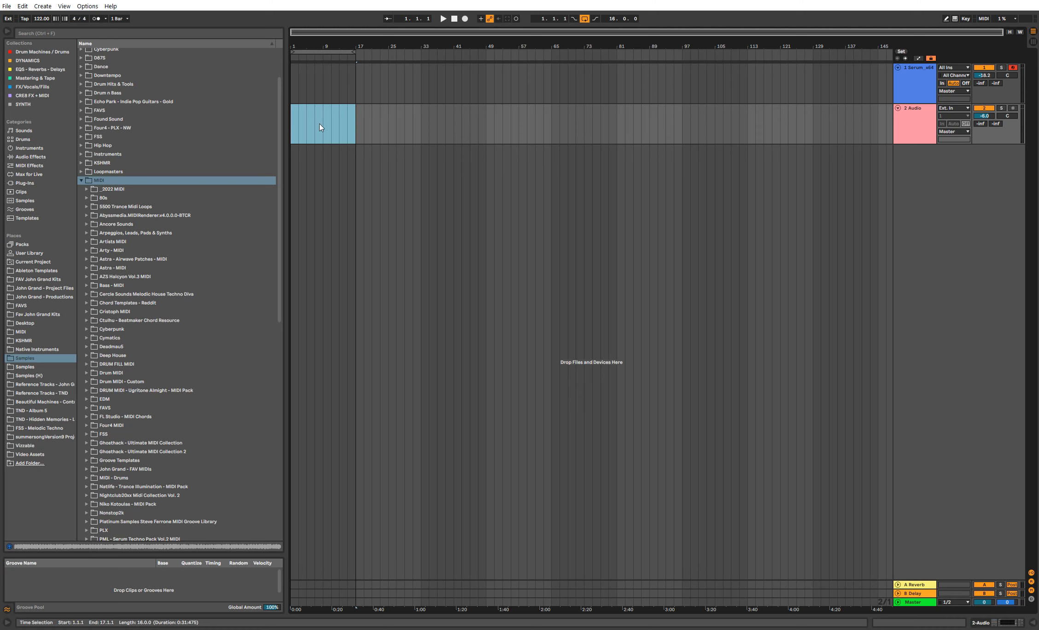
Step: Add a locator named INTRO at bar 1 of the arrangement timeline
left_click_drag(362, 72, 292, 91)
left_click(358, 122)
mouse_move(355, 107)
left_mouse_down()
mouse_move(869, 115)
mouse_move(329, 107)
mouse_move(358, 113)
left_mouse_up()
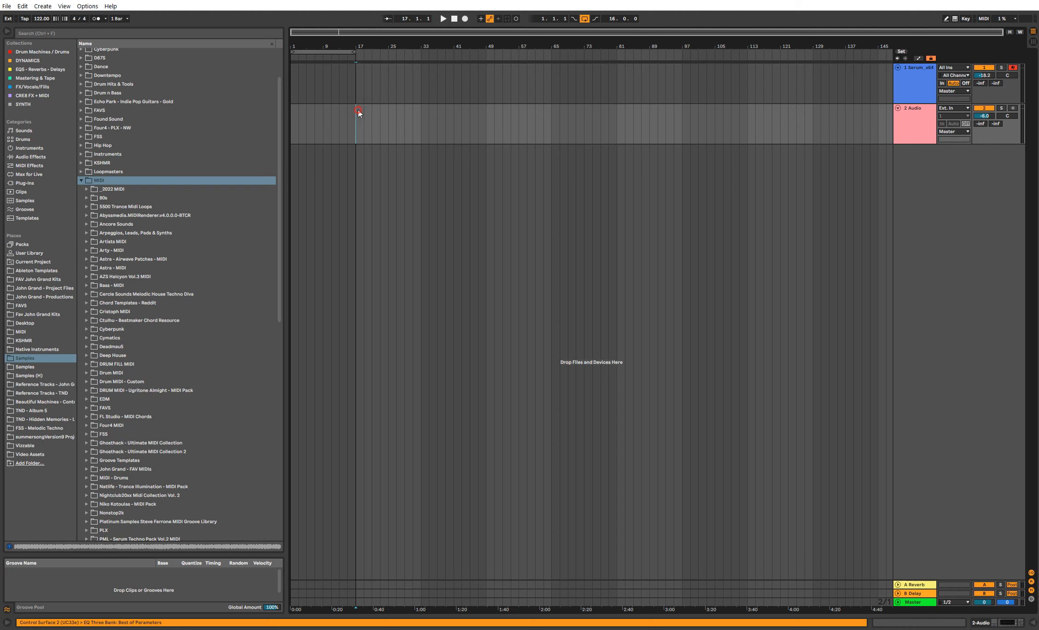
right_click(293, 58)
left_click(297, 64)
type("INTRO")
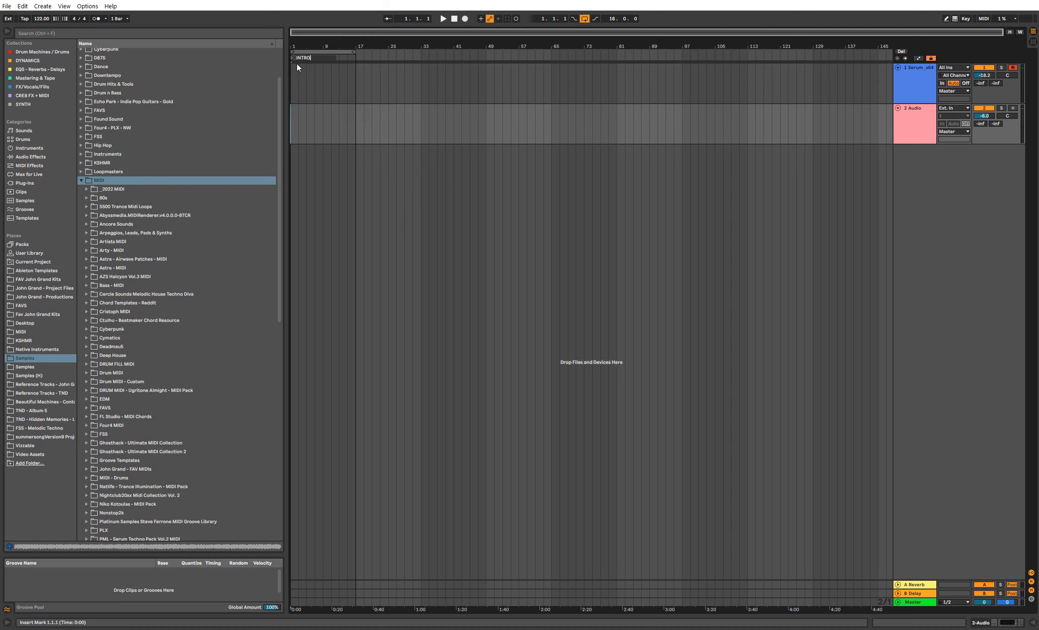
key("Return")
Step: Mark out the first 8 bars on the Audio track and add a second INTRO locator at bar 9
left_click_drag(292, 112, 320, 119)
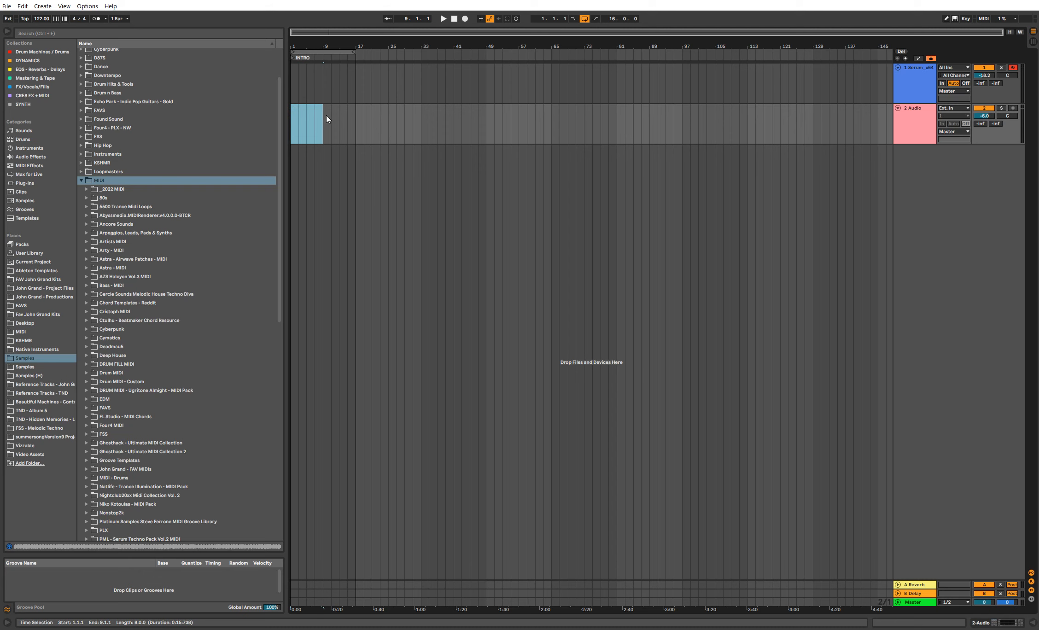
left_click_drag(293, 46, 293, 88)
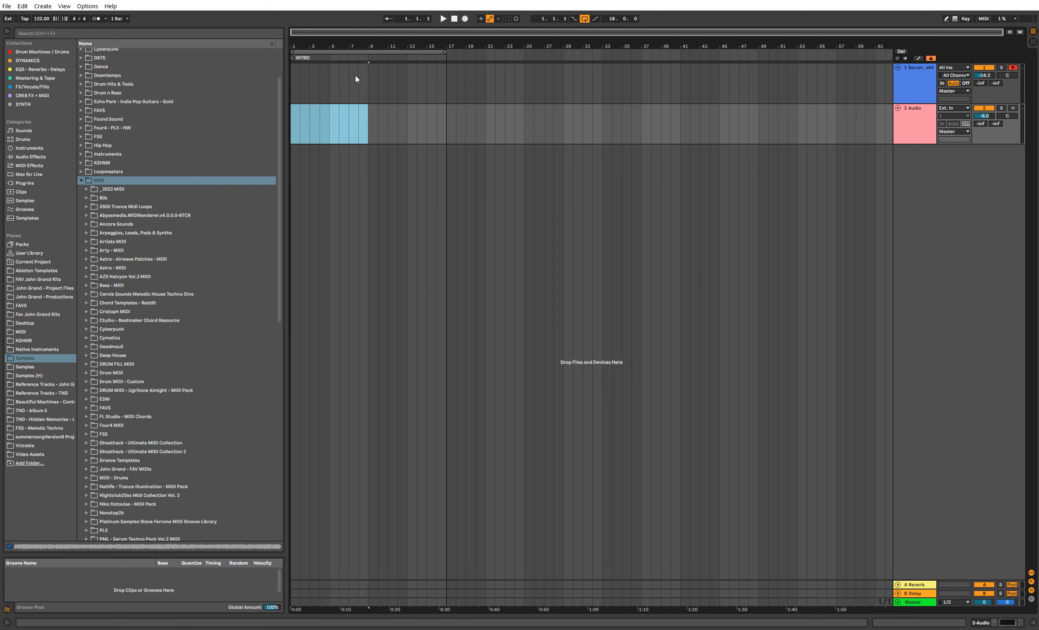
right_click(368, 59)
left_click(373, 81)
type("INTRO")
key("Return")
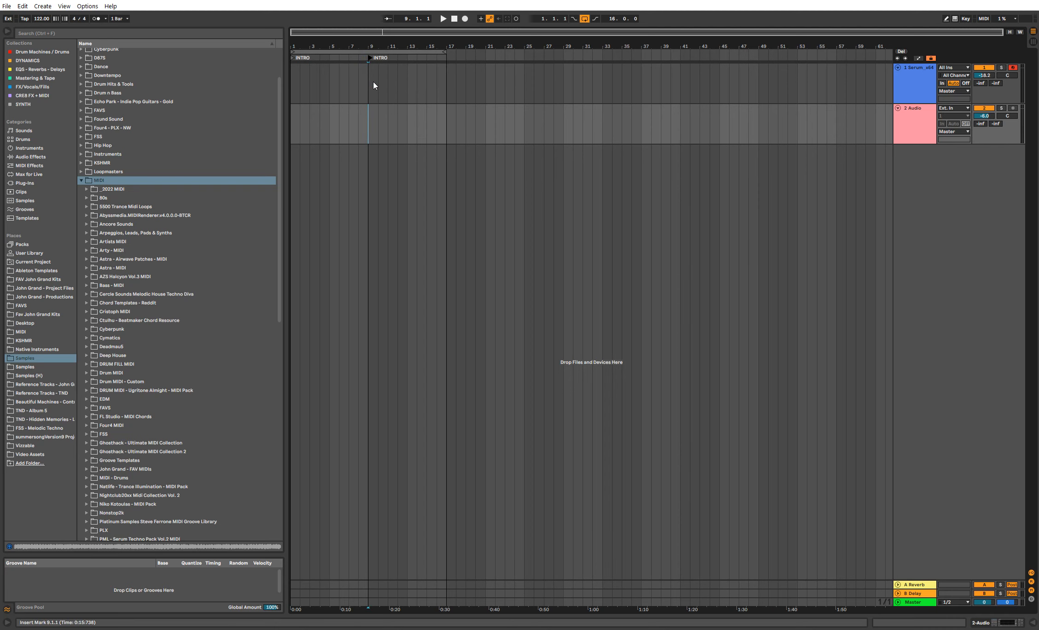
Step: Move the 16-bar loop to bars 17–33 and add a VERSE locator at bar 17
left_click(375, 53)
left_click_drag(400, 54, 556, 54)
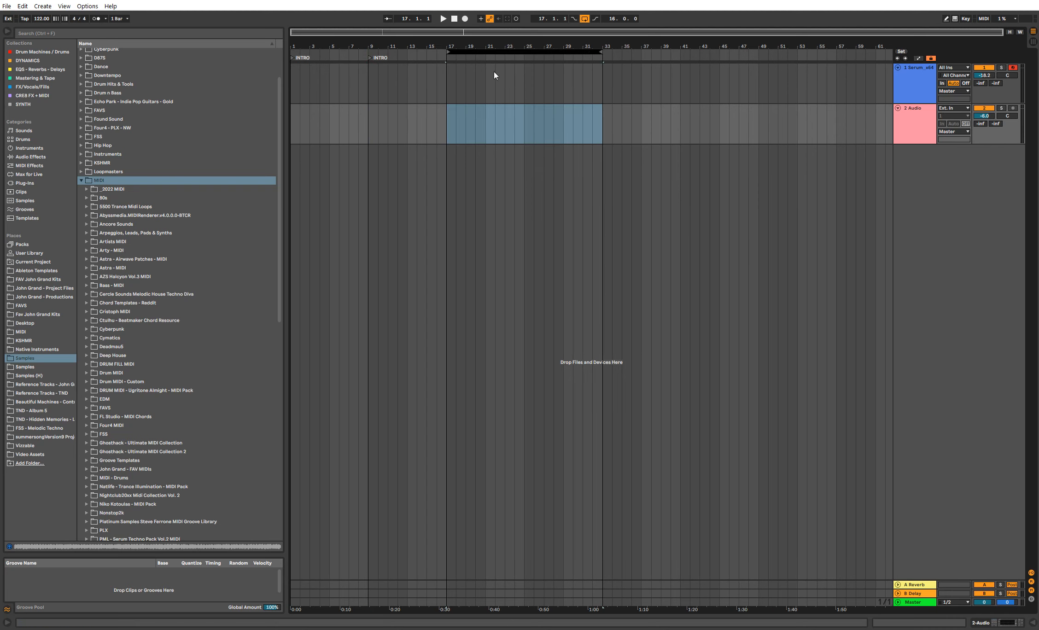
left_click_drag(371, 111, 449, 108)
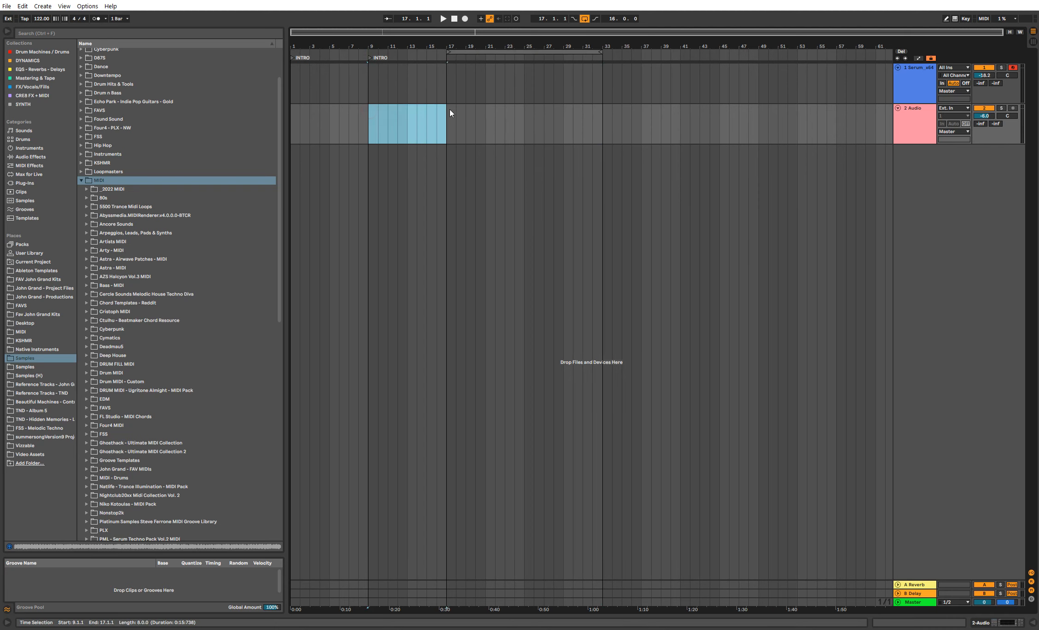
right_click(452, 65)
left_click(456, 78)
type("VERSE")
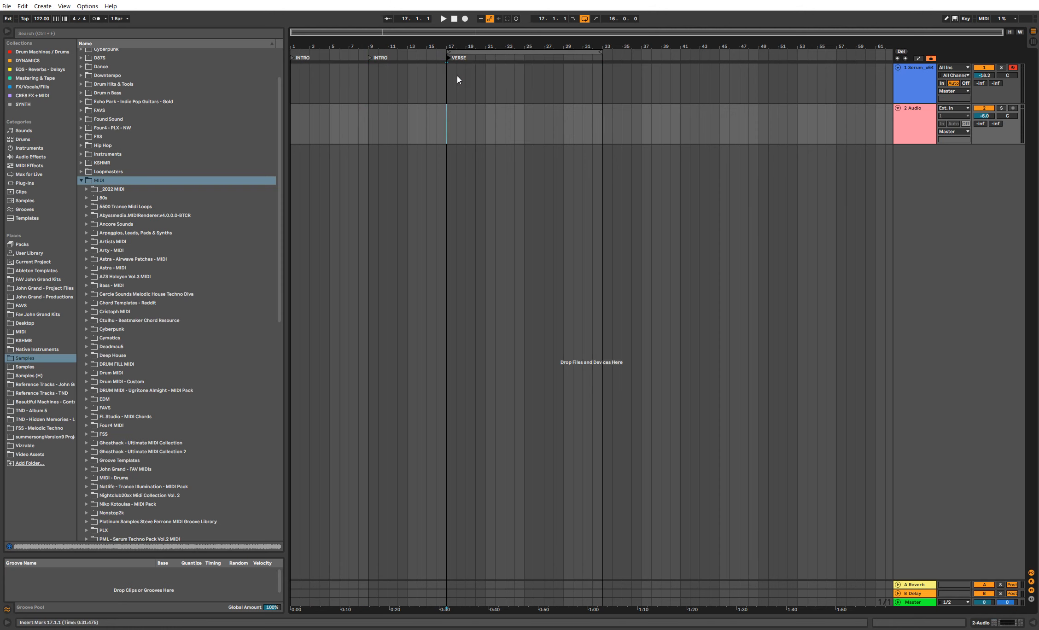
key("Return")
Step: Set the loop over the second intro, extend it to bars 1–17, and select the first 8 bars on the Serum track
left_click_drag(600, 51, 309, 68)
left_click_drag(377, 68, 429, 67)
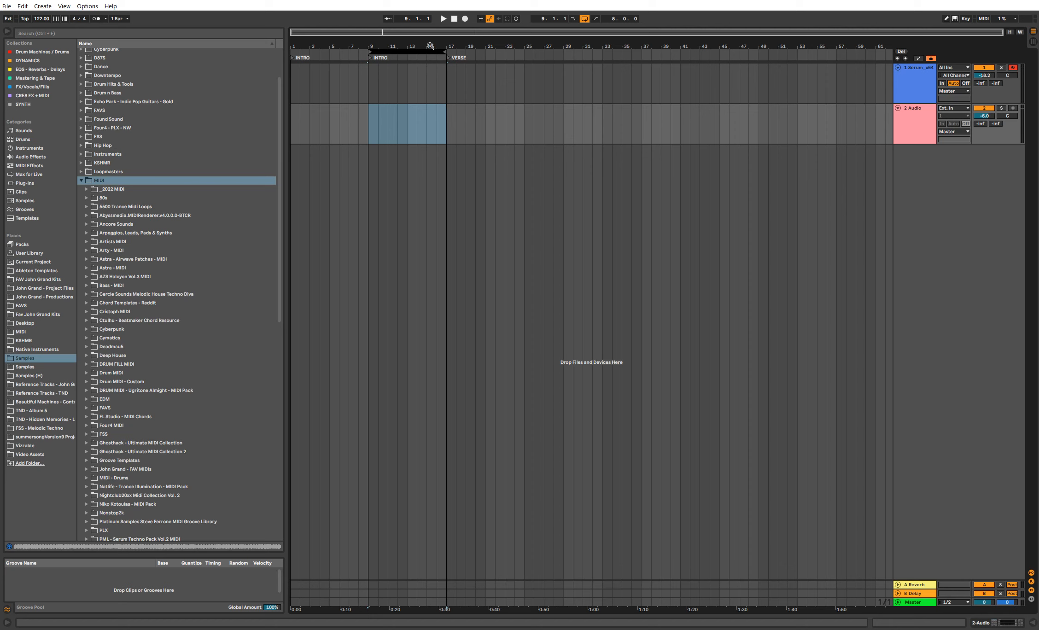
left_click_drag(425, 51, 447, 51)
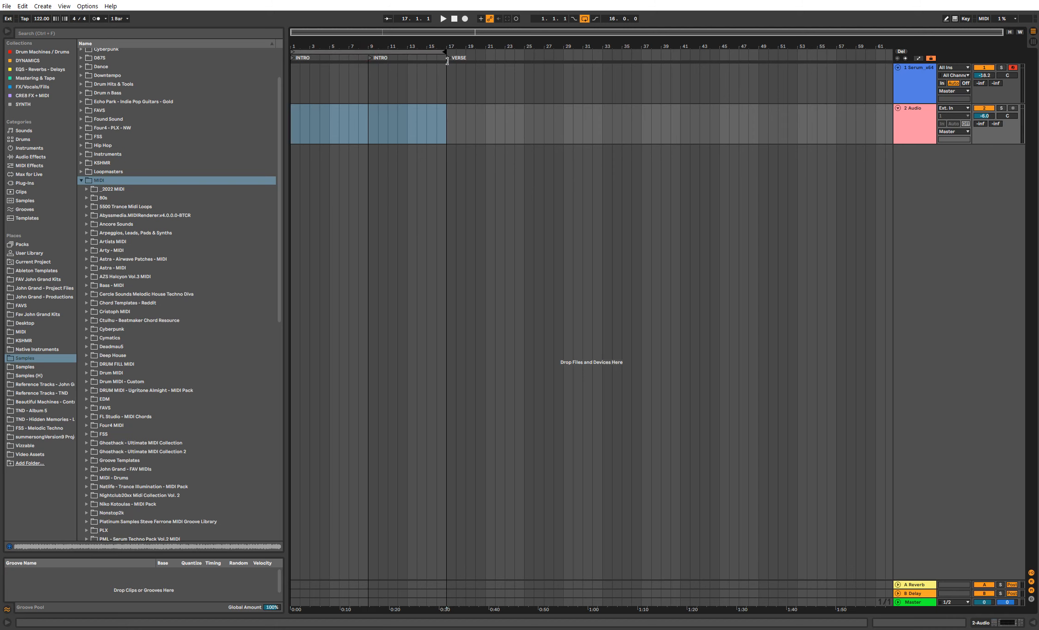
left_click(417, 50)
left_click(365, 77)
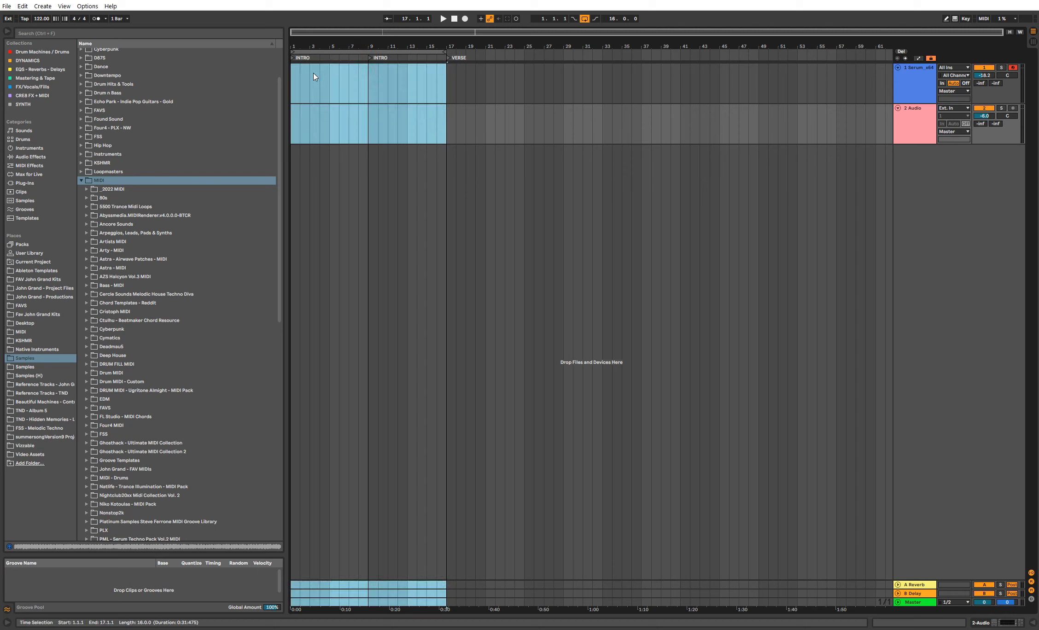
left_click_drag(294, 72, 371, 74)
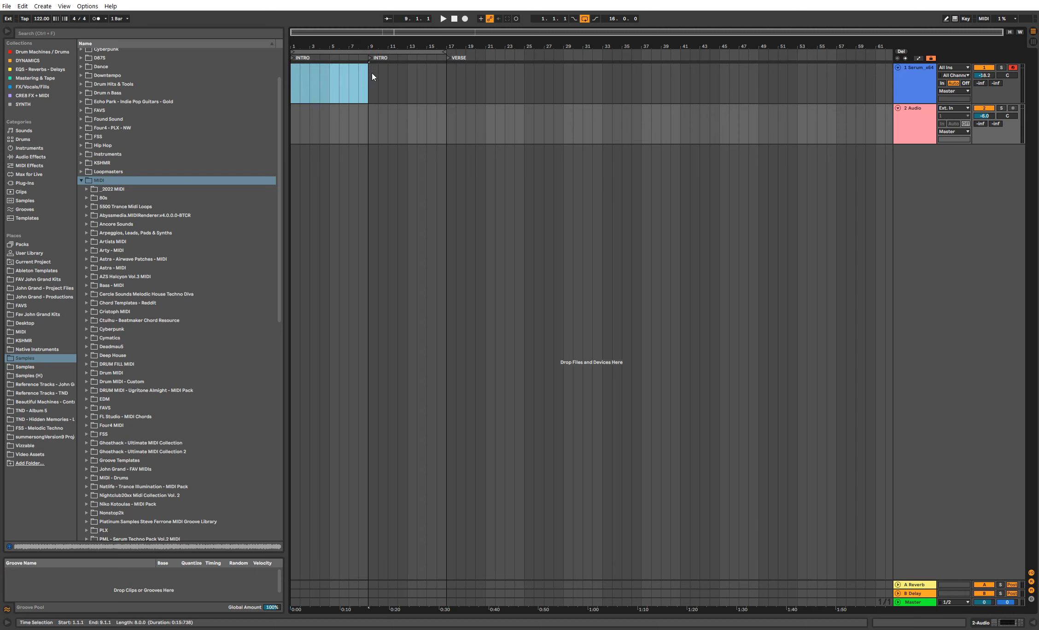
left_click(370, 60)
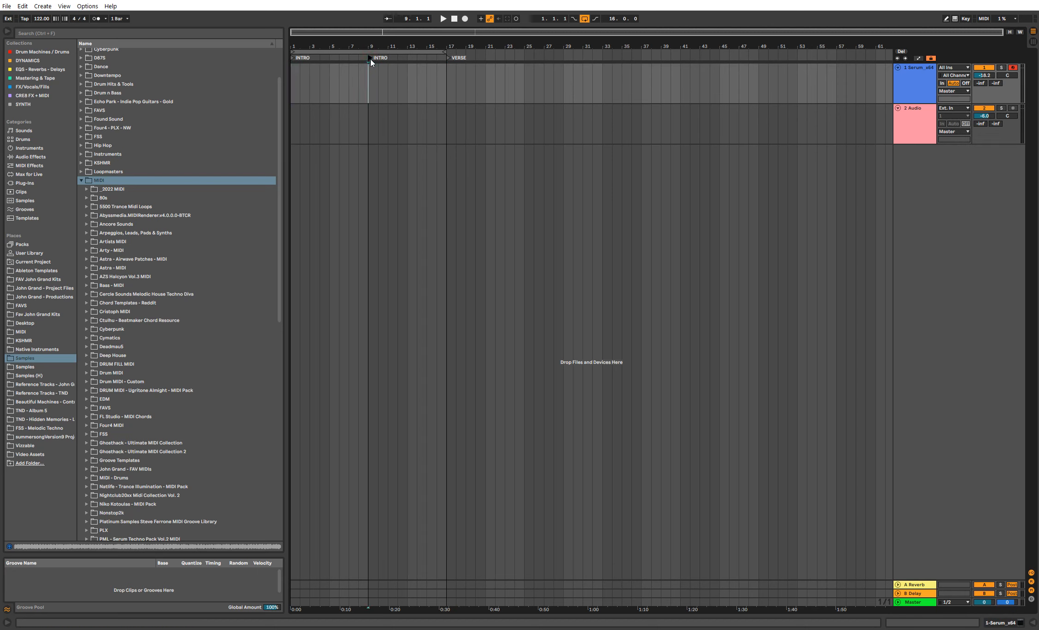
Step: Set the loop to bars 17–33 and select that 16-bar verse section on the Serum track
left_click(448, 58)
left_click_drag(371, 50, 528, 59)
left_click_drag(448, 66, 588, 82)
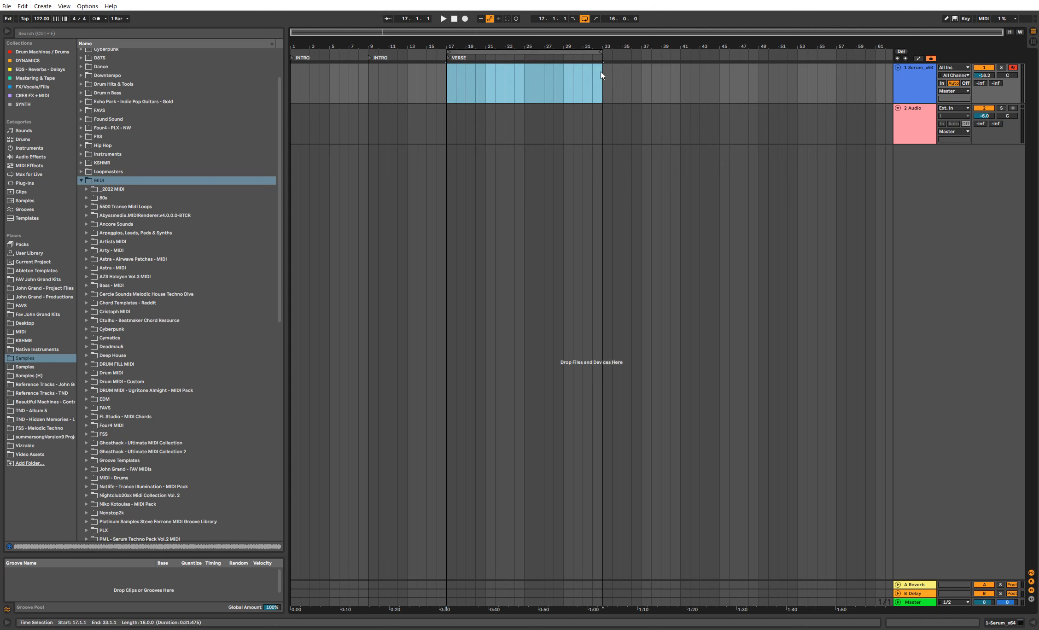
double_click(480, 74)
left_click_drag(481, 68, 595, 68)
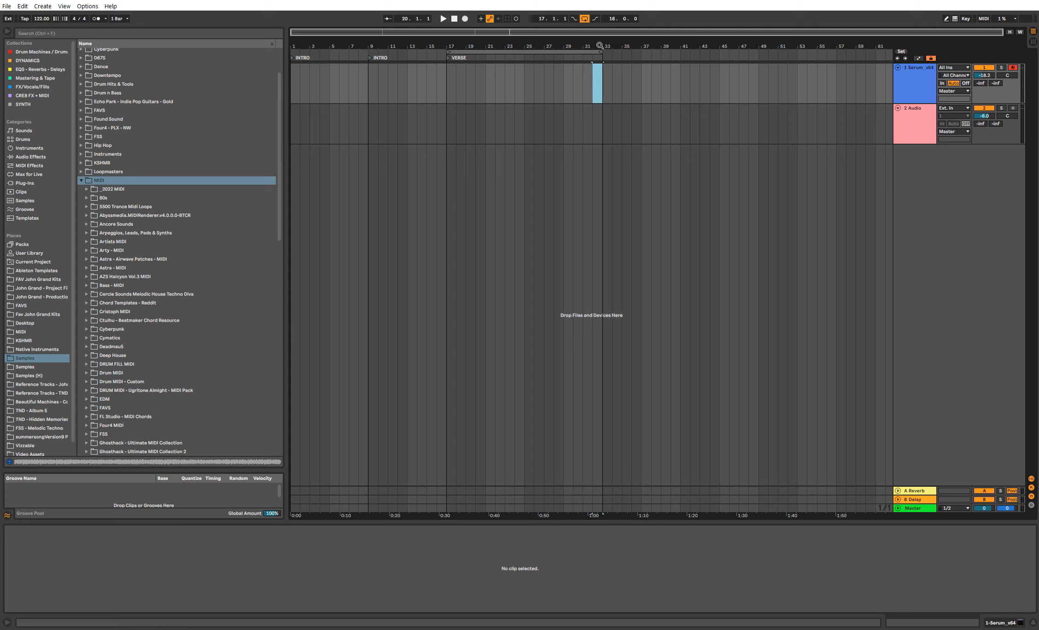
left_click(502, 53)
left_click_drag(448, 74, 604, 76)
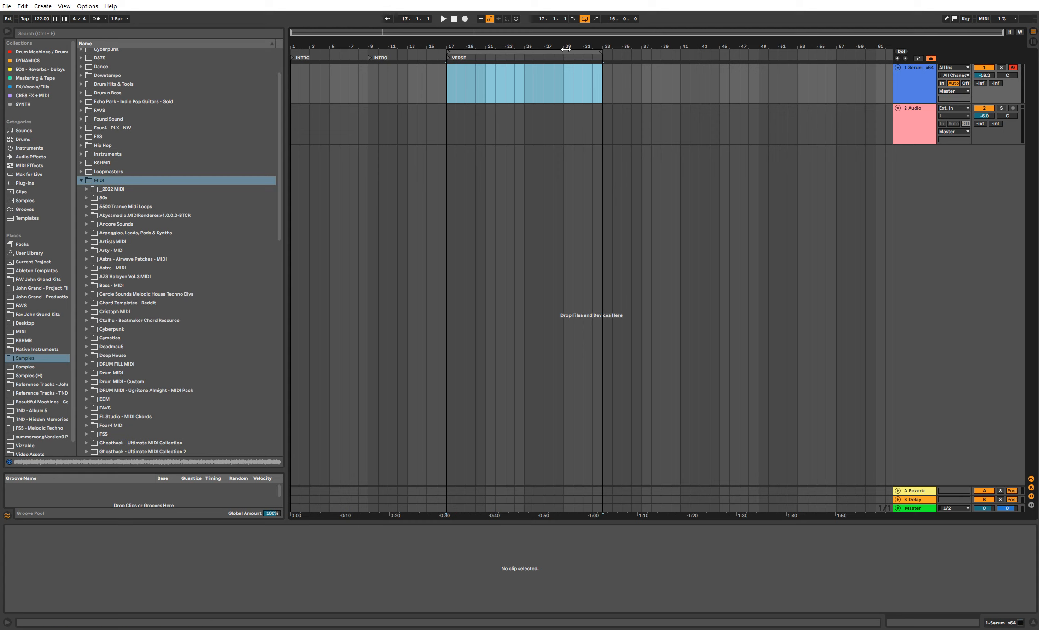
Step: Move the loop to bars 33–49 and add a CHORUS locator at bar 33
left_click_drag(545, 53, 701, 53)
right_click(601, 58)
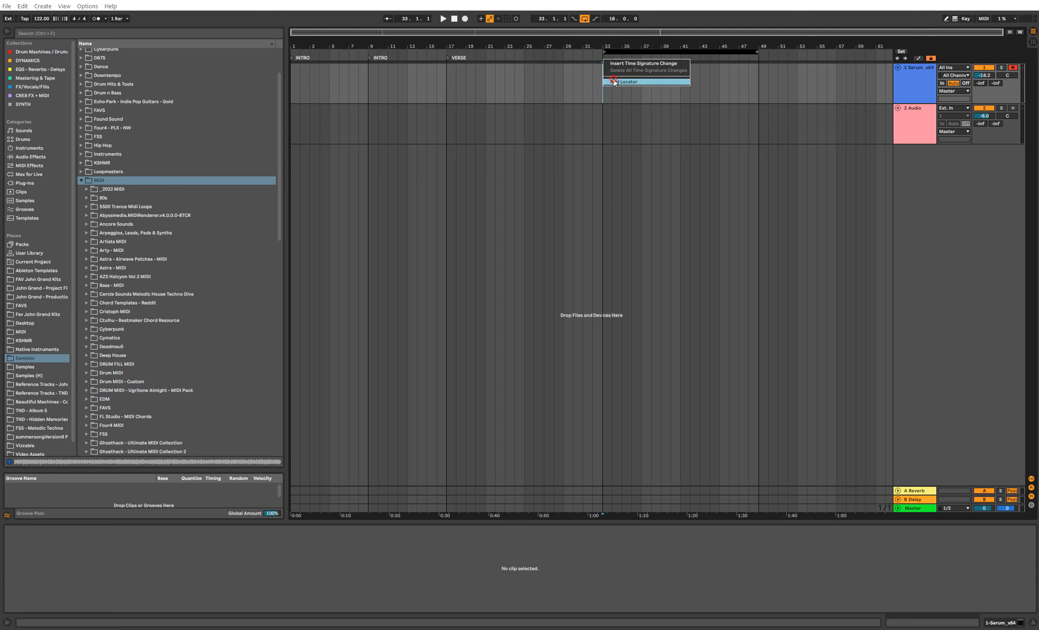
left_click(613, 82)
key("Return")
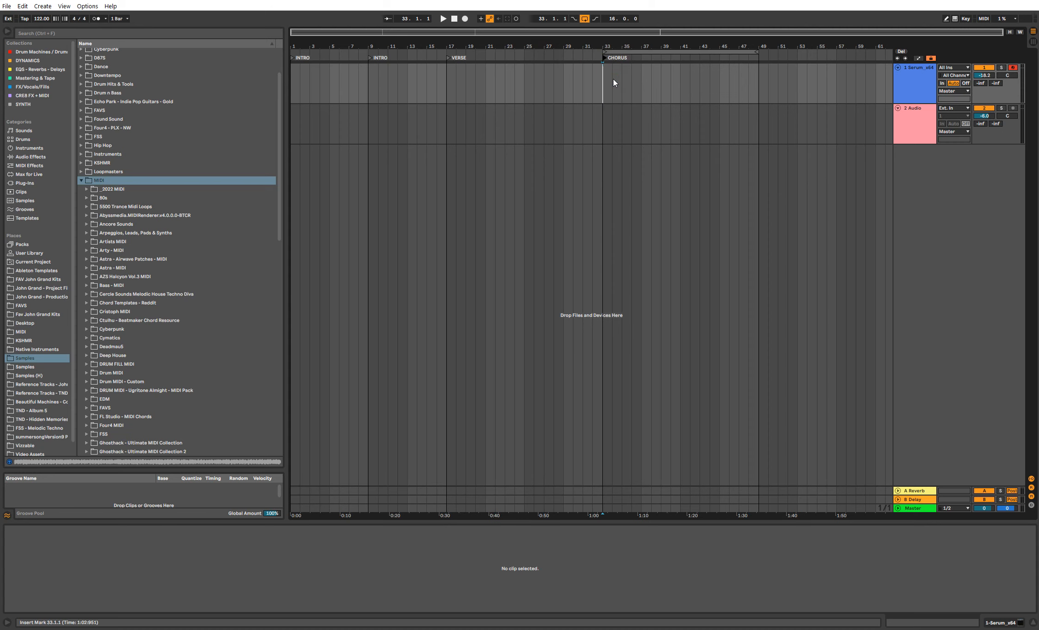
Step: Shorten the loop to 8 bars, move it to bars 41–49, and add a BREAK locator at bar 41
left_click_drag(758, 54, 683, 64)
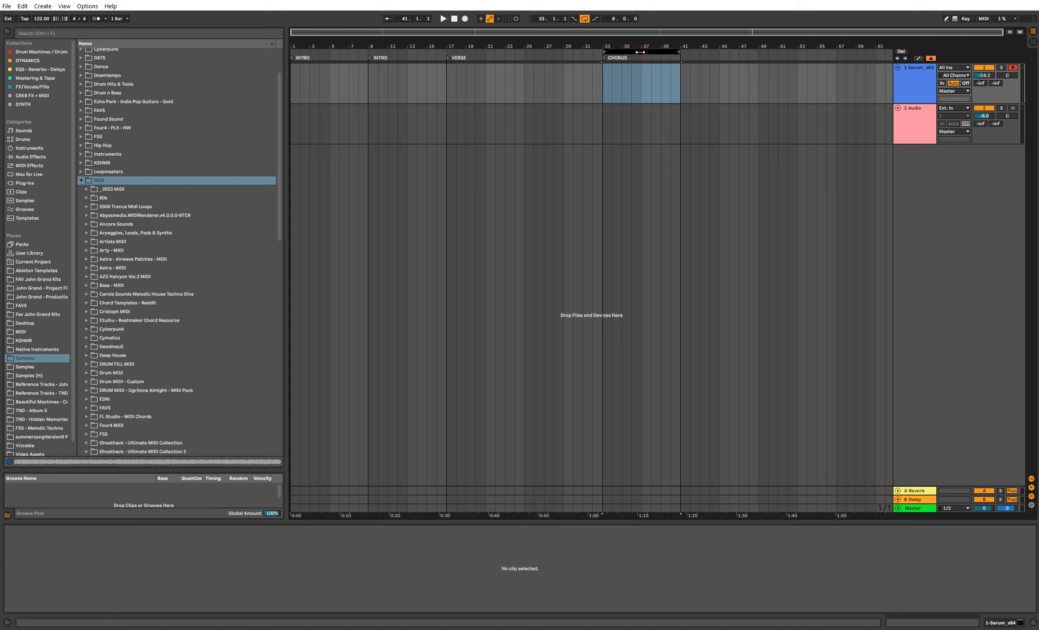
left_click_drag(676, 52, 719, 52)
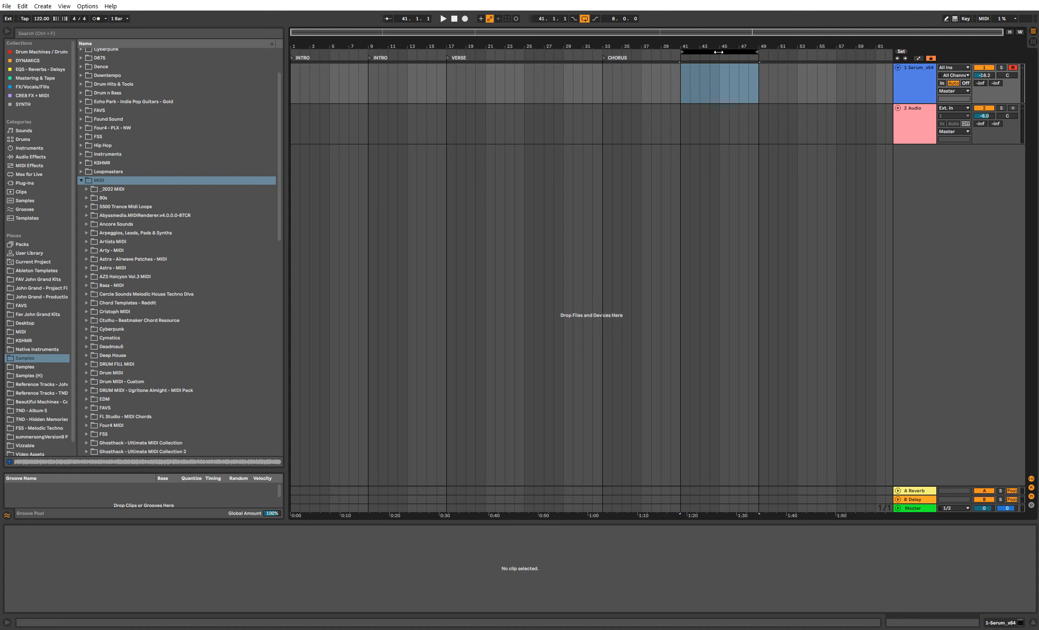
right_click(680, 60)
left_click(690, 80)
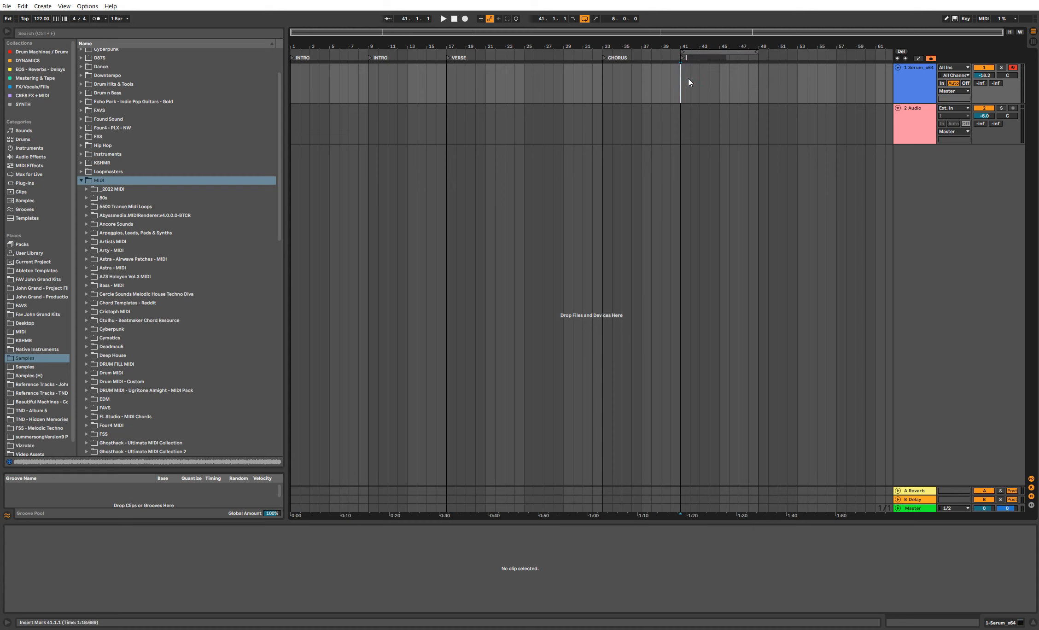
type("BREAK")
key("Return")
Step: Set the loop to the 4 bars from 45 to 49 and add a VERSE 2 locator at bar 45
left_click(749, 54)
mouse_move(749, 55)
left_mouse_down()
mouse_move(720, 60)
mouse_move(756, 61)
mouse_move(721, 70)
mouse_move(736, 50)
left_mouse_up()
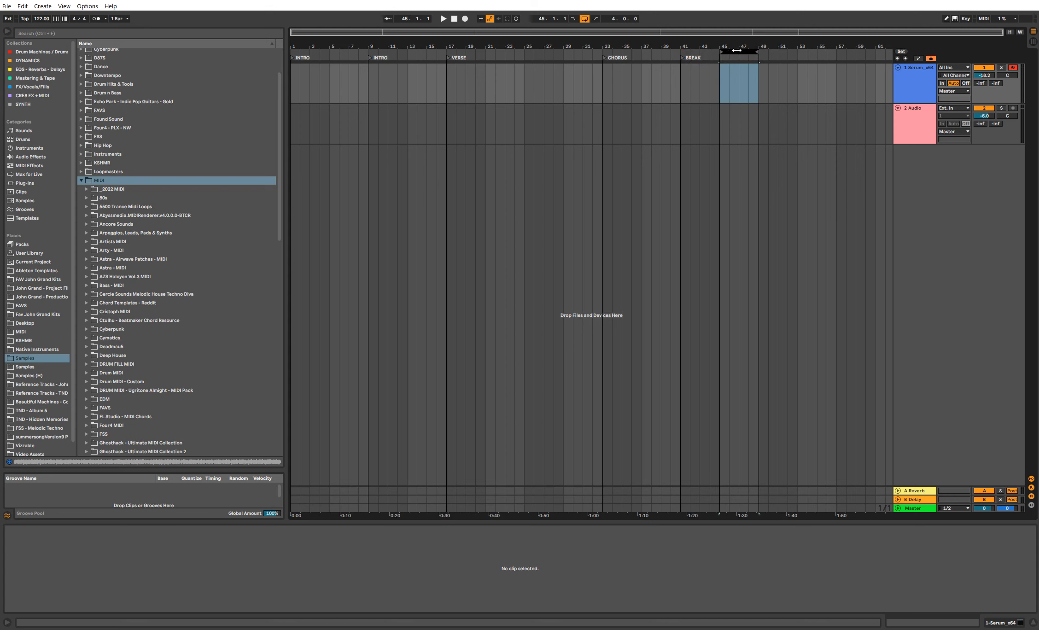
right_click(719, 58)
left_click(725, 80)
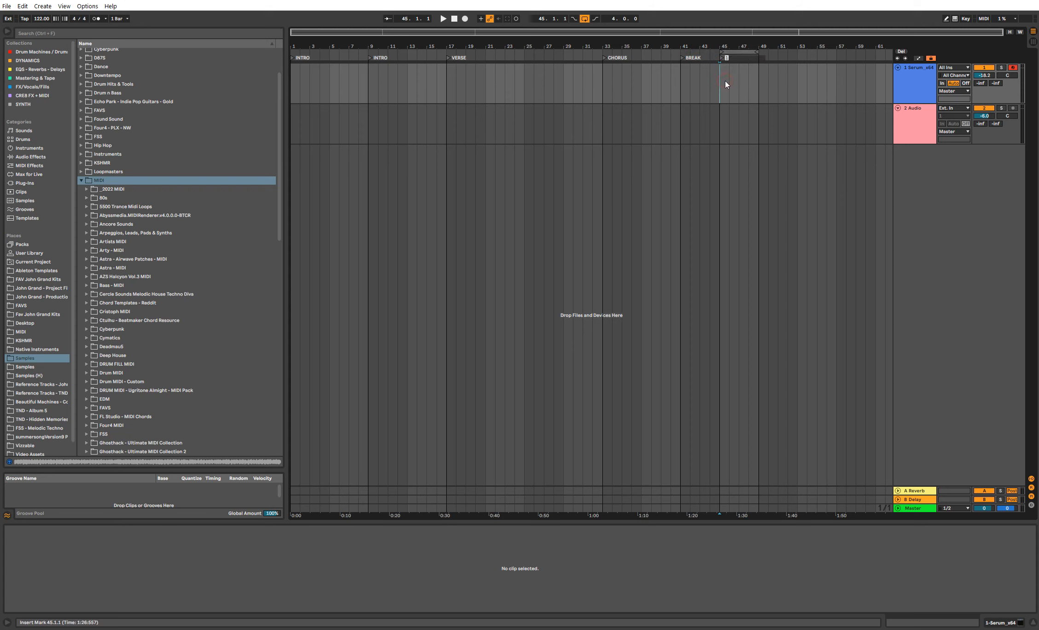
type("VERSE 2")
key("Return")
Step: Set the loop to 8 bars covering the second verse, from bar 45 to bar 53
left_click_drag(734, 53, 787, 52)
left_click(506, 52)
left_click_drag(872, 53, 798, 52)
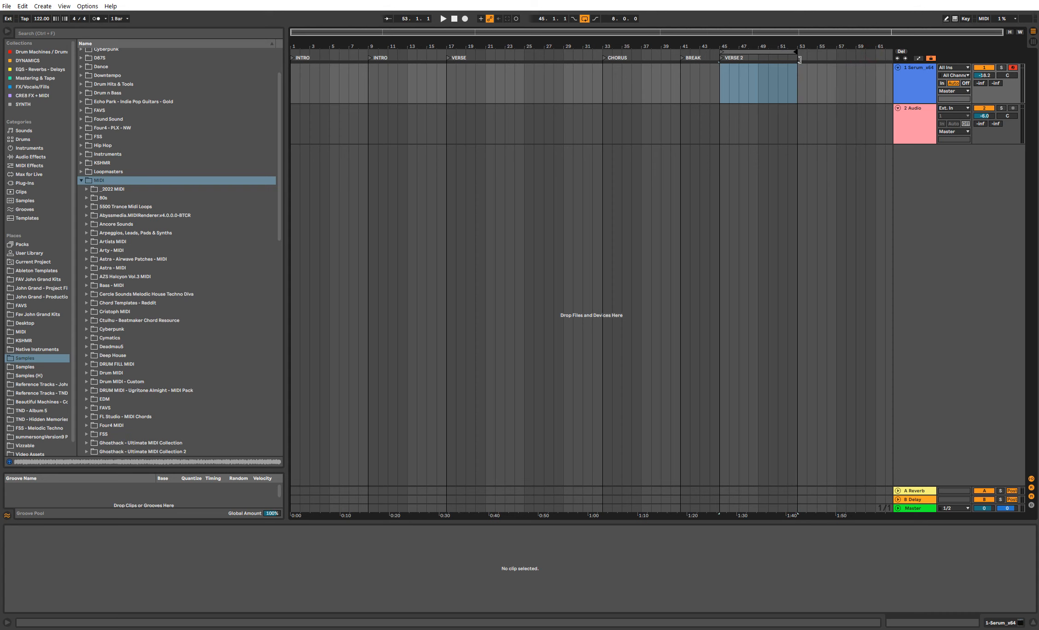
Step: Move the 8-bar loop to bars 53–61 and add a CHORUS 2 locator at bar 53
left_click(749, 52)
left_click_drag(788, 53, 759, 48)
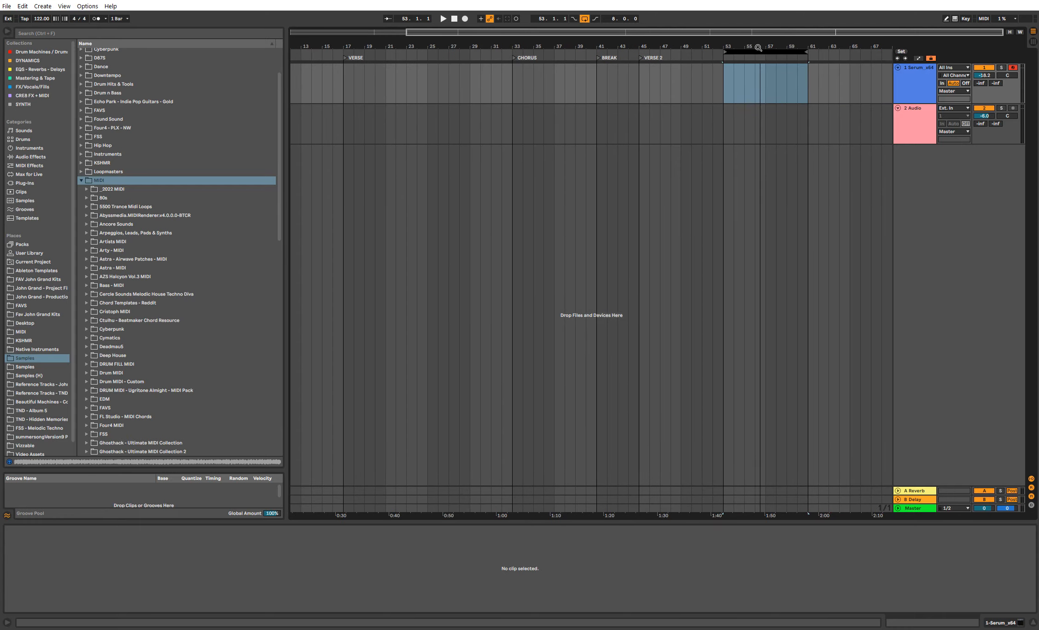
right_click(725, 56)
left_click(743, 80)
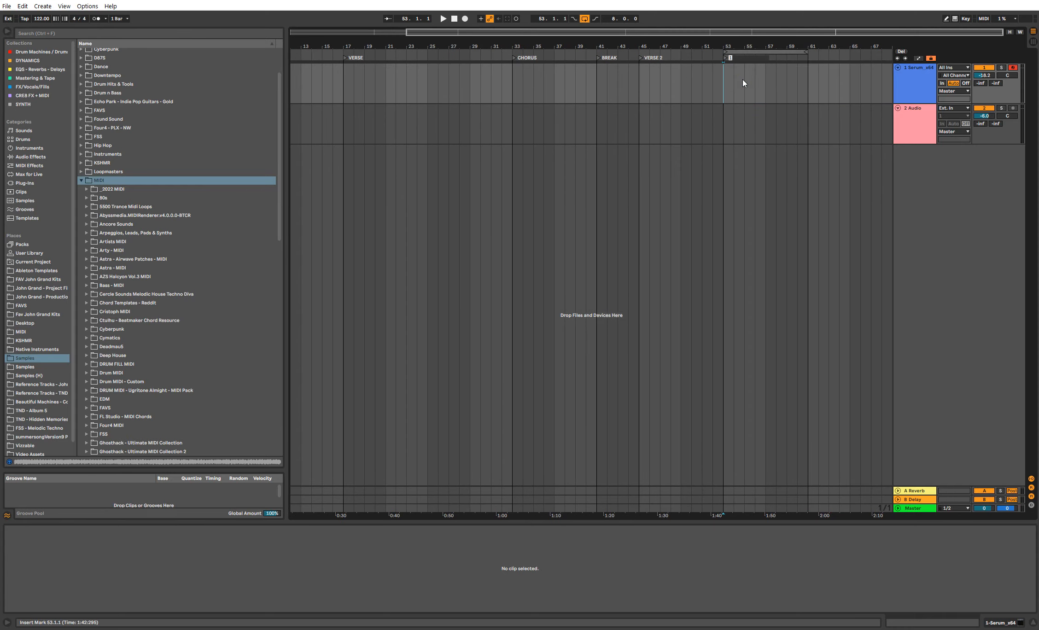
key("Return")
Step: Compare the two chorus lengths by selecting bars 33–41 and bars 53–61 on the Serum track
left_click_drag(743, 47, 767, 42)
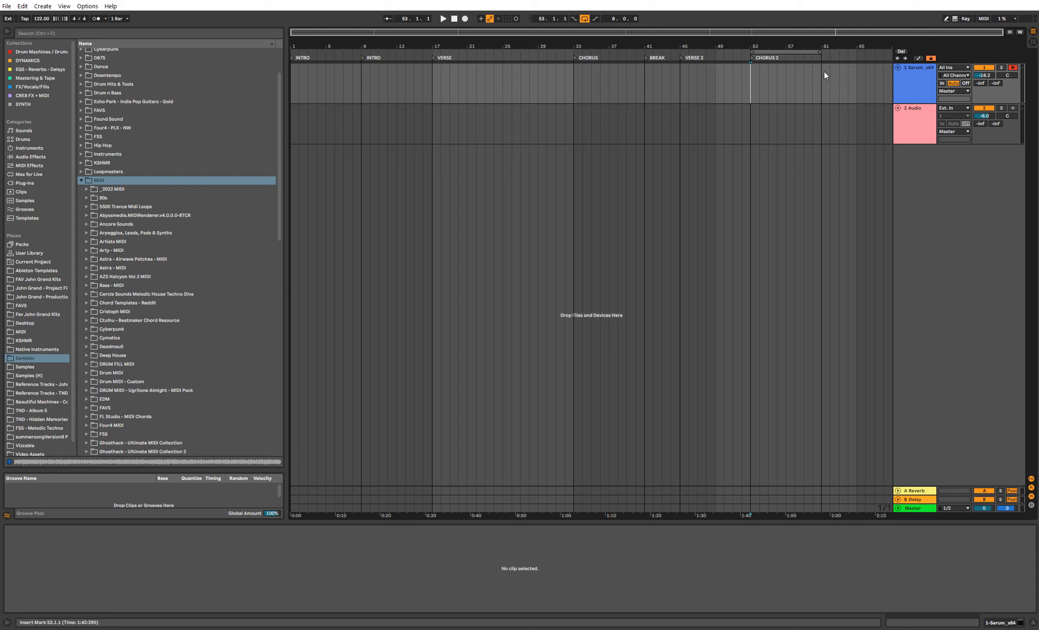
left_click_drag(575, 74, 652, 82)
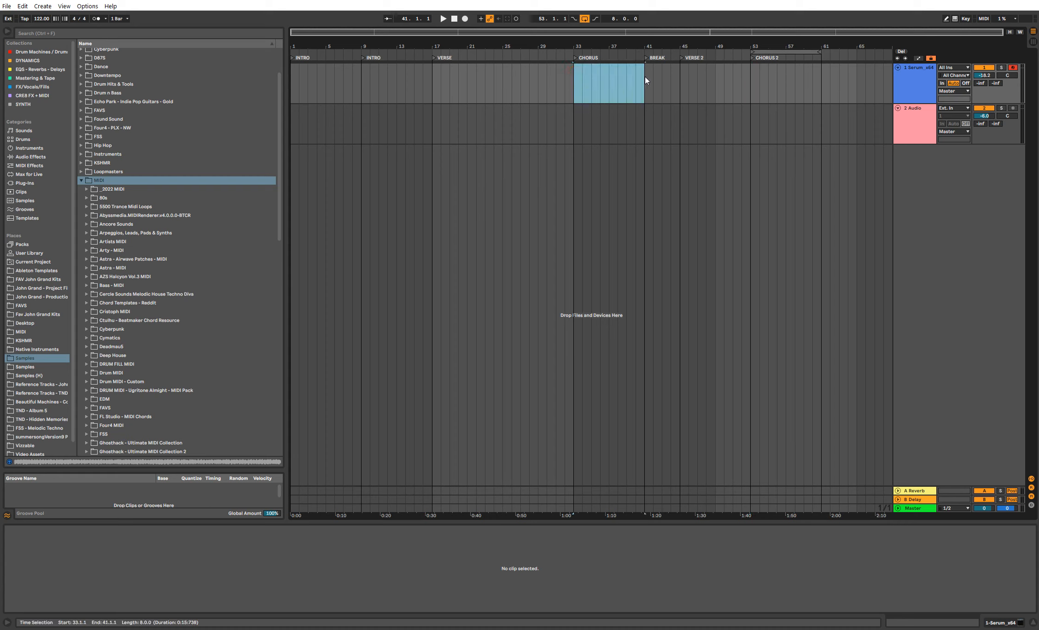
left_click_drag(750, 74, 823, 79)
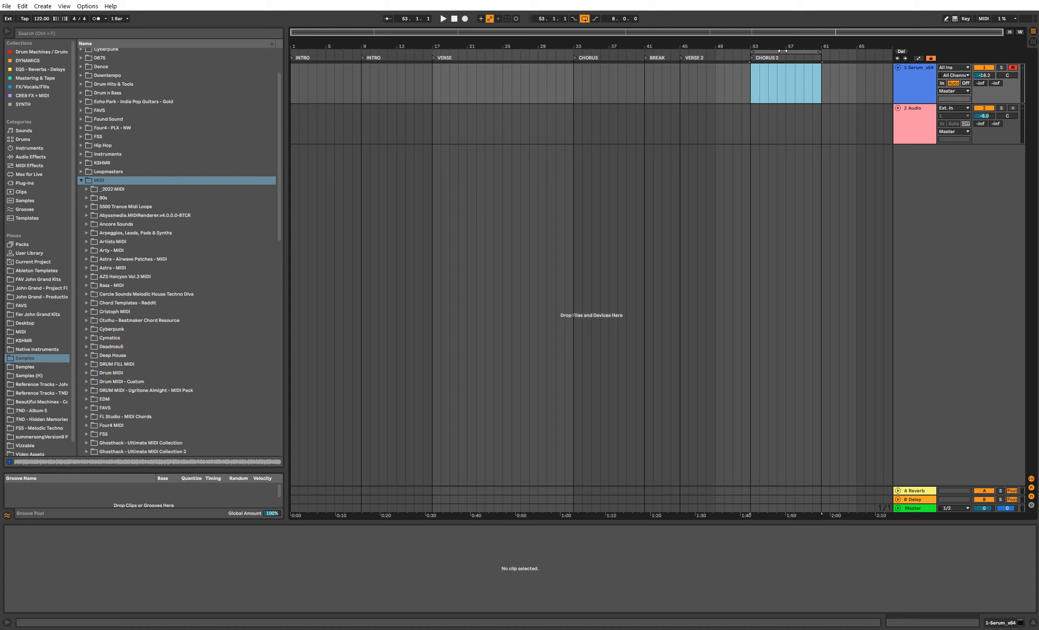
Step: Add a locator named MIDDLE / BRIDGE at bar 61, where the second chorus ends
mouse_move(783, 51)
left_mouse_down()
mouse_move(855, 54)
mouse_move(778, 53)
mouse_move(789, 54)
left_mouse_up()
right_click(822, 59)
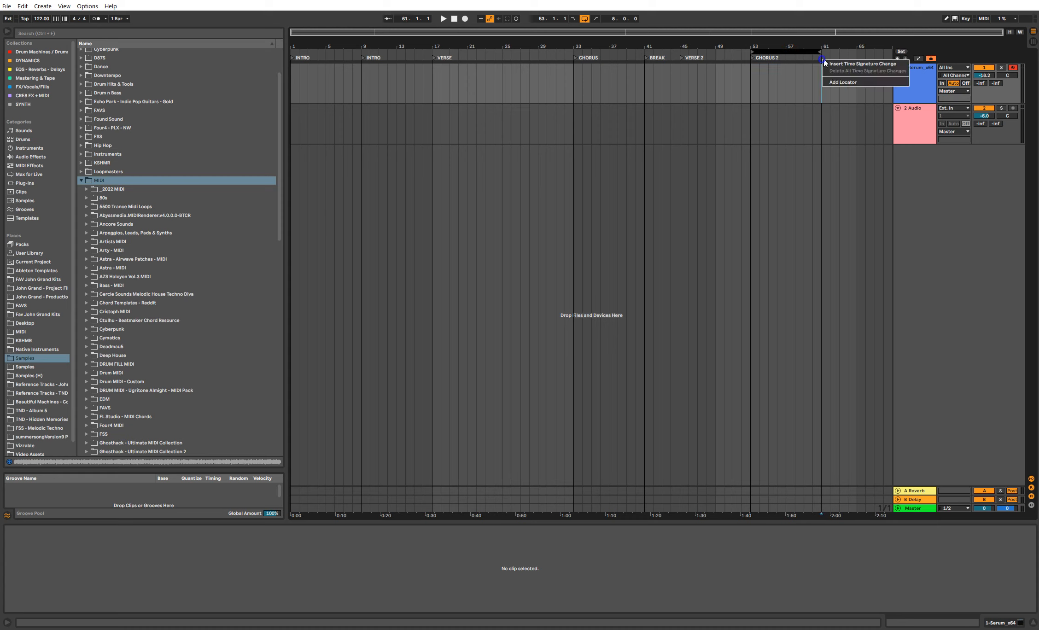
left_click(833, 81)
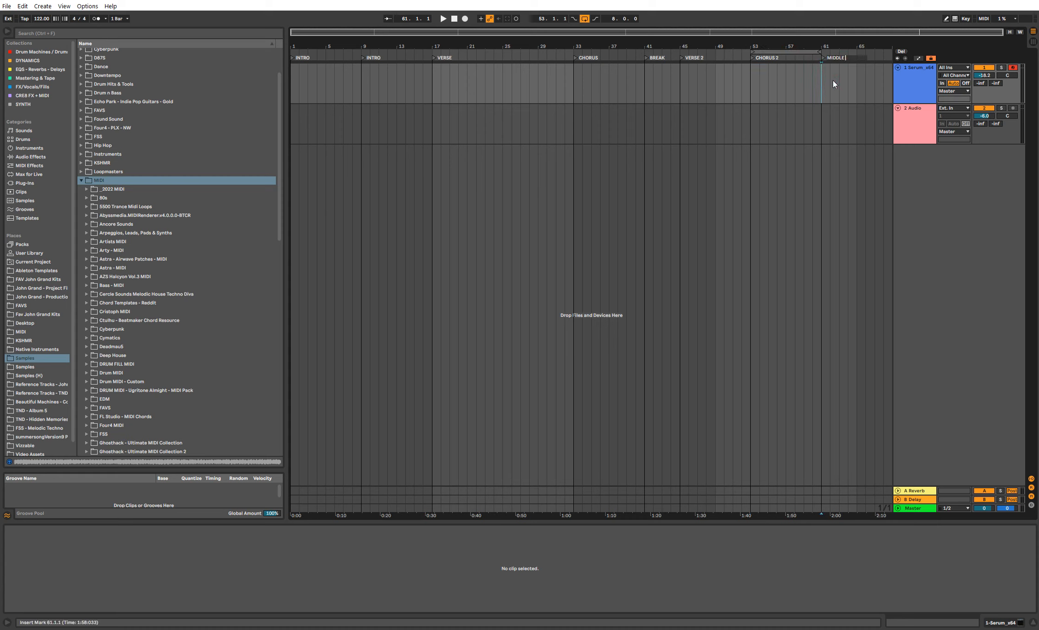
key("Return")
Step: Move the 8-bar loop to start at bar 61 and rename the bridge locator MIDDLE 8 / BRIDGE
left_click_drag(800, 54, 870, 55)
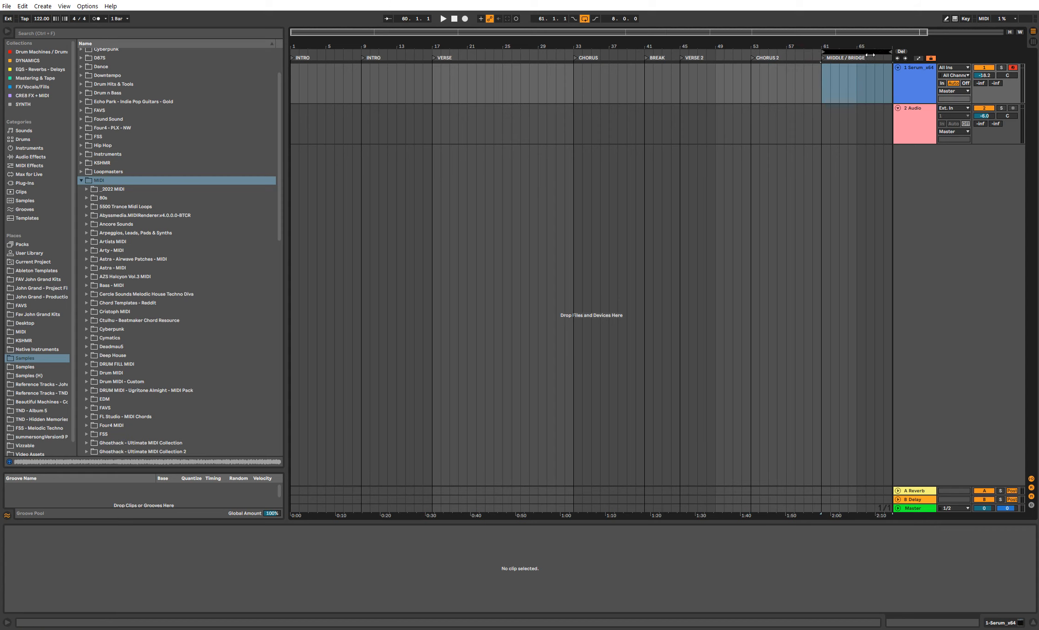
right_click(828, 59)
left_click(843, 70)
left_click(843, 59)
type("8")
Step: Move the 8-bar loop to bars 69–77 and add a CHORUS 3 locator at bar 69
left_click_drag(869, 49, 755, 48)
right_click(718, 58)
left_click(732, 82)
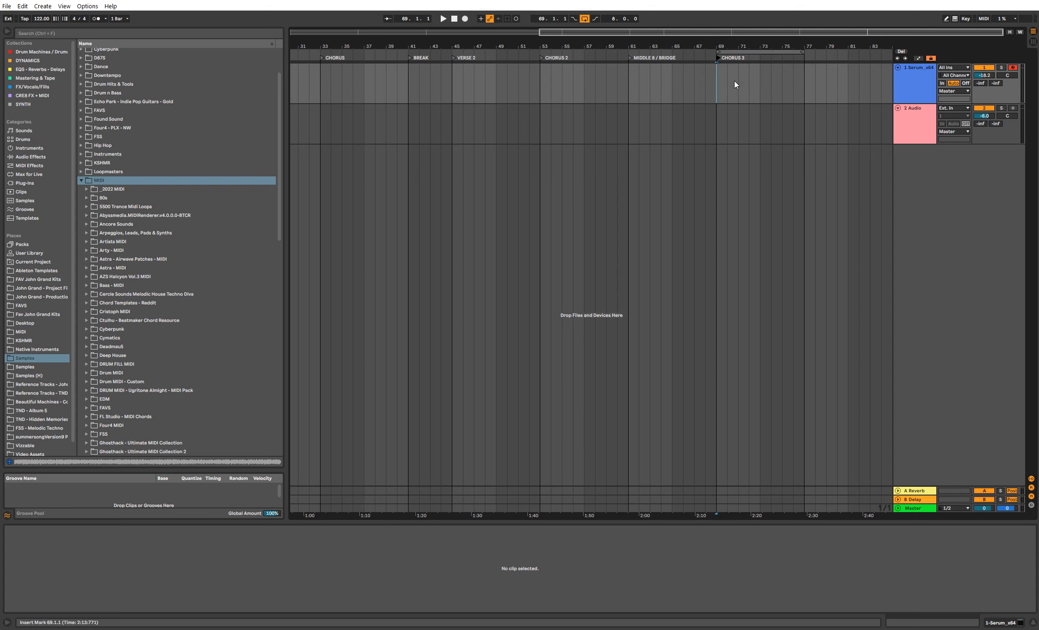
Step: Add a locator named CHORUS at bar 77, where the 8-bar loop ends
left_click_drag(791, 48, 791, 35)
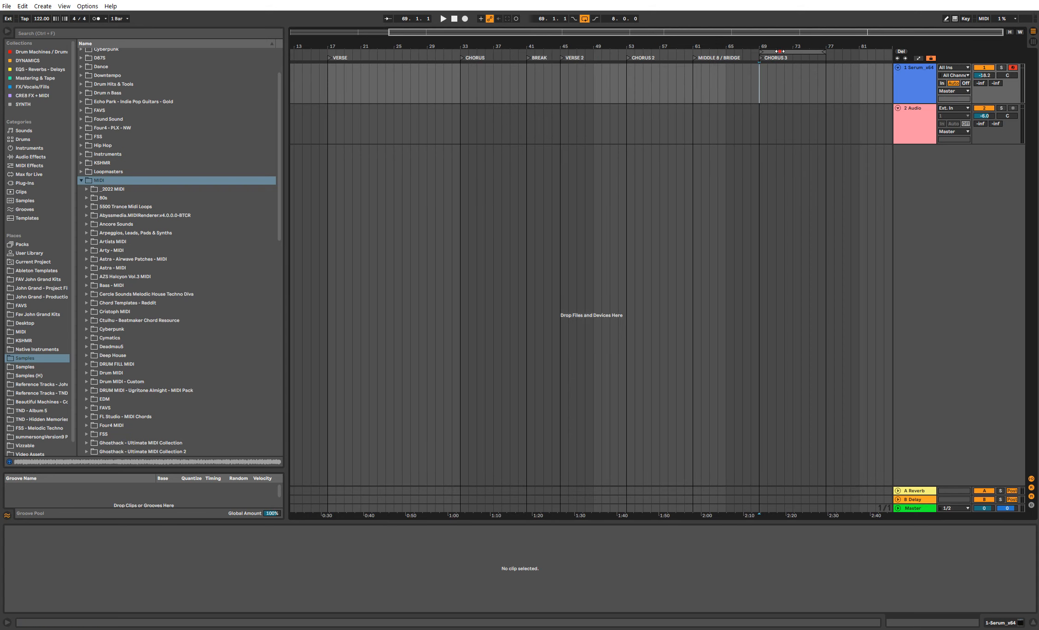
left_click(779, 51)
right_click(826, 58)
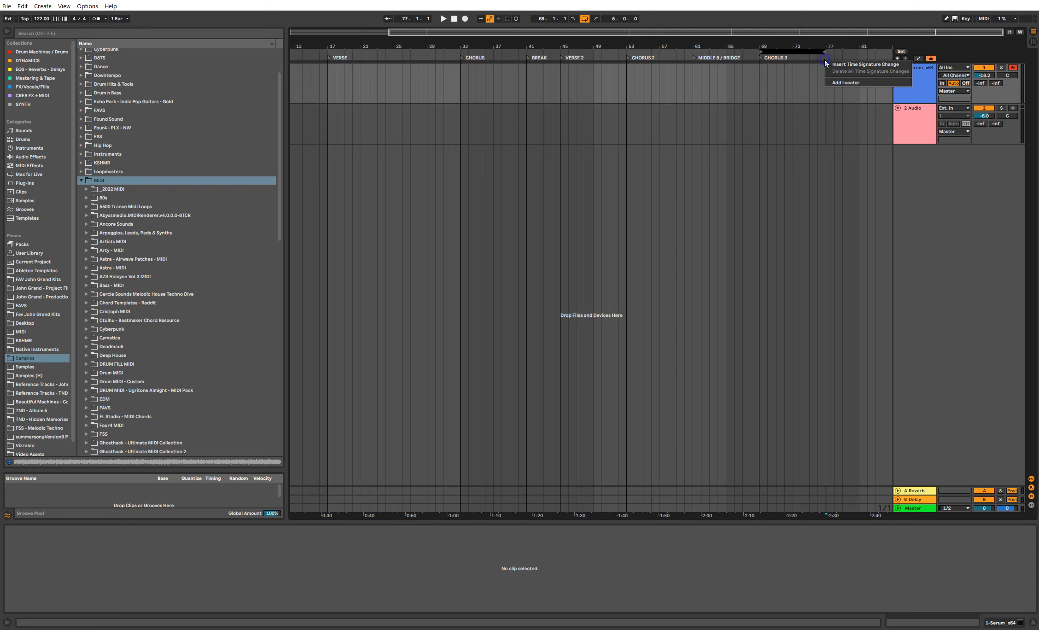
left_click(838, 83)
key("ctrl+r")
type("CHROUS")
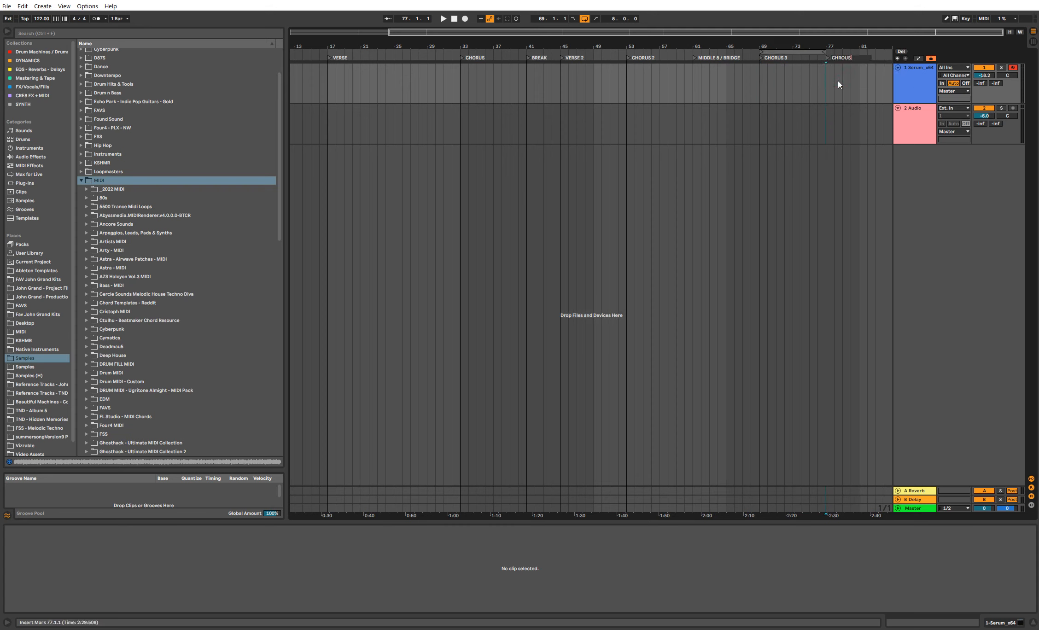
key("BackSpace")
key("BackSpace")
key("BackSpace")
key("BackSpace")
type("ORUS")
key("Return")
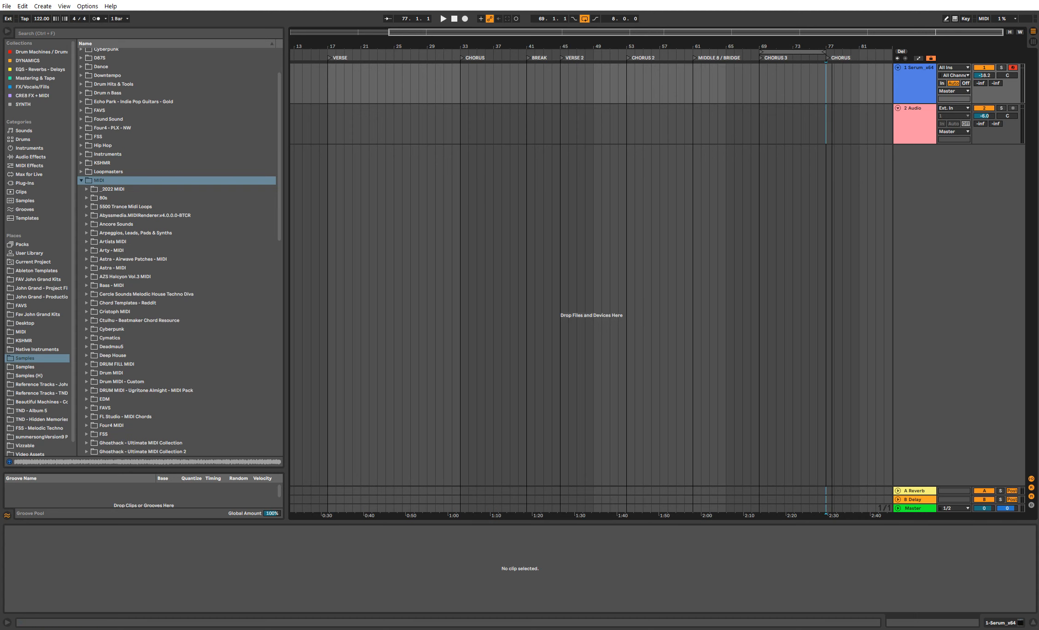
Step: Move the 8-bar loop to bars 77–85 and rename the locator at bar 77 CHORUS 3
scroll(826, 50, "down", 2)
left_click_drag(826, 51, 879, 51)
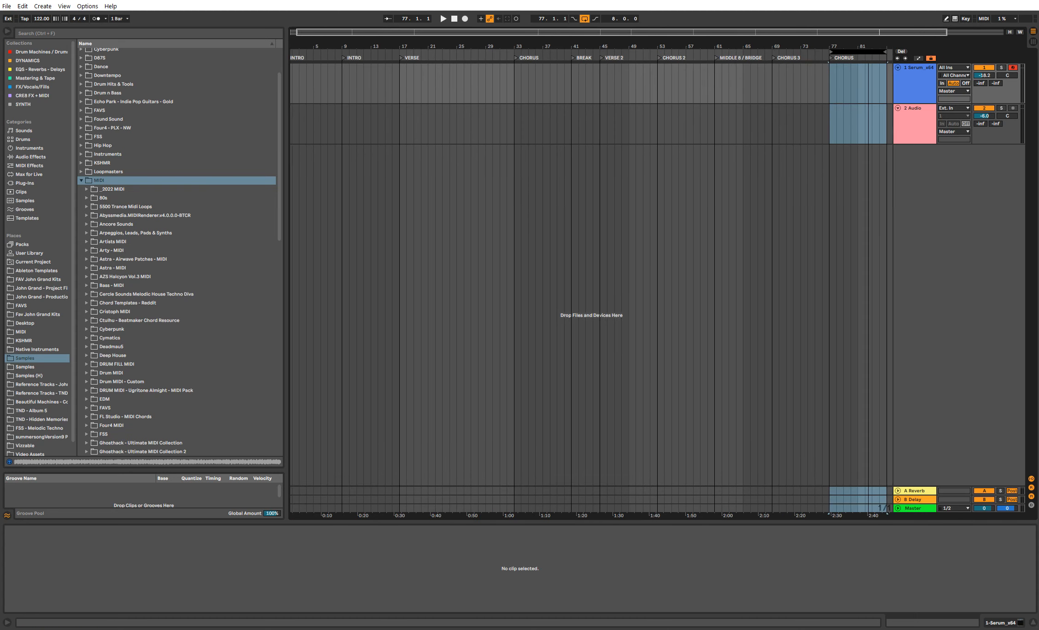
right_click(778, 57)
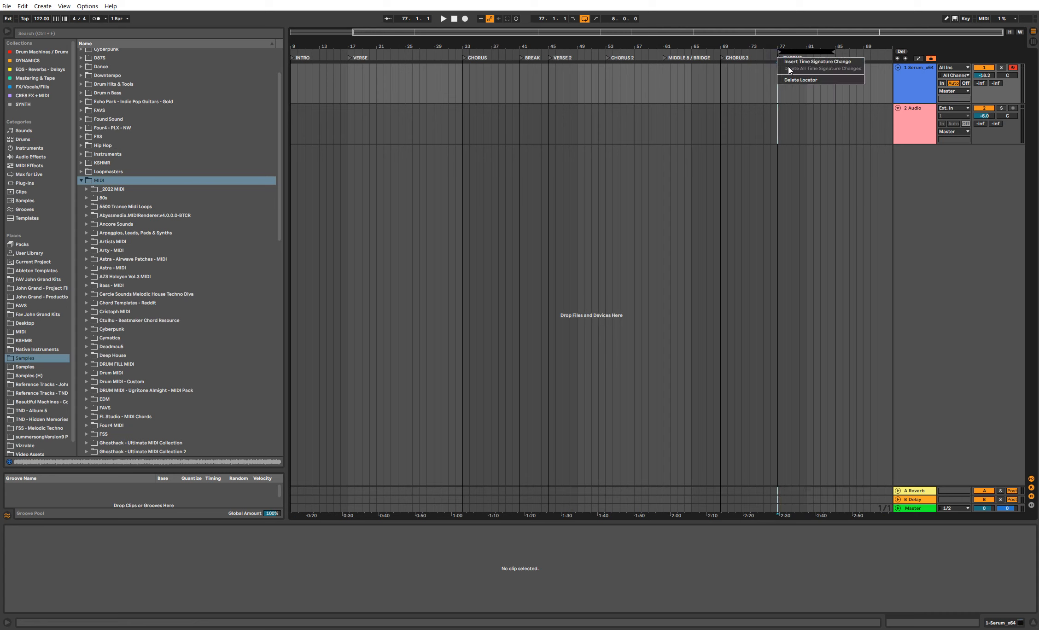
left_click(783, 43)
right_click(780, 59)
left_click(799, 71)
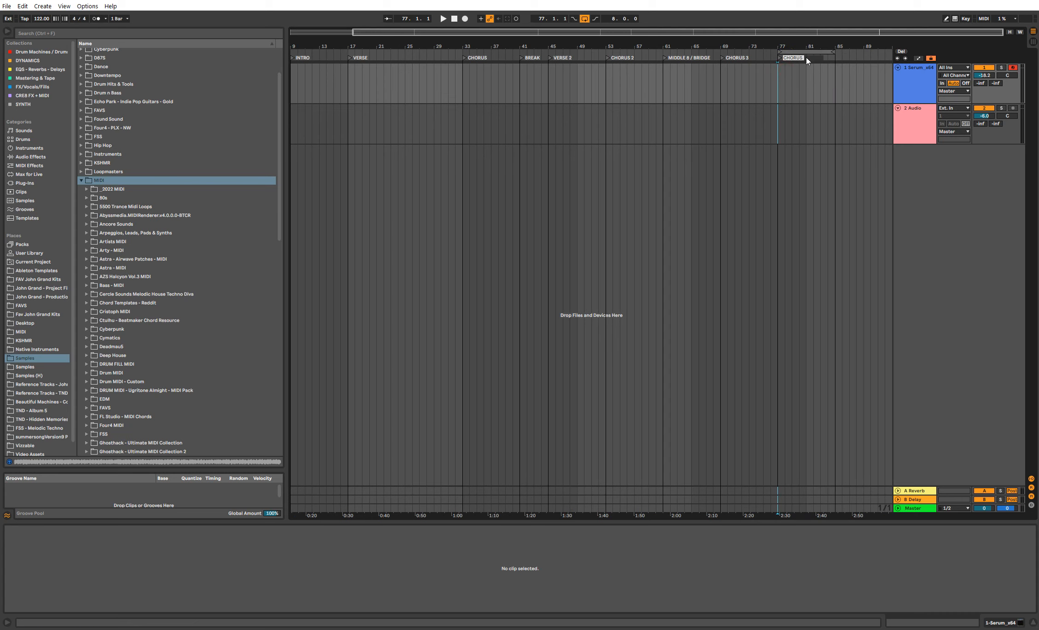
key("End")
type("3")
key("Return")
Step: Add another locator named CHORUS 3 at bar 85, at the end of the loop
left_click_drag(806, 54, 746, 53)
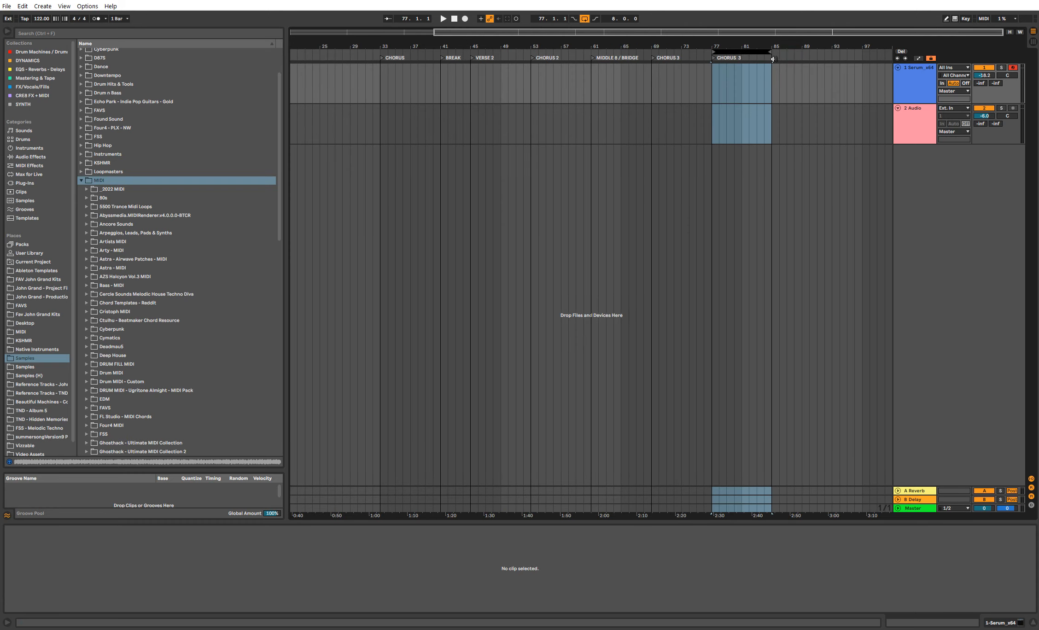
right_click(775, 59)
left_click(791, 82)
type("CHORUS 3")
key("Return")
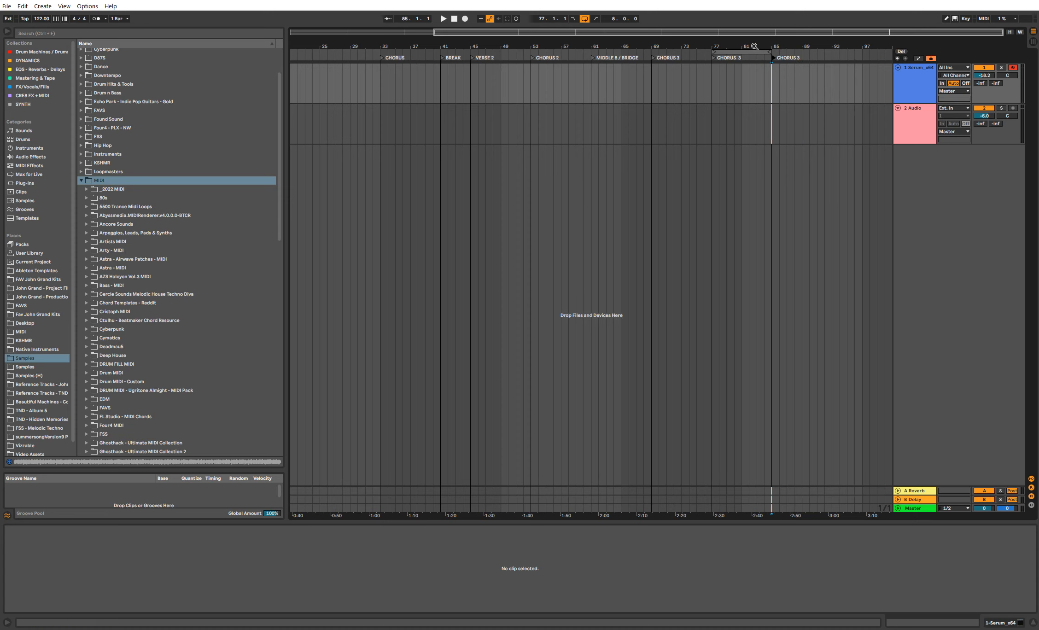
Step: Move the 8-bar loop to bars 85–93 and add a CHORUS 3 locator at bar 93
left_click_drag(756, 52, 815, 45)
right_click(823, 58)
left_click(836, 81)
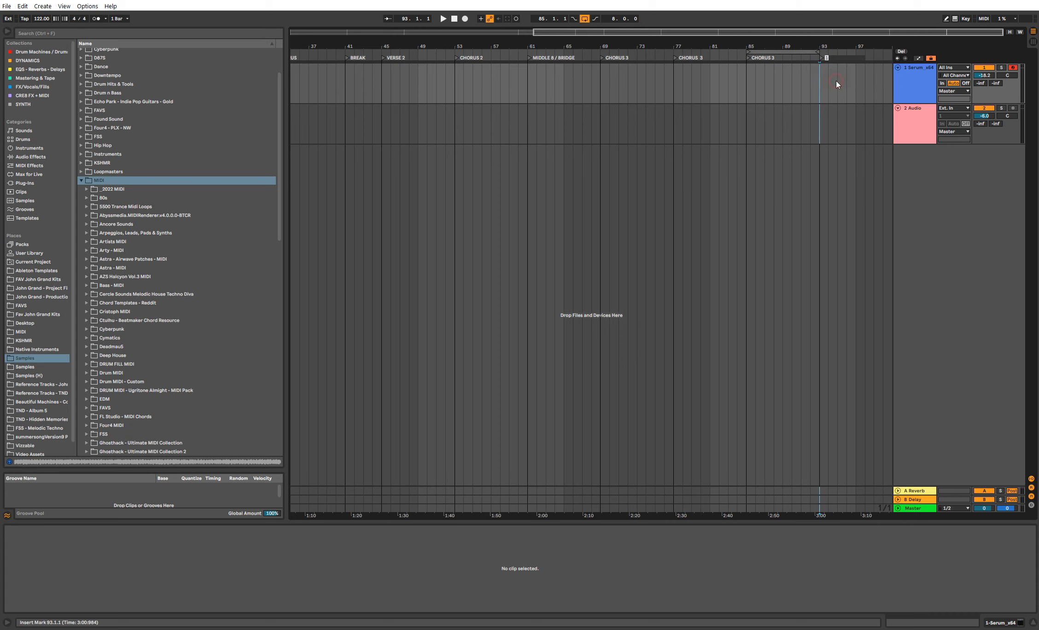
type("CHORUS 3")
key("Return")
Step: Move the 8-bar loop to bars 93–101 and add an OUTRO locator at bar 101
left_click_drag(800, 51, 824, 66)
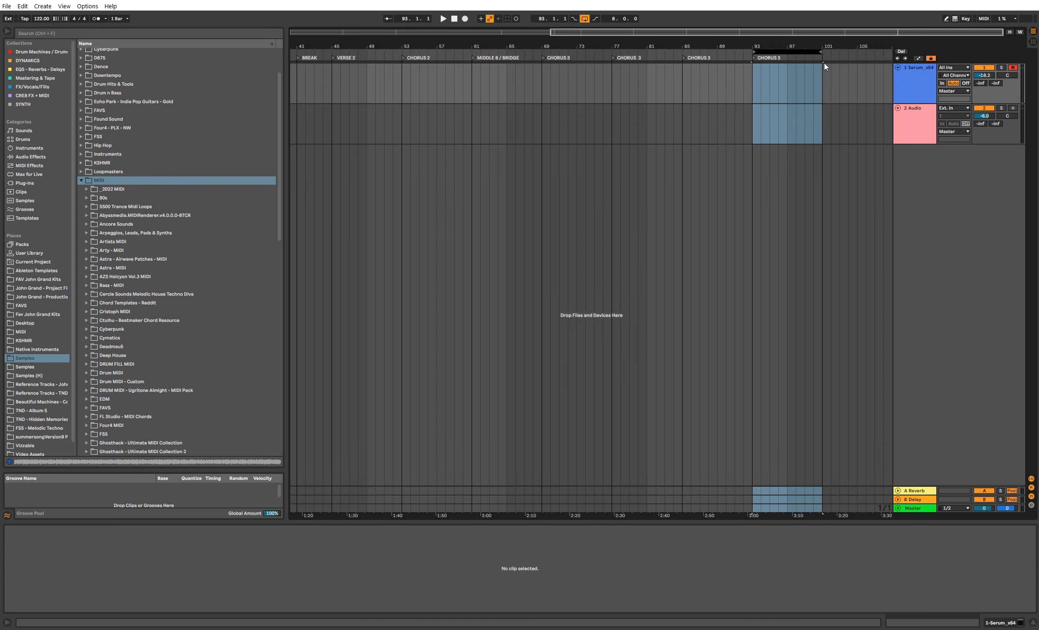
right_click(822, 57)
left_click(835, 81)
type("OUTRO")
key("Return")
Step: Move the 8-bar loop to bars 101–109 and add a second OUTRO locator at bar 109
mouse_move(803, 52)
left_mouse_down()
mouse_move(873, 53)
mouse_move(807, 46)
left_mouse_up()
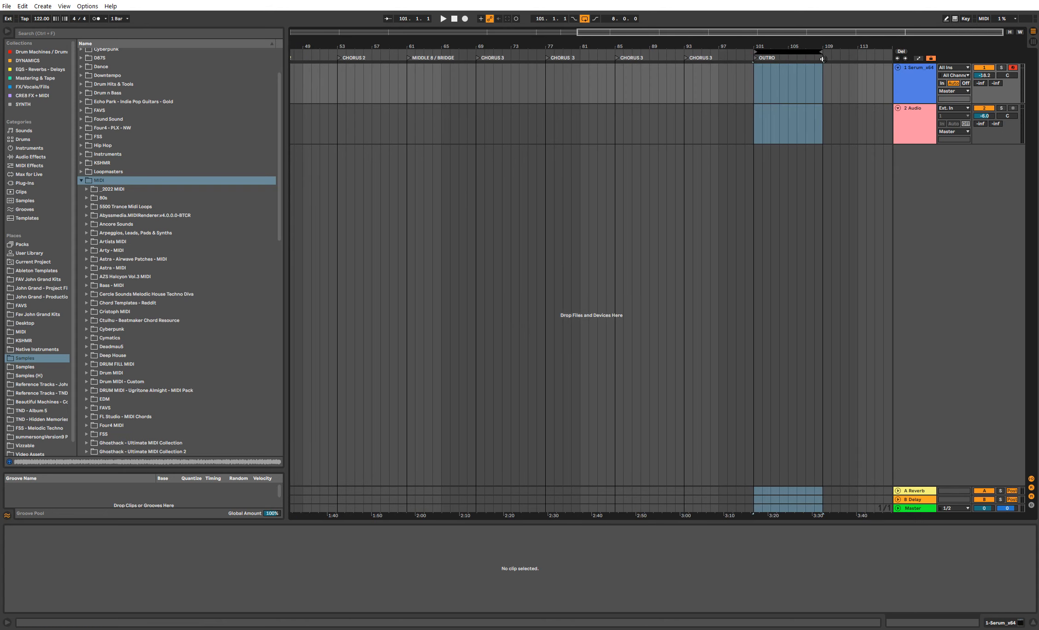
right_click(824, 57)
left_click(840, 82)
type("OUTRO")
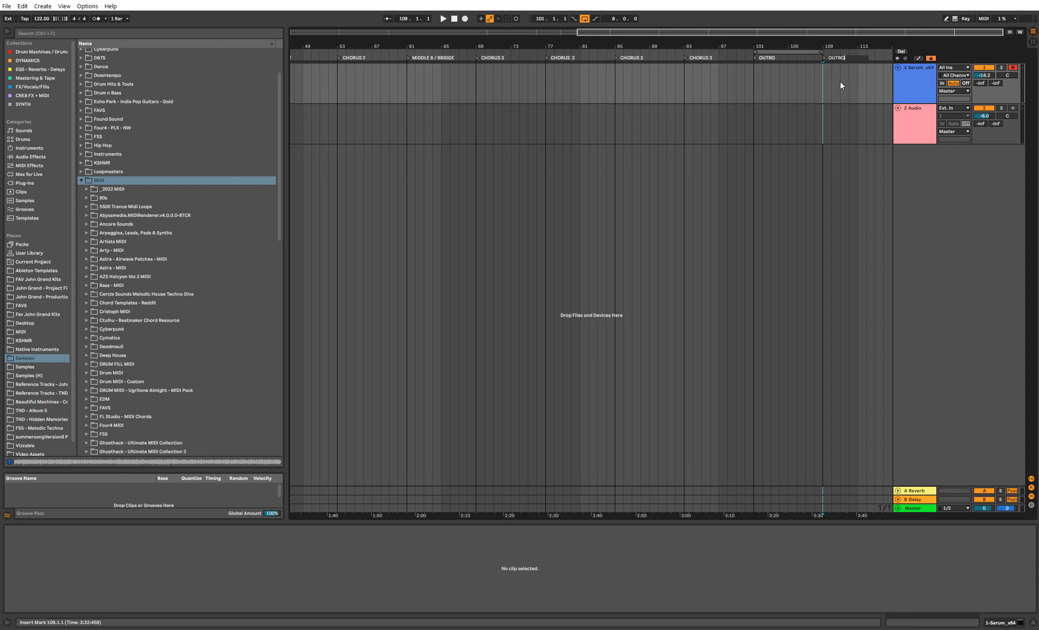
key("Return")
Step: Stretch the loop over the whole song from bar 1 to bar 117 and place the insert marker at its end
left_click_drag(848, 44, 292, 51)
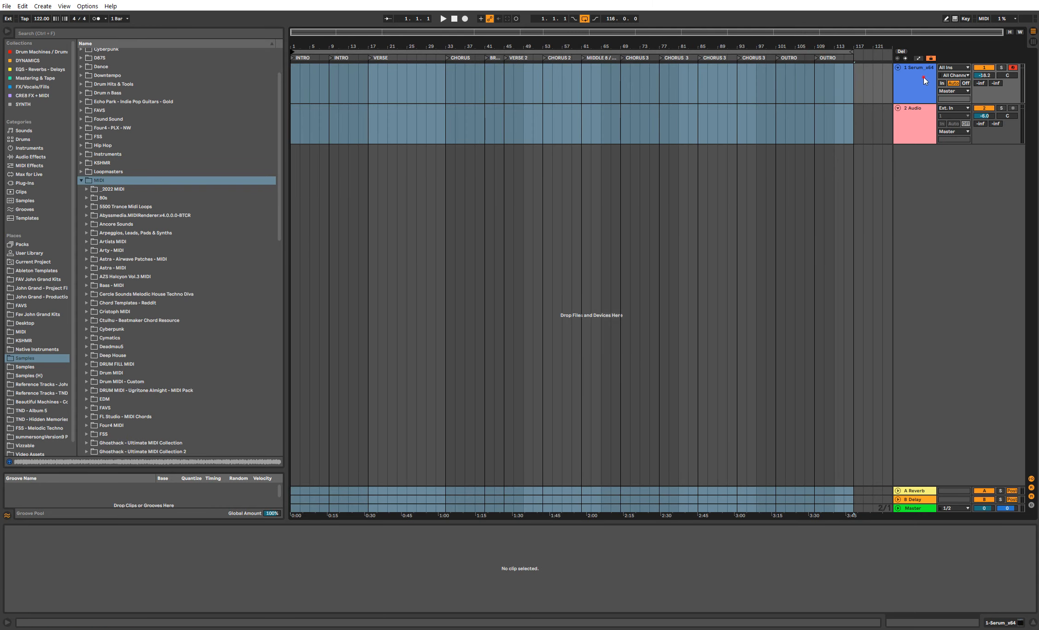
left_click(854, 68)
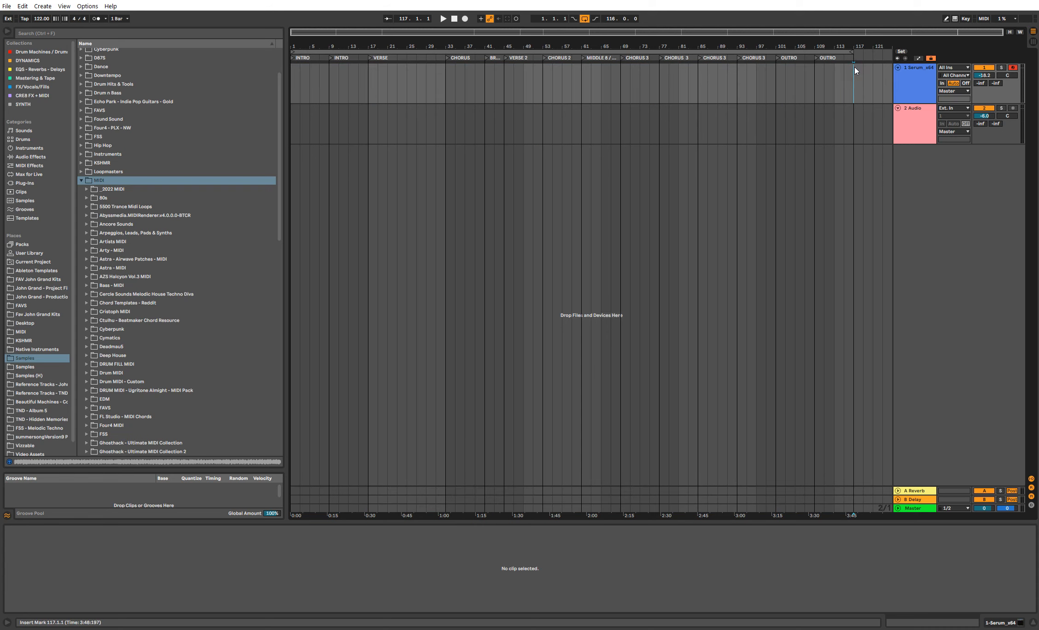
mouse_move(864, 47)
left_mouse_down()
mouse_move(867, 78)
mouse_move(864, 46)
left_mouse_up()
Step: Replace the audio track with a new MIDI track placed above the Serum track and folded
left_click(920, 109)
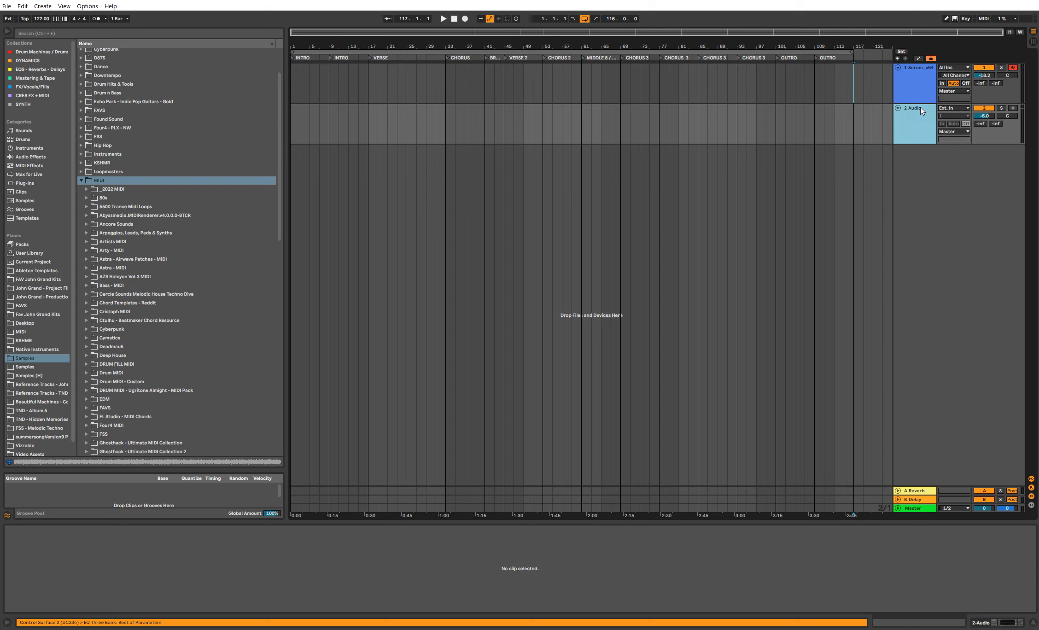
key("Delete")
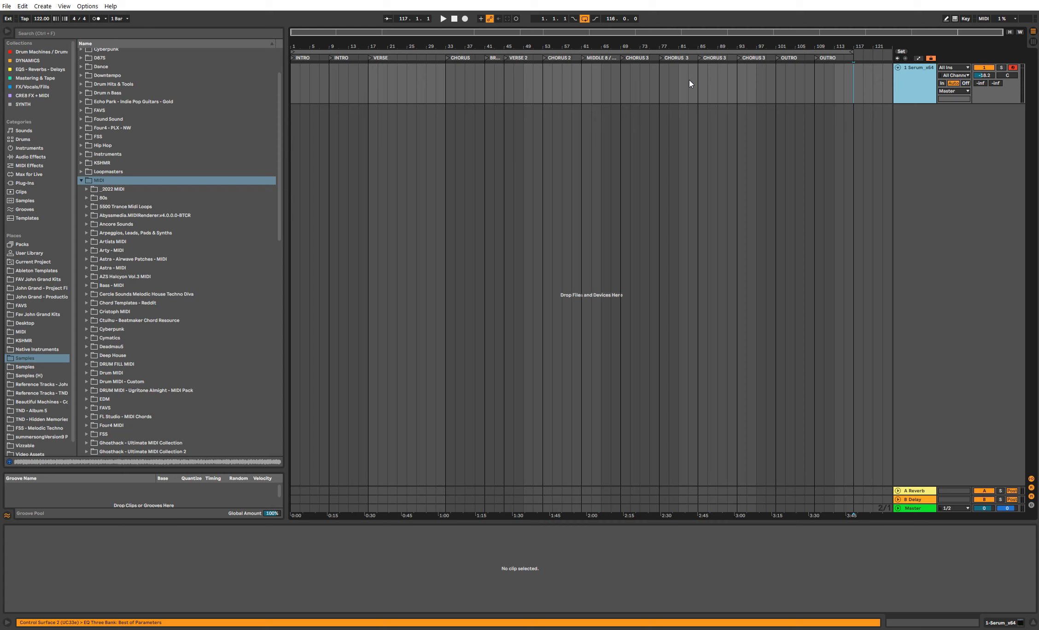
right_click(916, 126)
left_click(921, 137)
left_click_drag(913, 130, 916, 68)
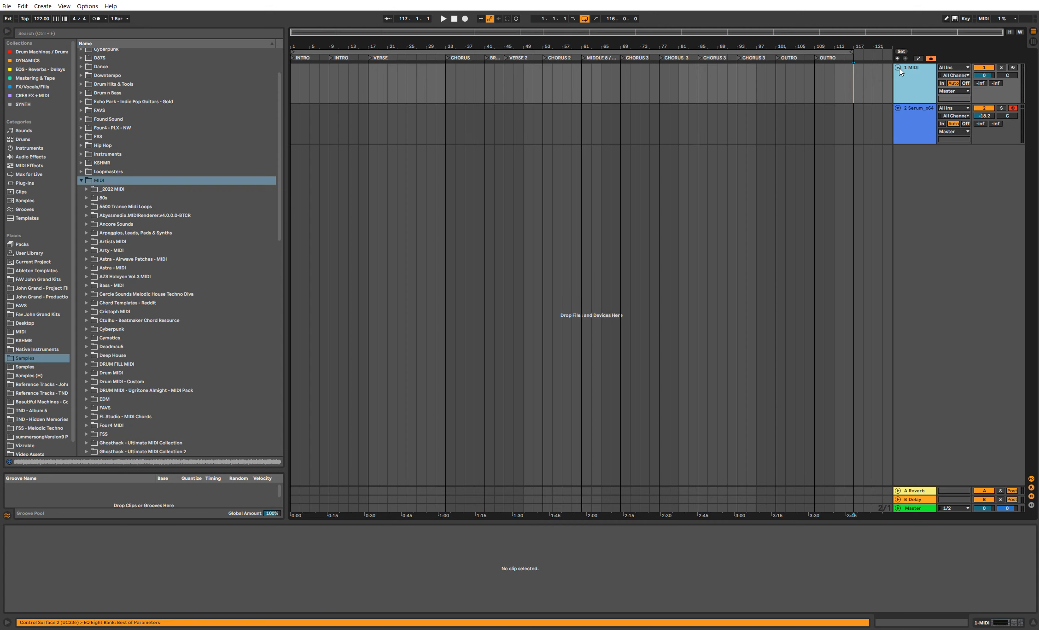
left_click(897, 68)
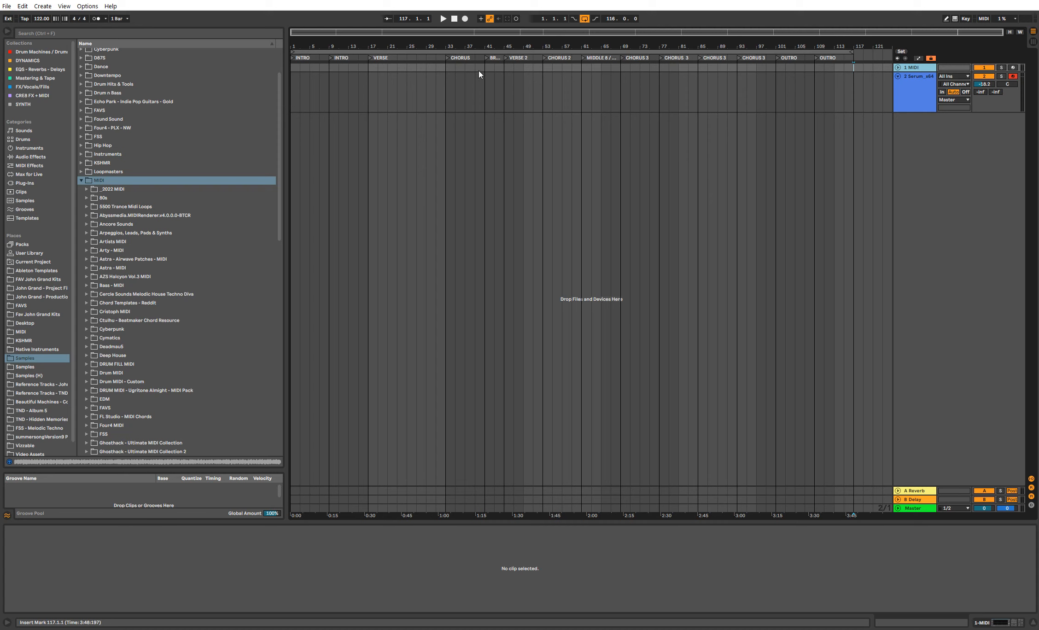
Step: Review the section lengths by selecting the chorus, verse 2, verse, middle 8 and outro ranges one after another
left_click_drag(448, 68, 485, 139)
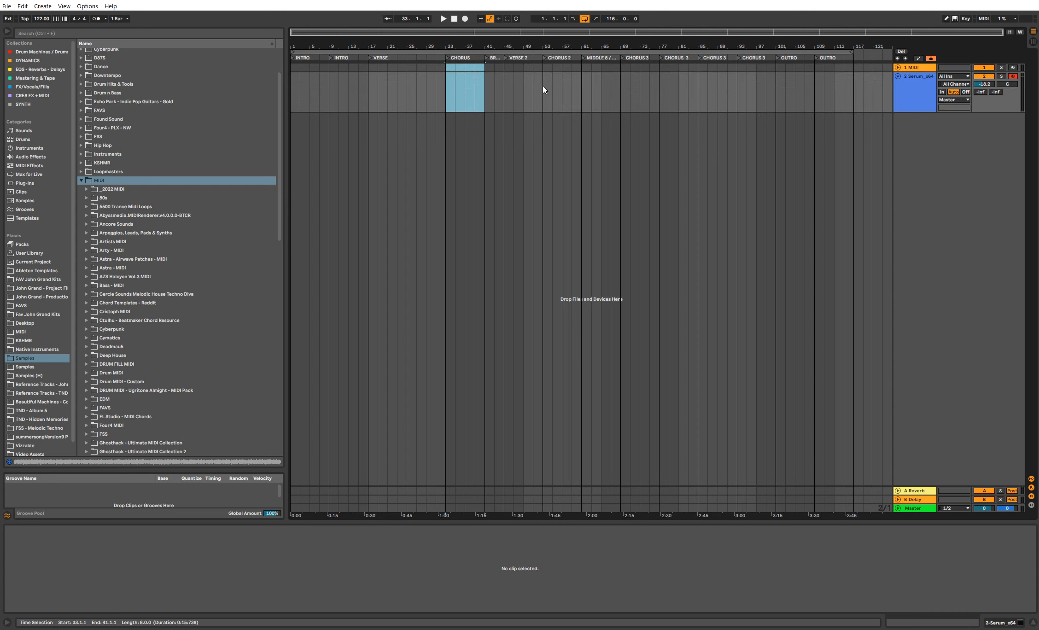
left_click_drag(505, 65, 539, 94)
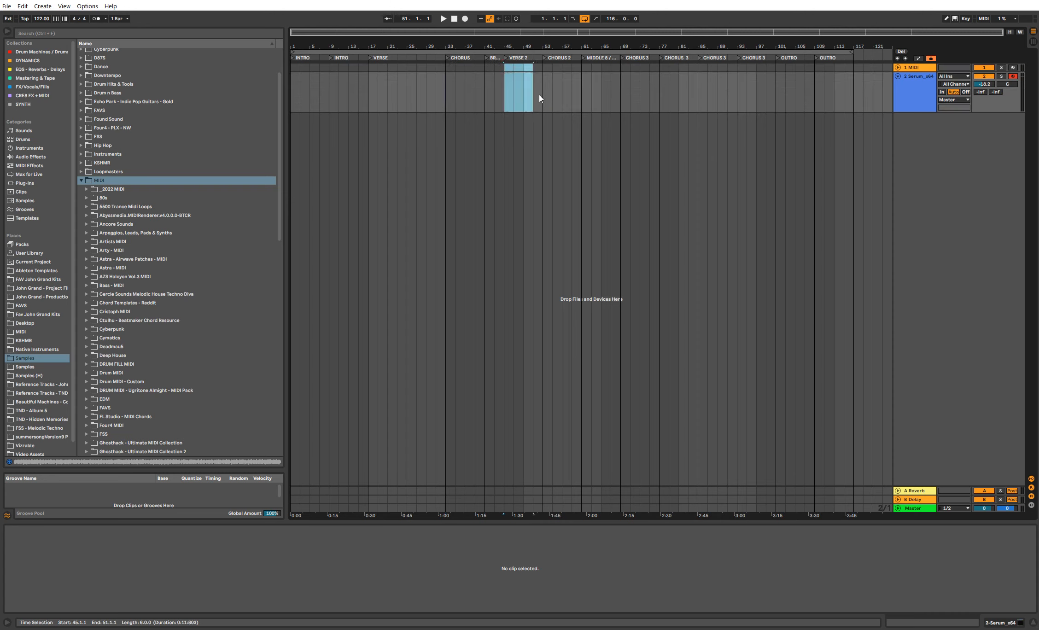
left_click_drag(372, 72, 449, 105)
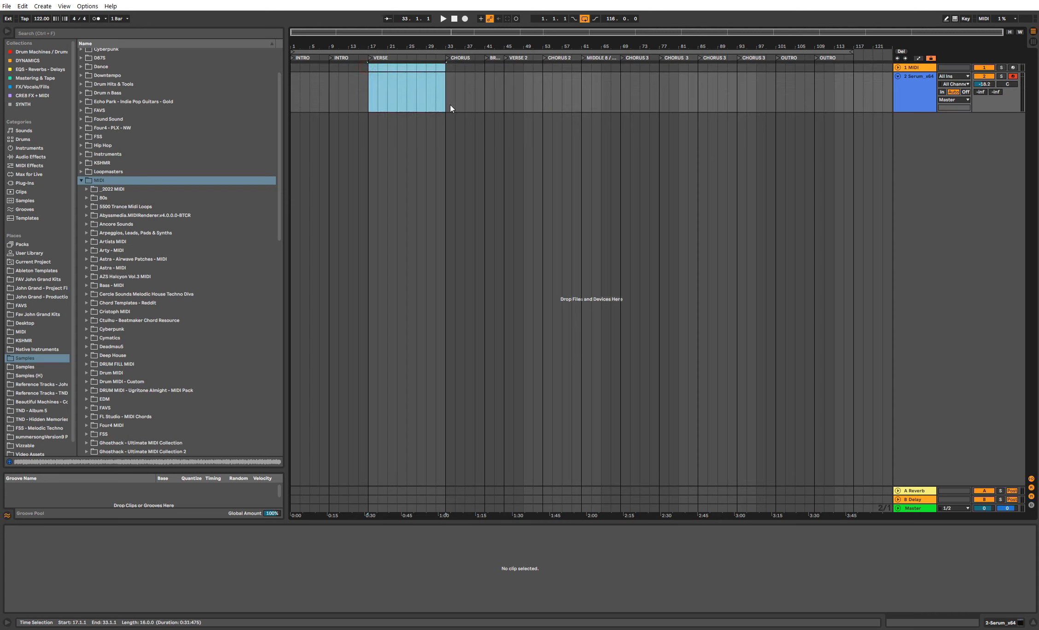
left_click_drag(595, 41, 604, 96)
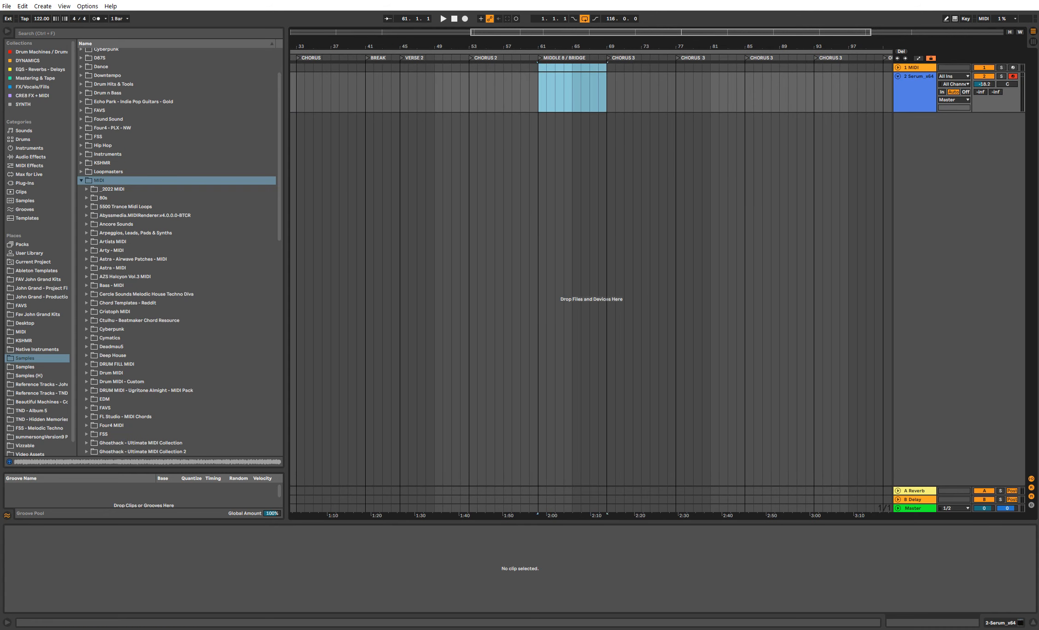
left_click_drag(631, 46, 631, 27)
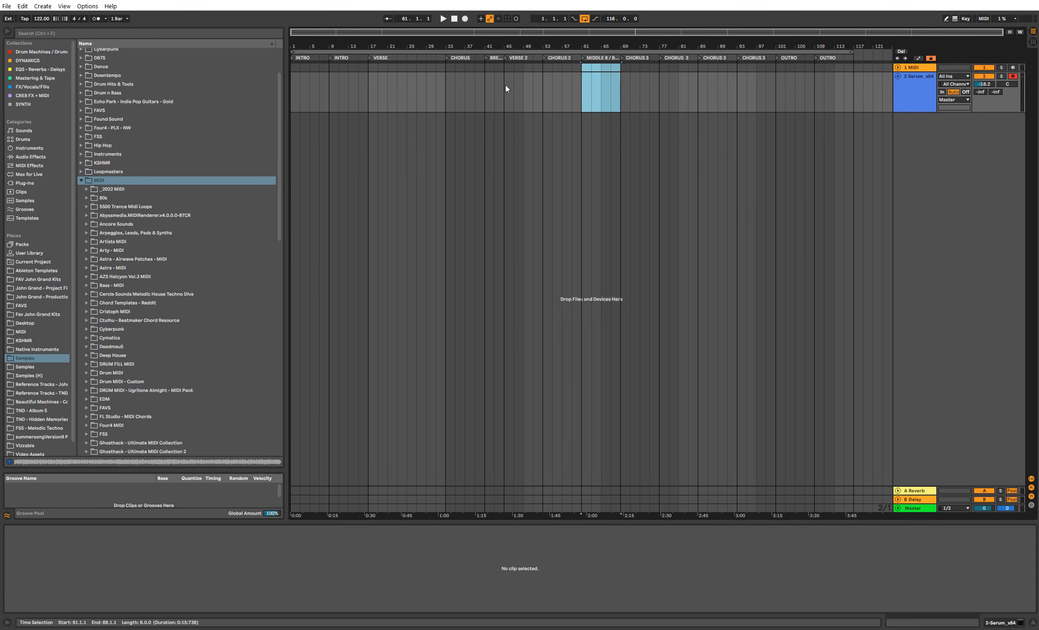
left_click_drag(776, 83, 846, 84)
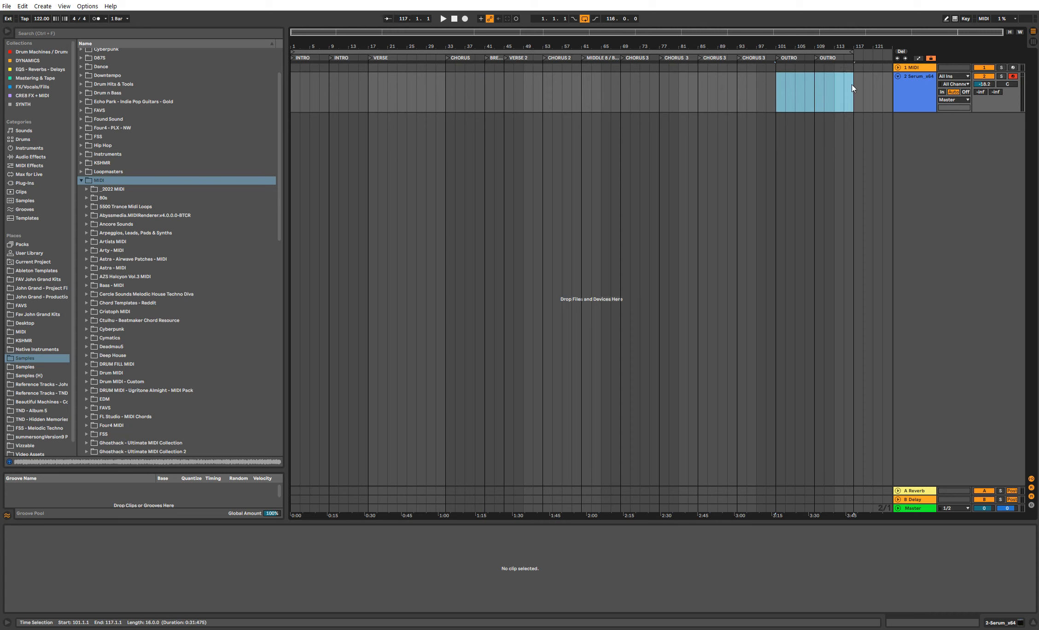
Step: Colour the folded MIDI track dark red and rename it ARRANGEMENT, widening the track headers so the full name fits
right_click(914, 68)
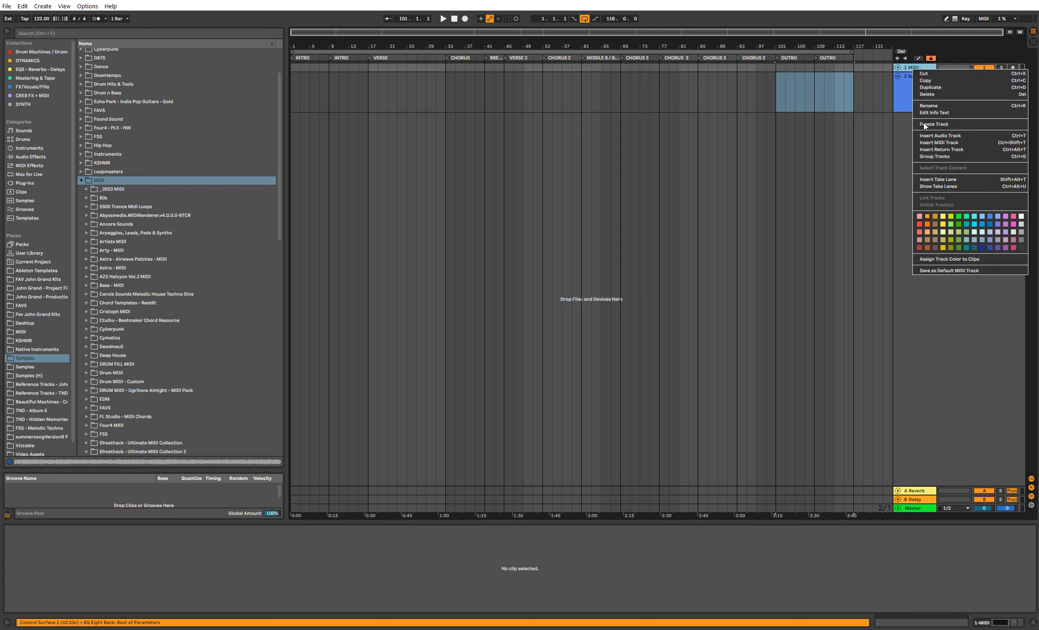
left_click(919, 247)
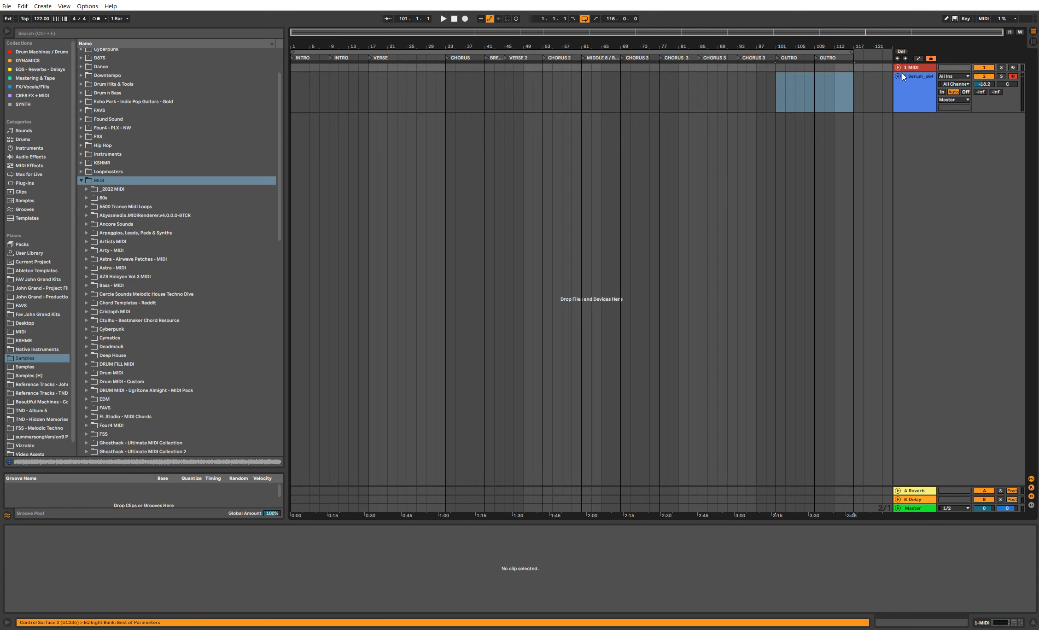
key("ctrl+r")
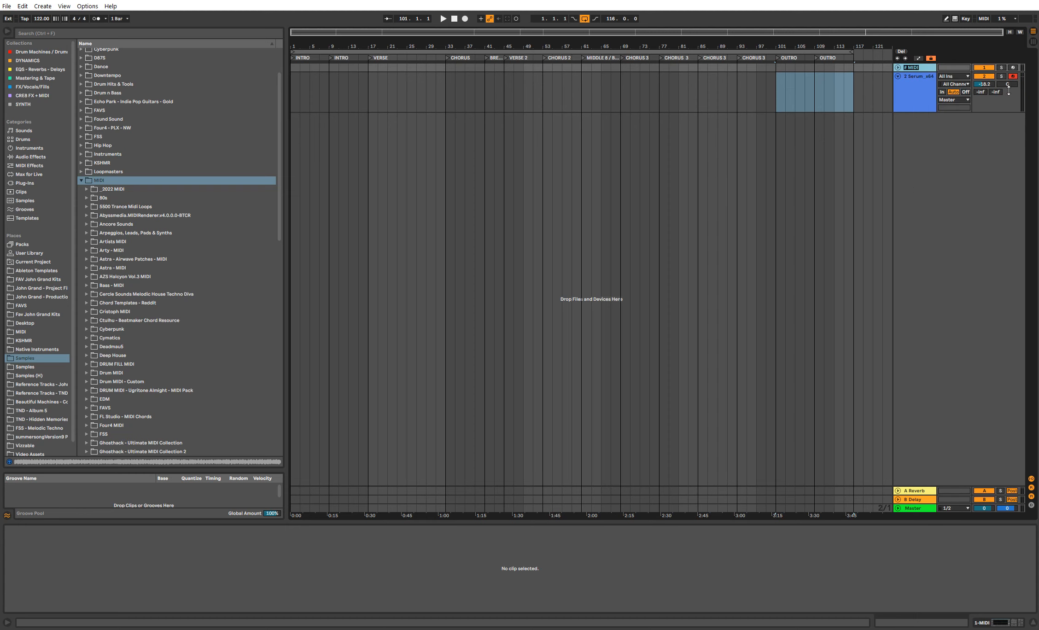
type("ARRANGEMENT")
key("Return")
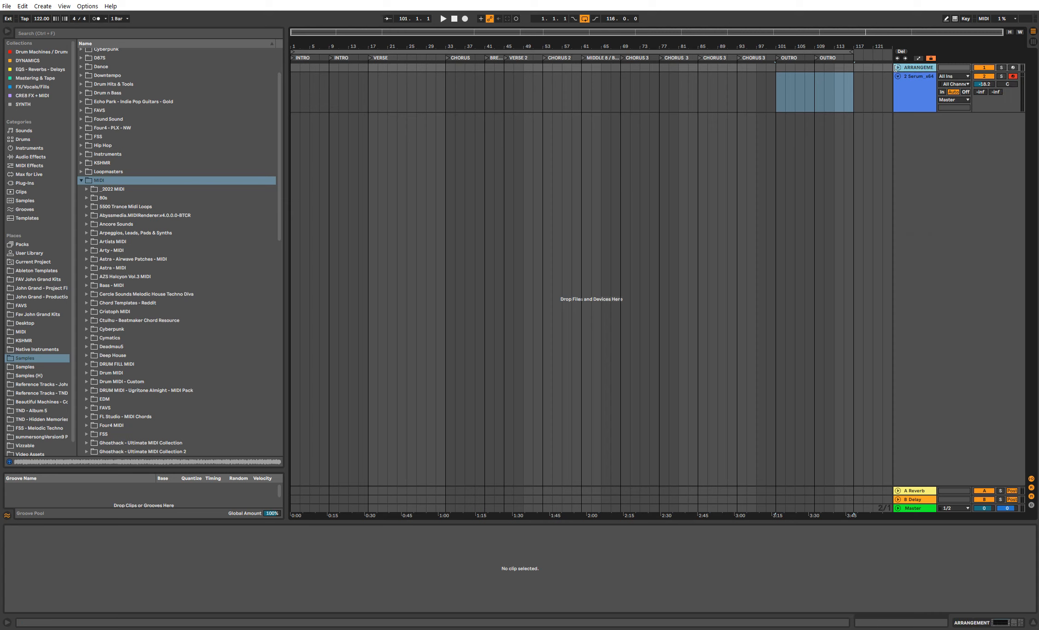
left_click_drag(895, 68, 873, 68)
Step: Create an empty MIDI clip over bars 1–9 on the ARRANGEMENT track, name it INTRO and colour it white
left_click_drag(325, 68, 275, 67)
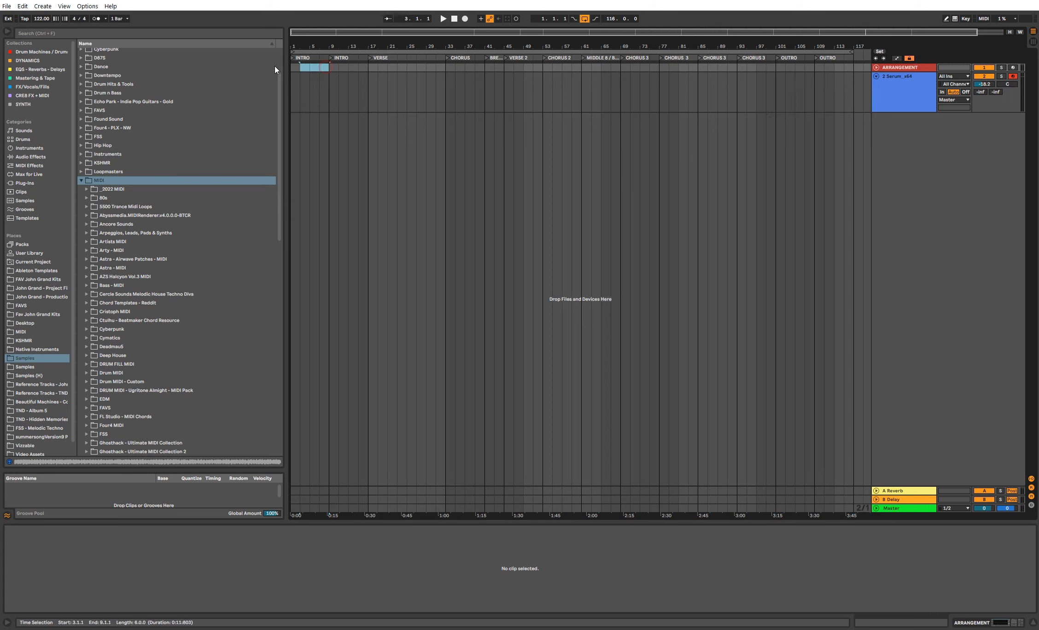
key("ctrl+shift+m")
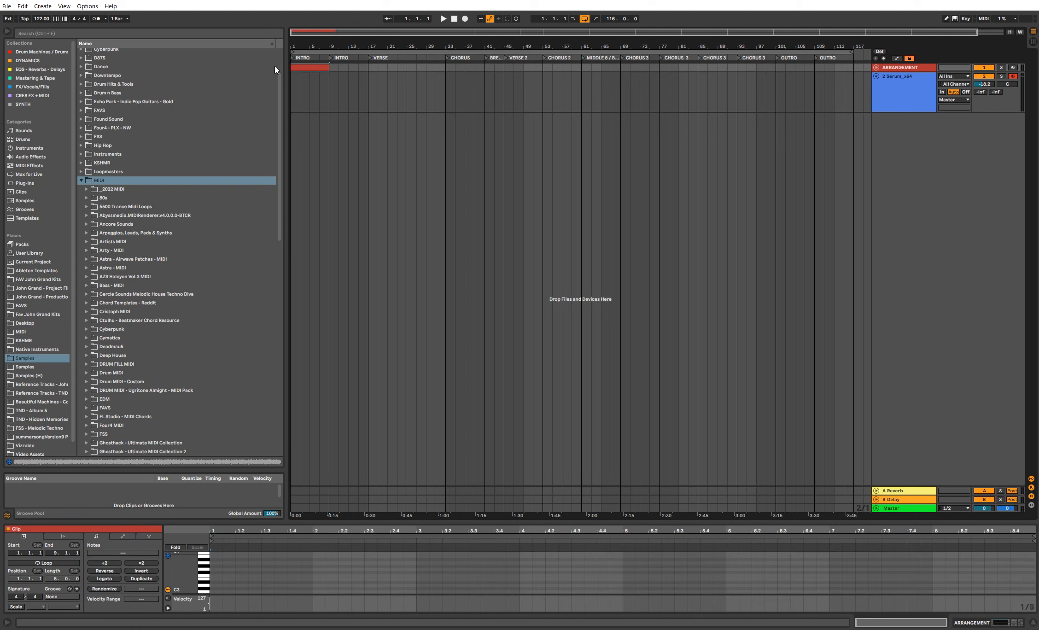
key("Delete")
type("INTRO")
key("Return")
right_click(315, 69)
left_click(423, 220)
Step: Duplicate the INTRO clip twice and turn the copy at bar 17 into a blue clip named VERSE
key("ctrl+d")
key("ctrl+d")
right_click(388, 69)
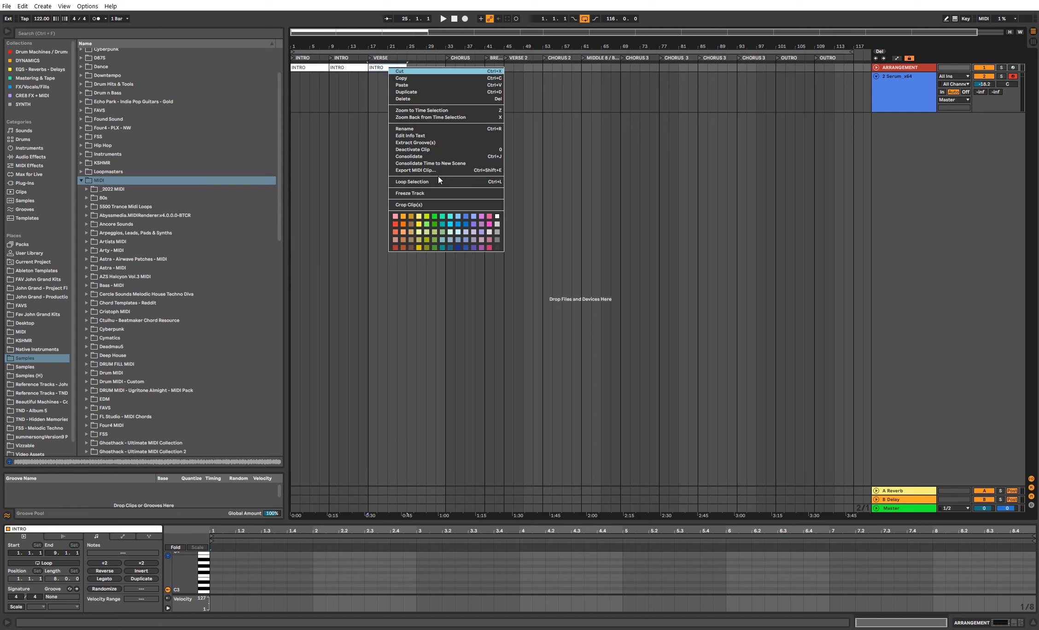
left_click(450, 248)
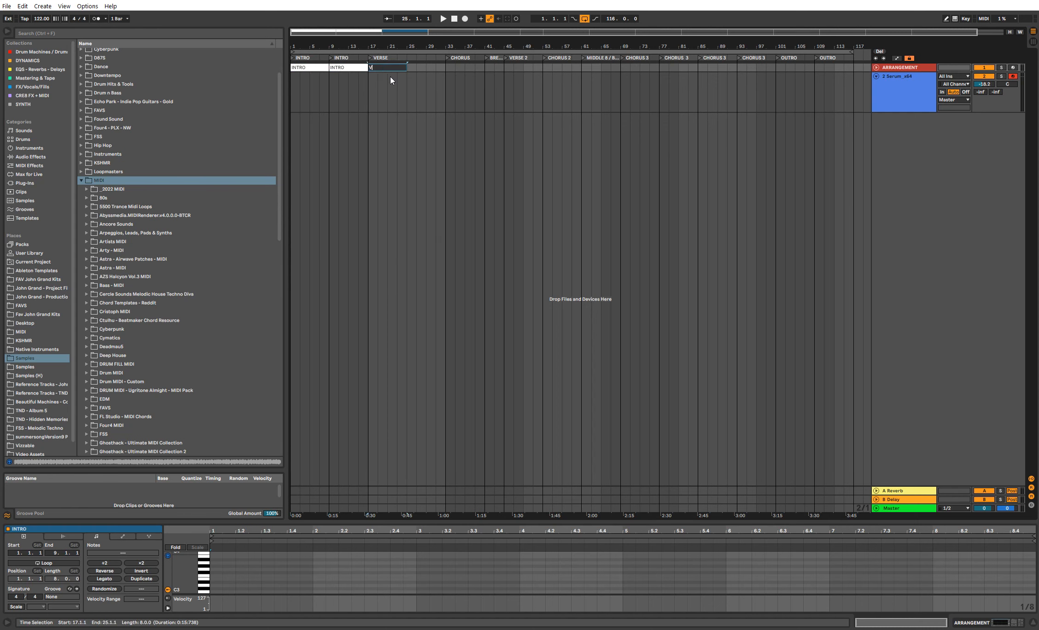
key("Return")
Step: Duplicate the VERSE clip twice and turn the copy at bar 33 into a dark blue clip named CHORUS
key("ctrl+d")
key("ctrl+d")
right_click(465, 67)
left_click(537, 248)
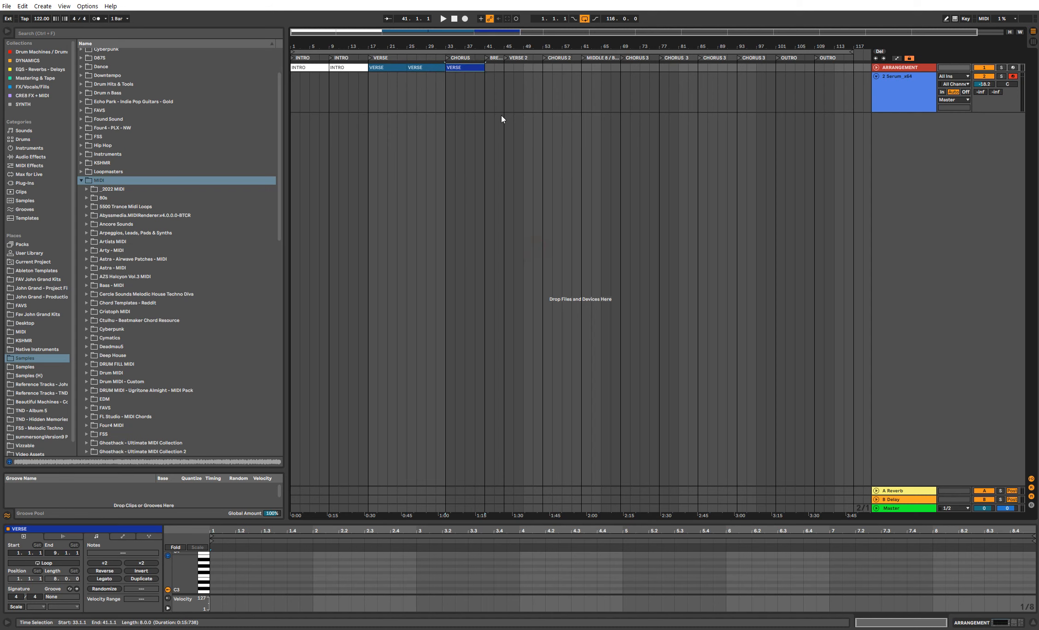
key("ctrl+r")
type("CHORUS")
key("Return")
Step: Copy the CHORUS clip to bars 53, 85 and 93, and copy a VERSE clip to bar 45 on the ARRANGEMENT track
left_click_drag(468, 69, 723, 67)
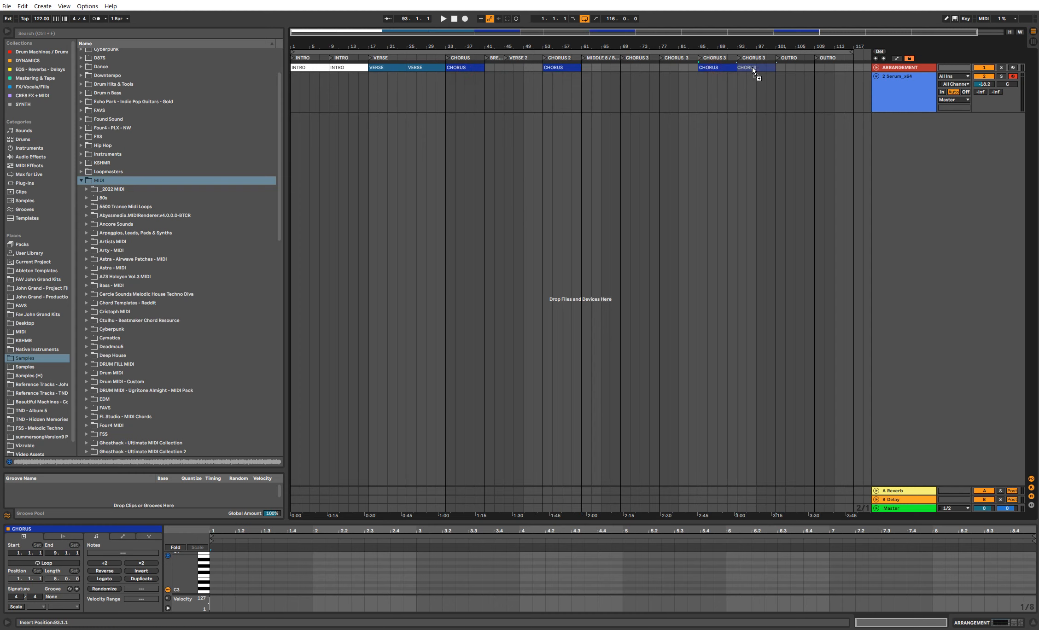
key("ctrl+d")
left_click(418, 69)
left_click_drag(418, 69, 500, 68)
Step: Create an empty MIDI clip over bars 41–45 on the ARRANGEMENT track and name it BREAK
key("ctrl+shift+m")
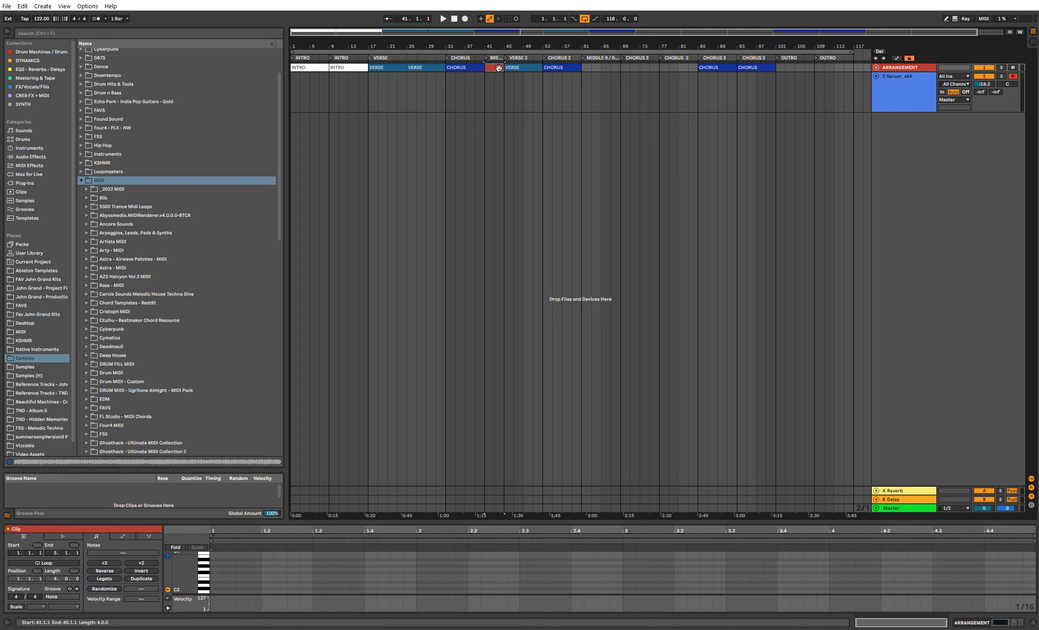
scroll(498, 67, "up", 2)
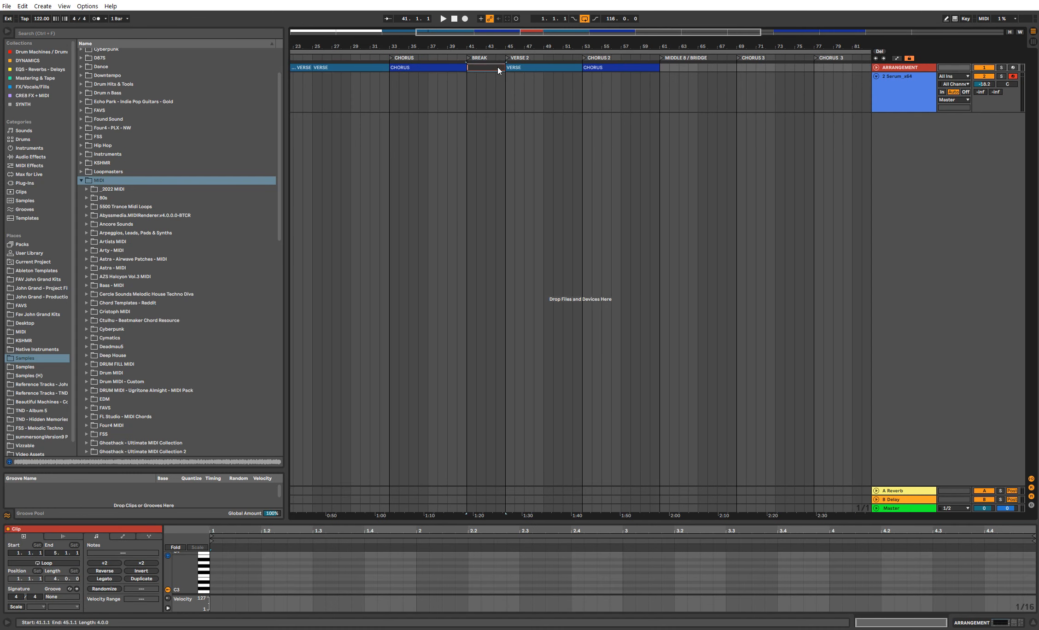
type("REAK")
key("Return")
Step: Copy the BREAK clip to bar 61, extend the copy to bar 69, and fill bars 69–85 with CHORUS clips
scroll(491, 67, "down", 2)
left_click_drag(491, 67, 655, 67)
left_click_drag(574, 68, 570, 14)
key("ctrl+d")
Step: Copy the INTRO clip to the two OUTRO sections at bars 101 and 109
left_click(348, 67)
left_click_drag(335, 67, 779, 67)
key("ctrl+d")
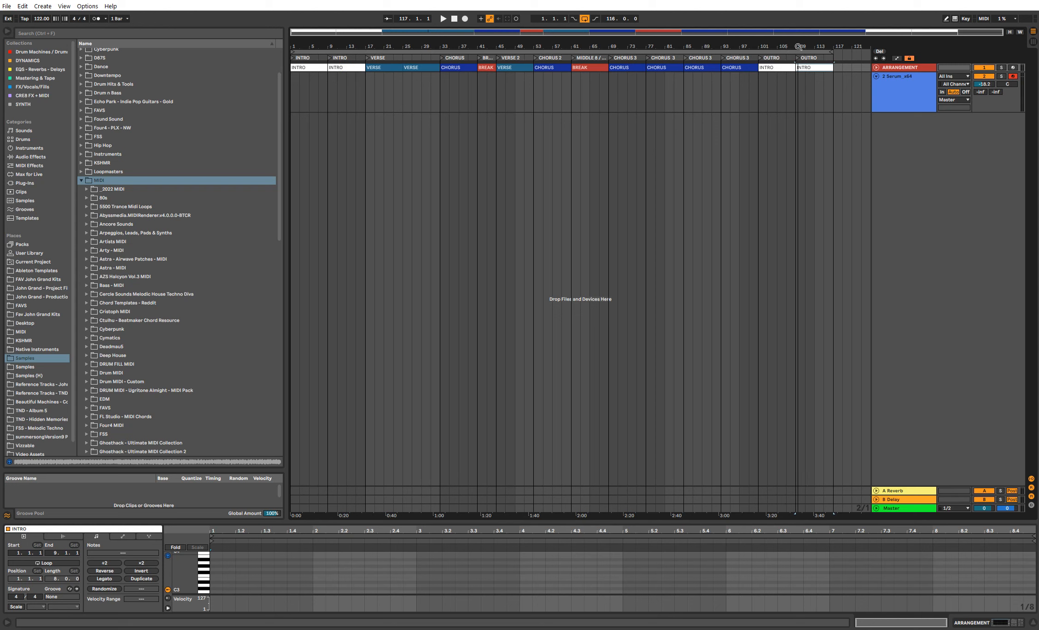
Step: Review the ARRANGEMENT track's section clips in order, from the opening intro through to the outro
left_click(572, 104)
left_click(311, 68)
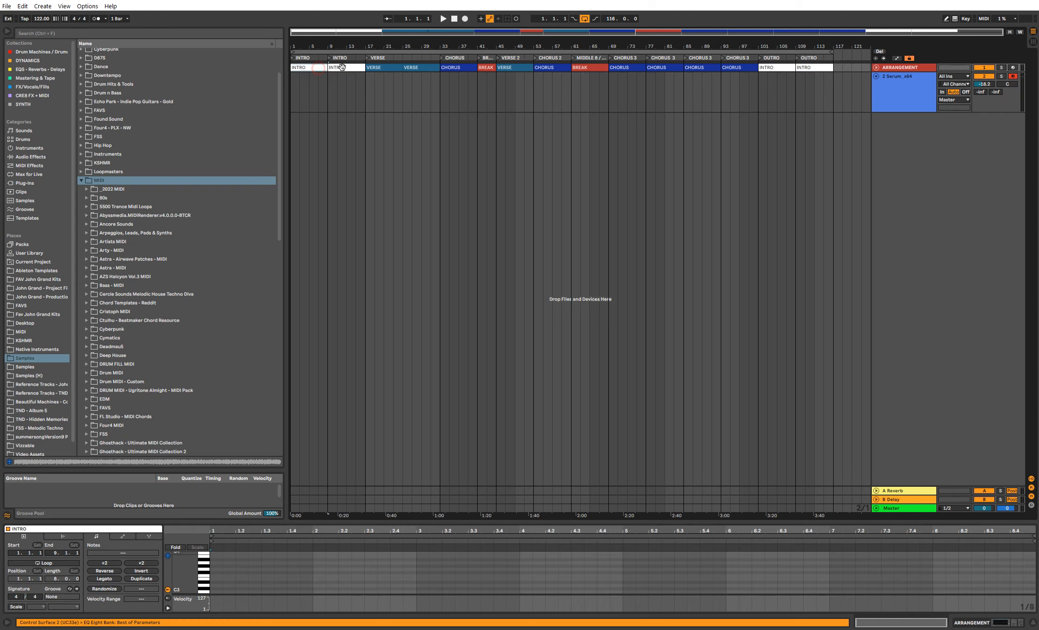
left_click(346, 67)
left_click(379, 67)
left_click(418, 68)
left_click(462, 67)
left_click(511, 68)
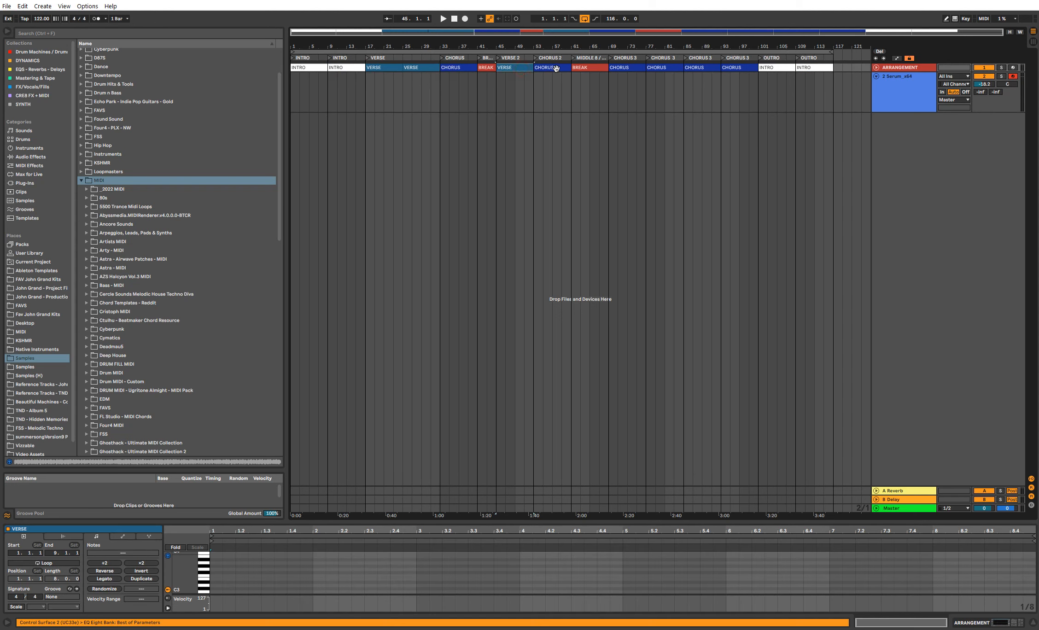
left_click(550, 68)
left_click(594, 68)
left_click(620, 68)
left_click(693, 68)
left_click(768, 68)
left_click(810, 68)
Step: Delete the Serum_x64 track and insert a new folded MIDI track below ARRANGEMENT
left_click(901, 90)
key("Delete")
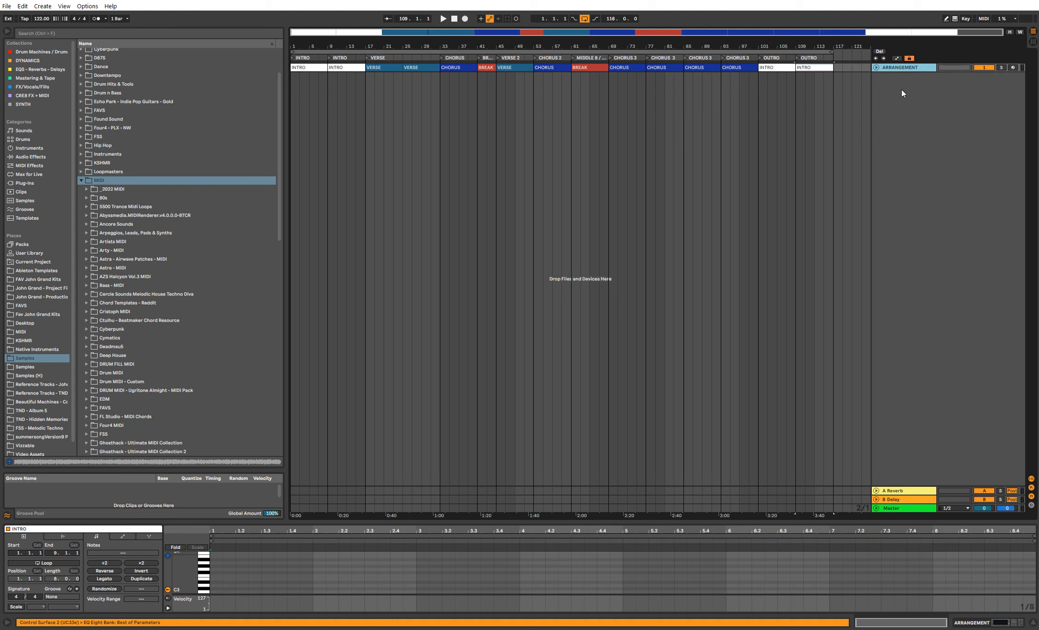
left_click(315, 68)
left_click(825, 68)
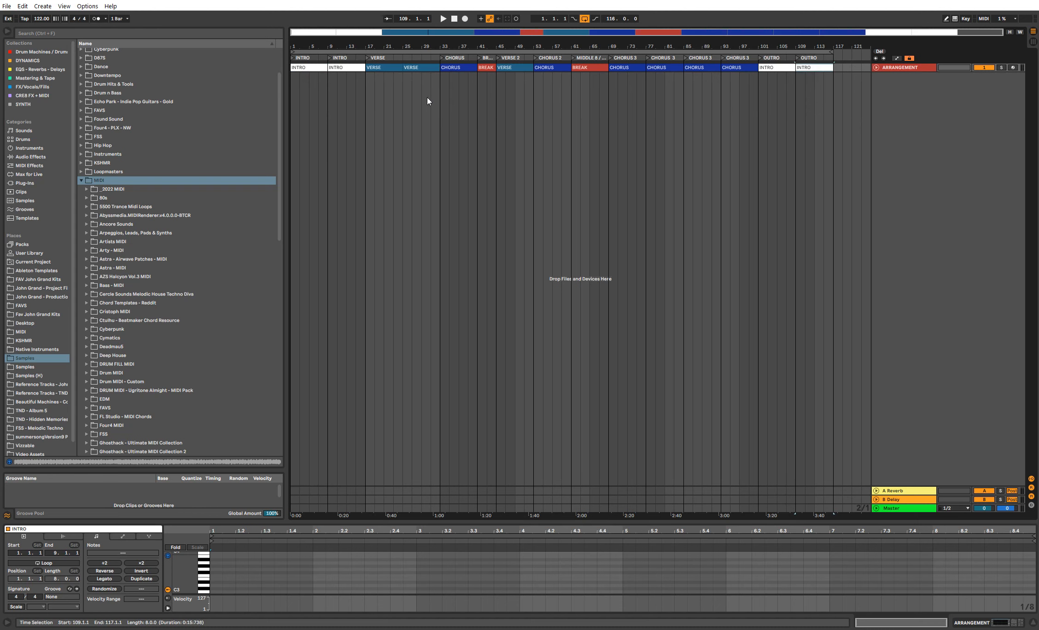
key("ctrl+shift+t")
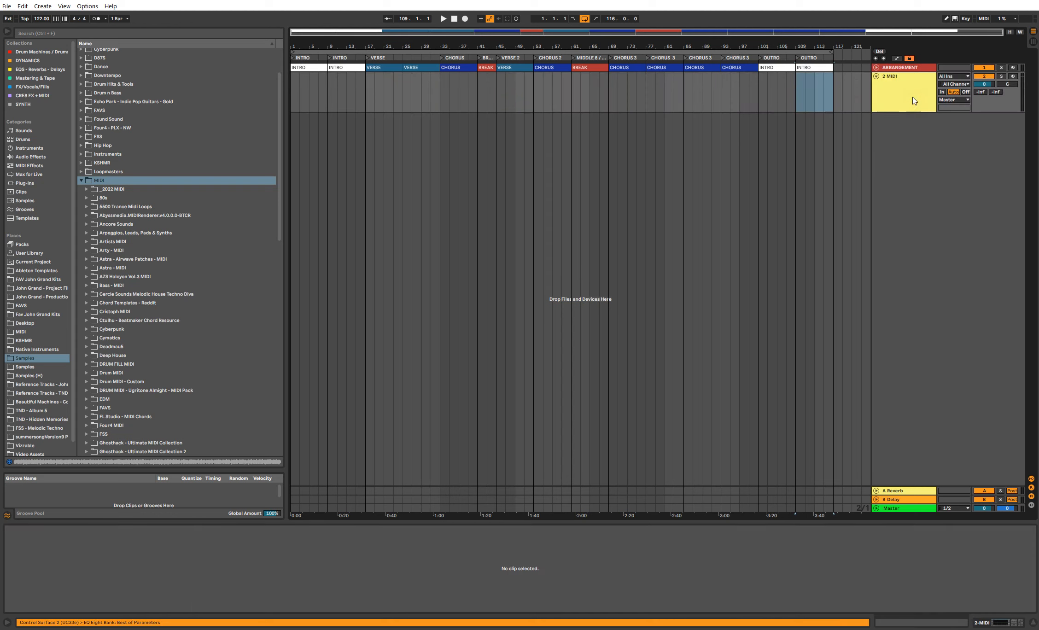
left_click(876, 76)
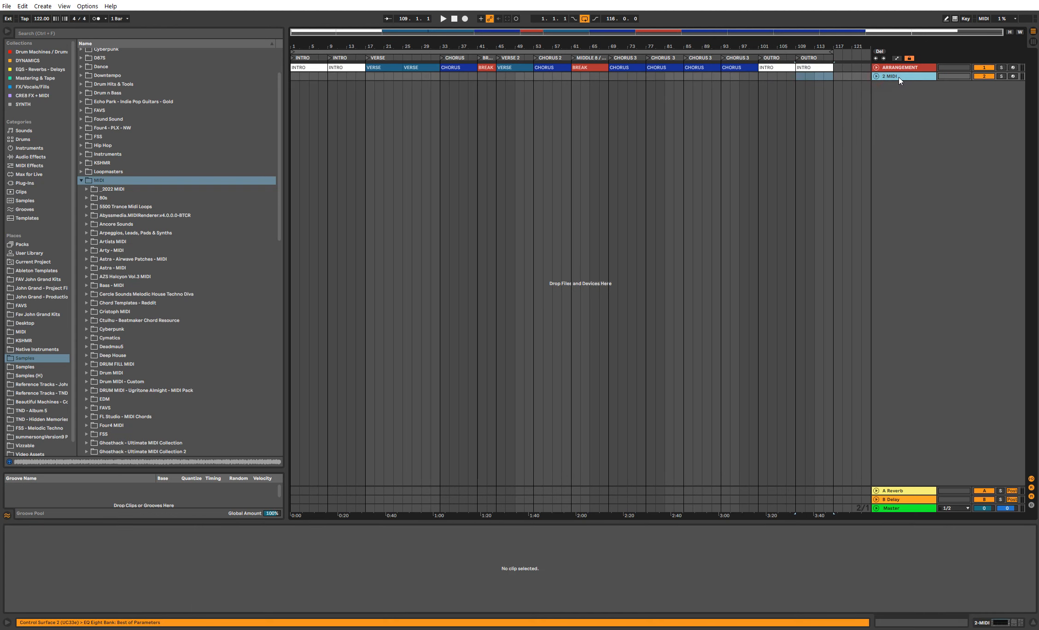
Step: Search the plug-ins for SERUM, load Serum_x64 onto the new MIDI track, and close its window
left_click(64, 183)
left_click(189, 34)
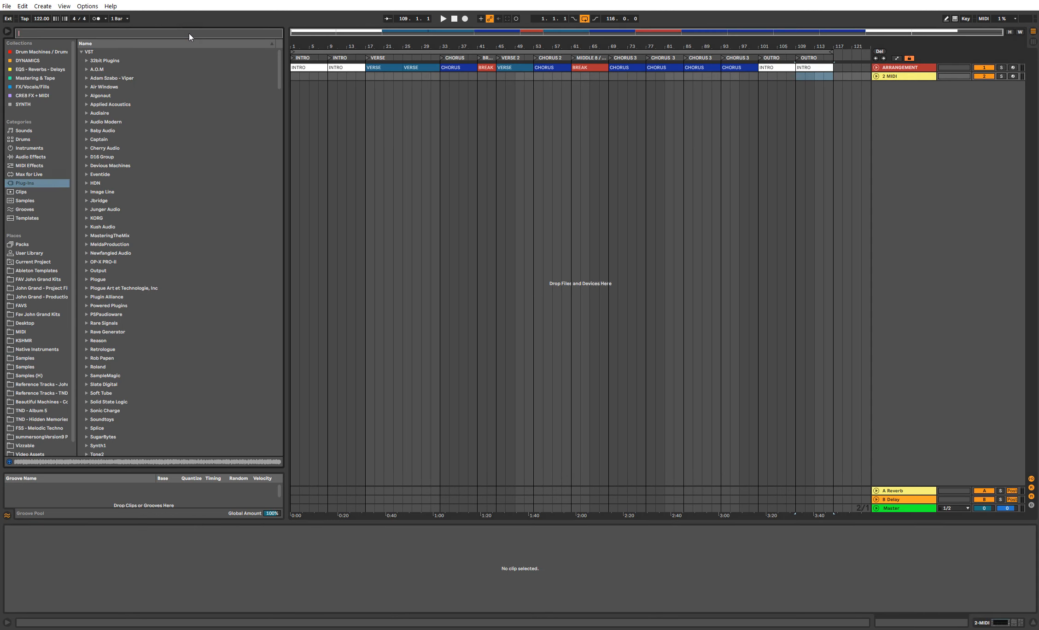
type("SERUM")
key("Down")
key("Return")
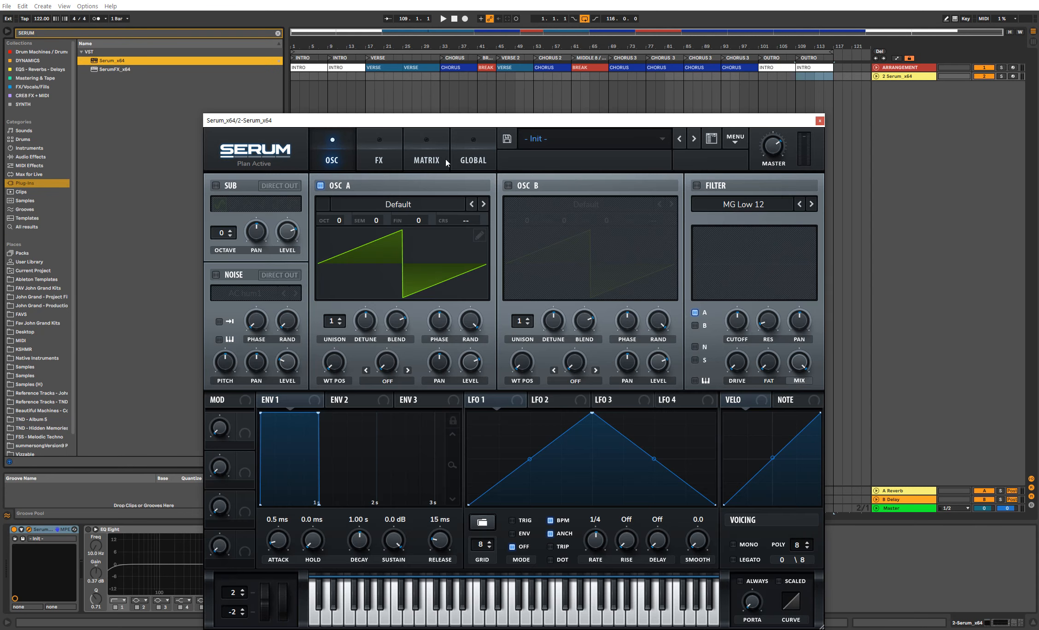
left_click(740, 140)
left_click(765, 200)
left_click(820, 121)
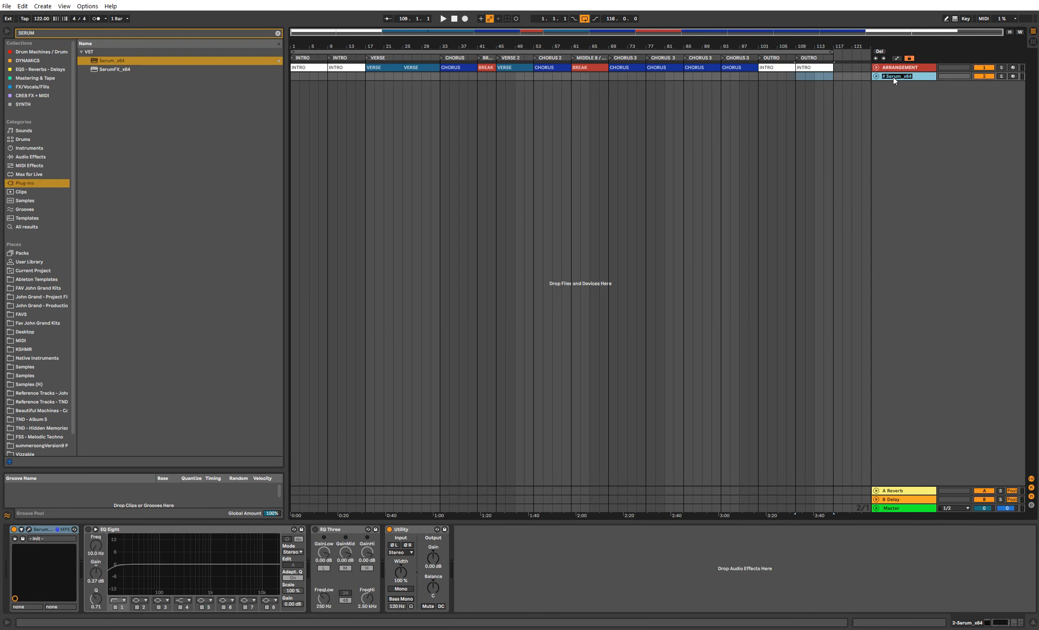
Step: Rename the Serum track SYNTH DRONE, arm it for recording and unfold it
left_click(894, 77)
type("SYNTH DRONE")
key("Return")
left_click(1013, 77)
left_click(876, 76)
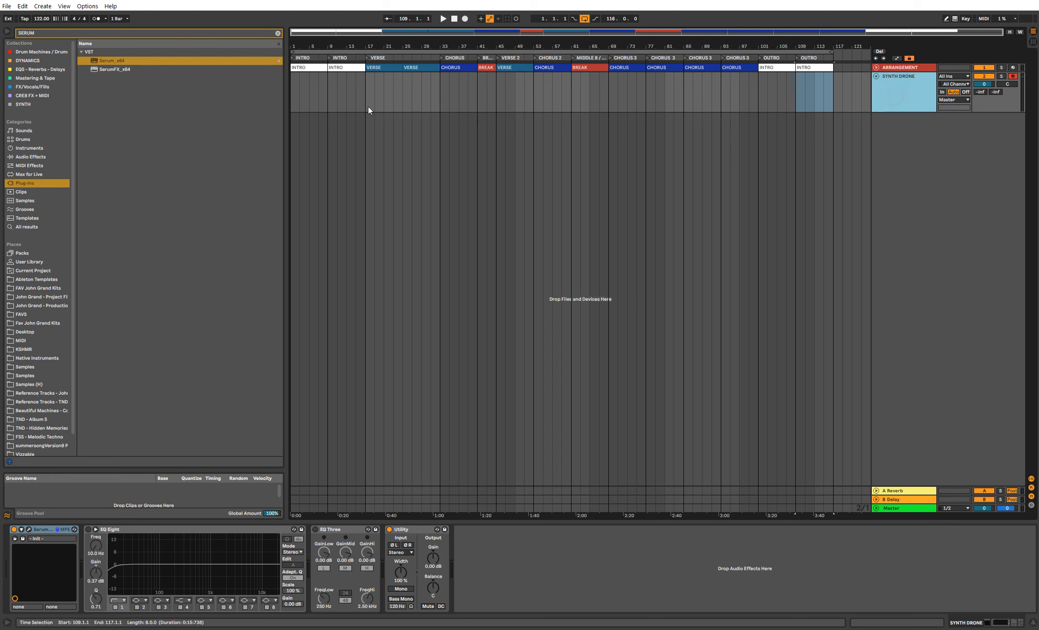
Step: Create a MIDI clip over bars 1–117 on the SYNTH DRONE track and add a C3 note at its start
left_click_drag(290, 87, 831, 90)
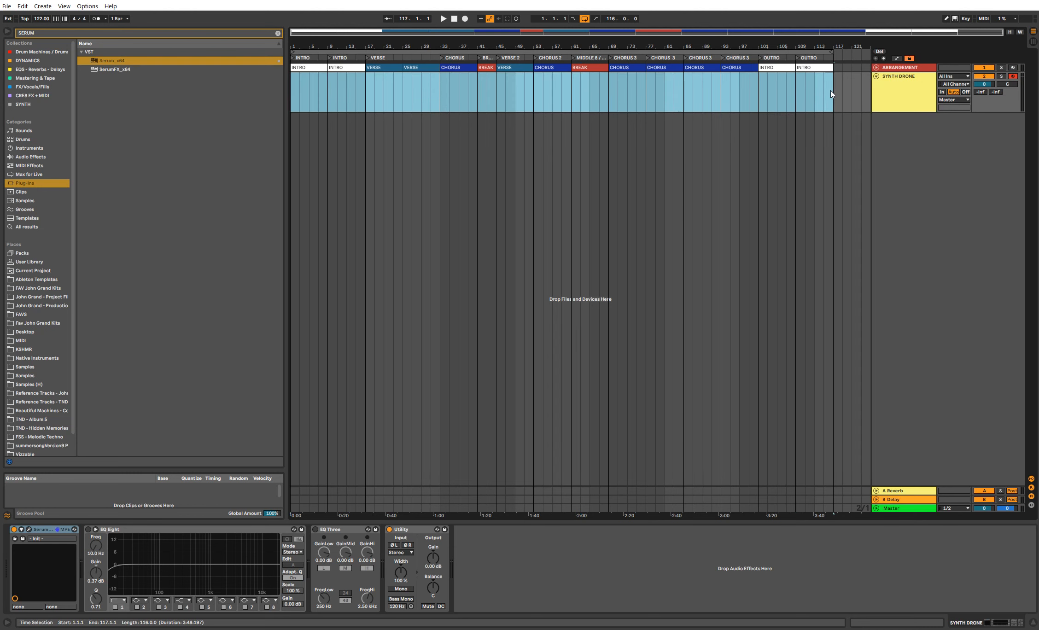
key("ctrl+shift+m")
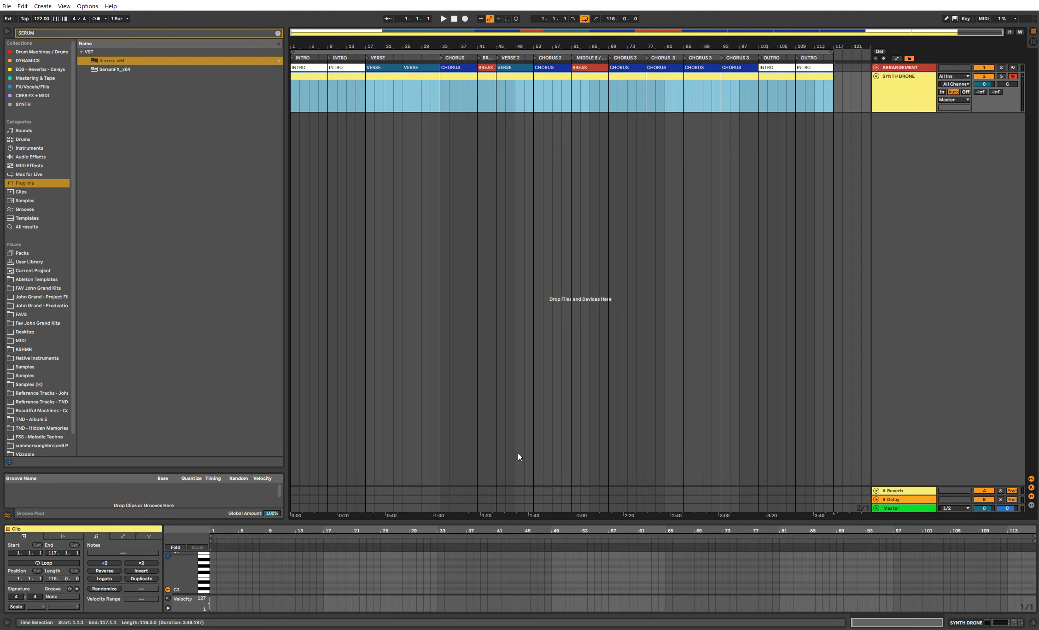
left_click_drag(521, 520, 491, 289)
left_click_drag(193, 440, 218, 429)
double_click(216, 435)
Step: Set the SYNTH DRONE track volume to -16 dB and stretch the C3 note across the whole clip with Legato
left_click_drag(981, 86, 981, 99)
type("-16.")
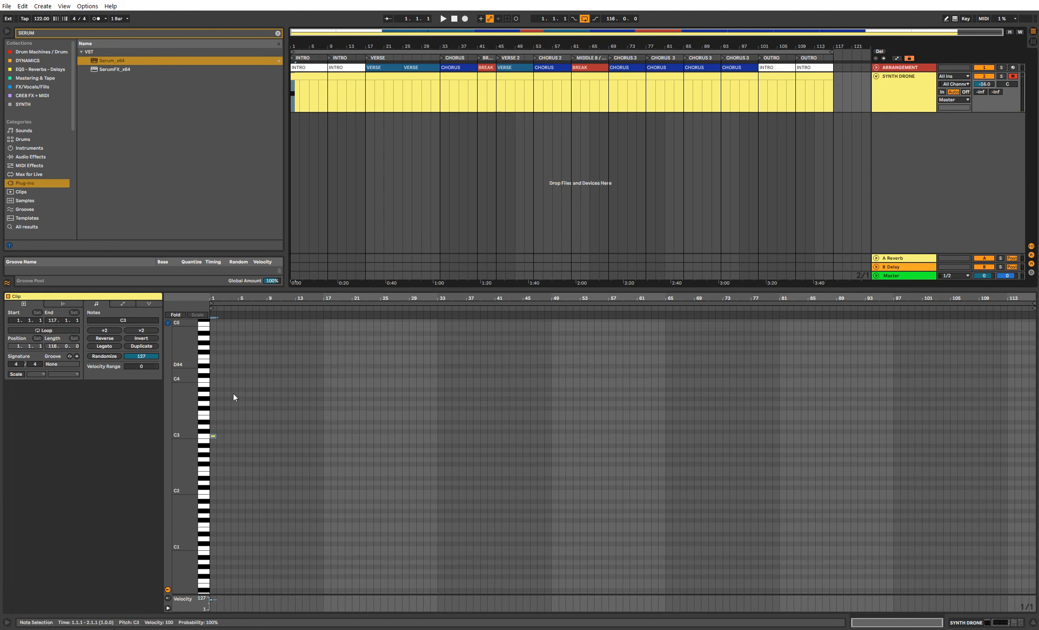
left_click(104, 346)
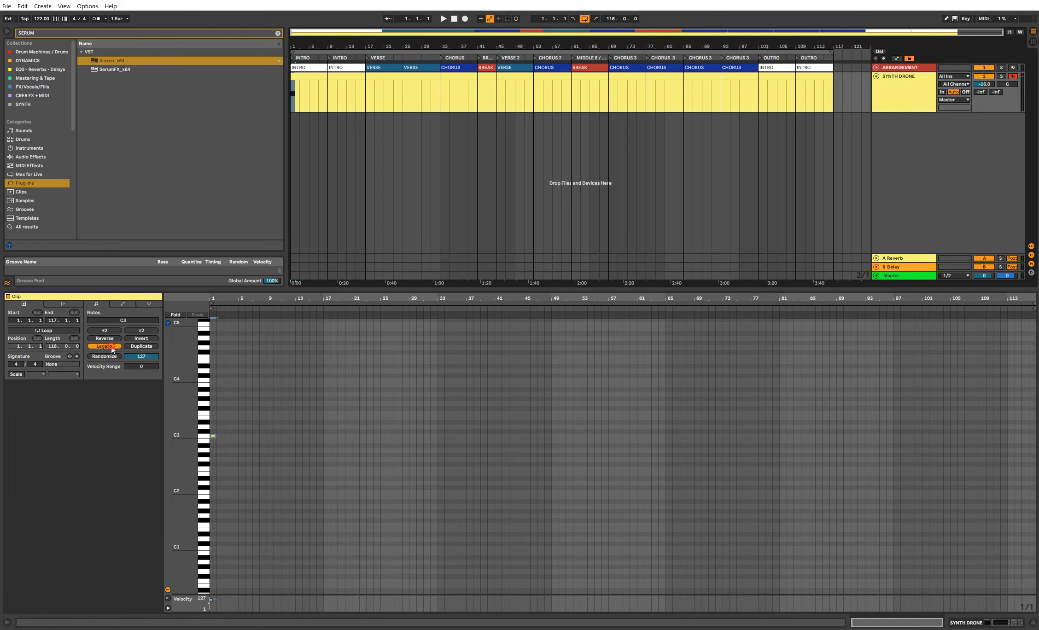
left_click(375, 68)
left_click(347, 69)
left_click(464, 68)
left_click(486, 67)
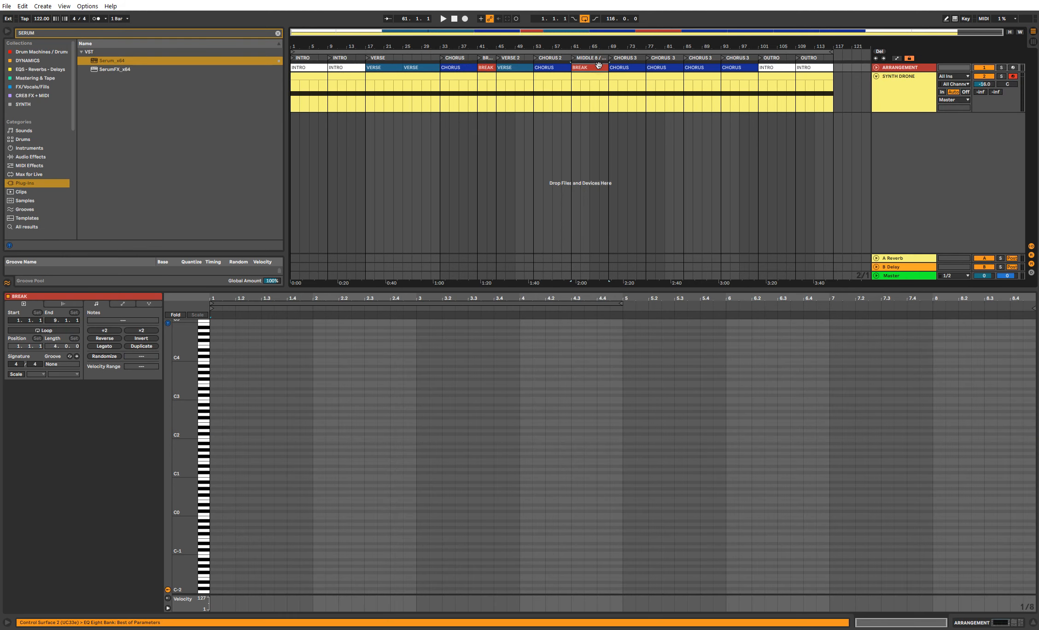
Step: Copy the drone clip's full-length C3 note to C4 and G3, auditioning the resulting chord
left_click(608, 96)
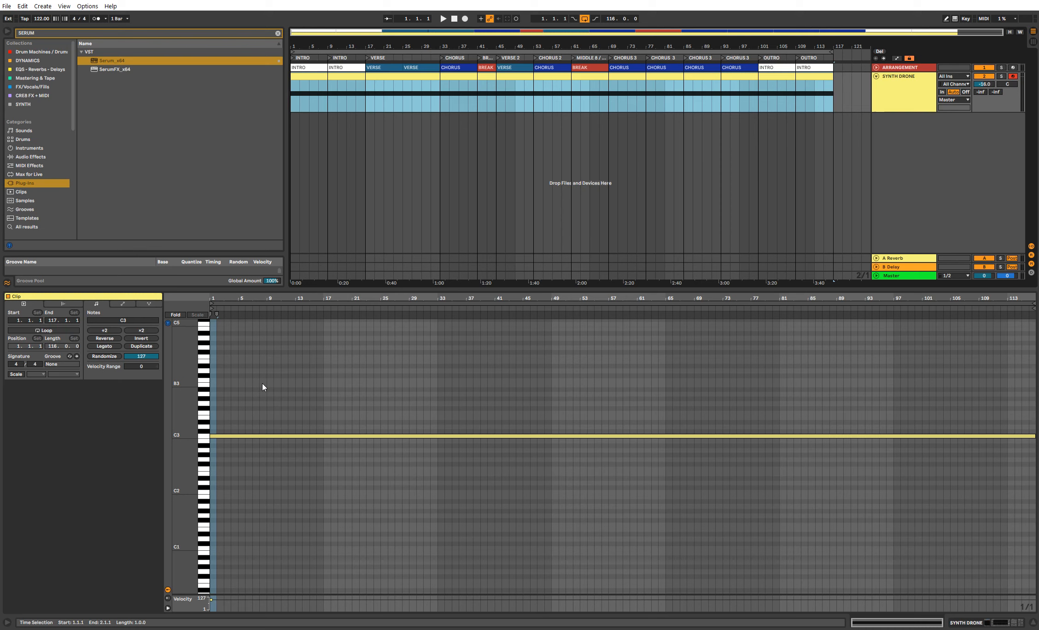
left_click(878, 95)
left_click(983, 84)
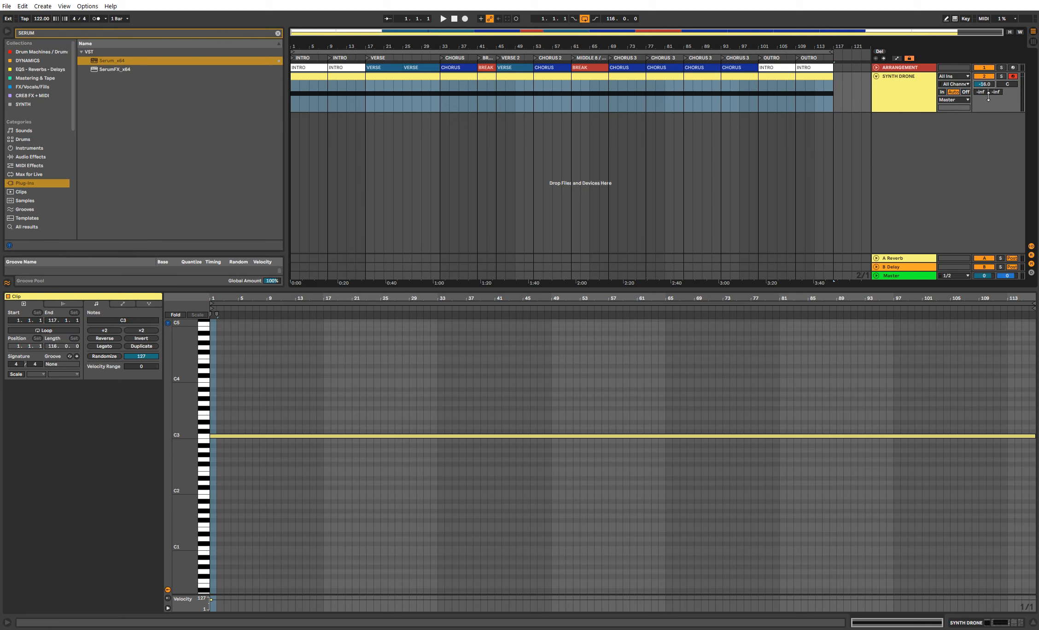
left_click(907, 98)
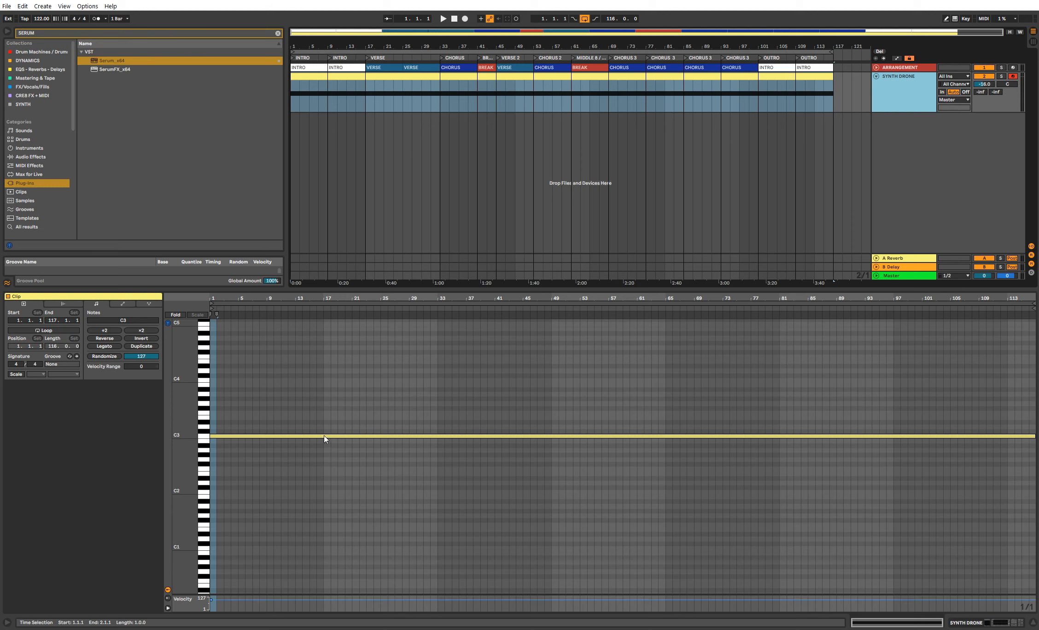
key("space")
key("space")
left_click_drag(326, 435, 324, 391)
key("space")
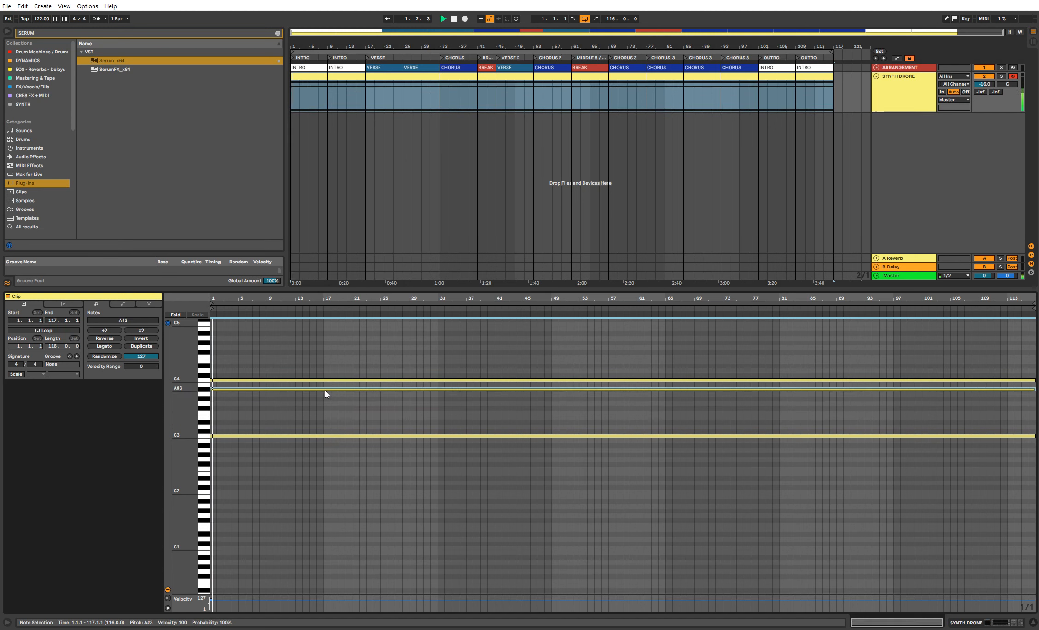
left_click_drag(323, 397, 325, 403)
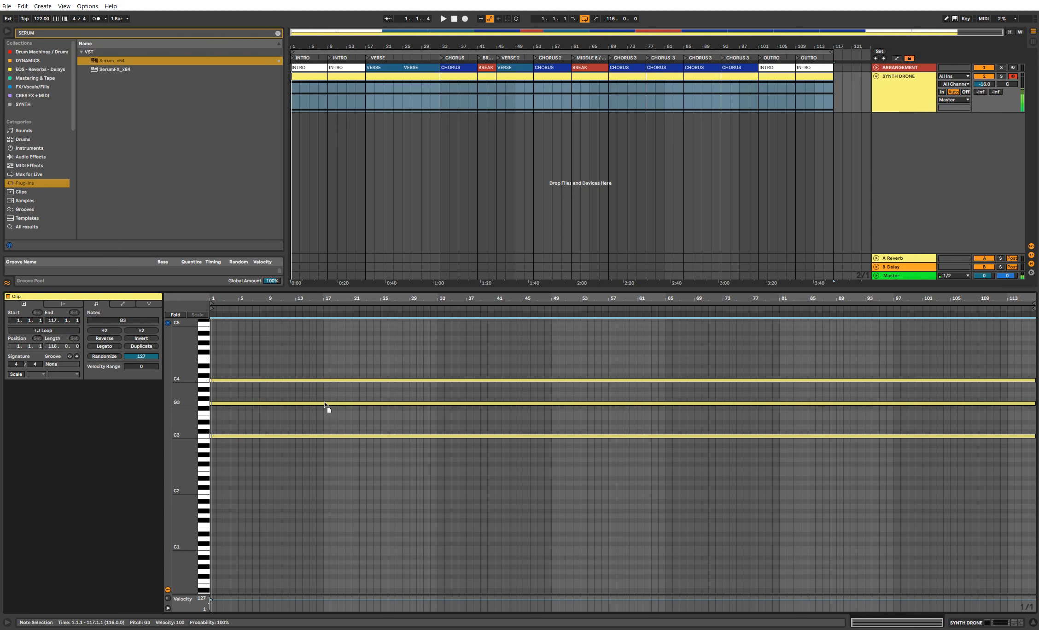
key("space")
key("space")
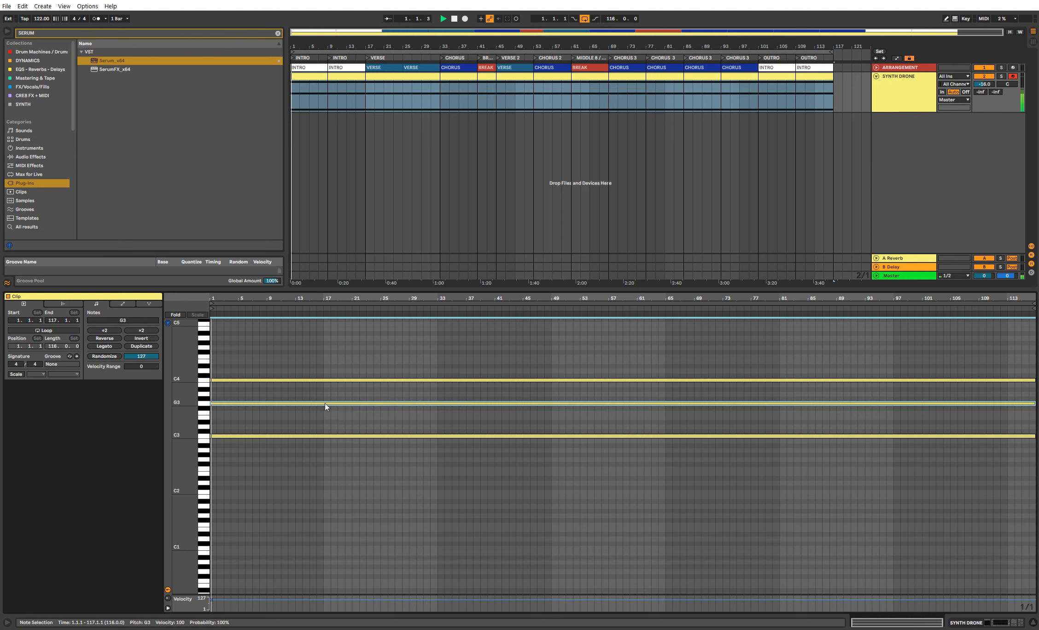
left_click_drag(175, 398, 177, 399)
key("space")
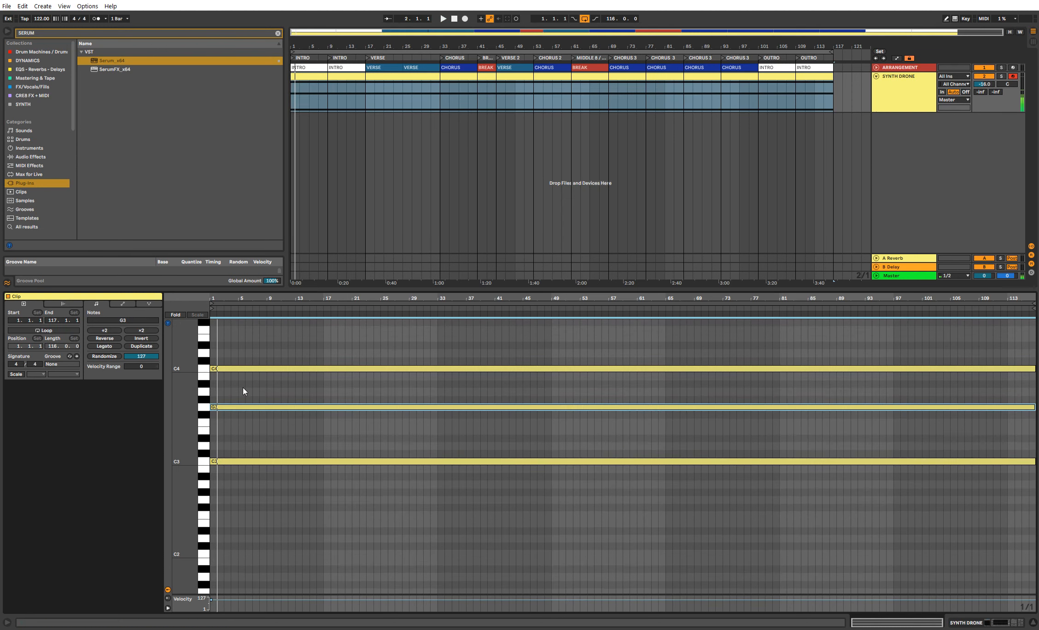
Step: In the SYNTH DRONE track's Serum, enable the filter for oscillators A and B, and turn on OSC B with 4 unison voices
left_click(842, 131)
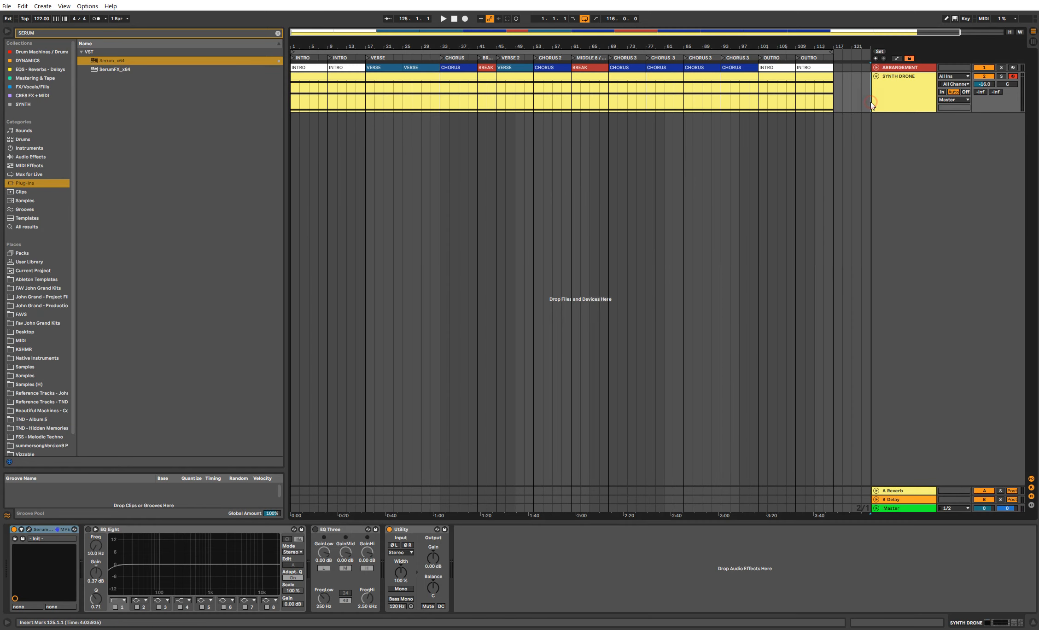
left_click(887, 100)
left_click(31, 529)
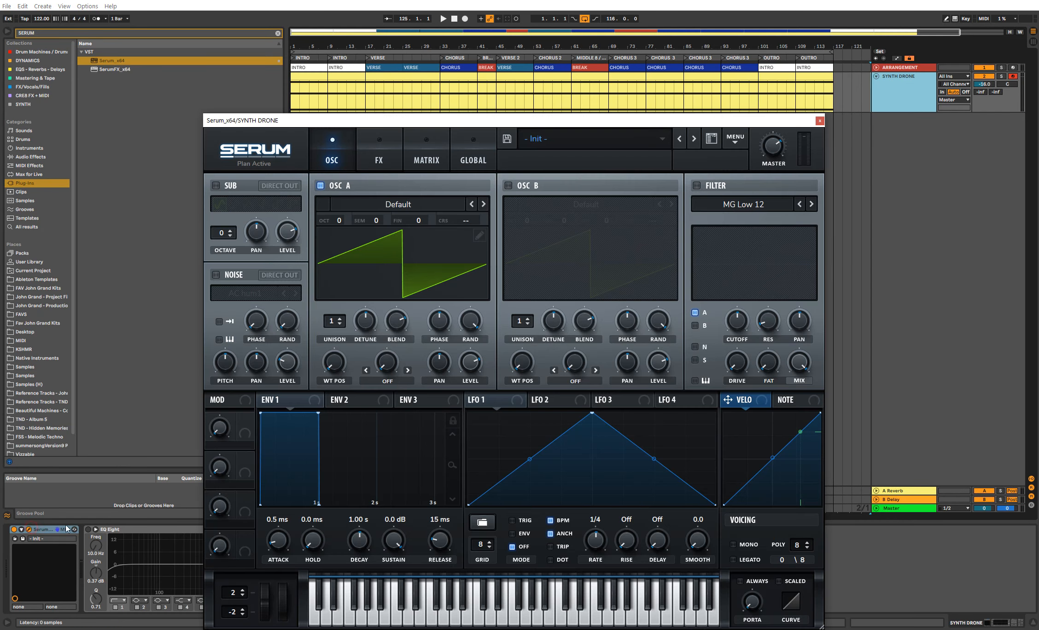
left_click(696, 185)
left_click(702, 326)
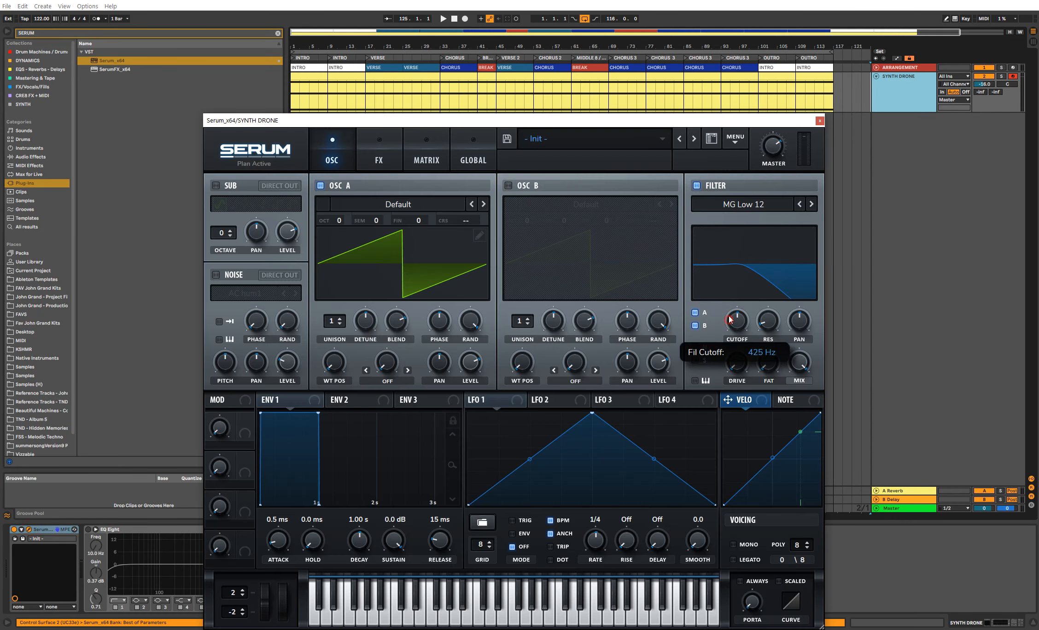
left_click(508, 186)
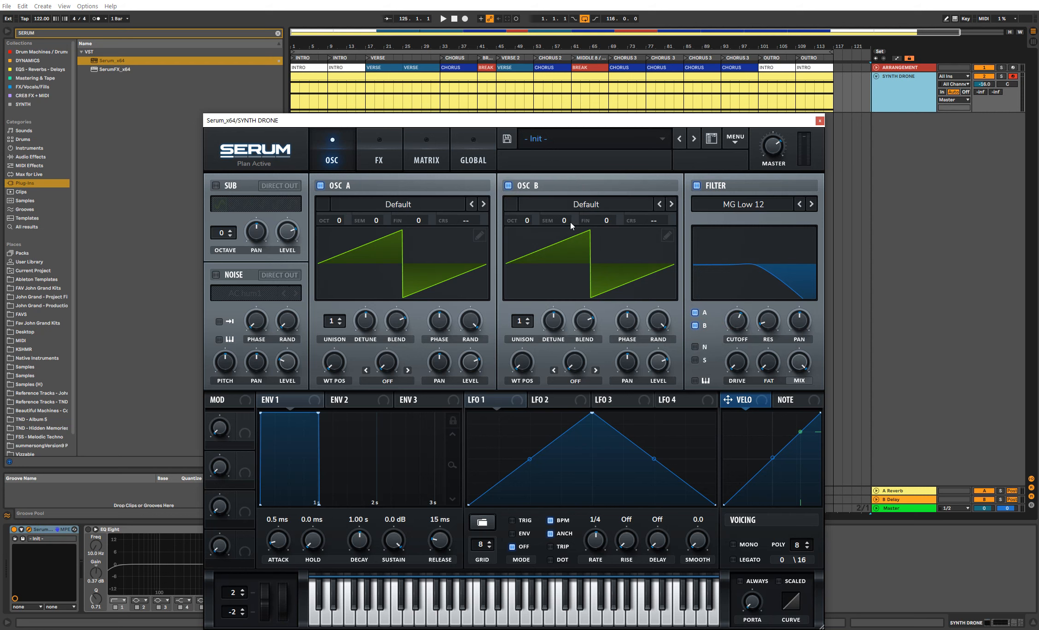
left_click_drag(529, 318, 532, 290)
Step: During playback, lower OSC B's detune and set the filter cutoff to about 880 Hz, closing Serum and stopping playback when done
left_click(506, 76)
key("space")
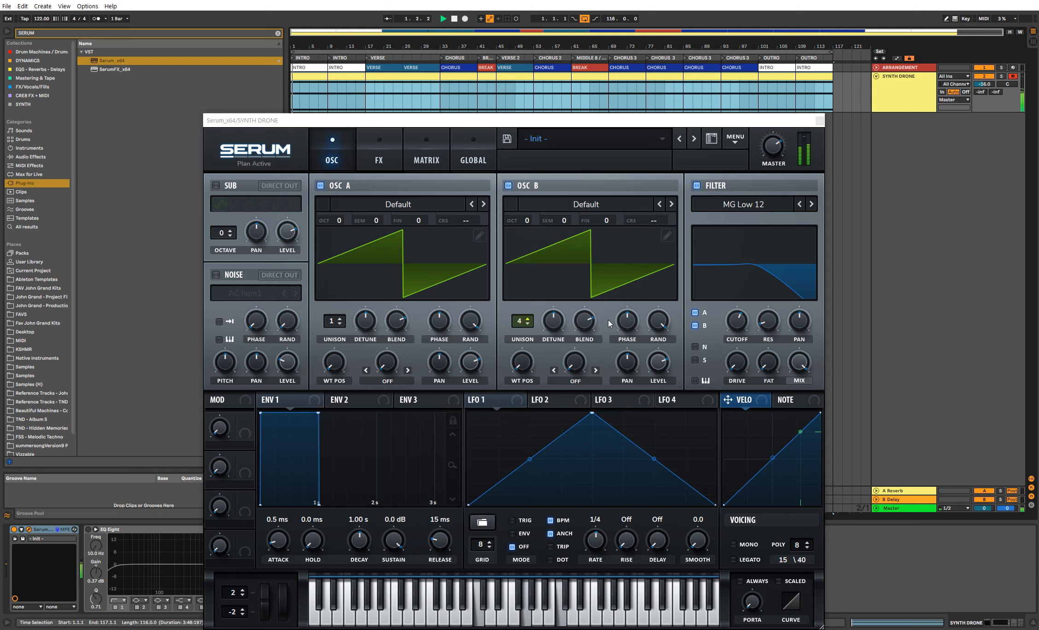
left_click_drag(735, 320, 734, 322)
left_click_drag(555, 322, 556, 331)
left_click_drag(737, 320, 736, 305)
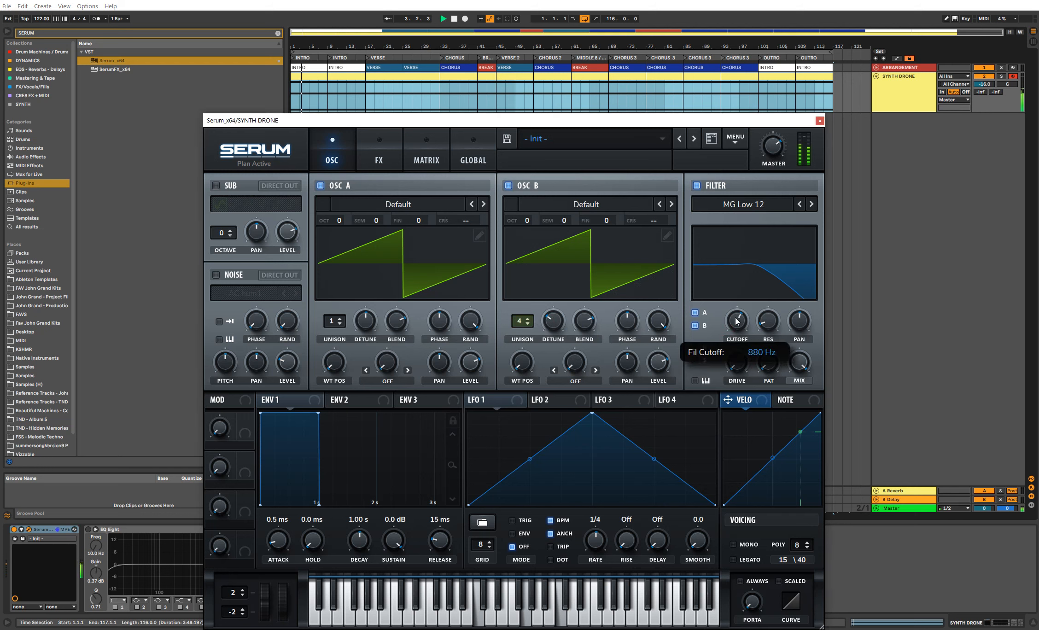
left_click(819, 120)
key("space")
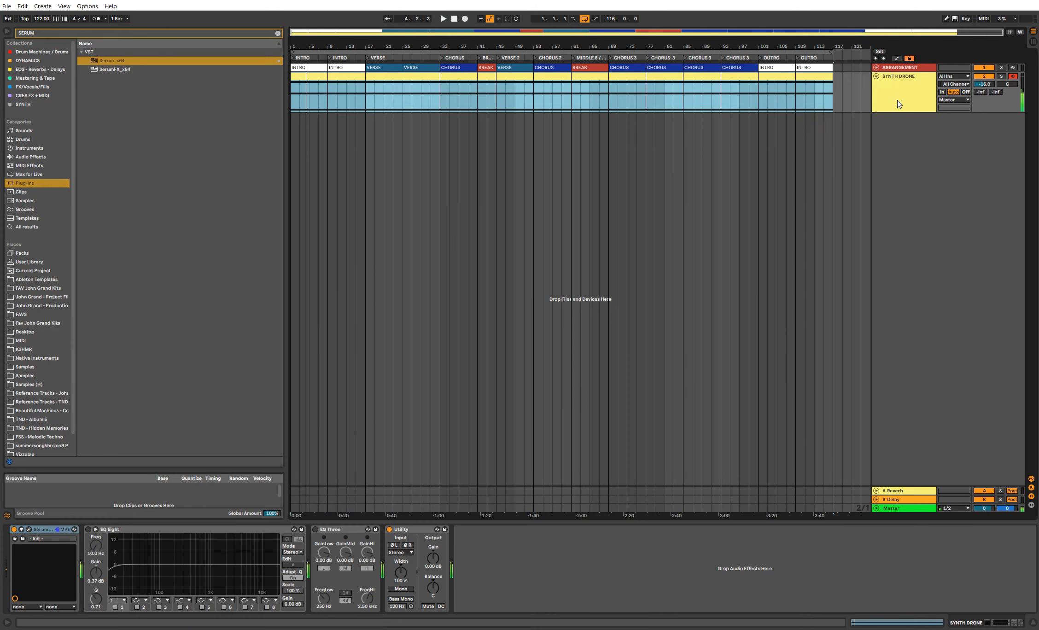
Step: Colour the SYNTH DRONE track dark blue and assign the track colour to its clips
left_click(899, 100)
right_click(900, 81)
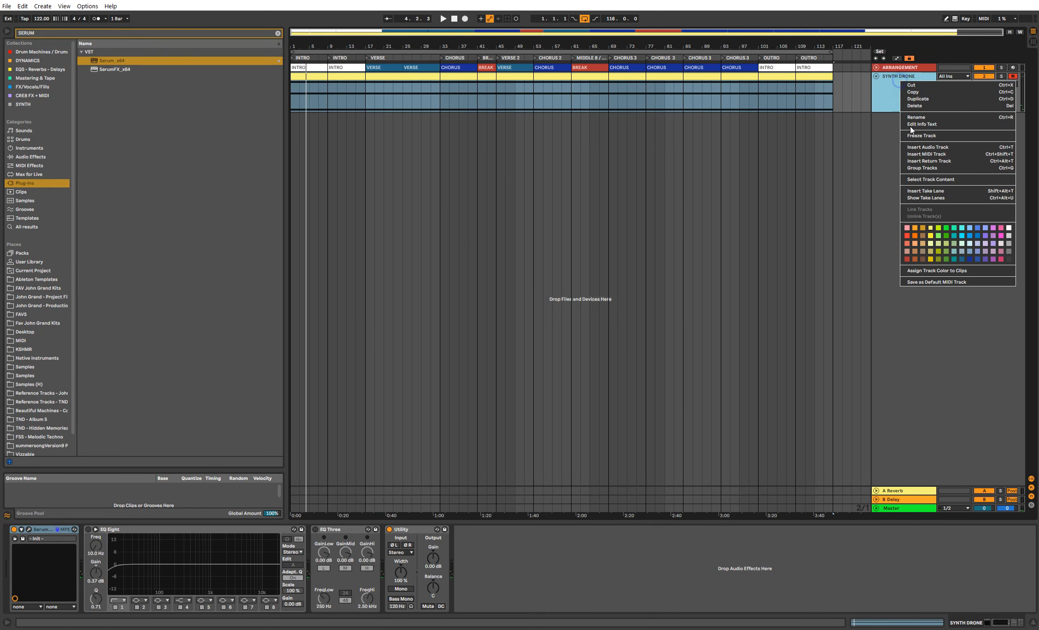
left_click(962, 260)
right_click(885, 92)
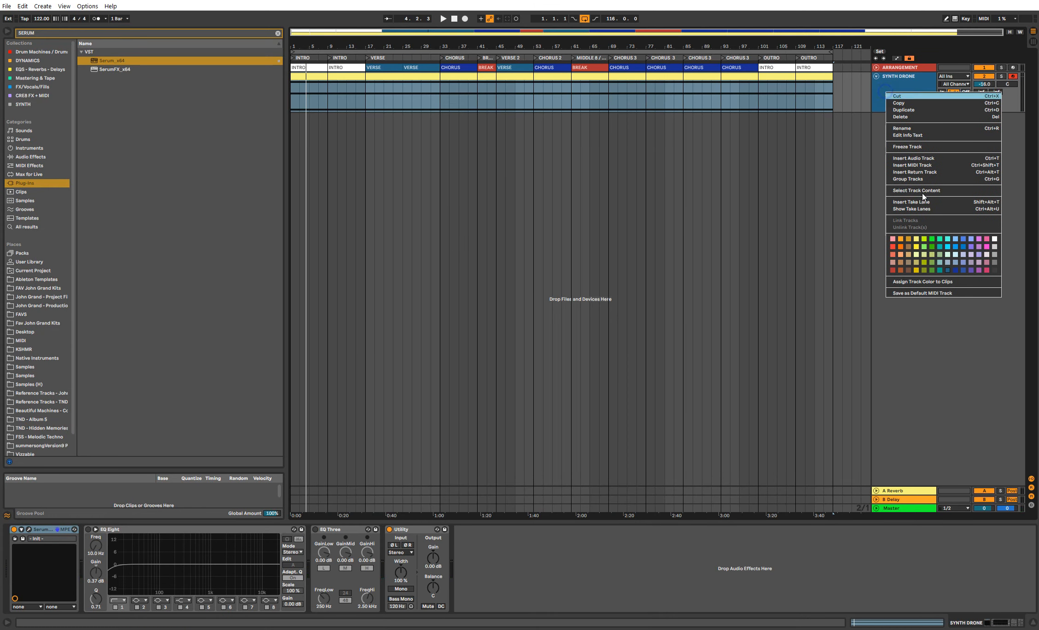
left_click(933, 282)
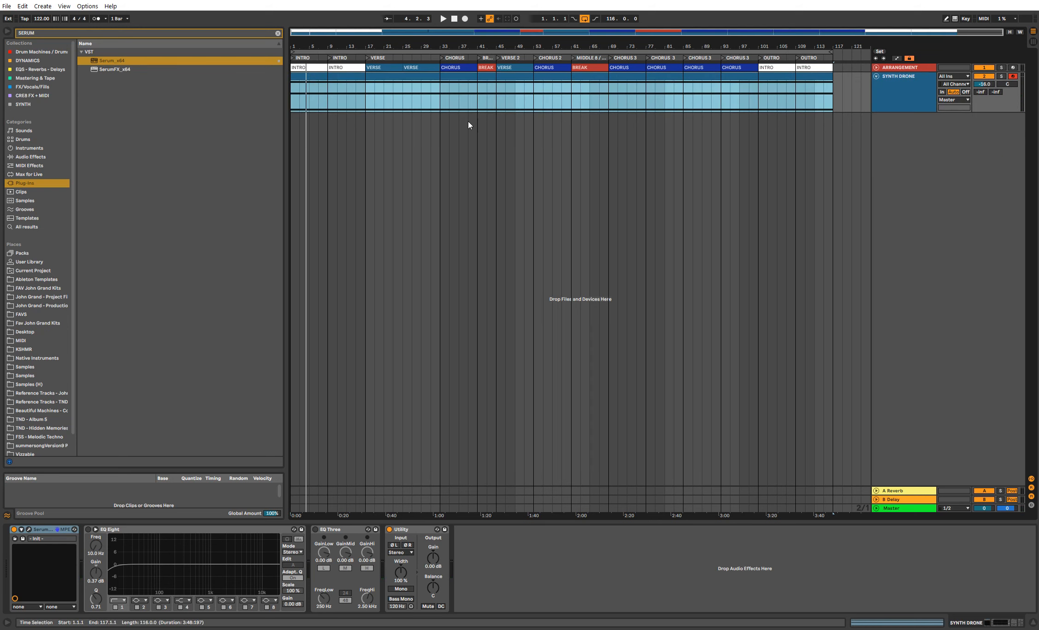
Step: Group the SYNTH DRONE track into a group named BUS - PAD and fold the group
left_click(446, 122)
left_click(571, 119)
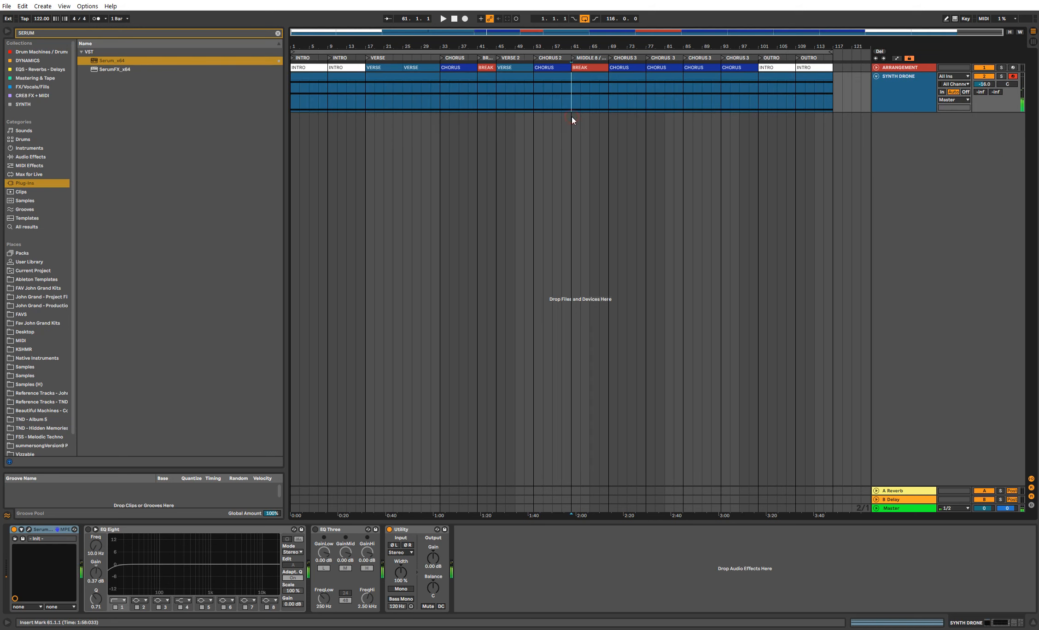
left_click(750, 107)
left_click(895, 85)
key("ctrl+g")
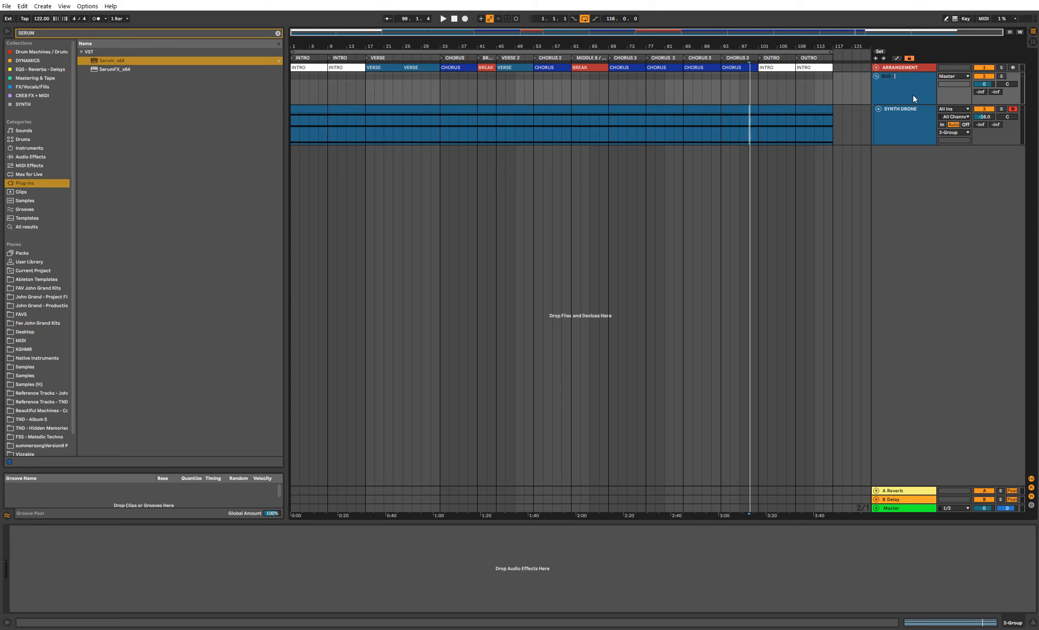
type("AD")
key("Return")
left_click(888, 116)
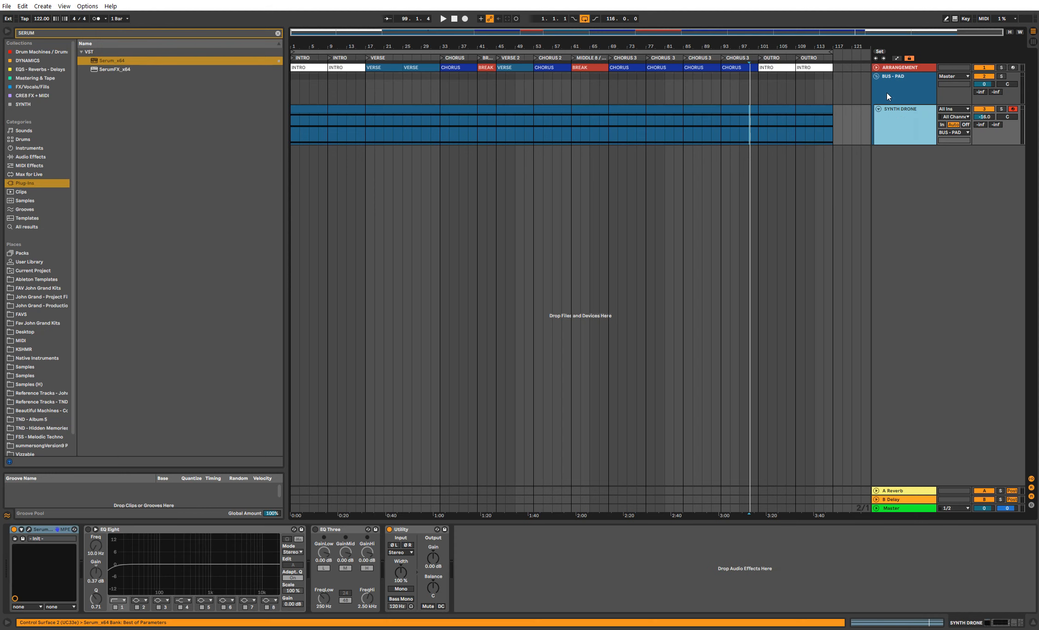
left_click(876, 76)
Step: Insert a MIDI track directly below ARRANGEMENT and put it in a group named BASS
right_click(897, 68)
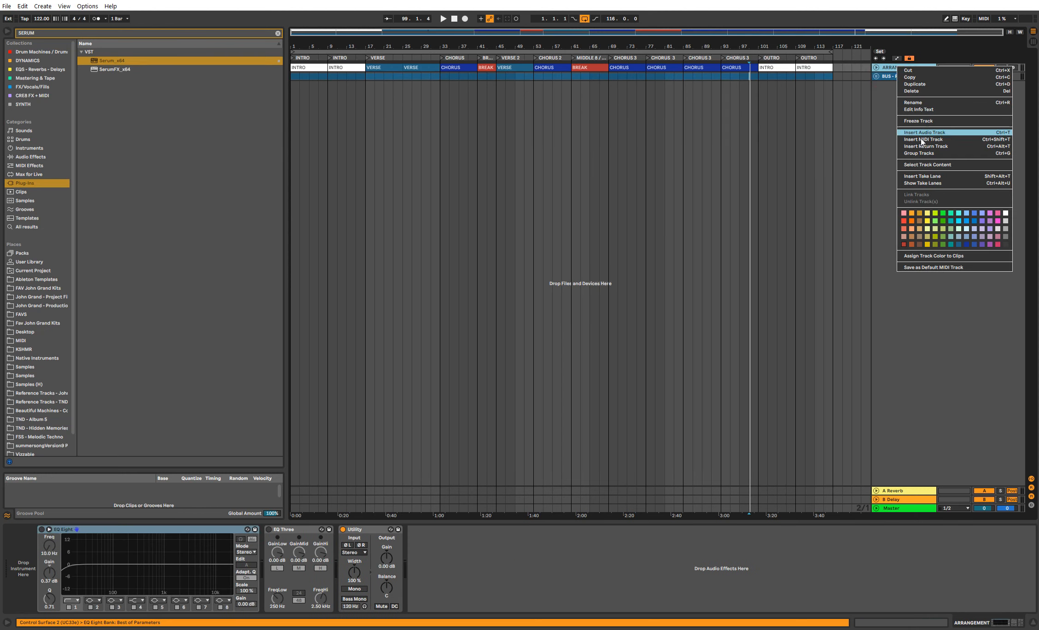
left_click(923, 139)
key("ctrl+g")
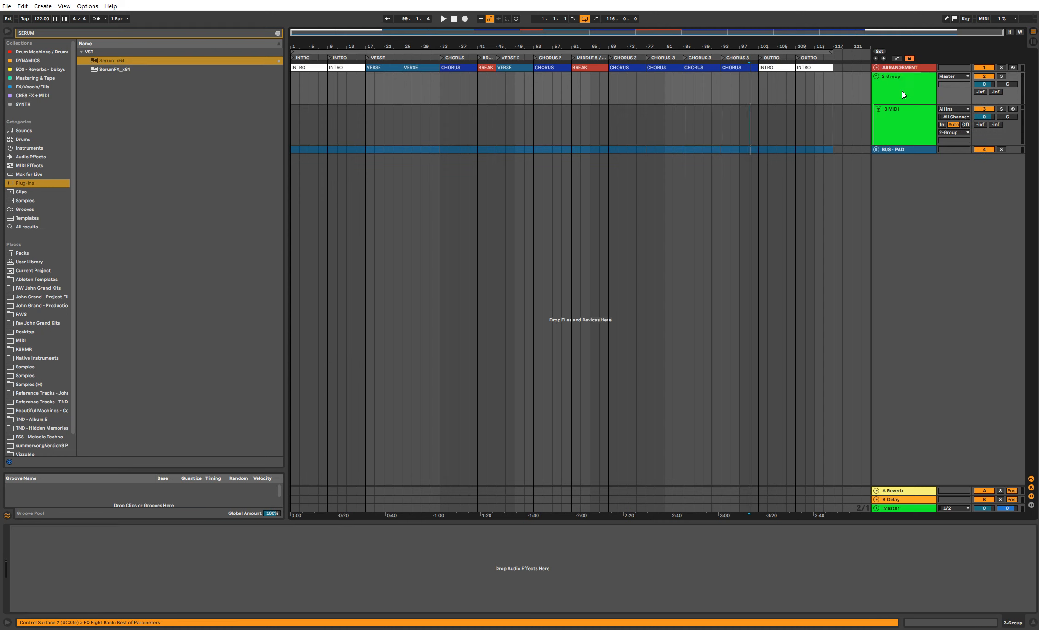
type("BASS")
key("Return")
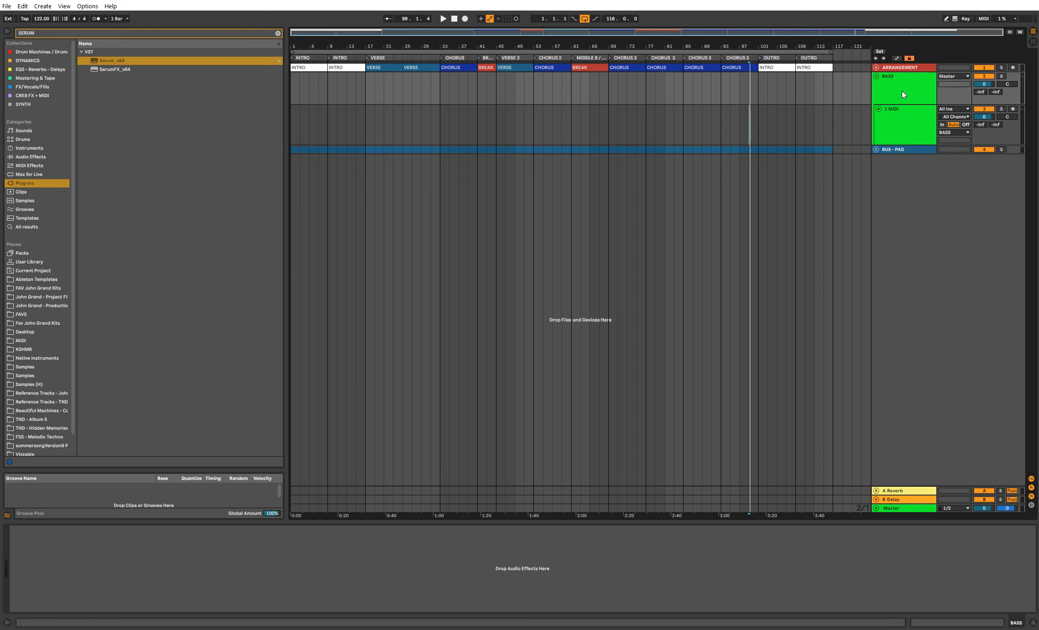
Step: Rename the bass group BUS - BASS and colour it royal blue, folding the MIDI track inside it
right_click(902, 91)
left_click(976, 246)
right_click(909, 85)
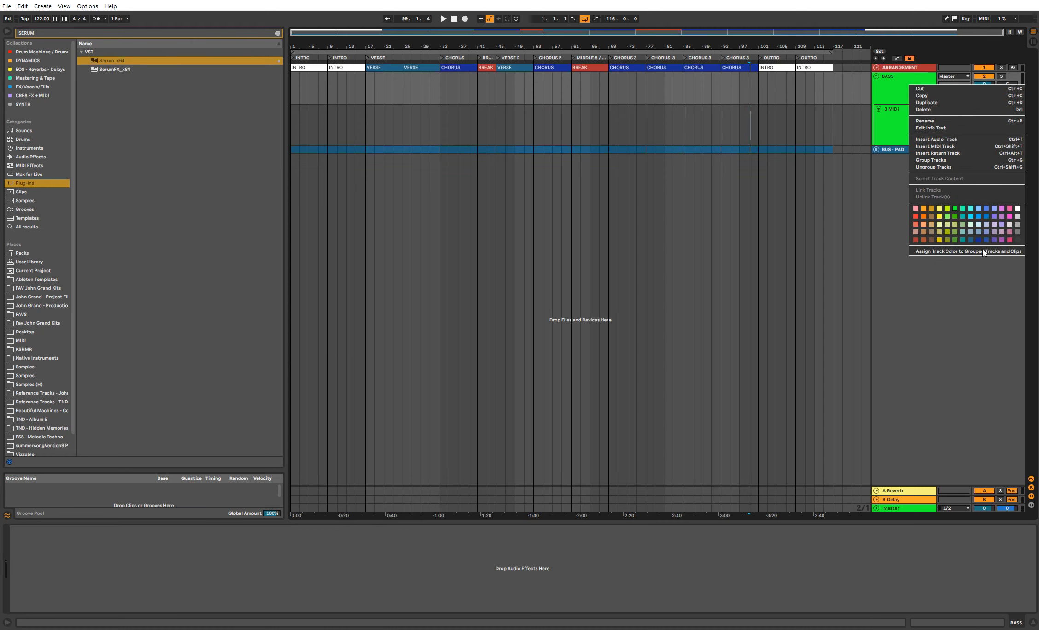
left_click(977, 235)
type("BUS - BASS")
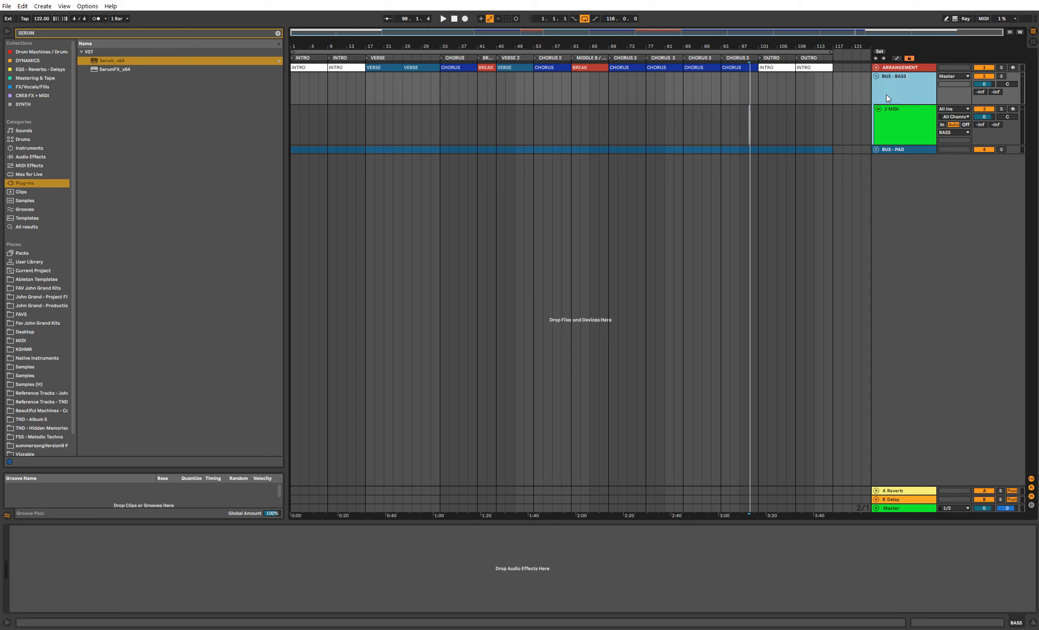
key("Return")
right_click(887, 94)
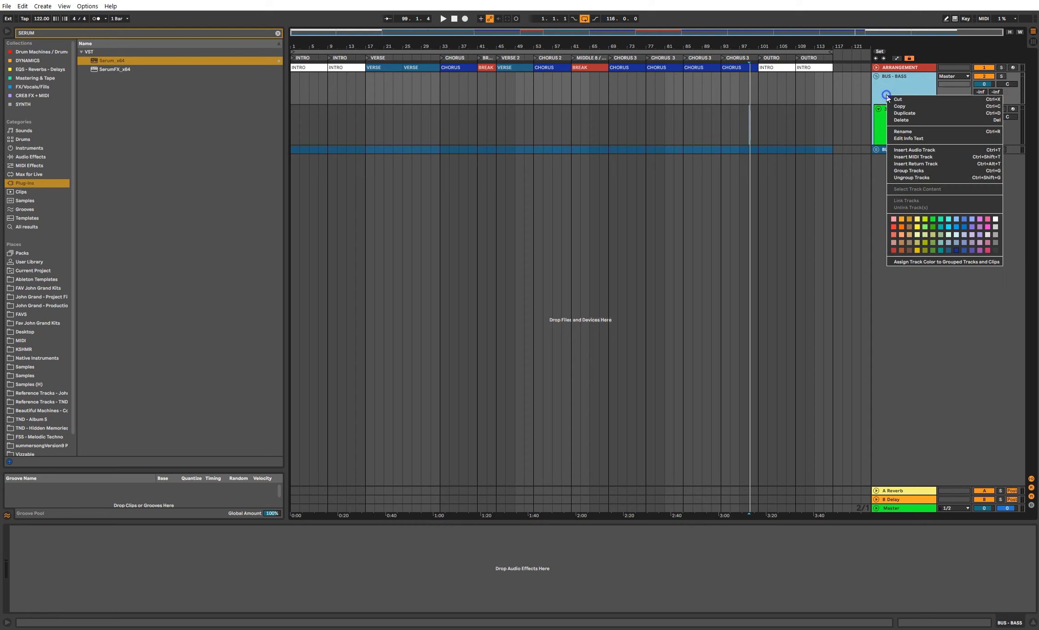
left_click(971, 233)
left_click(898, 113)
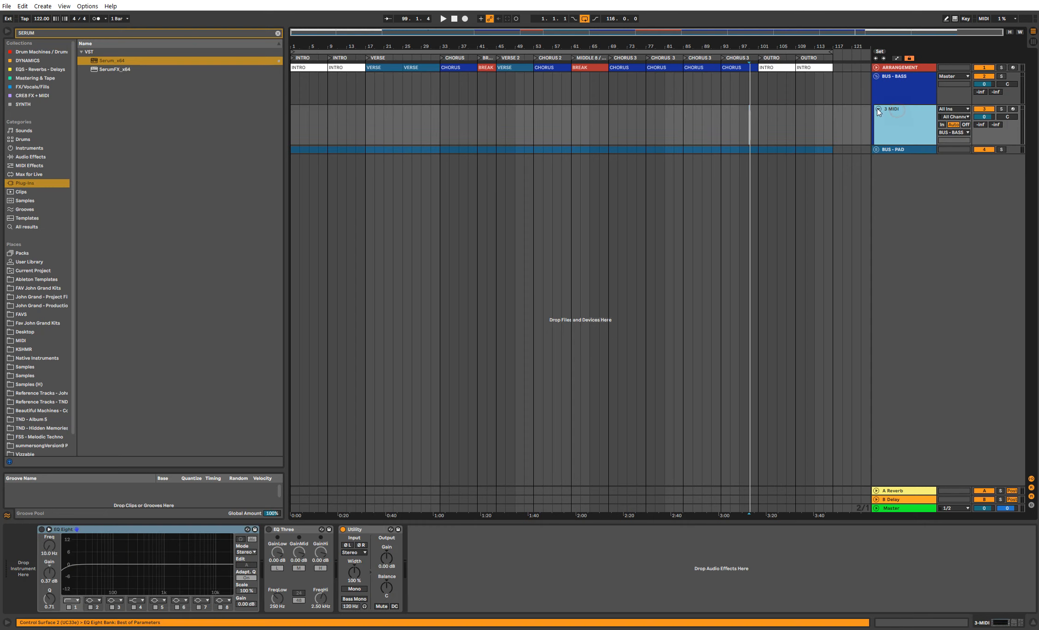
left_click(878, 109)
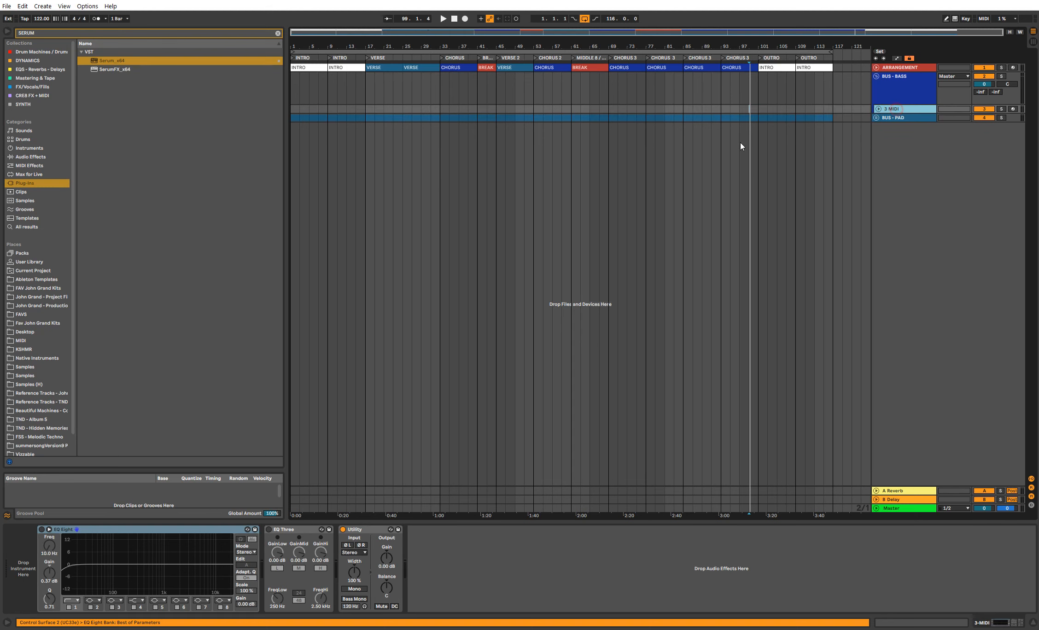
Step: Arm and unfold the MIDI track in BUS - BASS, and load Serum_x64 onto it from a plug-in search for SERUM
left_click(278, 33)
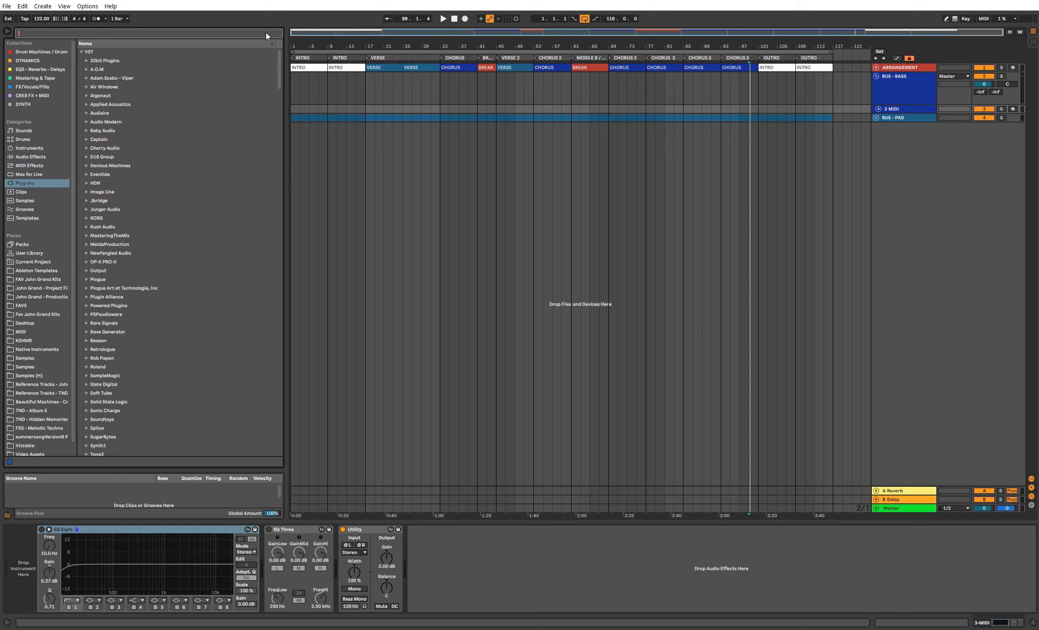
left_click(1013, 109)
left_click(879, 109)
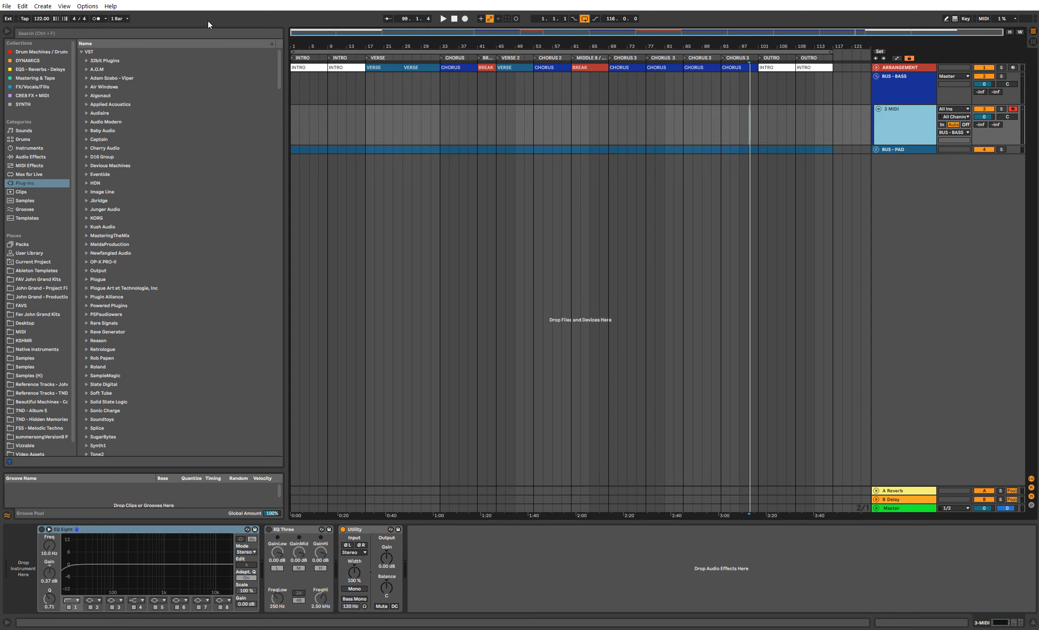
left_click(207, 33)
type("SERUM")
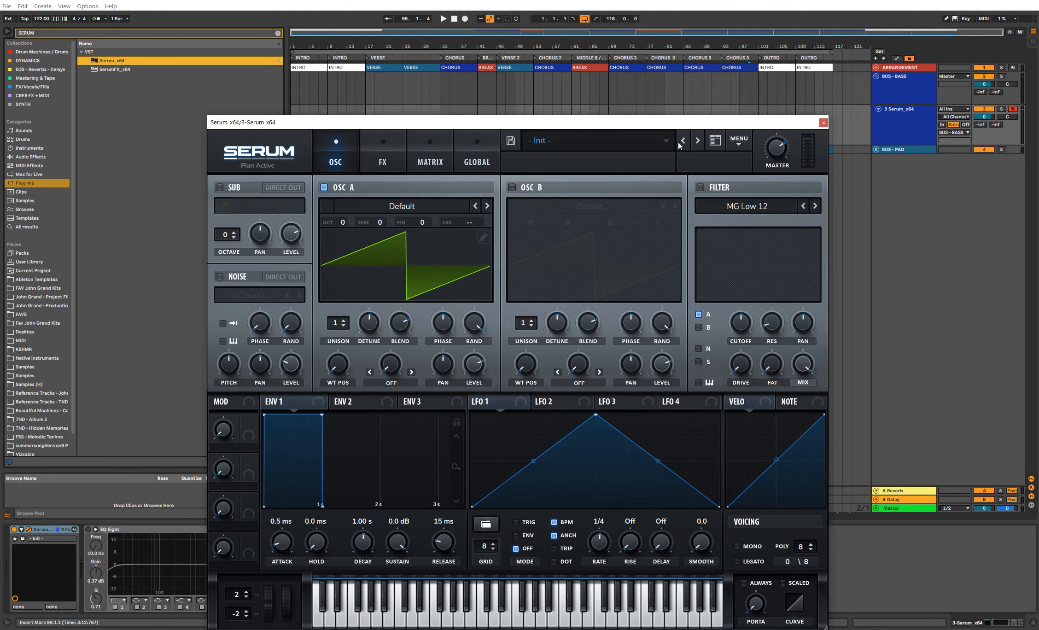
left_click(745, 145)
left_click(769, 204)
left_click(797, 122)
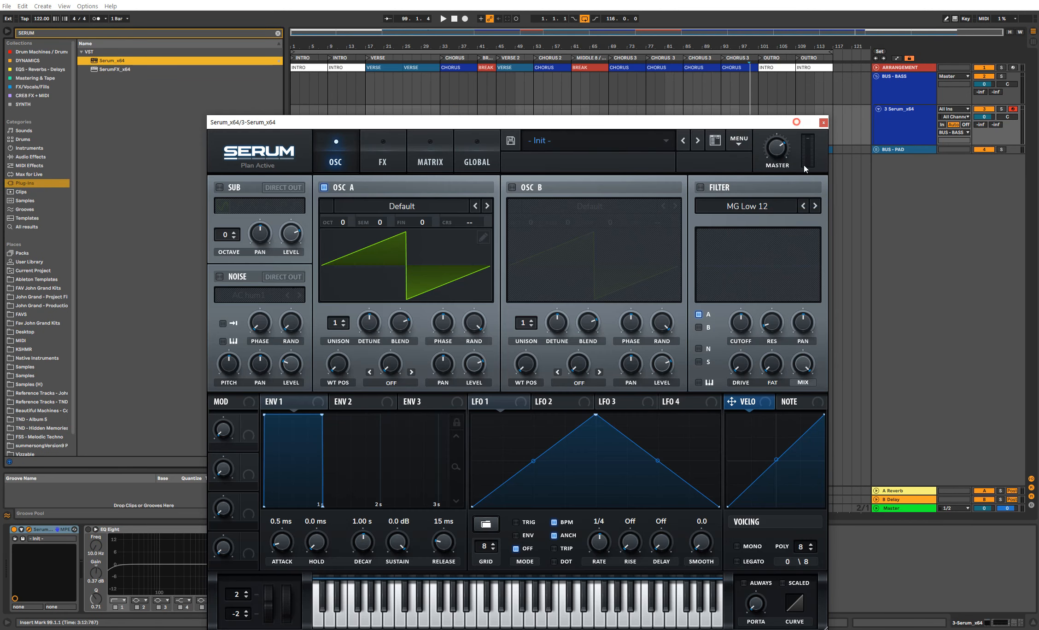
Step: Insert an empty MIDI clip from bar 1 to bar 117 on the bass Serum track, moving the Serum window out of the way
left_click_drag(796, 123, 804, 166)
left_click_drag(831, 123, 281, 123)
key("ctrl+shift+m")
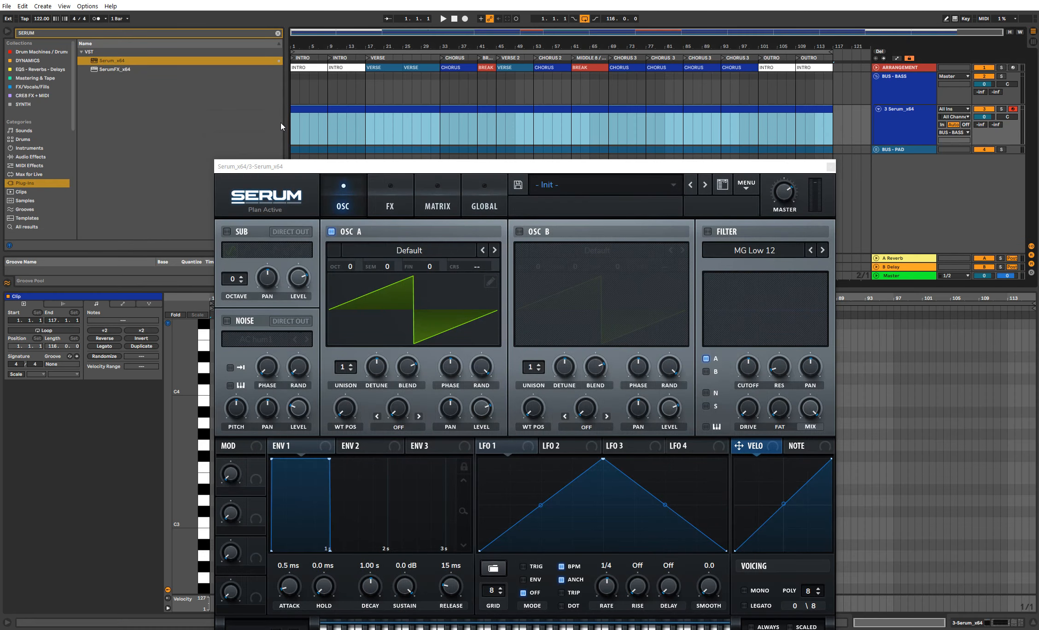
left_click_drag(327, 168, 491, 160)
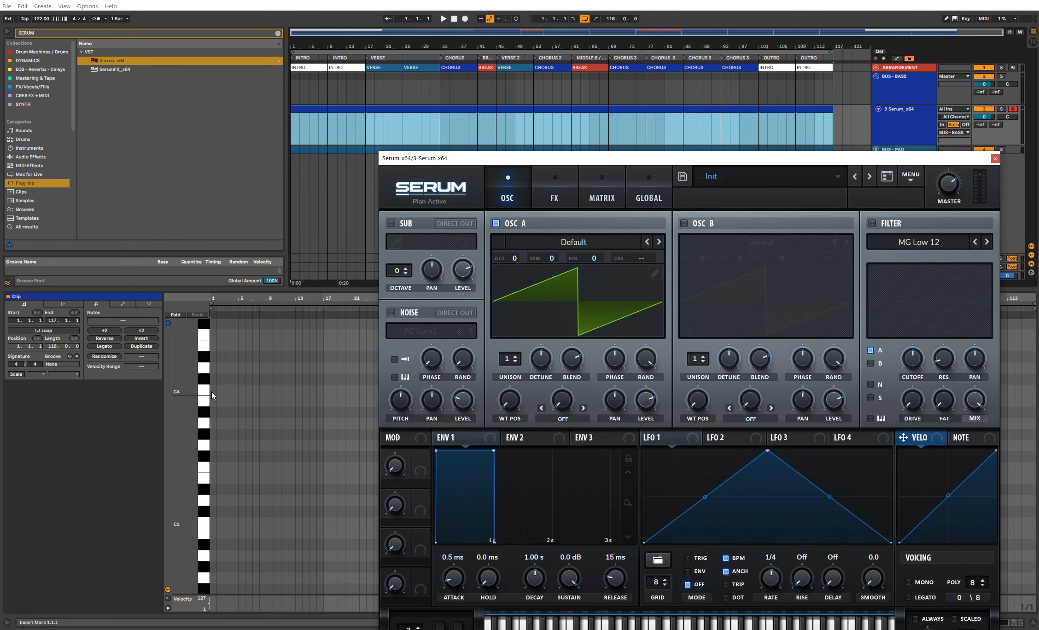
Step: With the bass Serum track at -16 dB, add a C4 note, stretch it across the whole clip with Legato and transpose it down to C3
double_click(212, 391)
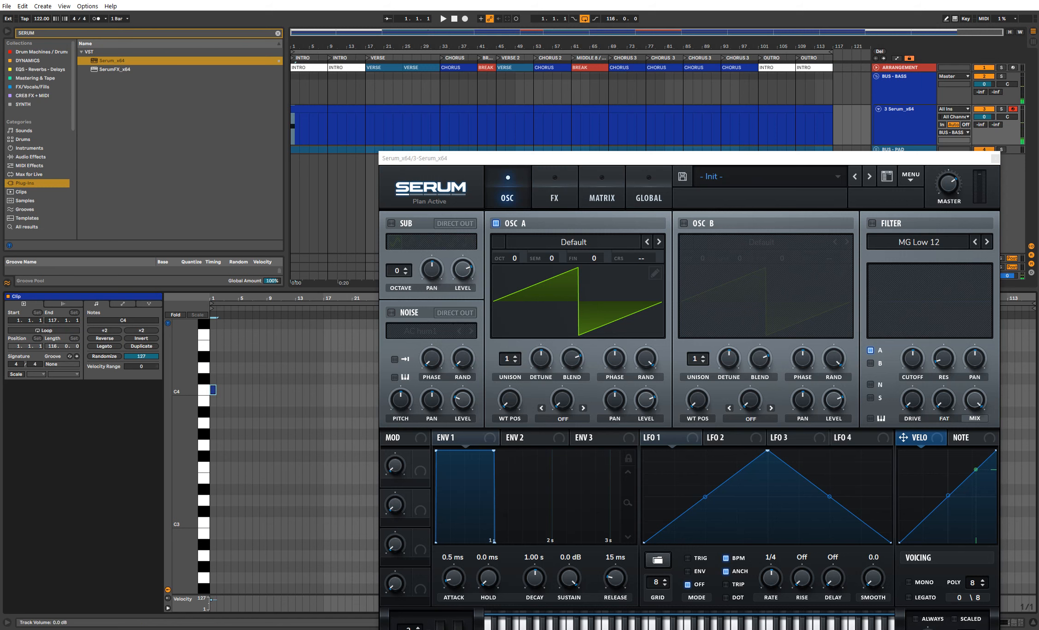
key("Return")
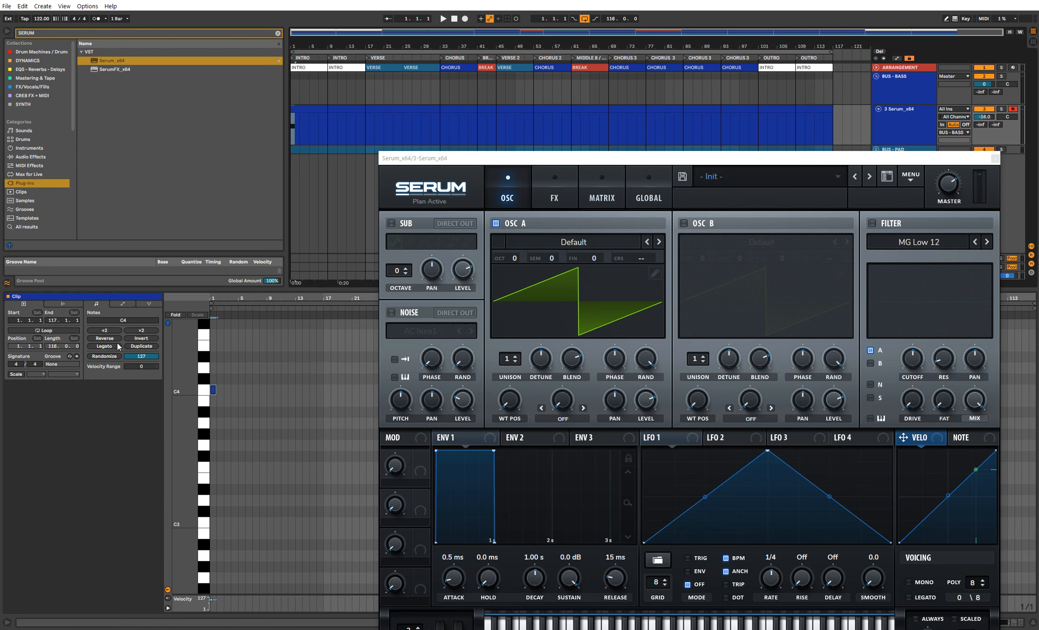
left_click(102, 346)
key("space")
key("space")
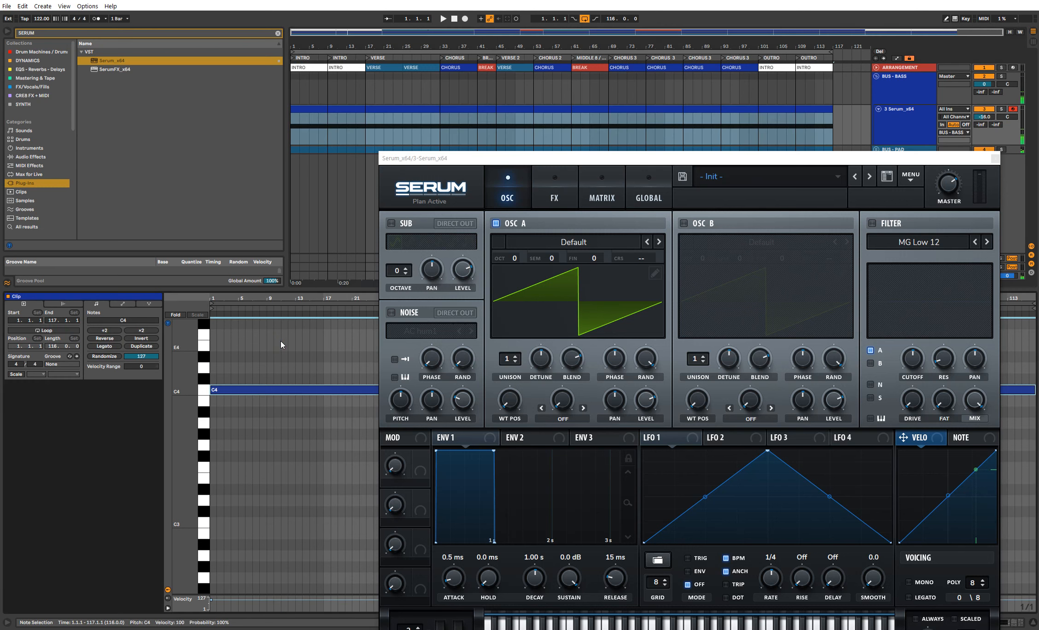
key("shift+Down")
Step: In the bass Serum, set OSC A to -2 octaves, enable the MG Low 12 filter and raise its cutoff during playback
left_click_drag(557, 157, 323, 79)
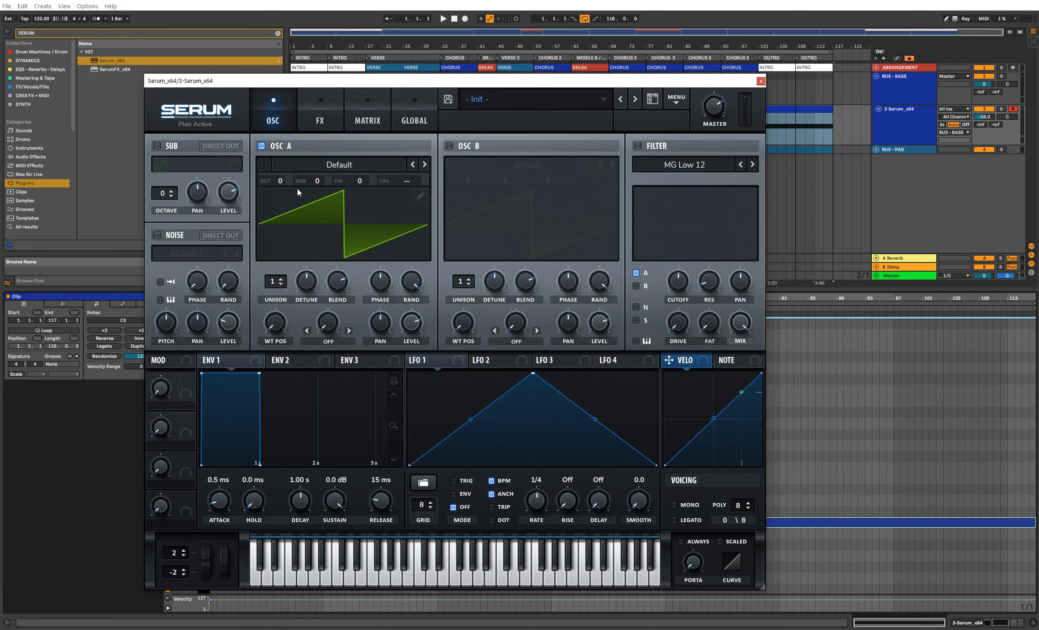
left_click_drag(283, 195, 284, 207)
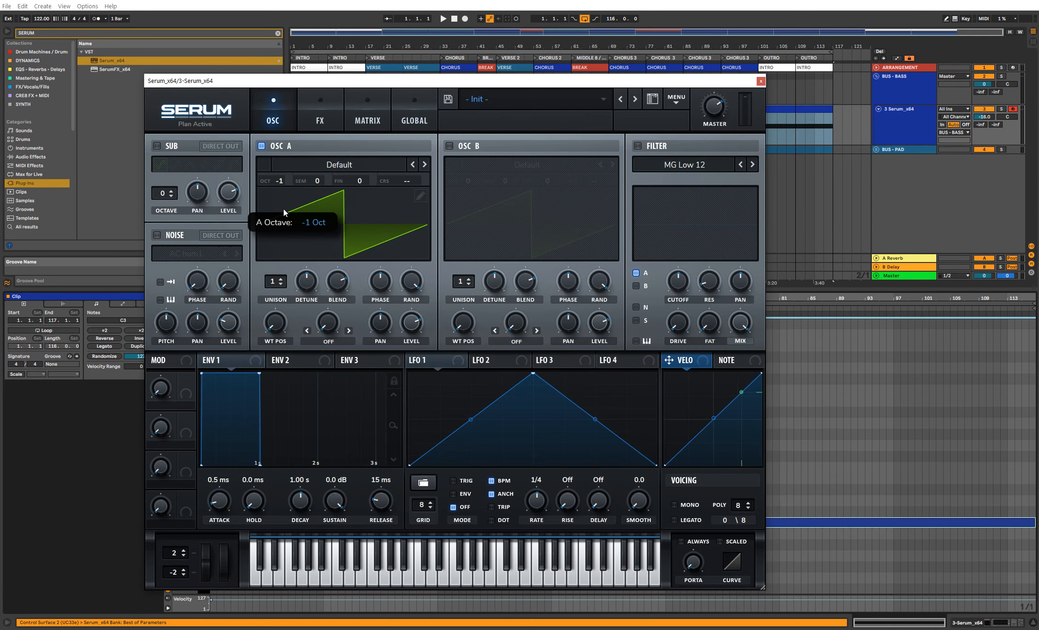
left_click(653, 151)
key("space")
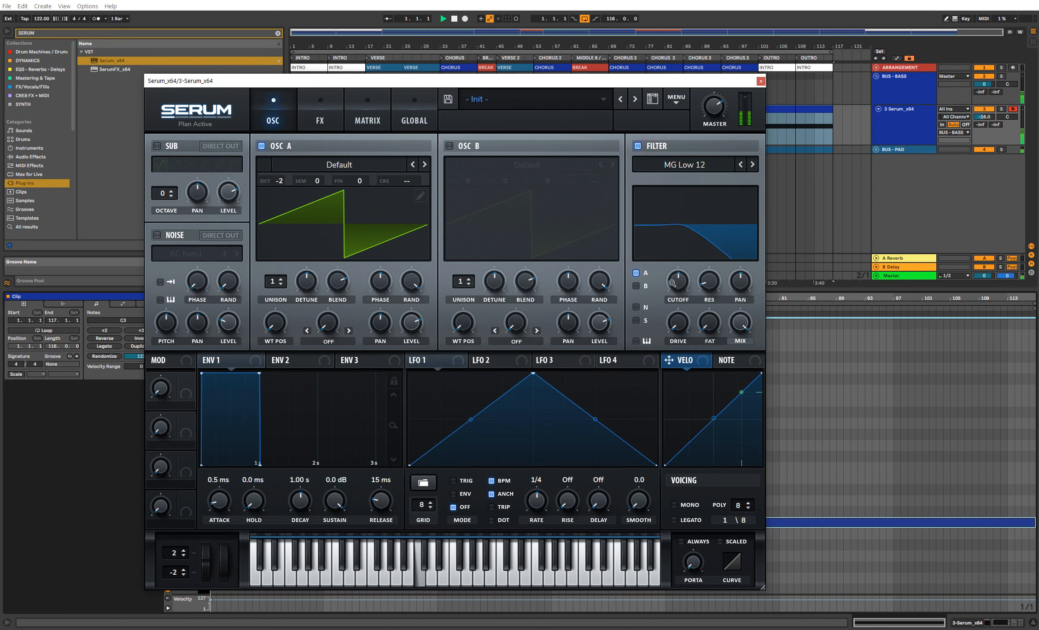
left_click_drag(683, 286, 683, 267)
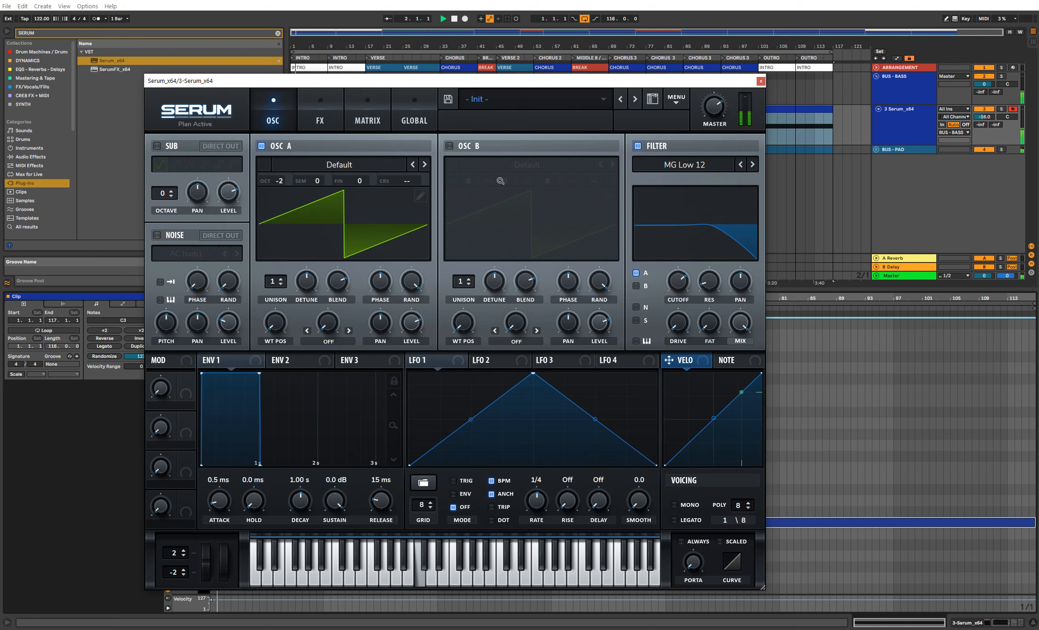
Step: Turn on OSC B through the filter at -3 octaves with 4 unison voices and less detune, adjust the cutoff, and close Serum
left_click(450, 146)
left_click_drag(468, 181, 470, 232)
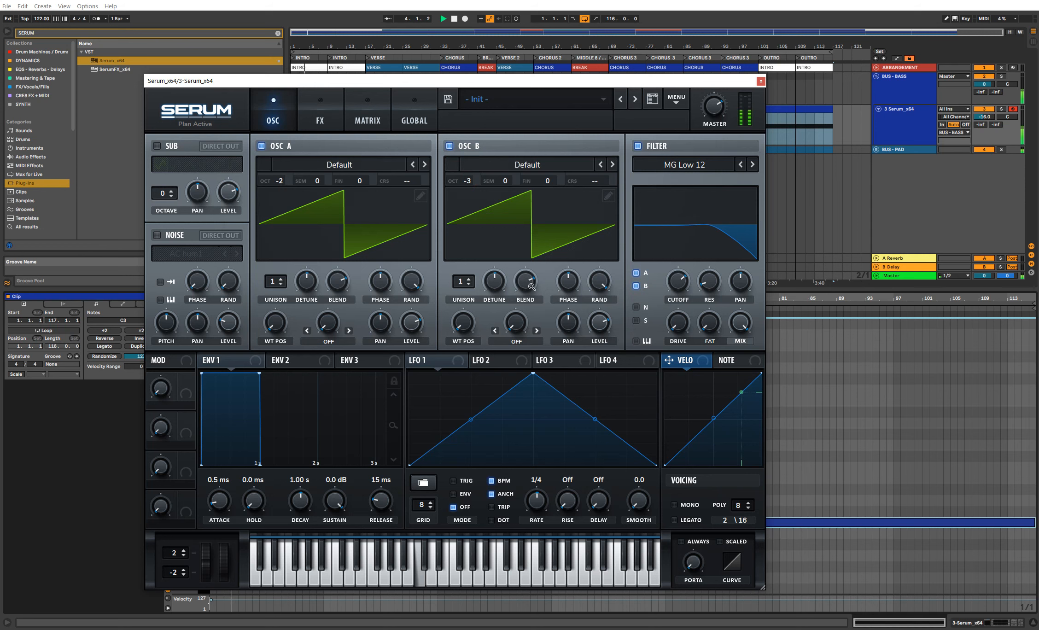
left_click_drag(460, 282, 497, 295)
mouse_move(674, 282)
left_mouse_down()
mouse_move(667, 269)
mouse_move(667, 286)
left_mouse_up()
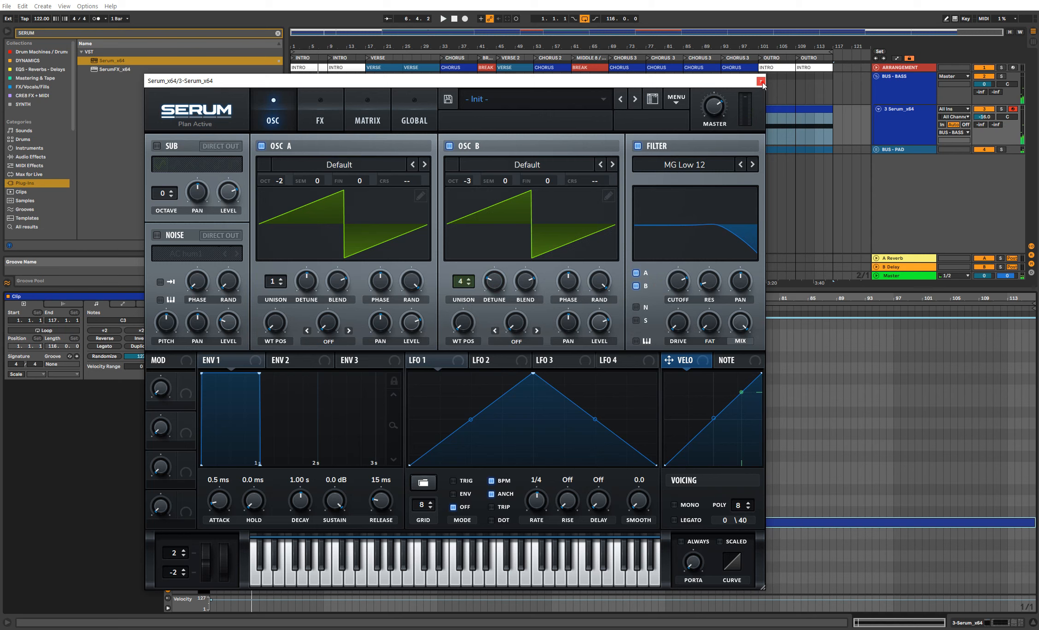
left_click(761, 81)
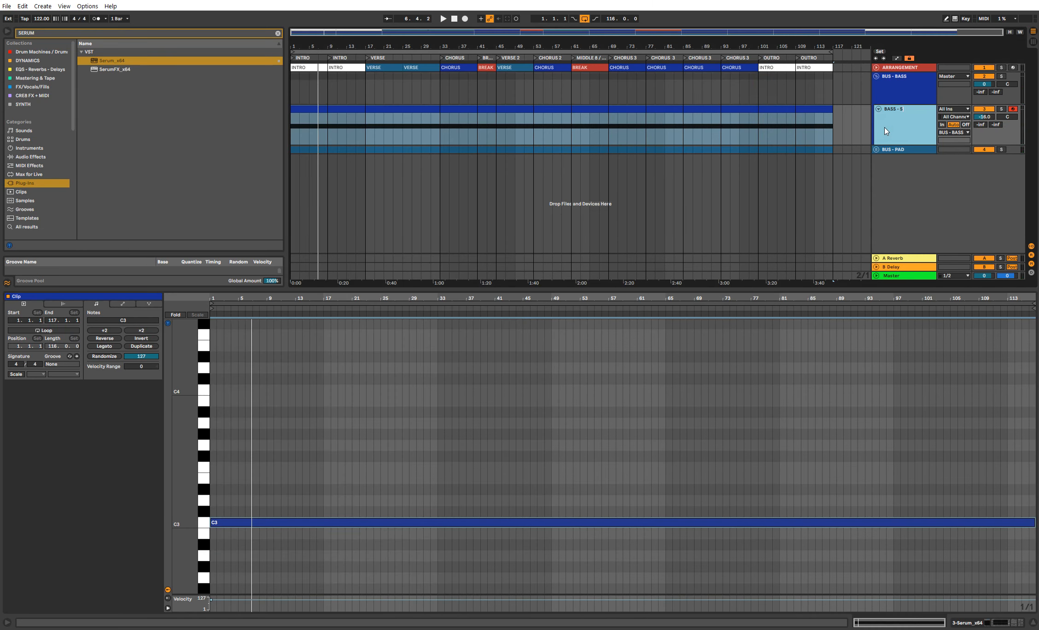
Step: Rename the bass track and its clip BASS - SERUM, unfolding the BUS - PAD group
key("Return")
left_click(875, 150)
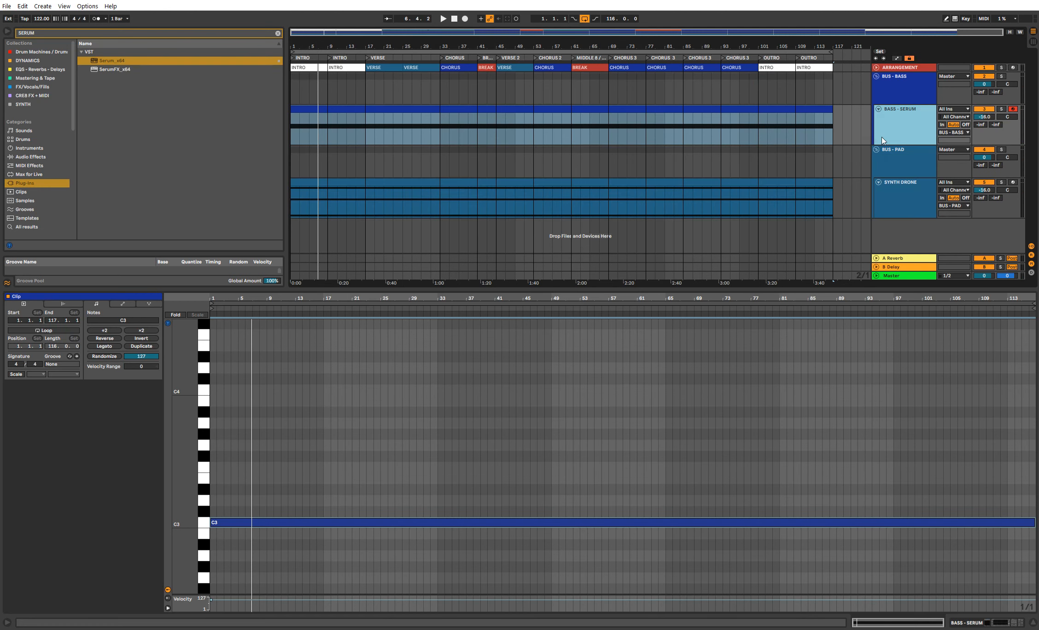
left_click(812, 109)
Step: Name the clip on the SYNTH DRONE track SYNTH DRONE
left_click(901, 191)
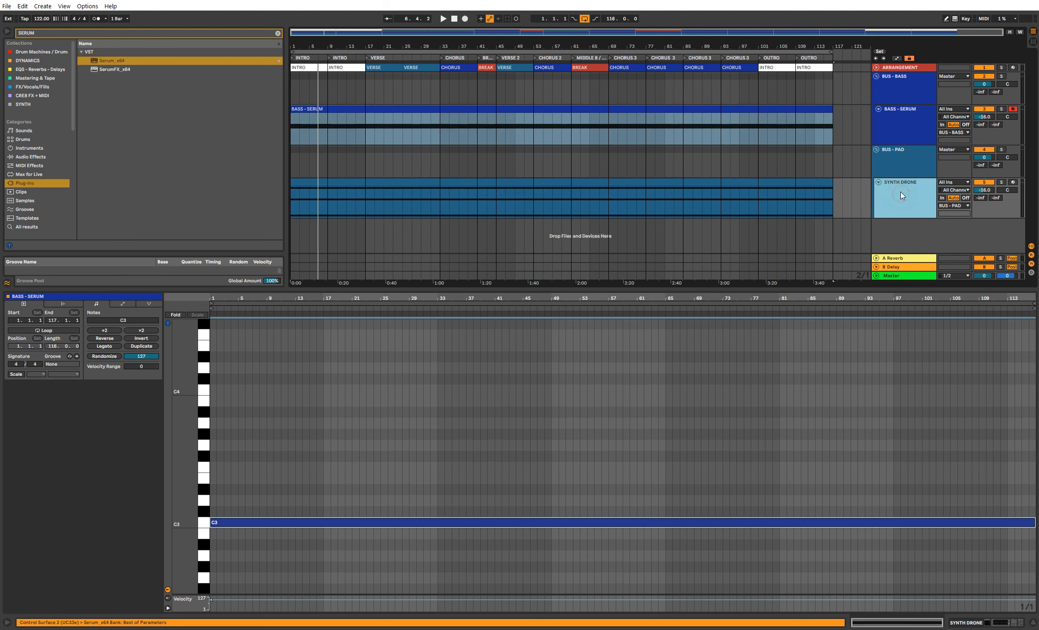
left_click(735, 184)
key("ctrl+r")
type("SYNTH DRONE")
key("Return")
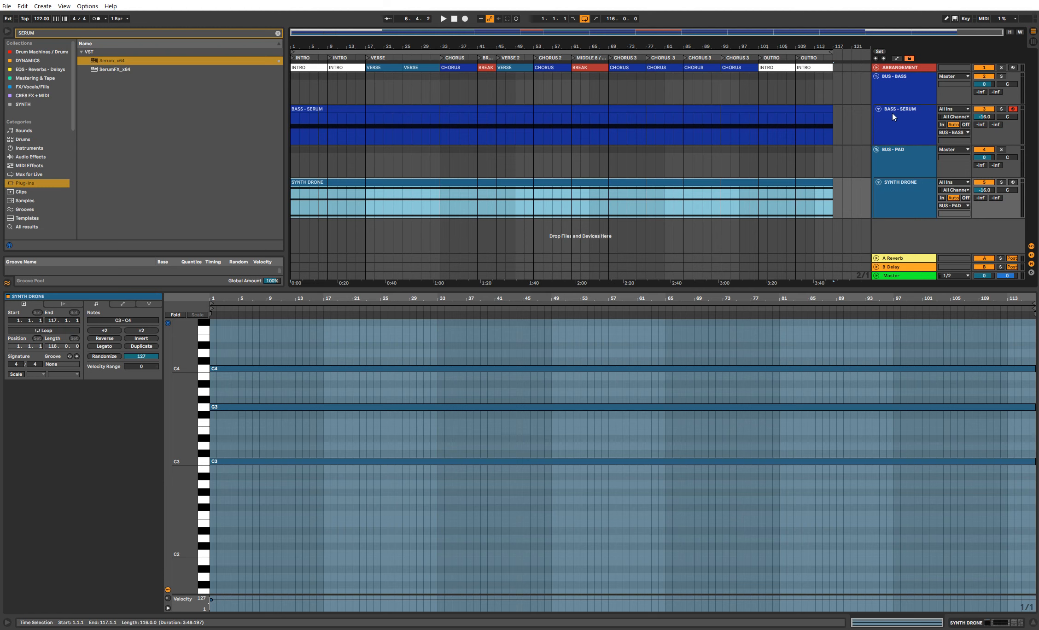
Step: Close the clip detail view and insert another MIDI track directly below ARRANGEMENT
key("ctrl+alt+l")
left_click(902, 165)
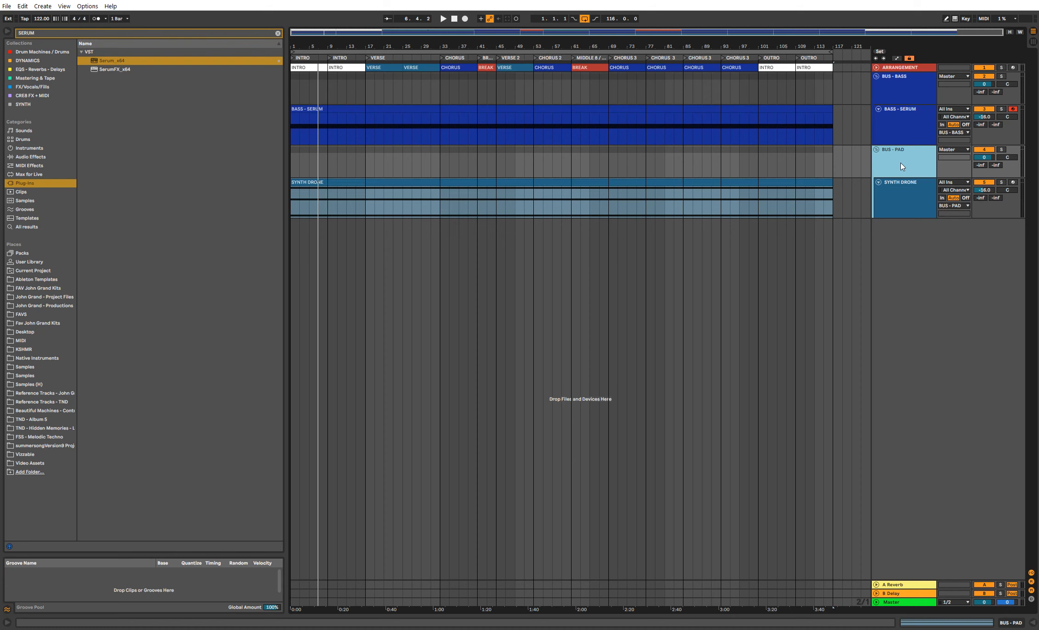
right_click(904, 68)
left_click(955, 139)
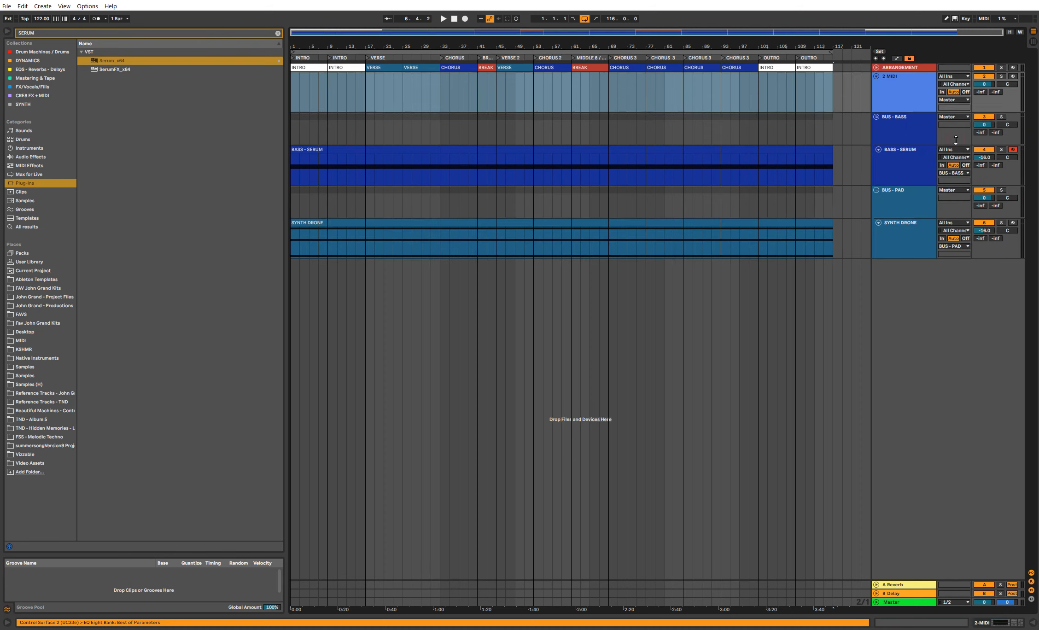
Step: Group the new MIDI track, name the group BUS - DRUMS, and colour the group yellow
key("ctrl+g")
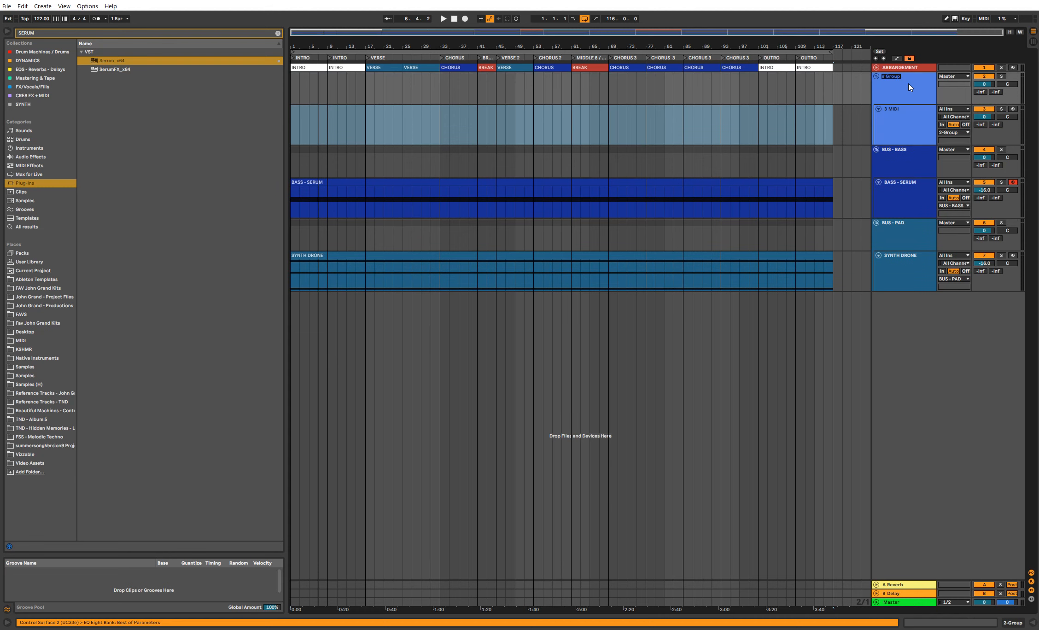
type("DRUMS - ")
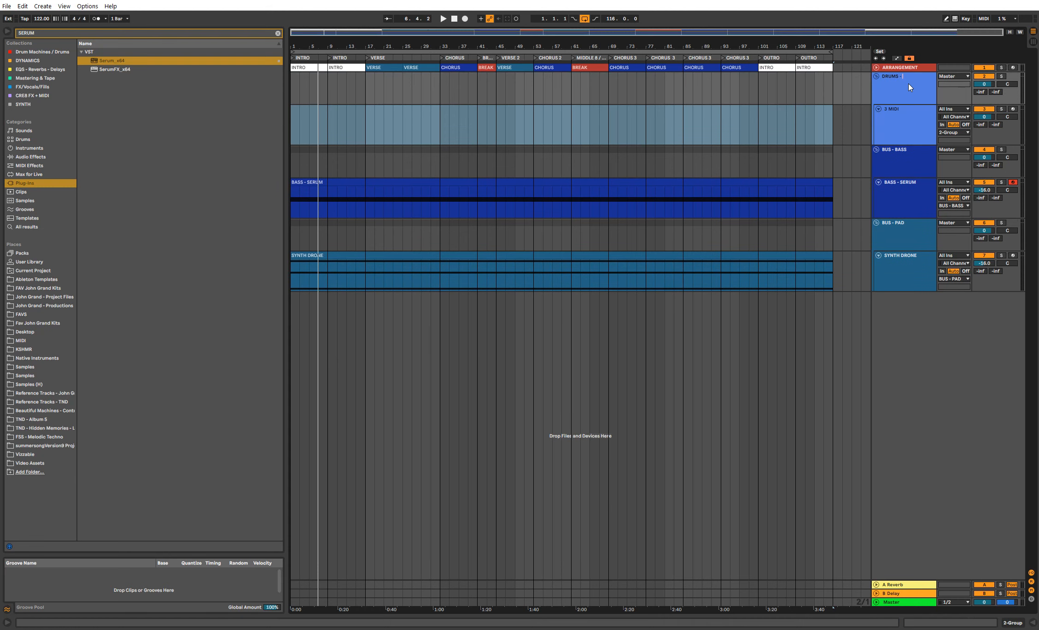
type("RUMS")
key("Return")
right_click(908, 84)
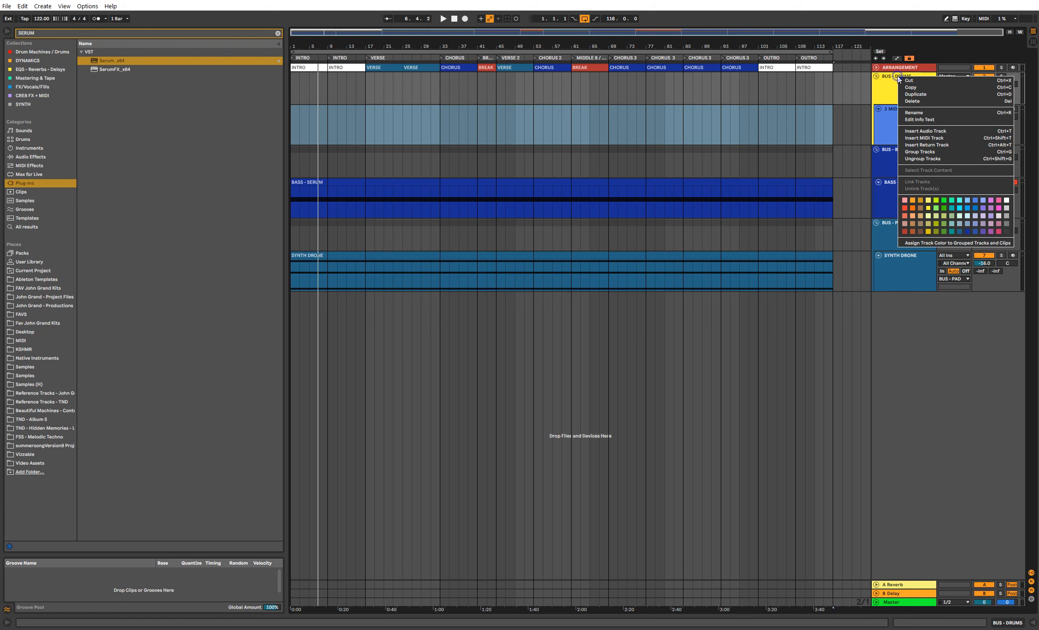
left_click(939, 239)
Step: Insert another MIDI track inside the BUS - DRUMS group and name the group's first track KICKS
left_click(896, 125)
right_click(896, 125)
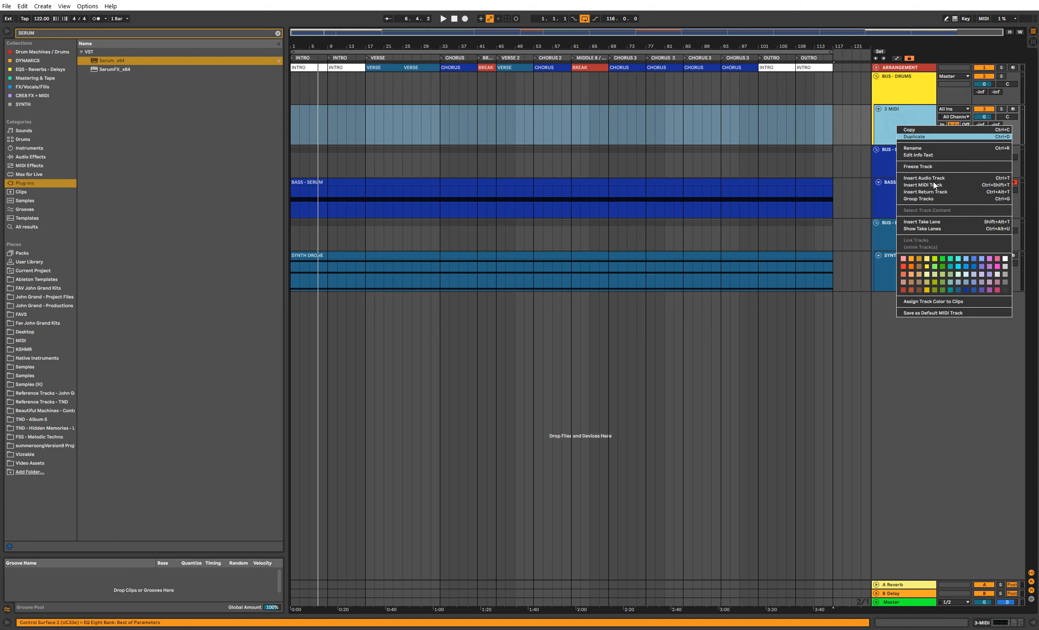
left_click(916, 188)
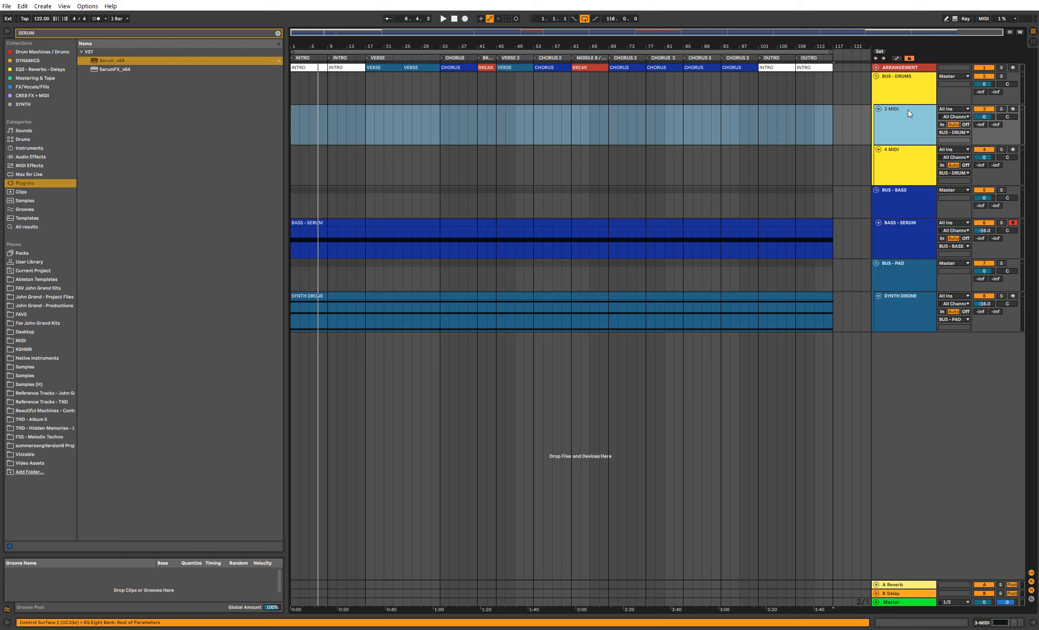
type("KICKS")
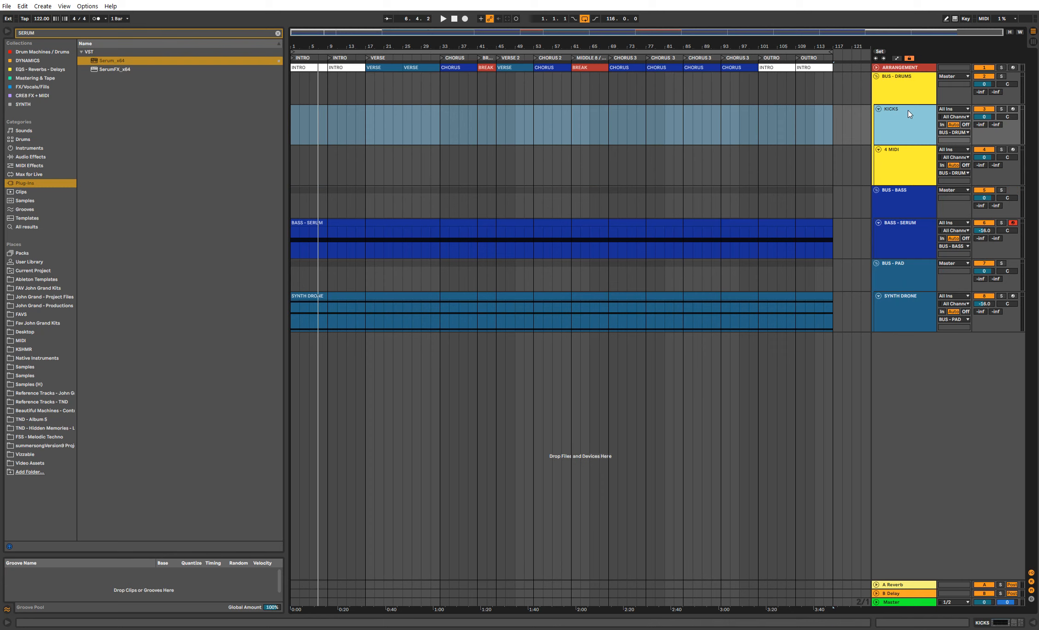
Step: Build three more drum tracks by successive duplication from KICKS, naming them SNARES, HI HATS and PERCUSSION
key("ctrl+d")
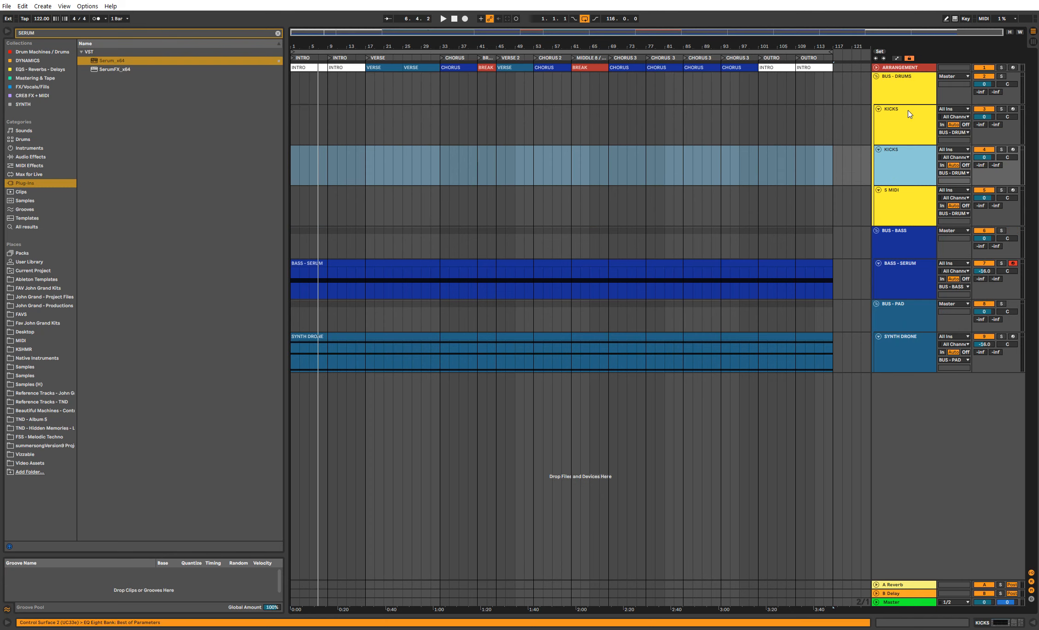
key("ctrl+r")
type("SNARES")
key("Return")
key("ctrl+d")
key("ctrl+r")
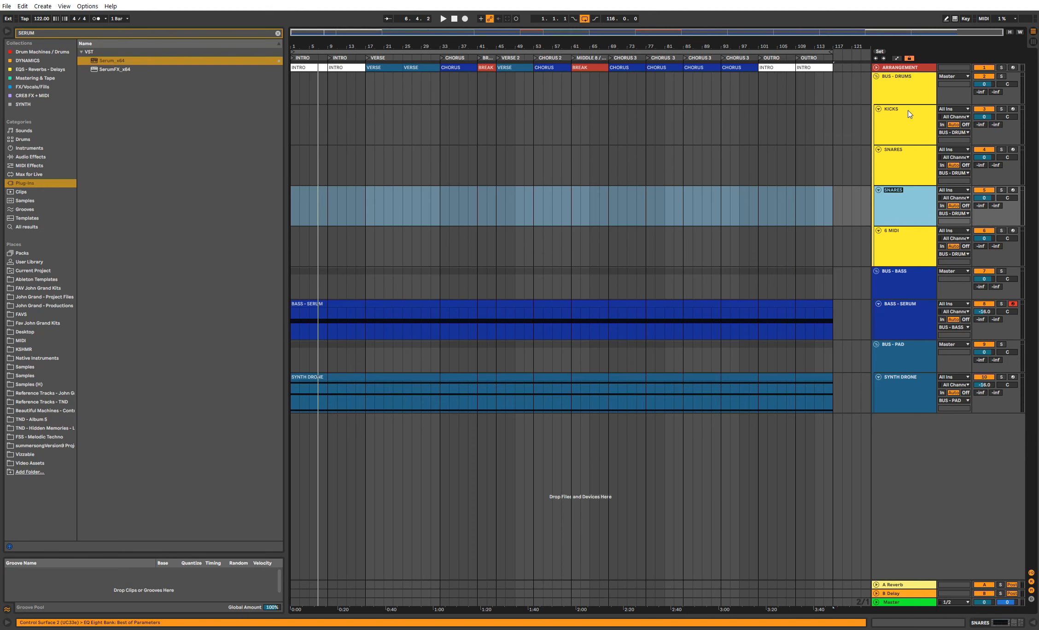
type("HI")
key("ctrl+d")
key("ctrl+r")
type("PERCUSSION")
key("Return")
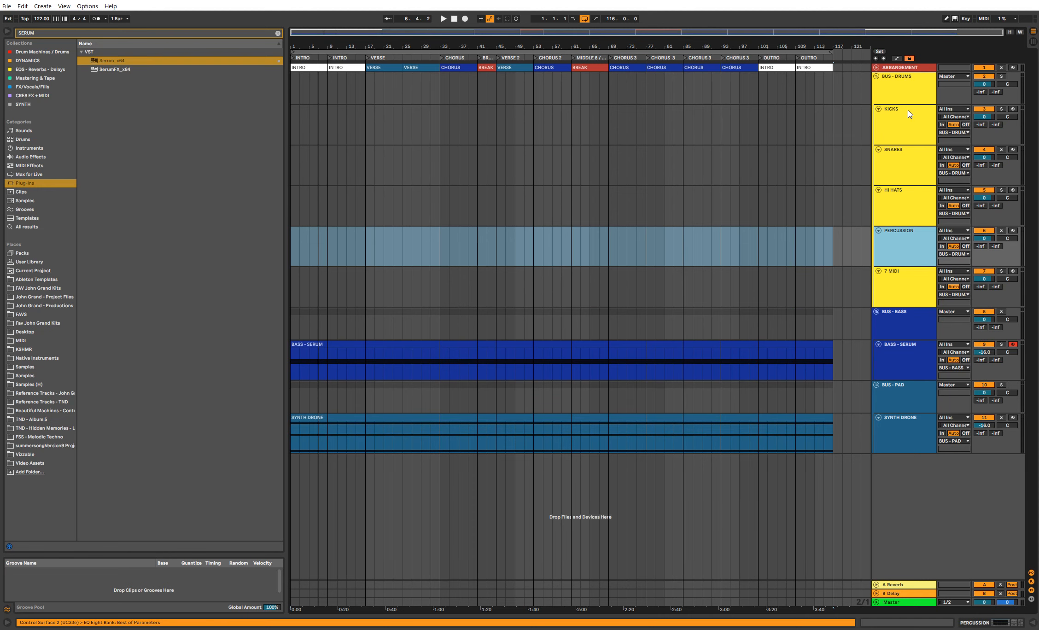
Step: Delete the unnamed MIDI track below PERCUSSION in the BUS - DRUMS group
left_click(909, 110)
left_click(916, 278)
key("Delete")
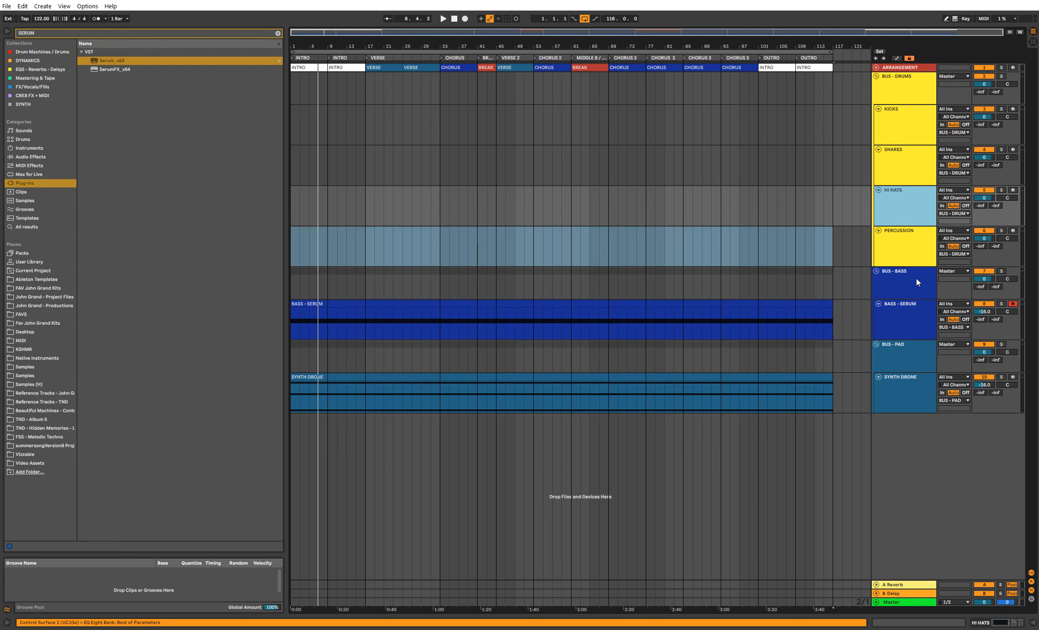
Step: Show the KICKS track's device chain, clear the browser search and list the Drums category
double_click(913, 132)
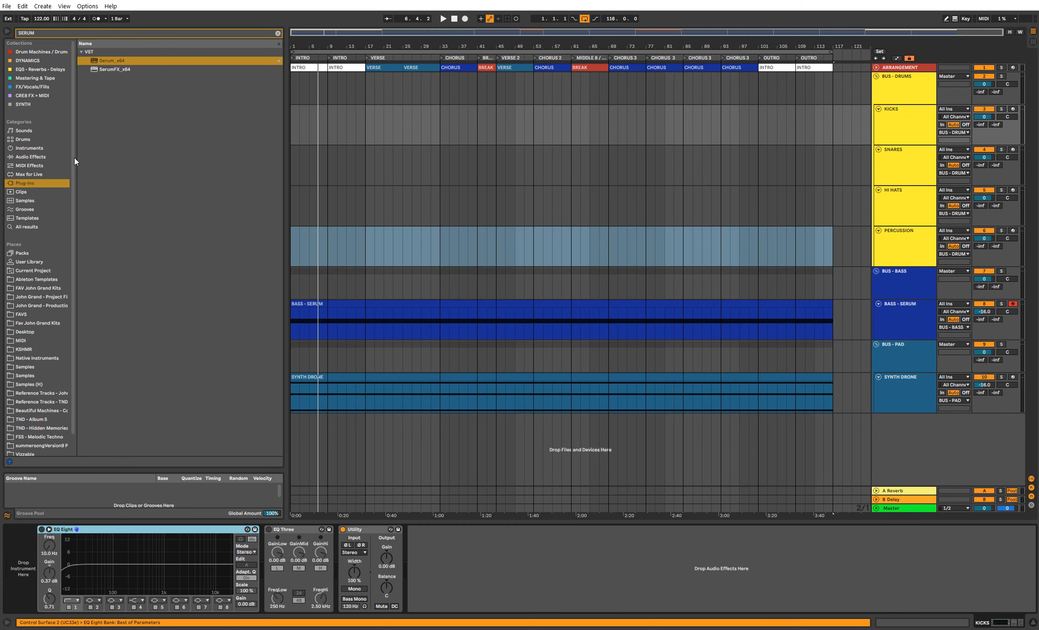
left_click(41, 139)
left_click(277, 33)
left_click(898, 121)
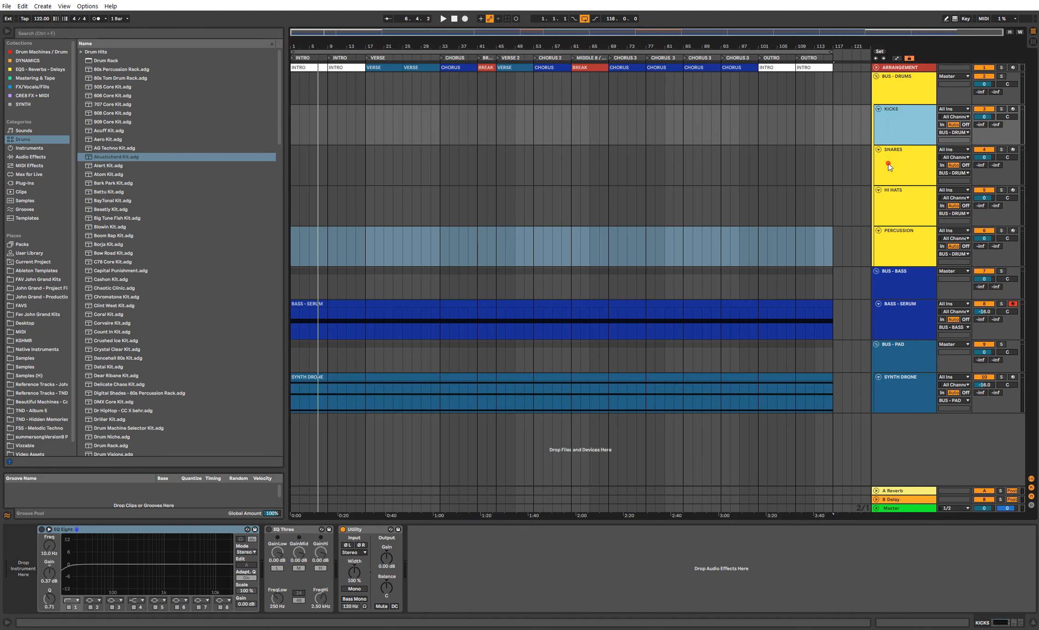
left_click(890, 163)
left_click(901, 202)
left_click(910, 242)
left_click(901, 198)
left_click(901, 125)
left_click(902, 85)
left_click(901, 113)
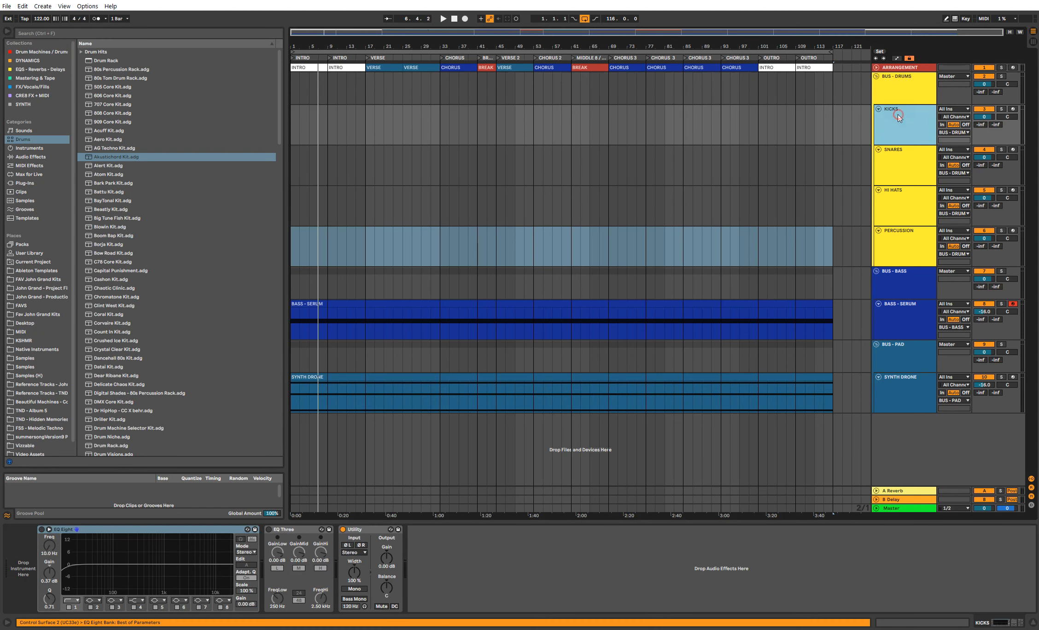
Step: Load an empty Drum Rack onto the KICKS track
left_click(129, 61)
left_click(910, 130)
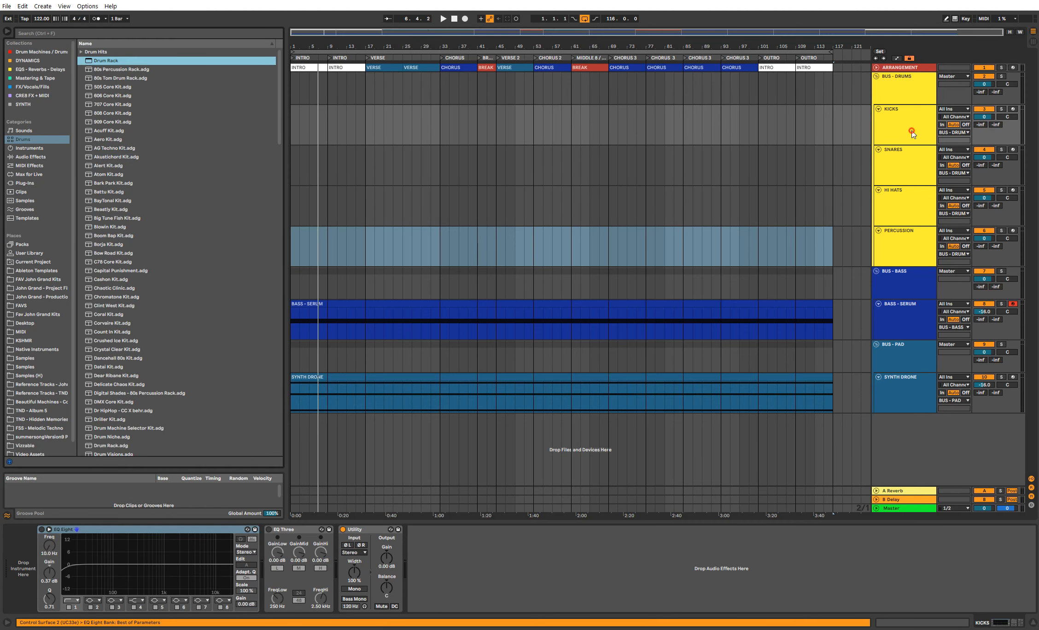
left_click(133, 62)
double_click(134, 61)
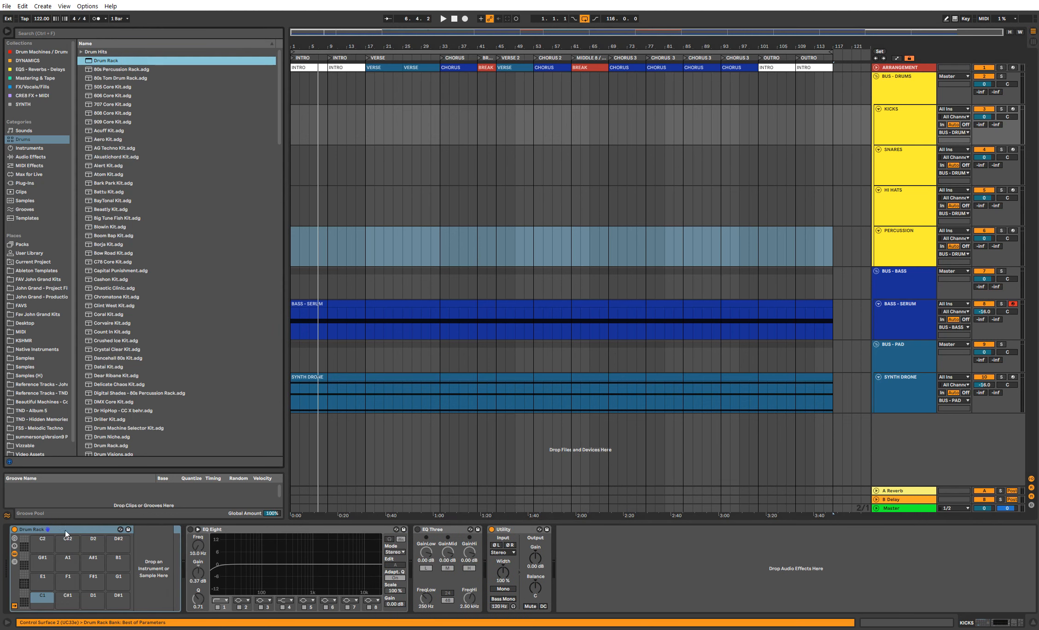
Step: Copy the Drum Rack from KICKS and paste it at the start of the SNARES, HI HATS and PERCUSSION device chains
left_click(67, 530)
left_click(882, 177)
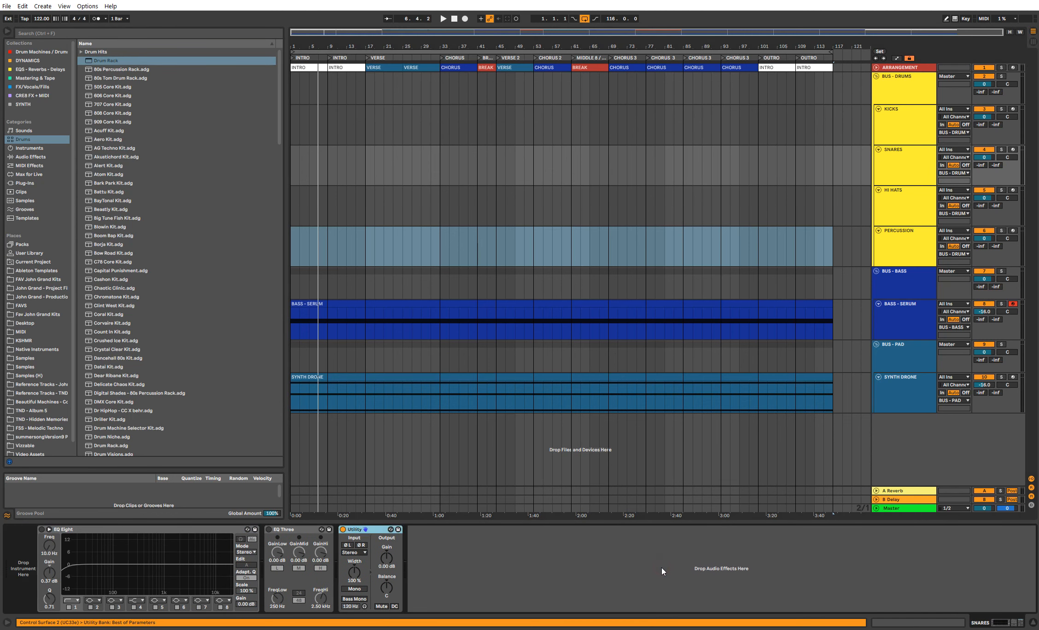
left_click(899, 218)
left_click(593, 550)
key("ctrl+v")
left_click(908, 244)
left_click(579, 530)
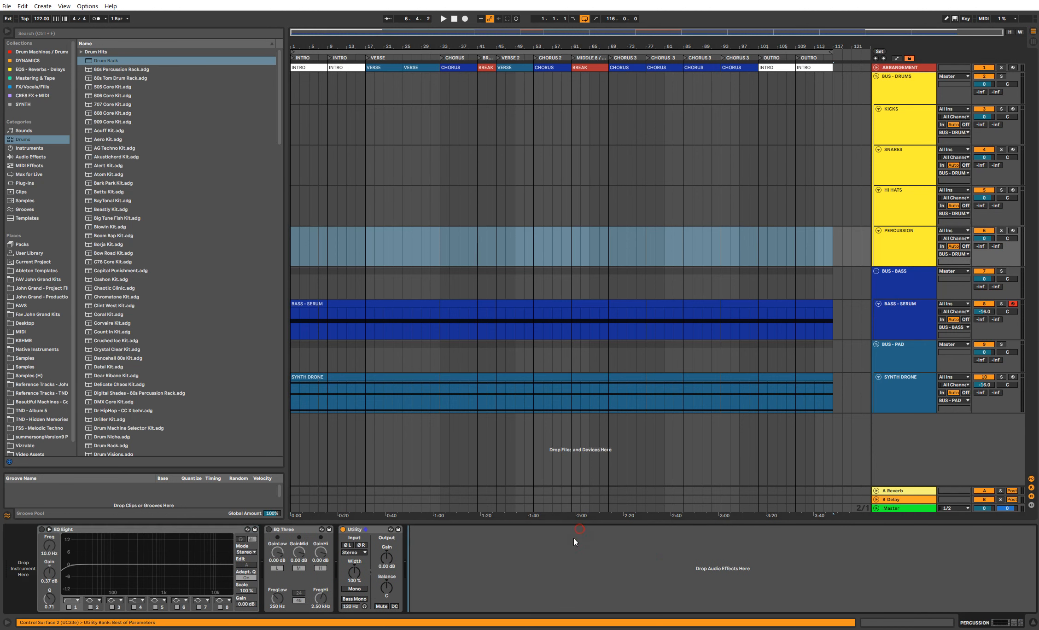
key("Left")
key("Left")
key("Left")
key("ctrl+v")
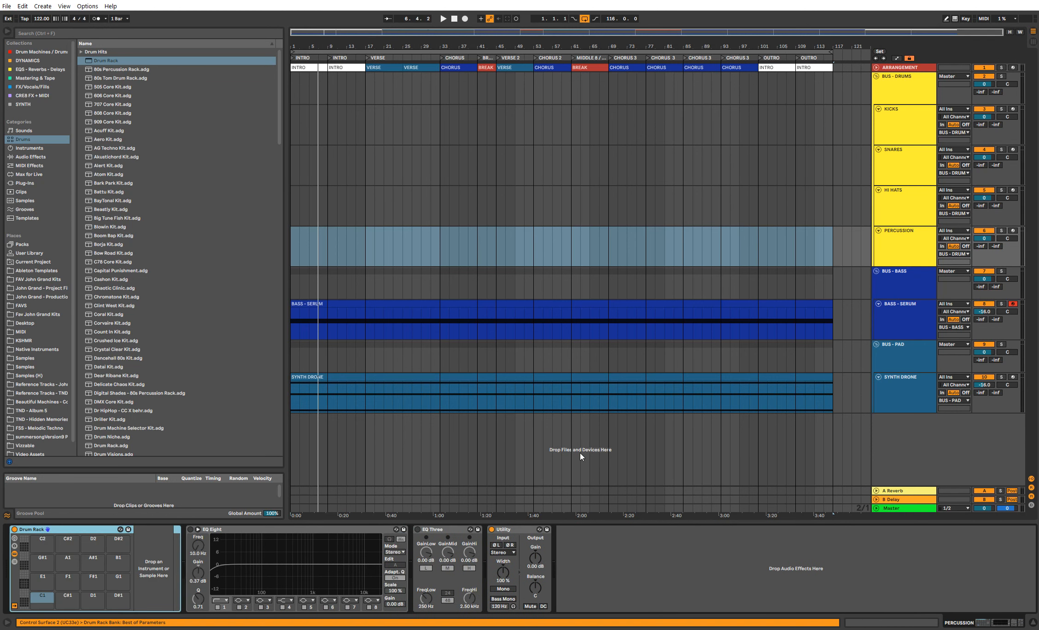
Step: Browse the Samples folder for drum sounds, checking the Drum Tools and Drum Machine One-Shots folders under Drum Hits & Tools
left_click(924, 124)
left_click(48, 356)
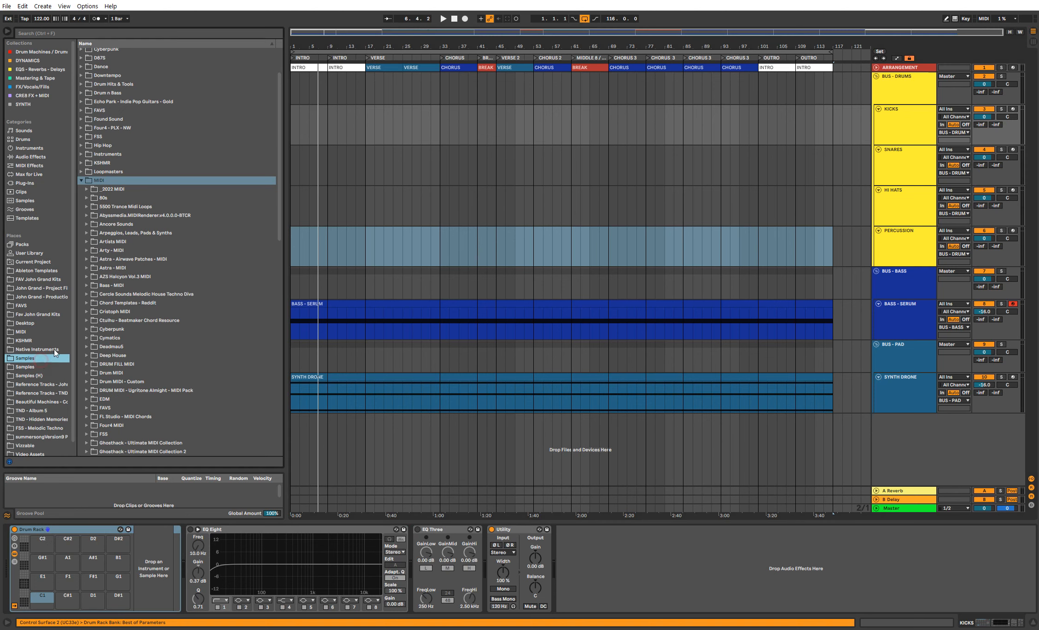
left_click(81, 85)
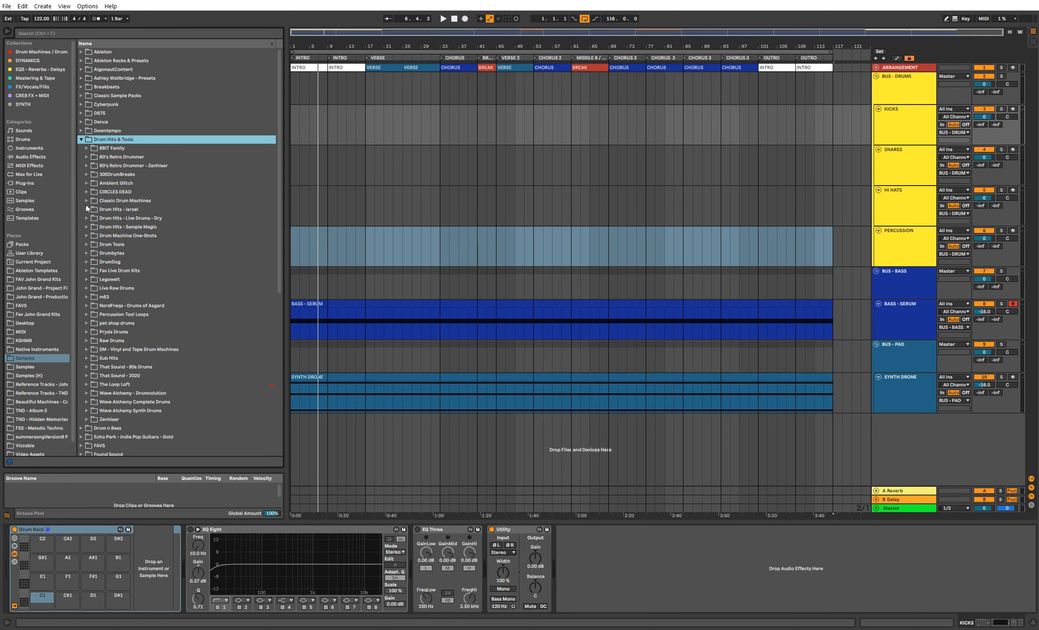
left_click(87, 254)
left_click(87, 245)
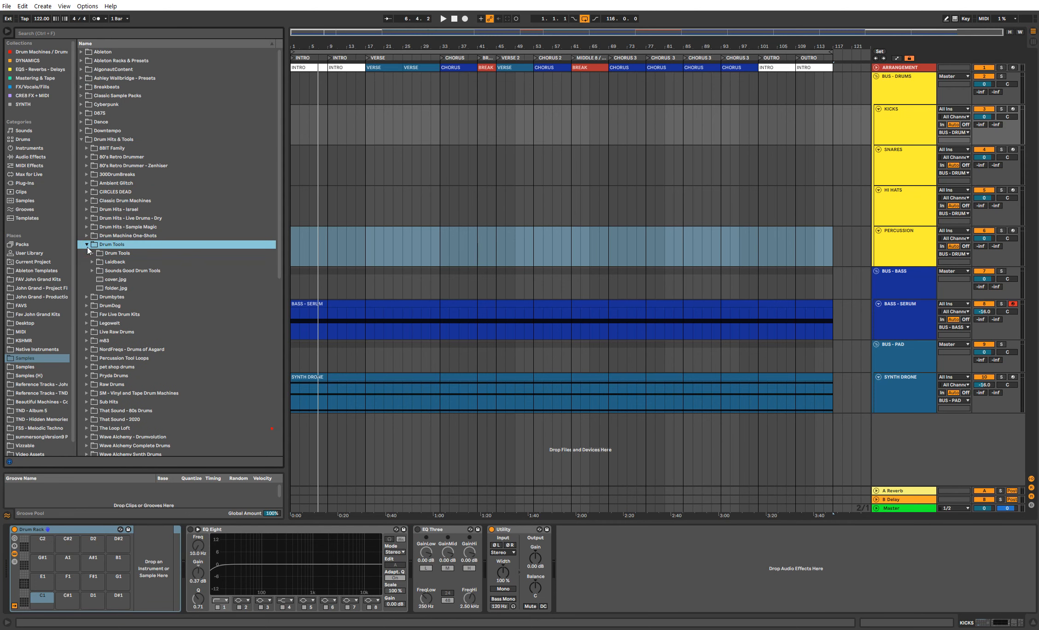
left_click(89, 246)
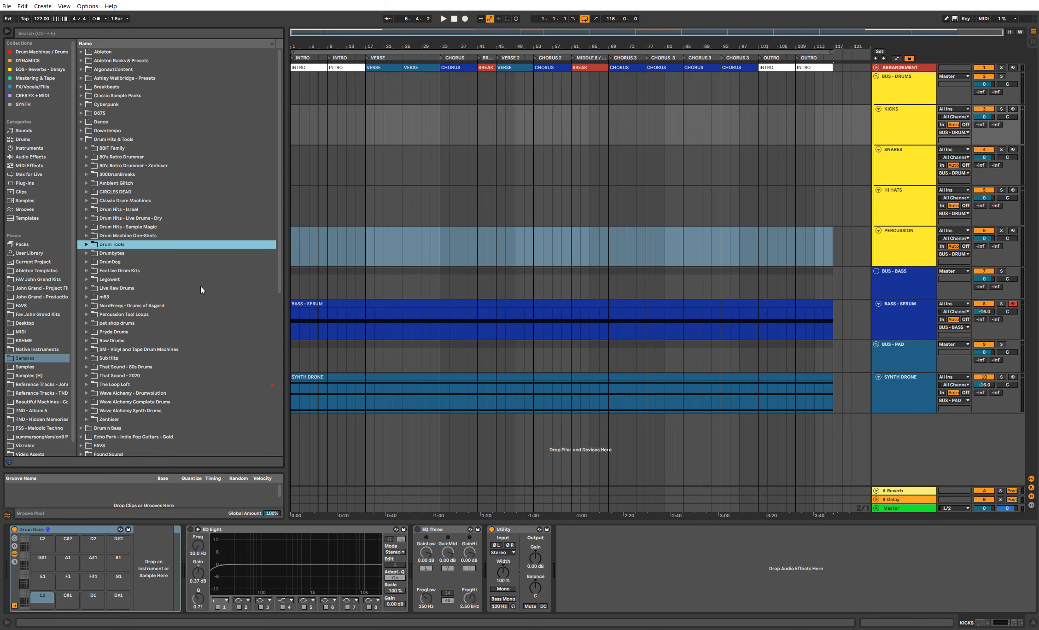
scroll(171, 276, "down", 10)
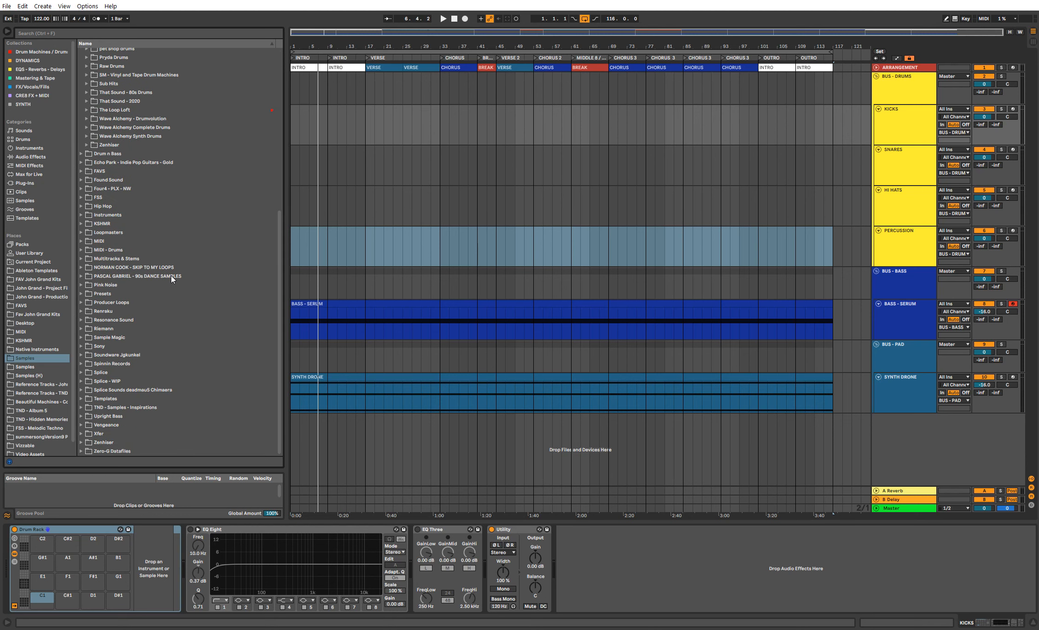
scroll(171, 277, "up", 1)
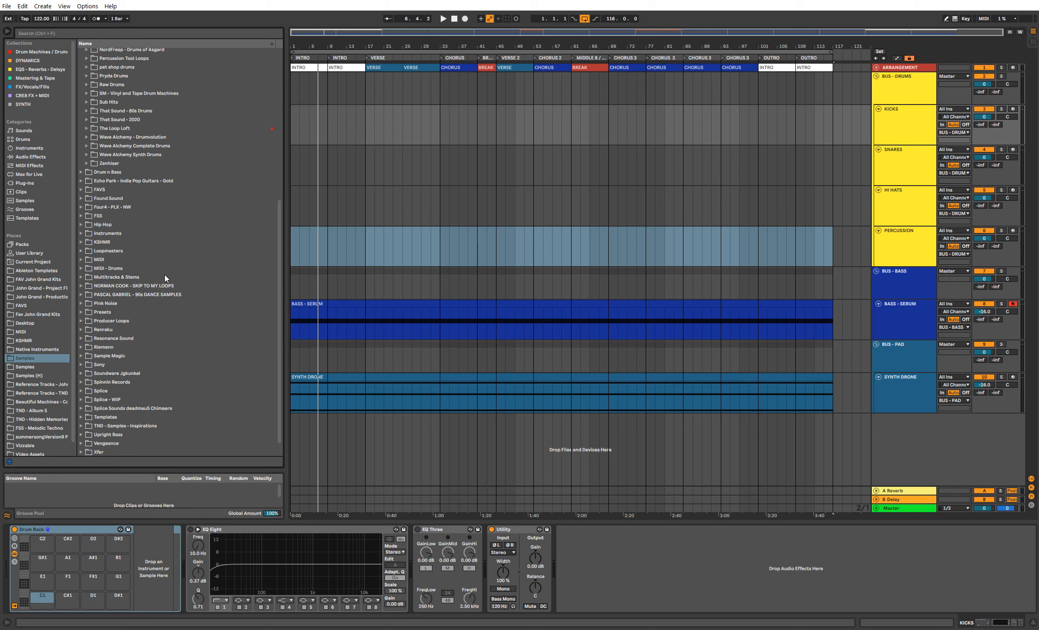
scroll(166, 275, "up", 7)
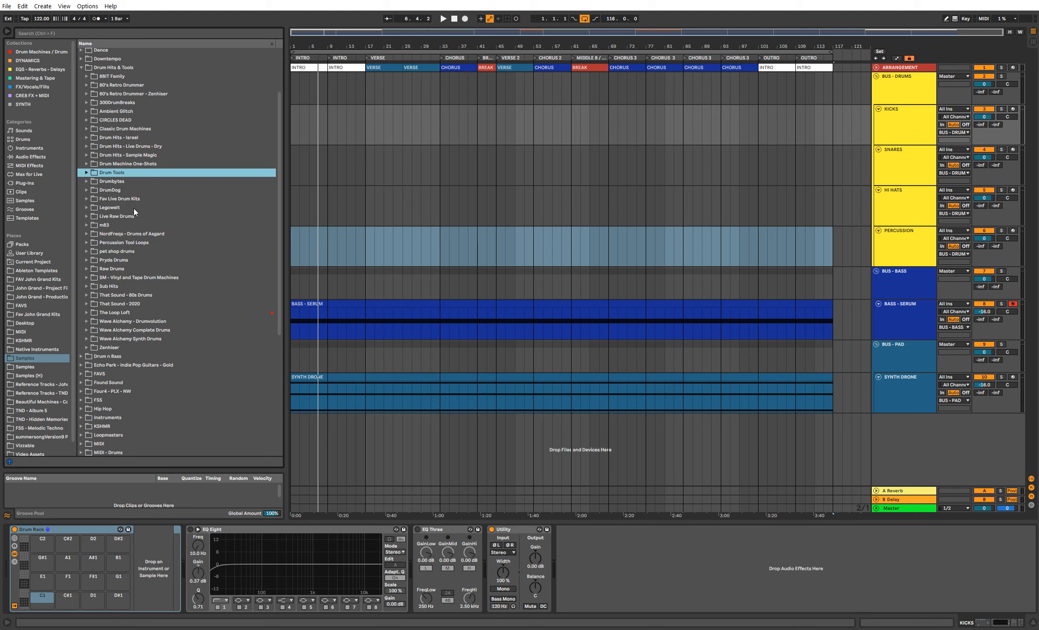
left_click(87, 164)
left_click(87, 165)
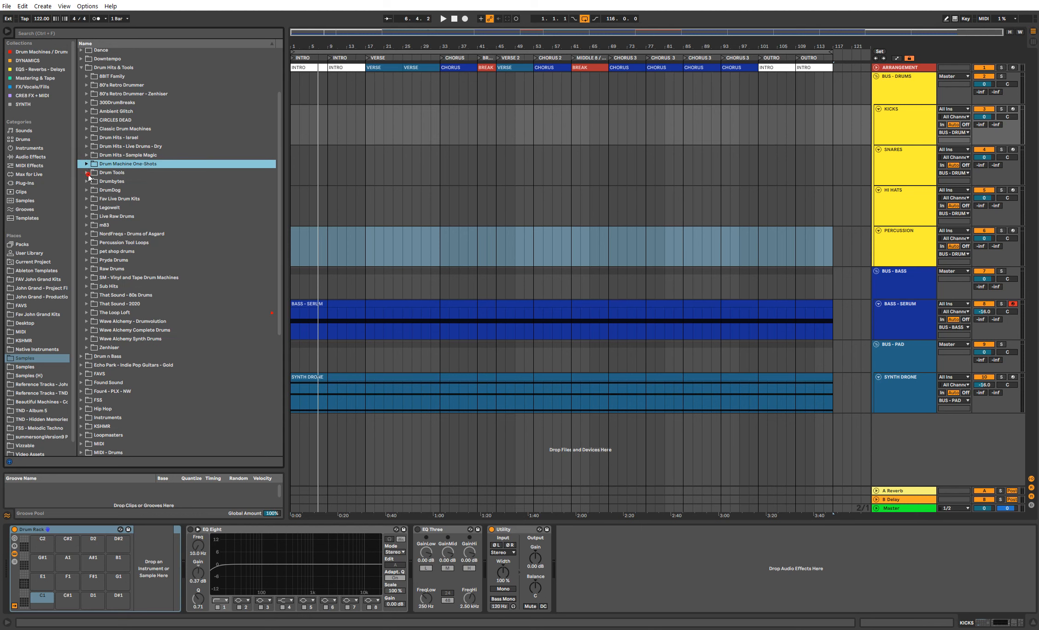
Step: Return to the Drums category, preview 707 Core Kit and load it onto the KICKS track
left_click(56, 140)
mouse_move(276, 66)
left_mouse_down()
mouse_move(281, 155)
mouse_move(280, 51)
left_mouse_up()
left_click(151, 108)
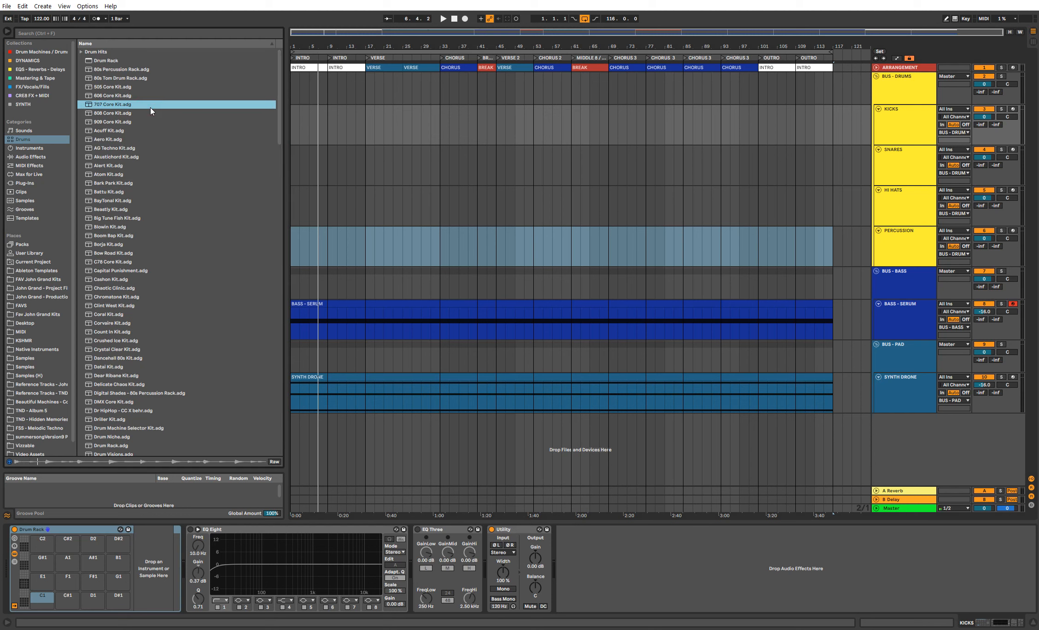
left_click(416, 121)
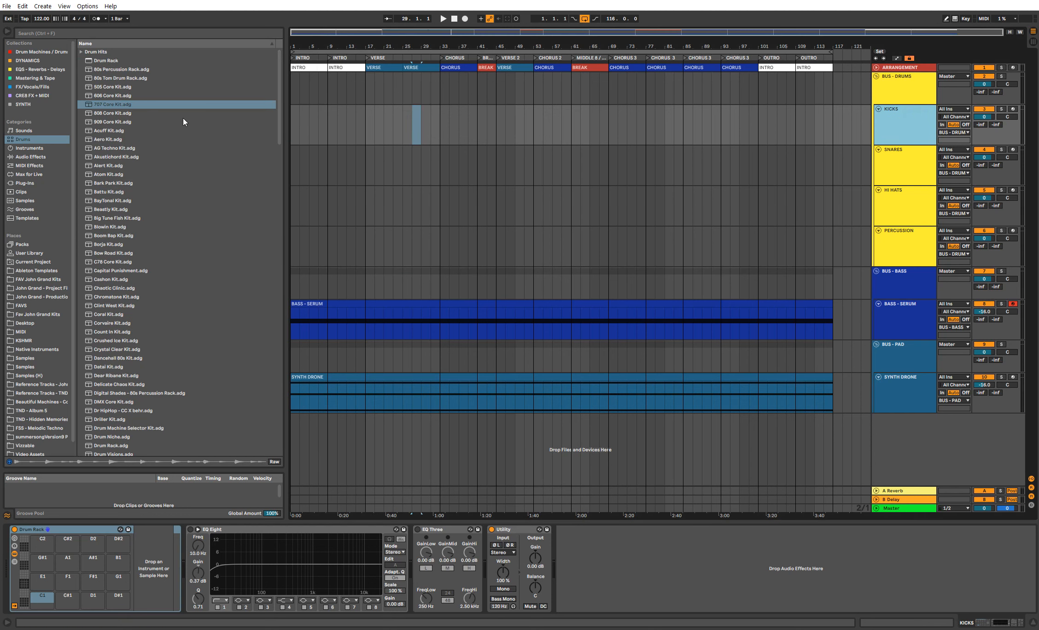
left_click(131, 106)
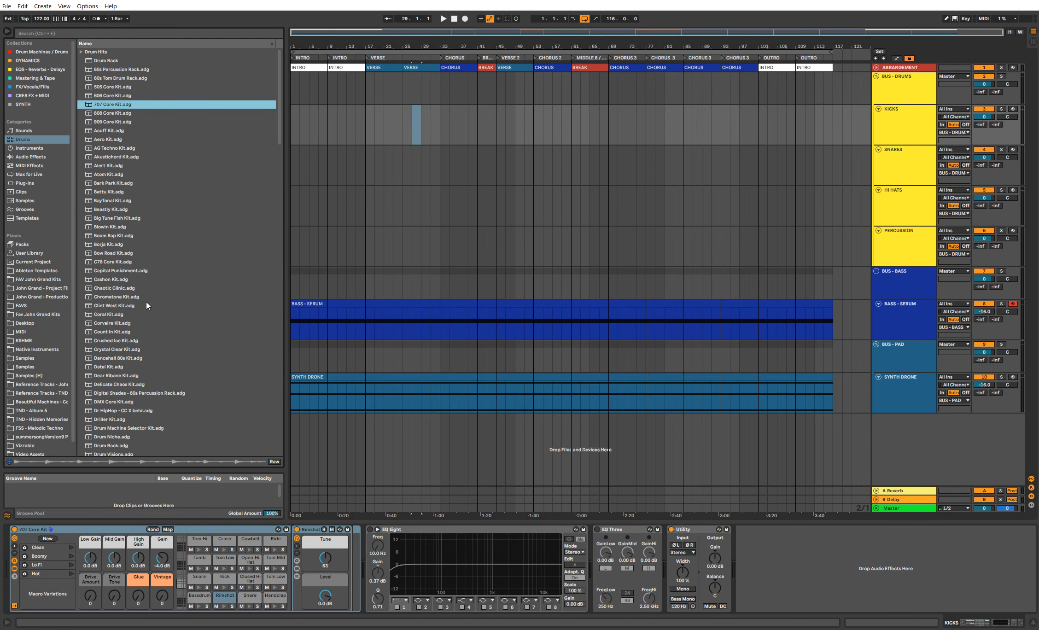
Step: Audition the kit's Rimshot pad and select the verse range from bar 17 to bar 33 on the KICKS track
left_click(198, 606)
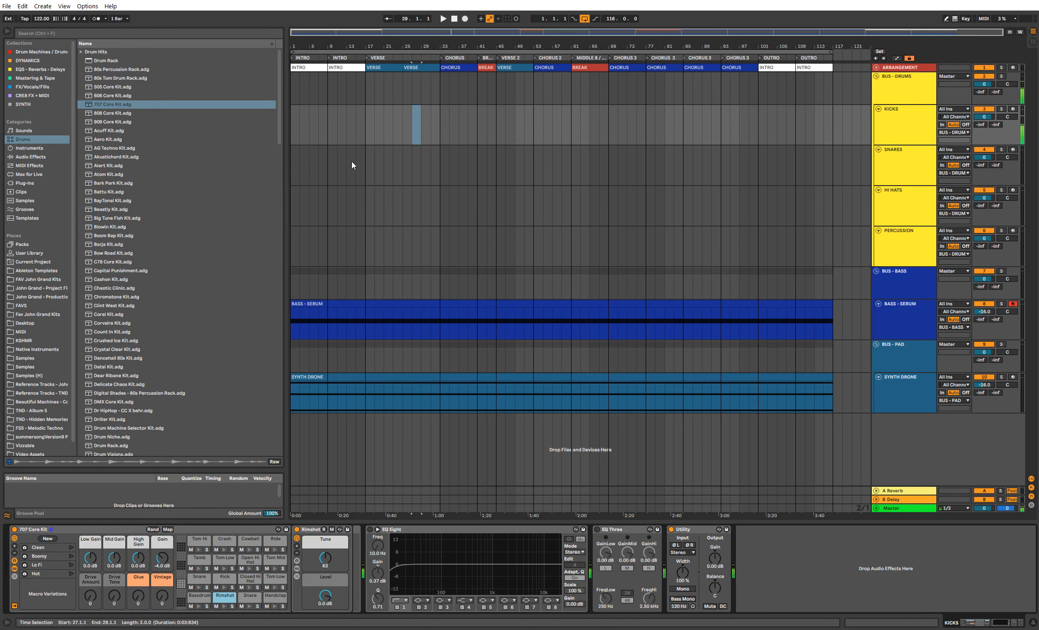
left_click_drag(367, 132, 443, 127)
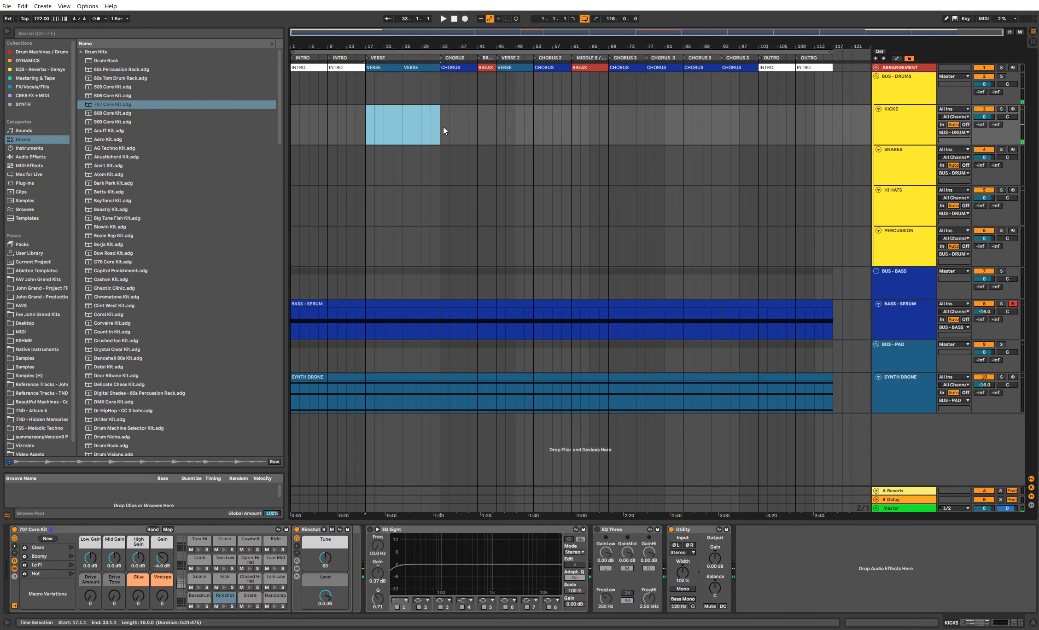
Step: Load 707 Core Kit onto the SNARES, HI HATS and PERCUSSION tracks
left_click(861, 160)
double_click(115, 105)
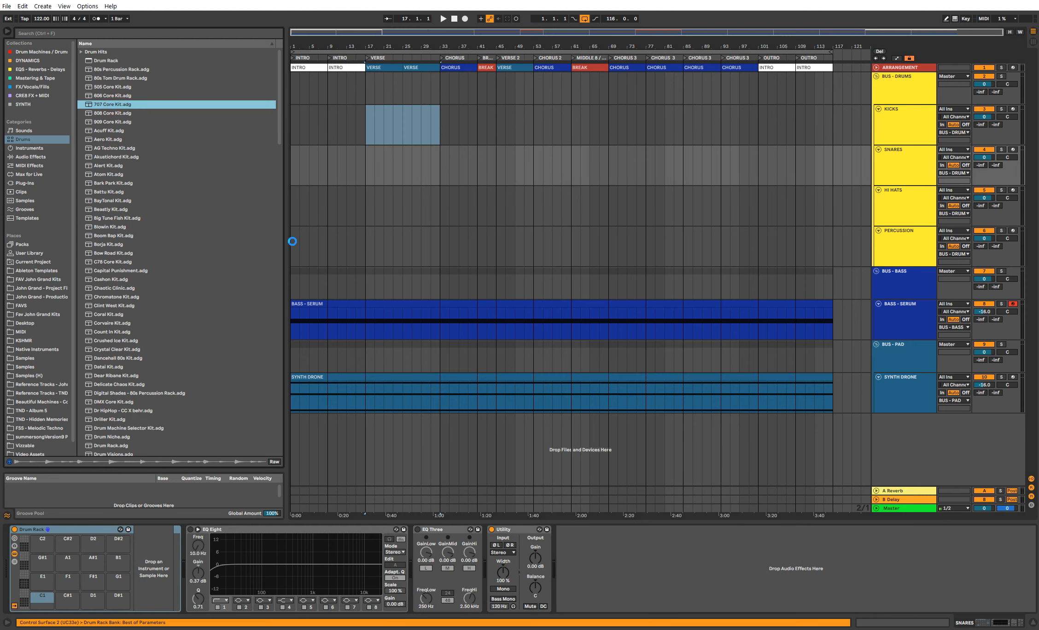
left_click(890, 205)
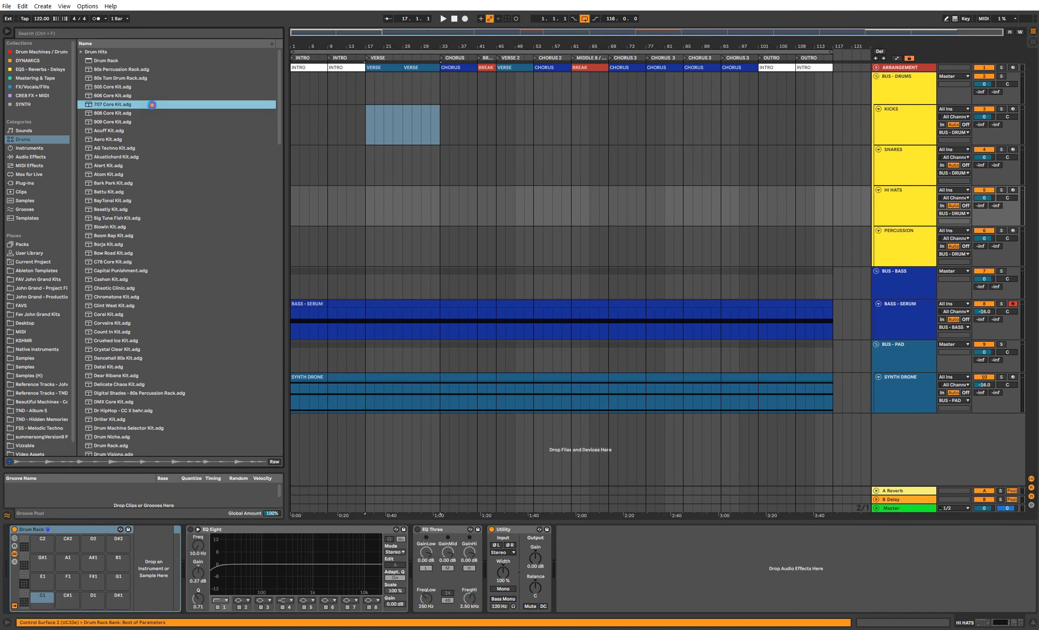
left_click(905, 249)
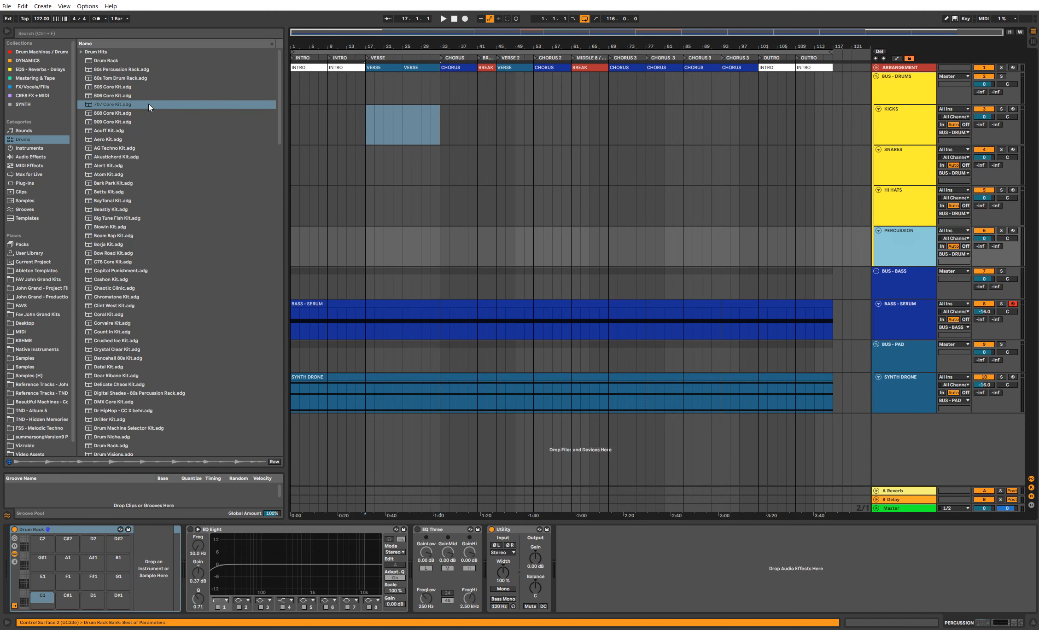
double_click(150, 107)
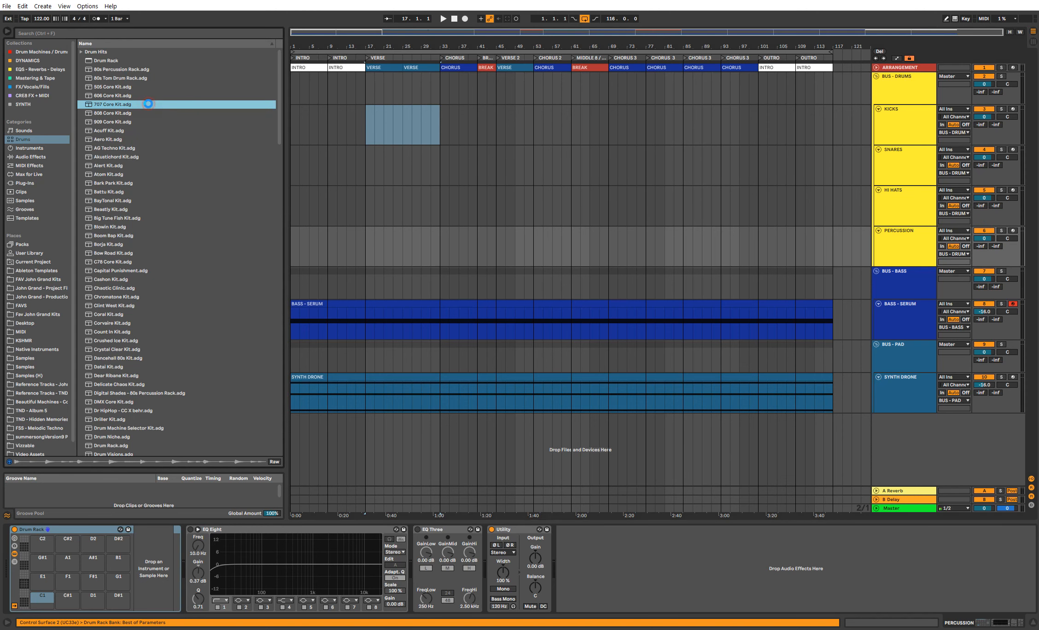
Step: Create an empty MIDI clip on the KICKS track from bar 17 to bar 25 and add a Bassdrum note on 1.1
left_click(367, 121)
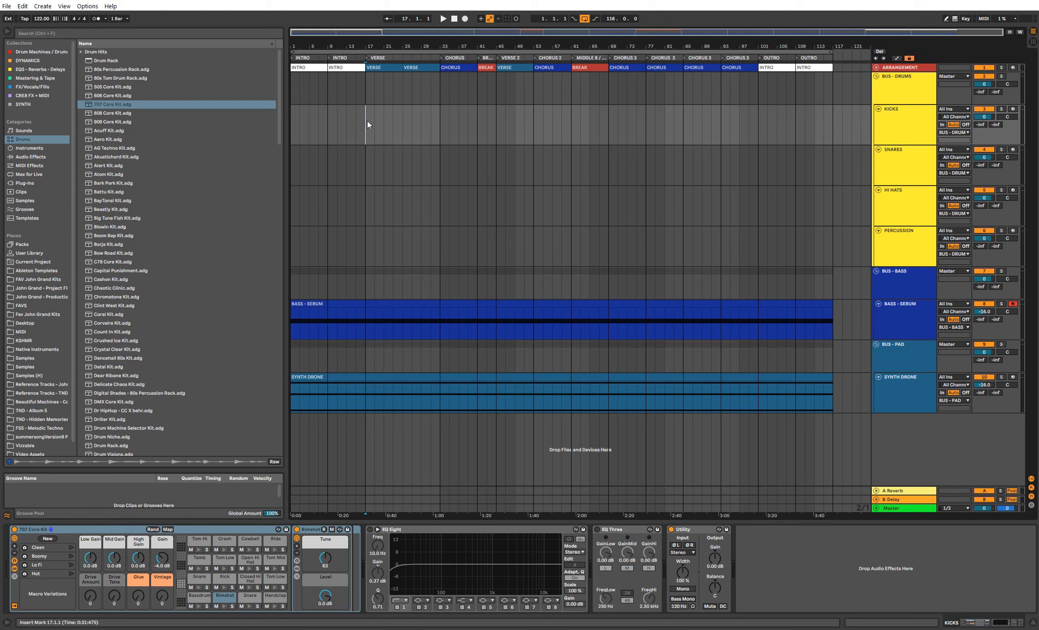
left_click_drag(367, 121, 405, 117)
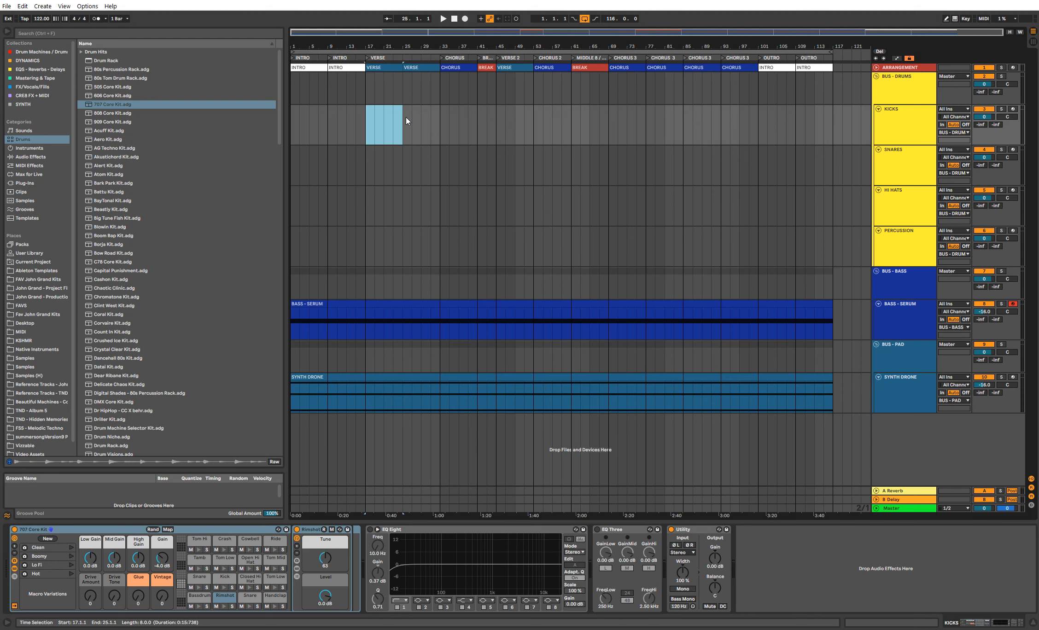
left_click_drag(368, 113, 400, 117)
key("ctrl+shift+m")
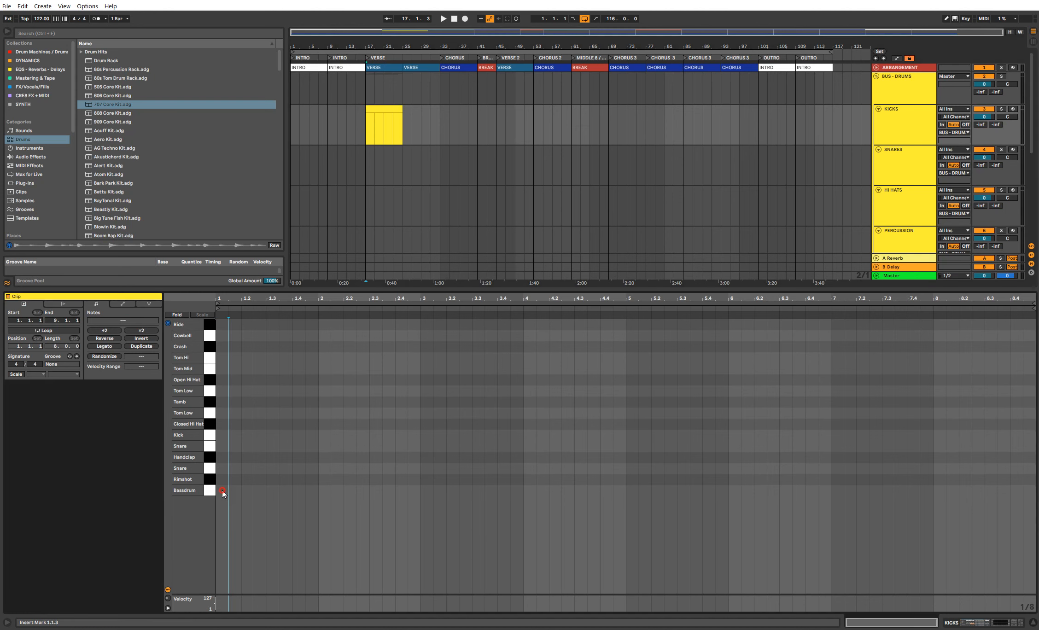
double_click(222, 490)
key("space")
key("space")
Step: Create a MIDI clip on the SNARES track from bar 17 to bar 25 and place a Snare note on beat 1.2
left_click_drag(366, 168, 397, 169)
key("ctrl+shift+m")
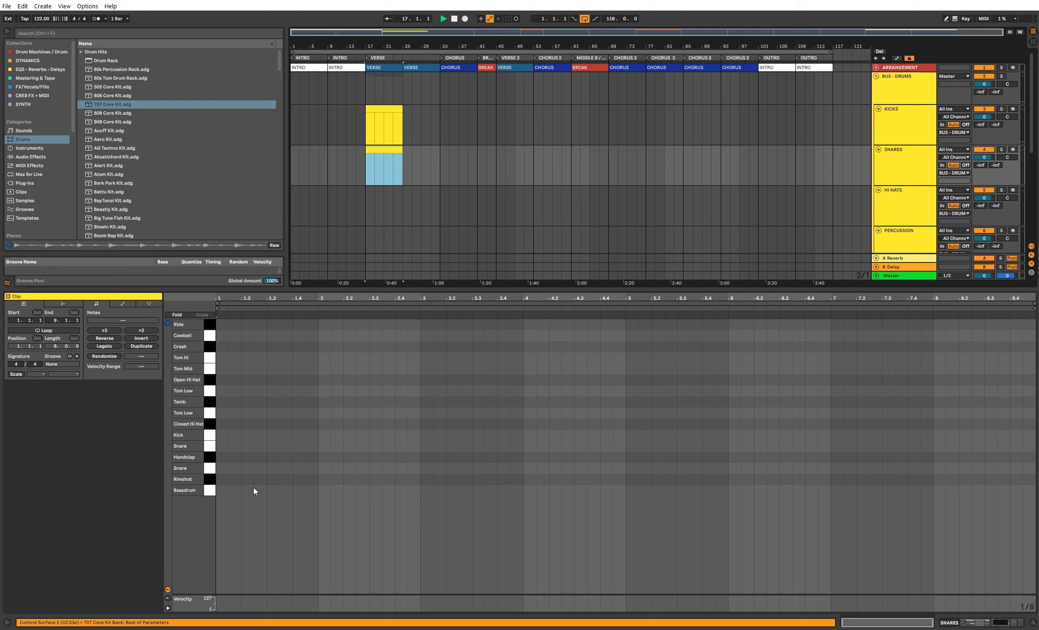
left_click(253, 487)
double_click(247, 479)
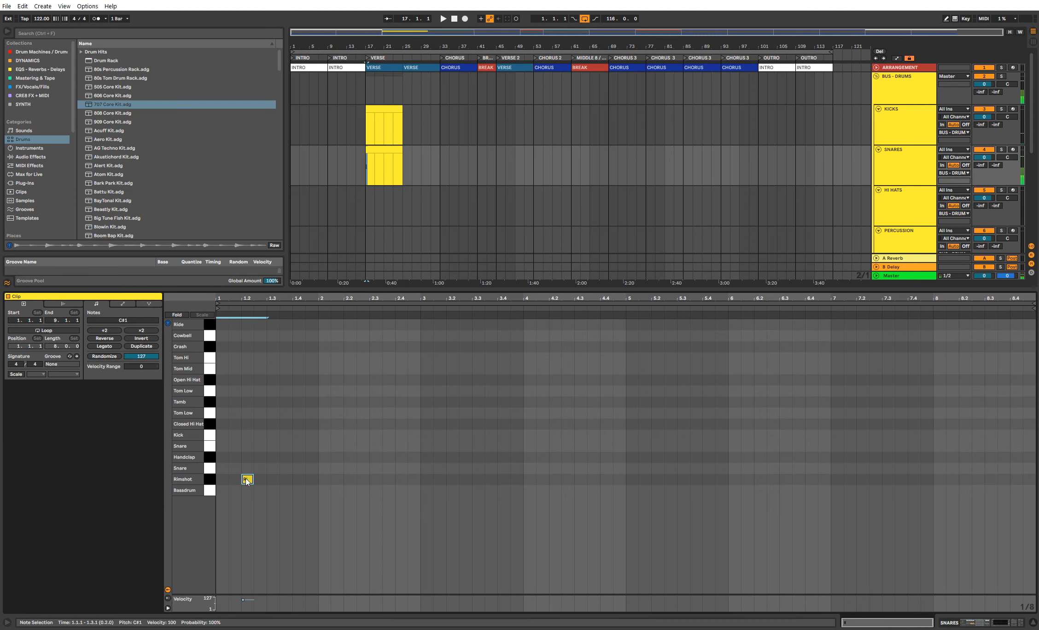
key("Up")
Step: Duplicate the Snare note onto beats 2 and 4 of every bar across the eight-bar clip
key("ctrl+d")
key("ctrl+d")
key("ctrl+d")
key("ctrl+d")
key("ctrl+d")
key("ctrl+d")
key("ctrl+d")
key("ctrl+d")
key("ctrl+d")
key("ctrl+d")
key("ctrl+d")
key("ctrl+d")
key("ctrl+d")
key("ctrl+d")
key("ctrl+d")
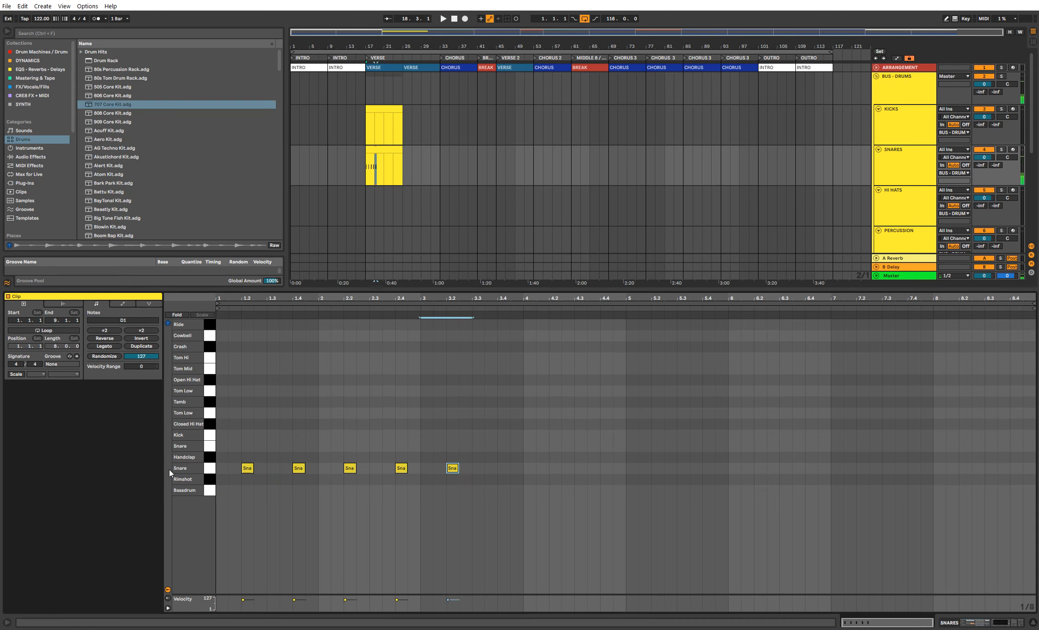
key("space")
key("shift+Tab")
key("space")
Step: Create a MIDI clip on the HI HATS track from bar 17 to bar 25 and add three consecutive eighth-note Closed Hi Hat notes
left_click_drag(375, 192, 401, 197)
key("ctrl+shift+m")
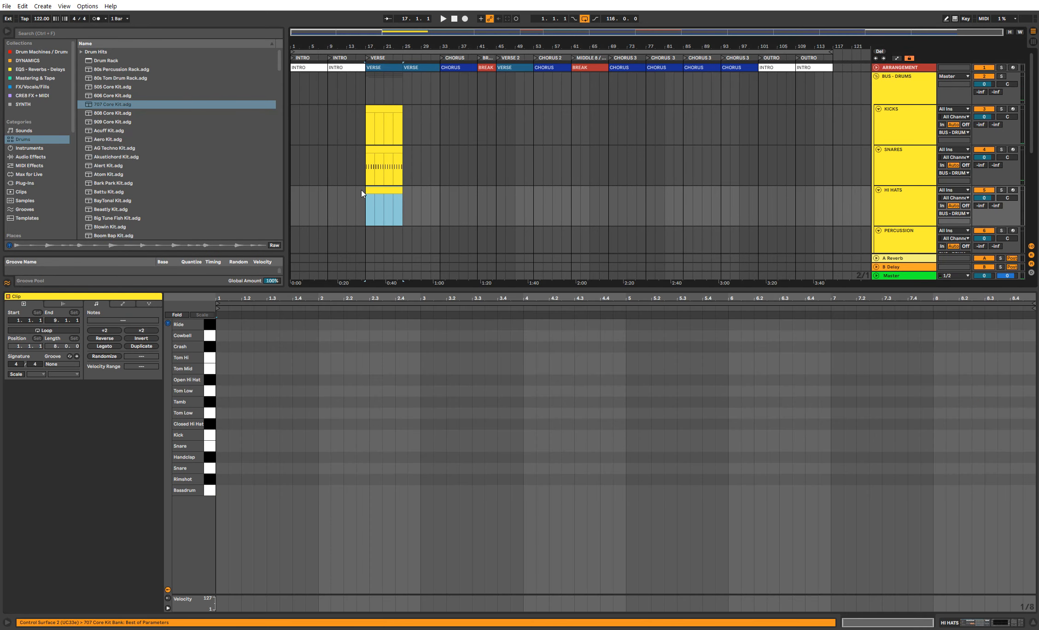
double_click(226, 424)
double_click(236, 423)
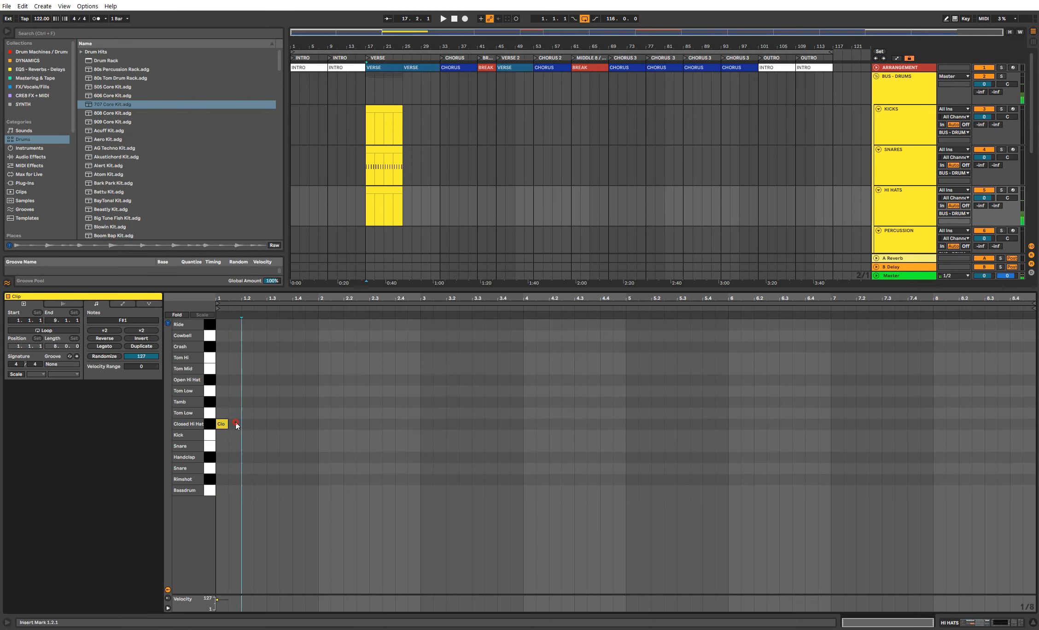
double_click(247, 424)
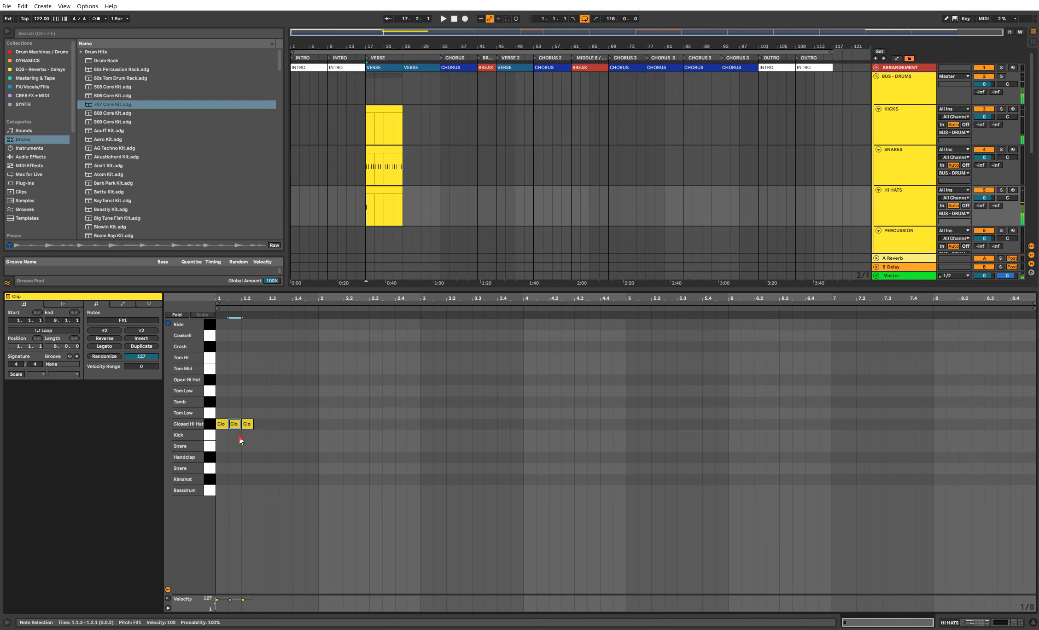
Step: Duplicate the Closed Hi Hat notes to fill the eight-bar clip with continuous eighth notes
key("ctrl+d")
key("ctrl+d")
key("ctrl+d")
key("ctrl+d")
key("ctrl+d")
key("ctrl+d")
key("ctrl+d")
key("ctrl+d")
key("ctrl+d")
key("ctrl+d")
key("ctrl+d")
key("ctrl+d")
key("ctrl+d")
key("ctrl+d")
key("ctrl+d")
key("ctrl+d")
key("ctrl+d")
key("ctrl+d")
key("ctrl+d")
key("ctrl+d")
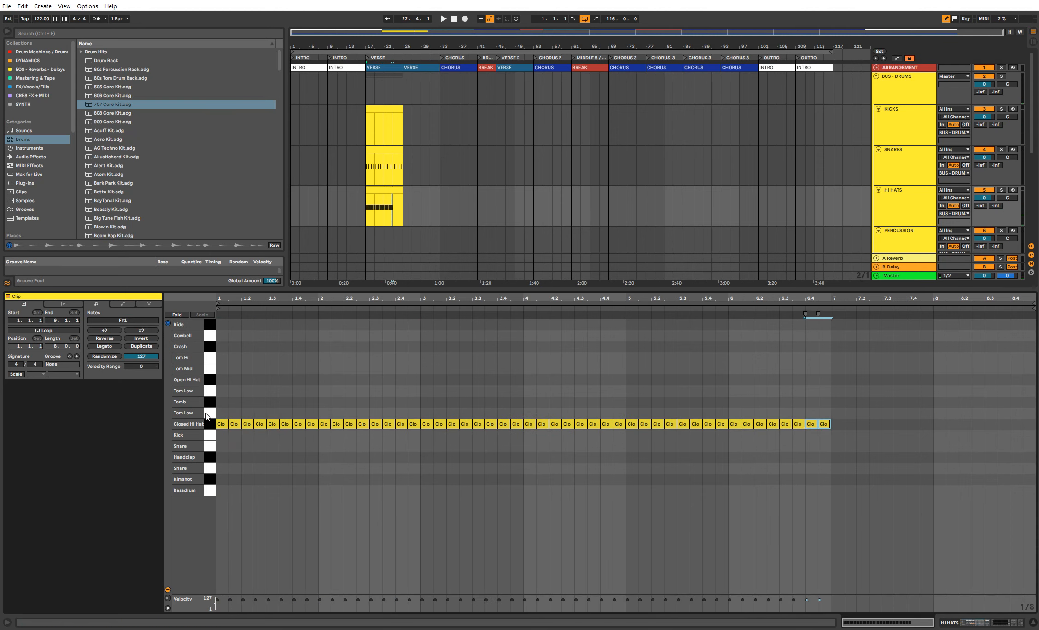
key("shift+Tab")
Step: Open the KICKS clip, turn off draw mode and add Bassdrum notes at 1.2.3 and 1.3.3
left_click(895, 241)
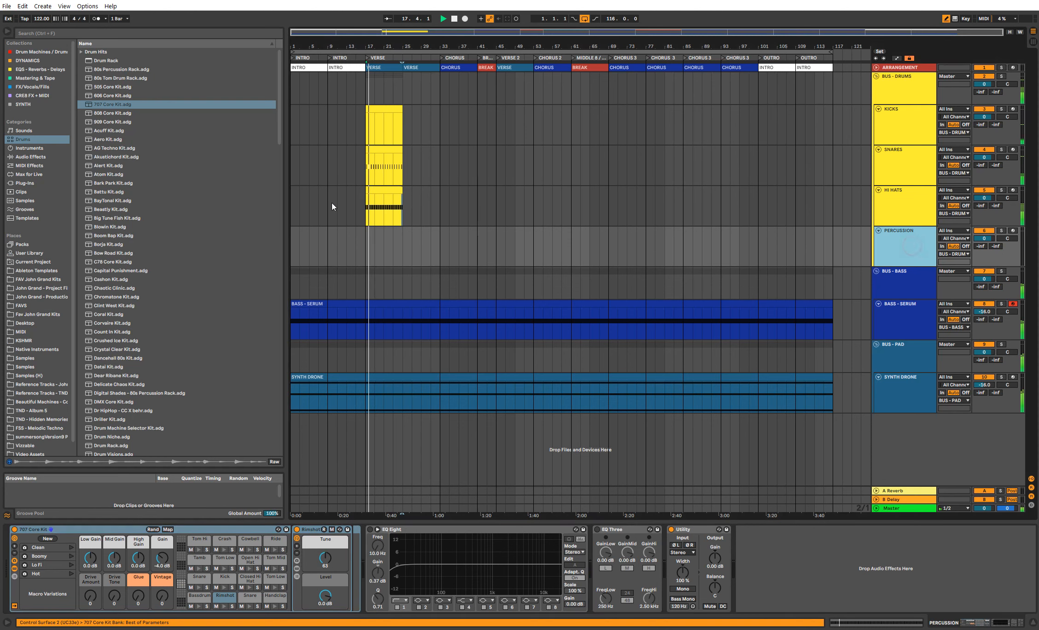
key("space")
double_click(376, 110)
key("space")
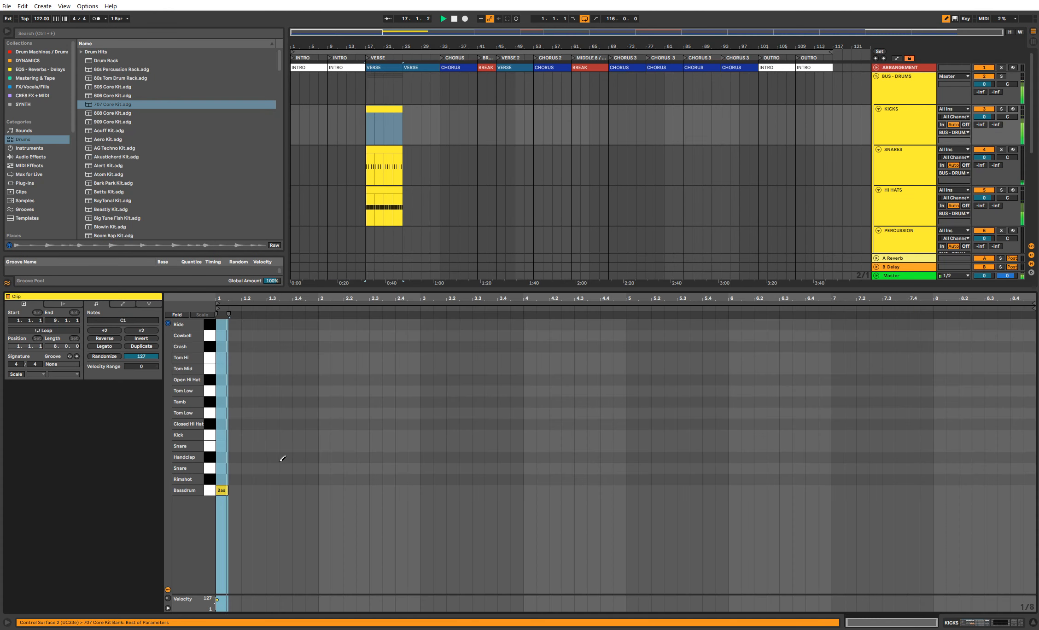
key("space")
key("b")
key("space")
double_click(259, 491)
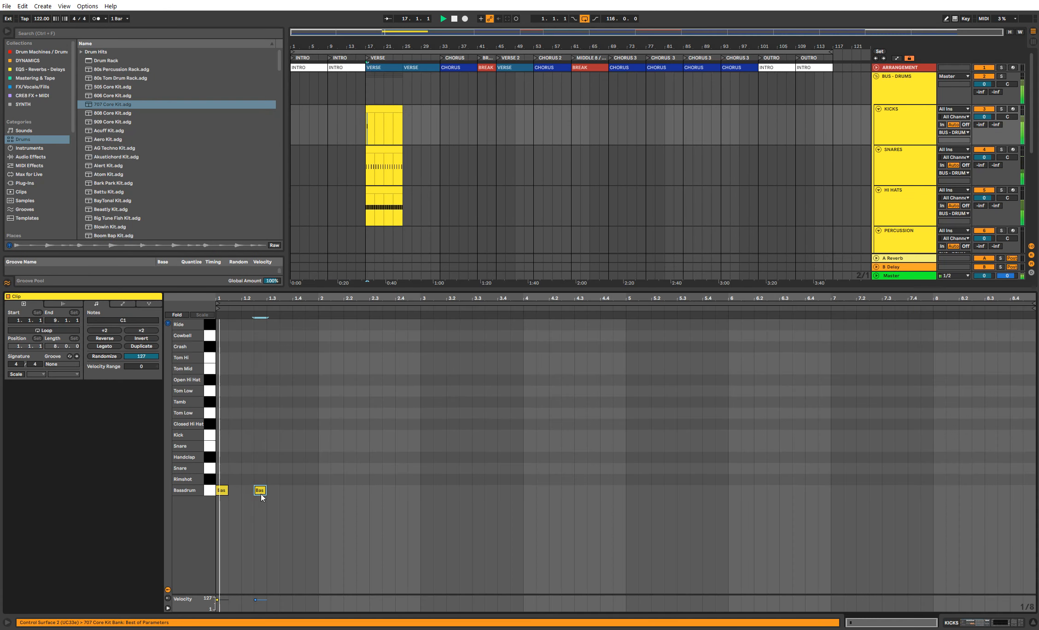
double_click(299, 490)
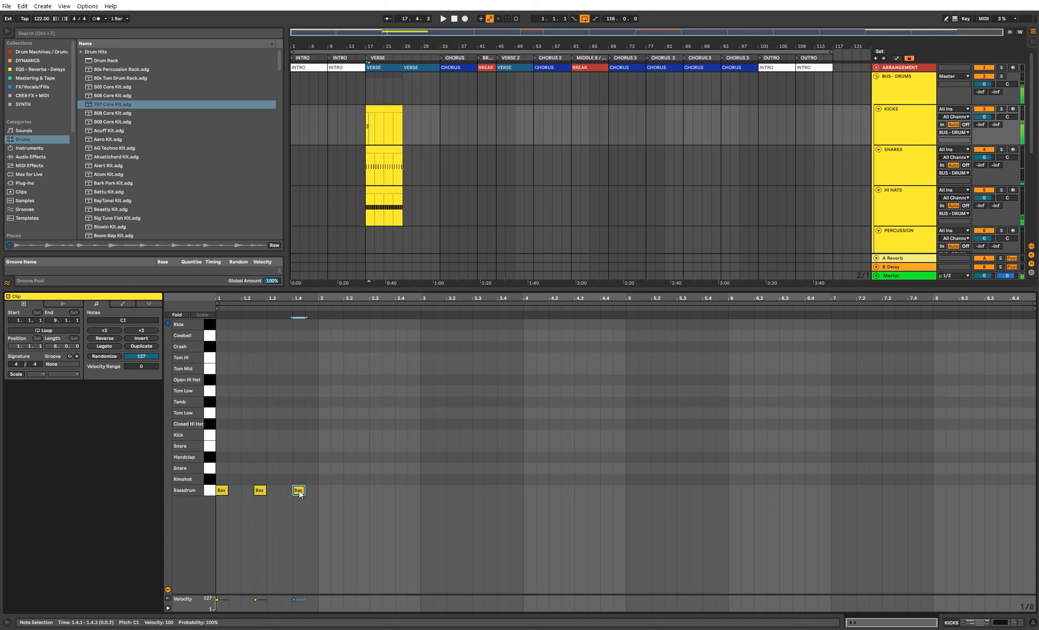
left_click_drag(300, 491, 286, 491)
Step: Duplicate the one-bar Bassdrum pattern across all eight bars of the KICKS clip
left_click(318, 489)
key("space")
key("ctrl+d")
key("ctrl+d")
key("ctrl+d")
key("ctrl+d")
key("ctrl+d")
key("ctrl+d")
key("ctrl+d")
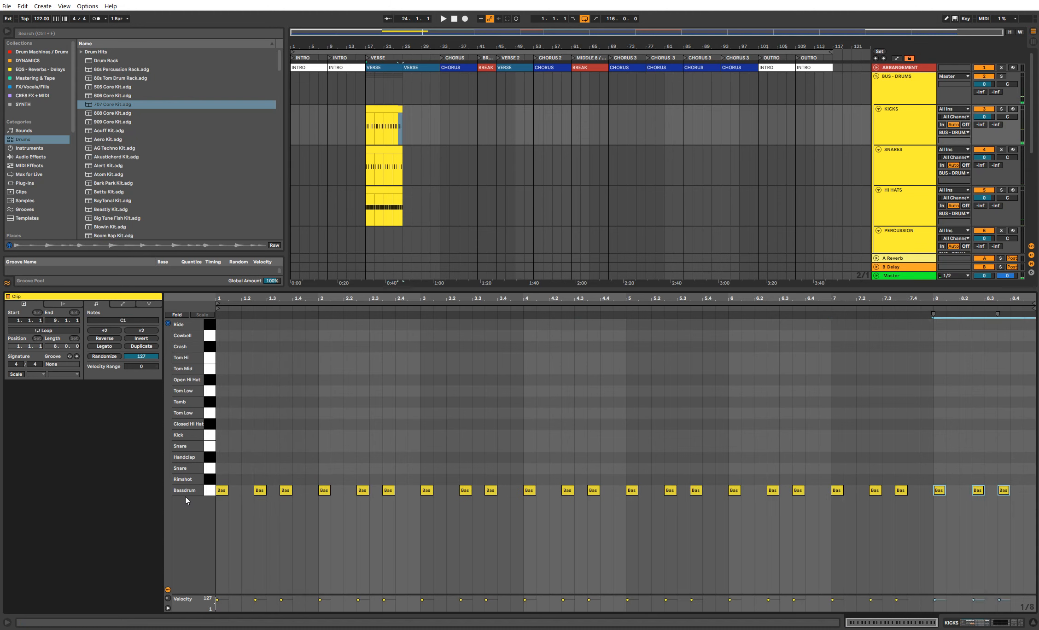
key("shift+Tab")
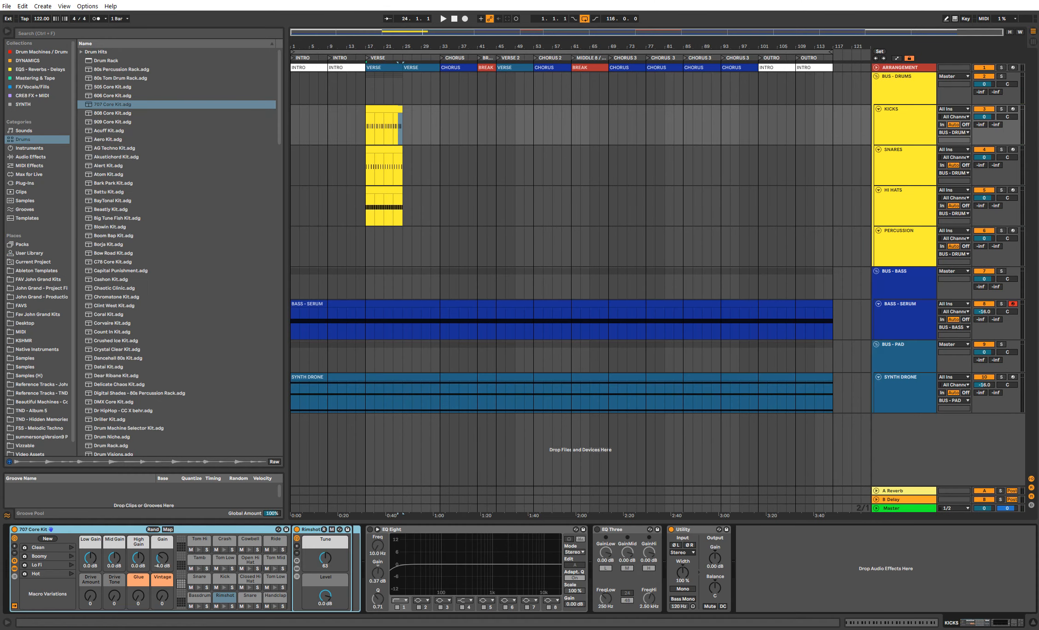
Step: Select the KICKS, SNARES and HI HATS clips in the first verse and set the loop to bars 17 to 25
left_click_drag(386, 46, 420, 56)
left_click(419, 108)
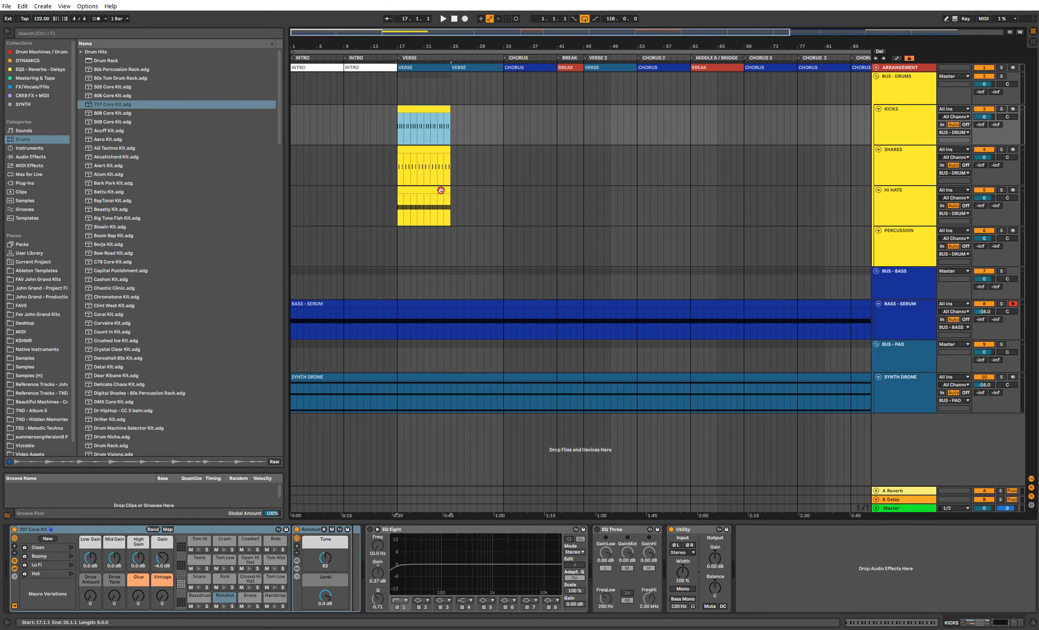
left_click(441, 190, "shift")
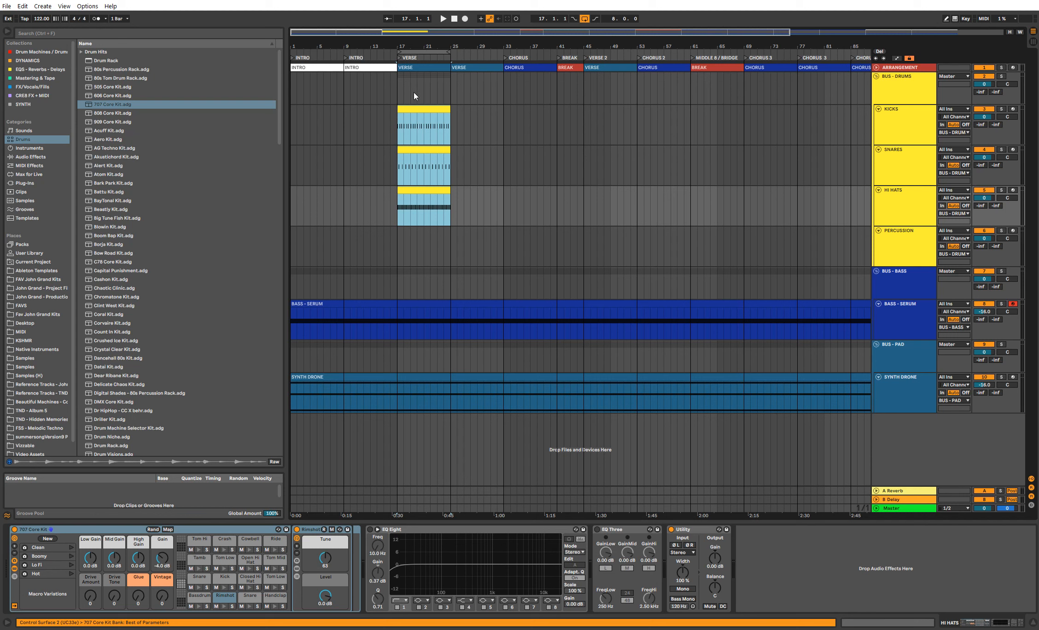
Step: Duplicate the three drum clips into the second VERSE section from bar 25 to bar 33
left_click_drag(345, 117, 296, 114)
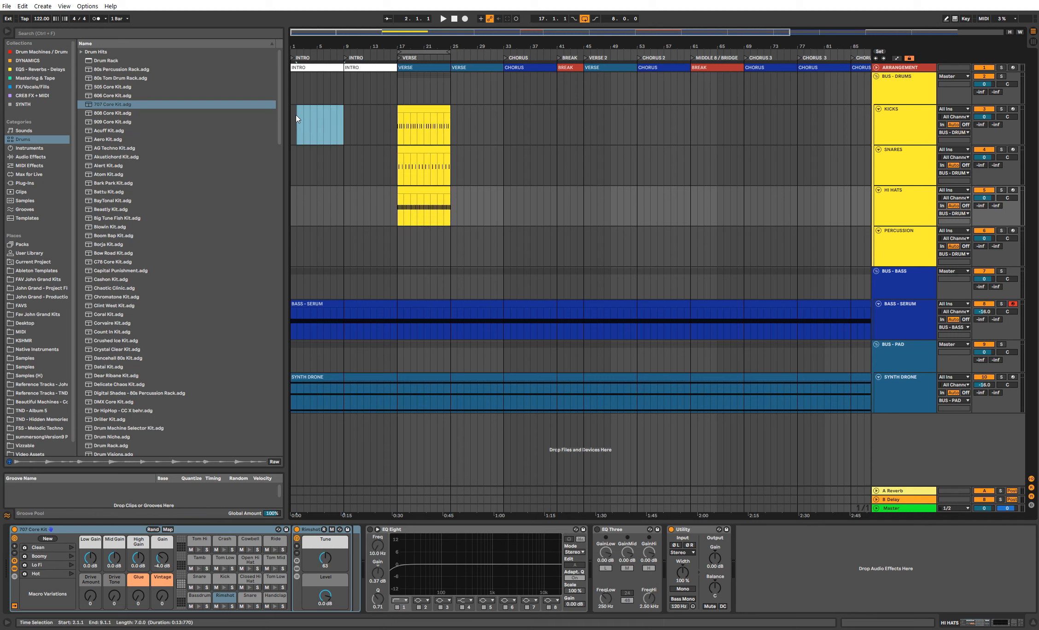
left_click(424, 107)
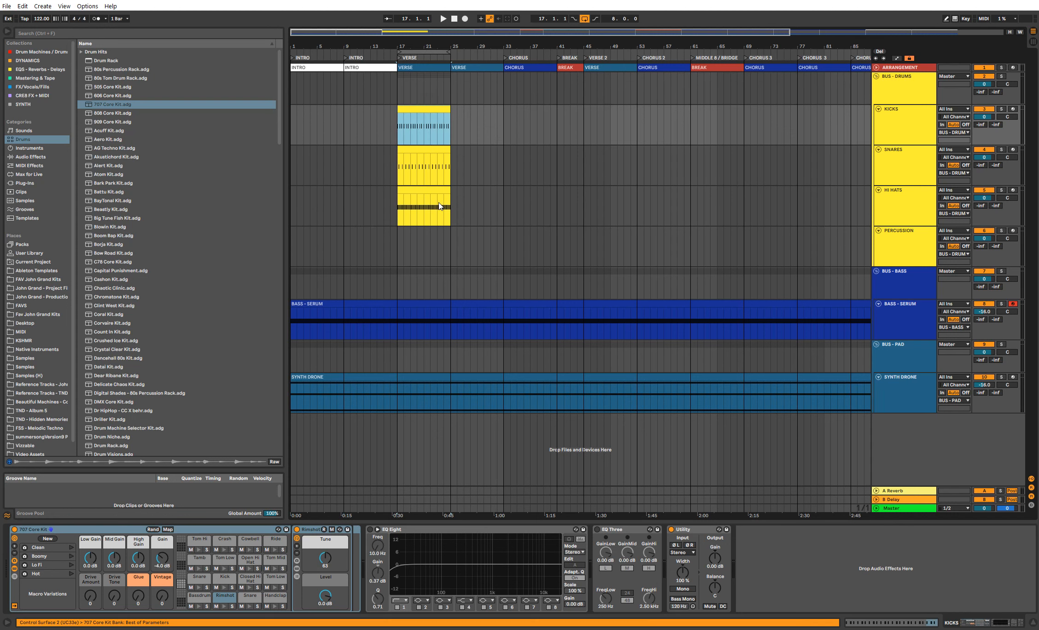
left_click(435, 189, "shift")
key("ctrl+d")
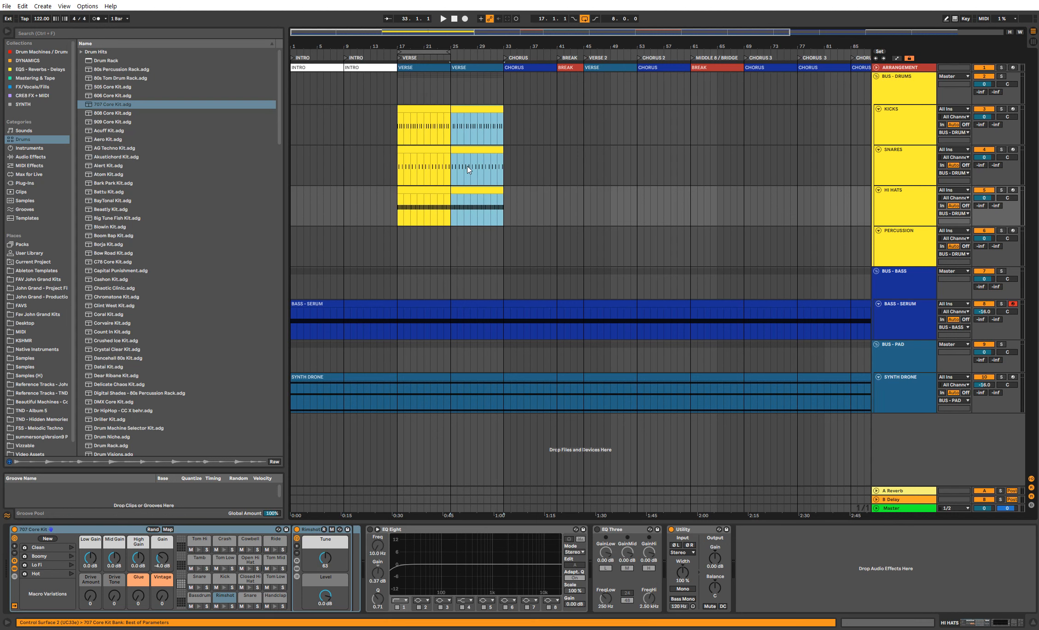
Step: Copy the drum clips into the first CHORUS, VERSE 2, CHORUS 2 and first CHORUS 3 sections, leaving both breaks empty
left_click_drag(486, 44, 428, 42)
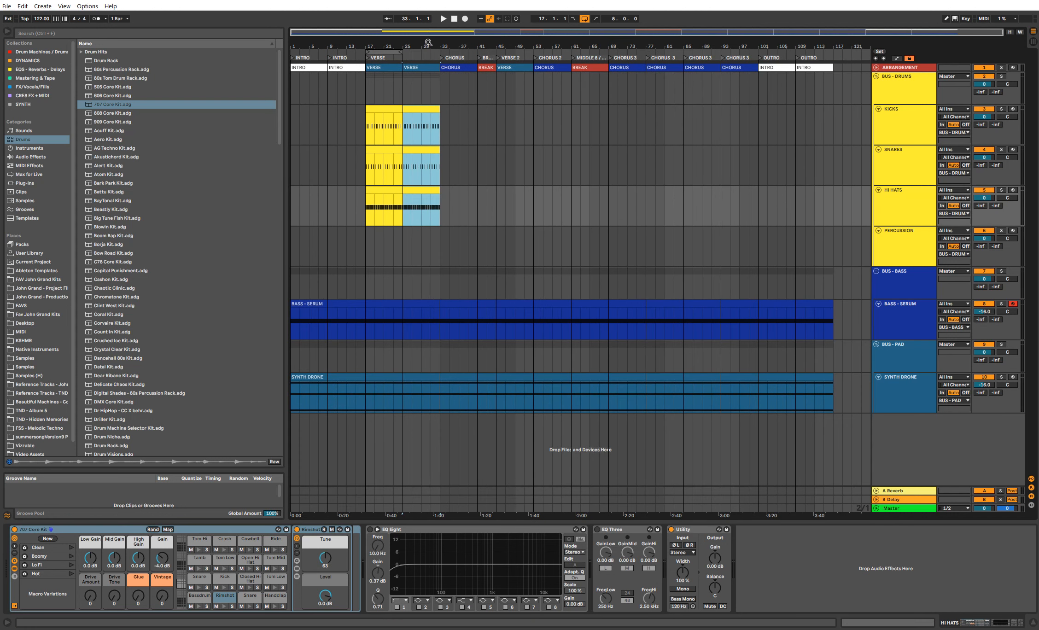
left_click(392, 110)
left_click(410, 187, "shift")
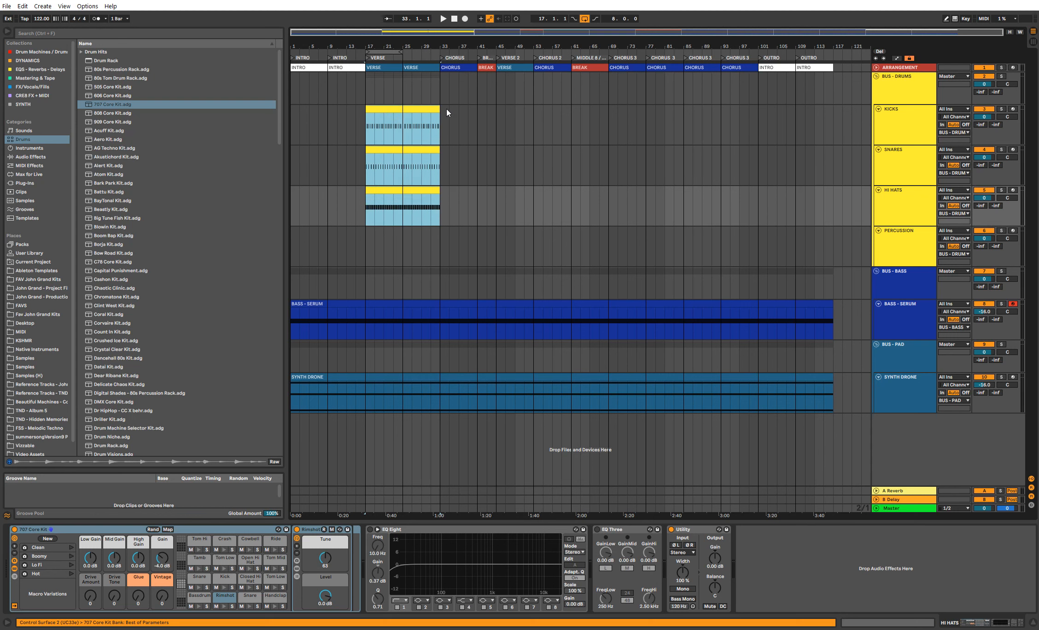
left_click(422, 109)
left_click(426, 191, "shift")
left_click(423, 110)
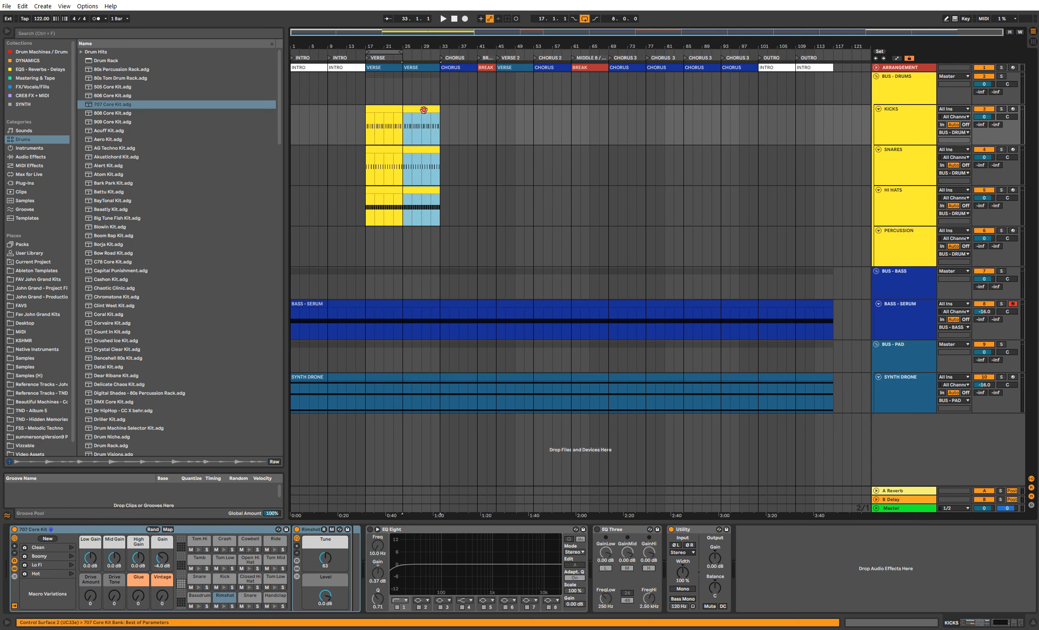
left_click_drag(424, 110, 628, 107)
key("ctrl+d")
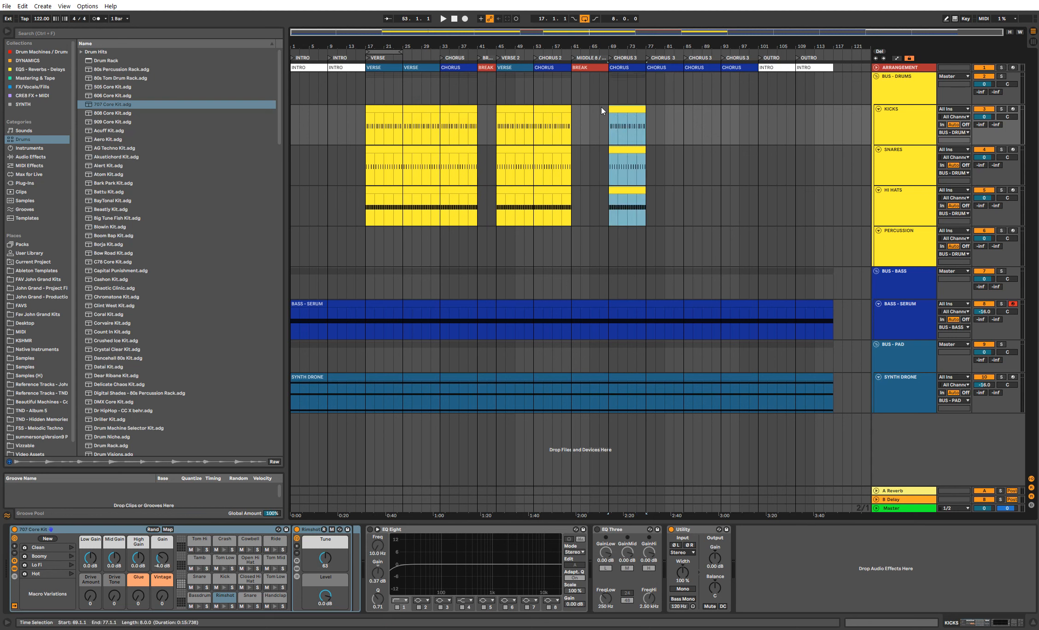
Step: Duplicate the drum clips across the remaining three CHORUS 3 sections up to bar 101
key("ctrl+d")
key("ctrl+d")
key("ctrl+d")
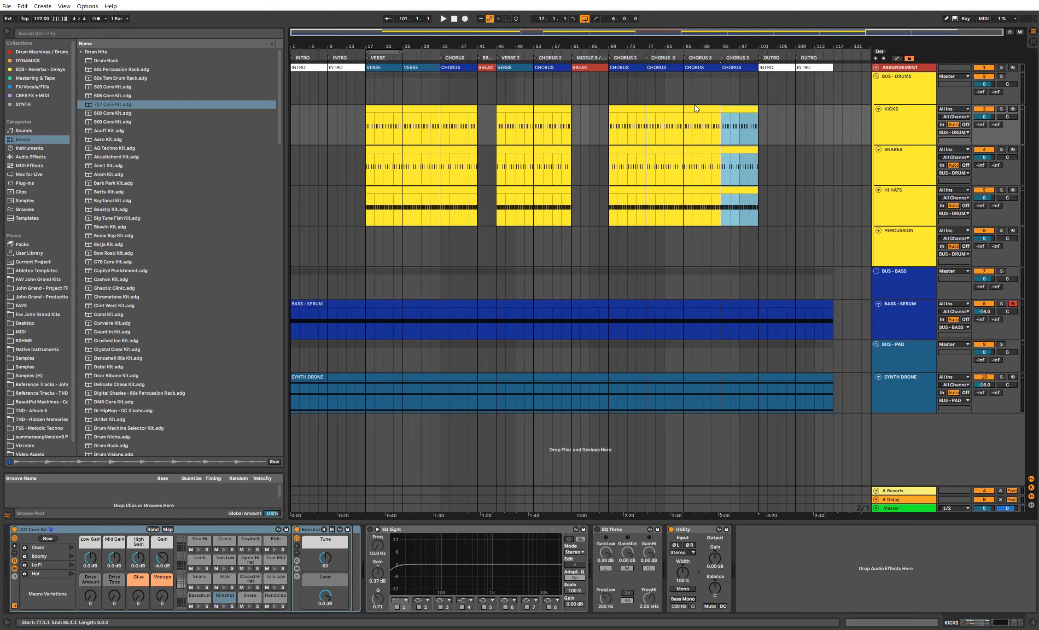
Step: Collapse the four drum tracks and copy the last chorus's drum clips into the first OUTRO section
left_click(882, 119)
left_click(884, 237, "shift")
left_click(878, 109)
left_click_drag(746, 109, 782, 110)
Step: Rename all clips on the KICKS track as KICK
left_click(379, 108)
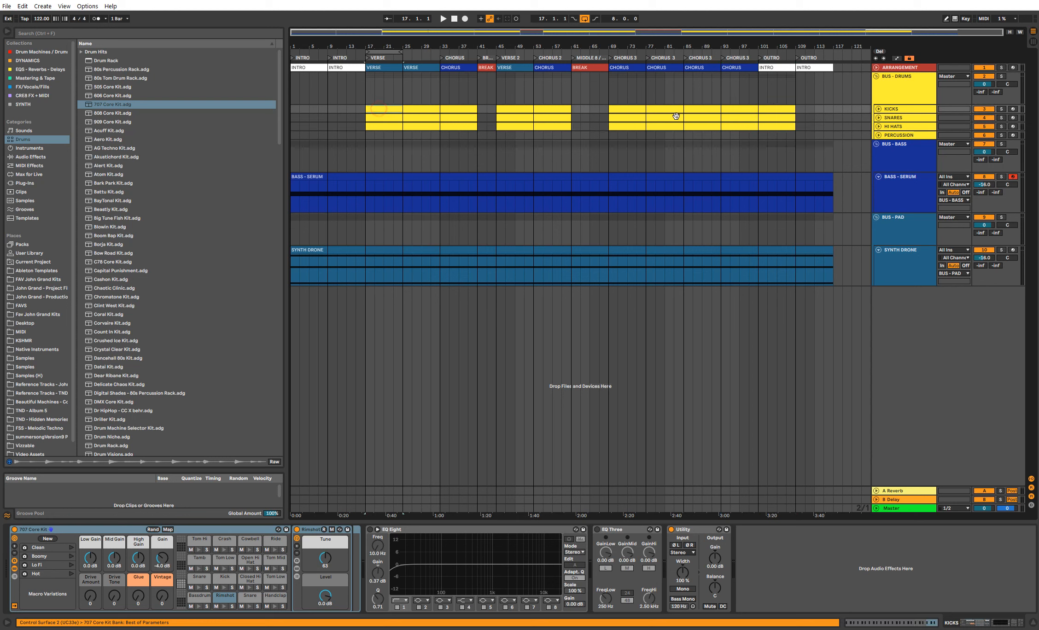
left_click(788, 108, "shift")
key("ctrl+r")
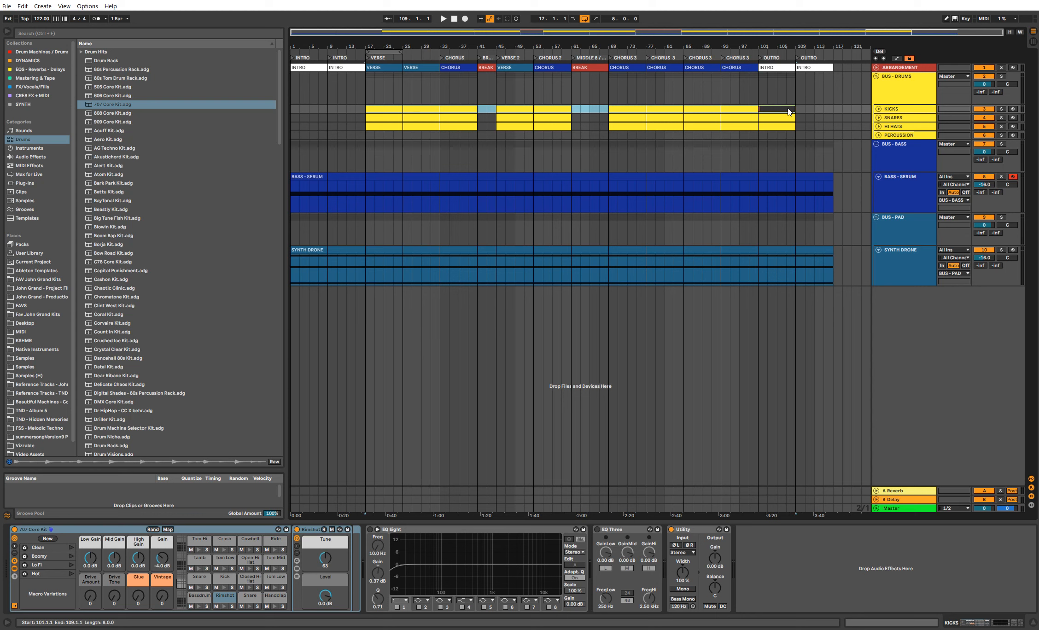
type("KICK")
key("Return")
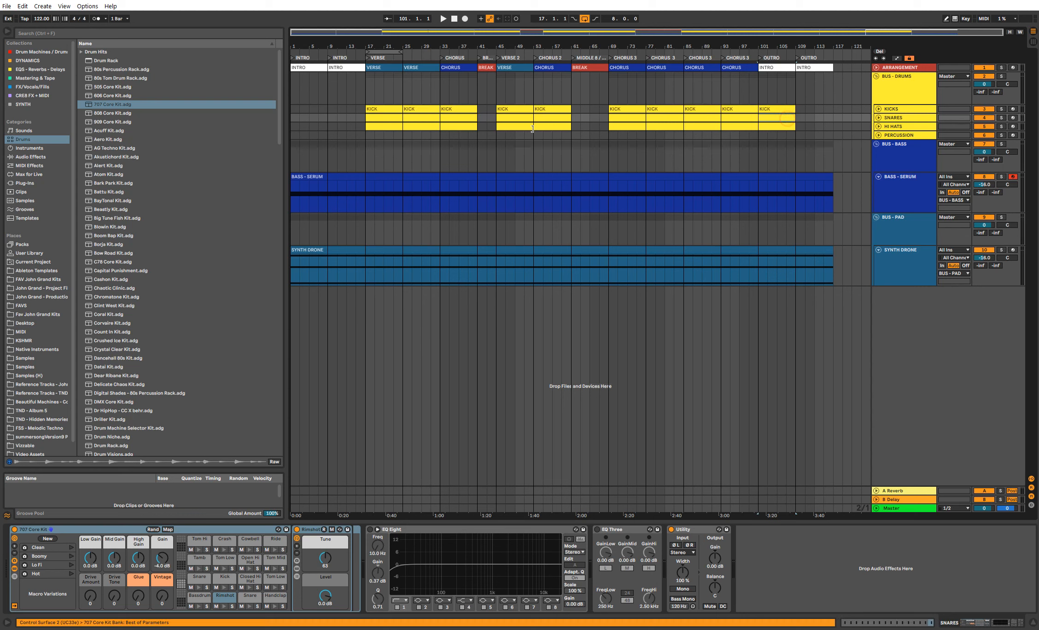
Step: Rename all clips on the SNARES track as SNARE
left_click(382, 117, "shift")
key("ctrl+r")
type("SNARE")
key("Return")
Step: Rename all clips on the HI HATS track as HATS
left_click(386, 127)
left_click(784, 129, "shift")
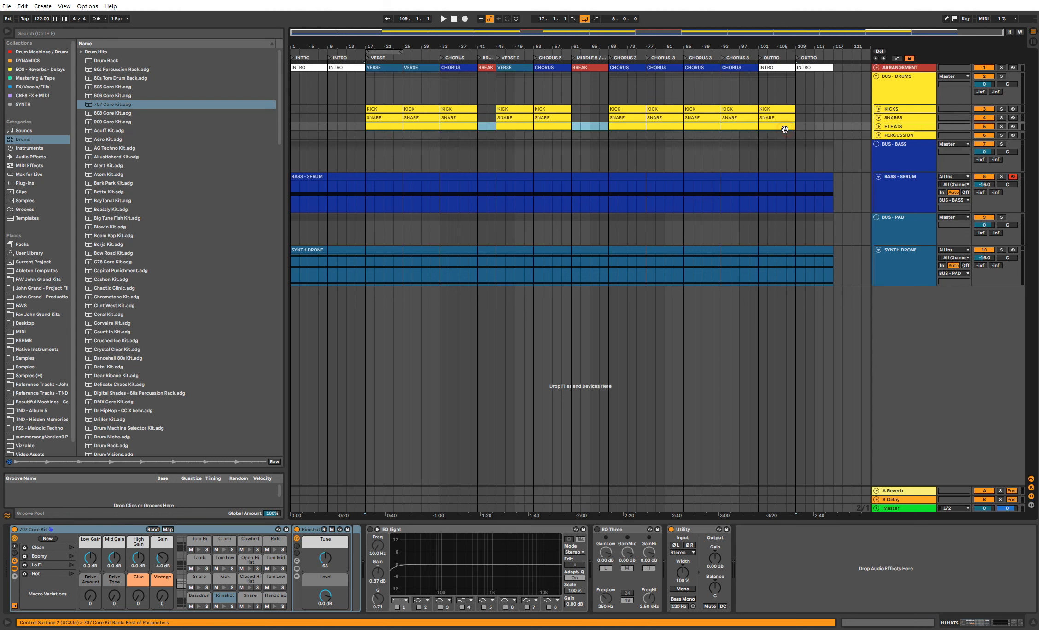
key("ctrl+r")
type("HATS")
key("Return")
left_click(887, 188)
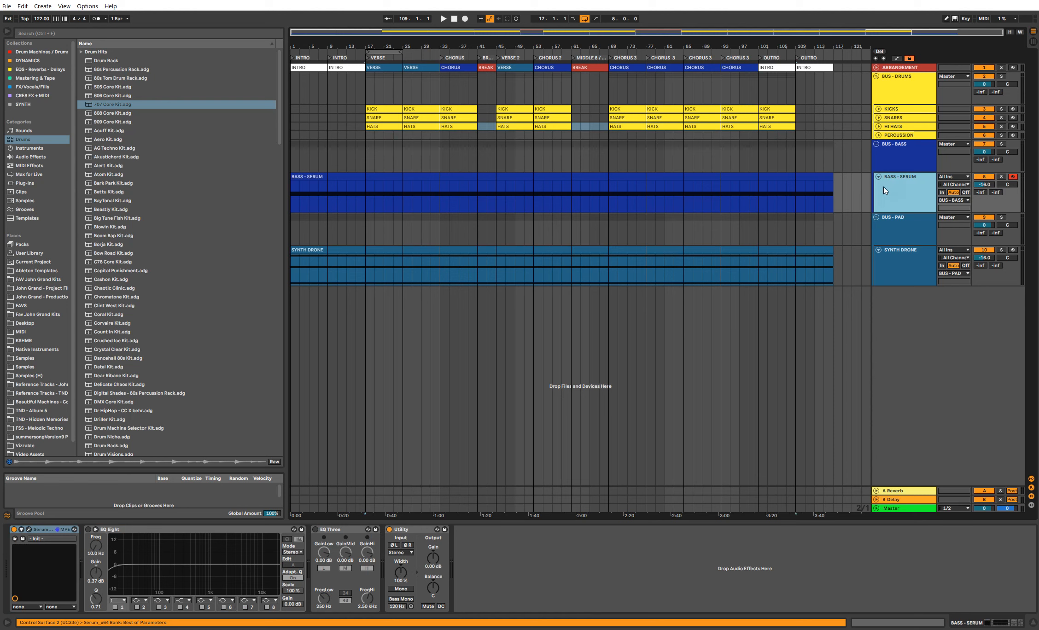
left_click(904, 86)
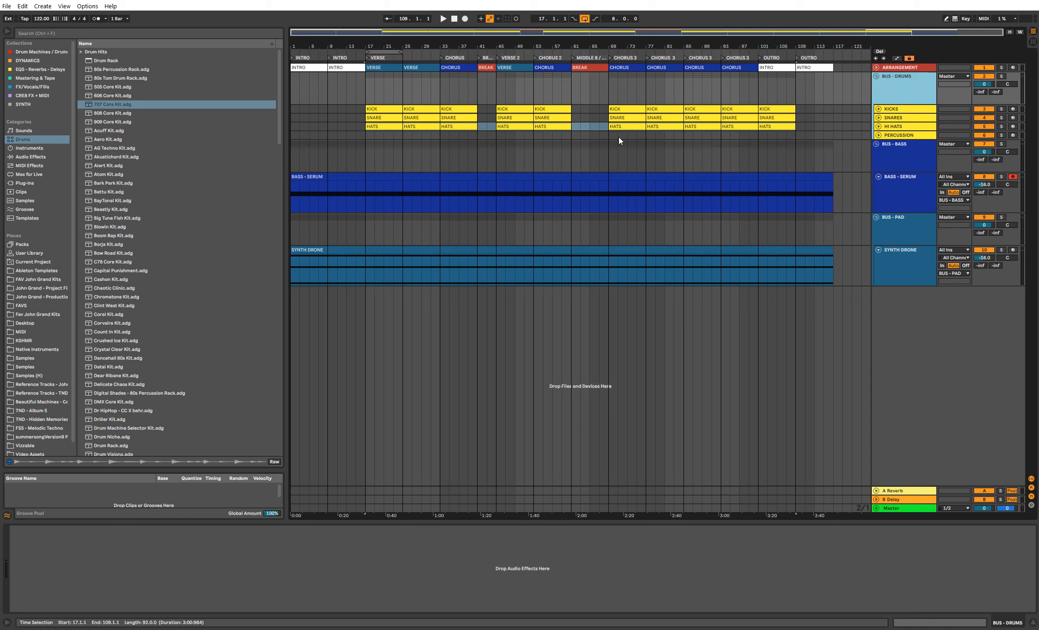
Step: Play the arrangement from the first verse at bar 17 and turn off the loop
left_click(385, 108)
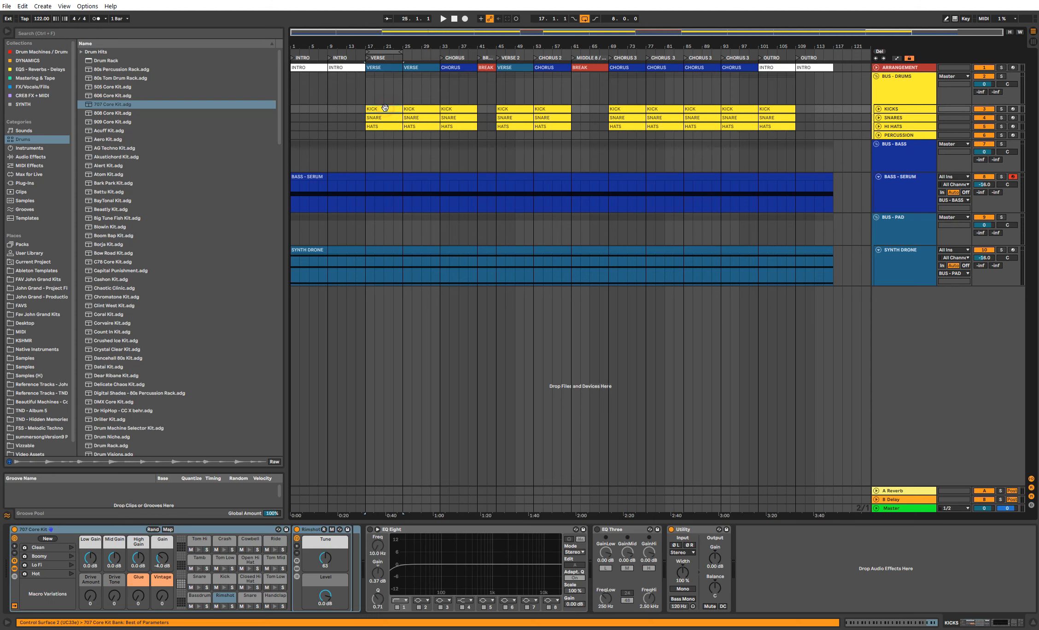
key("space")
left_click(586, 20)
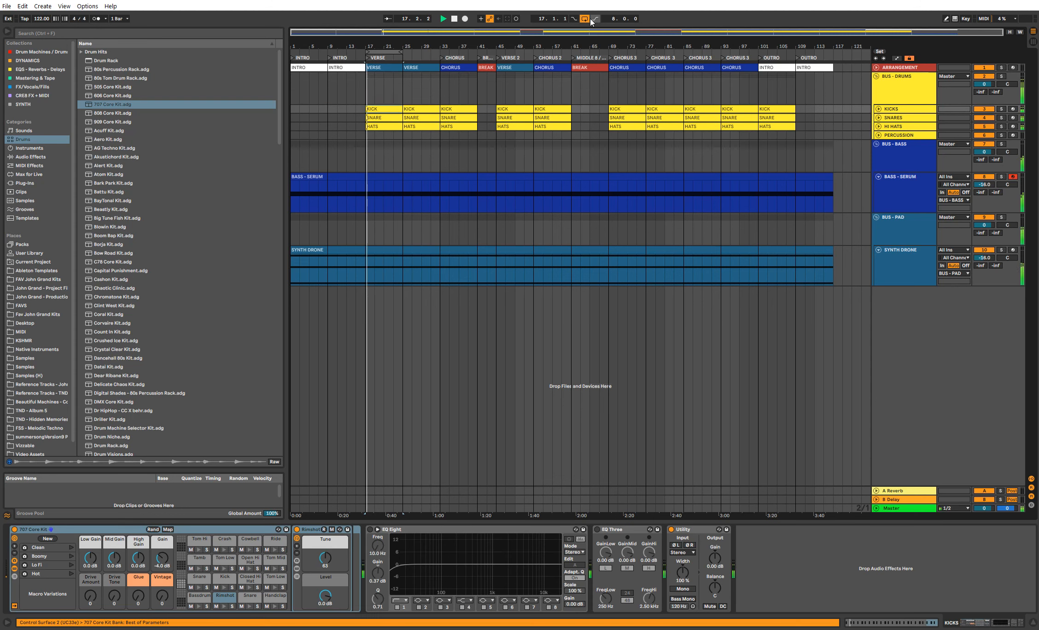
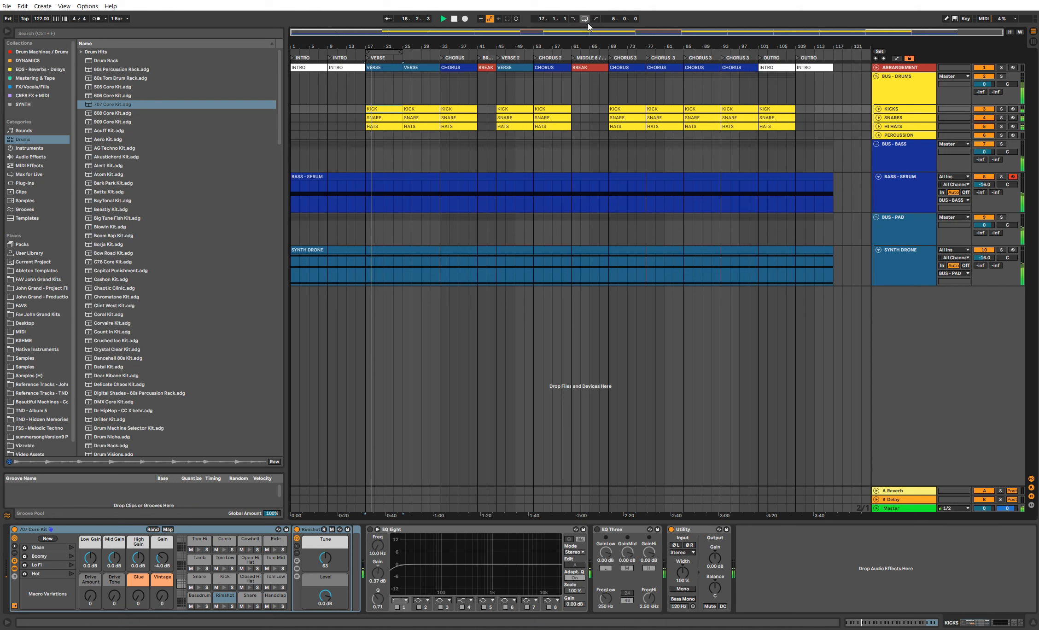
Step: Stop playback and fold the bass, pad and drum bus groups
left_click(455, 19)
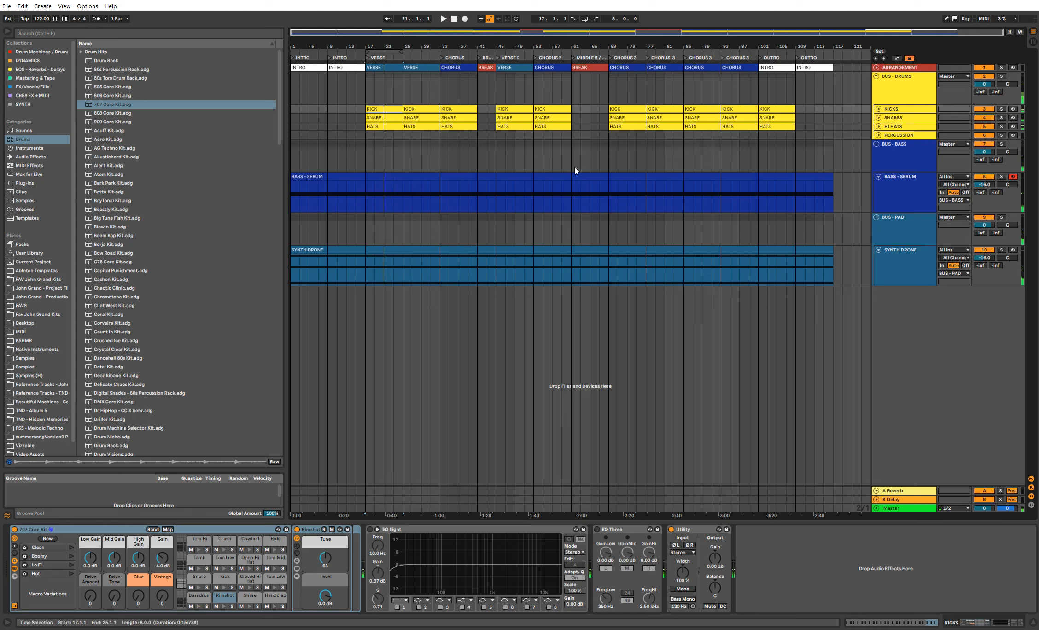
left_click(887, 167)
left_click(879, 178)
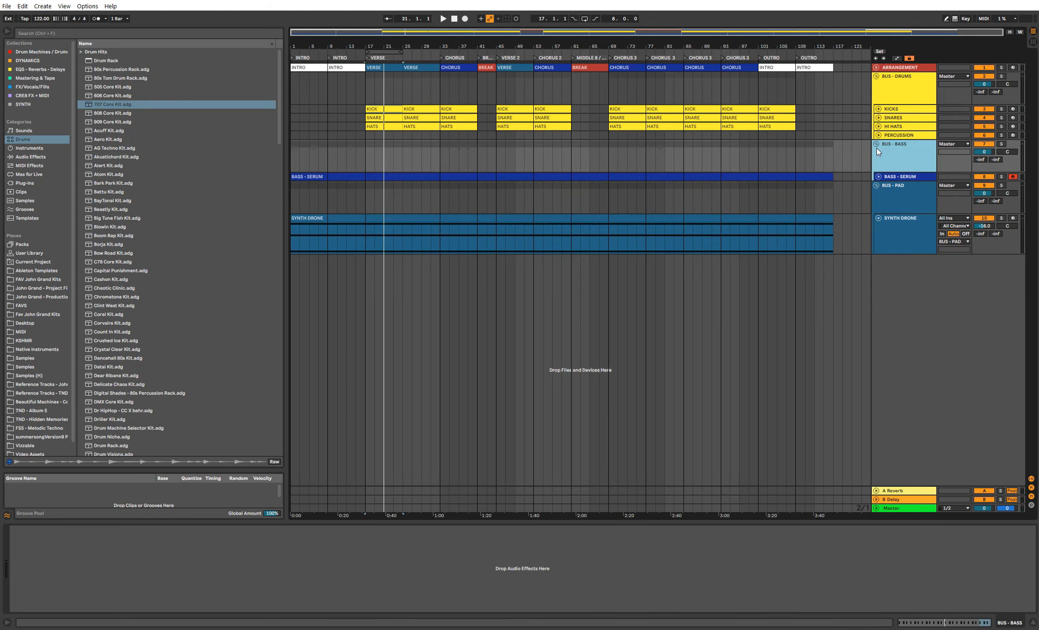
left_click(878, 187)
left_click(877, 146)
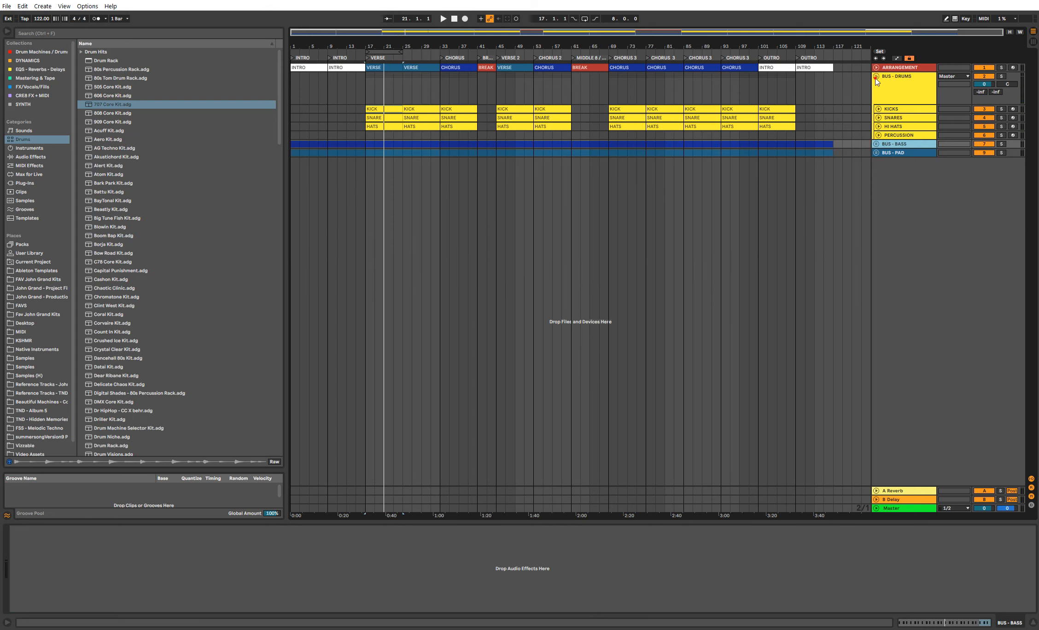
left_click(876, 76)
Step: Insert a MIDI track below BUS - BASS and group it under the name BUS - SYNTHS
left_click(906, 95)
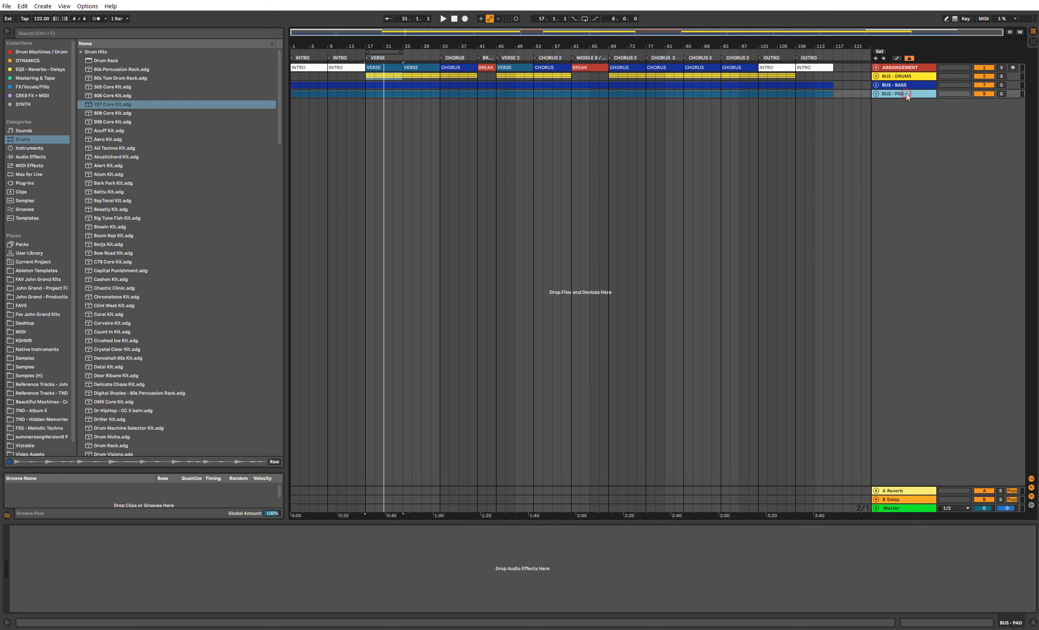
left_click(907, 76)
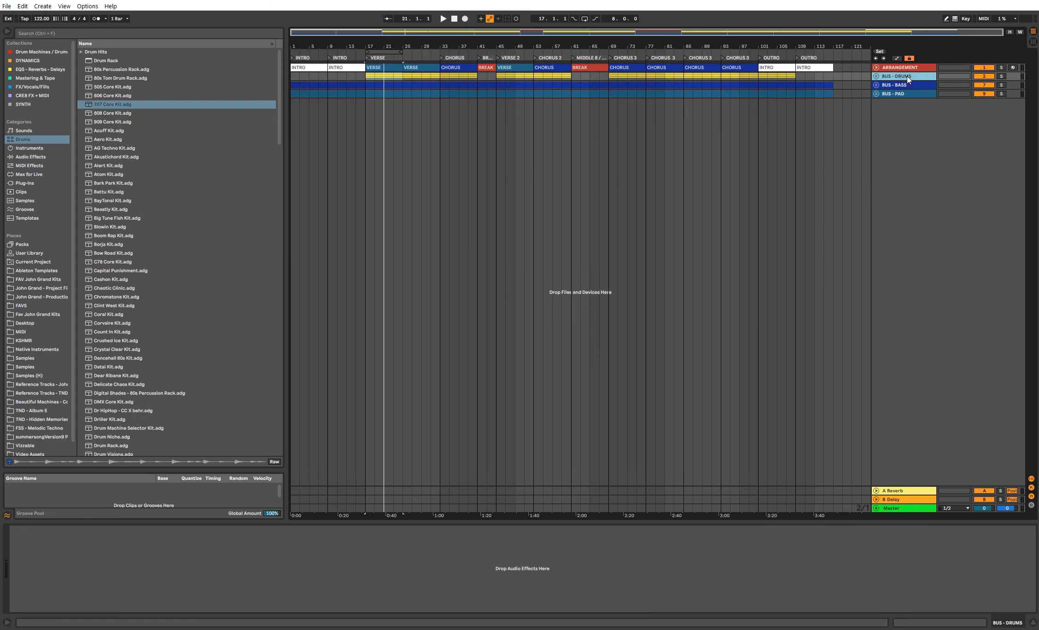
left_click(910, 68)
left_click(905, 75)
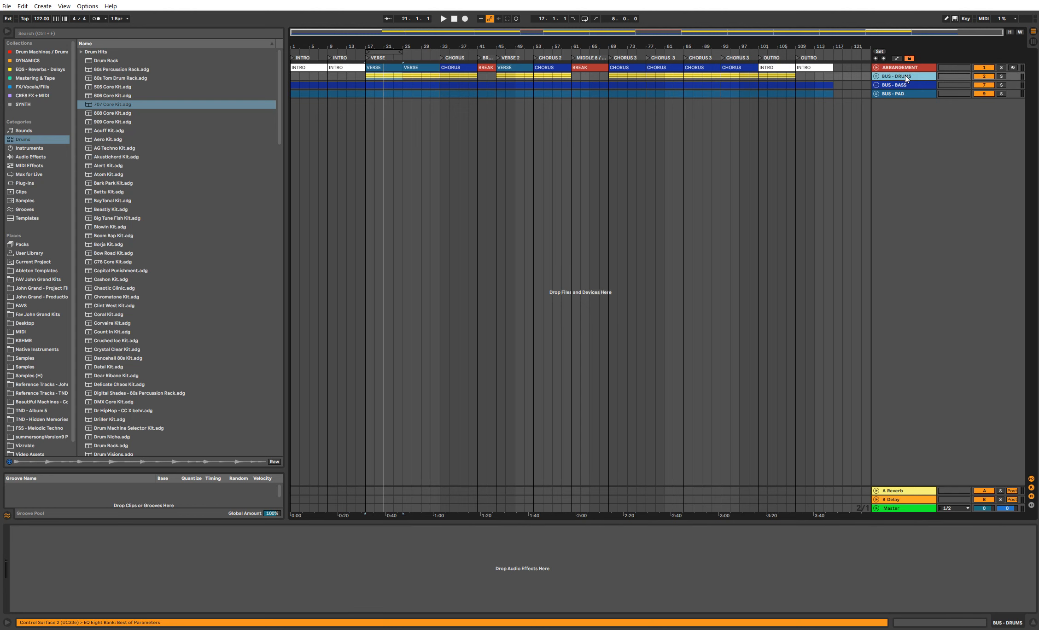
left_click(895, 86)
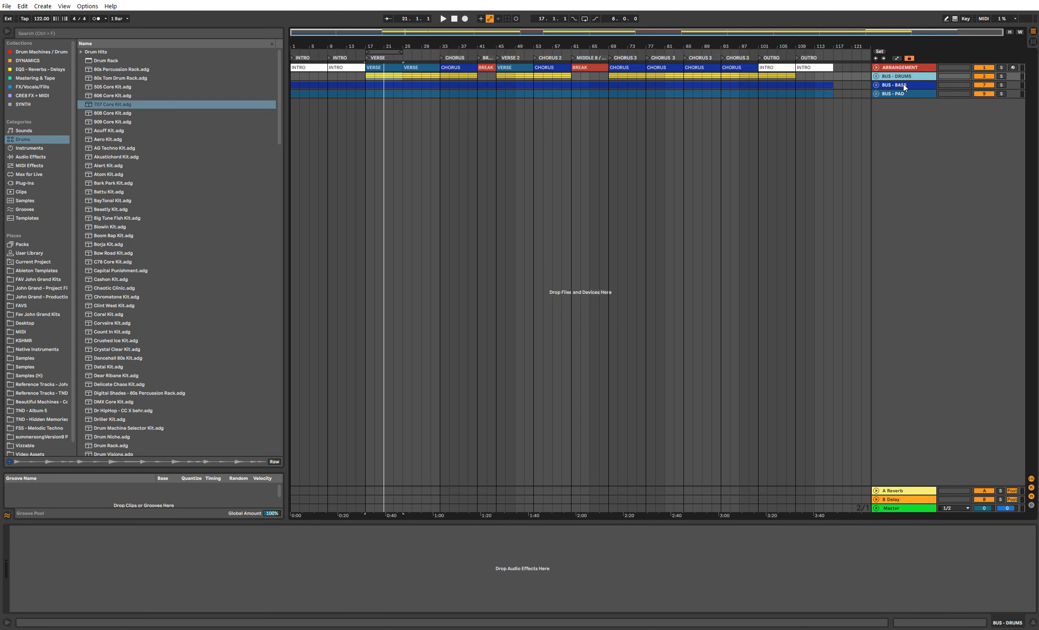
right_click(904, 84)
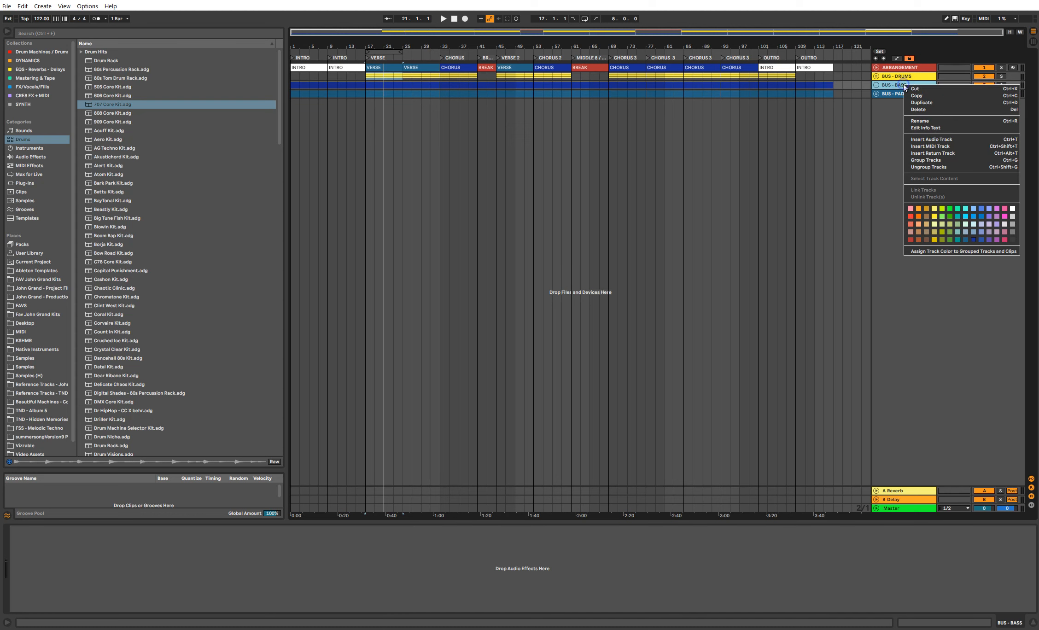
left_click(941, 146)
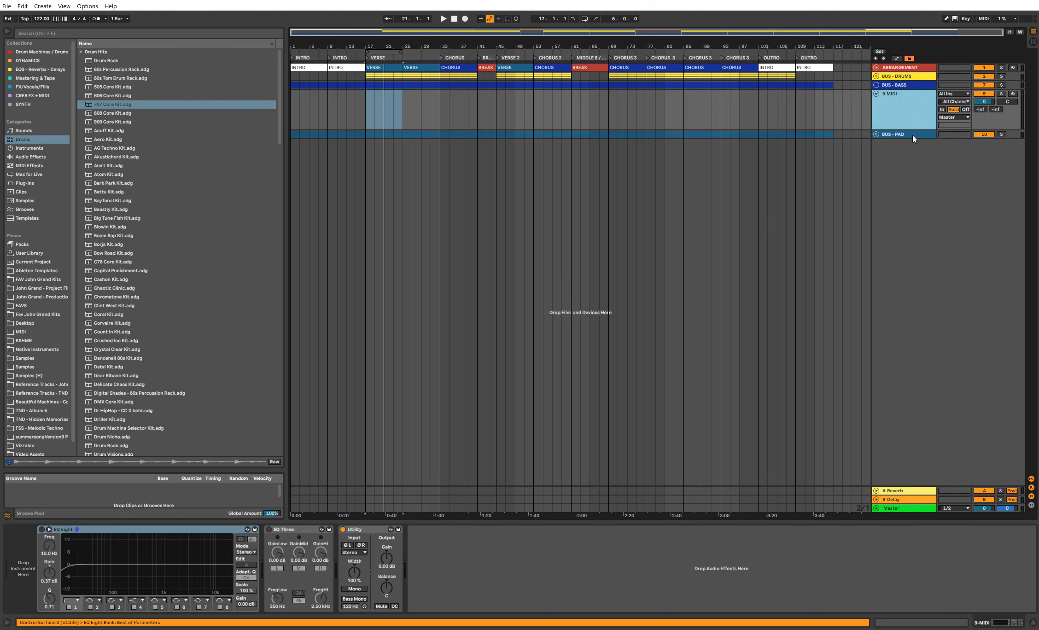
key("ctrl+g")
type("BUS - SYNTHS")
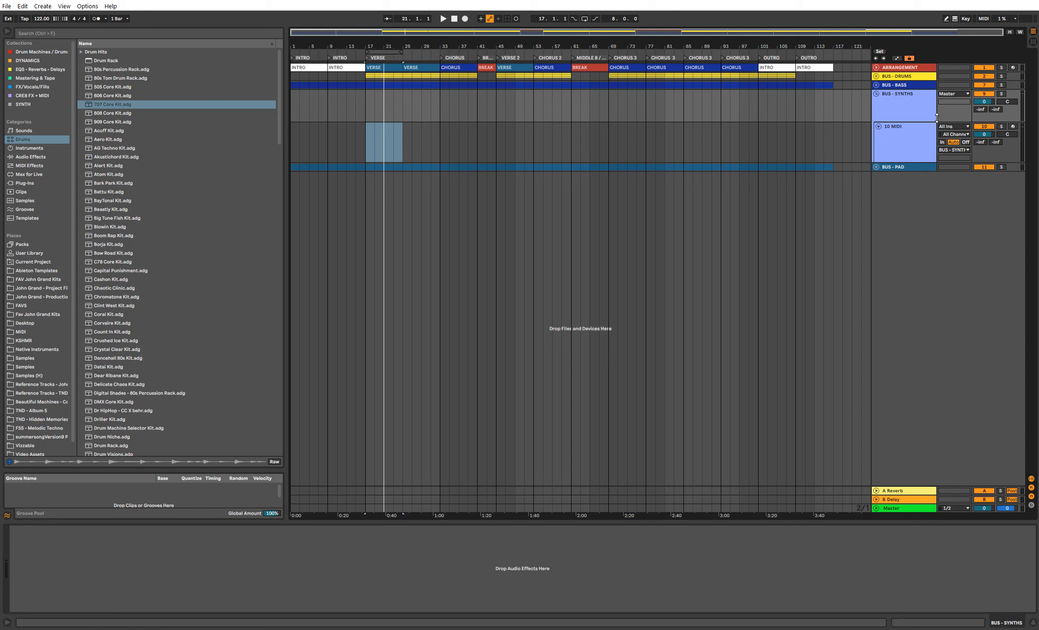
Step: Load the Serum_x64 plug-in onto the MIDI track in BUS - SYNTHS, keeping the Init preset, and close its window
left_click(902, 137)
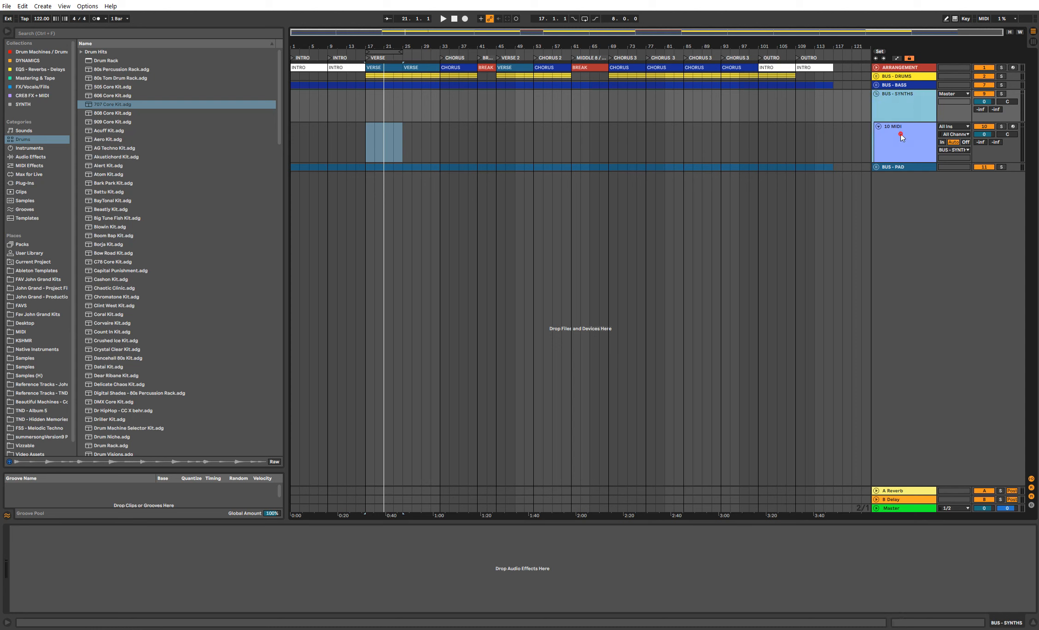
left_click(50, 183)
left_click(178, 34)
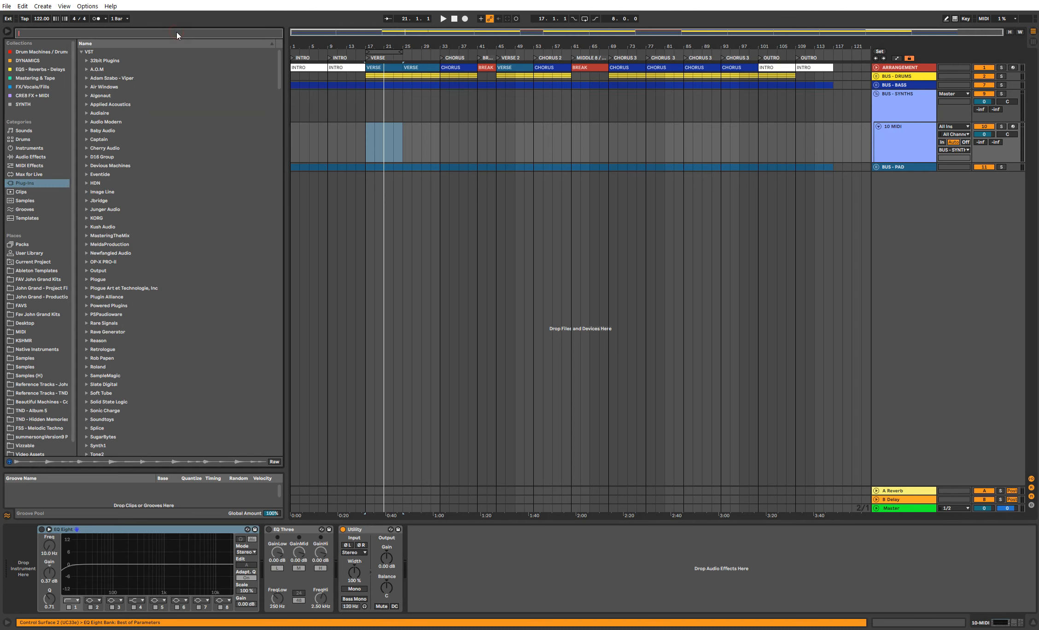
type("SERUM")
key("Down")
key("Return")
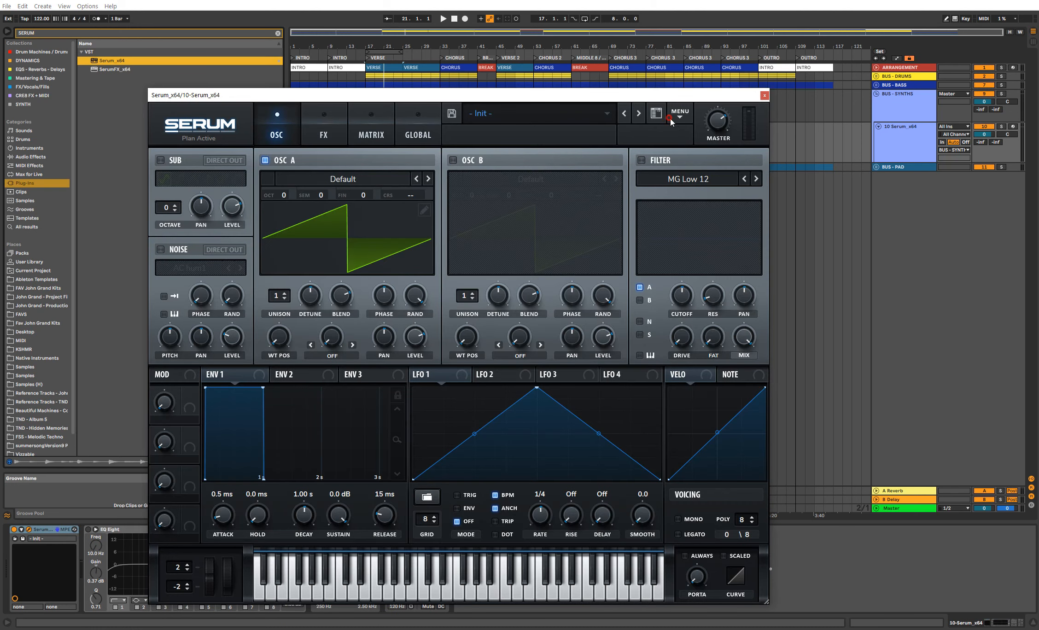
left_click(671, 122)
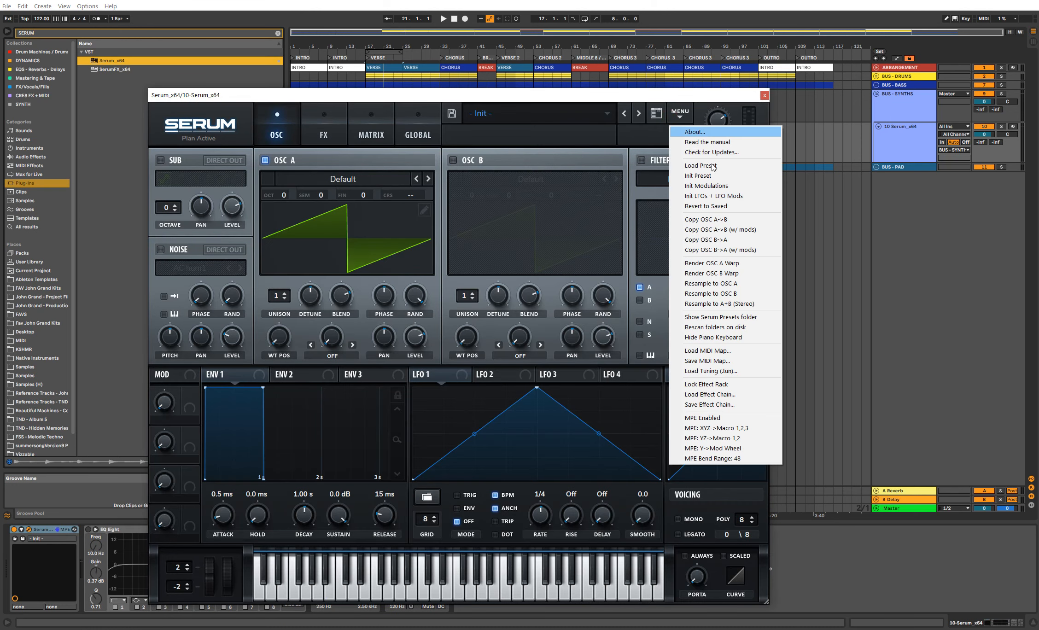
left_click(985, 125)
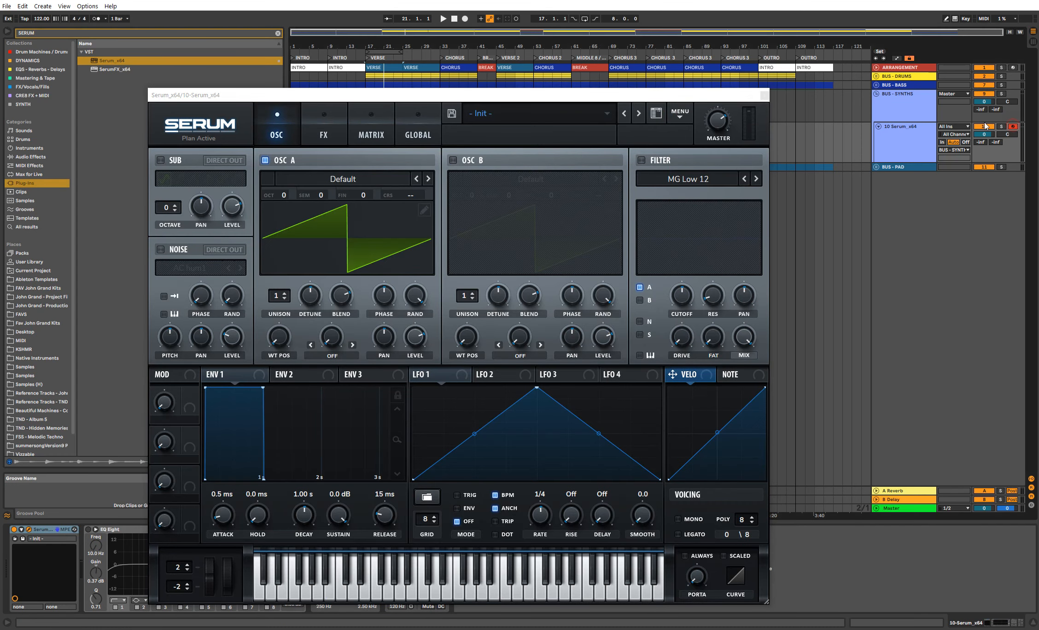
left_click(765, 95)
Step: Copy the SYNTH DRONE clip onto the new Serum track, audition it solo from bar 17 and set the track volume to -16 dB
left_click(877, 167)
left_click_drag(757, 207, 727, 145)
left_click(366, 144)
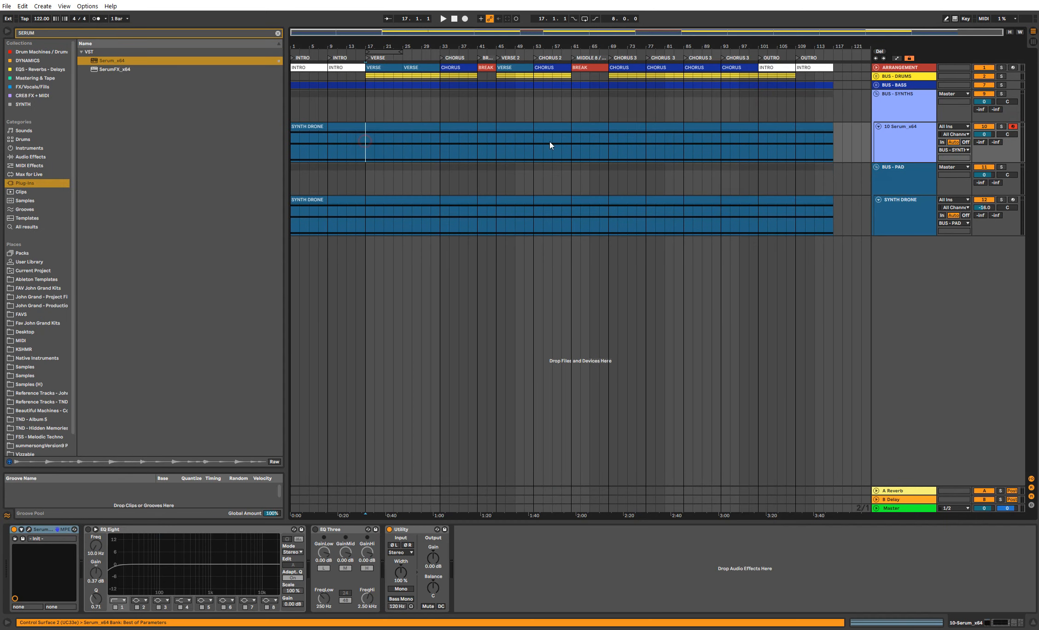
key("space")
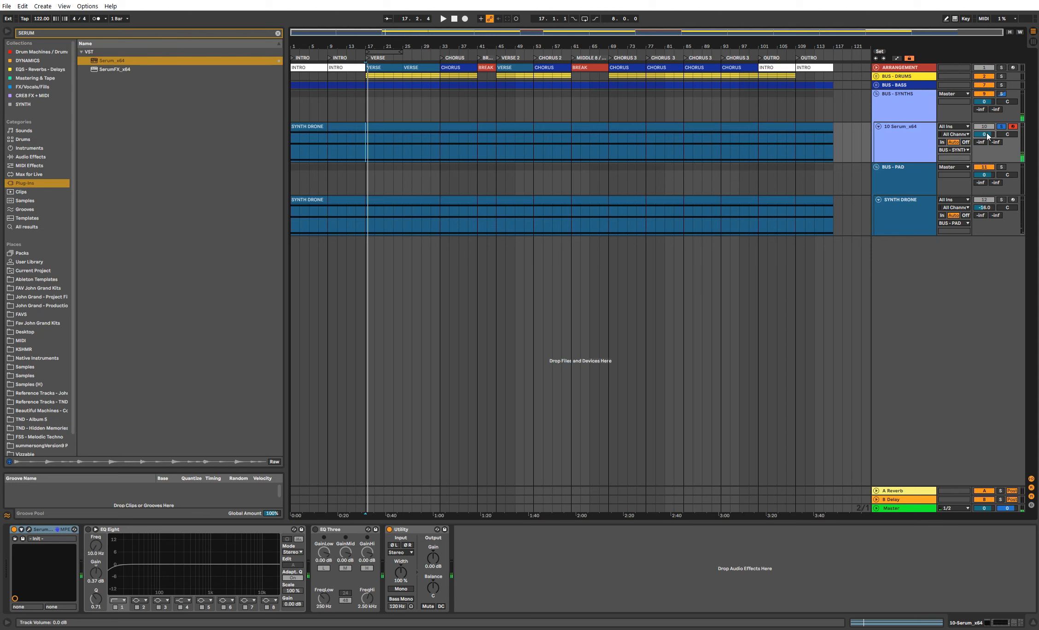
type("-16")
key("Return")
Step: Unfold the drum bus and set the KICKS, SNARES, HI HATS and PERCUSSION track volumes to -16 dB
left_click(876, 77)
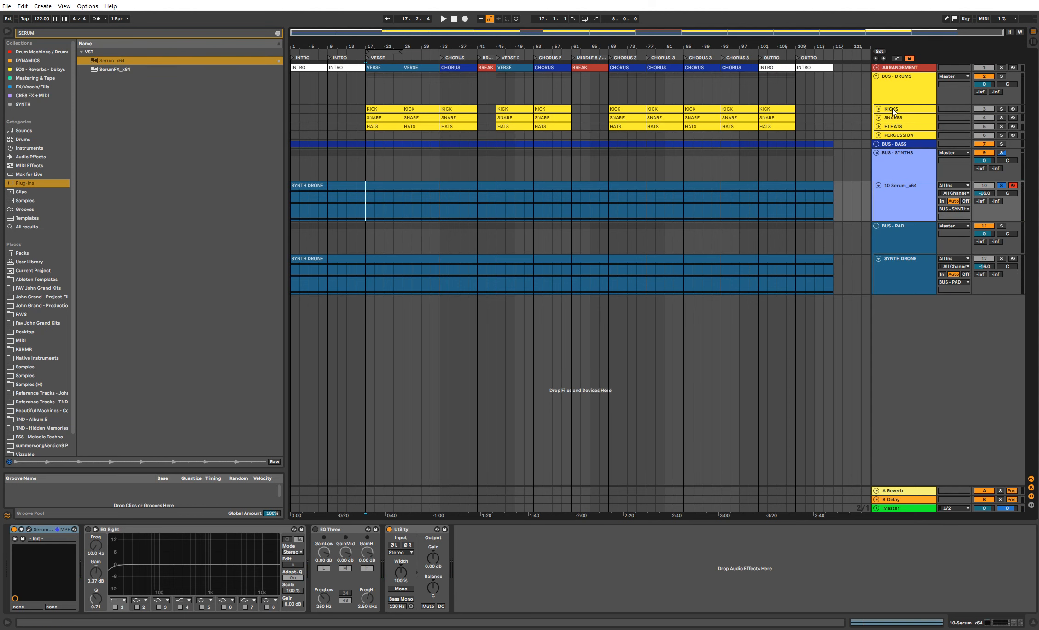
left_click(893, 111)
left_click(991, 117)
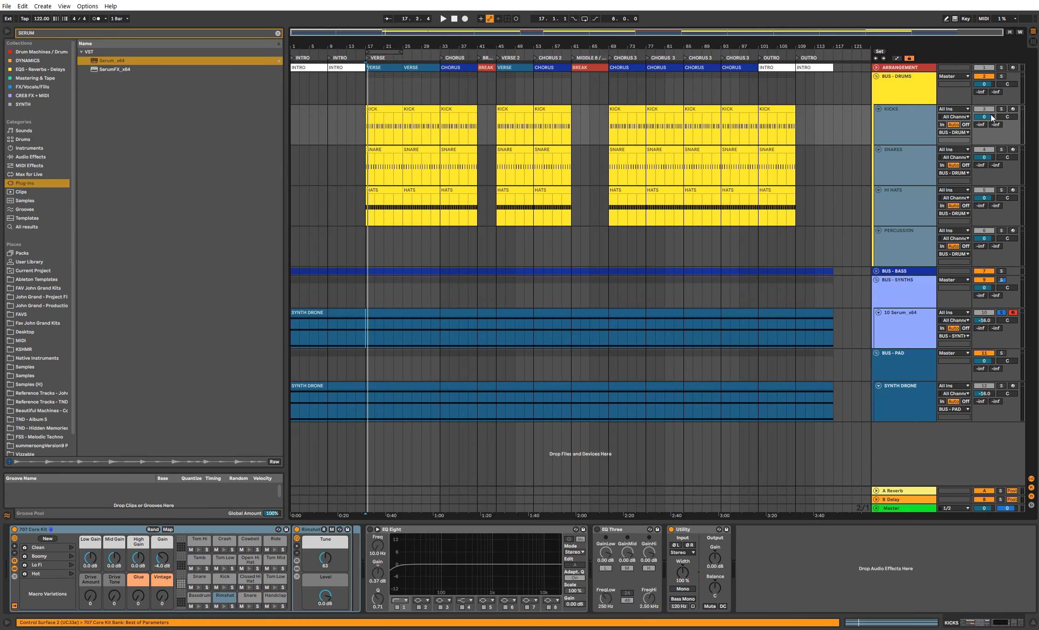
type("-16")
key("Return")
Step: Play the arrangement with all tracks unsoloed and unfold the bass bus and its BASS - SERUM track
key("space")
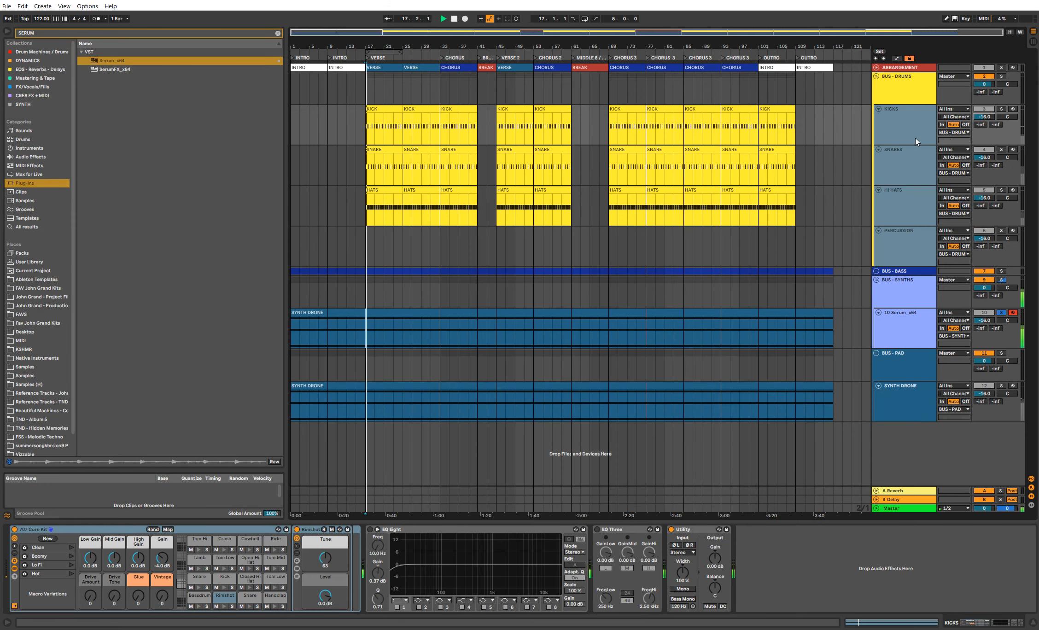
key("s")
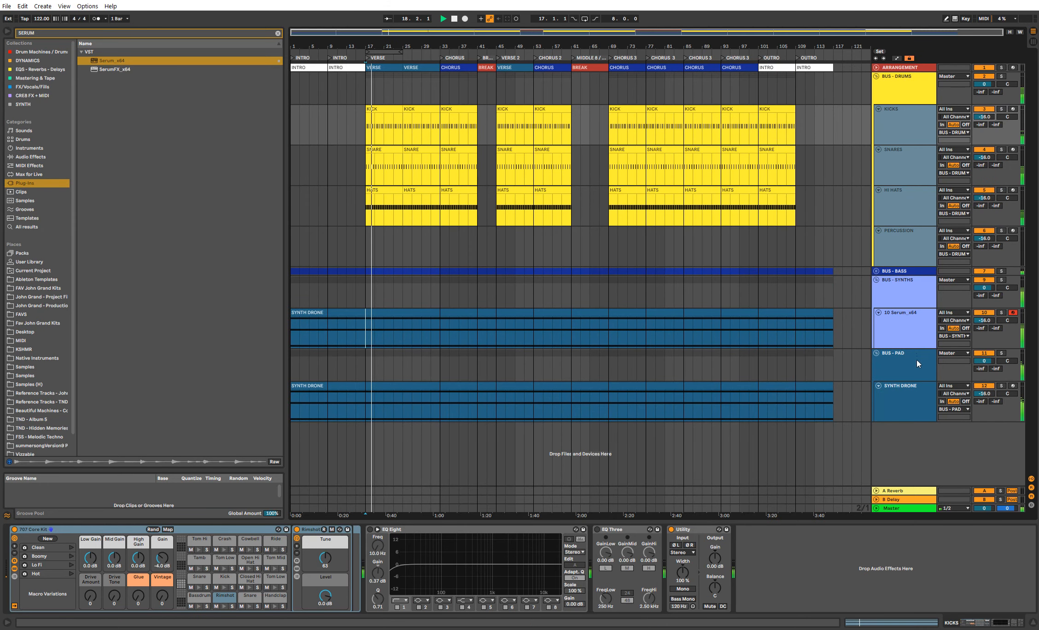
left_click(876, 271)
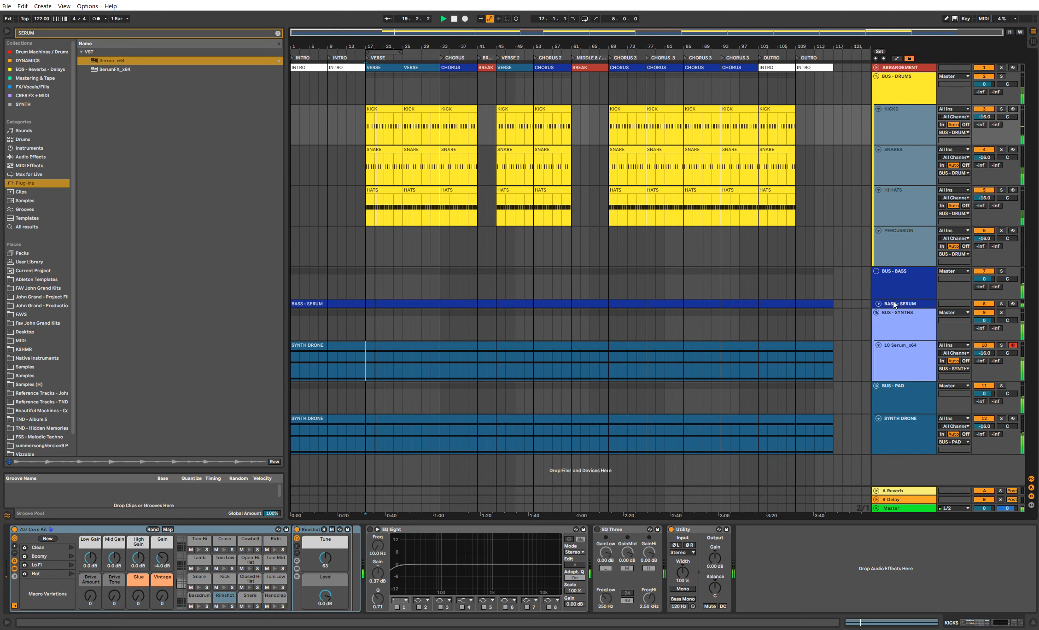
left_click(878, 304)
Step: Add an Arpeggiator MIDI effect before Serum on the synth bus track and set its style to Chord Trigger
left_click(903, 395)
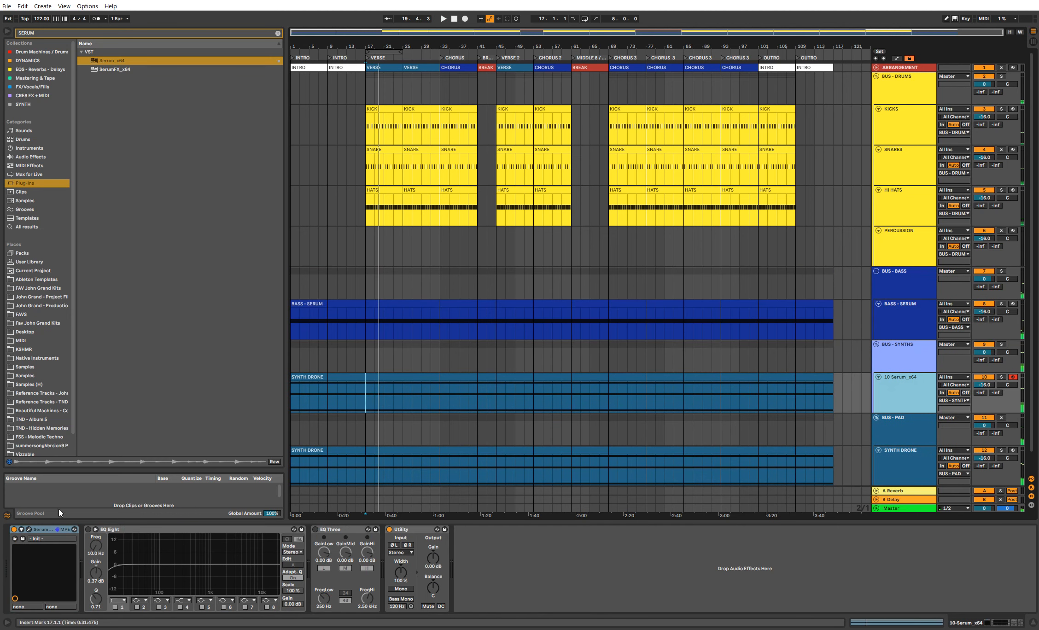
left_click(278, 34)
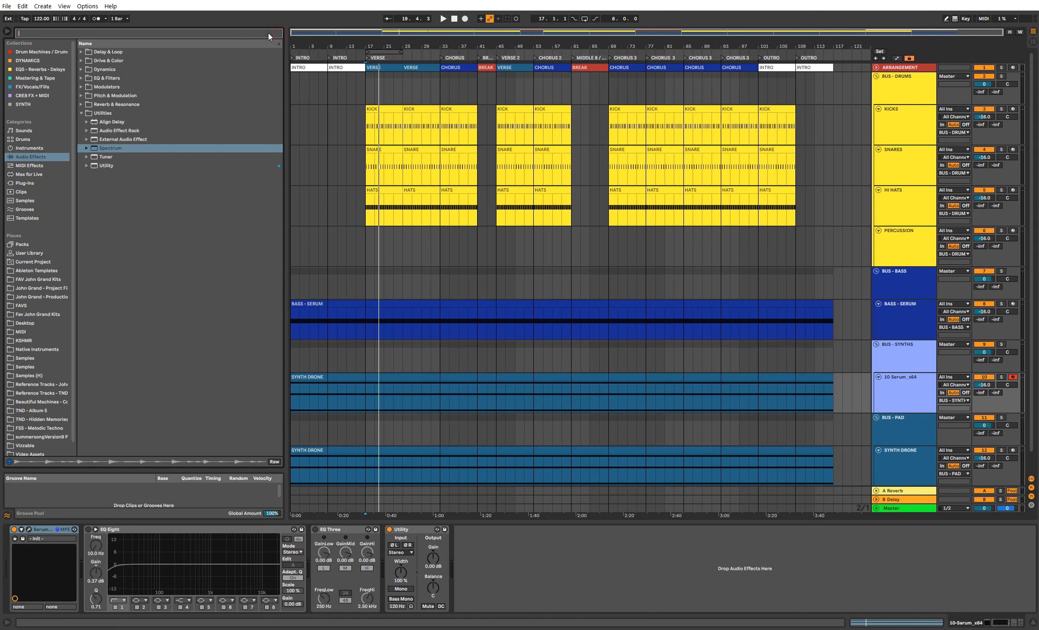
left_click(48, 166)
double_click(96, 53)
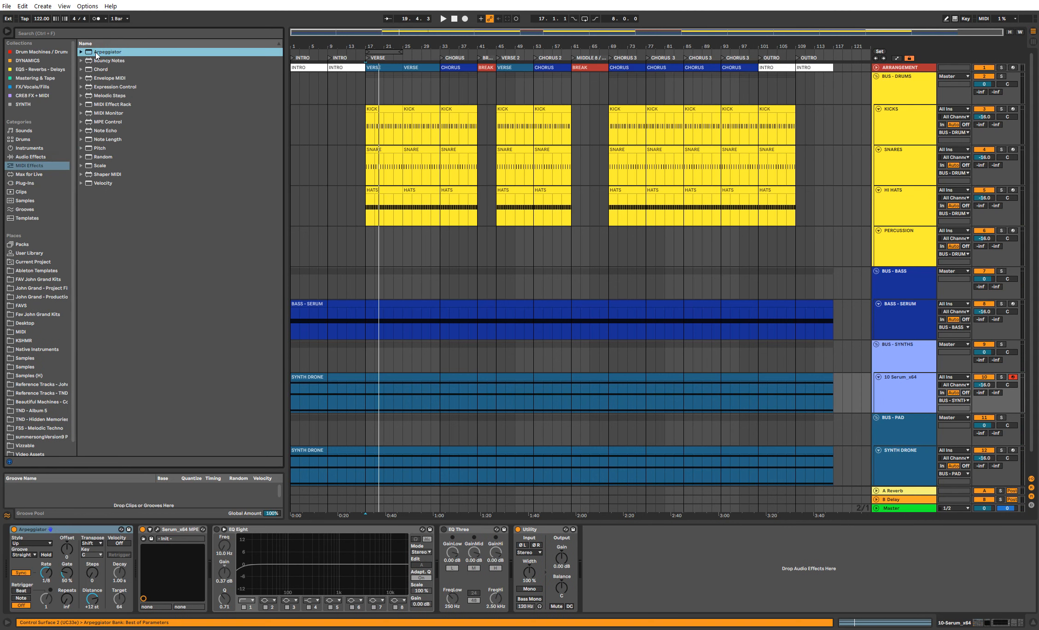
left_click(43, 544)
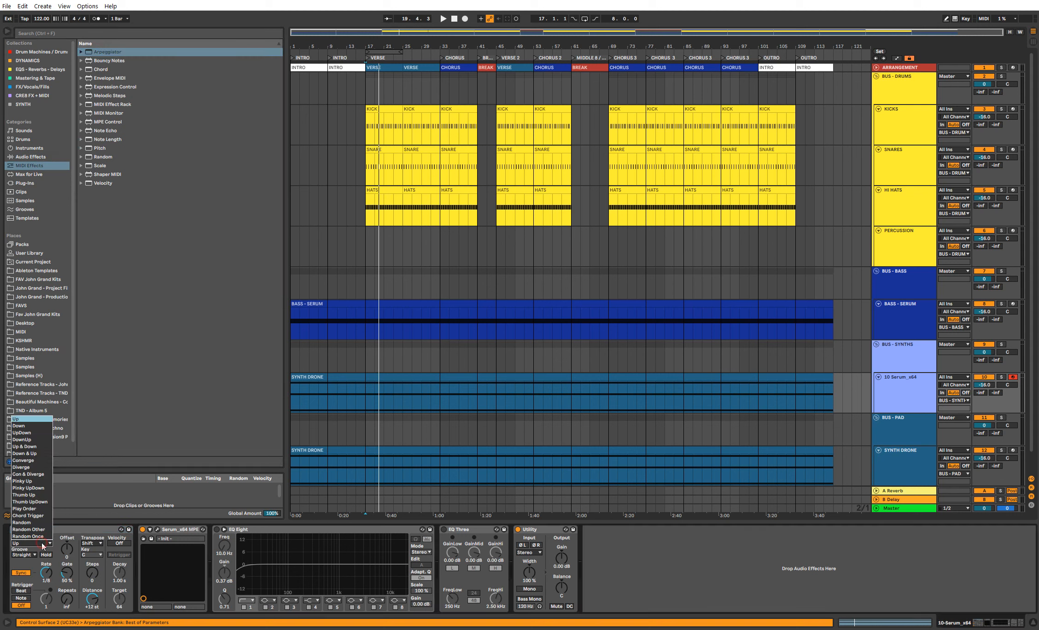
left_click(38, 516)
Step: Set the Arpeggiator's gate to 105 % while the arrangement plays
key("space")
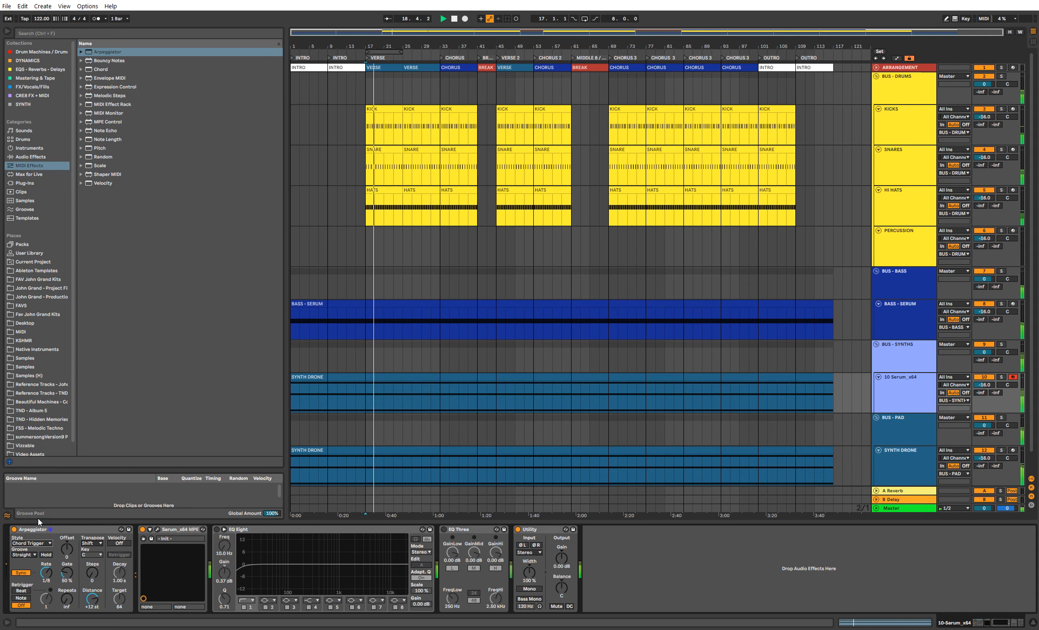
left_click_drag(67, 573, 67, 547)
key("space")
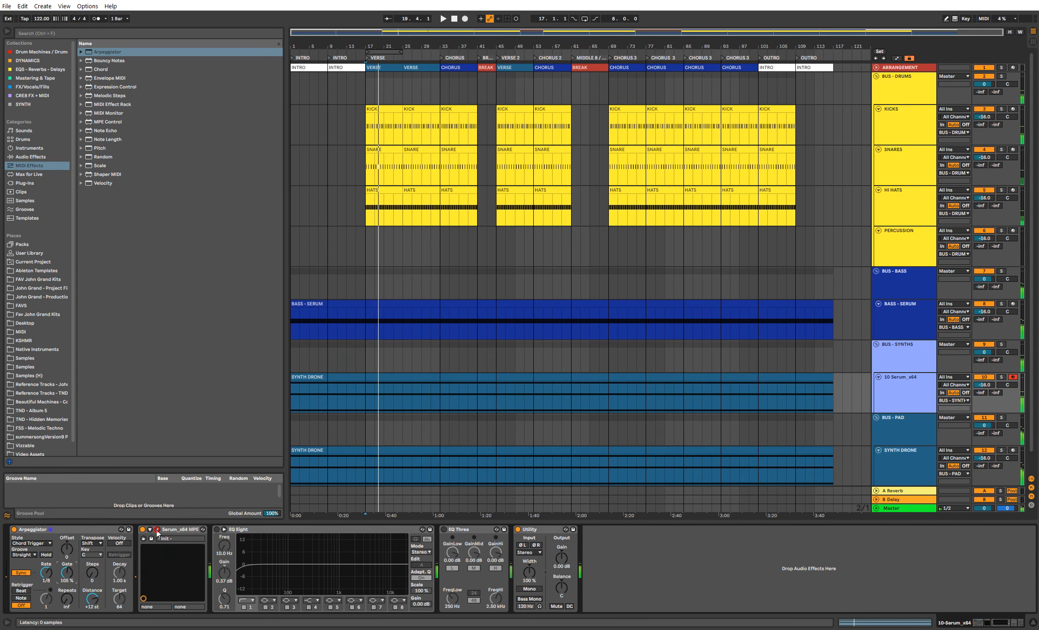
Step: In the synth track's Serum, turn on the MG Low 12 filter for oscillators A and B and enable oscillator B
left_click(158, 529)
left_click(652, 161)
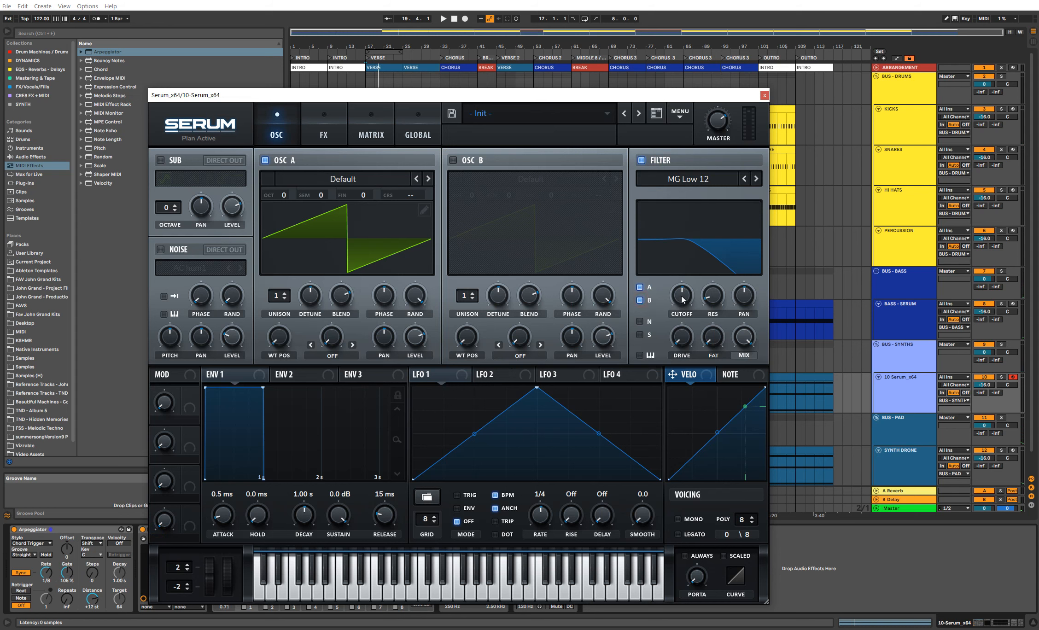
key("space")
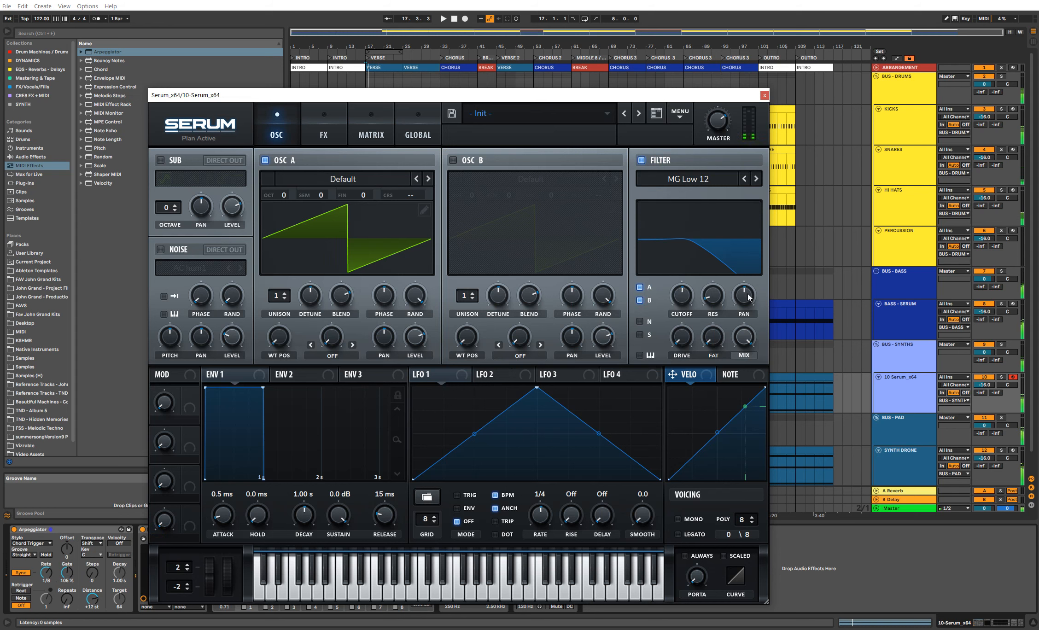
left_click(453, 160)
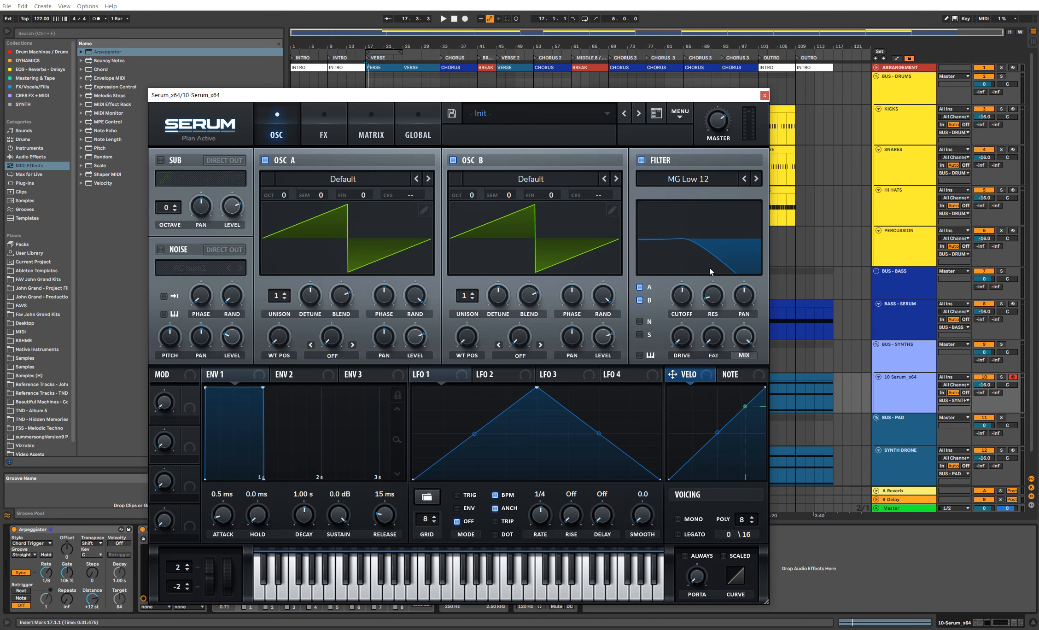
Step: Solo BUS - SYNTHS and rename its Serum track SYNTH - SERUM
left_click(1000, 344)
left_click(892, 380)
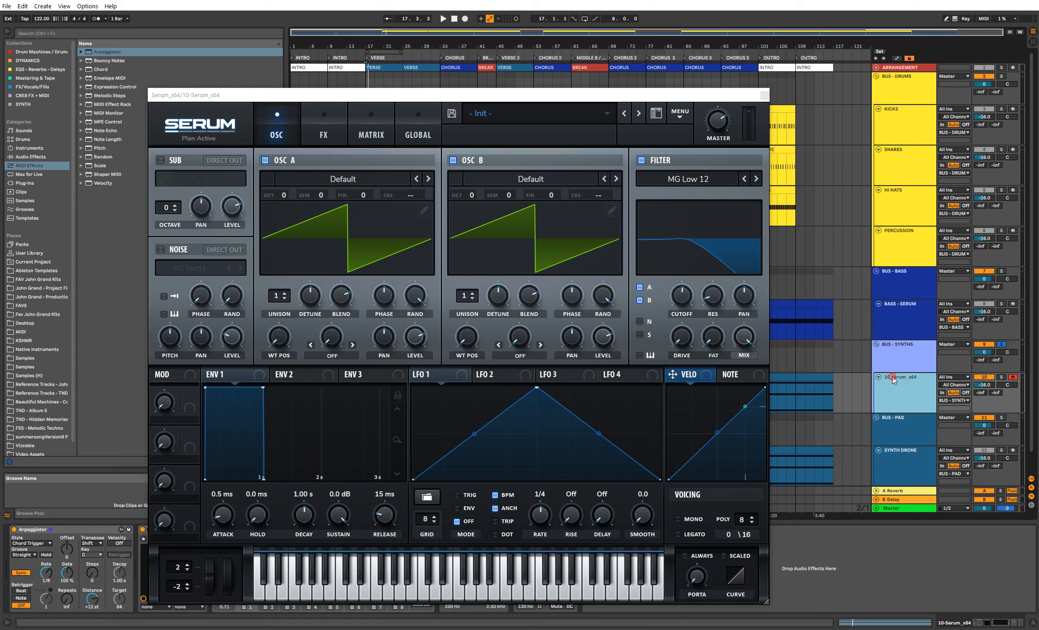
key("ctrl+r")
type("SYNTH - SERUM")
key("Return")
Step: During playback, raise Serum's filter cutoff and give oscillator B 2 unison voices with less detune
key("space")
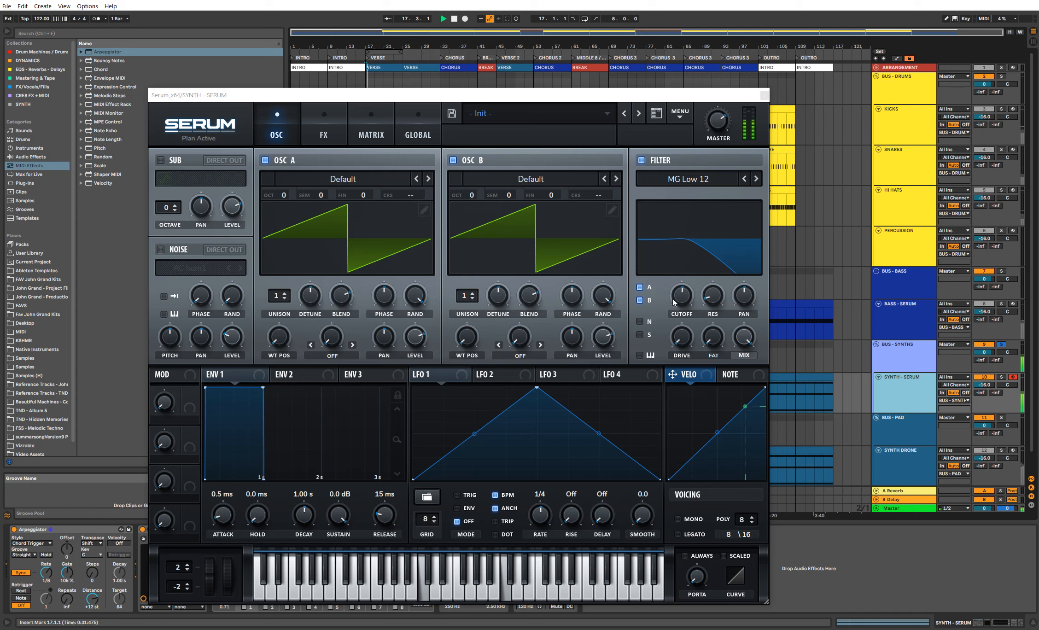
mouse_move(682, 297)
left_mouse_down()
mouse_move(675, 320)
mouse_move(676, 295)
left_mouse_up()
left_click(472, 293)
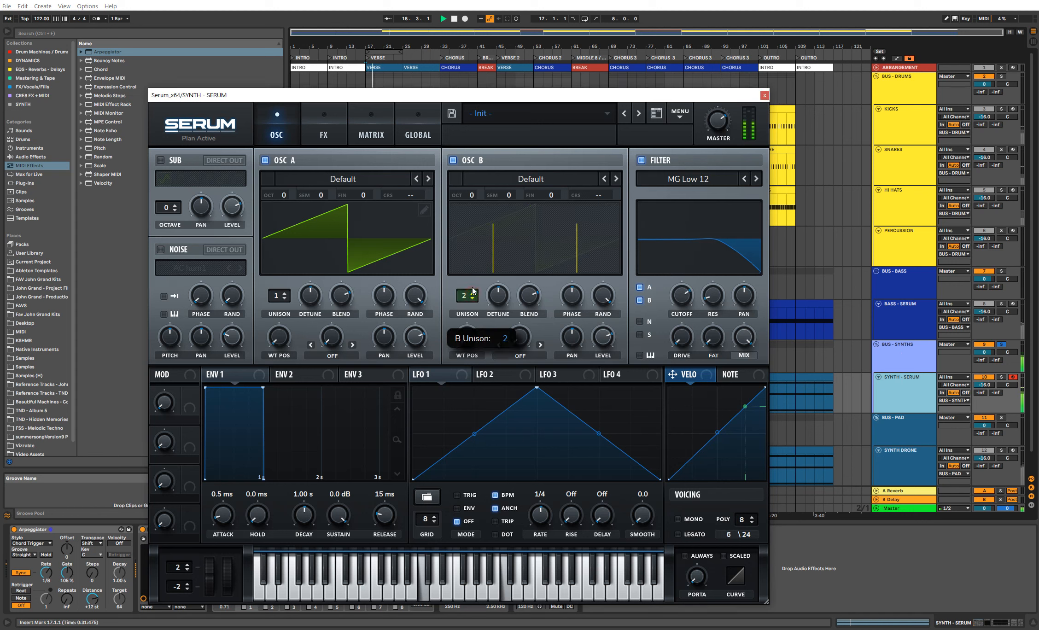
left_click_drag(504, 297, 503, 320)
Step: Modulate Serum's filter cutoff with Envelope 2, lower the base cutoff, and set the envelope's decay to 469 ms and sustain to 8.33 %
left_click_drag(310, 377, 444, 359)
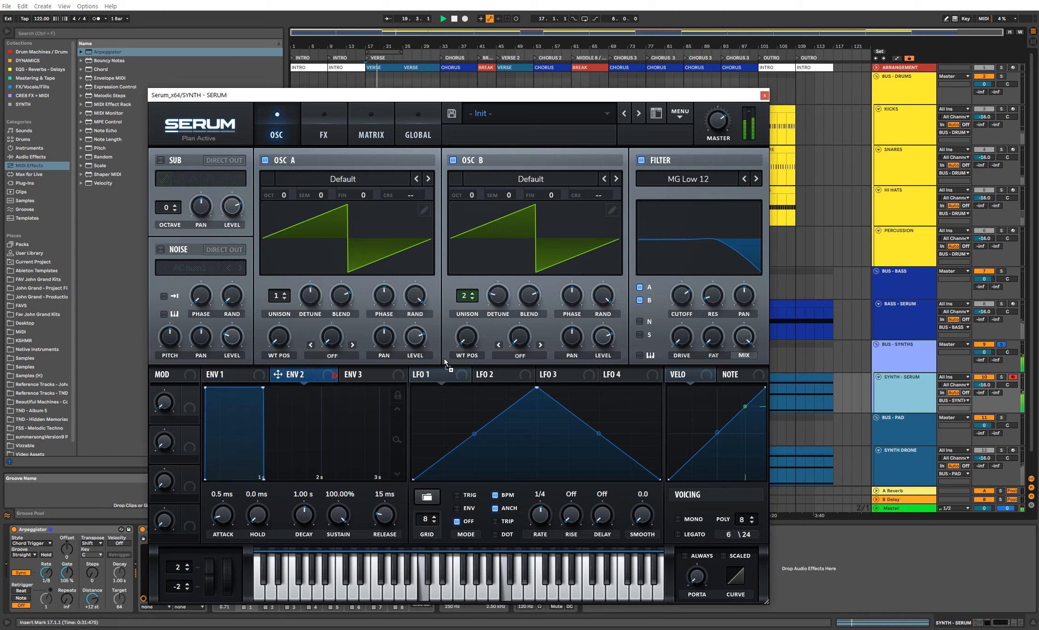
left_click_drag(676, 305, 670, 263)
left_click_drag(339, 516, 310, 537)
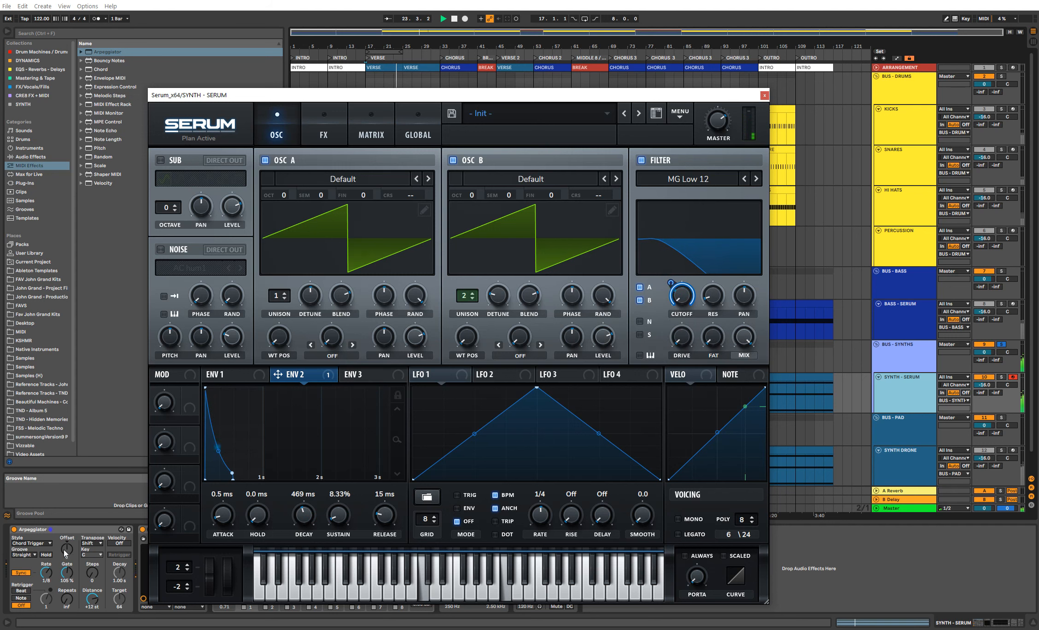
Step: Set the Arpeggiator's rate to 1/16 and its gate to 142 %, then stop playback
left_click(46, 546)
left_click(46, 547)
left_click_drag(47, 573, 46, 578)
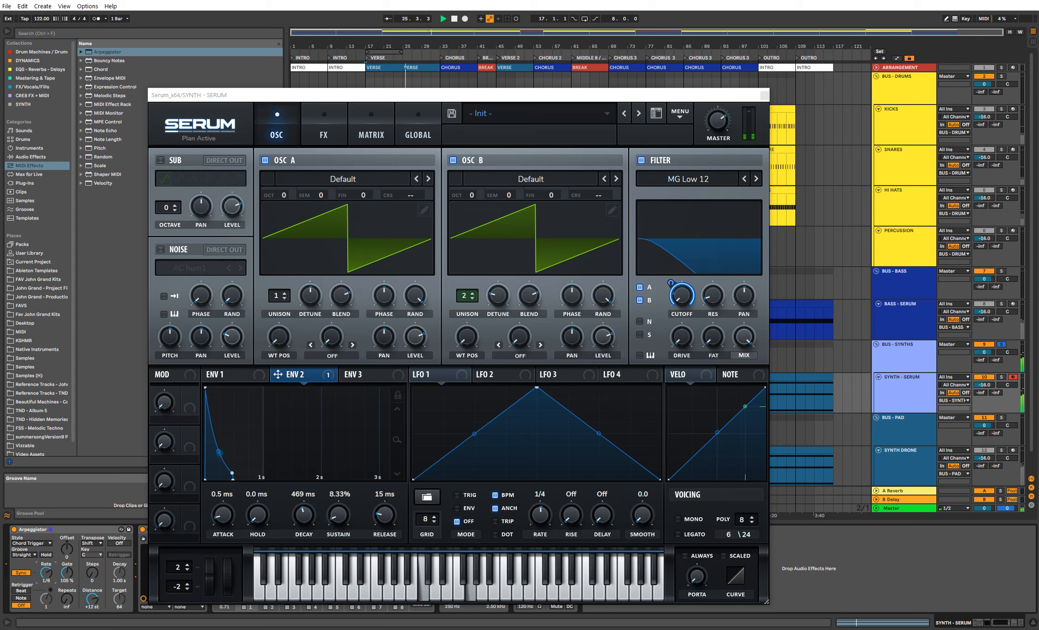
mouse_move(46, 573)
left_mouse_down()
mouse_move(46, 562)
mouse_move(46, 576)
left_mouse_up()
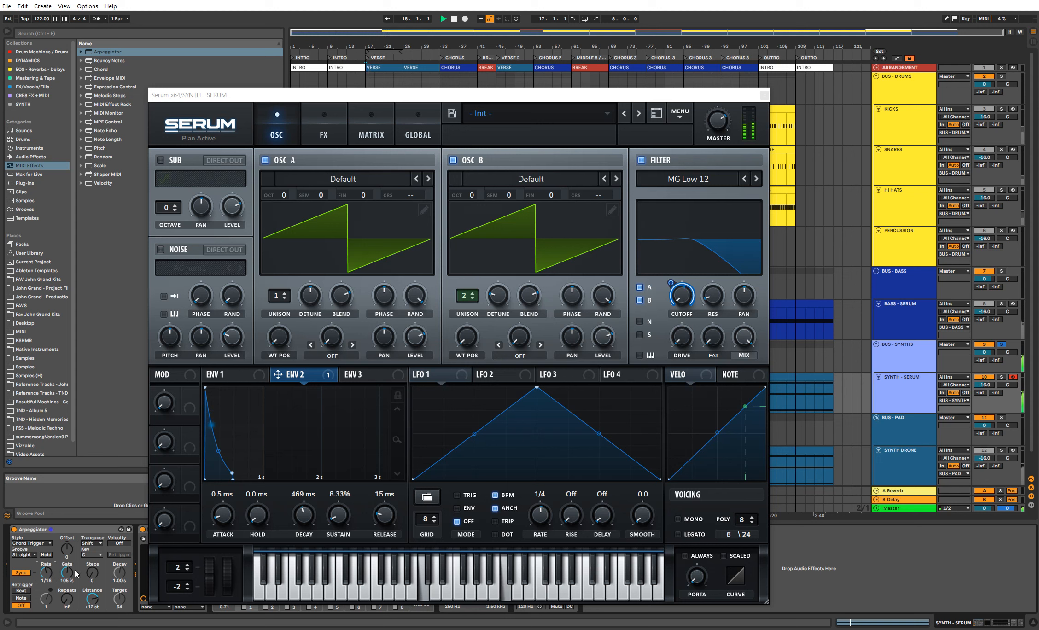
left_click_drag(66, 573, 67, 579)
key("space")
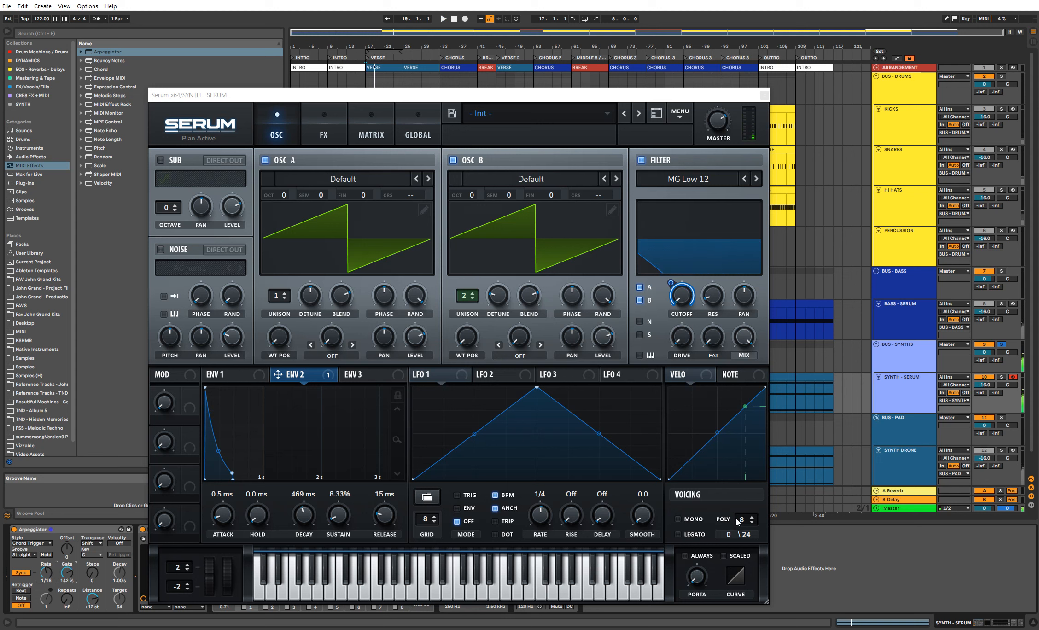
Step: During playback, give oscillator A 7 unison voices, set Envelope 2's decay to 446 ms and the Arpeggiator's gate to 140 %
left_click_drag(287, 294, 307, 301)
key("space")
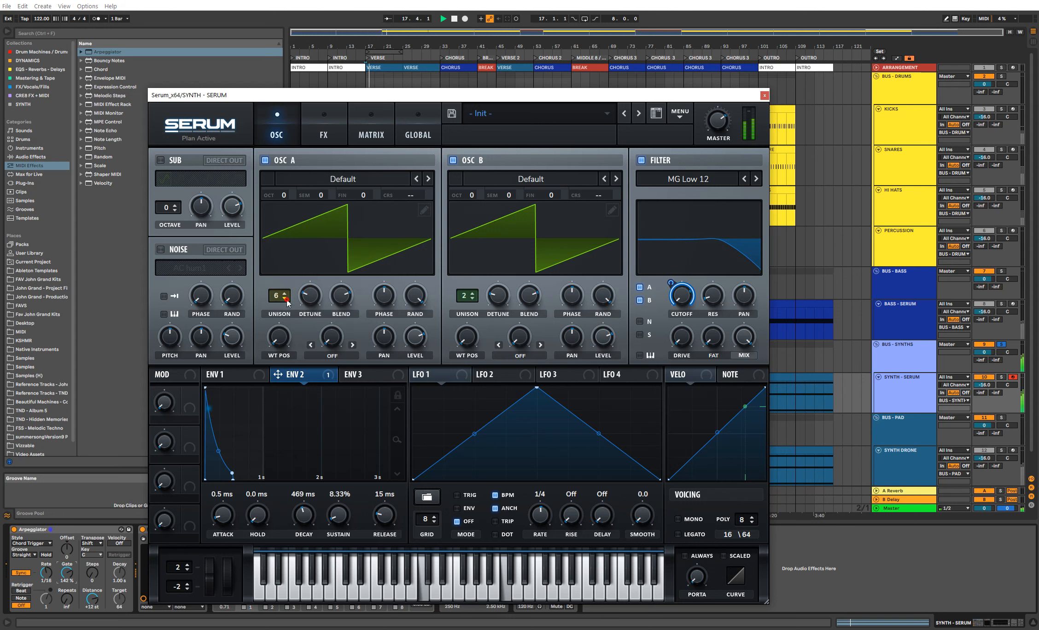
left_click(284, 293)
left_click_drag(303, 514, 302, 516)
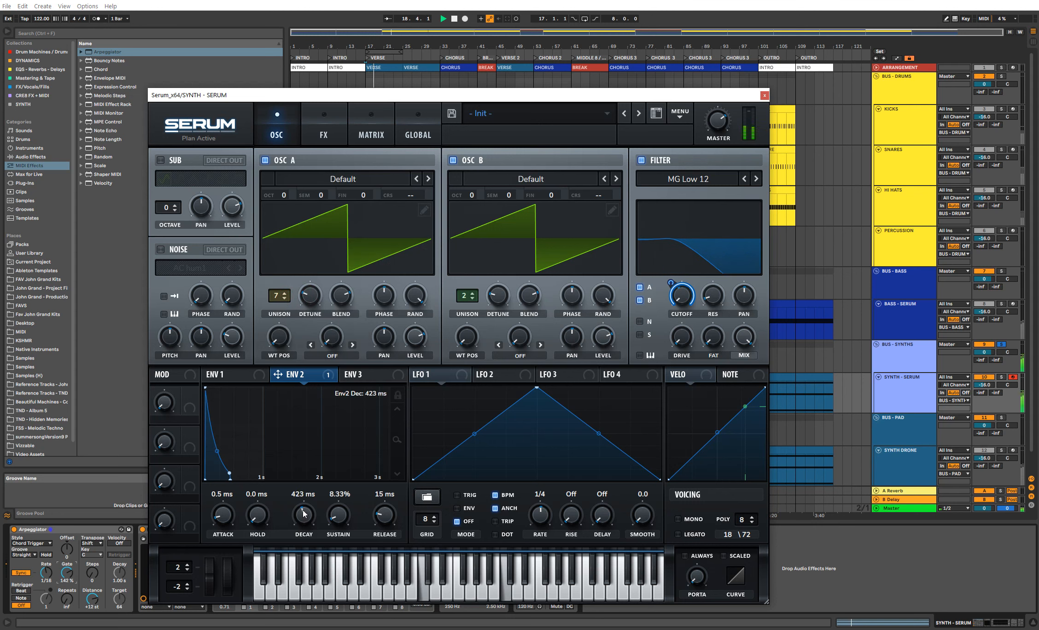
mouse_move(67, 572)
left_mouse_down()
mouse_move(67, 594)
mouse_move(67, 573)
left_mouse_up()
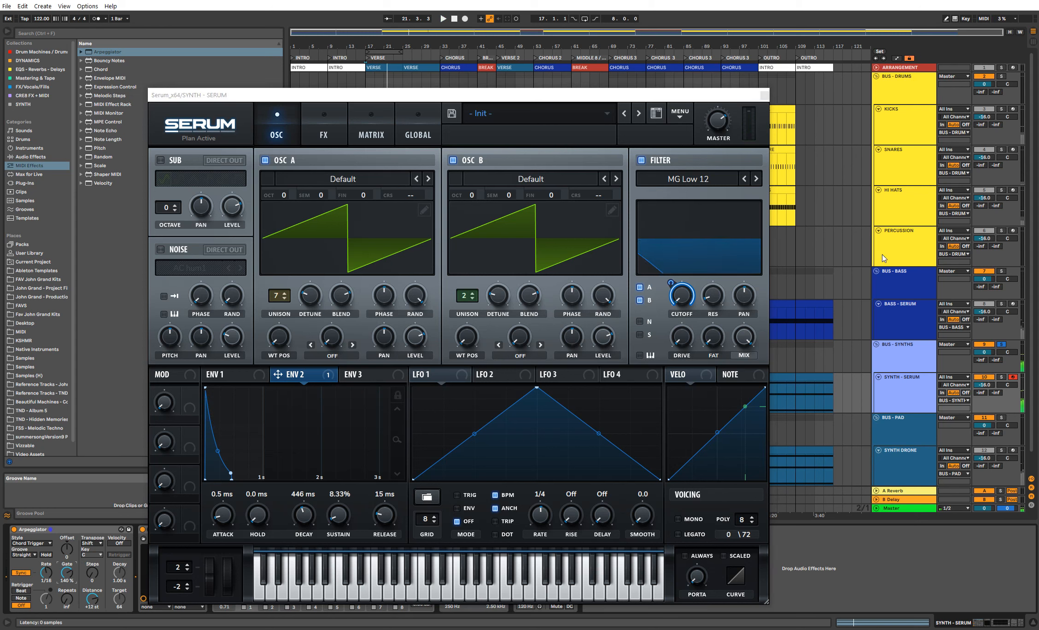
Step: Unsolo BUS - SYNTHS, close Serum's window and play the full arrangement from bar 17
key("space")
left_click(765, 96)
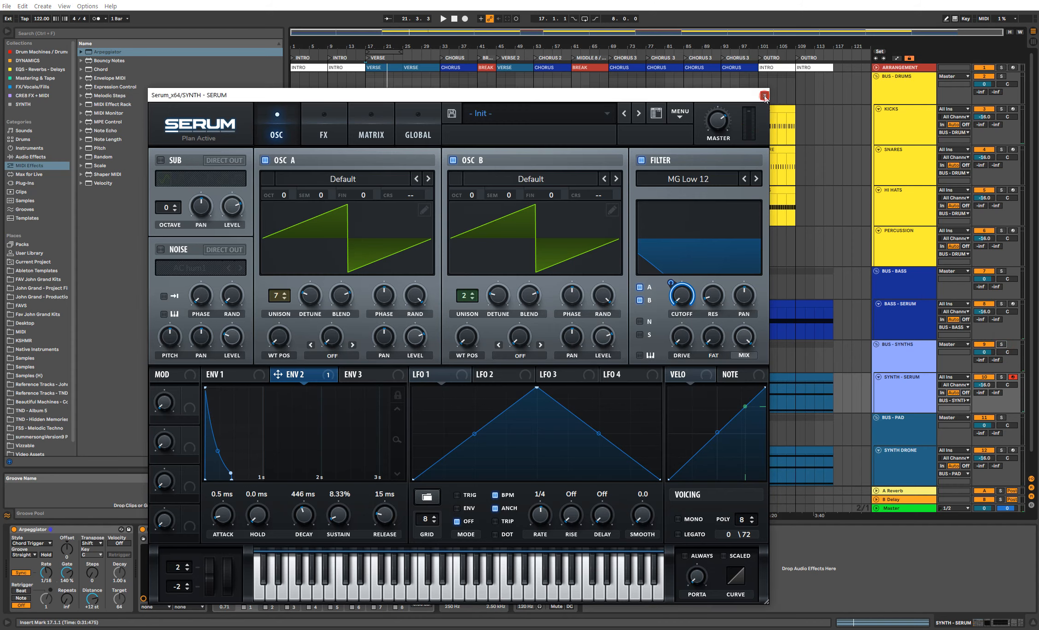
key("space")
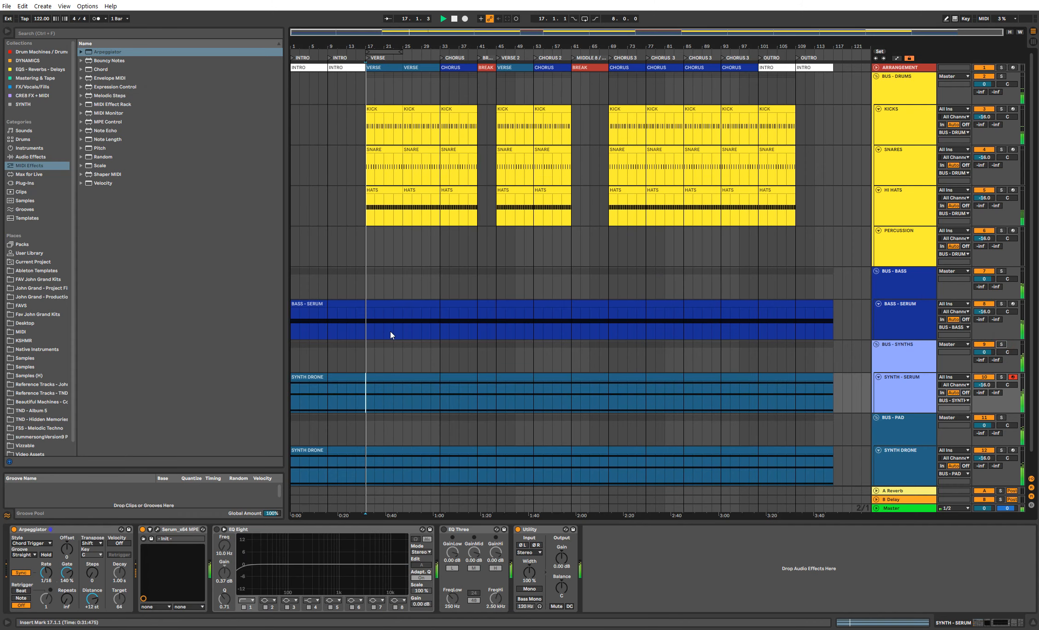
left_click(887, 283)
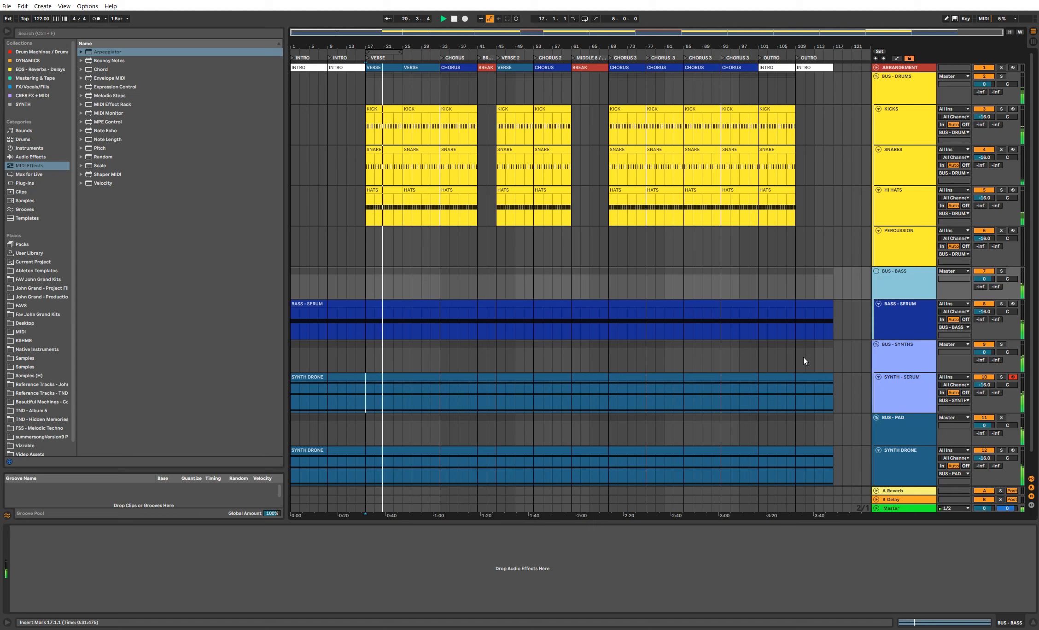
key("space")
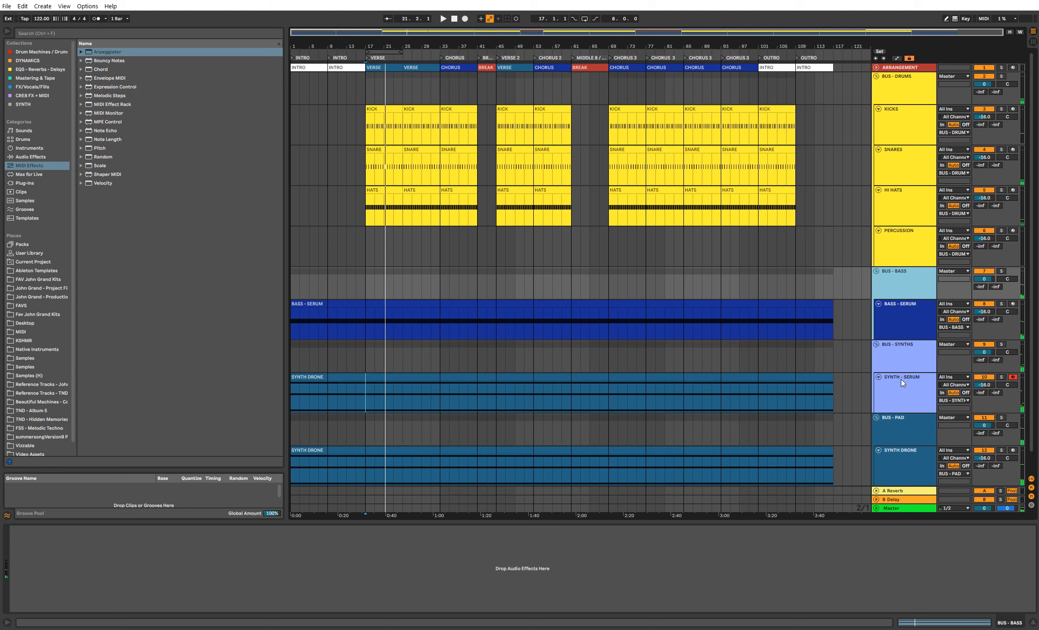
left_click(901, 380)
left_click(904, 356)
left_click(882, 281)
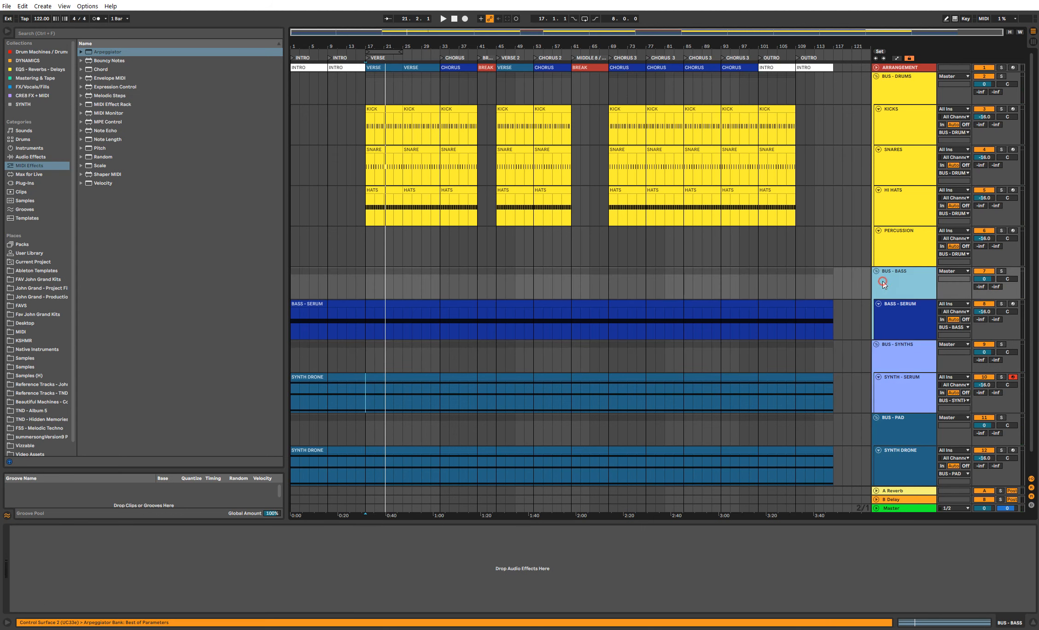
left_click(898, 287)
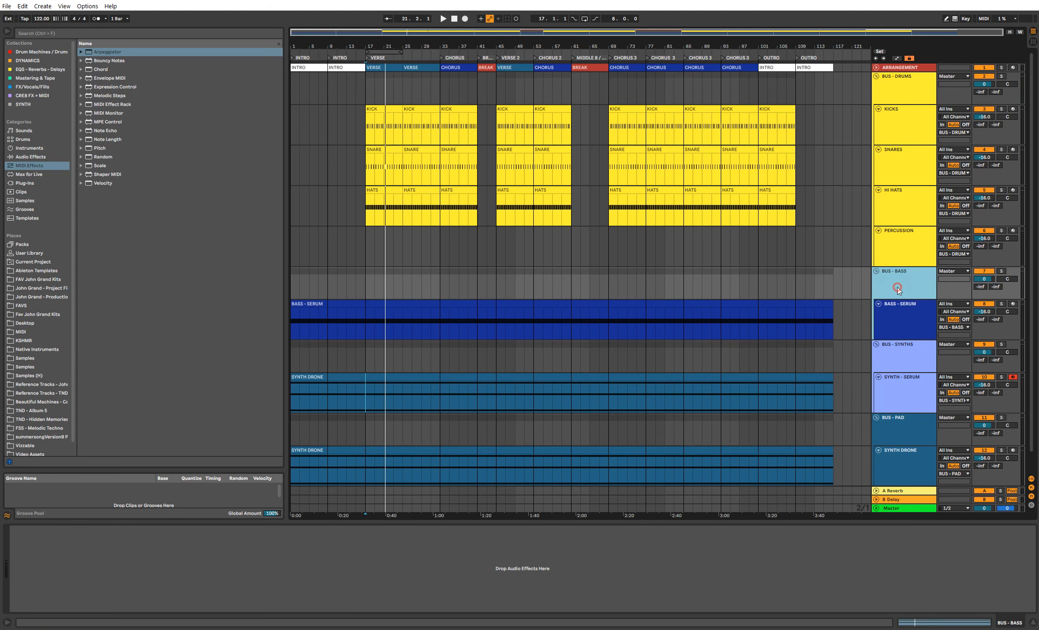
left_click(898, 364)
scroll(900, 366, "down", 1)
double_click(863, 522)
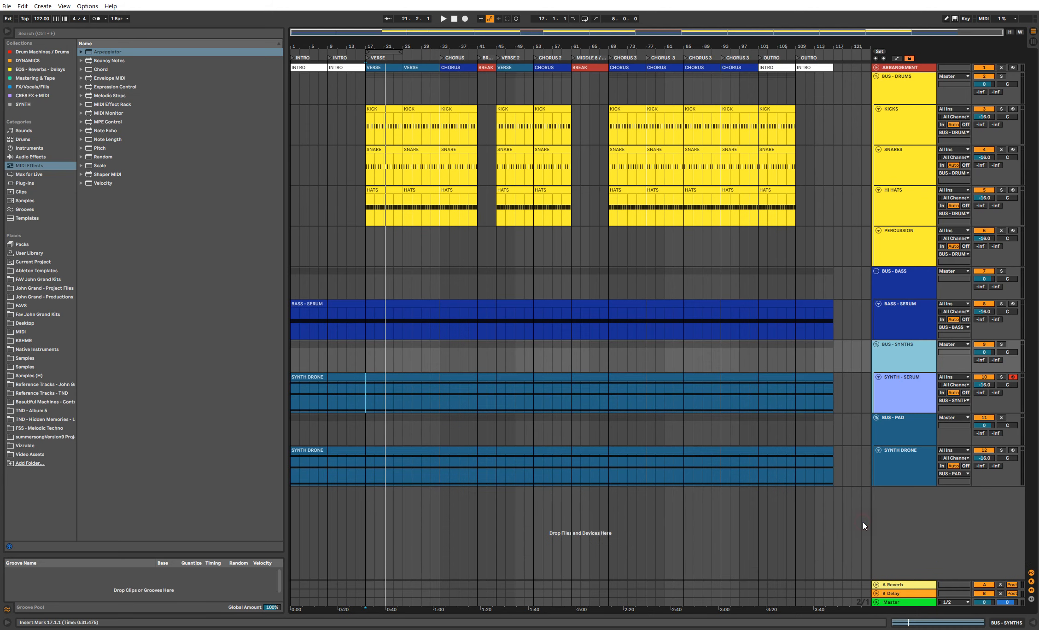
left_click(909, 282)
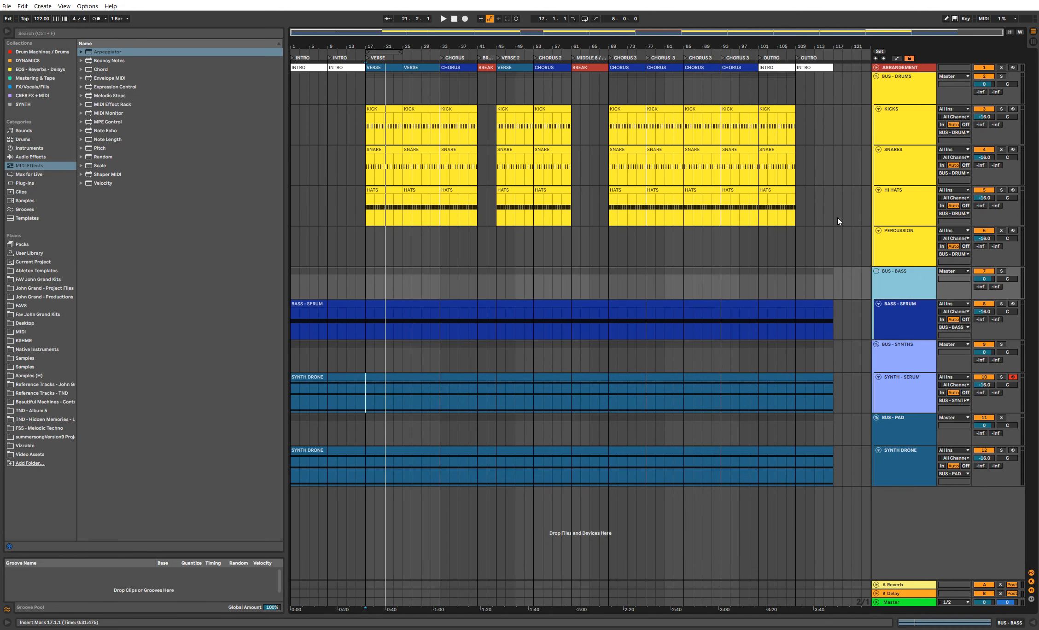
left_click(890, 142)
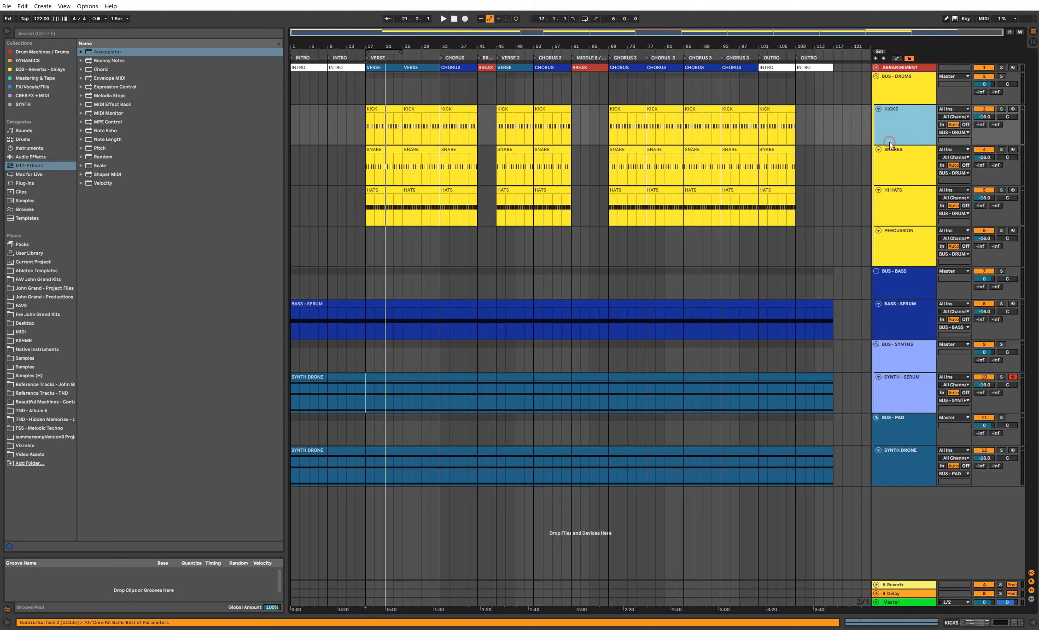
left_click(925, 288)
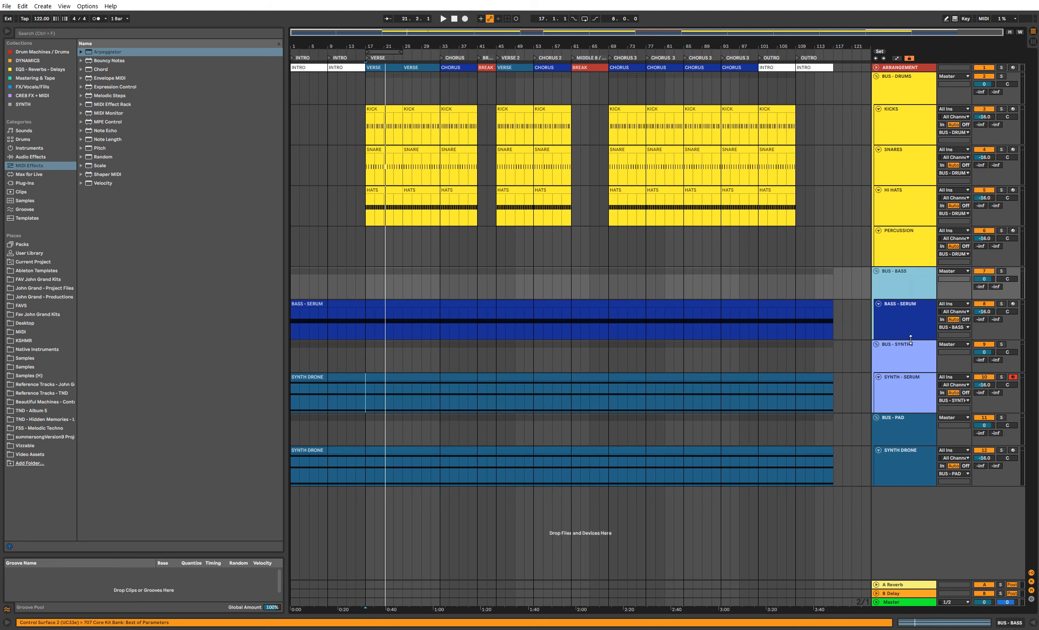
left_click(897, 368)
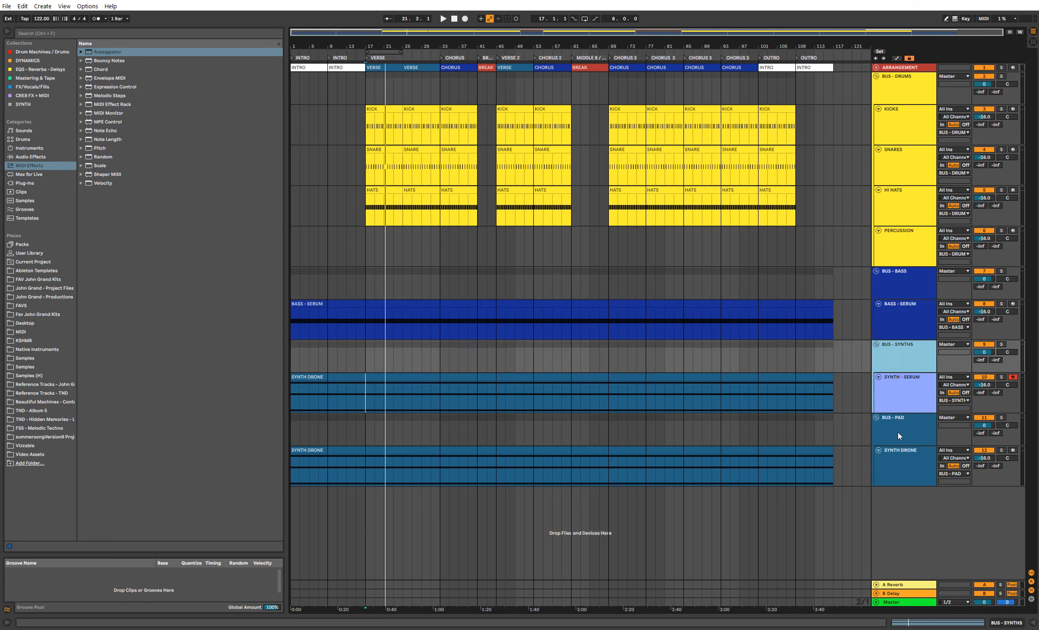
left_click(897, 432)
left_click(887, 279)
left_click(909, 417)
left_click(907, 286)
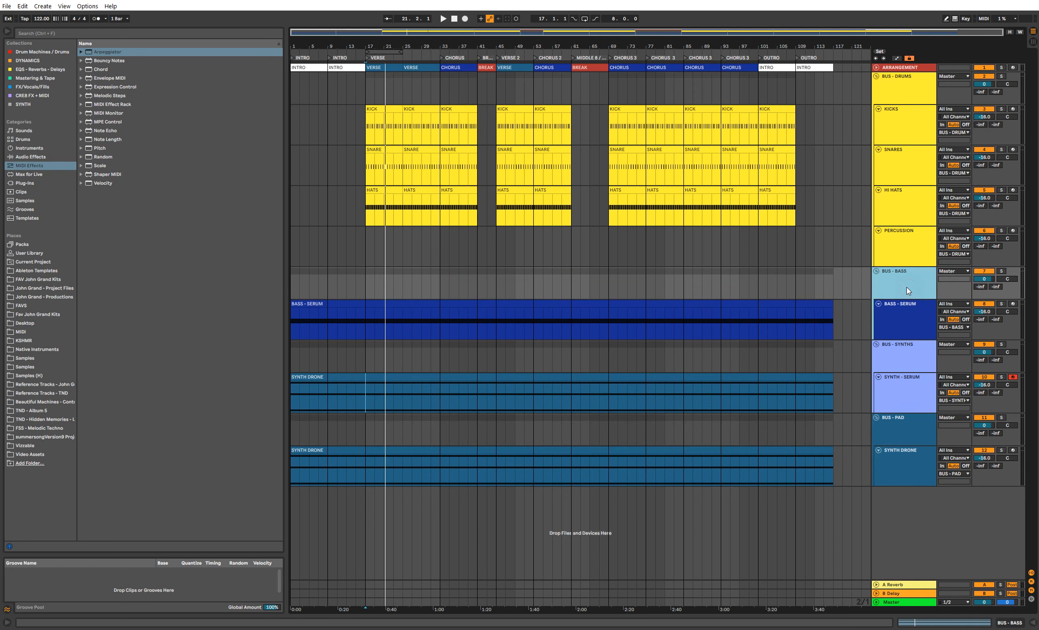
left_click(386, 112)
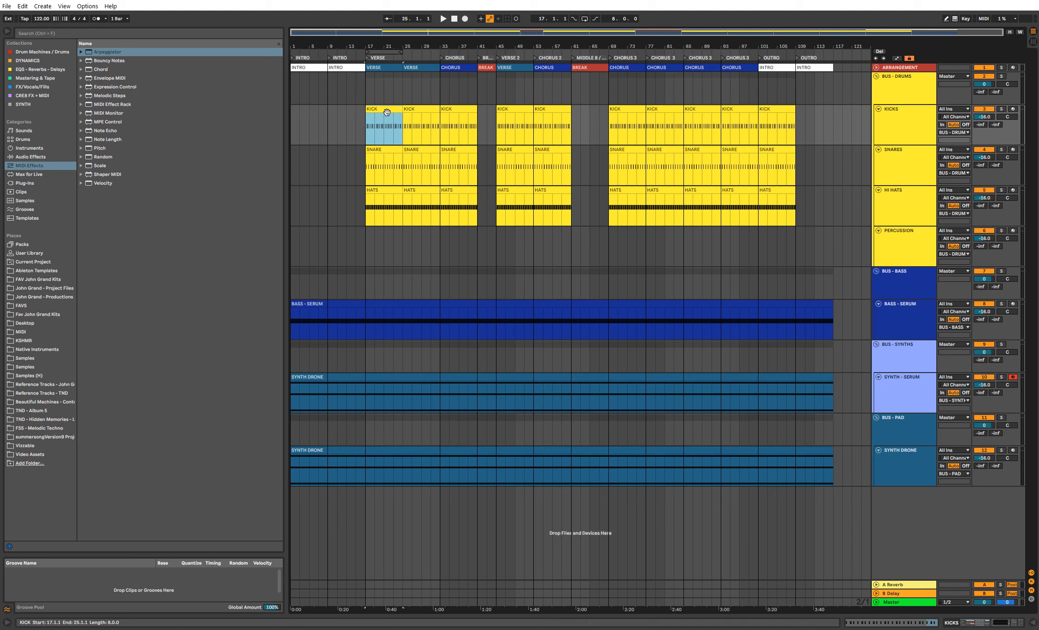
Step: Add a Compressor from the Dynamics audio effects to BUS - BASS
left_click(57, 155)
left_click(81, 69)
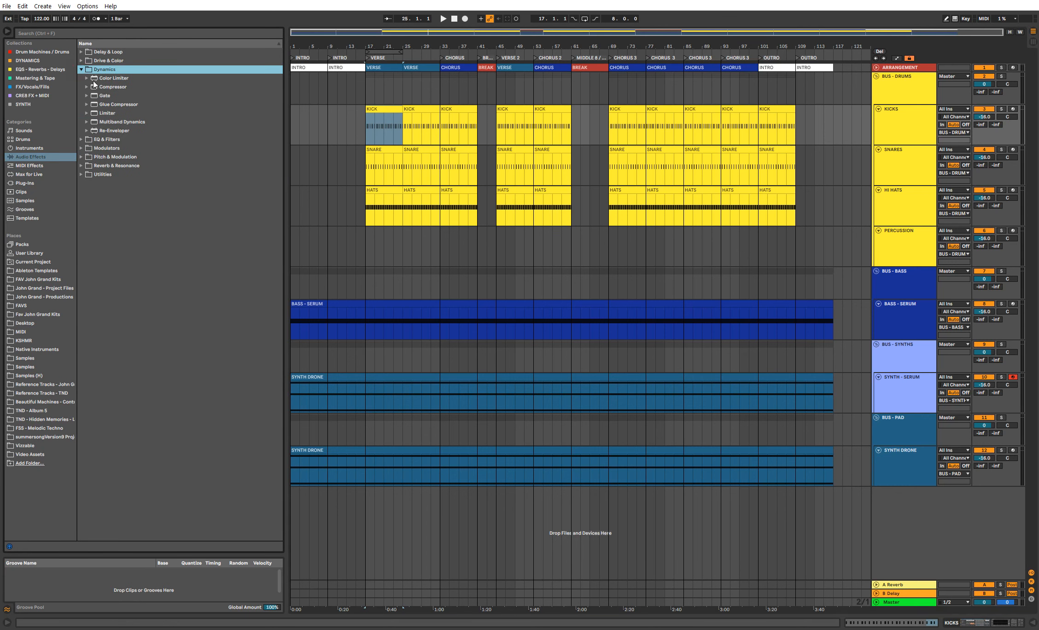
left_click(917, 290)
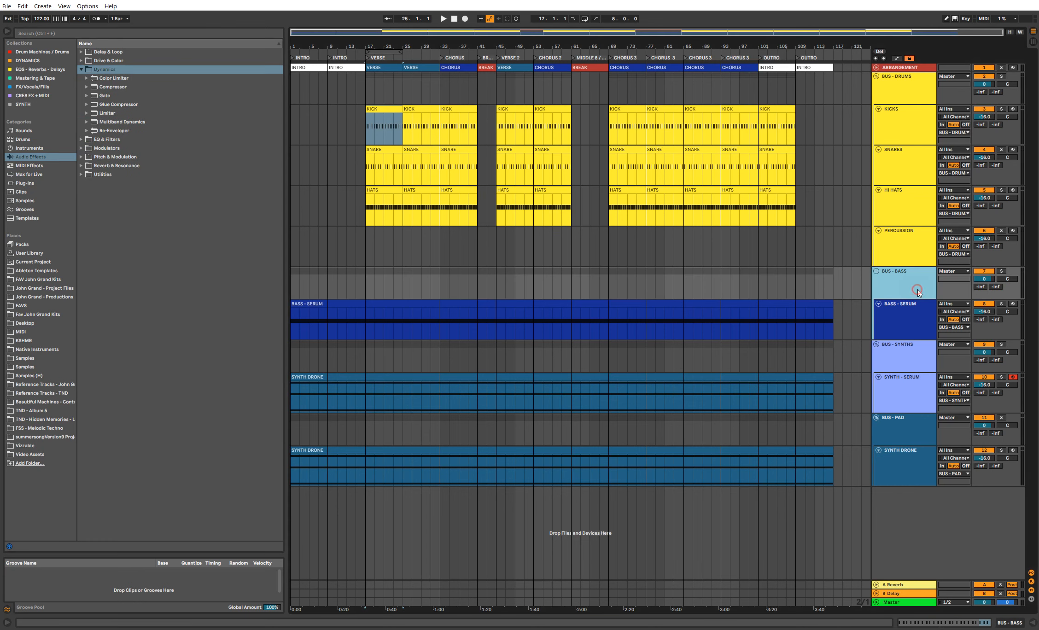
double_click(113, 87)
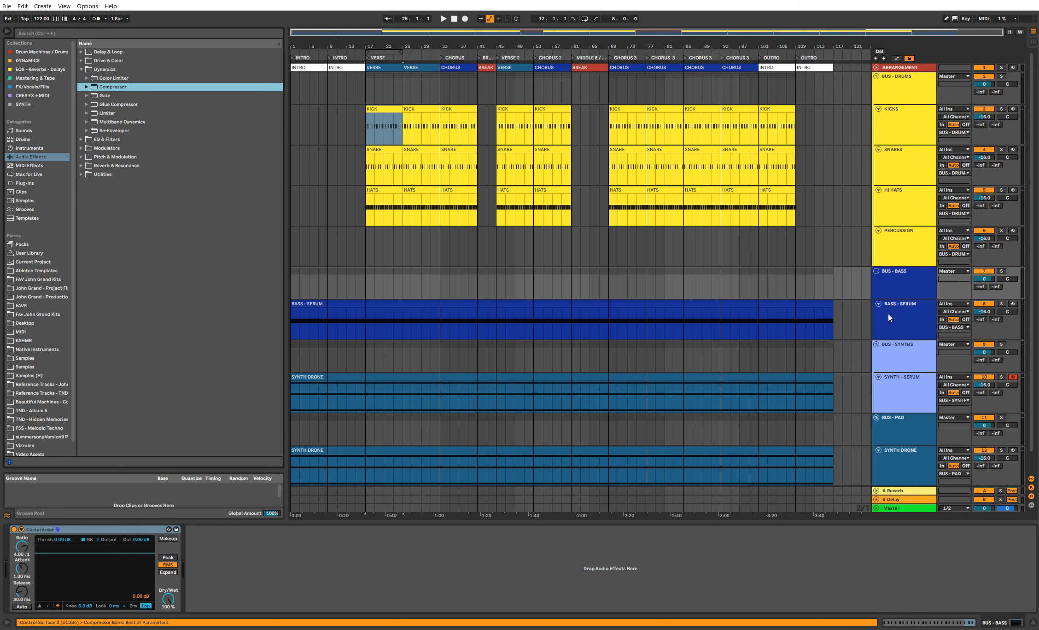
left_click(889, 317)
left_click(915, 278)
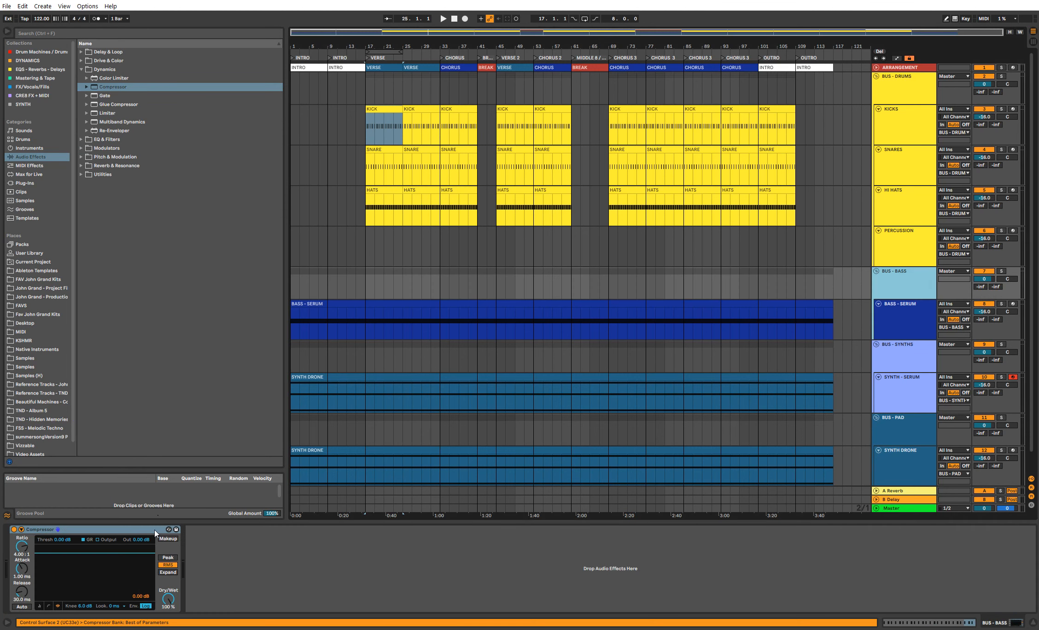
Step: Enable the Compressor's sidechain with KICKS as its source, turn off the sidechain EQ and set the ratio to 2.10:1
left_click(22, 530)
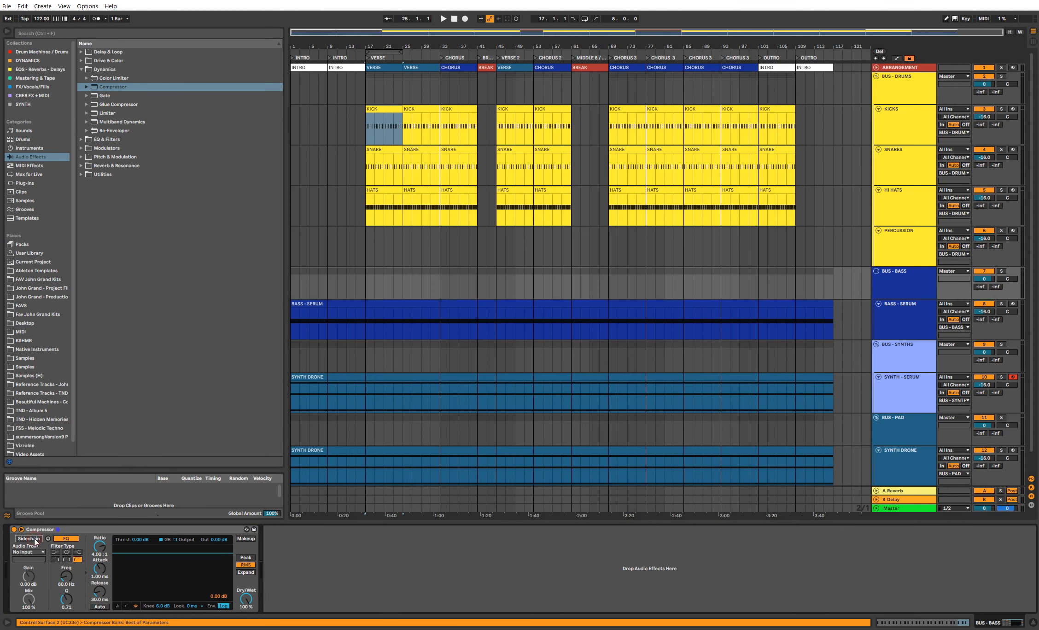
left_click(39, 558)
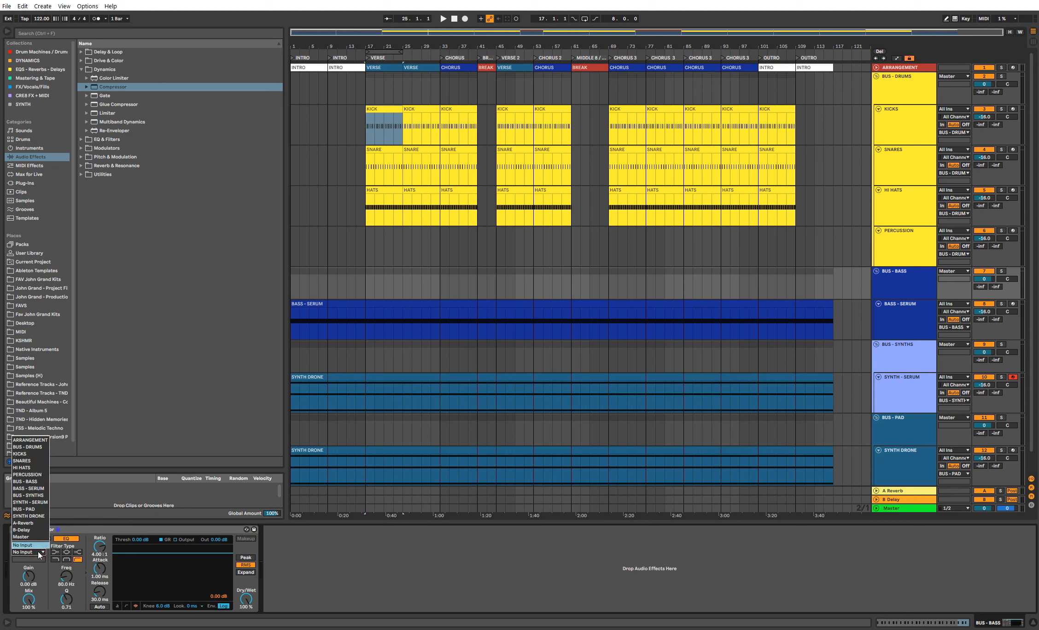
left_click(41, 456)
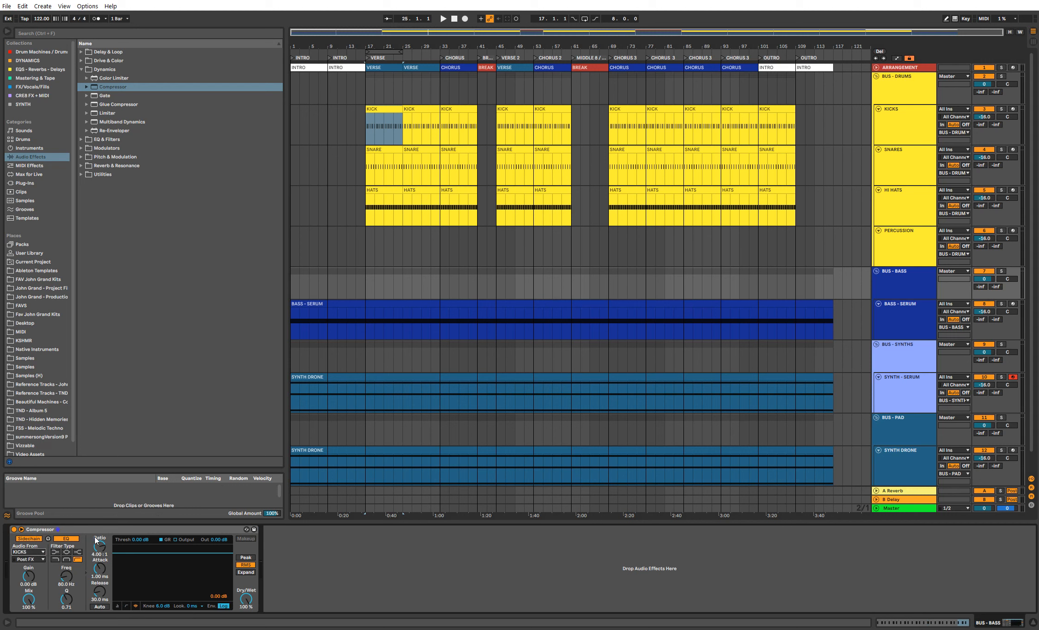
left_click(65, 539)
left_click_drag(100, 546, 102, 547)
Step: Solo BUS - BASS and KICKS and, during playback, lower the Compressor's threshold to -28.4 dB with dry/wet at 100 %
left_click(1000, 272)
left_click(1002, 110)
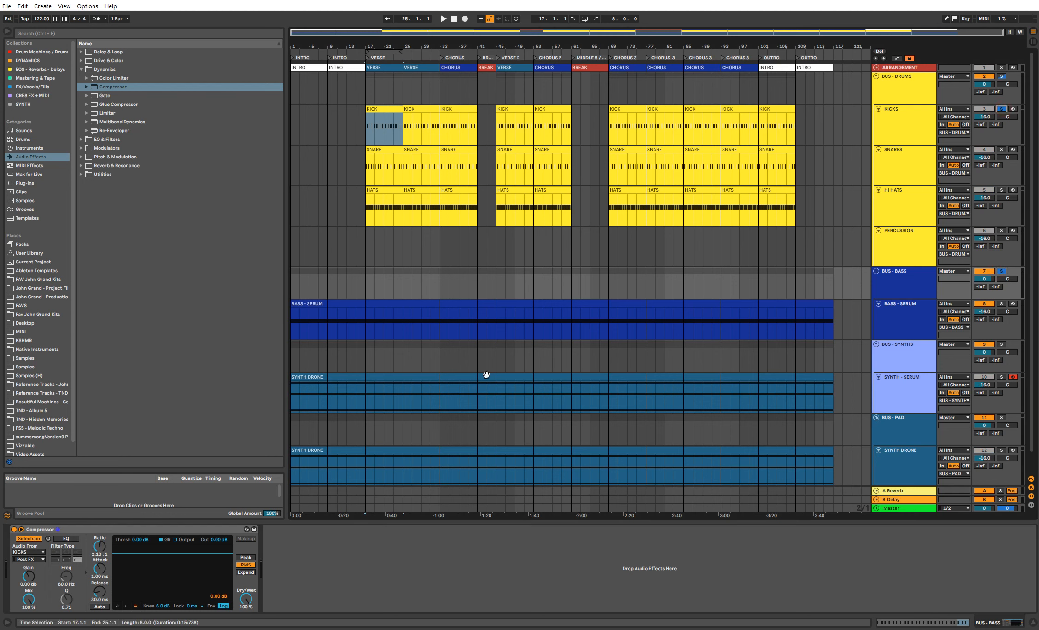
key("space")
left_click_drag(246, 599, 246, 584)
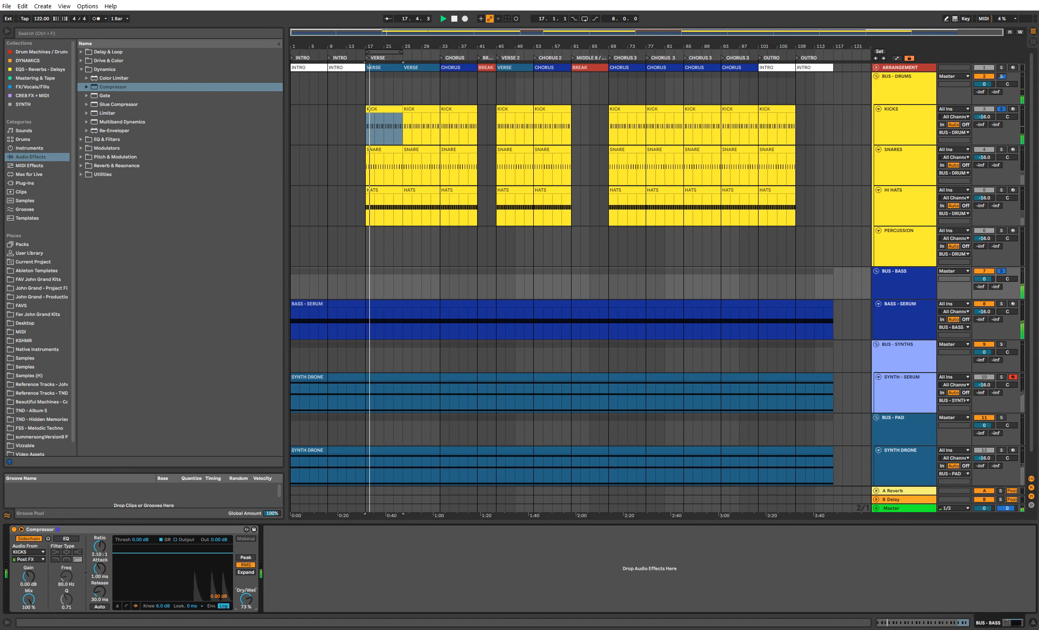
left_click_drag(144, 553, 144, 587)
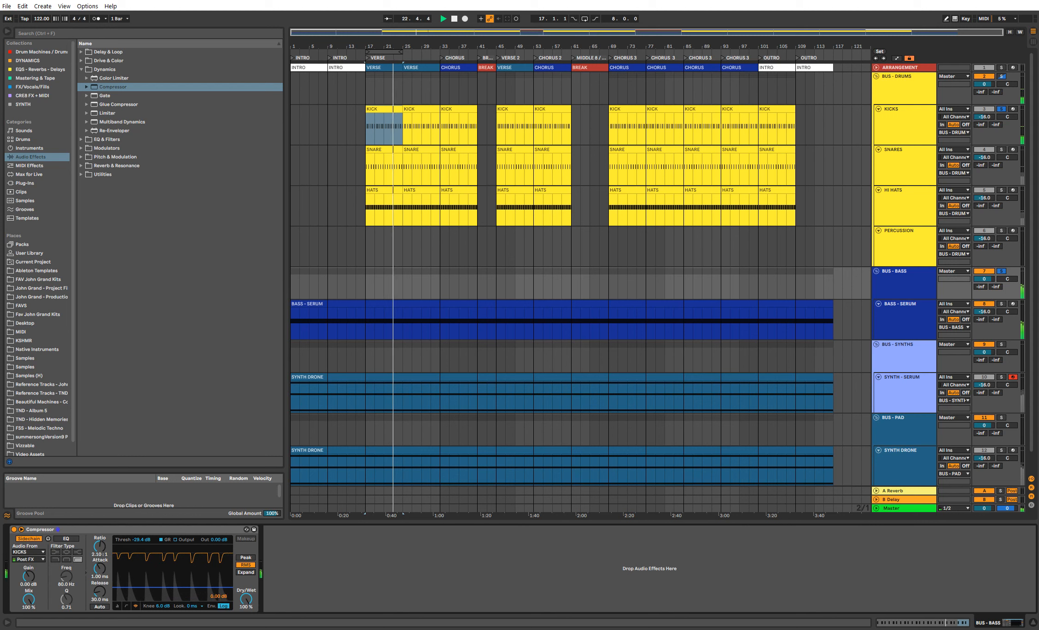
key("space")
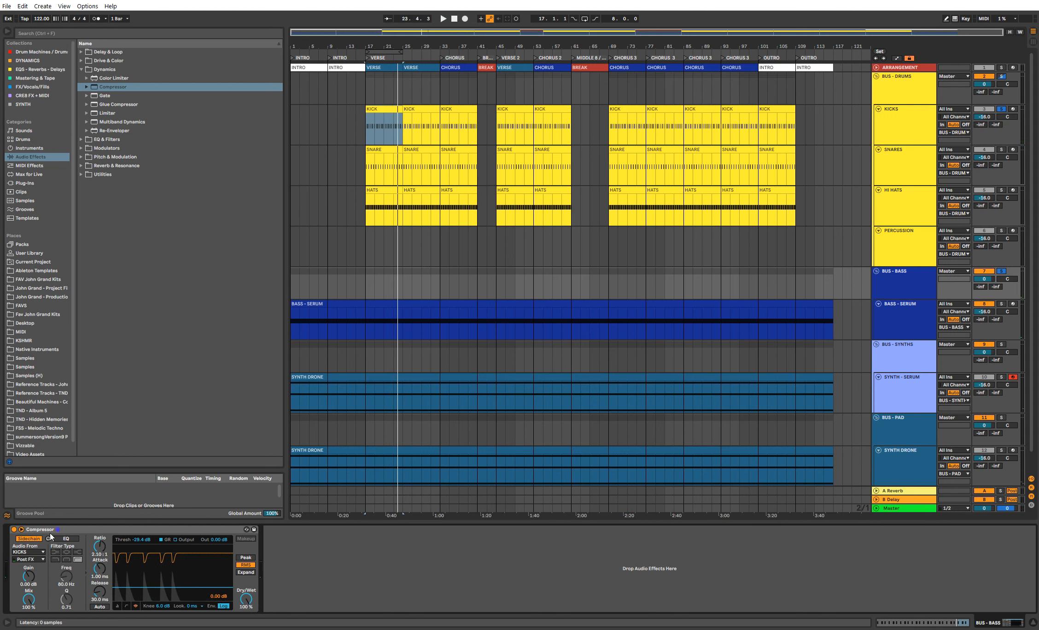
Step: Check the device chains on BUS - BASS and the BASS - SERUM track
left_click(909, 289)
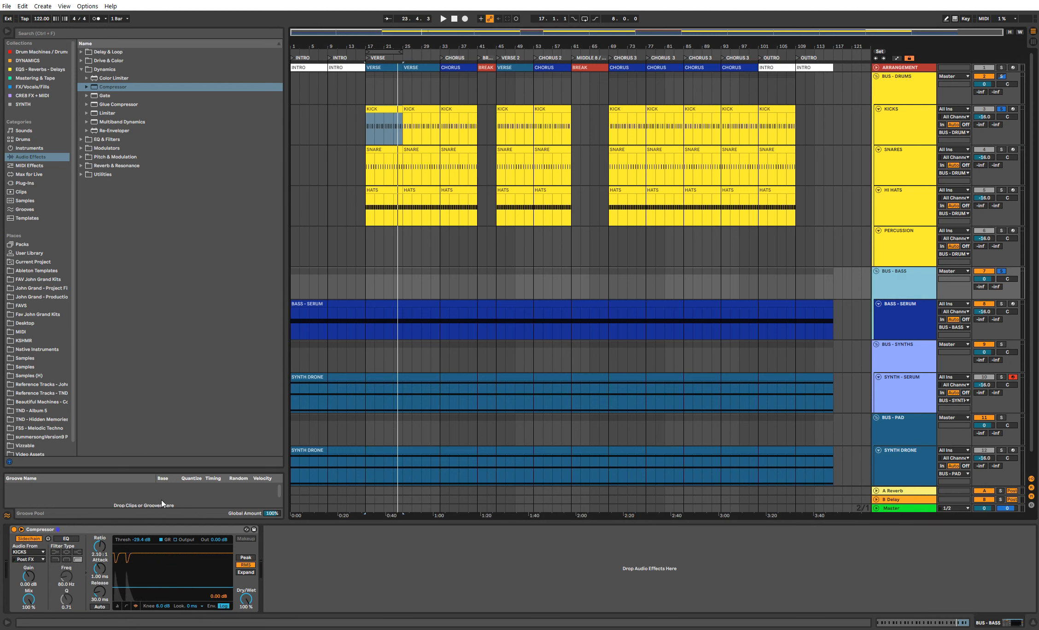
left_click(905, 321)
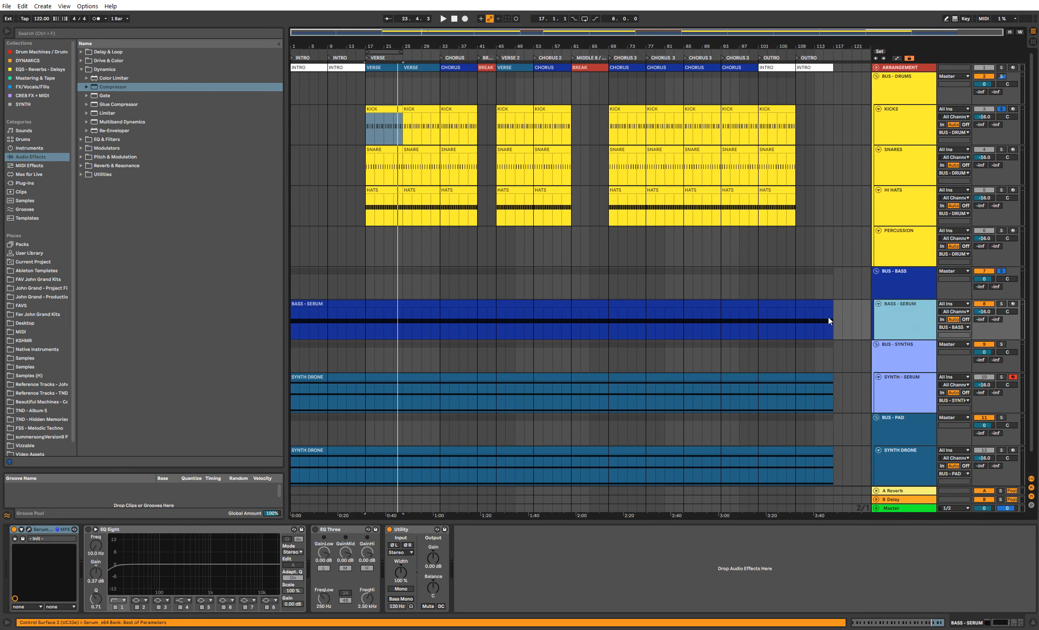
left_click(885, 292)
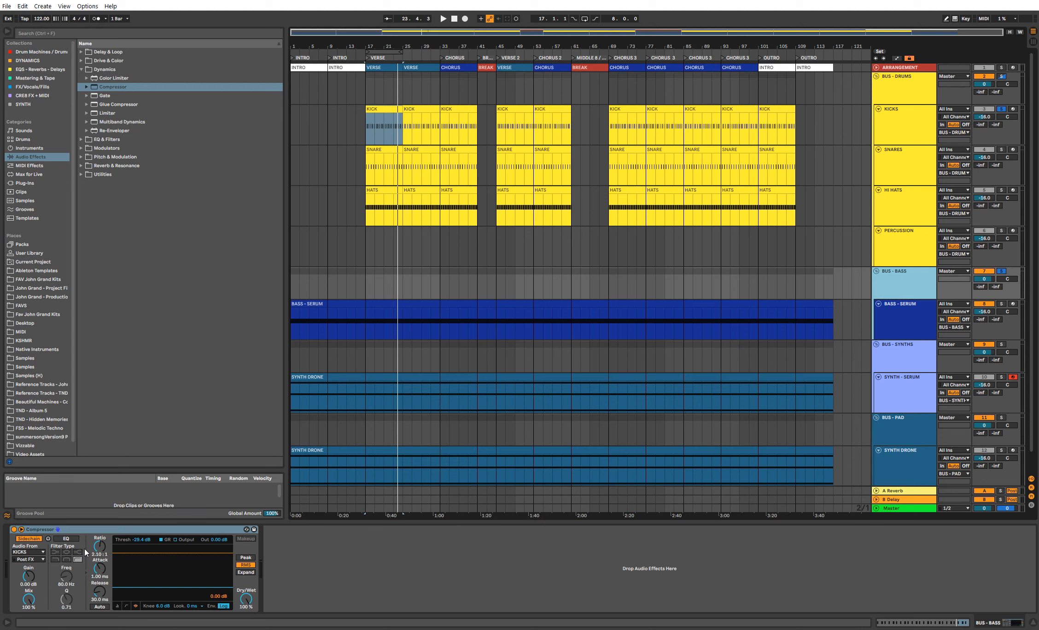
Step: During playback, set the BUS - BASS Compressor's threshold to -36.0 dB, attack to 0.35 ms and release to 37.4 ms
left_click_drag(170, 589, 171, 586)
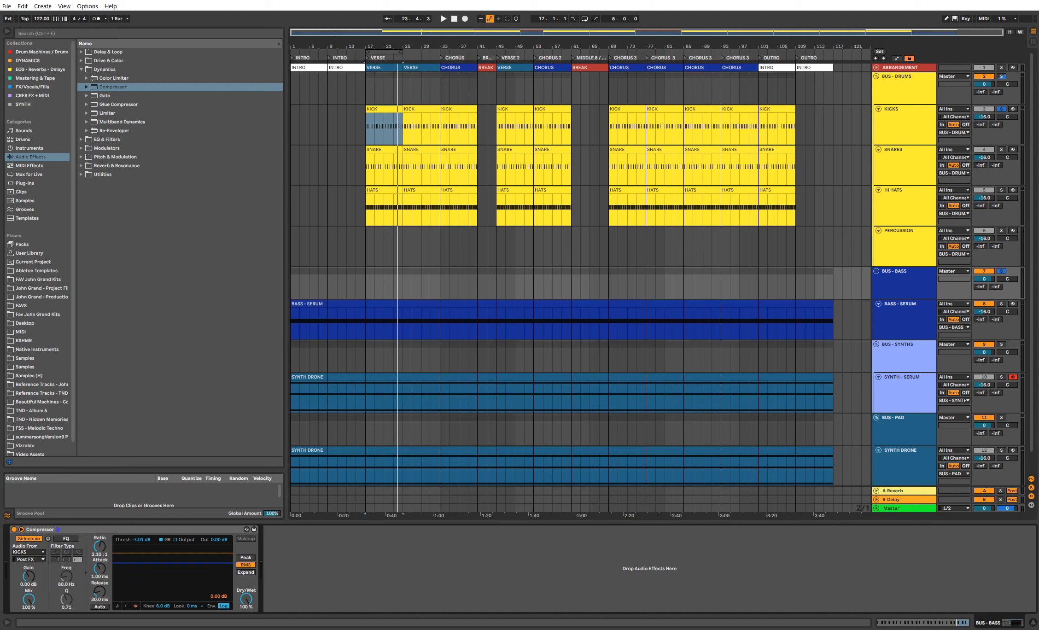
key("space")
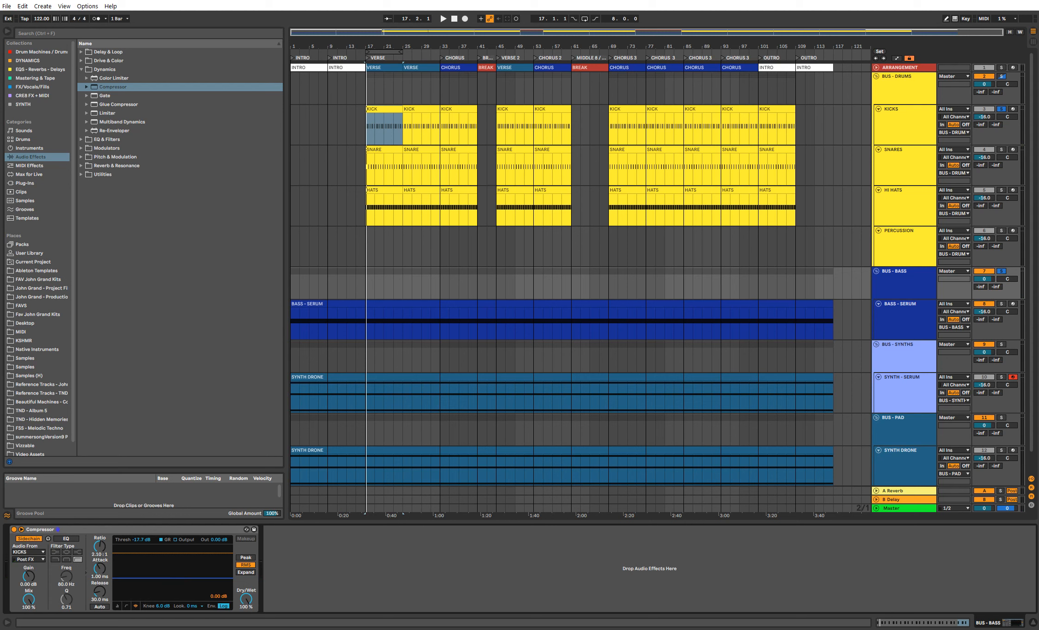
key("space")
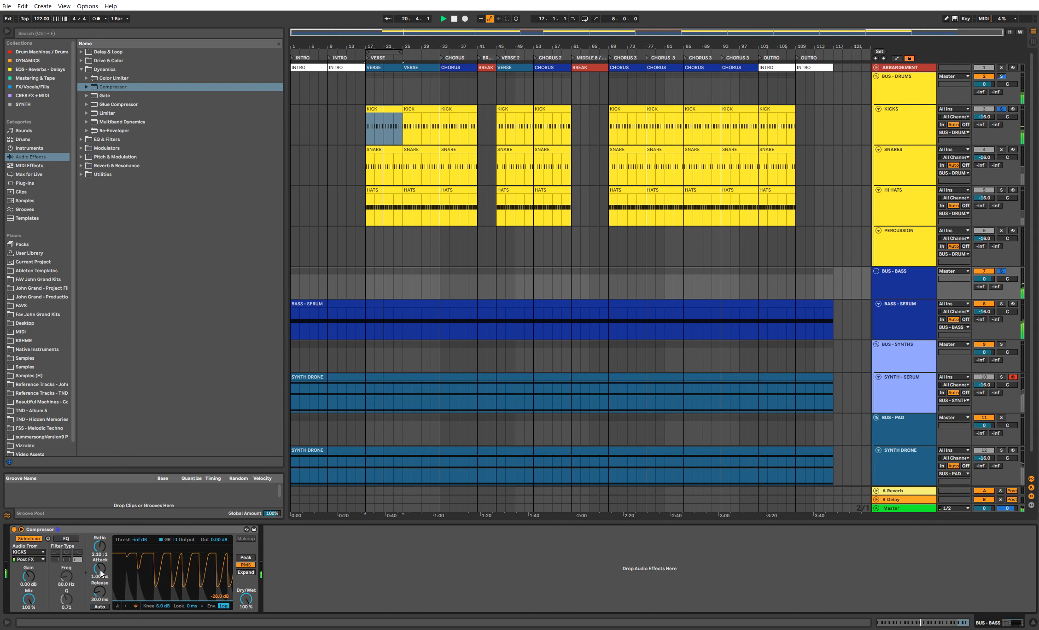
mouse_move(99, 570)
left_mouse_down()
mouse_move(99, 610)
mouse_move(100, 553)
left_mouse_up()
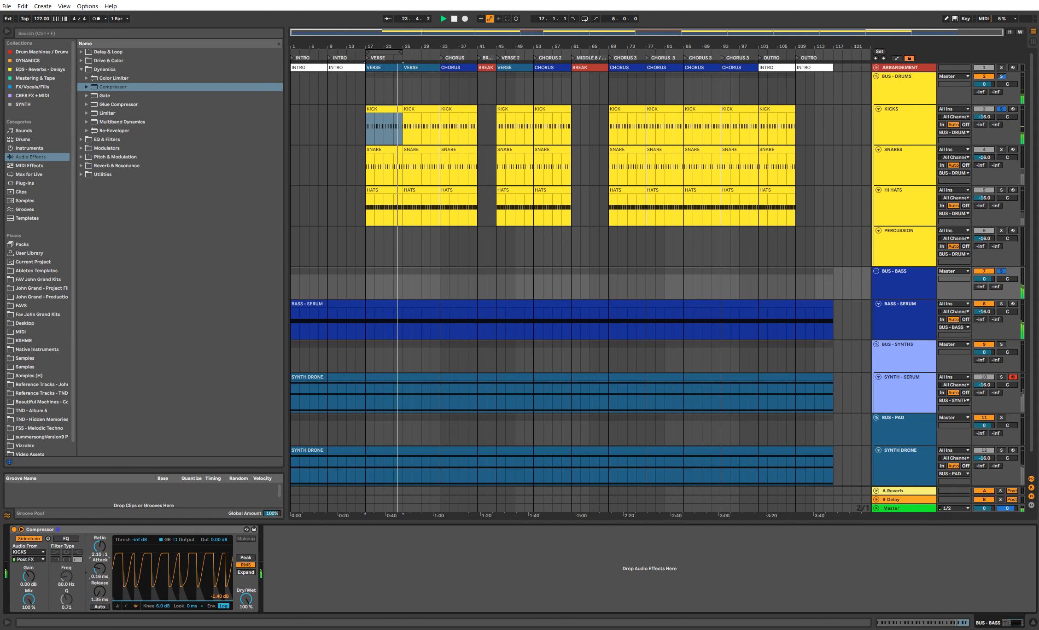
left_click_drag(134, 599, 101, 566)
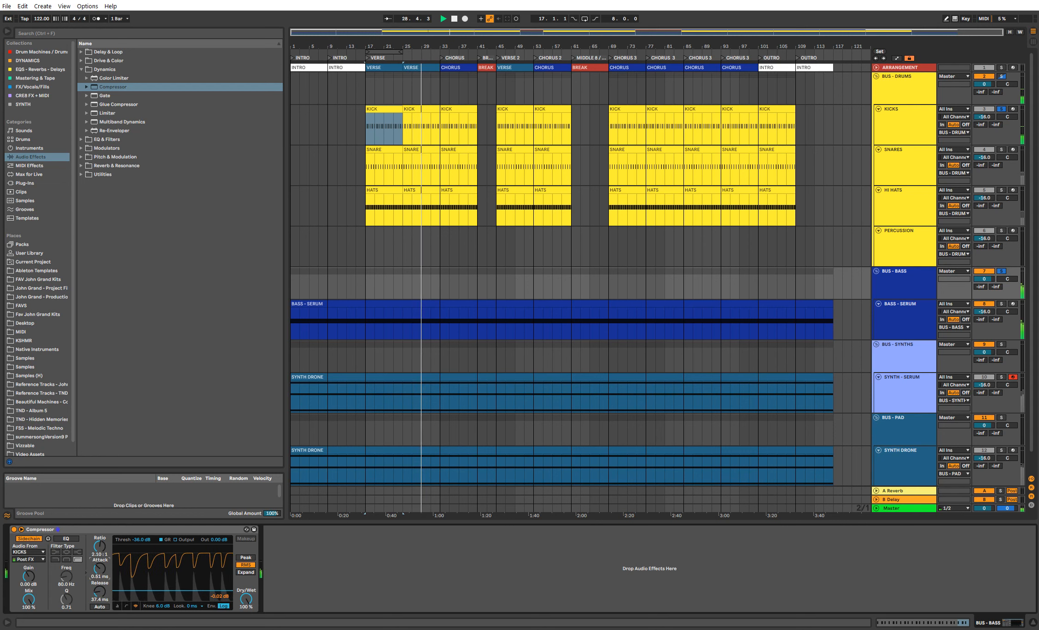
key("space")
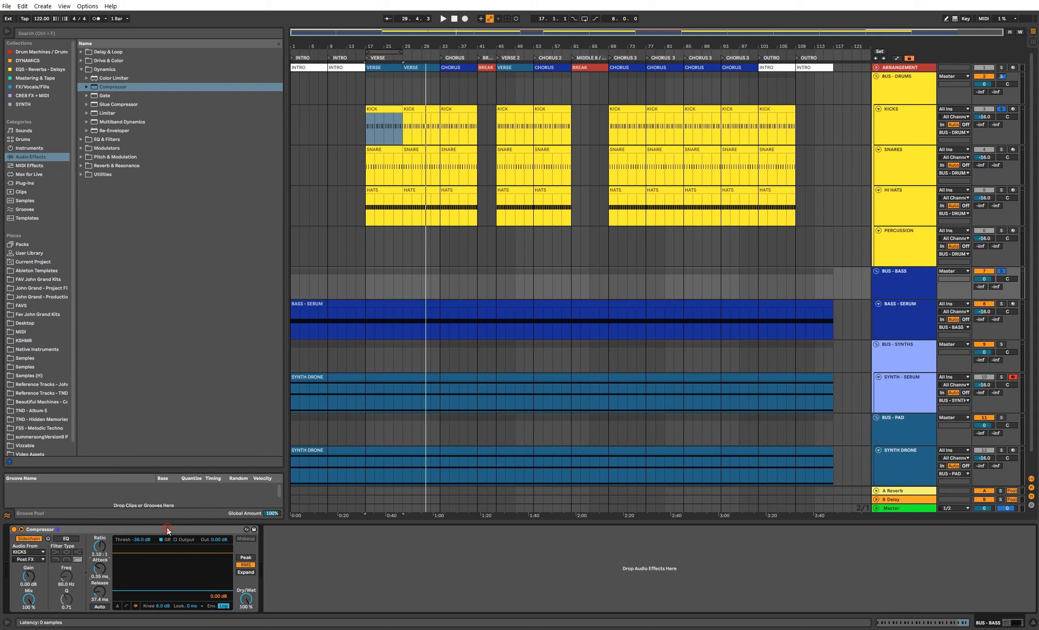
Step: Copy the Compressor from BUS - BASS to BUS - SYNTHS, and solo BUS - SYNTHS for playback
left_click(894, 354)
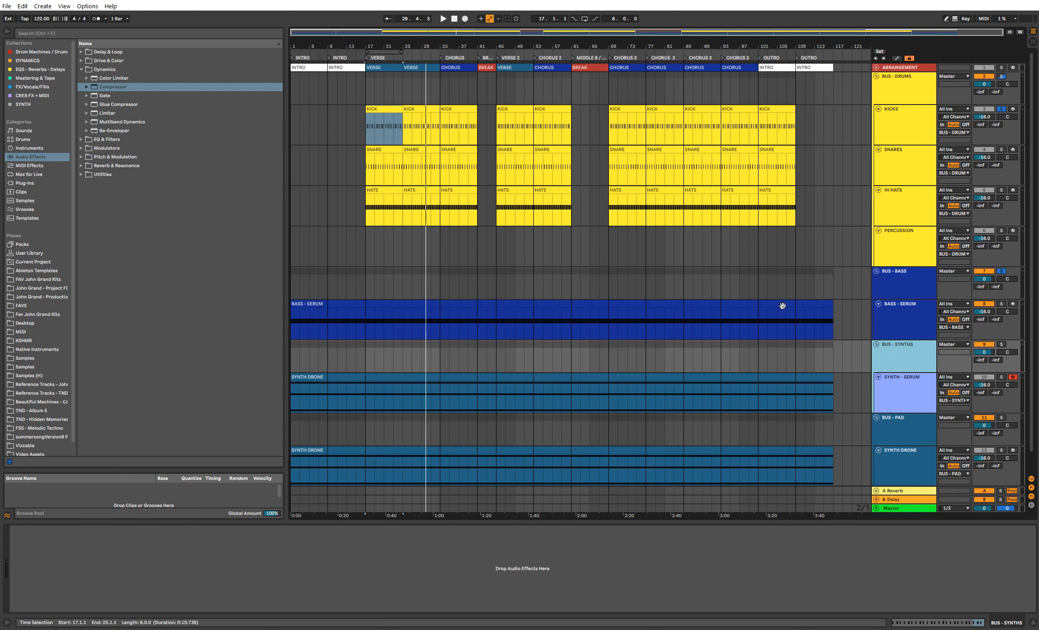
left_click(882, 282)
left_click(188, 531)
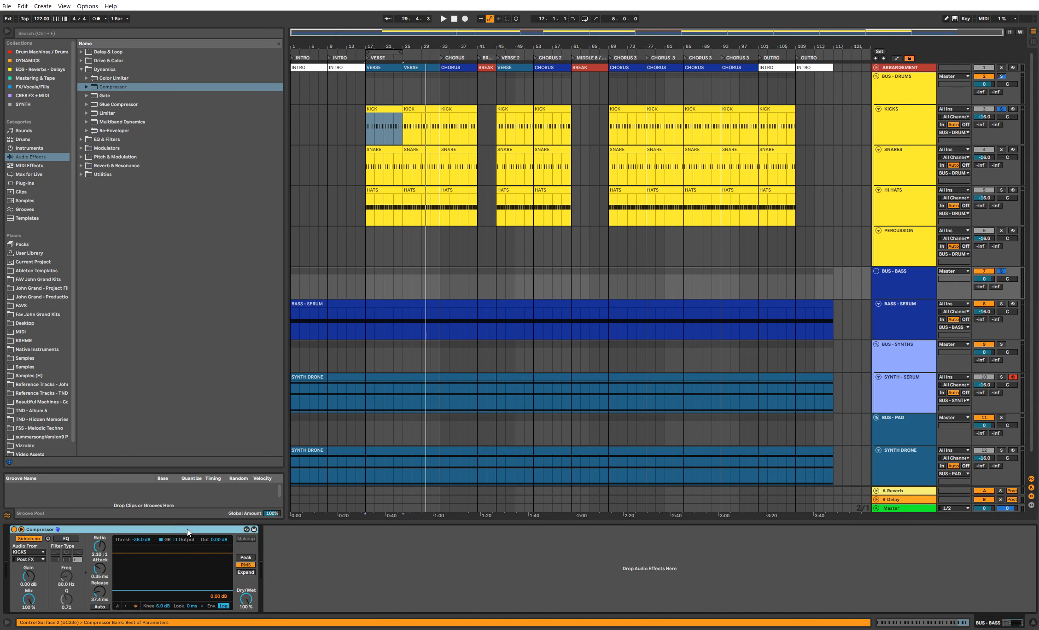
left_click(920, 349)
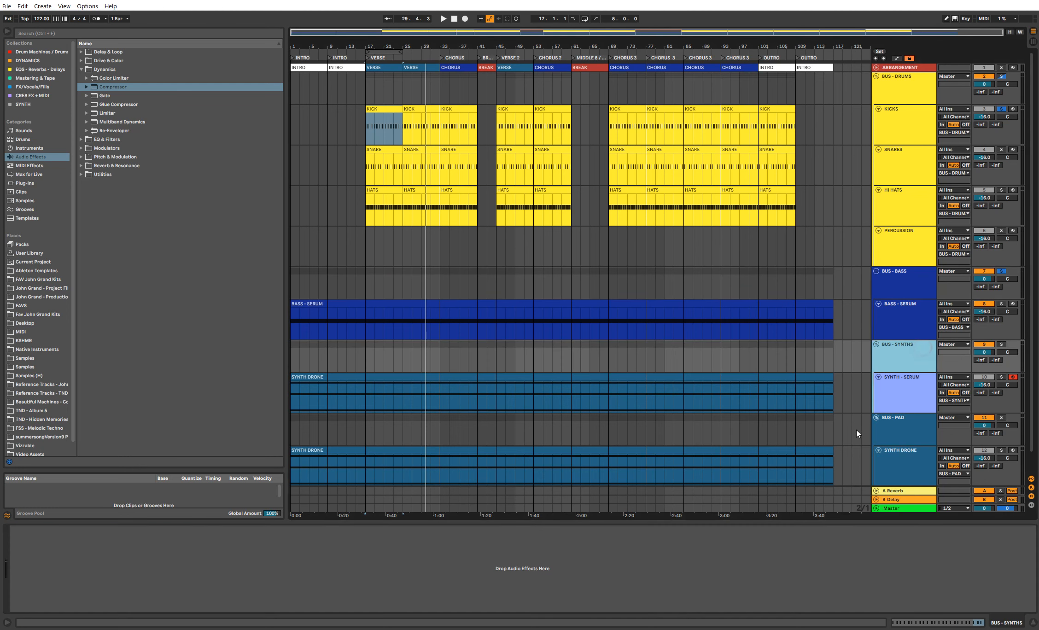
key("ctrl+v")
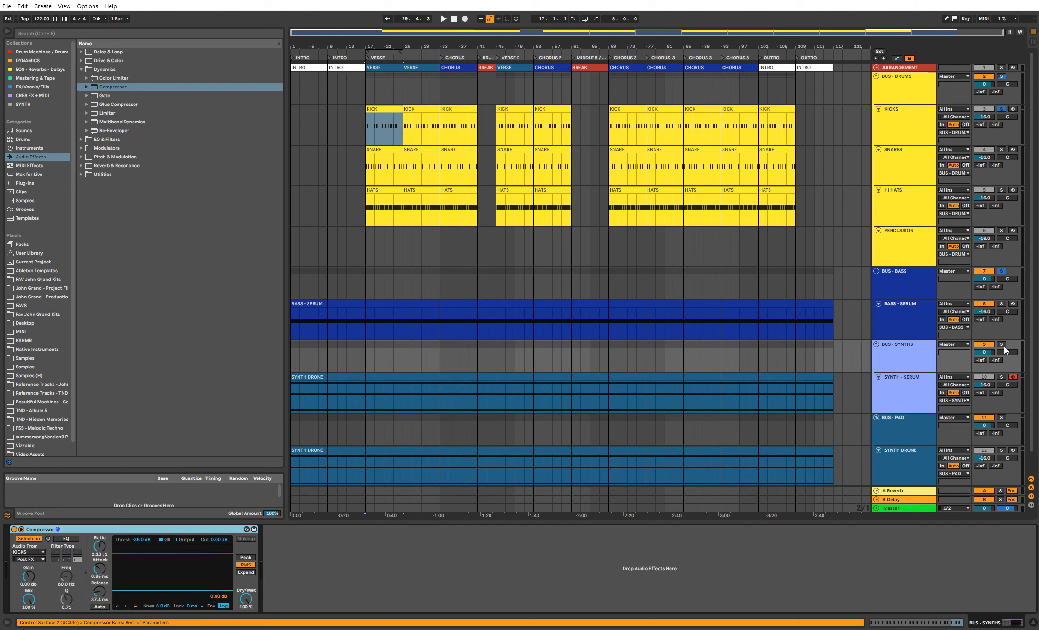
left_click(1003, 346)
key("space")
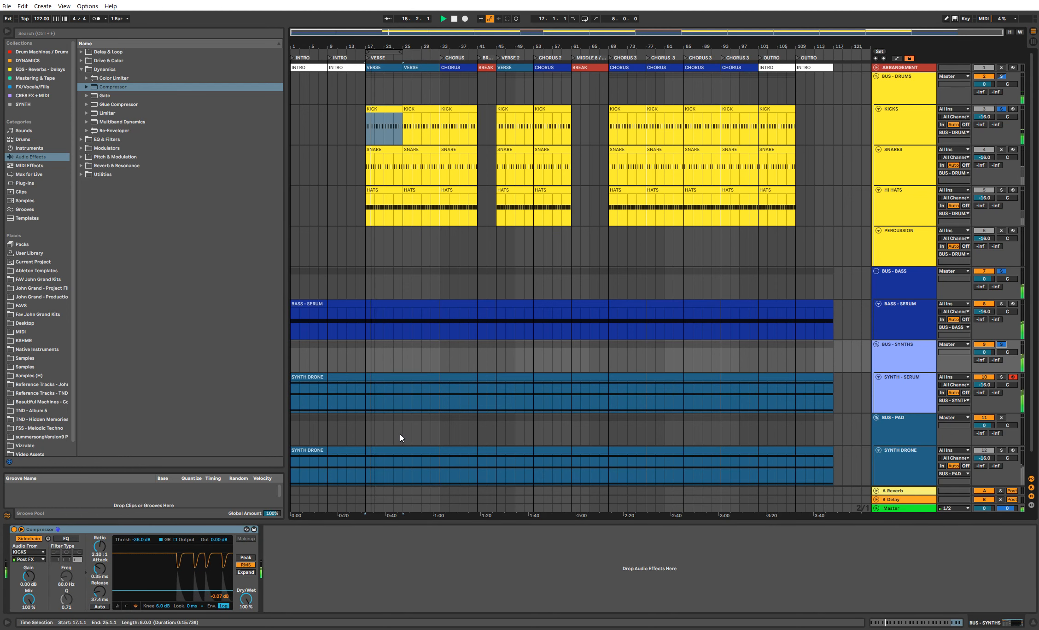
Step: Solo BUS - PAD and paste the copied Compressor onto it
left_click(905, 424)
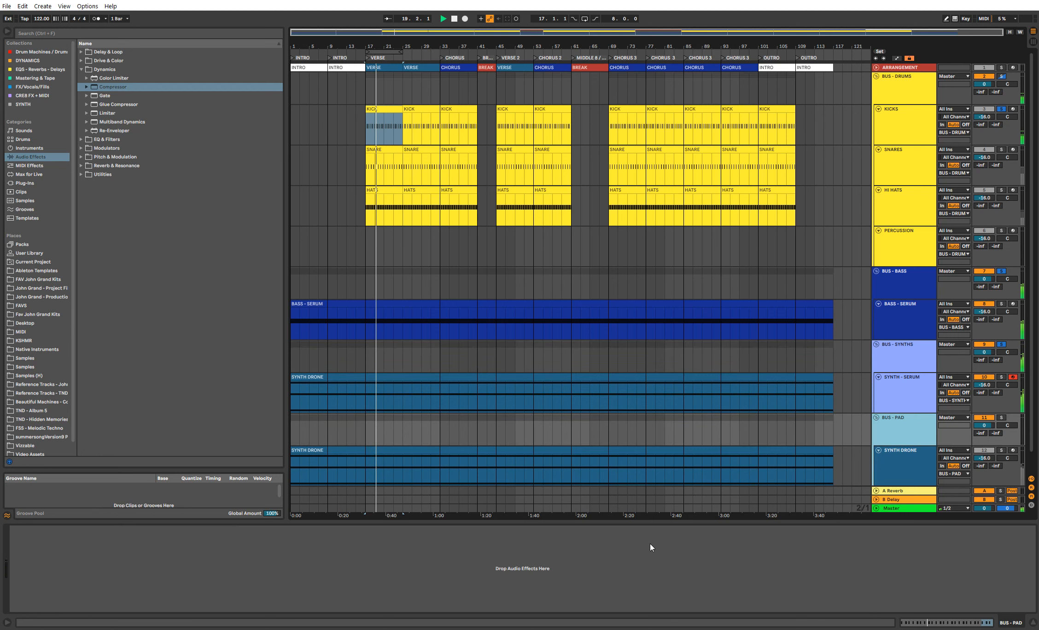
left_click(1001, 418)
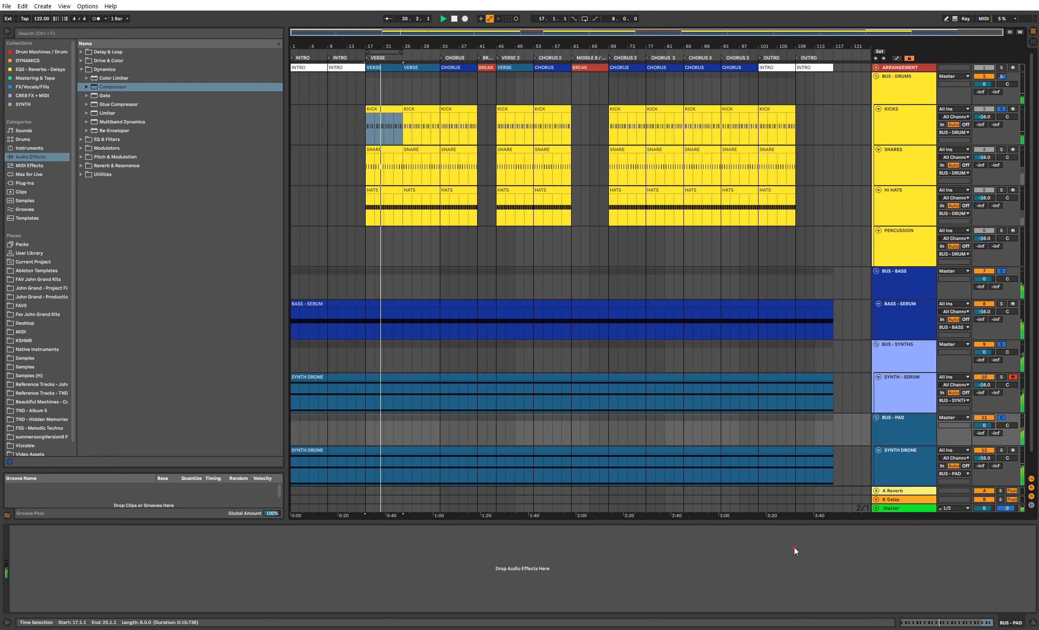
left_click(797, 546)
key("ctrl+v")
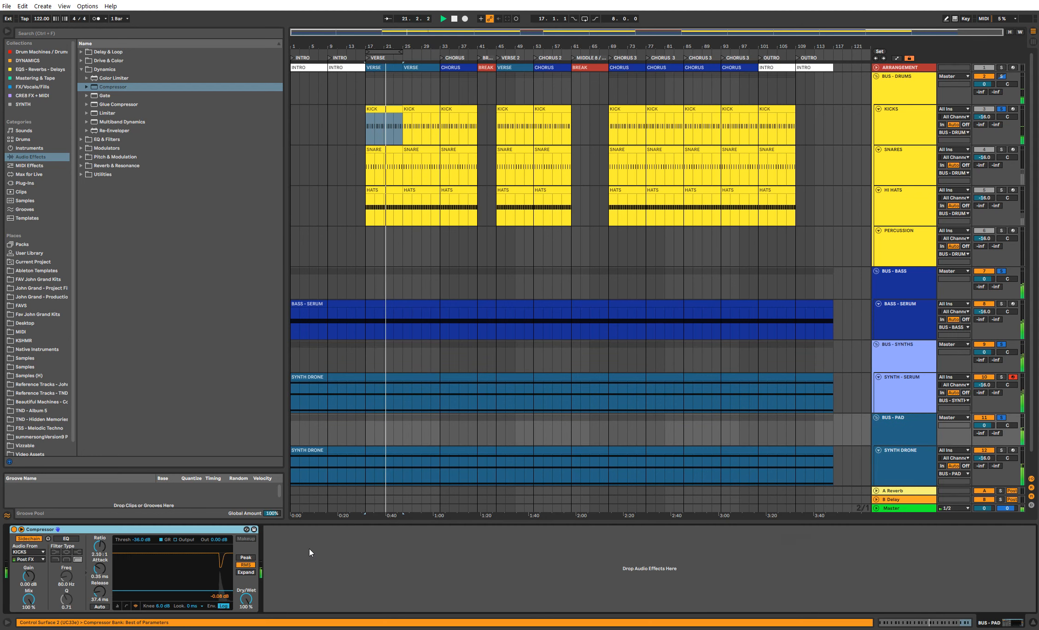
Step: Solo only BUS - SYNTHS and KICKS and, during playback, set the BUS - SYNTHS Compressor's threshold to -26.2 dB
left_click(906, 354)
key("space")
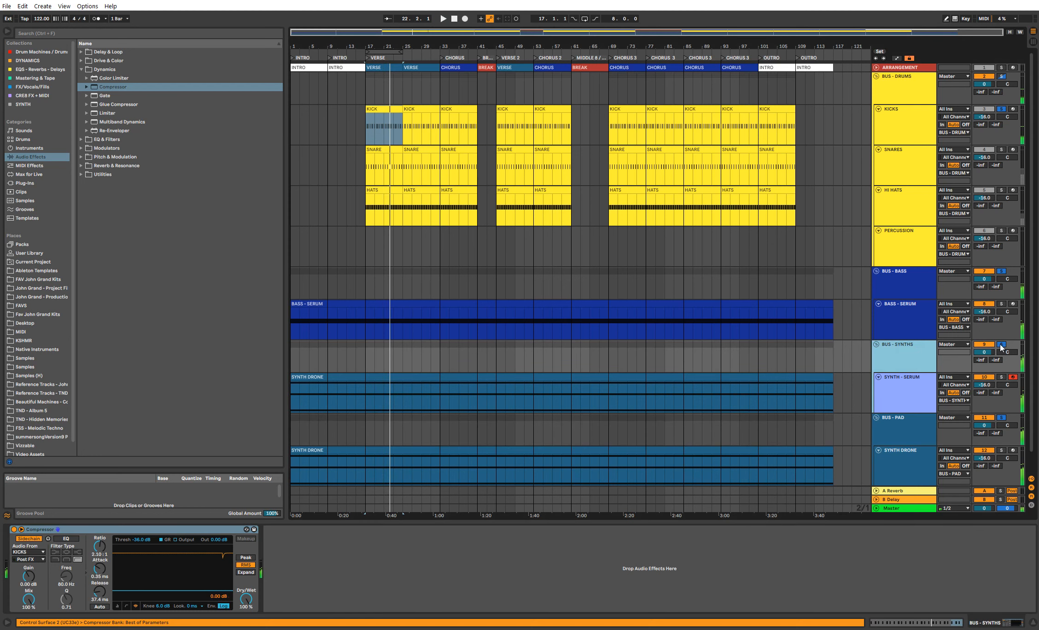
left_click(1001, 345)
left_click(1002, 344)
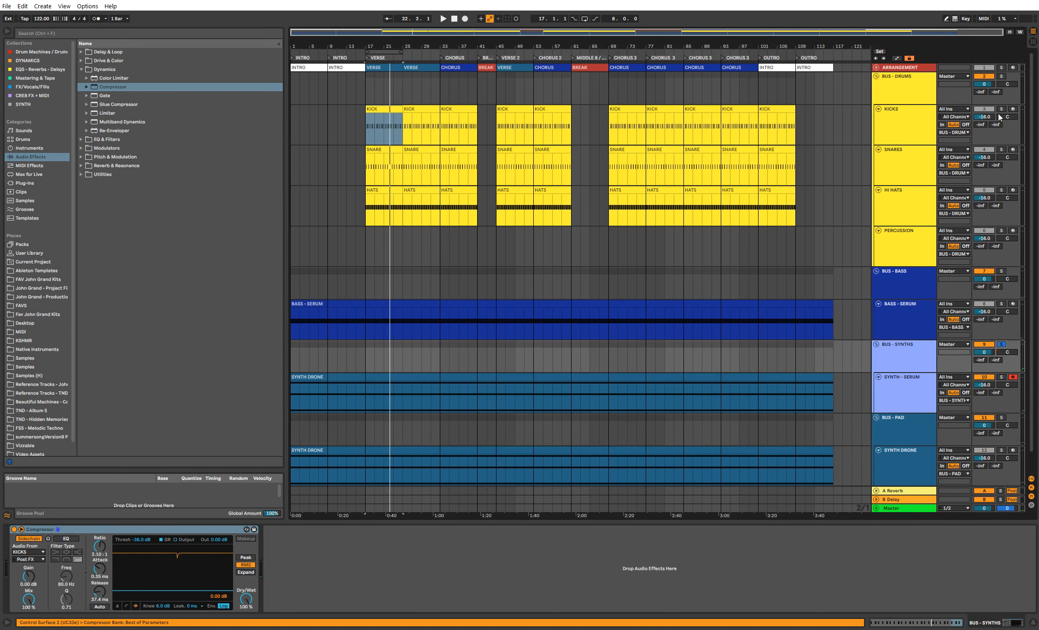
left_click(1002, 109)
left_click(888, 373)
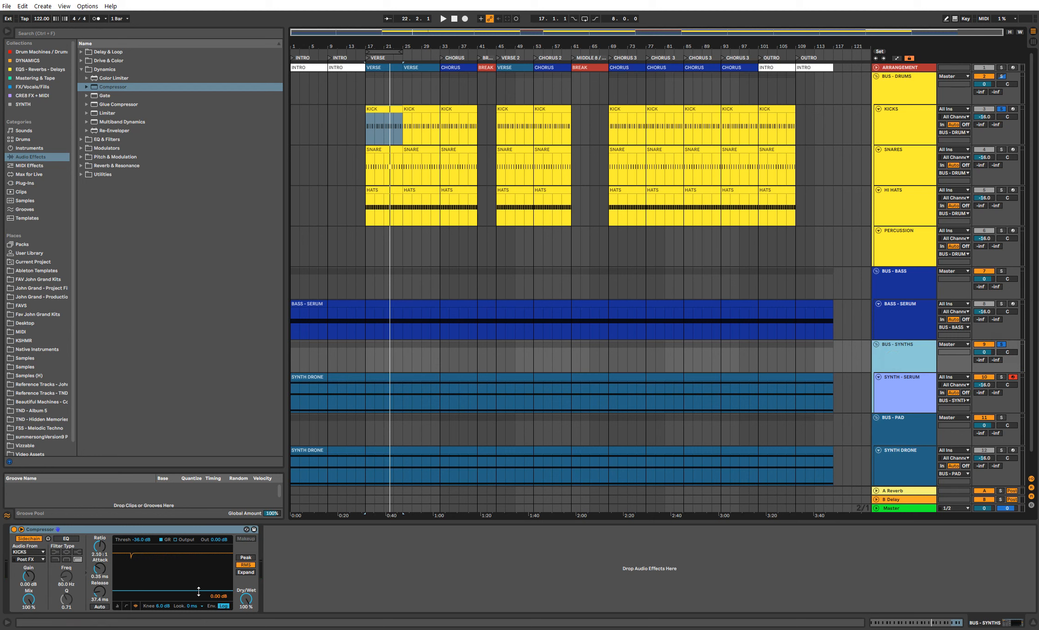
key("space")
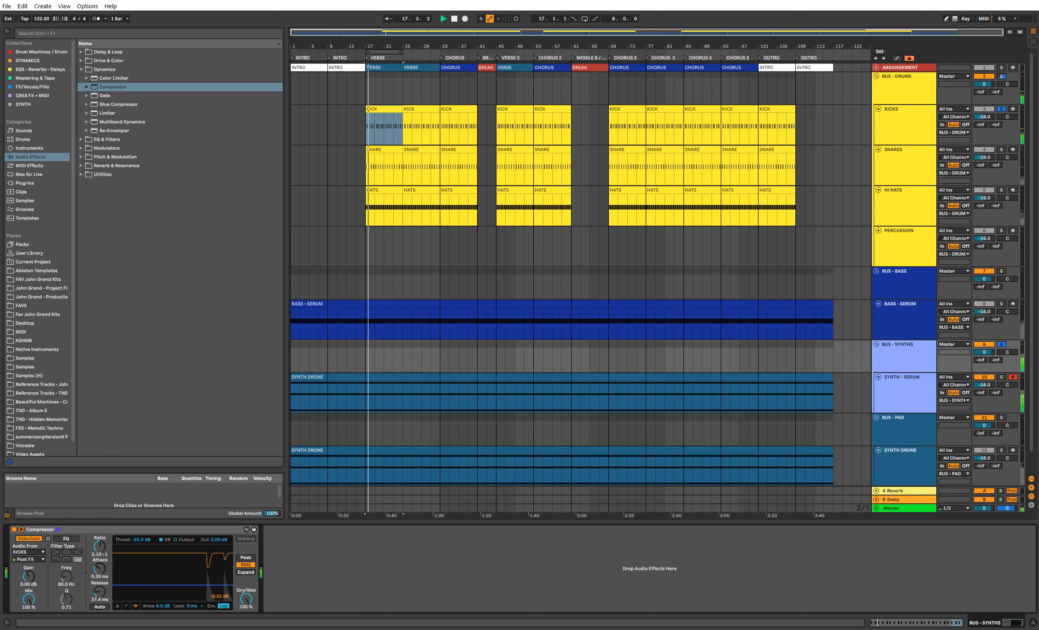
left_click_drag(199, 592, 198, 586)
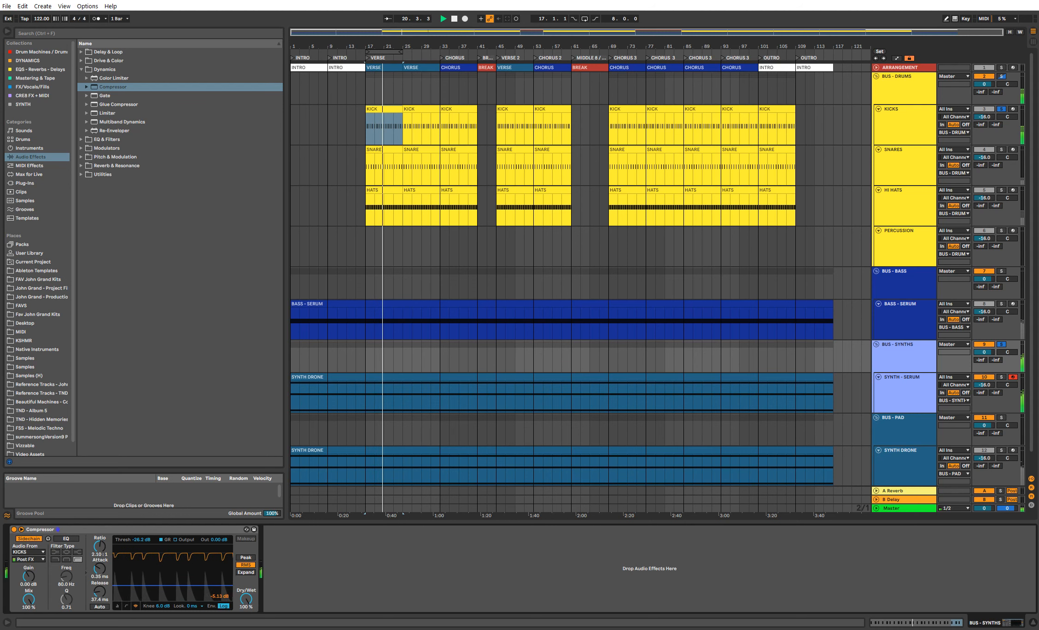
Step: Clear the track solos and play the full mix briefly from bar 17
key("space")
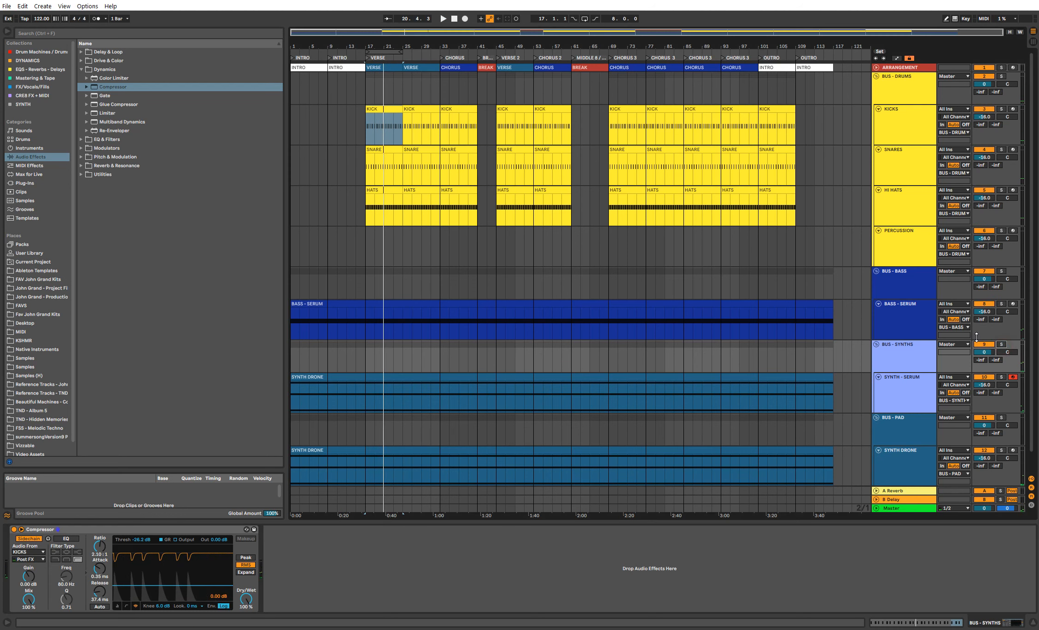
key("space")
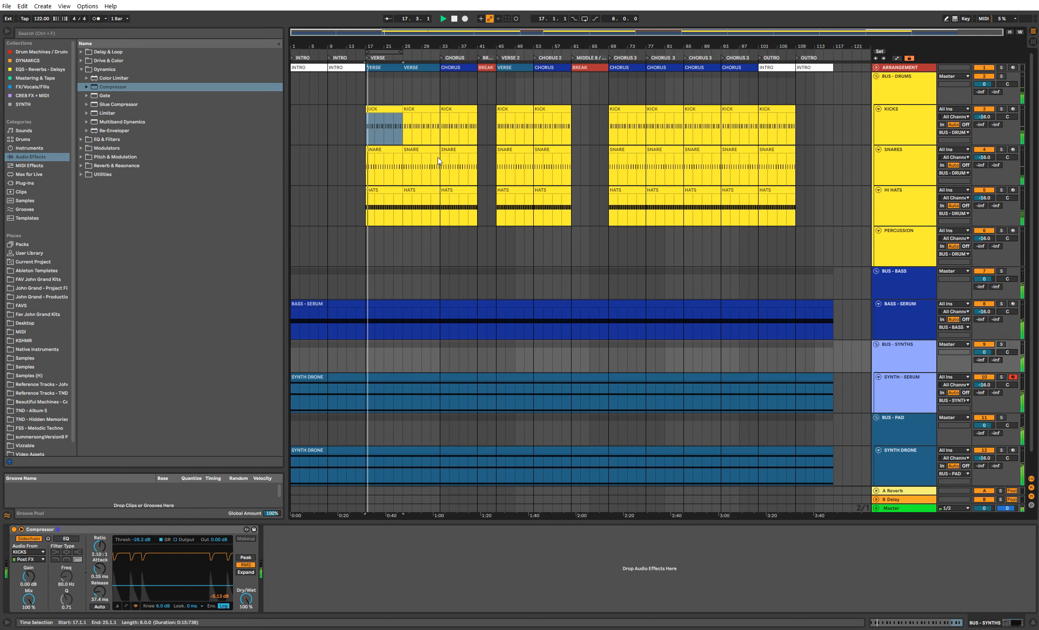
key("space")
Step: Check the device chains on BUS - BASS, KICKS, BASS - SERUM, BUS - SYNTHS and BUS - PAD
left_click(913, 277)
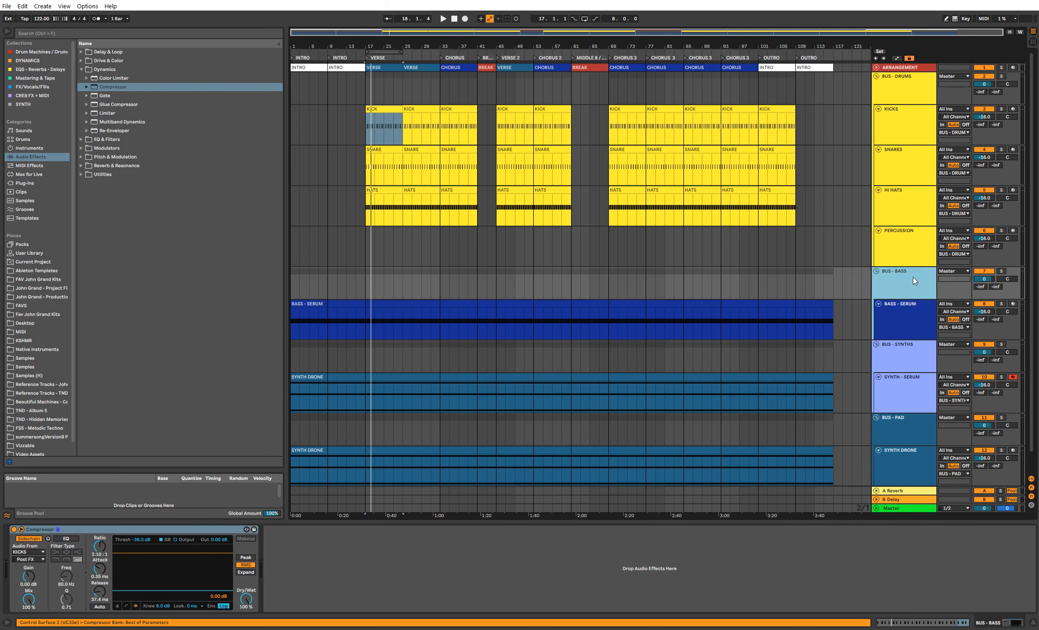
left_click(917, 121)
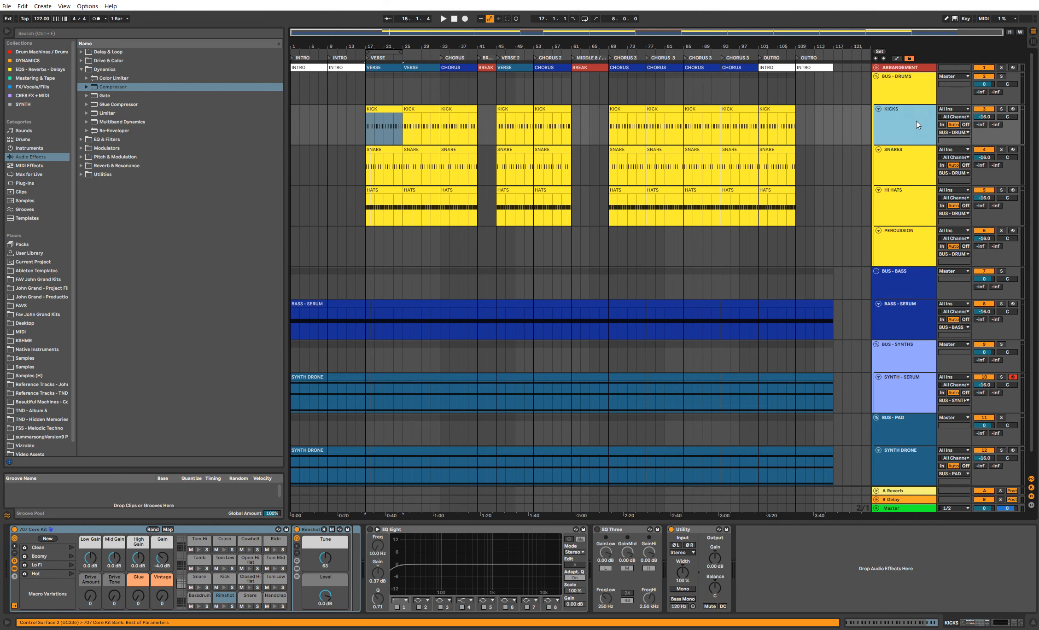
left_click(916, 308)
left_click(907, 349)
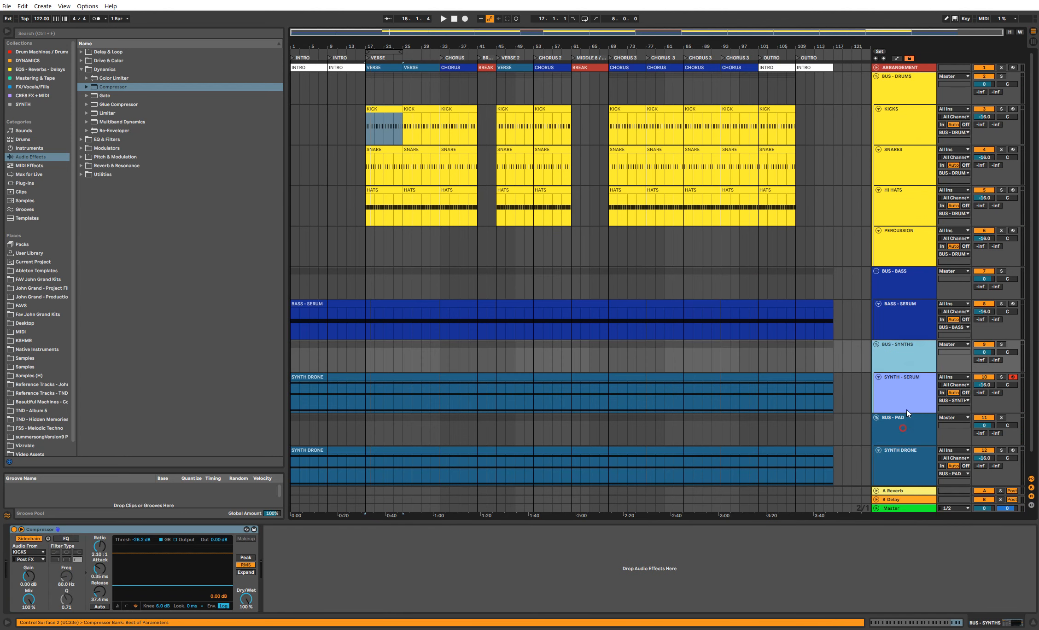
left_click(907, 422)
Step: Add a Utility from the Utilities audio effects after the Compressor on BUS - BASS
left_click(908, 294)
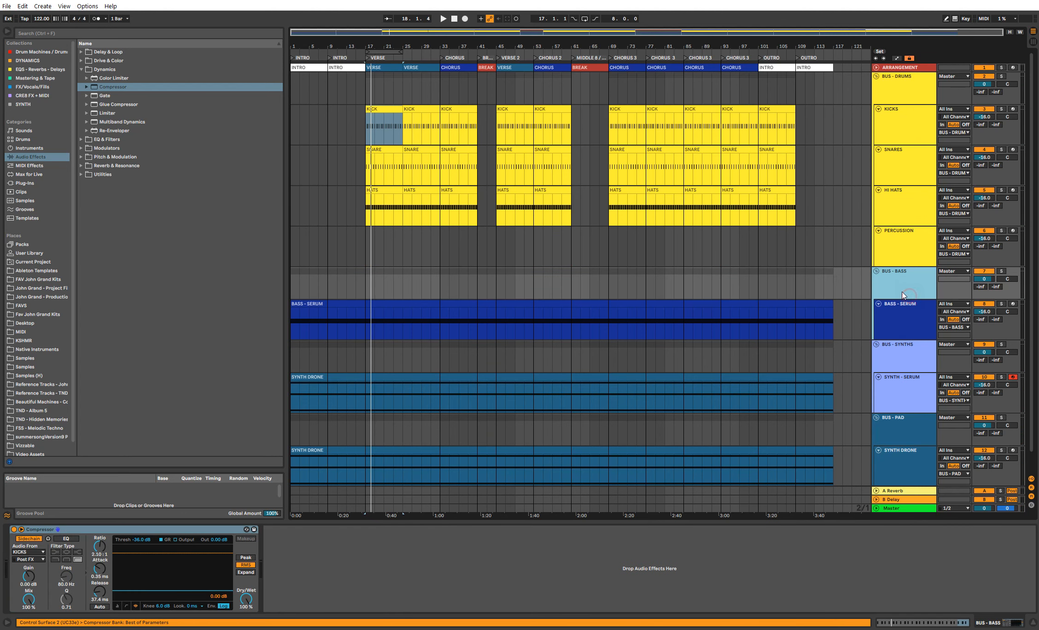
left_click(82, 175)
left_click(103, 166)
double_click(103, 166)
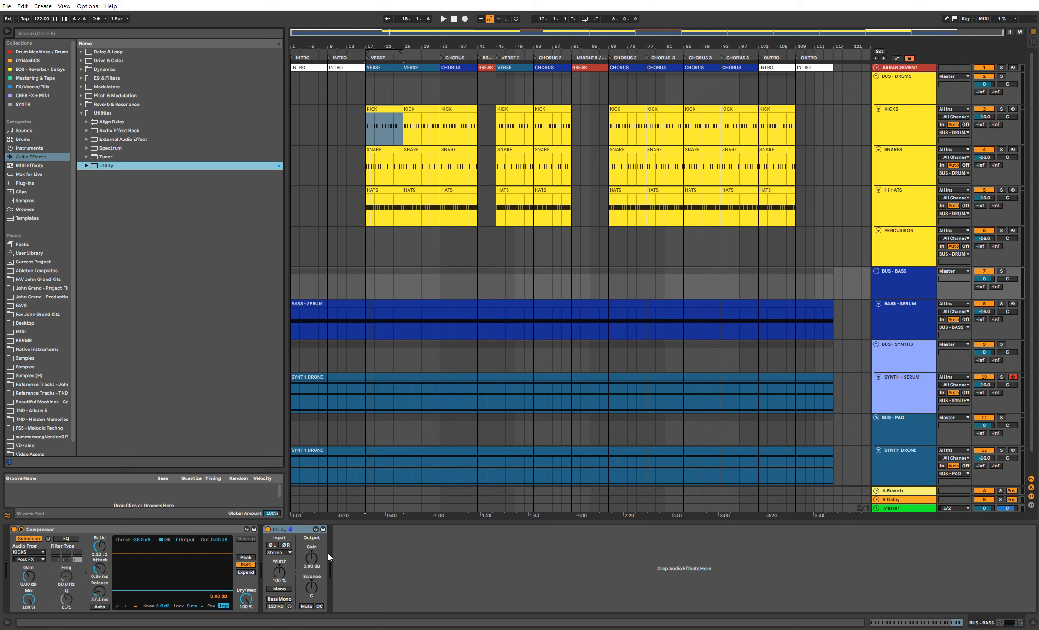
Step: Compare the device chains of the bass, synth and pad buses
left_click(893, 287)
left_click(898, 355)
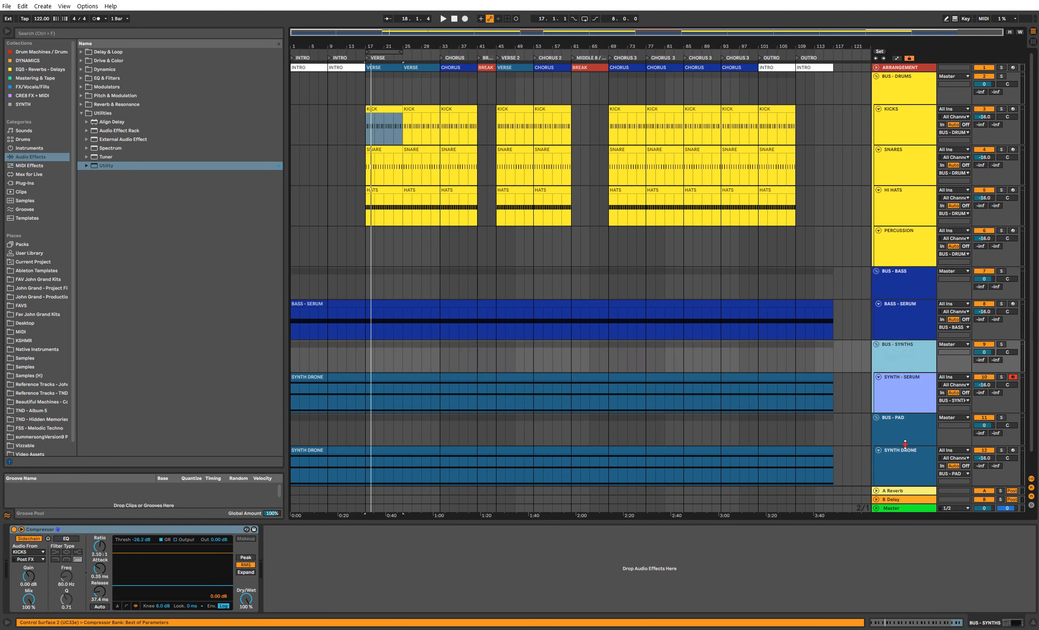
left_click(898, 434)
left_click(894, 290)
left_click(905, 353)
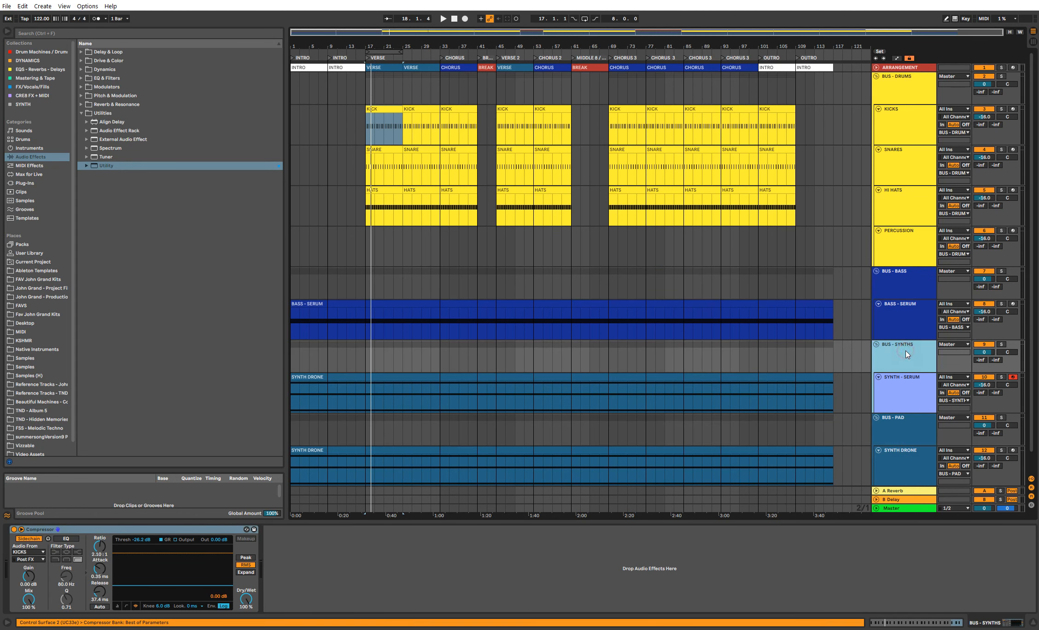
left_click(896, 294)
Step: Fold all the bus groups and set the gain of the Utility on BUS - BASS to -6 dB
key("alt+u")
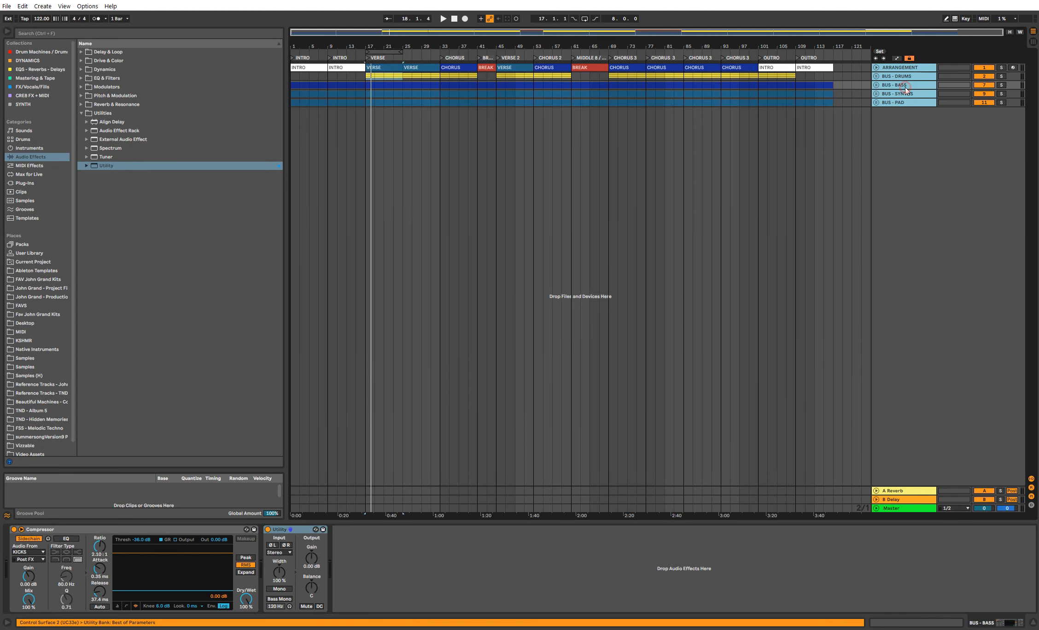
left_click(315, 566)
type("-6")
key("Return")
Step: Copy the Utility from BUS - BASS to BUS - SYNTHS and BUS - PAD
left_click(293, 529)
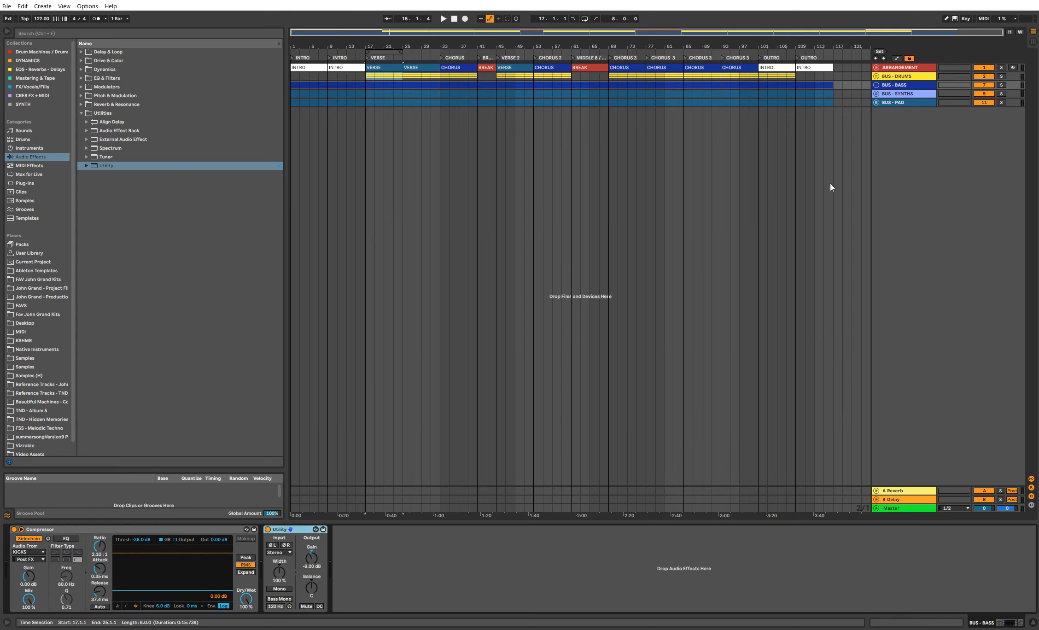
left_click(890, 94)
key("ctrl+v")
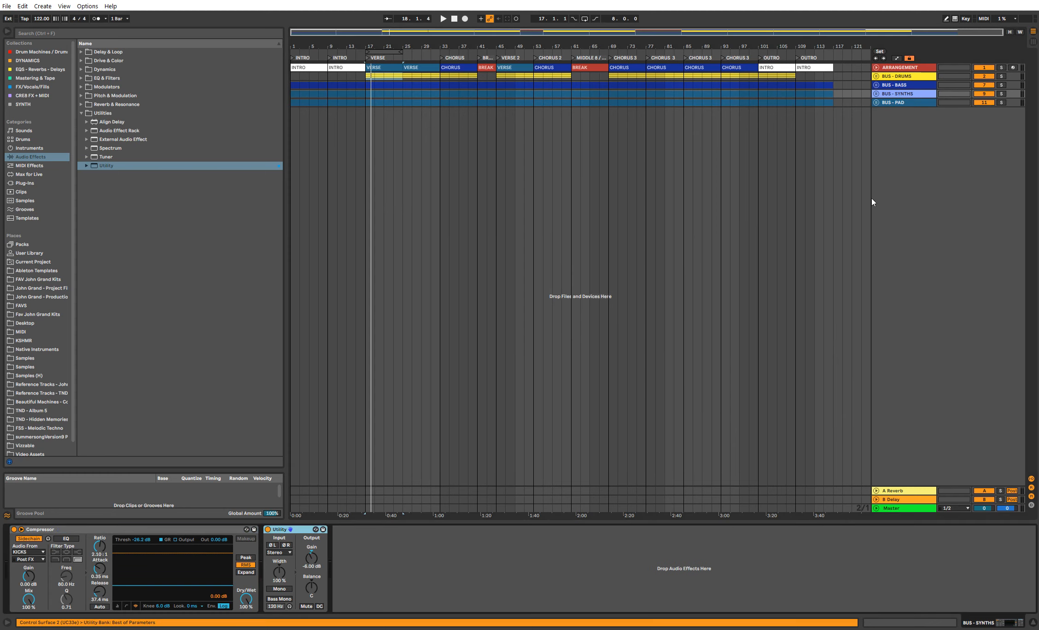
left_click(896, 106)
key("ctrl+v")
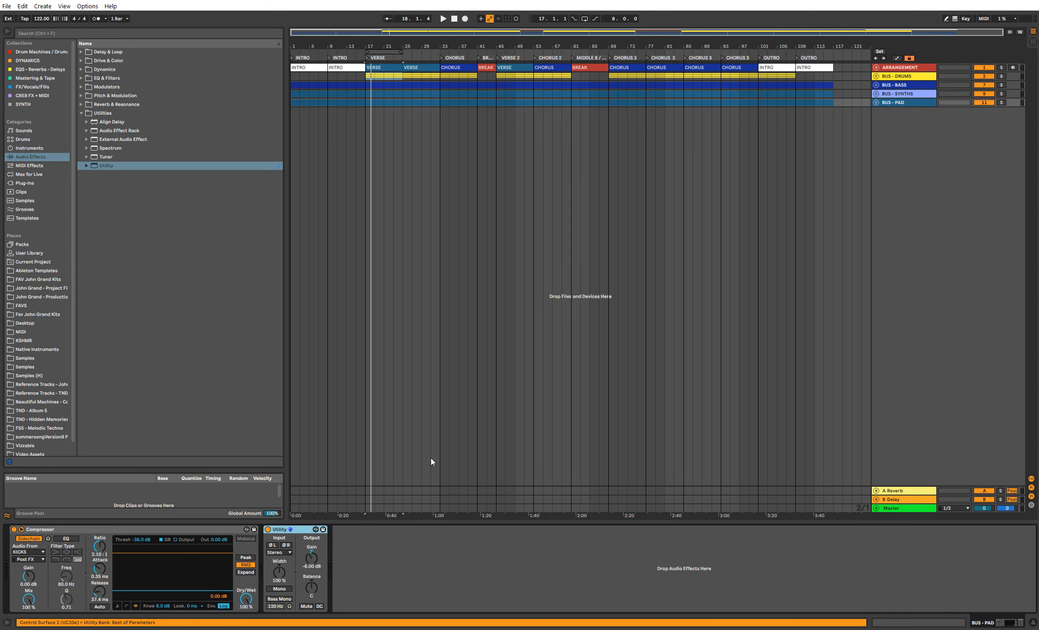
Step: Play back the mix, extend the loop to 16 bars from bar 17 to 33, and restart playback
key("space")
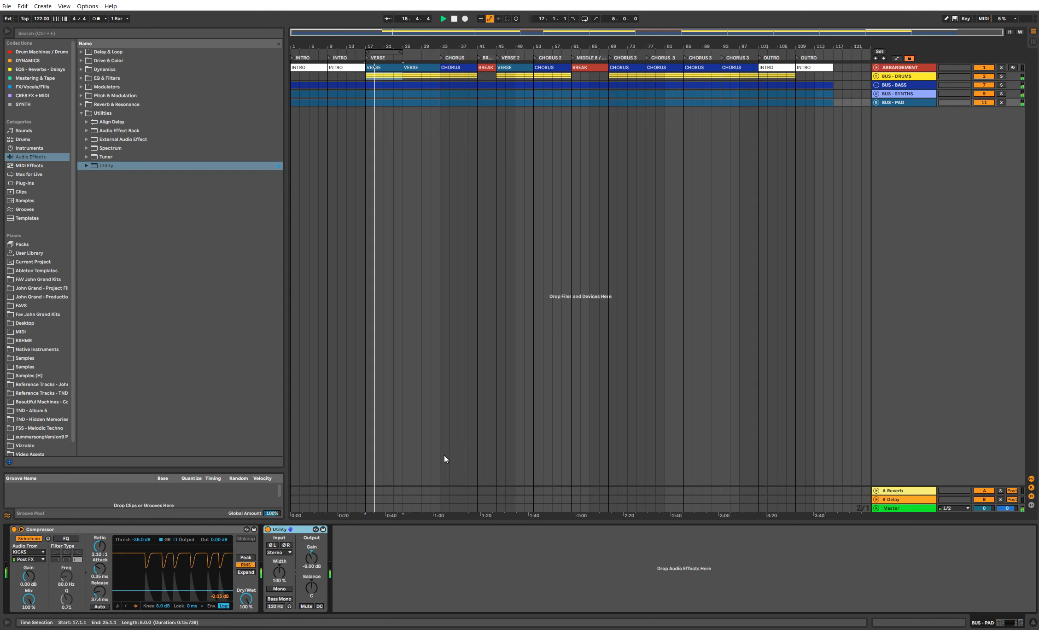
key("space")
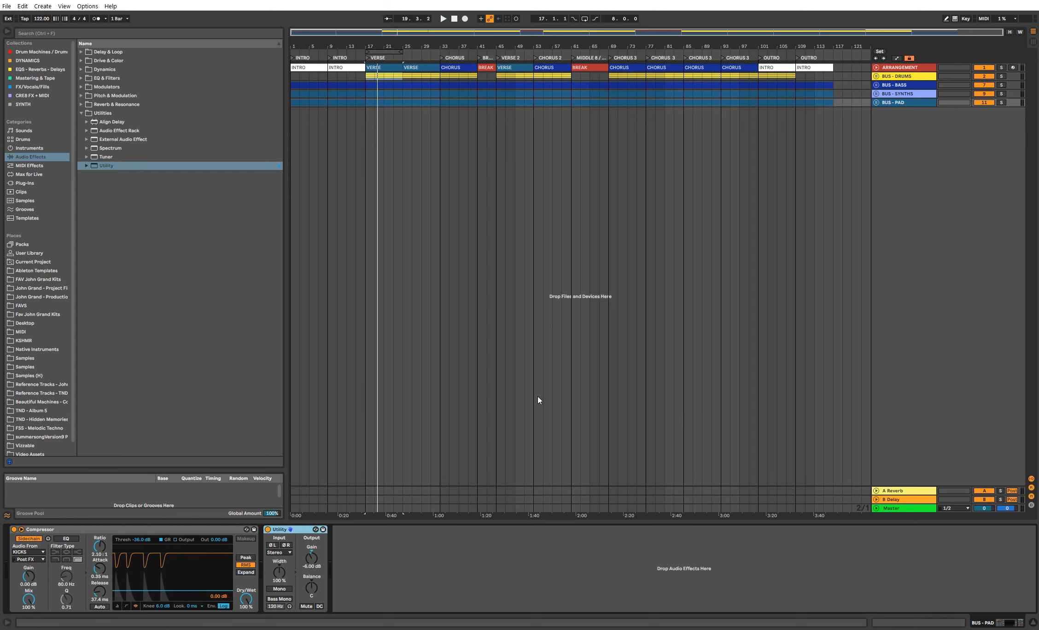
left_click_drag(401, 52, 437, 61)
key("space")
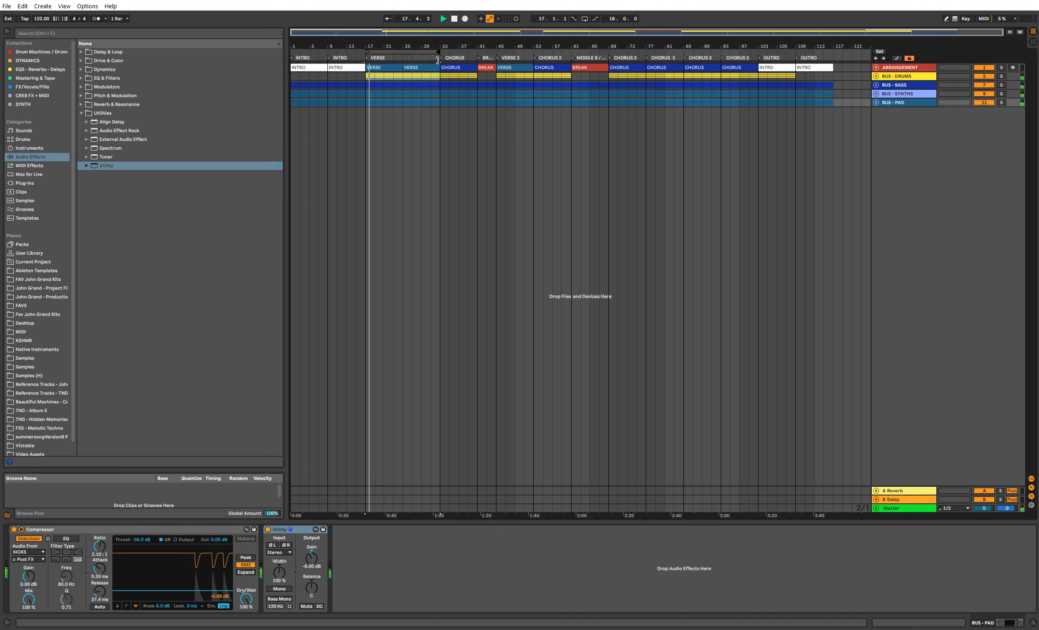
Step: Stop playback, unfold BUS - DRUMS and collapse its KICKS, SNARES, HI HATS and PERCUSSION tracks to minimum height
key("space")
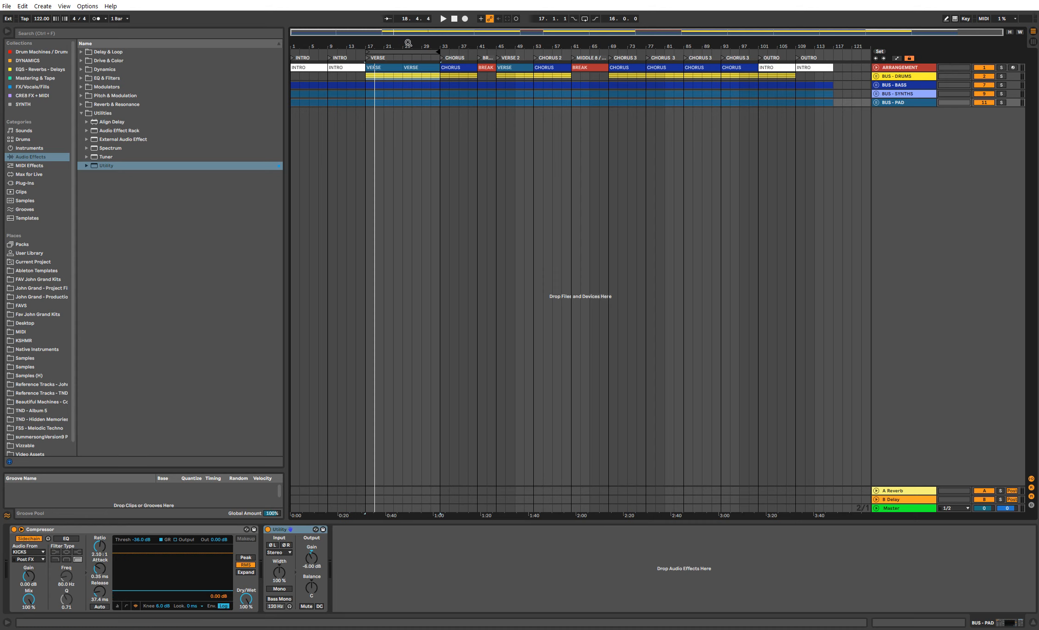
left_click(892, 95)
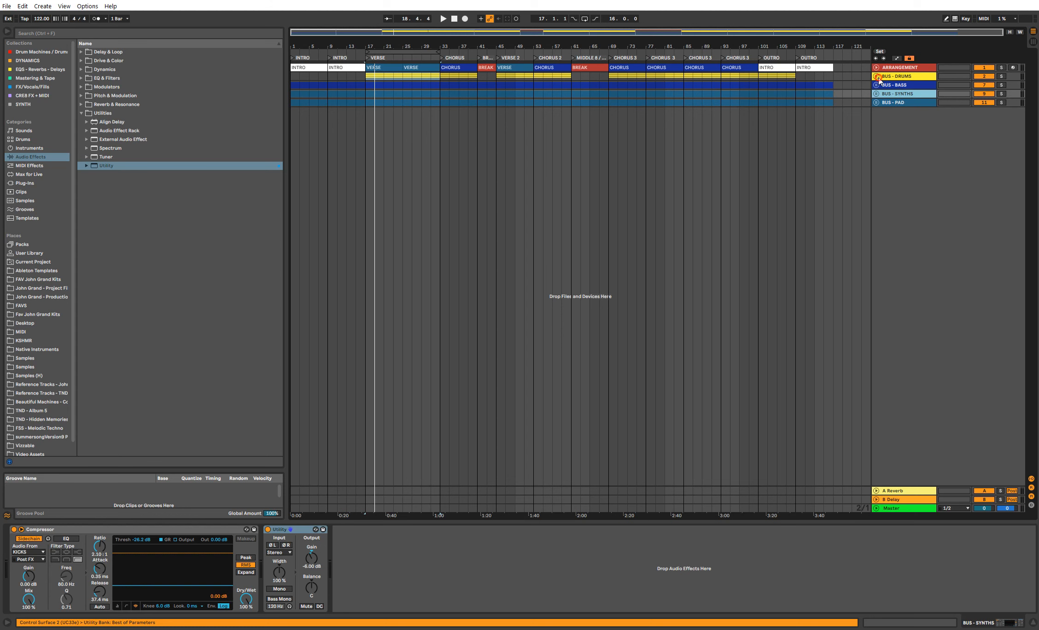
left_click(877, 76)
left_click(894, 111)
left_click(878, 109)
left_click(878, 117)
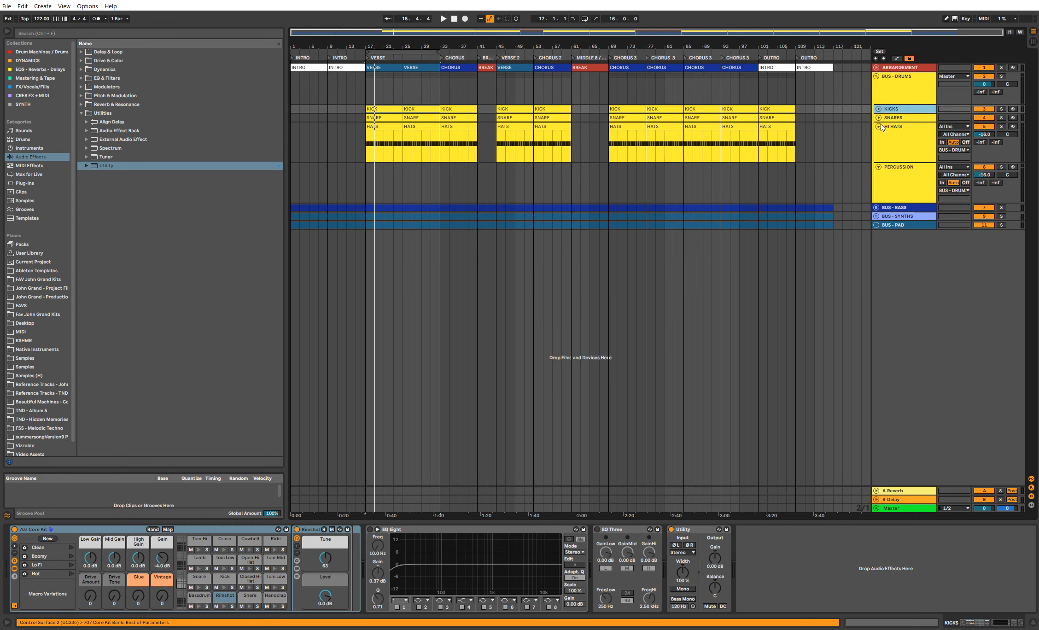
left_click(879, 127)
left_click(878, 134)
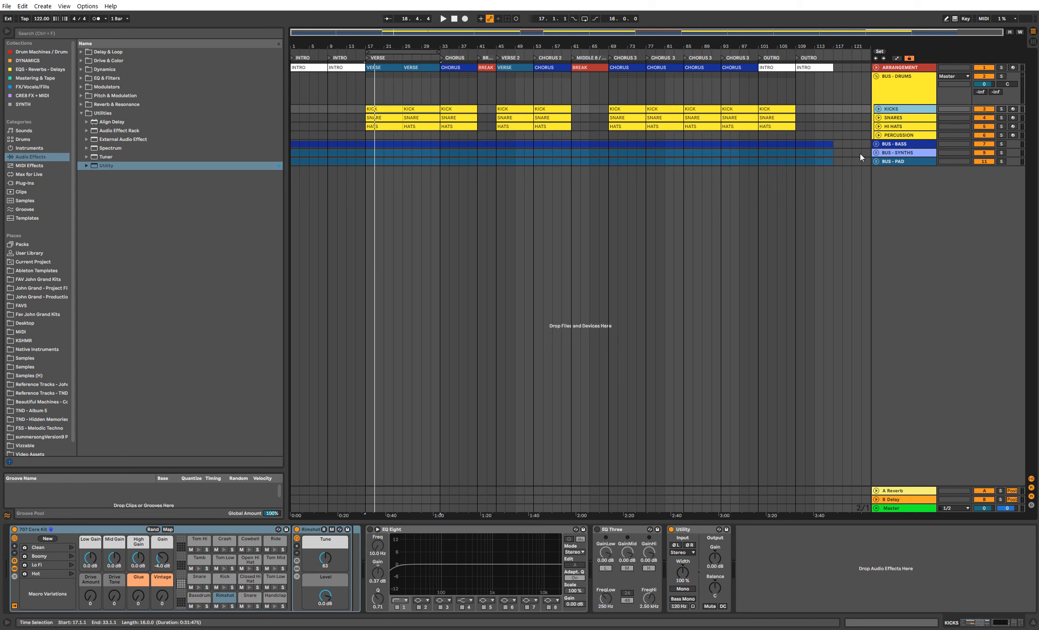
Step: Unfold the BUS - SYNTHS, BUS - BASS and BUS - PAD groups to show their tracks
left_click(896, 154)
left_click(876, 153)
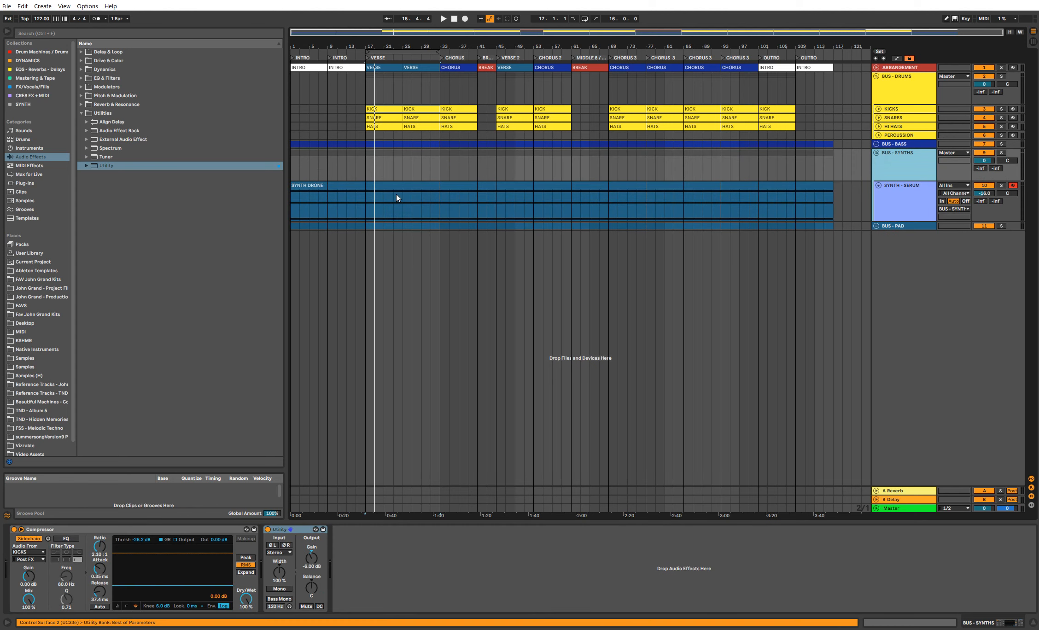
left_click(877, 144)
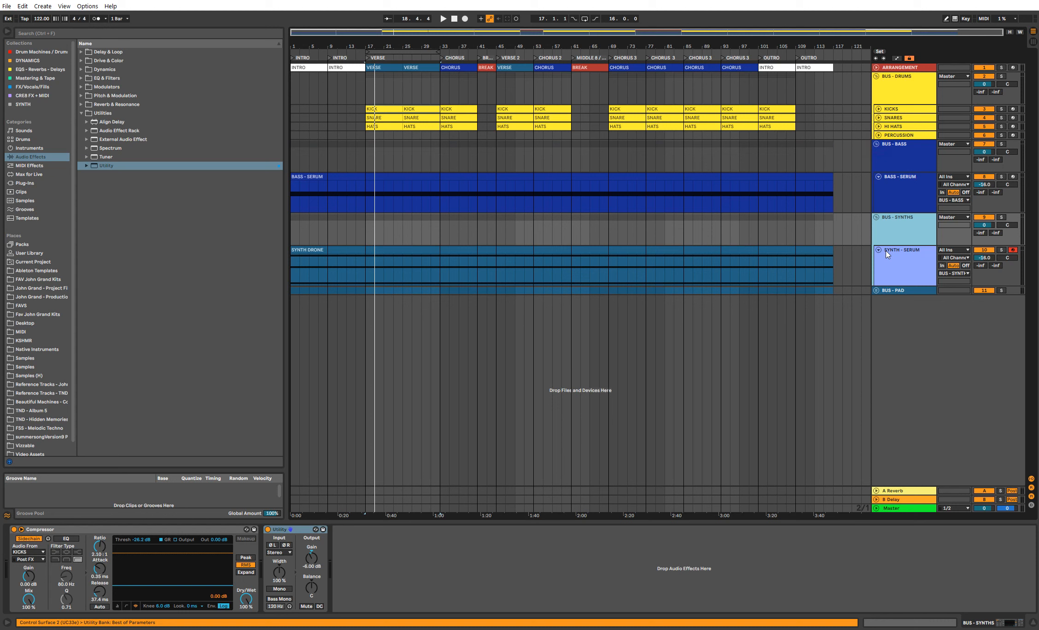
left_click(877, 291)
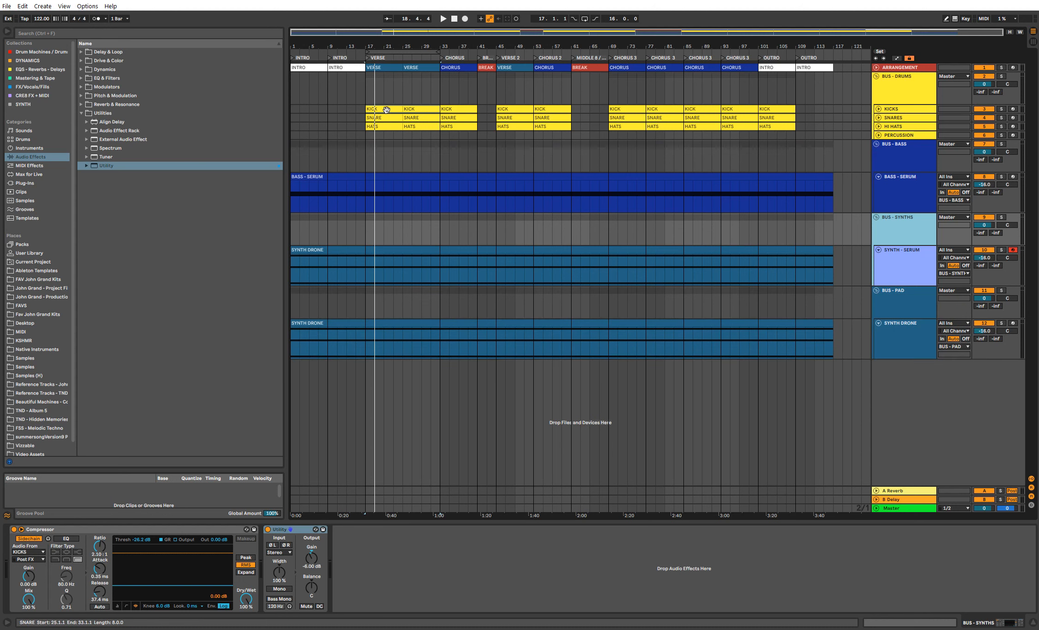
Step: Move the 16-bar loop to start at bar 1 and delete the BASS - SERUM clip's intro portion from bar 1 to 17
left_click(416, 110)
left_click(927, 83)
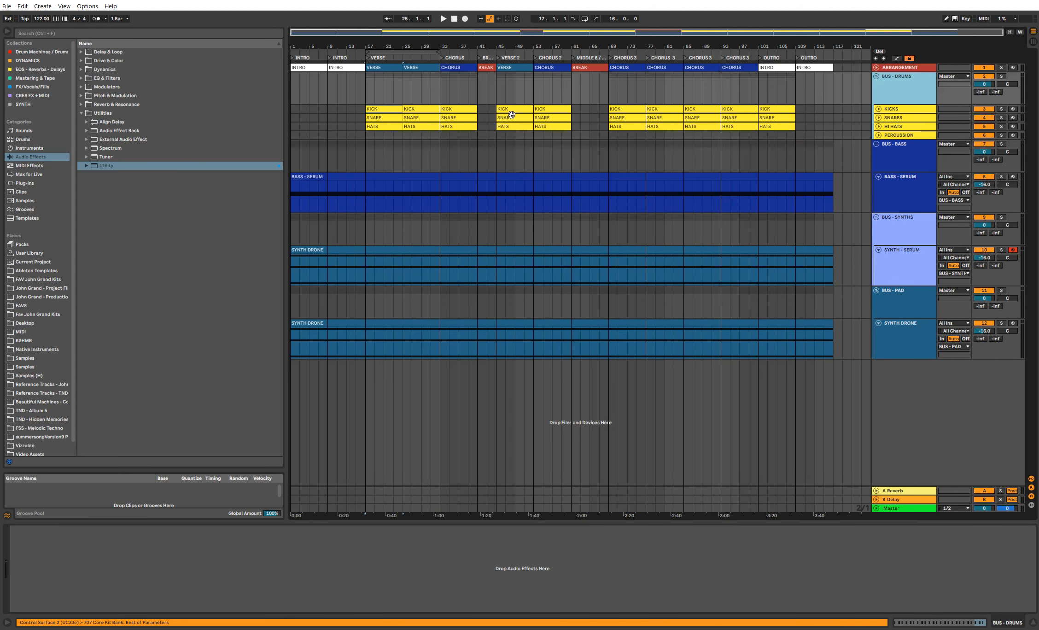
left_click_drag(399, 52, 305, 52)
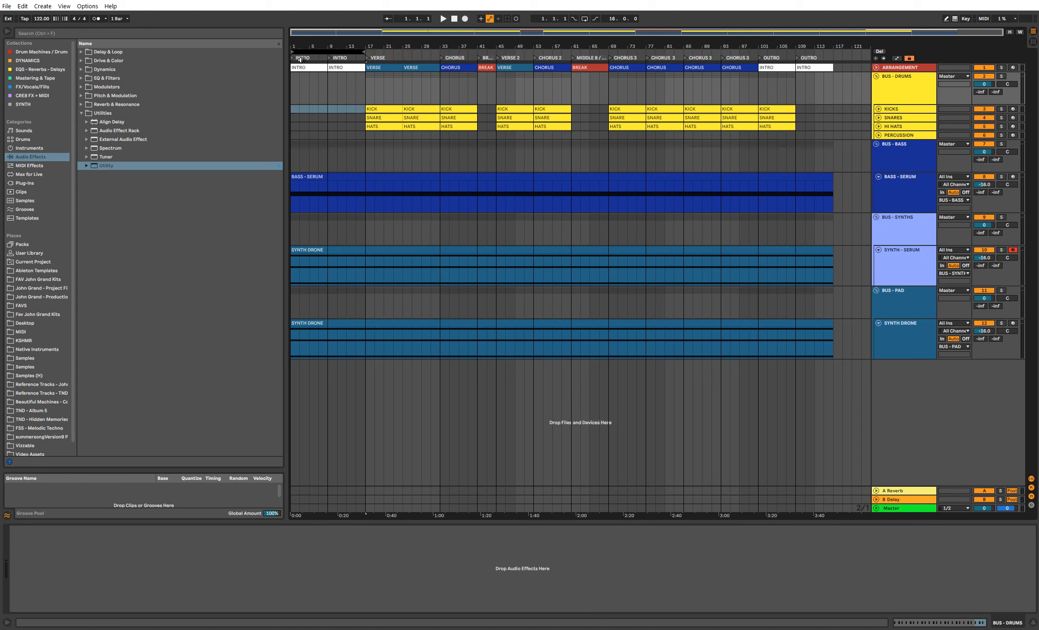
left_click(893, 161)
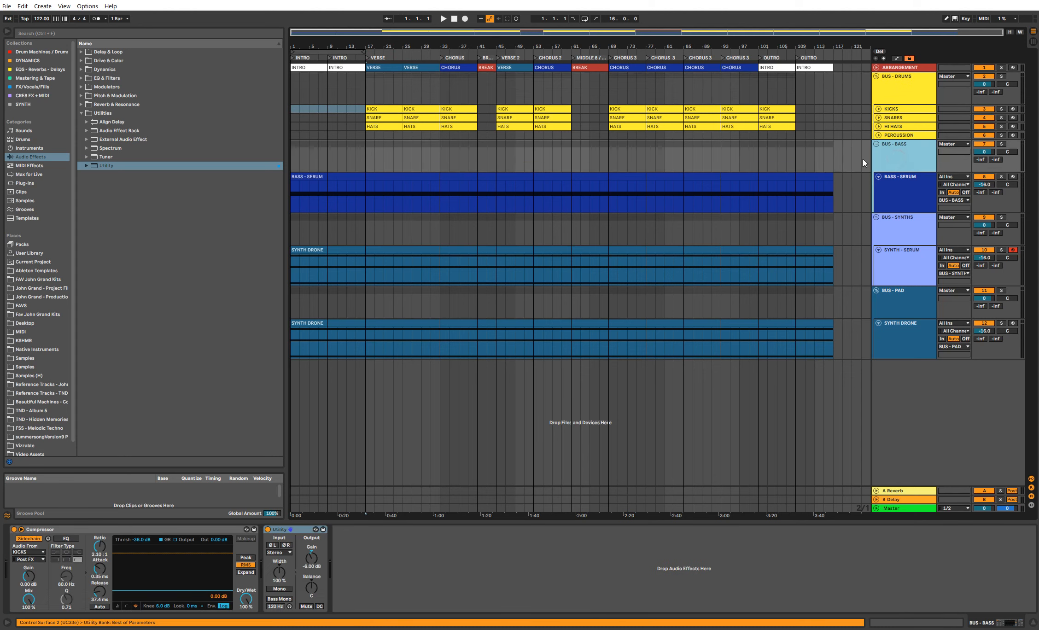
left_click(366, 196)
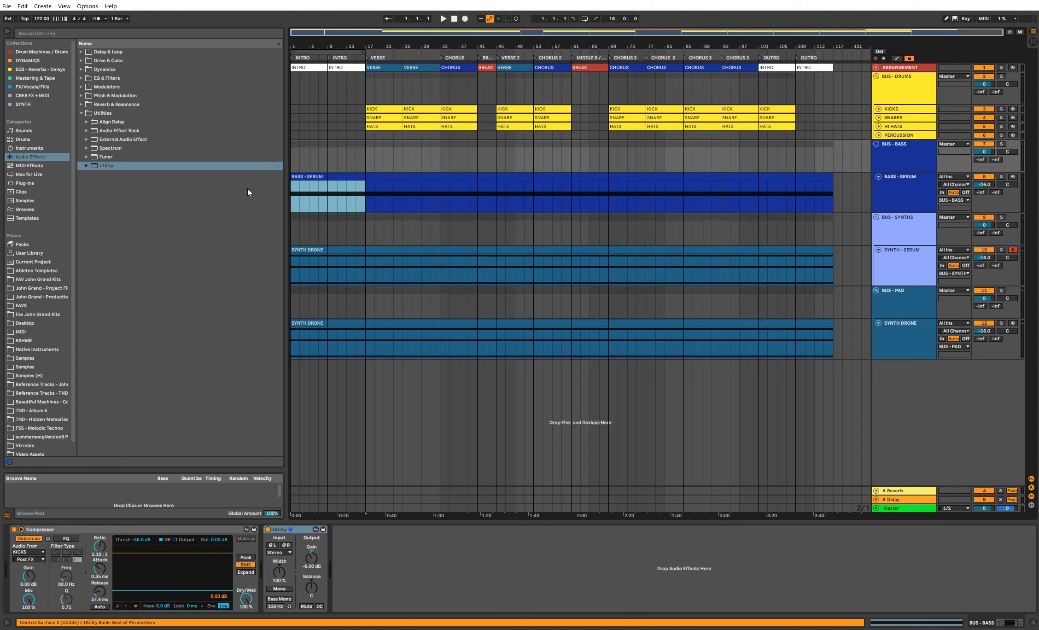
Step: Select the intro portion from bar 1 to 17 of the clip on the SYNTH - SERUM track
left_click(364, 259)
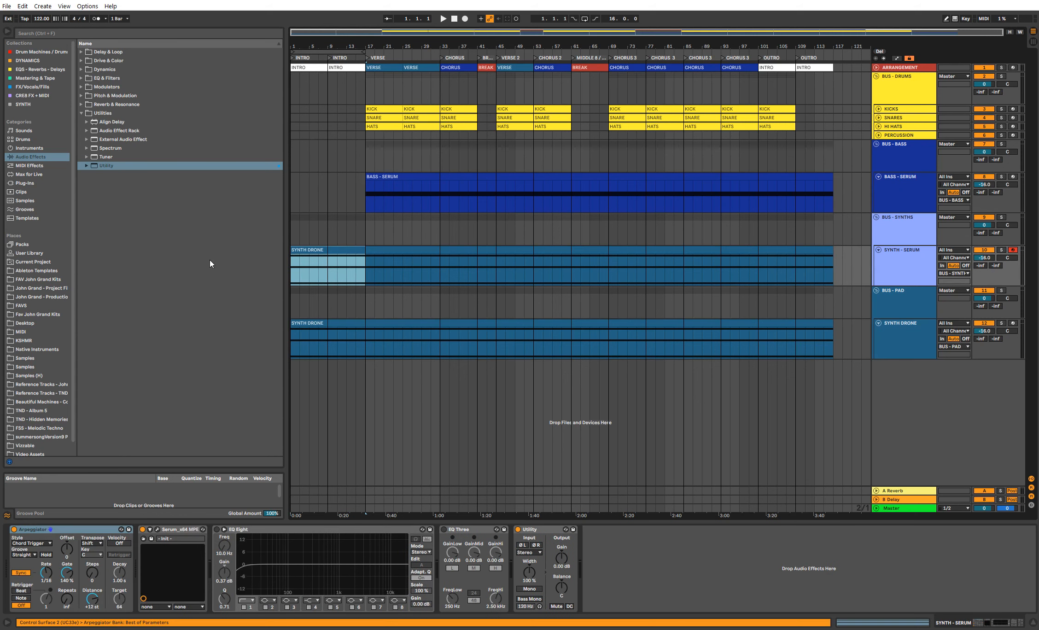
left_click(918, 260)
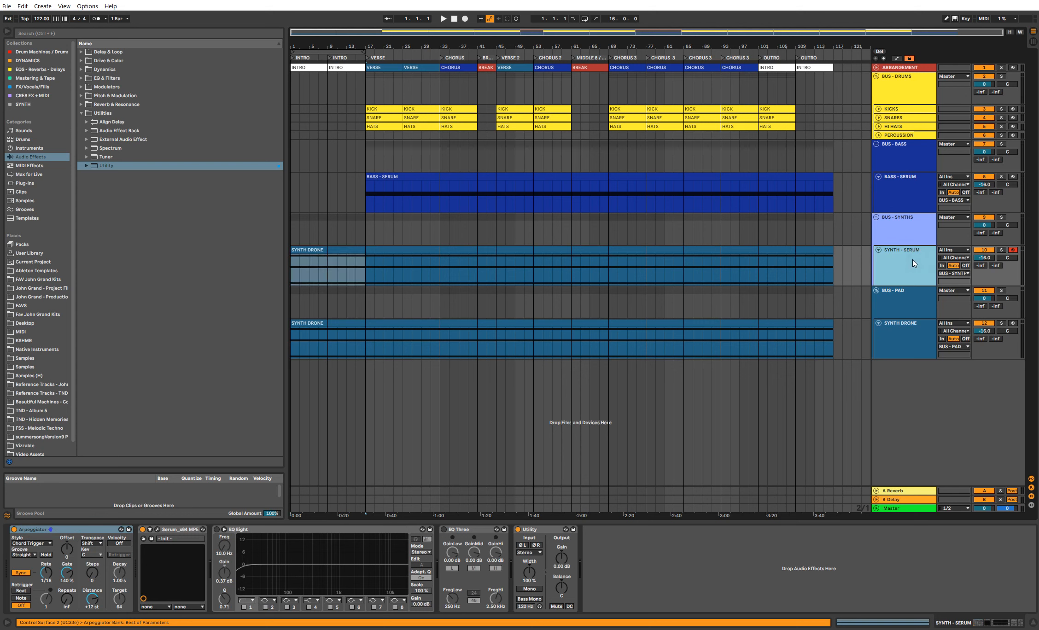
Step: Rename the SYNTH - SERUM clip and its track to "SYNTH - SERUM - CHORDS"
left_click(483, 248)
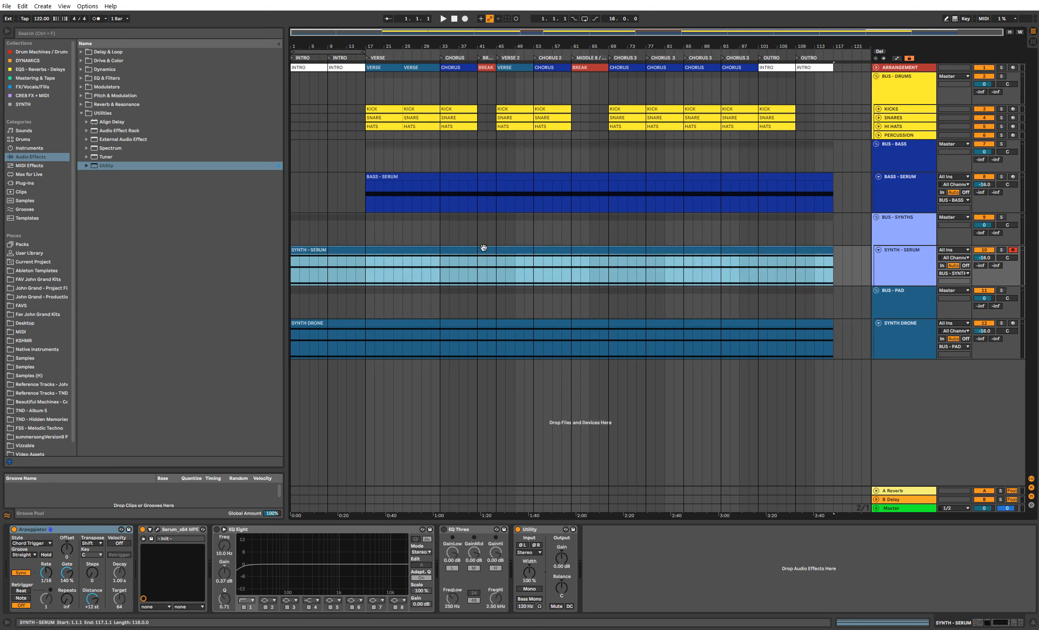
key("ctrl+r")
type("- CHORDS")
left_click(884, 273)
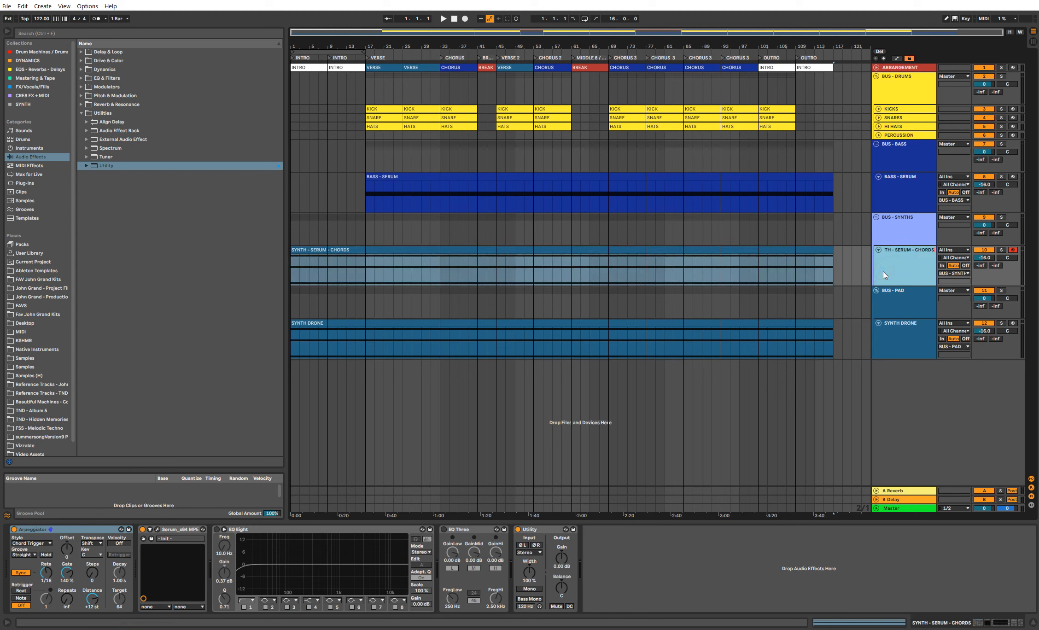
key("space")
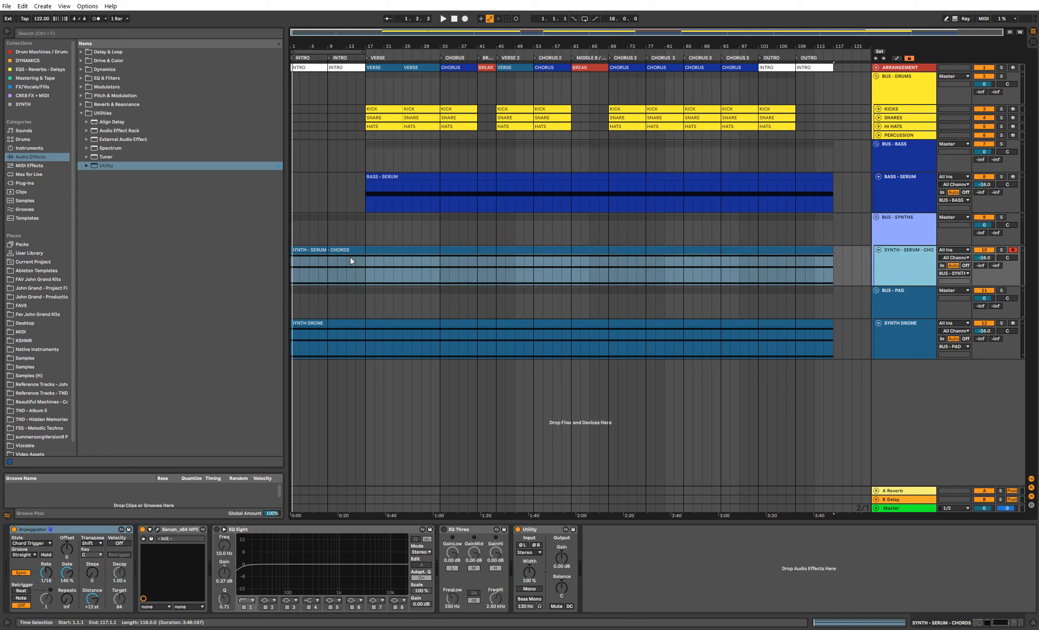
Step: Assign the BUS - SYNTHS track color to its grouped tracks and clips
left_click(904, 307)
right_click(904, 229)
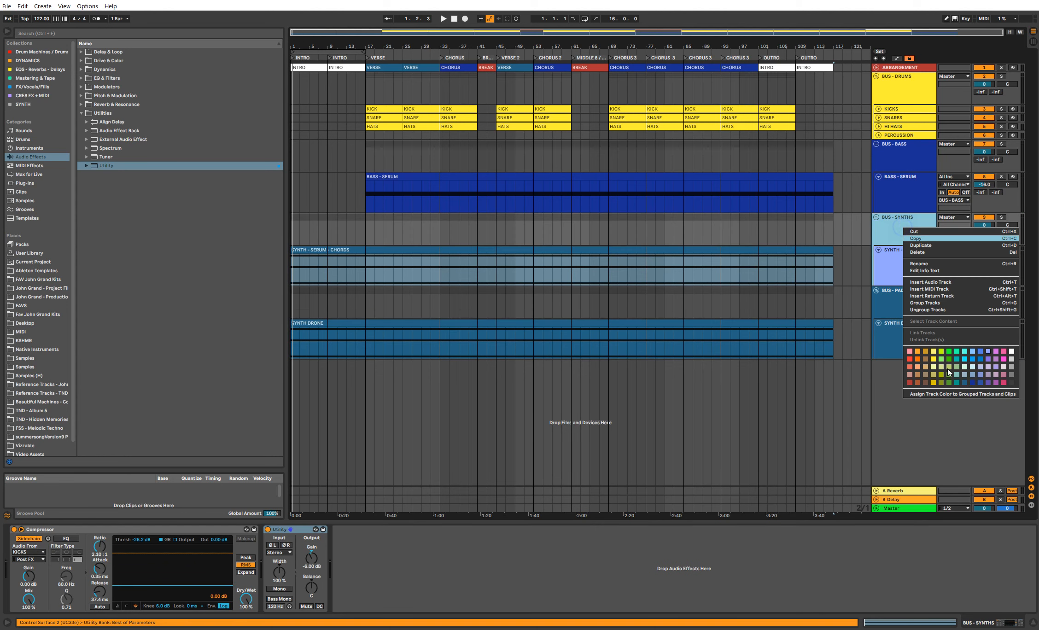
left_click(944, 395)
Step: Insert a new MIDI track below SYNTH DRONE inside the BUS - PAD group
left_click(900, 308)
left_click(901, 336)
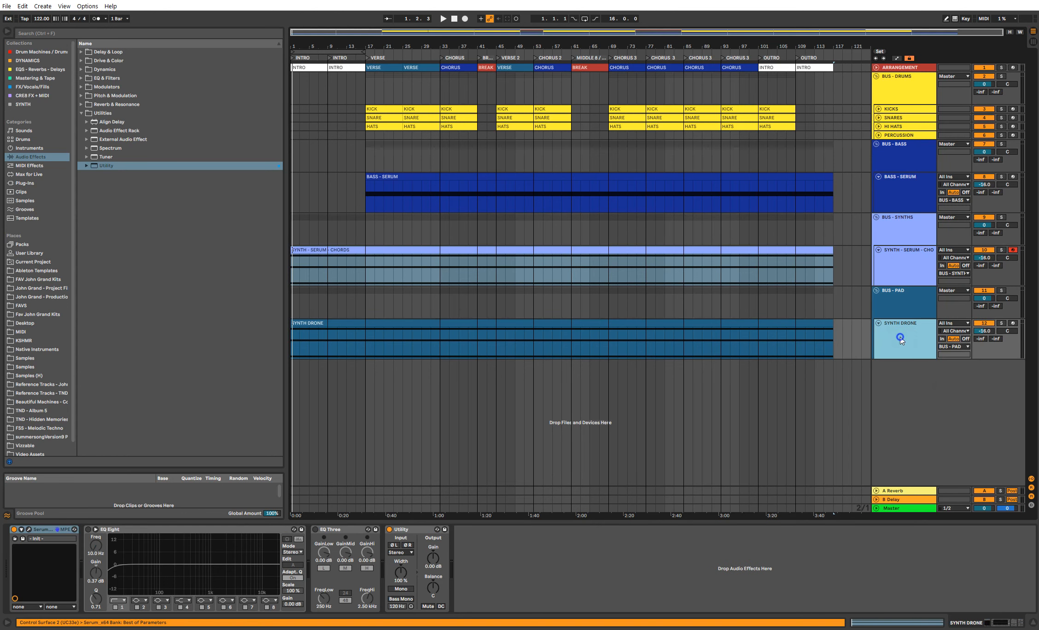
right_click(901, 338)
left_click(925, 397)
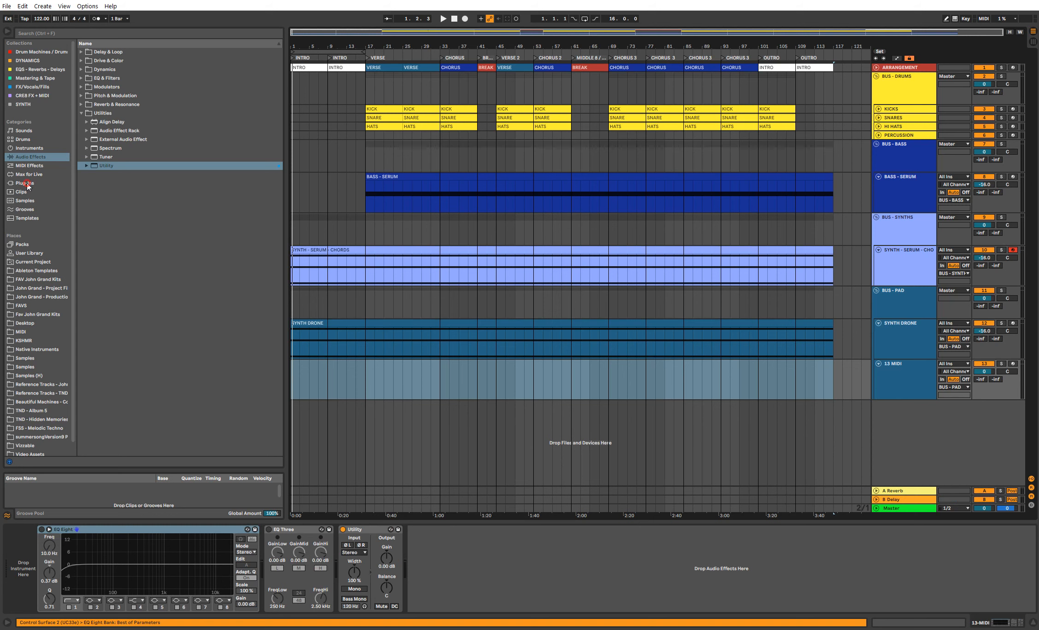
Step: Search the plug-ins for "CS" and load CS-80 V3 on the new MIDI track
left_click(26, 184)
left_click(207, 36)
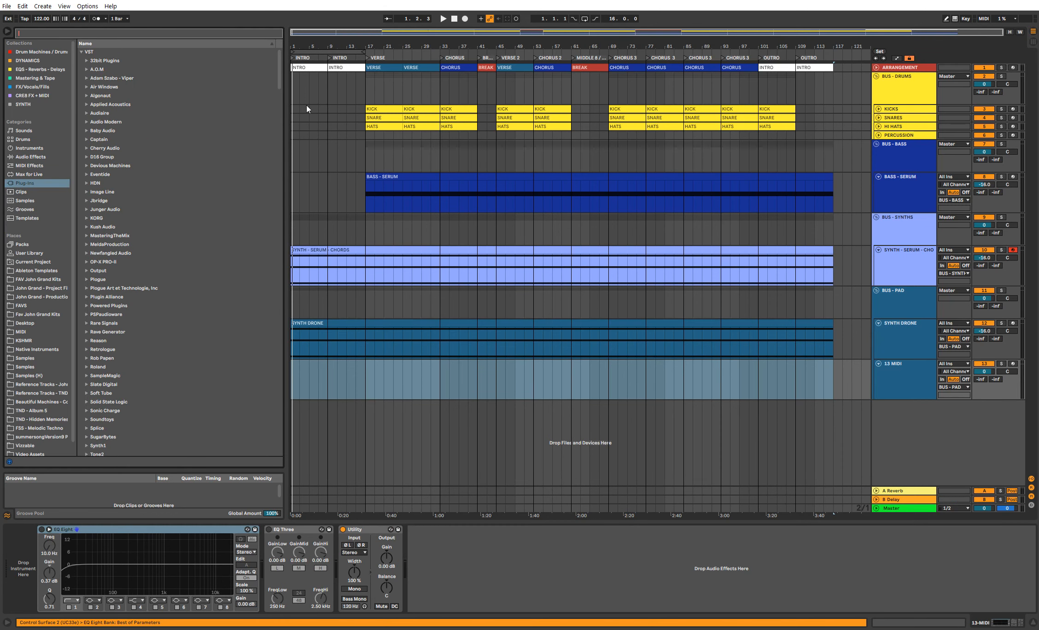
type("CS")
key("Down")
key("Down")
key("Down")
key("Down")
key("Down")
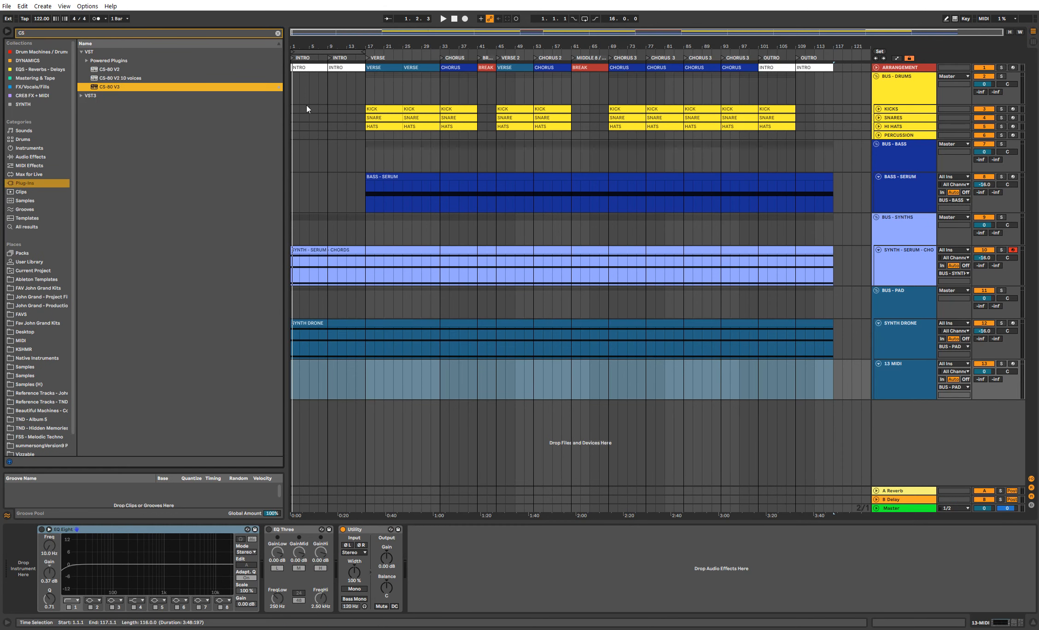
key("Return")
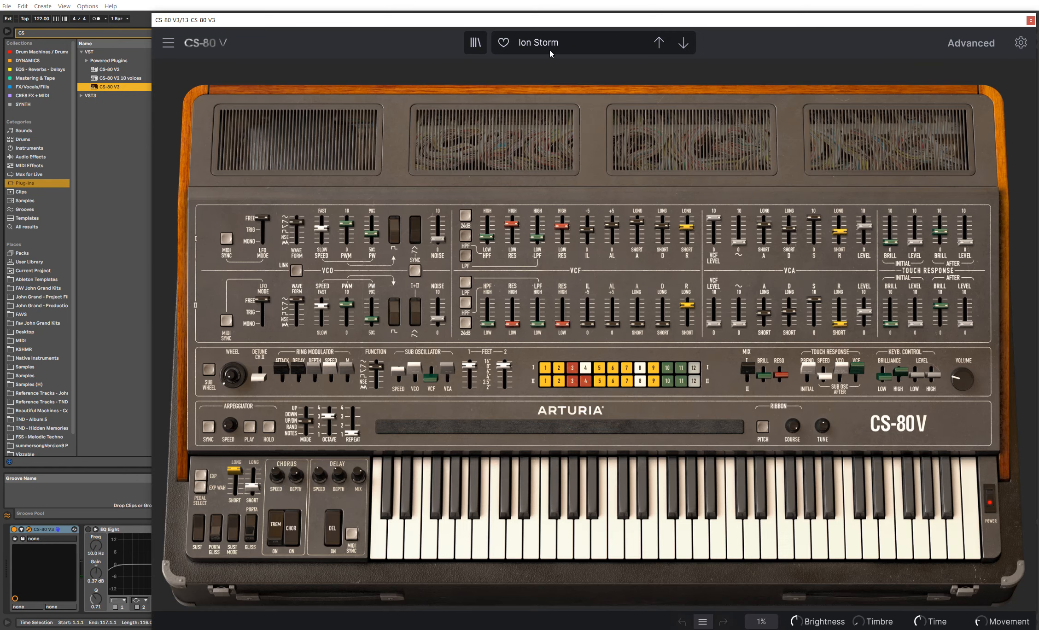
Step: Choose the Long And Distant pad preset in CS-80 V3 and close the plug-in window
left_click(550, 53)
mouse_move(553, 258)
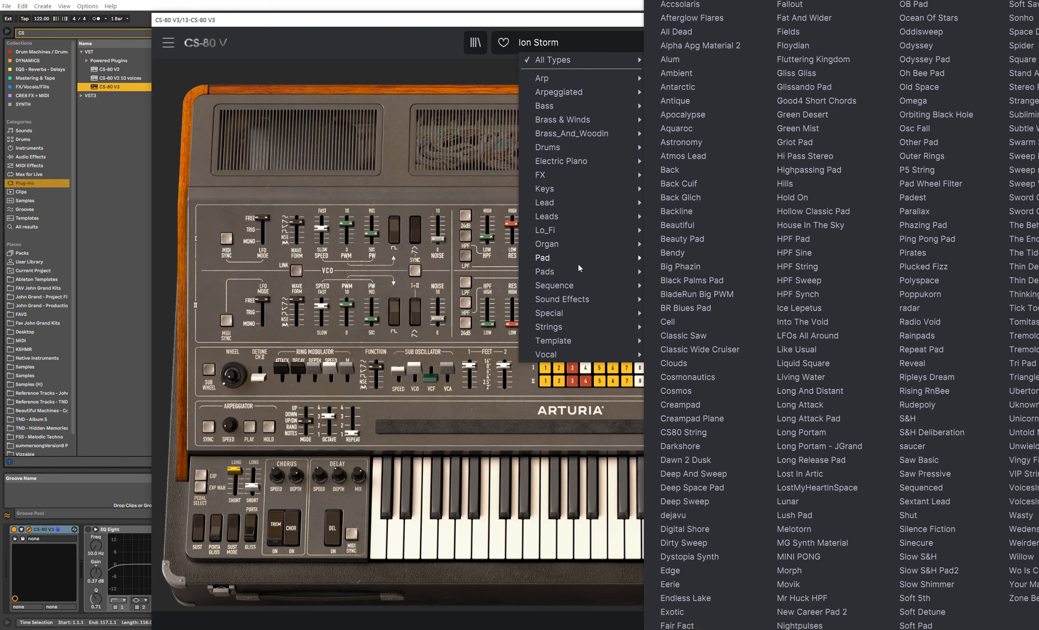
left_click(842, 390)
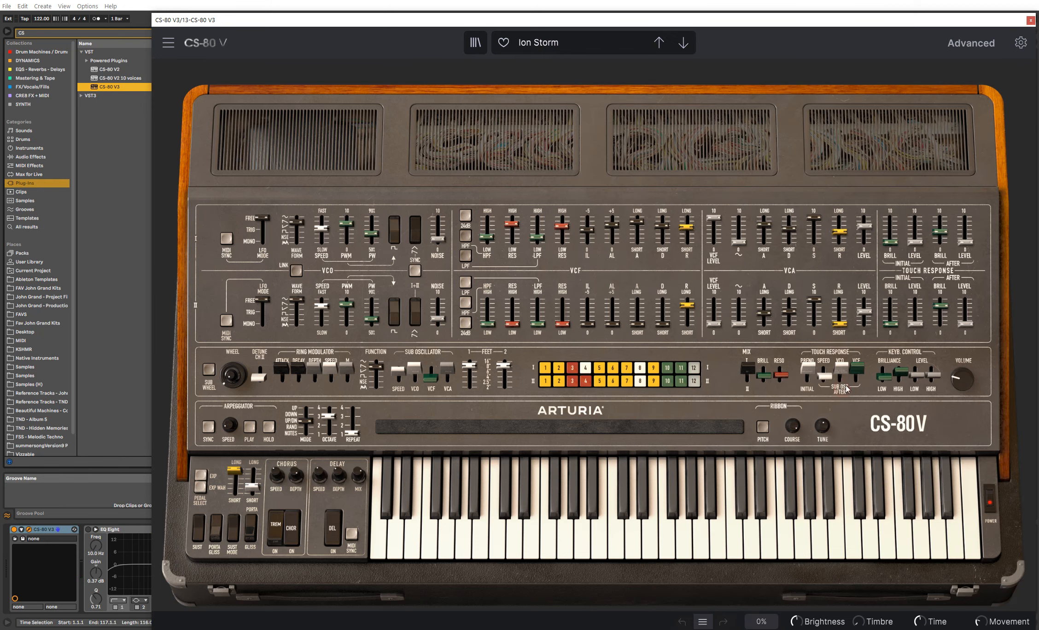
left_click(1033, 20)
Step: Arm the CS-80 V3 track for recording and copy the SYNTH DRONE clip onto it
left_click(1013, 363)
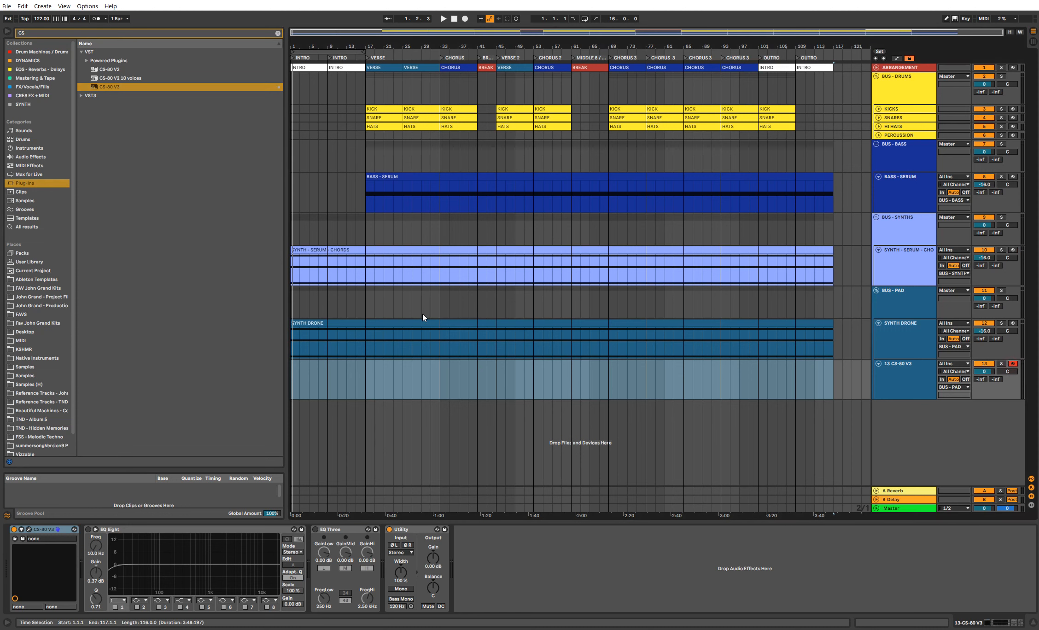
left_click_drag(326, 318, 330, 375)
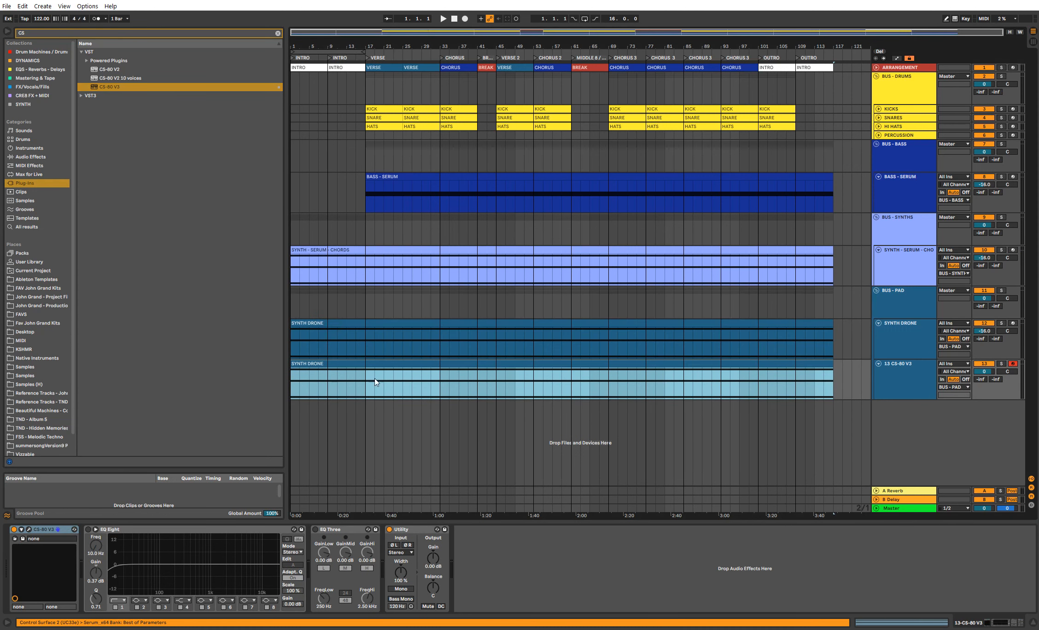
Step: Rename the CS-80 V3 track to "SYNTH PAD - CS80"
left_click(910, 382)
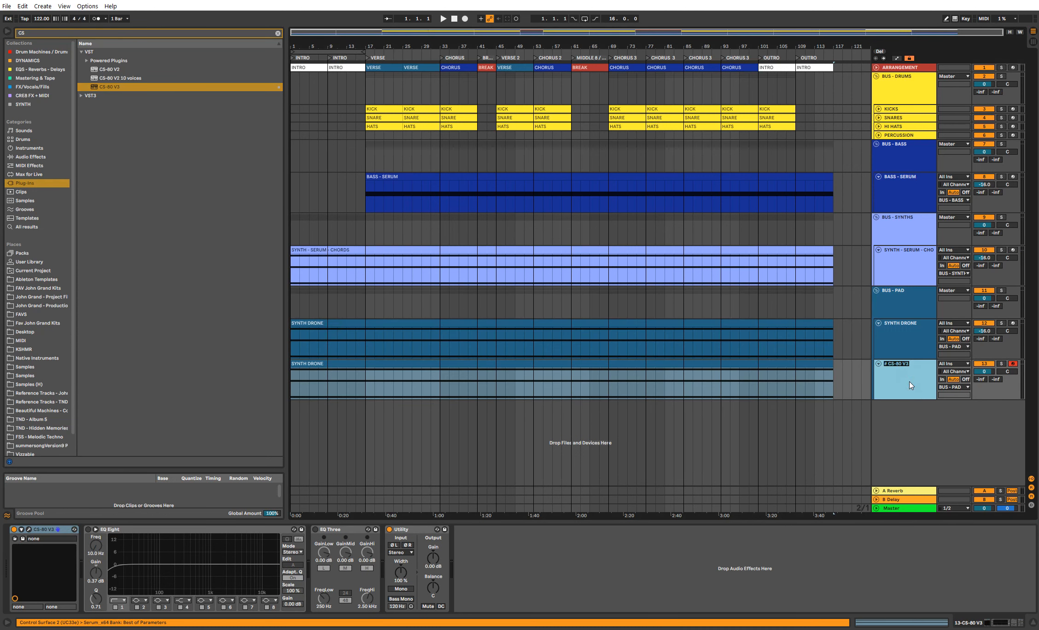
type("SYNTH PAD")
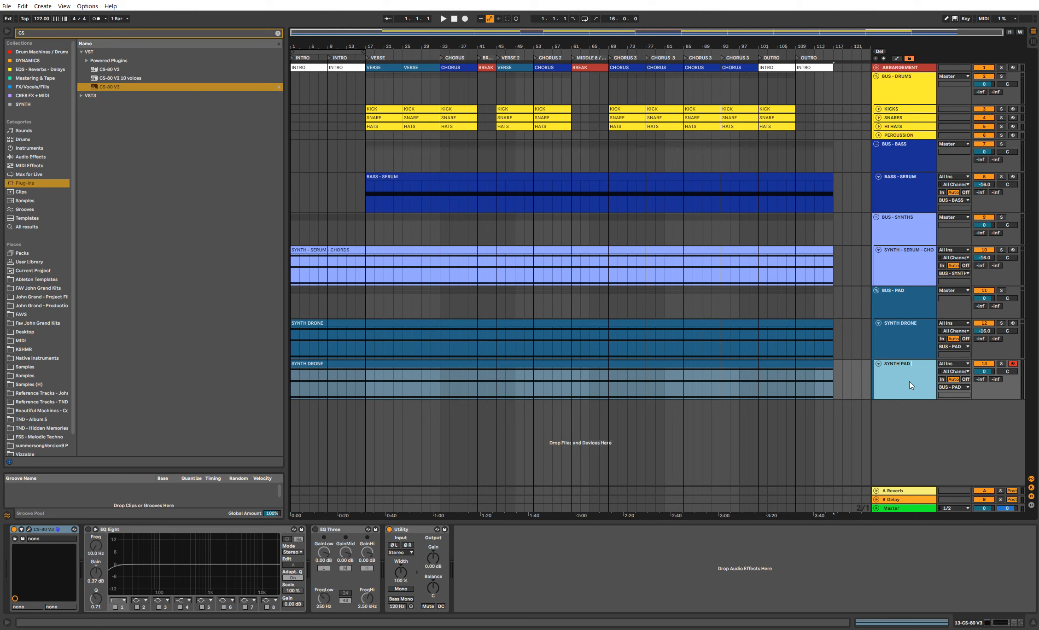
type(" - CS80")
key("Return")
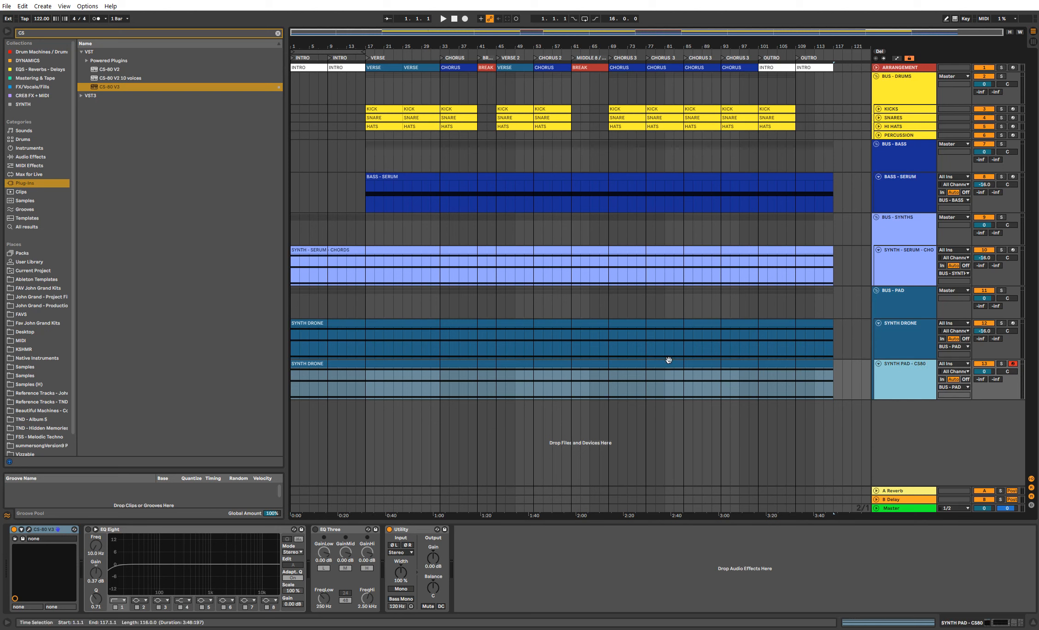
Step: Copy the pad track's name and rename the clip on it to "SYNTH PAD - CS80"
left_click(668, 364)
key("Escape")
key("ctrl+r")
left_click(935, 378)
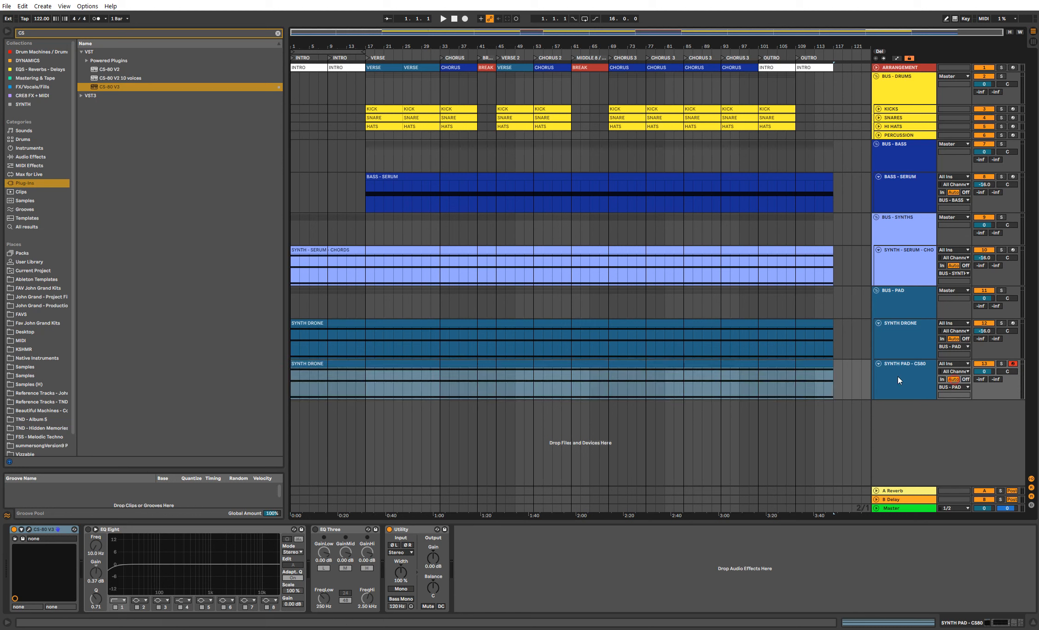
key("ctrl+r")
key("ctrl+c")
left_click(659, 363)
key("ctrl+r")
key("ctrl+v")
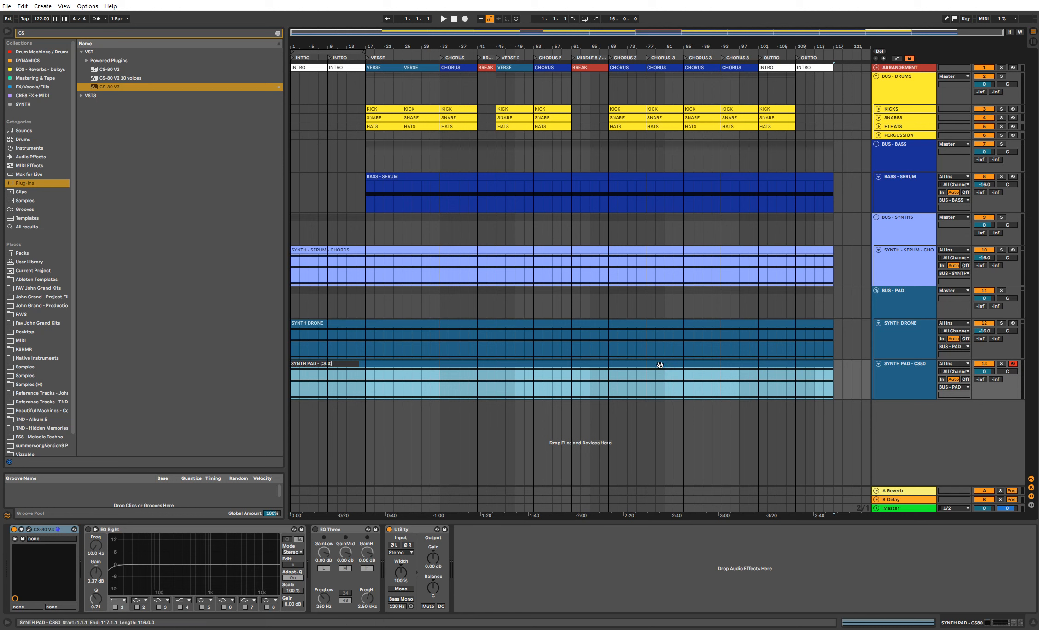
key("Return")
Step: Solo the SYNTH PAD - CS80 track, start playback and set the track volume to -16 dB
key("s")
key("space")
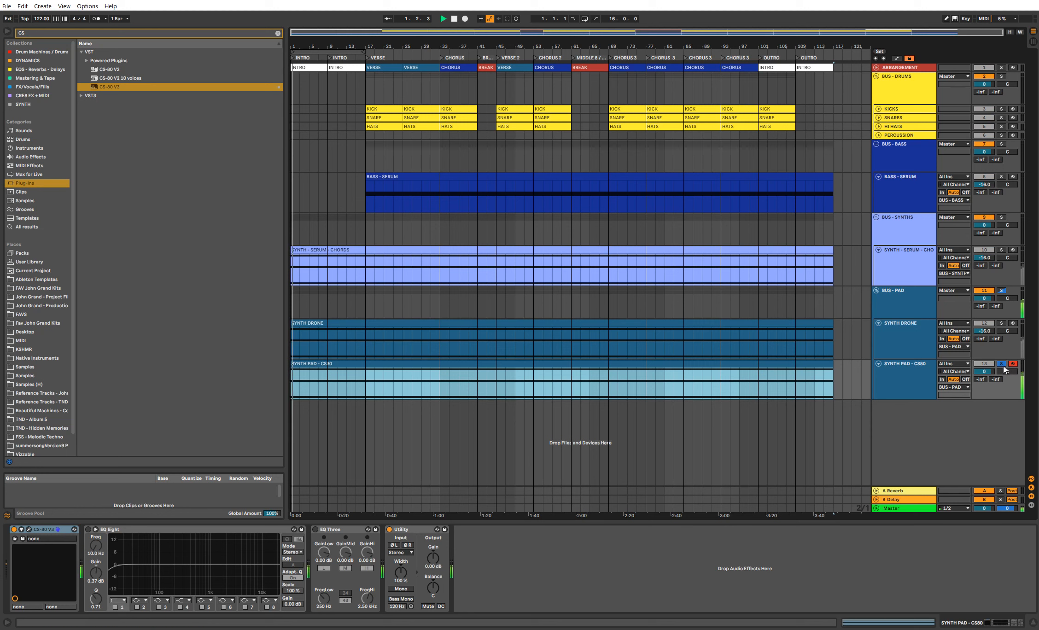
left_click(985, 372)
type("-16")
key("Return")
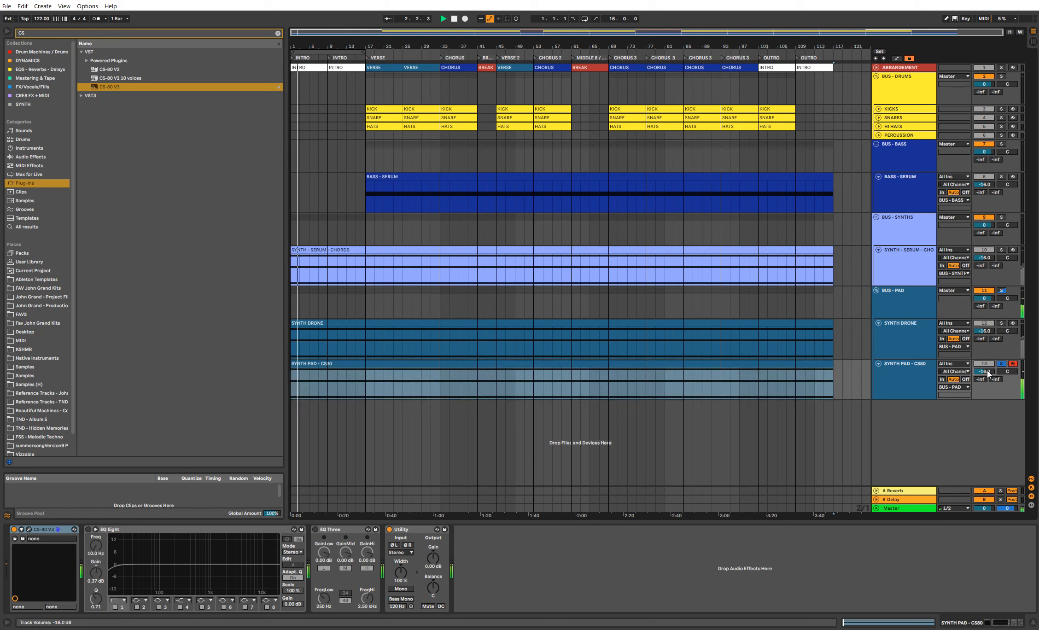
Step: Turn off solo on the SYNTH PAD - CS80 track and set its volume to -12 dB
key("s")
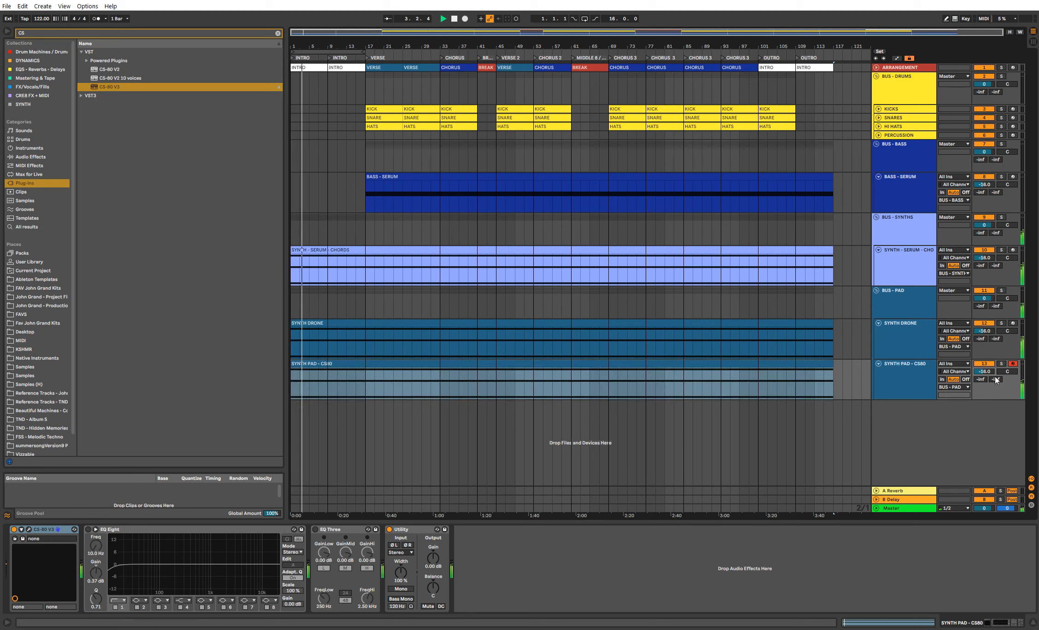
left_click_drag(990, 373, 990, 368)
type("-12")
key("Return")
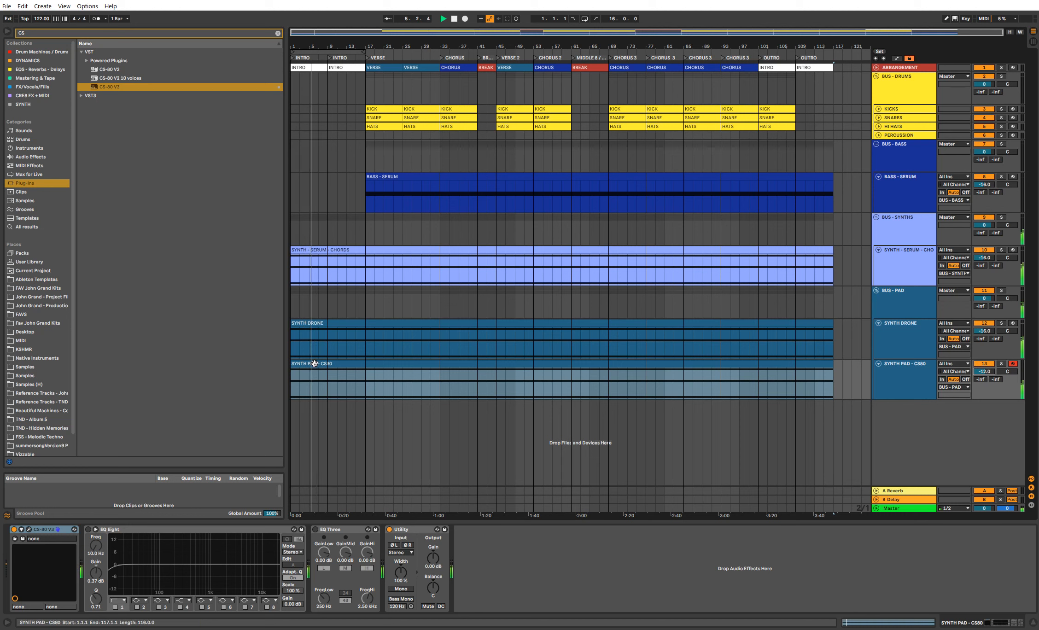
Step: Open the SYNTH PAD - CS80 clip's notes and audition the C4, G3 and A3 keys
left_click_drag(336, 46, 273, 87)
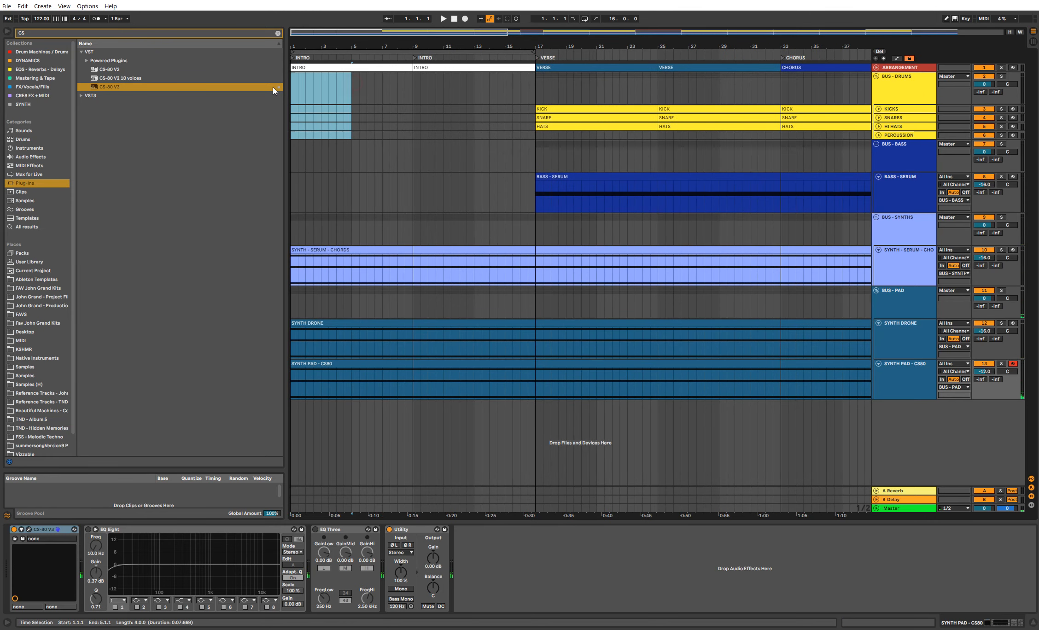
left_click(355, 364)
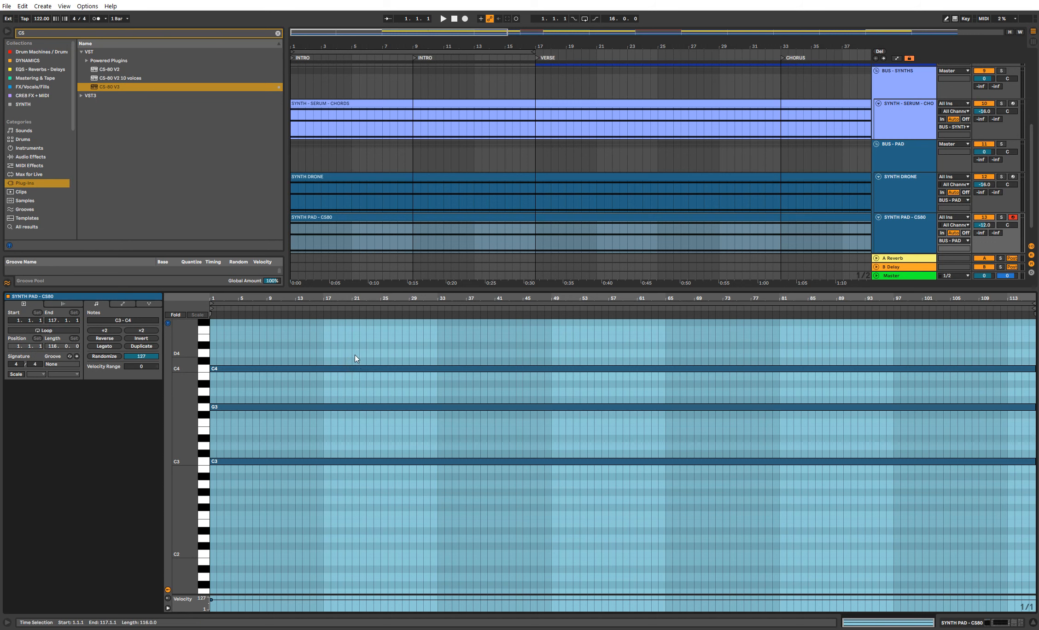
left_click(245, 355)
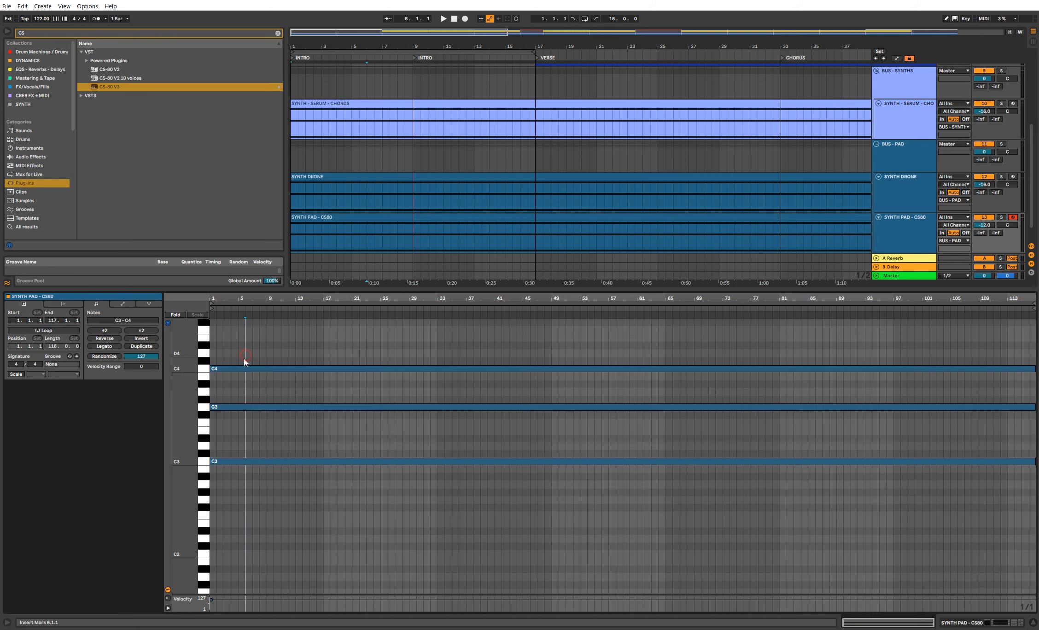
left_click(201, 369)
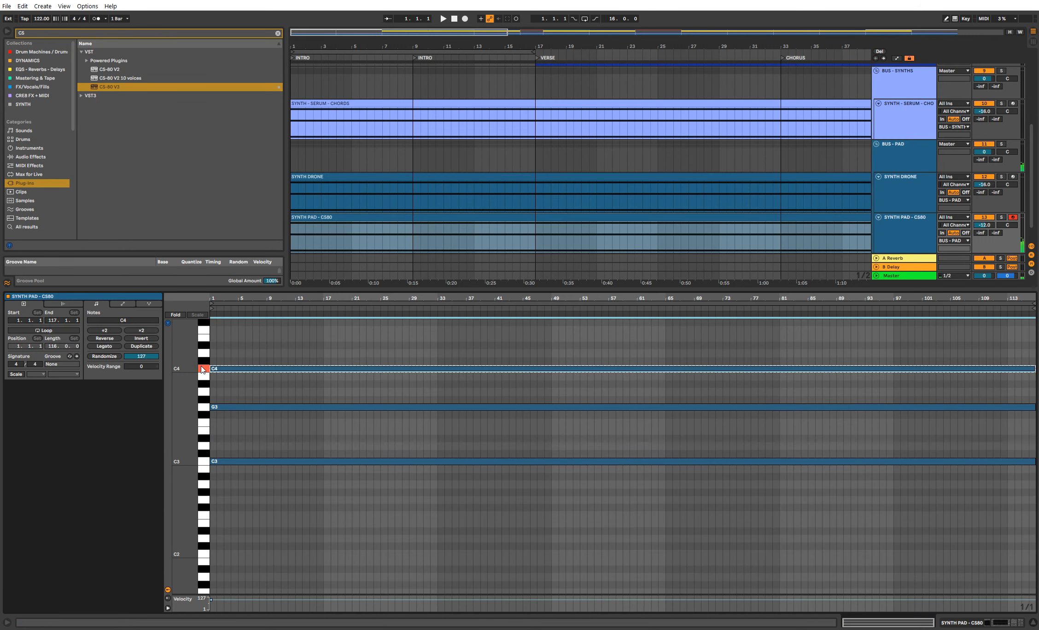
left_click(203, 406)
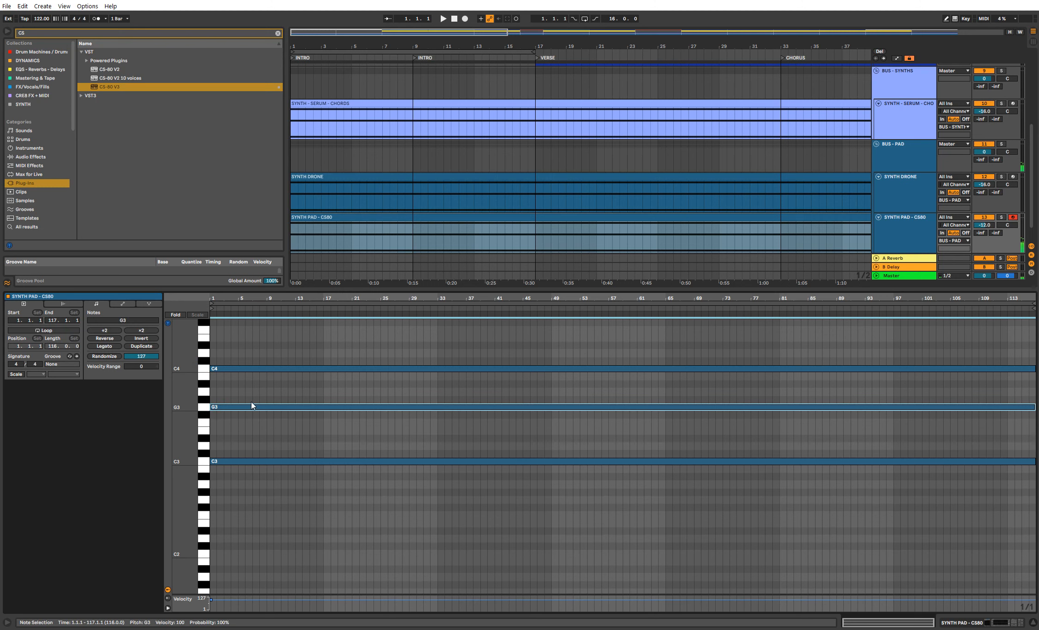
left_click(202, 394)
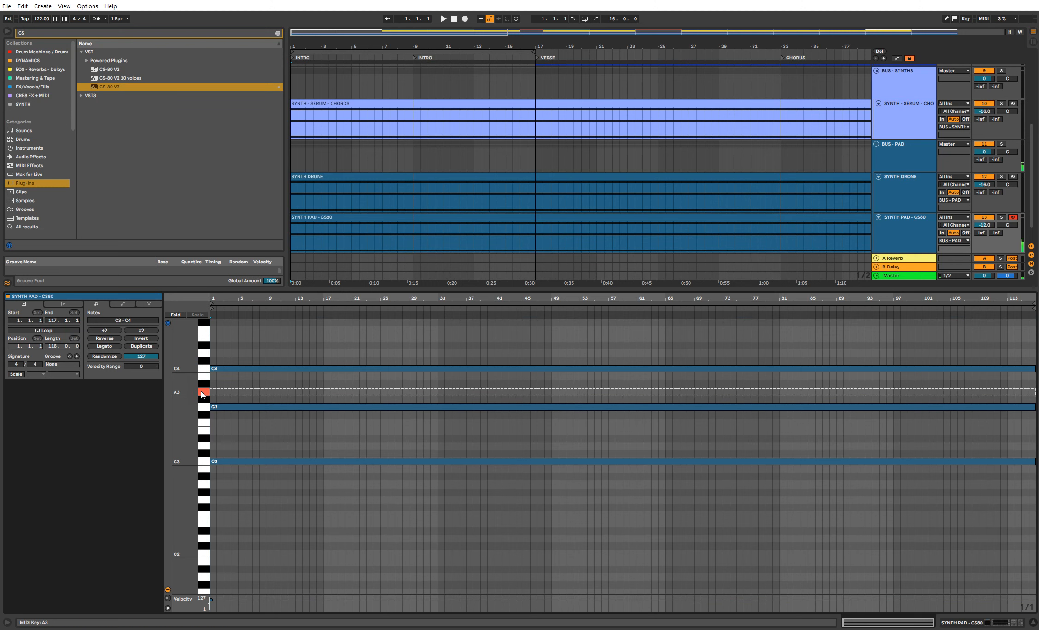
Step: Play the arrangement from bar 1 to hear the pad clip with the other tracks
left_click_drag(213, 299, 213, 325)
left_click(294, 232)
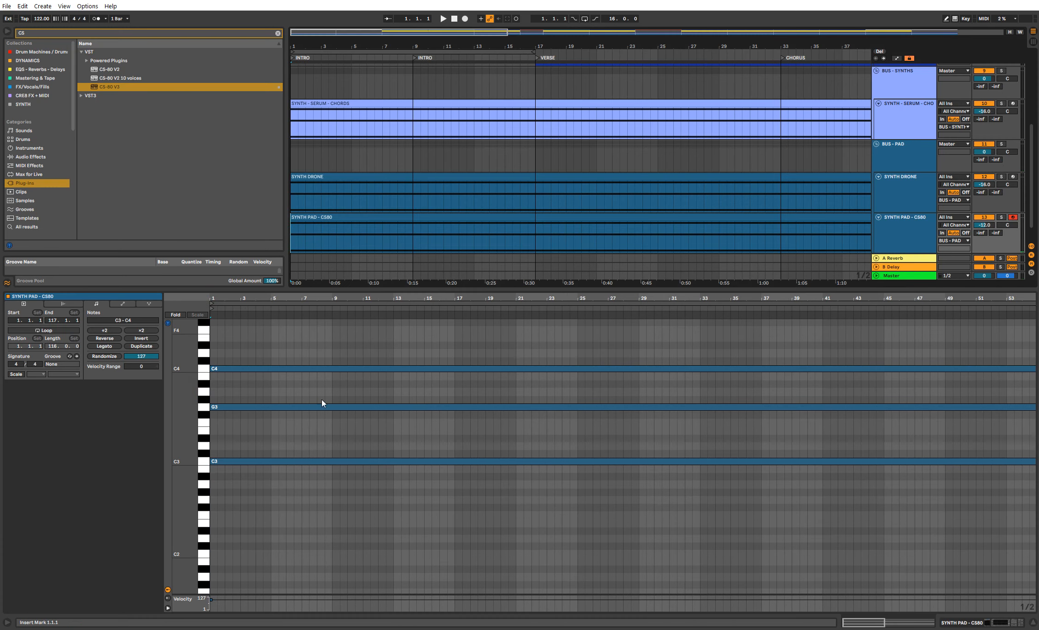
key("space")
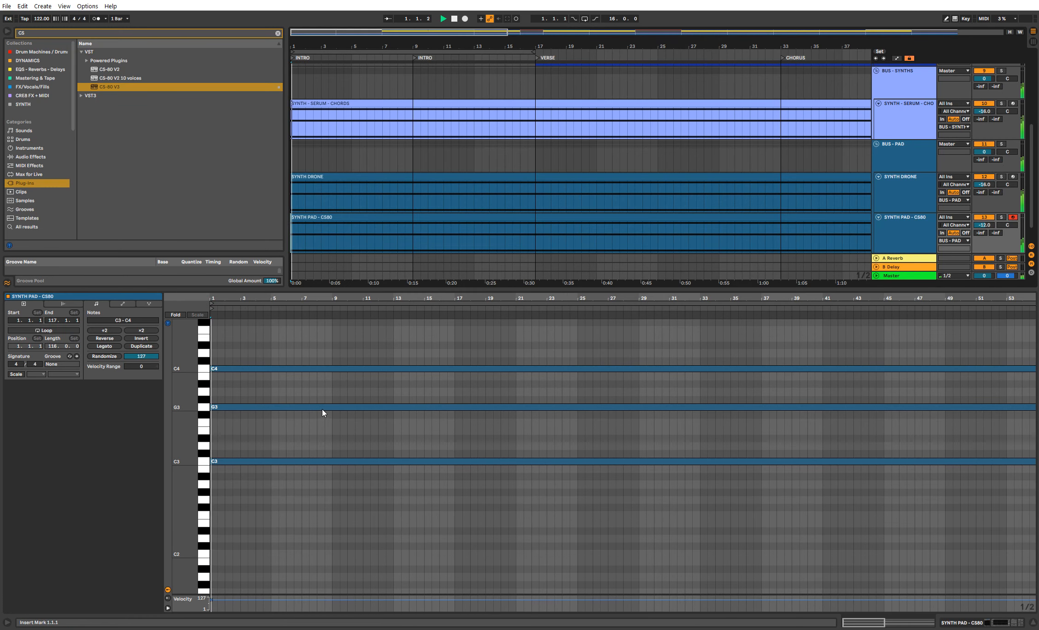
Step: Add an A3 note to the pad clip at bar 3 and lengthen it to two bars
left_click_drag(215, 303, 215, 311)
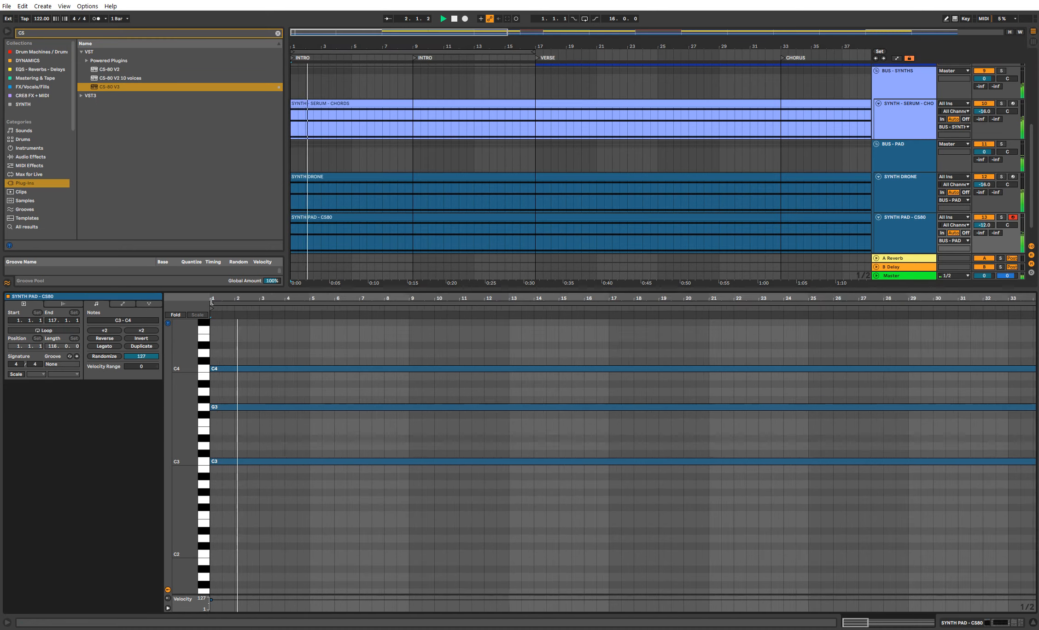
left_click(275, 397)
double_click(275, 395)
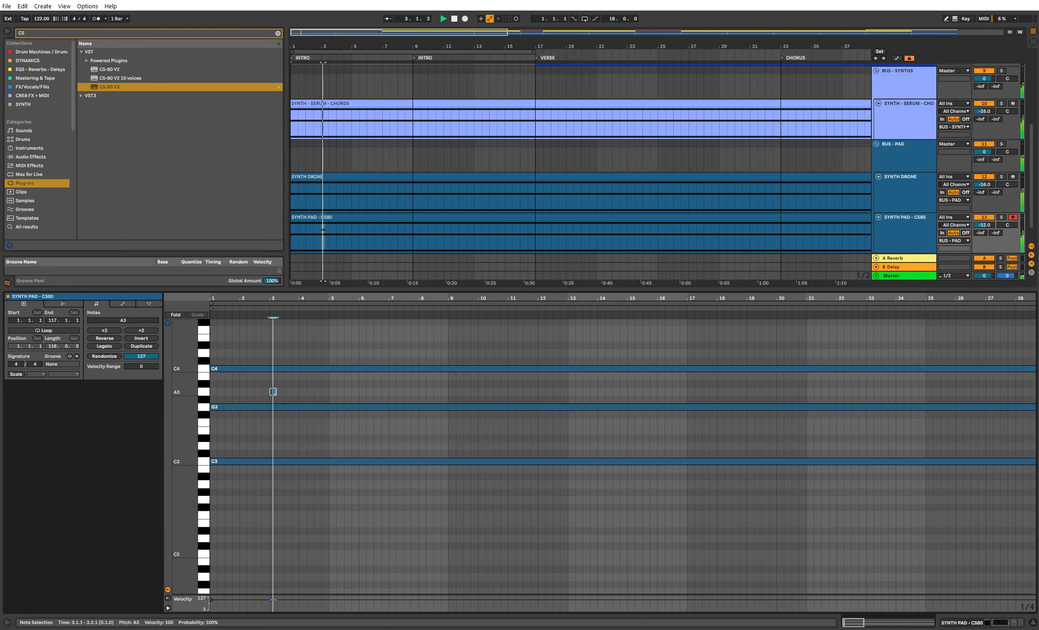
left_click_drag(276, 392, 318, 341)
key("ctrl+z")
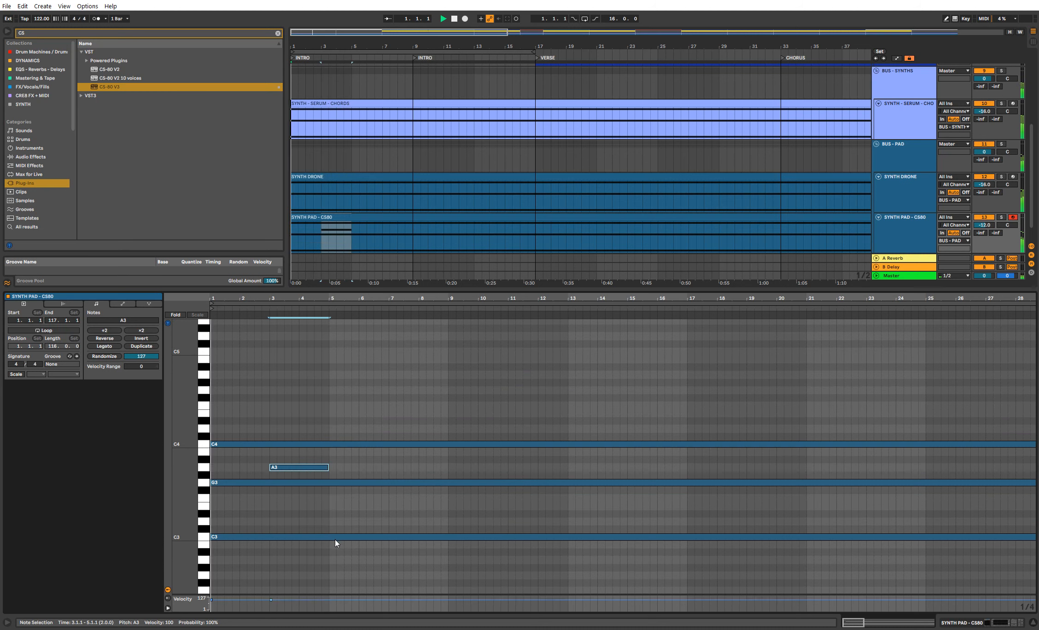
Step: Duplicate the two-bar A3 note repeatedly along the pad clip at four-bar intervals
left_click_drag(187, 446, 179, 446)
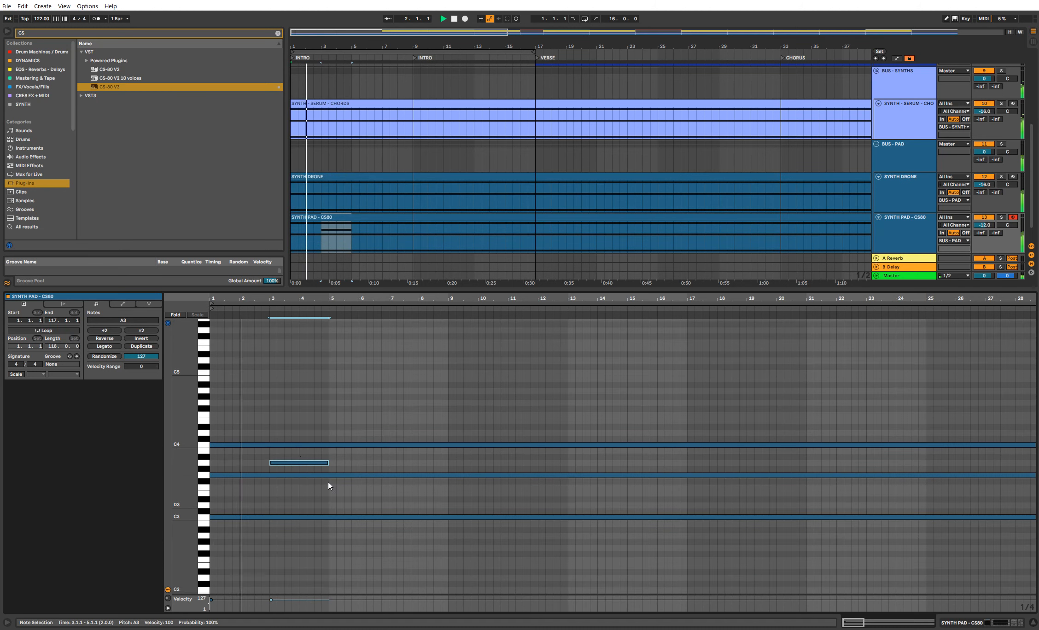
left_click_drag(329, 469, 187, 456)
key("ctrl+d")
key("ctrl+d")
key("ctrl+d")
key("ctrl+d")
key("ctrl+d")
key("ctrl+d")
key("ctrl+d")
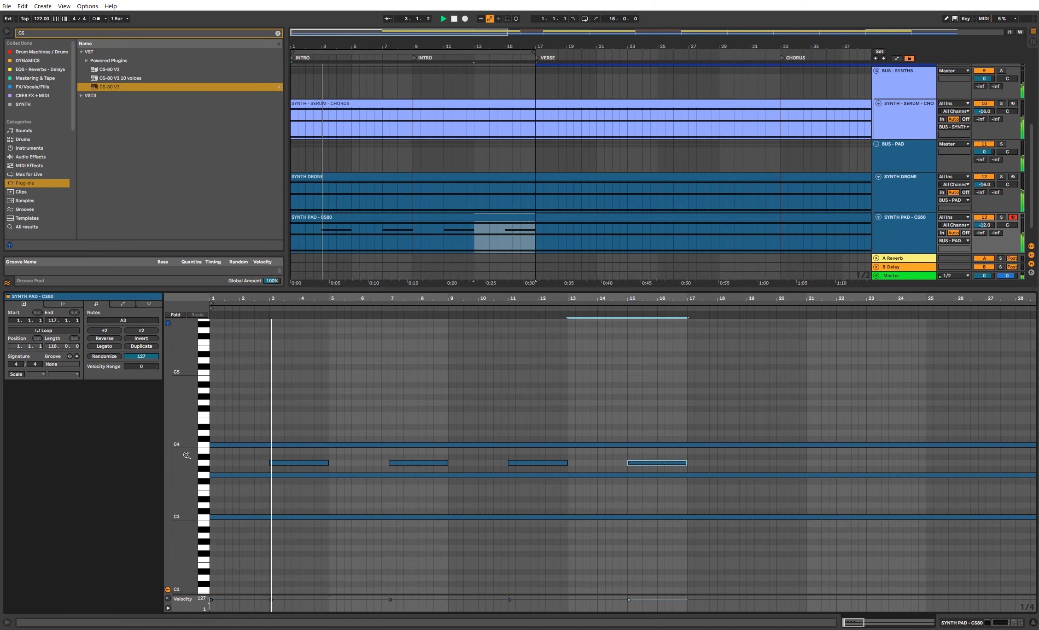
Step: Continue the two-bar A3 notes at four-bar intervals to the pad clip's end, remove surplus copies beyond it, and stop playback
left_click_drag(280, 297, 281, 262)
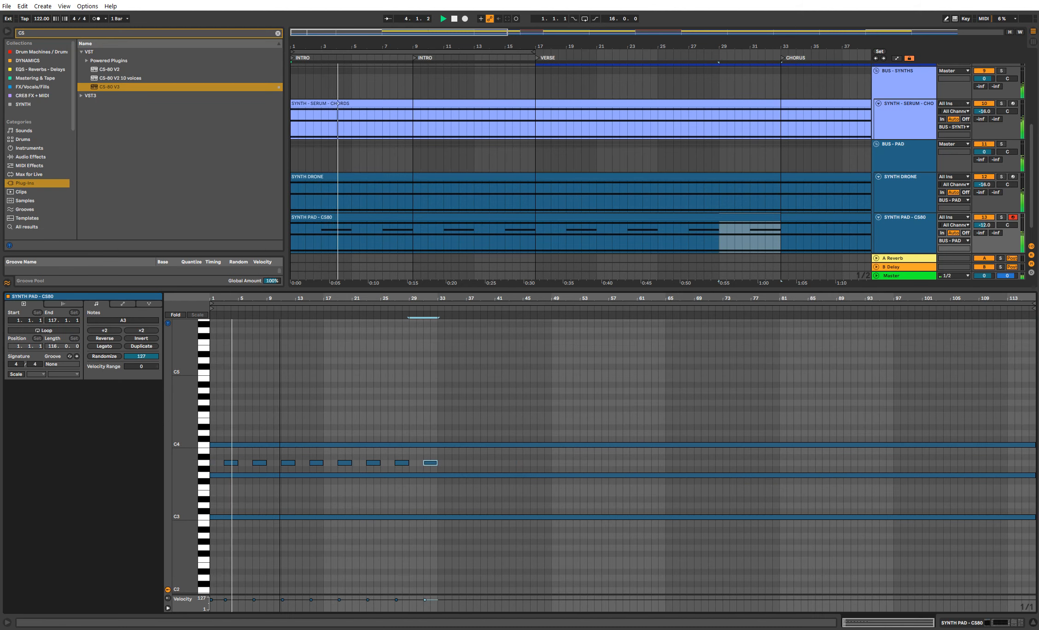
key("ctrl+d")
key("ctrl+d")
key("ctrl+d")
key("ctrl+d")
key("ctrl+d")
key("ctrl+d")
key("ctrl+d")
key("ctrl+d")
key("ctrl+d")
key("ctrl+d")
key("ctrl+d")
key("ctrl+d")
key("ctrl+d")
key("ctrl+d")
key("ctrl+d")
key("ctrl+d")
key("ctrl+d")
key("ctrl+d")
key("ctrl+d")
key("ctrl+d")
key("ctrl+d")
key("ctrl+d")
key("ctrl+d")
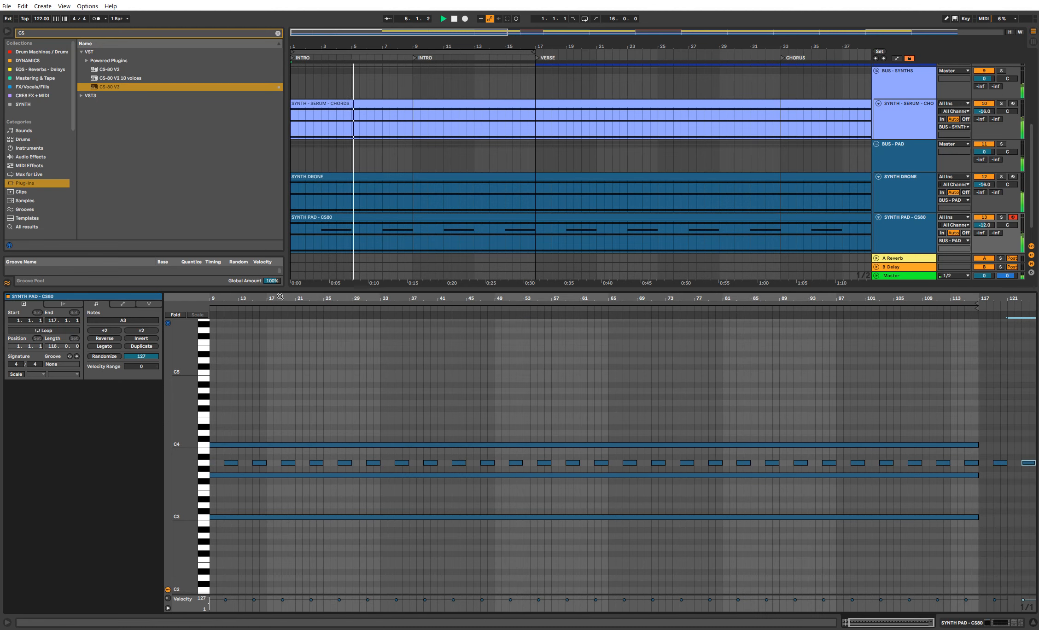
key("ctrl+z")
key("Delete")
key("shift+Tab")
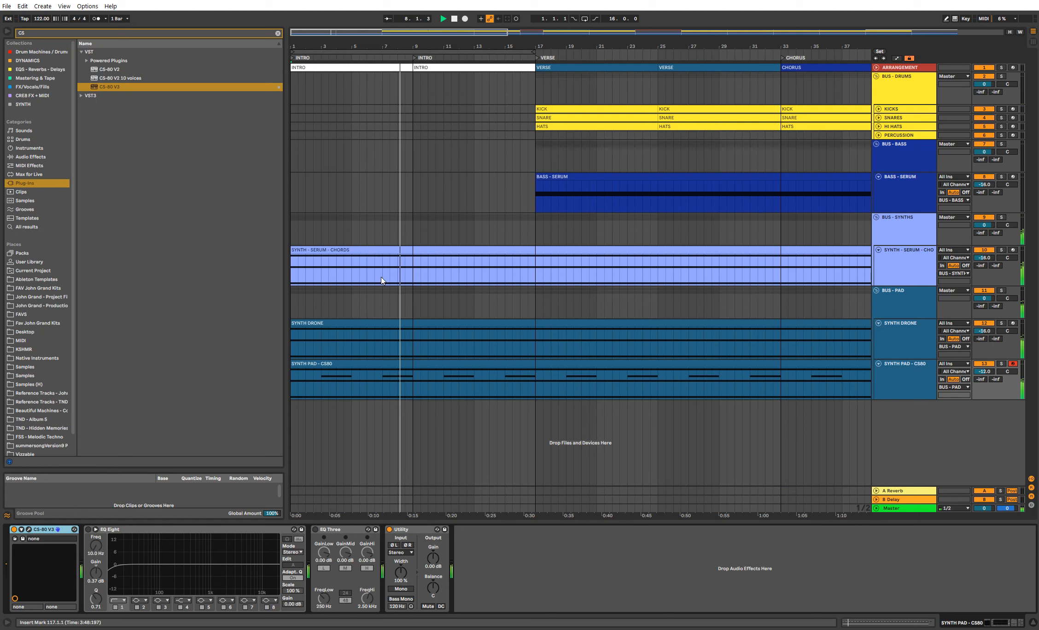
key("space")
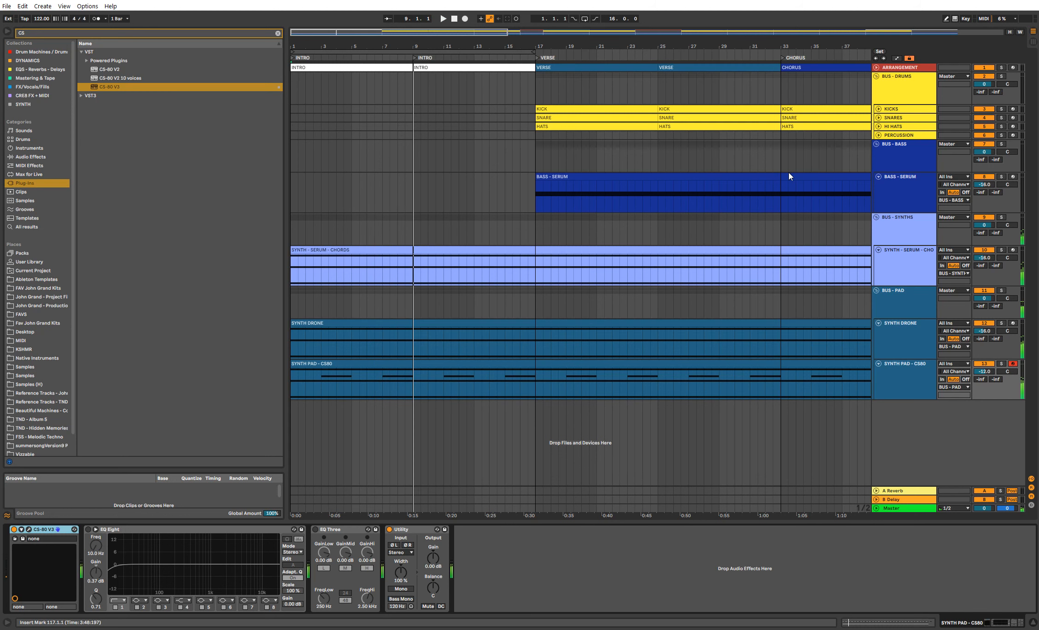
Step: Insert a MIDI track below BASS - SERUM and set the new track's volume to -16 dB
right_click(913, 198)
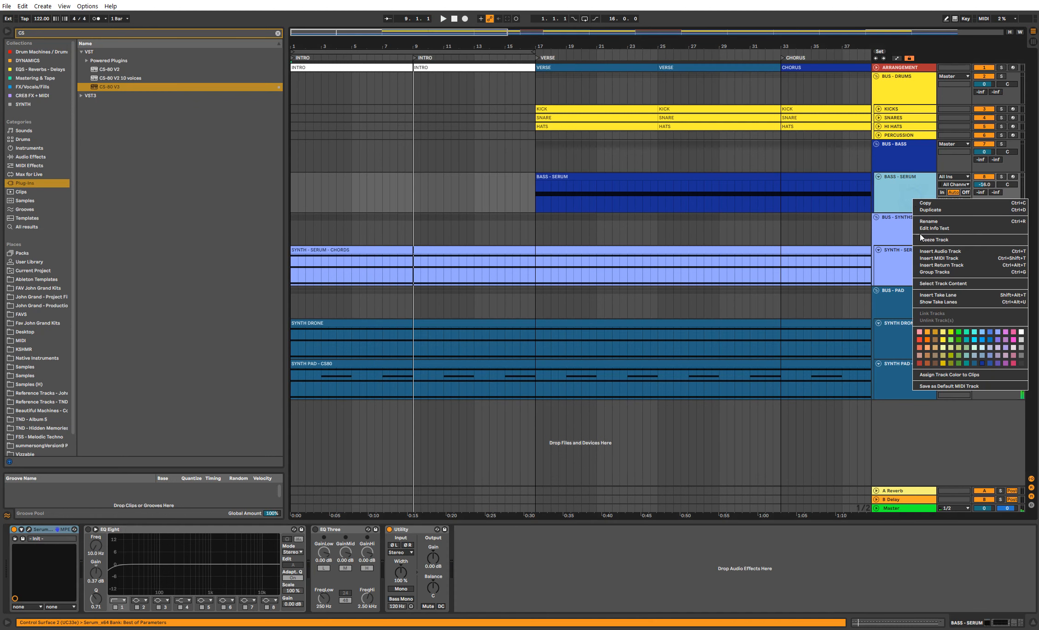
left_click(933, 258)
left_click(902, 190)
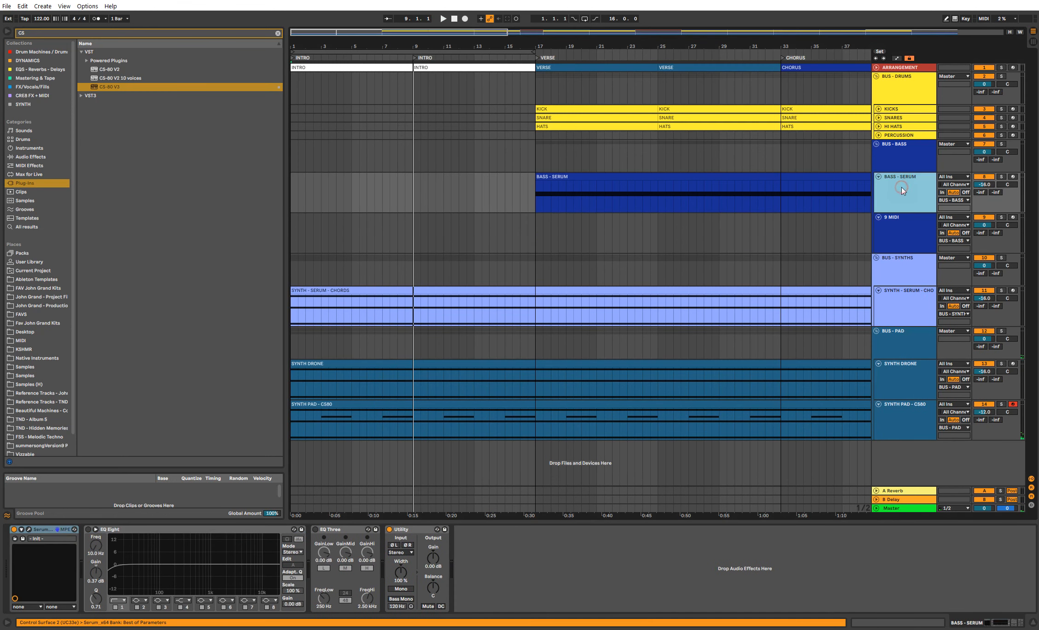
left_click(895, 233)
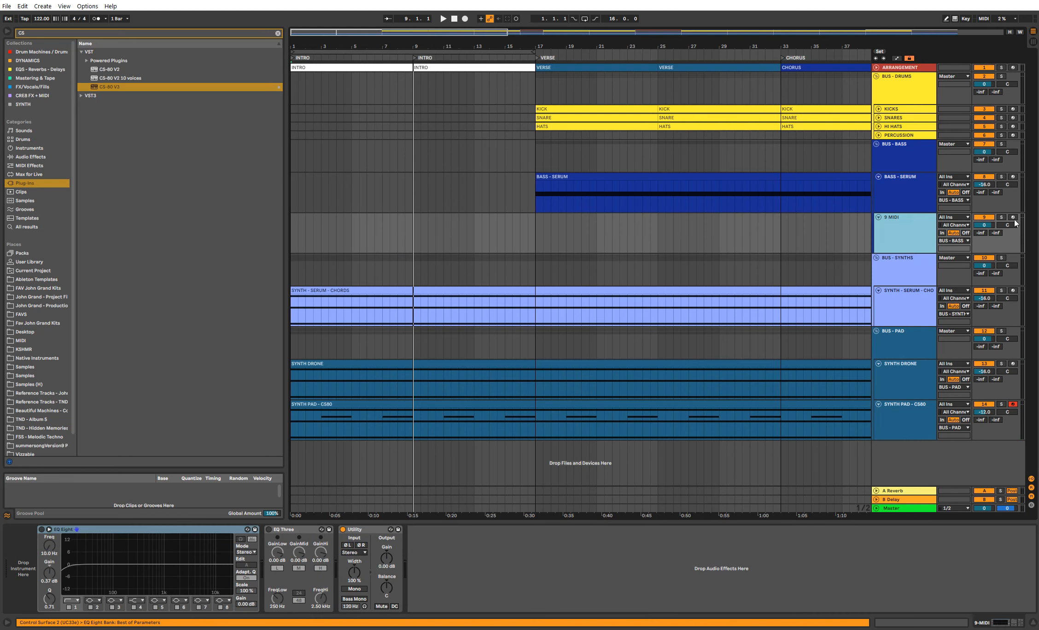
left_click(991, 226)
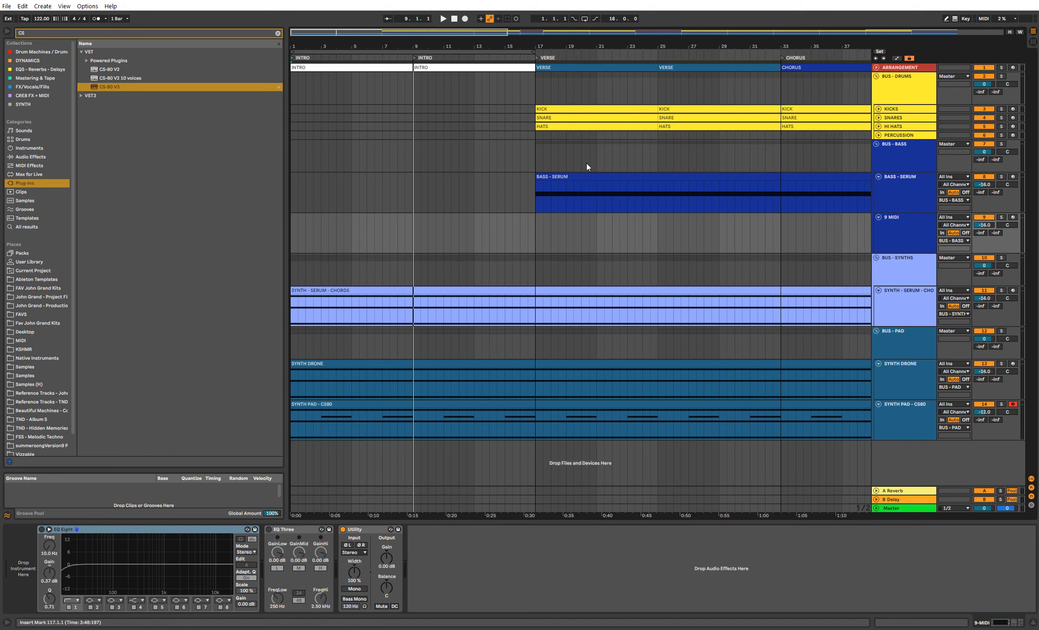
Step: Create an empty eight-bar clip from bar 9 to 17 on the new track and rename the track BASS - INTRO
left_click(566, 178)
left_click_drag(534, 226, 411, 228)
key("ctrl+shift+m")
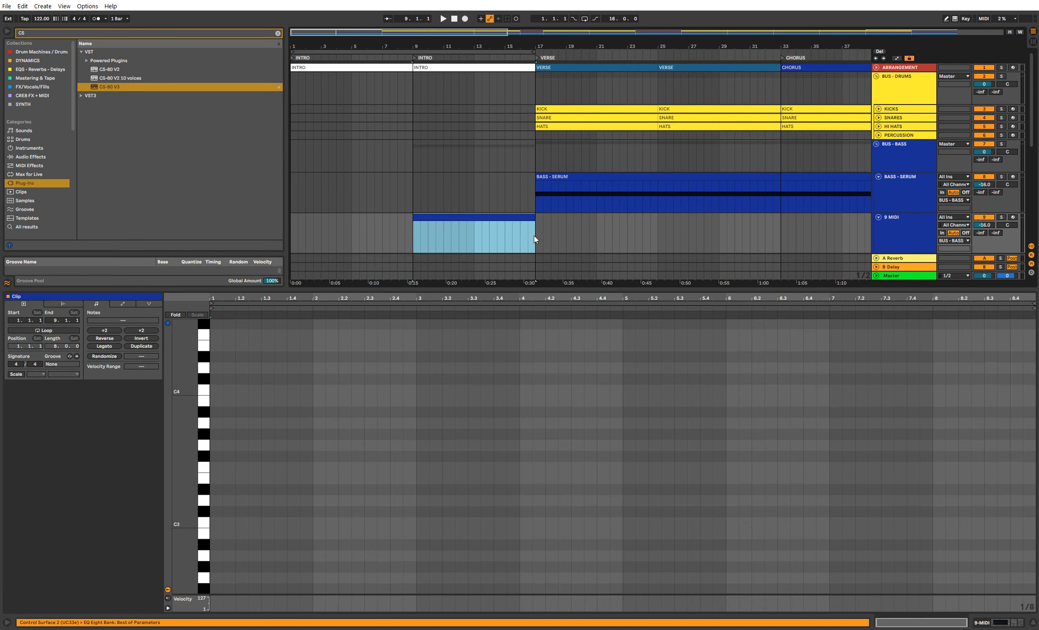
double_click(892, 229)
type("BASS - INTRO")
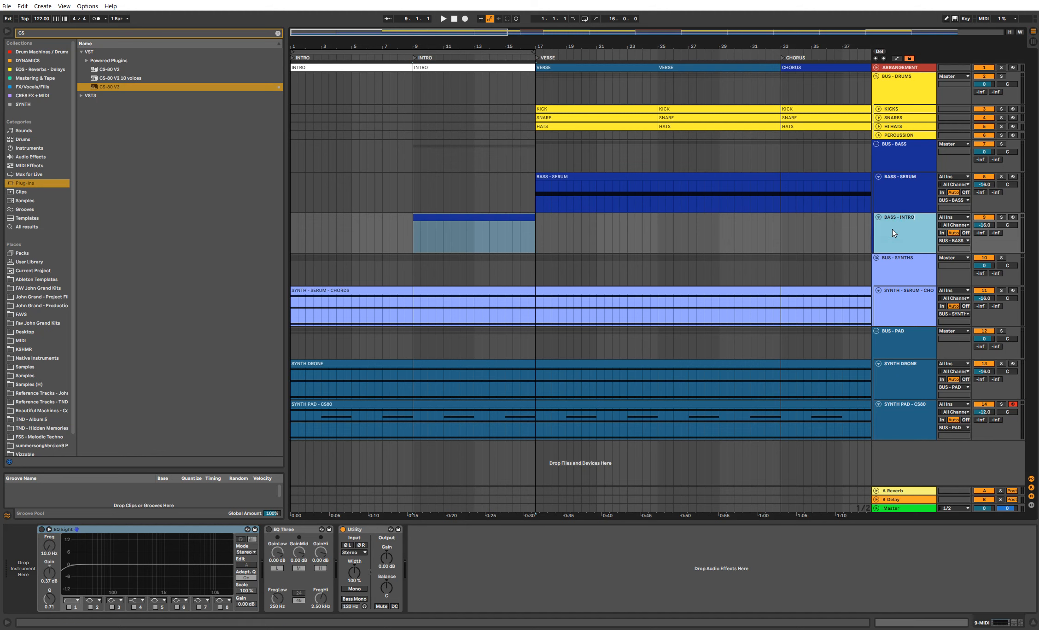
key("Return")
Step: Search the plug-ins for MINI and load Mini V3 onto the BASS - INTRO track
left_click(278, 34)
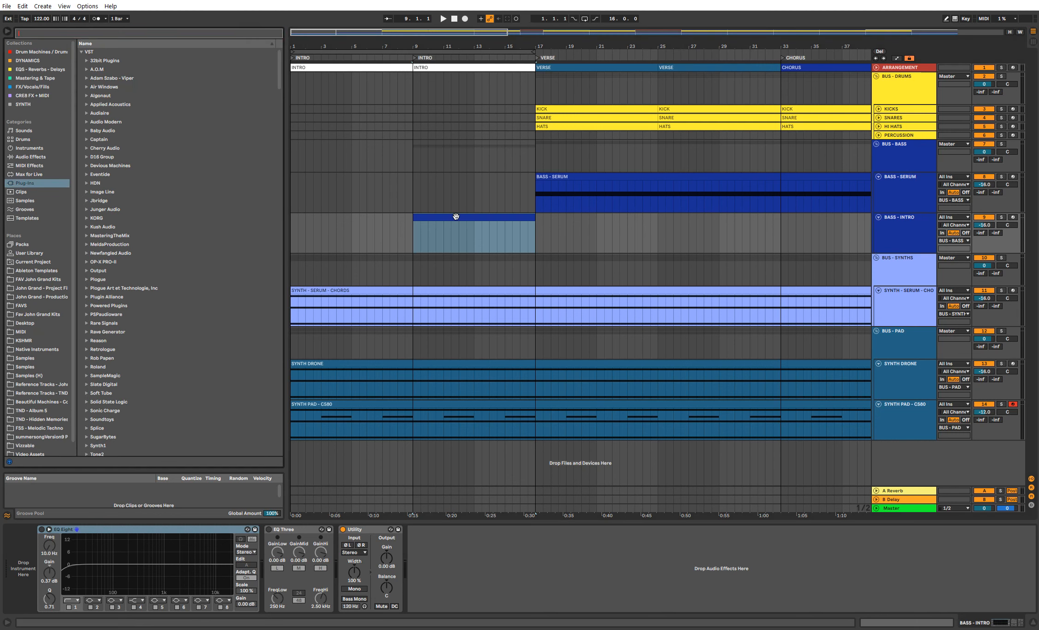
left_click(456, 217)
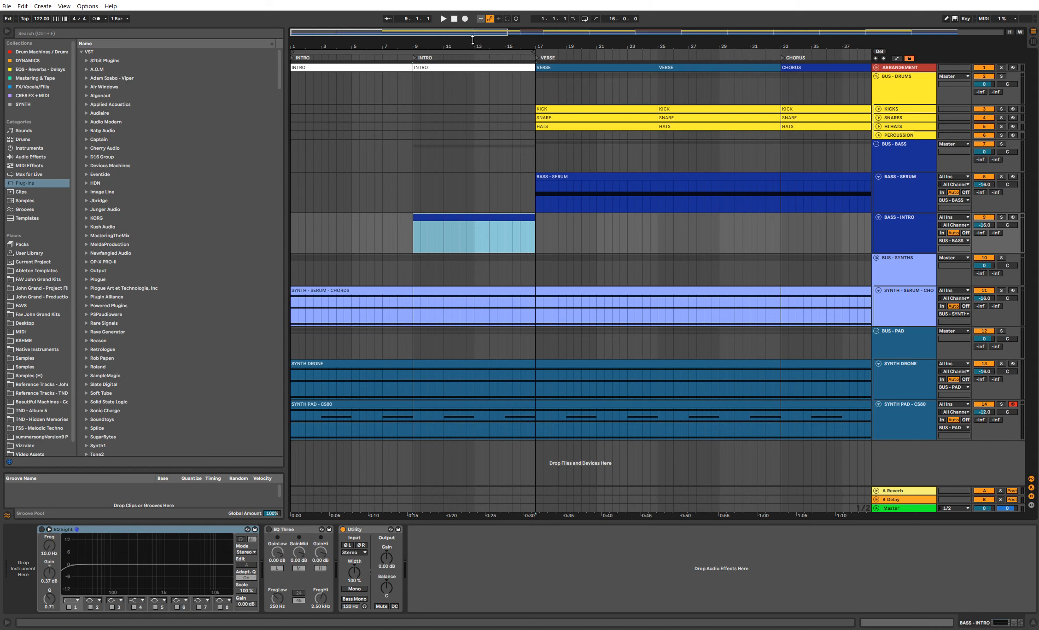
left_click_drag(471, 34, 471, 9)
left_click(174, 34)
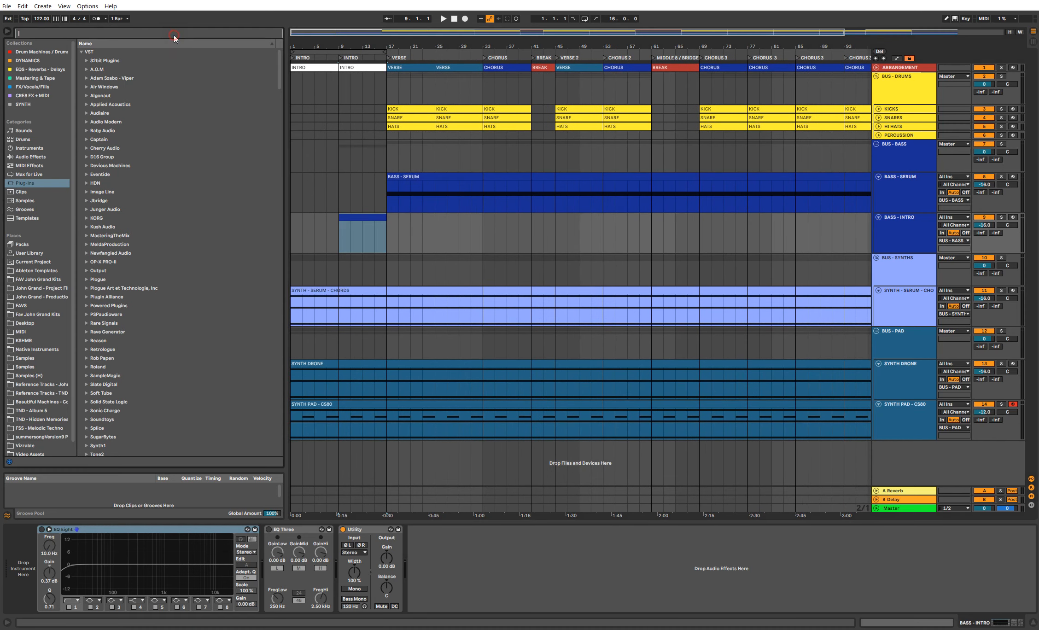
type("MINI")
key("Down")
key("Down")
key("Down")
key("Down")
key("Down")
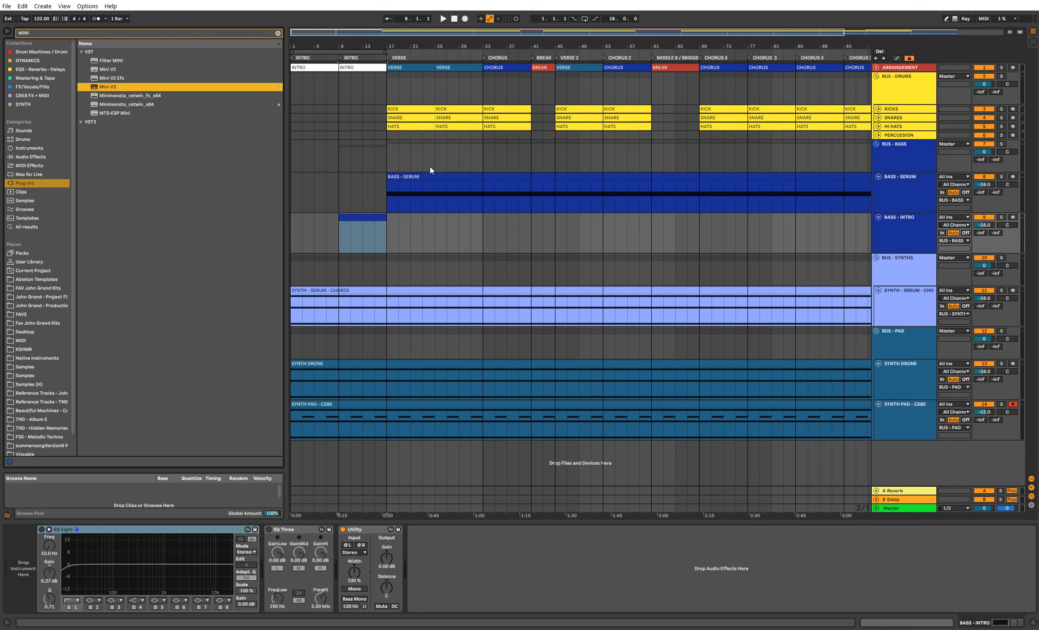
key("Return")
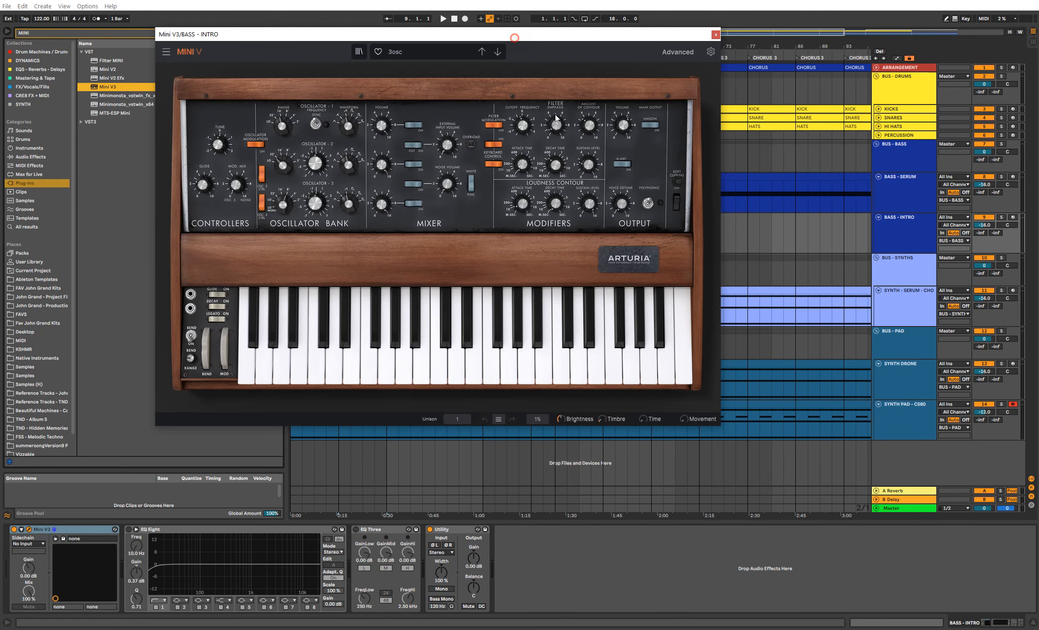
Step: Arm the BASS - INTRO track for recording and close the Mini V3 window
left_click_drag(515, 35, 572, 136)
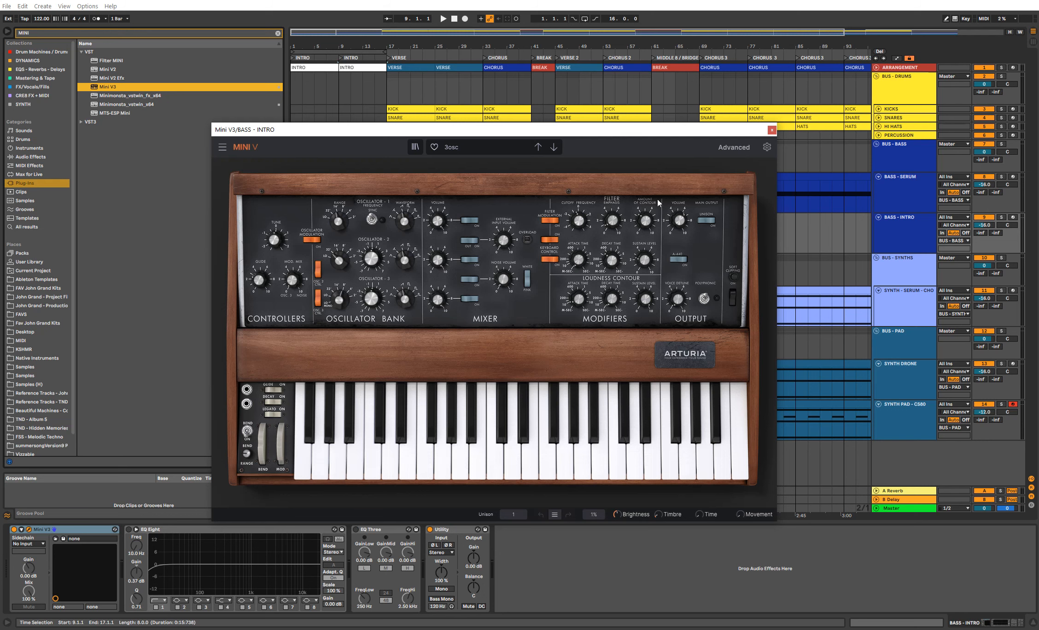
left_click(1013, 217)
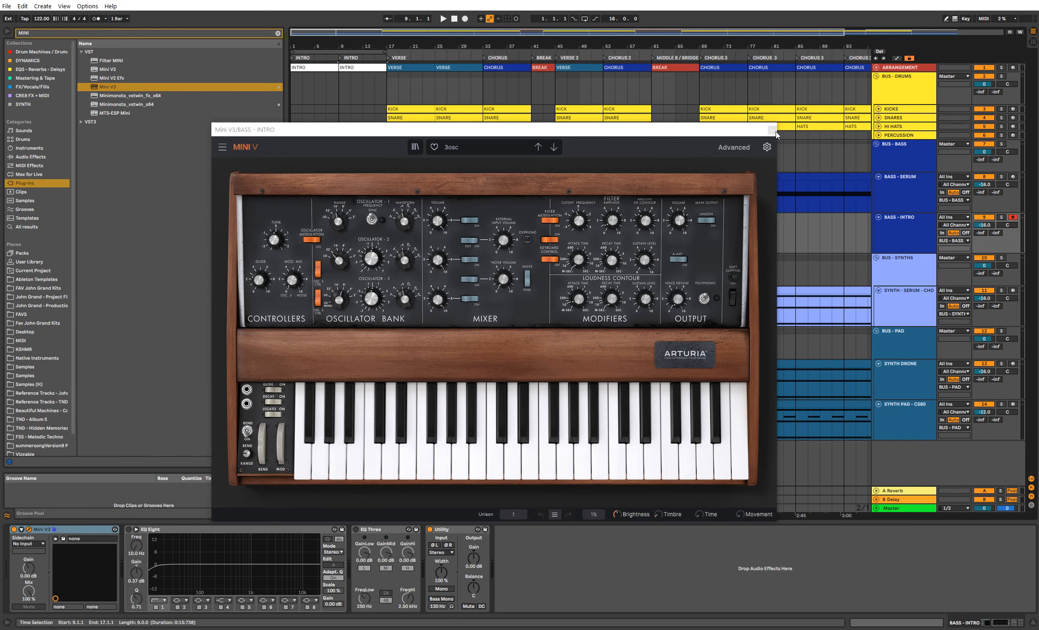
left_click(772, 129)
Step: Add a one-bar C3 note at the start of the BASS - INTRO clip and play it back
double_click(359, 218)
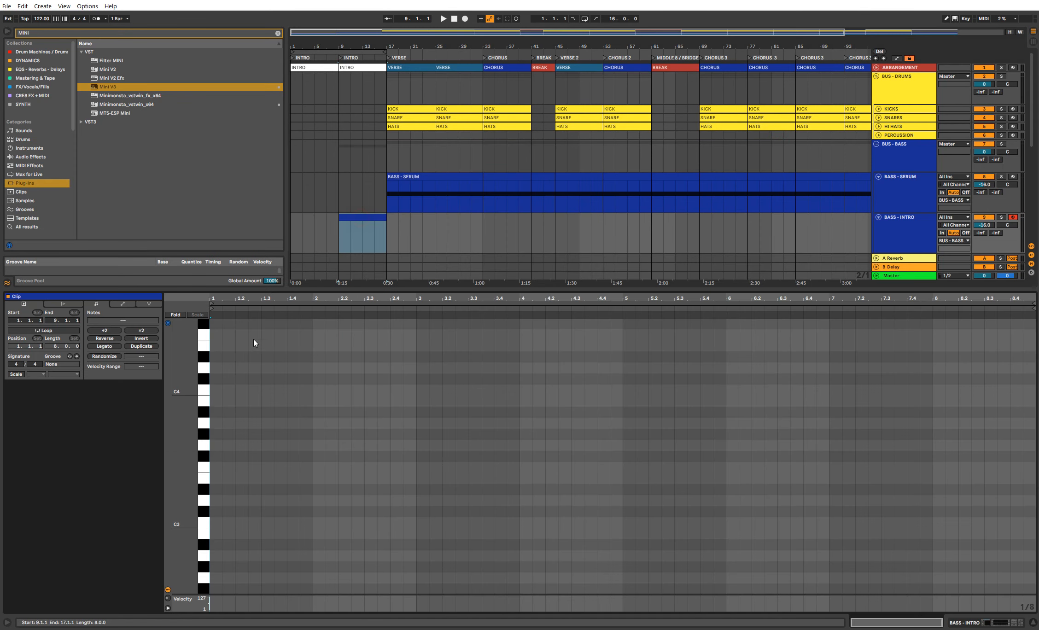
double_click(216, 525)
left_click_drag(223, 522, 311, 522)
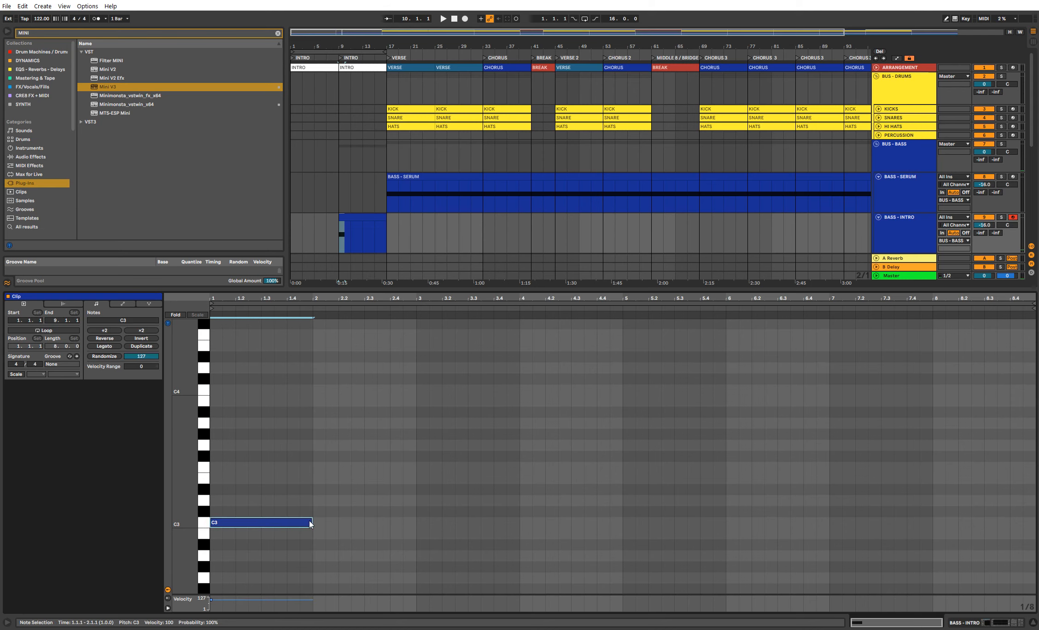
scroll(311, 511, "down", 3)
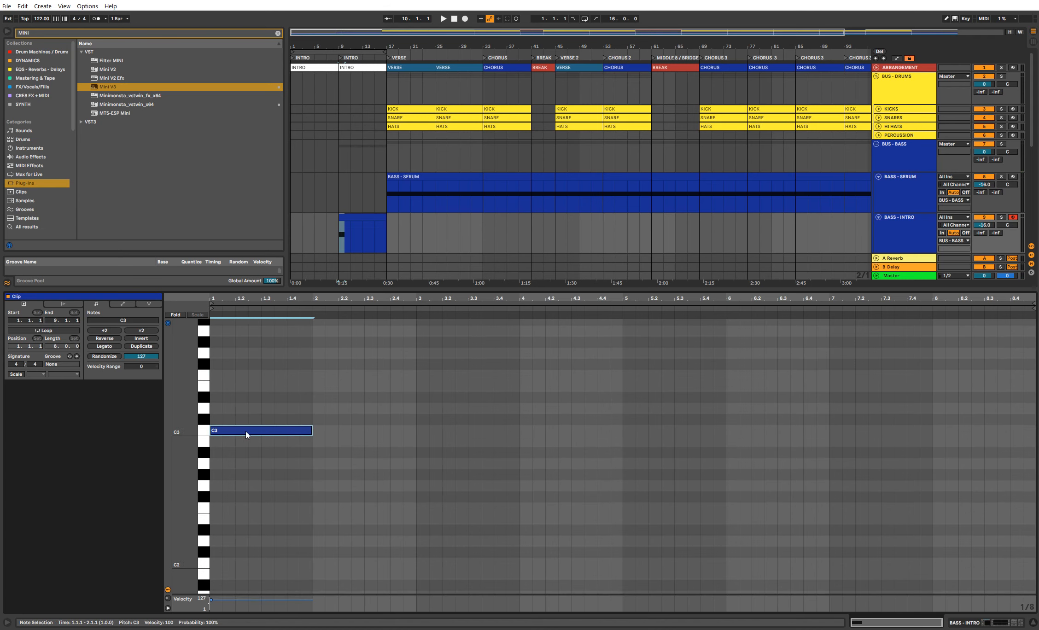
key("space")
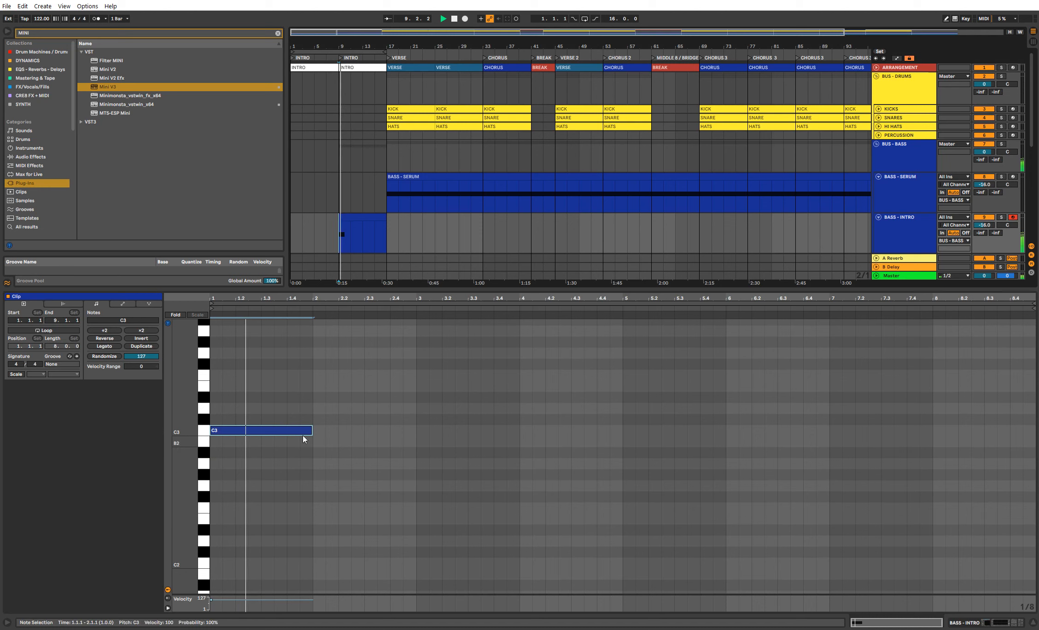
Step: Lengthen the bass clip's C3 note to two bars and place a two-bar F2 copy directly after it
left_click_drag(311, 431, 438, 508)
key("ctrl+d")
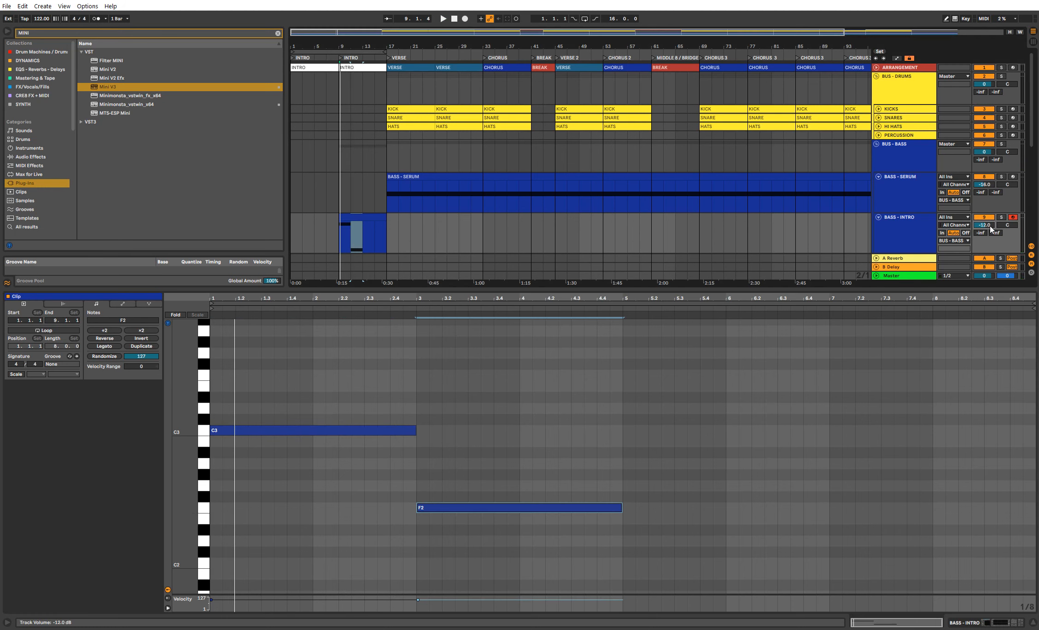
Step: Play the arrangement from bar 9 to hear the intro bass with the other tracks
left_click(346, 233)
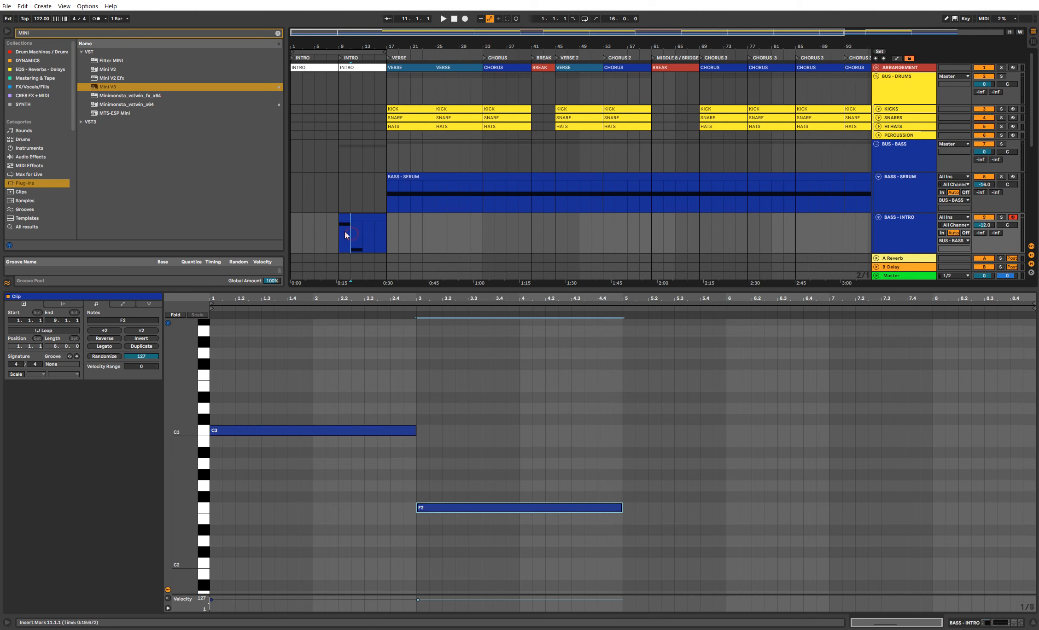
left_click(343, 240)
key("space")
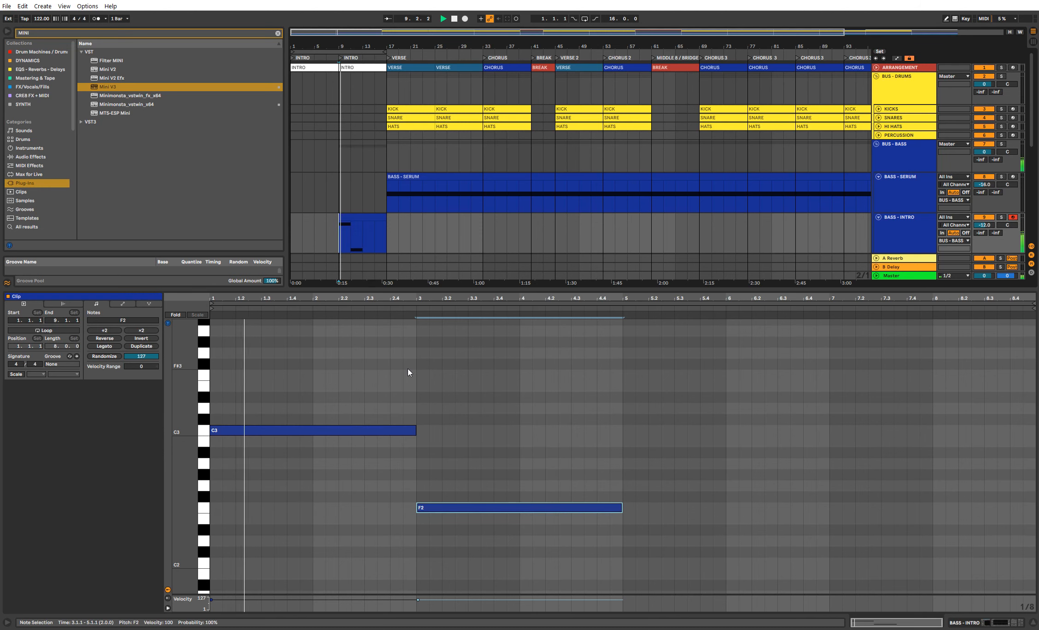
Step: Duplicate the first four bars of the intro bass clip to bar 13 and name both clips BASS - INTRO
key("shift+Tab")
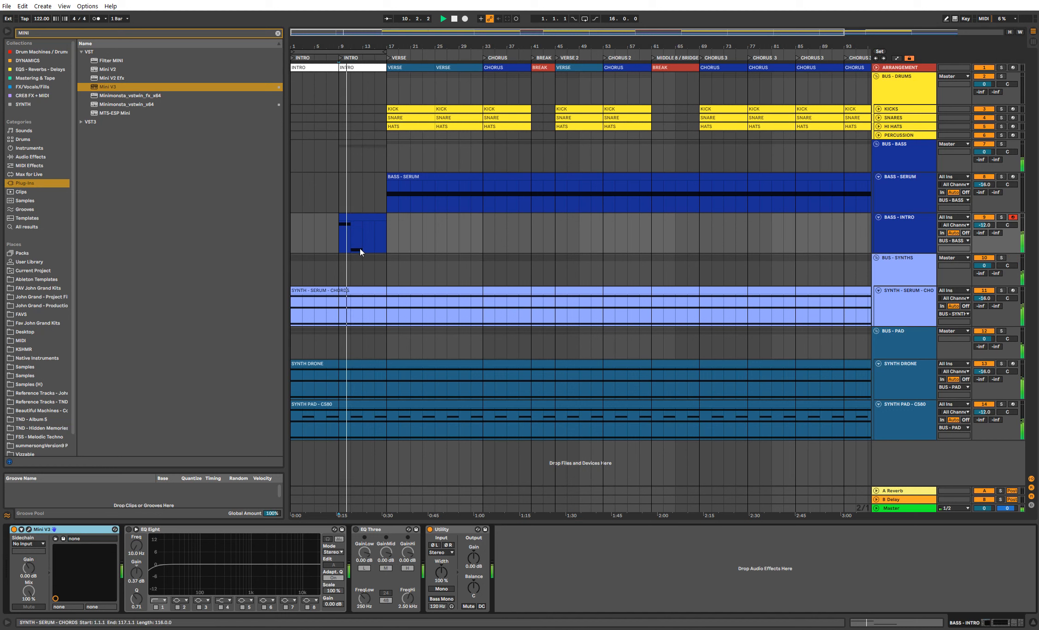
left_click_drag(365, 238, 342, 232)
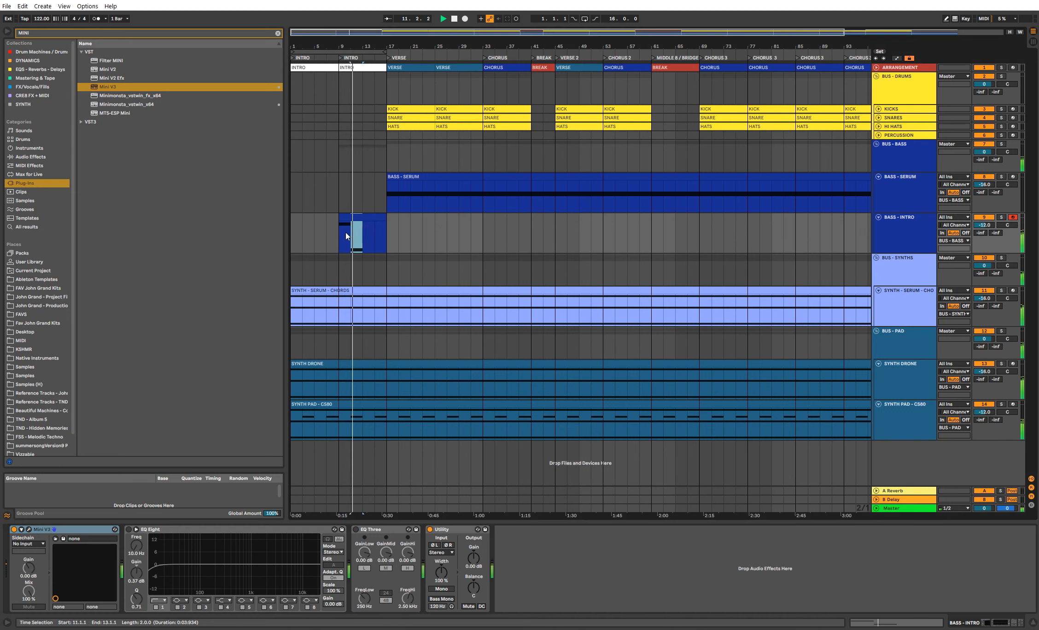
key("ctrl+d")
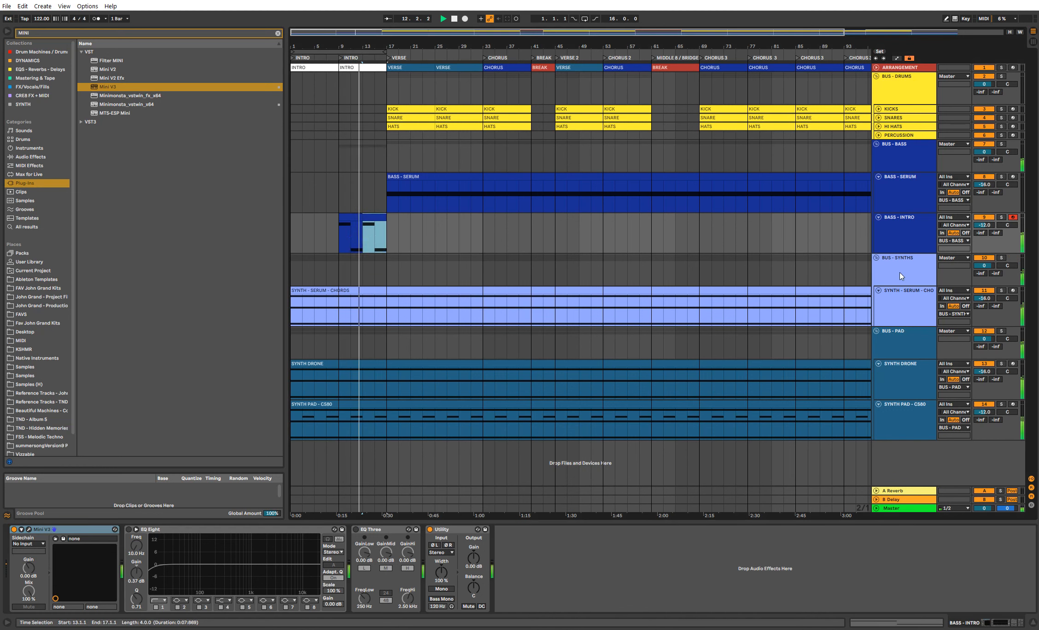
left_click(903, 234)
key("ctrl+r")
left_click(386, 236)
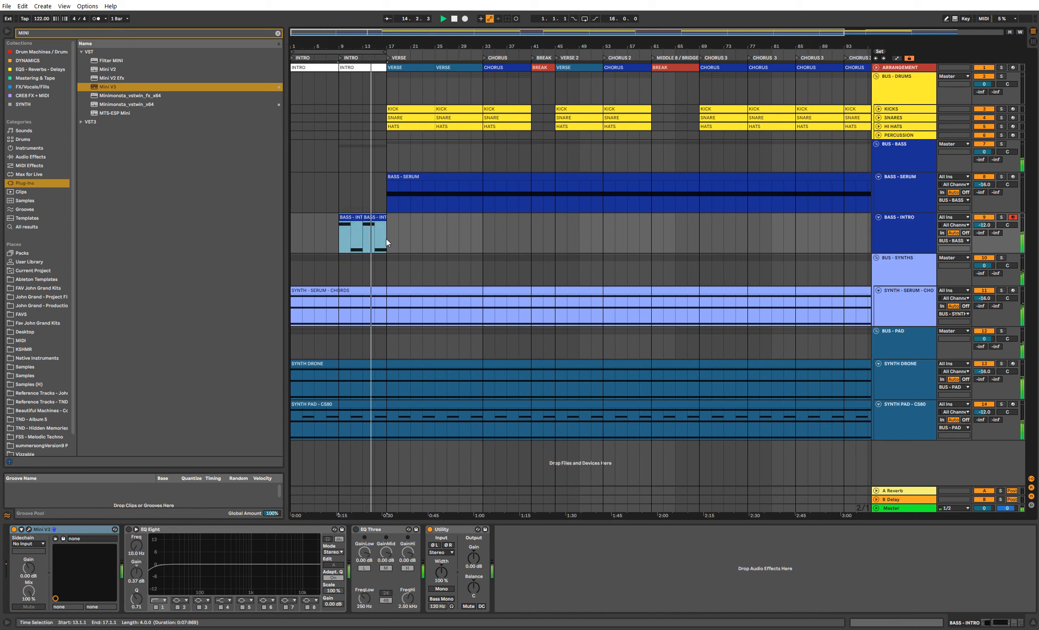
Step: Set the arrangement loop to bars 1 through 17 and play both intro sections from the start
left_click_drag(386, 238, 280, 235)
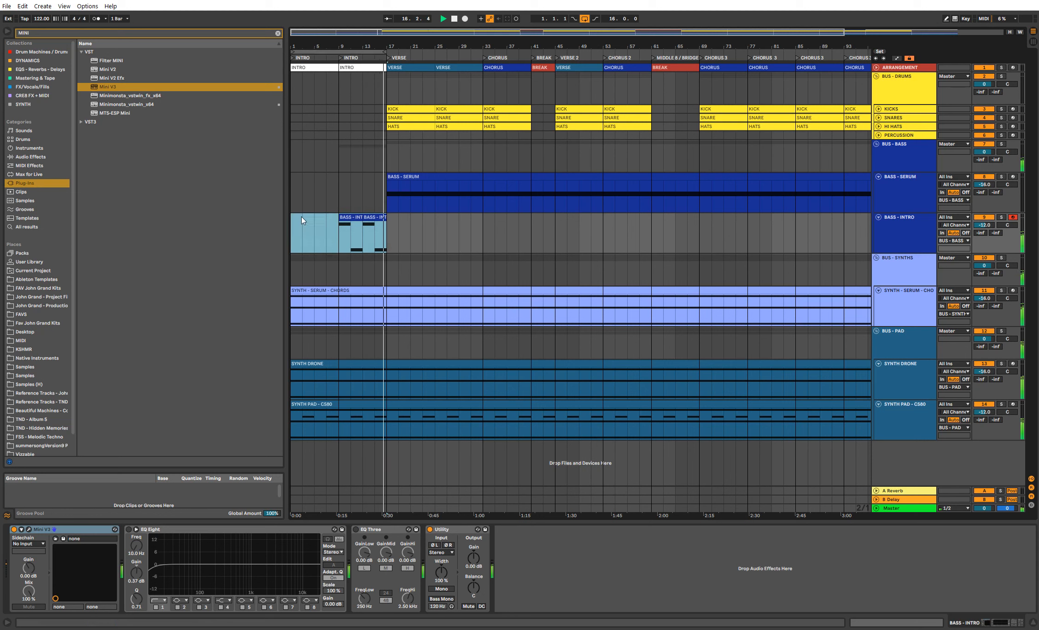
left_click_drag(340, 92, 382, 98)
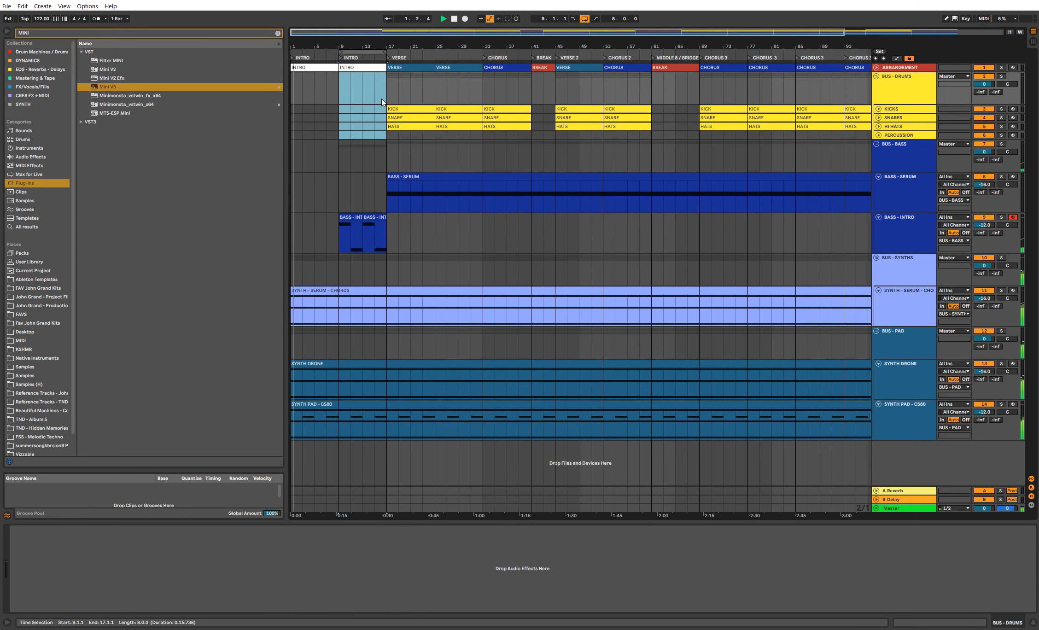
key("space")
key("ctrl+l")
left_click(889, 273)
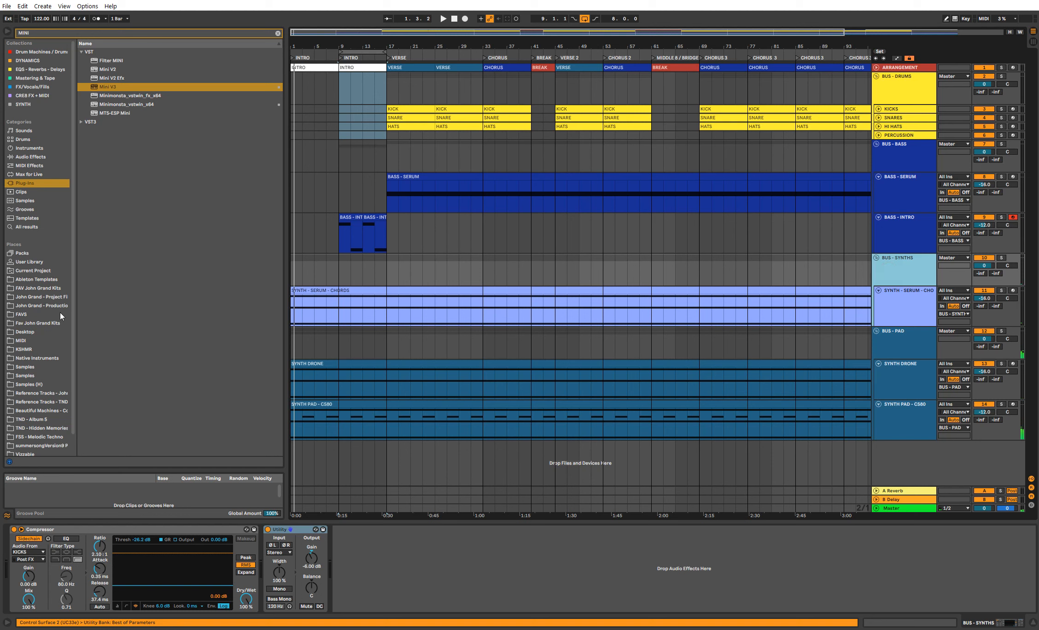
left_click_drag(342, 50, 293, 50)
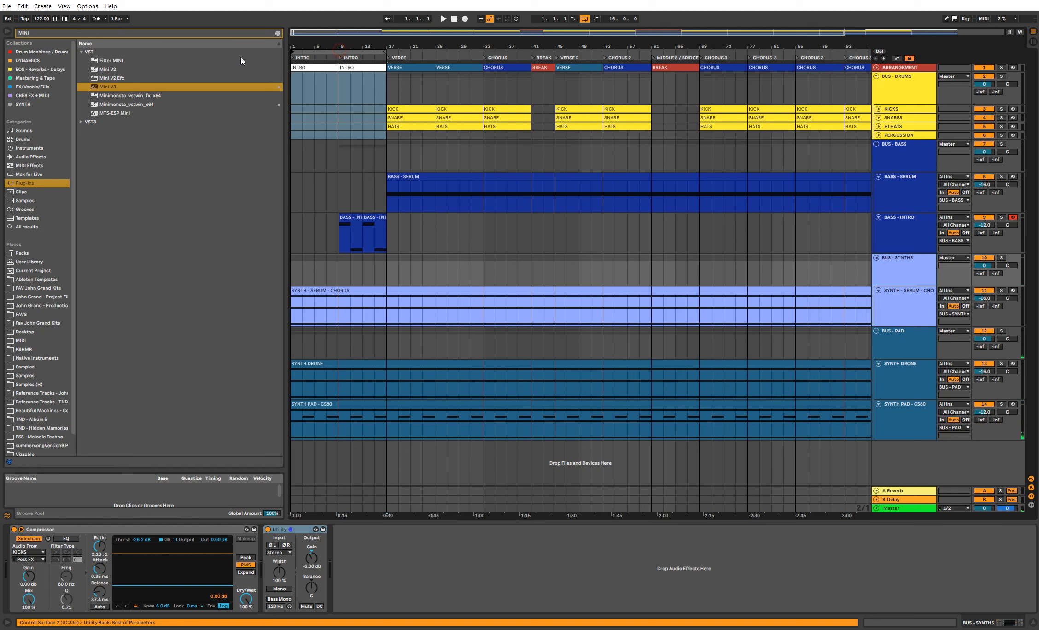
key("space")
left_click(901, 263)
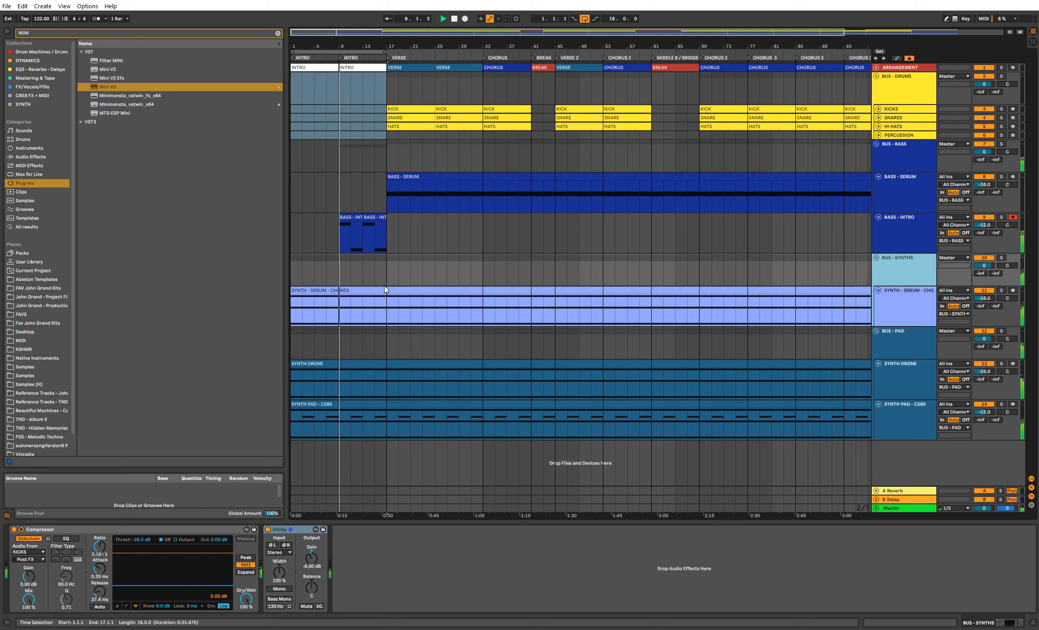
Step: Consolidate the two BASS - INTRO clips between bars 9 and 17 into one eight-bar clip
left_click(360, 214)
left_click_drag(365, 215, 347, 226)
key("ctrl+d")
left_click(345, 216, "shift")
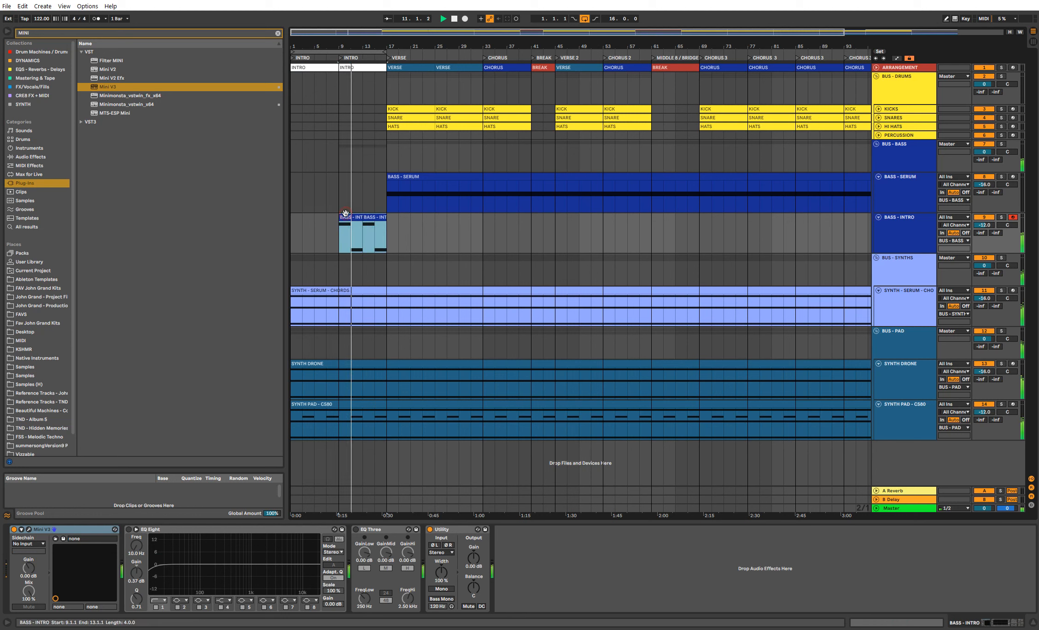
key("ctrl+j")
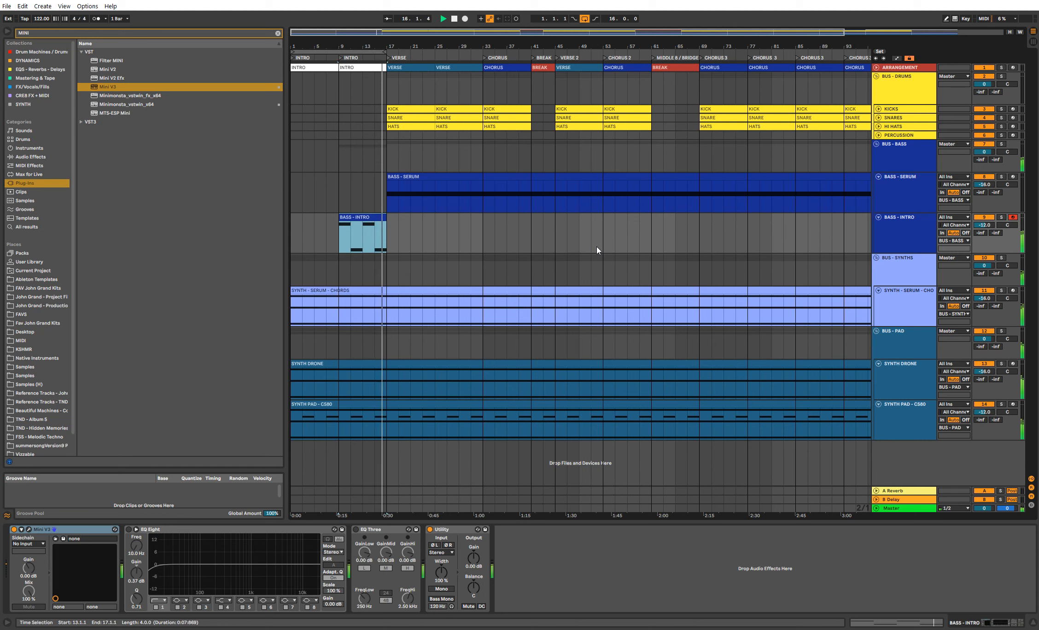
Step: Stop playback and duplicate the BASS - INTRO clip twice to cover both verse sections, bars 17 to 33
key("space")
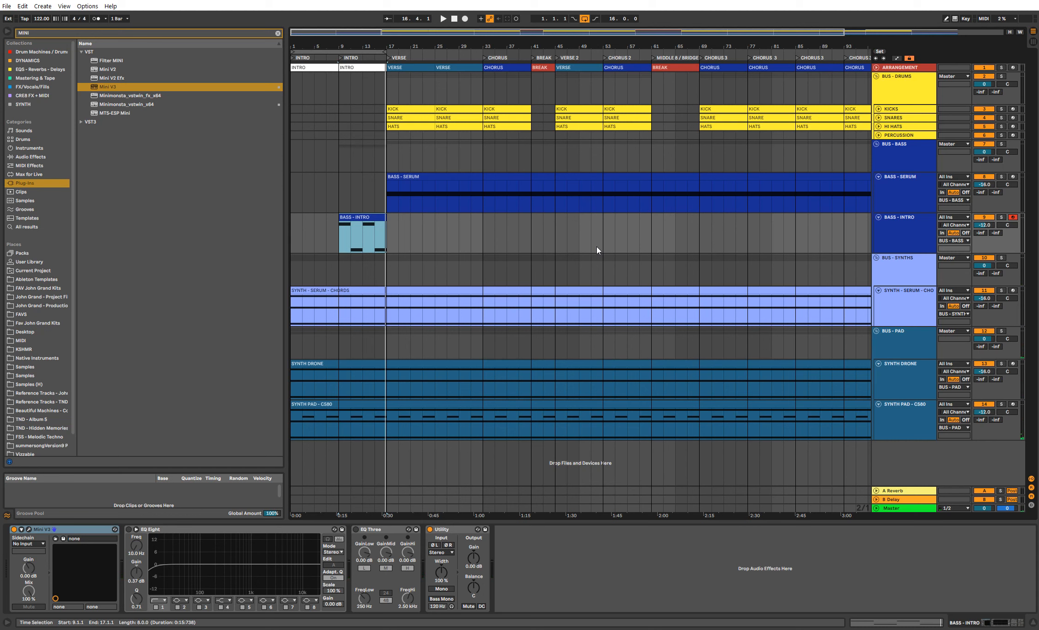
left_click(358, 217)
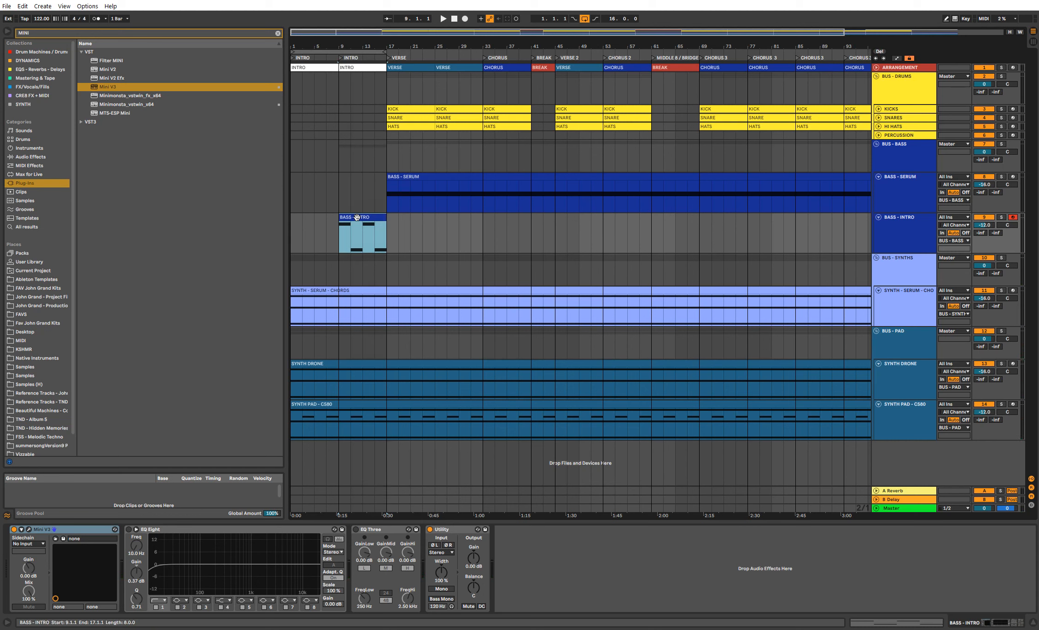
key("ctrl+d")
key("ctrl+d")
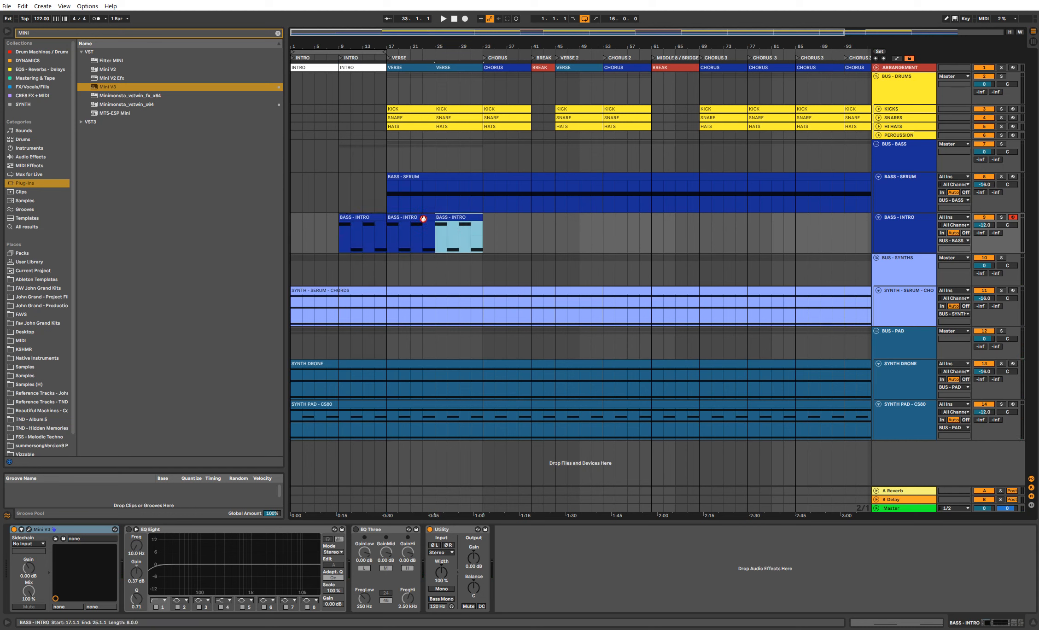
Step: Copy the two verse BASS - INTRO clips onto the BASS - SERUM track at bar 17 and name the copies BASS - SERUM
left_click(423, 219, "shift")
left_click_drag(401, 218, 402, 196)
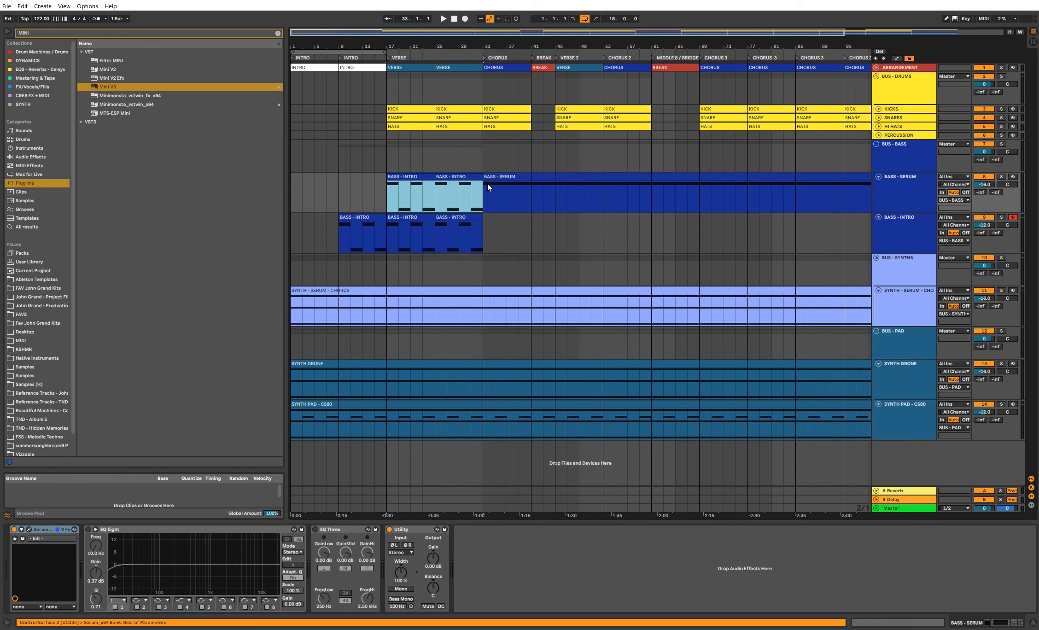
left_click(889, 190)
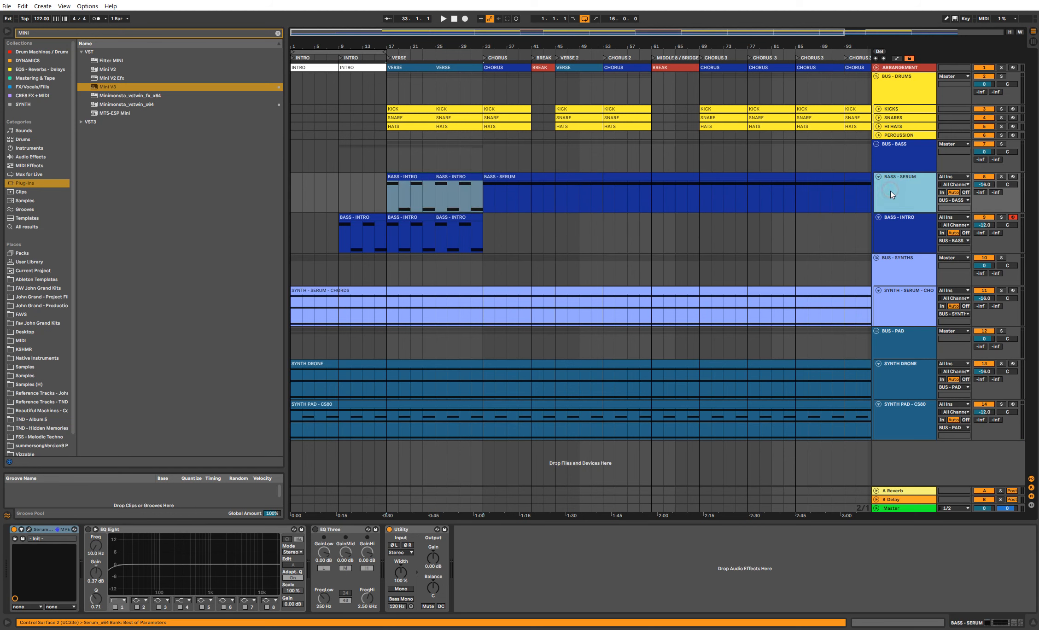
left_click(470, 178)
left_click(409, 179, "shift")
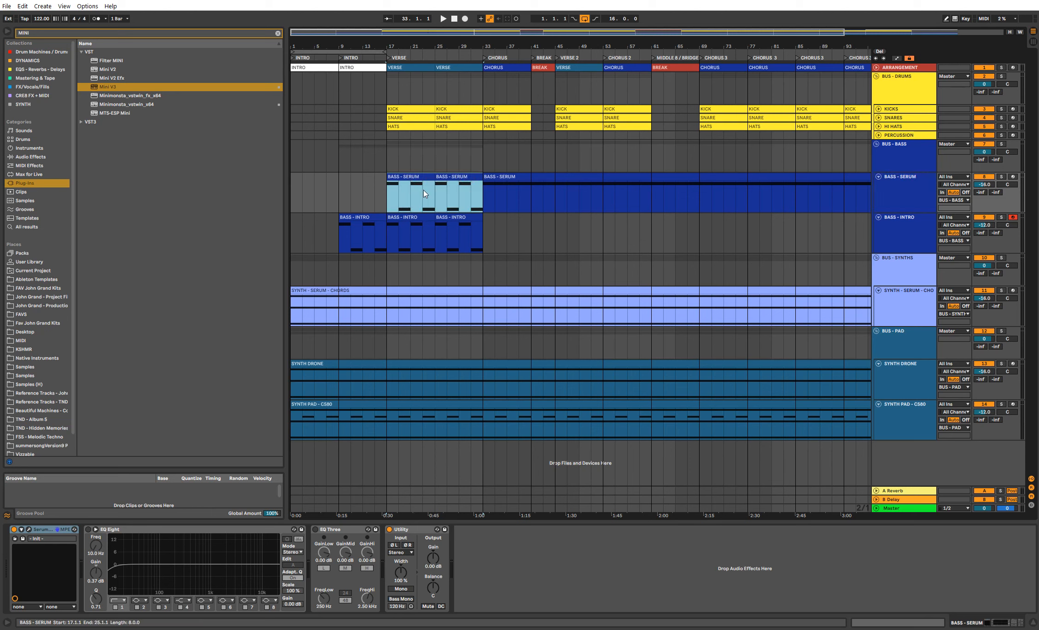
Step: Play the verse from bar 17 to hear the Serum and intro basses together
left_click(402, 218)
key("space")
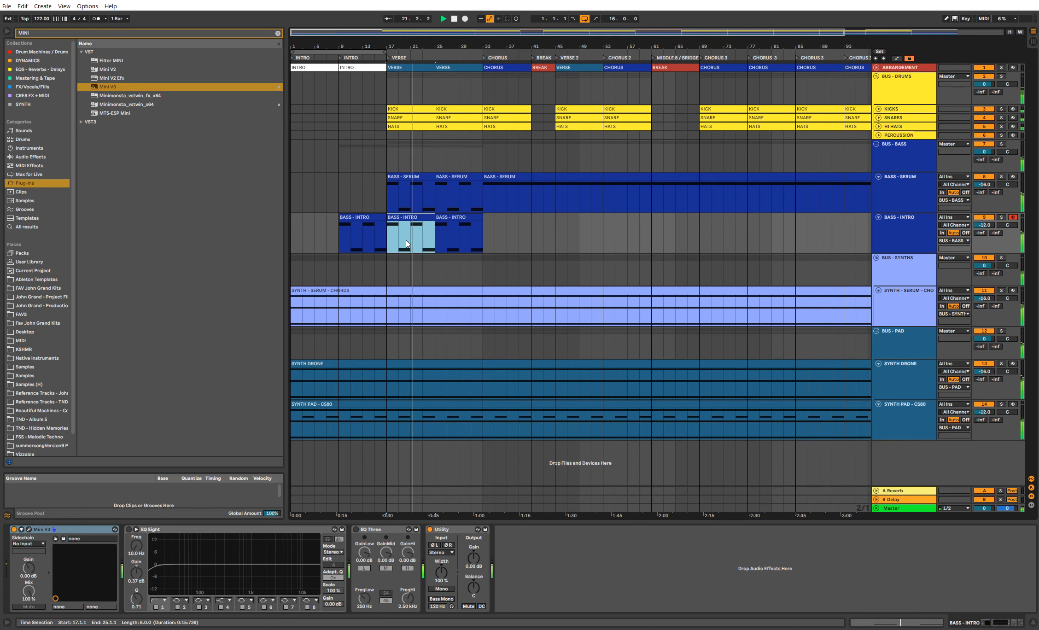
key("space")
left_click(896, 156)
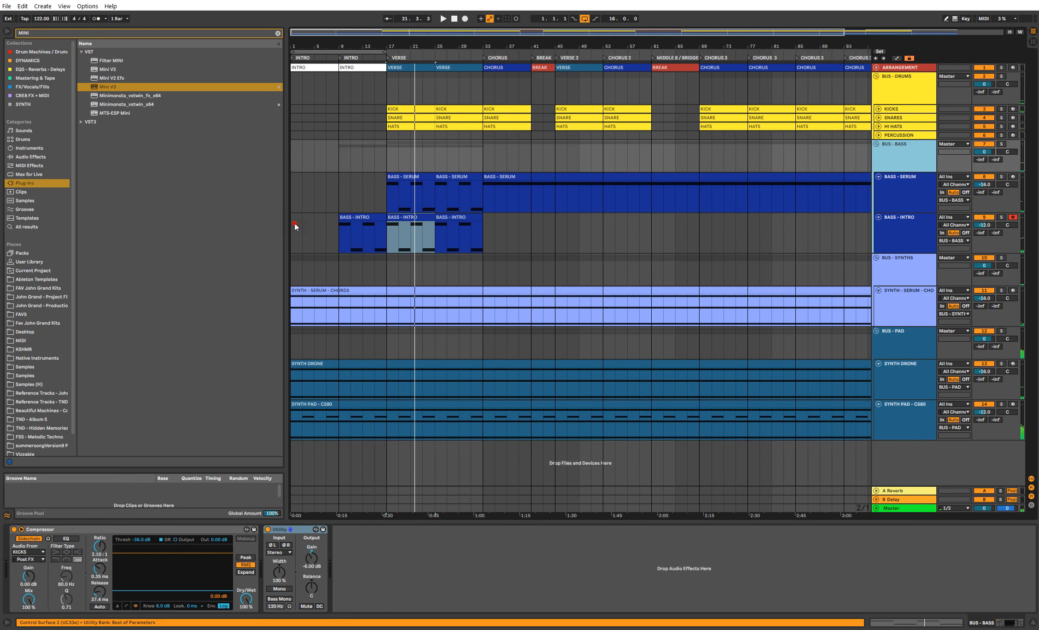
left_click_drag(295, 226, 386, 231)
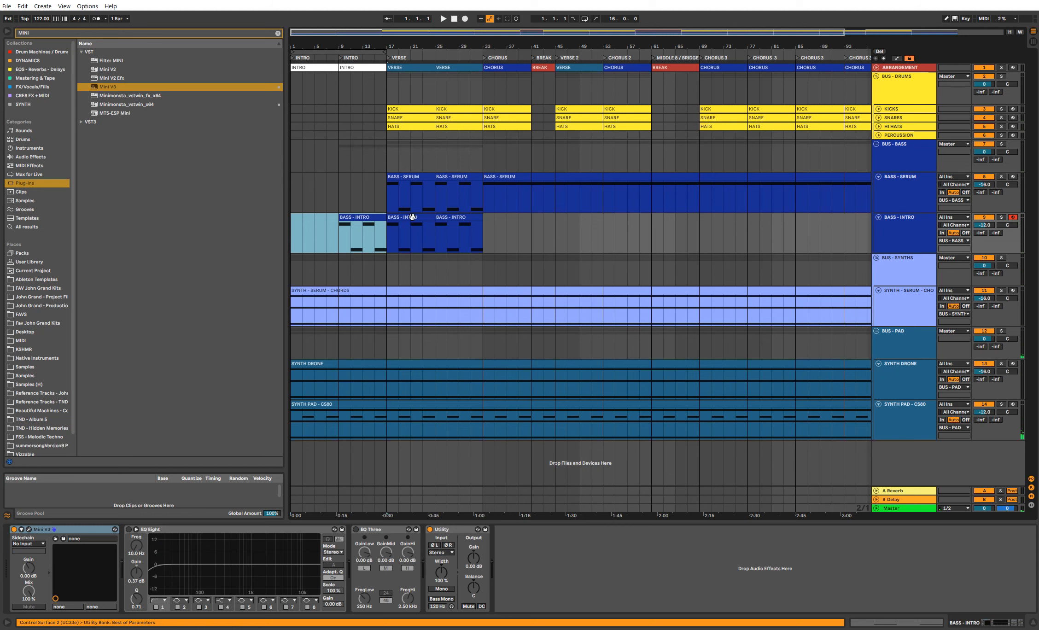
left_click(385, 54)
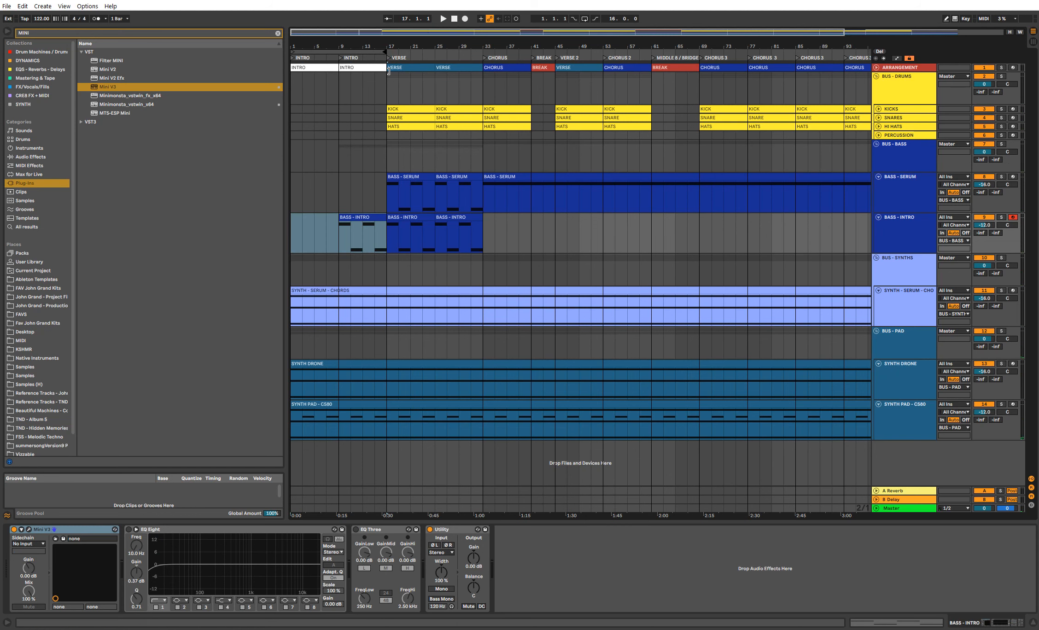
left_click(925, 155)
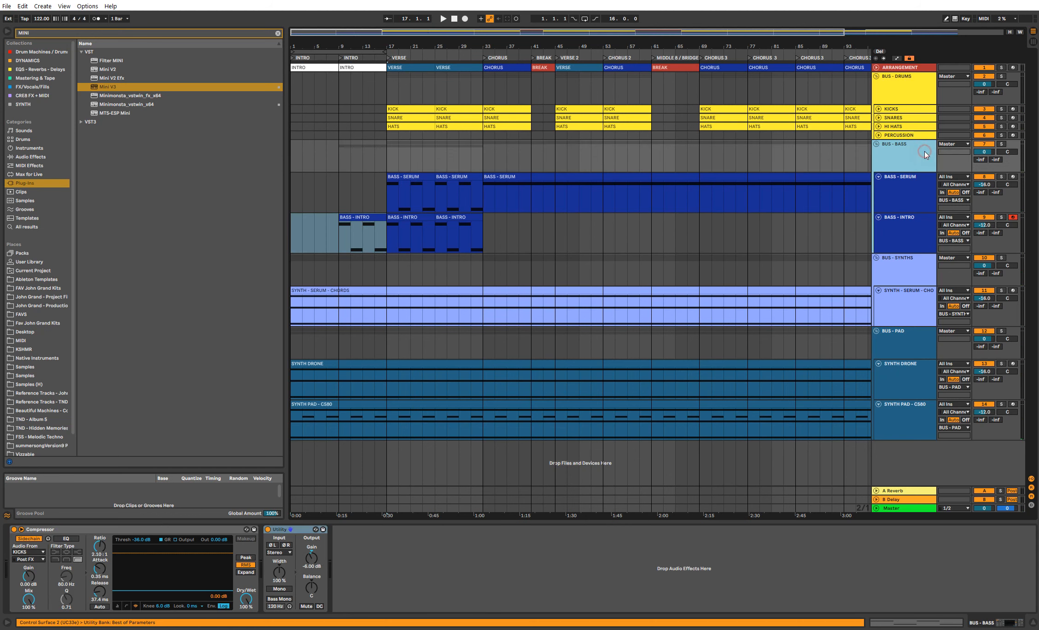
Step: Insert a MIDI track below SYNTH PAD - CS80, group it and name the group BUS - SAMPLES
right_click(923, 455)
left_click(927, 462)
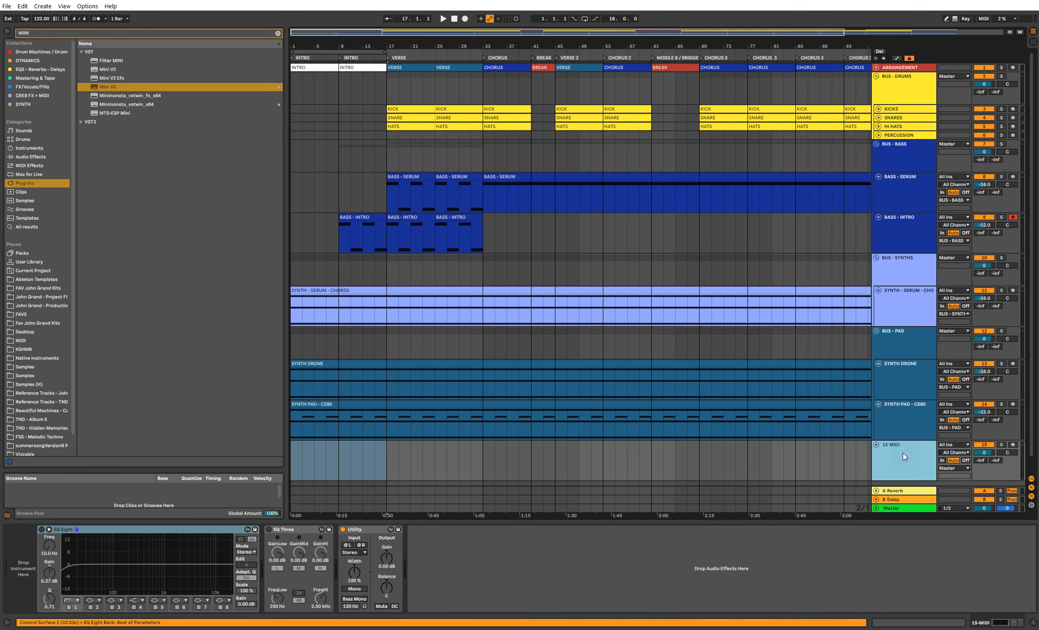
key("ctrl+g")
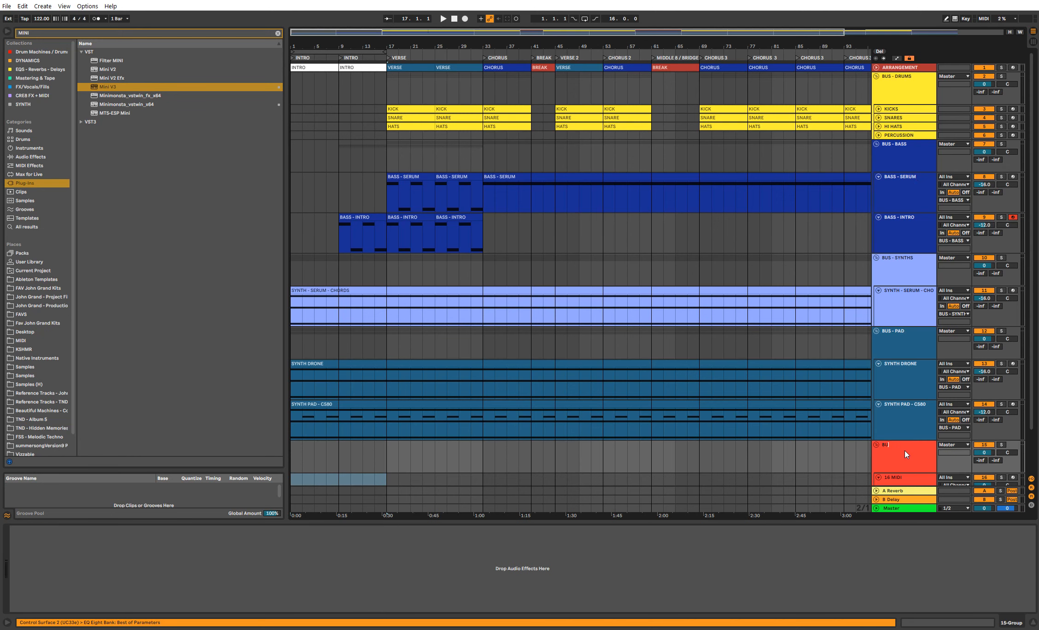
type("S - SAMPLES")
key("Return")
Step: Colour the BUS - SAMPLES group teal and assign that colour to its grouped MIDI track
scroll(899, 442, "down", 2)
left_click(895, 439)
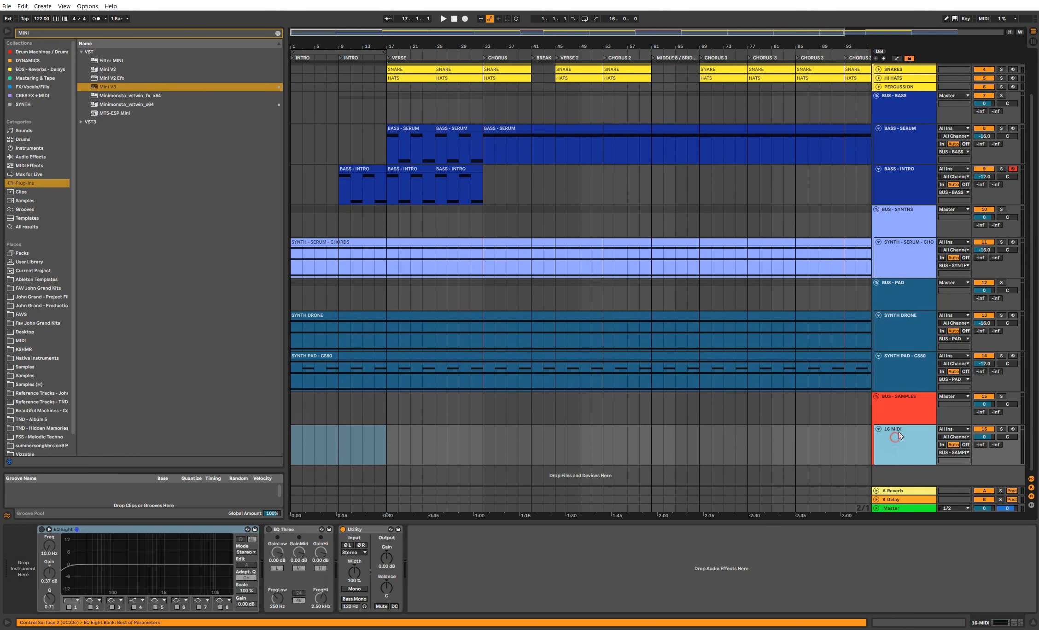
right_click(918, 458)
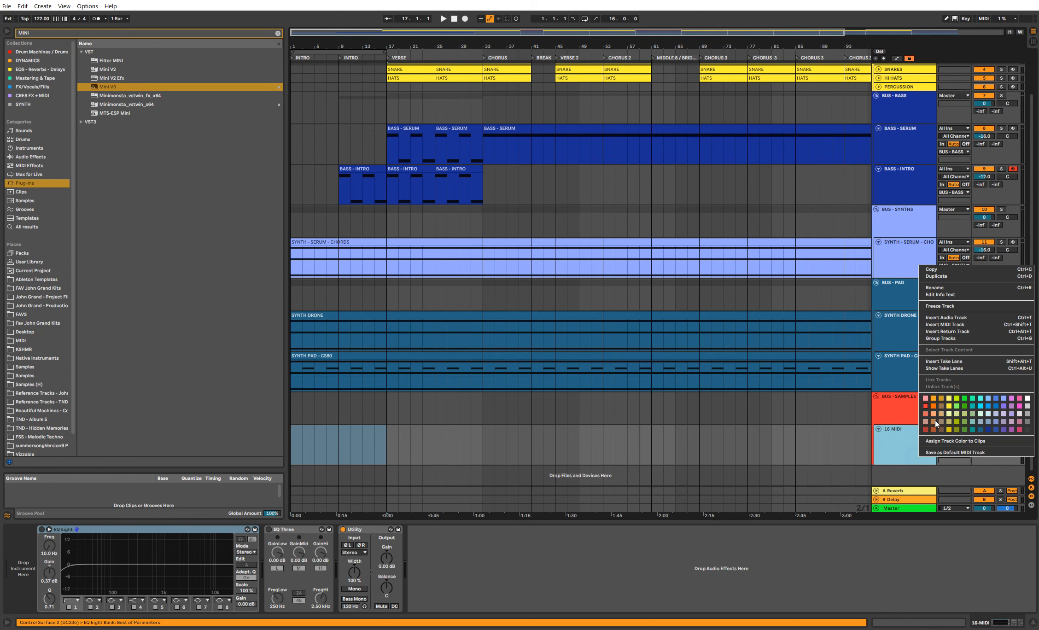
left_click(954, 442)
right_click(904, 406)
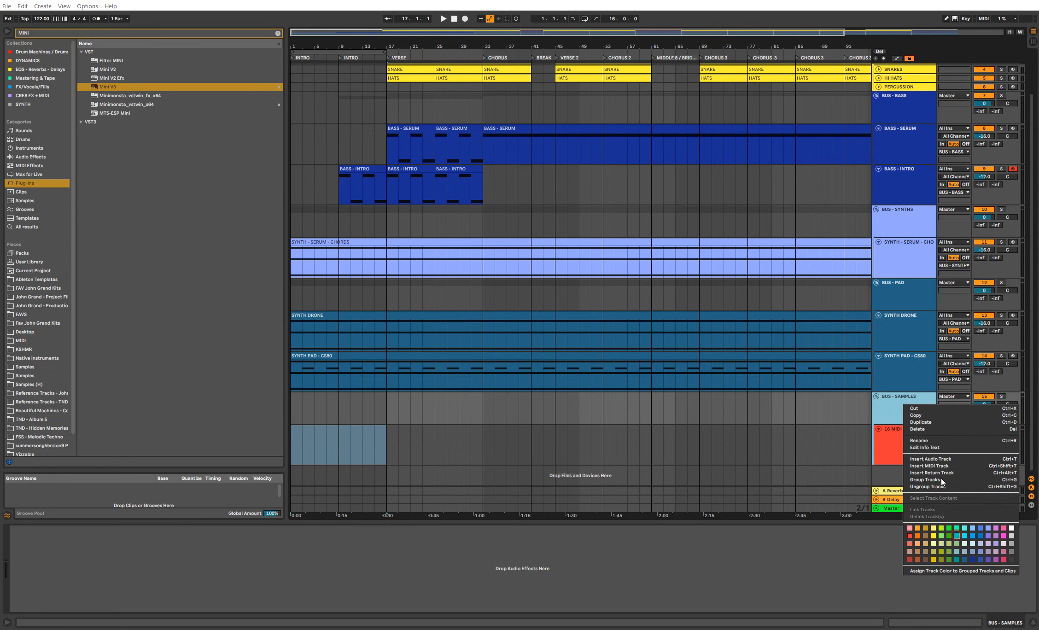
left_click(953, 570)
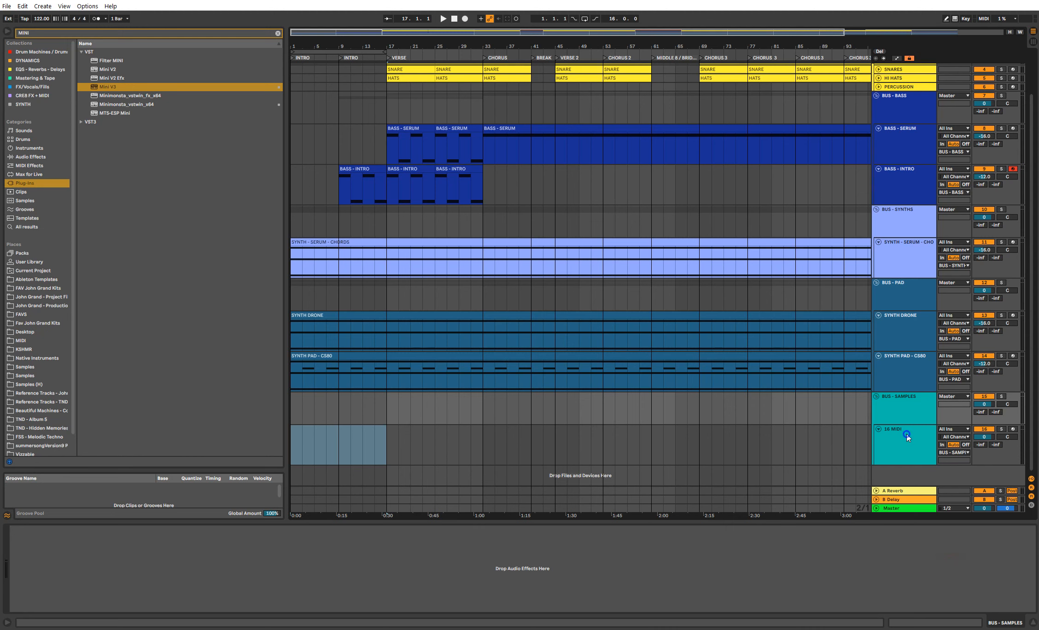
Step: Add an audio track to the BUS - SAMPLES group, directly above its MIDI track
right_click(906, 434)
left_click(952, 489)
left_click_drag(913, 476, 901, 416)
Step: Clear the browser search and open the BBC folder under Found Sound in the Samples library
left_click(277, 33)
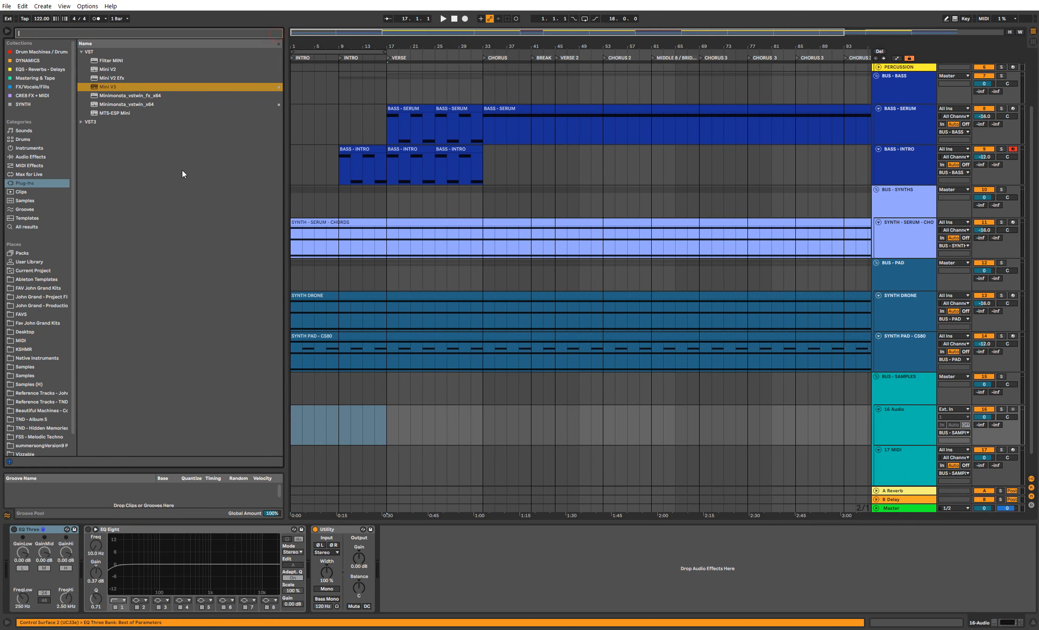
left_click(47, 356)
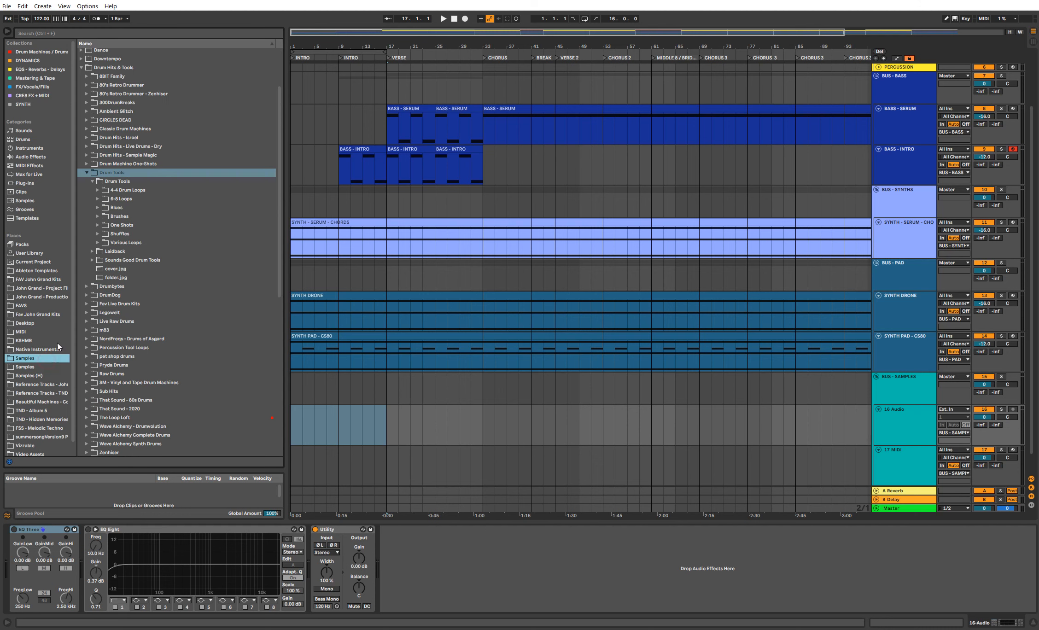
left_click(86, 172)
left_click(81, 67)
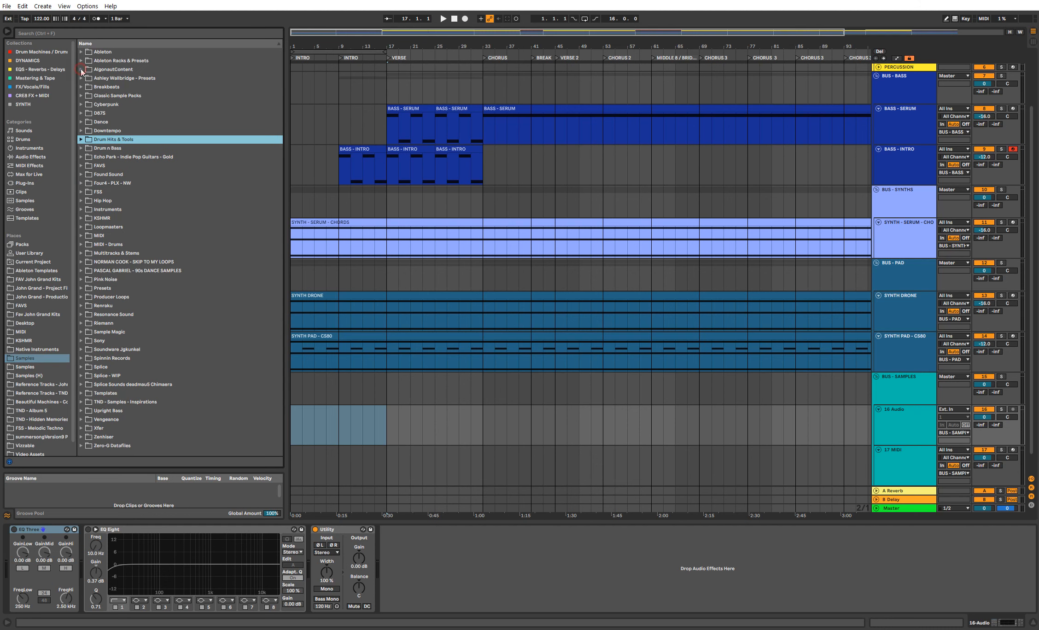
left_click(83, 176)
left_click(87, 183)
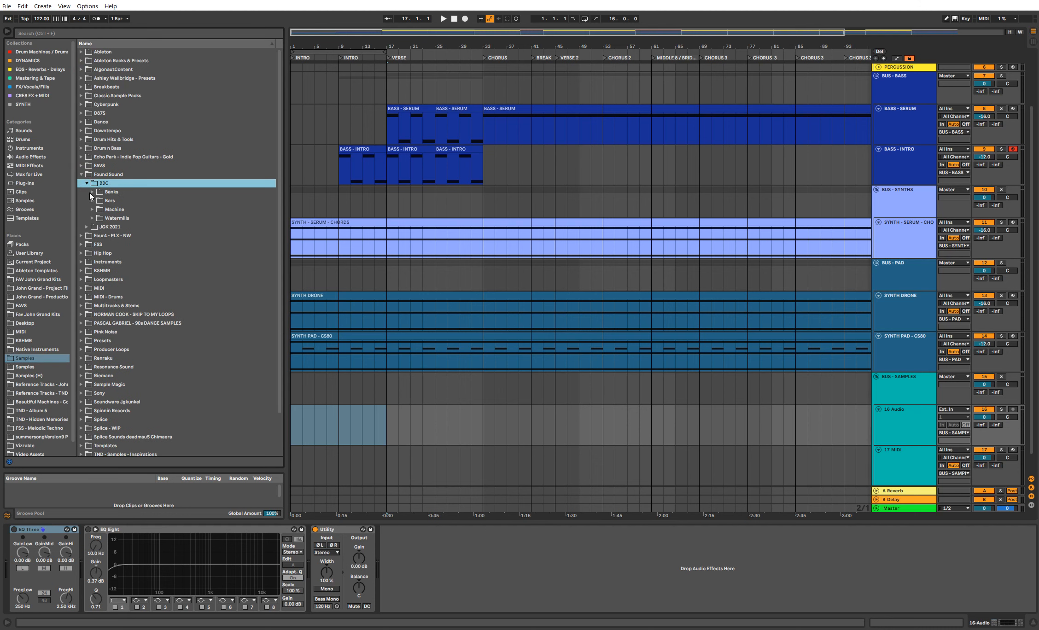
Step: Preview the recording in the Banks folder and look through the BBC Bars, Machine and Watermills folders
left_click(92, 193)
left_click(92, 193)
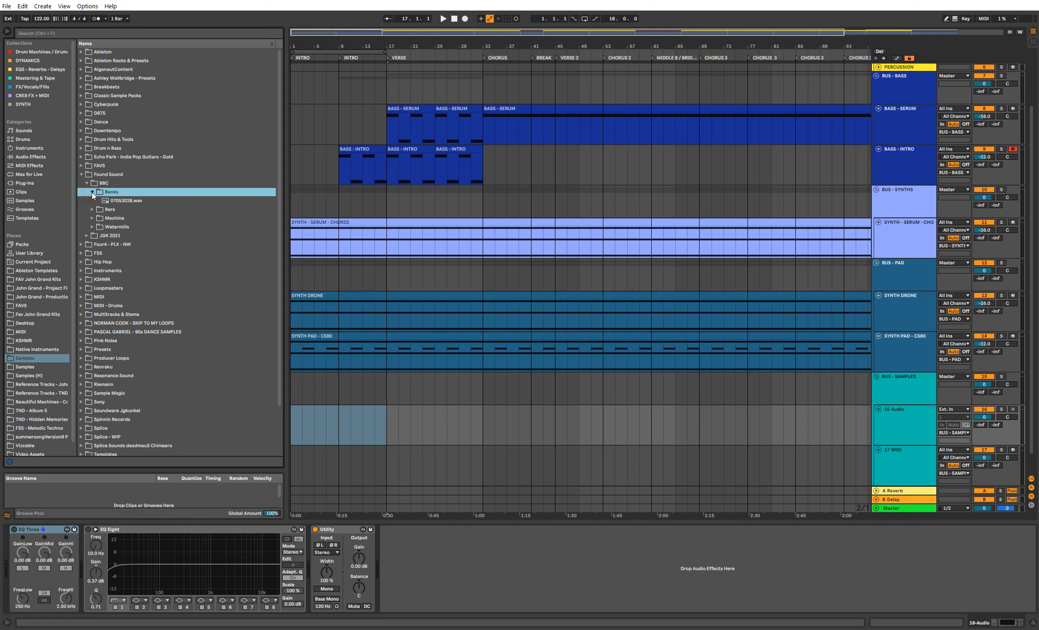
left_click(117, 202)
left_click(313, 198)
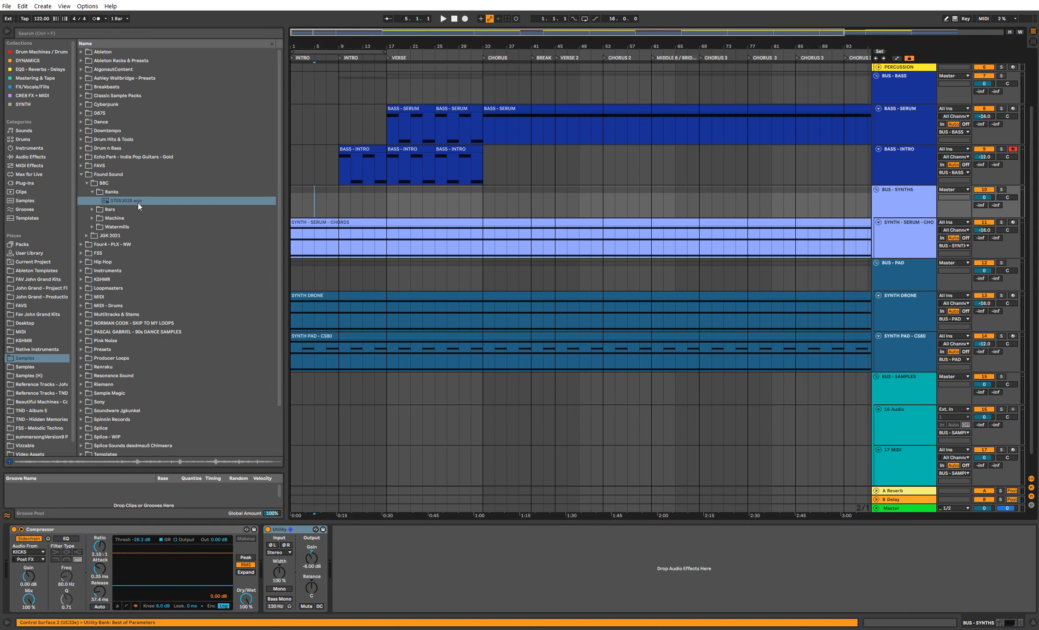
left_click(105, 211)
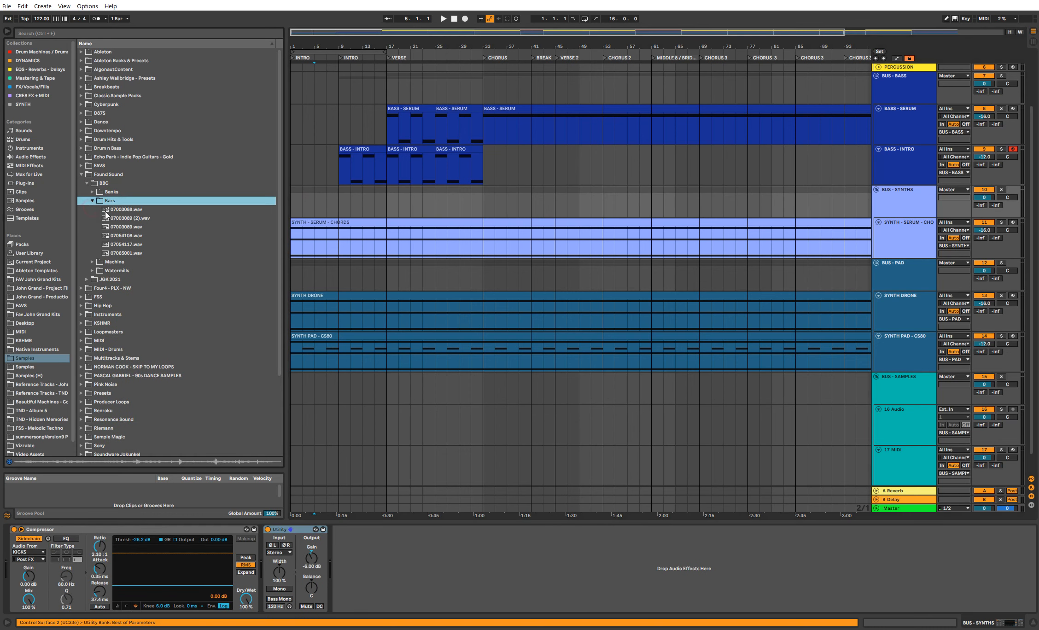
left_click(94, 263)
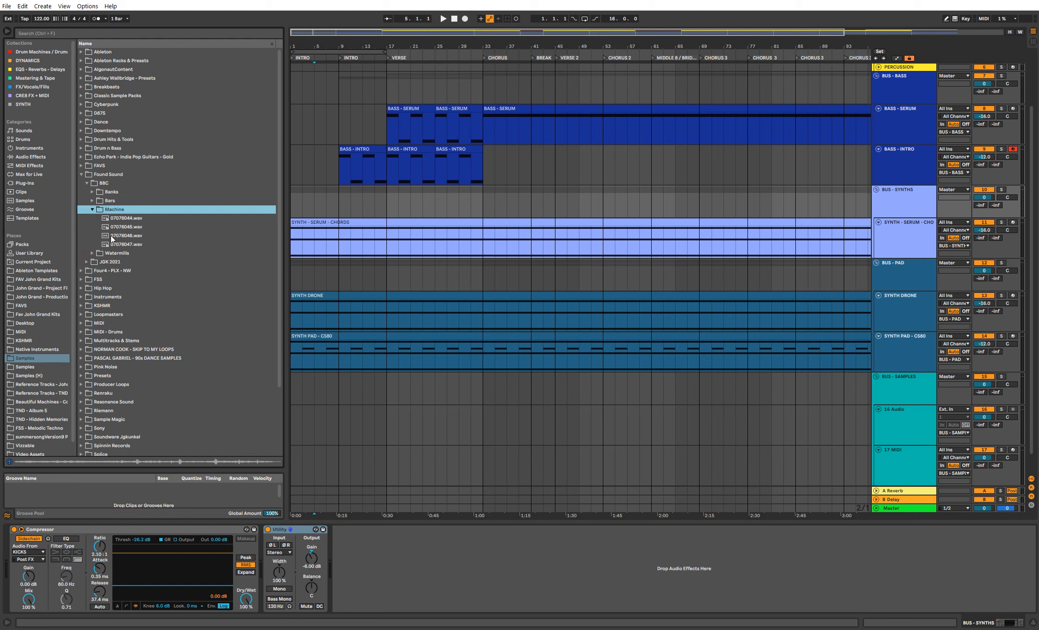
left_click(93, 252)
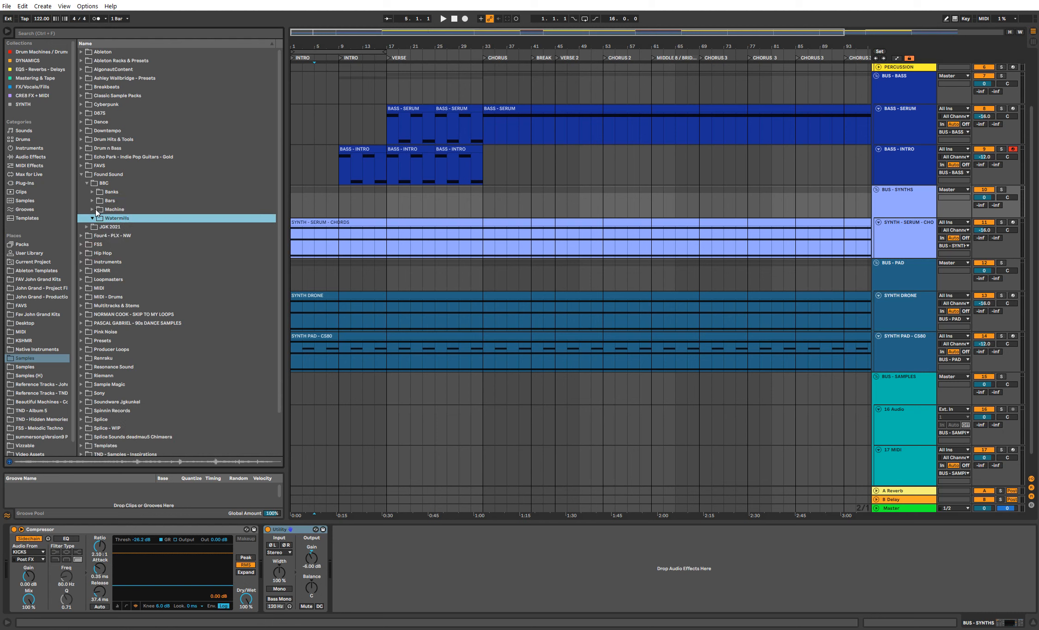
left_click(94, 210)
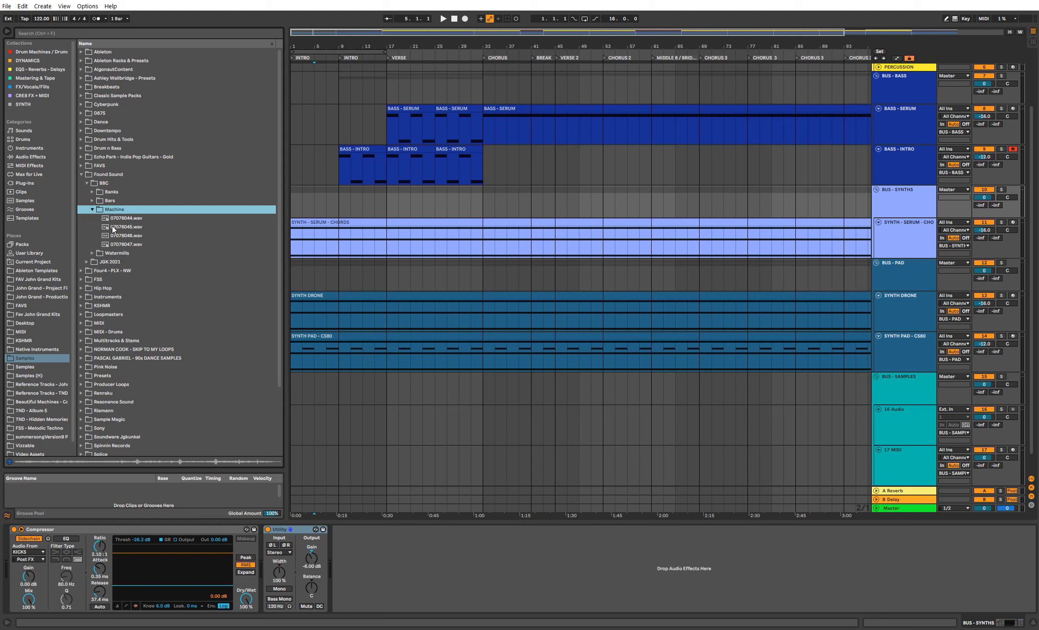
left_click(93, 253)
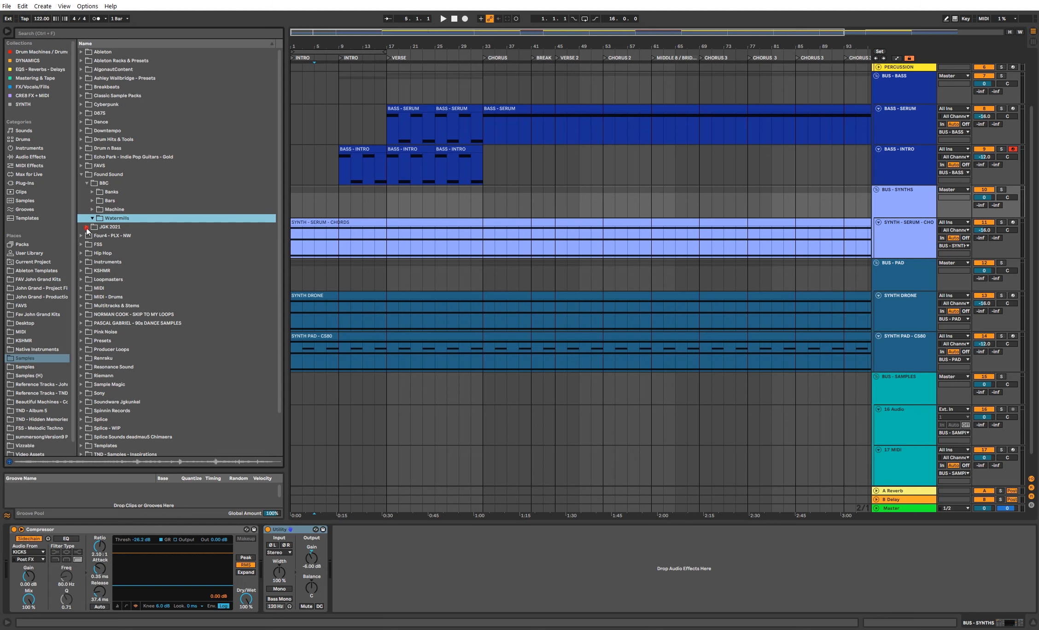
Step: Open the JGK 2021 folder under Found Sound and audition several of its ZOOM recordings, ending with ZOOM0023_TrLR.WAV
left_click(86, 227)
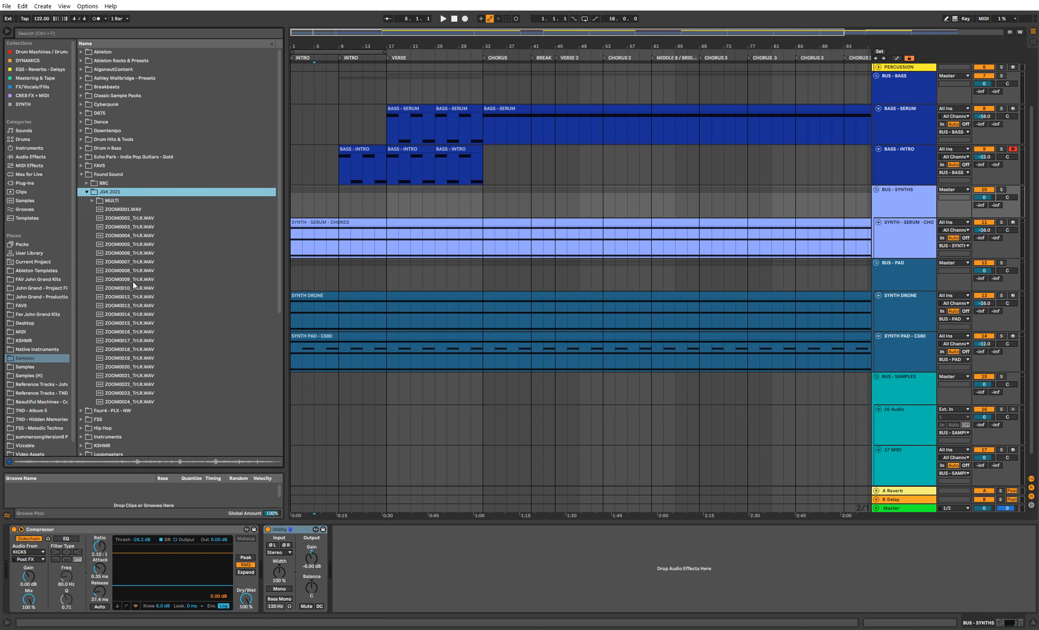
left_click(137, 298)
left_click(42, 454)
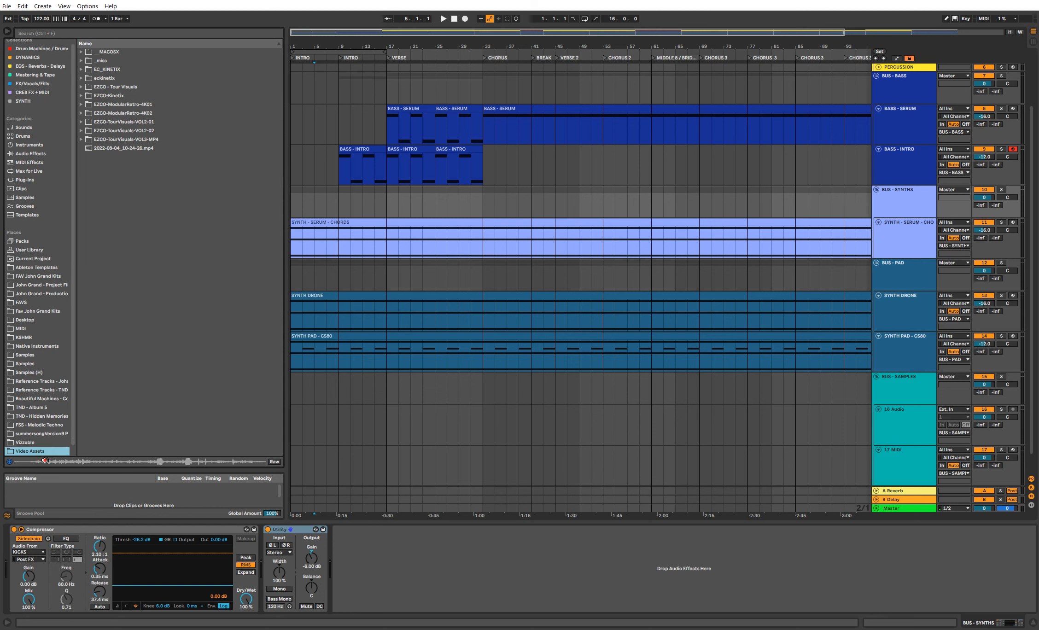
left_click(43, 358)
left_click(52, 462)
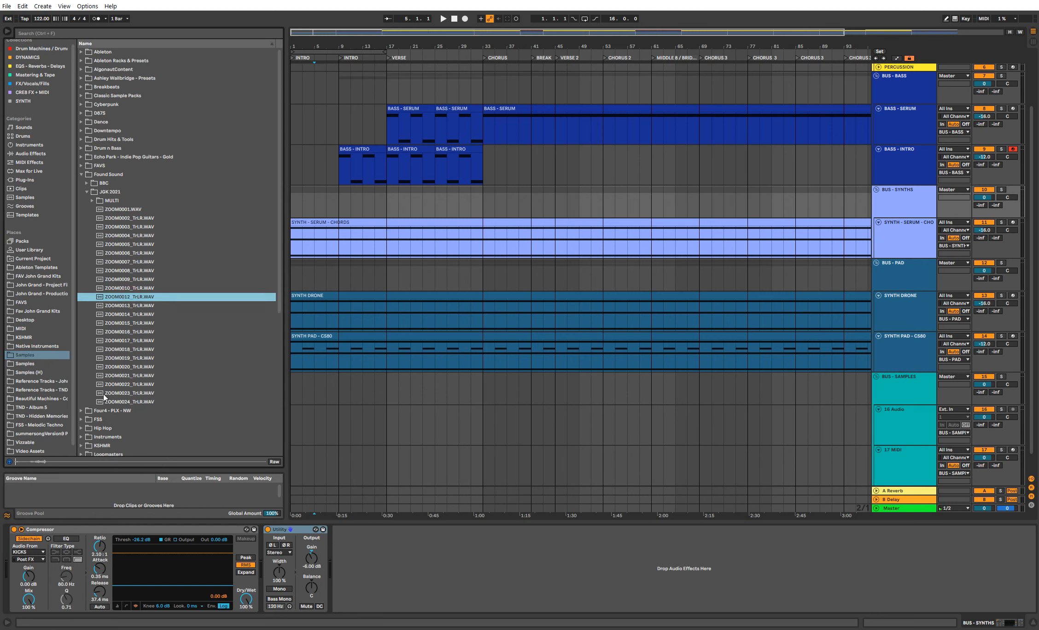
left_click(143, 332)
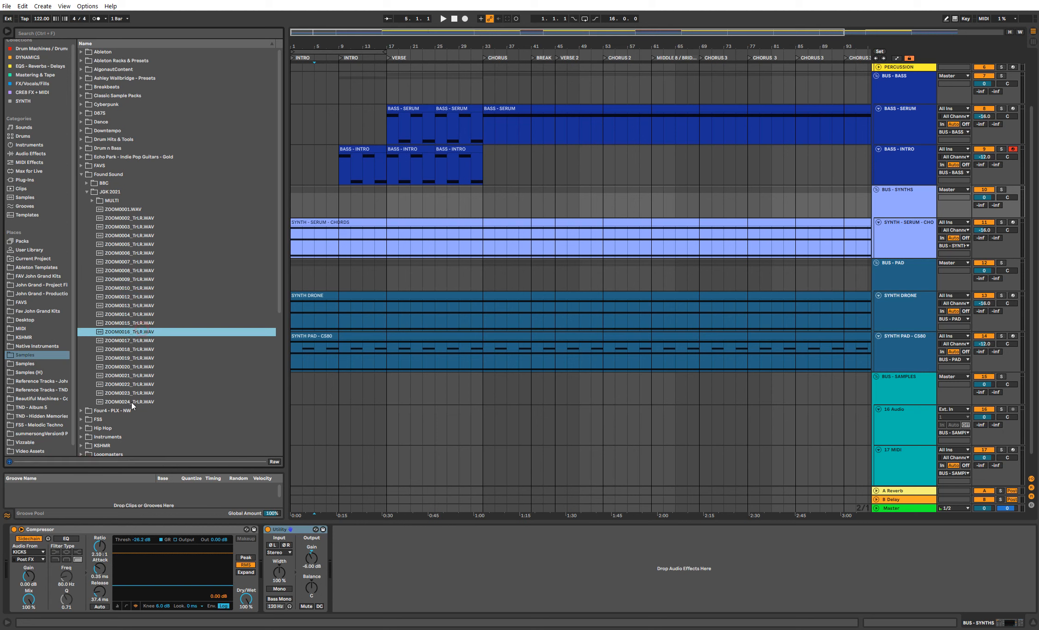
left_click(163, 367)
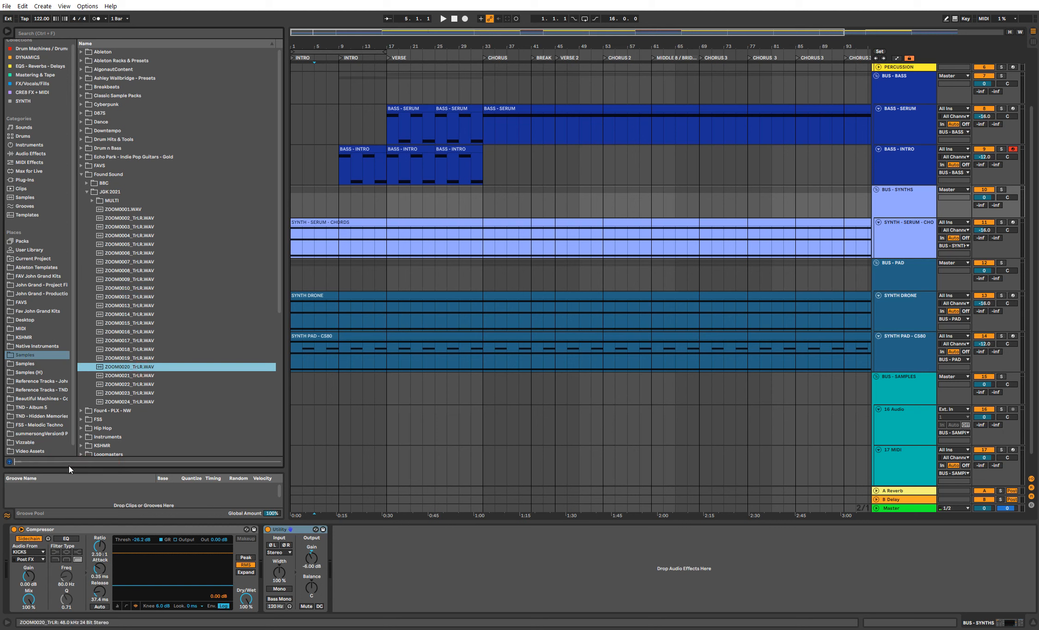
left_click(121, 253)
left_click(128, 236)
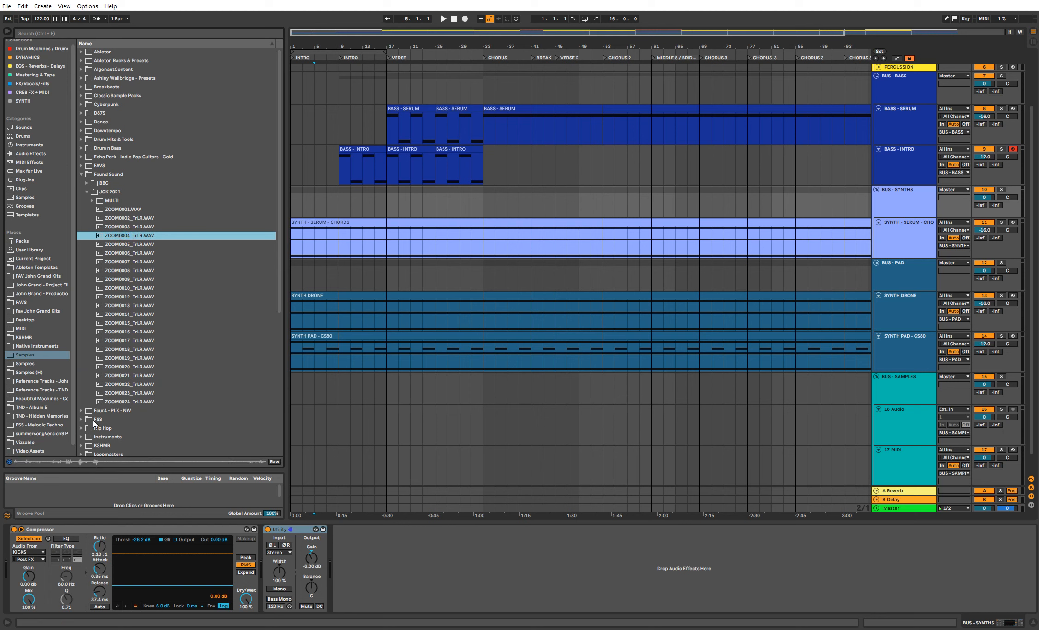
left_click(119, 359)
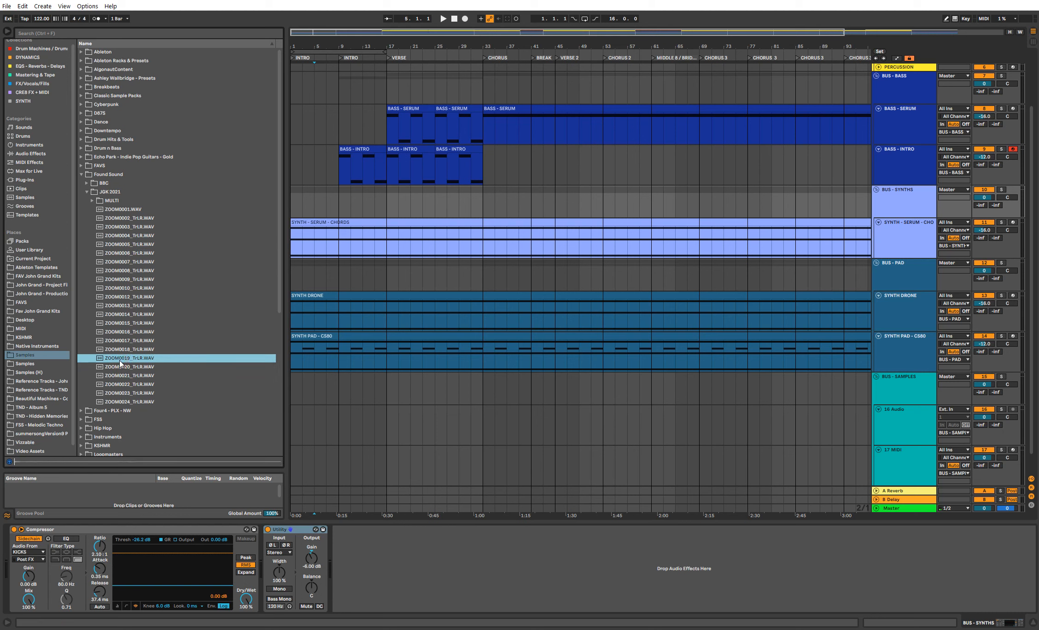
left_click(127, 386)
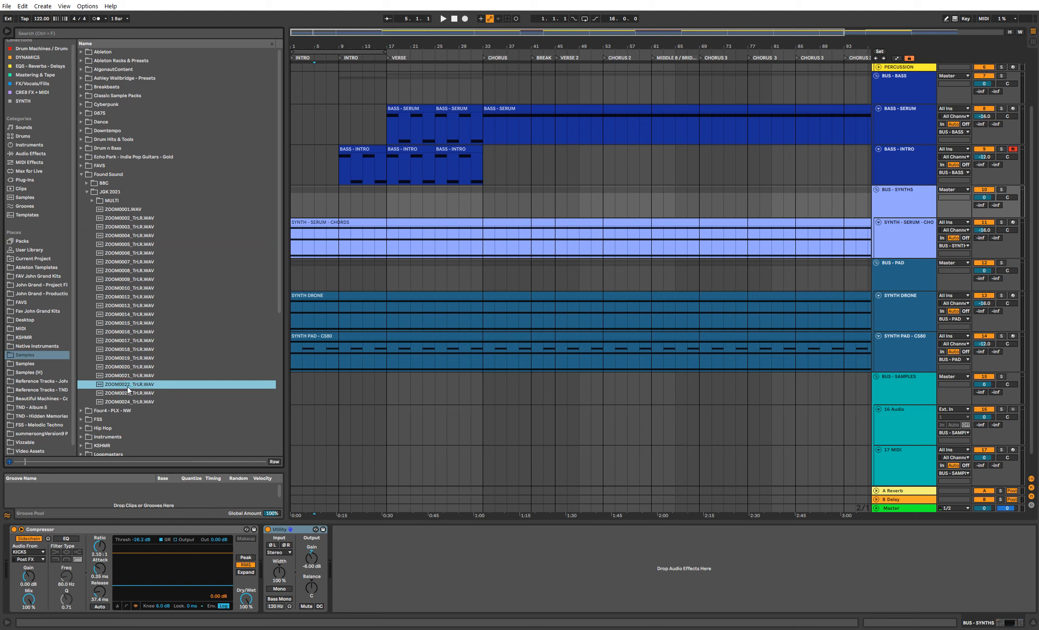
left_click(132, 393)
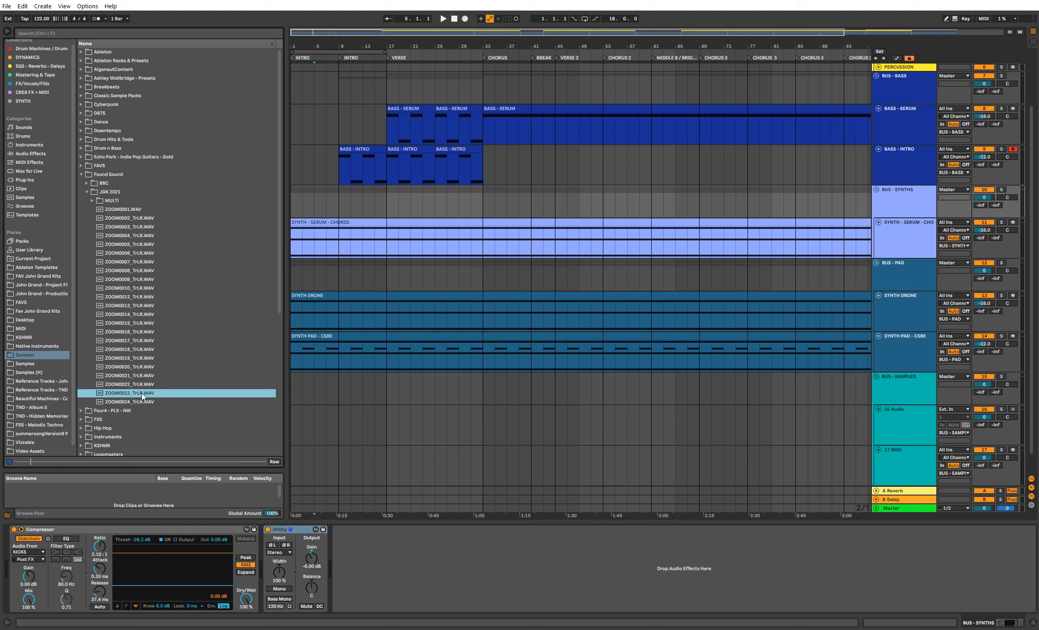
Step: Place ZOOM0023_TrLR.WAV at bar 1 on the BUS - SAMPLES audio track and rename that track ZOOM
left_click_drag(146, 393, 291, 415)
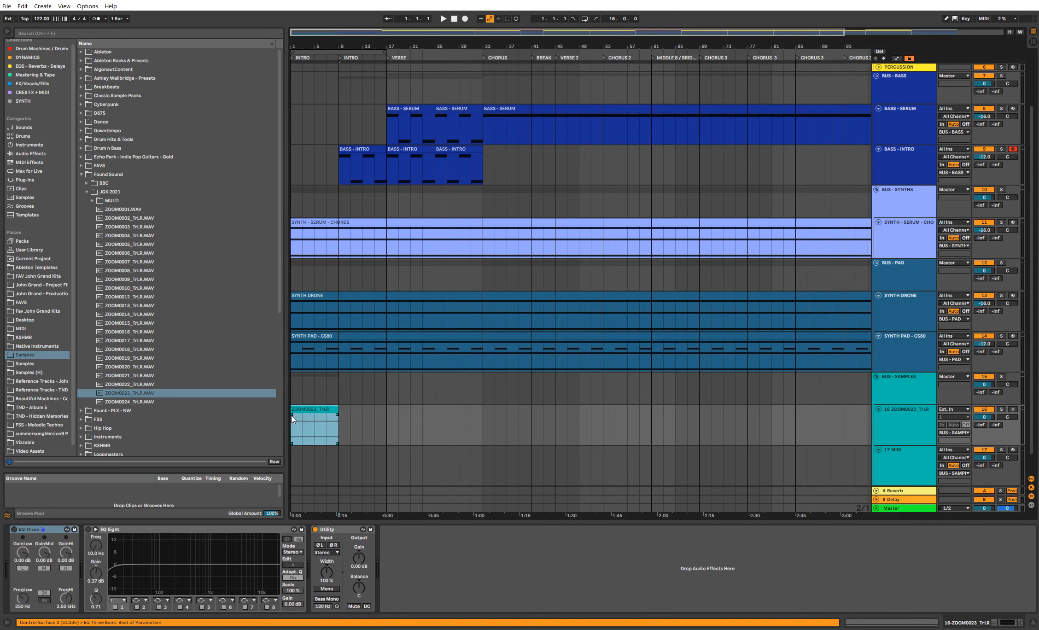
left_click(903, 419)
scroll(837, 394, "down", 1)
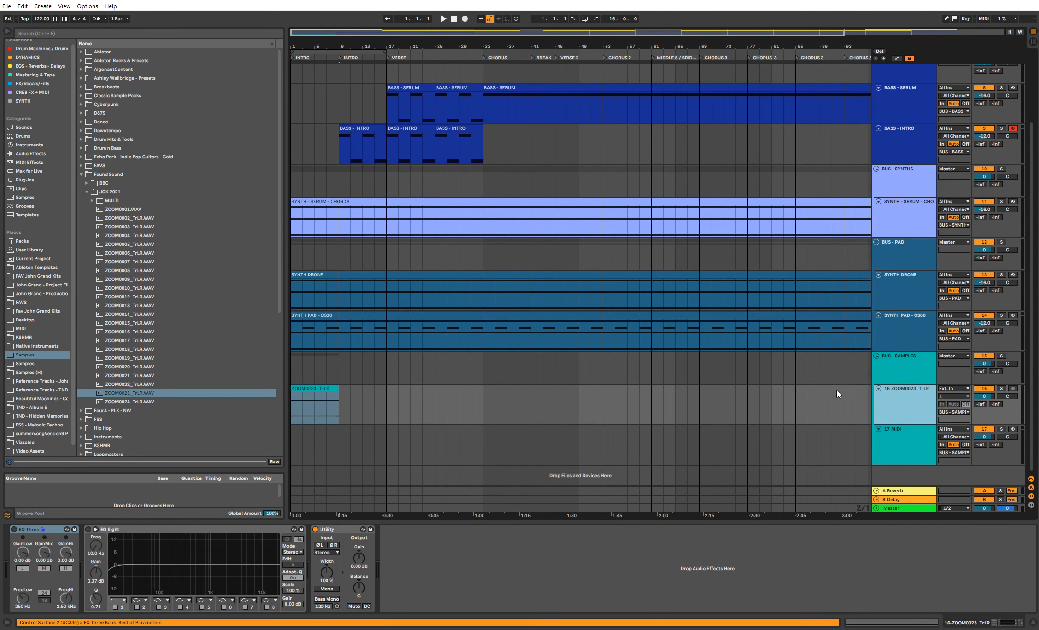
key("ctrl+r")
type("ZOOM")
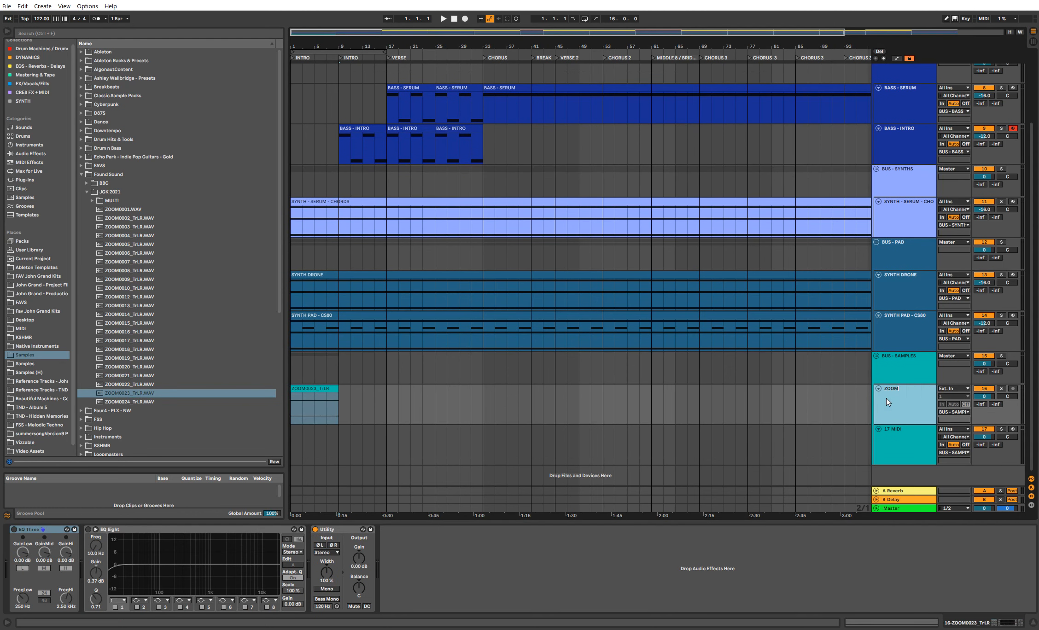
key("Return")
Step: Enable EQ Eight on the ZOOM track and raise its low-cut frequency to about 158 Hz during playback
key("space")
left_click(88, 530)
left_click_drag(96, 545, 95, 510)
left_click(888, 398)
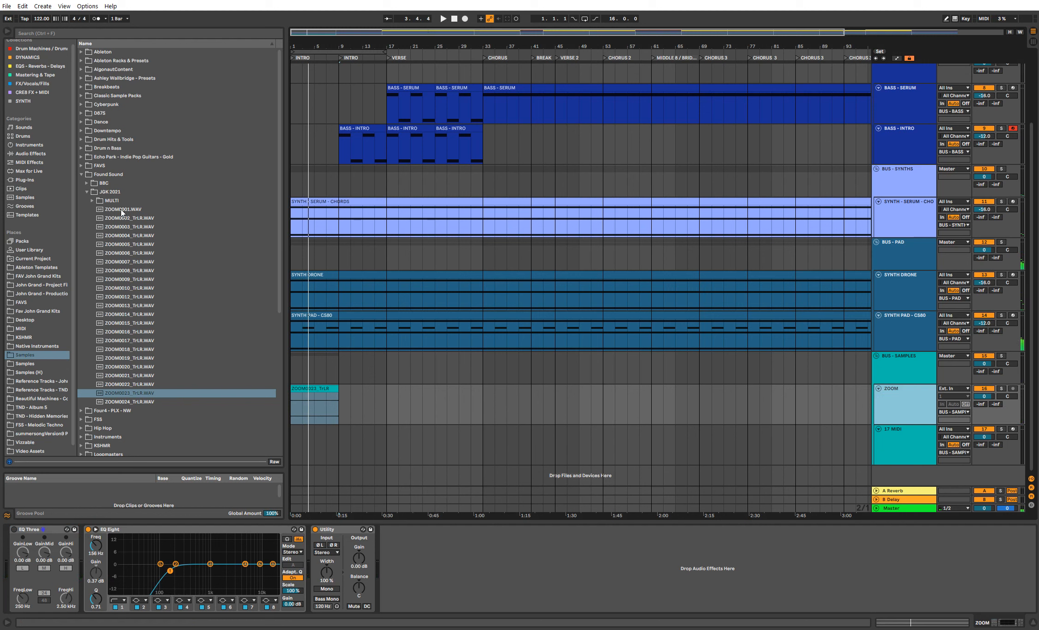
Step: Search the Samples library for CMAJ and expand the Sample Magic folder in the results
left_click(81, 175)
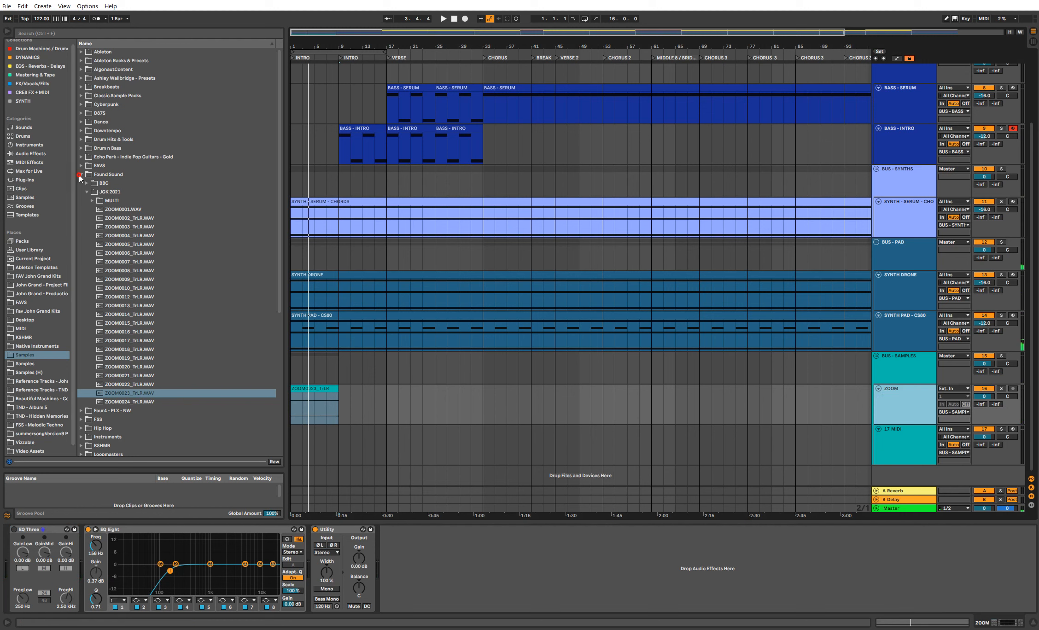
left_click(156, 33)
type("CMAJ")
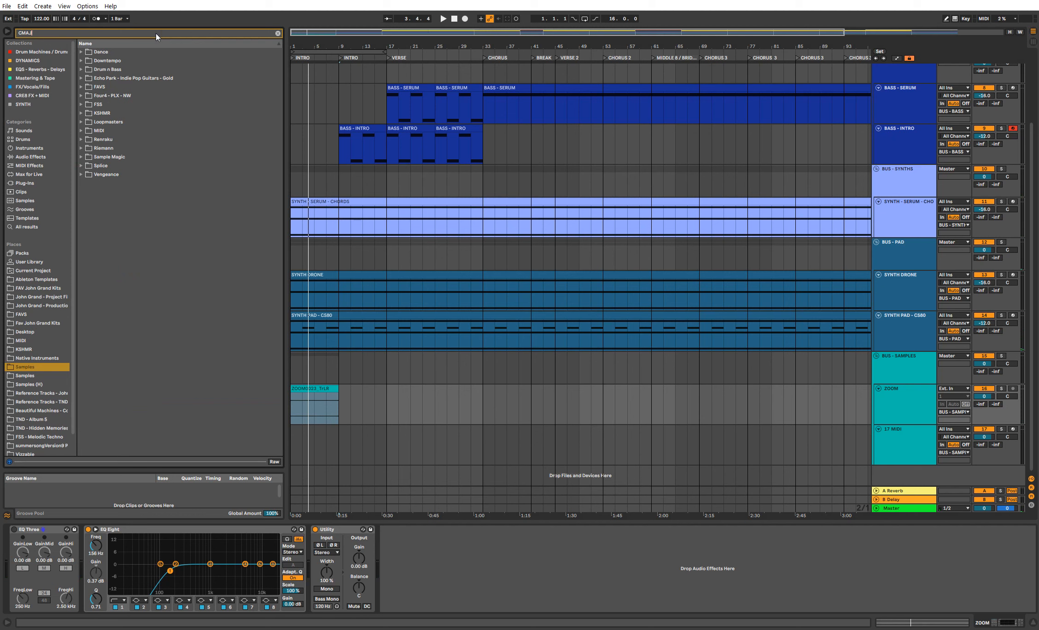
key("Down")
key("Down")
key("Down")
key("Down")
key("Down")
key("Down")
key("Down")
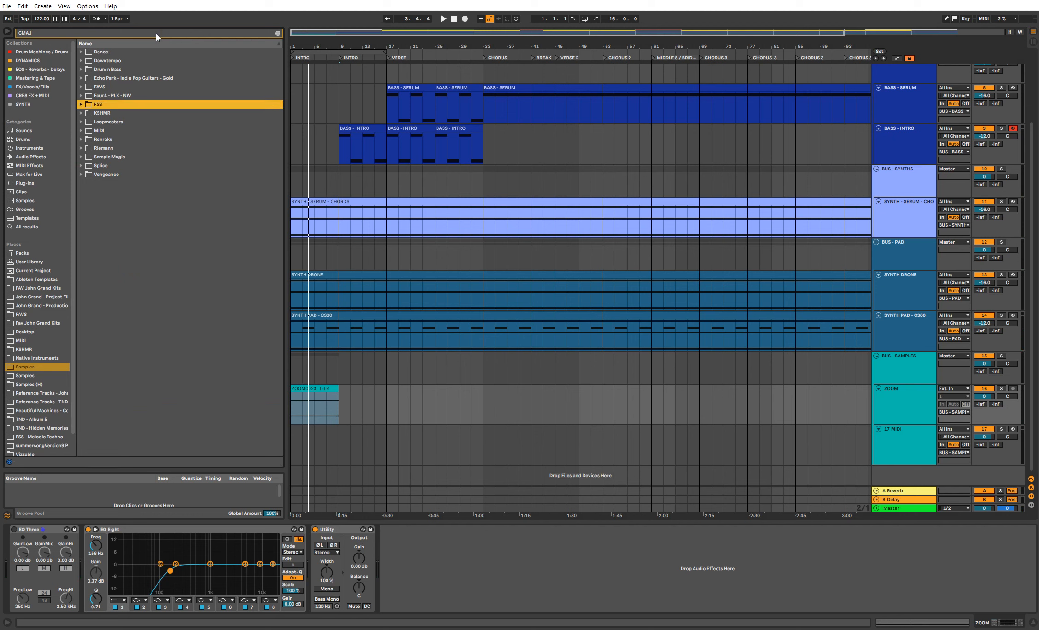
key("Down")
key("Down")
key("Down")
key("Down")
key("Down")
key("Down")
key("Right")
Step: Browse the Sample Magic packs, open the SM - Chillwave 3 chord shots and preview the bella and lush Cmaj7 samples
key("Down")
key("Down")
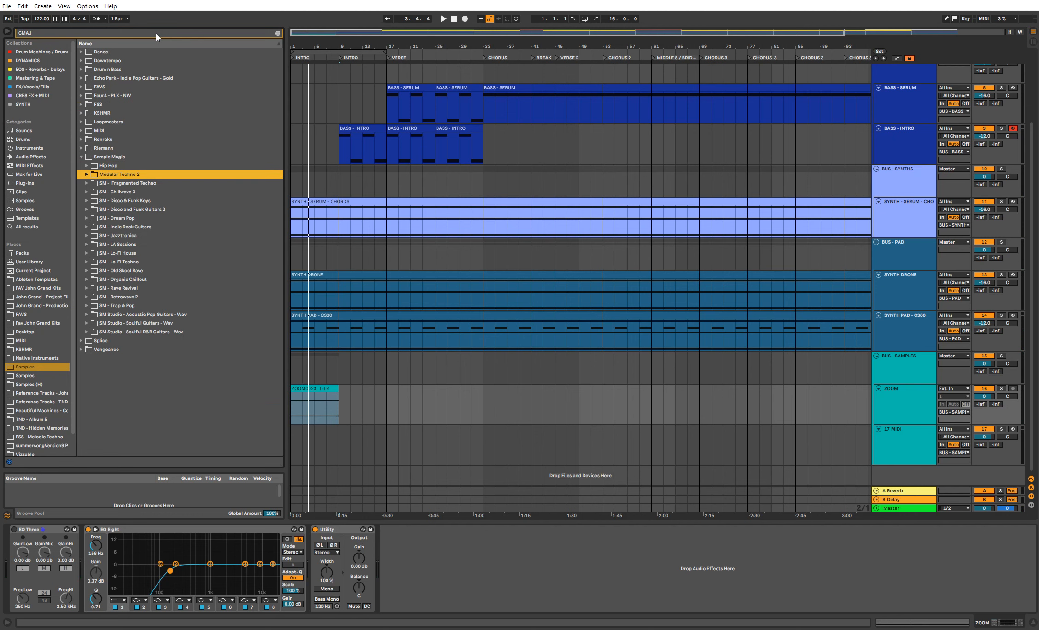
key("Down")
key("Down")
key("Down")
key("Down")
key("Down")
key("Down")
key("Down")
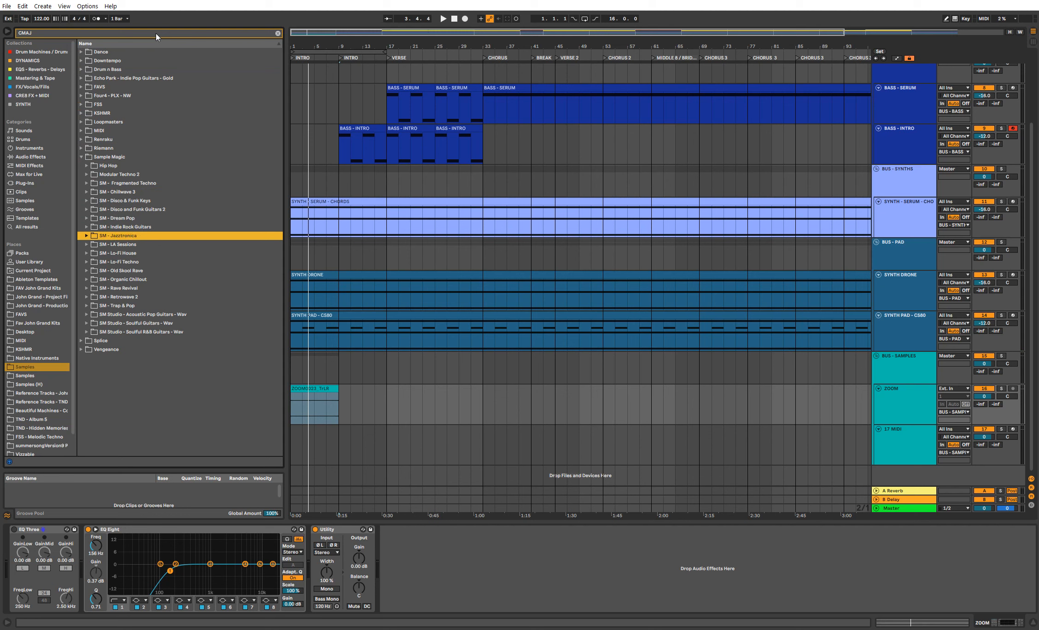
key("Up")
key("Up")
key("Up")
key("Up")
key("Up")
key("Right")
key("Down")
key("Right")
key("Down")
key("Right")
key("Down")
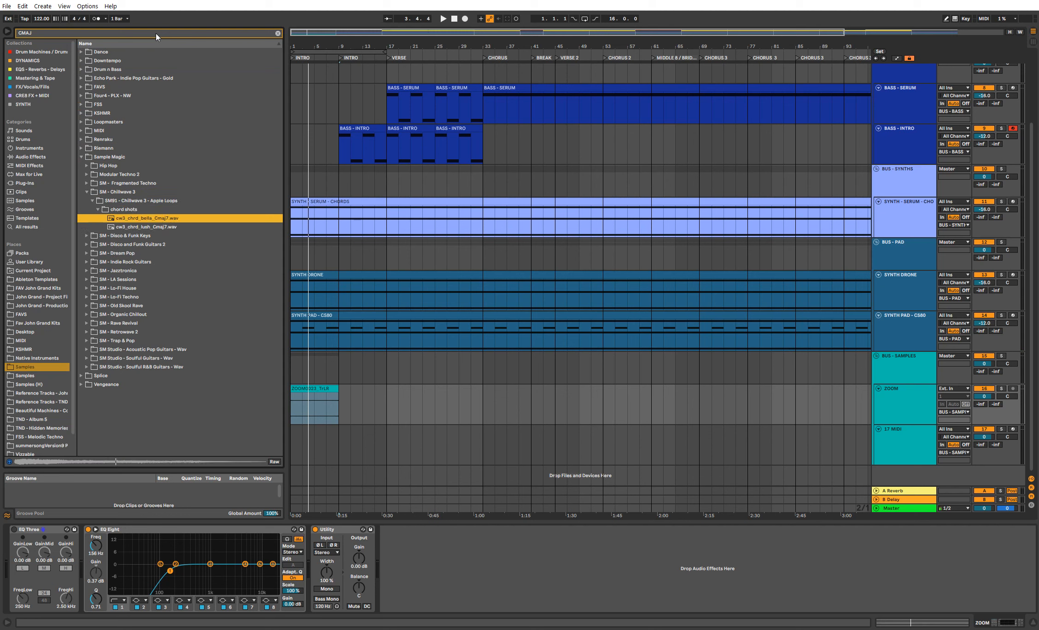
key("Down")
left_click(422, 253)
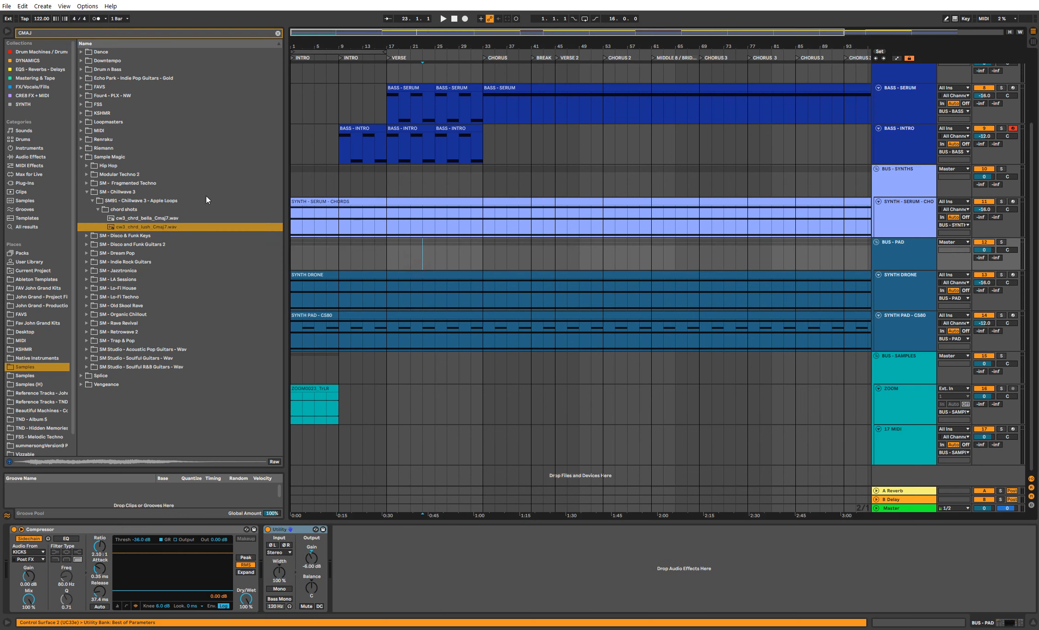
Step: Clear the browser search and open the 100 folder of Chillwave 3's melodic textures and pads
left_click(278, 33)
left_click_drag(280, 62, 287, 136)
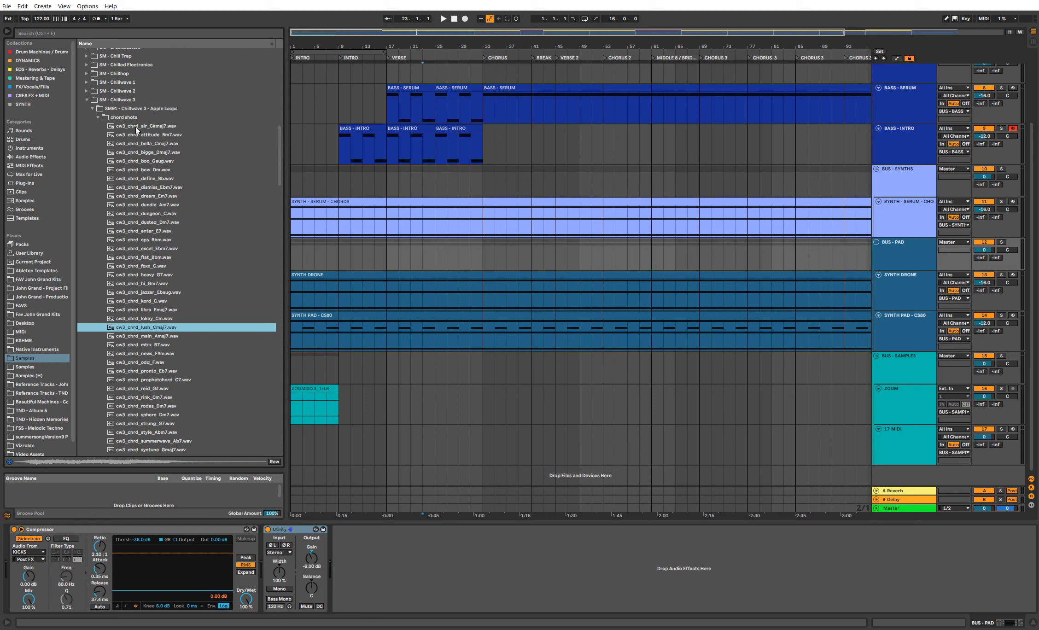
left_click(98, 117)
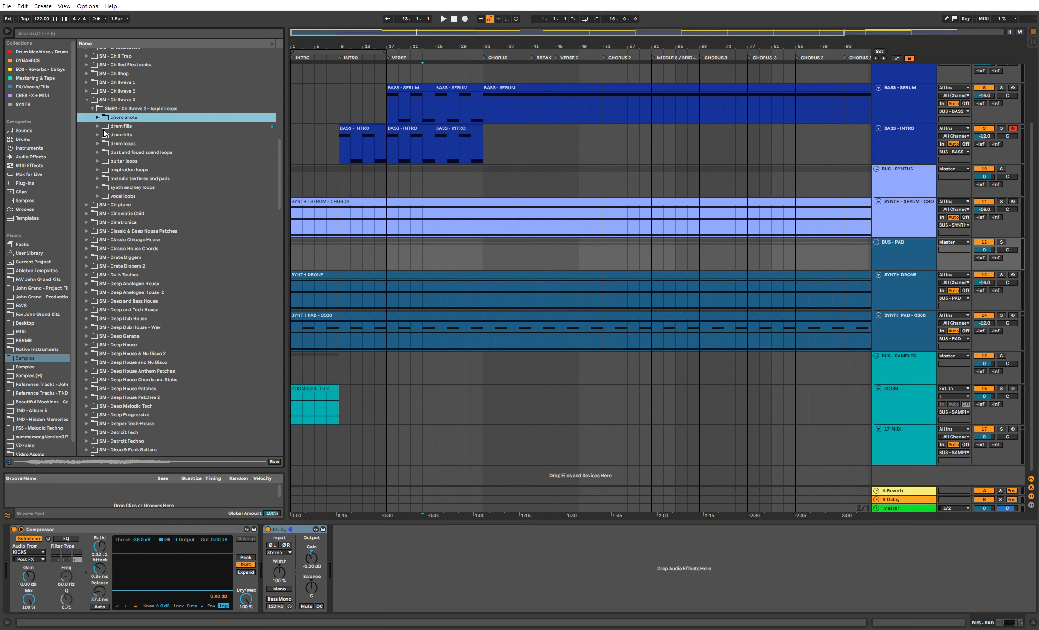
left_click(96, 179)
left_click(102, 196)
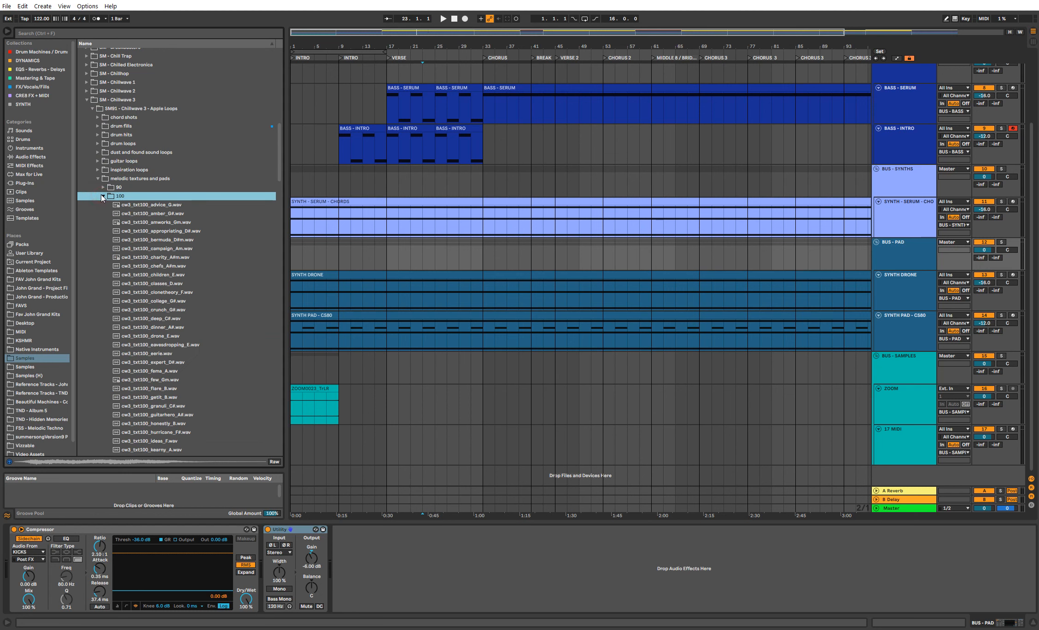
Step: Lower the master cue volume to -15 dB and preview cw3_txt100_ideas_F.wav from the 100 folder
left_click_drag(1007, 509, 1007, 529)
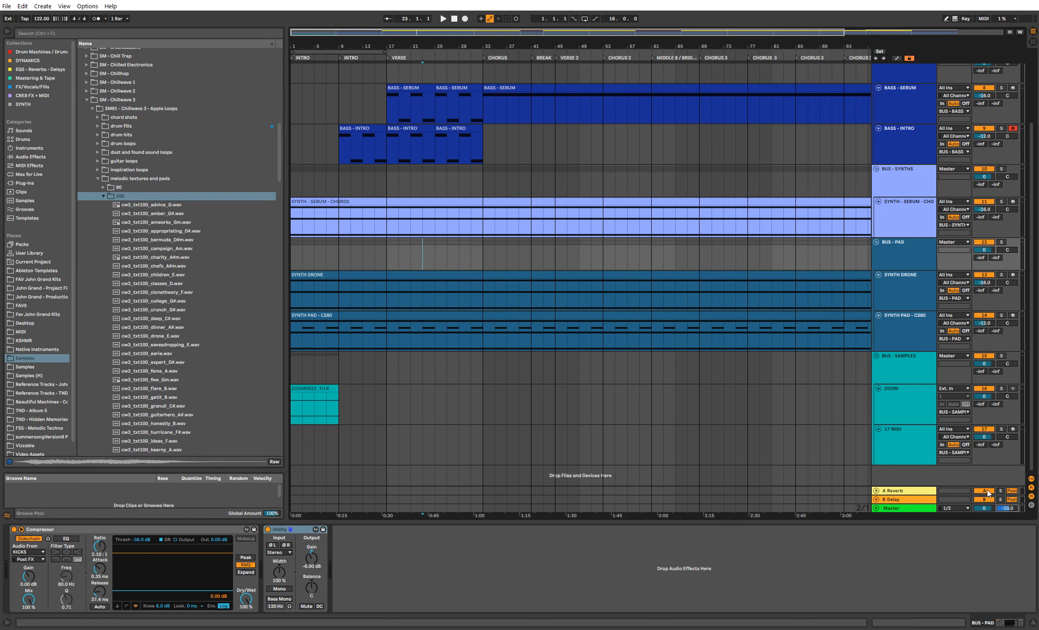
left_click(184, 106)
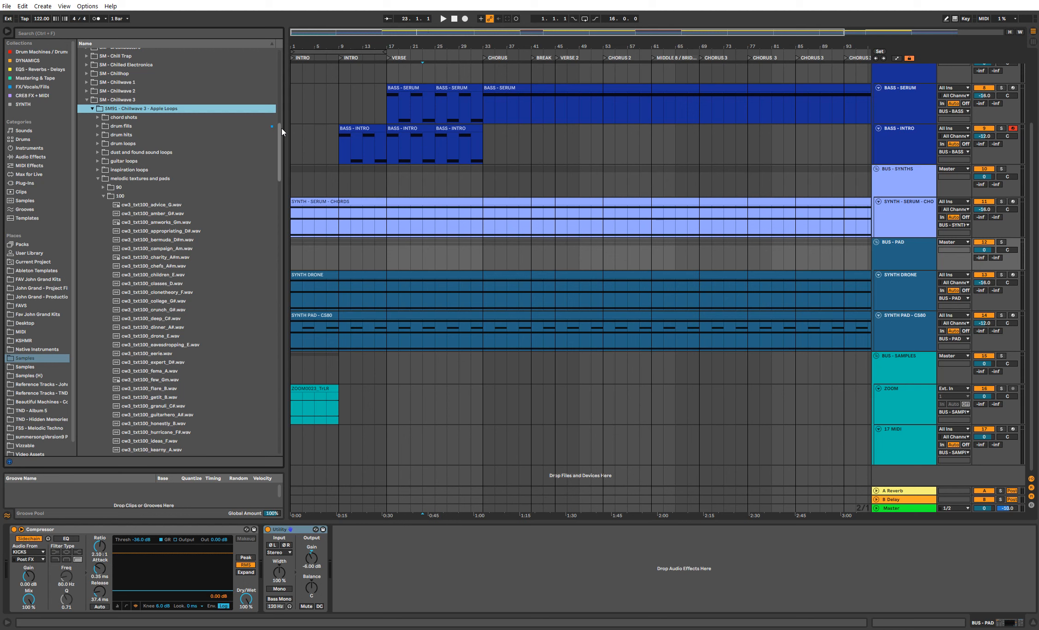
left_click_drag(282, 128, 282, 167)
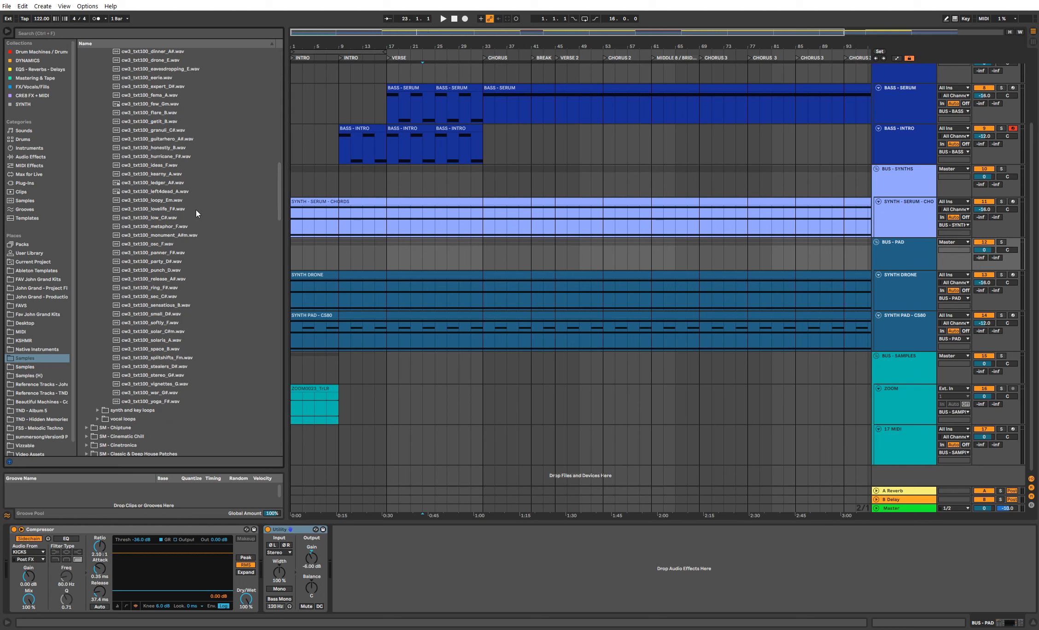
left_click(187, 165)
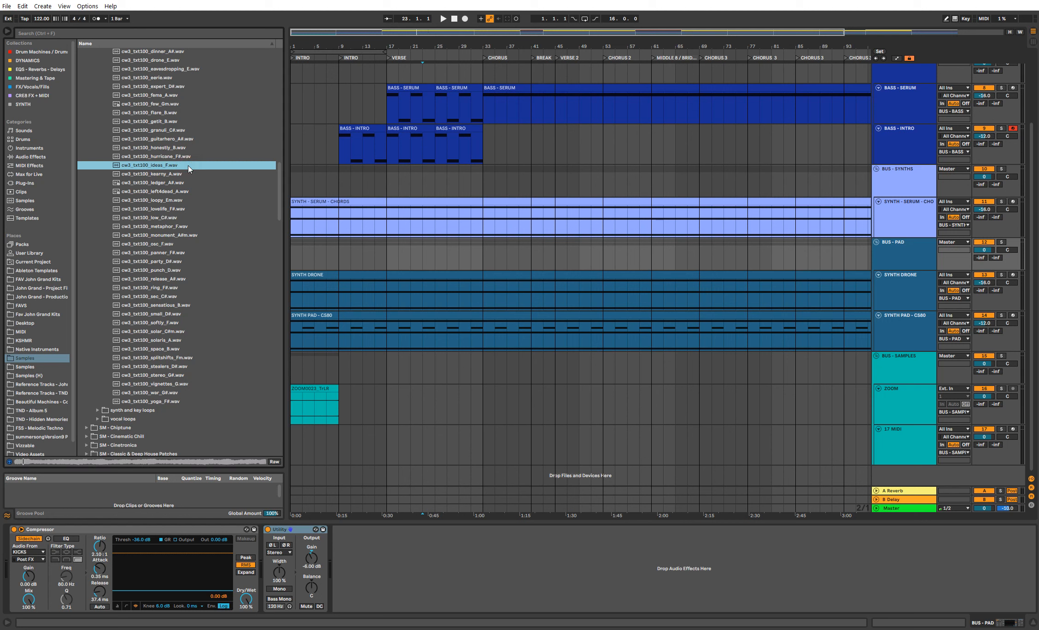
Step: Play the intro from bar 1 while previewing cw3_txt100_ideas_F.wav against it
left_click(318, 390)
key("space")
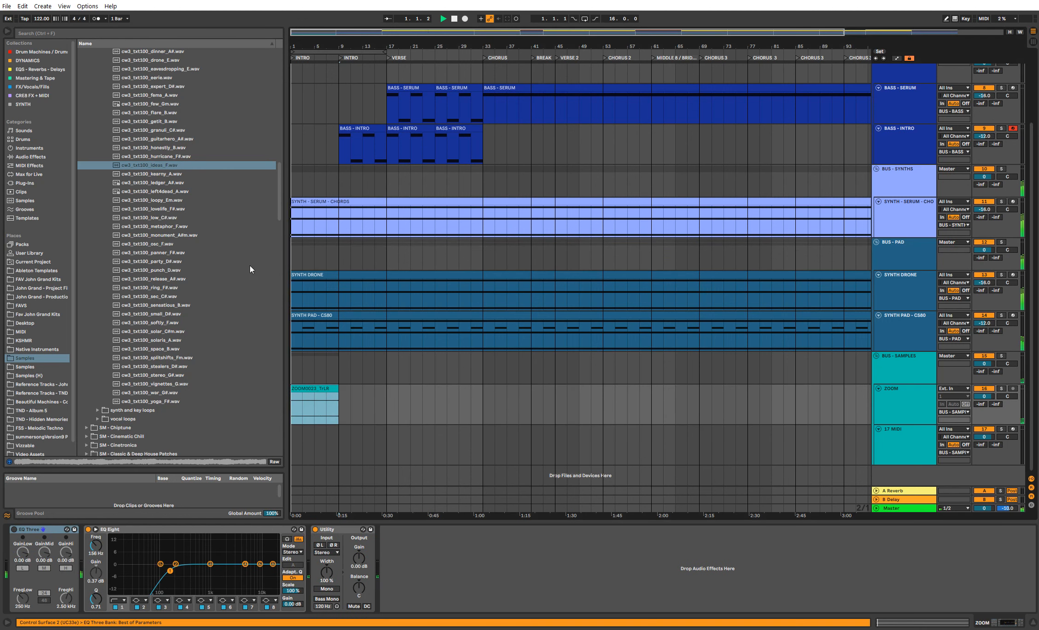
left_click(186, 165)
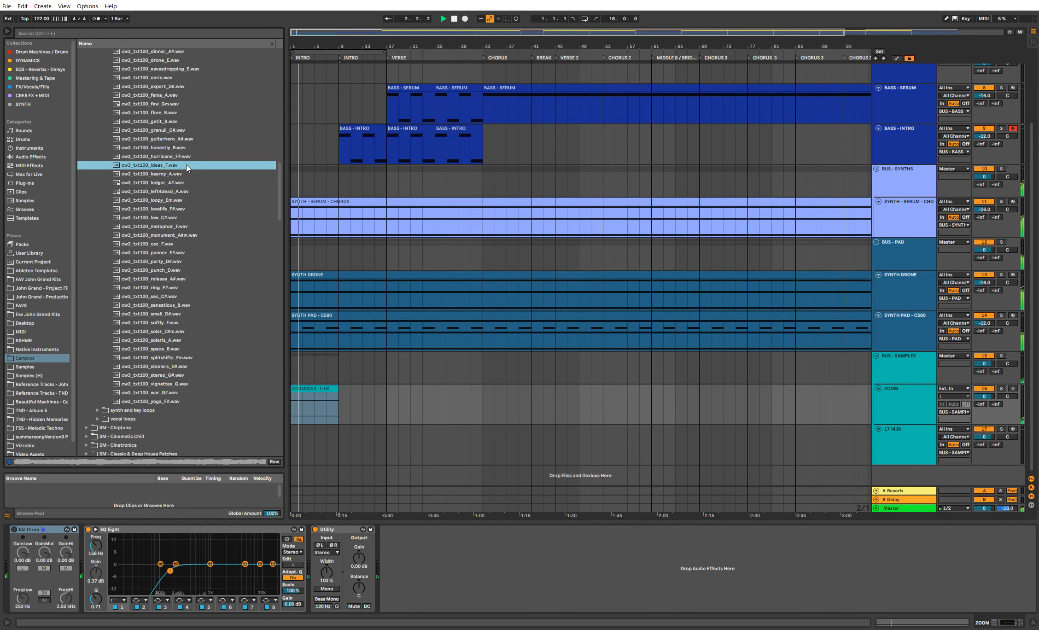
left_click(328, 389)
key("space")
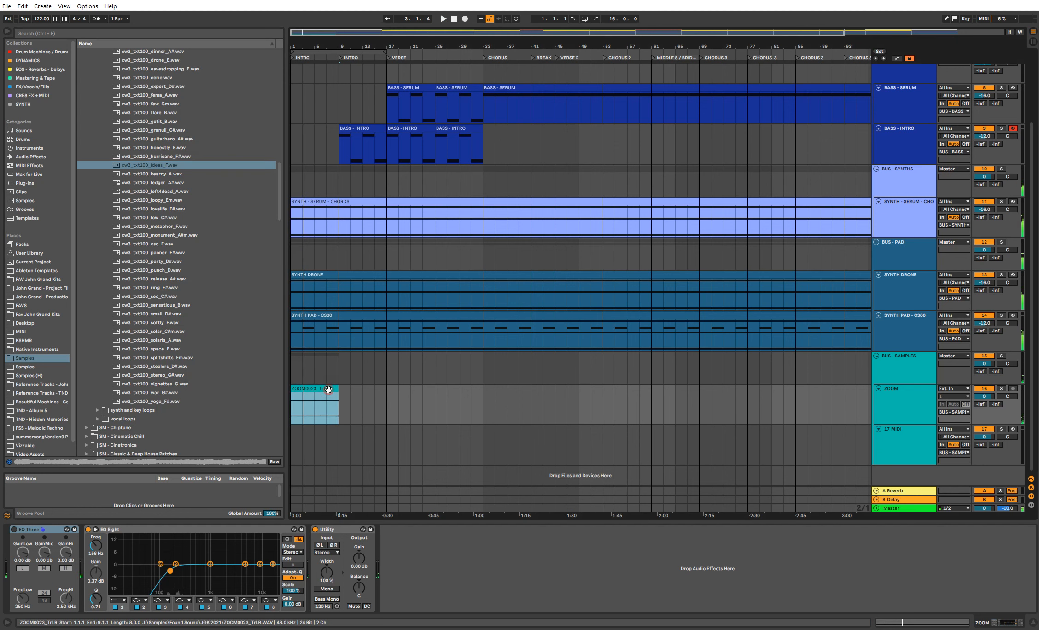
key("Delete")
left_click_drag(180, 165, 293, 401)
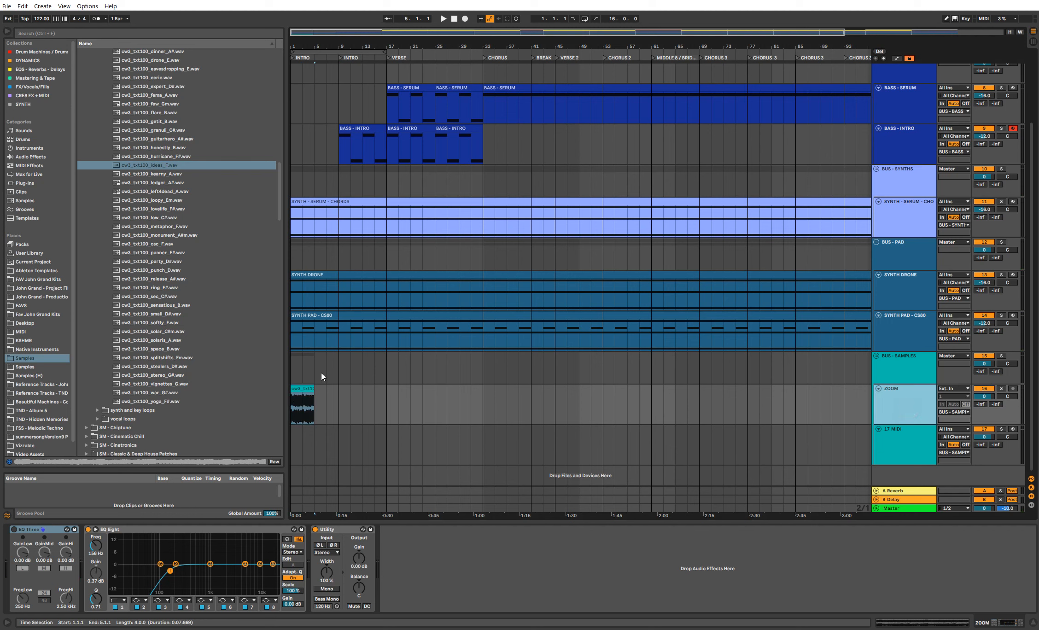
key("ctrl+z")
key("ctrl+z")
left_click(887, 411)
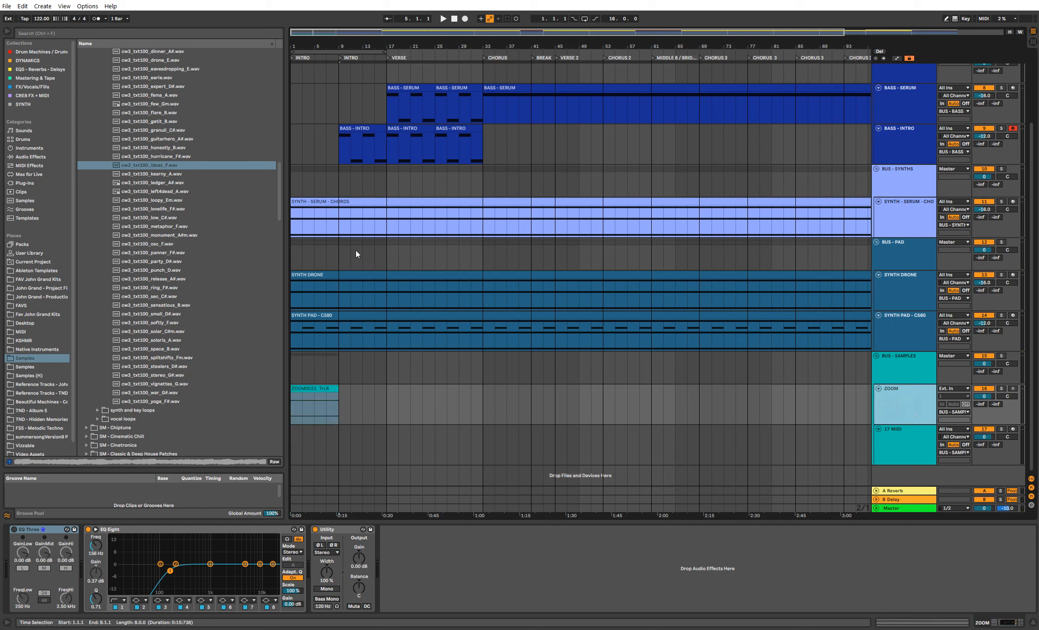
Step: Place cw3_txt100_ideas_F.wav at bar 1 on a new audio track directly below ZOOM and enable its EQ Eight
left_click_drag(156, 165, 296, 437)
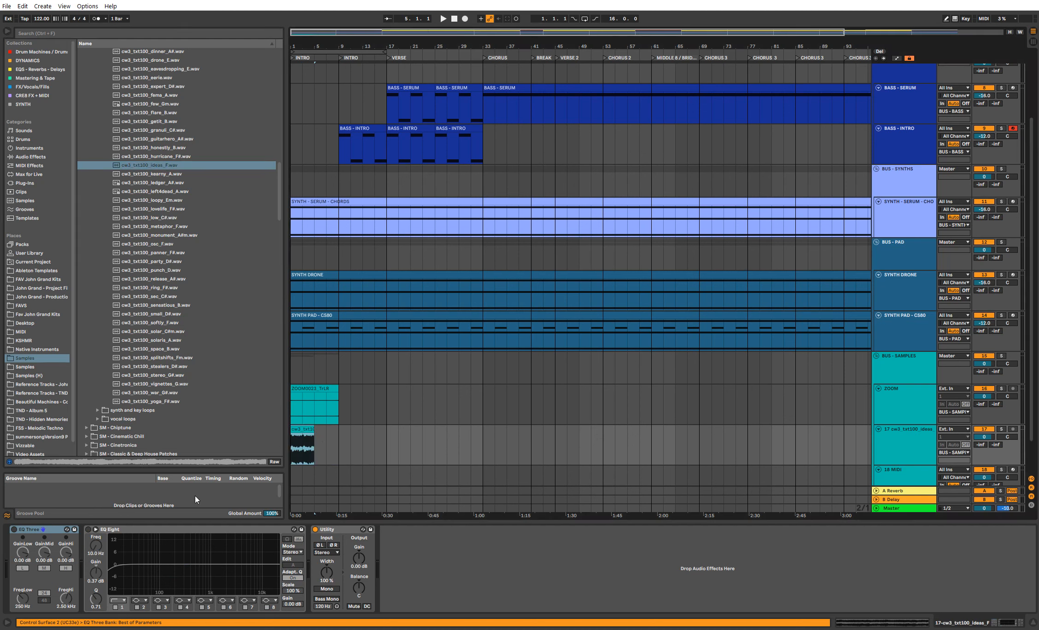
left_click(89, 529)
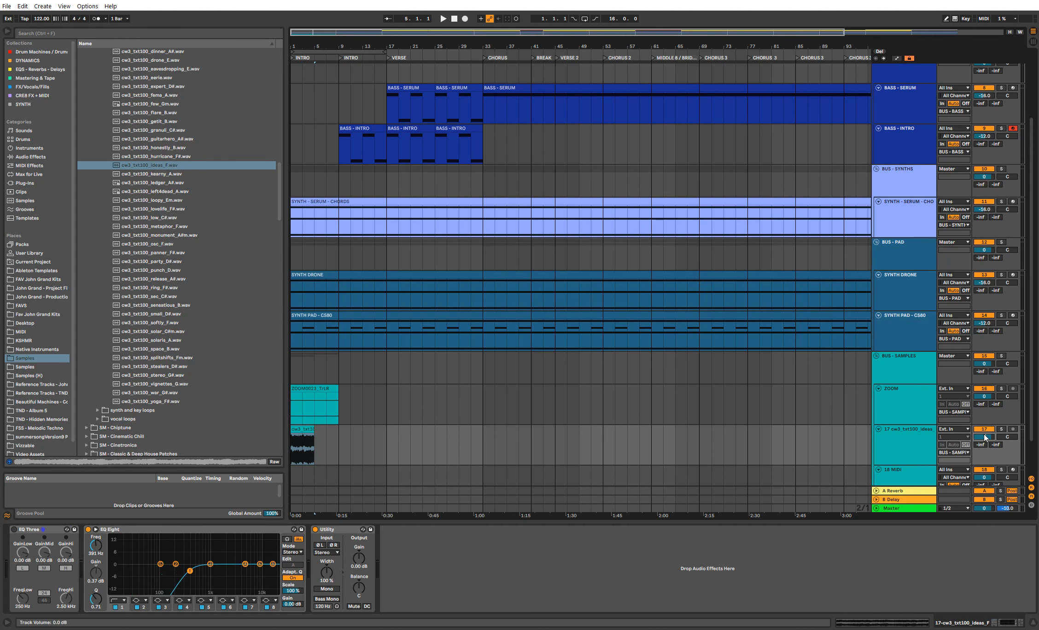
Step: Set the cw3_txt100_ideas_F track's volume to -16 dB and raise its EQ Eight low-cut frequency to about 1.69 kHz during playback
type("-16")
key("Return")
key("space")
left_click_drag(96, 547, 95, 524)
key("space")
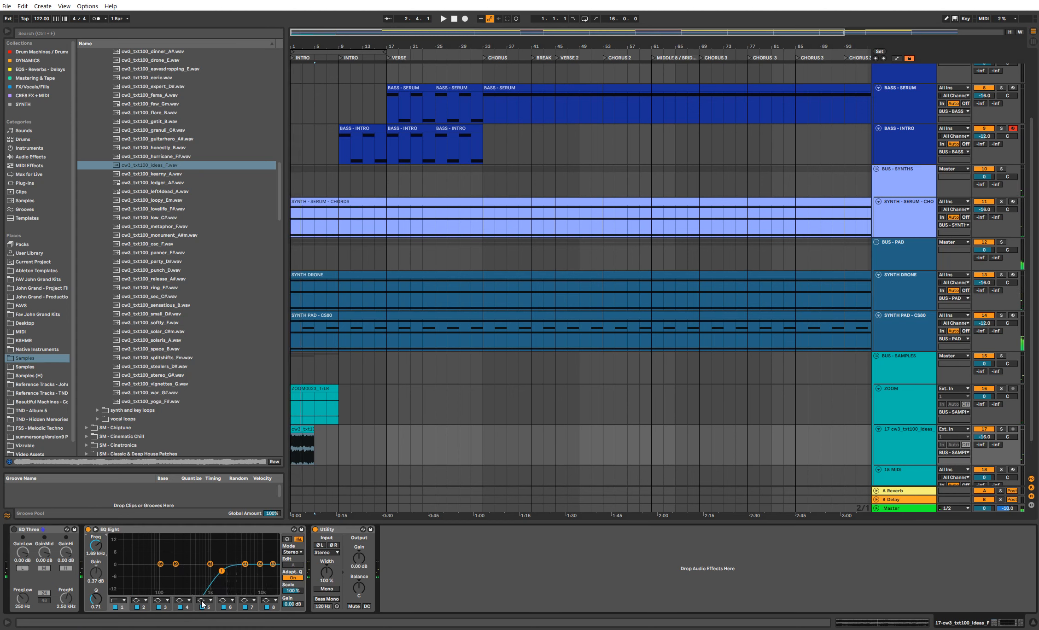
Step: Lower the cw3_txt100_ideas_F track's Utility gain to -6 dB and play the intro from bar 1
mouse_move(99, 549)
left_mouse_down()
mouse_move(99, 594)
mouse_move(99, 559)
left_mouse_up()
key("Down")
key("Down")
key("Down")
key("space")
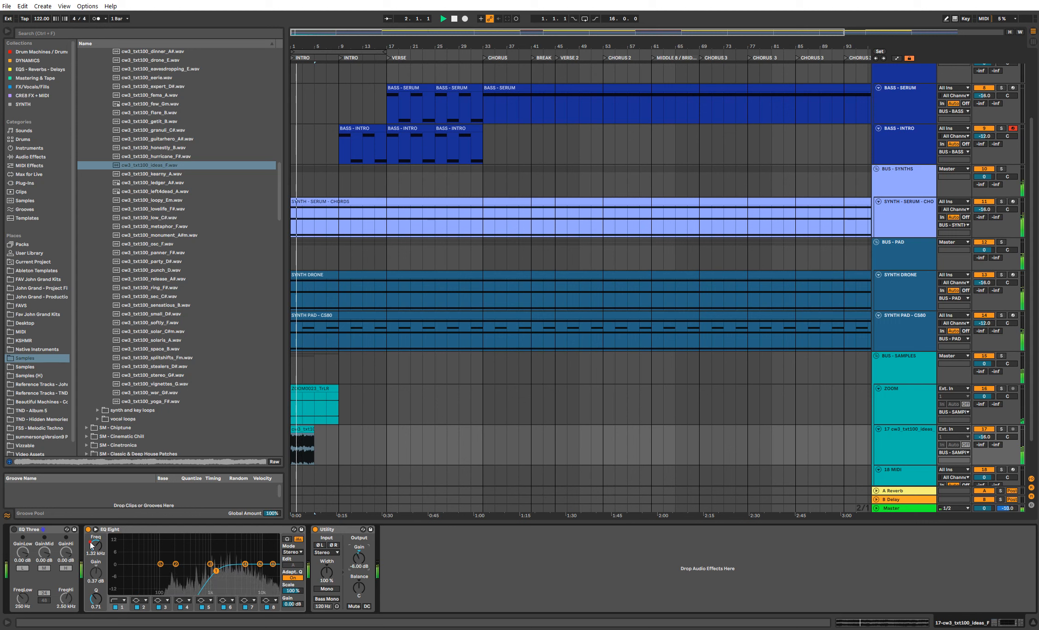
Step: Switch the track's EQ Eight low cut to the steeper slope and set its frequency to about 918 Hz
mouse_move(96, 545)
left_mouse_down()
mouse_move(96, 590)
mouse_move(96, 552)
left_mouse_up()
left_click(118, 601)
left_click(118, 544)
left_click_drag(204, 570, 208, 571)
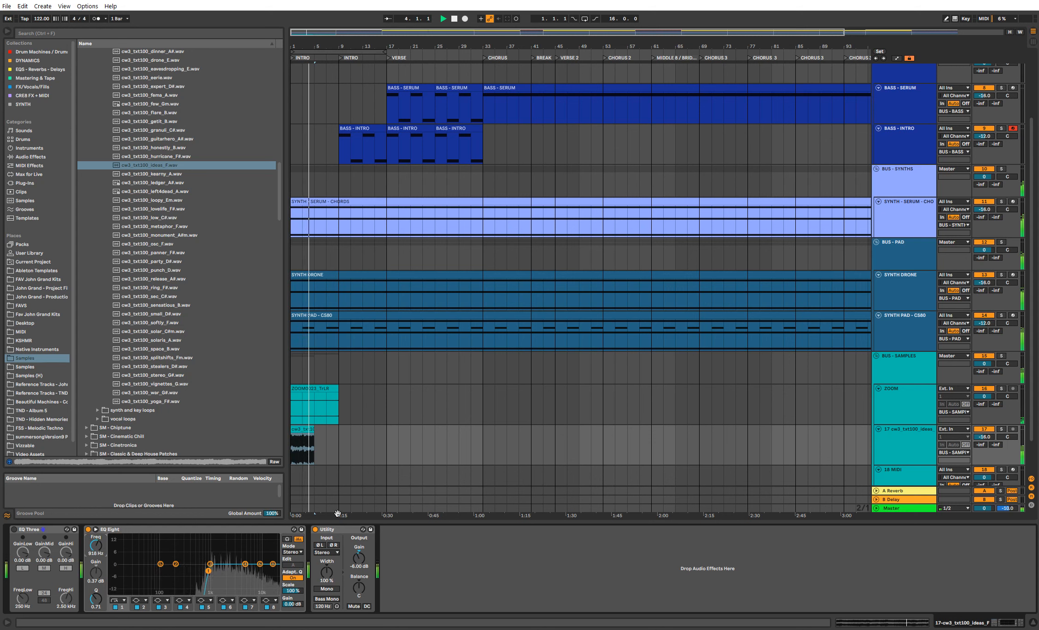
Step: Set the cw3_txt100_ideas_F track's volume to -19 dB and duplicate its clip seven times, filling the track up to bar 33
key("space")
left_click(985, 436)
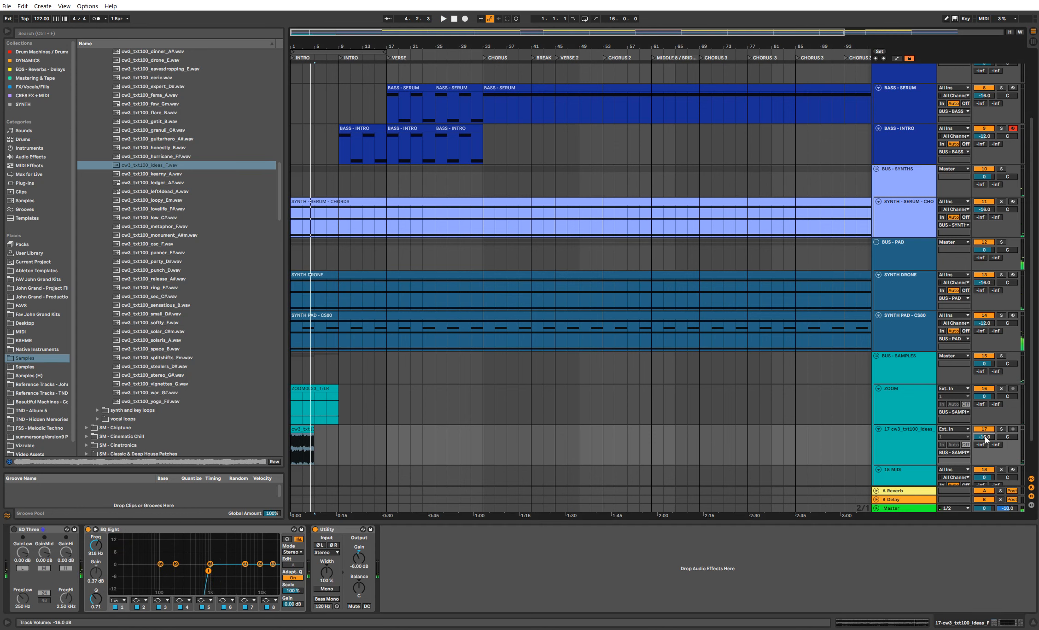
left_click(310, 429)
key("ctrl+d")
key("ctrl+d")
key("ctrl+d")
key("ctrl+d")
key("ctrl+d")
key("ctrl+d")
key("ctrl+d")
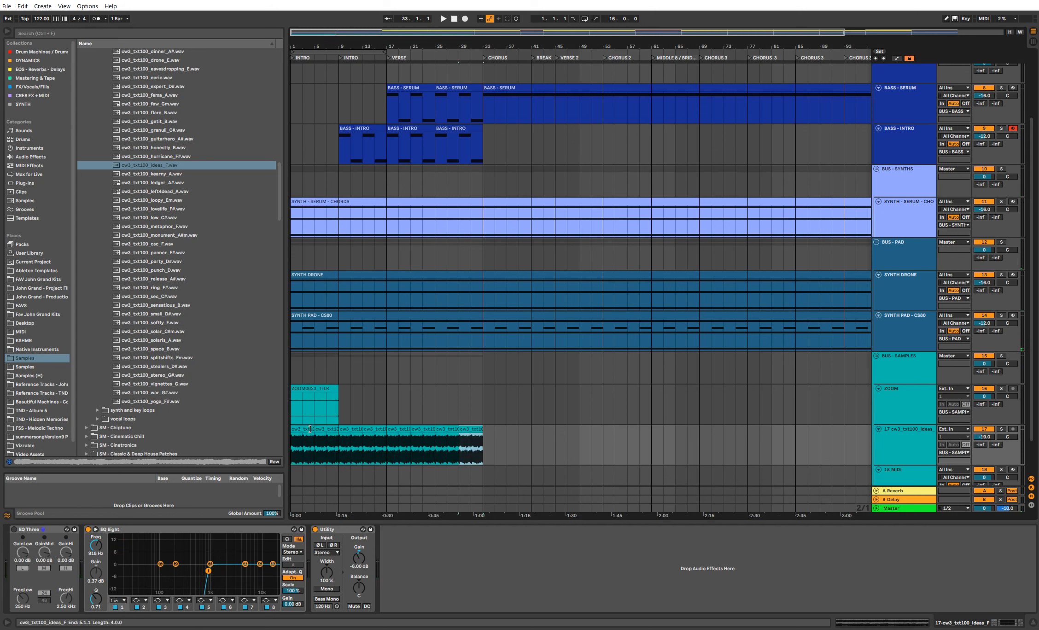
Step: Rename the cw3_txt100_ideas_F track as CW SAMPLE
left_click(924, 442)
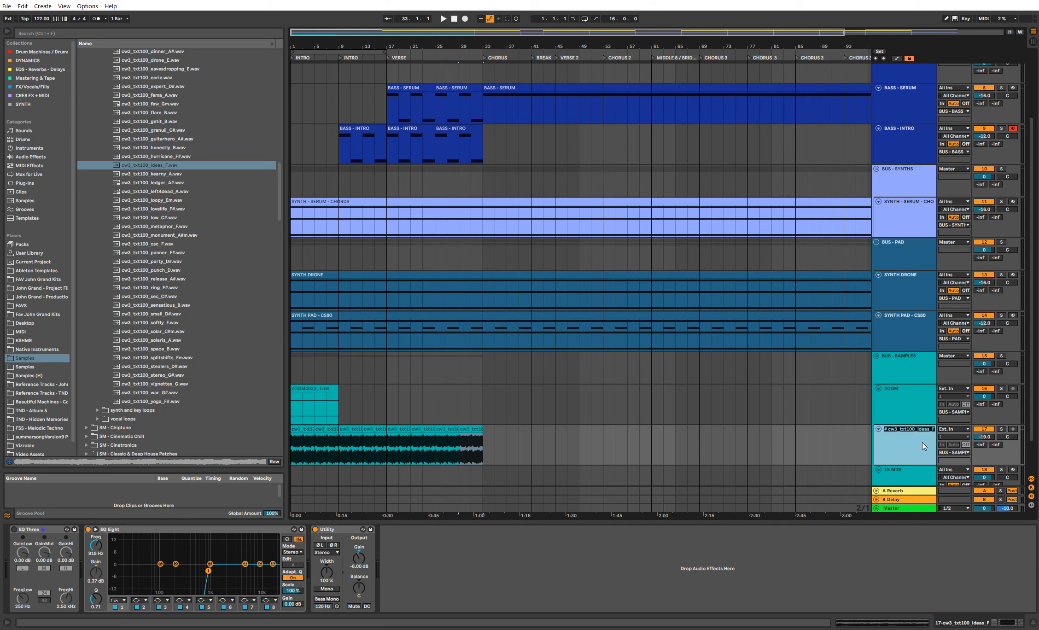
type("E")
key("Return")
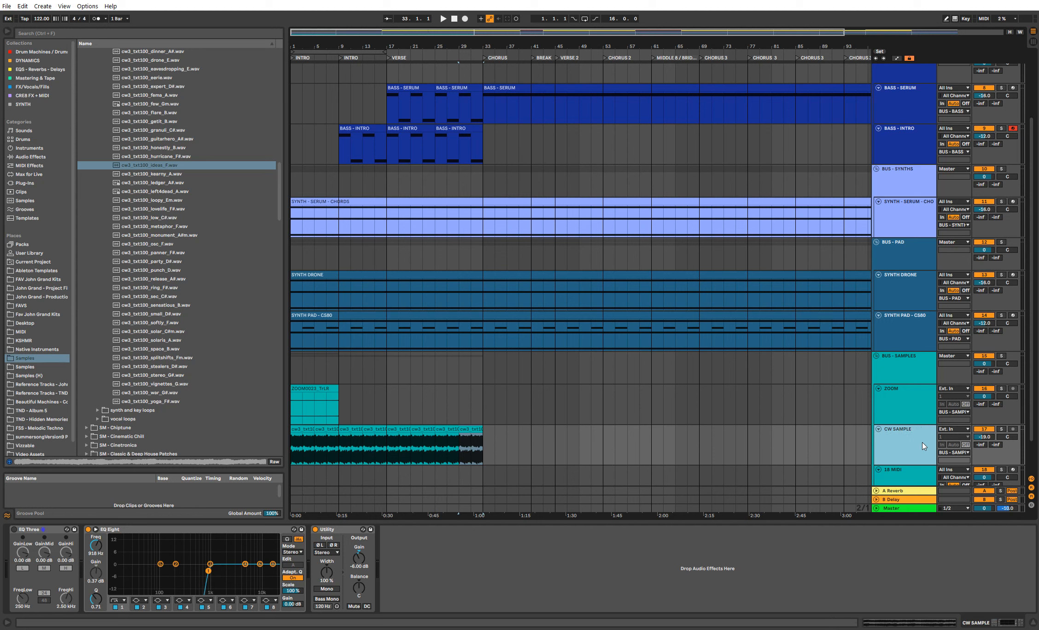
Step: Audition the CW SAMPLE clips and loop the first four, from bar 1 to bar 17
key("space")
left_click(391, 429)
key("space")
key("space")
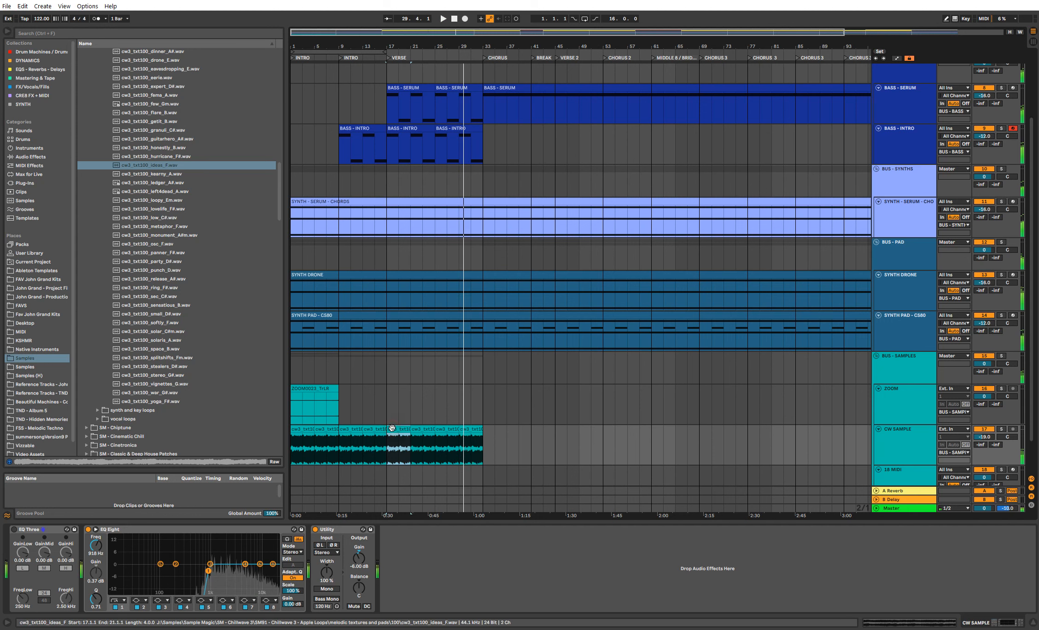
left_click(302, 429)
key("space")
key("space")
left_click(375, 429, "shift")
key("ctrl+l")
key("space")
Step: Copy the sidechained Compressor from BUS - SYNTHS onto BUS - SAMPLES and play the loop
left_click(881, 193)
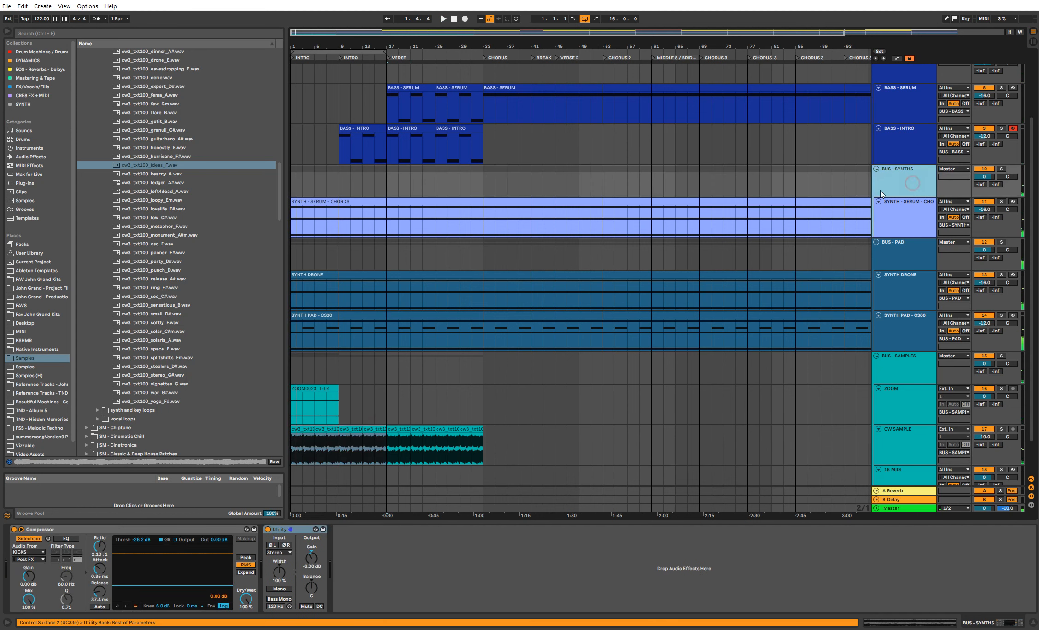
left_click(89, 528)
left_click(914, 359)
left_click(691, 569)
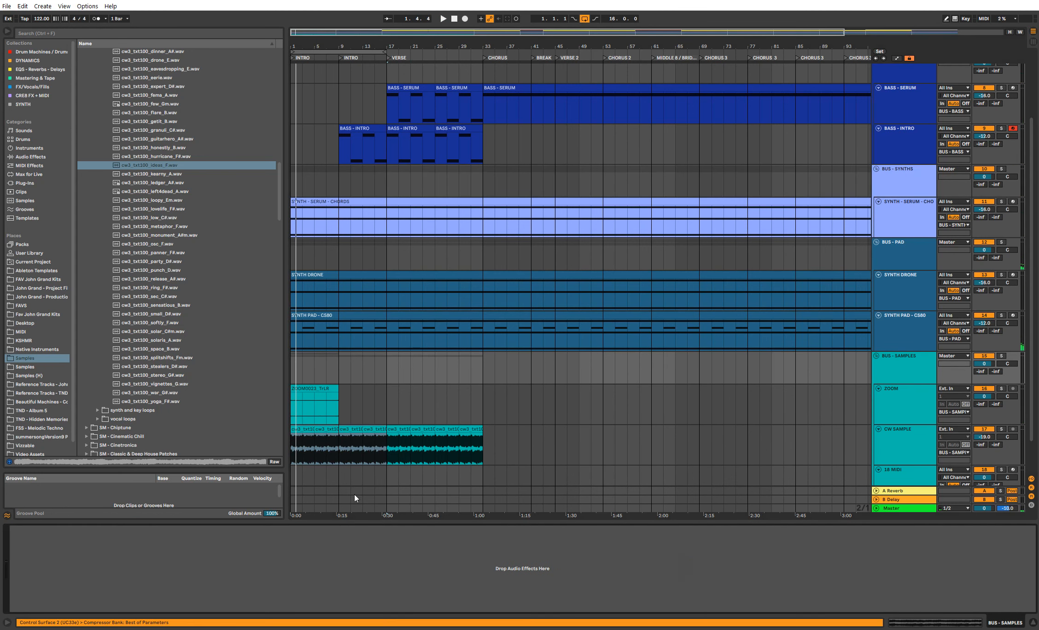
key("ctrl+v")
key("space")
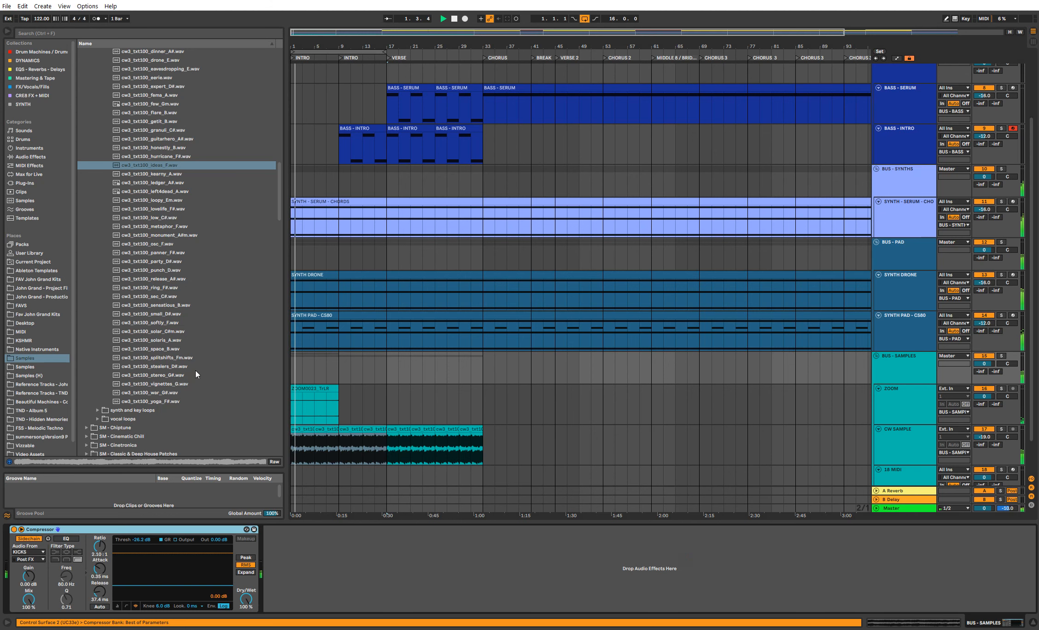
Step: Insert a new audio track directly below CW SAMPLE
left_click(911, 440)
scroll(909, 424, "down", 1)
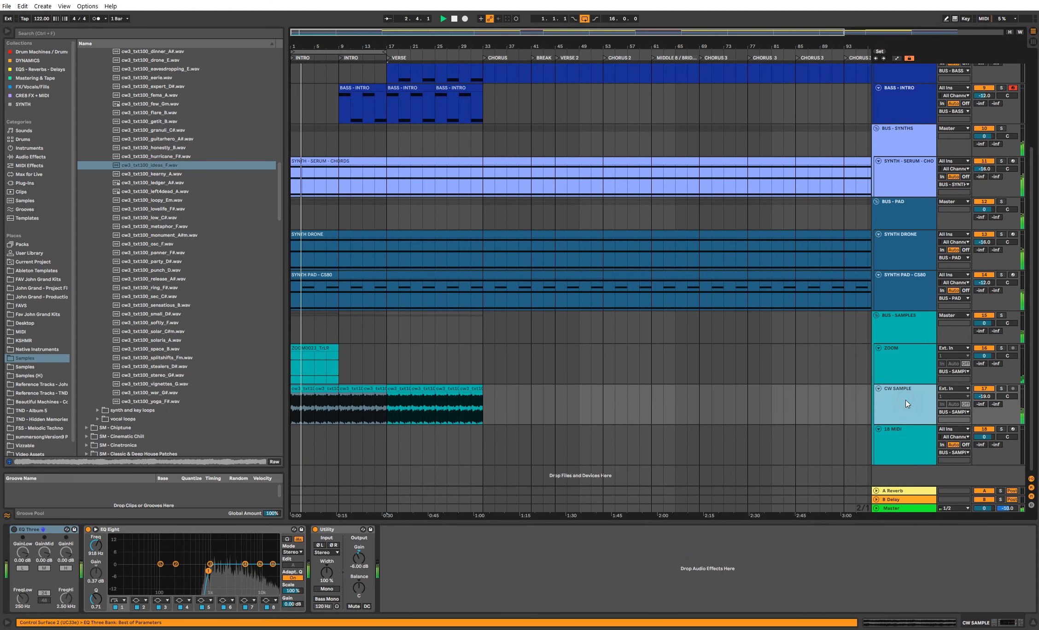
key("ctrl+t")
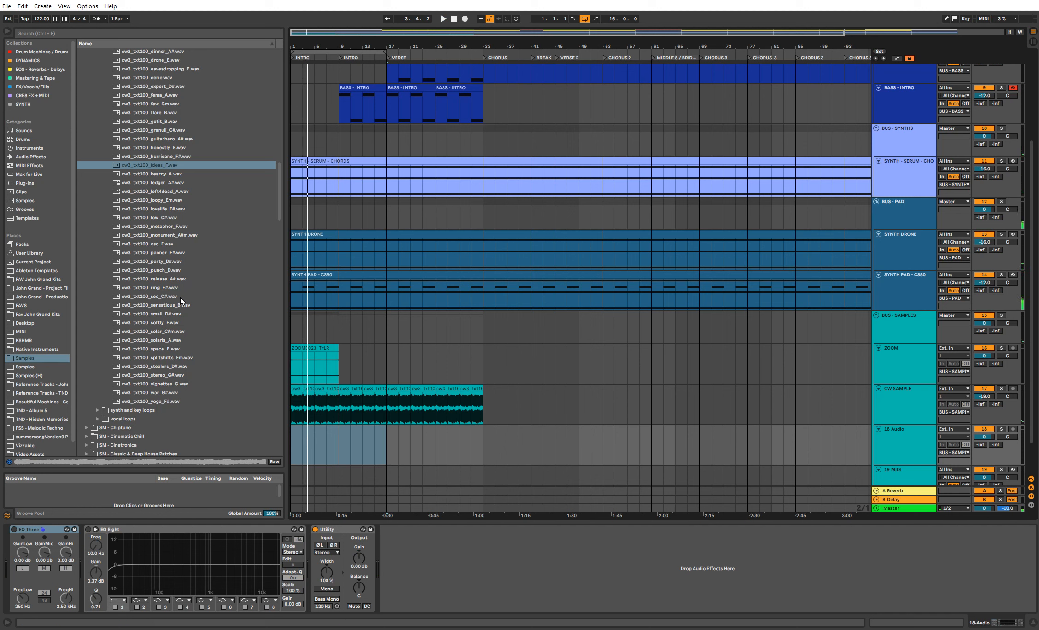
Step: Preview texture samples from splitshifts_Fm up to softly_F against the intro and place cw3_txt100_softly_F.wav at bar 5 on the new track
key("space")
left_click(189, 356)
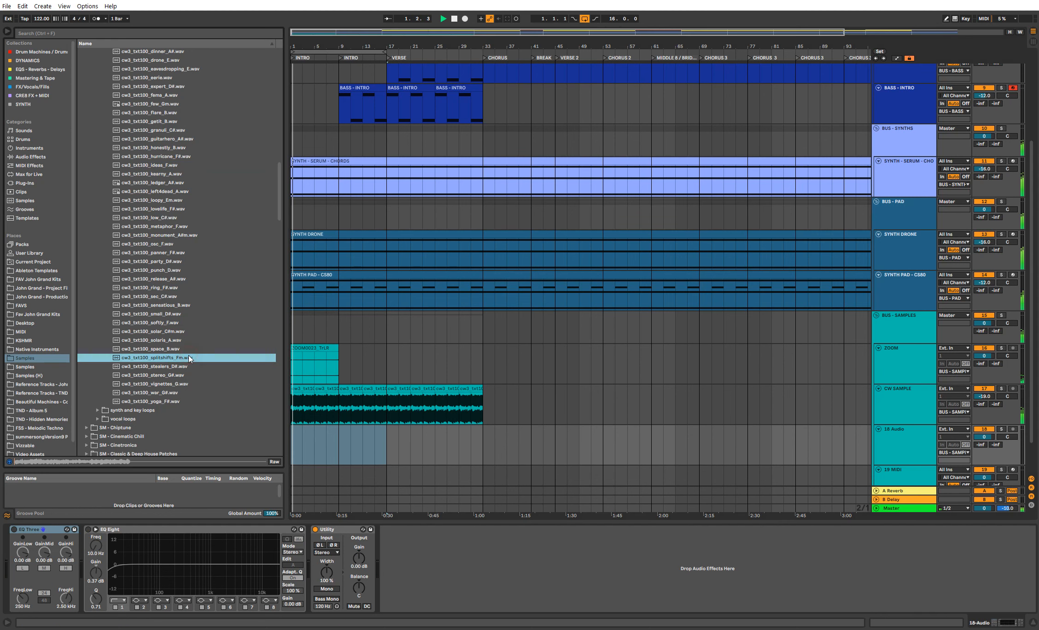
left_click(189, 349)
left_click(188, 339)
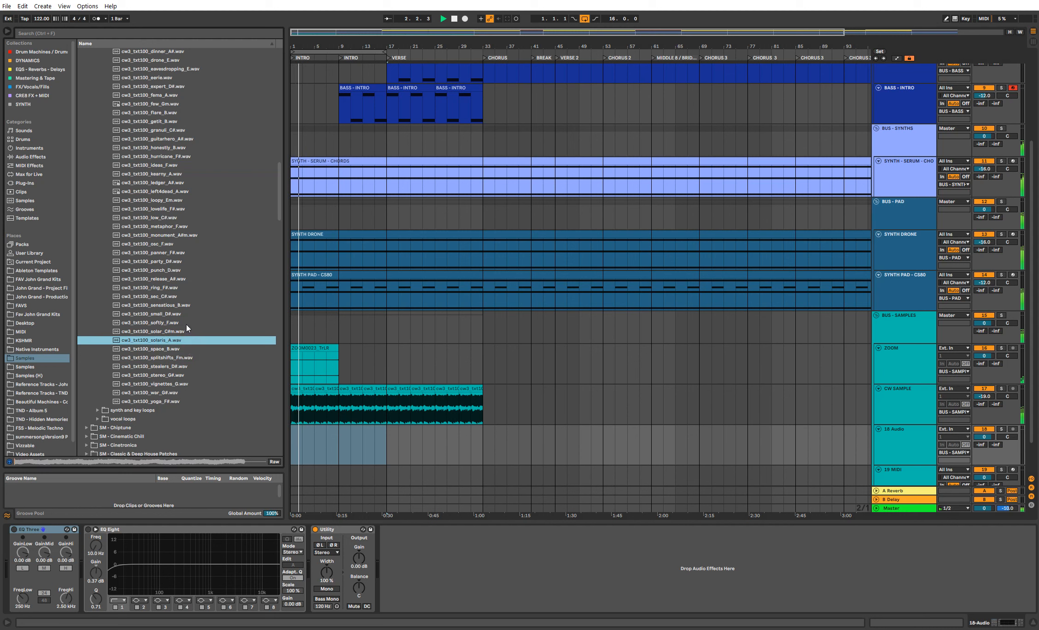
left_click(187, 325)
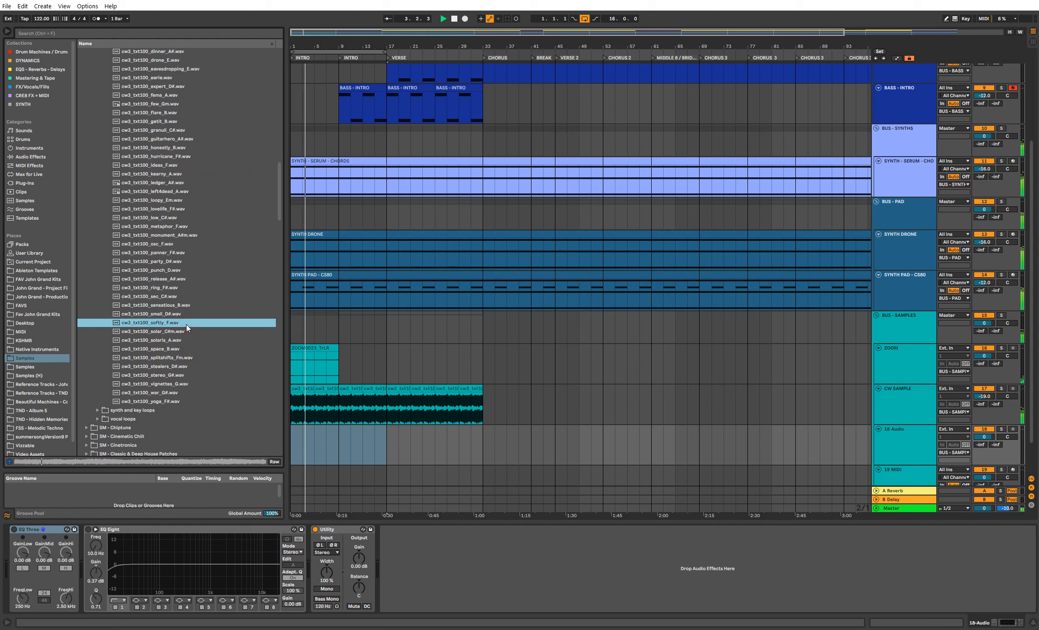
left_click_drag(186, 325, 314, 436)
key("space")
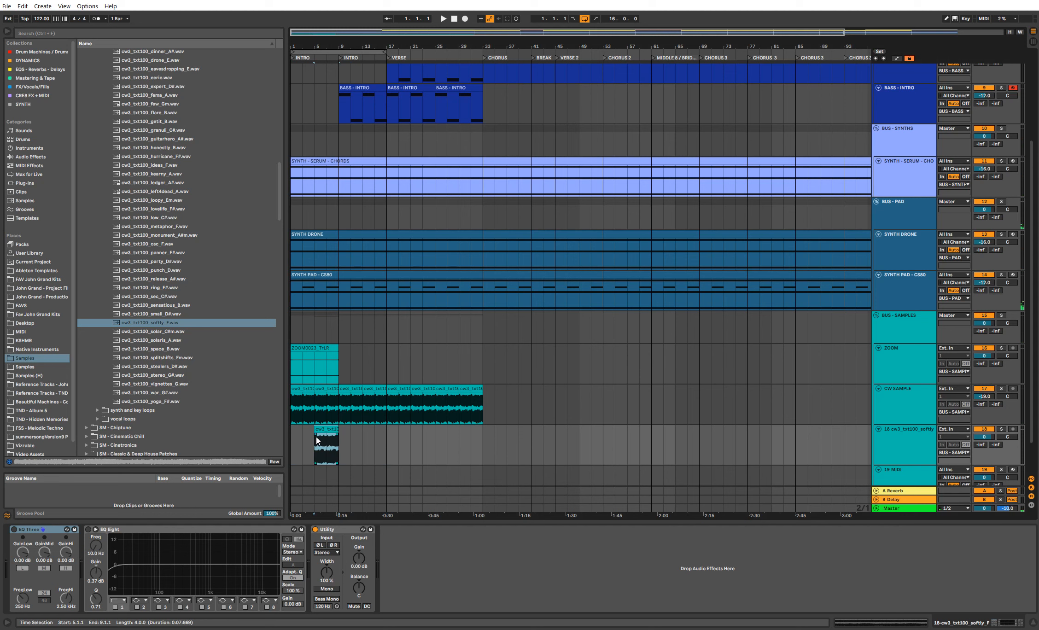
Step: Set the cw3_txt100_softly_F track to -19 dB, enable its EQ Eight and raise the low cut to about 1.32 kHz
left_click(887, 442)
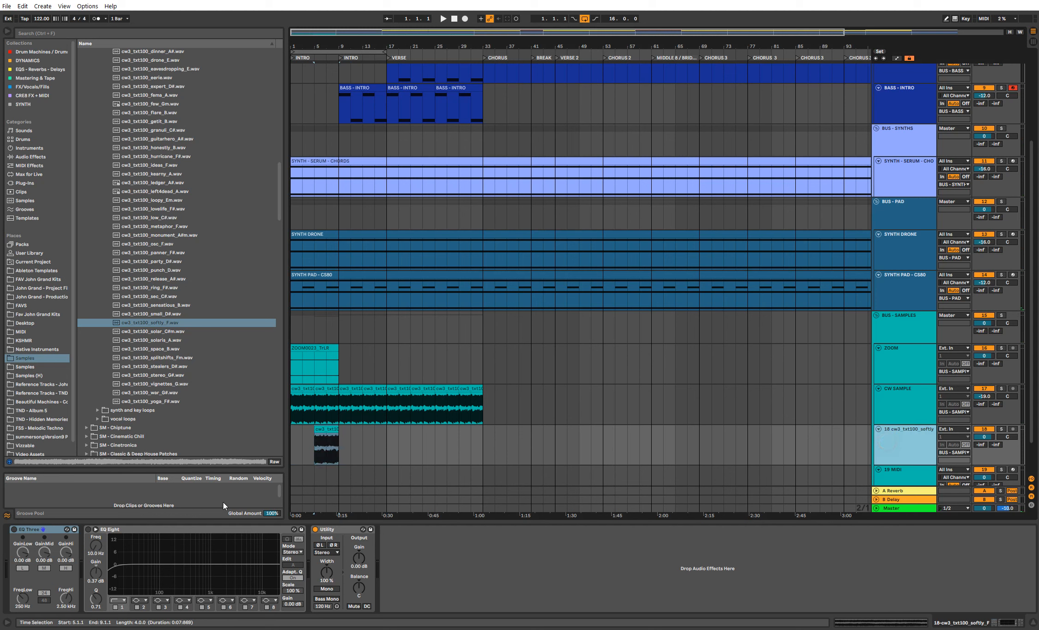
left_click(94, 531)
left_click_drag(91, 537, 91, 527)
key("space")
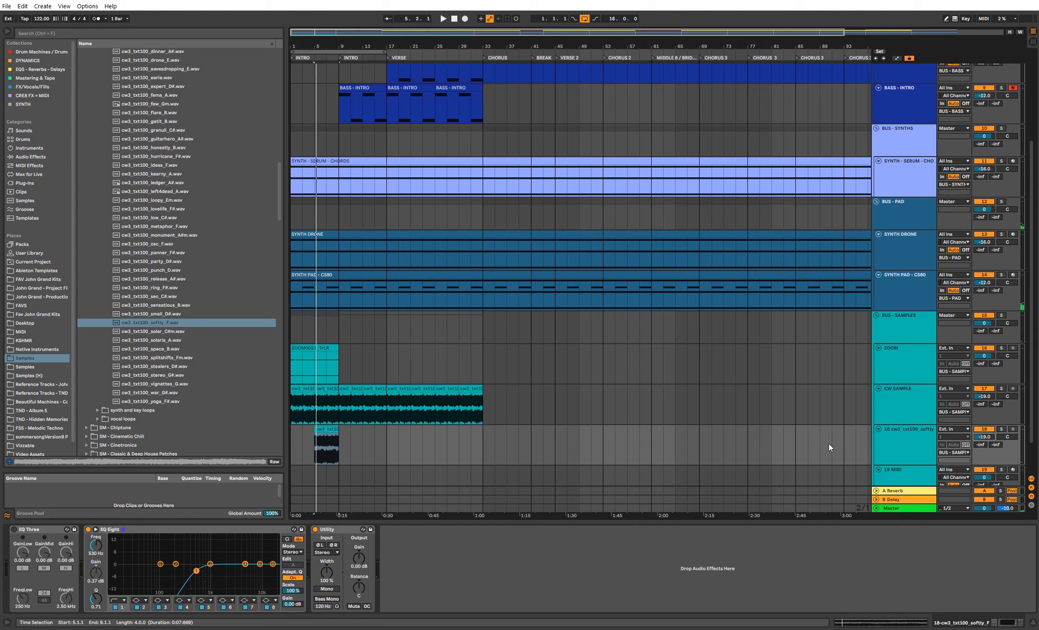
key("space")
left_click_drag(96, 546, 96, 529)
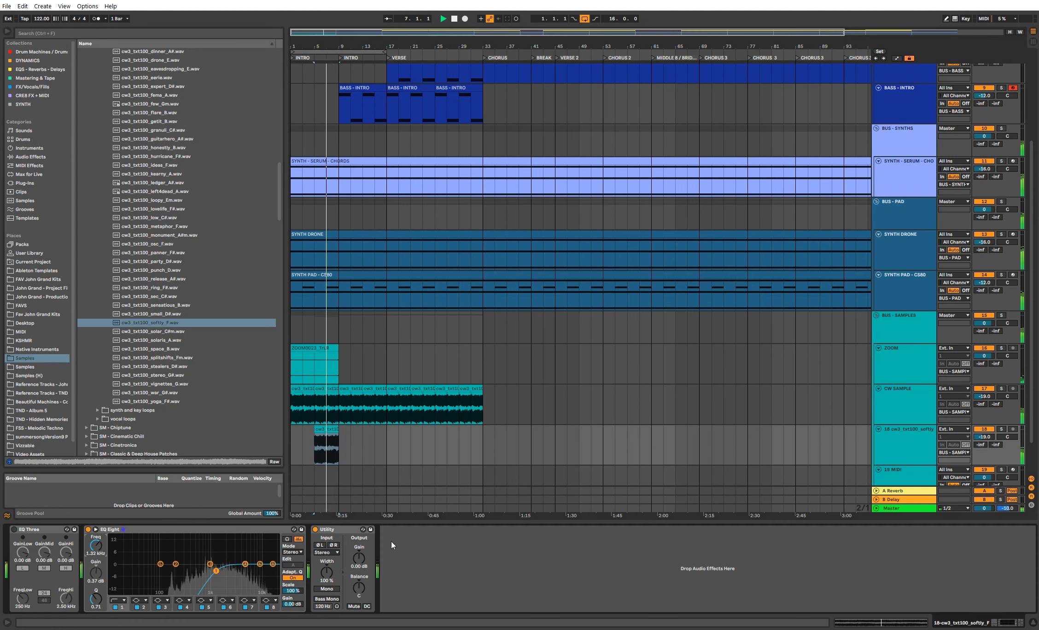
key("space")
Step: Search the audio effects for PAN
left_click(417, 547)
left_click(51, 157)
left_click(127, 34)
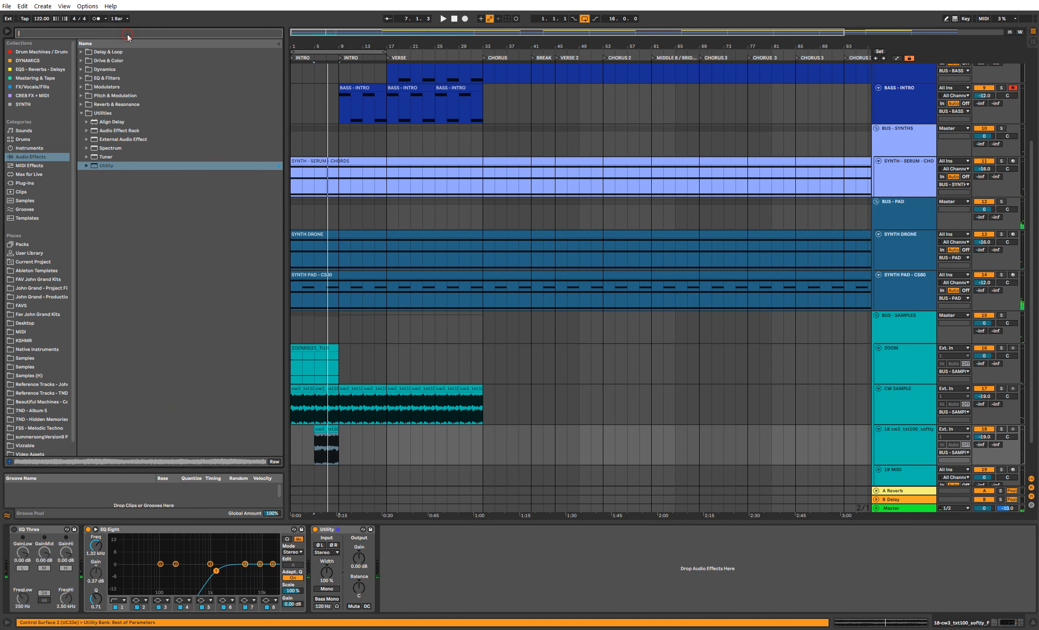
type("PAN")
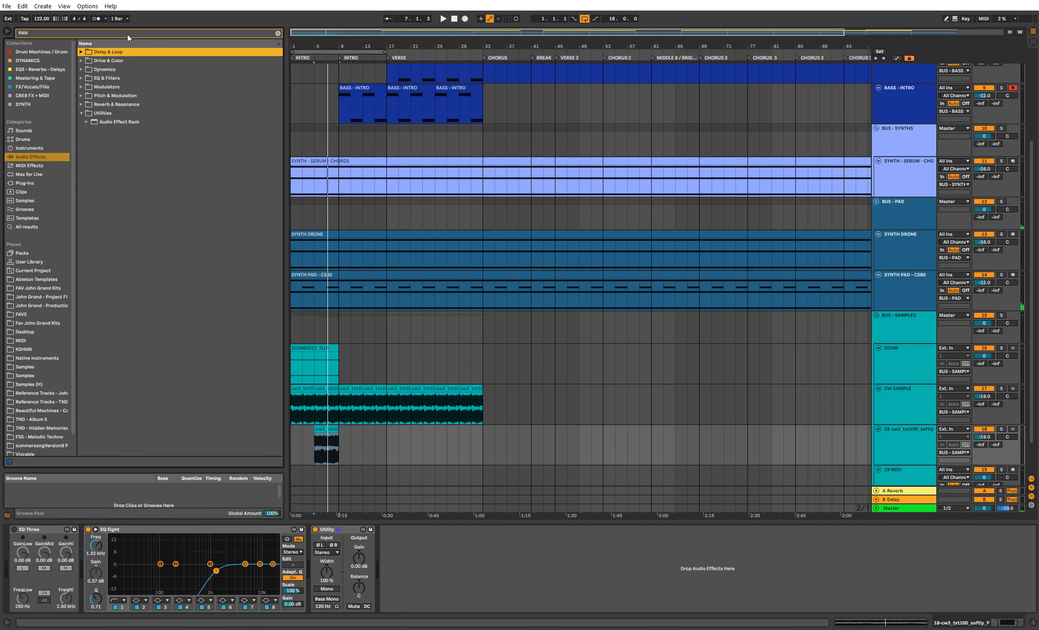
key("Up")
key("Up")
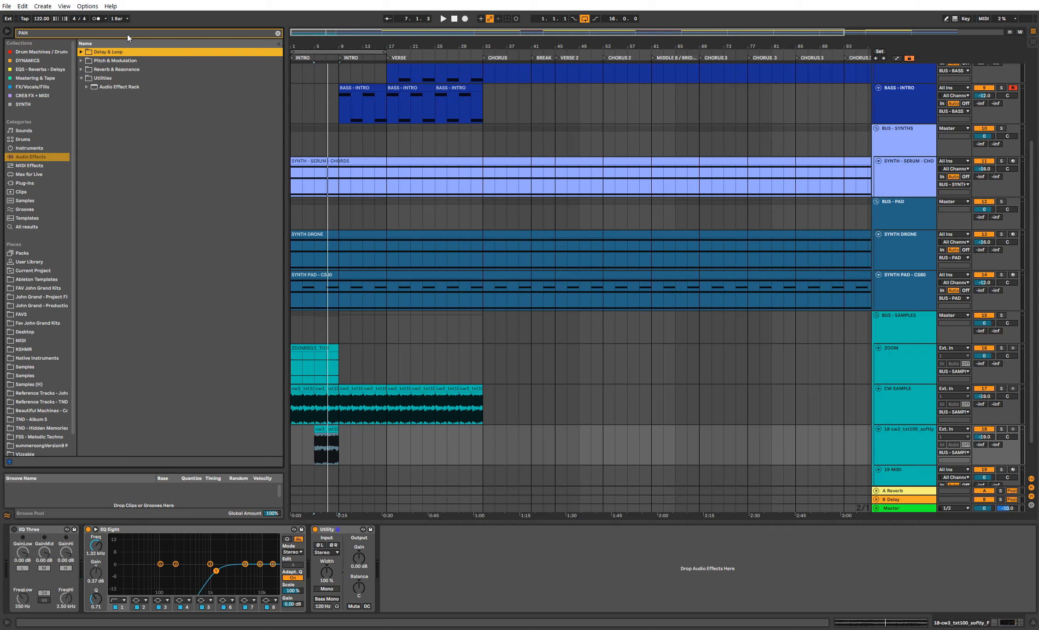
Step: Load the Auto Pan preset Around The Head after the Utility on the cw3_txt100_softly_F track
key("Right")
key("Down")
key("Down")
key("Right")
key("Down")
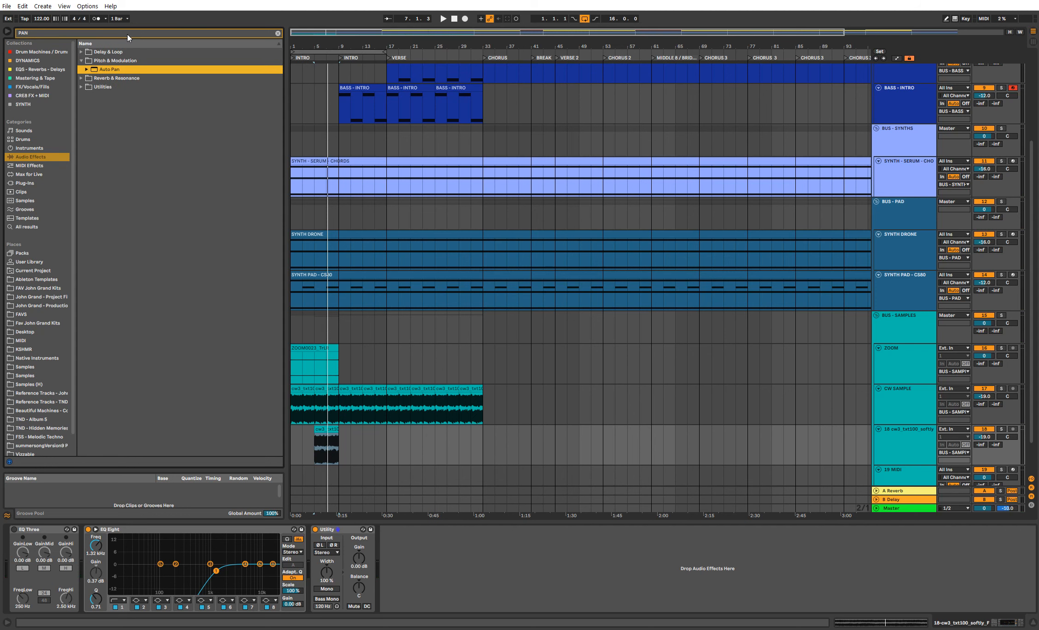
key("Right")
key("Down")
key("Down")
key("Down")
key("Down")
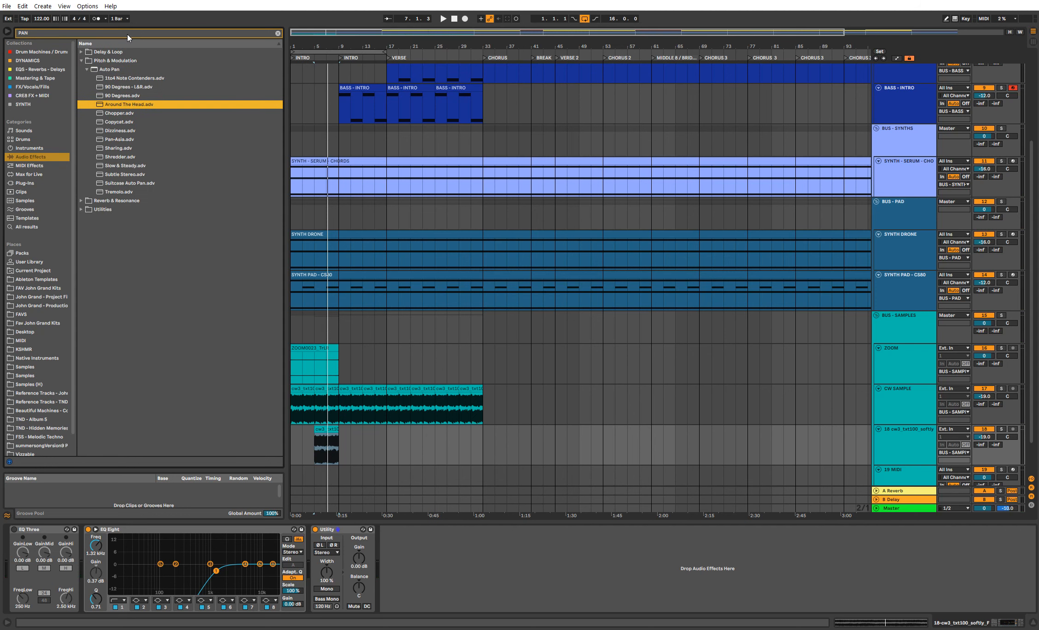
key("Return")
Step: Solo the cw3_txt100_softly_F track to hear the panning, and unsolo it during playback
left_click(899, 449)
key("s")
key("space")
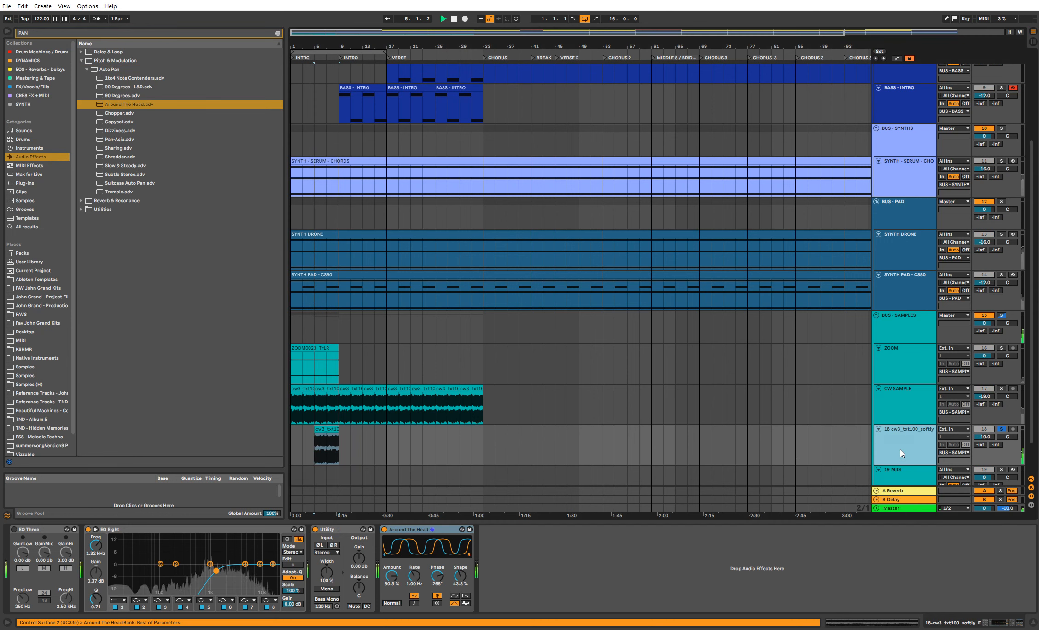
key("s")
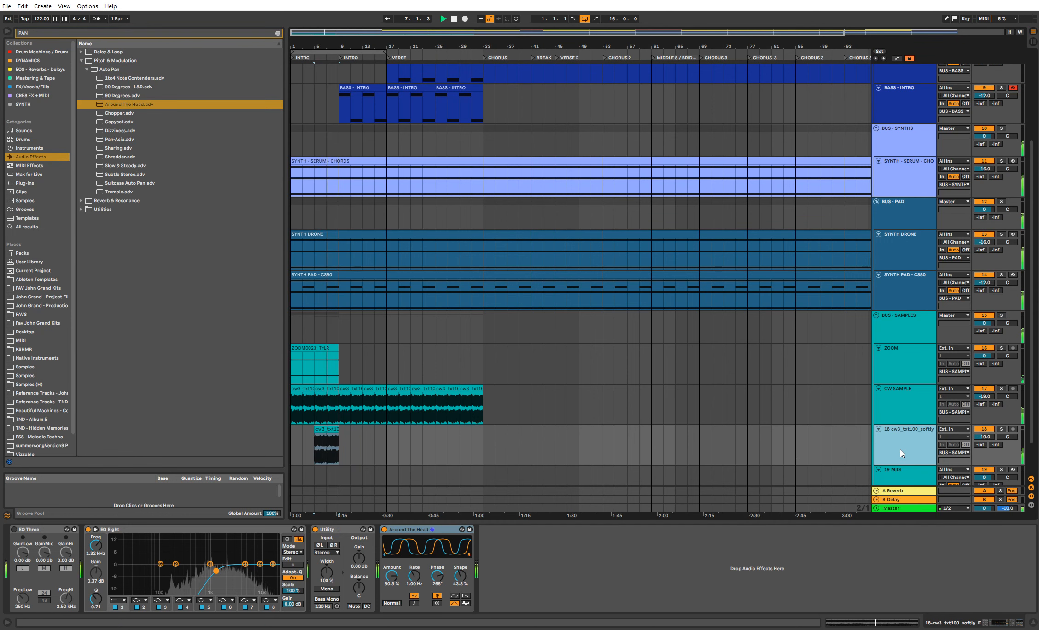
Step: Duplicate the cw3_txt100_softly_F clip six times, filling the track up to bar 33
left_click(331, 428)
key("ctrl+d")
key("ctrl+d")
key("ctrl+d")
key("ctrl+d")
key("ctrl+d")
key("ctrl+d")
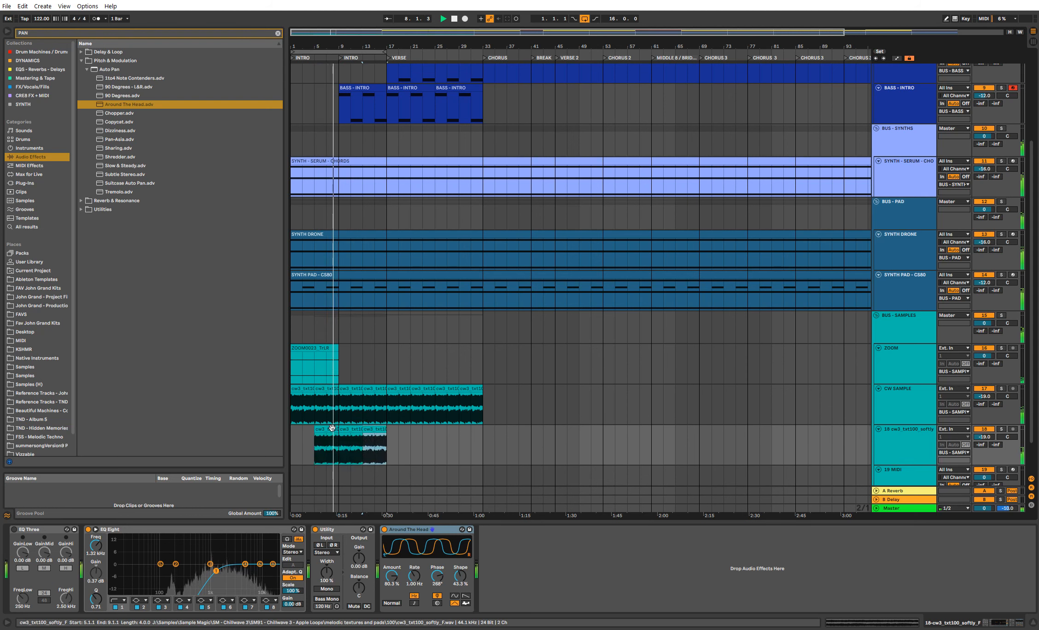
Step: Fold the tracks inside the samples group and rename the group BUS - SAMPLES - REVERB
left_click(901, 364)
left_click(879, 348, "alt")
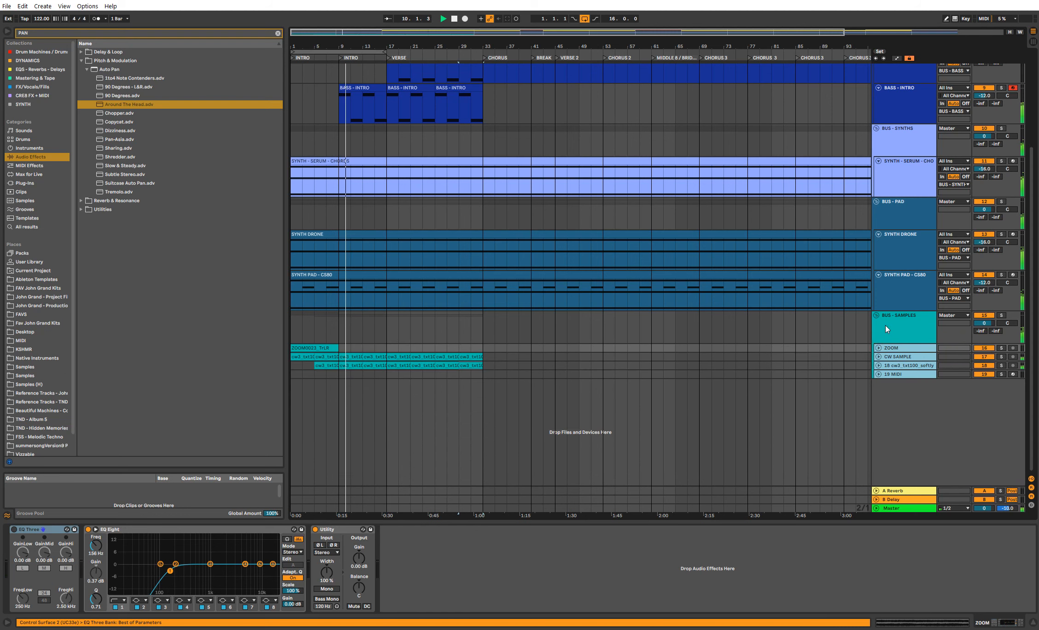
left_click(884, 326)
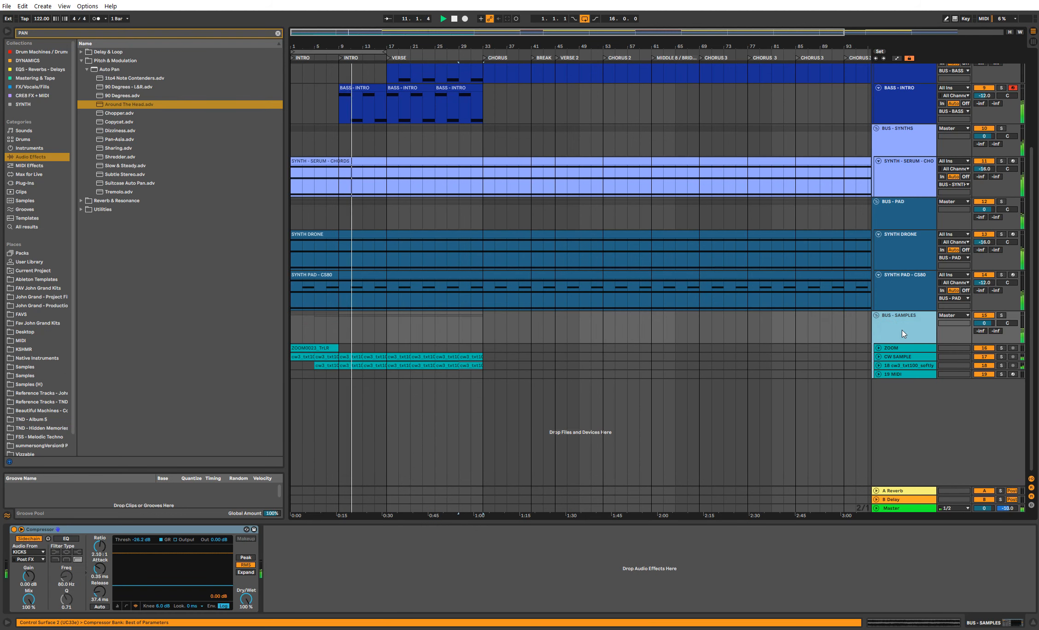
key("ctrl+r")
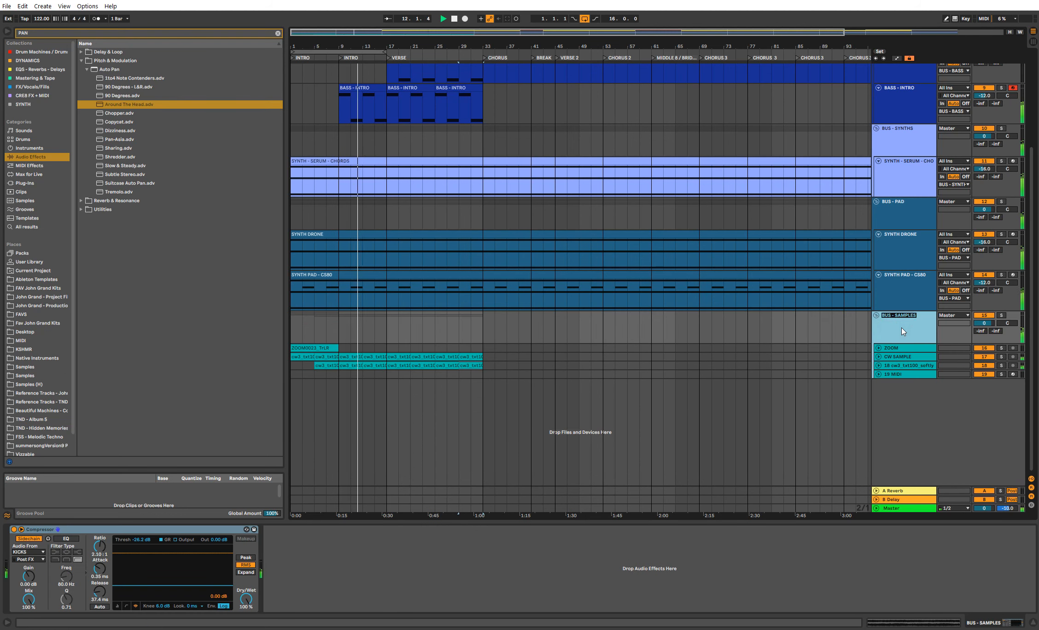
key("Right")
type("- REVERB")
key("Return")
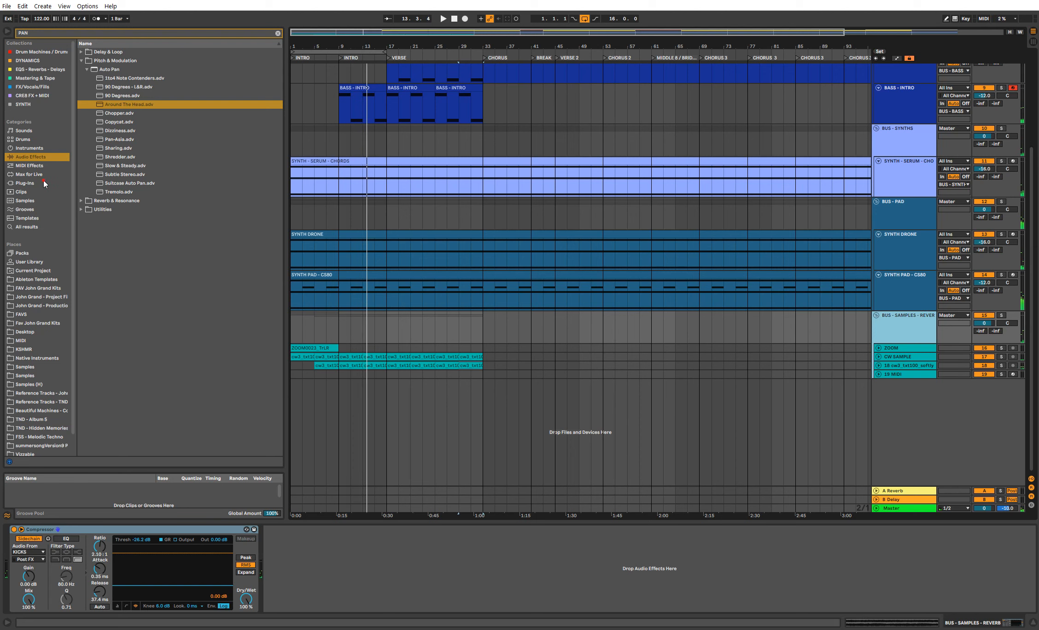
Step: Search the plug-ins for ARTS and load ArtsAcousticReverb onto the BUS - SAMPLES - REVERB group
left_click(43, 183)
left_click(278, 33)
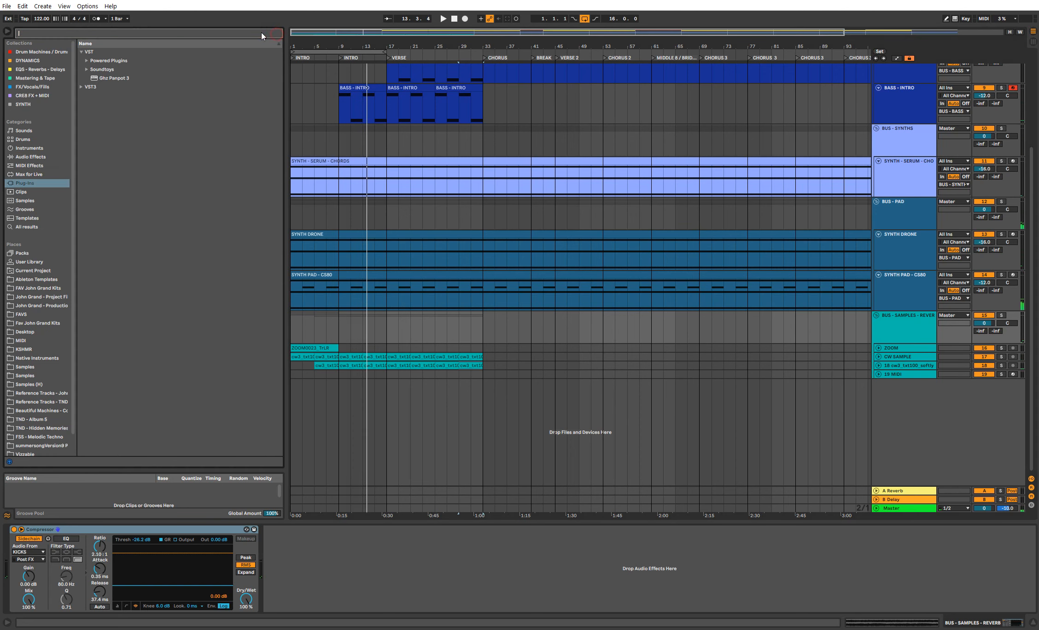
left_click(884, 329)
left_click(127, 33)
type("ARTS")
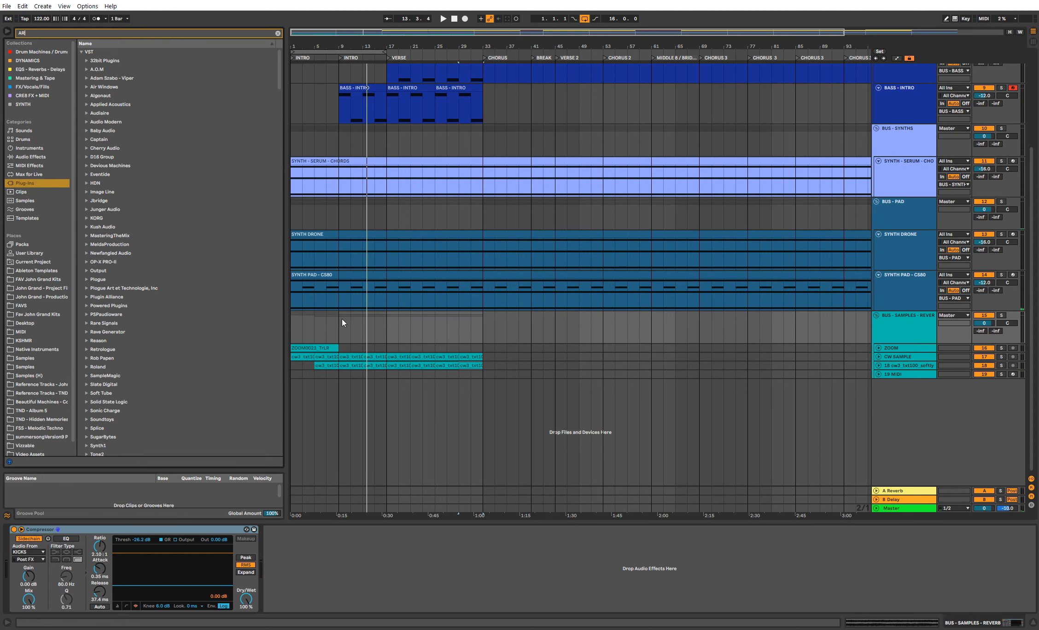
left_click(333, 356)
left_click(108, 71)
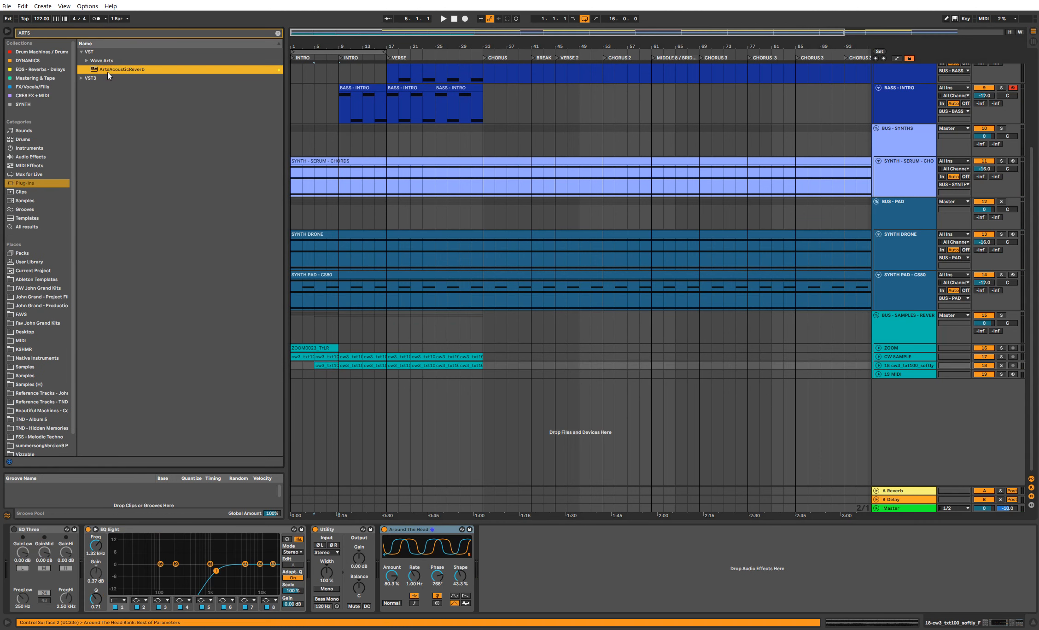
left_click(908, 332)
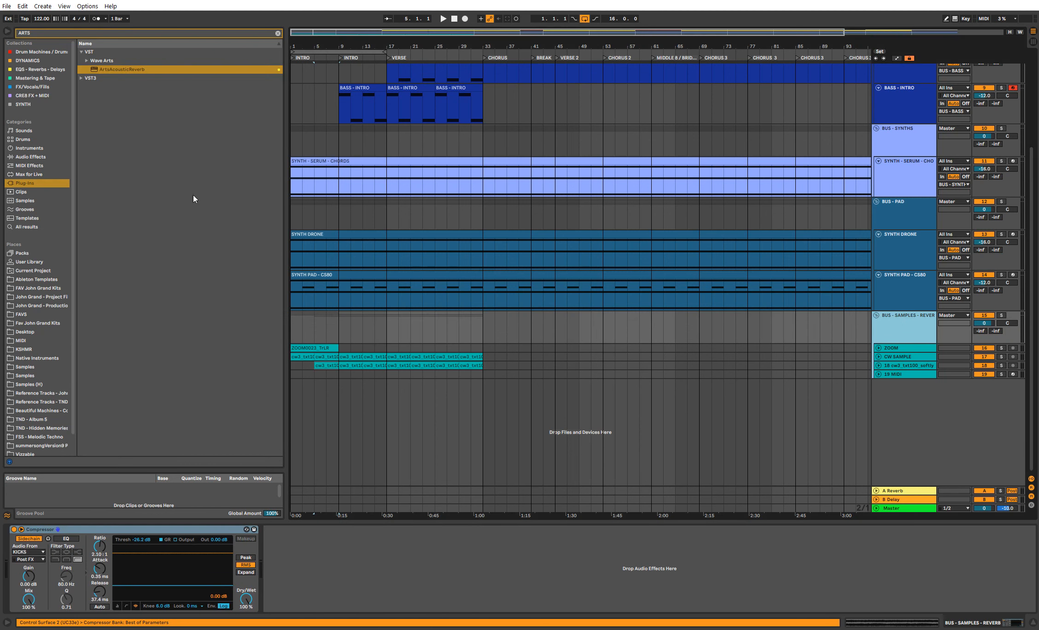
left_click(125, 72)
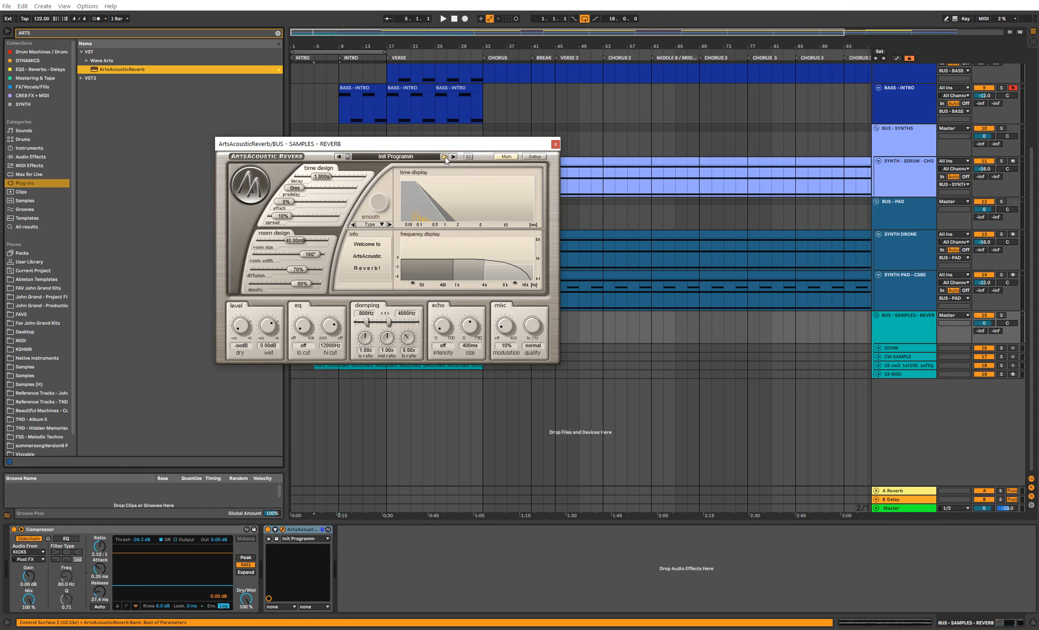
Step: Load the Temple Big Reverb preset in ArtsAcousticReverb, raise the dry level to -1.62 dB and start playback
left_click(444, 157)
mouse_move(474, 193)
left_click(576, 265)
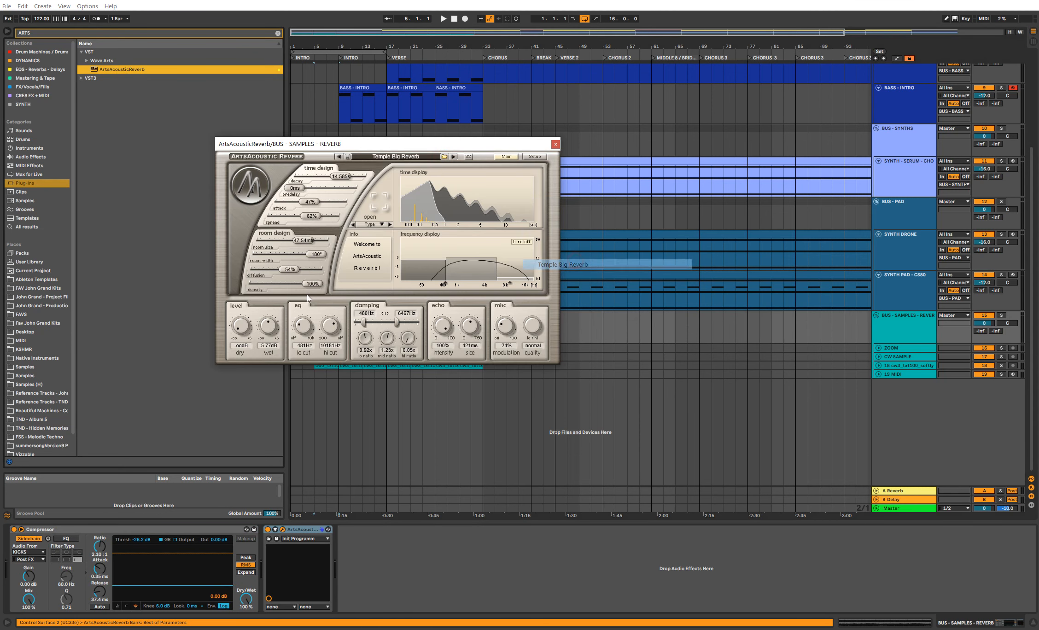
left_click_drag(240, 326, 245, 273)
key("space")
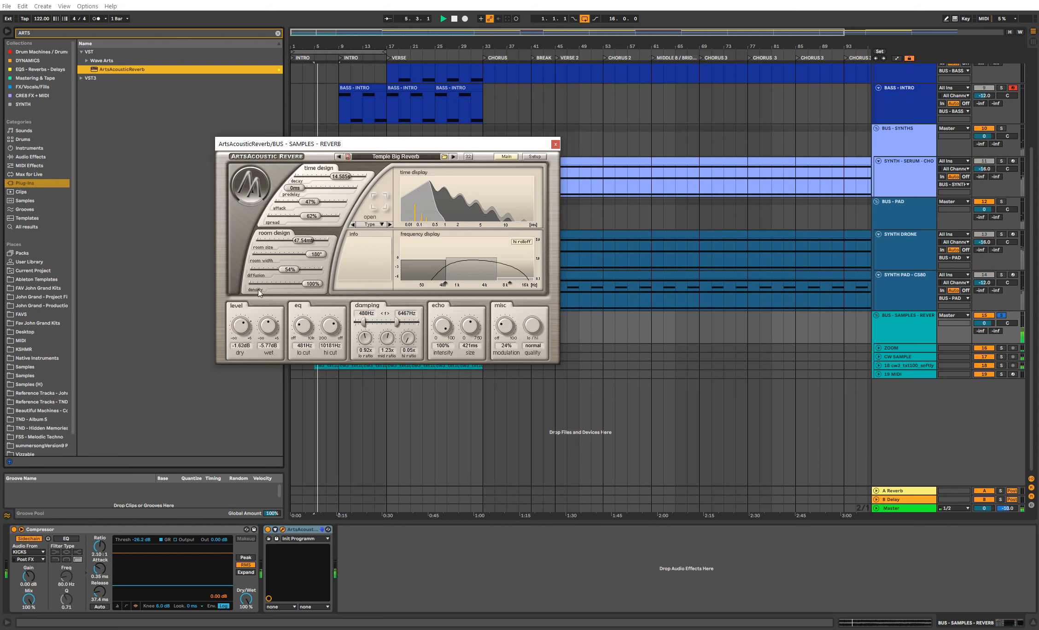
Step: Compare the samples bus with the reverb off and on, then set its lo cut to about 948 Hz and hi cut to about 6976 Hz
left_click(269, 530)
left_click(269, 530)
left_click_drag(304, 327, 330, 337)
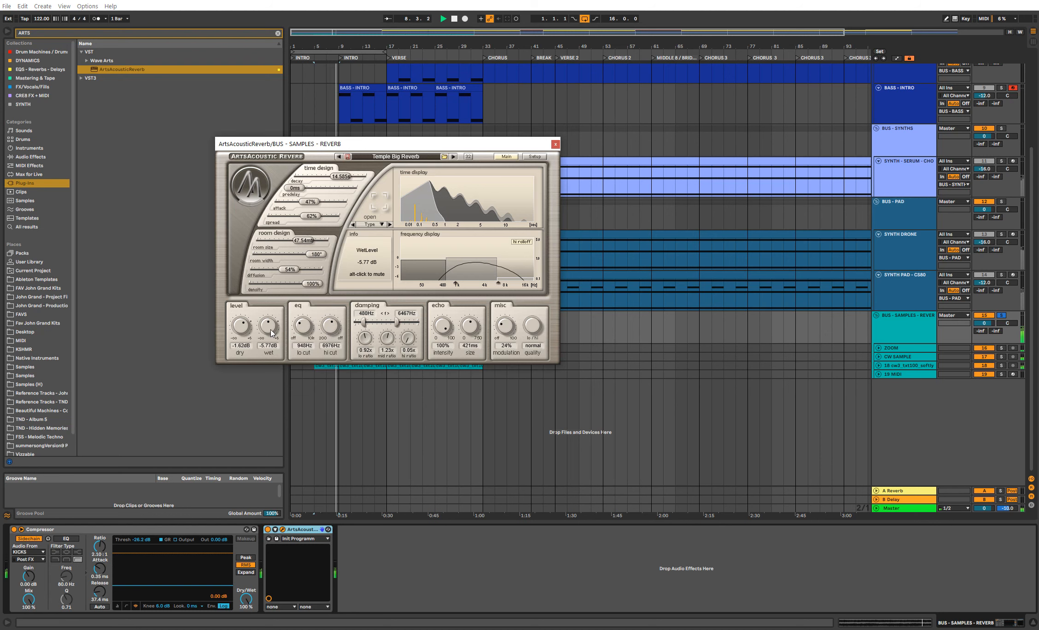
left_click(556, 144)
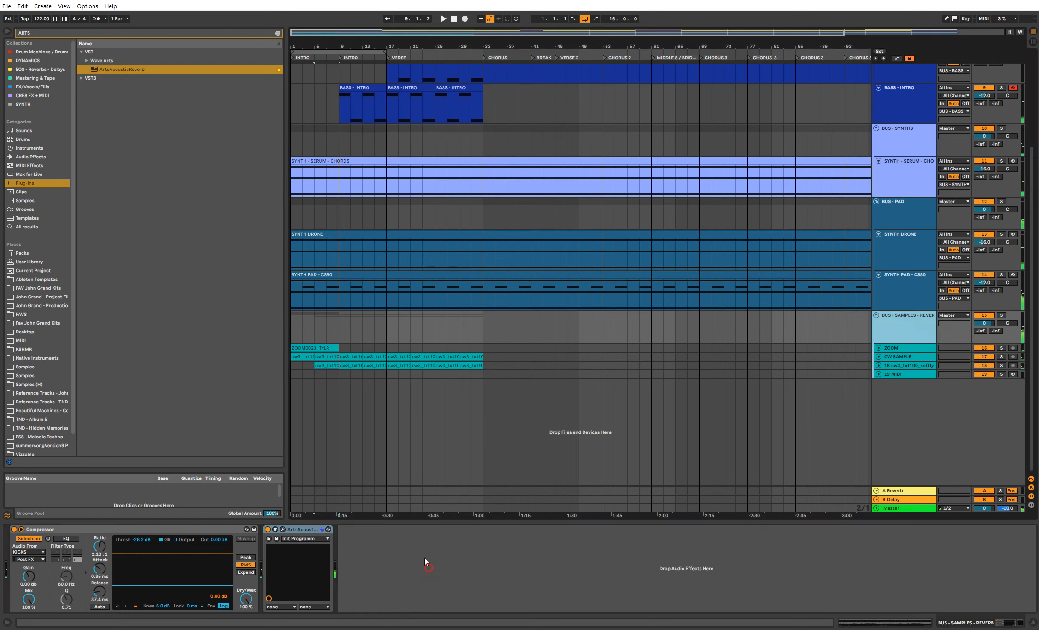
Step: Search the audio effects for EQ and add an EQ Eight after the reverb on the samples bus
left_click(60, 157)
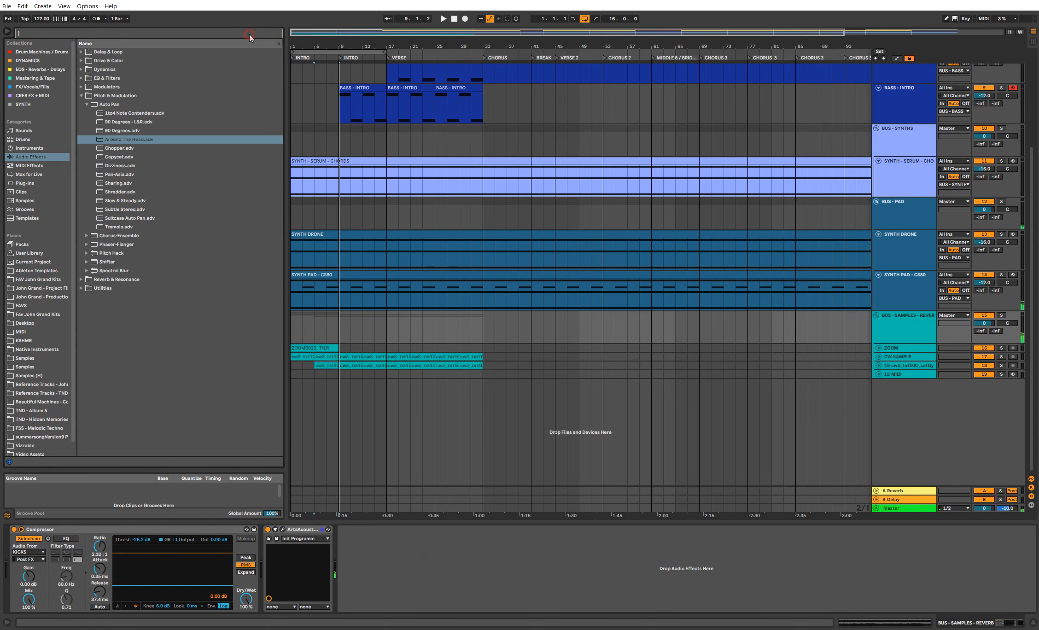
type("EQ")
left_click(126, 65)
double_click(131, 87)
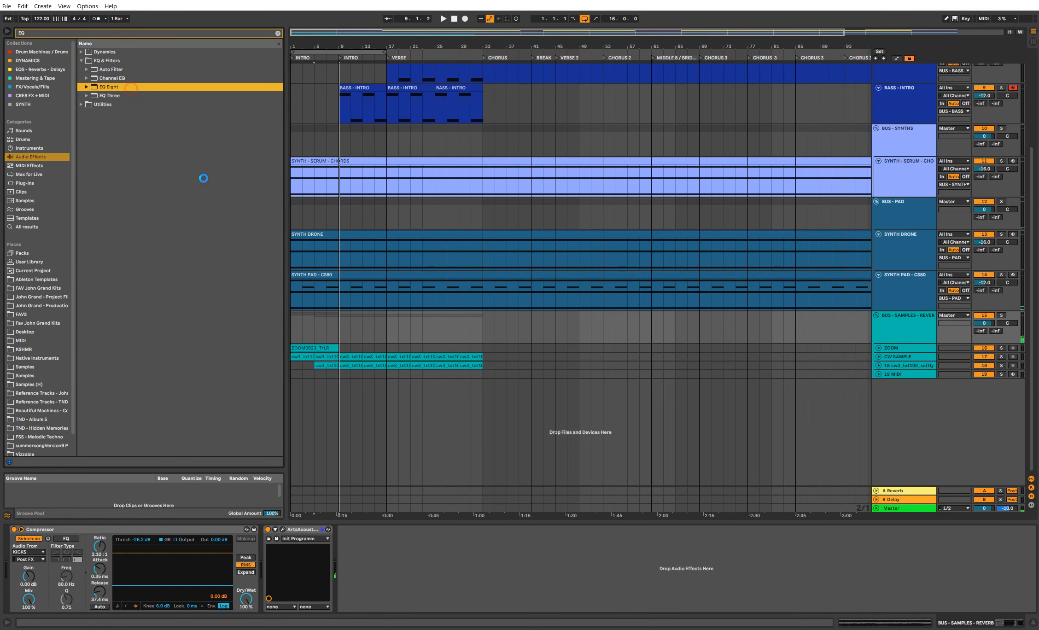
Step: Roll off the highs in EQ Eight with band 8 as a high cut at about 14.4 kHz, Q 0.41, and compare with the EQ bypassed
left_click(499, 564)
key("space")
left_click_drag(499, 564, 521, 577)
left_click(522, 601)
left_click(523, 588)
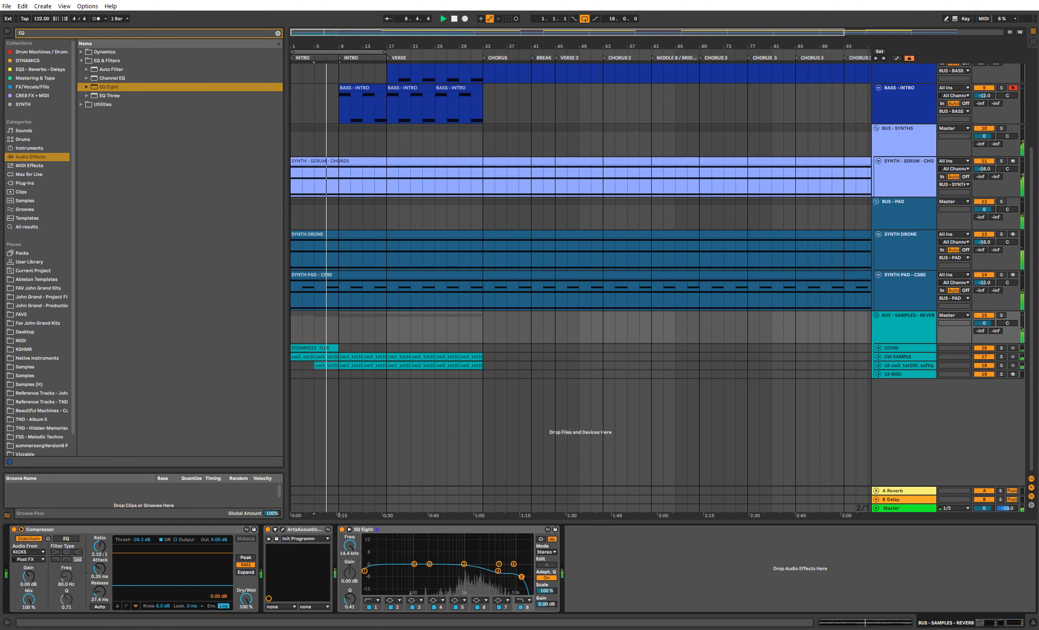
left_click(342, 529)
left_click(342, 530)
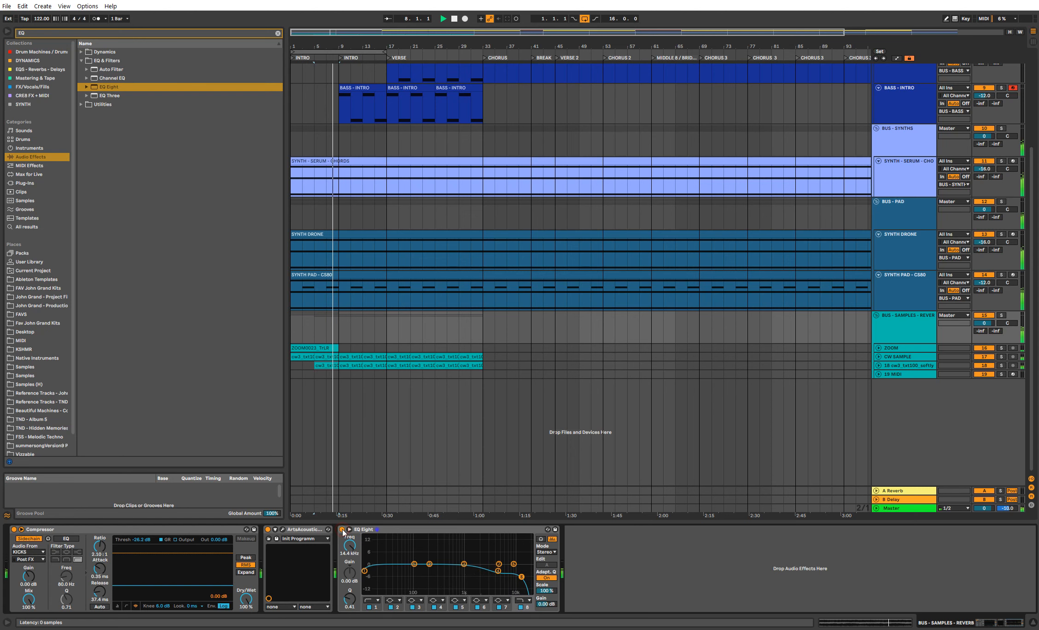
Step: Stop playback, hide the device view, and fold the pad, SYNTH - SERUM - CHORDS and bass tracks
key("ctrl+alt+l")
key("space")
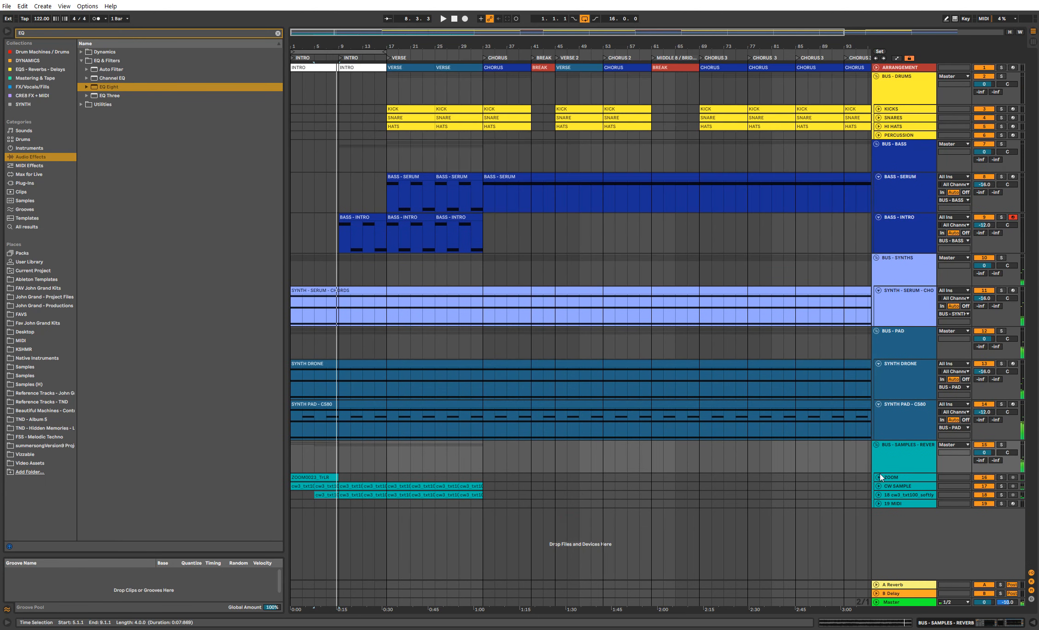
left_click(883, 375)
left_click(882, 412, "shift")
left_click(878, 404)
left_click(887, 313)
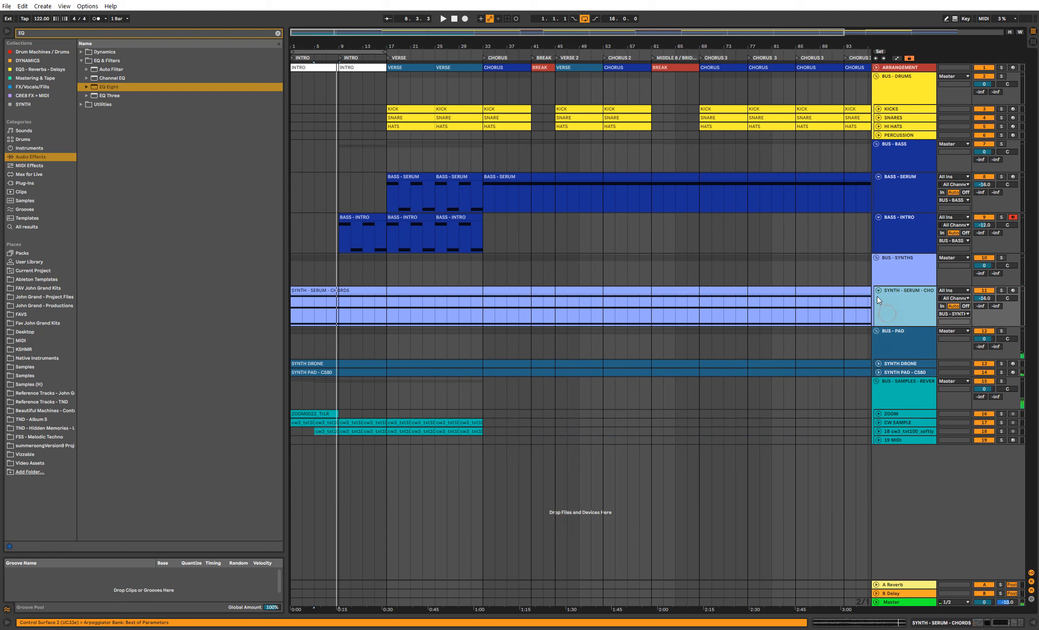
left_click(879, 291)
left_click(906, 210)
key("shift+Down")
key("u")
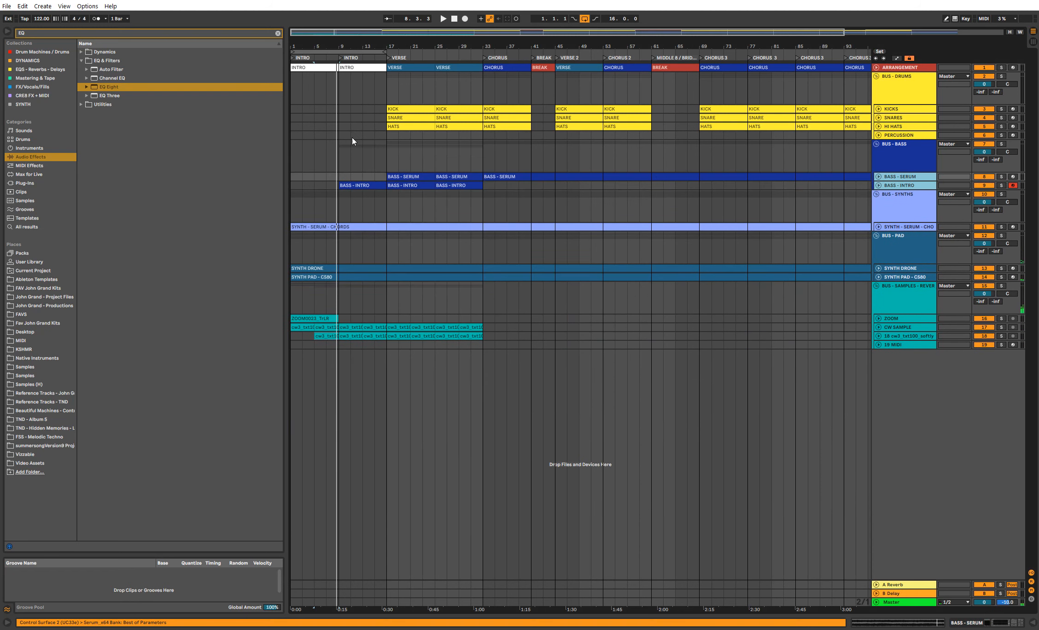
Step: Turn the loop off and play the arrangement from bar 1
left_click(296, 91)
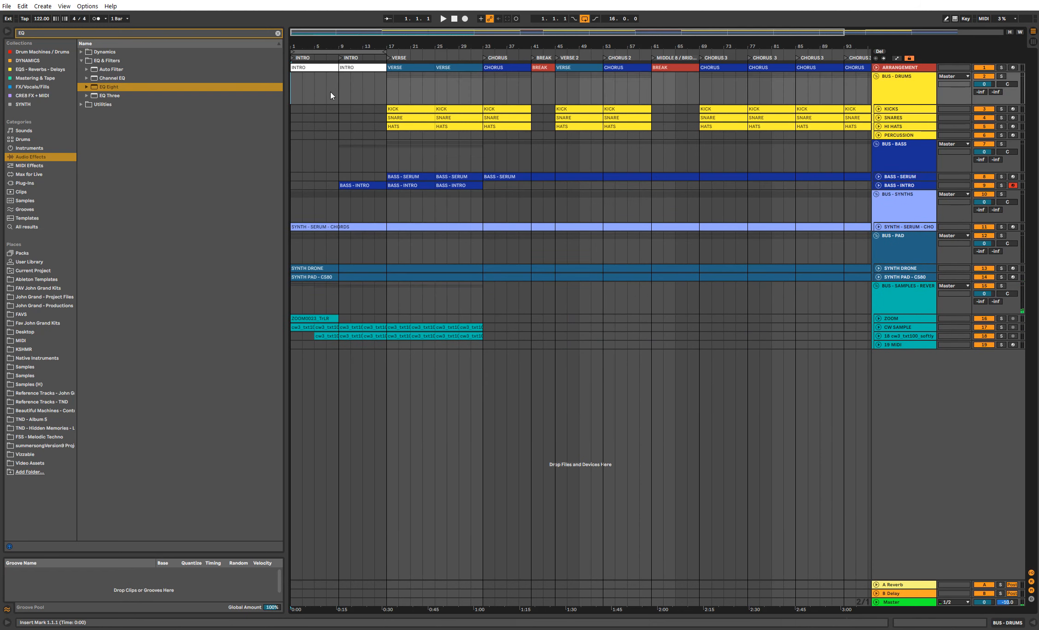
left_click(584, 20)
key("space")
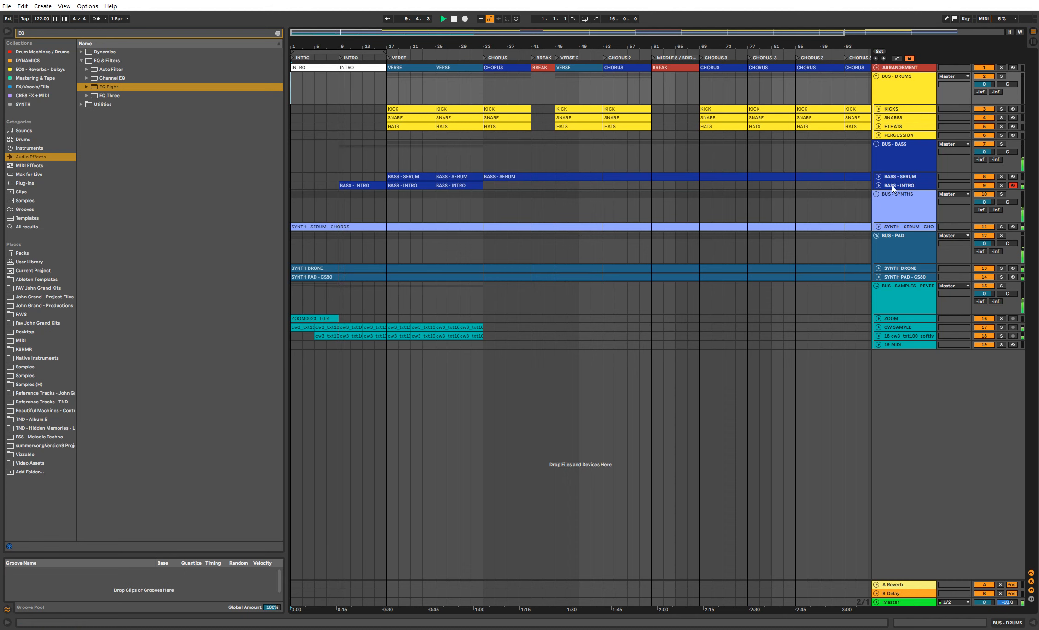
Step: Unfold the BASS - INTRO track, set its volume to -9 dB and fold it again
left_click(878, 187)
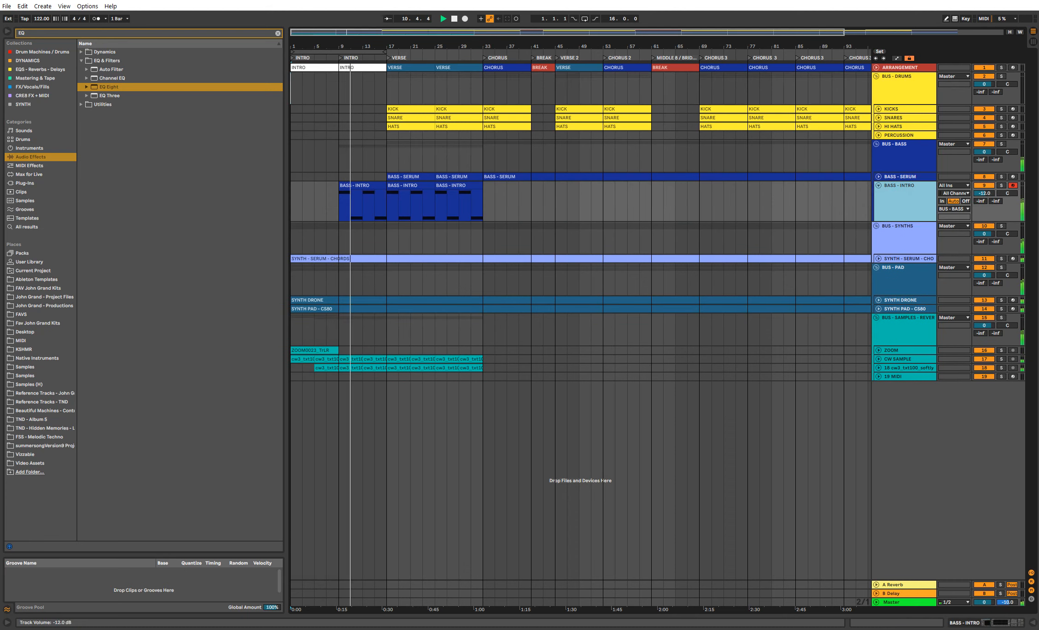
left_click(982, 195)
type("-9")
key("Return")
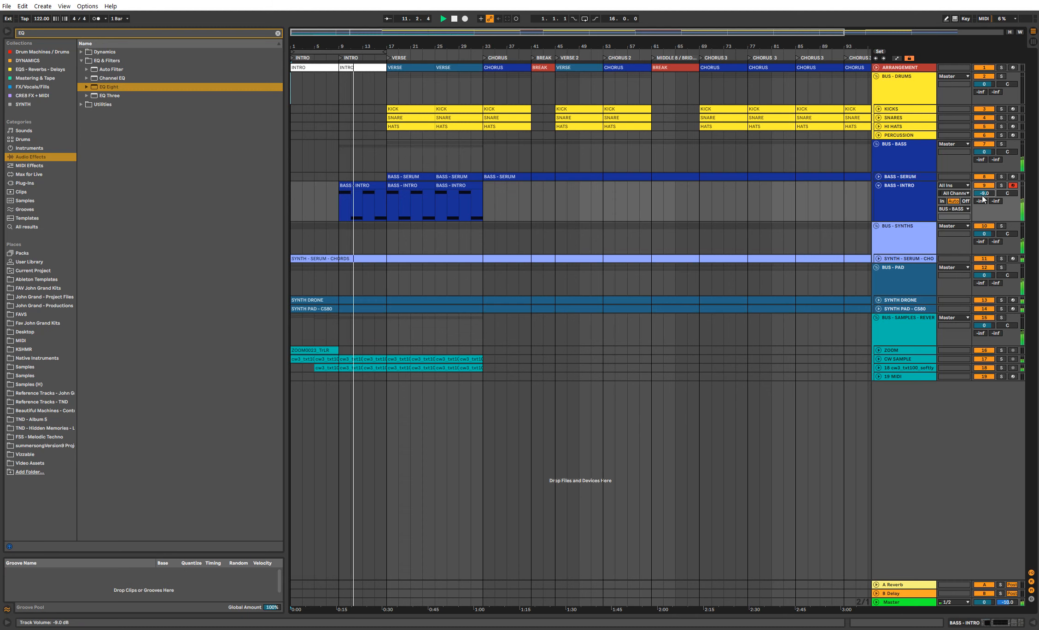
left_click(879, 186)
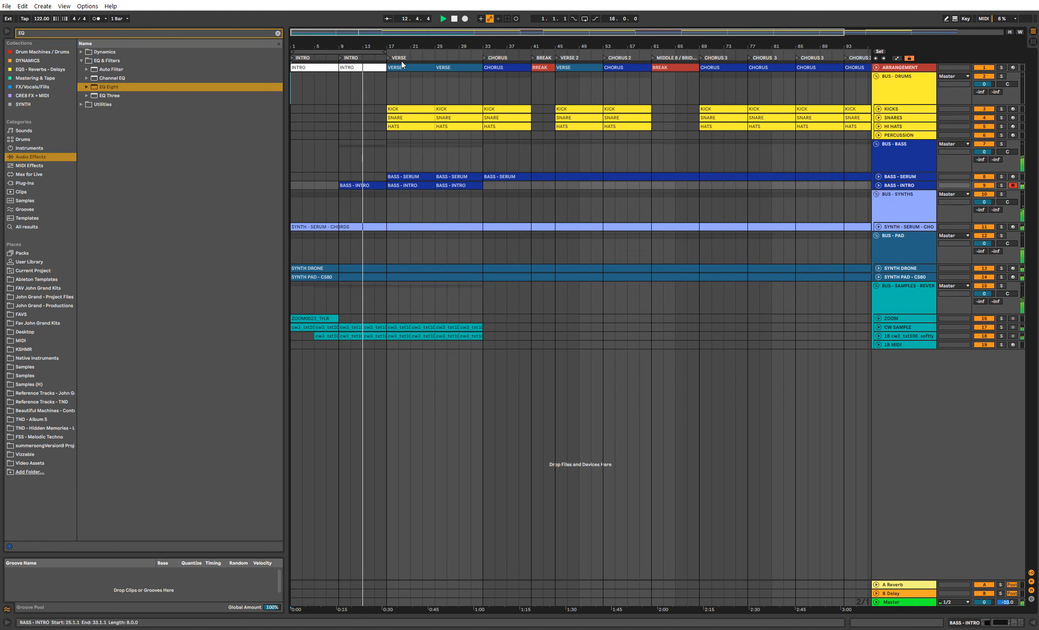
Step: Move the loop range to the verse, bars 17 to 33, and stop playback after listening
left_click_drag(384, 52, 444, 46)
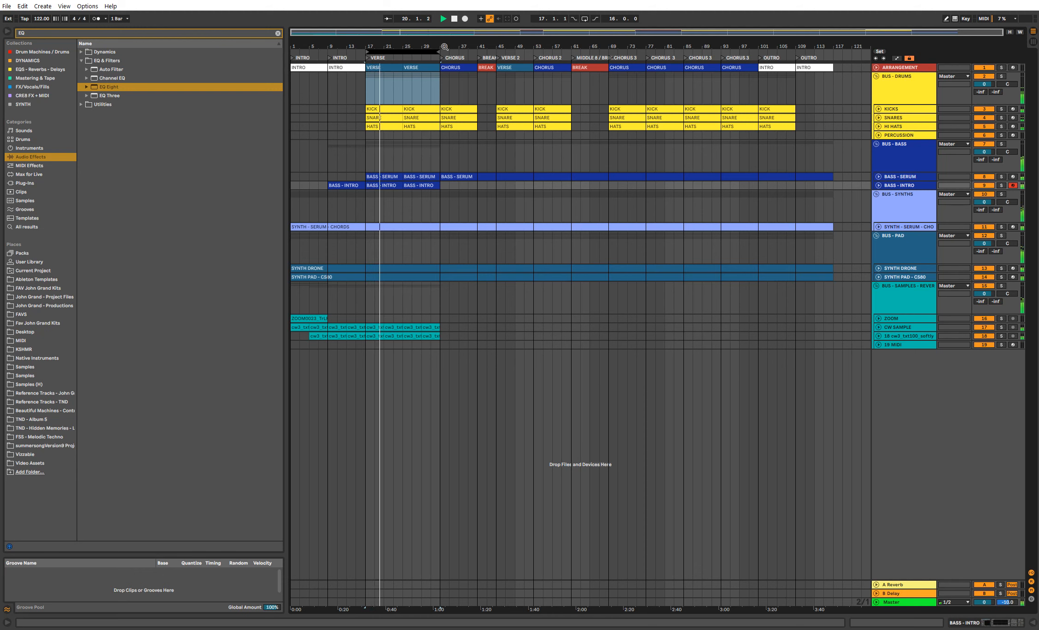
key("space")
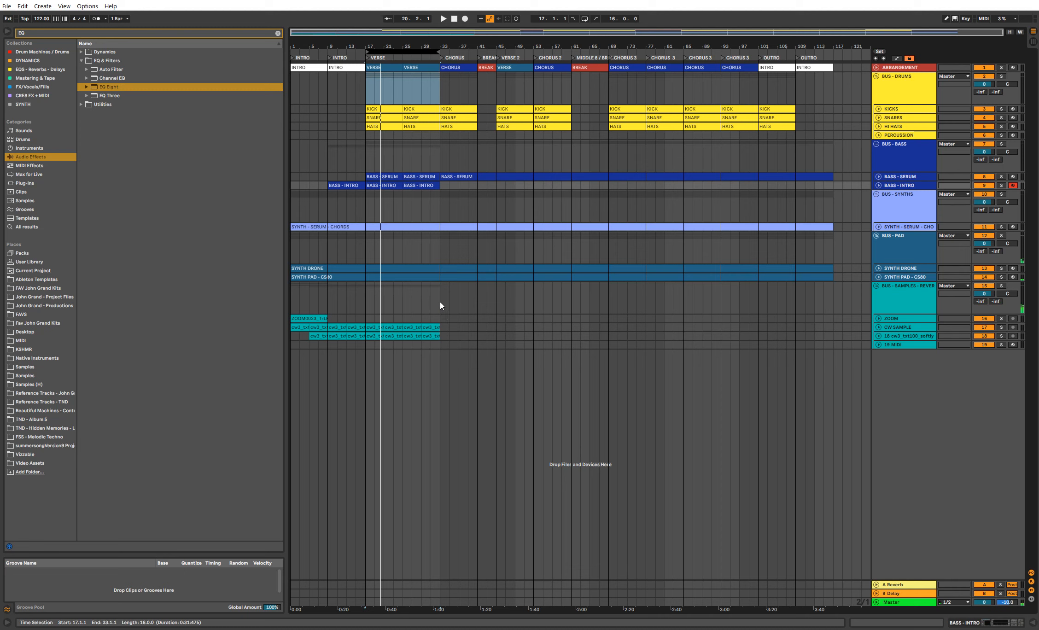
Step: Copy the BASS - SERUM and BASS - INTRO clips from the first verse at bar 17 to Verse 2 at bar 45
left_click_drag(440, 186, 370, 180)
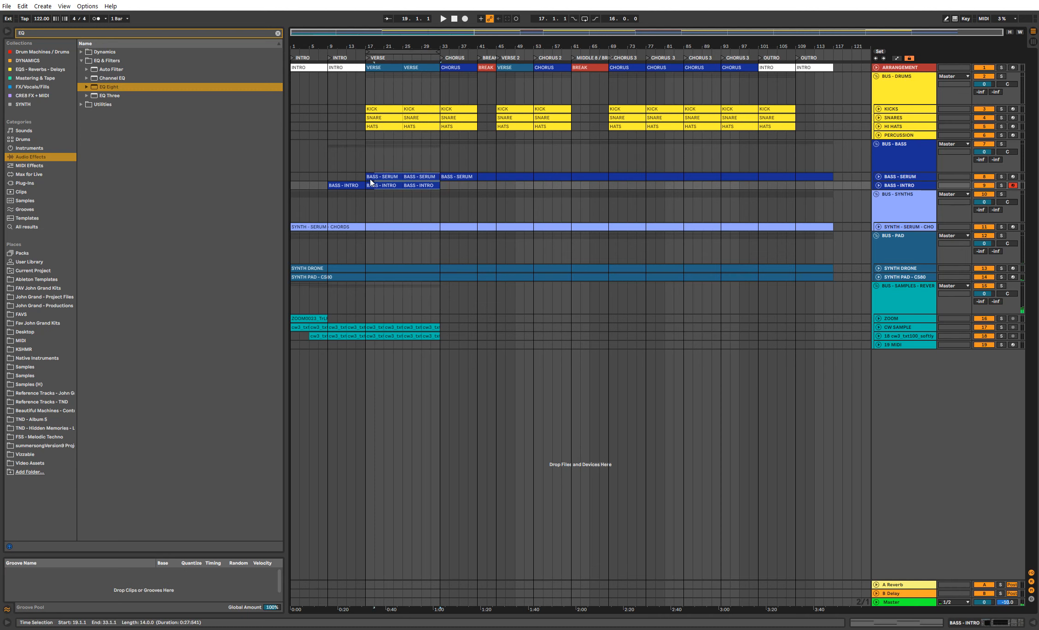
left_click(368, 180)
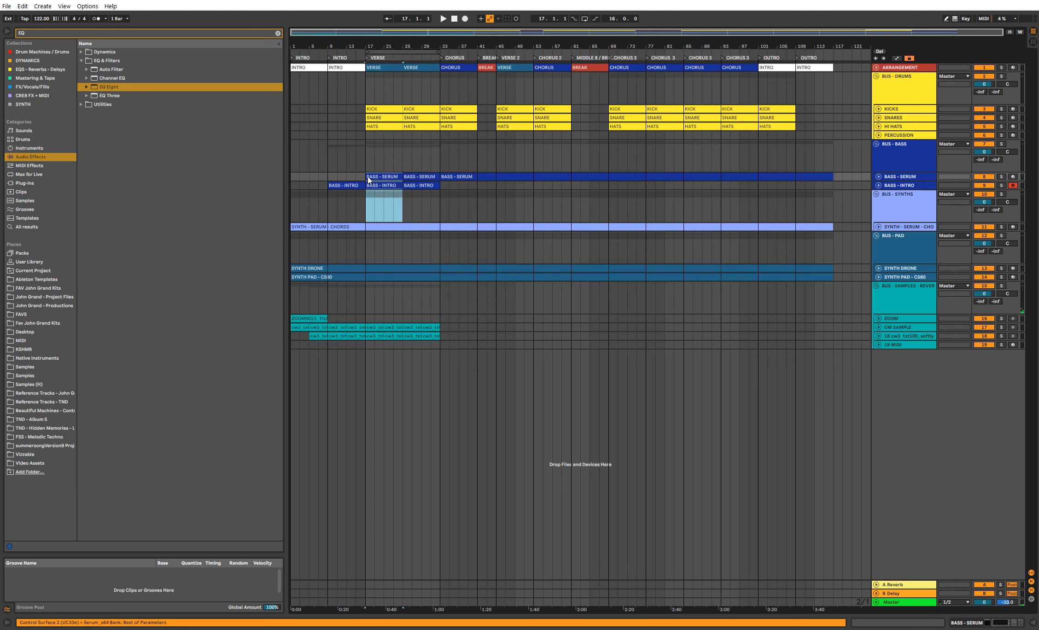
left_click(385, 329)
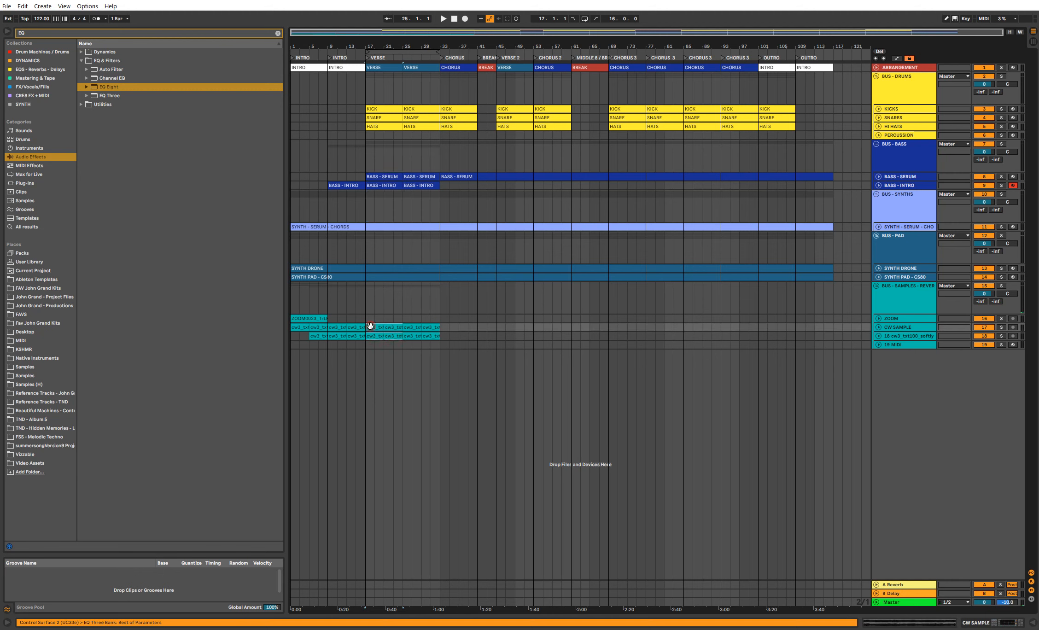
left_click(383, 177)
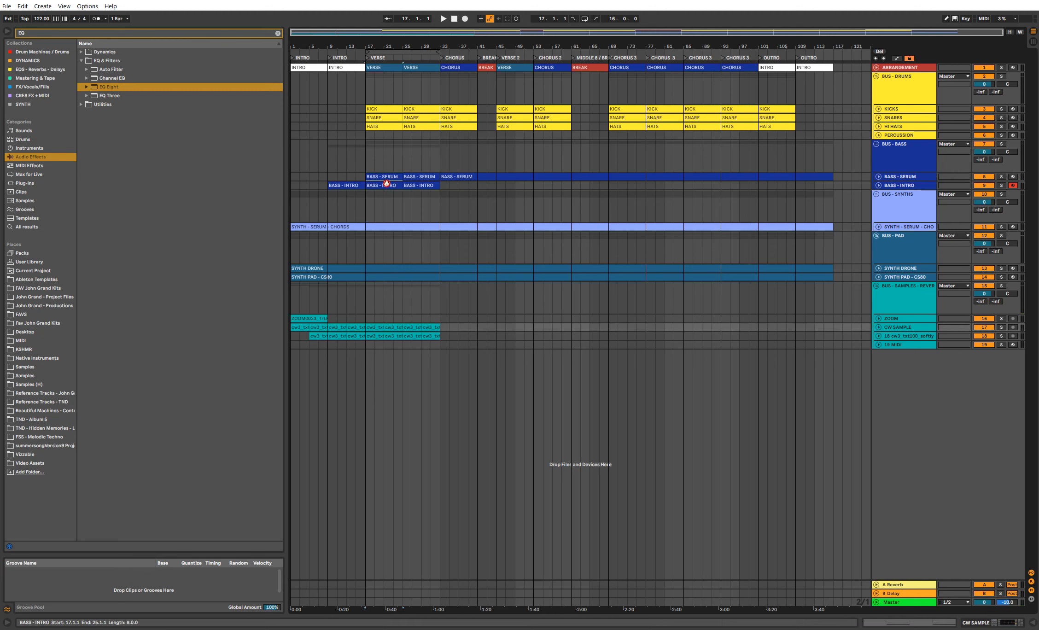
left_click(386, 186, "shift")
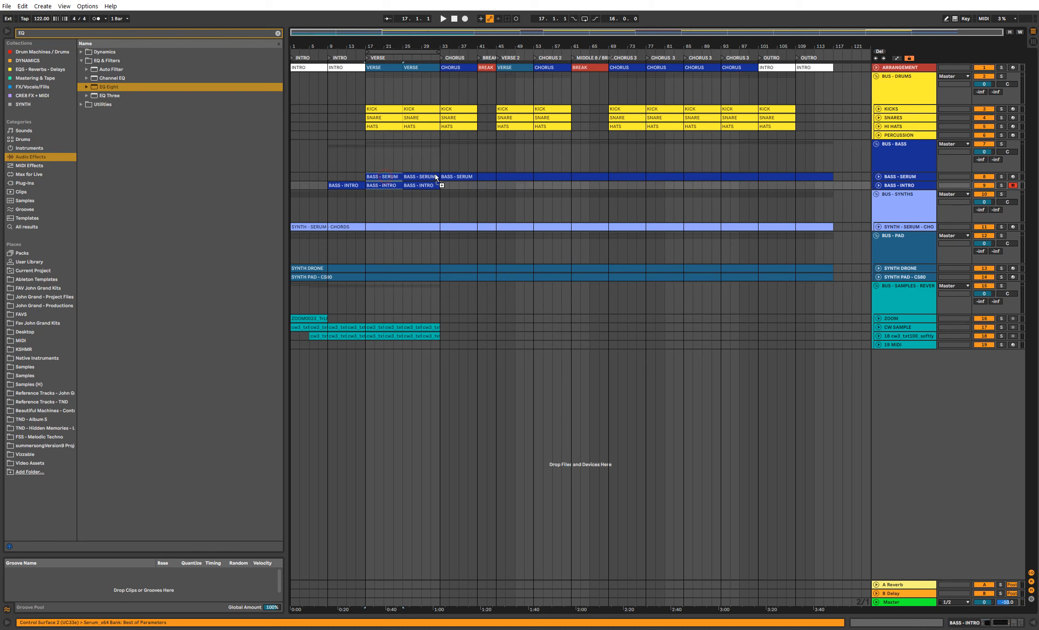
left_click_drag(435, 175, 514, 176)
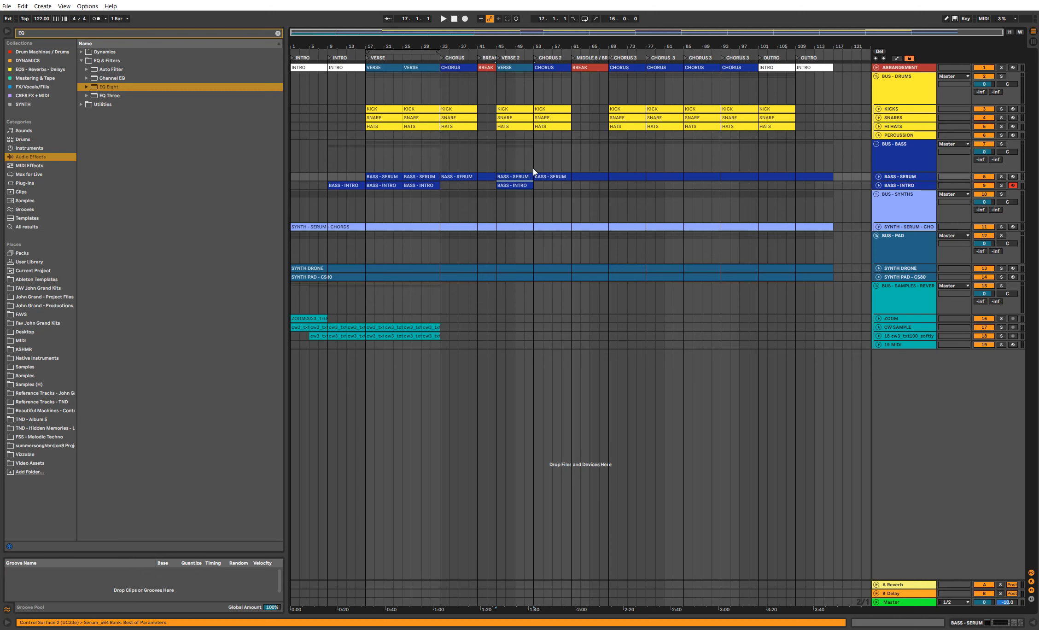
Step: Copy the two Verse 2 bass clips to the first outro at bar 101 and duplicate them into the second outro
left_click_drag(517, 175, 777, 178)
key("ctrl+s")
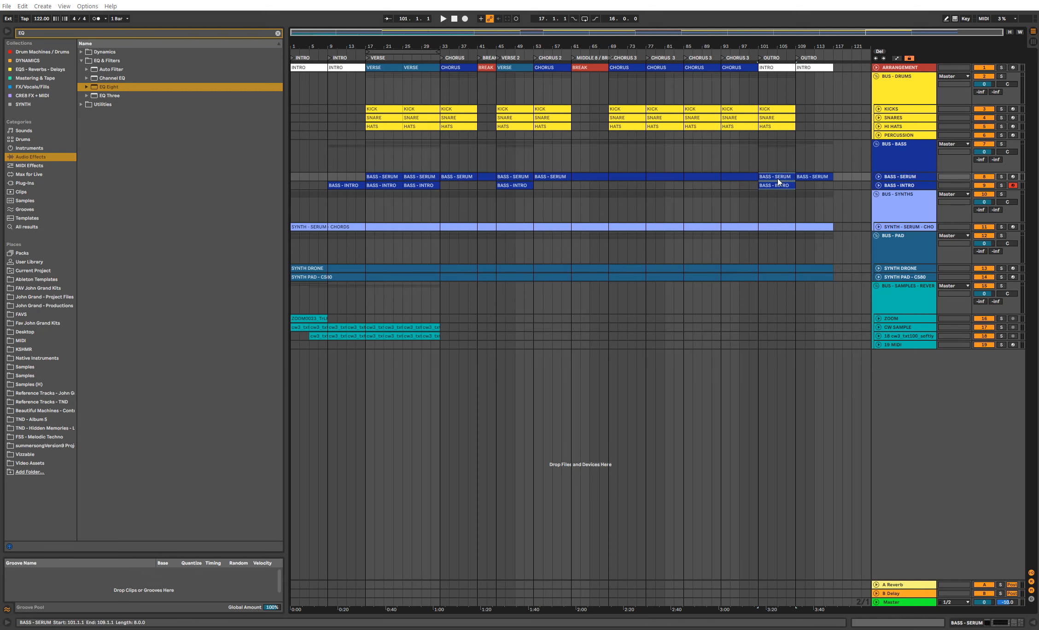
left_click(690, 19)
key("ctrl+d")
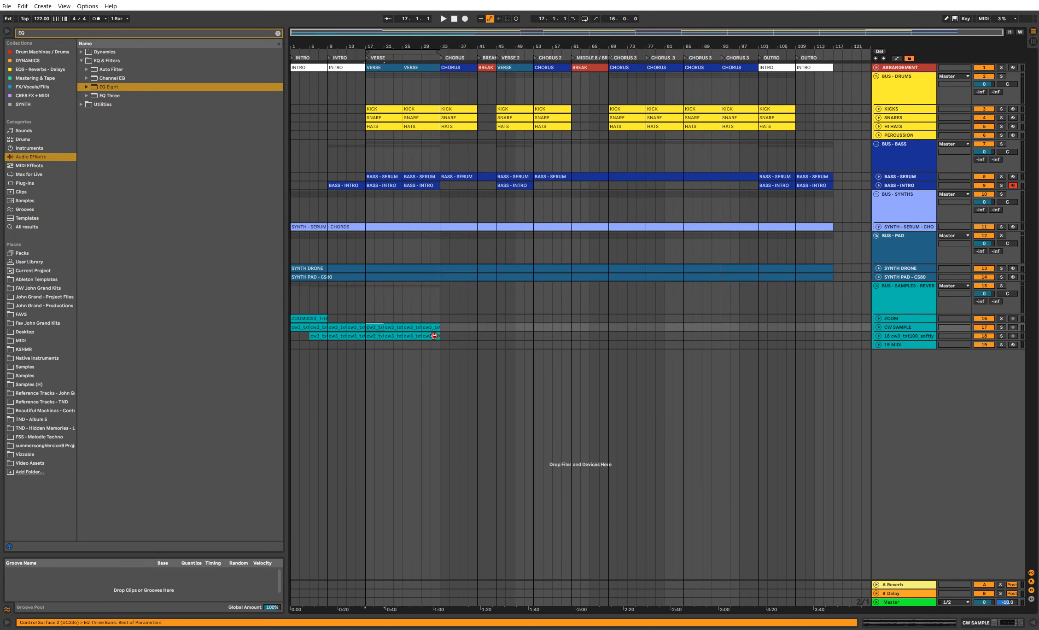
Step: Copy the verse clips of CW SAMPLE and cw3_txt100_softly_F to Verse 2 and delete the copies lying over Chorus 2
left_click_drag(374, 327, 504, 329)
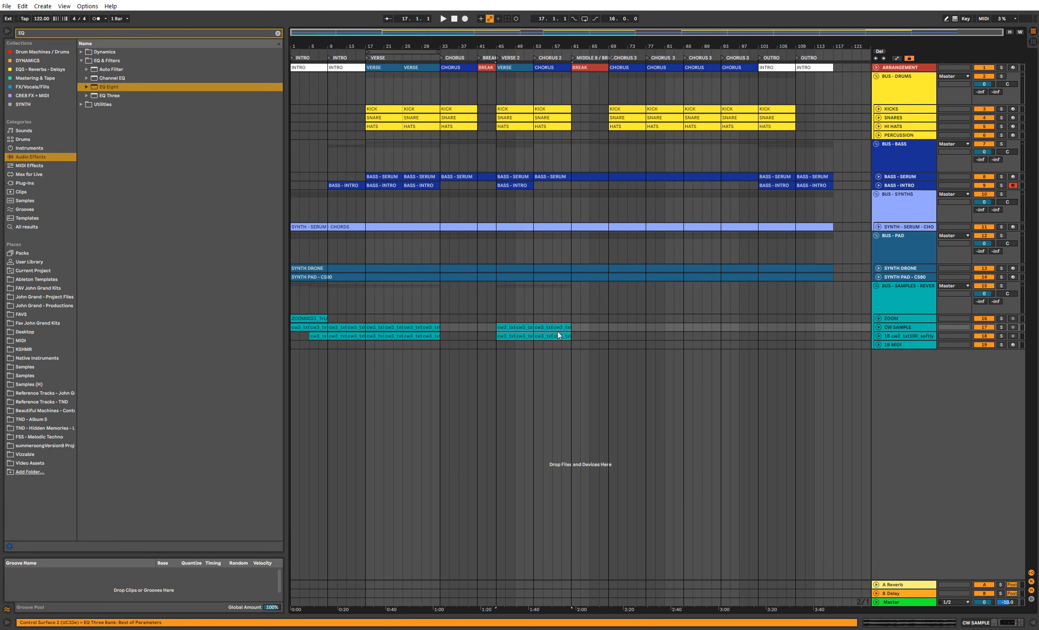
left_click(538, 337)
left_click(548, 329, "shift")
key("Delete")
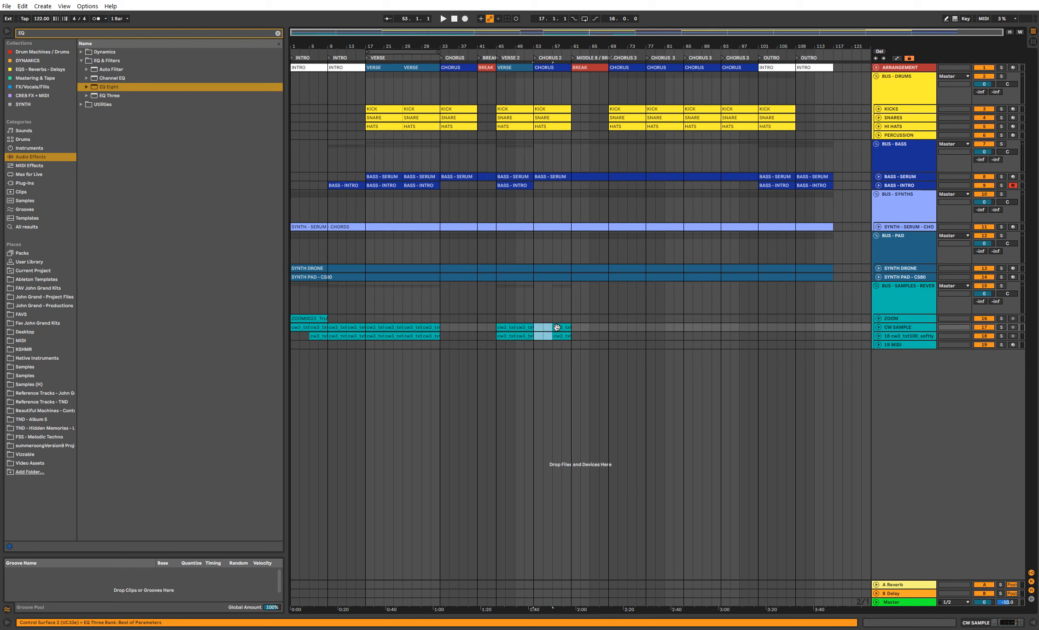
left_click(563, 335)
left_click(564, 337, "shift")
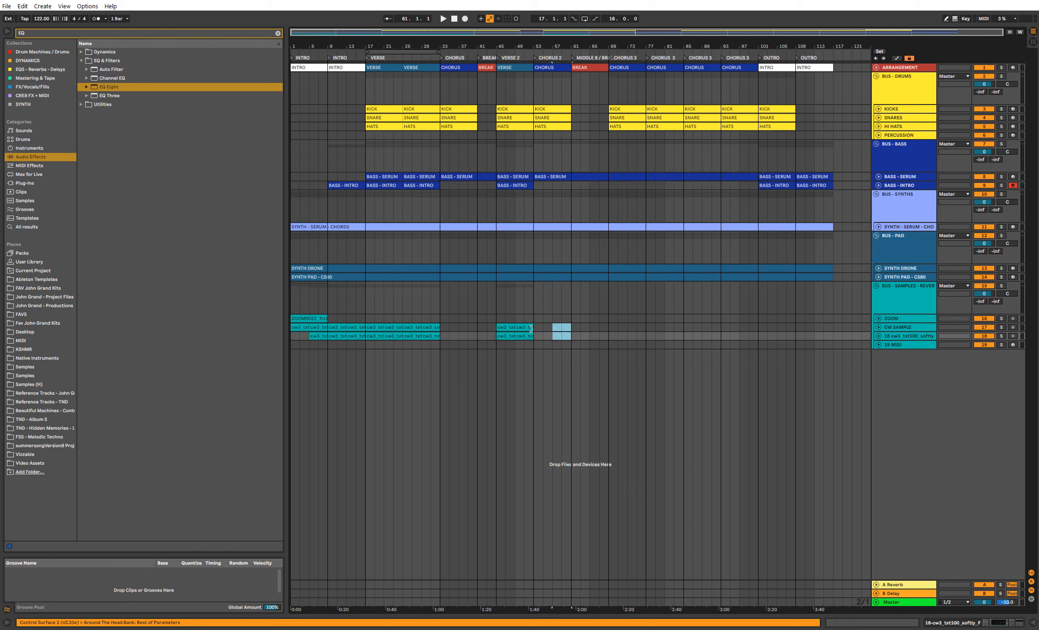
key("Delete")
Step: Copy the Verse 2 clips of both sample tracks to the outros, filling bars 101 to 117
left_click(524, 328)
left_click(510, 336, "shift")
left_click_drag(508, 328, 766, 326)
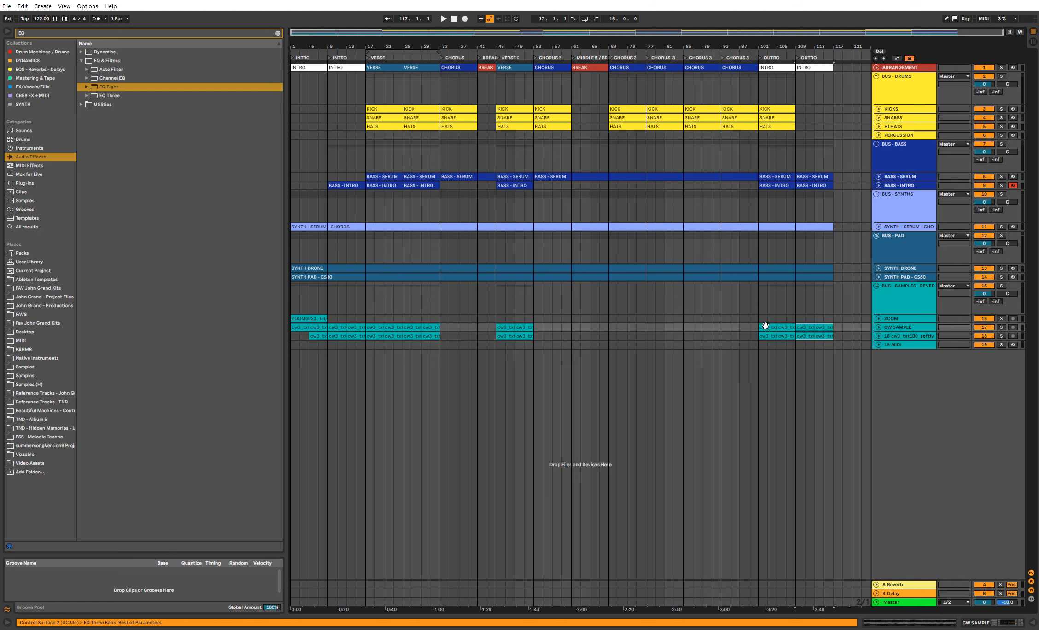
left_click(554, 317)
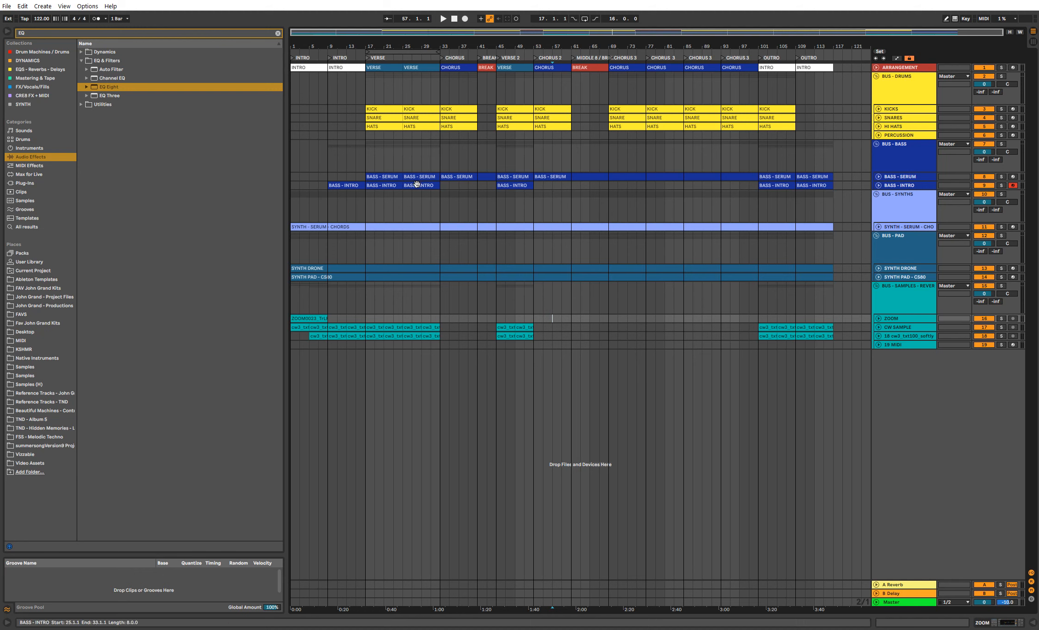
left_click(813, 183)
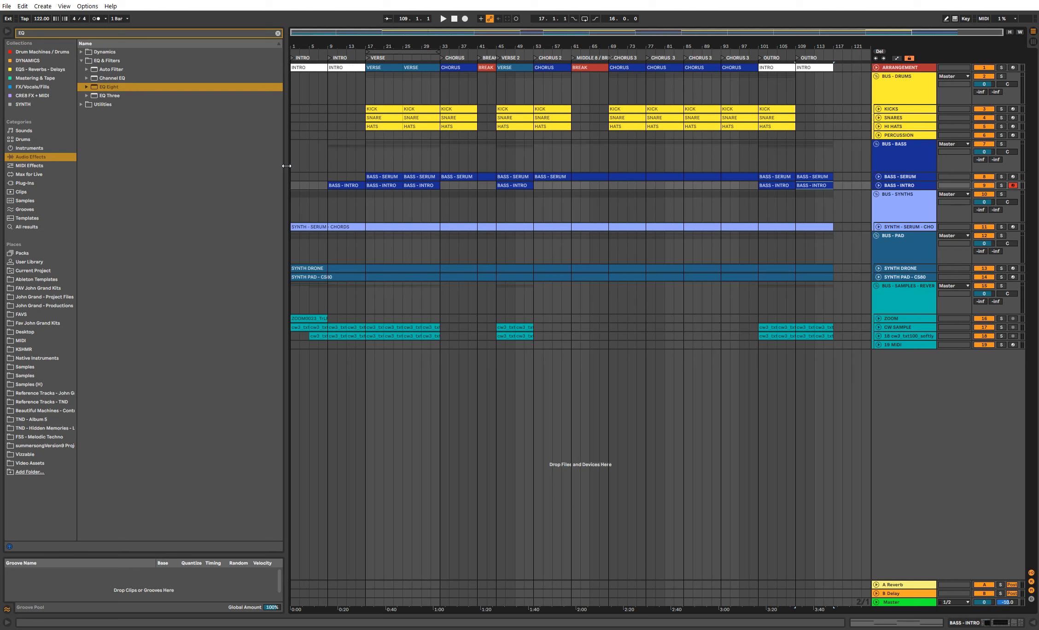
left_click(279, 33)
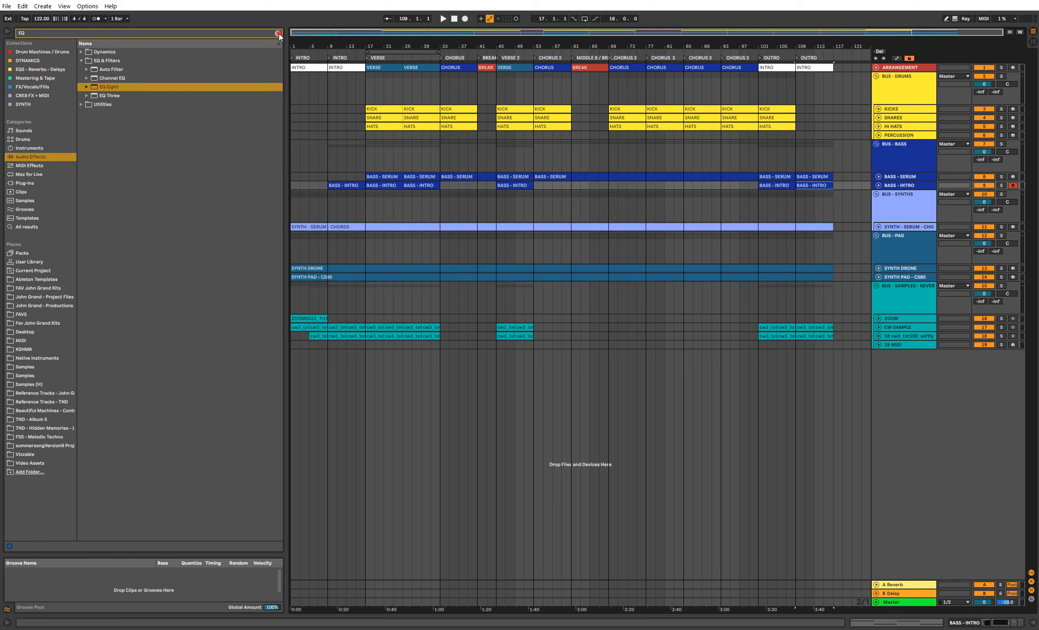
left_click(364, 144)
left_click(332, 151)
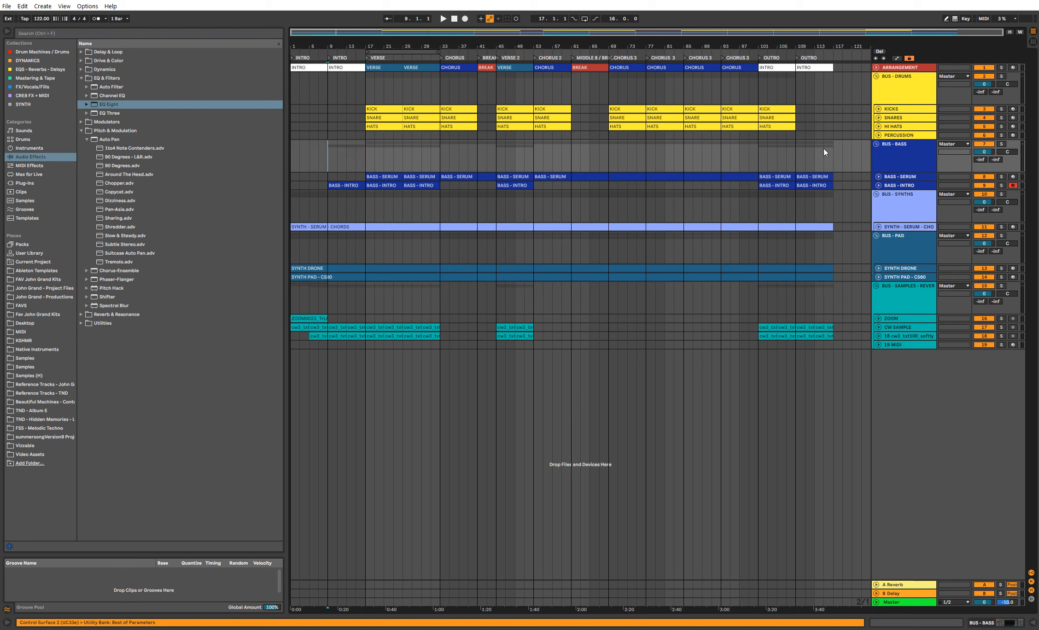
left_click_drag(374, 150, 280, 151)
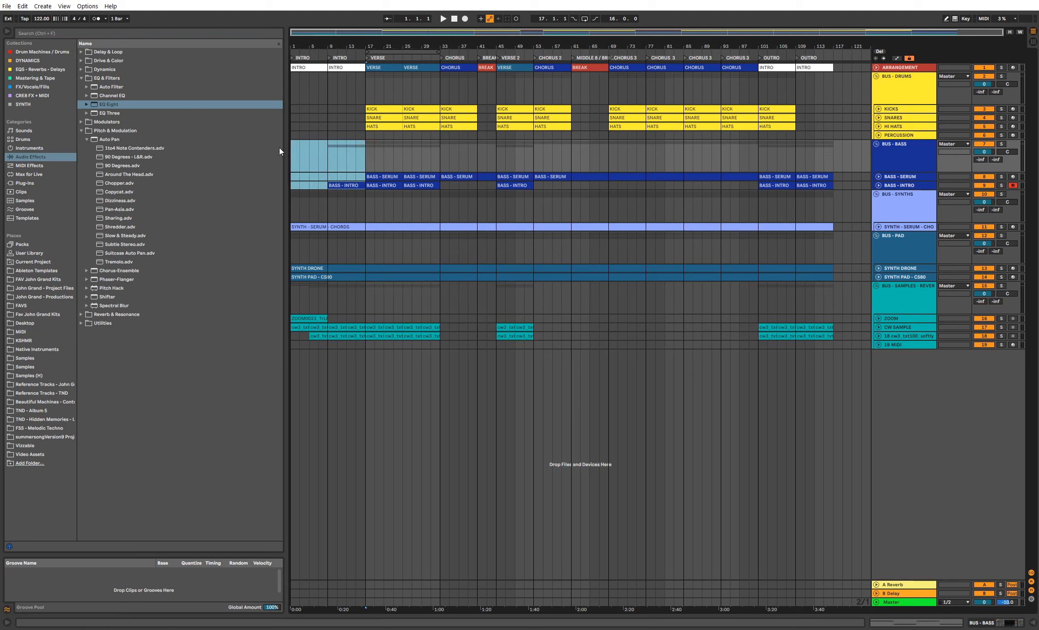
left_click_drag(371, 149, 254, 149)
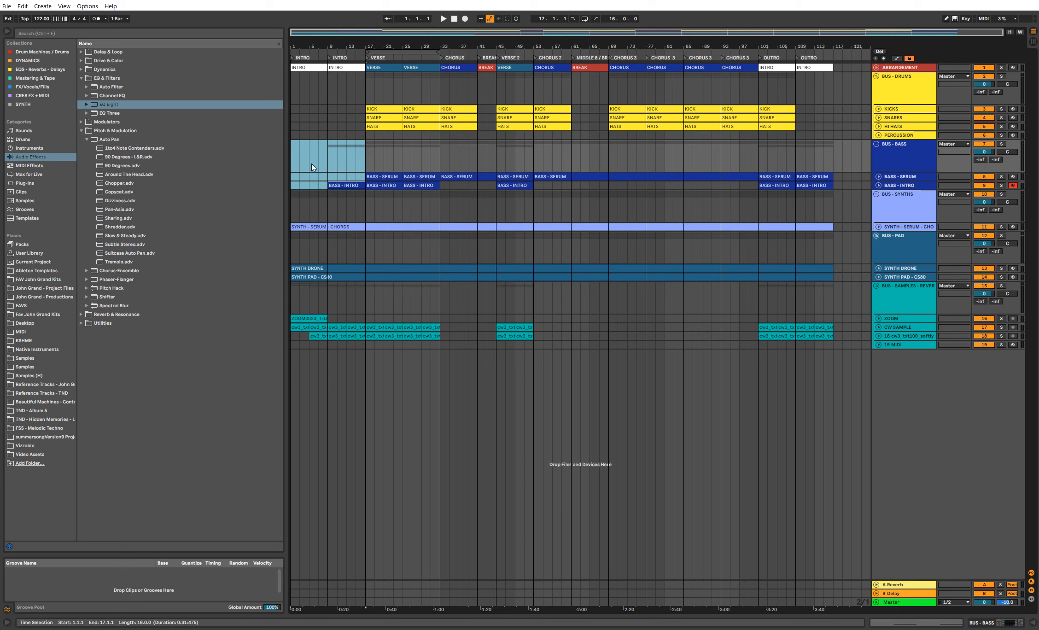
left_click(327, 149)
left_click_drag(294, 154, 438, 148)
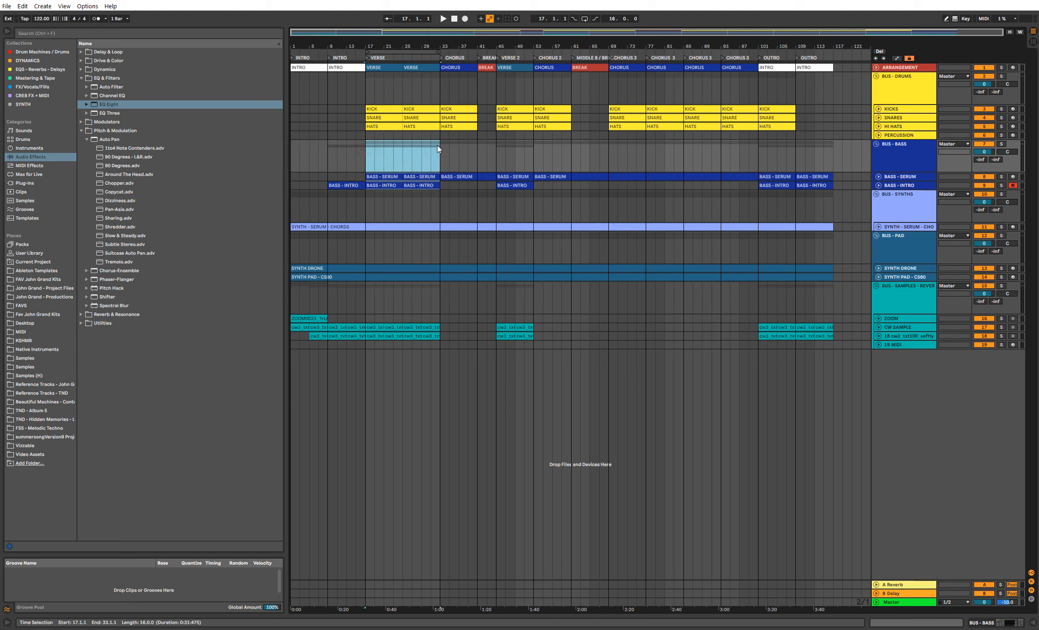
left_click_drag(436, 145, 350, 156)
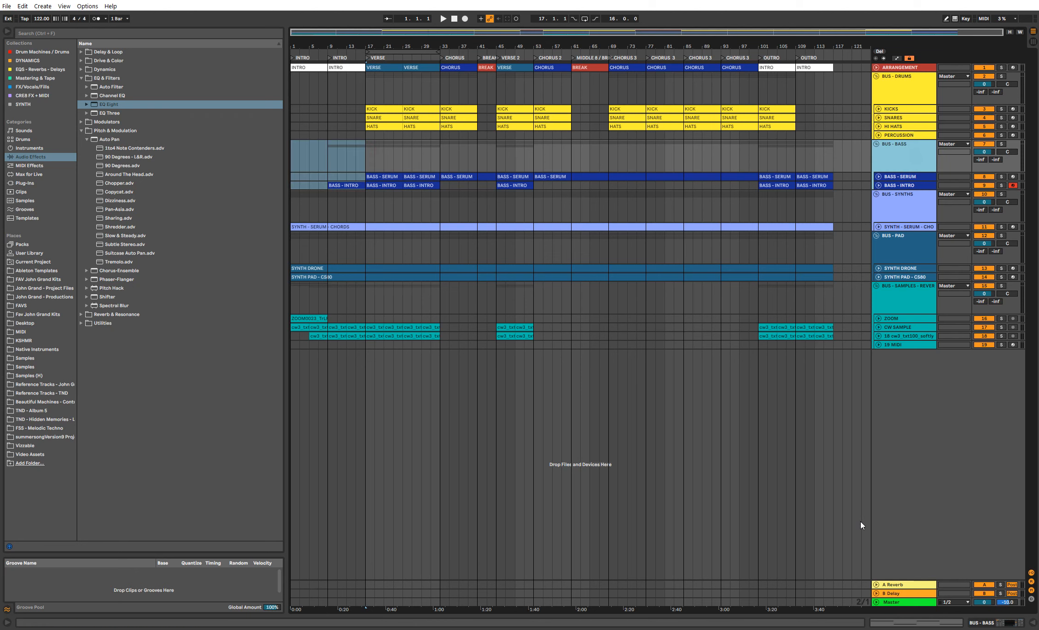
Step: Add EQ Three from the EQ & Filters effects to the Master track and place it before Spectrum
left_click(903, 603)
double_click(878, 603)
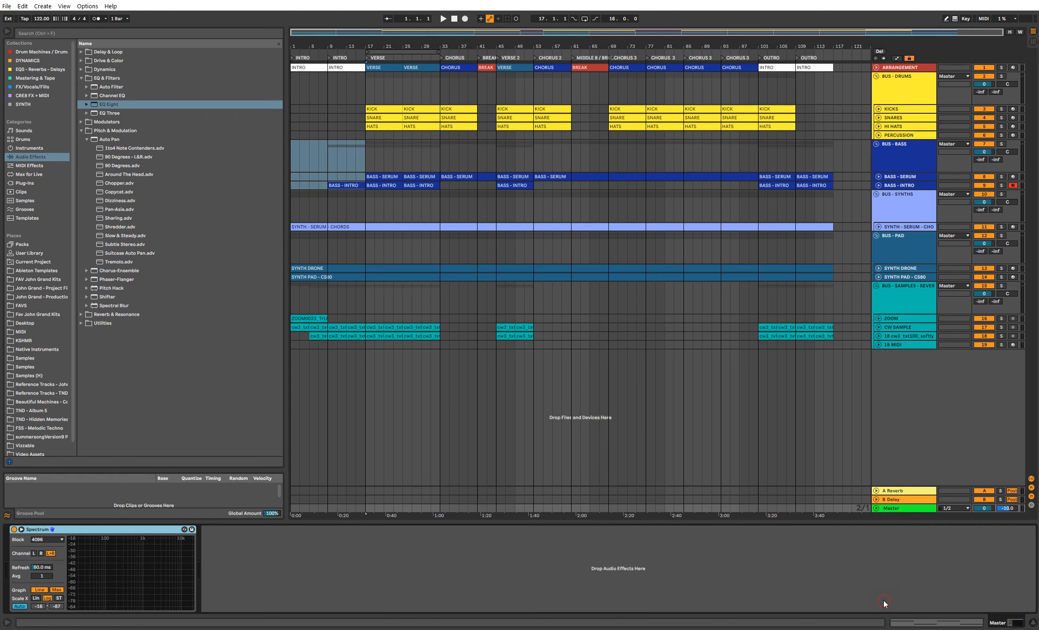
left_click(173, 34)
type("AUTO")
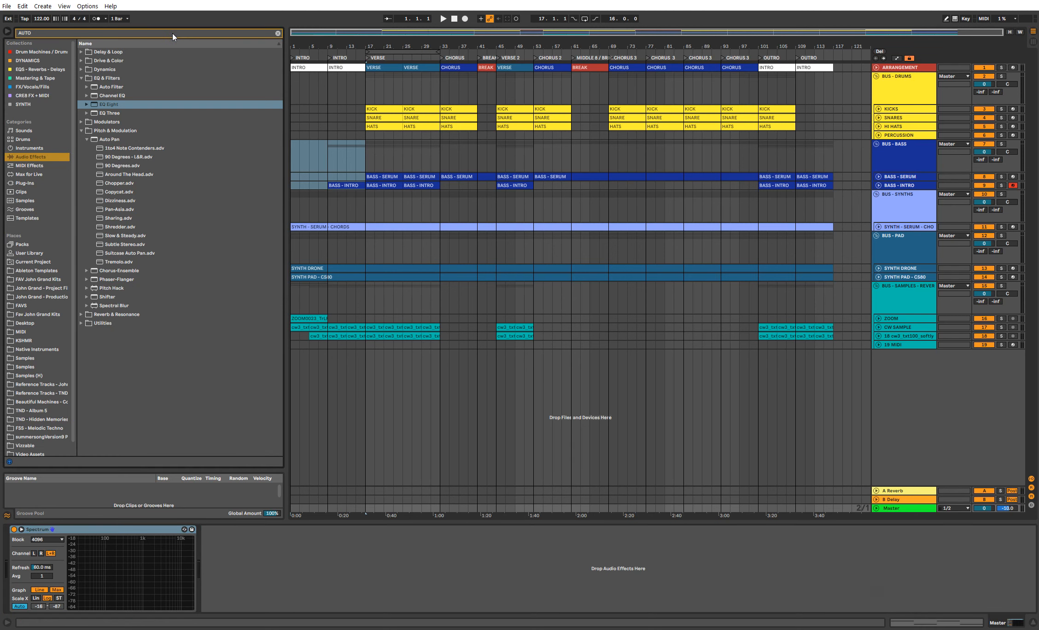
key("Down")
key("Up")
key("Left")
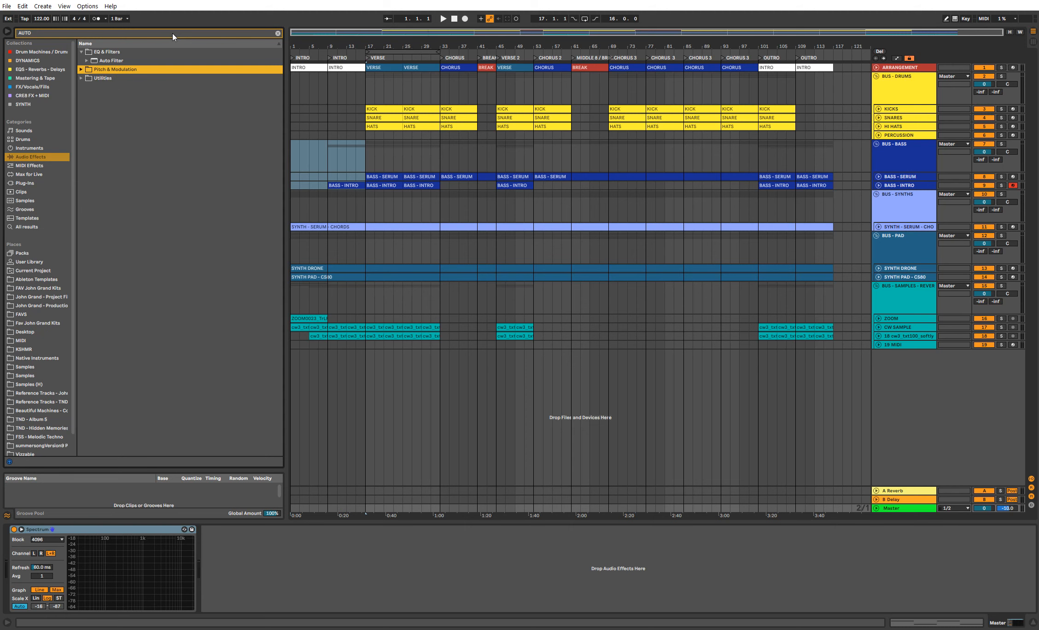
left_click(81, 78)
left_click(278, 34)
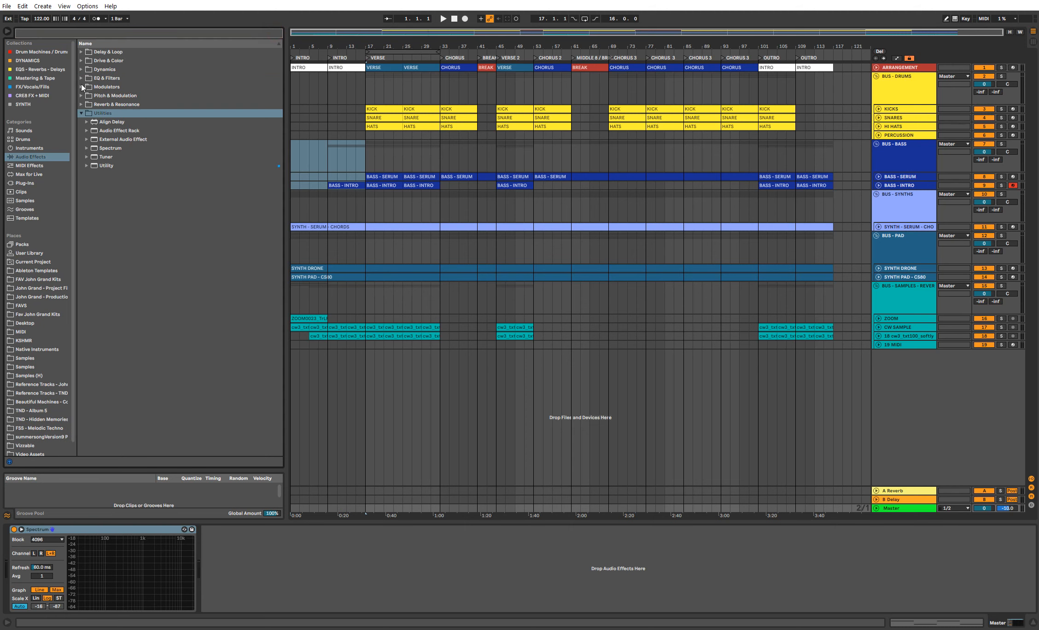
left_click(82, 79)
double_click(106, 111)
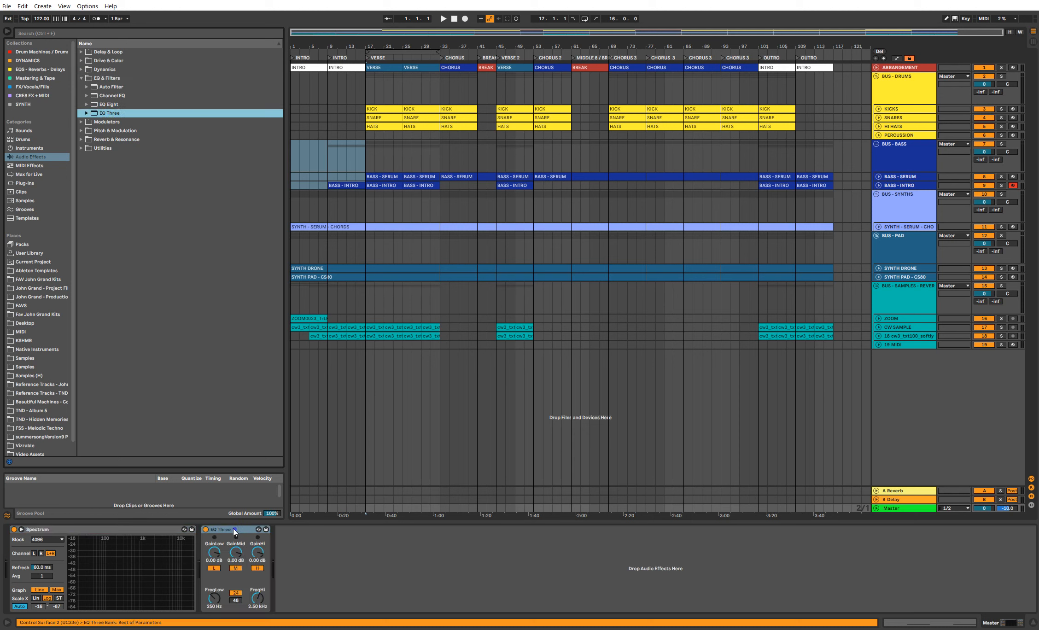
left_click_drag(233, 529, 65, 558)
Step: Show new Master automation lanes for EQ Three's GainHi, GainLo and Device On parameters
right_click(65, 554)
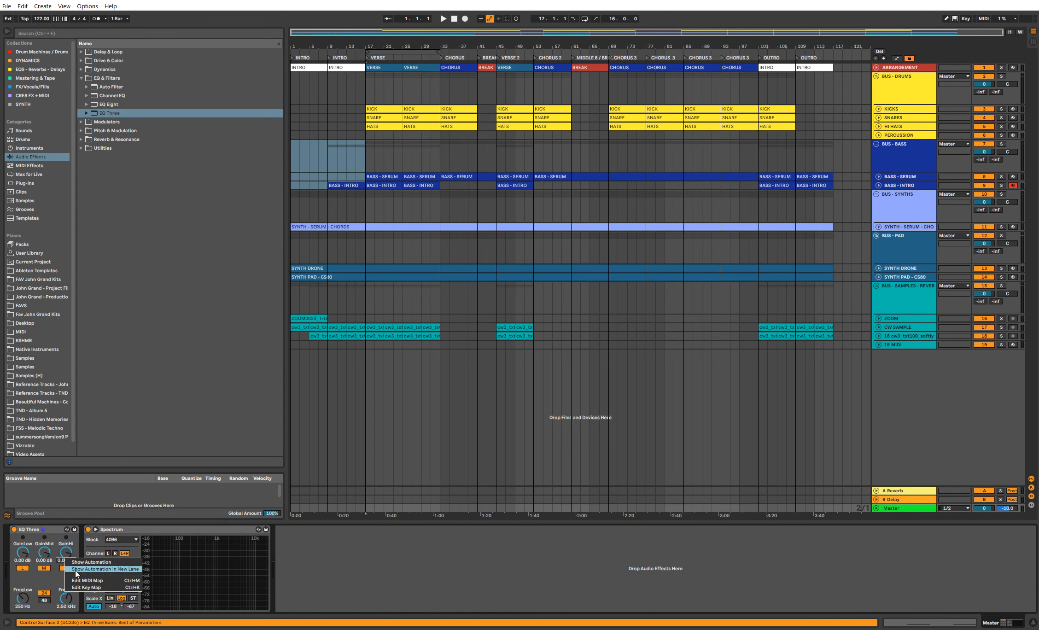
left_click(74, 565)
right_click(18, 554)
left_click(27, 564)
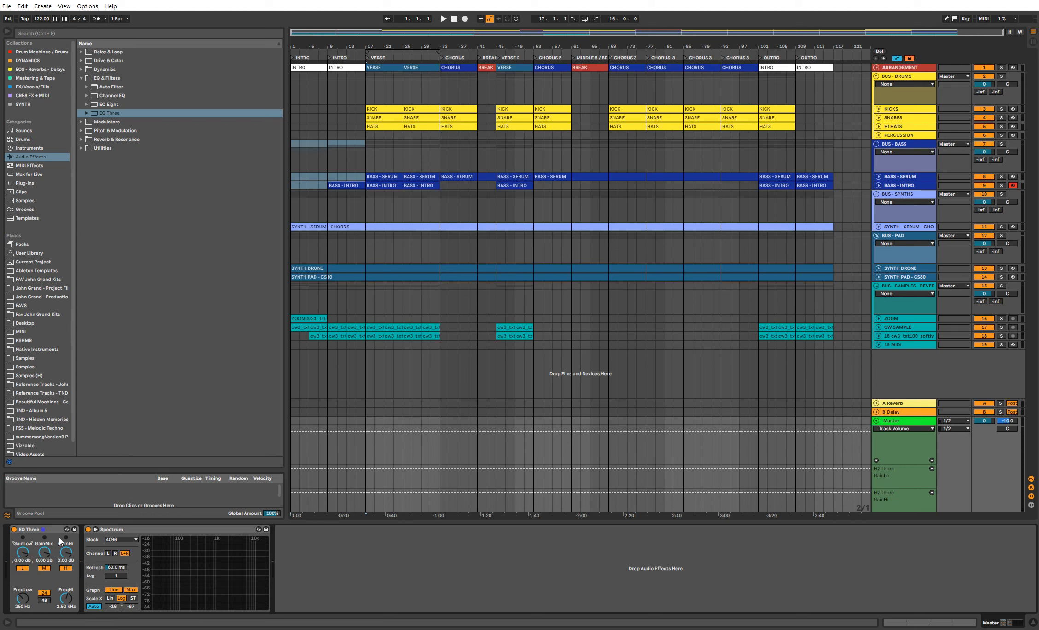
right_click(14, 530)
left_click(28, 543)
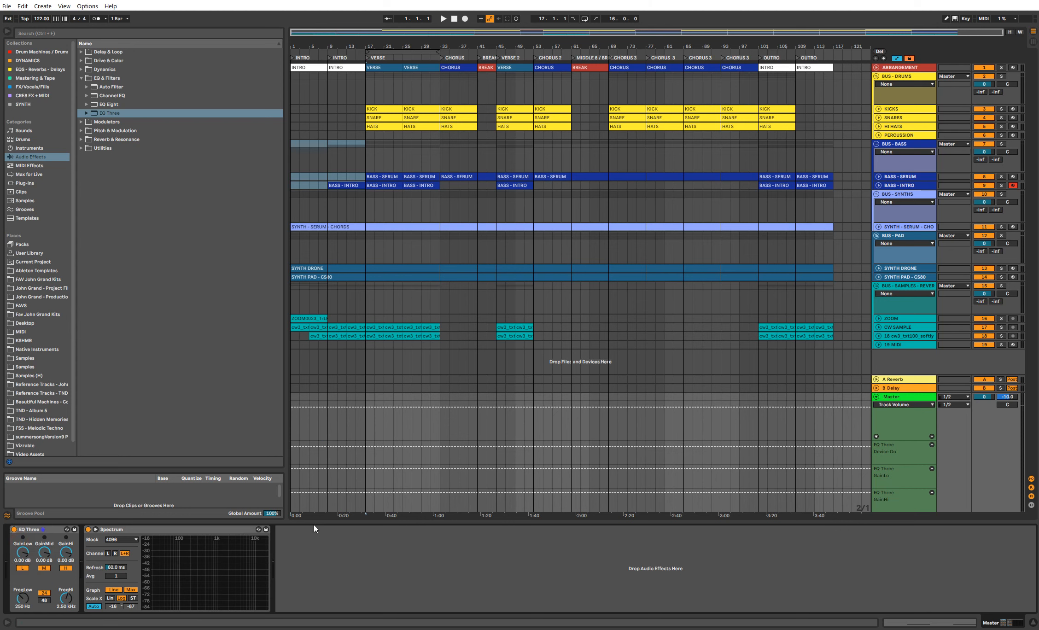
Step: Automate EQ Three's Device On: on until bar 17, on again for bars 61 to 69 and from bar 109, otherwise off
left_click(904, 459)
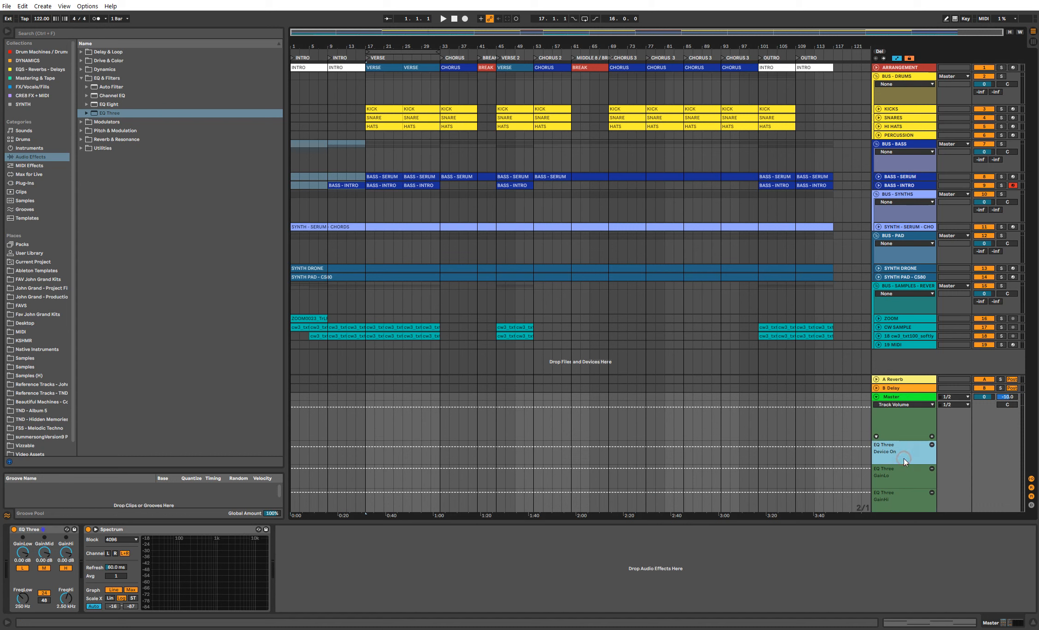
left_click(366, 448)
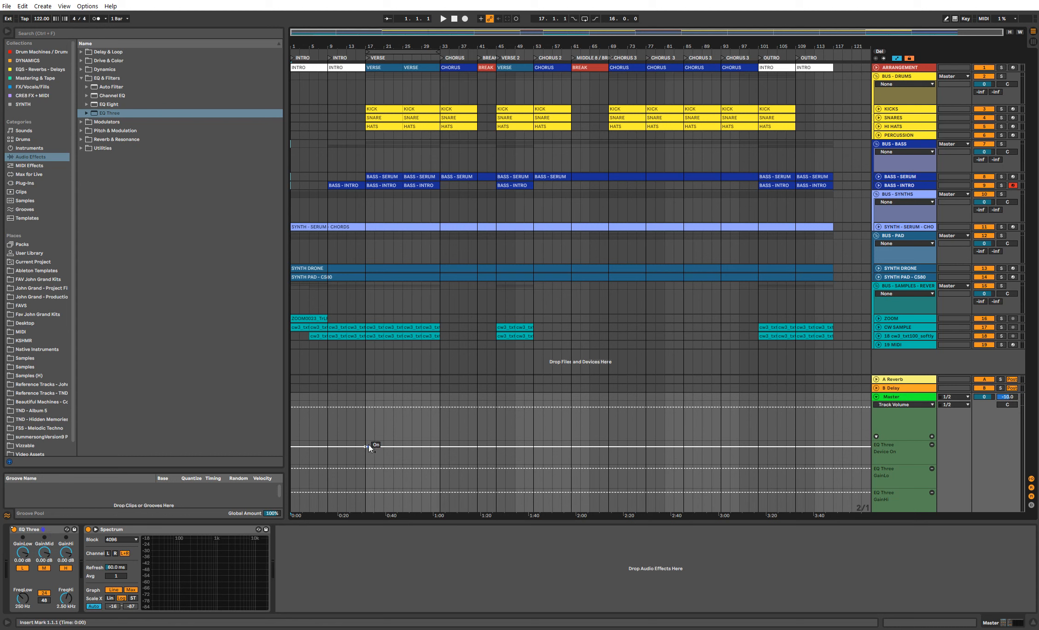
mouse_move(380, 445)
left_mouse_down()
mouse_move(381, 458)
mouse_move(366, 458)
left_mouse_up()
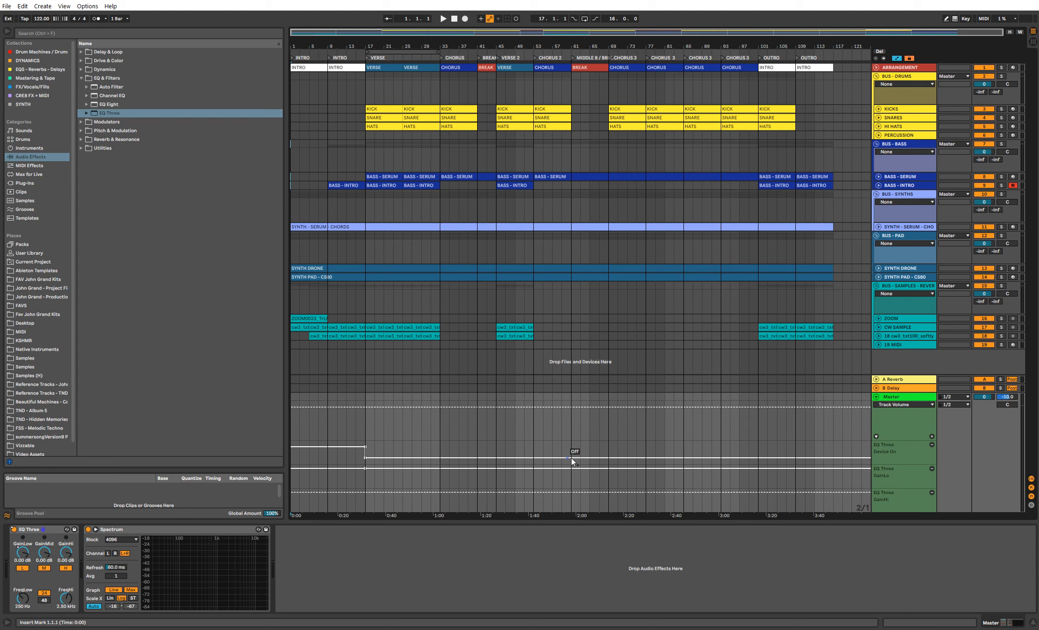
left_click_drag(590, 457, 620, 462)
left_click_drag(802, 457, 802, 446)
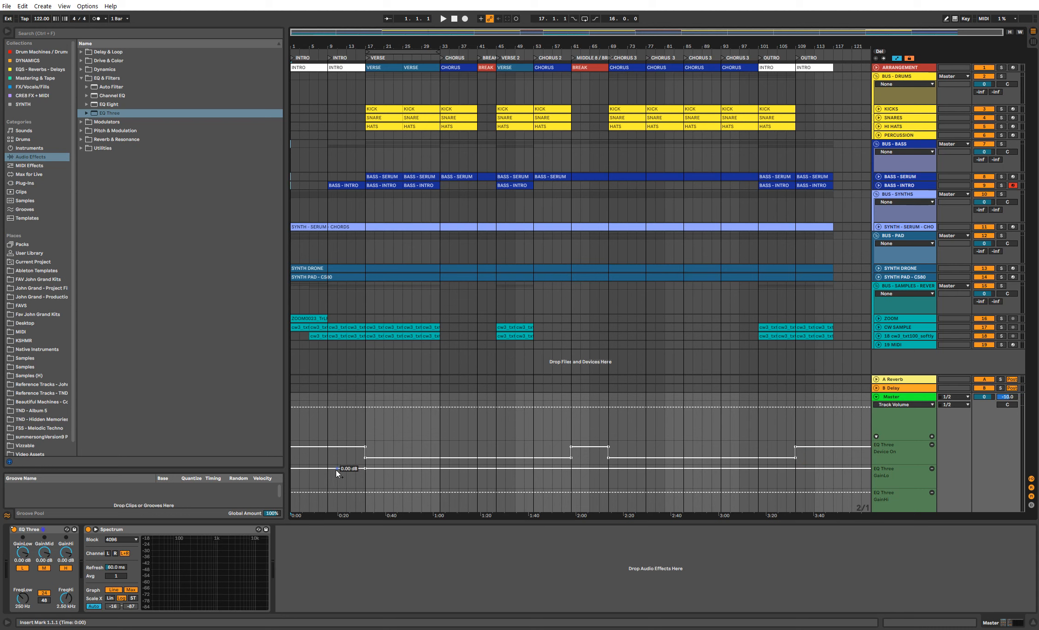
Step: Draw ramps for EQ Three's GainLo and GainHi, rising from -inf dB at bar 1 to the start of the verse at bar 17
left_click_drag(312, 470, 293, 512)
left_click(367, 492)
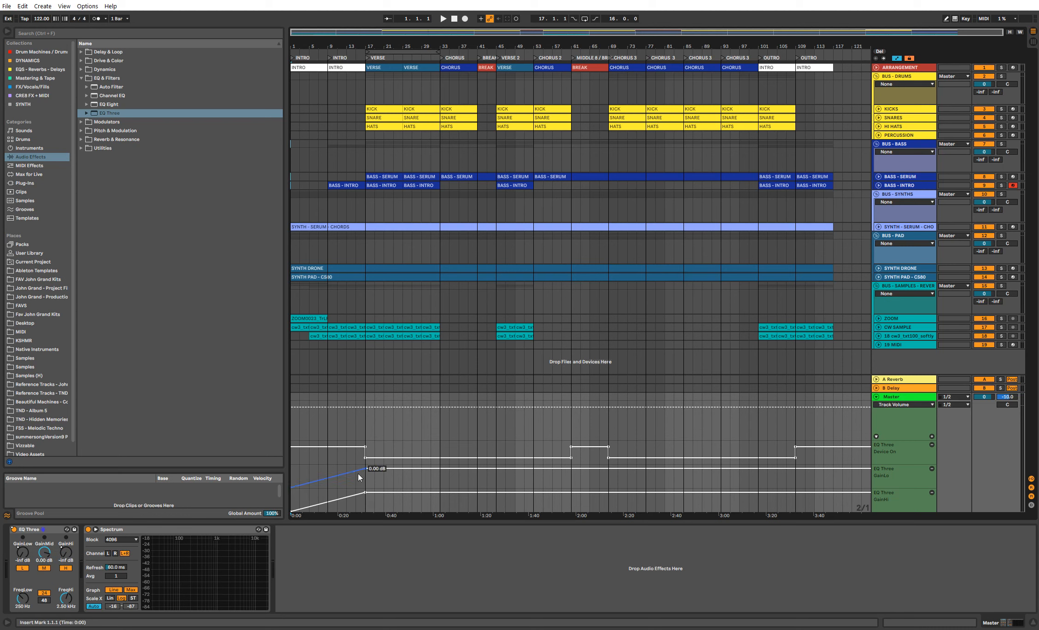
left_click_drag(365, 469, 366, 470)
Step: Set the end point of the GainLo ramp at bar 17 to -3 dB
left_click_drag(875, 465, 875, 296)
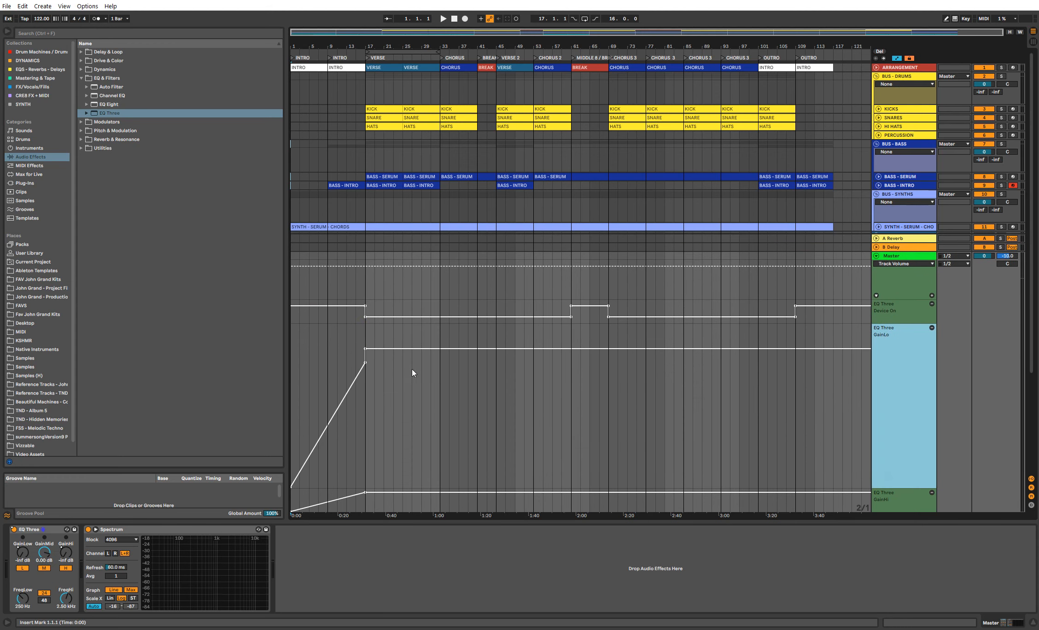
right_click(367, 363)
left_click(371, 367)
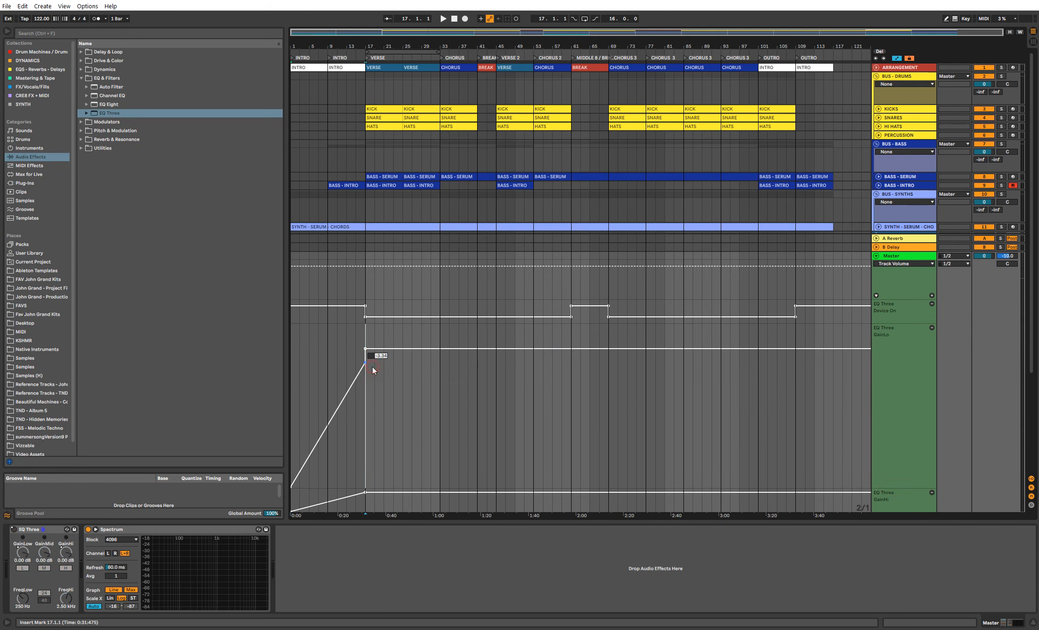
type("-3")
key("Return")
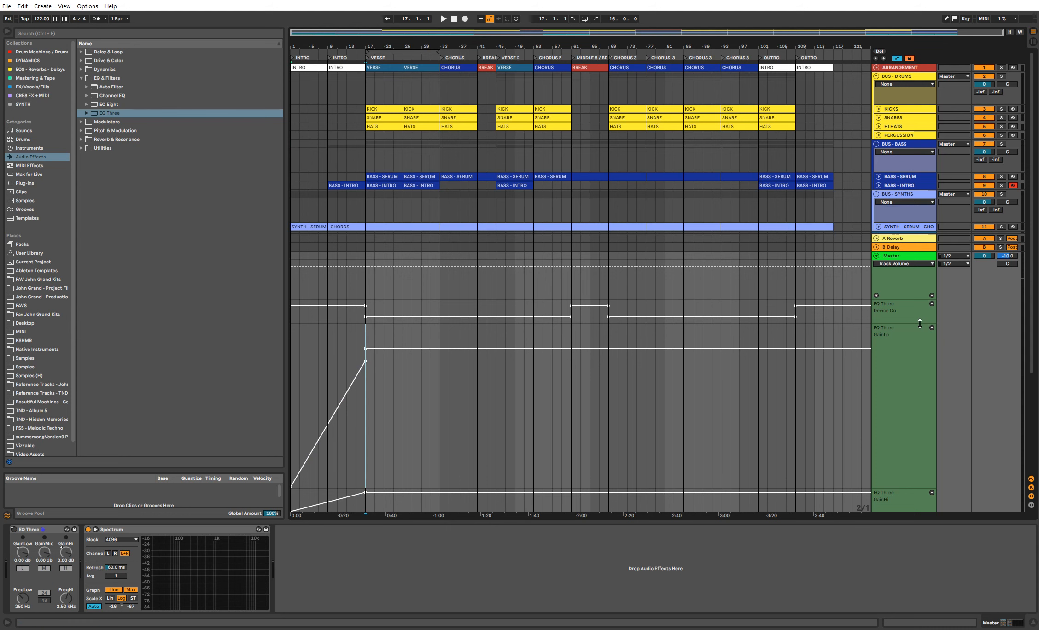
left_click_drag(913, 324, 792, 329)
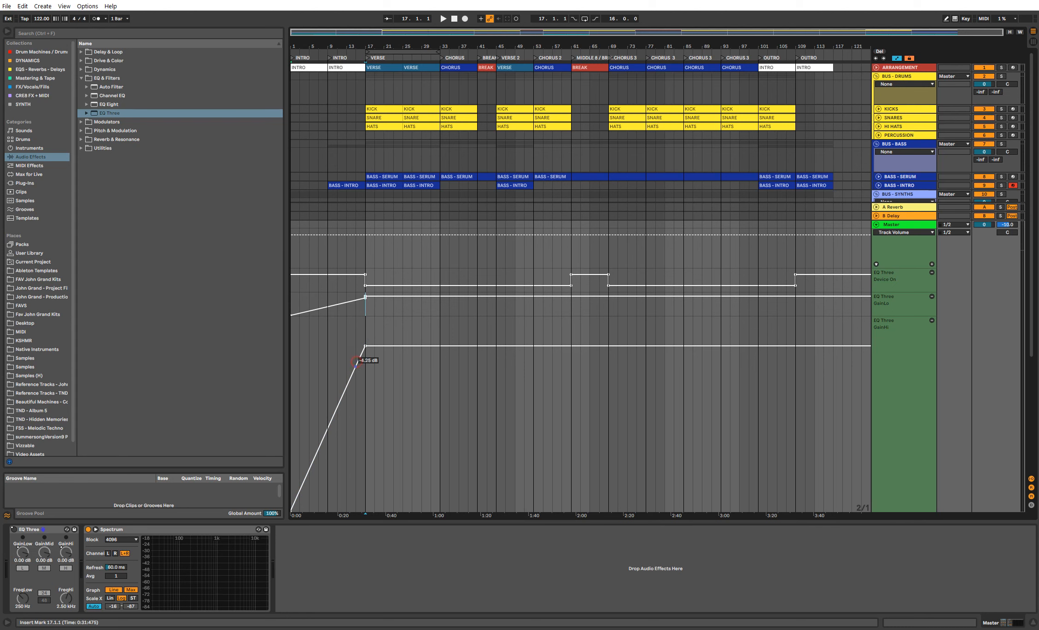
right_click(370, 365)
left_click(372, 366)
type("-3")
key("Return")
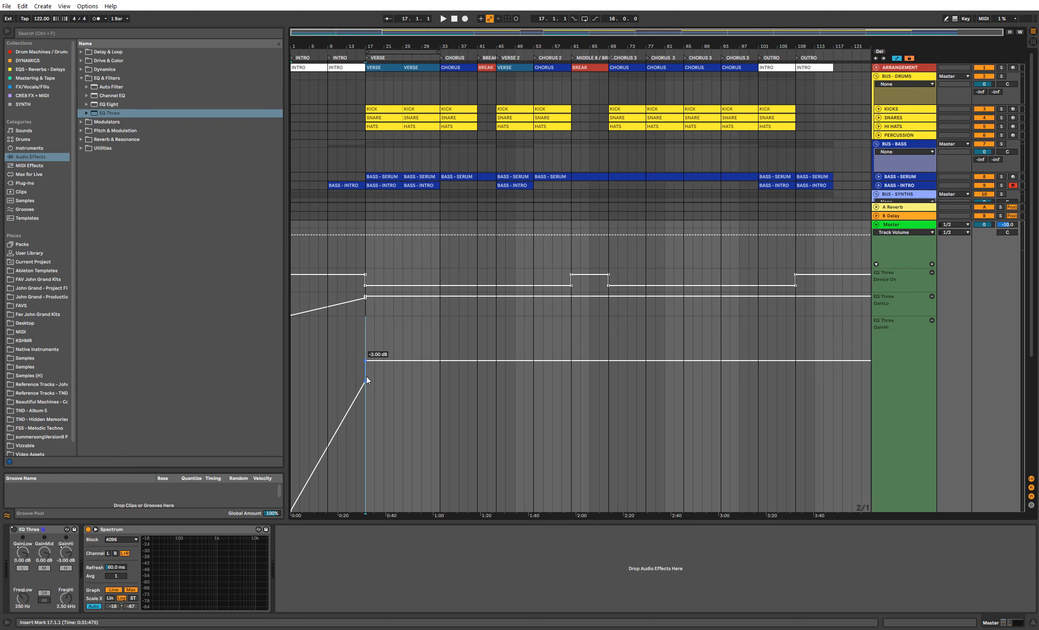
key("ctrl+z")
Step: Set the lower GainHi breakpoint at bar 17, where the ramp ends, to -3 dB and shrink its automation lane
right_click(366, 366)
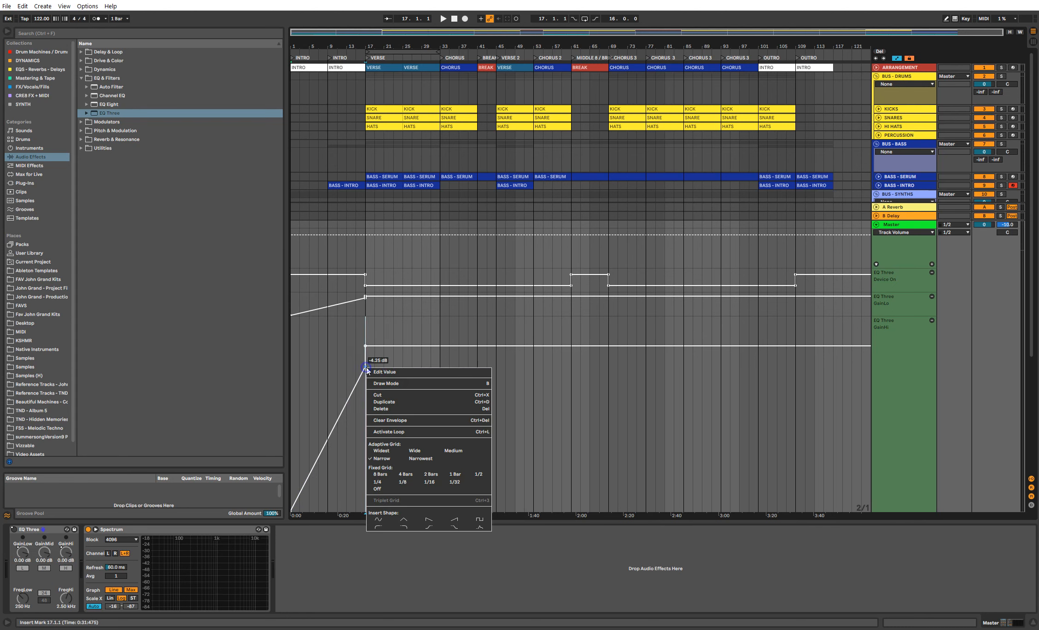
left_click(373, 372)
type("-3")
key("Return")
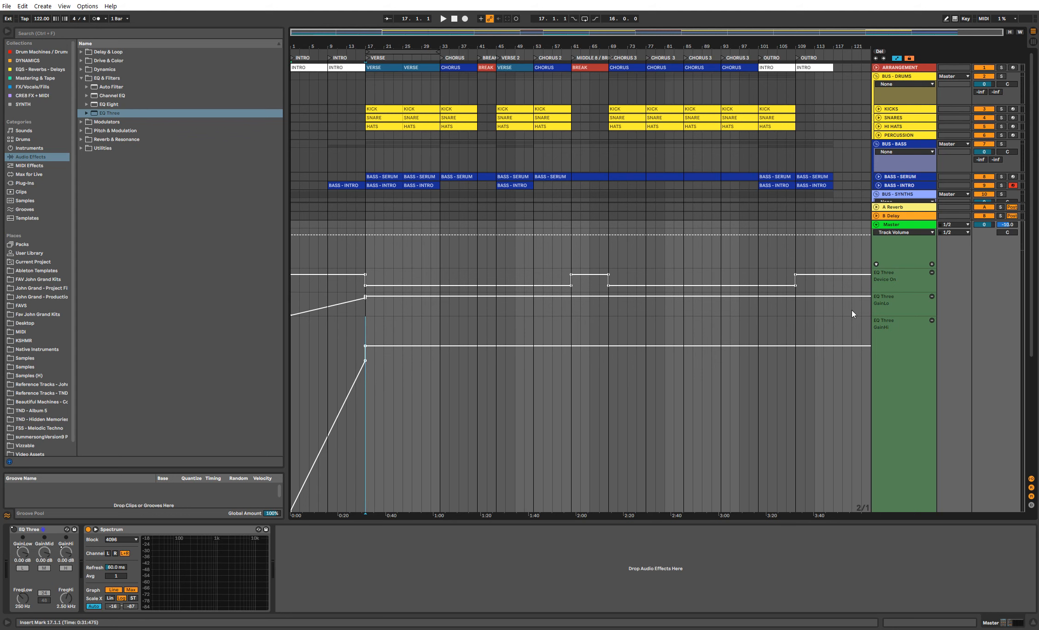
left_click_drag(899, 317, 907, 492)
Step: Play the song from the start to check the intro EQ automation and hide the automation lanes
left_click(290, 458)
key("space")
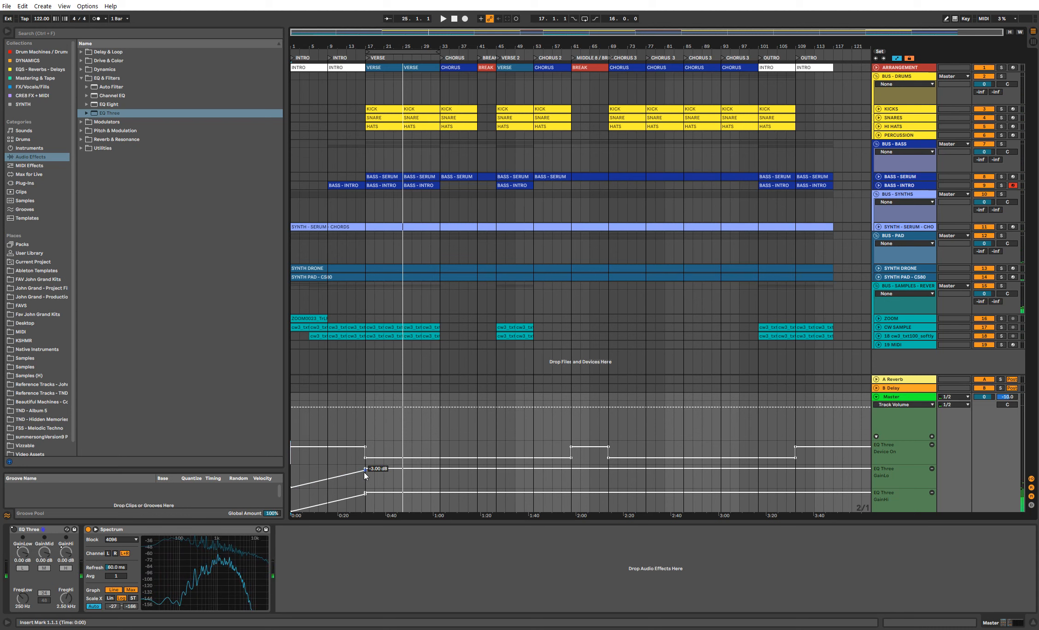
key("a")
key("a")
key("a")
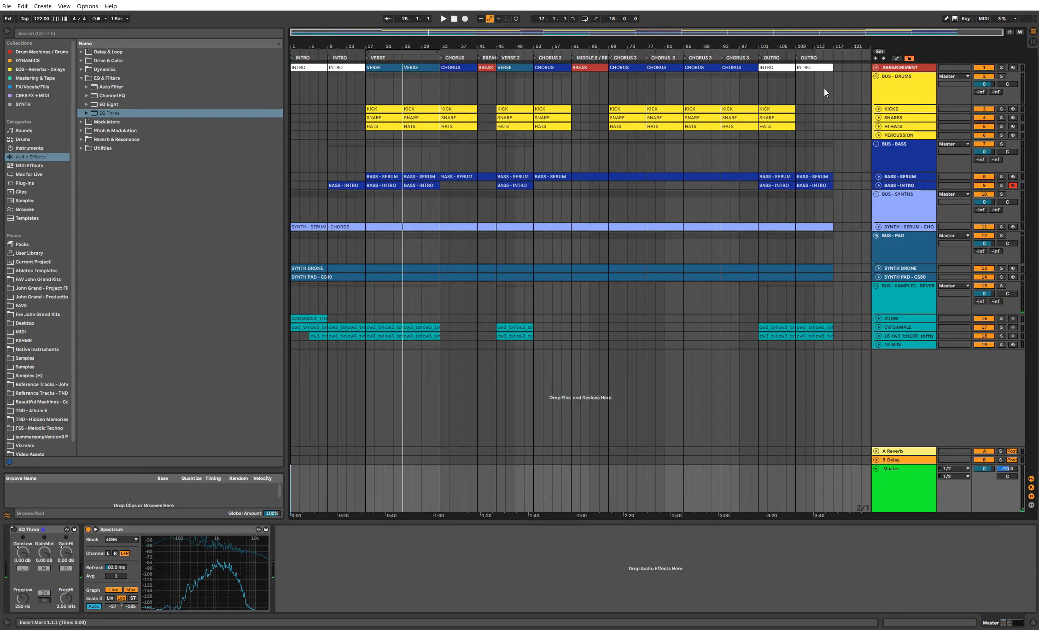
Step: Solo the BUS - DRUMS group and loop the first verse, bars 17 to 33, for playback
left_click(906, 93)
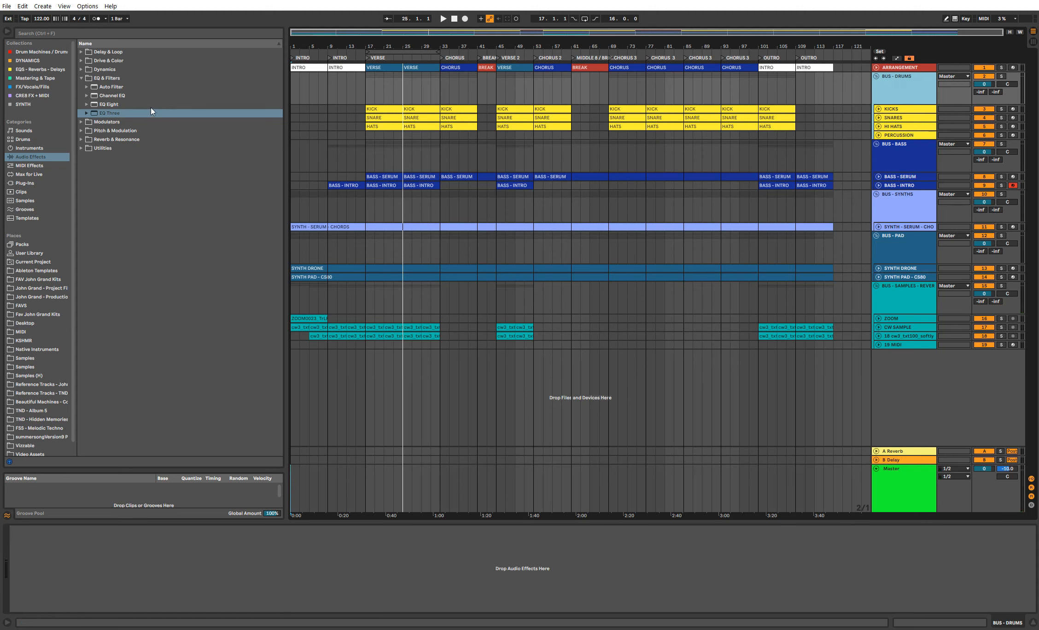
left_click(1001, 76)
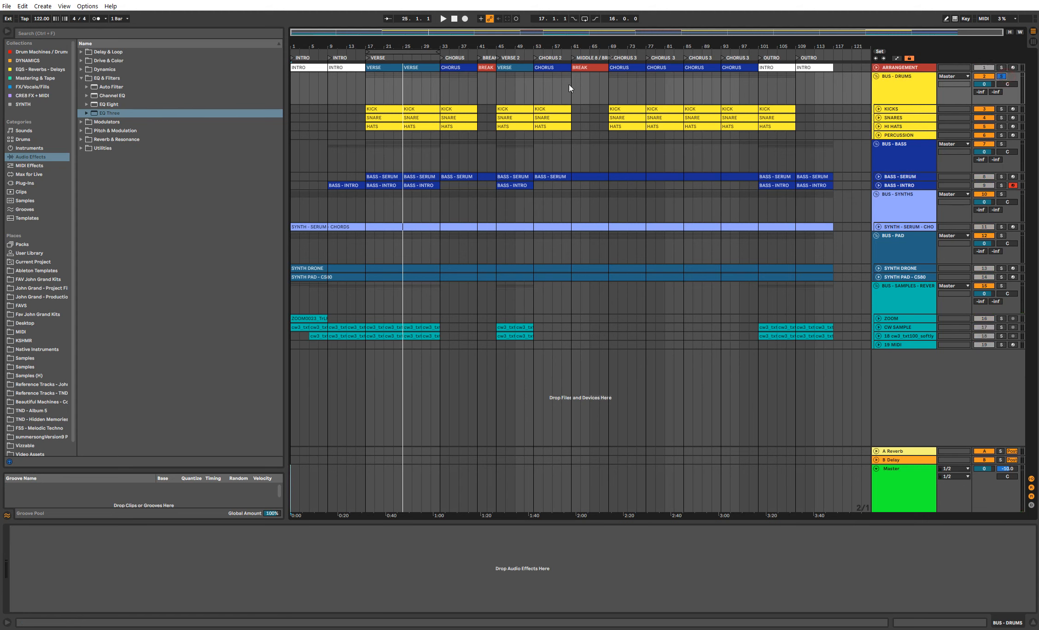
left_click(393, 109)
left_click(420, 107, "shift")
key("ctrl+l")
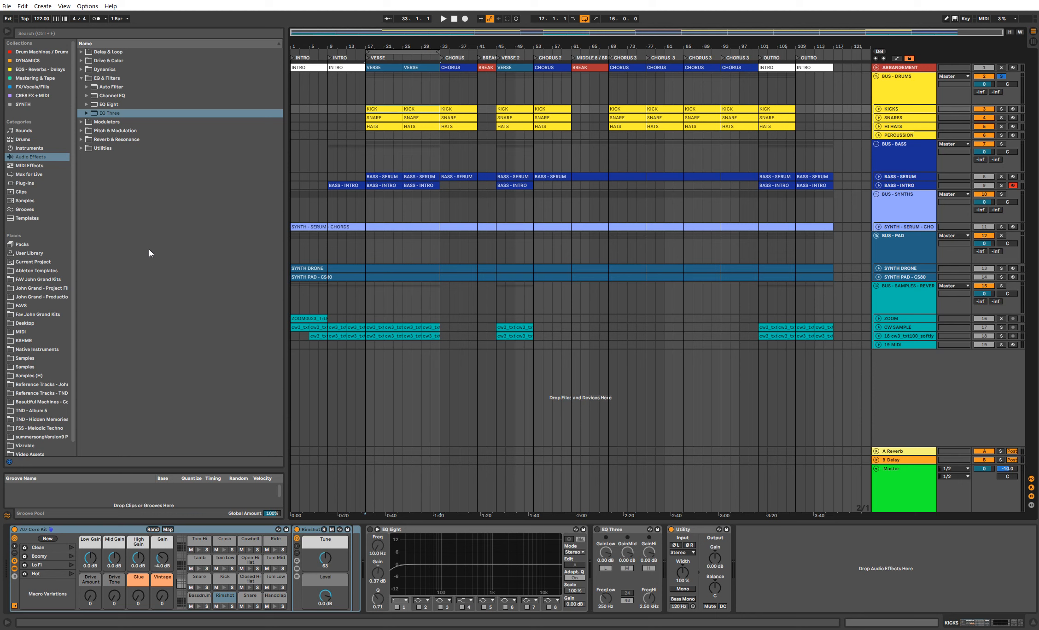
key("space")
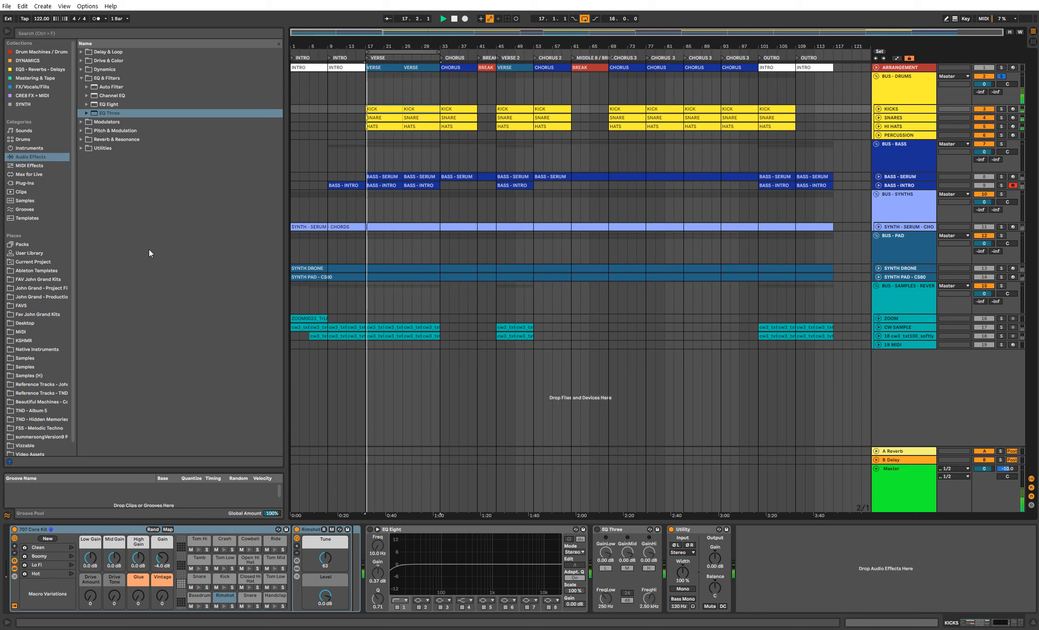
Step: Select the KICKS, SNARES and HI HATS tracks together and unfold them to show their mixer controls
left_click(893, 126)
left_click(889, 91)
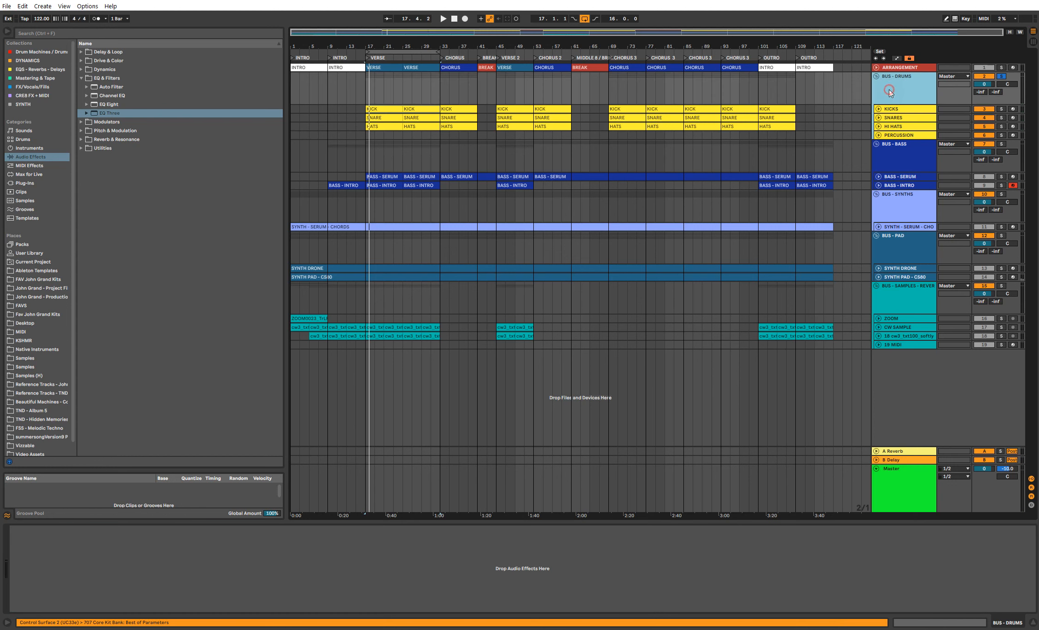
left_click(894, 111)
left_click(891, 126, "shift")
left_click(879, 126)
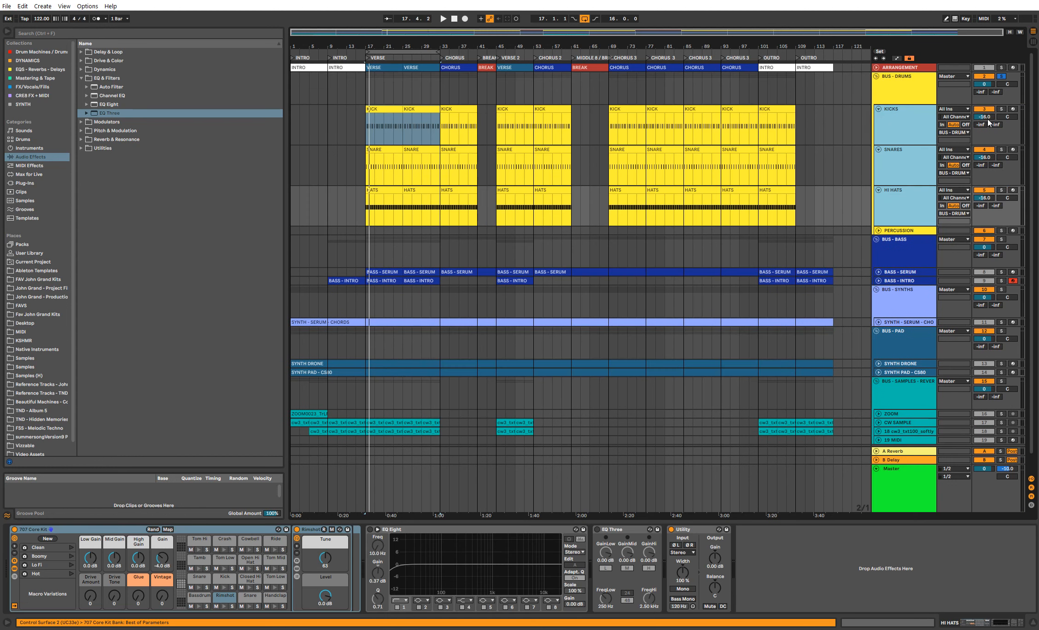
Step: Raise the volume of the KICKS, SNARES and HI HATS tracks to -10 dB and unsolo the drum bus
left_click(988, 118)
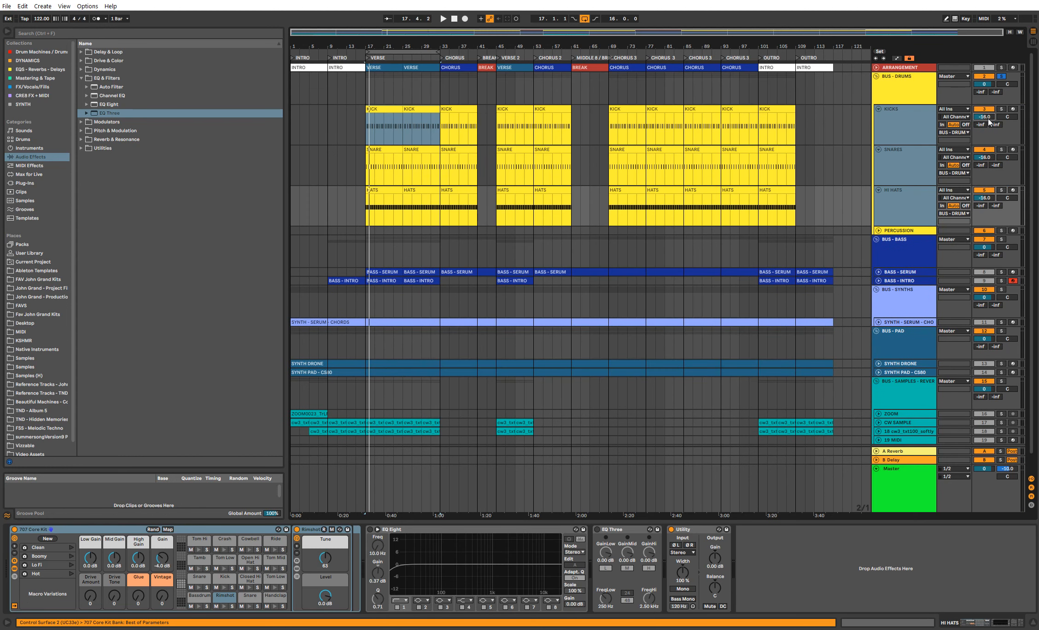
key("Up")
key("Up")
key("space")
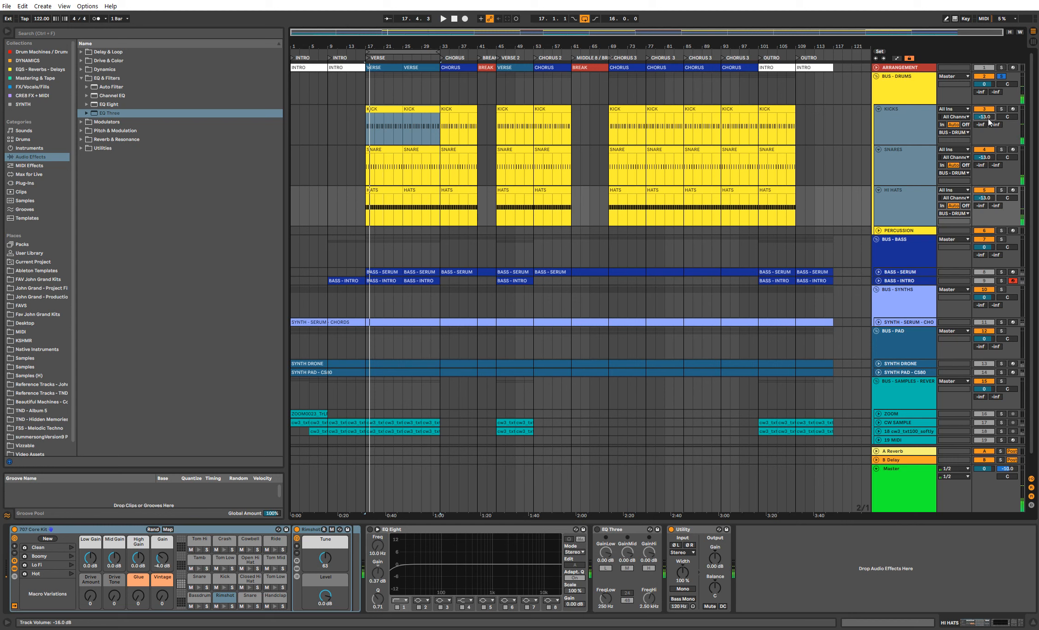
key("s")
key("space")
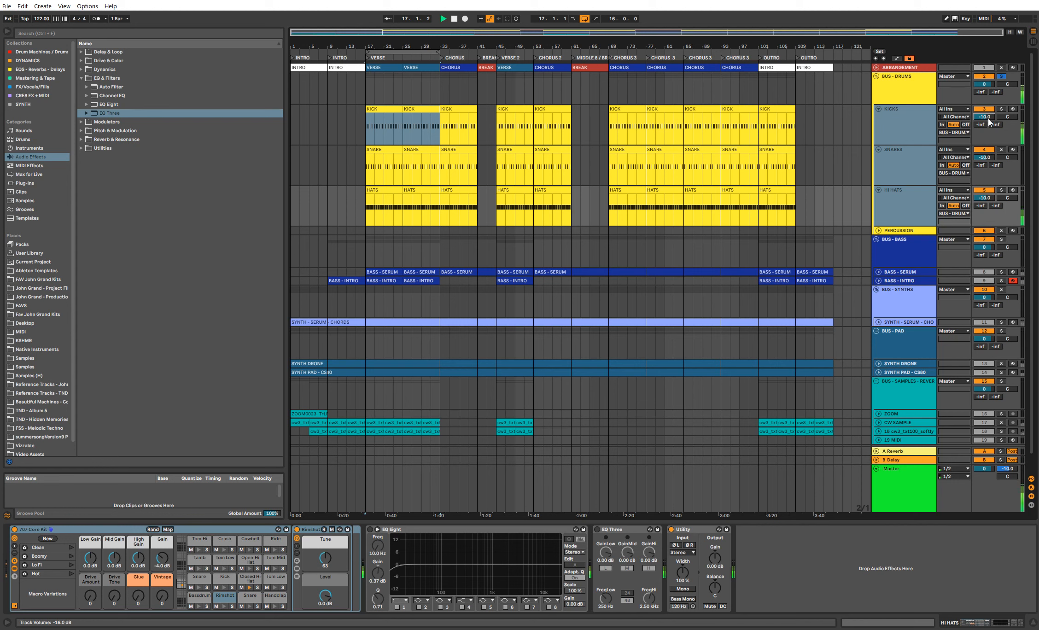
key("s")
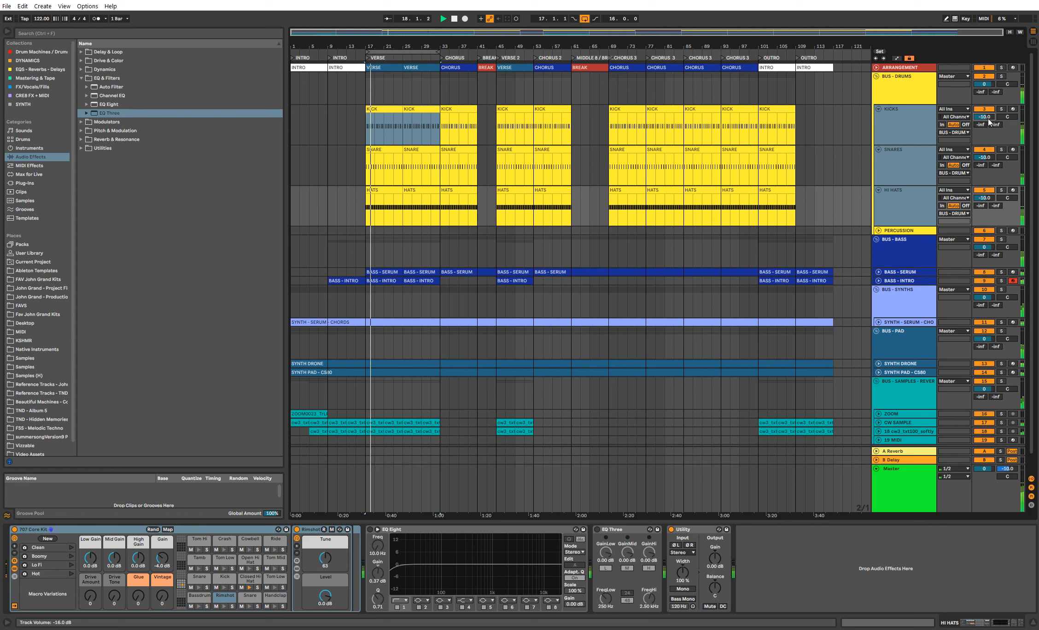
Step: Stop playback and shorten the loop to the first eight bars of the verse, bars 17 to 25
left_click(906, 88)
left_click(907, 118)
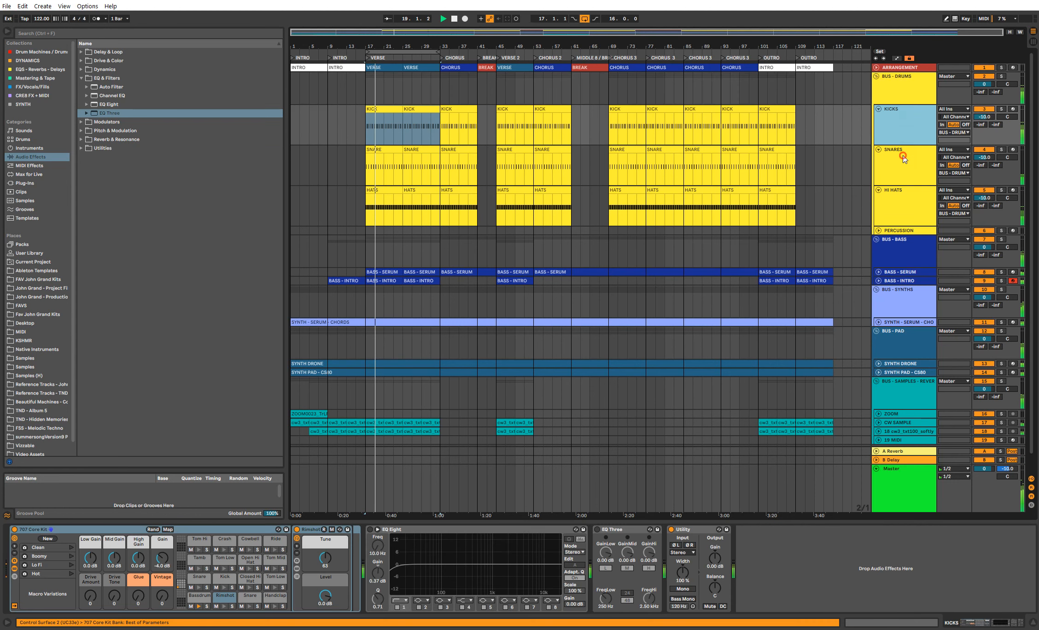
key("Down")
key("Down")
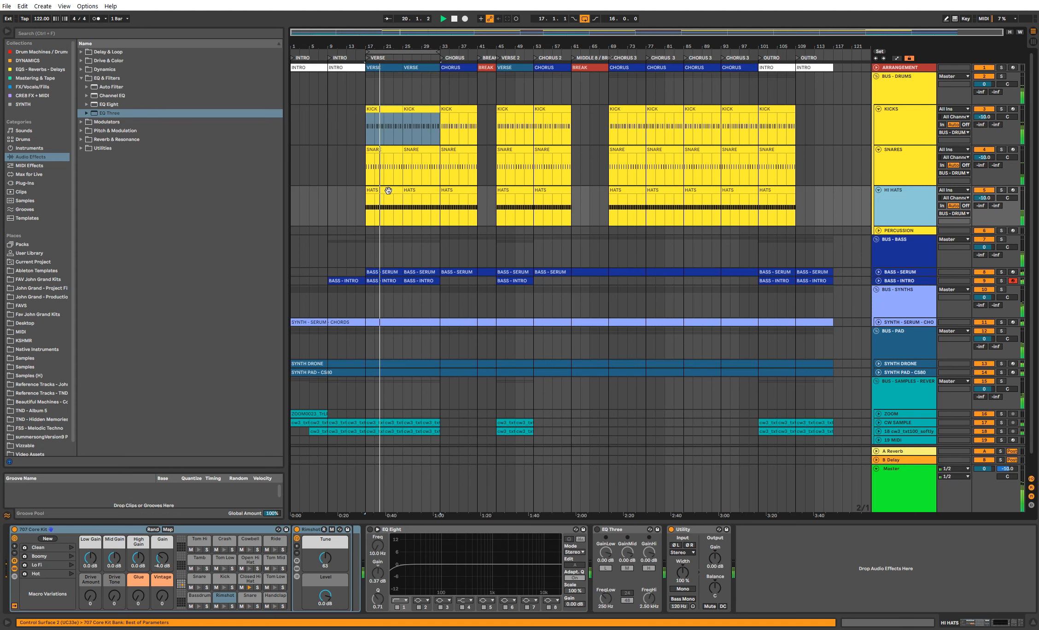
key("space")
left_click_drag(438, 52, 402, 52)
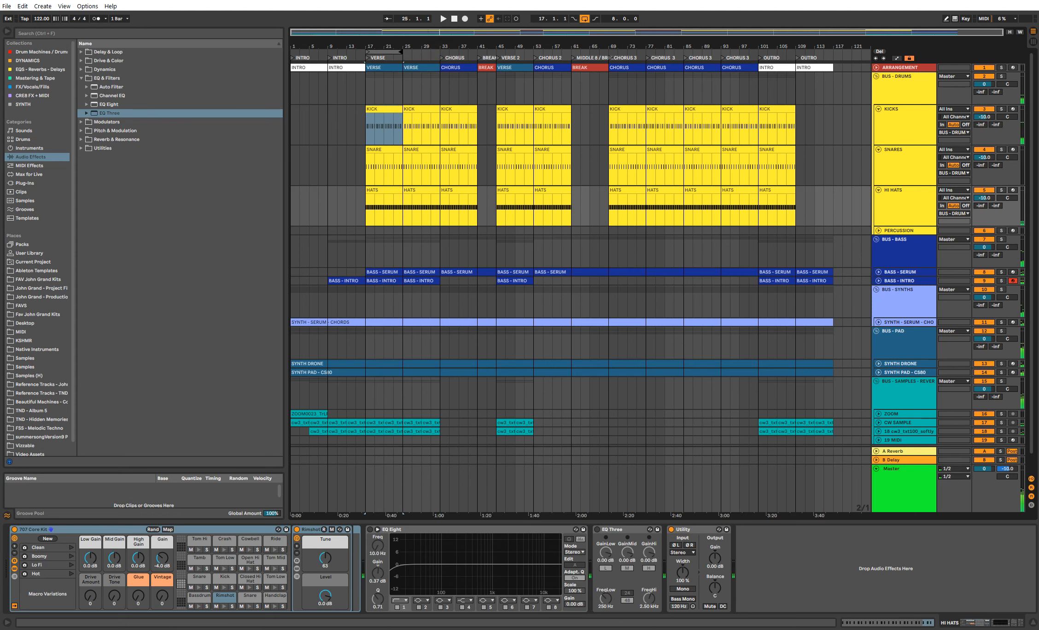
key("plus")
key("plus")
key("plus")
key("plus")
key("minus")
left_click(421, 189)
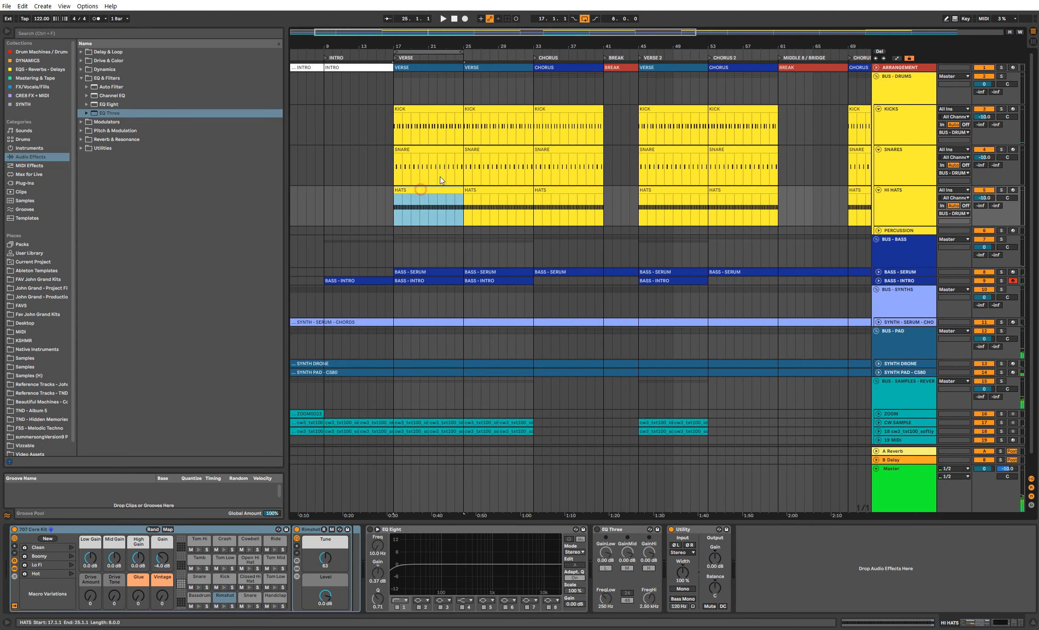
Step: Search the audio effects for "COMPRESS" and add a Glue Compressor to the BUS - DRUMS group
left_click(910, 90)
left_click(124, 34)
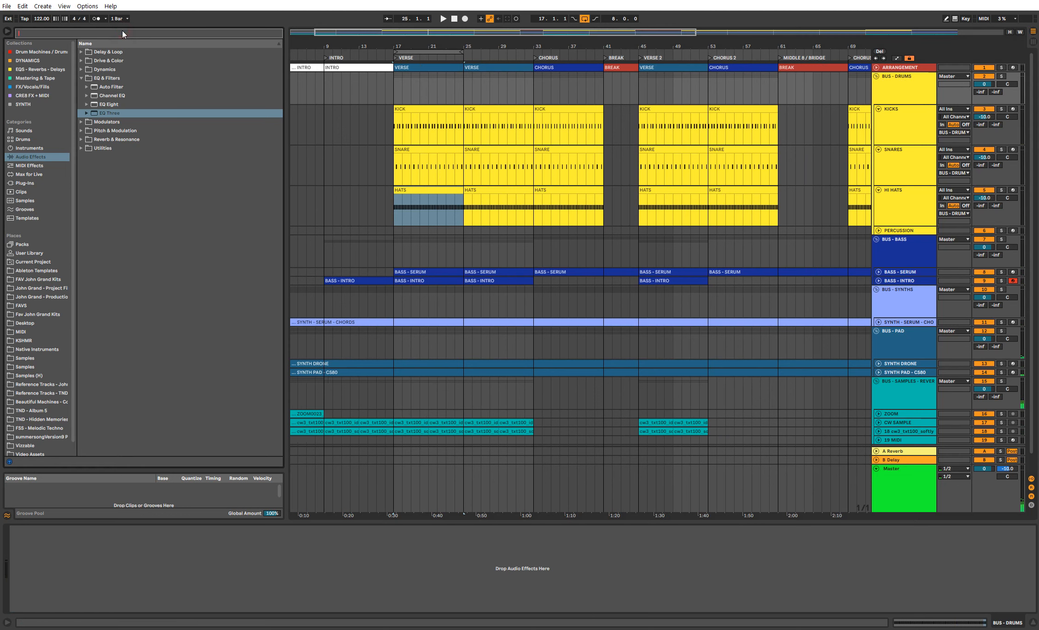
left_click(82, 78)
left_click(431, 84)
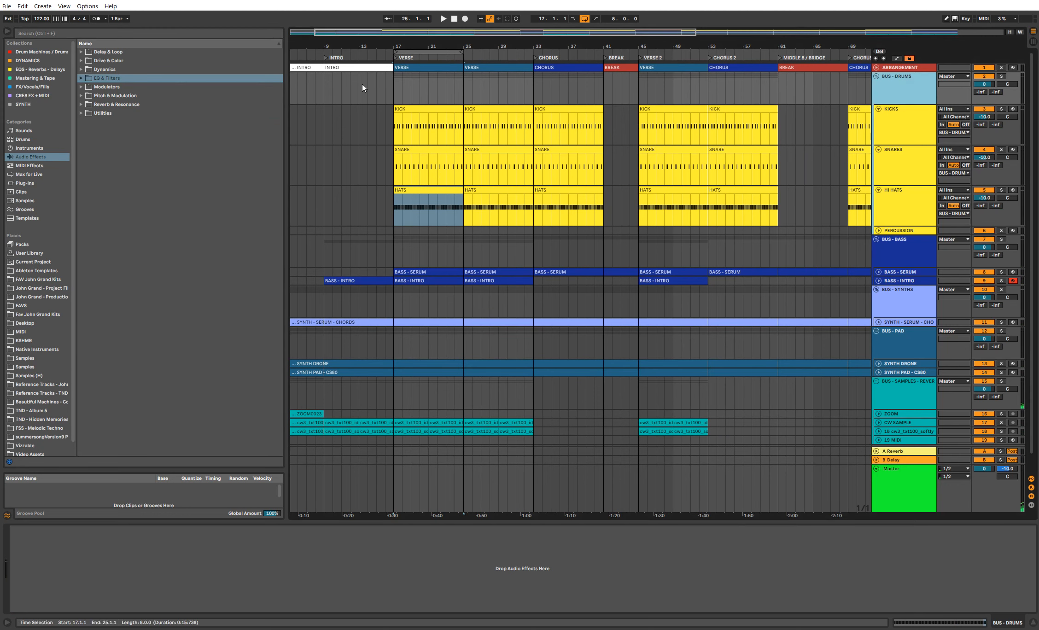
left_click(113, 33)
type("COMPRESS")
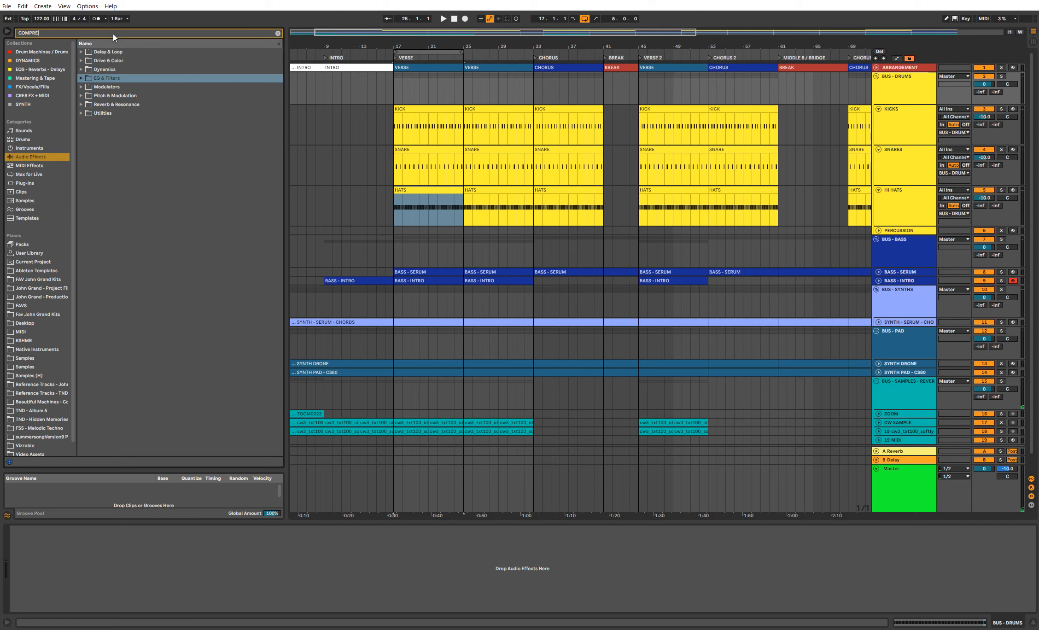
key("Down")
key("Down")
key("Down")
key("Down")
key("Up")
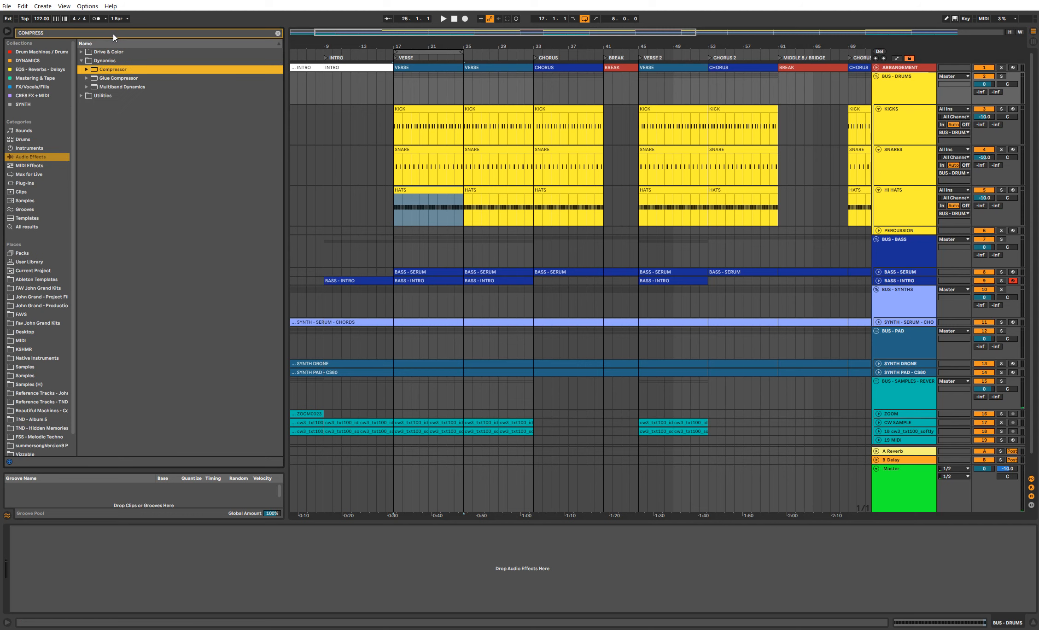
key("Down")
key("Return")
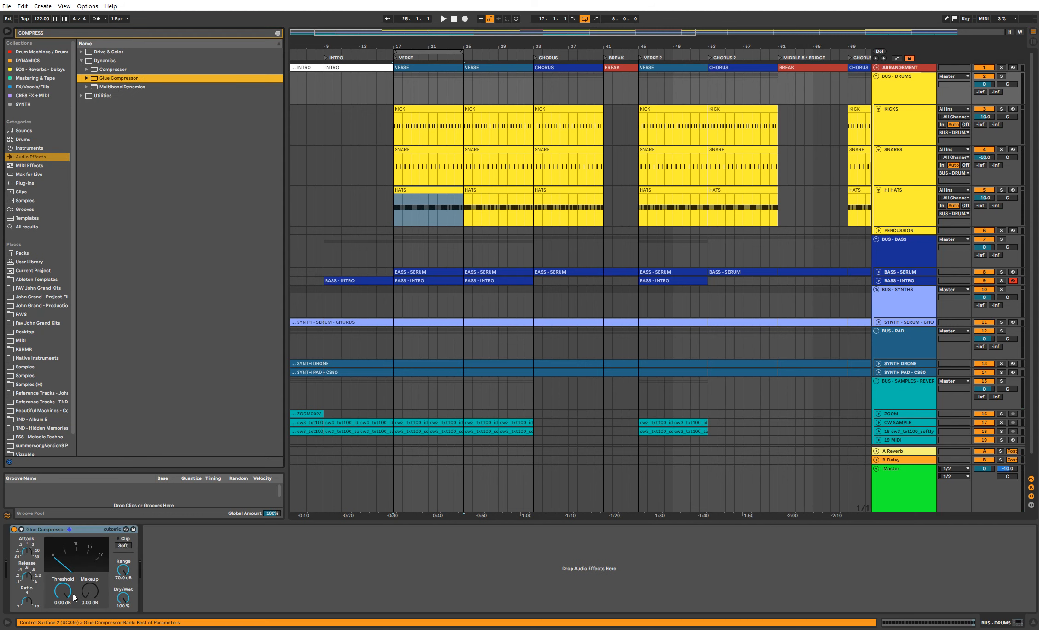
Step: Expand the drum bus Glue Compressor's sidechain section and lower its threshold to -29.5 dB while playing the loop
left_click_drag(67, 594, 67, 604)
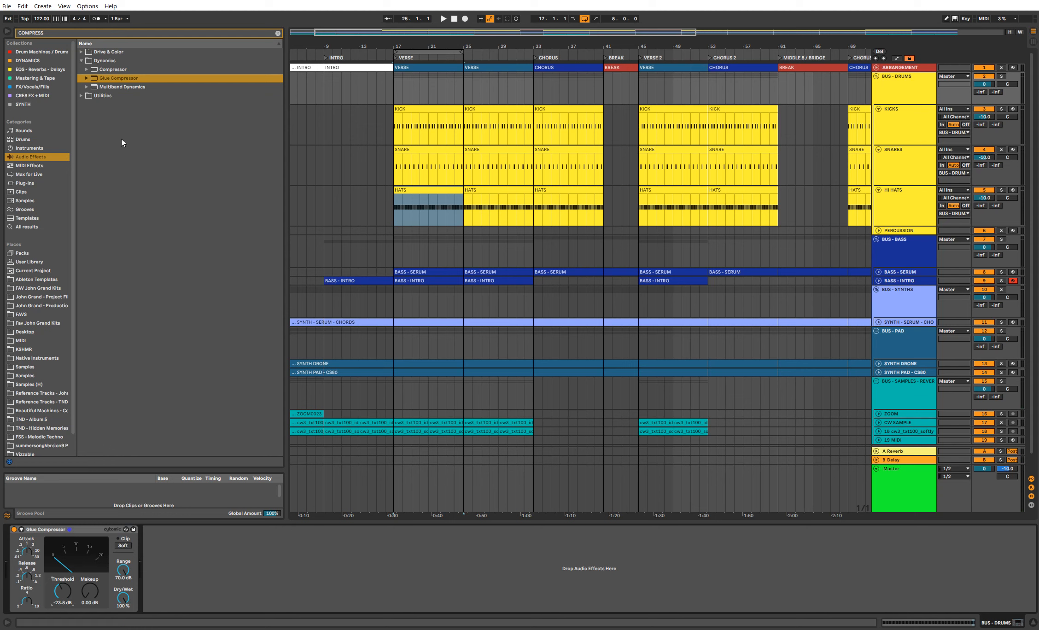
left_click(22, 530)
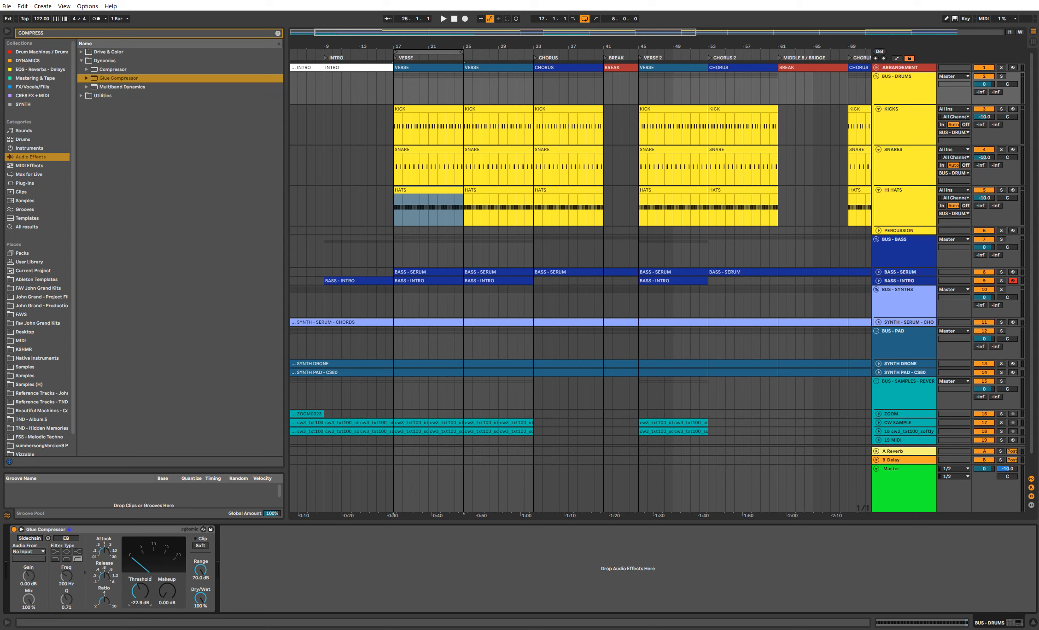
key("space")
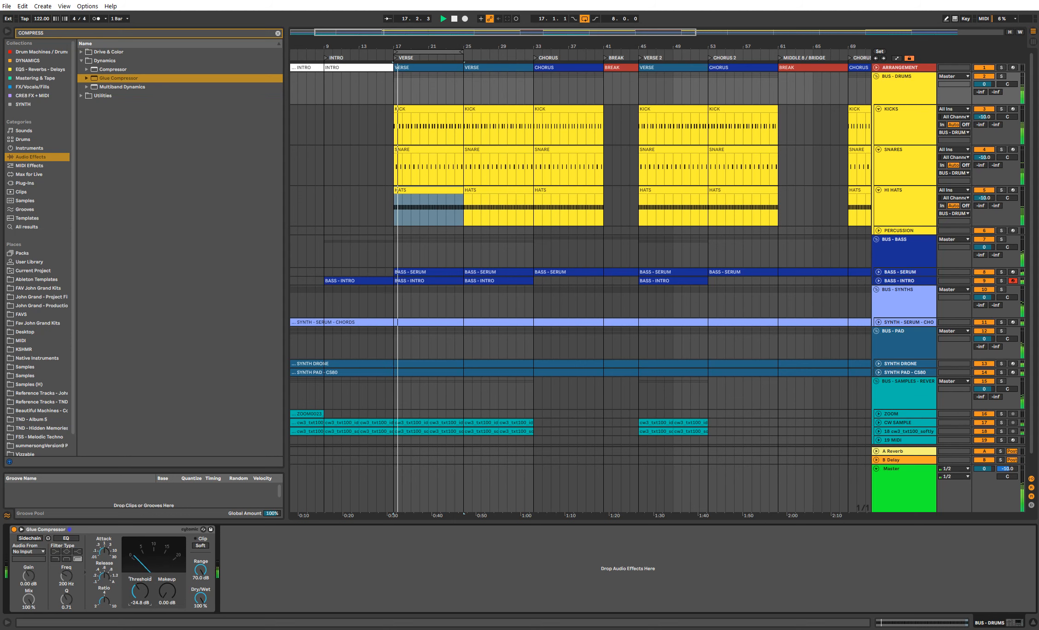
left_click_drag(140, 591, 140, 587)
key("space")
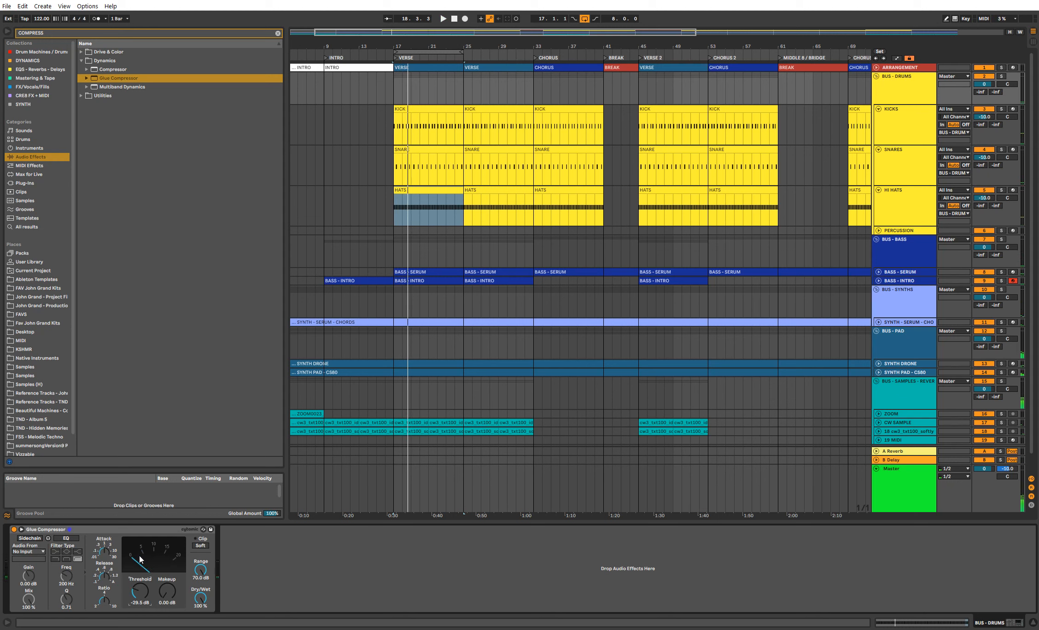
Step: Raise the drum bus compressor's makeup gain and compare the loop with the compressor bypassed and active
key("space")
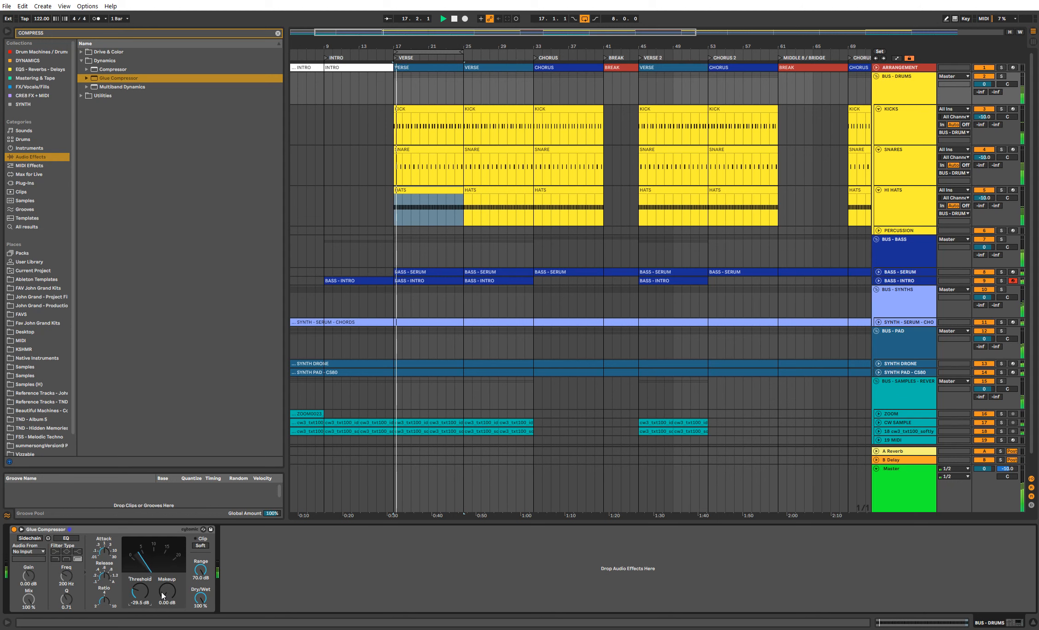
key("space")
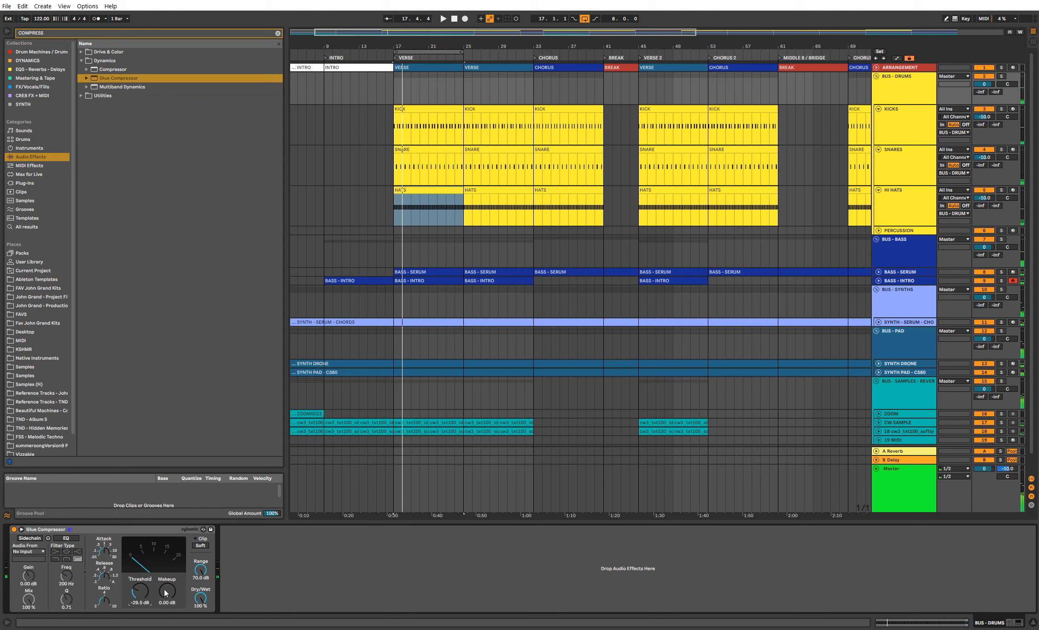
left_click_drag(167, 591, 167, 584)
key("space")
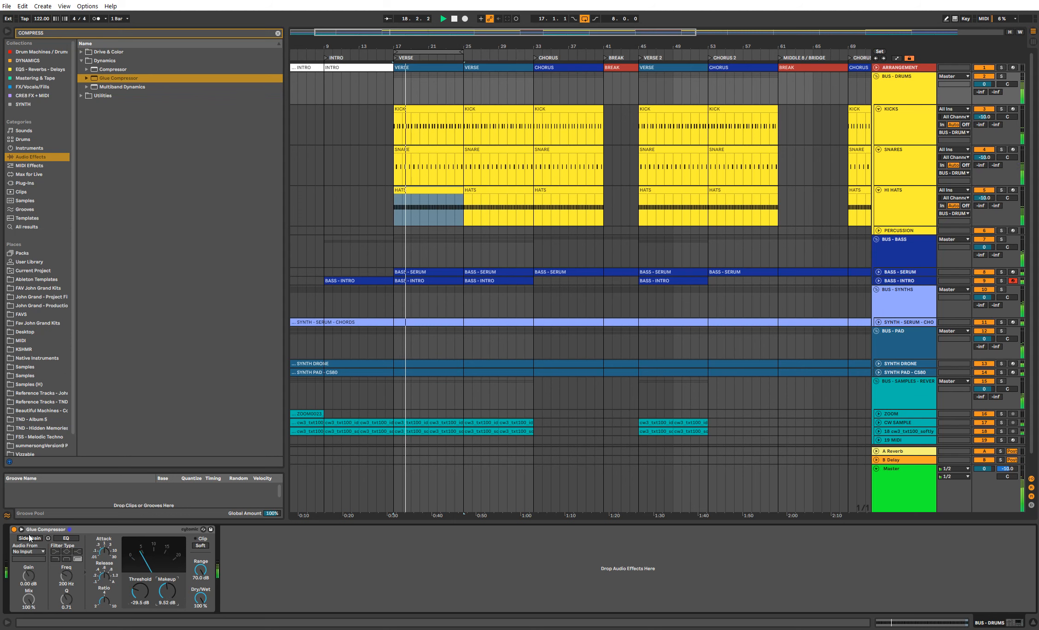
left_click(14, 530)
left_click(14, 530)
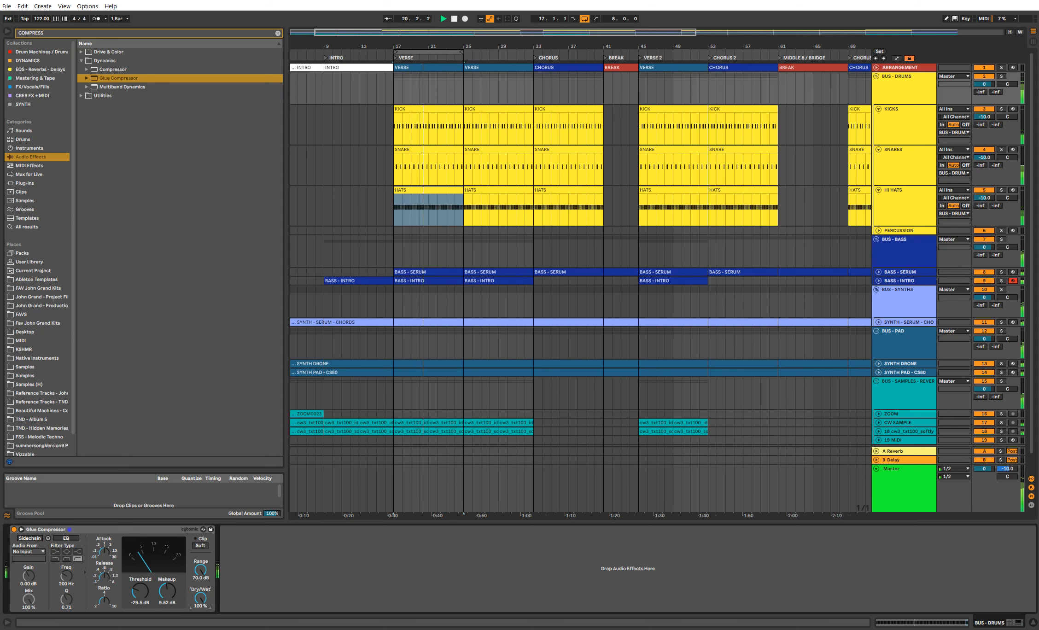
Step: Reduce the drum bus compressor's range, then set its threshold to -31.4 dB and makeup gain to 11.6 dB
left_click_drag(201, 571, 200, 584)
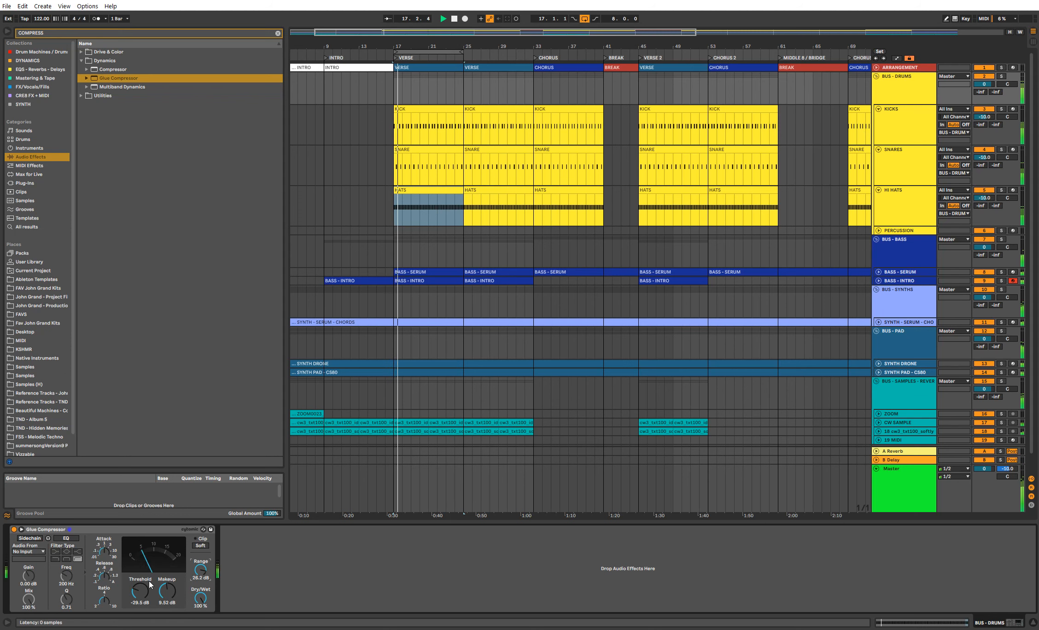
left_click_drag(140, 591, 167, 585)
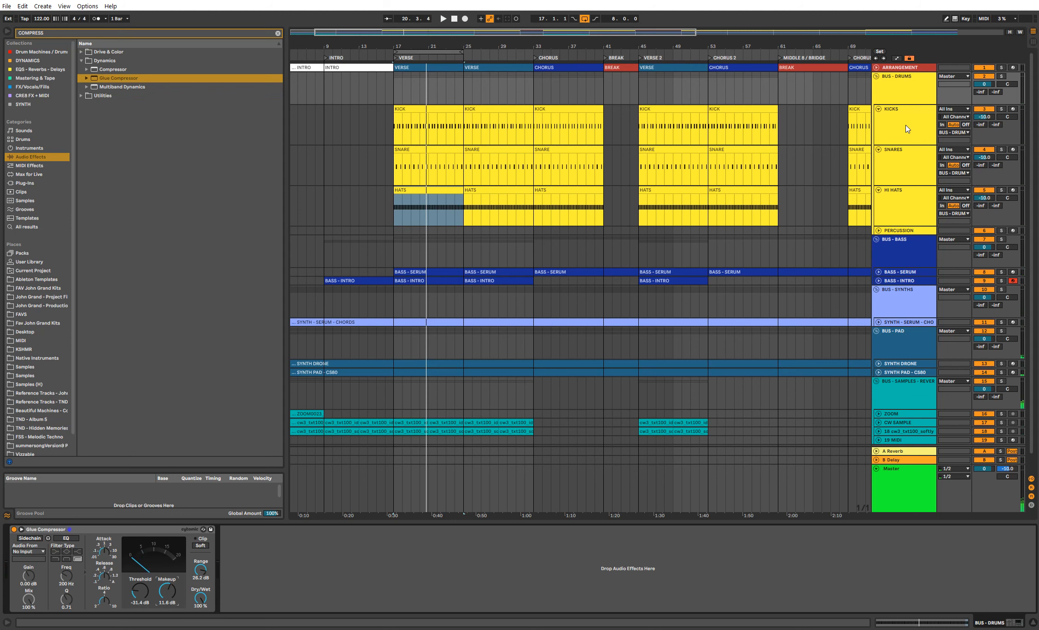
Step: Add a Glue Compressor to the HI HATS track and sidechain it from the KICKS track, Post FX
left_click(897, 195)
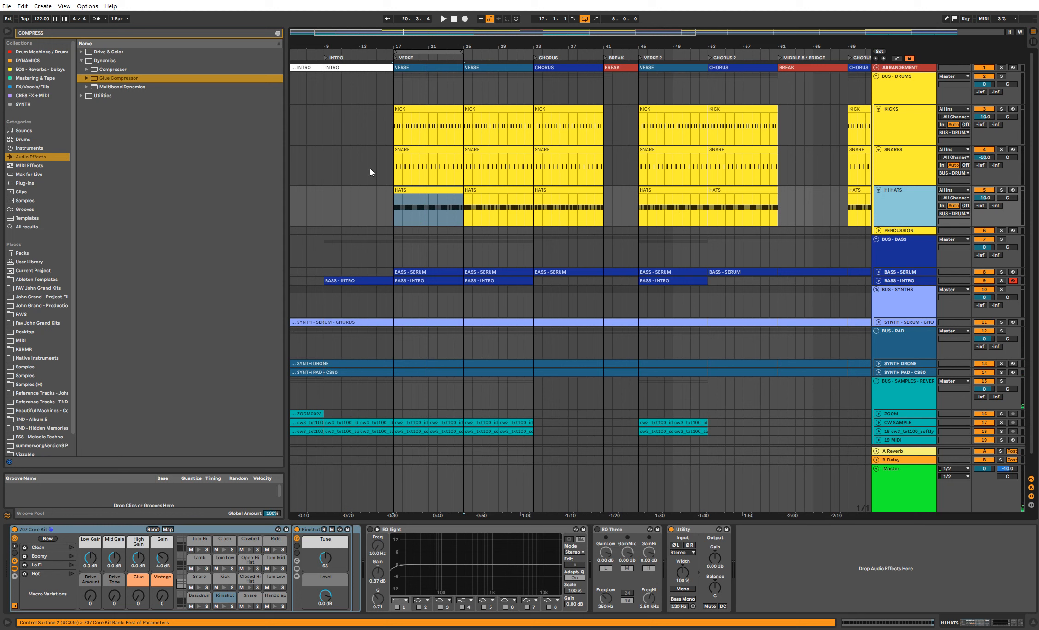
left_click(442, 108)
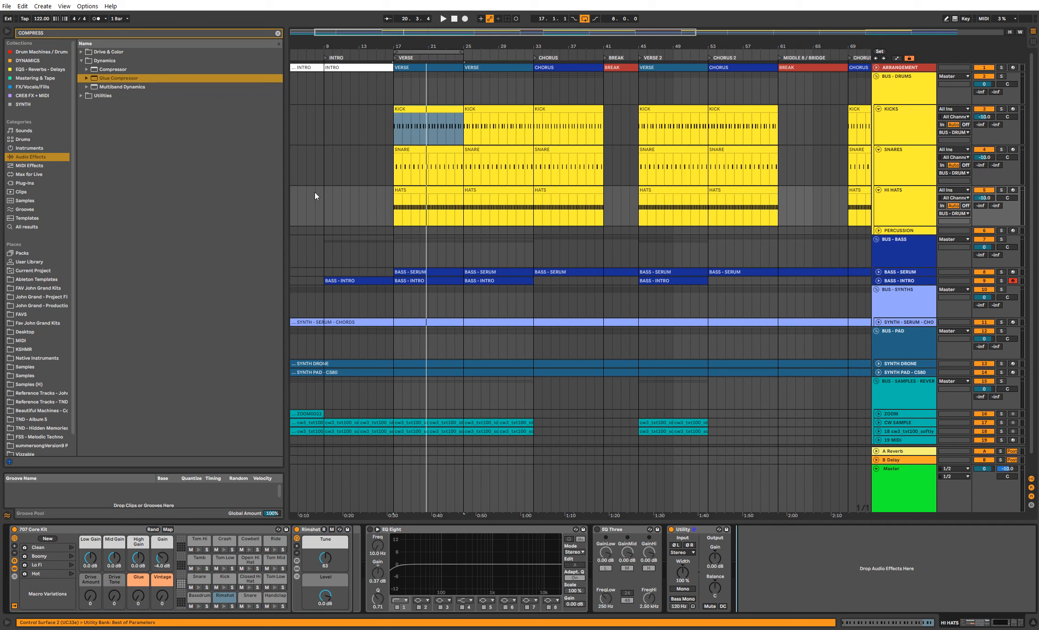
double_click(203, 79)
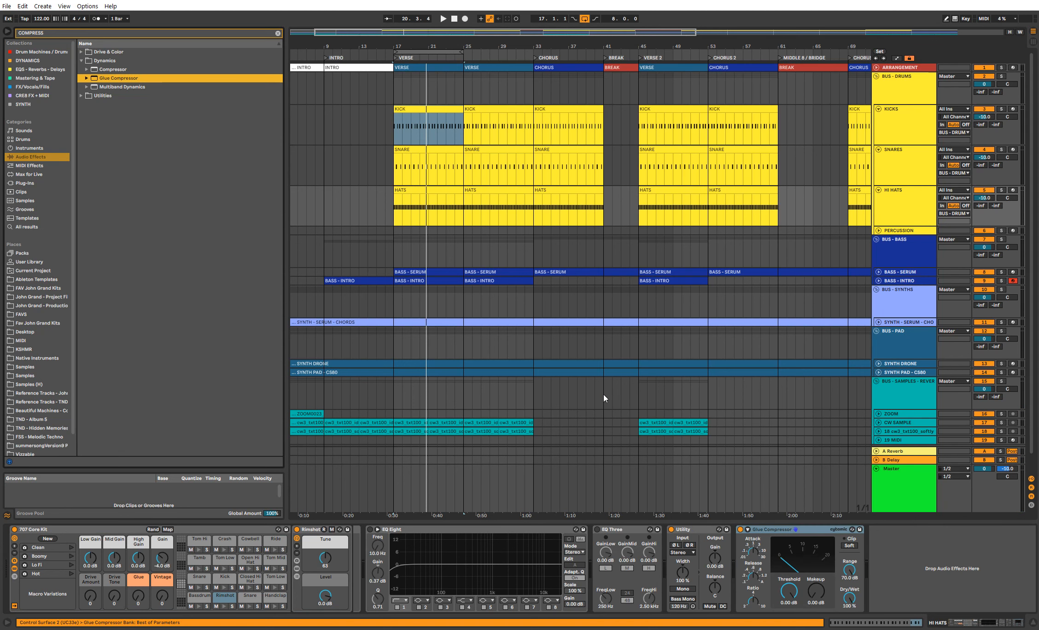
left_click(749, 531)
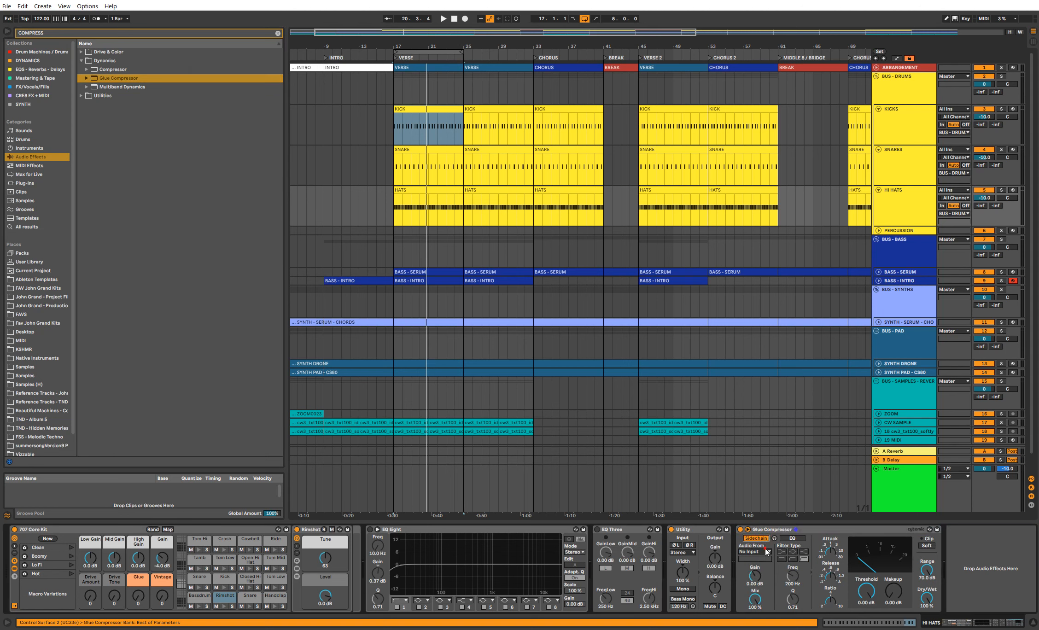
left_click(755, 551)
left_click(788, 404)
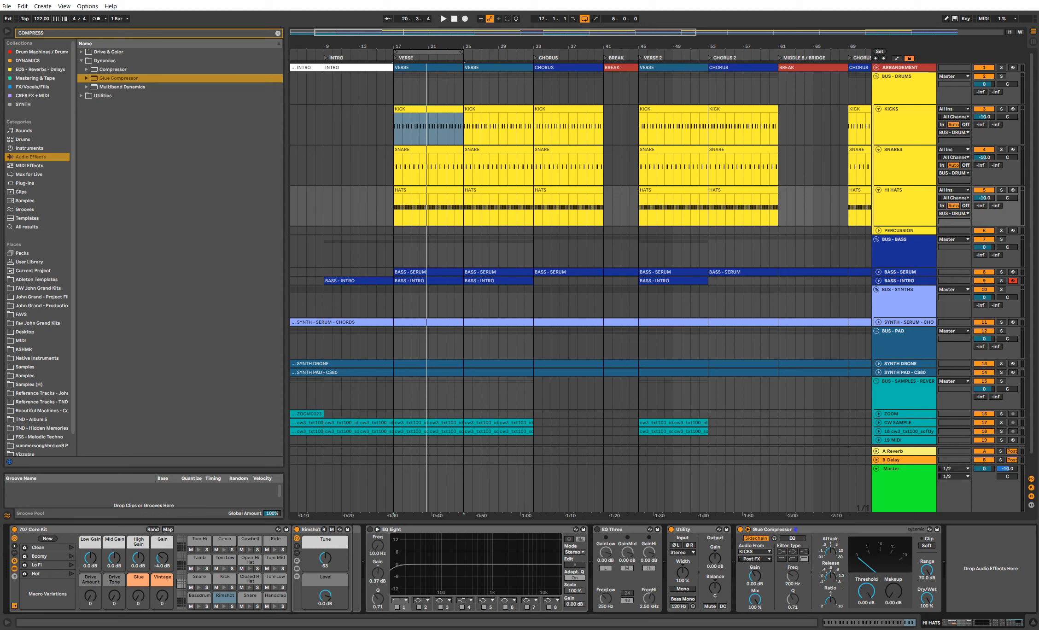
Step: Set the hi-hat compressor's threshold to -31.7 dB and compare the loop with the compressor bypassed and active
key("space")
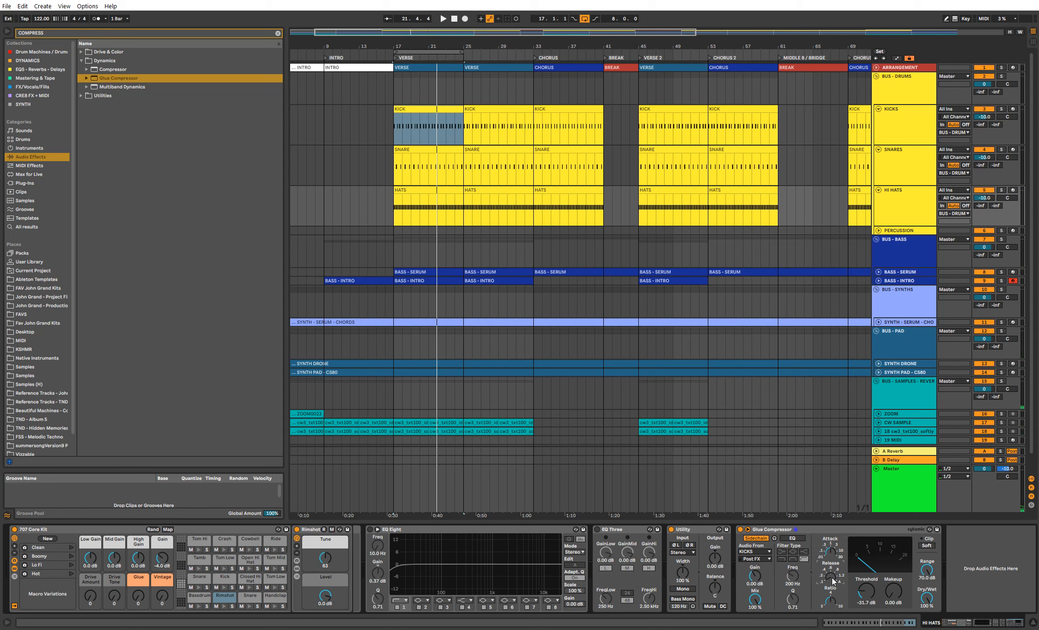
key("space")
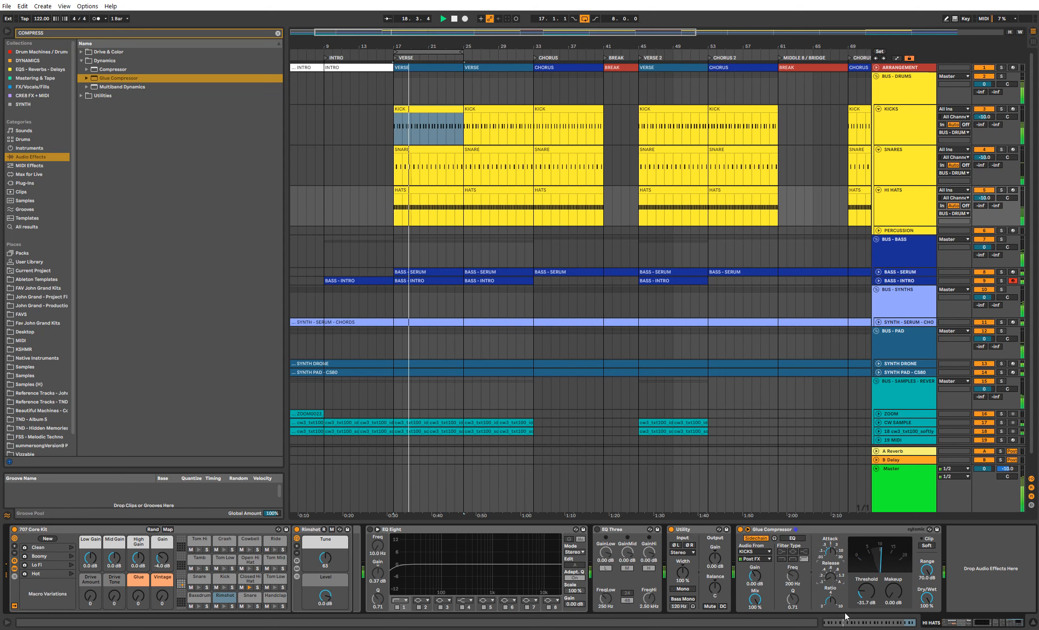
left_click(740, 529)
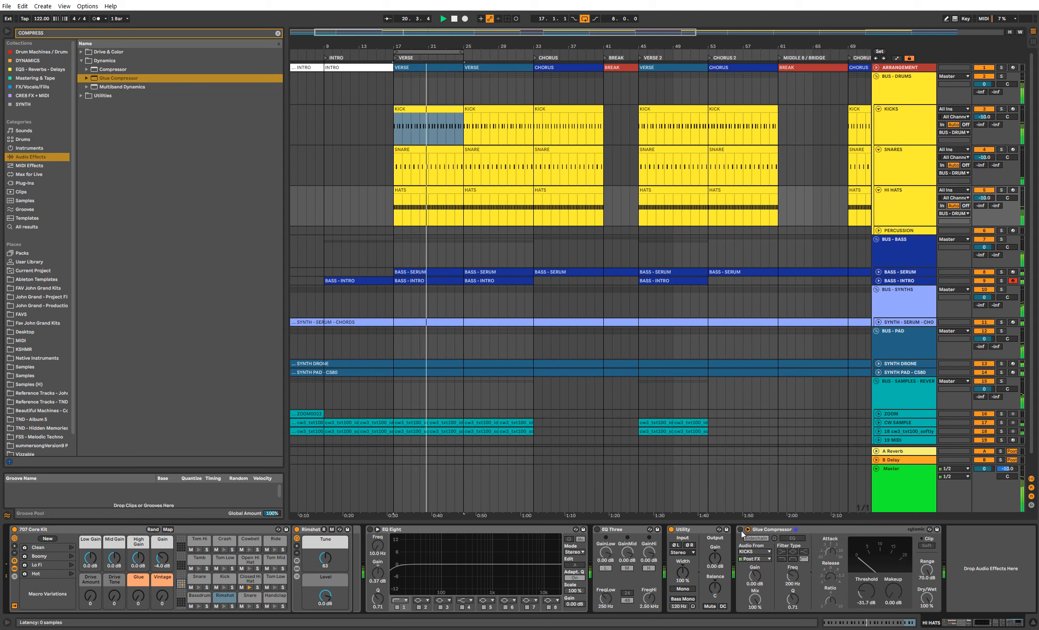
left_click(740, 529)
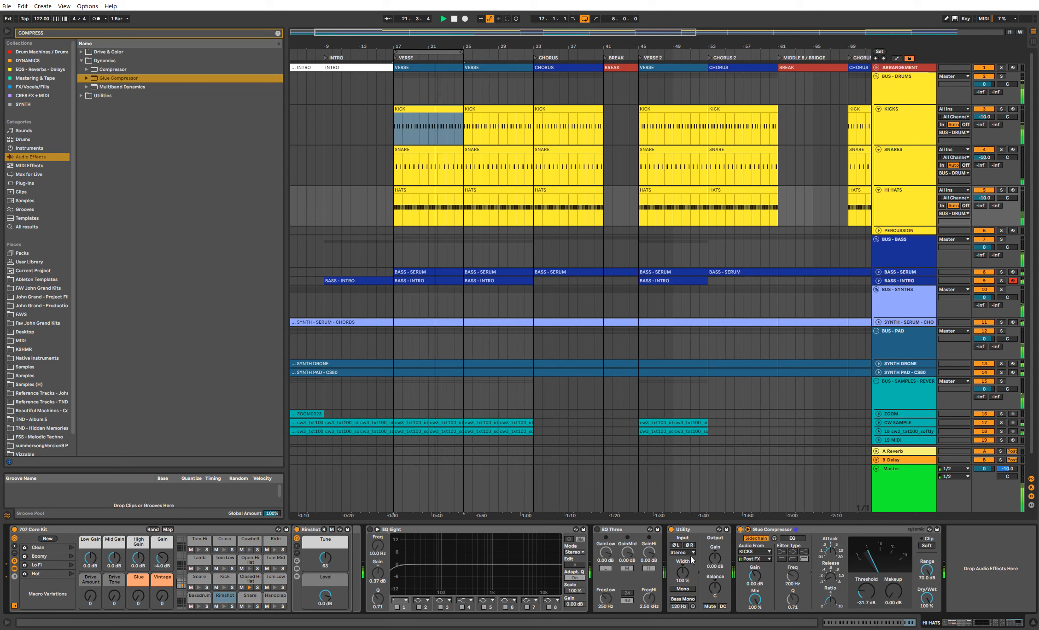
left_click(890, 193)
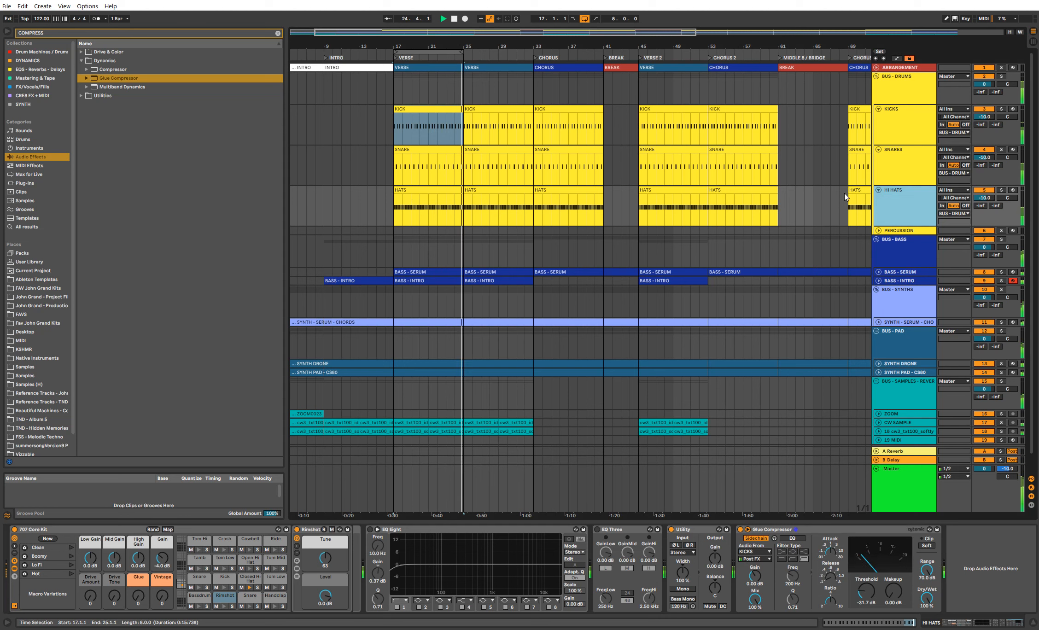
Step: Stop playback, add an Arpeggiator before the 707 Core Kit on HI HATS, and set its rate to 1/16
key("space")
left_click(956, 547)
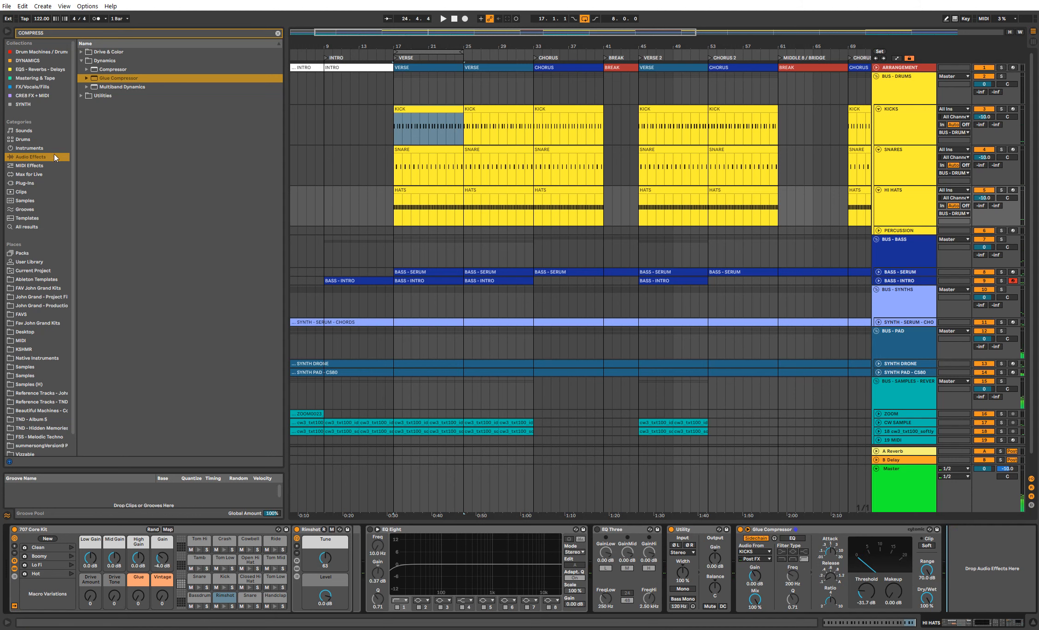
left_click(29, 165)
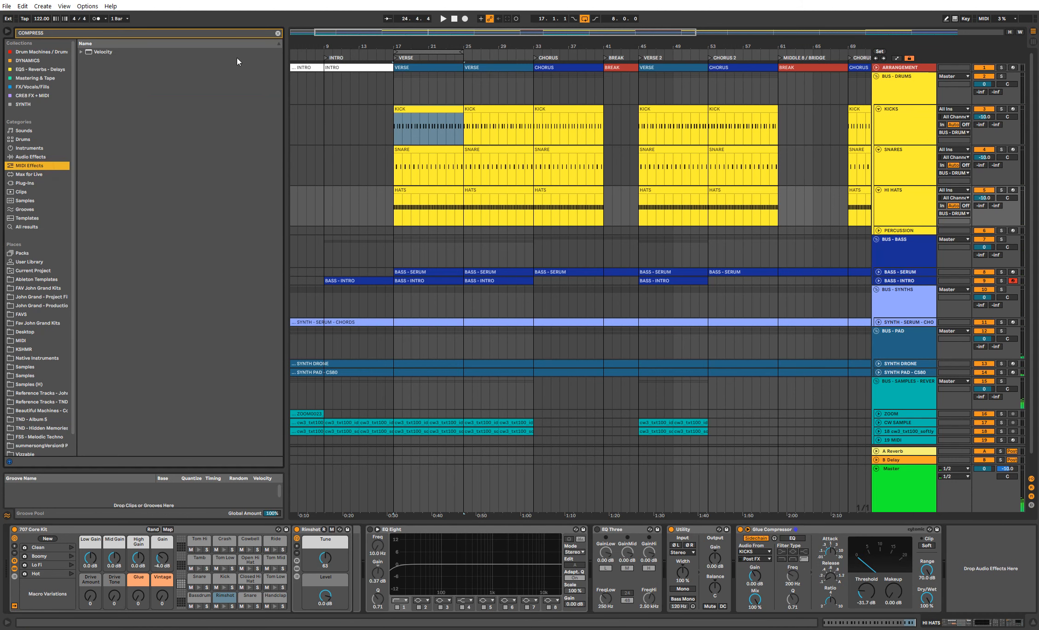
left_click(278, 34)
double_click(126, 52)
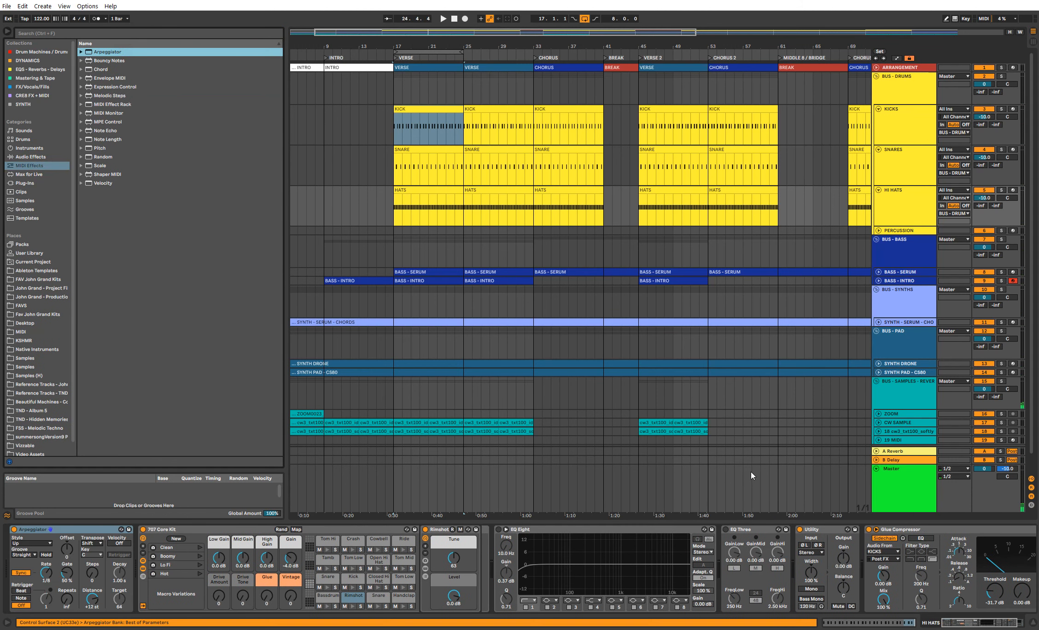
left_click(52, 574)
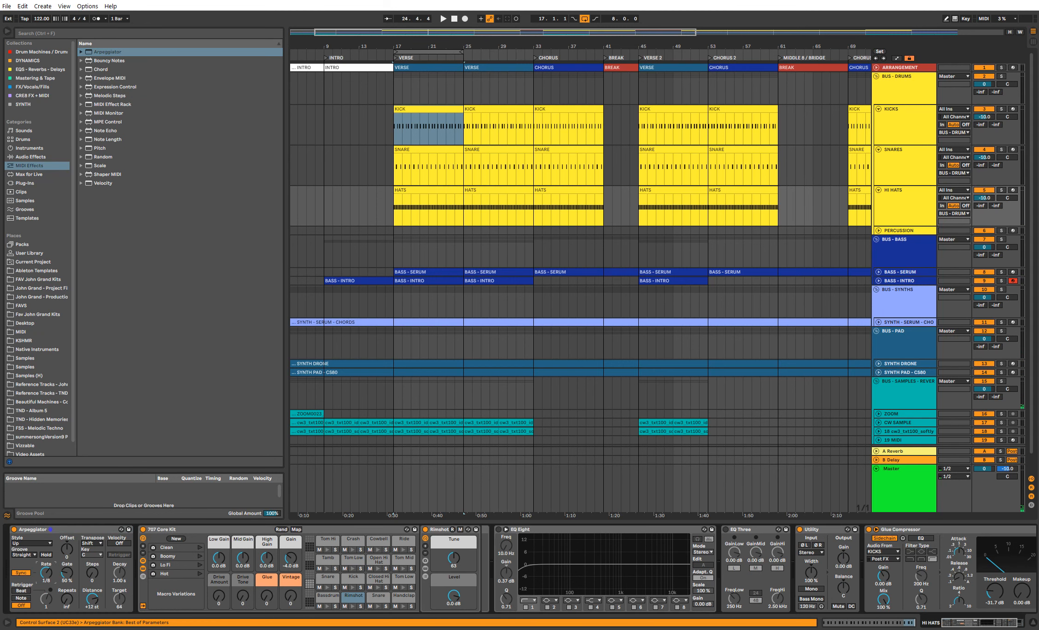
left_click_drag(46, 573, 46, 578)
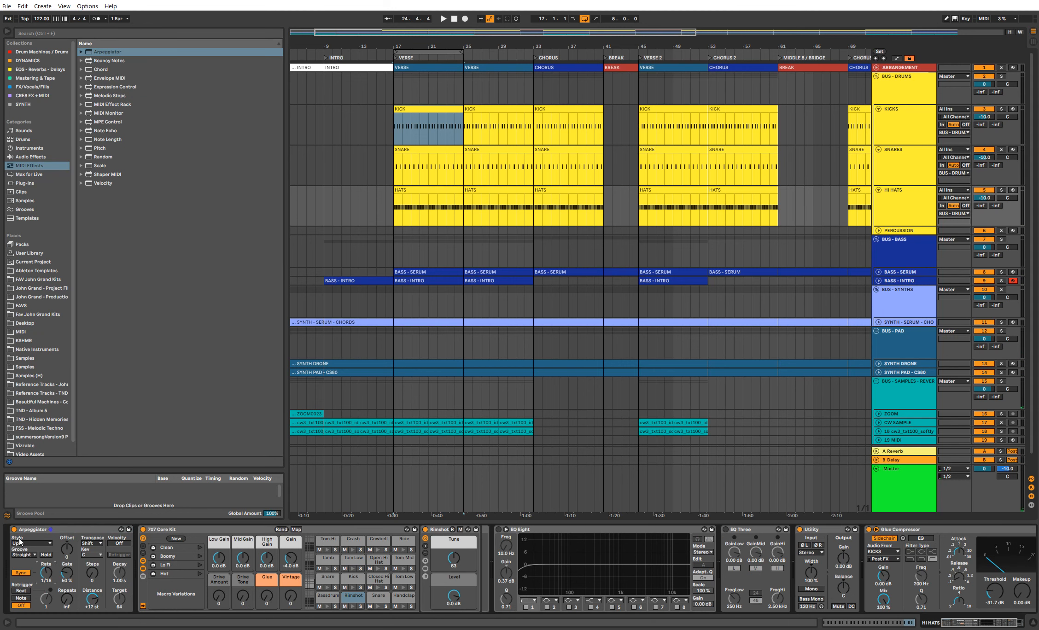
Step: Automate the hi-hat Arpeggiator to be off except for the last eighth note of bars 17 and 19, auditioning the result
key("a")
left_click_drag(405, 51, 405, 133)
left_click(385, 233)
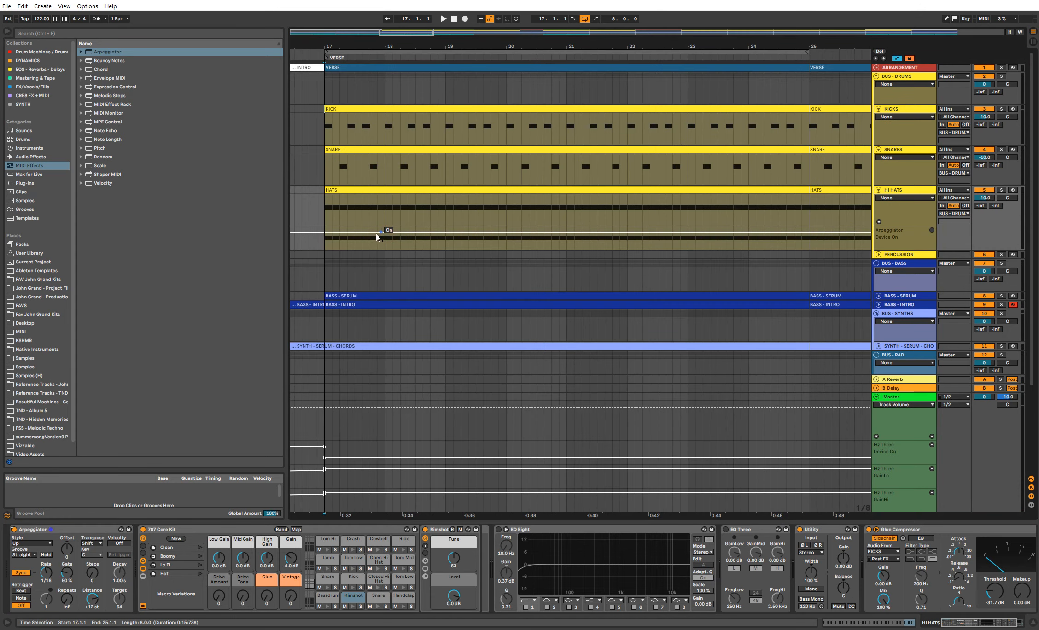
left_click_drag(375, 236, 386, 242)
left_click(372, 220)
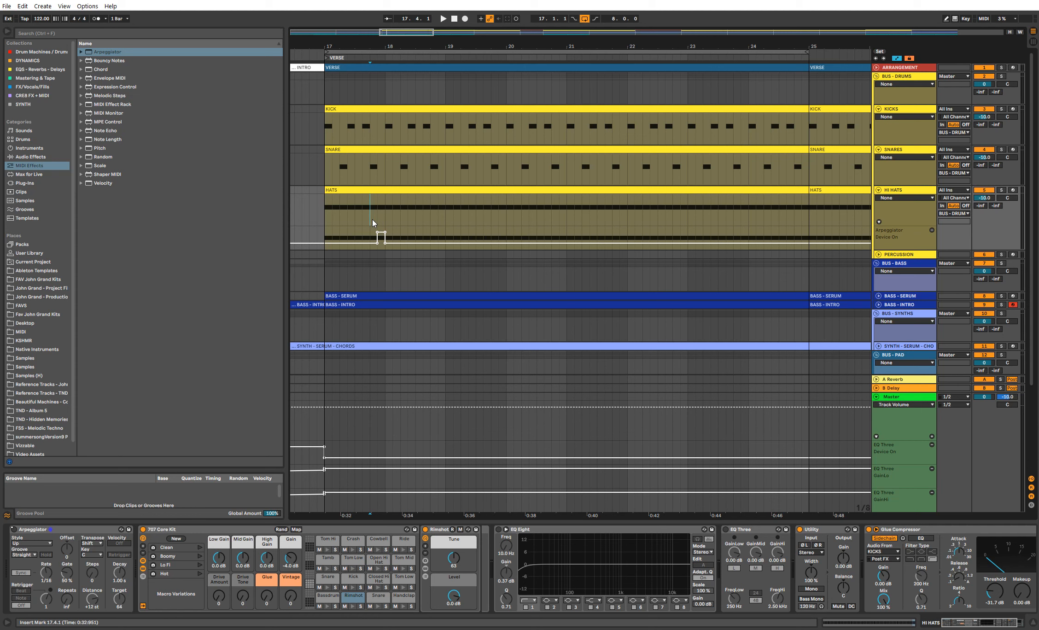
key("space")
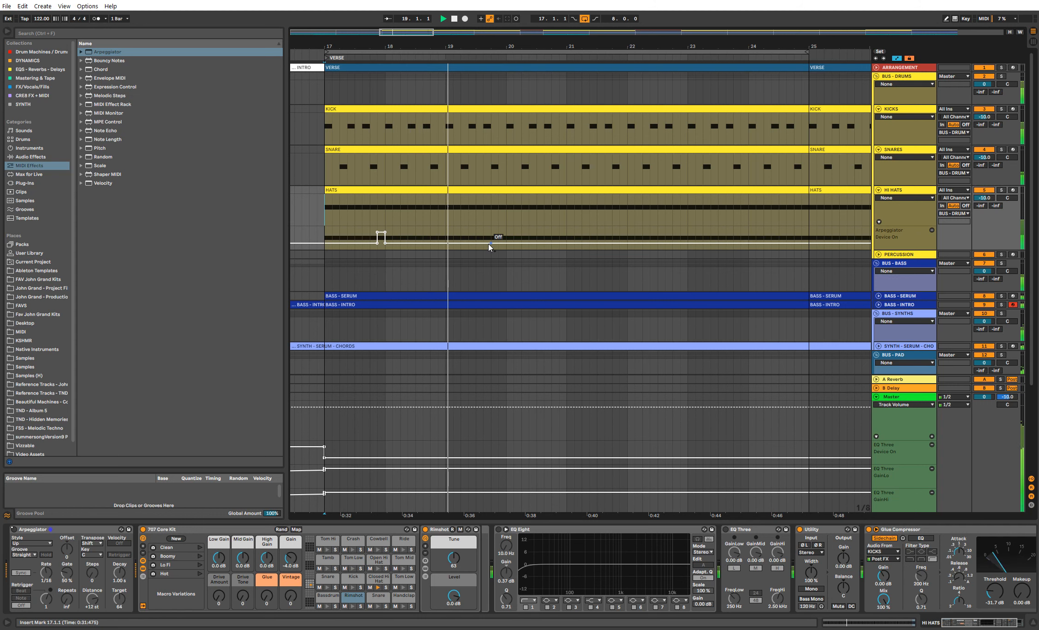
mouse_move(496, 242)
left_mouse_down()
mouse_move(509, 232)
mouse_move(510, 243)
left_mouse_up()
key("space")
left_click_drag(328, 233, 507, 236)
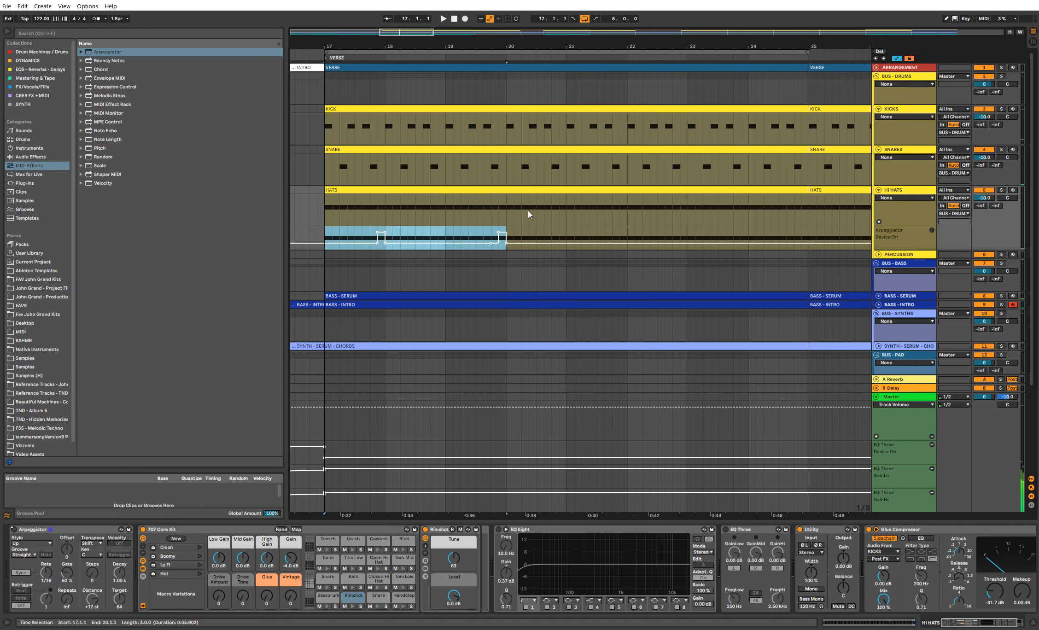
key("ctrl+d")
left_click_drag(583, 49, 433, 50)
key("ctrl+d")
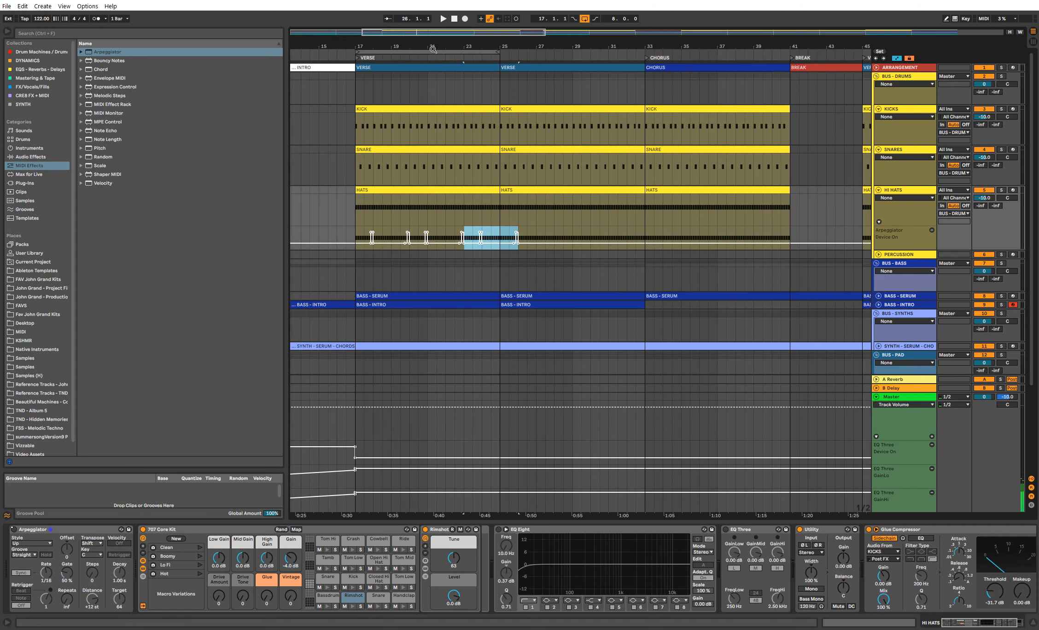
key("ctrl+z")
key("ctrl+z")
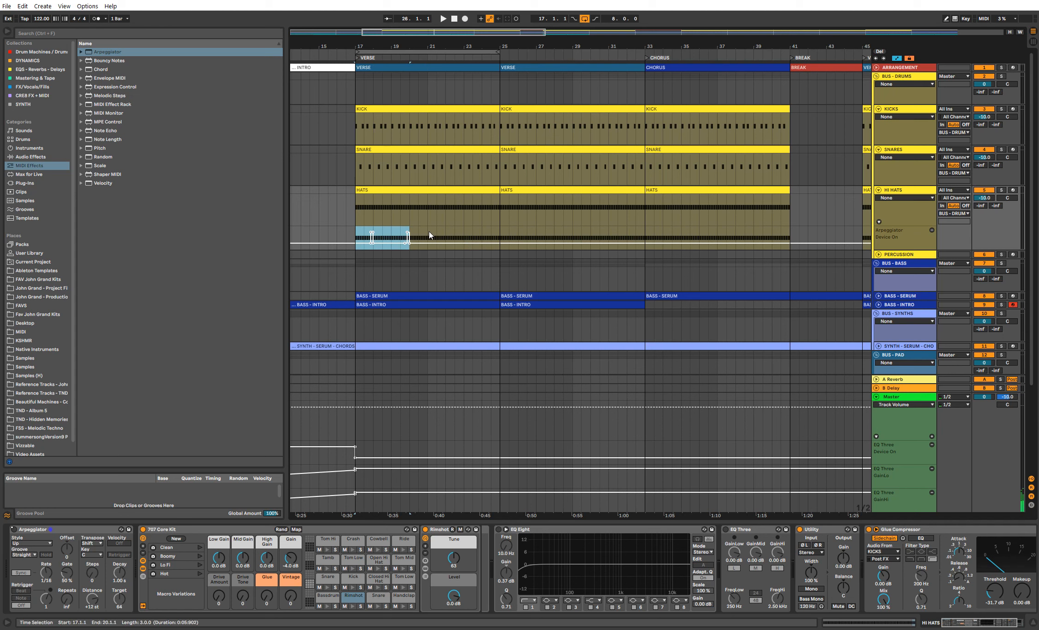
Step: Repeat the four-bar Arpeggiator on/off automation from bars 17–21 through the second verse and chorus to bar 41
left_click_drag(429, 231, 357, 231)
key("ctrl+d")
key("ctrl+d")
key("ctrl+d")
key("ctrl+d")
key("ctrl+d")
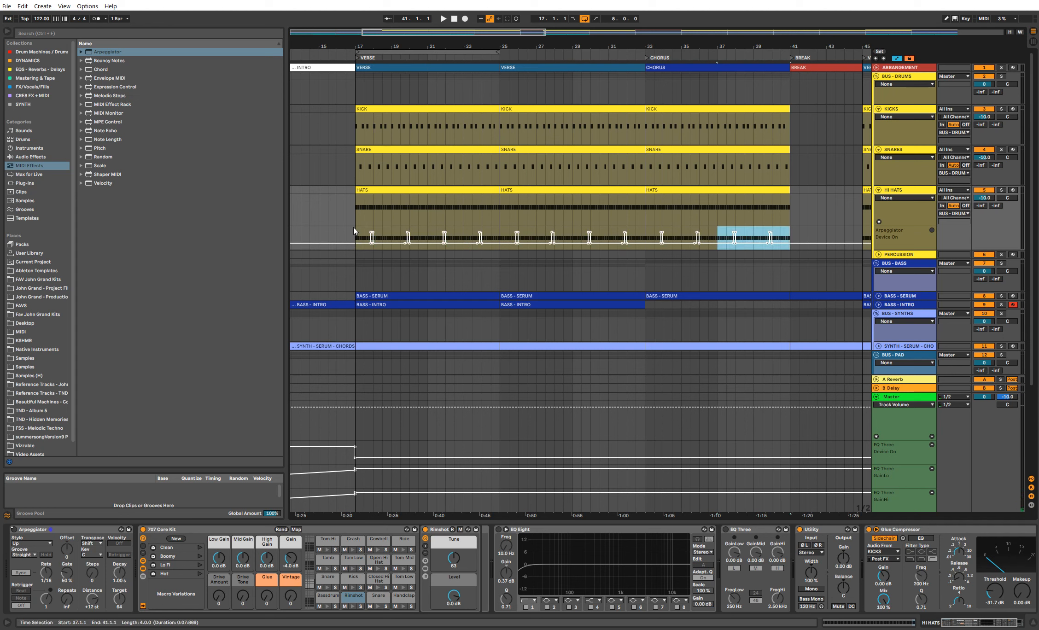
Step: Play from bar 17, remove the Arpeggiator bursts in bars 19 and 23, and draw a longer burst in bar 24
key("space")
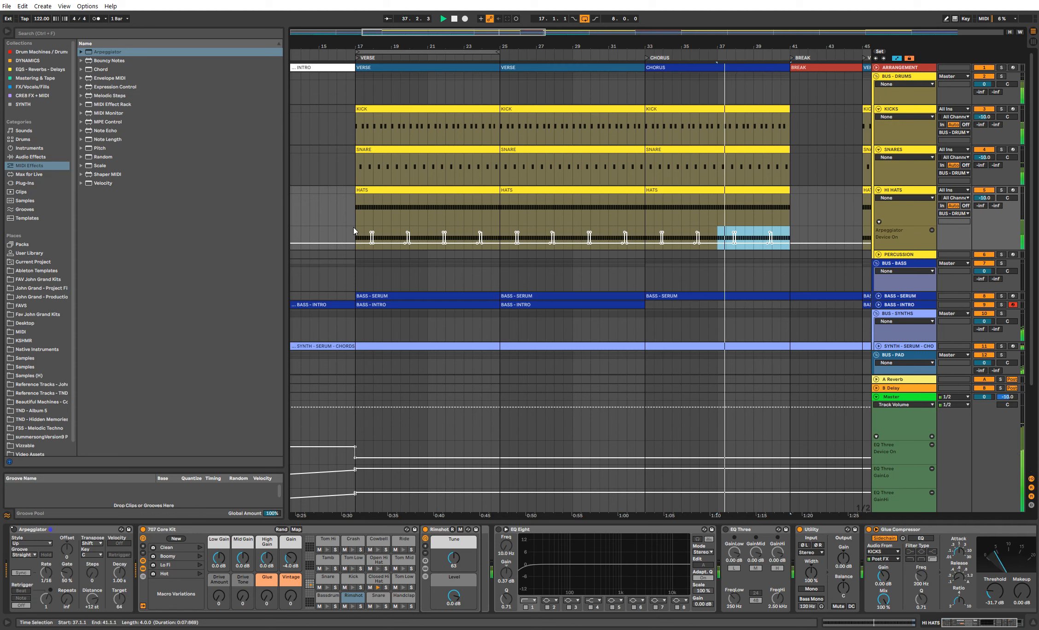
left_click(354, 228)
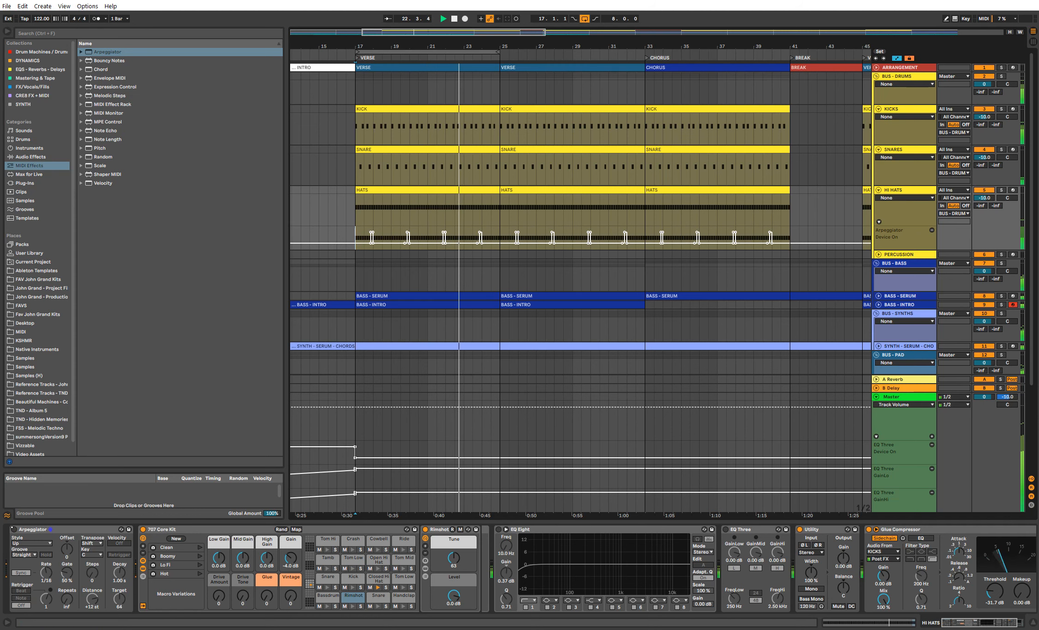
scroll(474, 245, "up", 3)
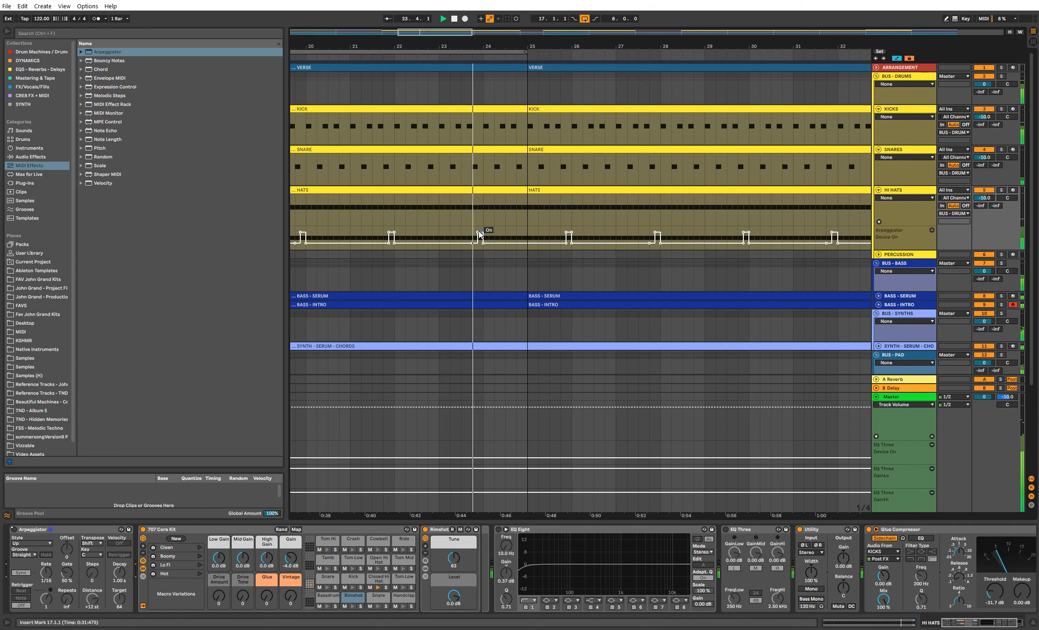
left_click_drag(479, 233, 518, 243)
left_click_drag(518, 43, 617, 29)
left_click_drag(493, 233, 491, 242)
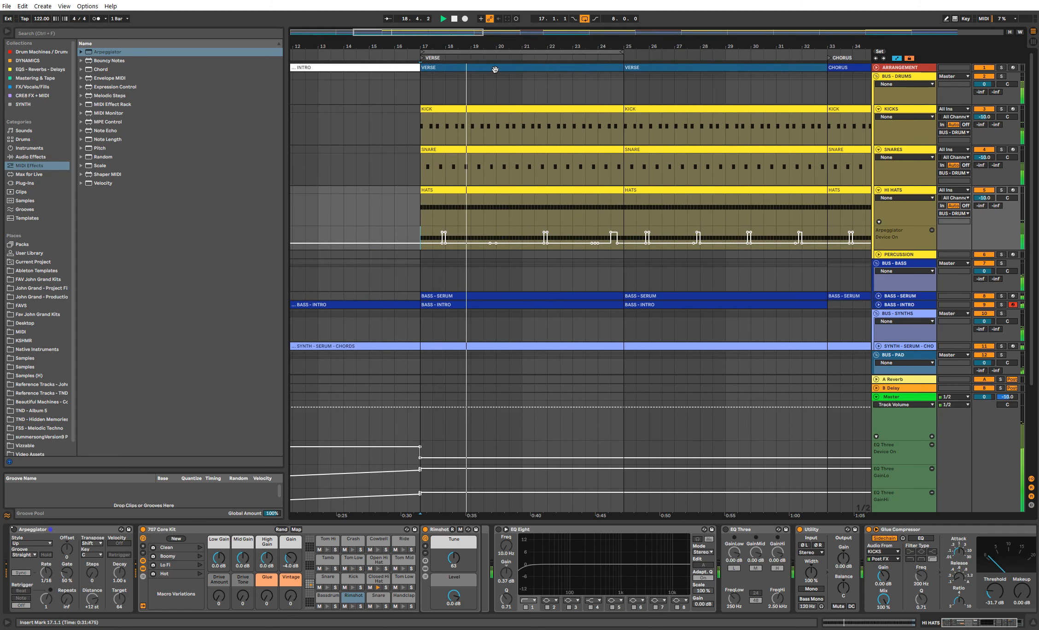
Step: Draw a longer Arpeggiator on-burst in the second half of bar 20
scroll(500, 240, "up", 3)
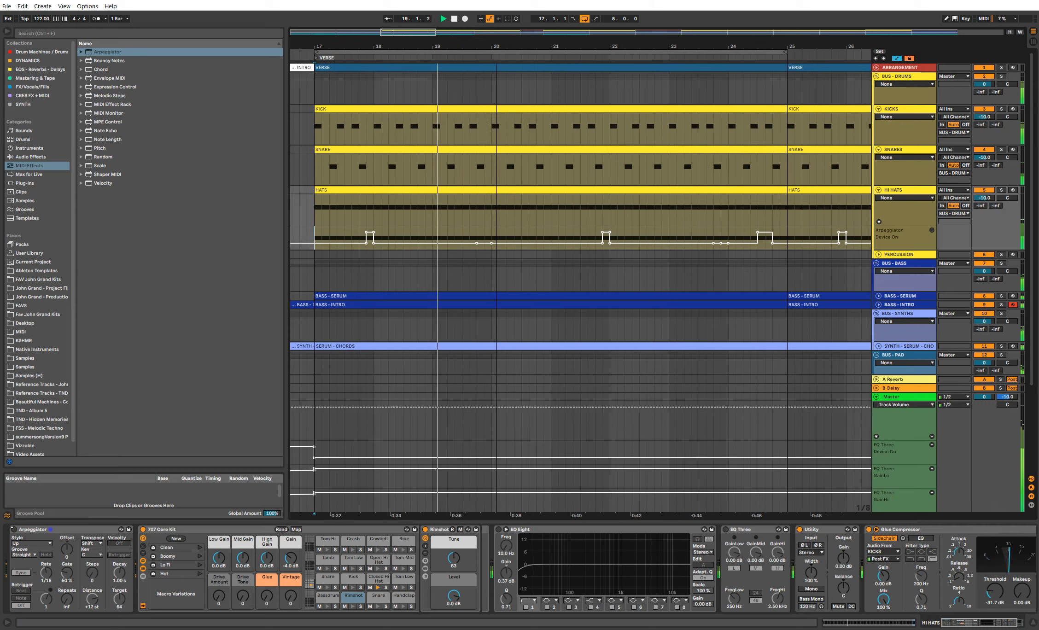
left_click(505, 243)
left_click(521, 244)
mouse_move(521, 244)
left_mouse_down()
mouse_move(521, 232)
mouse_move(536, 243)
left_mouse_up()
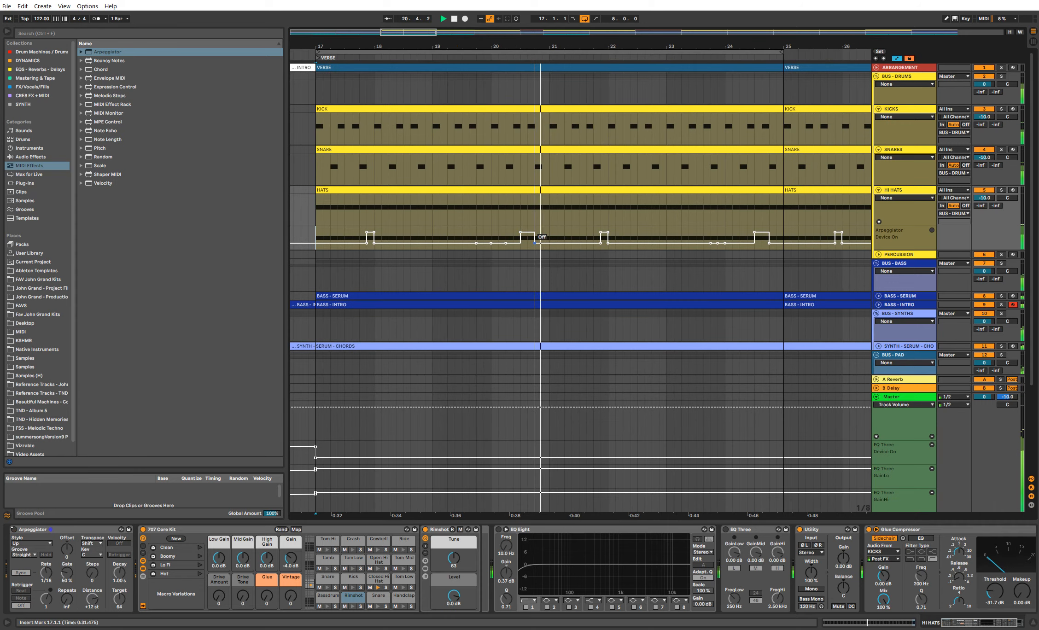
Step: Stop playback and duplicate the eight-bar Arpeggiator automation of bars 17–25 twice, filling the second verse and chorus
left_click_drag(583, 47, 479, 27)
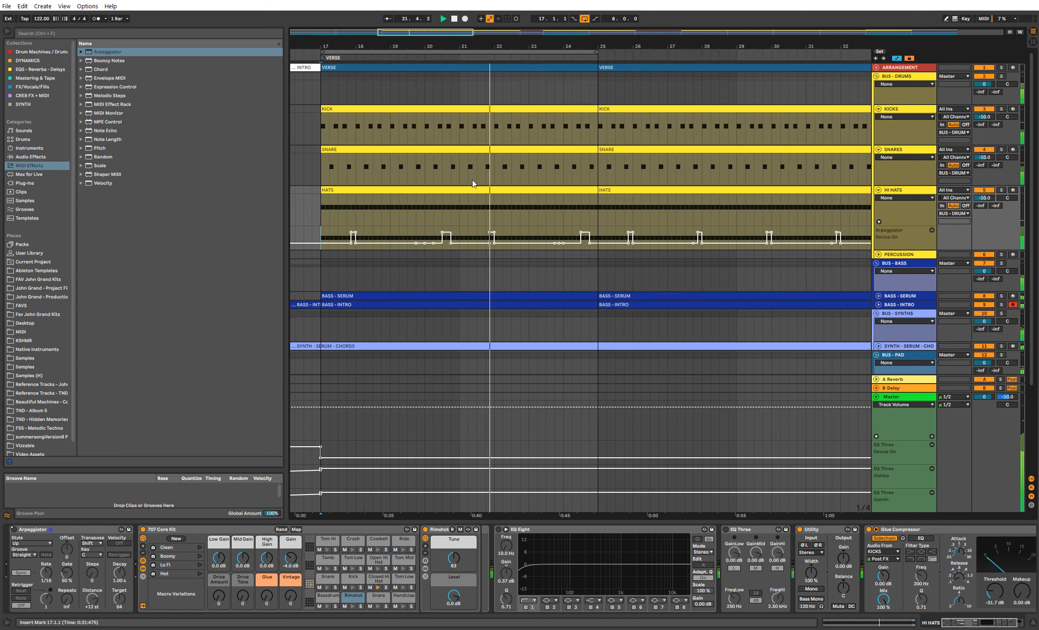
left_click_drag(551, 47, 489, 36)
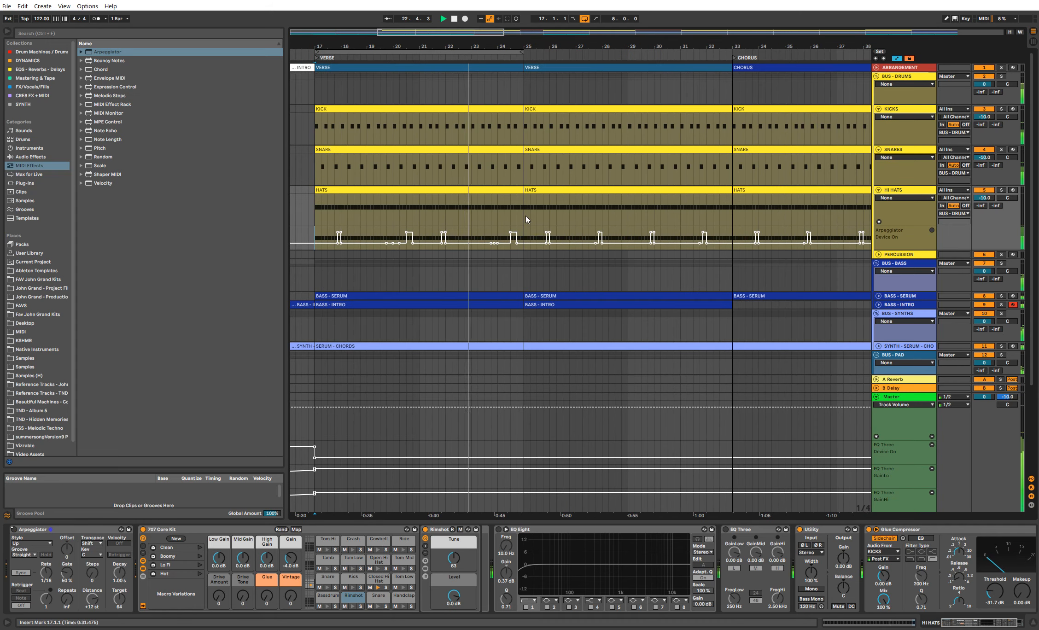
left_click_drag(525, 239, 511, 239)
key("space")
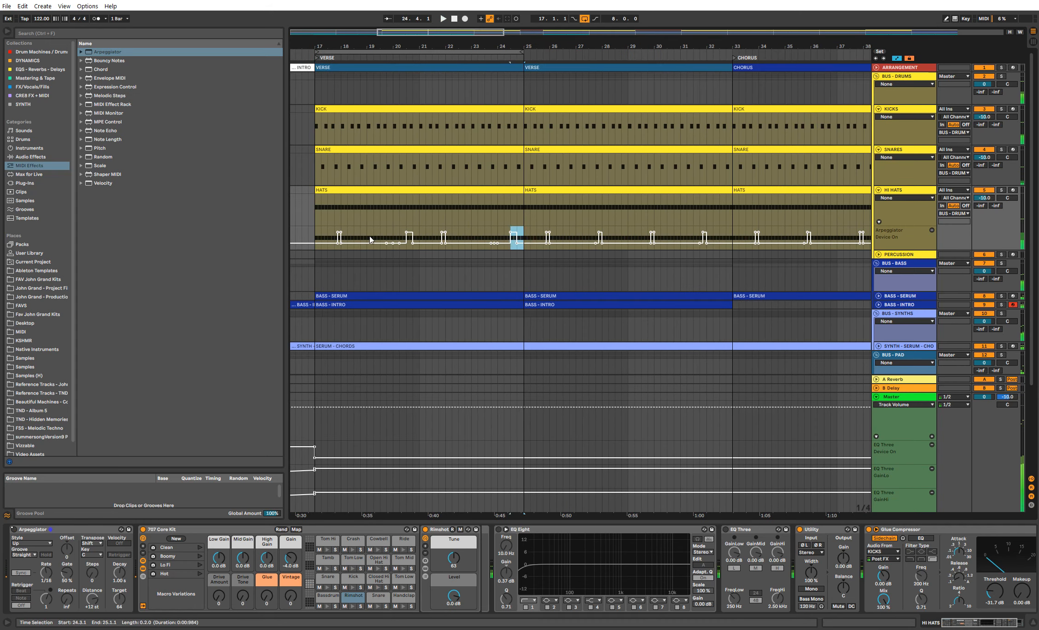
left_click_drag(370, 239, 314, 238)
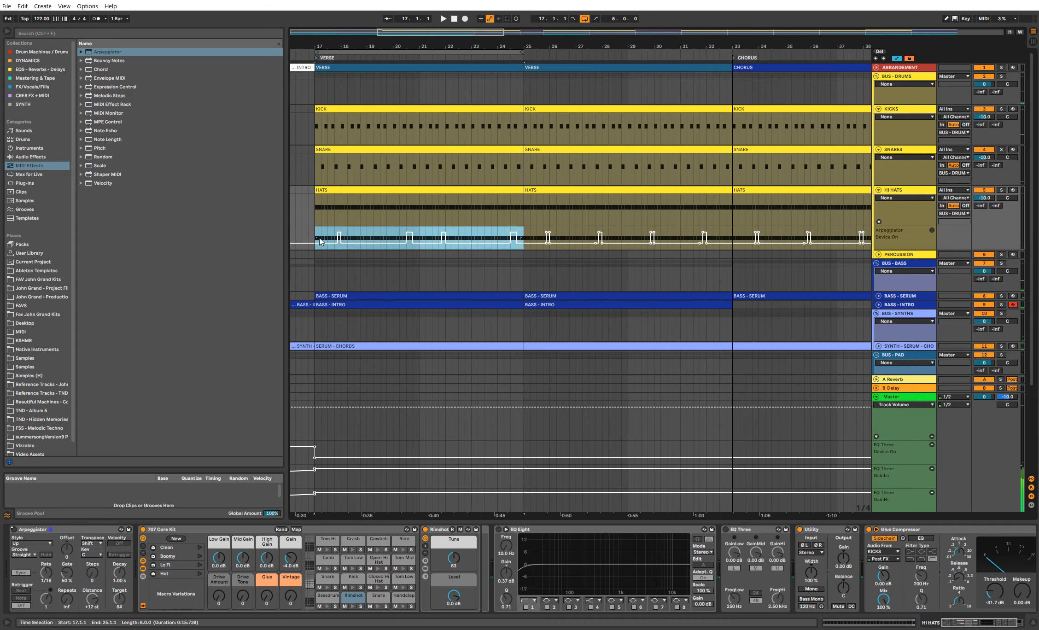
key("ctrl+d")
key("ctrl+d")
left_click_drag(574, 41, 617, 23)
left_click_drag(423, 238, 514, 238)
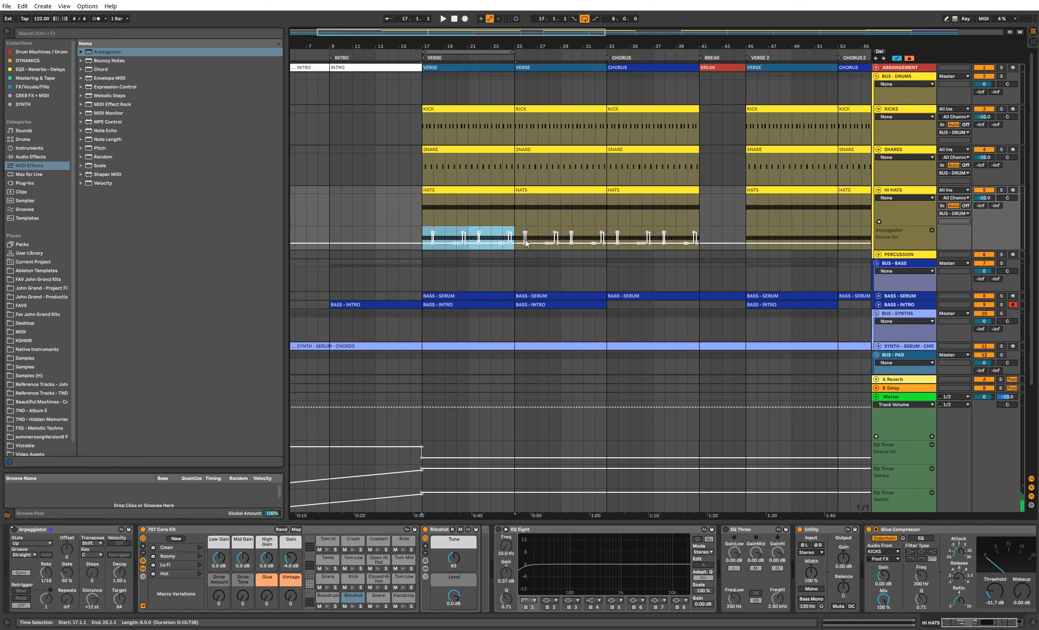
key("ctrl+d")
key("ctrl+d")
key("ctrl+d")
key("ctrl+z")
Step: Copy the Arpeggiator automation of bars 33–41 to VERSE 2 at bar 45 and duplicate it across CHORUS 2
left_click_drag(674, 47, 424, 31)
left_click(466, 234)
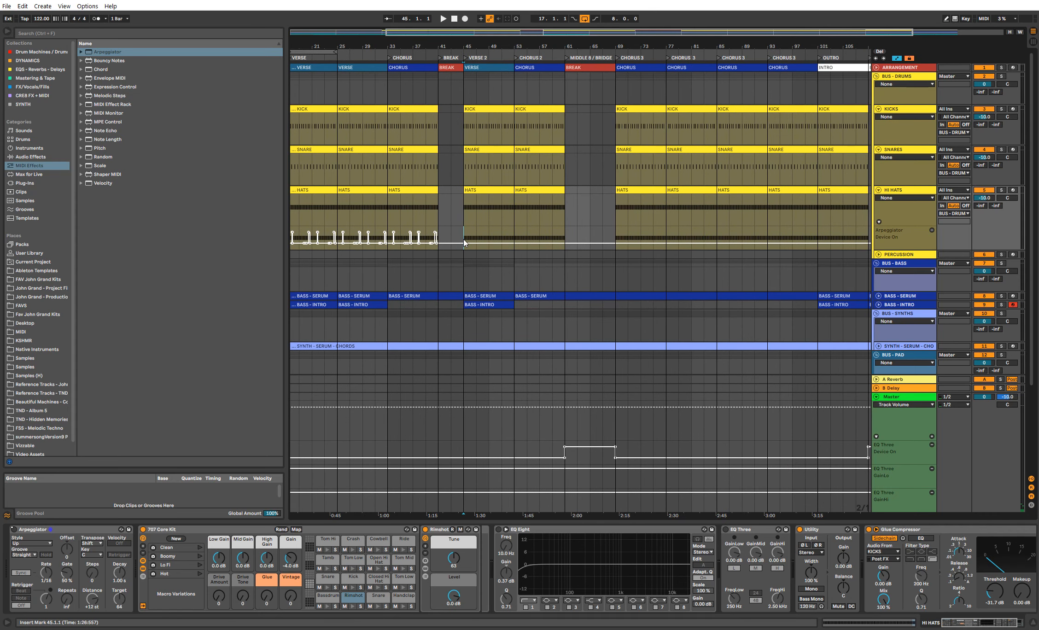
left_click_drag(500, 45, 560, 45)
left_click_drag(498, 229, 452, 234)
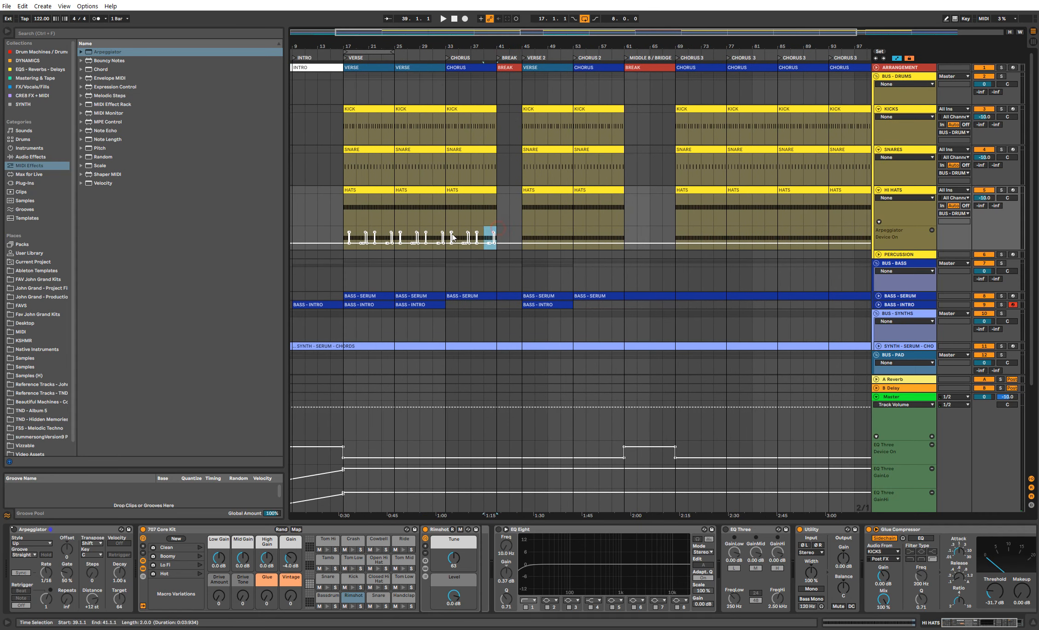
left_click(523, 238)
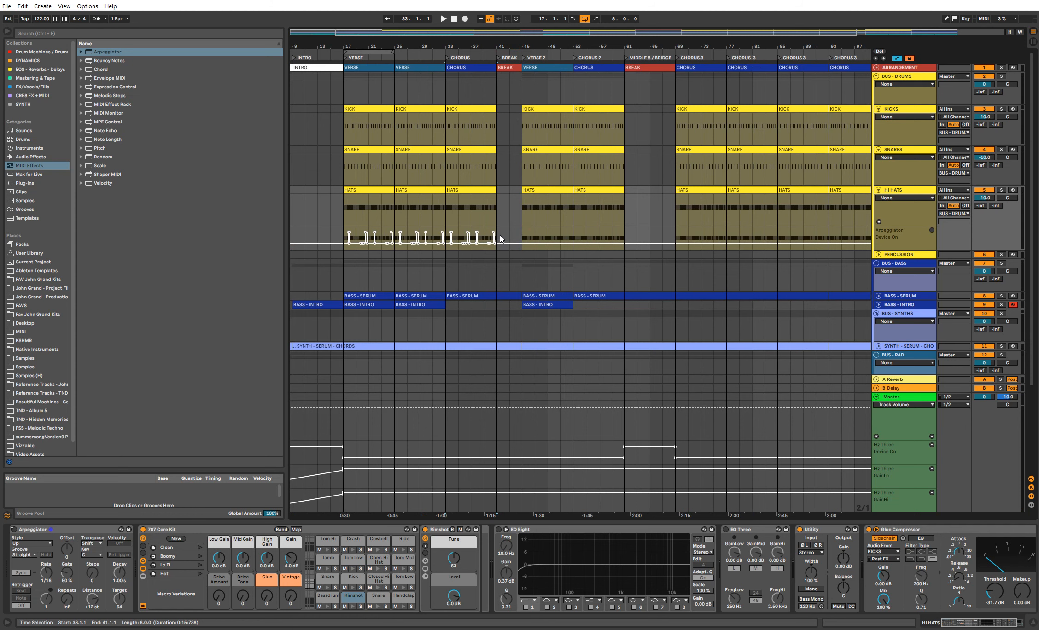
left_click_drag(498, 239, 449, 237)
left_click(524, 237)
key("ctrl+v")
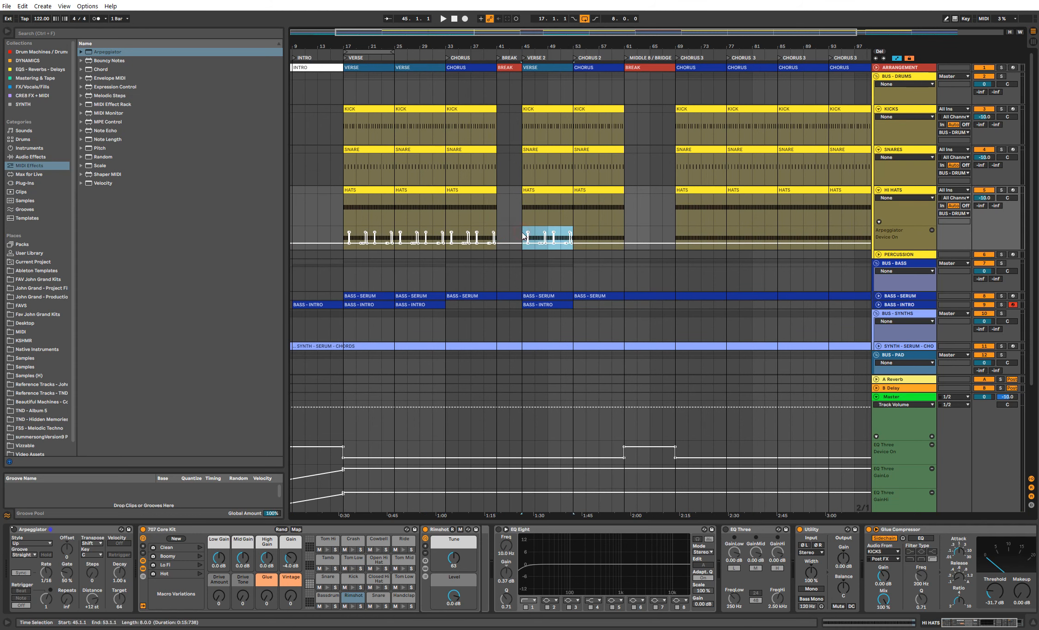
key("ctrl+d")
Step: Paste the eight-bar Arpeggiator automation at bar 69 and duplicate it through the CHORUS 3 sections and first OUTRO to bar 109
scroll(511, 237, "right", 6)
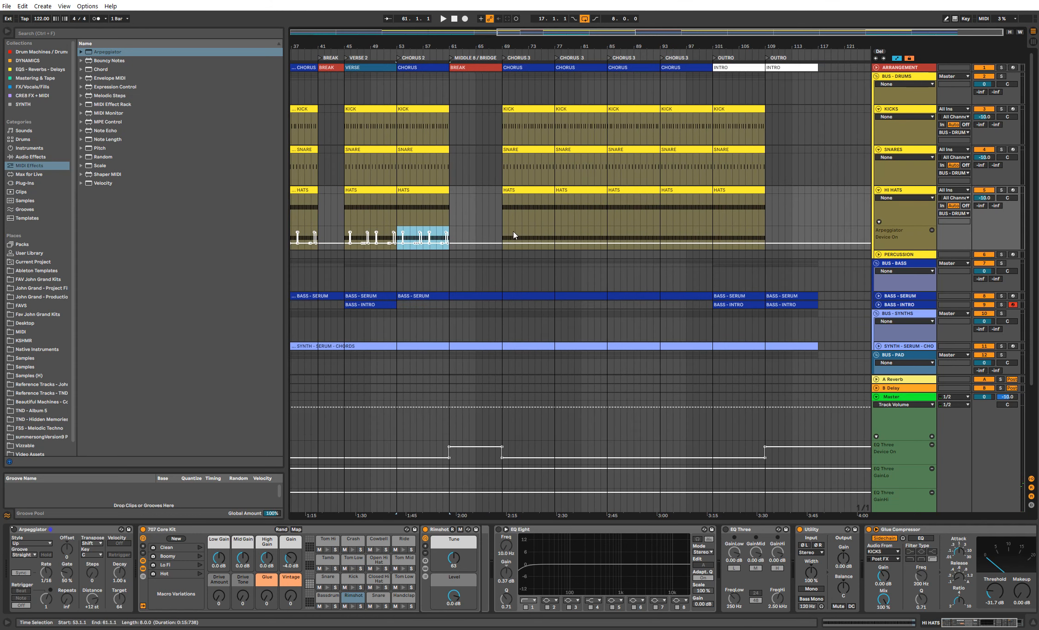
left_click(503, 237)
key("ctrl+v")
key("ctrl+d")
key("ctrl+d")
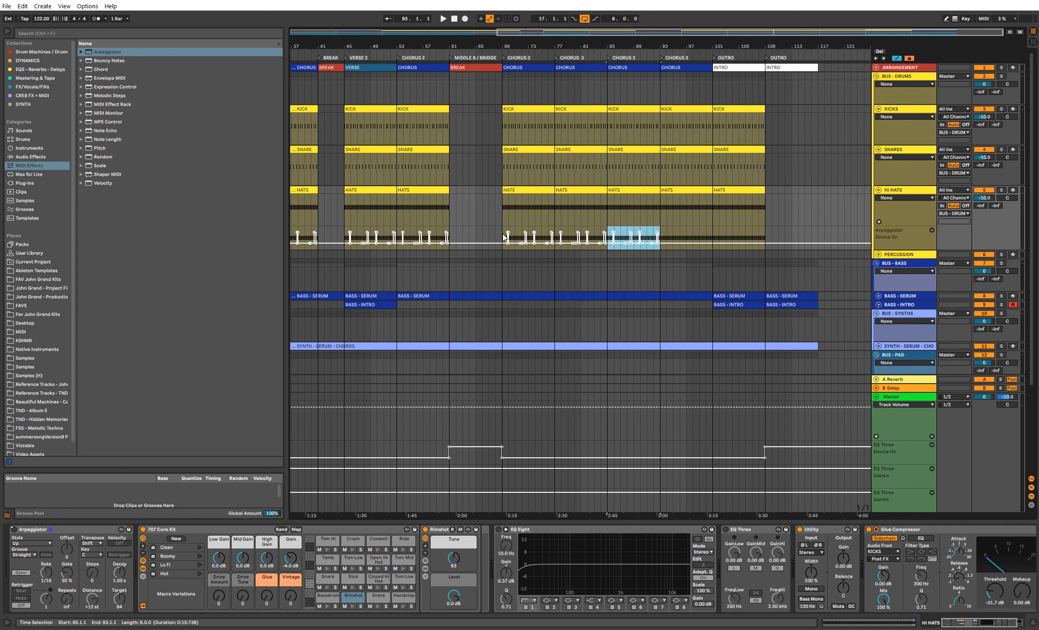
key("ctrl+d")
key("ctrl+d")
left_click_drag(534, 46, 534, 32)
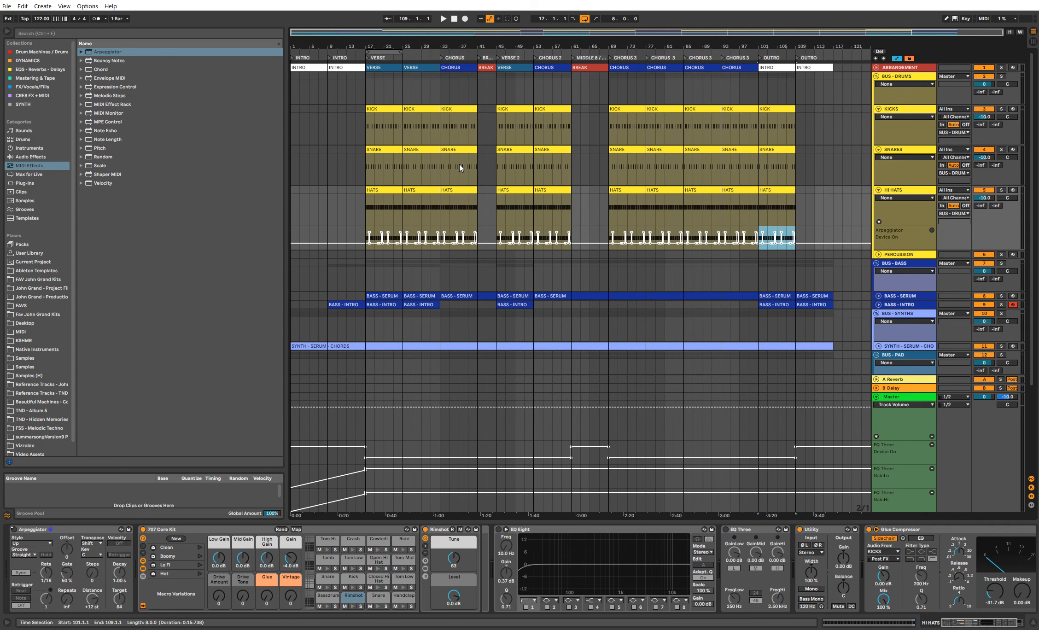
Step: Hide the automation lanes and fold the KICKS, SNARES and HI HATS tracks
key("a")
left_click_drag(399, 47, 399, 65)
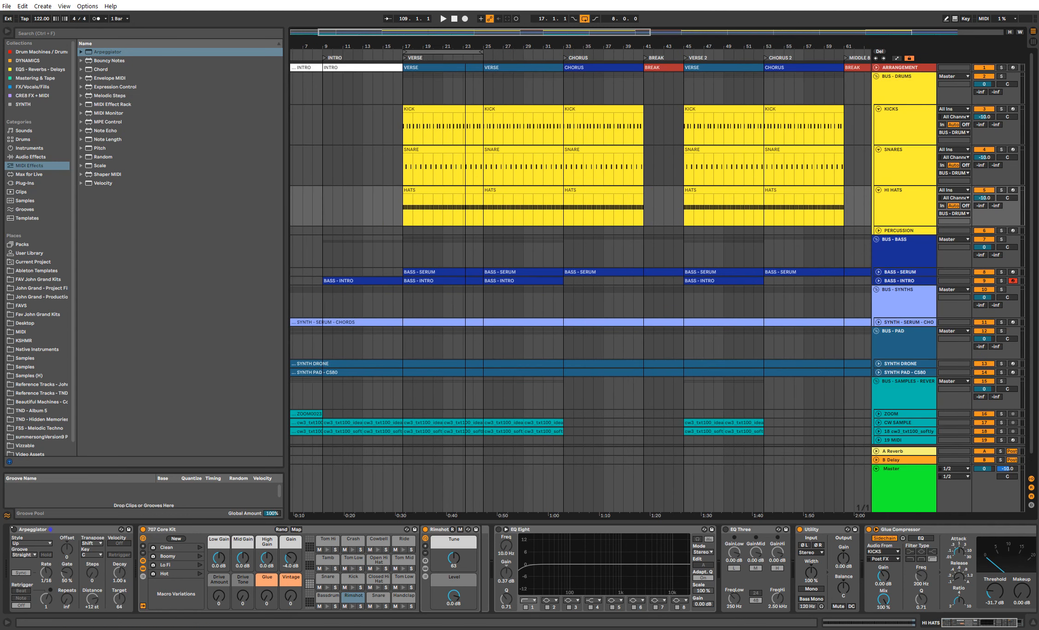
left_click(878, 113)
left_click(878, 110)
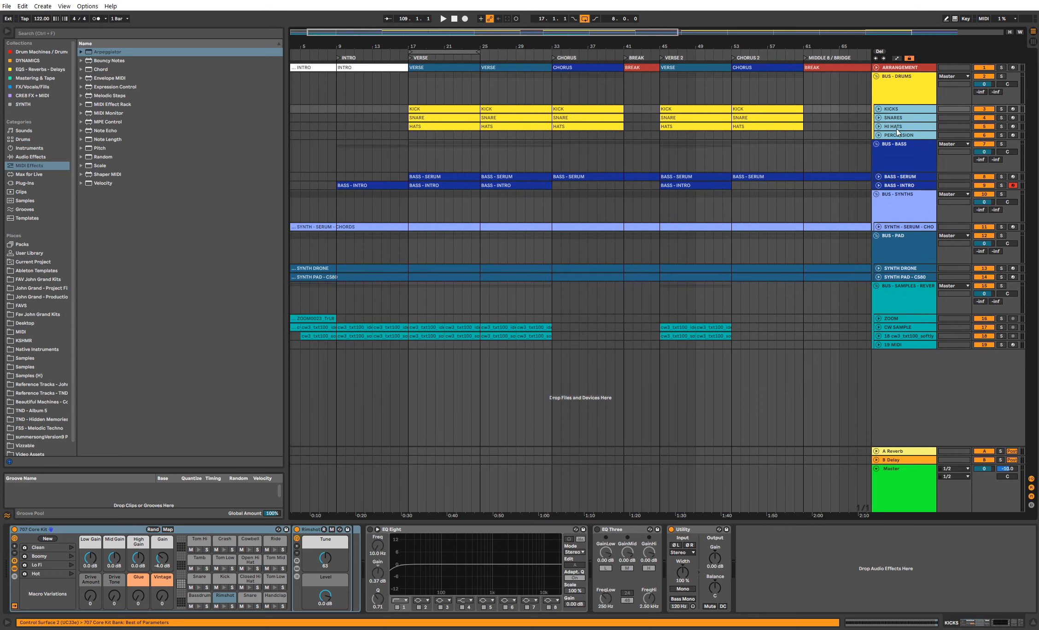
Step: Insert an audio track below PERCUSSION in the drum group and place the insert marker at bar 17
left_click(900, 136)
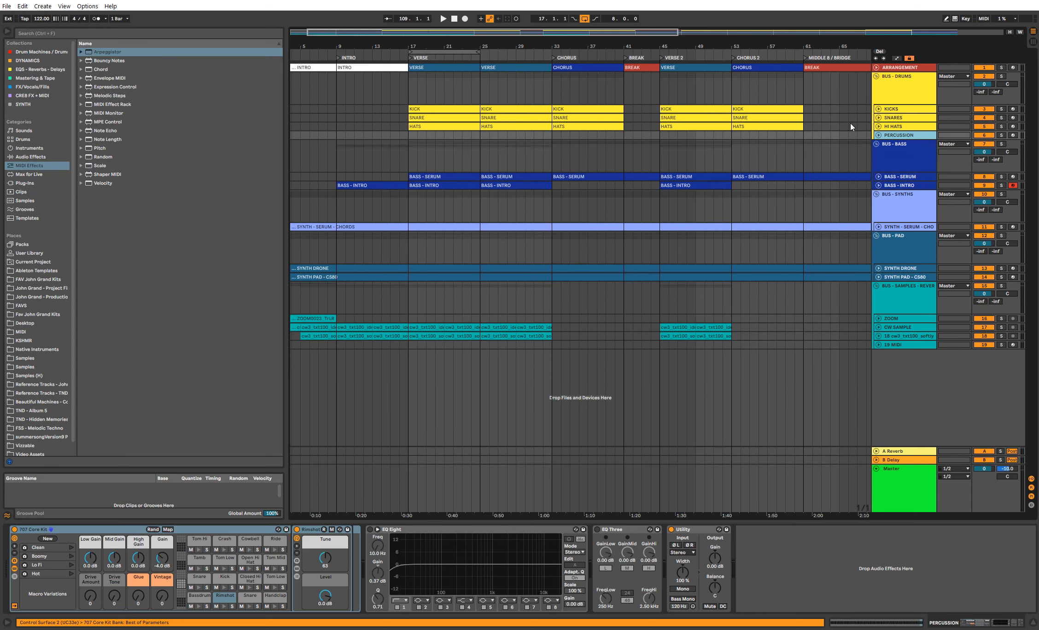
right_click(890, 136)
left_click(927, 199)
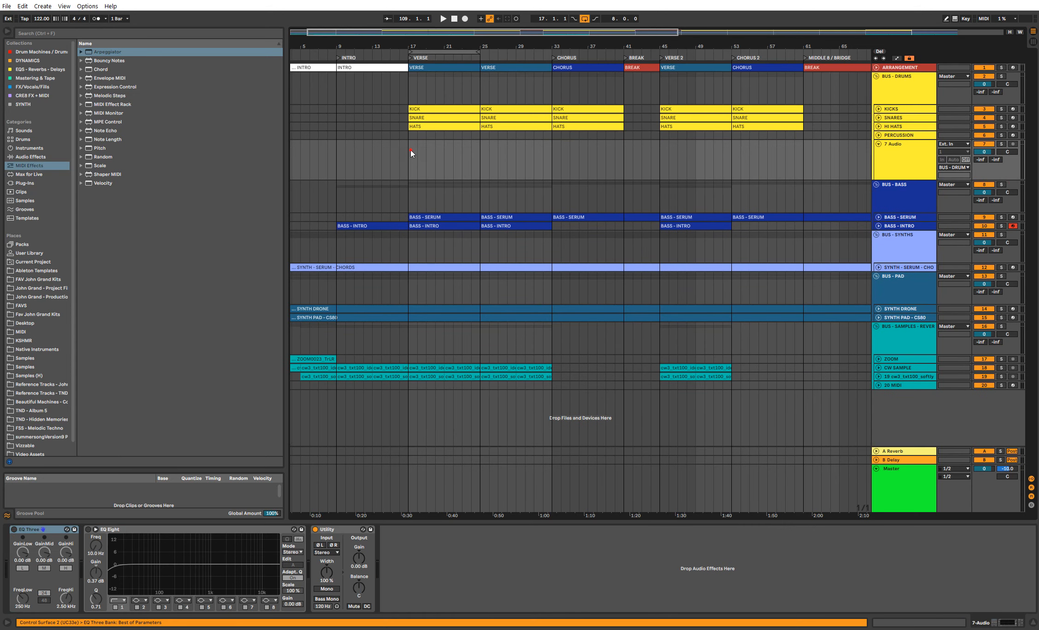
left_click(411, 149)
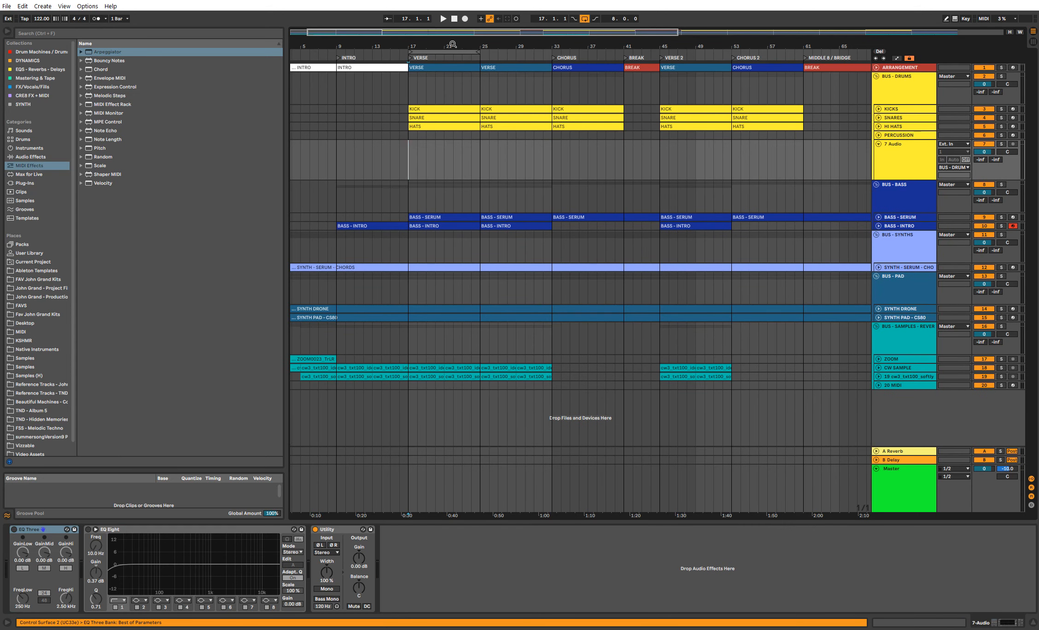
Step: Start playback from bar 17, search the FAVS folder for TOPS and open the Fav Tops & Beats folder
left_click(10, 306)
key("space")
left_click(112, 33)
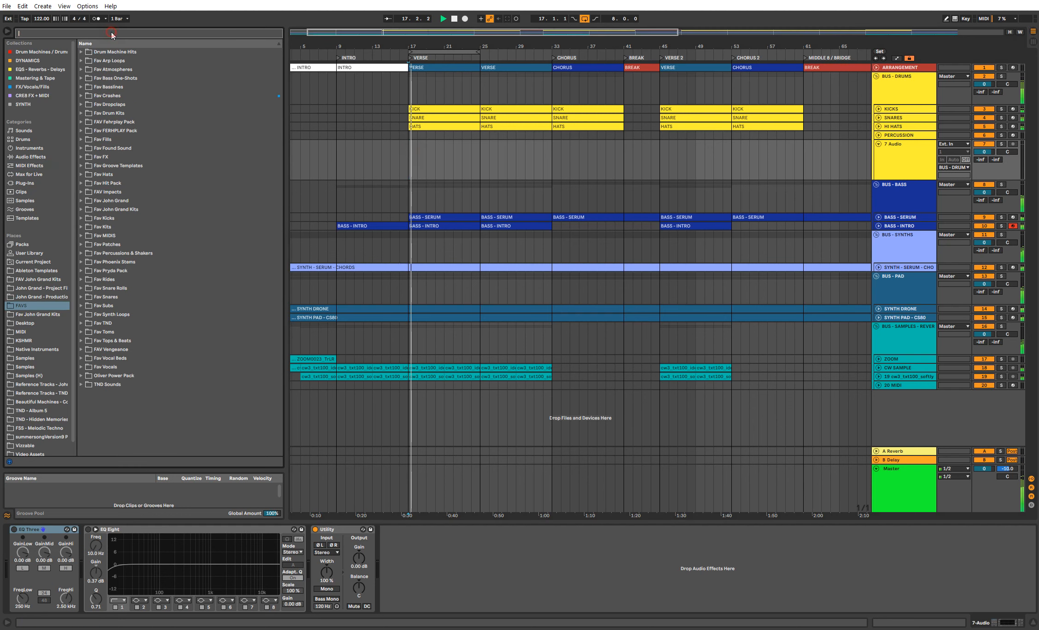
type("TOPS")
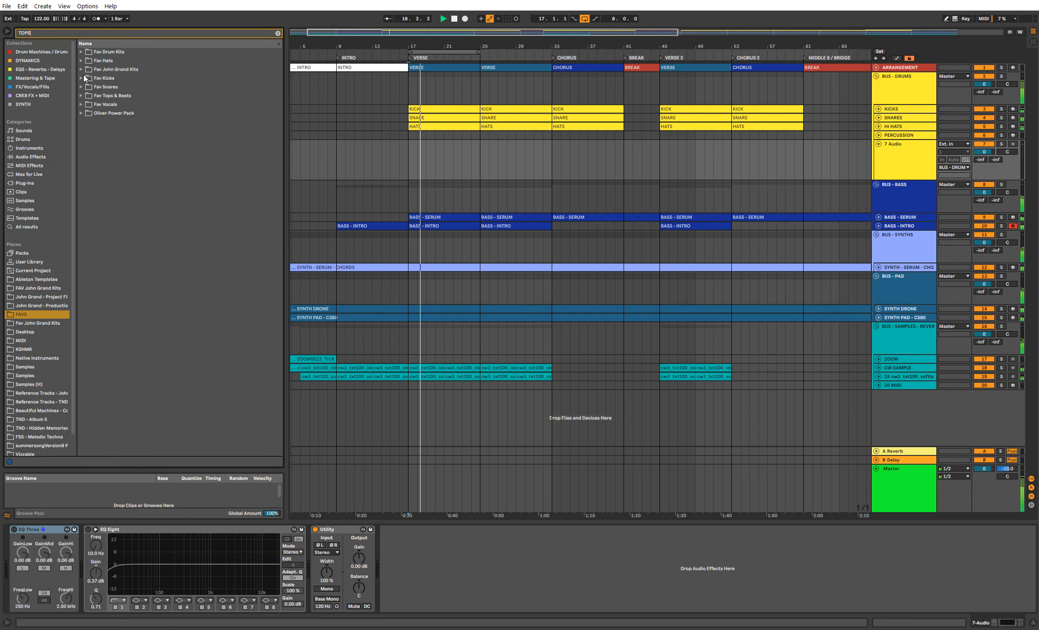
left_click(81, 95)
scroll(103, 206, "down", 5)
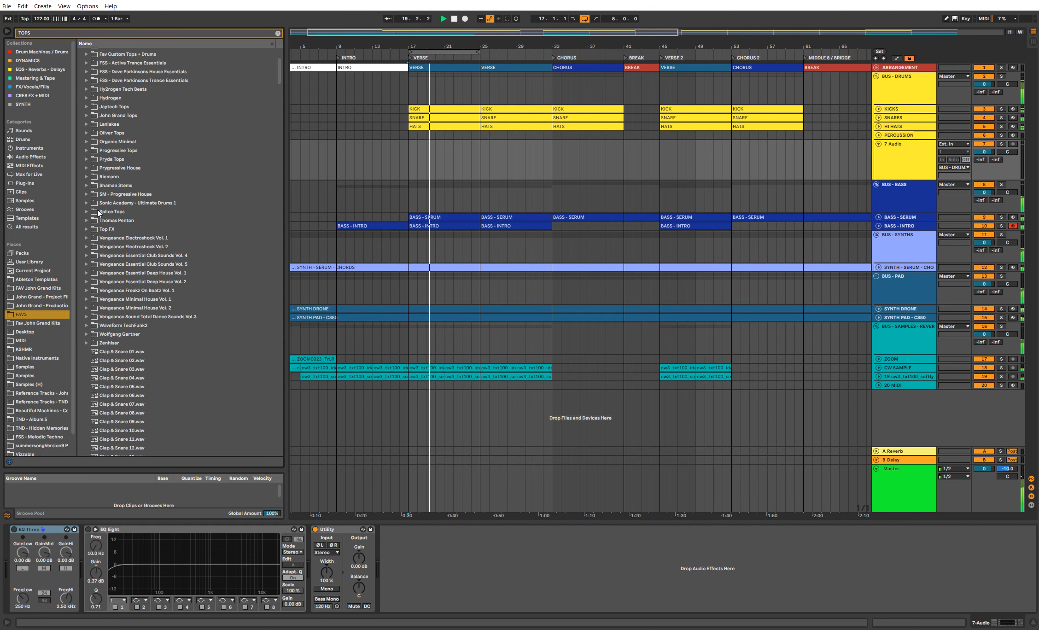
Step: Audition a drum loop and a hat loop in the Splice Tops folder against the playing song, and close the folder
left_click(87, 212)
scroll(141, 276, "down", 3)
left_click(146, 285)
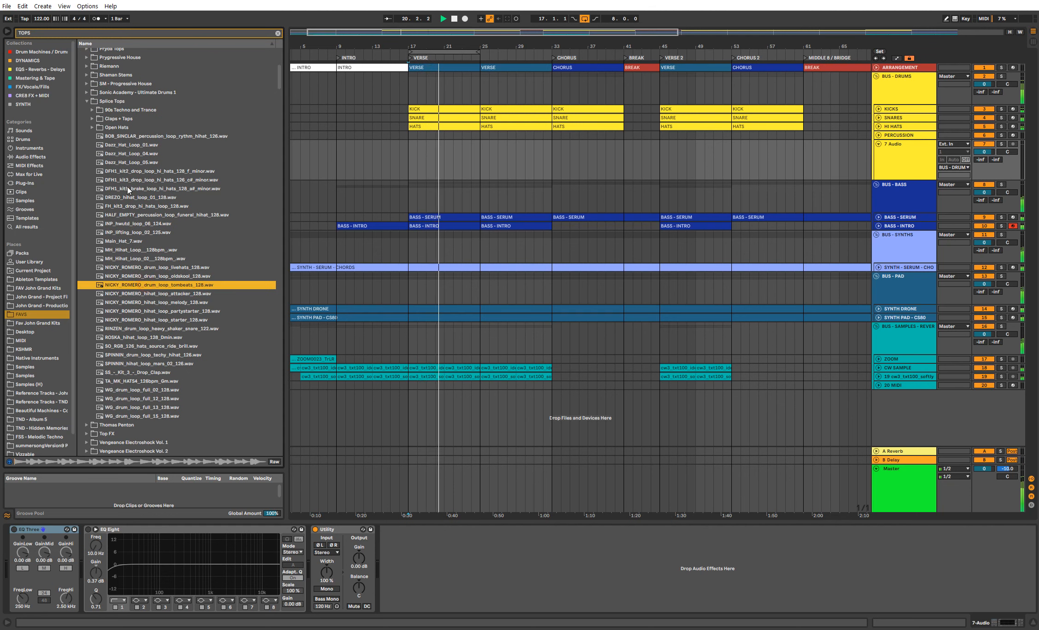
left_click(122, 145)
left_click(87, 101)
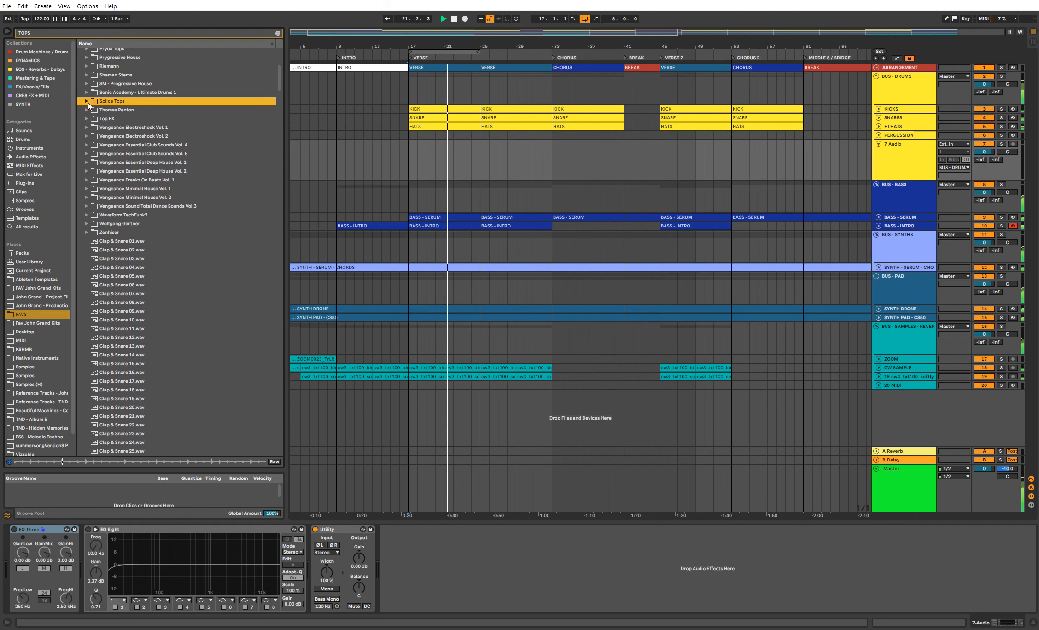
scroll(86, 218, "up", 3)
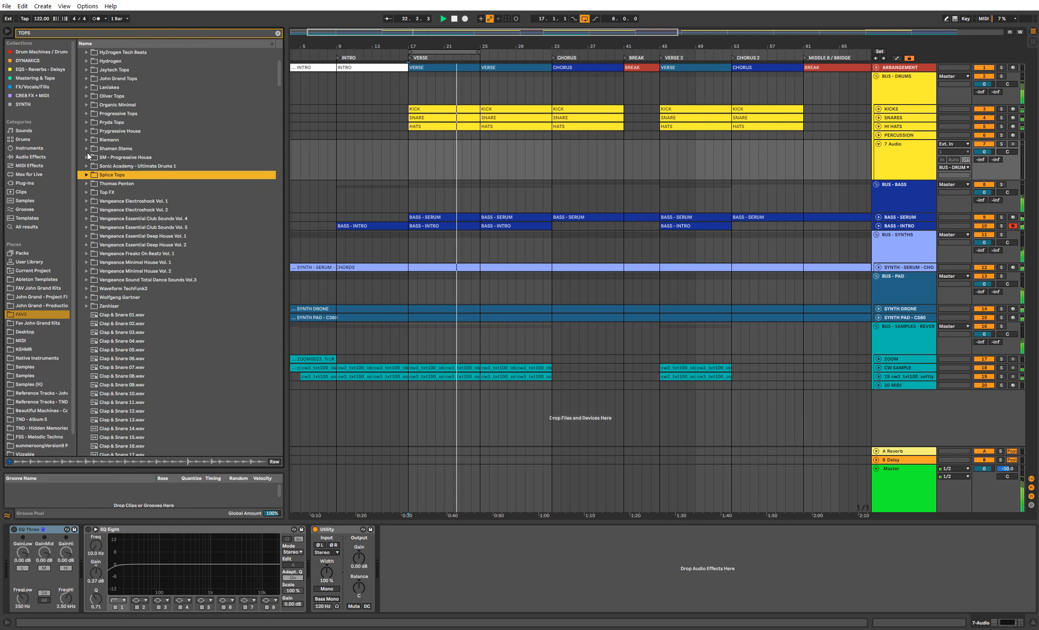
Step: Open the Oliver Tops folder and audition some of its 75 BPM-range drum loops against the song
left_click(88, 97)
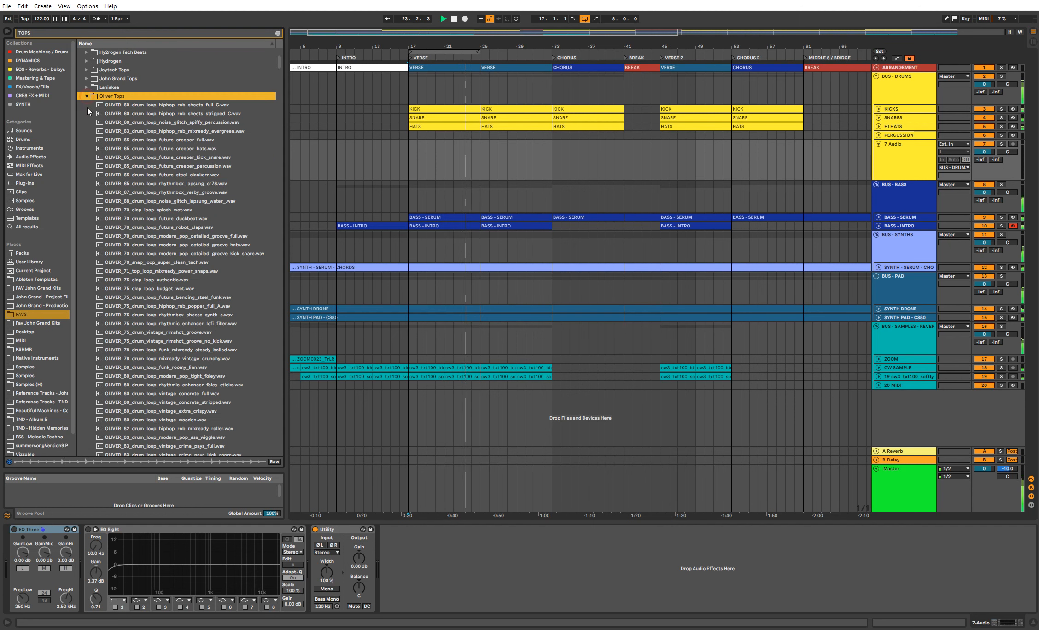
scroll(133, 220, "down", 3)
left_click(133, 222)
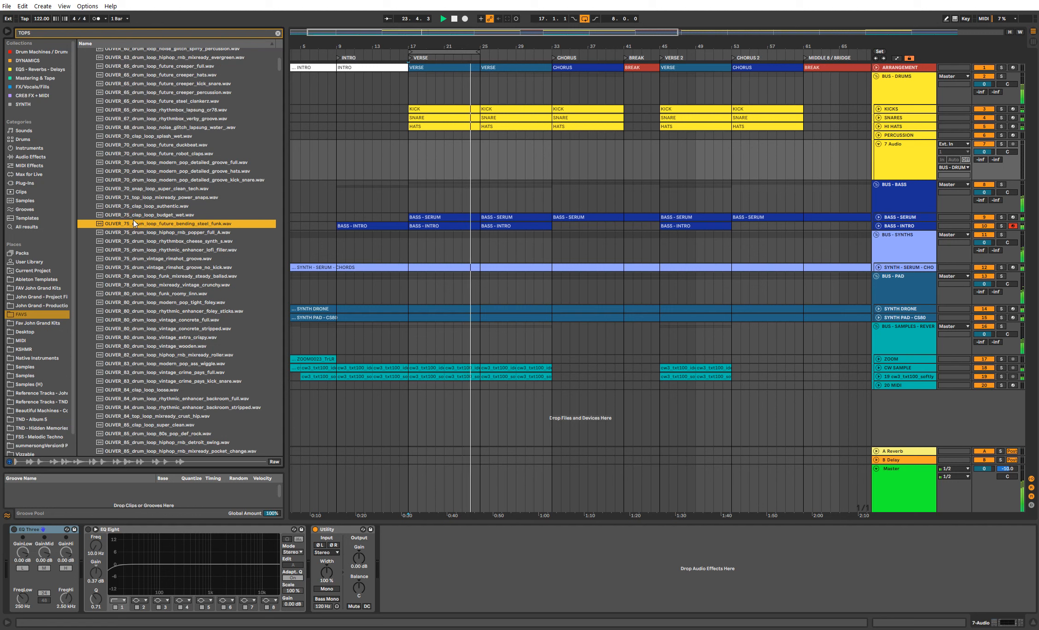
left_click(153, 271)
scroll(167, 282, "down", 4)
left_click_drag(280, 68, 284, 96)
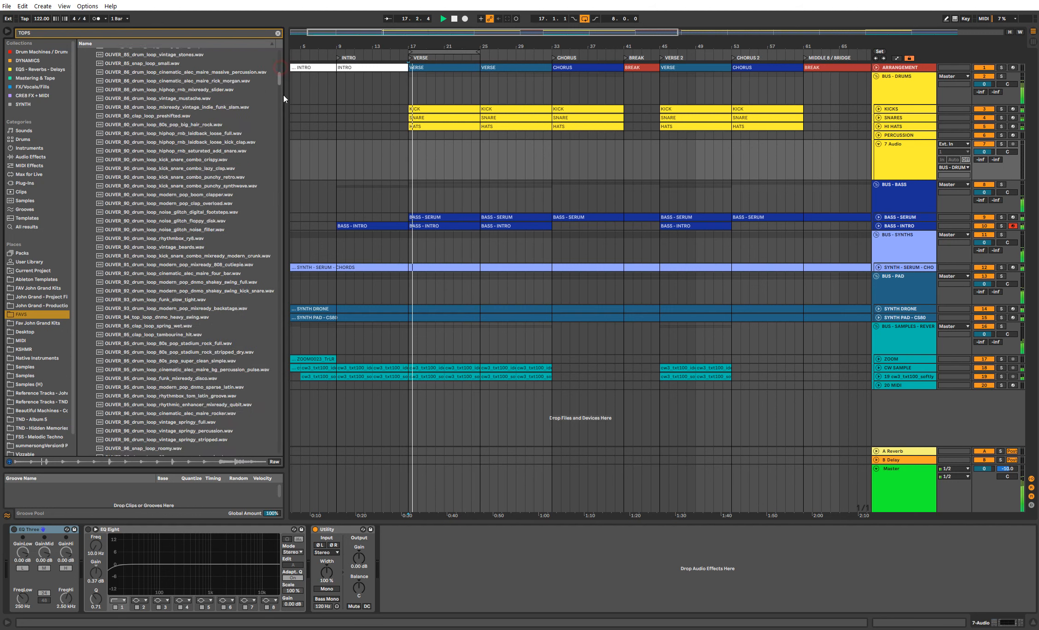
Step: Audition the Oliver 104 to 107 BPM loops, including gogo_styler, dusty_hat_claps, loose_shaker_clap and funk_big_tuff
left_click(210, 193)
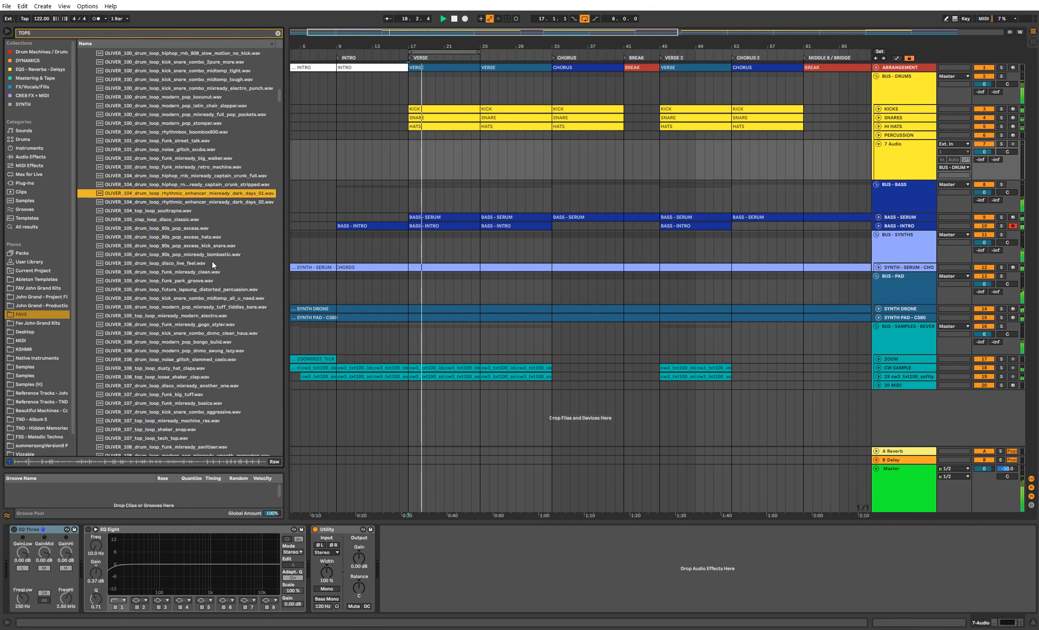
left_click(202, 324)
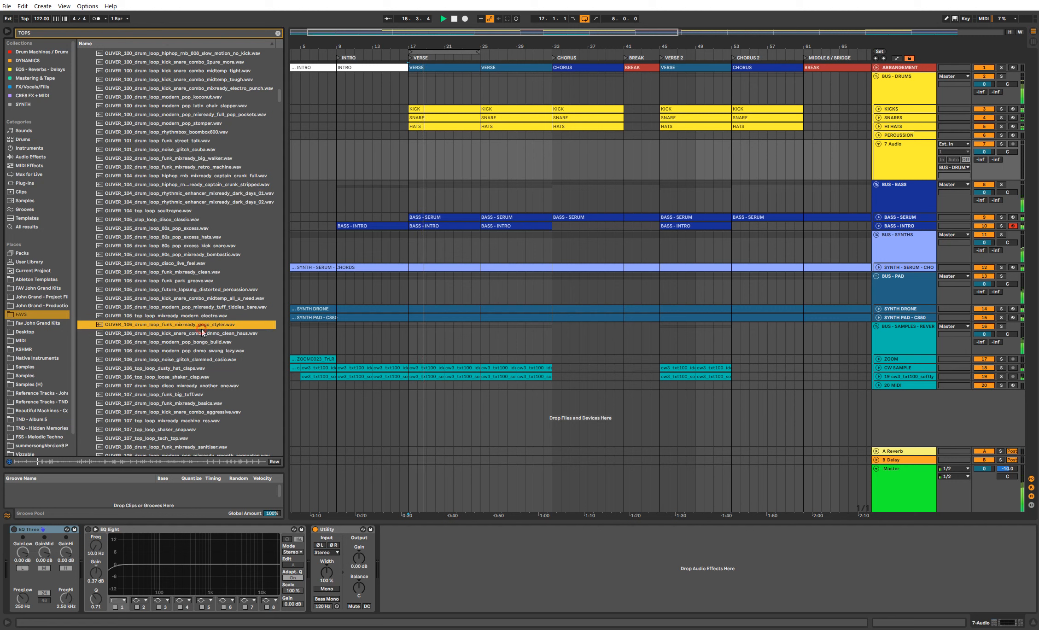
left_click(189, 368)
scroll(192, 354, "down", 5)
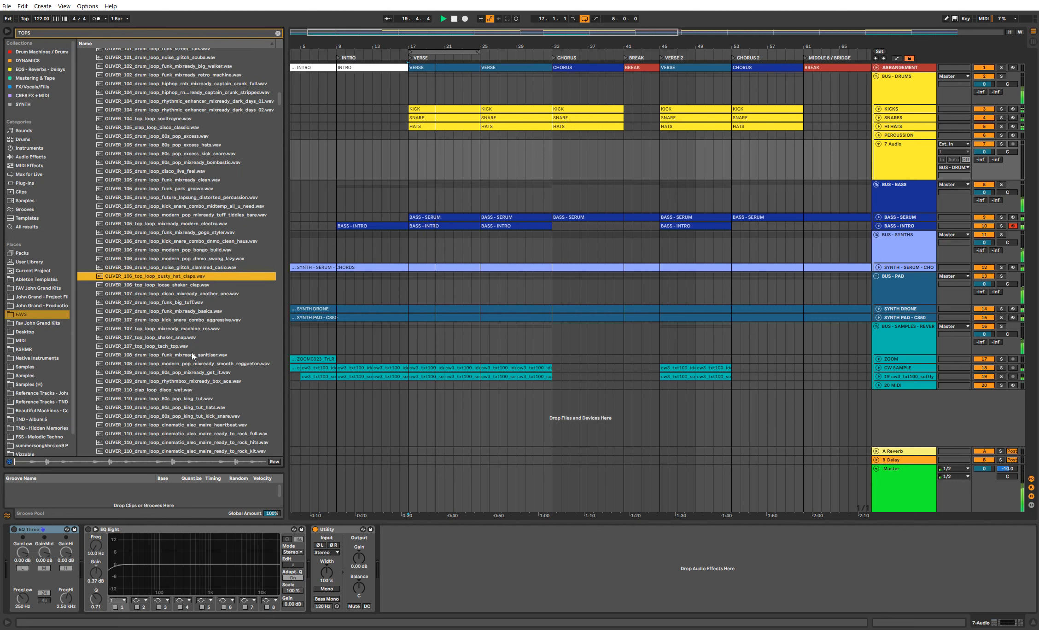
left_click(197, 284)
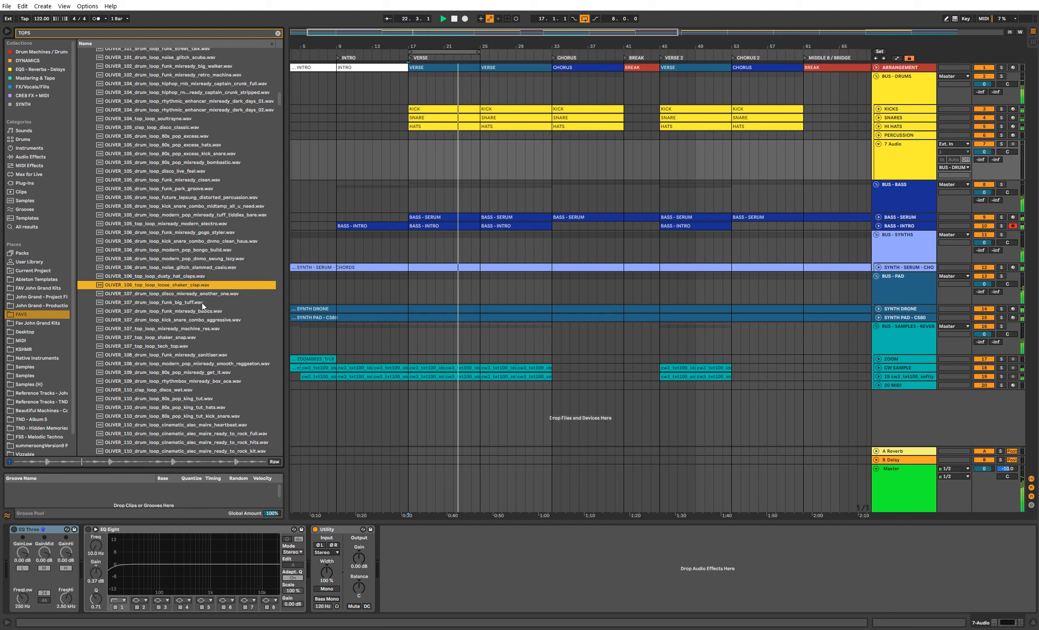
left_click(202, 303)
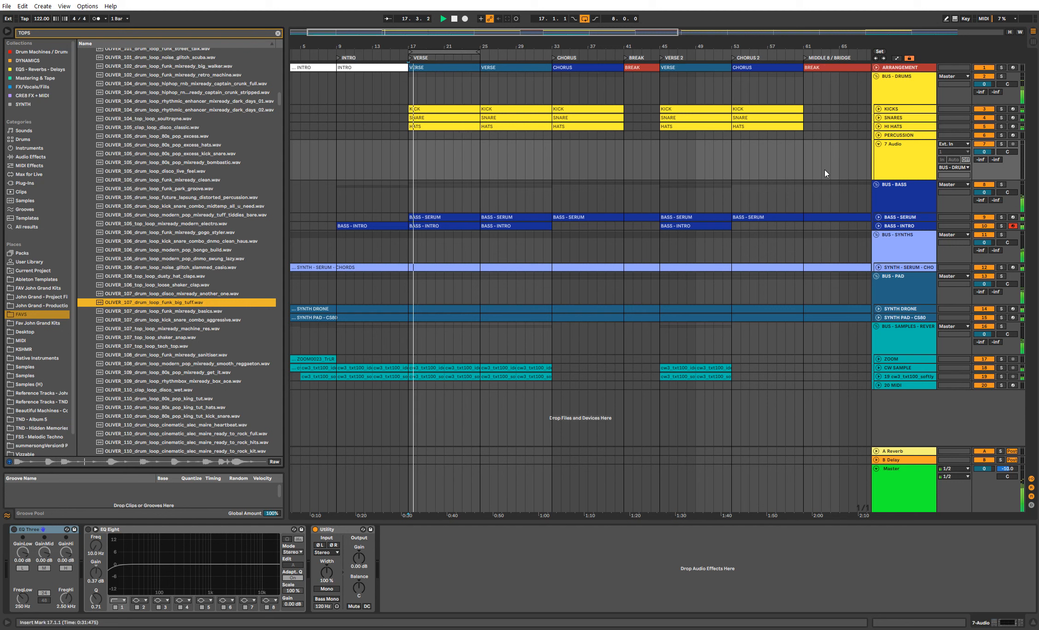
Step: Place OLIVER_107_drum_loop_funk_big_tuff on the new audio track at bar 17 and listen to it soloed
left_click_drag(180, 305, 416, 157)
left_click_drag(416, 46, 436, 83)
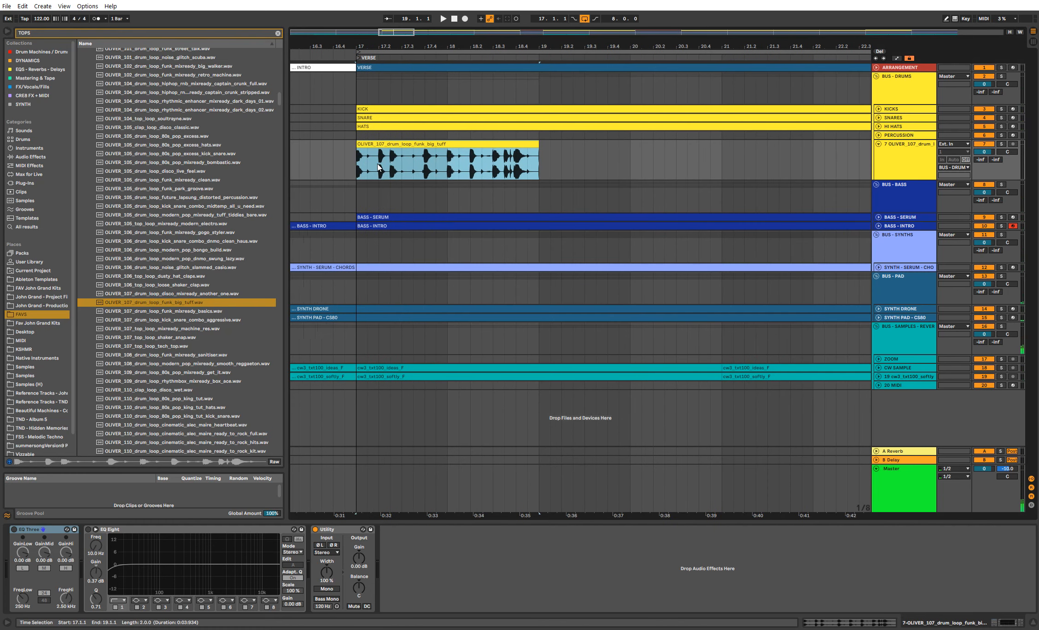
left_click(360, 162)
key("space")
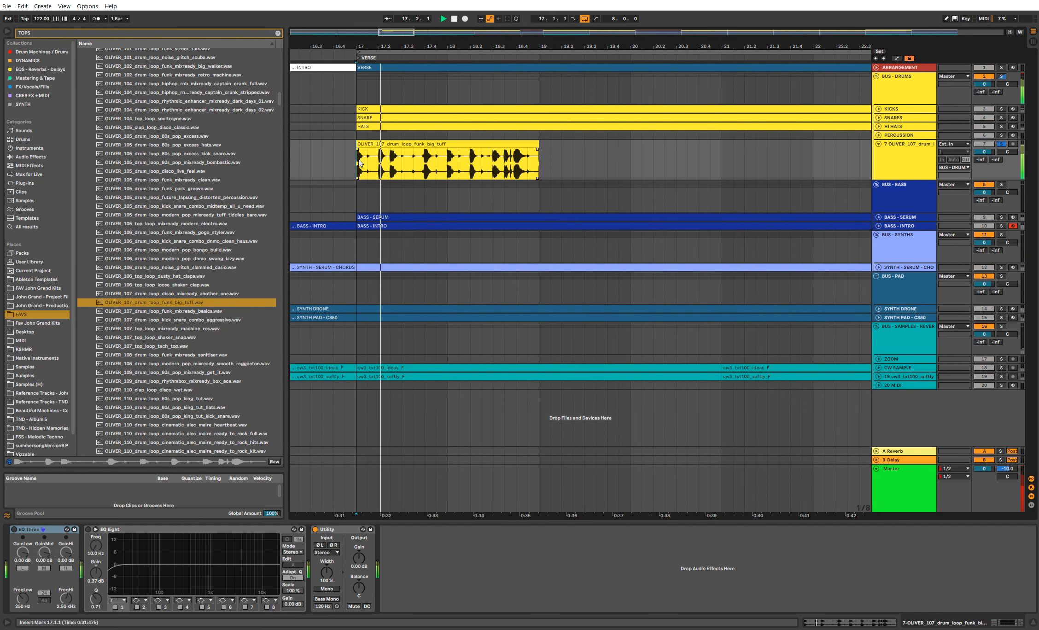
key("space")
Step: Cut the funk_big_tuff loop down to the single sixteenth-note hit at 17.2 and play it back
left_click_drag(376, 164, 571, 171)
key("Delete")
left_click_drag(366, 46, 368, 83)
left_click_drag(391, 149, 411, 152)
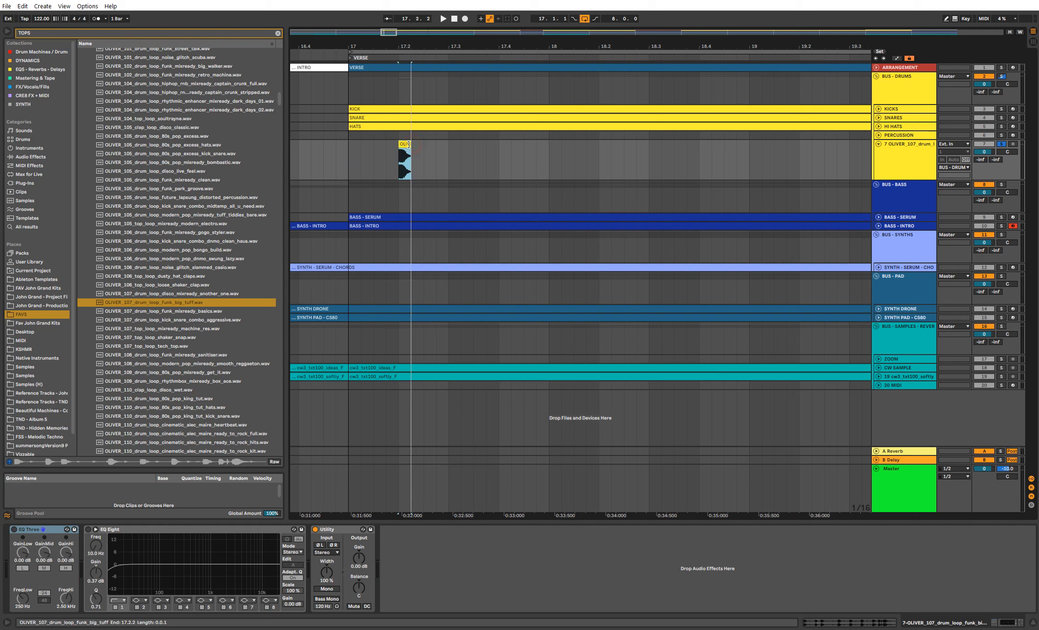
left_click(347, 151)
key("space")
key("space")
Step: Select the time range around the isolated hit at bar 17 and move its track out of the BUS - DRUMS group
left_click_drag(450, 152, 356, 151)
left_click_drag(416, 47, 421, 29)
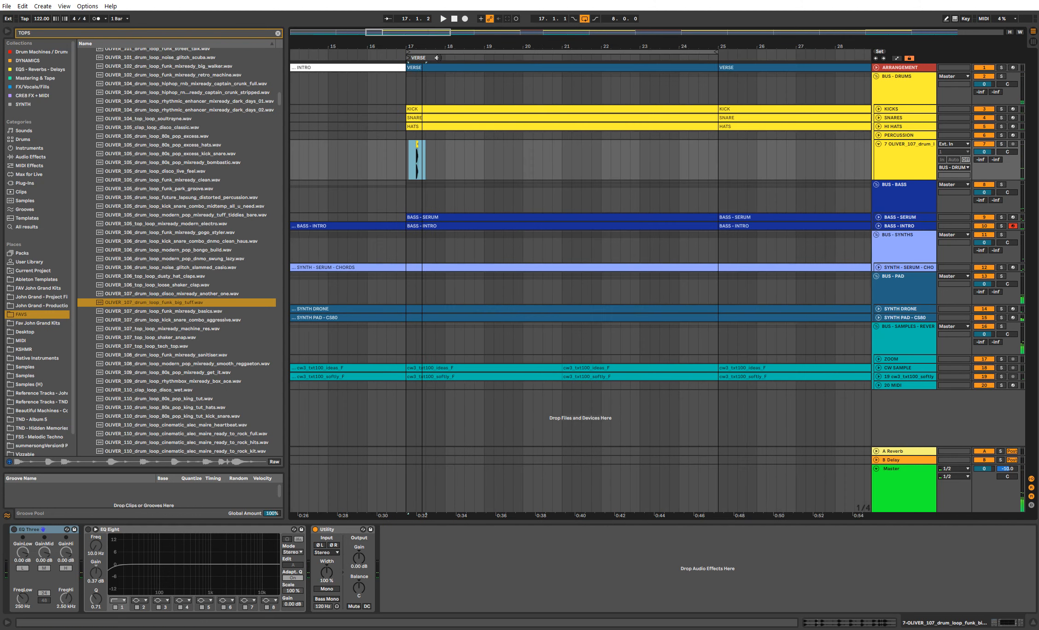
left_click_drag(900, 158, 907, 179)
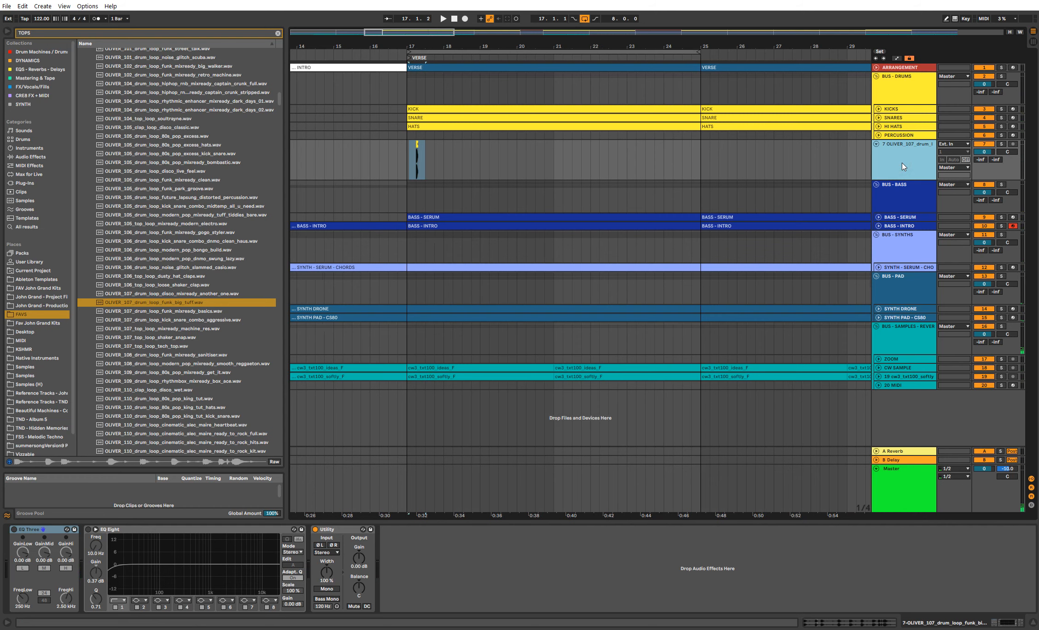
Step: Group the OLIVER_107 drum loop track, name the group BUS - DRUMS - TOPS, and select the loop track inside it
key("ctrl+g")
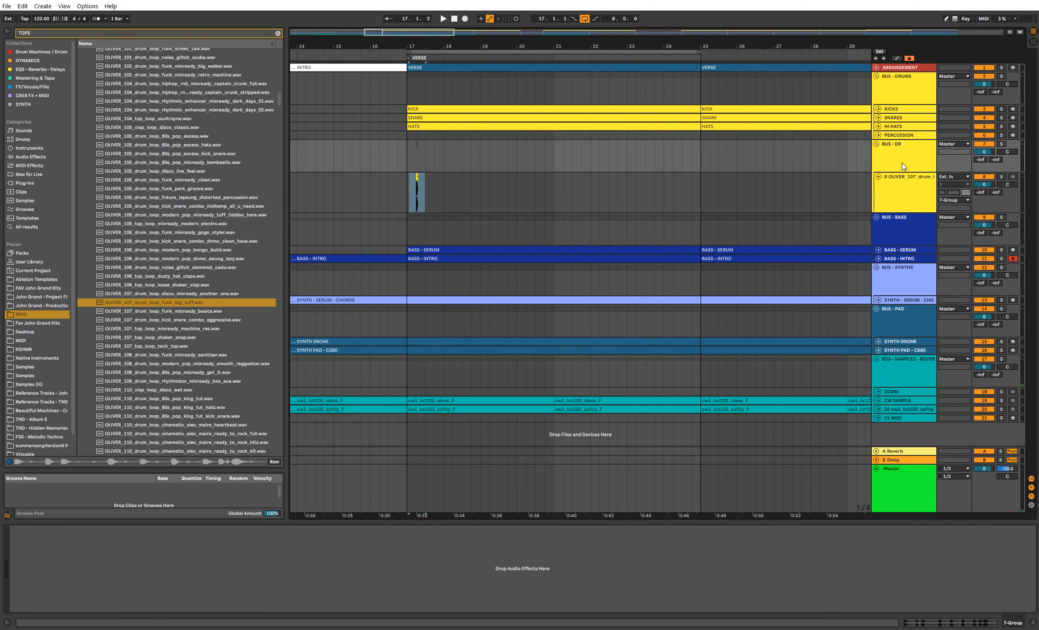
type("BUS - DRUMS - TOPS")
left_click(895, 186)
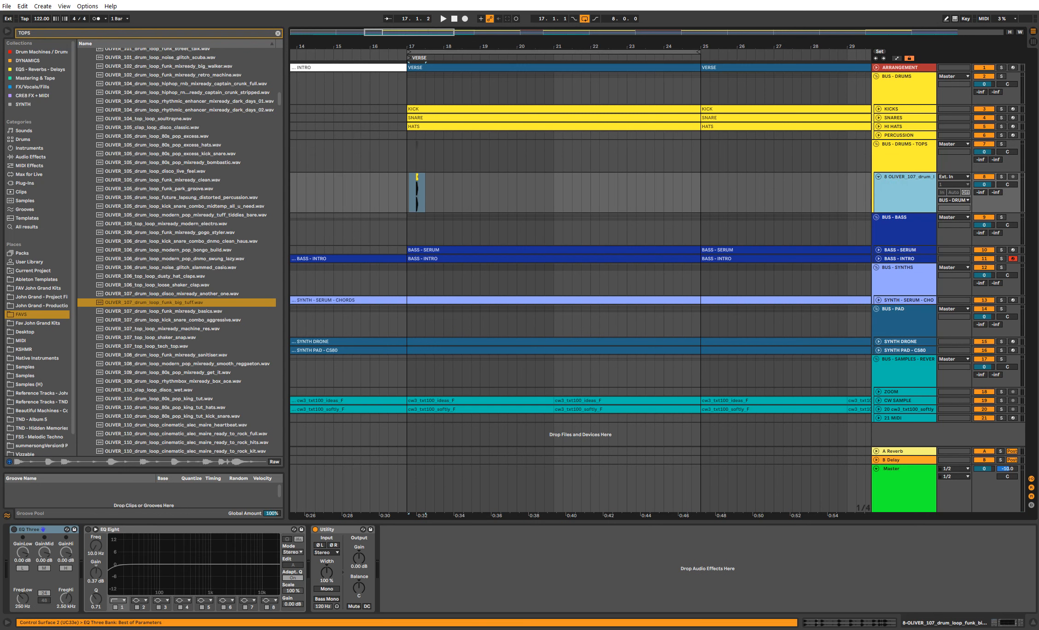
Step: Duplicate the half-bar drum loop segment repeatedly to fill the first verse section from bar 17 to bar 25
scroll(424, 194, "up", 5)
left_click(369, 183)
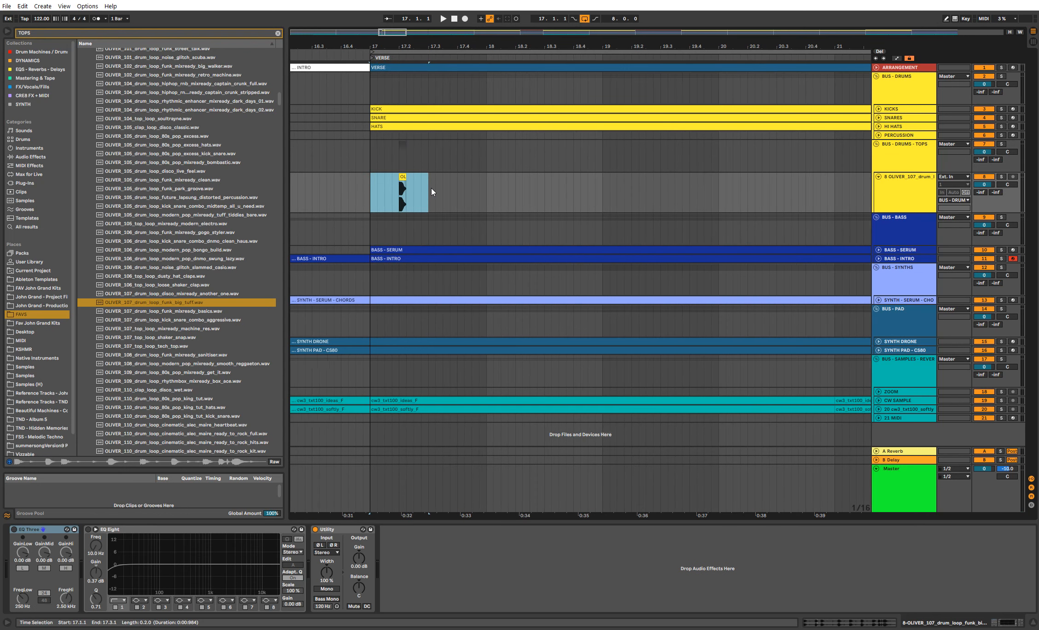
key("ctrl+d")
left_click_drag(459, 189, 370, 188)
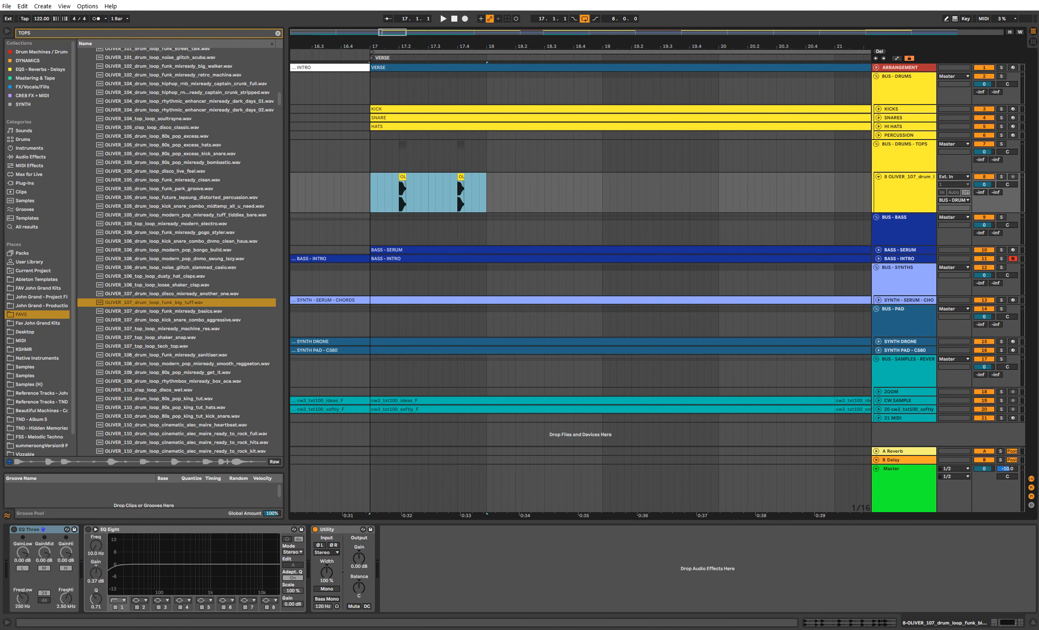
left_click_drag(442, 46, 344, 24)
key("ctrl+d")
key("ctrl+d")
key("ctrl+d")
key("ctrl+d")
key("ctrl+d")
key("ctrl+d")
key("ctrl+d")
Step: Duplicate the eight-bar run of loop clips twice to cover the second verse section and the first chorus
left_click_drag(552, 187, 326, 188)
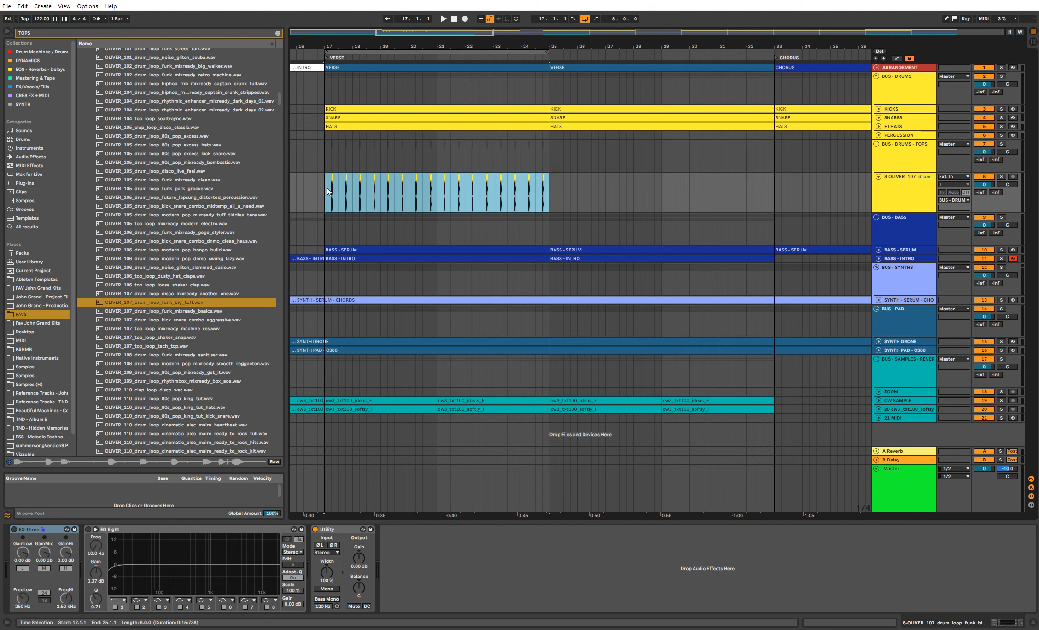
key("ctrl+d")
left_click_drag(545, 46, 465, 28)
key("ctrl+d")
Step: Copy the verse and chorus loop clips and paste them at the start of Verse 2
left_click_drag(478, 188, 362, 186)
key("ctrl+c")
left_click(497, 181)
key("ctrl+v")
Step: Fill the loop track from the first Chorus 3 at bar 69 with pasted clips and delete the excess after bar 109
left_click(614, 185)
left_click_drag(576, 190, 508, 191)
left_click(611, 180)
key("ctrl+v")
key("ctrl+v")
key("ctrl+v")
left_click(795, 185)
left_click_drag(806, 189, 861, 188)
key("Delete")
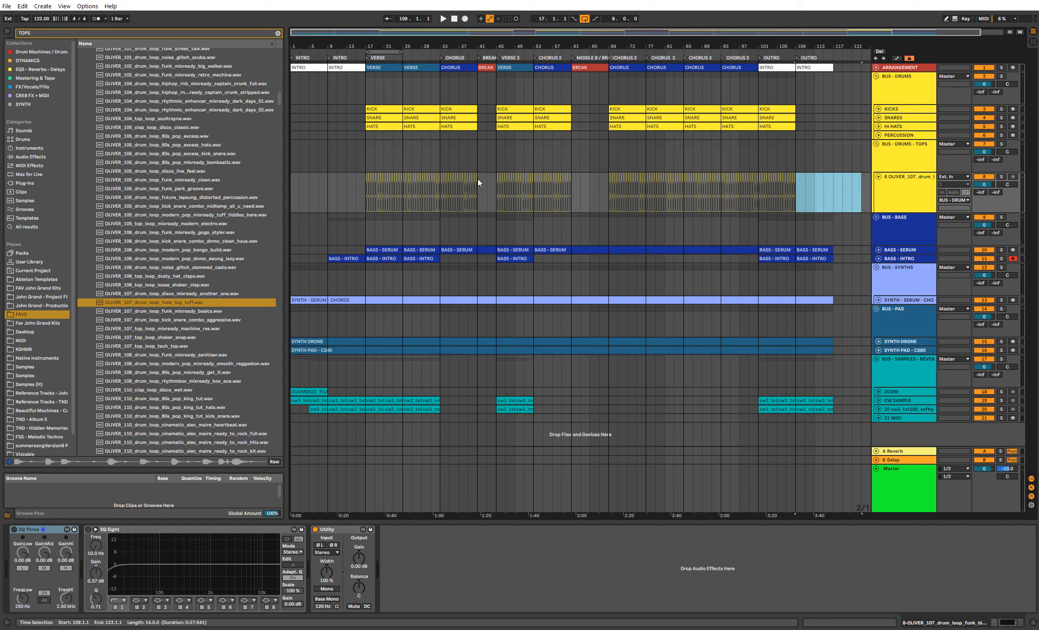
Step: Lower the loop track's volume to about -12.8 dB during verse playback and rename the track SNARE
left_click(367, 189)
key("space")
left_click_drag(983, 185, 983, 204)
double_click(914, 179)
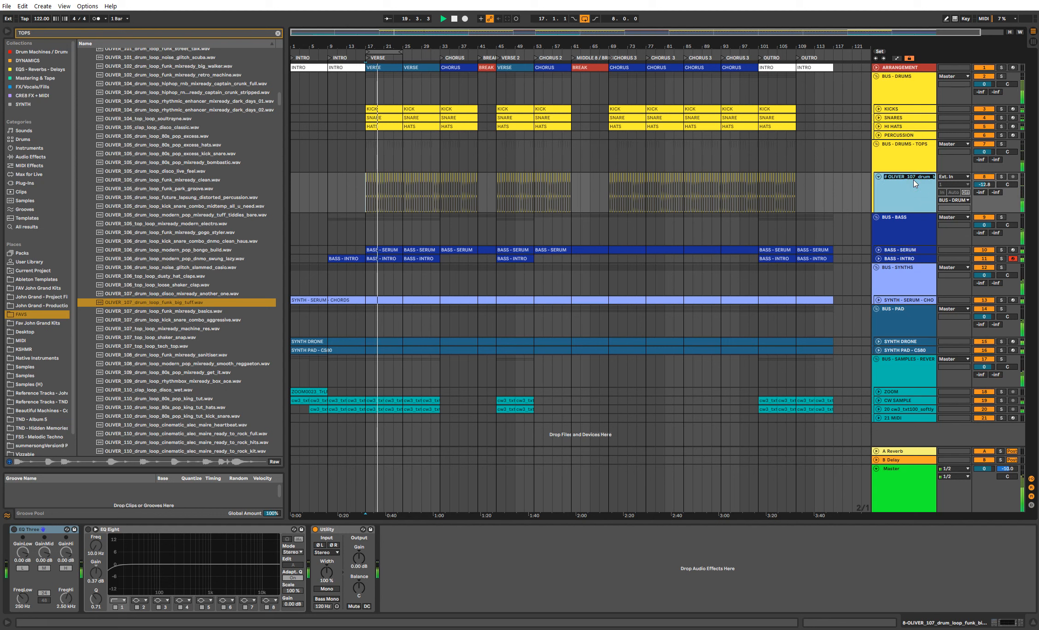
type("SNARE")
key("Return")
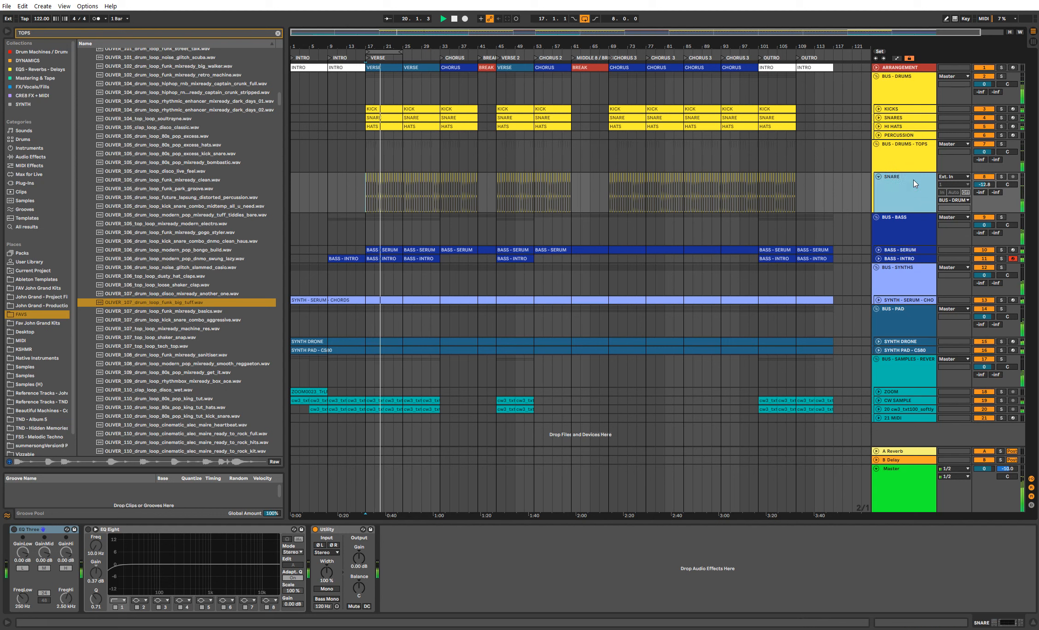
Step: Color the Reverb and Delay return tracks dark blue
left_click(914, 451)
right_click(910, 449)
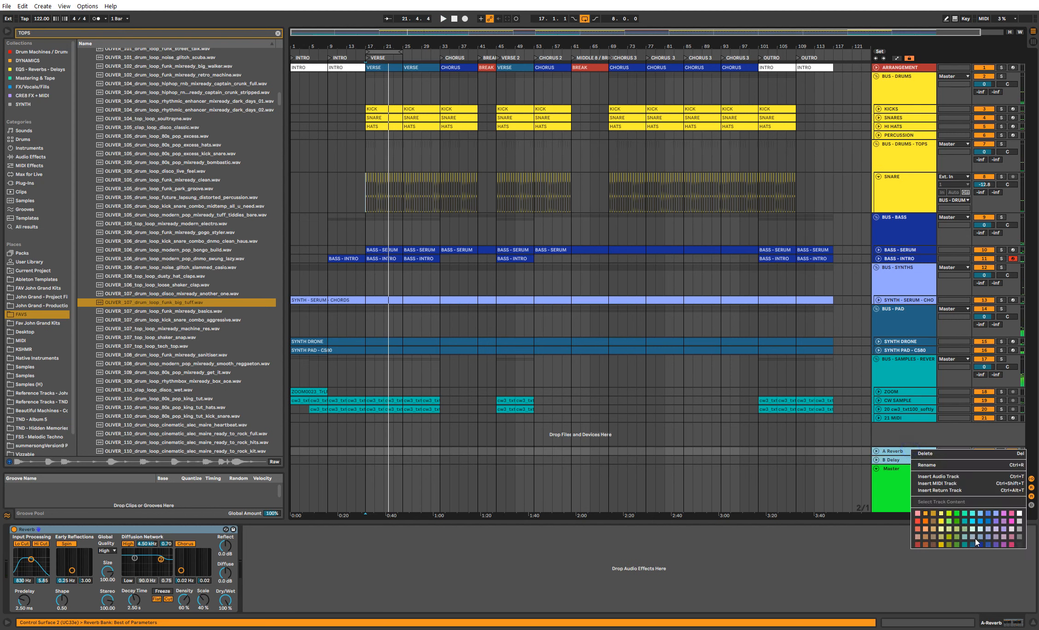
left_click(979, 544)
left_click(918, 453)
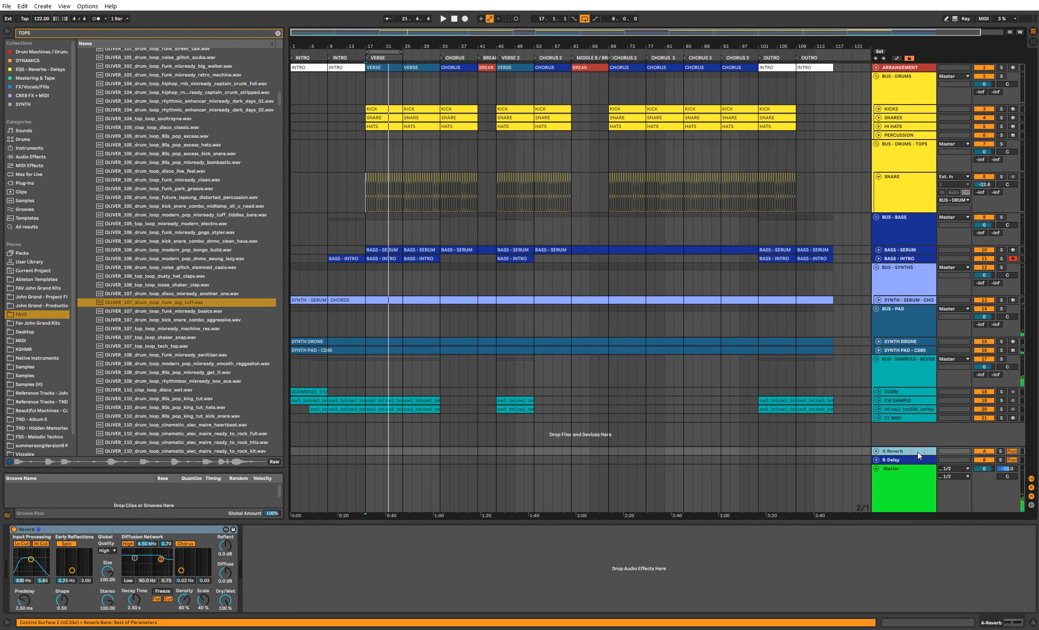
Step: Search the plug-ins for VAL and select ValhallaVintageVerb_x64
left_click(43, 182)
left_click(278, 34)
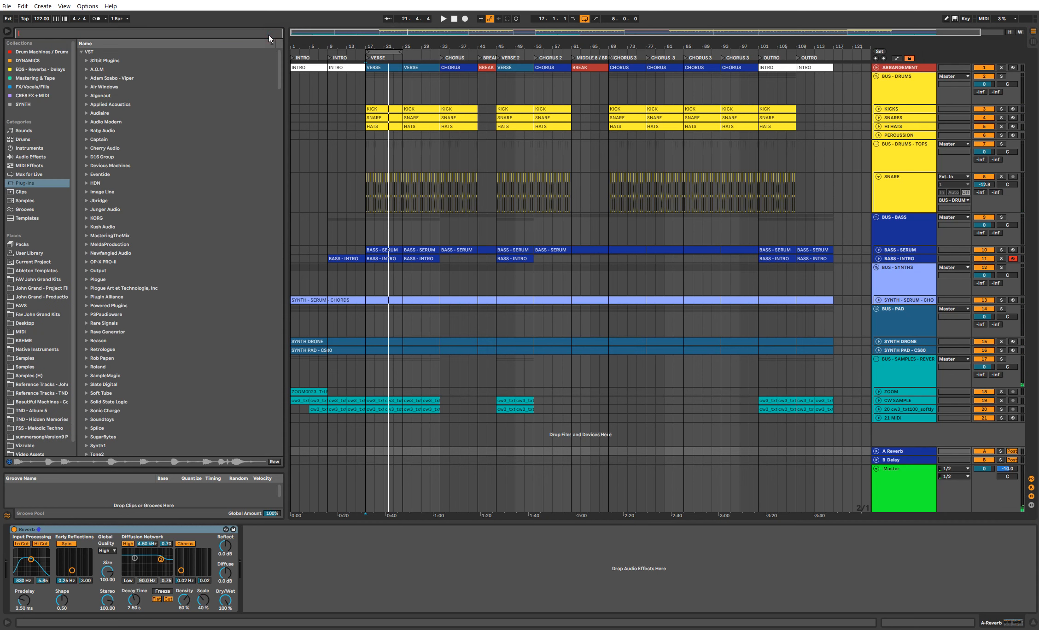
type("VAL")
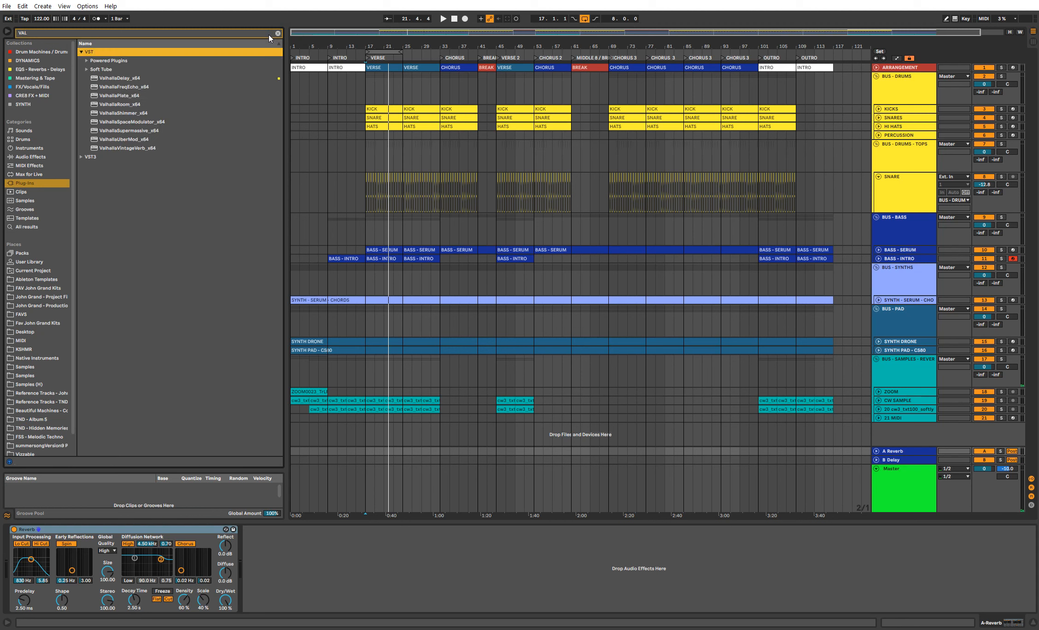
key("Down")
key("Down")
key("Down")
key("Down")
key("Down")
key("Down")
key("Down")
key("Down")
key("Down")
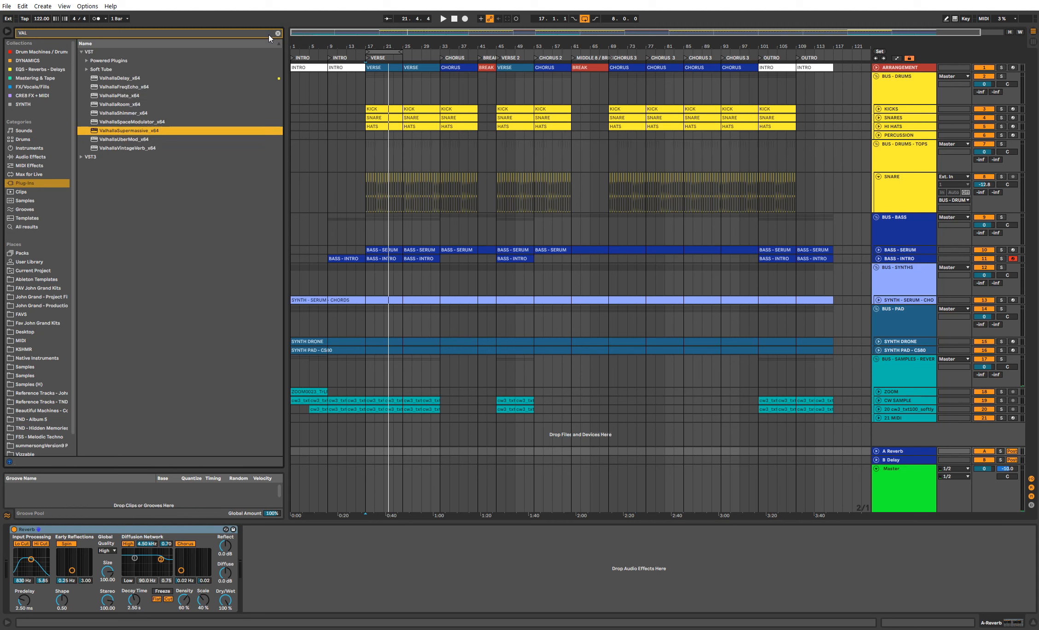
key("Down")
key("Down")
Step: Delete the stock Reverb from return track A and load ValhallaVintageVerb_x64 in its place
left_click(892, 453)
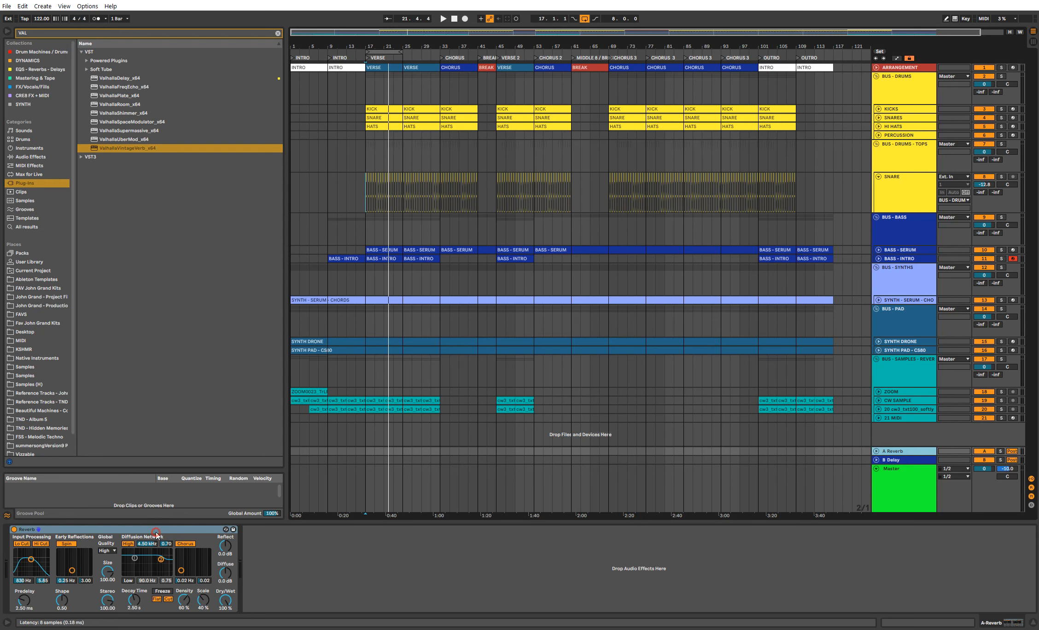
left_click(168, 528)
key("Delete")
double_click(150, 148)
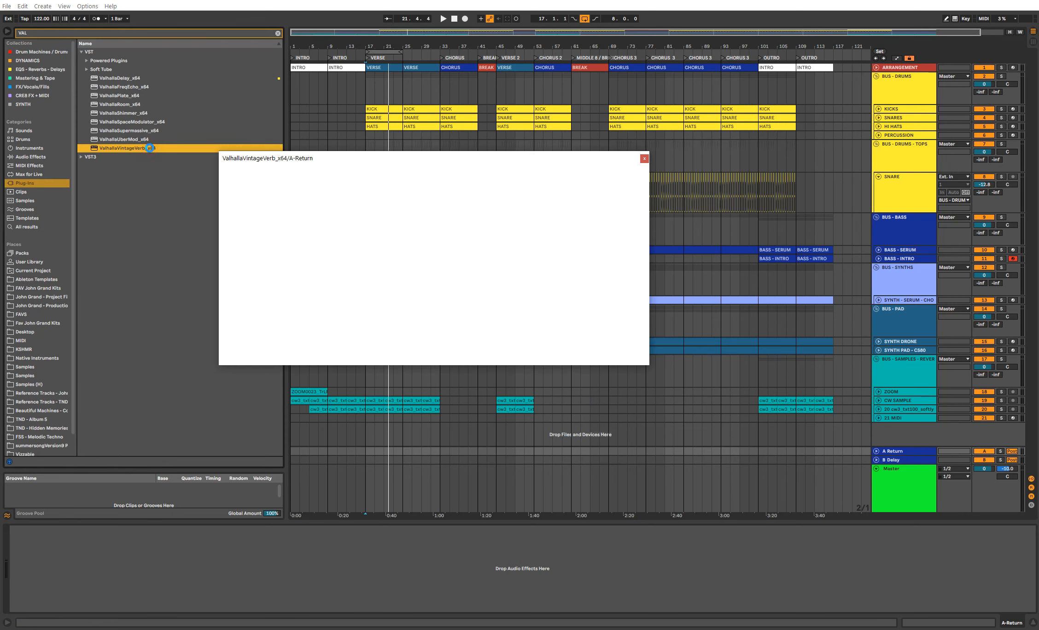
Step: Load the Big Ambience Gate preset from the Gated Reverbs presets in ValhallaVintageVerb
left_click(562, 326)
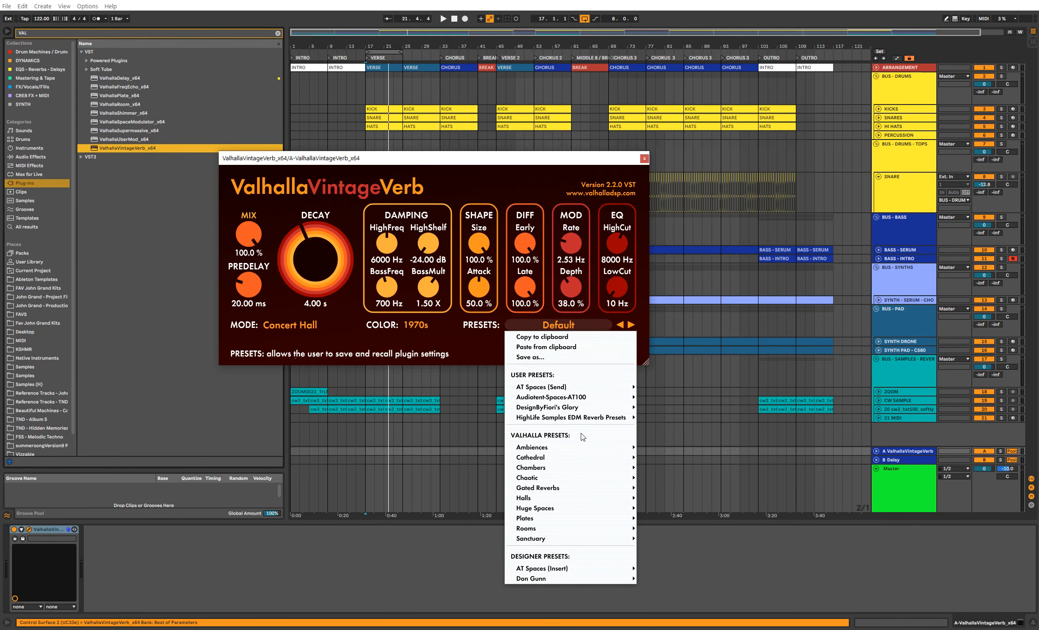
mouse_move(576, 488)
left_click(687, 438)
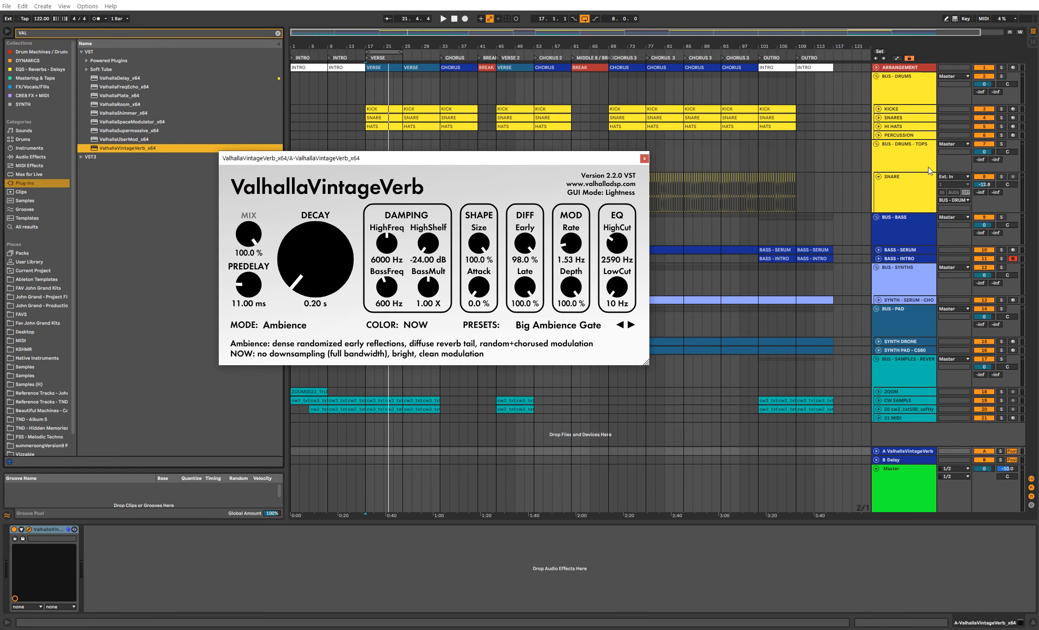
Step: Raise the SNARE track's send A to 0 dB during playback and set the ValhallaVintageVerb LowCut to 570 Hz
left_click(908, 197)
key("space")
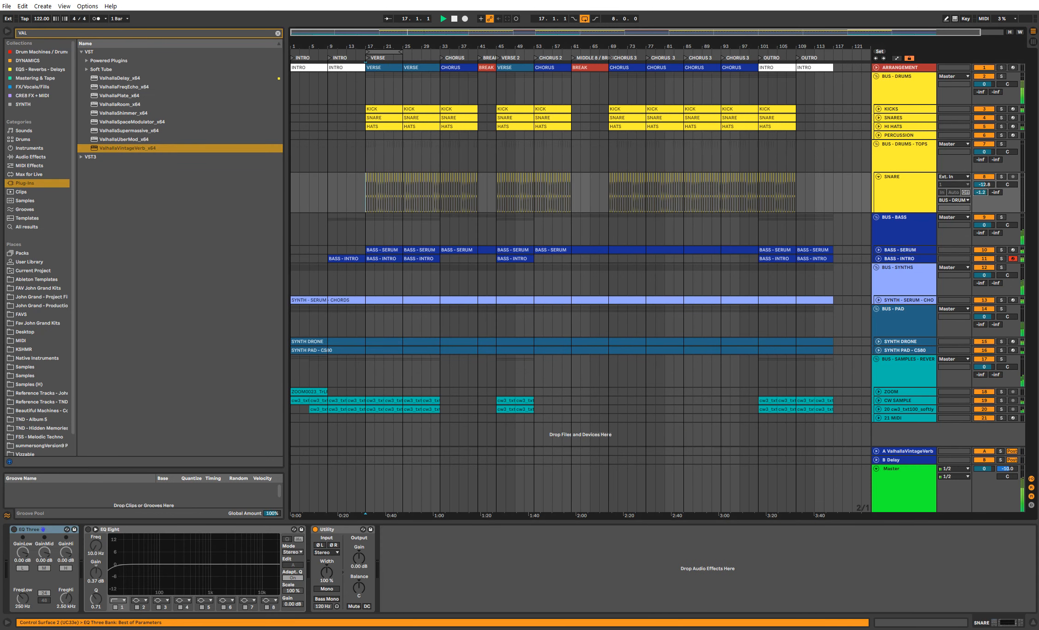
double_click(897, 452)
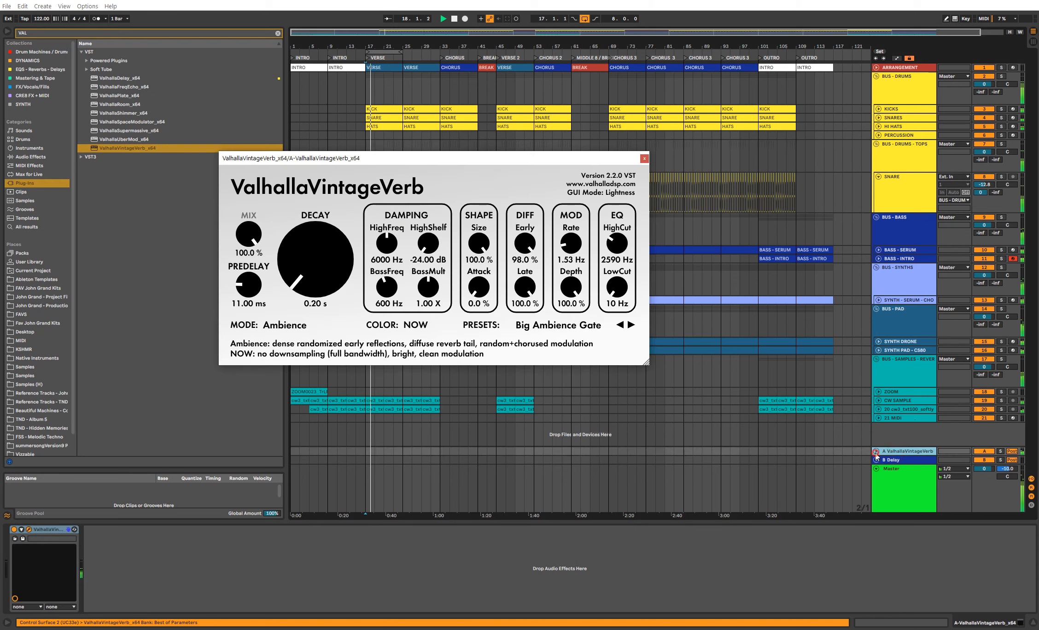
left_click_drag(618, 288, 622, 248)
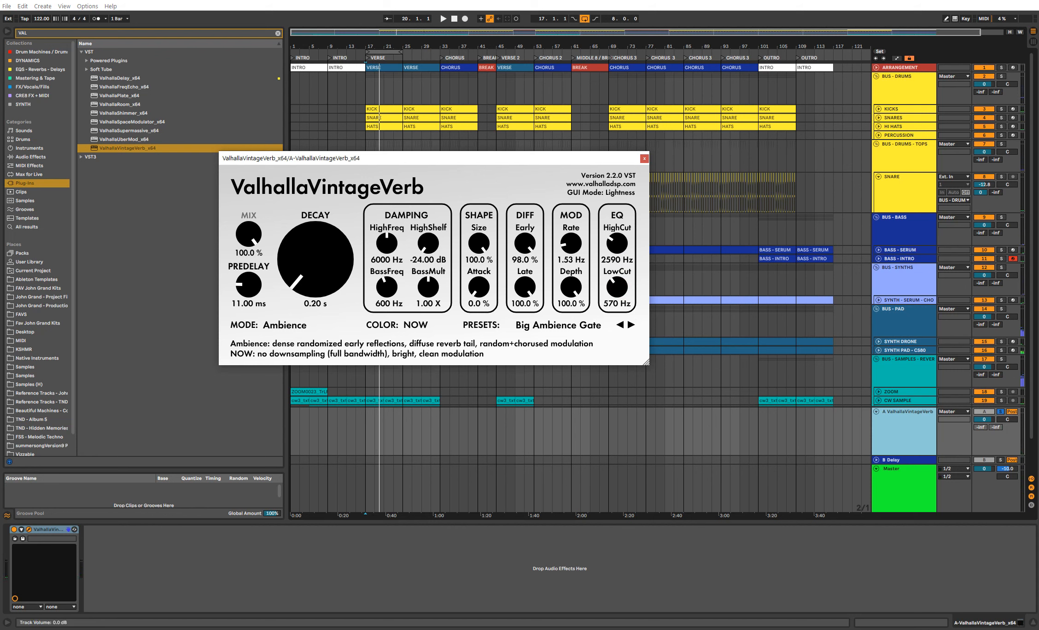
Step: Set return track A's volume to -4 dB while auditioning the verse, and fold the track
left_click(948, 435)
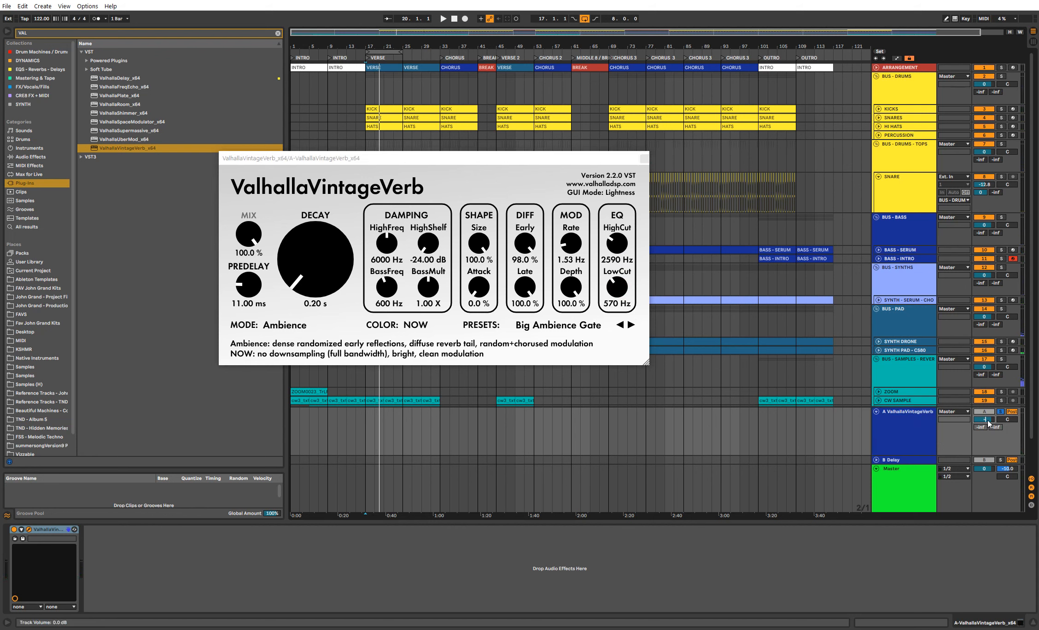
key("space")
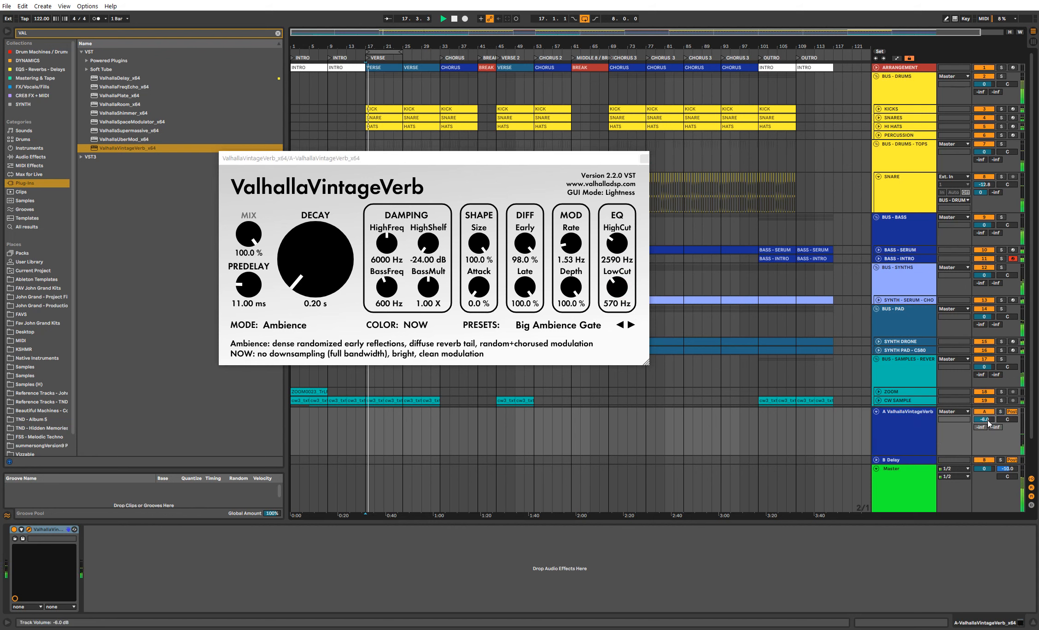
left_click_drag(987, 421, 988, 419)
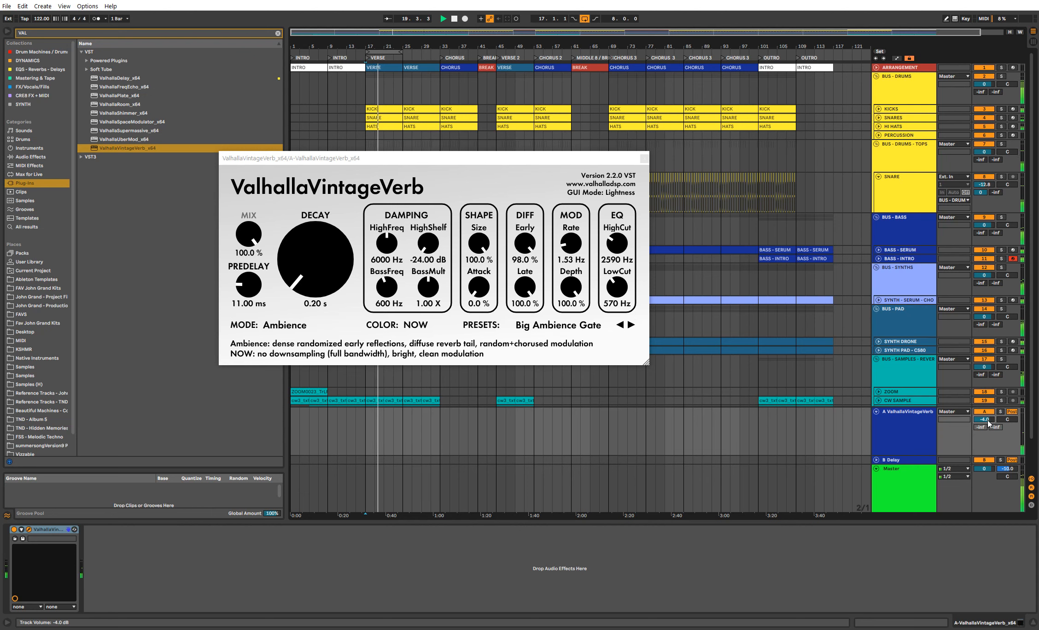
left_click(902, 414)
left_click(892, 422)
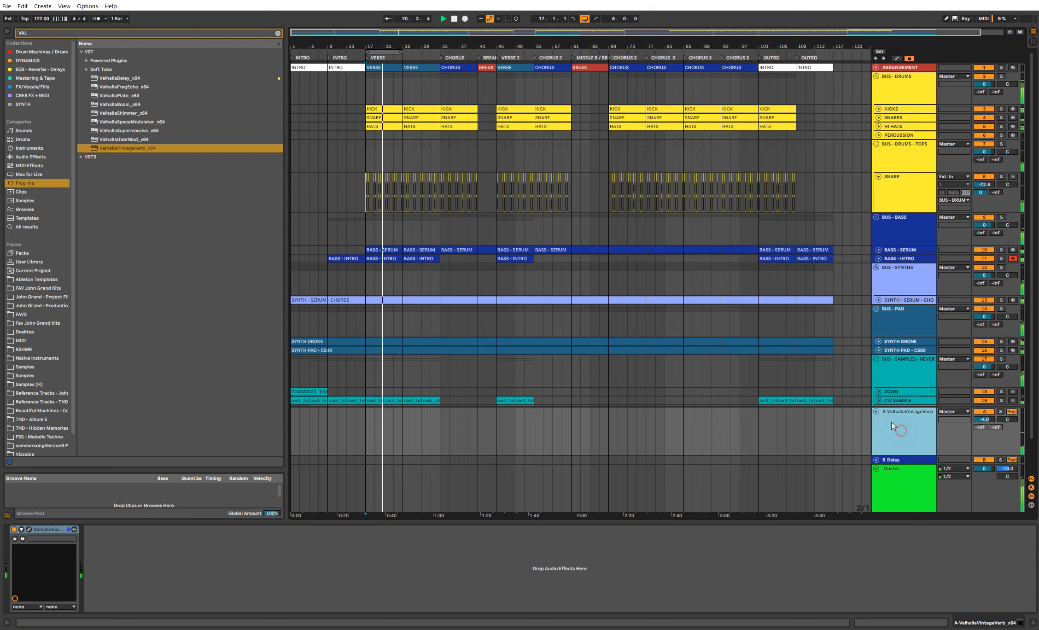
left_click(877, 412)
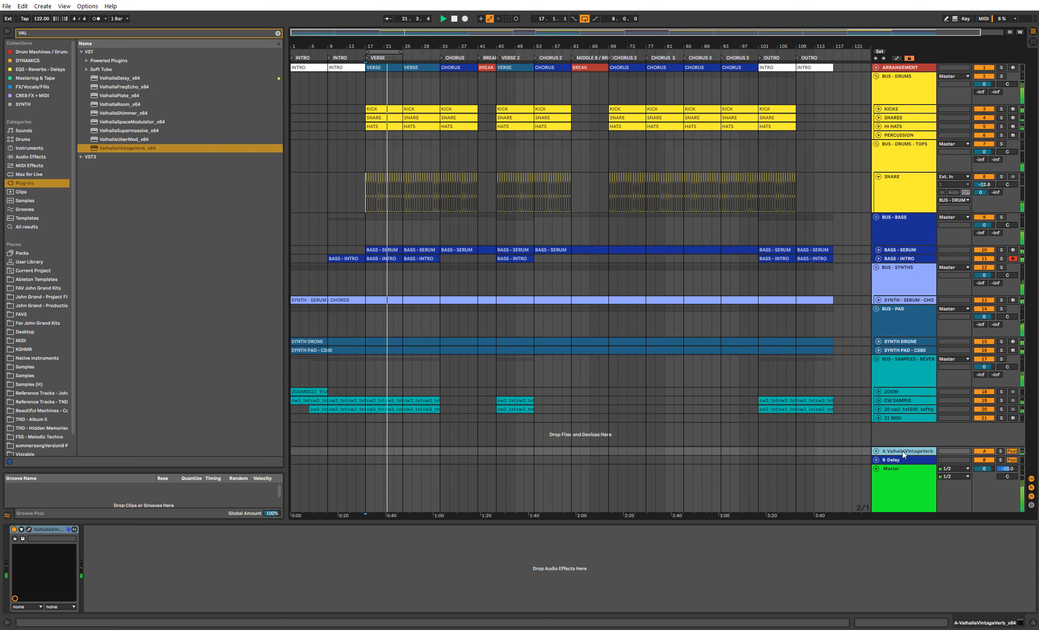
Step: Insert a new return track after ValhallaVintageVerb and color it dark blue
right_click(904, 454)
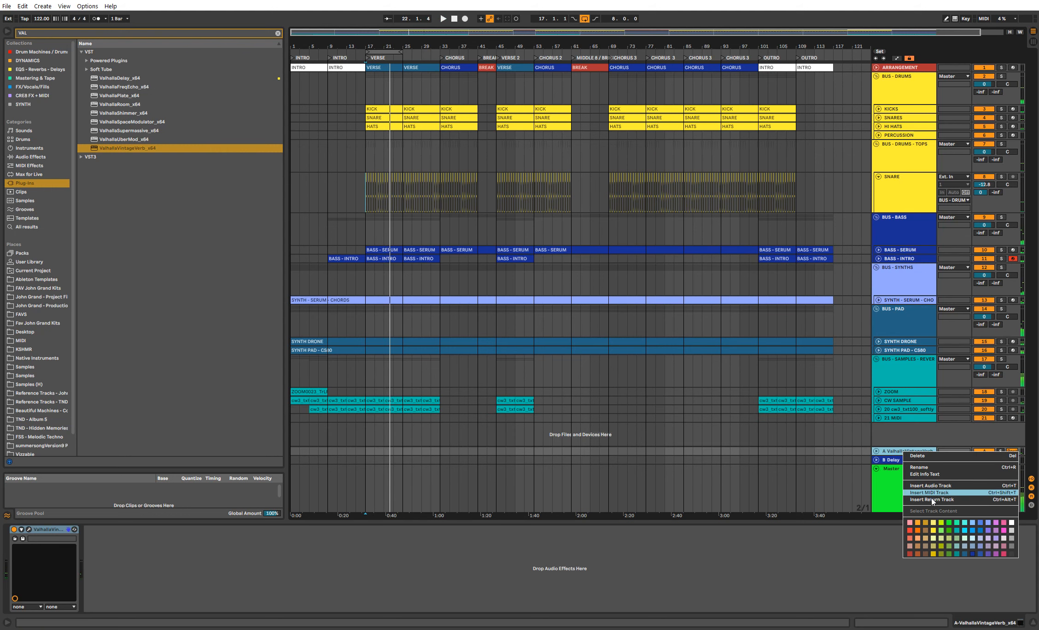
left_click(932, 499)
right_click(911, 456)
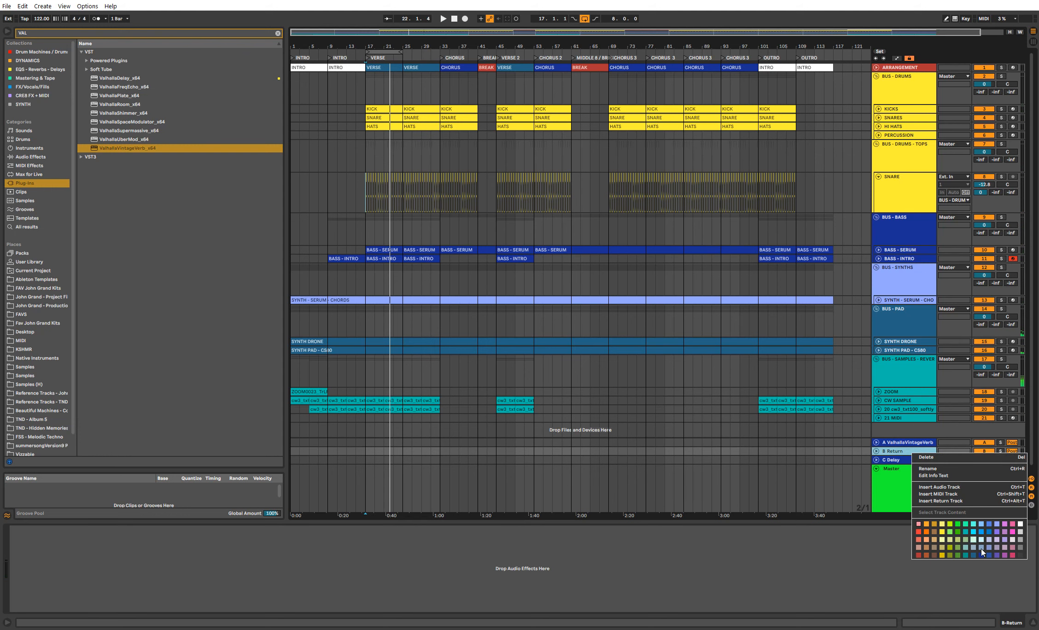
left_click(981, 552)
left_click(923, 455)
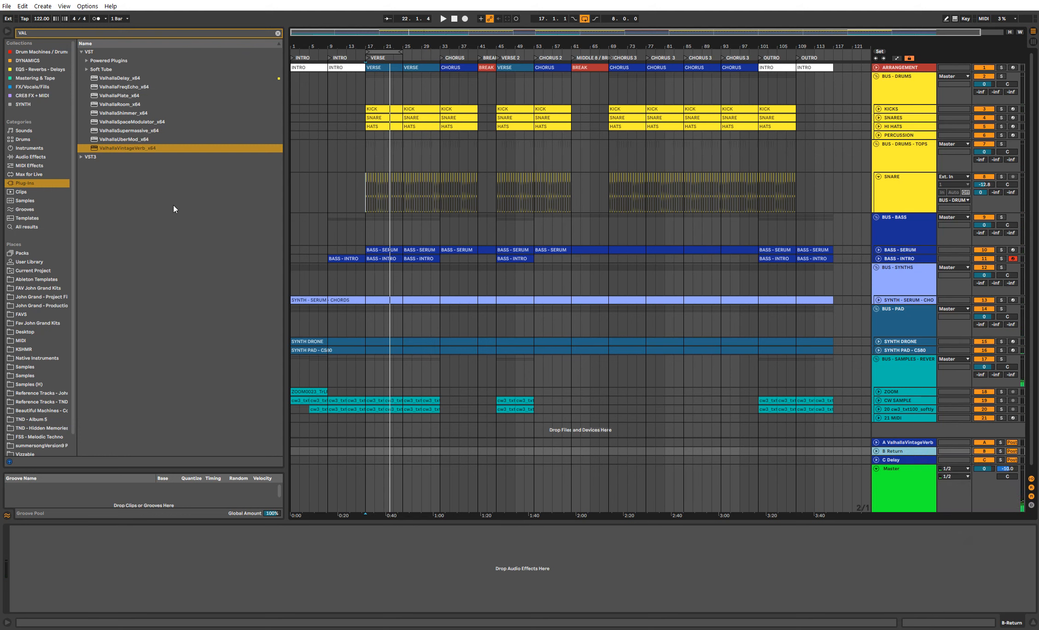
Step: Load the Ambience Medium.adv room preset of the stock Reverb audio effect onto new return track B
left_click(45, 157)
left_click(278, 34)
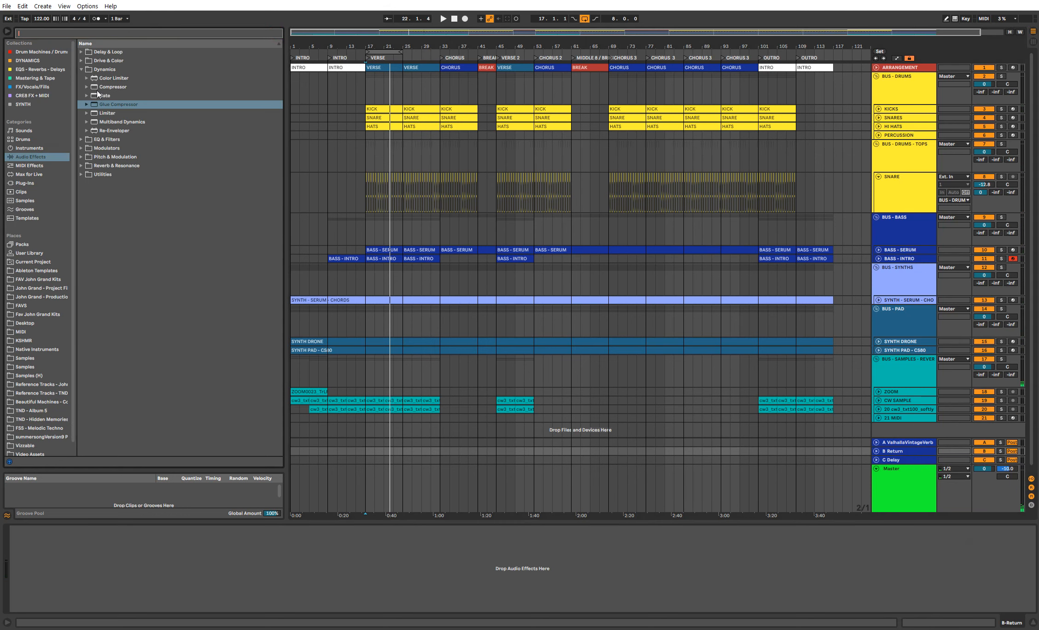
left_click(82, 70)
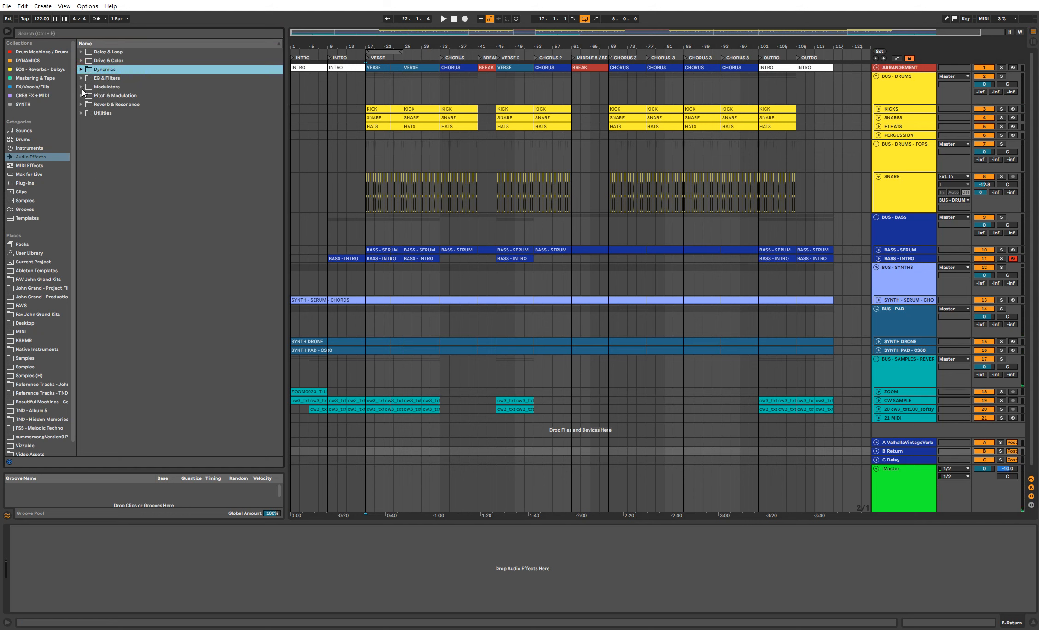
left_click(82, 105)
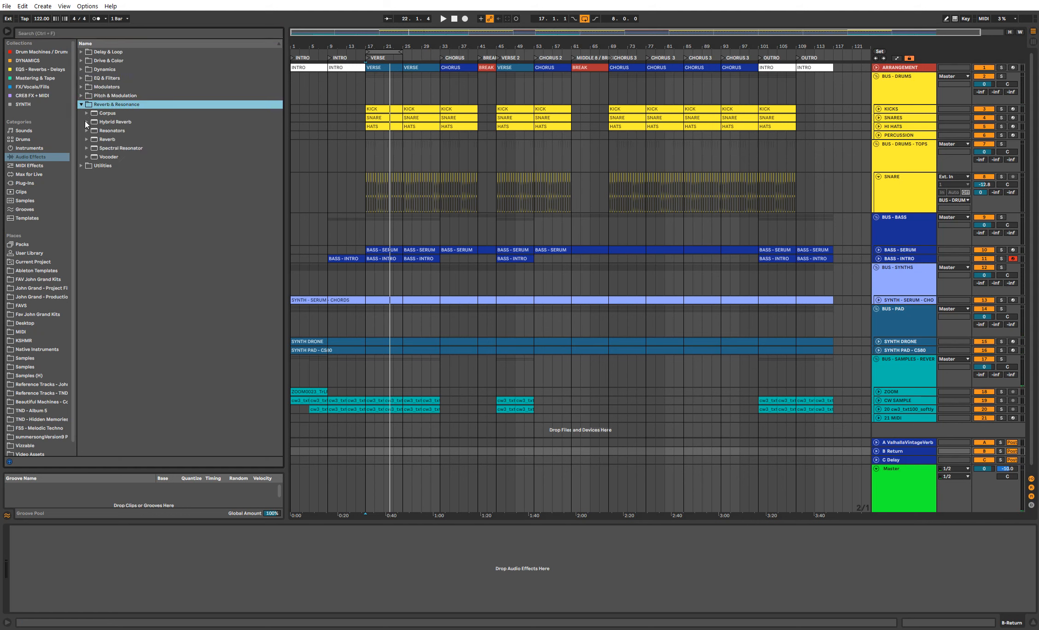
left_click(86, 139)
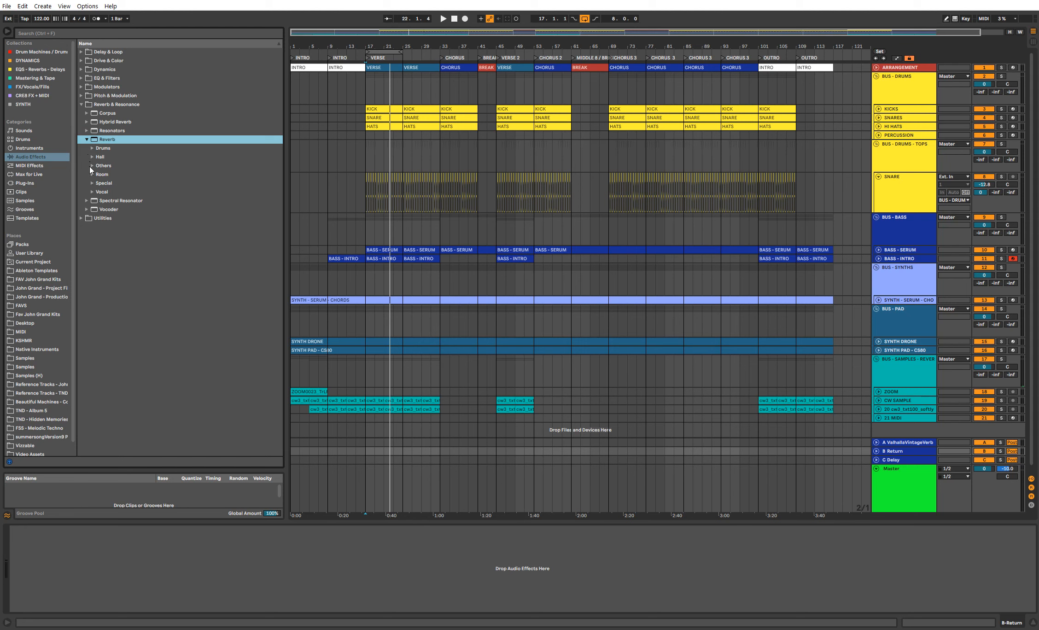
left_click(92, 175)
left_click(91, 175)
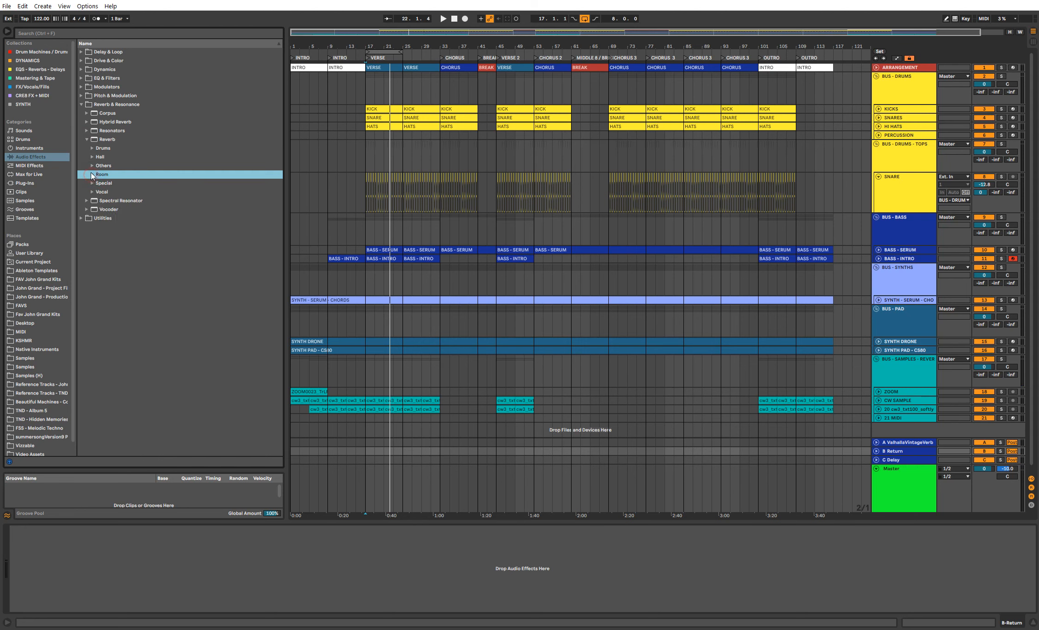
left_click(92, 176)
left_click(109, 184)
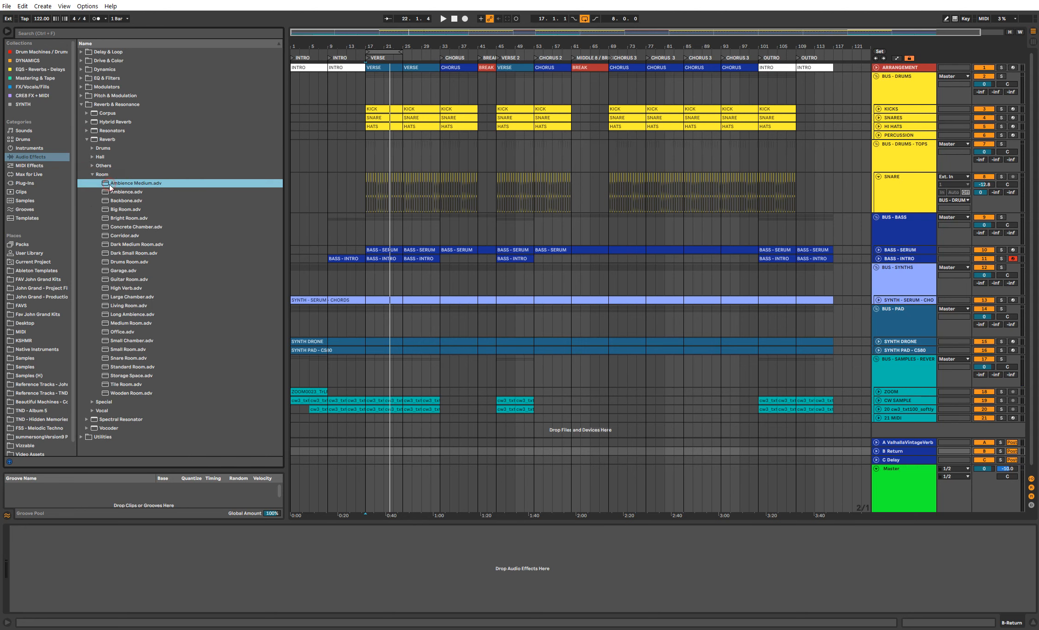
double_click(182, 183)
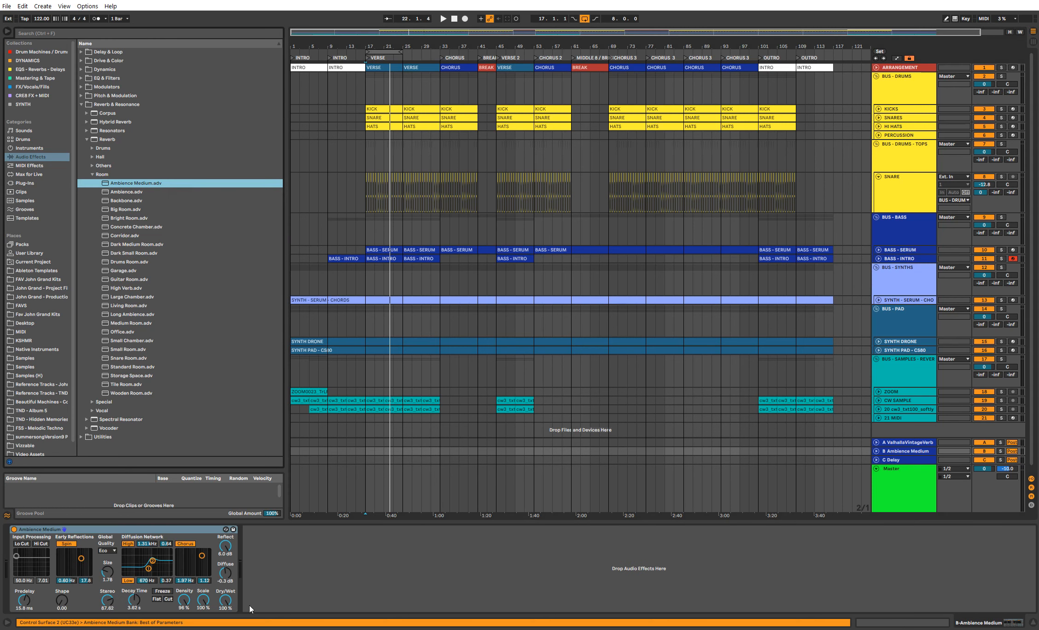
Step: Set the Ambience Medium reverb's decay time to 814 ms and raise the HI HATS track's send B during playback
left_click(130, 603)
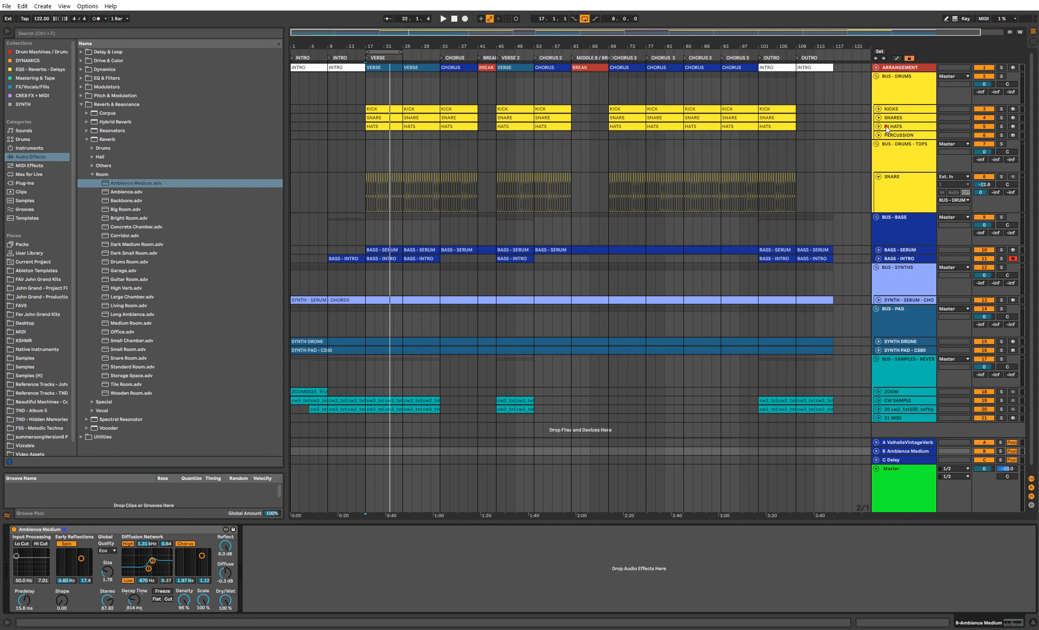
left_click(886, 128)
left_click(996, 141)
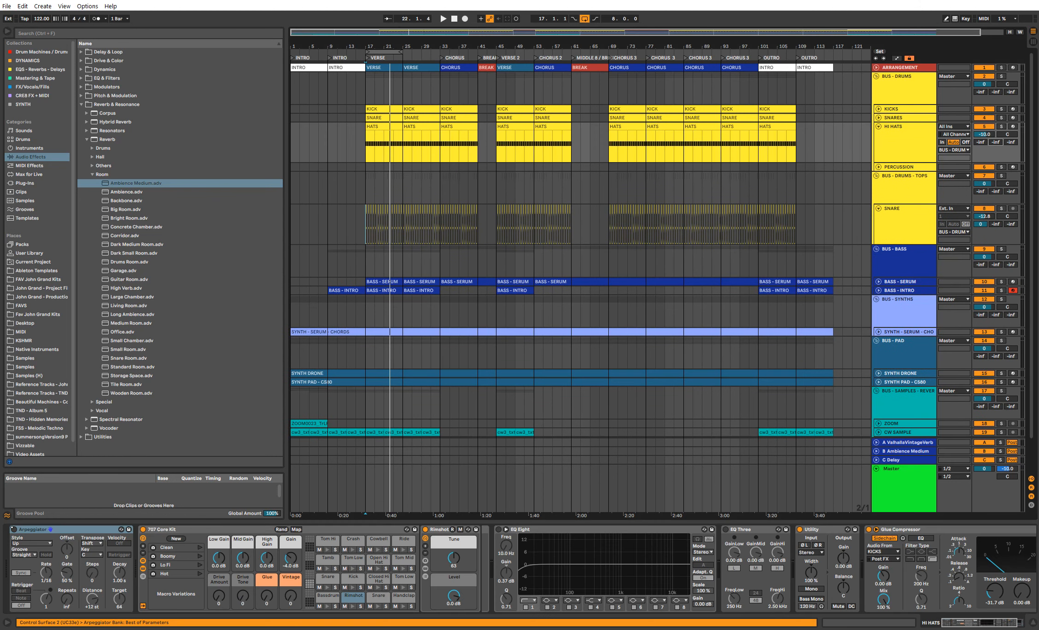
key("space")
left_click_drag(996, 142, 996, 88)
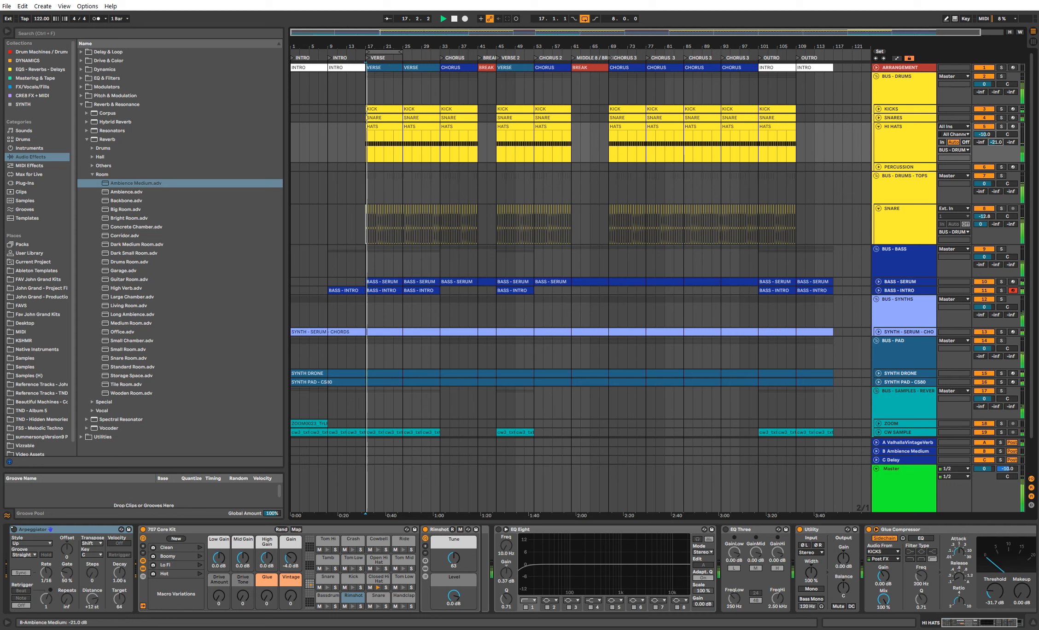
key("s")
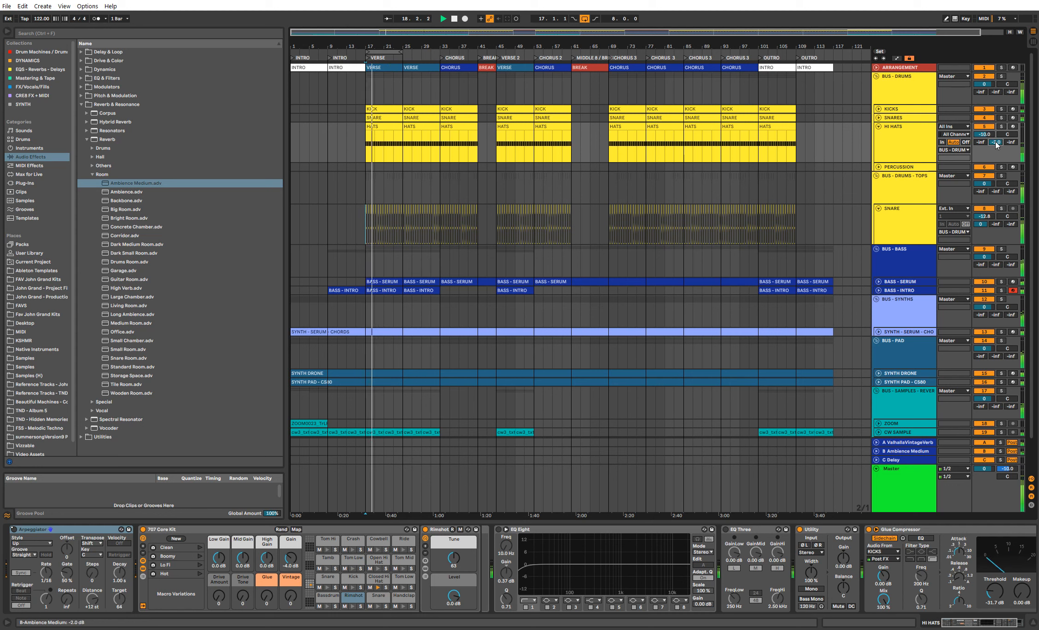
Step: Compare the soloed hi-hats with send B fully down, set it to -3 dB, and fold the HI HATS track
left_click_drag(996, 142, 997, 139)
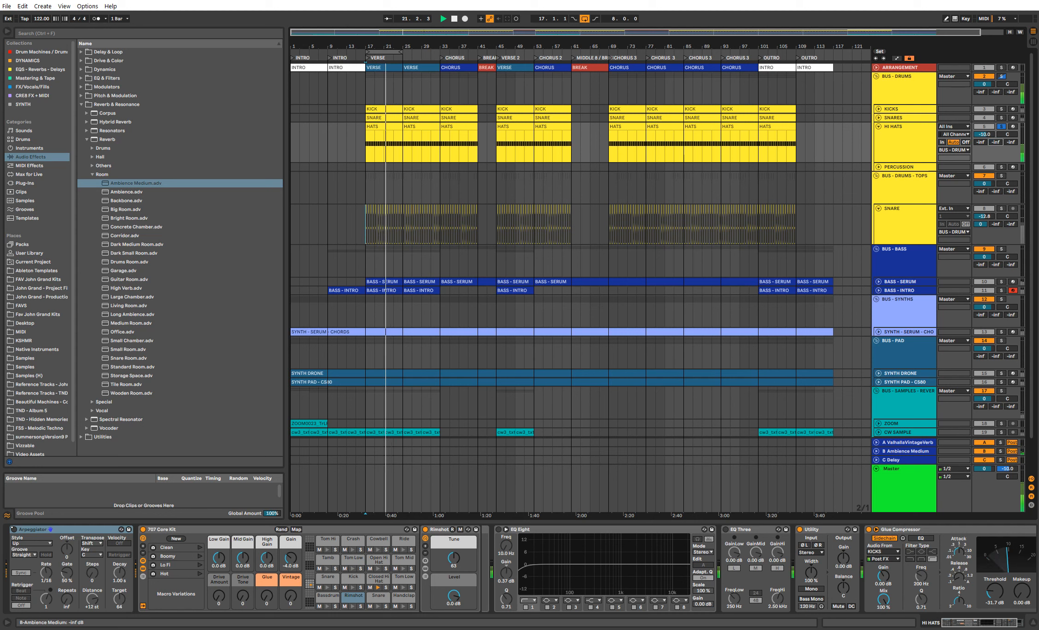
left_click_drag(997, 144, 997, 193)
left_click_drag(997, 144, 998, 137)
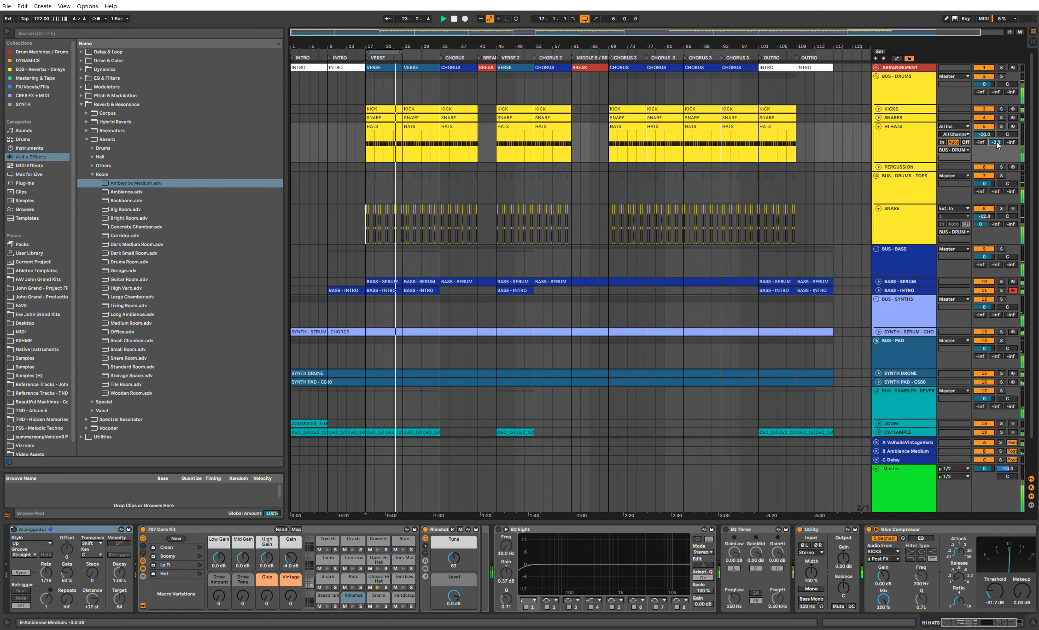
left_click(1002, 126)
left_click(880, 128)
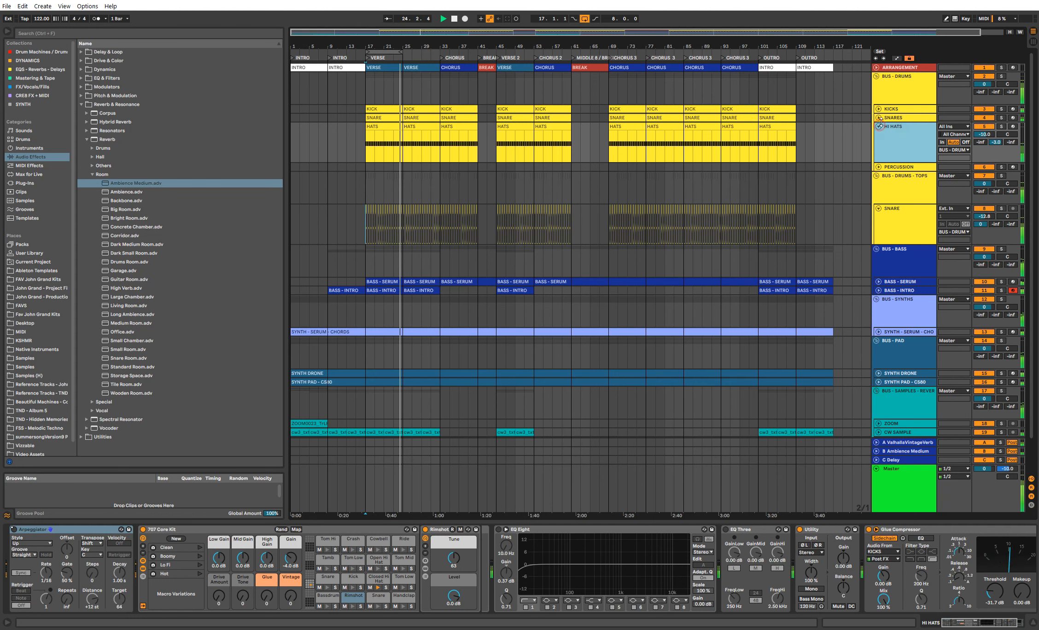
left_click(879, 127)
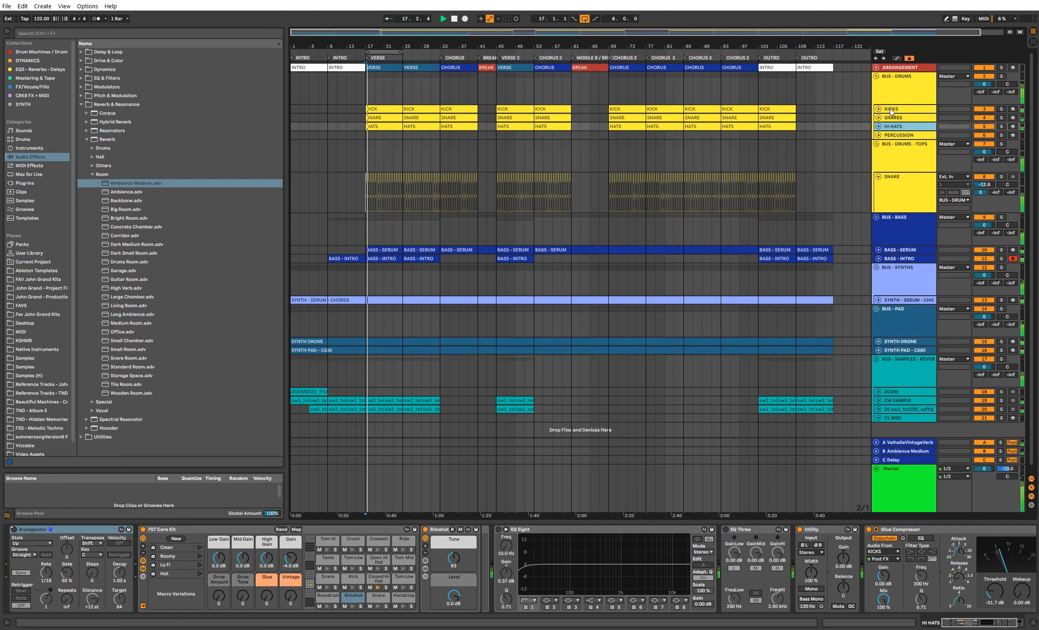
Step: Fold the SNARE and Master tracks
left_click(896, 154)
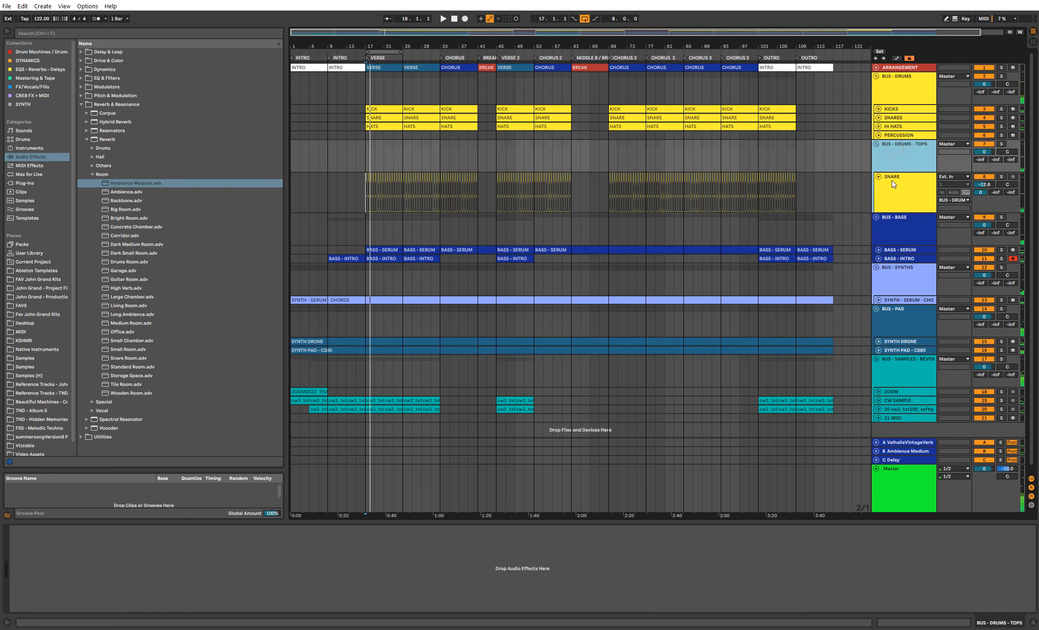
left_click(883, 176)
left_click(879, 176)
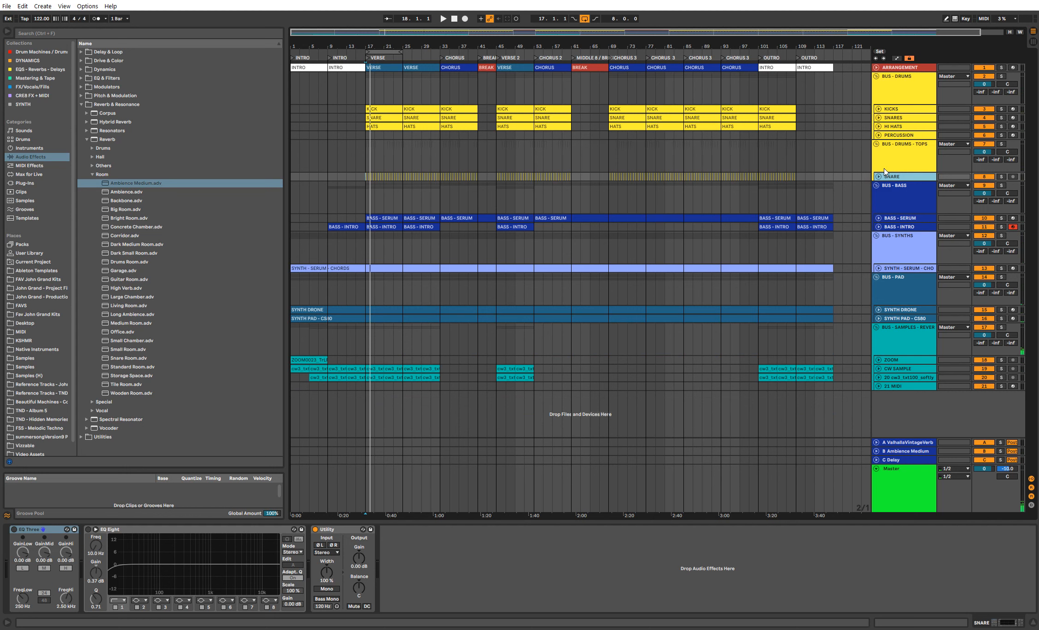
left_click(896, 127)
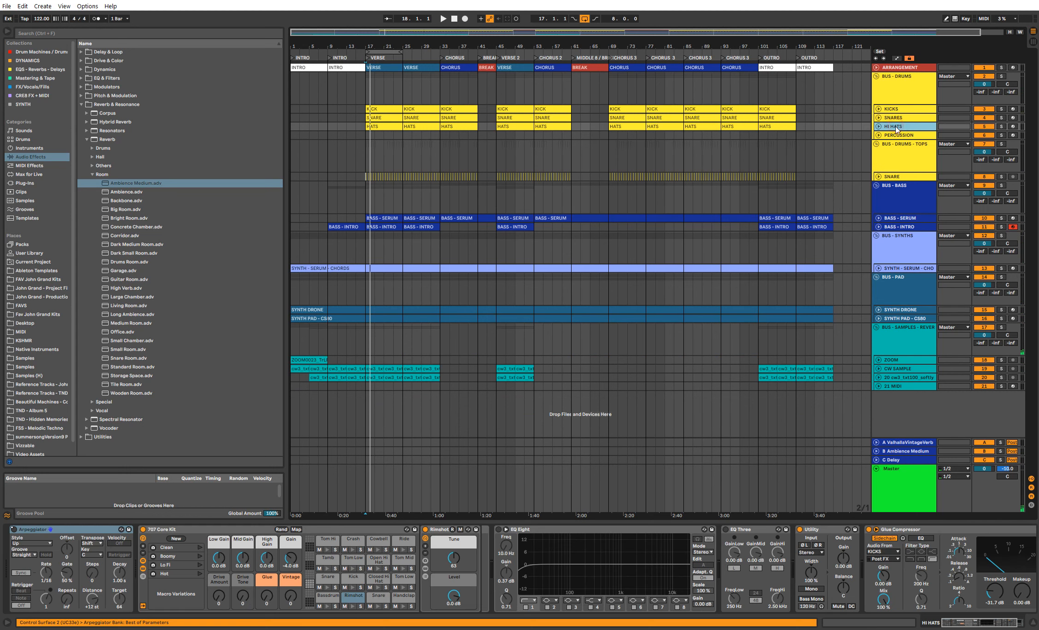
left_click(876, 469)
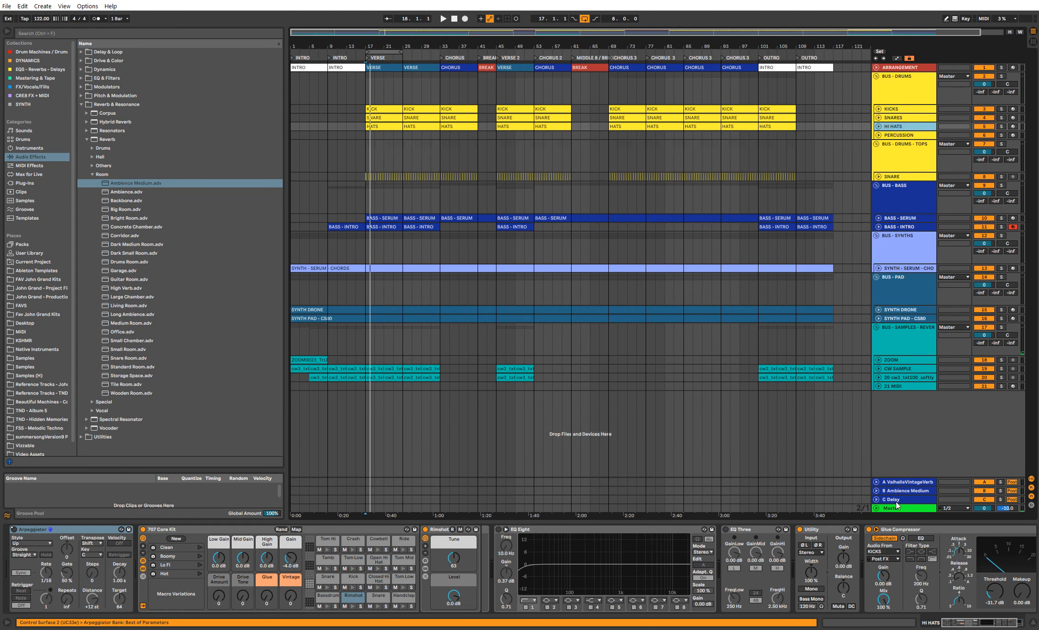
Step: Add an EQ Eight after the Ambience Medium reverb on return track B
left_click(896, 500)
left_click(915, 152)
left_click(912, 128)
left_click(907, 491)
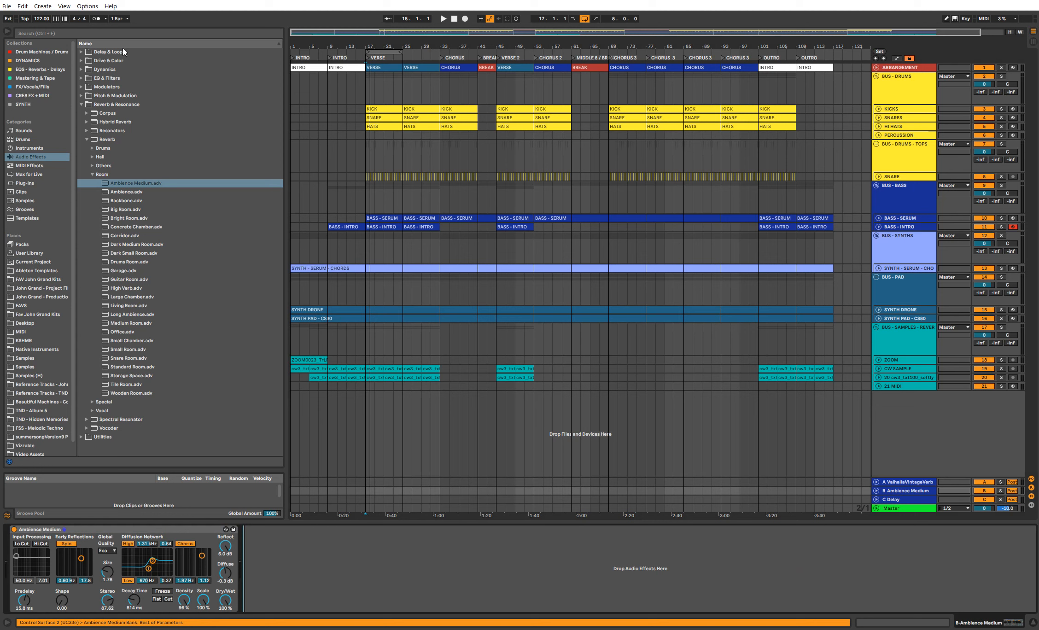
left_click(125, 33)
type("EQ")
left_click(129, 61)
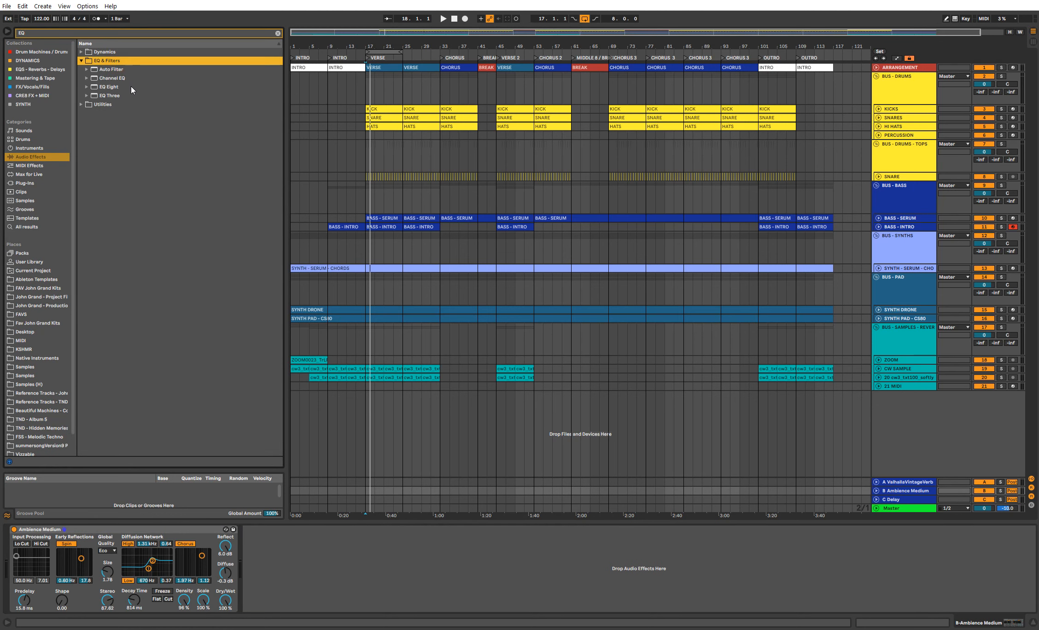
double_click(132, 87)
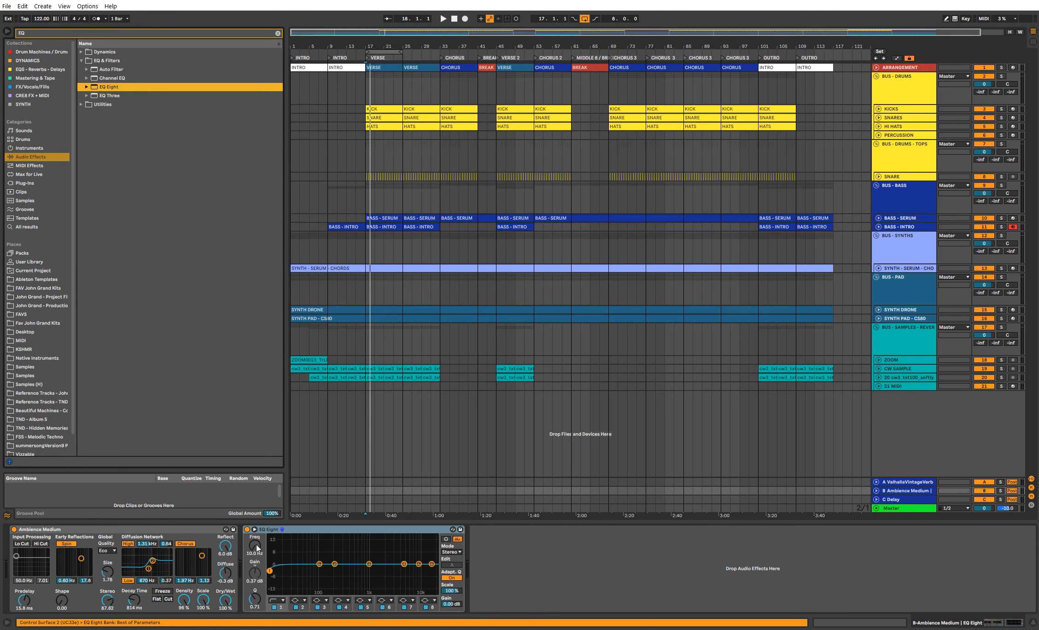
Step: Set band 1 of return B's EQ Eight to a gentle low cut at 415 Hz while auditioning the soloed return
left_click_drag(254, 545, 255, 545)
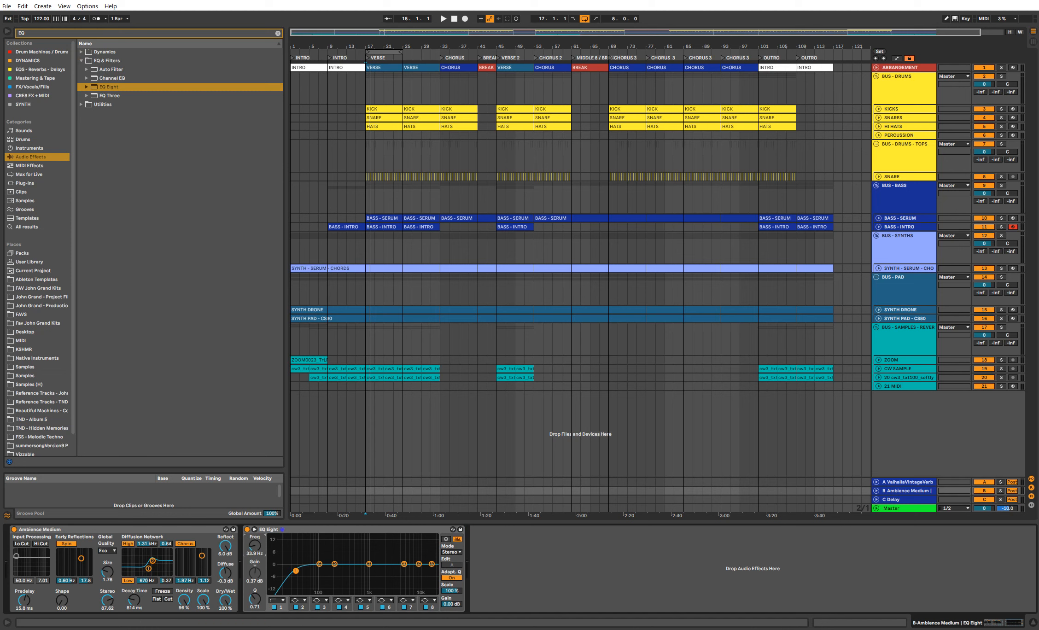
left_click(281, 599)
left_click(280, 547)
key("space")
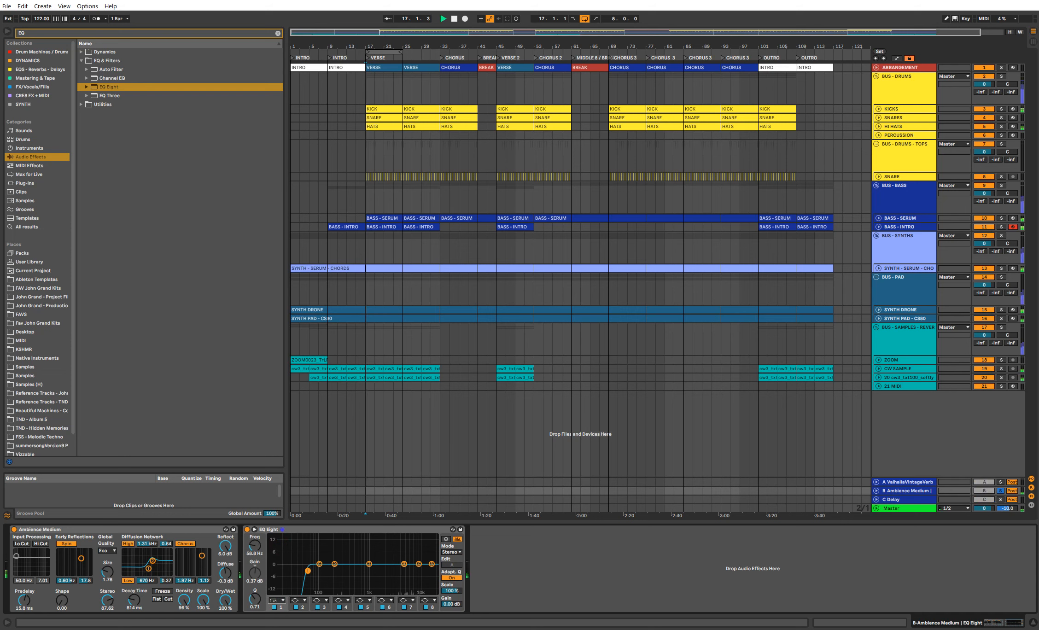
left_click_drag(259, 549, 260, 521)
left_click(279, 600)
left_click(281, 557)
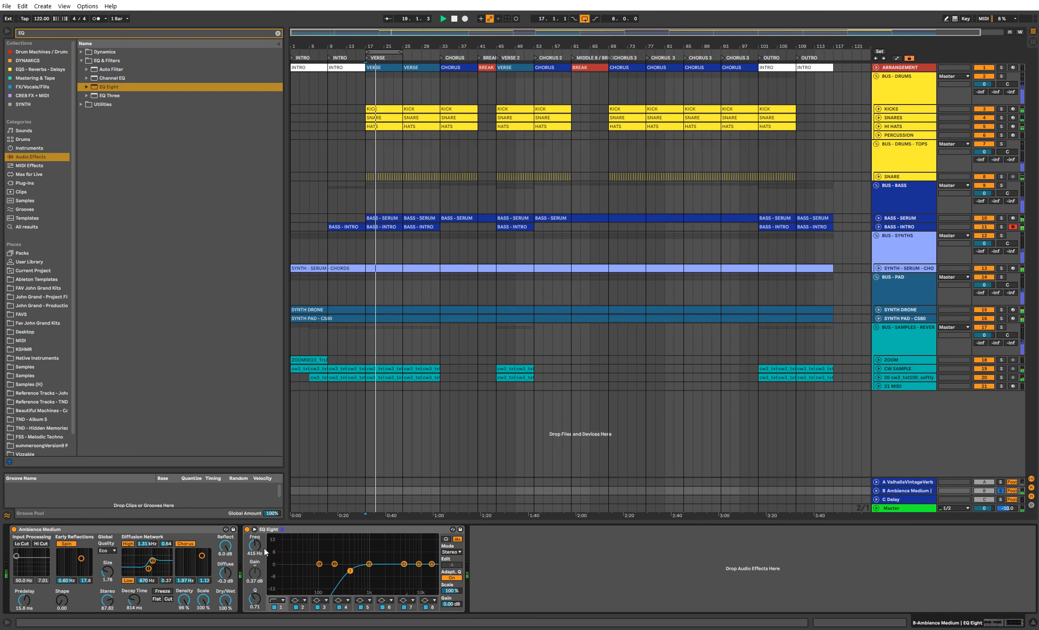
left_click(910, 294)
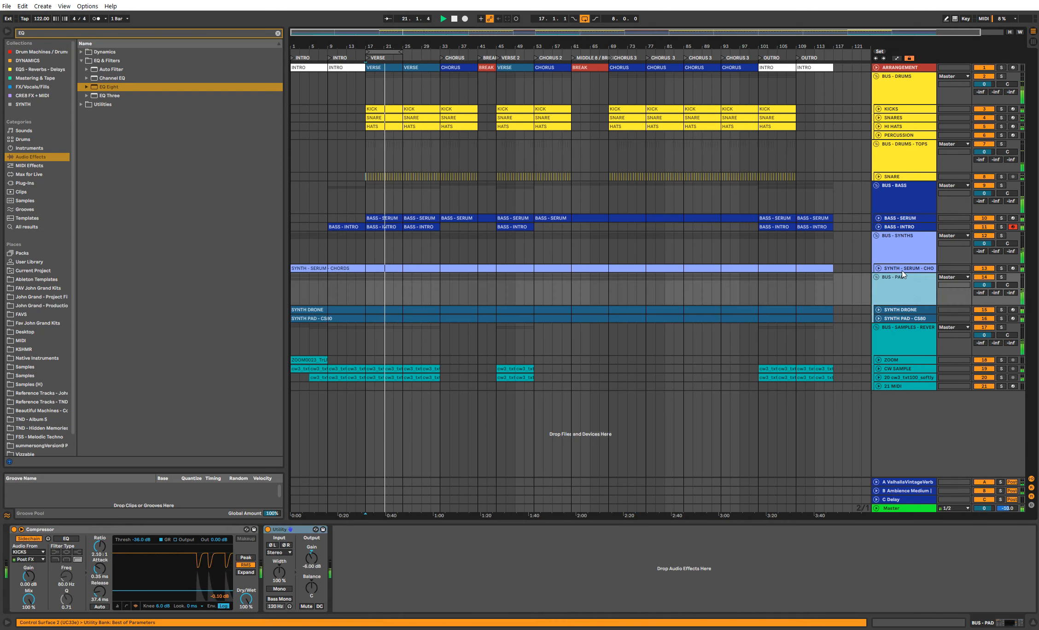
left_click(902, 271)
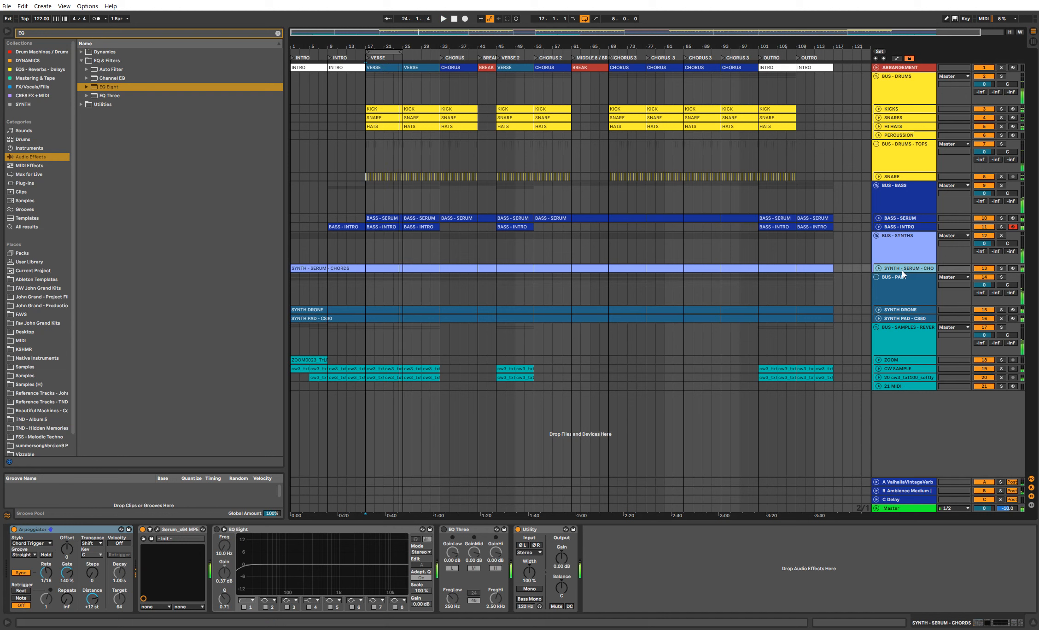
right_click(902, 271)
left_click(926, 333)
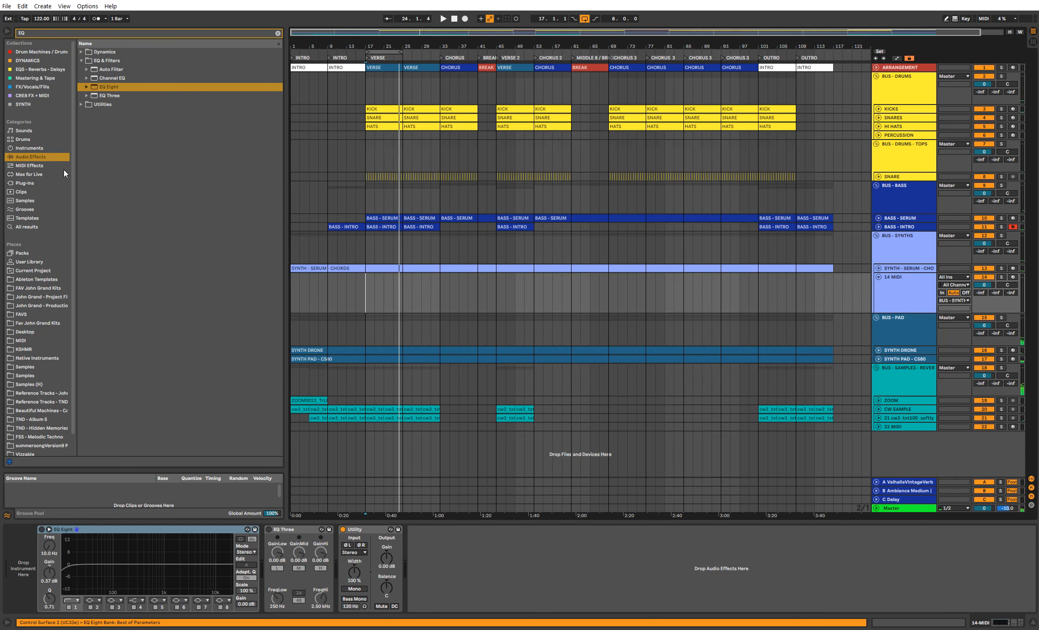
left_click(39, 184)
left_click(278, 33)
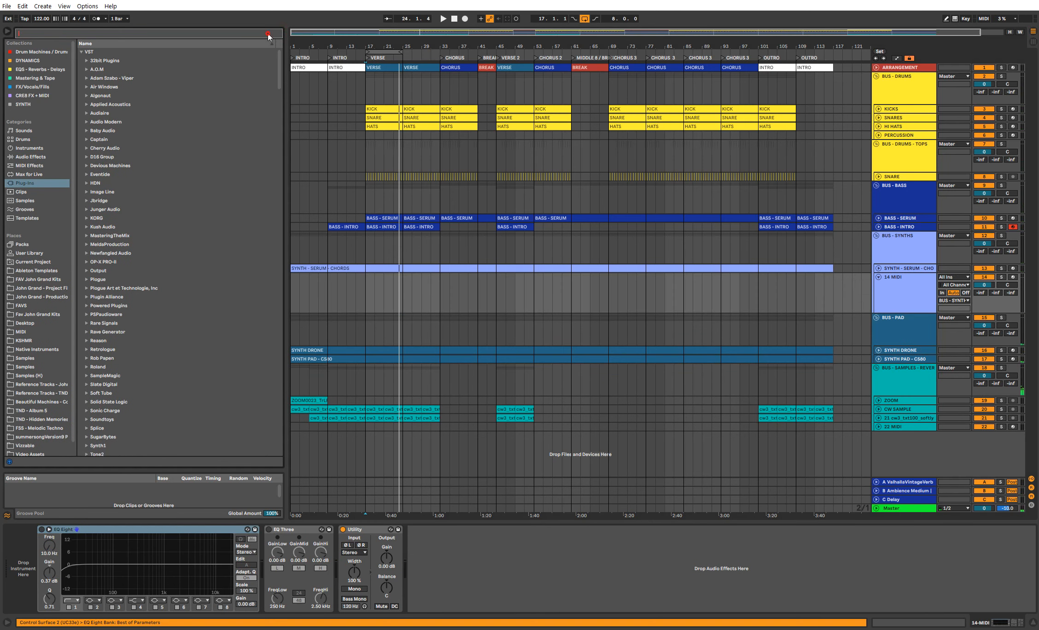
left_click(896, 295)
left_click(908, 244)
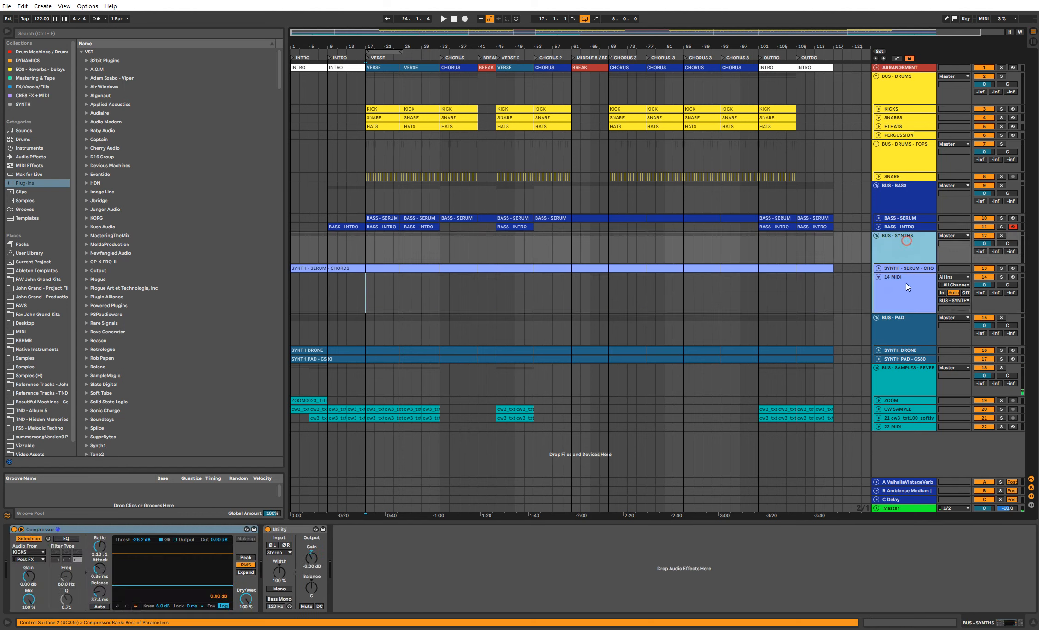
left_click(906, 288)
Step: Fold all tracks and add a new MIDI track after BUS - SYNTHS, grouped under the name BUS - LEADS
key("ctrl+a")
key("Left")
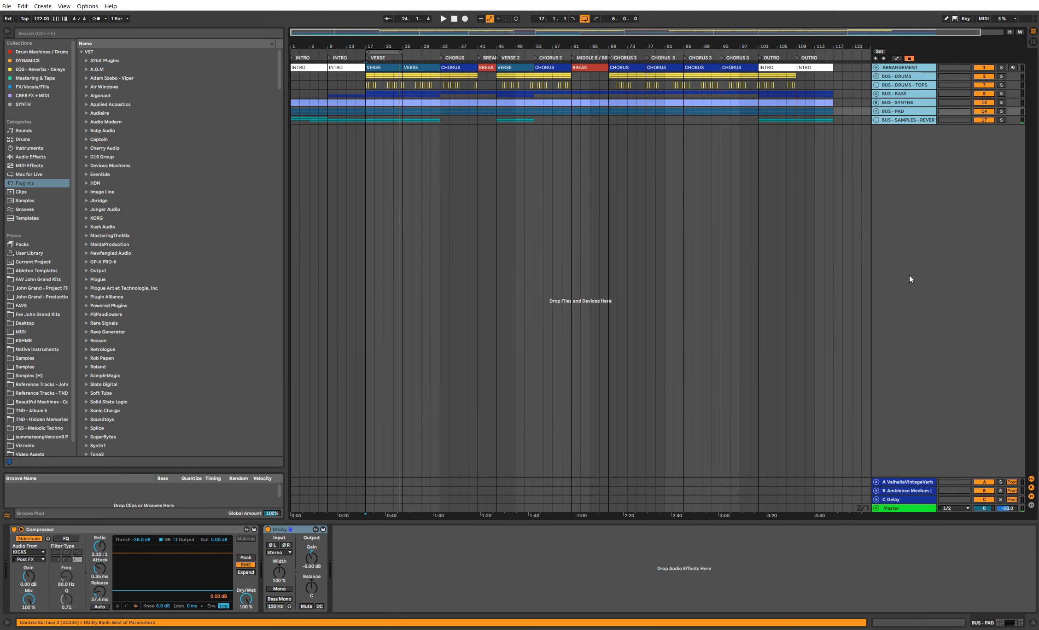
right_click(901, 106)
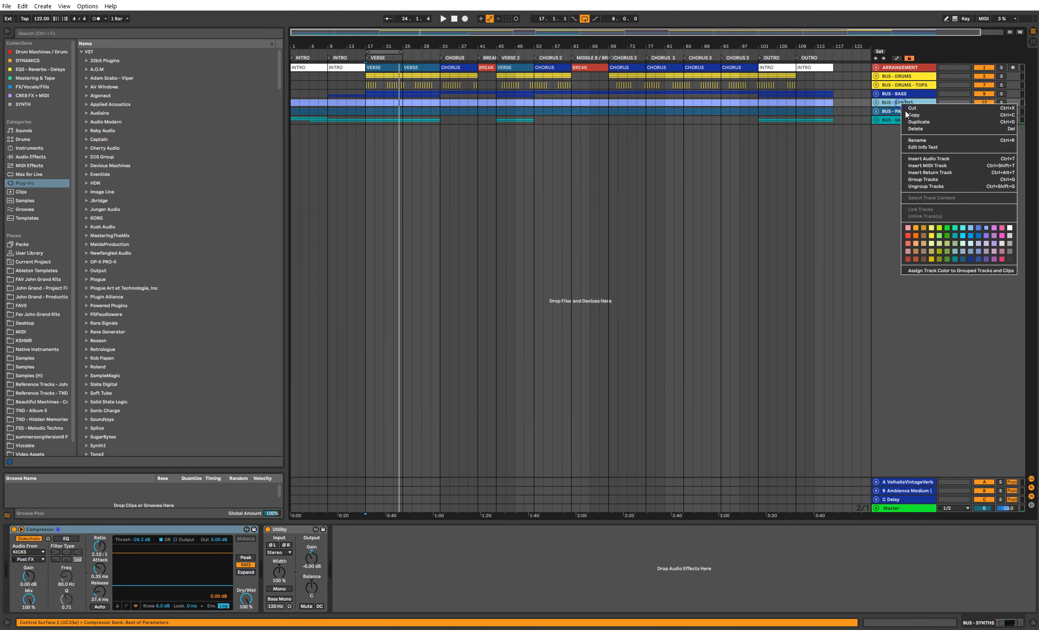
left_click(940, 171)
key("ctrl+g")
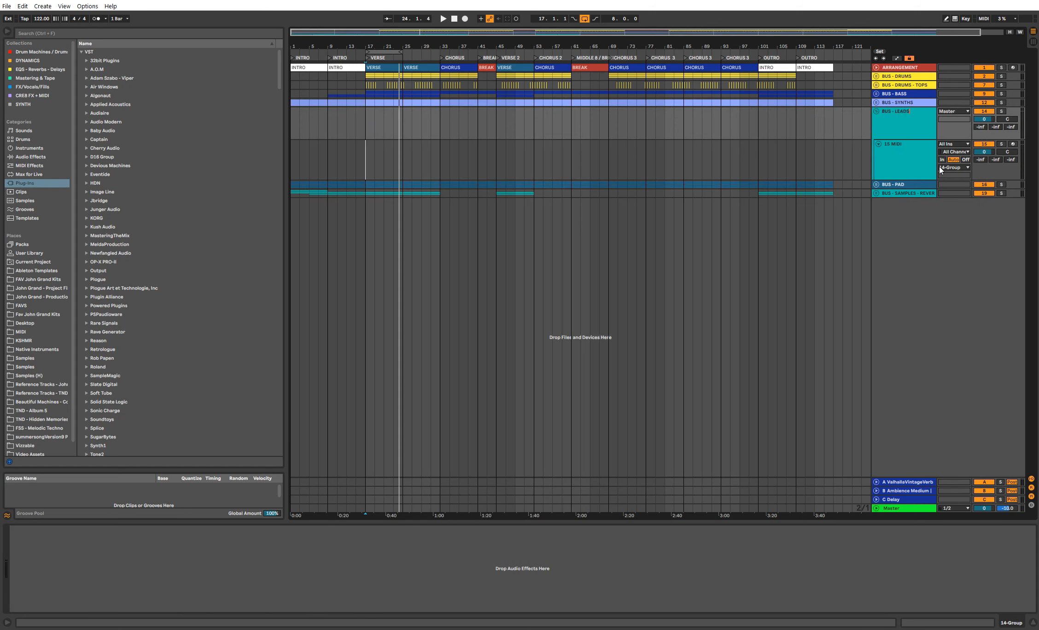
Step: Color the BUS - LEADS group dark blue and assign that color to its grouped track
right_click(902, 127)
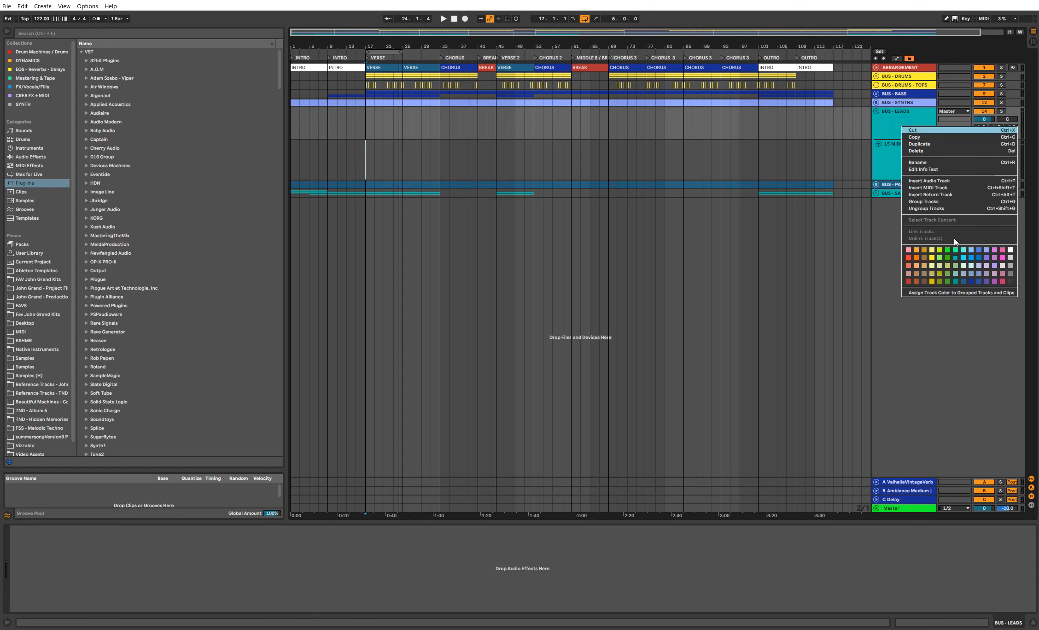
left_click(965, 282)
right_click(921, 123)
left_click(977, 290)
Step: Load the Serum_x64 plug-in onto the MIDI track inside BUS - LEADS
left_click(905, 146)
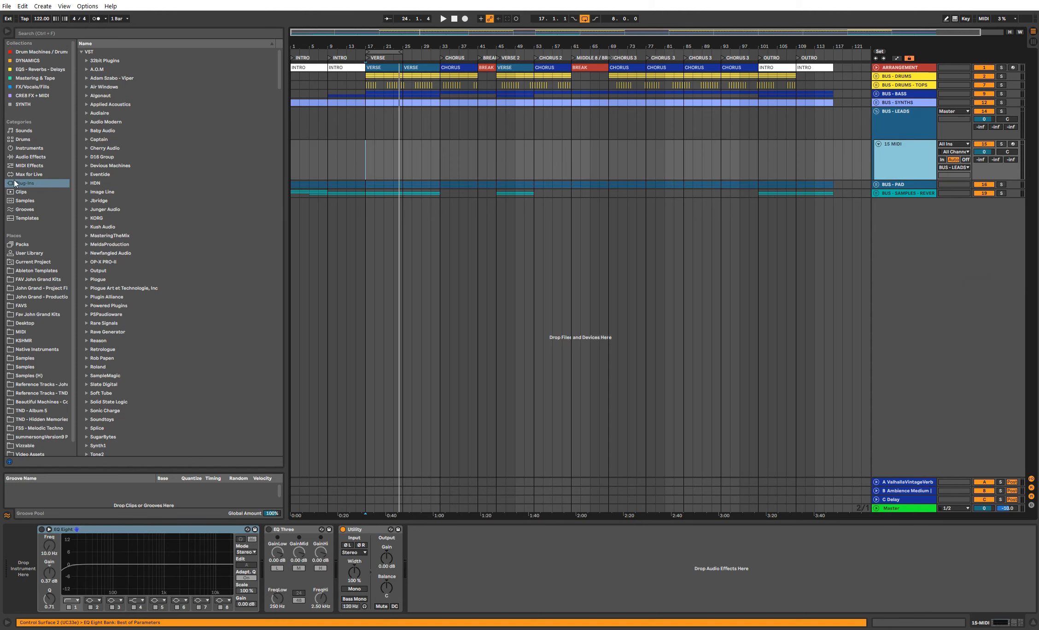
left_click(86, 34)
type("SERUM")
key("Down")
key("Down")
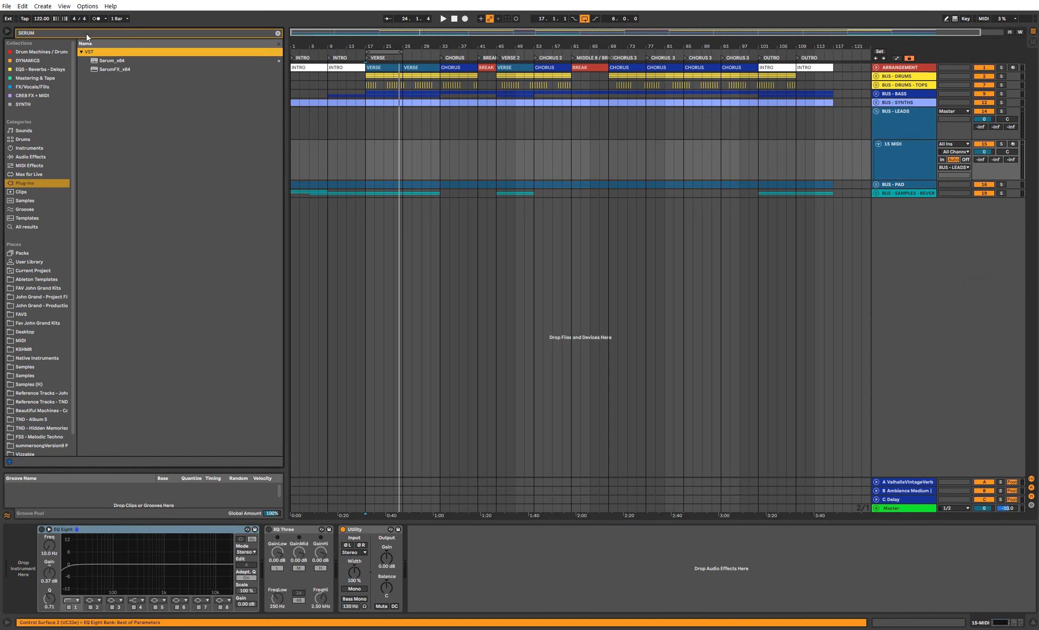
key("Return")
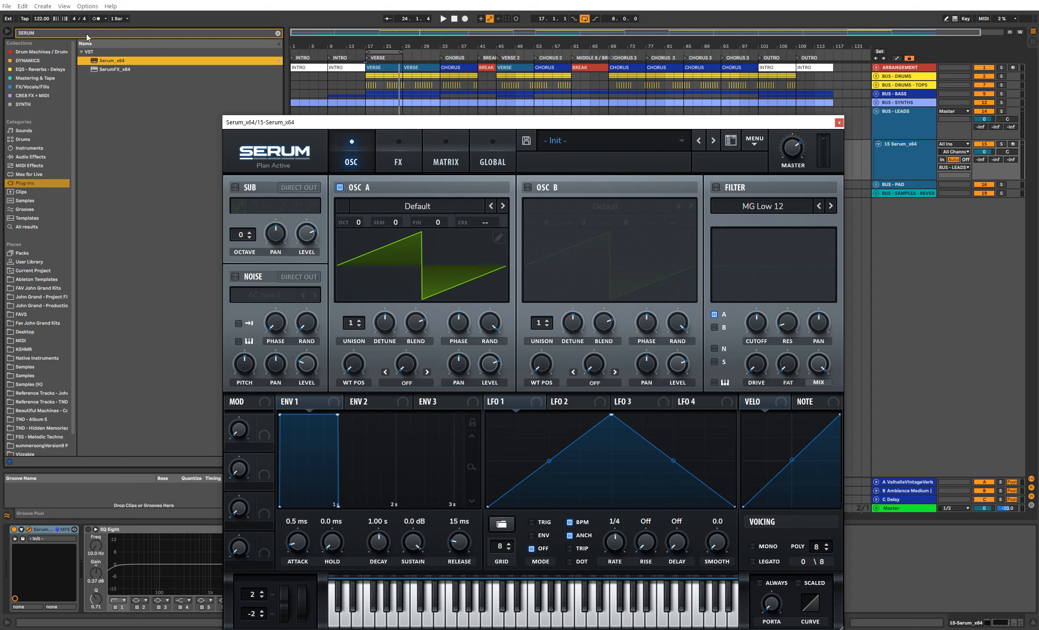
Step: Arm the new Serum track at -16 dB volume, and enable Serum's MG Low 12 filter with the cutoff nearly fully open
left_click(1011, 145)
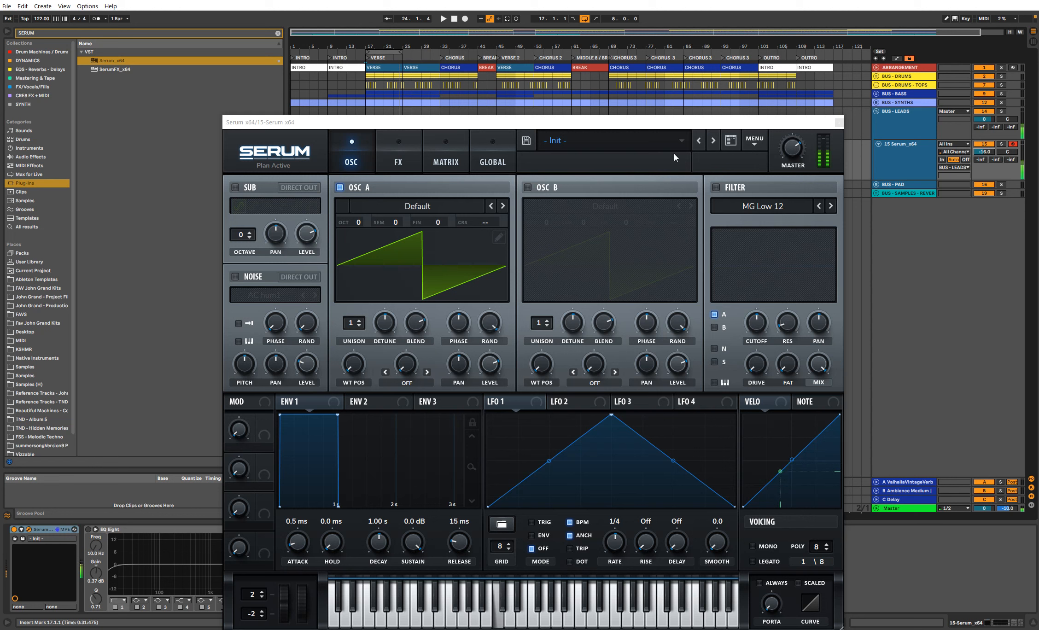
left_click(715, 187)
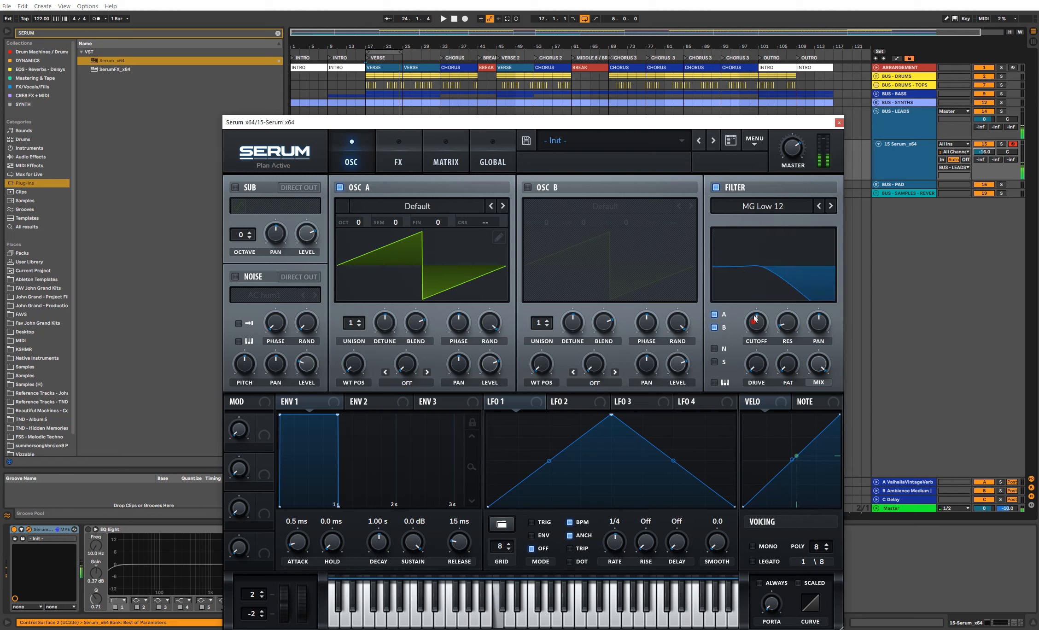
left_click_drag(754, 324, 755, 286)
Step: Modulate Osc A's fine tuning with LFO 1 at a one-bar rate, and turn on Osc B in Serum
left_click_drag(491, 402, 458, 271)
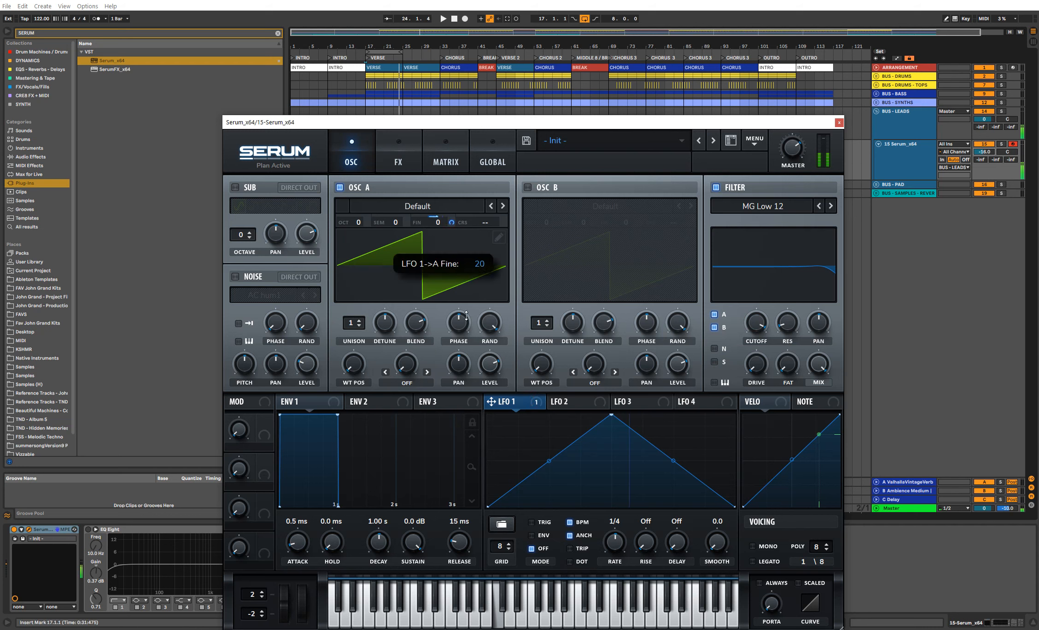
left_click_drag(466, 315, 467, 322)
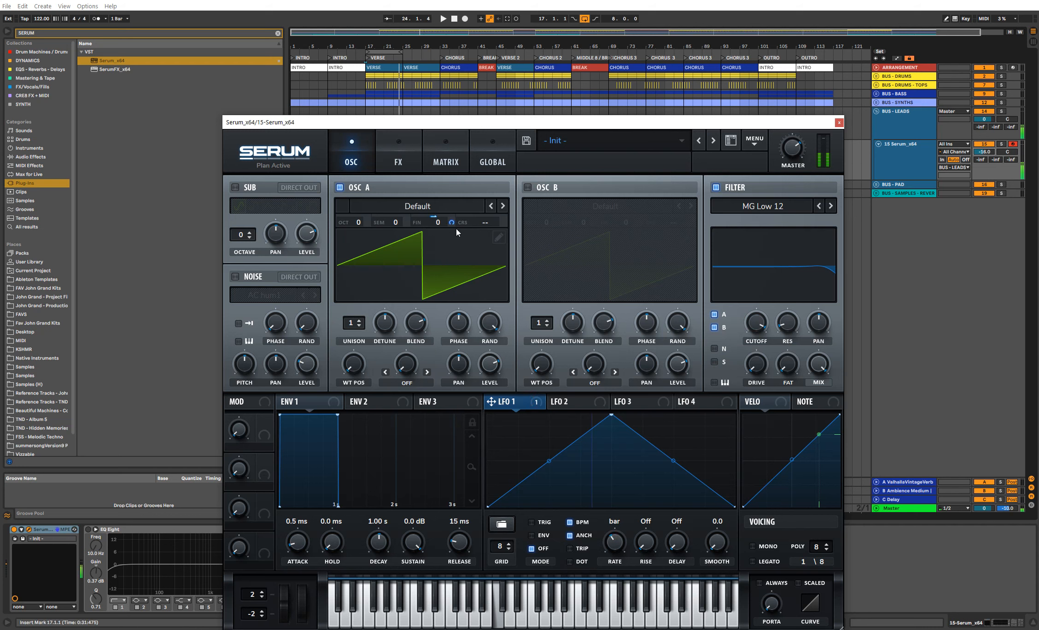
left_click(529, 188)
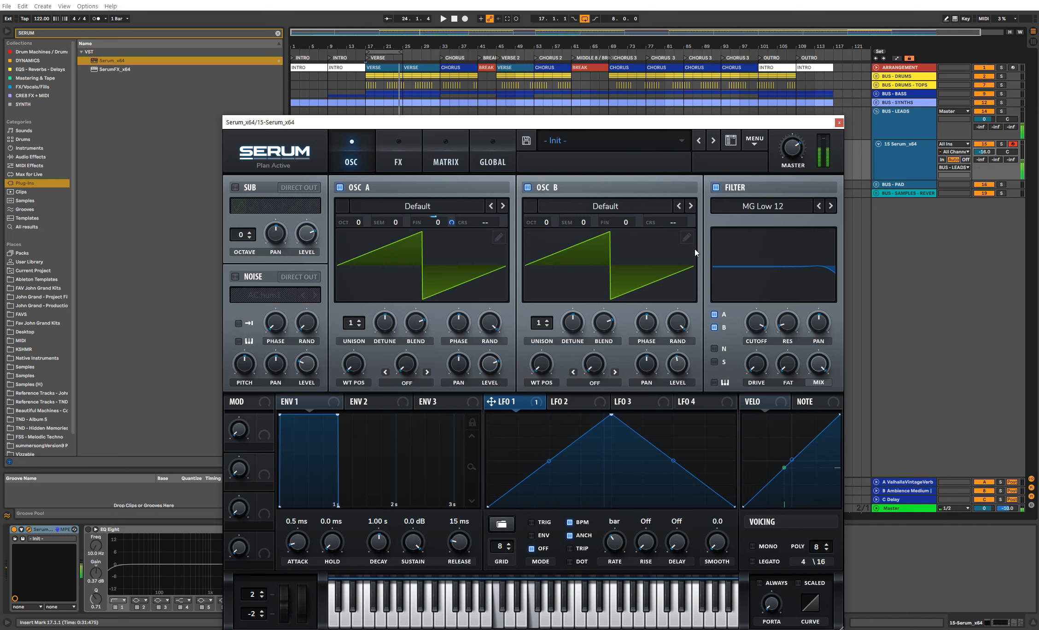
Step: Lower Serum's filter cutoff and modulate it with Env 2, setting the envelope's sustain to 20.18% and decay to 4.65 s
left_click_drag(756, 324, 757, 388)
left_click_drag(386, 403, 755, 325)
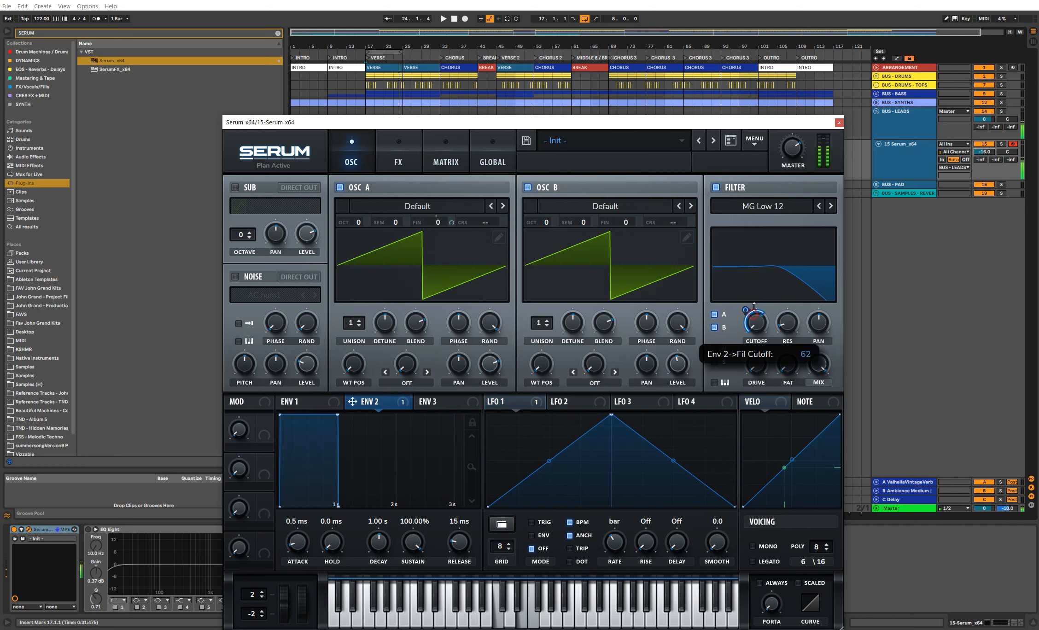
left_click_drag(413, 545, 414, 612)
left_click_drag(384, 544, 384, 527)
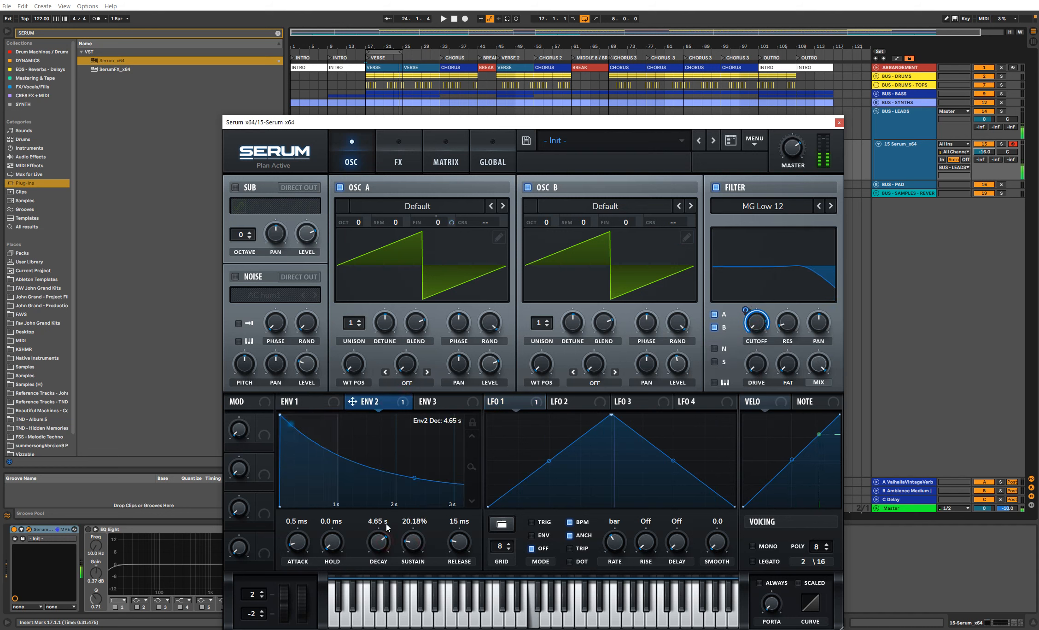
Step: Enable Serum's Delay and Reverb effects, and load a ping-pong delay preset with 1/8 and 1/16 times
left_click(408, 142)
left_click(246, 293)
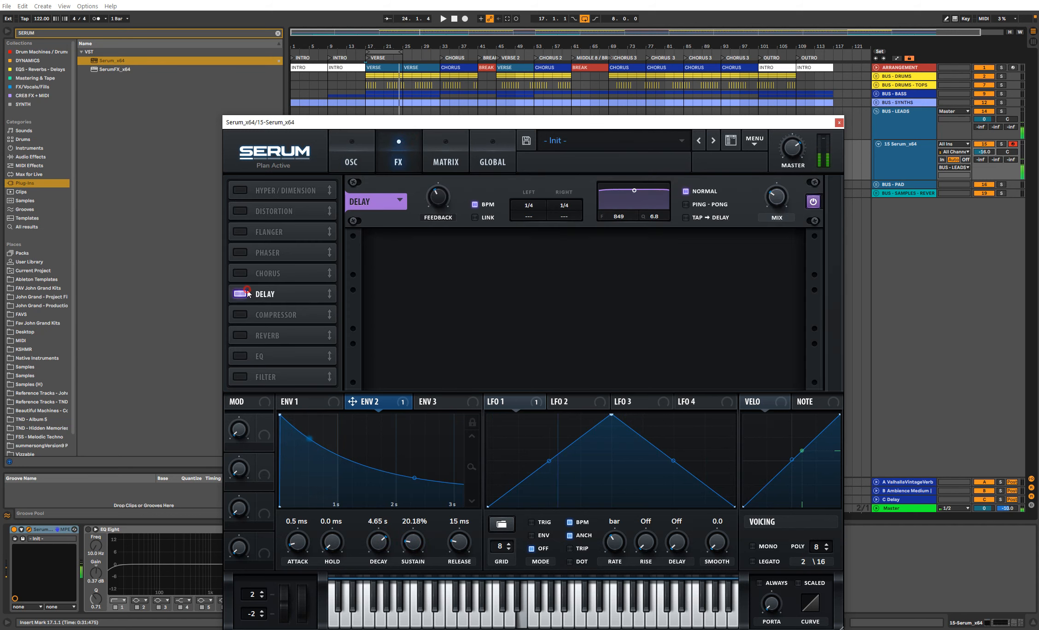
left_click(240, 335)
left_click(403, 210)
left_click(424, 224)
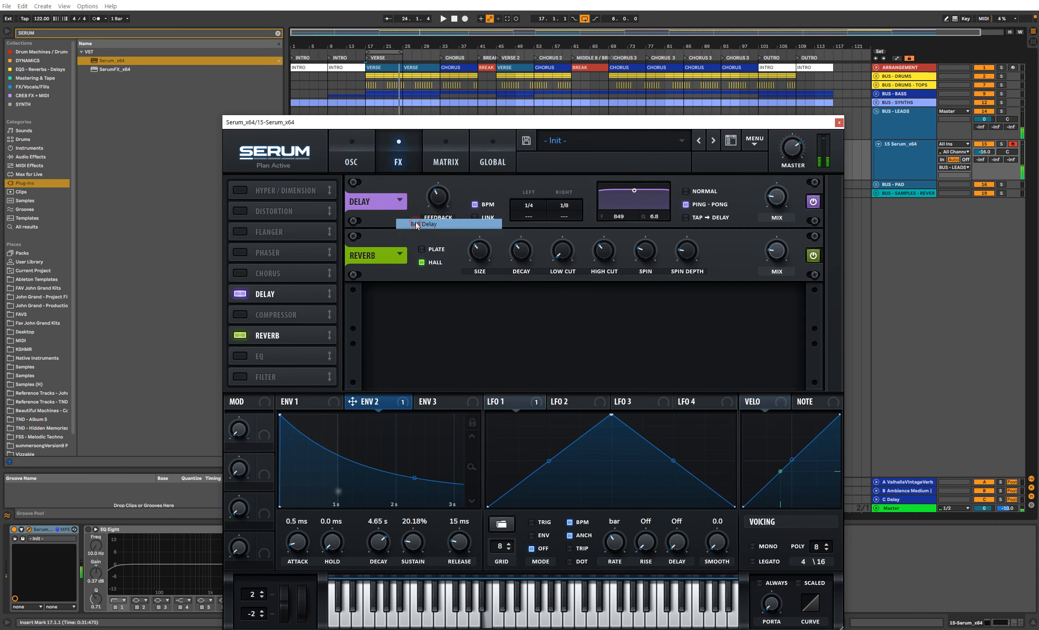
left_click(400, 203)
left_click(451, 234)
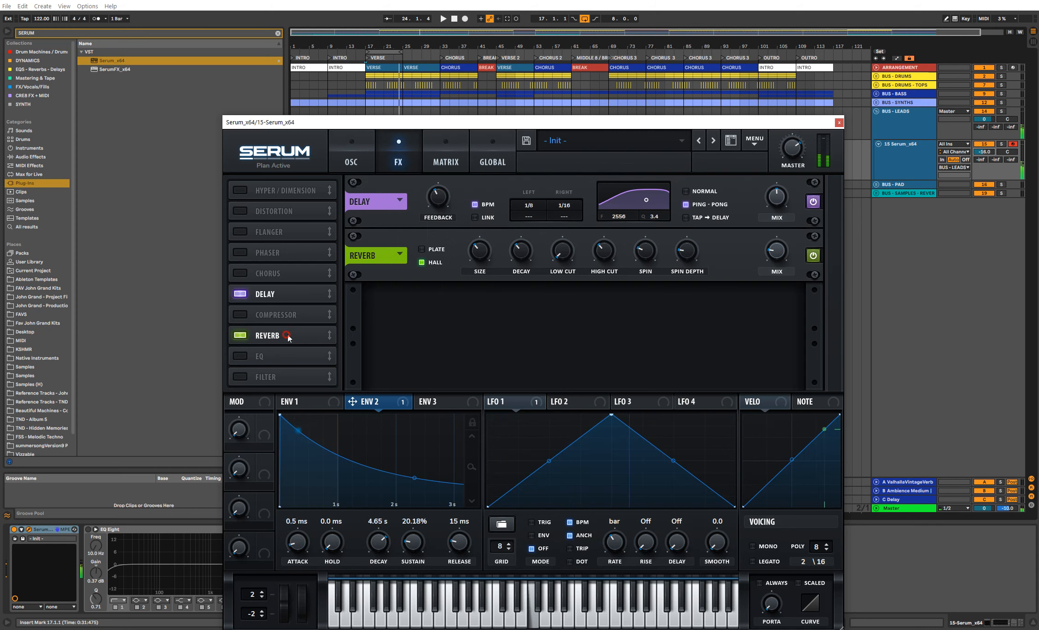
Step: Load a Plate preset for Serum's Reverb and return to the oscillator page
left_click(403, 260)
left_click(442, 379)
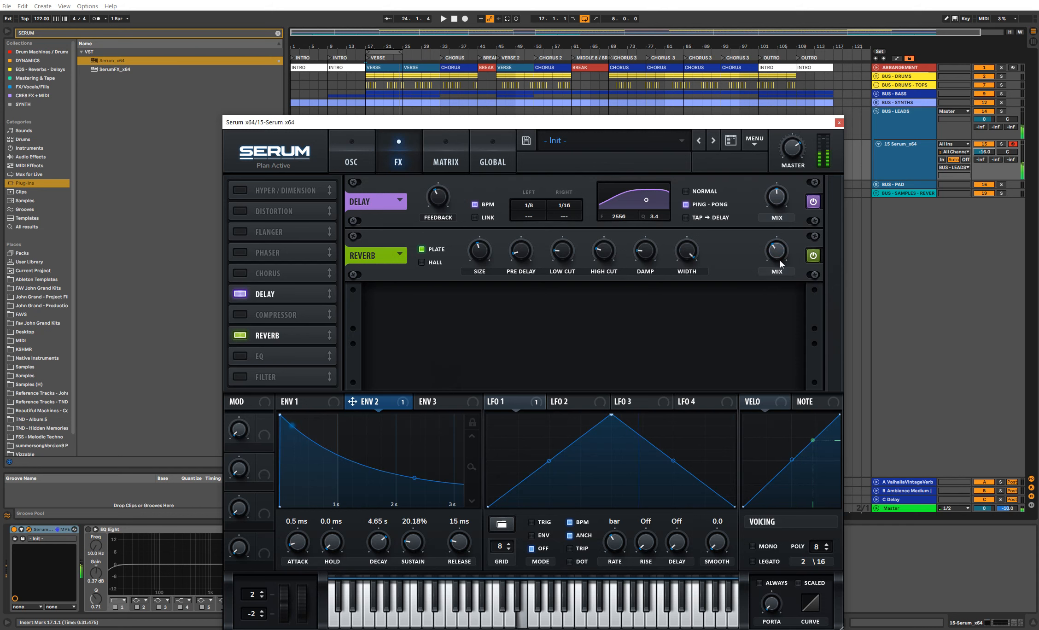
left_click(400, 255)
left_click(442, 384)
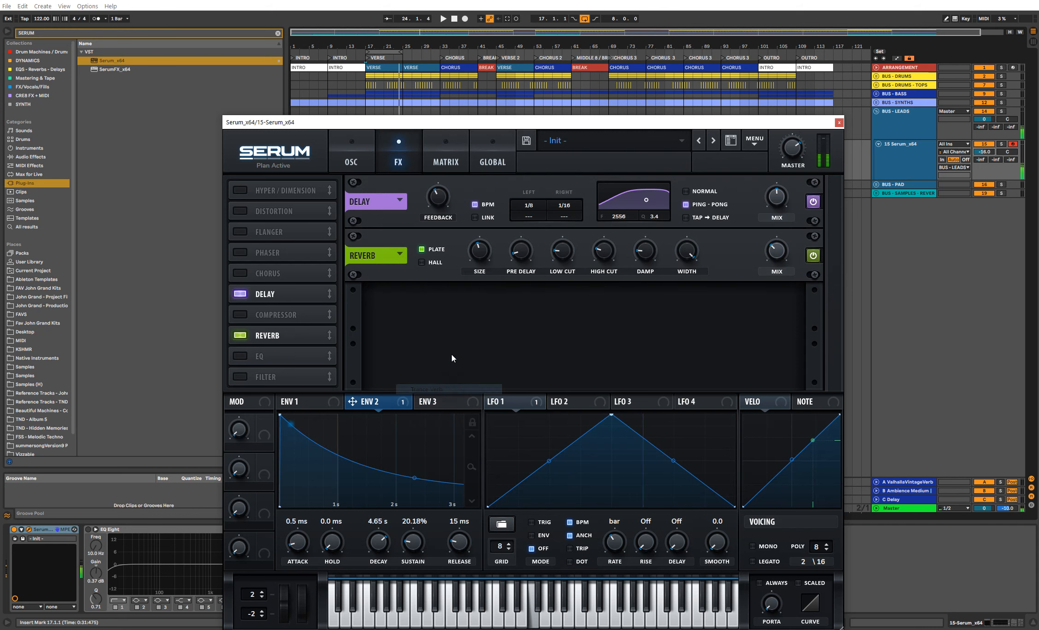
left_click(347, 160)
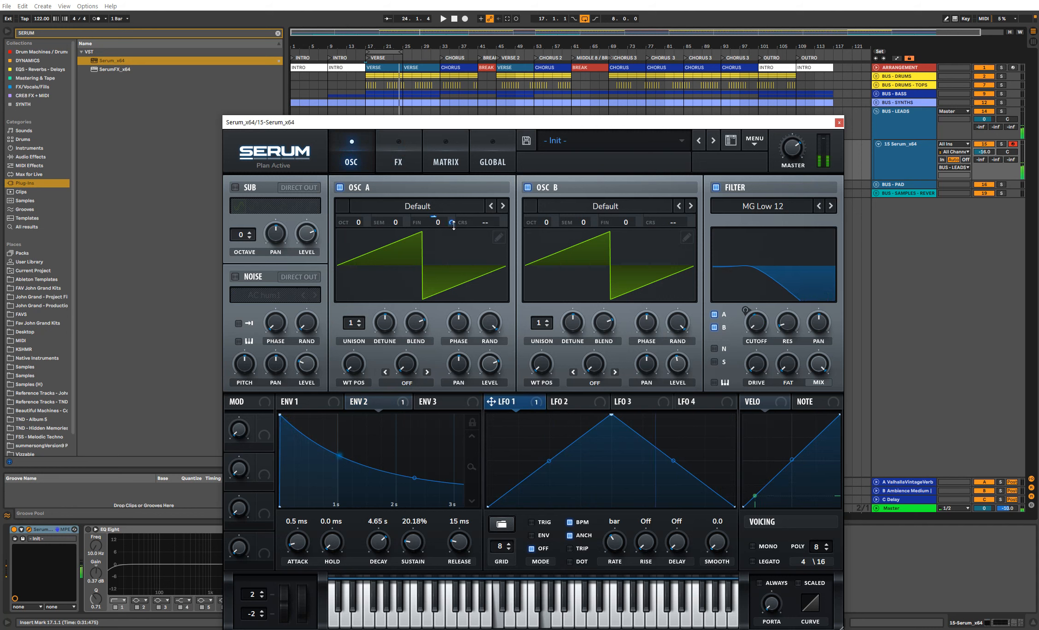
Step: Close the Serum window, play the arrangement from bar 17, and raise the Serum track's volume to -9 dB
left_click(839, 123)
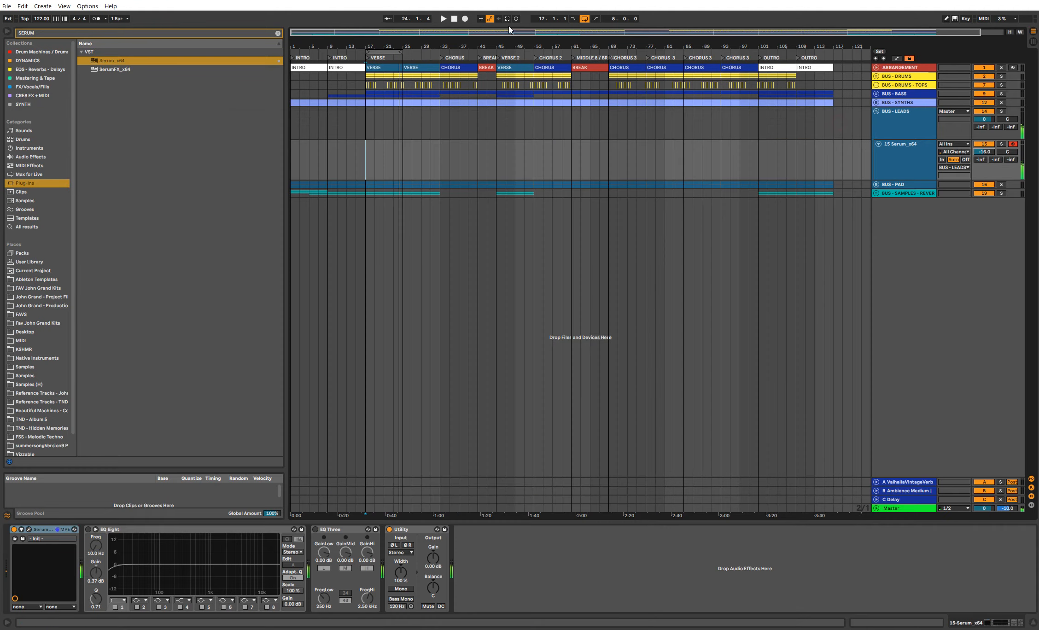
left_click(444, 19)
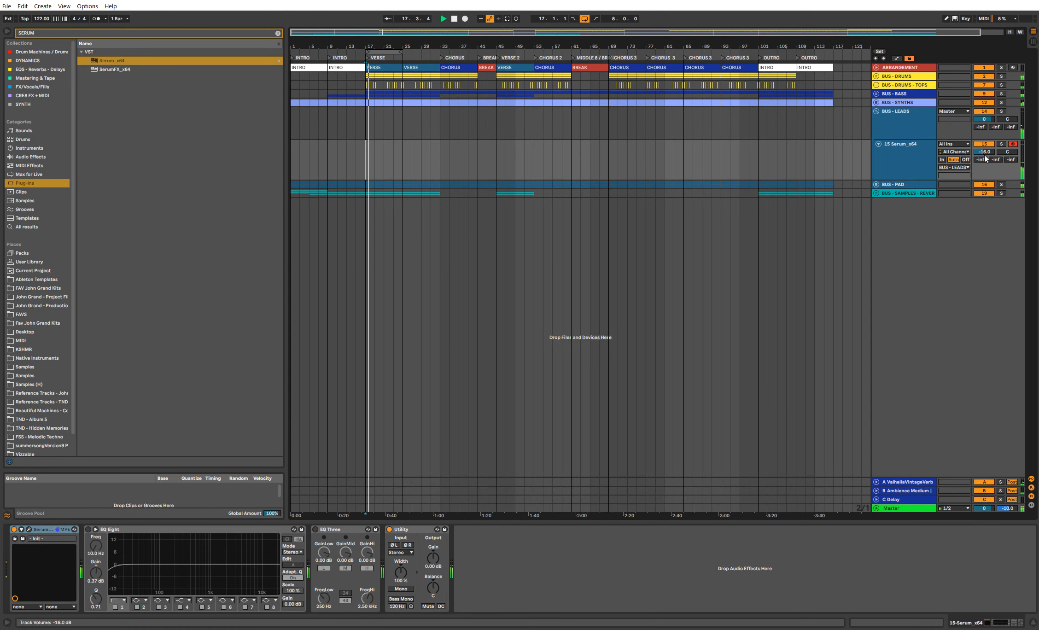
left_click_drag(985, 153, 985, 144)
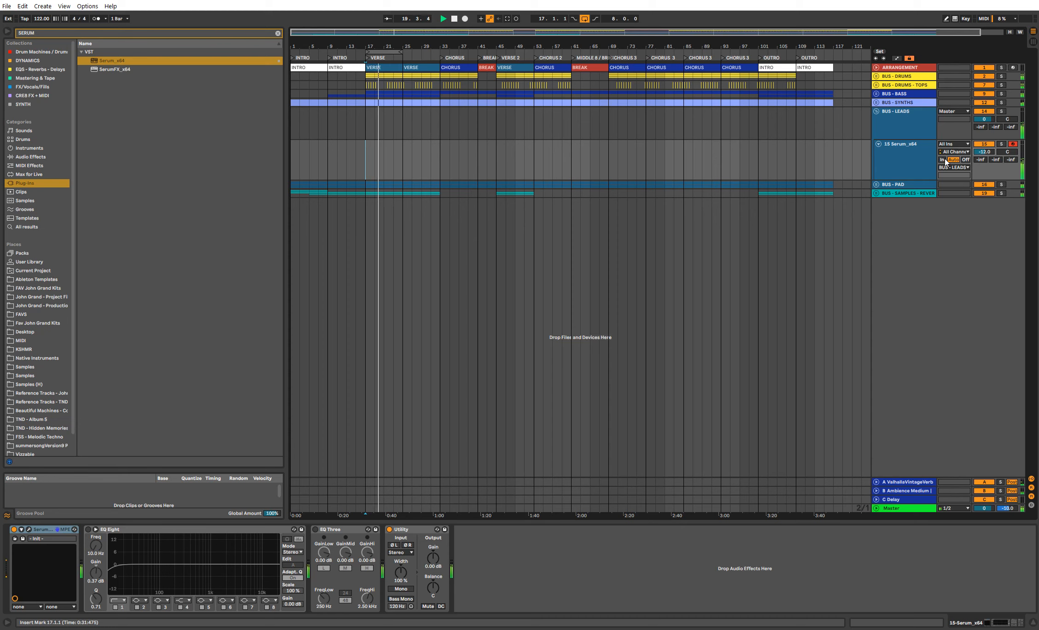
scroll(980, 155, "up", 3)
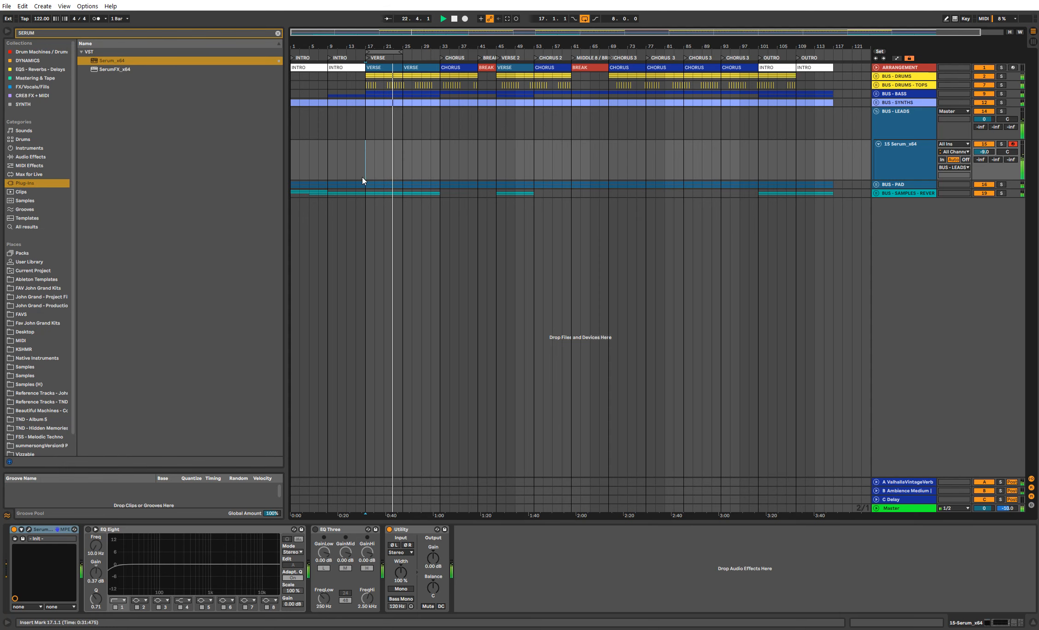
Step: Create an eight-bar MIDI clip on the Serum track from bar 17 to 25 and record a lead melody over the verse
left_click_drag(366, 155, 404, 158)
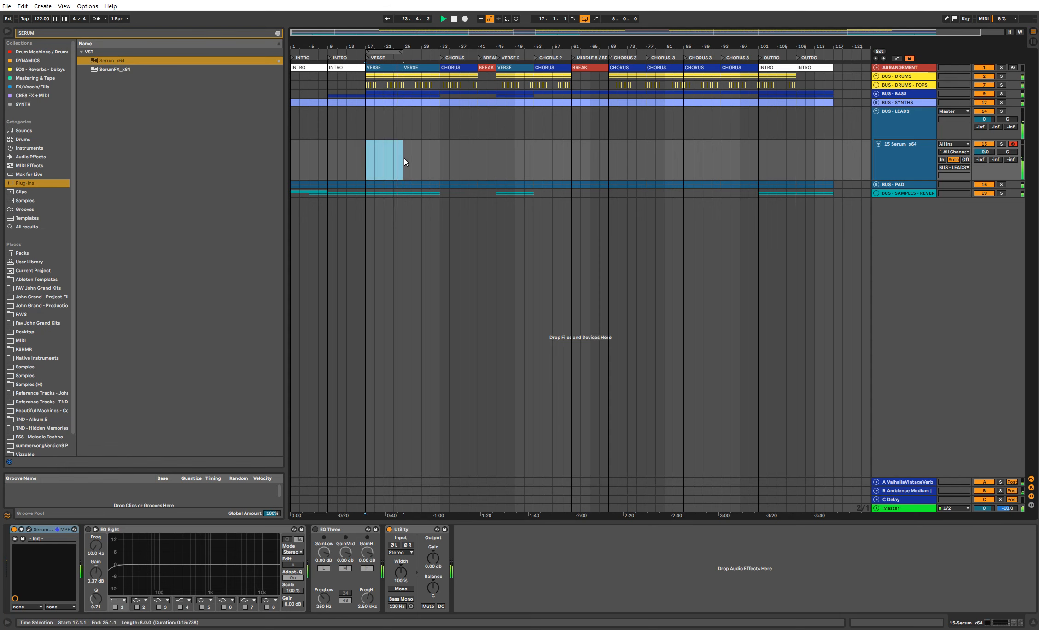
key("ctrl+shift+m")
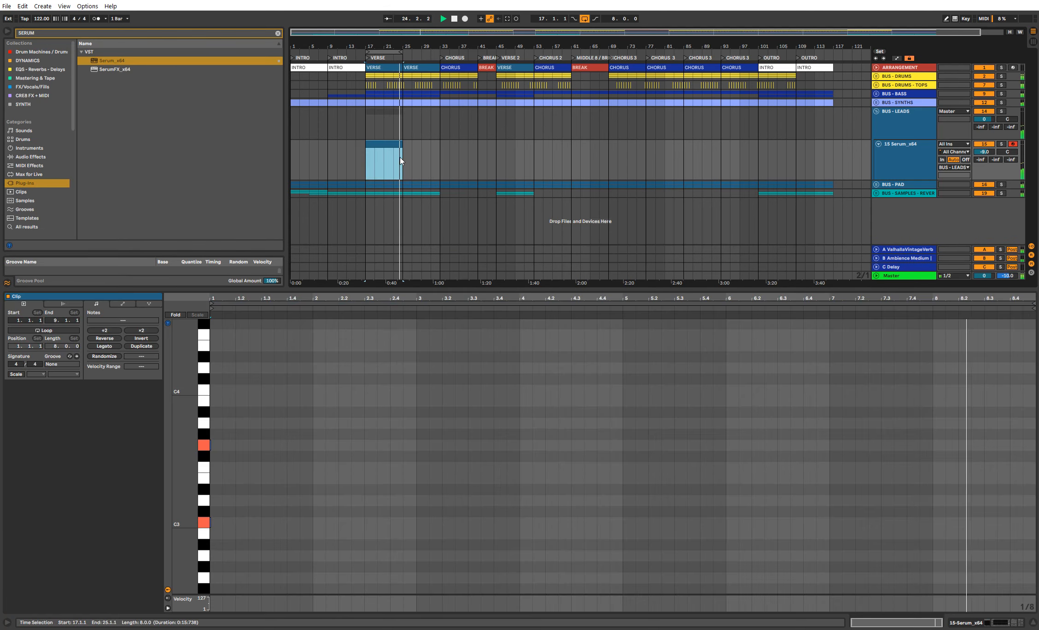
left_click(465, 19)
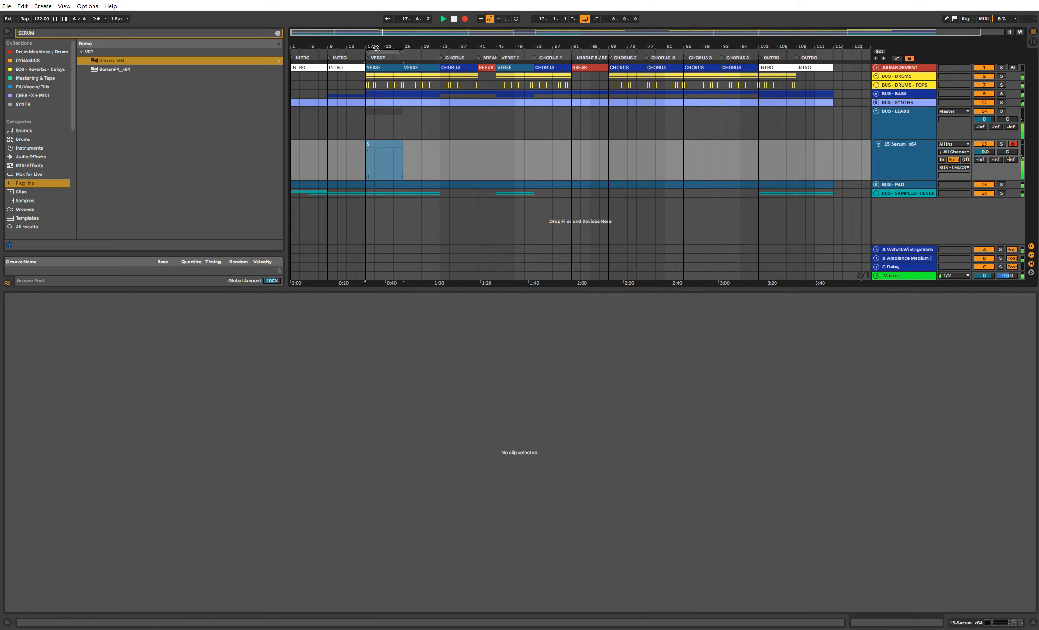
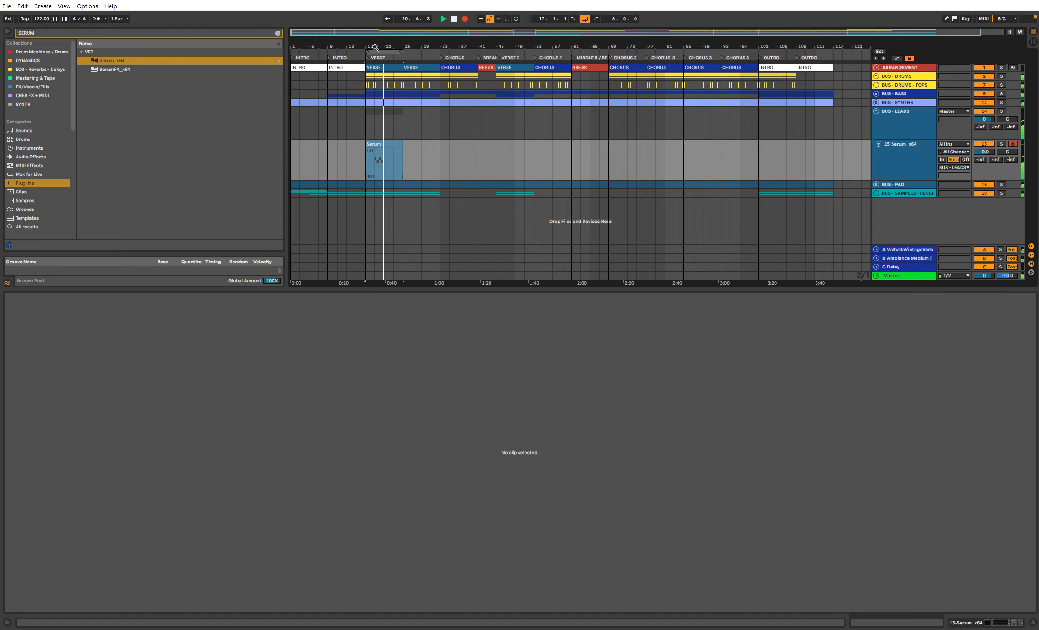
Step: Quantize all notes in the recorded lead clip, even out their velocities, and delete the stray D3 note
left_click_drag(374, 48, 374, 106)
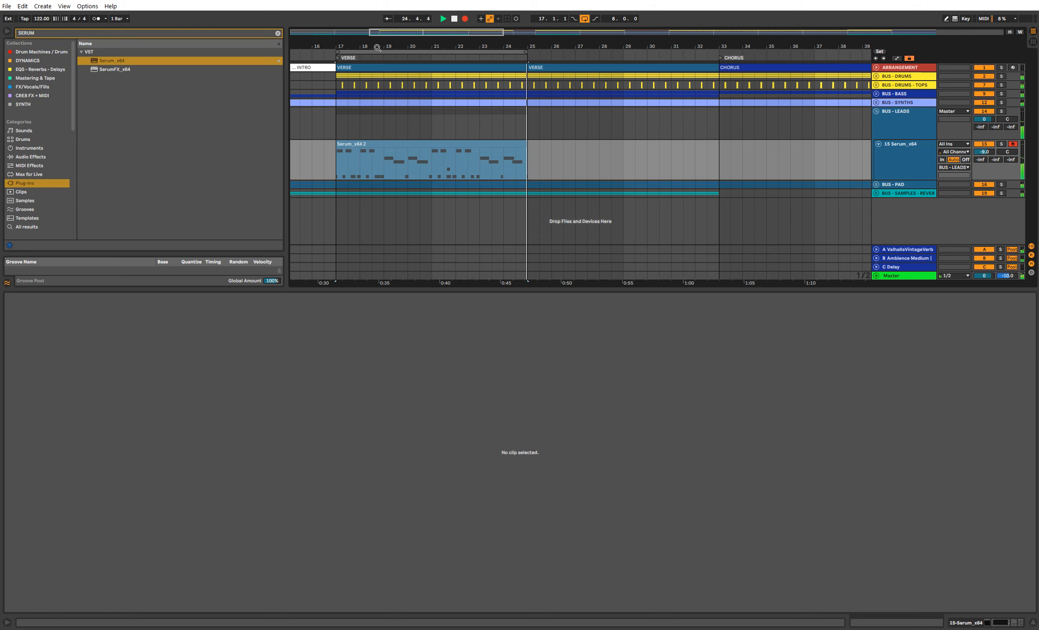
left_click(372, 146)
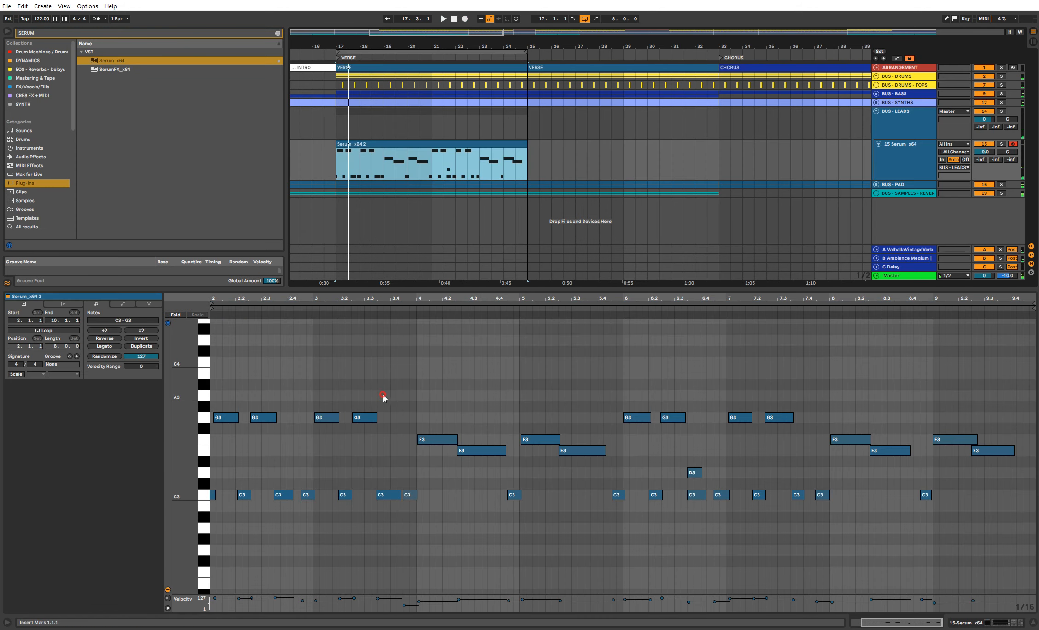
key("ctrl+a")
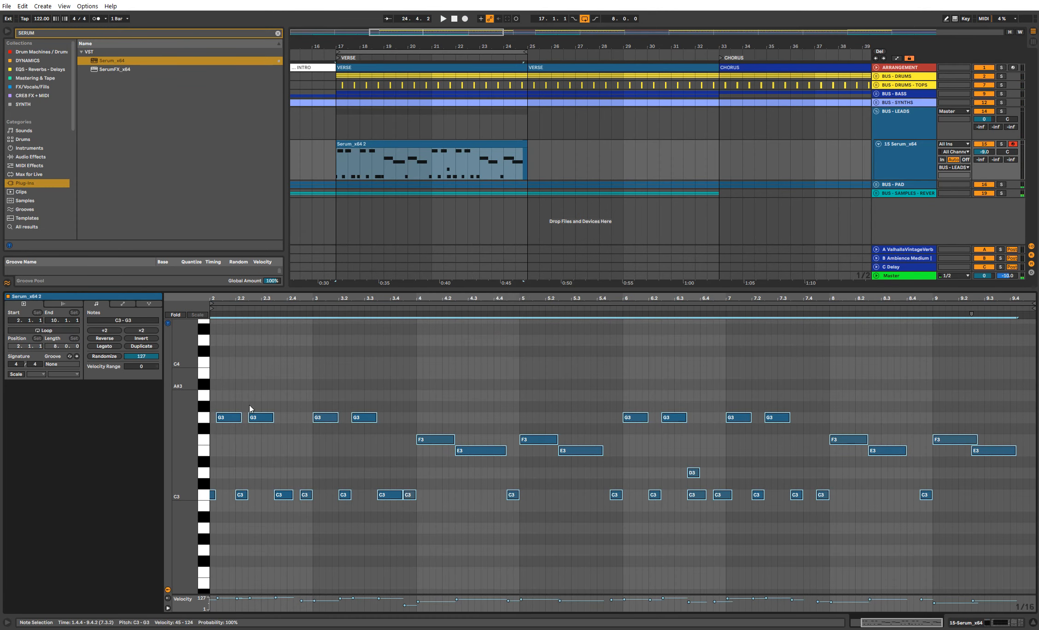
left_click(317, 365)
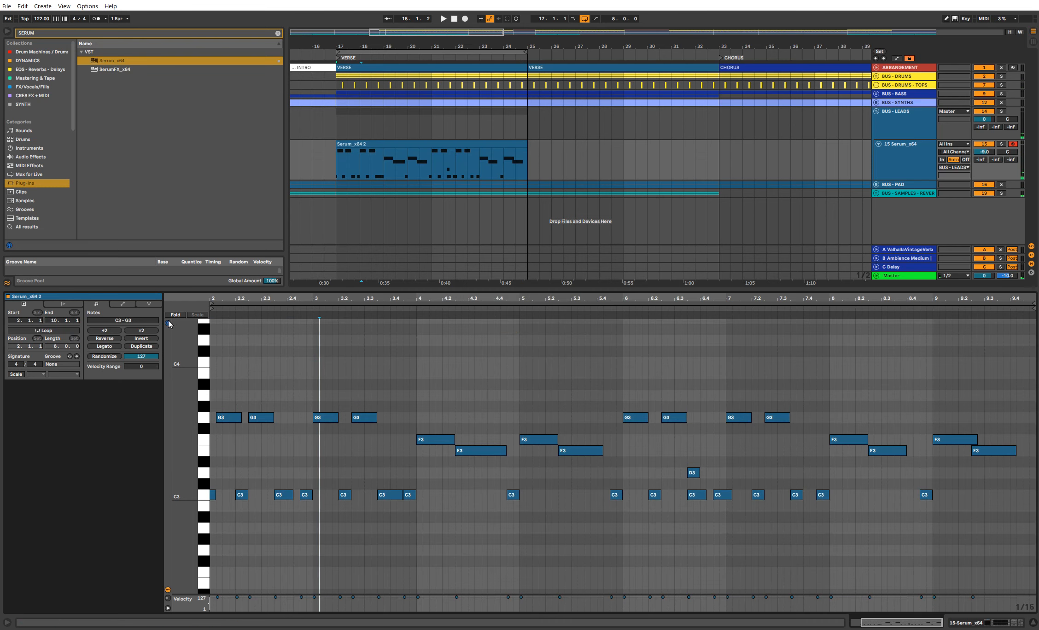
double_click(693, 474)
key("shift+Tab")
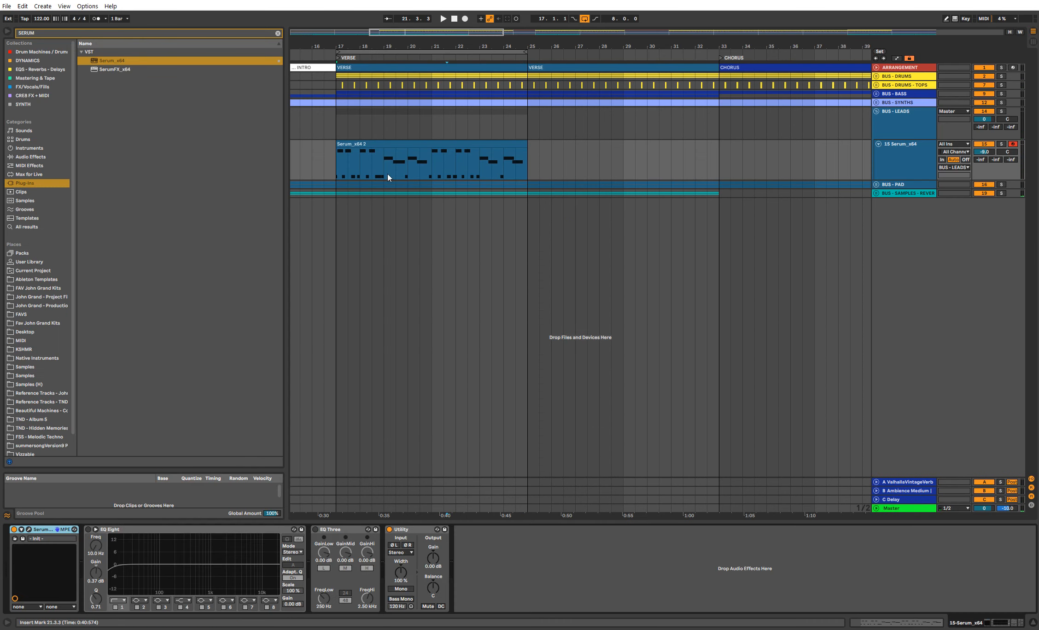
Step: Rename both the recorded clip and its Serum track as SYNTH - LEAD
left_click(382, 144)
key("ctrl+r")
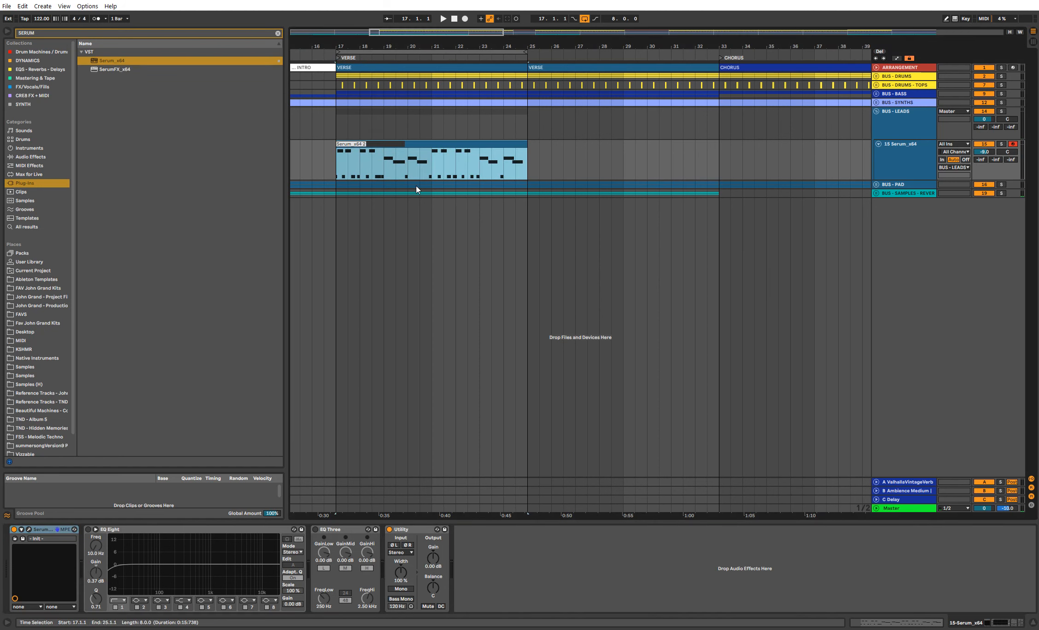
type("SYNTH - LEAD")
key("Return")
left_click(894, 163)
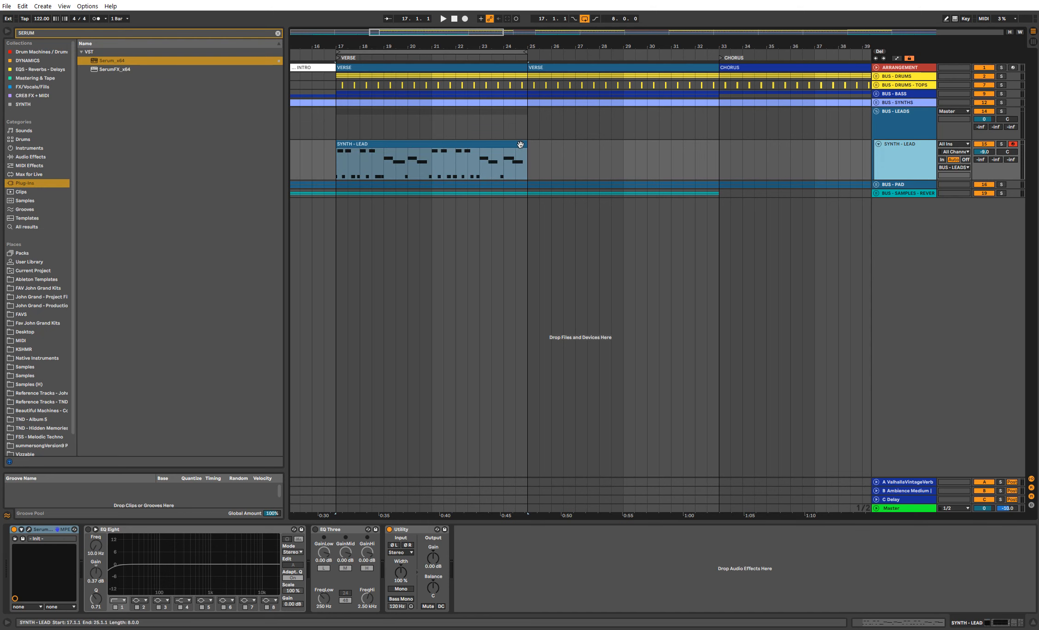
Step: Reopen Serum on the SYNTH - LEAD track and load a SYNTH preset from FSS - Future Progressive Volume 2 during playback
left_click(29, 529)
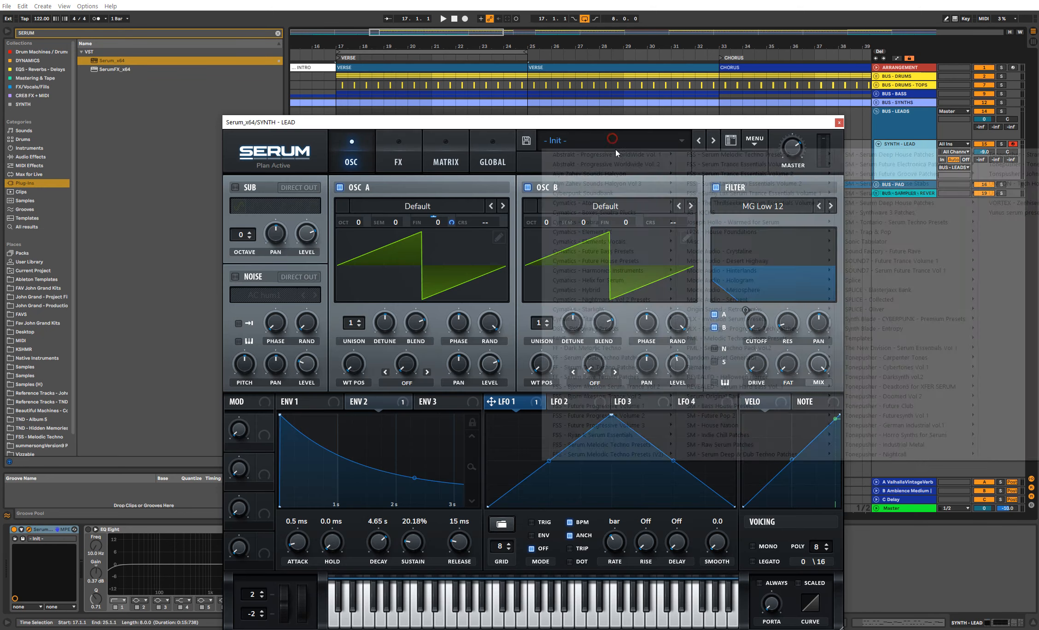
left_click(613, 139)
mouse_move(654, 415)
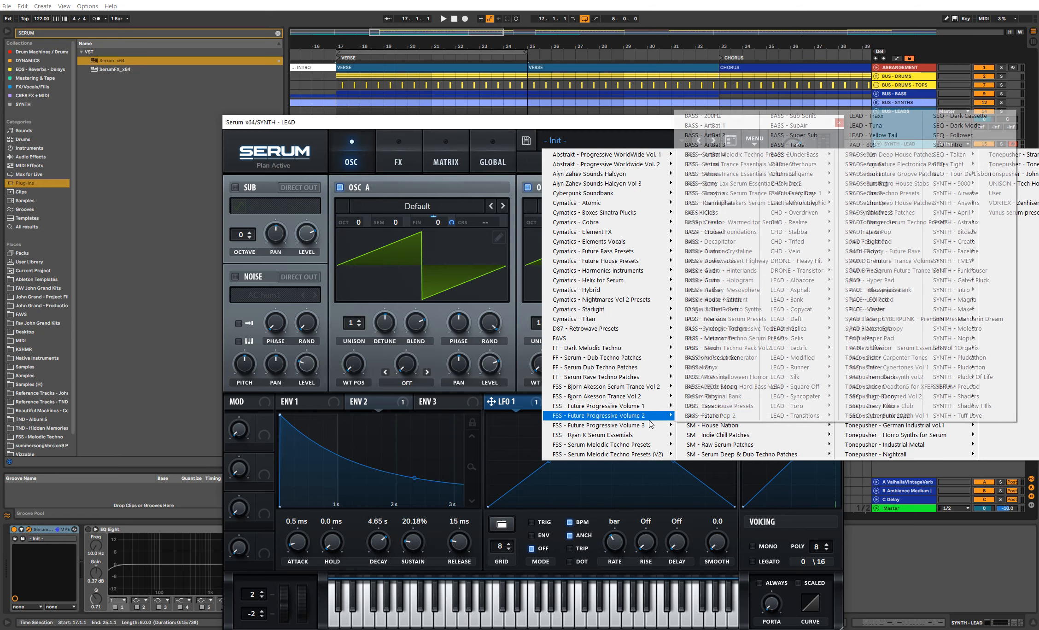
left_click(942, 319)
key("space")
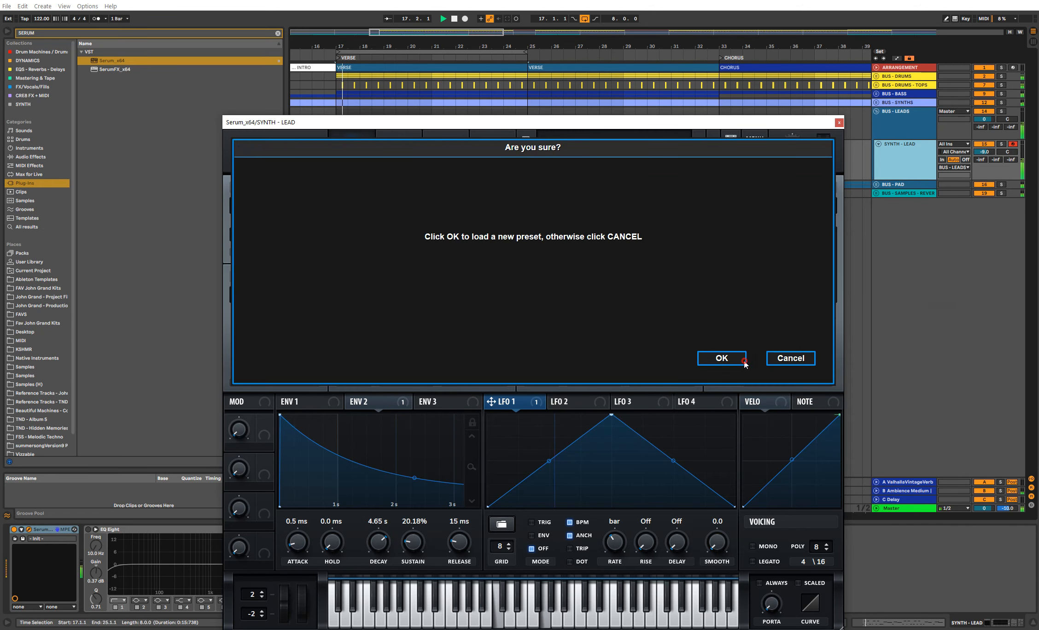
left_click(721, 357)
Step: Audition the preceding presets in the Future Progressive bank one by one, back to SYNTH - Create
left_click(699, 143)
left_click(699, 143)
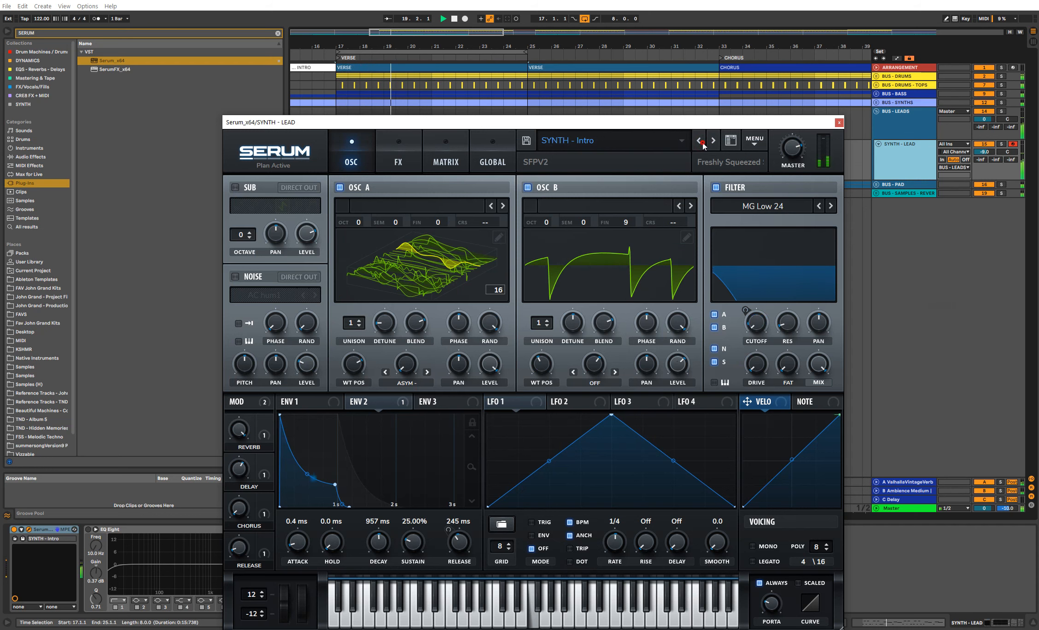
left_click(703, 145)
left_click(703, 145)
left_click(703, 146)
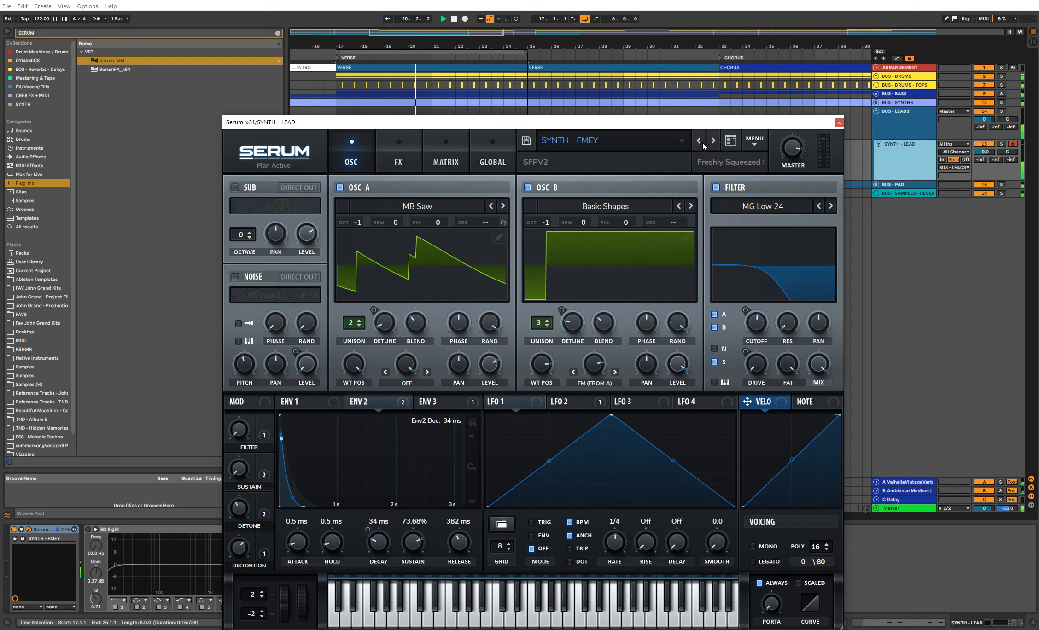
left_click(703, 146)
left_click(703, 145)
left_click(703, 146)
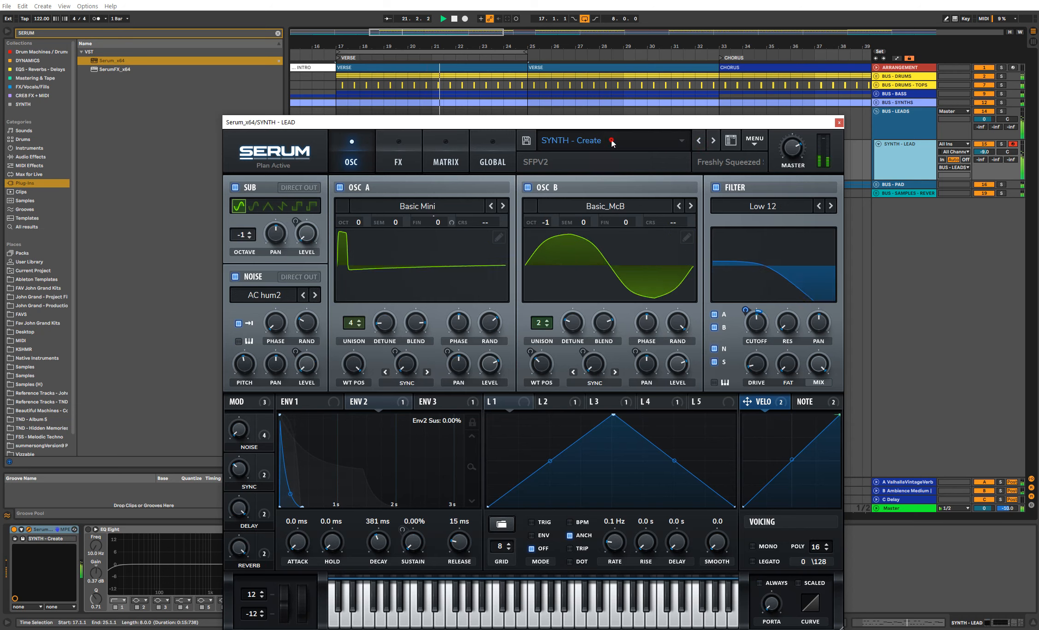
Step: Load the PLUCK - Shift preset from the SM - Indie Chill Patches bank
left_click(645, 141)
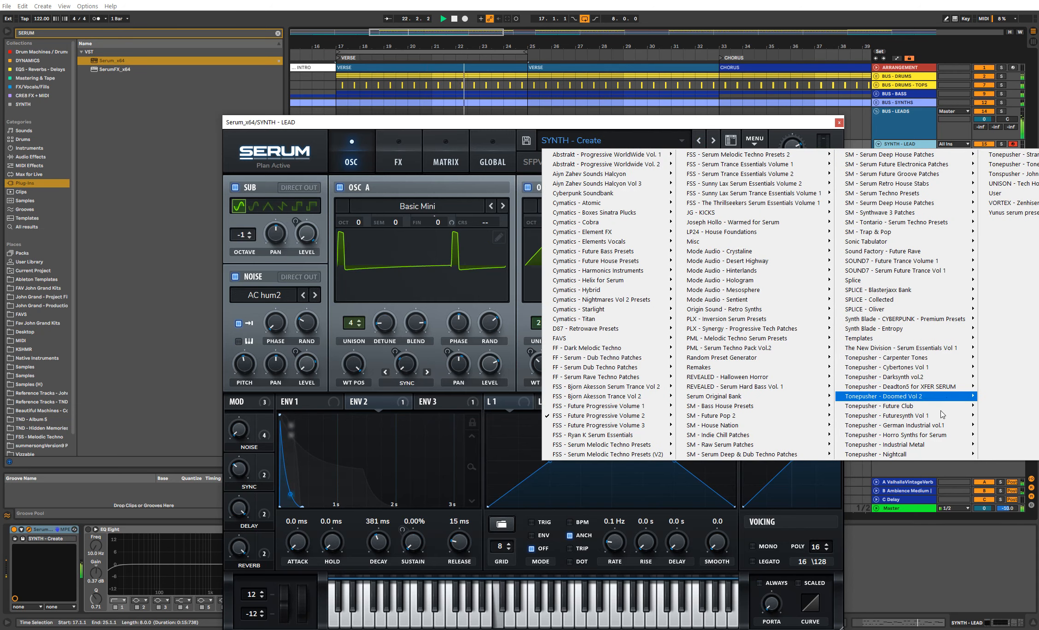
mouse_move(765, 399)
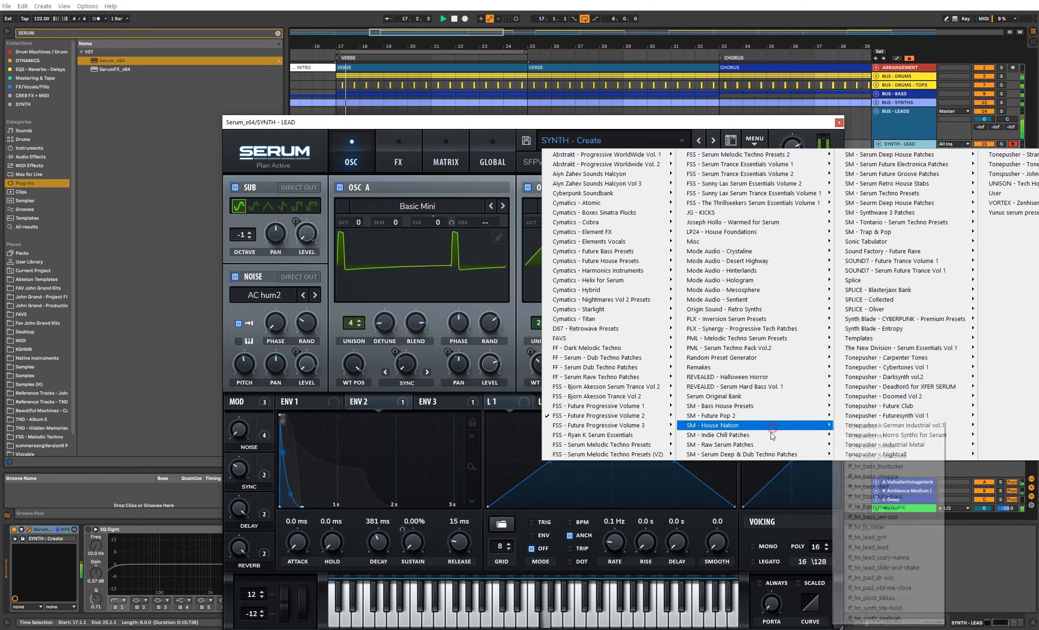
mouse_move(783, 435)
left_click(1018, 348)
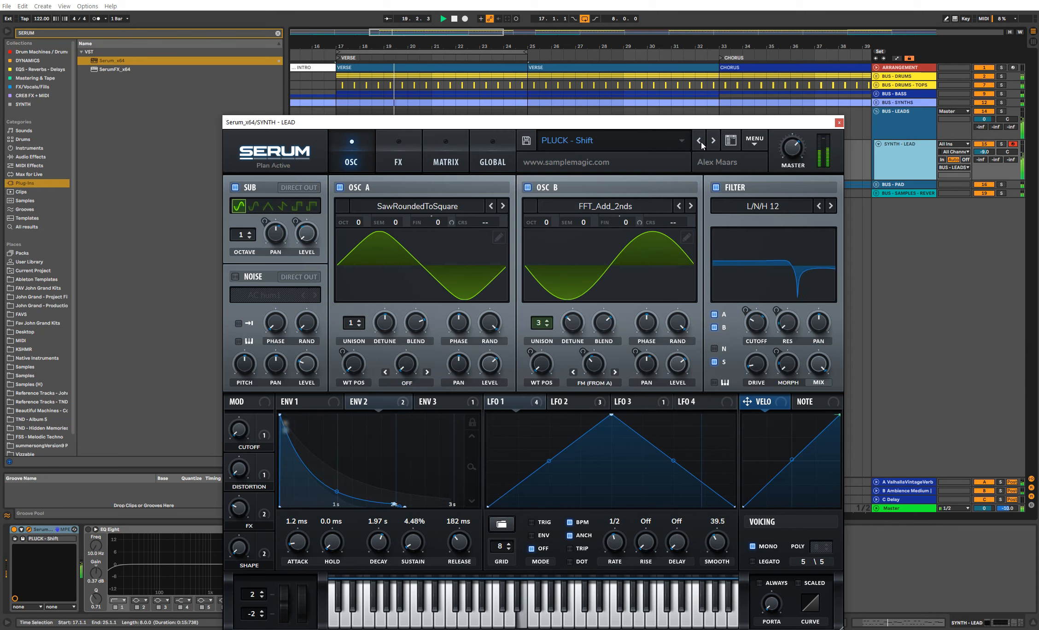
Step: Audition the preceding PLUCK presets in the SM - Indie Chill Patches bank one by one, back to PLUCK - Morph
left_click(700, 142)
left_click(700, 142)
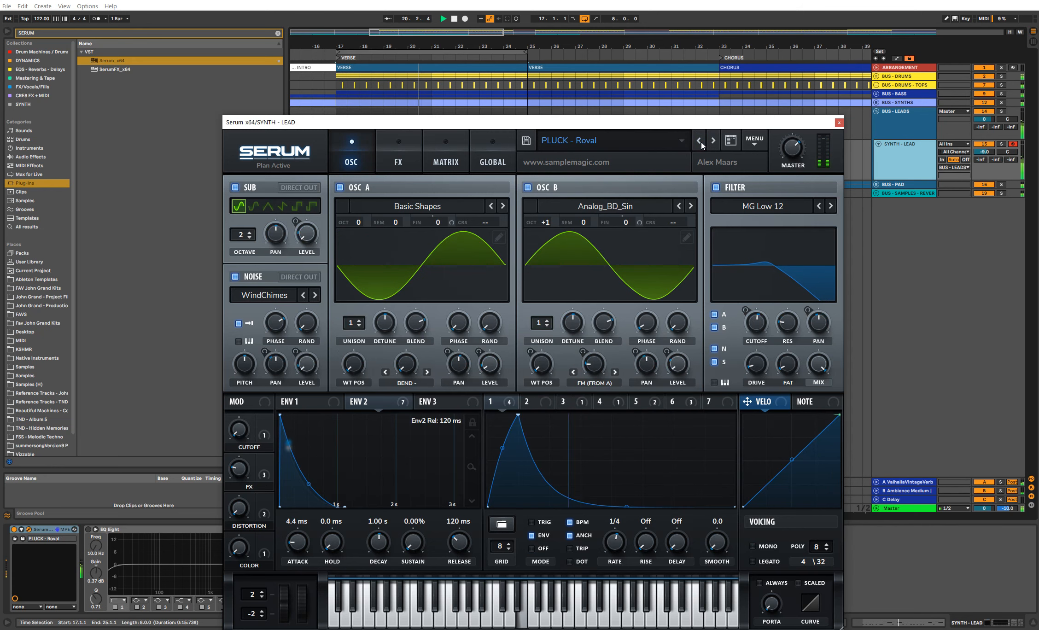
left_click(700, 142)
left_click(700, 142)
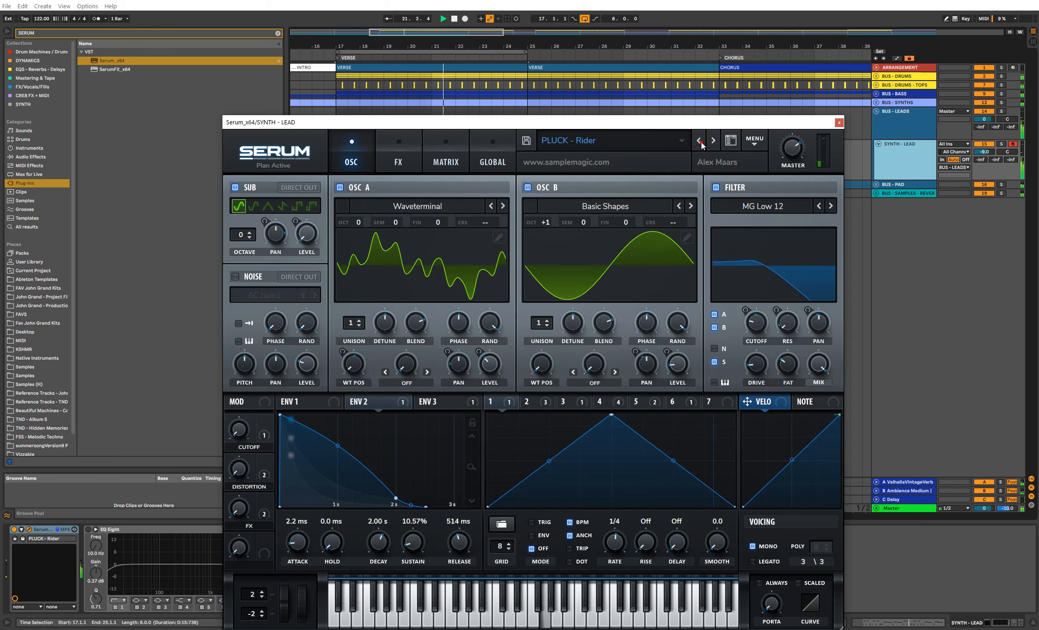
left_click(700, 142)
Step: Load the FSS_SMTP_Synth_Fault preset from the FSS - Serum Melodic Techno Presets (V2) bank in Serum
left_click(680, 141)
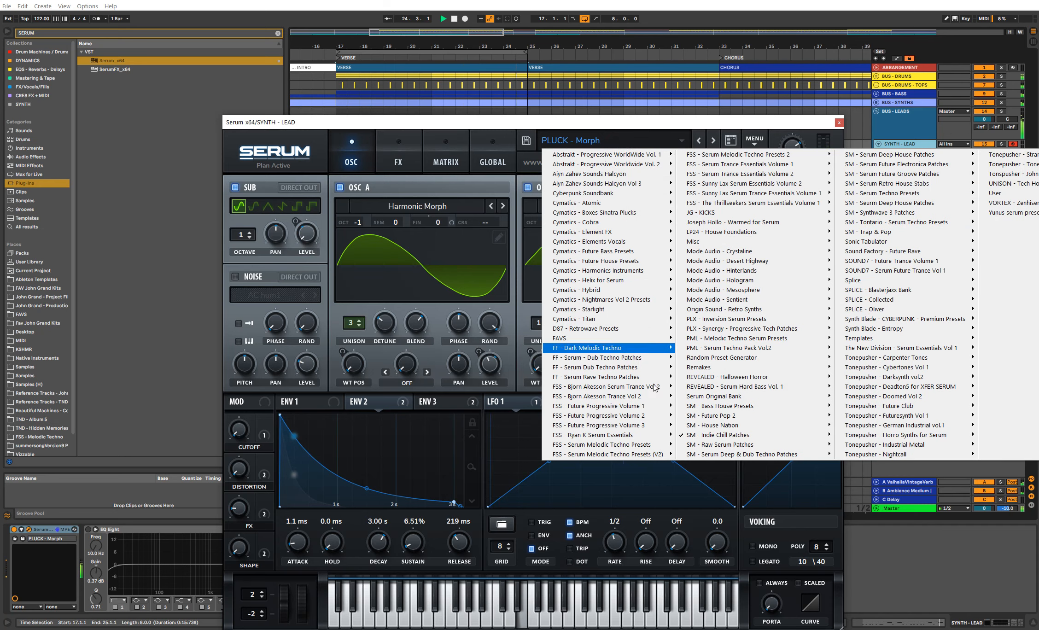
mouse_move(647, 426)
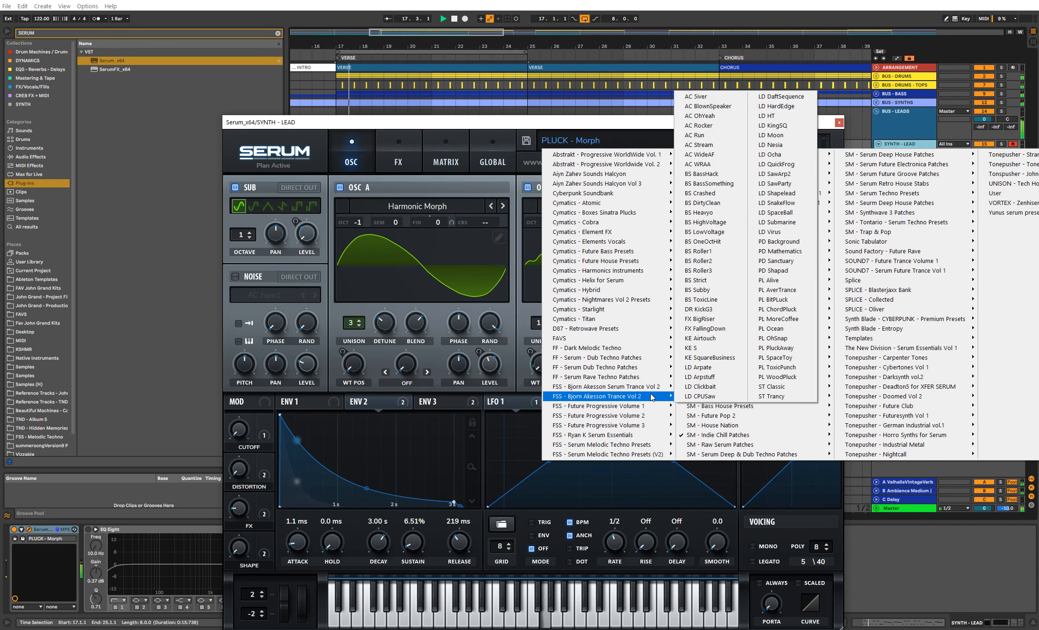
mouse_move(659, 455)
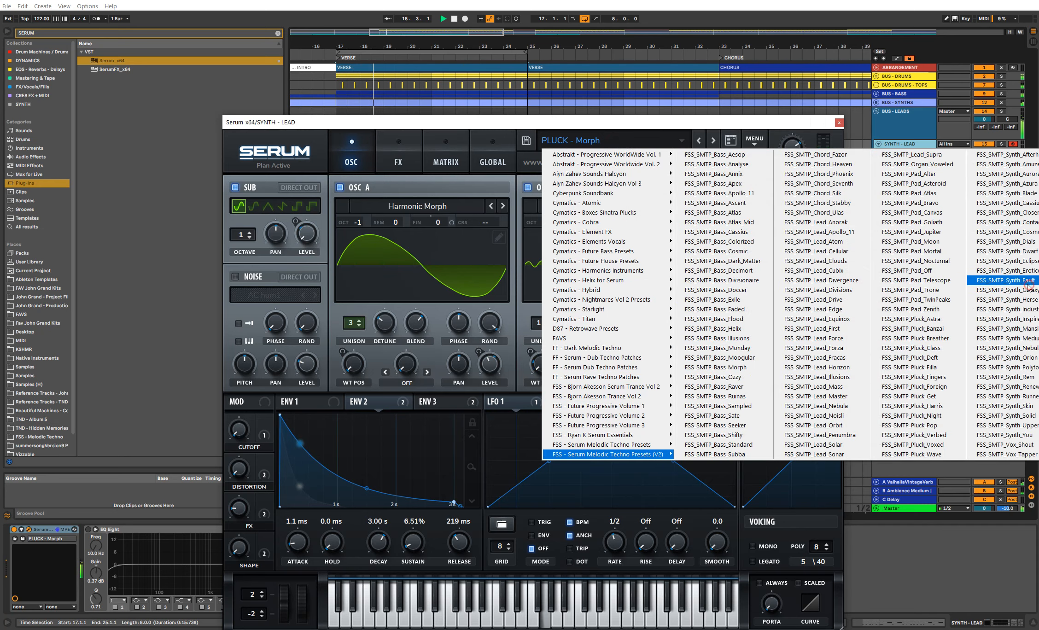
left_click(1005, 280)
Step: Audition the preceding Synth presets of the Melodic Techno bank one by one during playback, back to FSS_SMTP_Synth_Afterhours
left_click(699, 142)
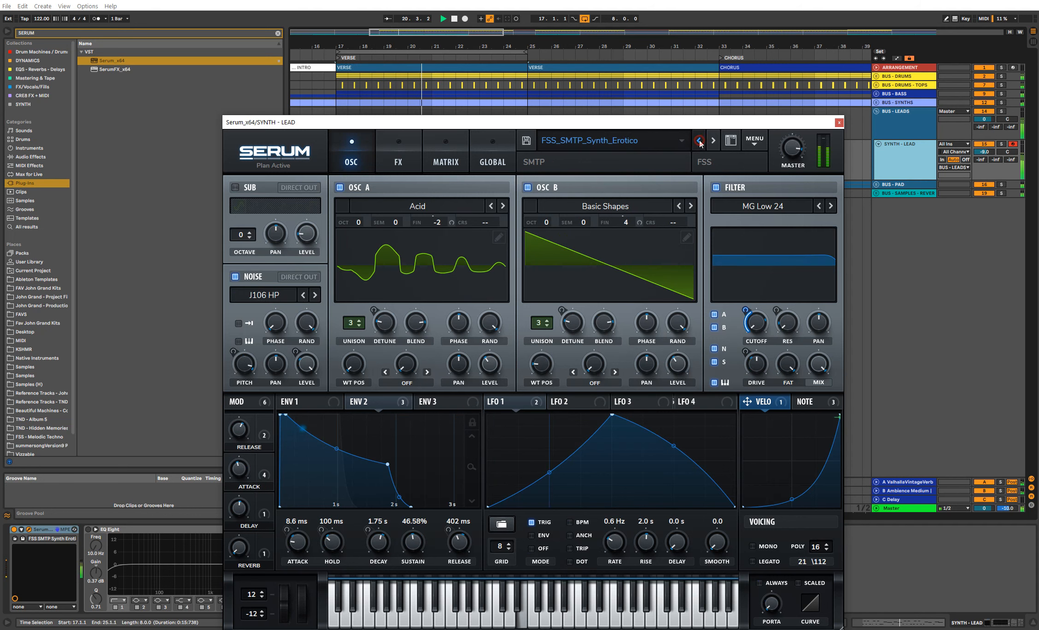
left_click(700, 142)
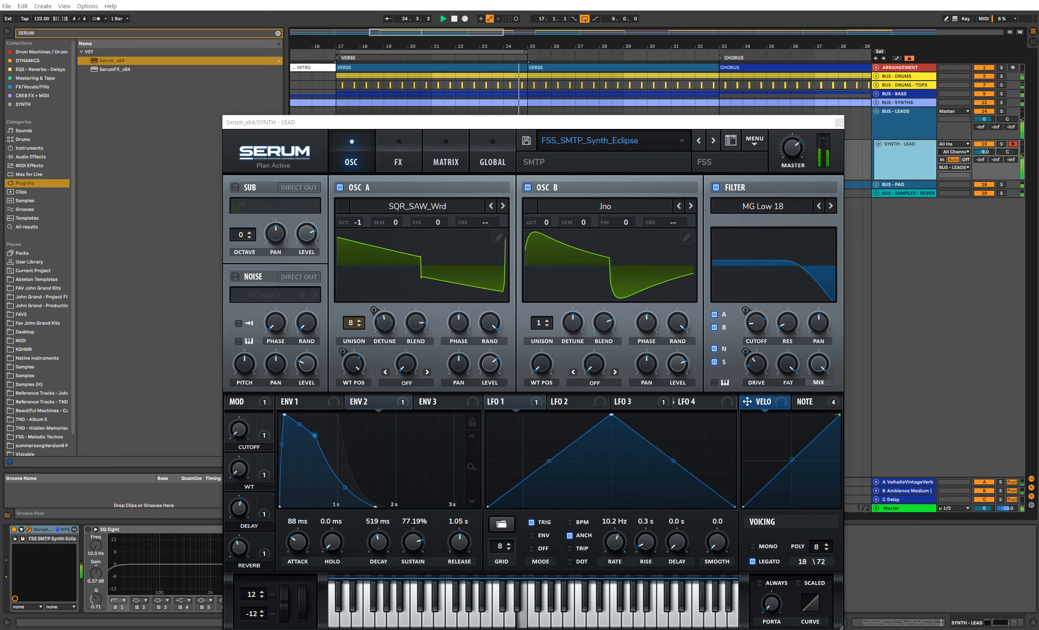
left_click(699, 141)
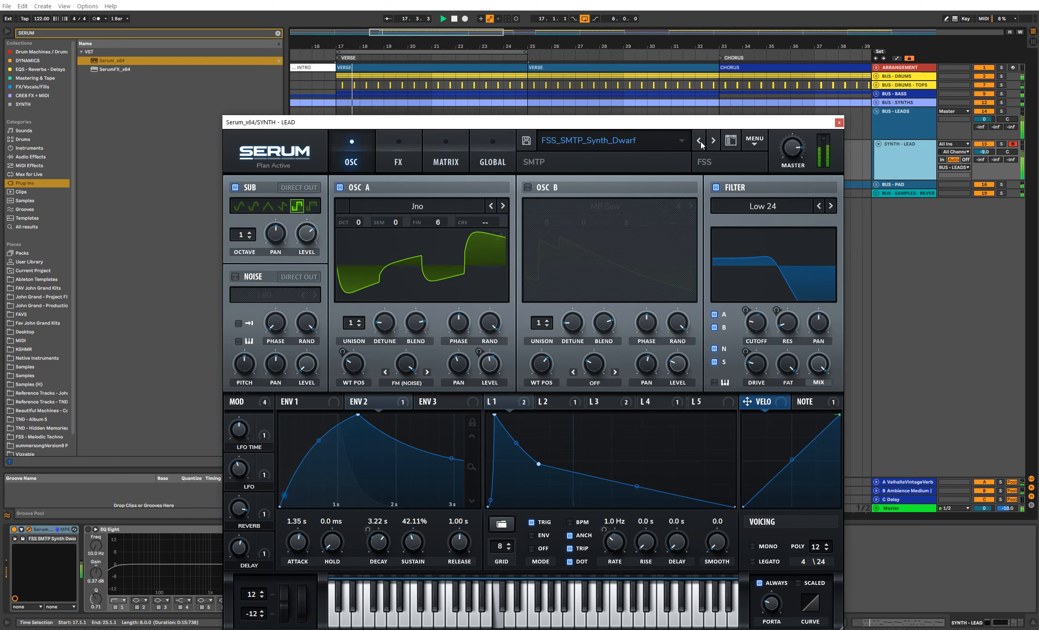
left_click(699, 141)
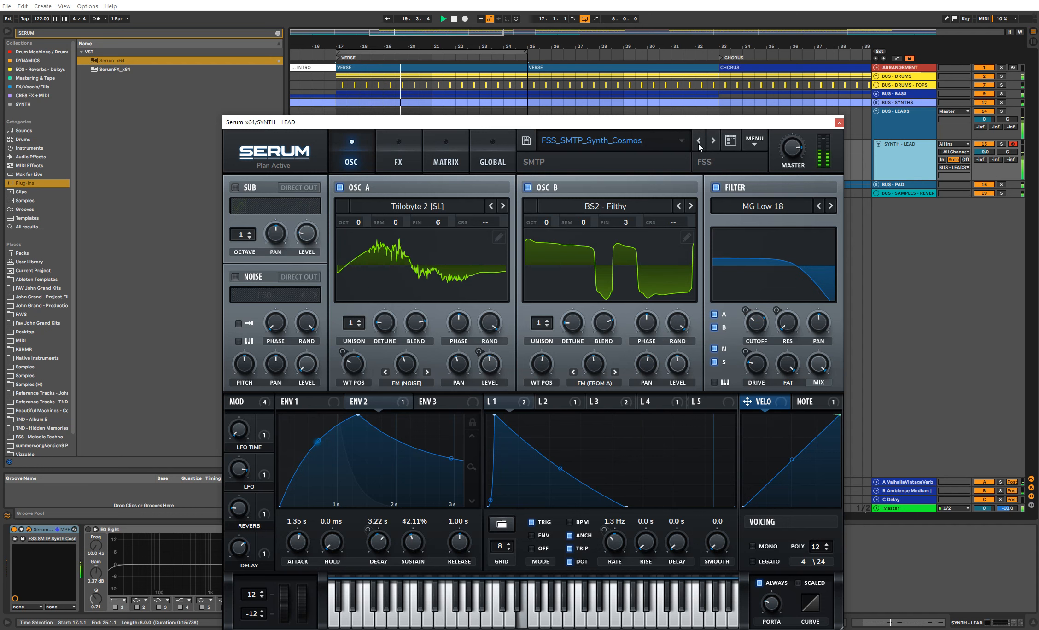
left_click(698, 144)
left_click(719, 359)
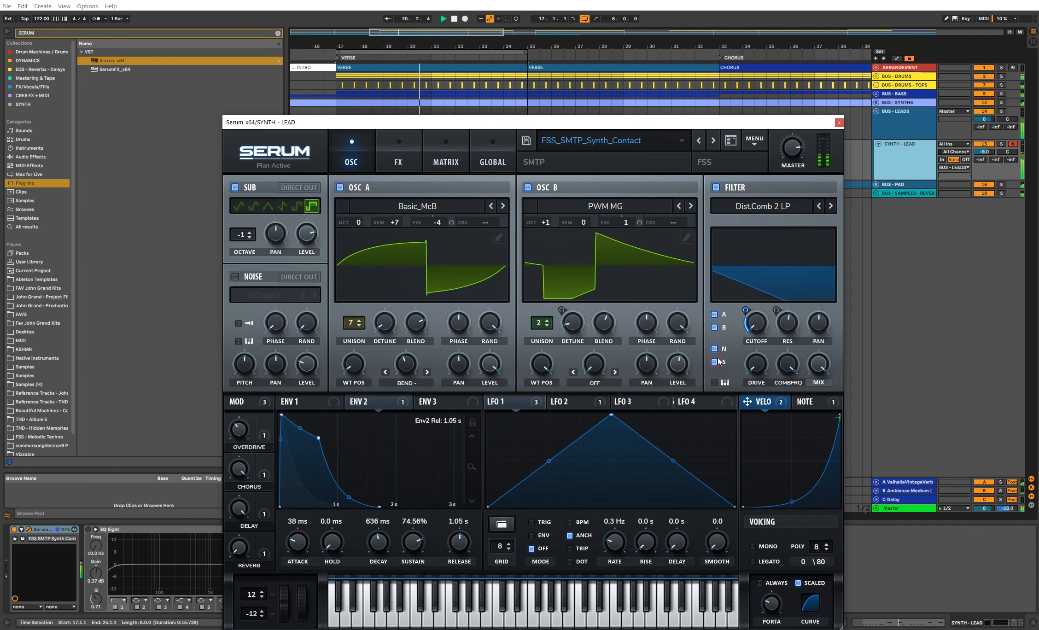
left_click(698, 142)
left_click(699, 143)
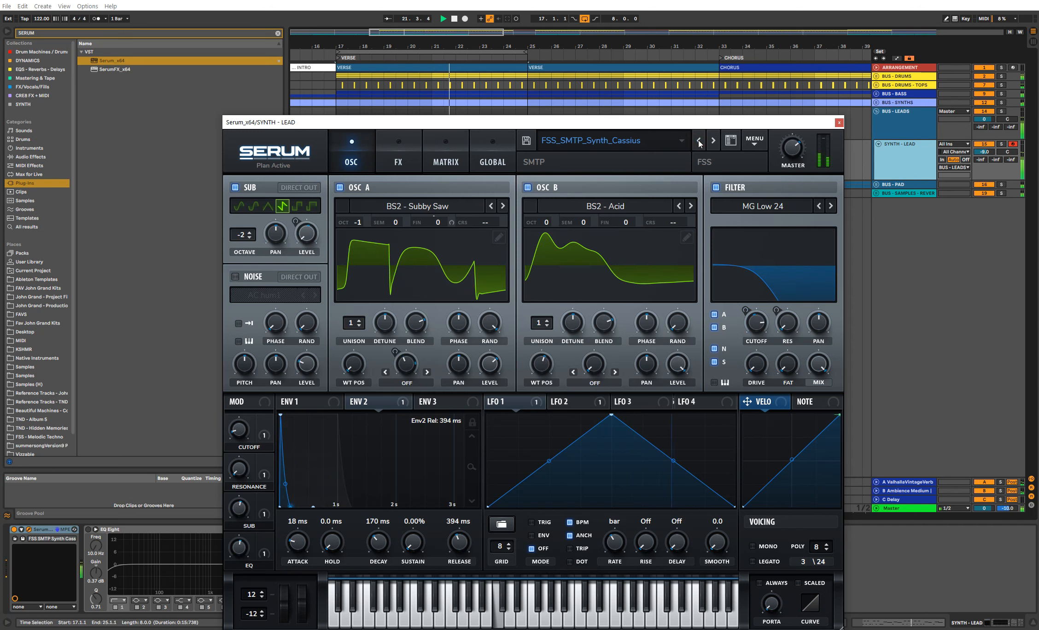
left_click(699, 143)
left_click(699, 143)
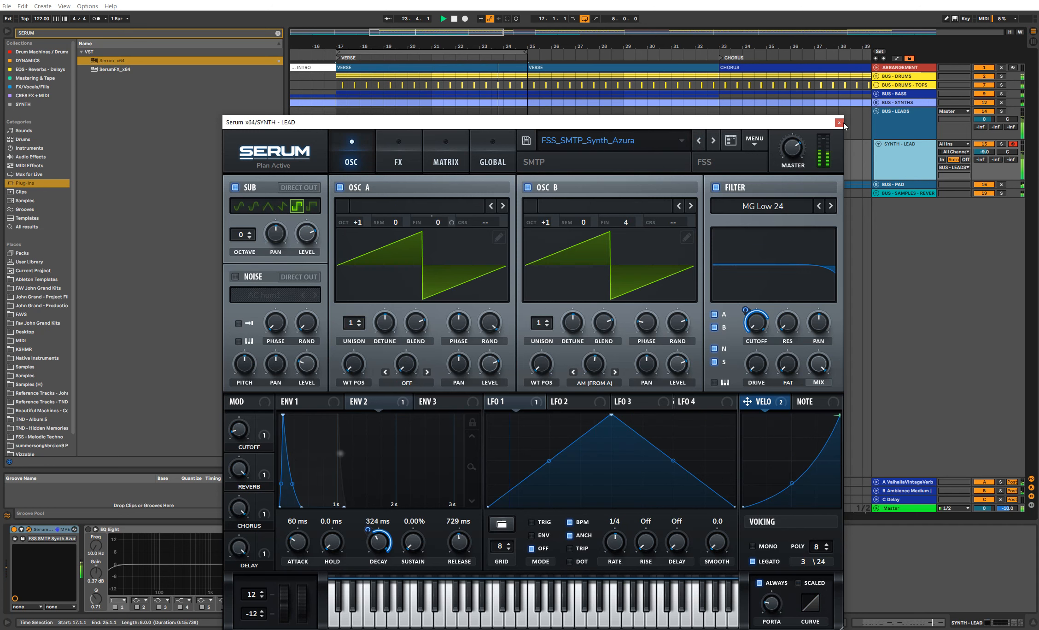
left_click(698, 142)
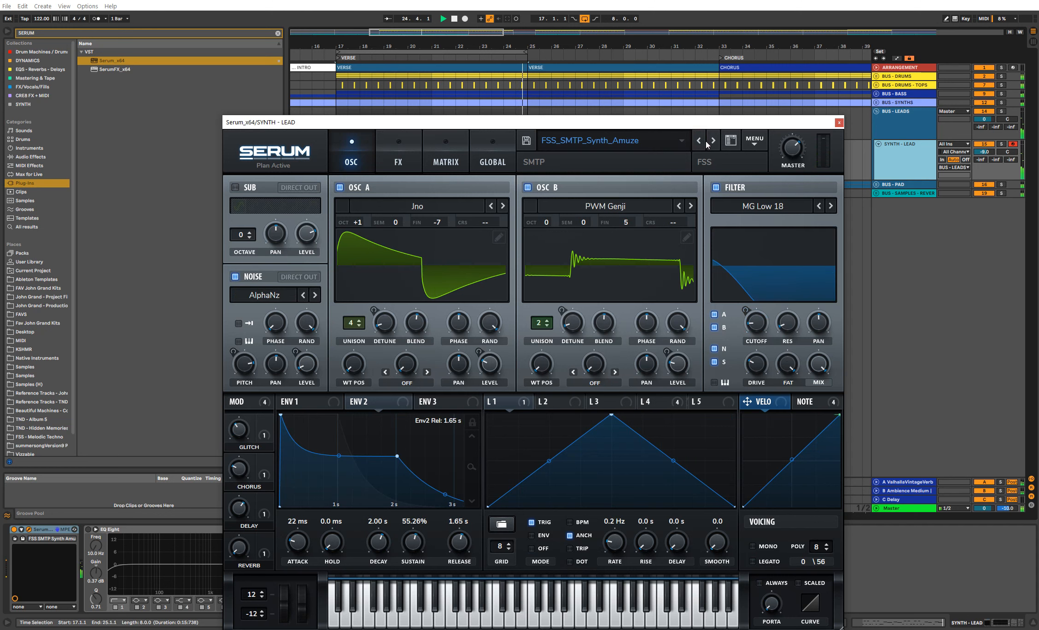
left_click(698, 141)
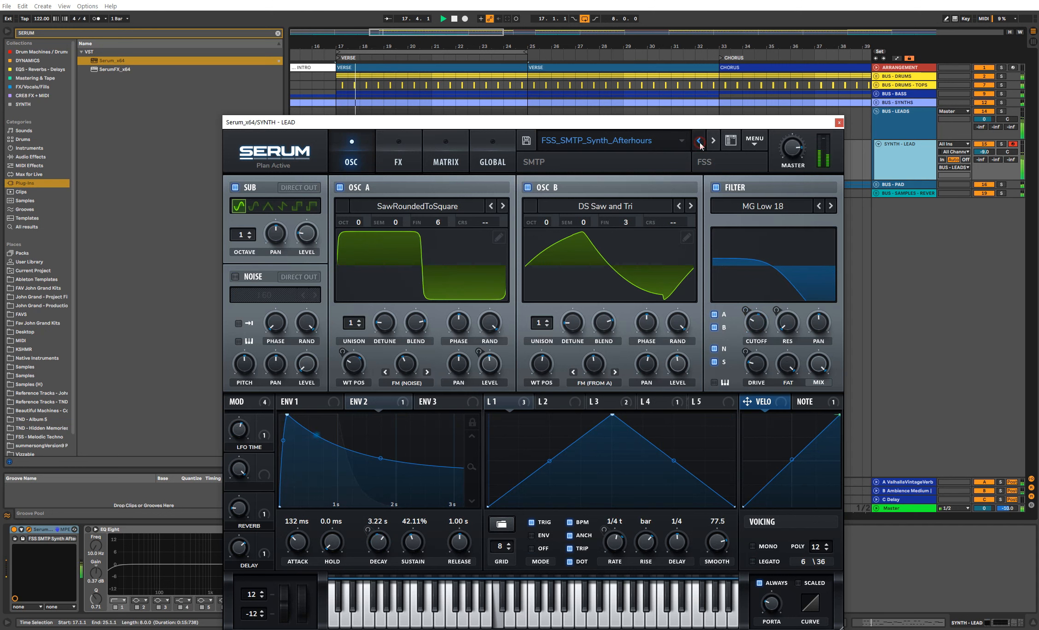
Step: Step back into the Melodic Techno bank's Pluck presets and audition them one by one as far as FSS_SMTP_Pluck_Astra
left_click(698, 141)
left_click(699, 142)
left_click(699, 141)
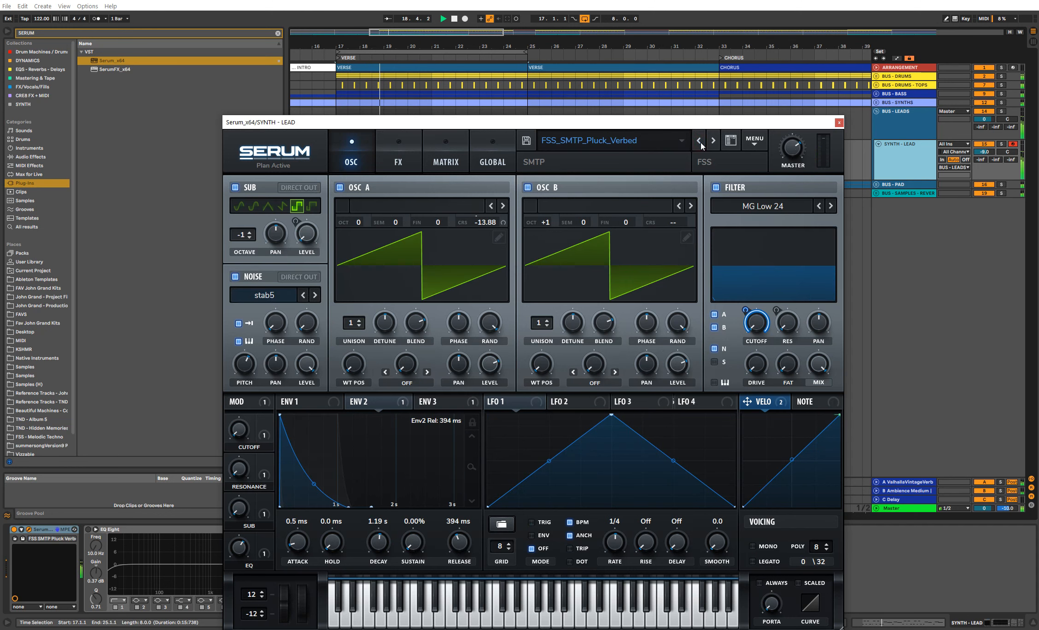
left_click(698, 141)
left_click(699, 141)
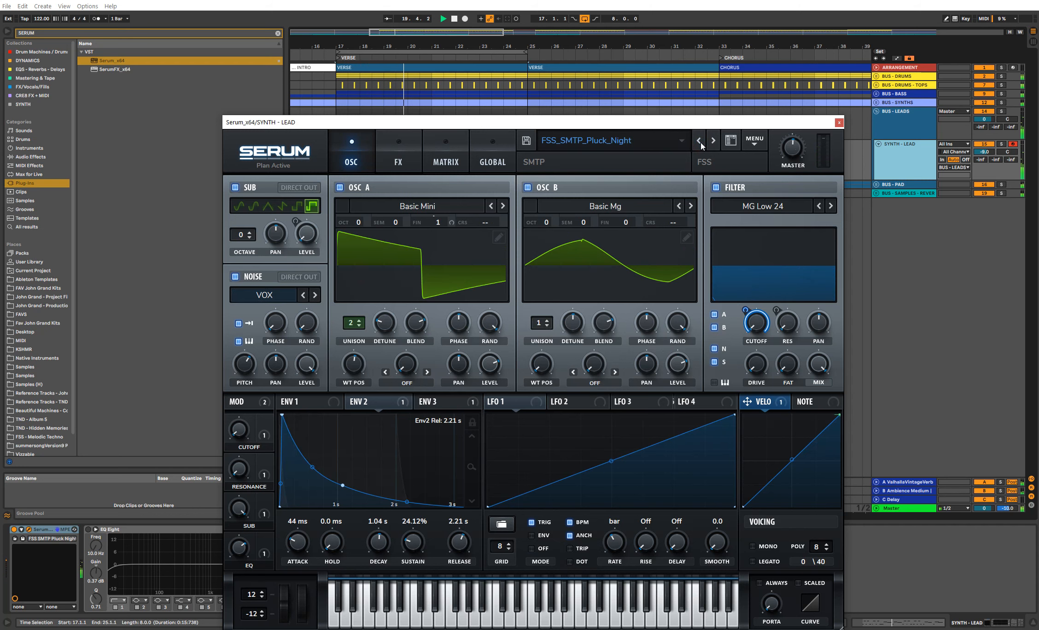
left_click(699, 141)
left_click(698, 142)
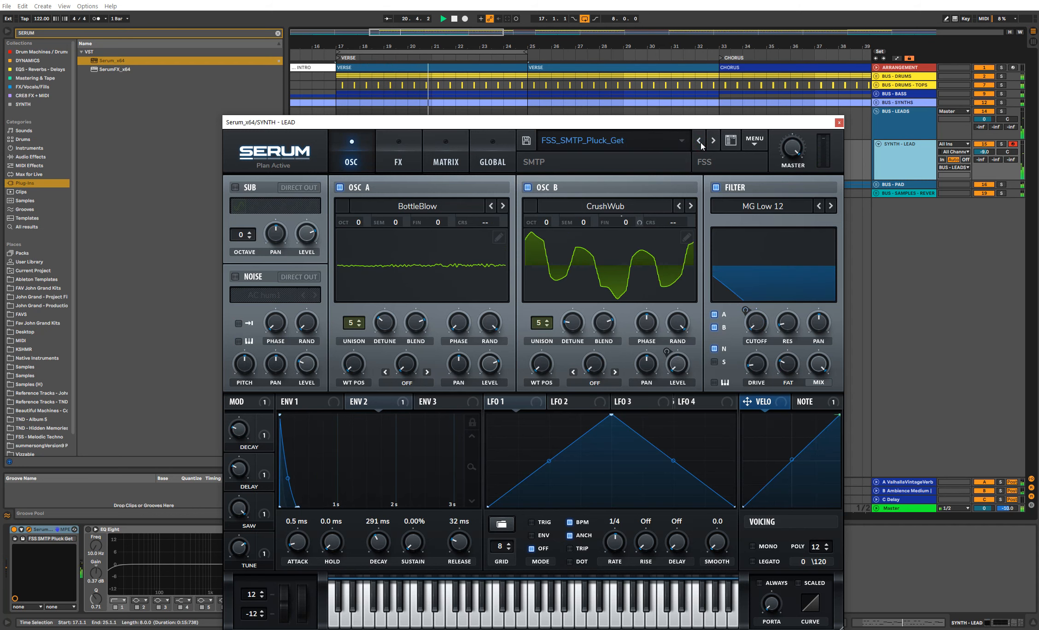
left_click(699, 141)
left_click(699, 141)
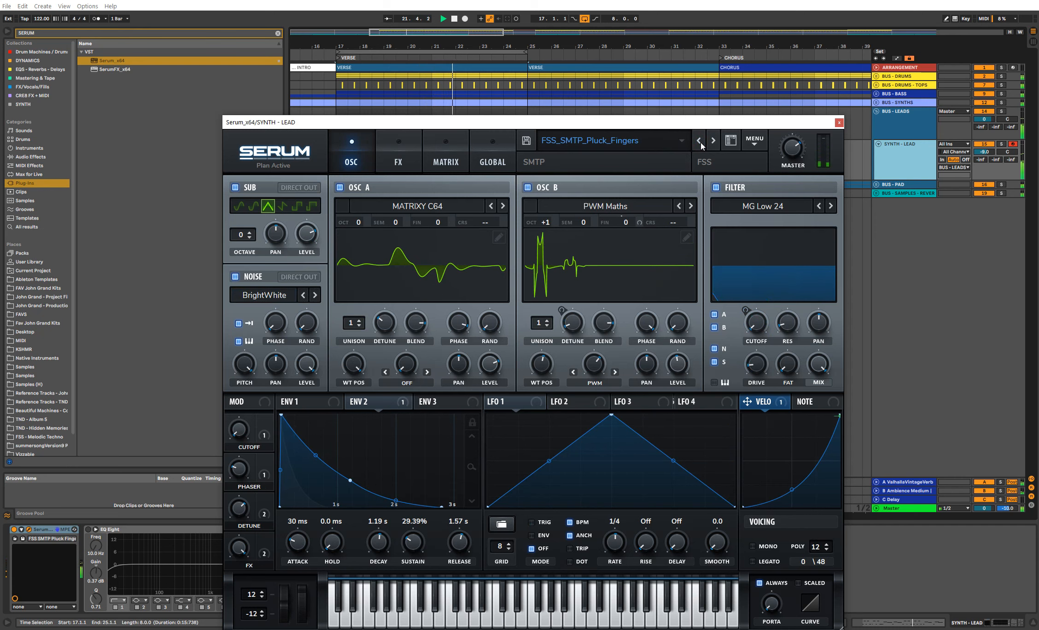
left_click(700, 141)
left_click(700, 141)
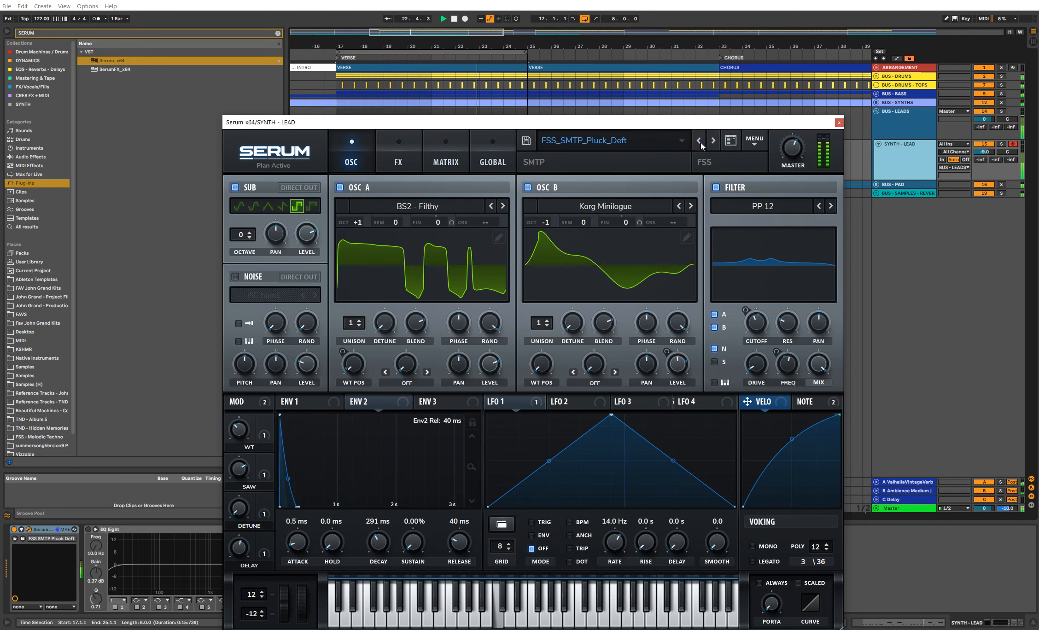
left_click(700, 141)
left_click(700, 142)
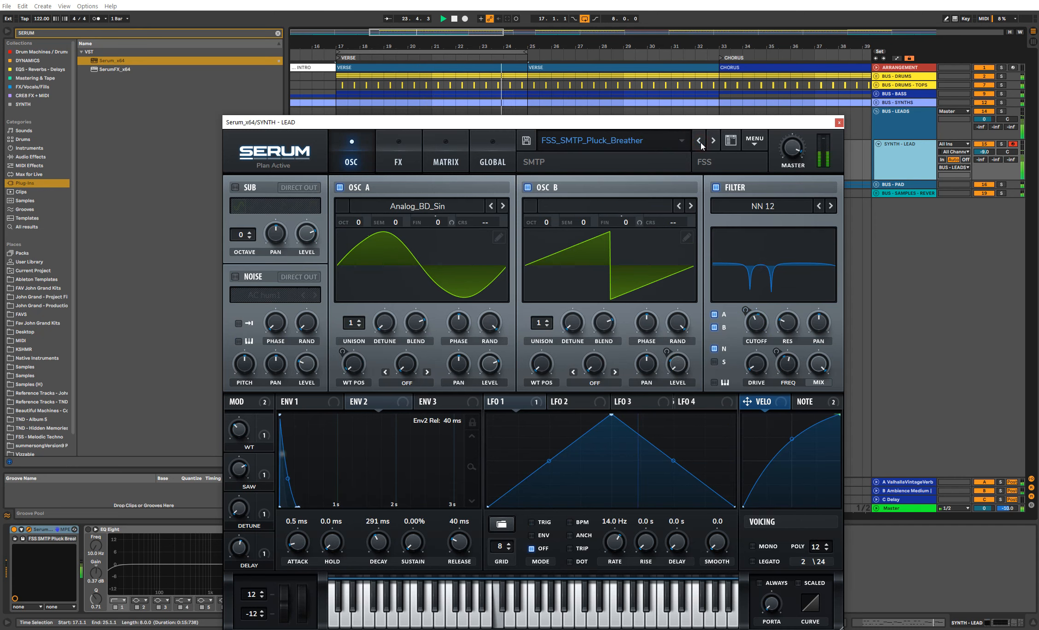
left_click(701, 142)
left_click(699, 142)
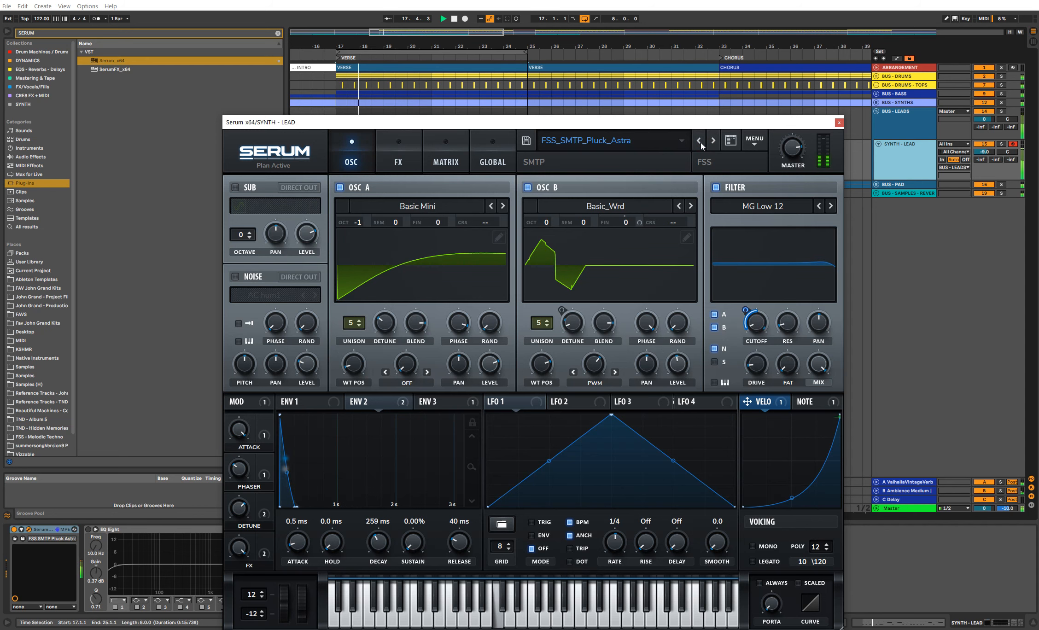
Step: Close Serum, search the plug-ins for spire and load Spire-1.5 on the SYNTH - LEAD track in place of Serum
left_click(840, 122)
left_click(890, 147)
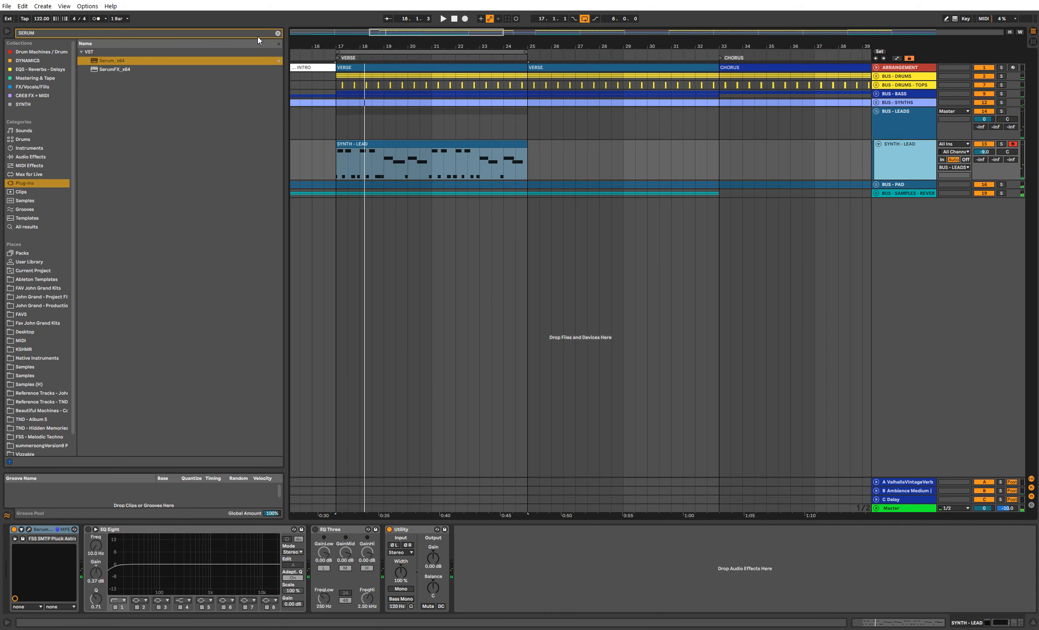
left_click(276, 33)
type("spire")
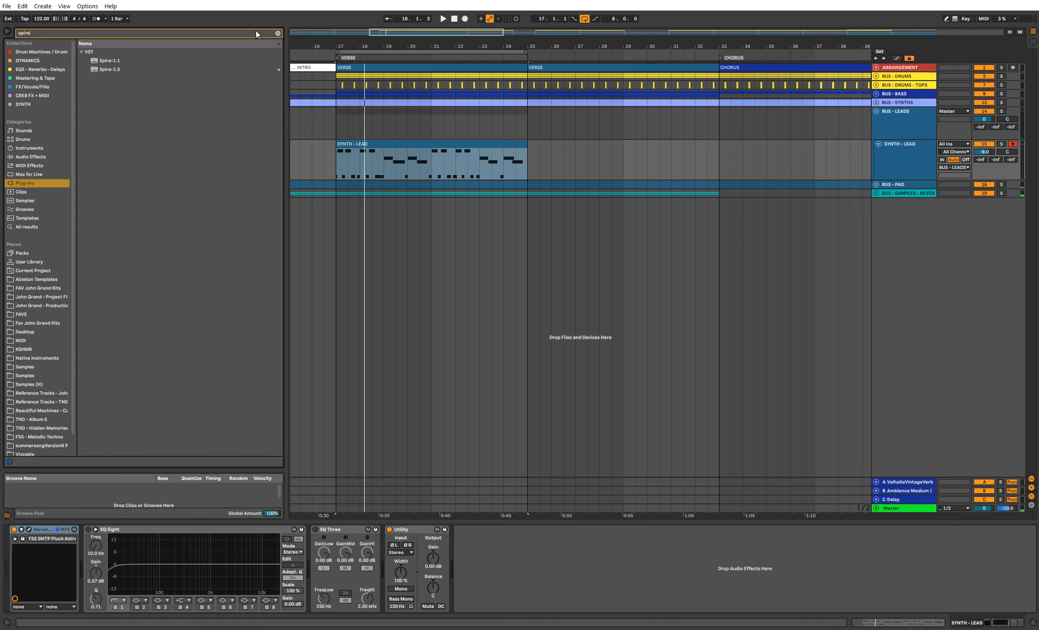
key("Down")
key("Down")
key("Down")
key("Return")
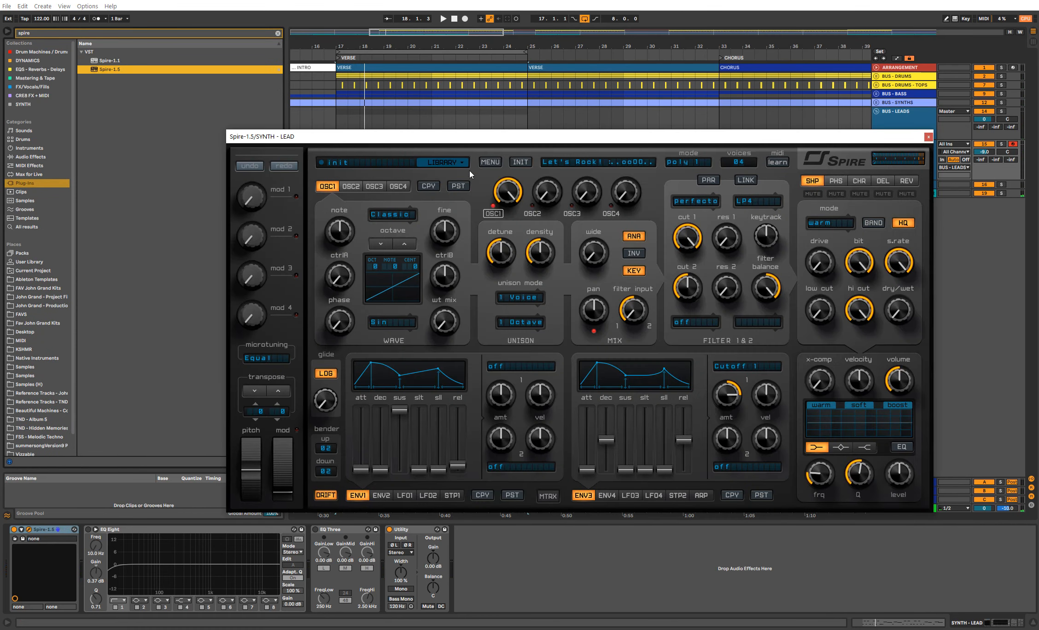
Step: Load preset 110, PLUCK - Key Of Life, from the second Freshly Squeezed Samples Temple One bank in the Spire library and close Spire
left_click(445, 165)
left_click_drag(486, 226, 500, 315)
left_click(466, 314)
left_click_drag(697, 429, 854, 443)
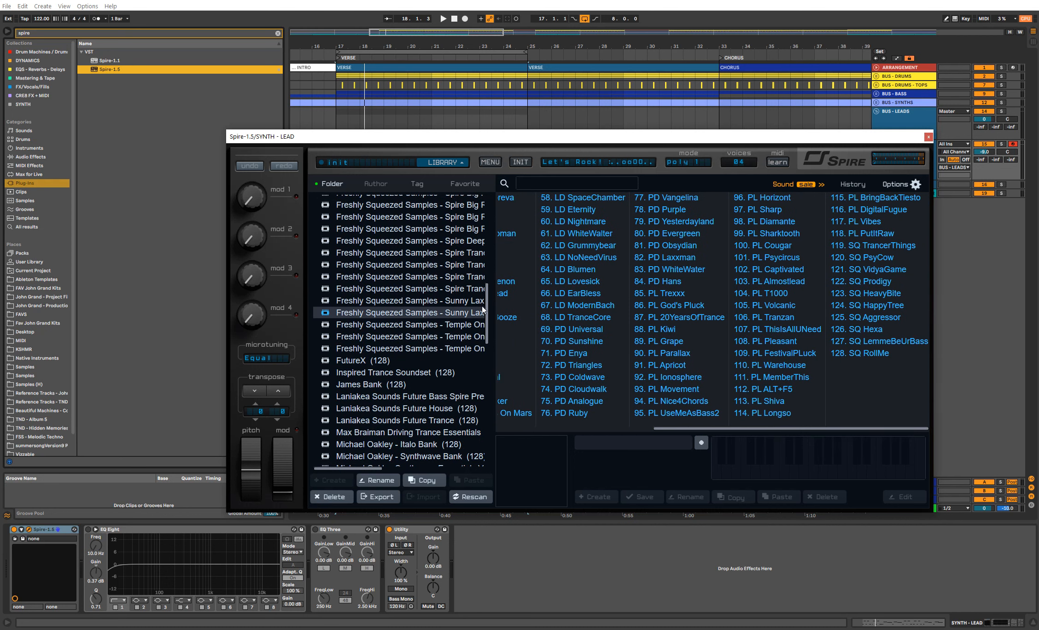
left_click(478, 337)
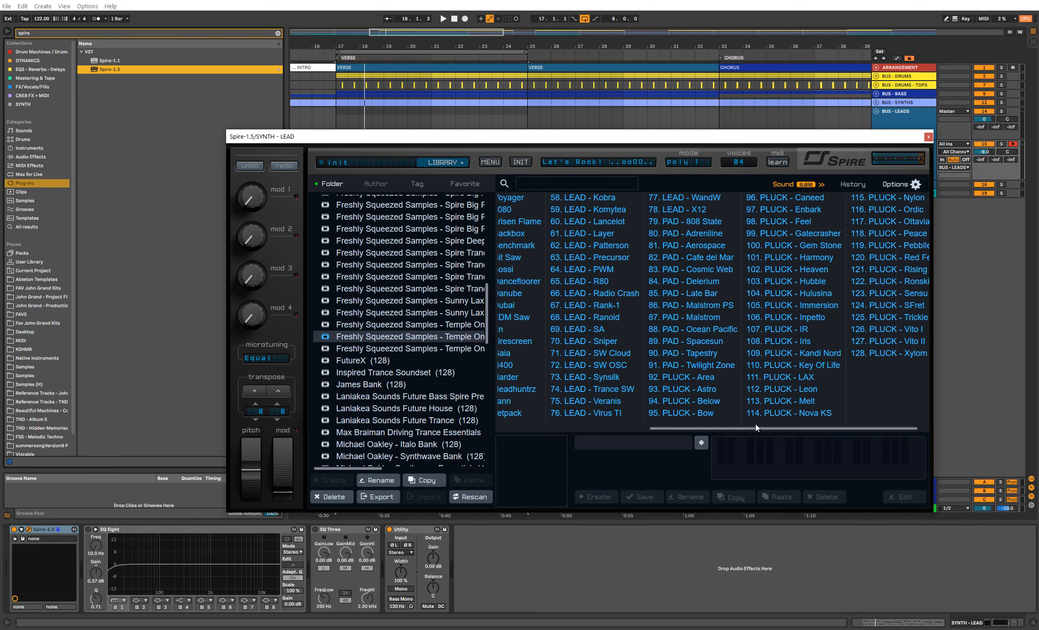
left_click(827, 366)
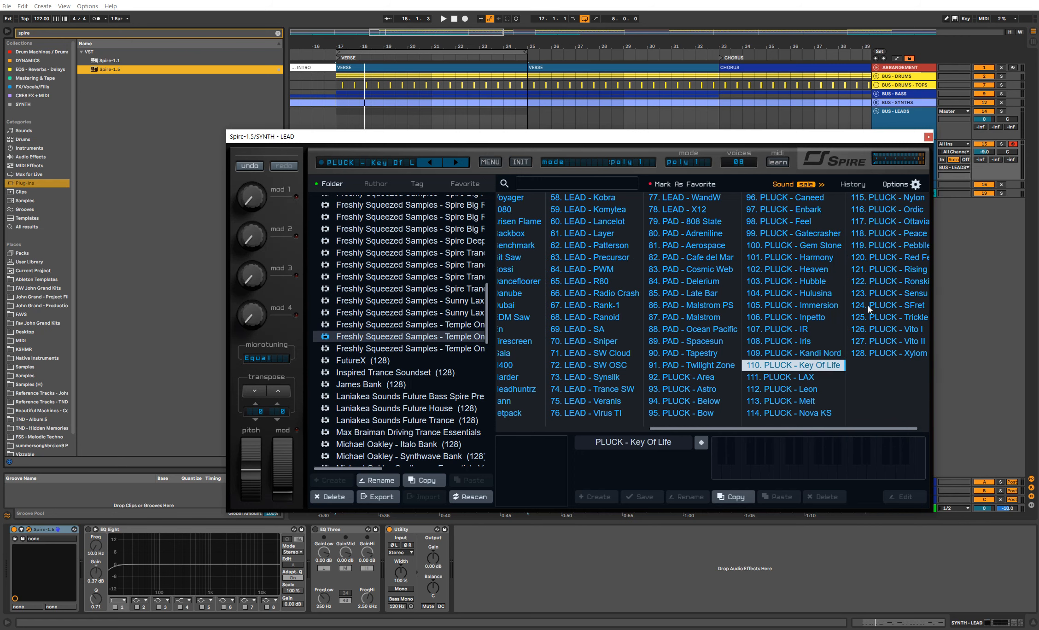
left_click(928, 136)
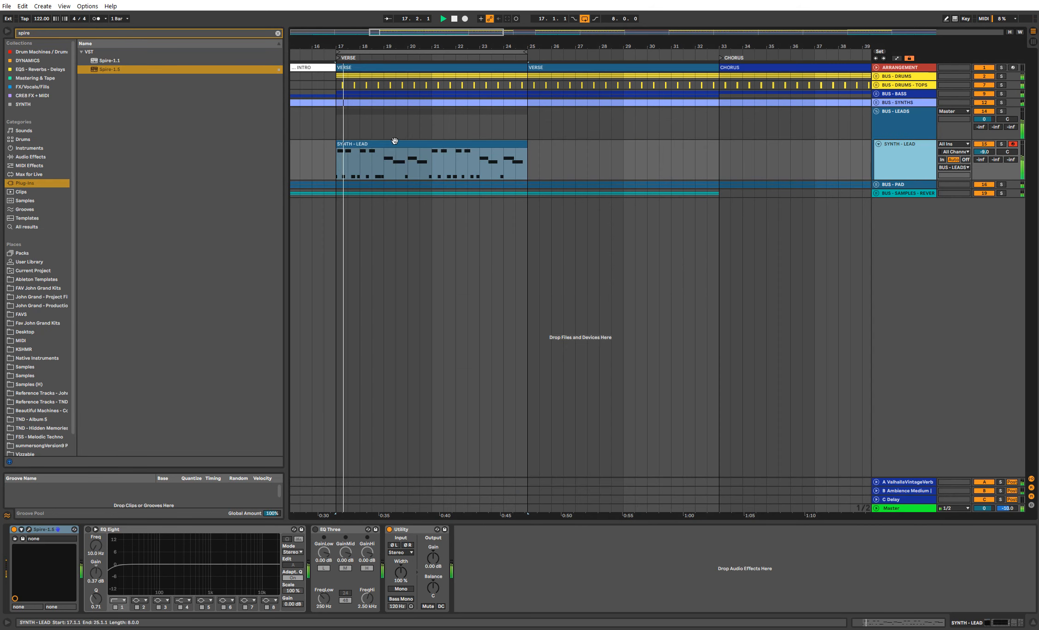
Step: Delete the C3 note at the very start of the SYNTH - LEAD clip and adjust the first G3 note's timing
double_click(381, 144)
left_click(282, 382)
key("space")
left_click_drag(215, 495, 222, 495)
left_click_drag(233, 420, 222, 418)
key("Delete")
Step: Play the verse repeatedly to check the edited opening of the lead melody, selecting the C3 note at 2.2
key("space")
key("space")
key("space")
key("space")
mouse_move(242, 496)
left_mouse_down()
mouse_move(232, 496)
mouse_move(243, 497)
left_mouse_up()
key("space")
key("space")
key("space")
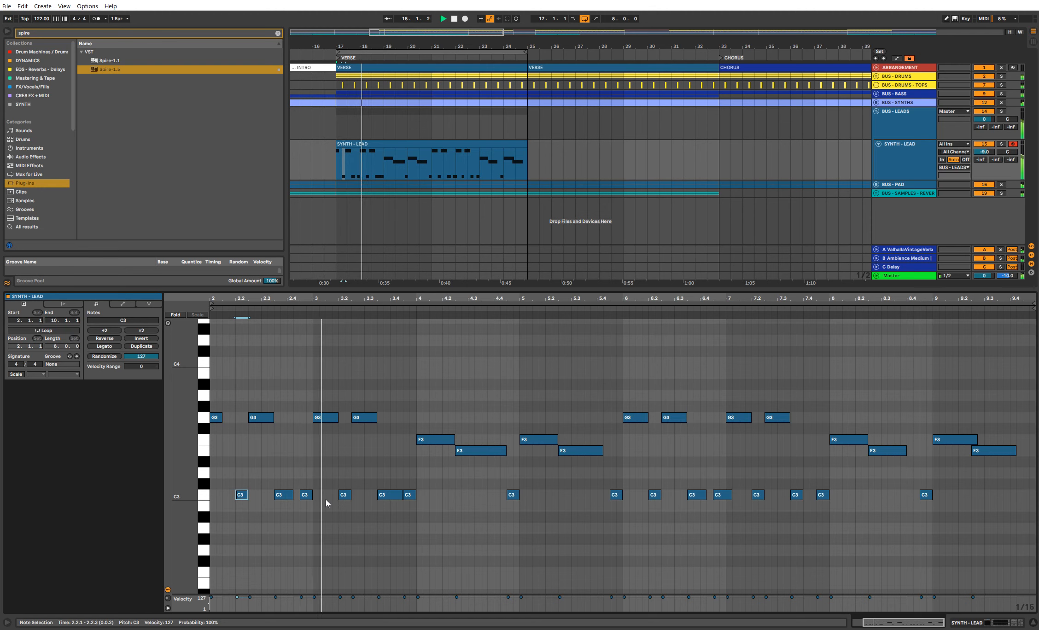
Step: Reopen Spire on the SYNTH - LEAD track, set the filter 1 cutoff to 740 and close the plug-in window
double_click(906, 172)
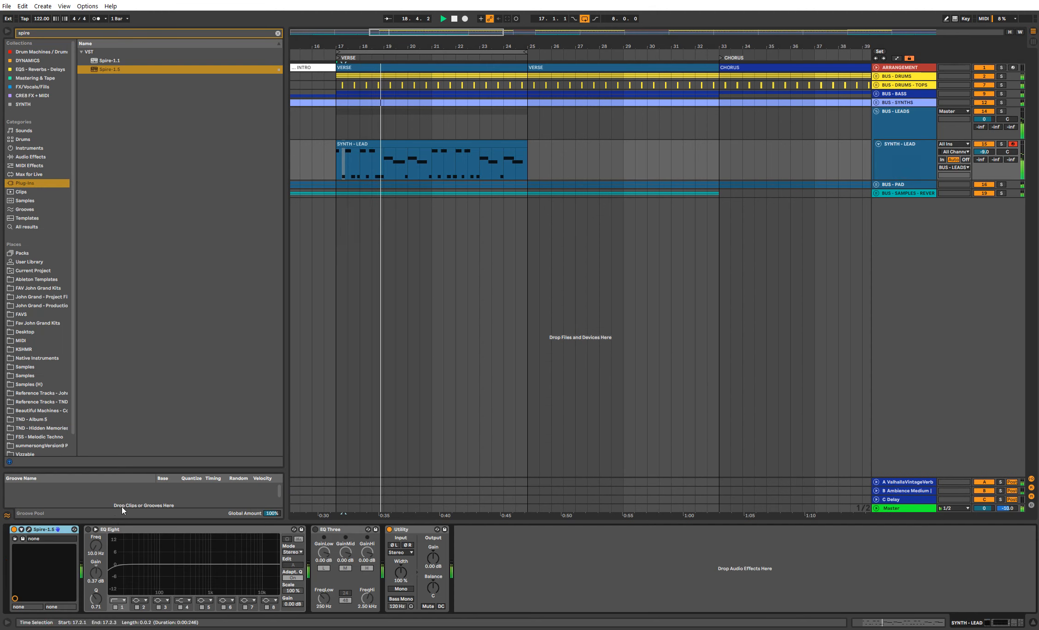
left_click(29, 530)
left_click_drag(695, 220, 724, 244)
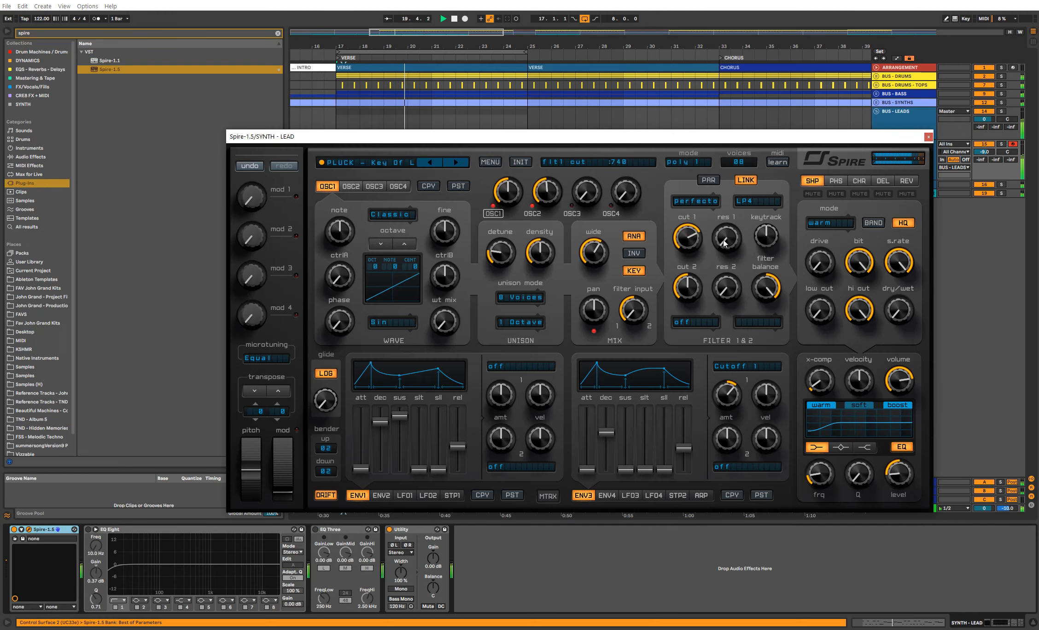
left_click(928, 137)
Step: Examine the SYNTH - LEAD clip's notes during playback and bring the full arrangement into view
left_click(453, 161)
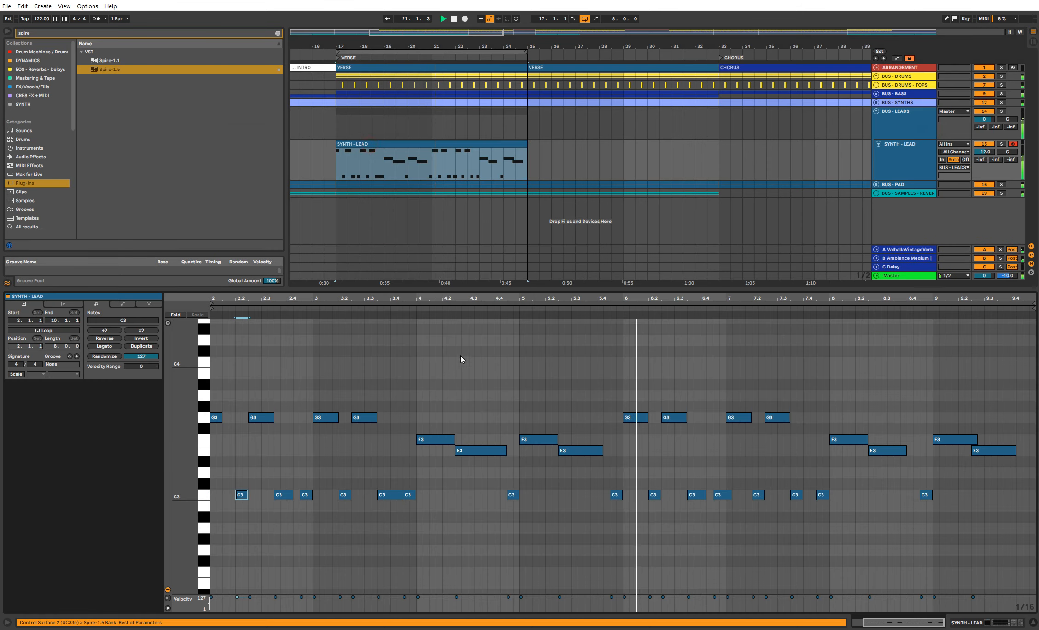
left_click(468, 355)
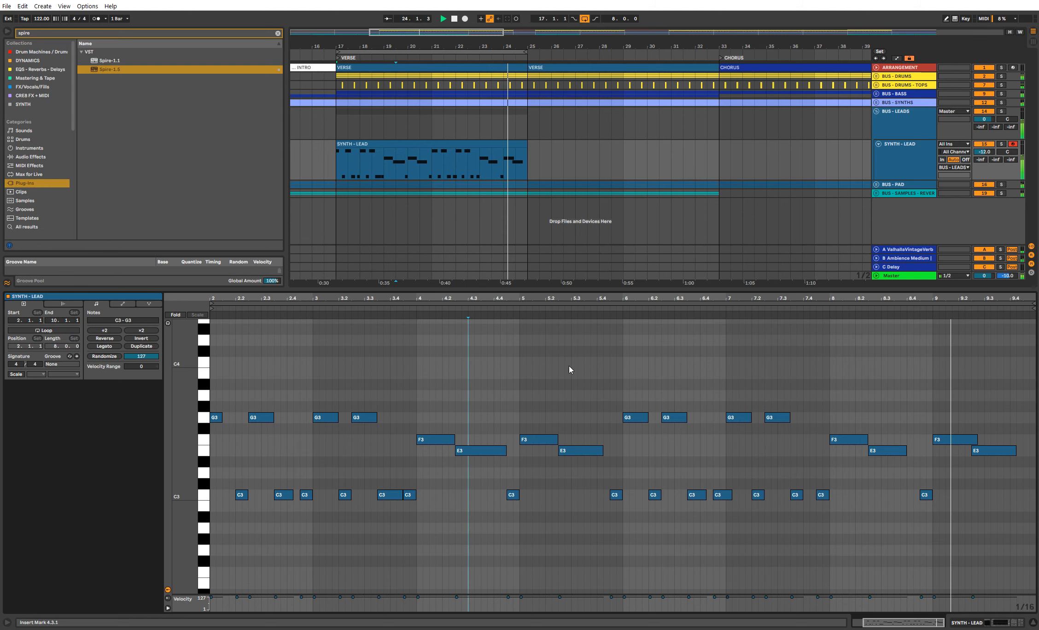
key("shift+Tab")
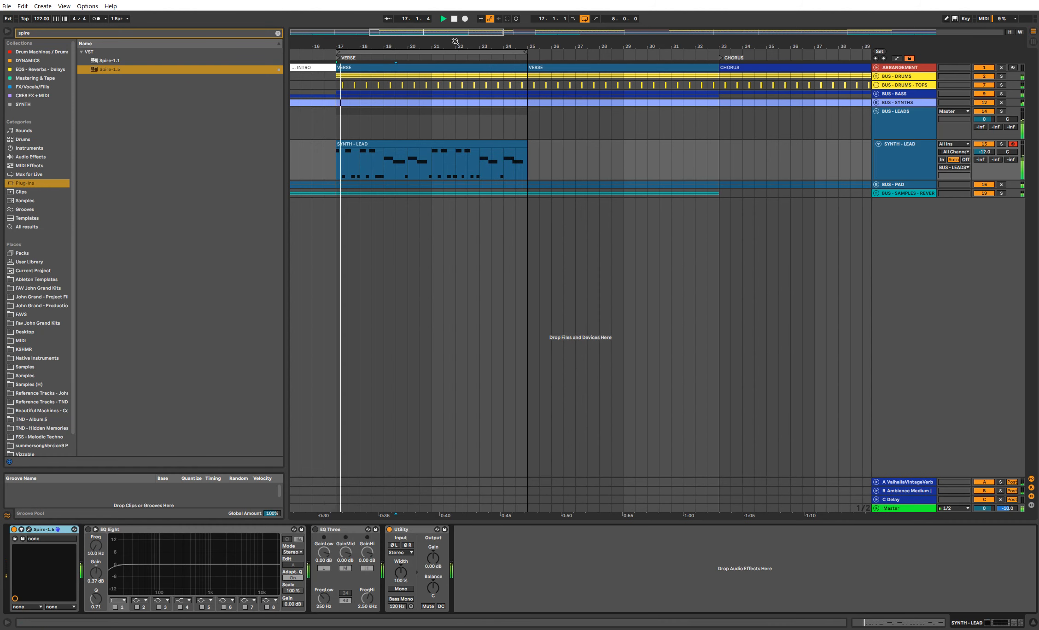
left_click_drag(455, 41, 455, 14)
double_click(427, 143)
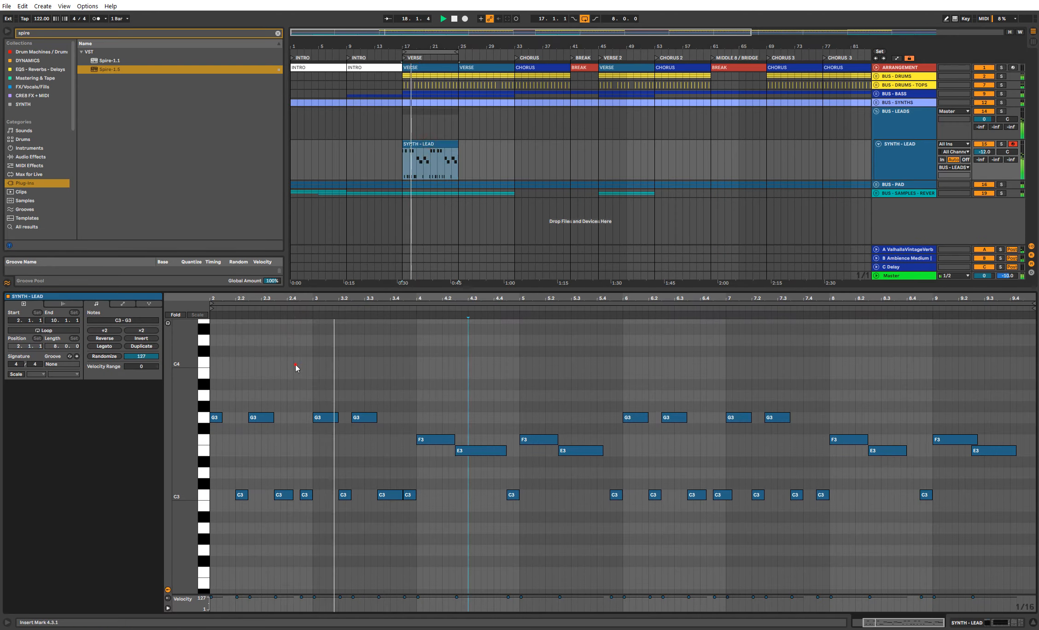
Step: Apply Legato to all notes in the SYNTH - LEAD clip
key("space")
key("ctrl+a")
left_click(104, 346)
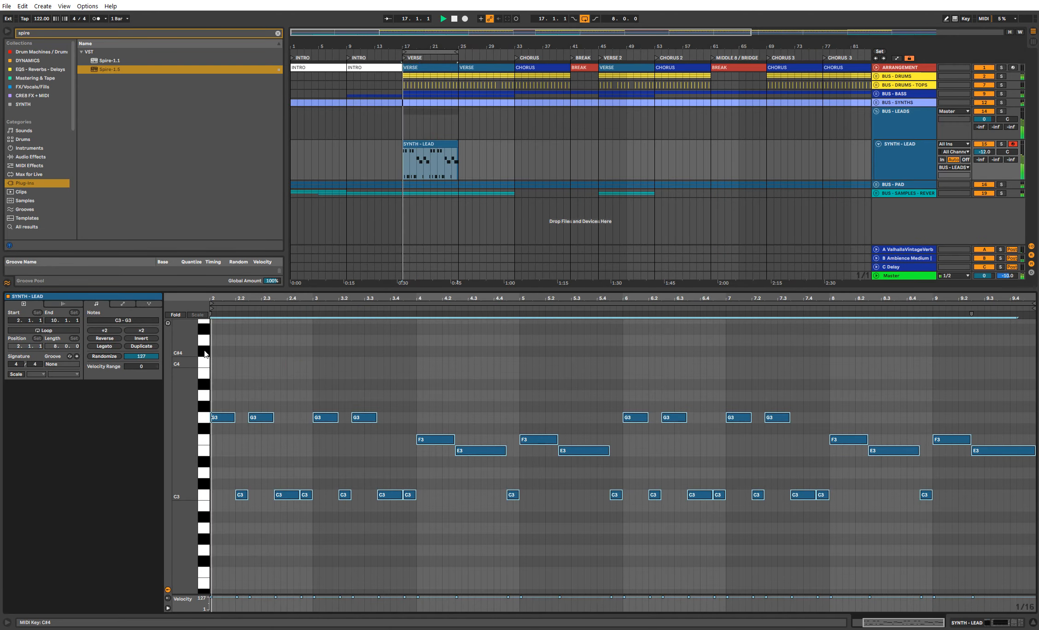
left_click(296, 358)
Step: Collapse the SYNTH - LEAD track and duplicate its clip and the playback loop to the second VERSE section at bar 25
key("shift+Tab")
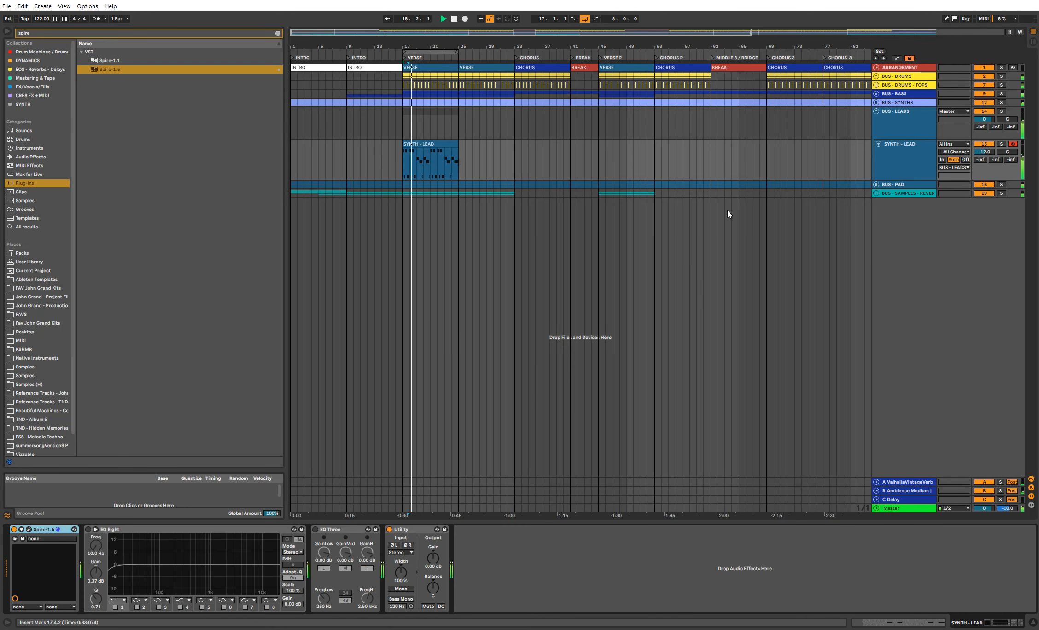
left_click(877, 173)
left_click(879, 144)
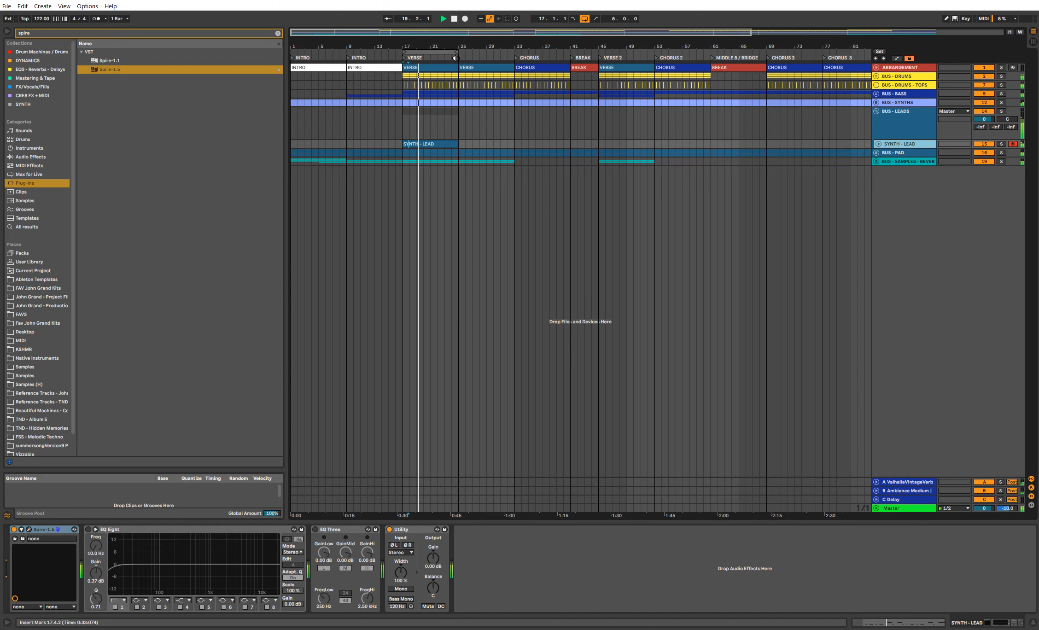
key("w")
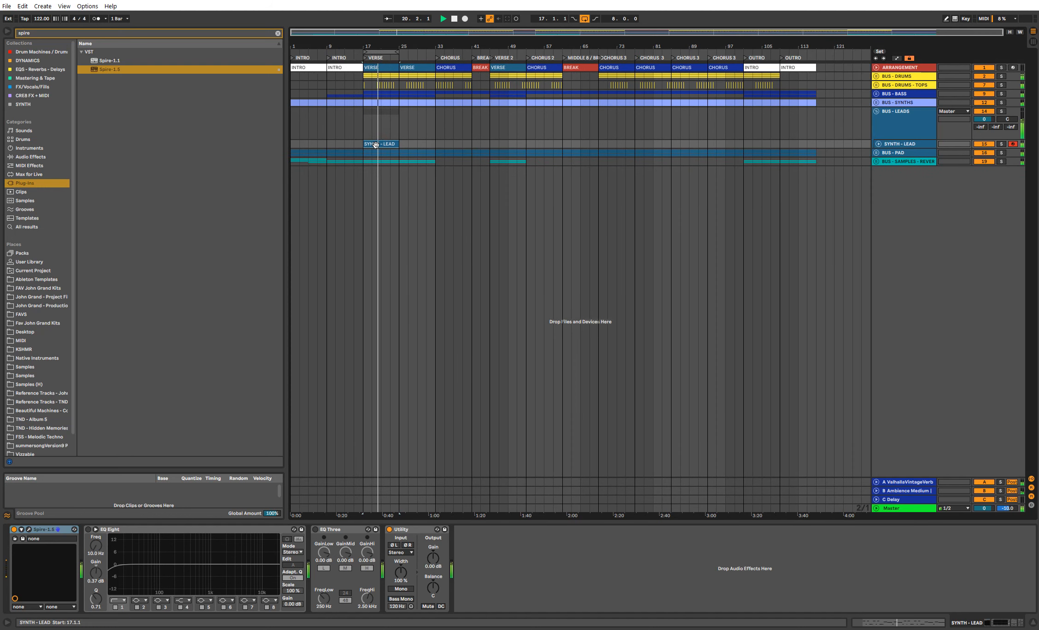
left_click(392, 65)
key("ctrl+d")
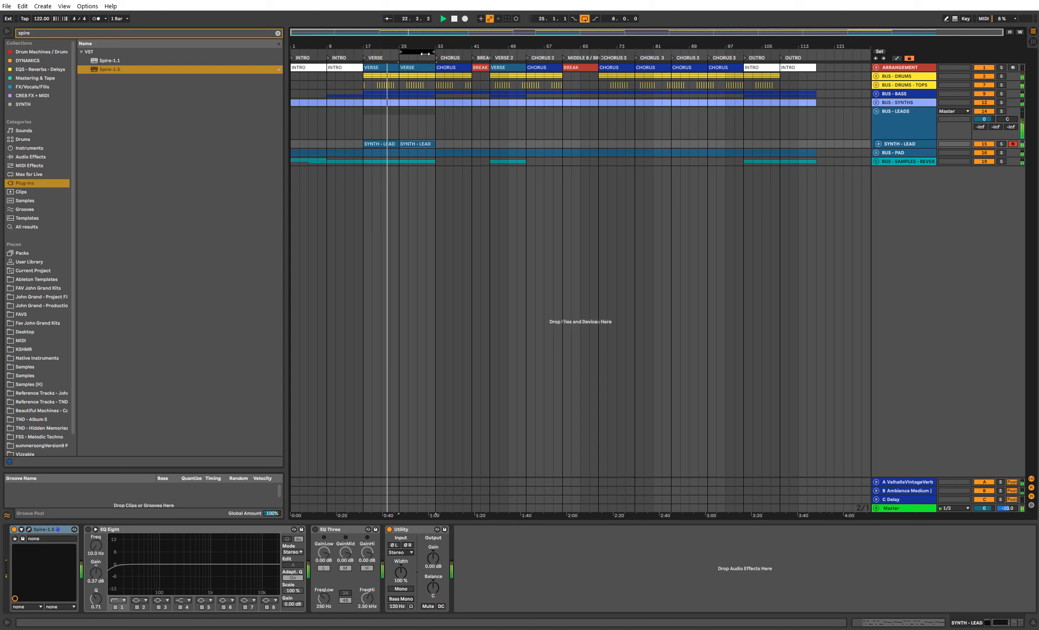
Step: Unfold BUS - BASS, set its Utility gain to -3 dB and play the looped verse
left_click(895, 94)
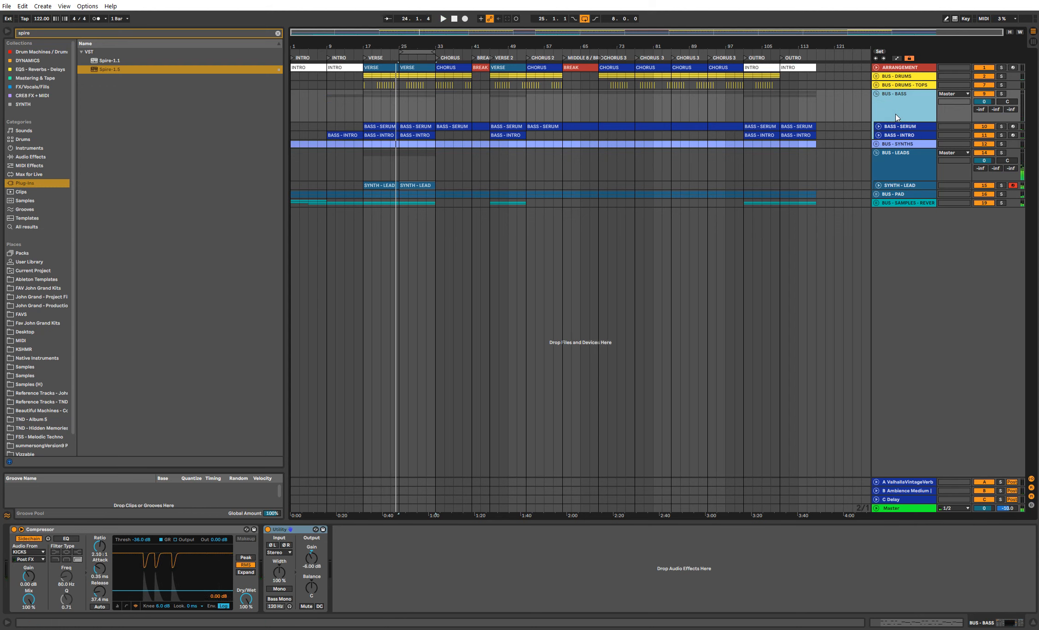
left_click(318, 558)
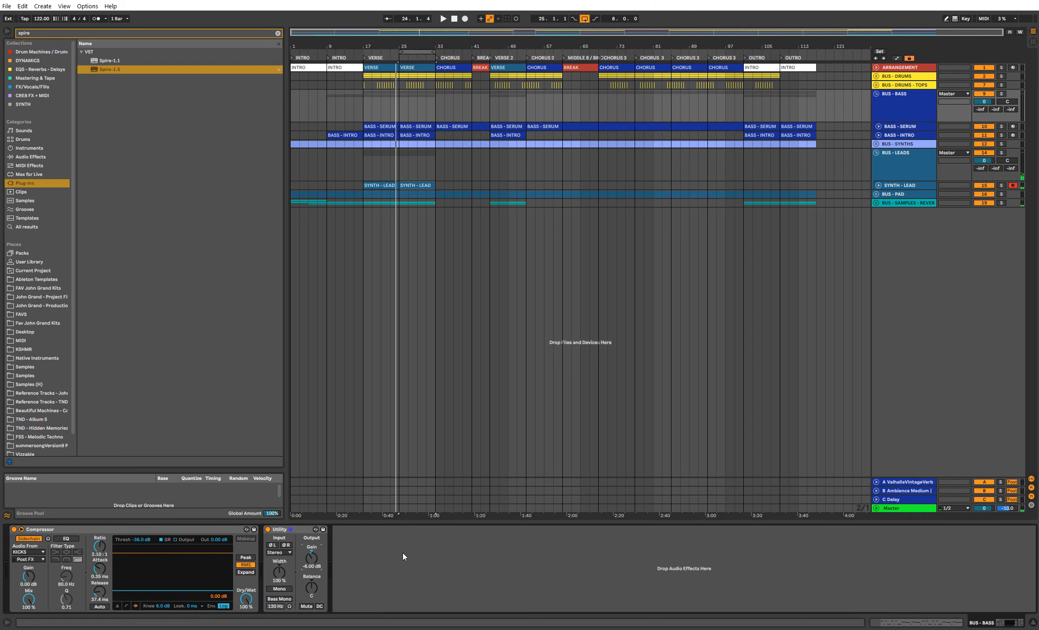
key("space")
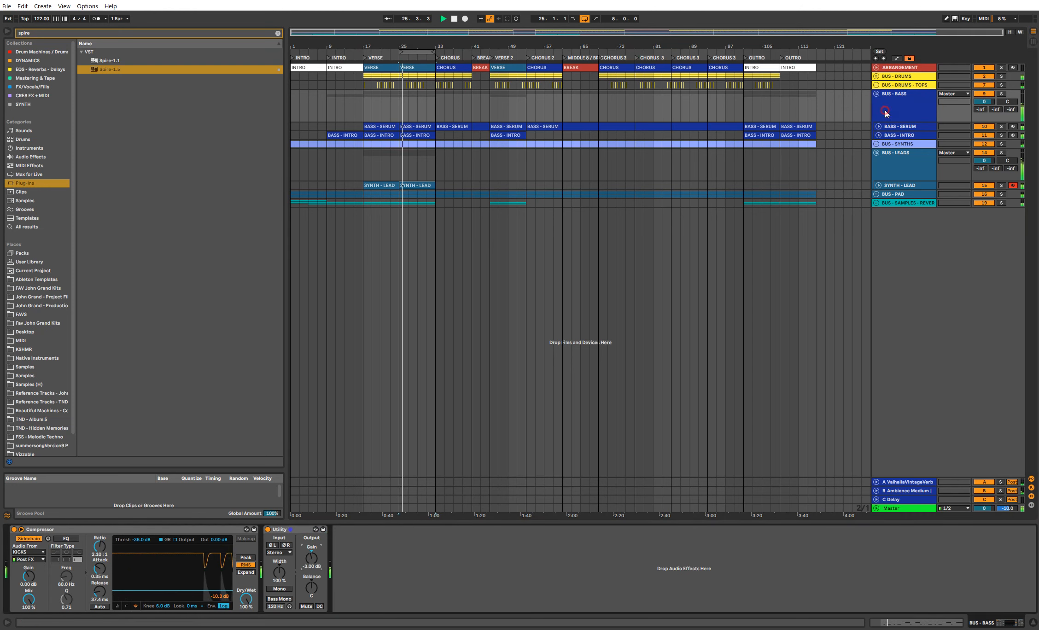
Step: Search the audio effects for "eq", add an EQ Eight to BUS - LEADS and set its band 1 low cut to 120 Hz
left_click(614, 165)
left_click(42, 157)
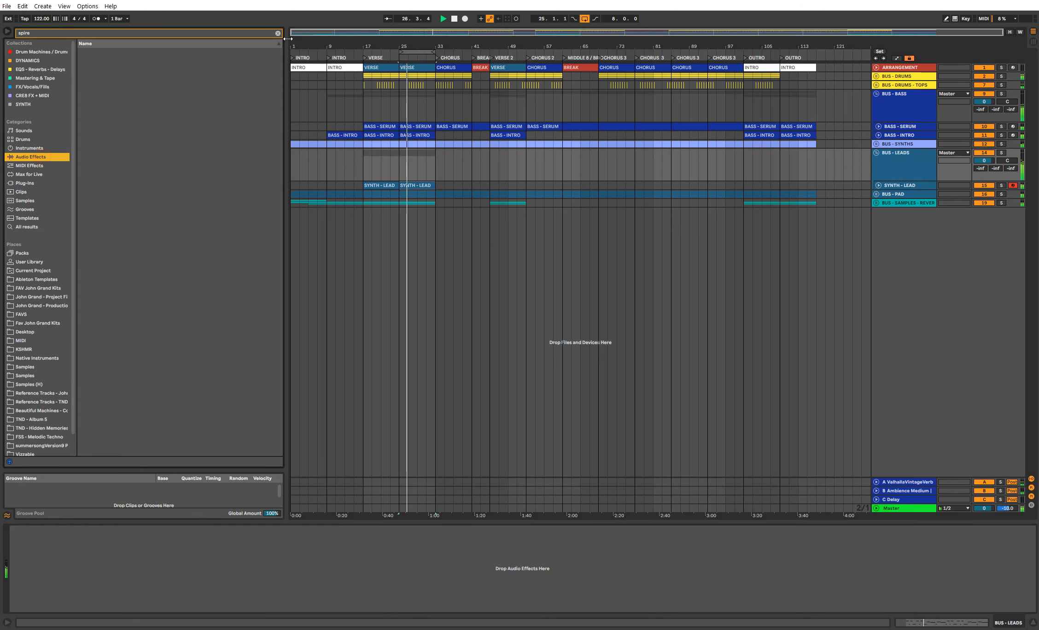
type("eq")
left_click(131, 87)
left_click_drag(132, 89, 101, 531)
left_click_drag(26, 549, 244, 561)
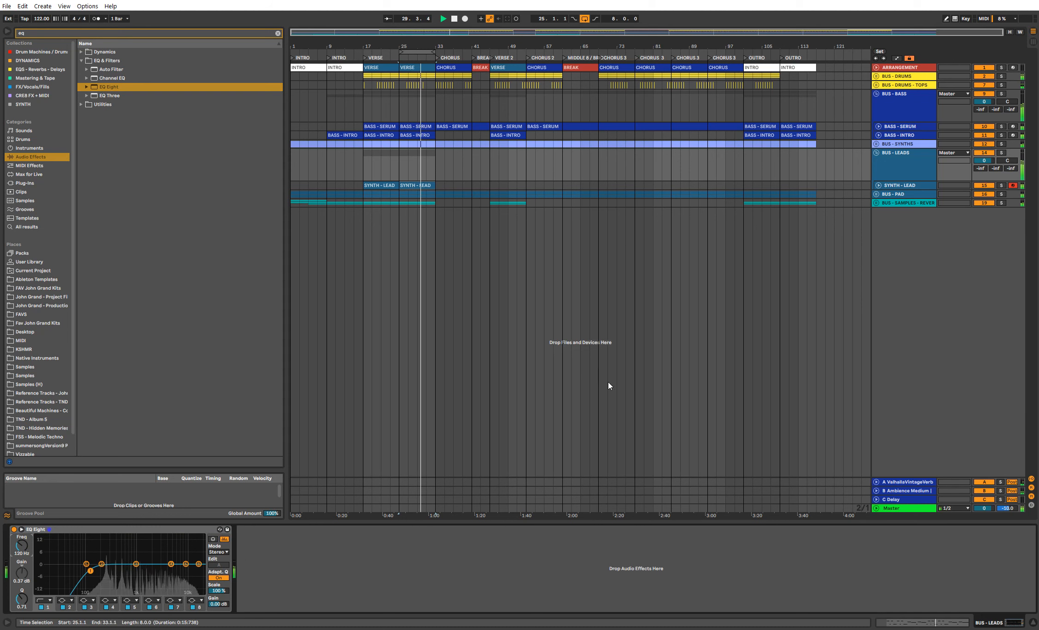
Step: Add an EQ Eight to BUS - PAD after the Utility and set band 1 to a steep low cut at 212 Hz
left_click(888, 197)
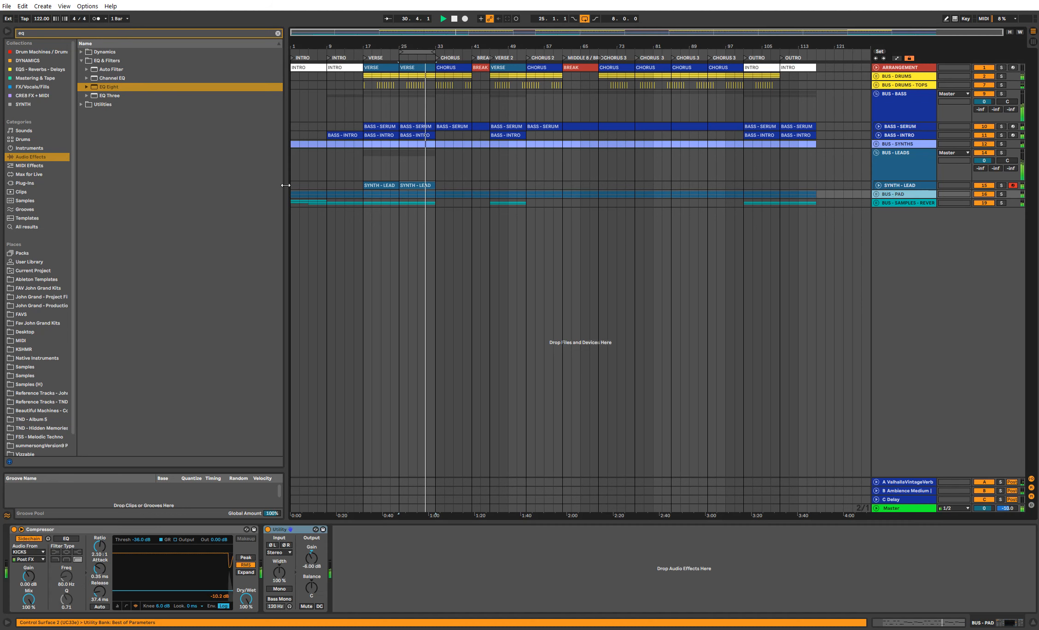
left_click(184, 80)
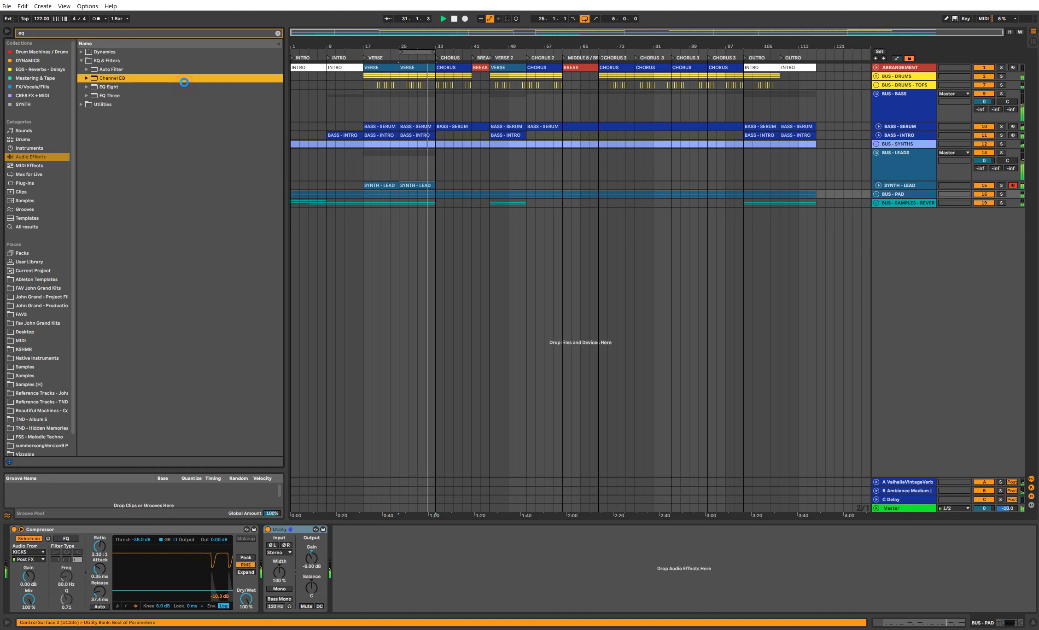
double_click(147, 87)
left_click_drag(345, 552, 345, 534)
left_click(366, 600)
left_click(370, 547)
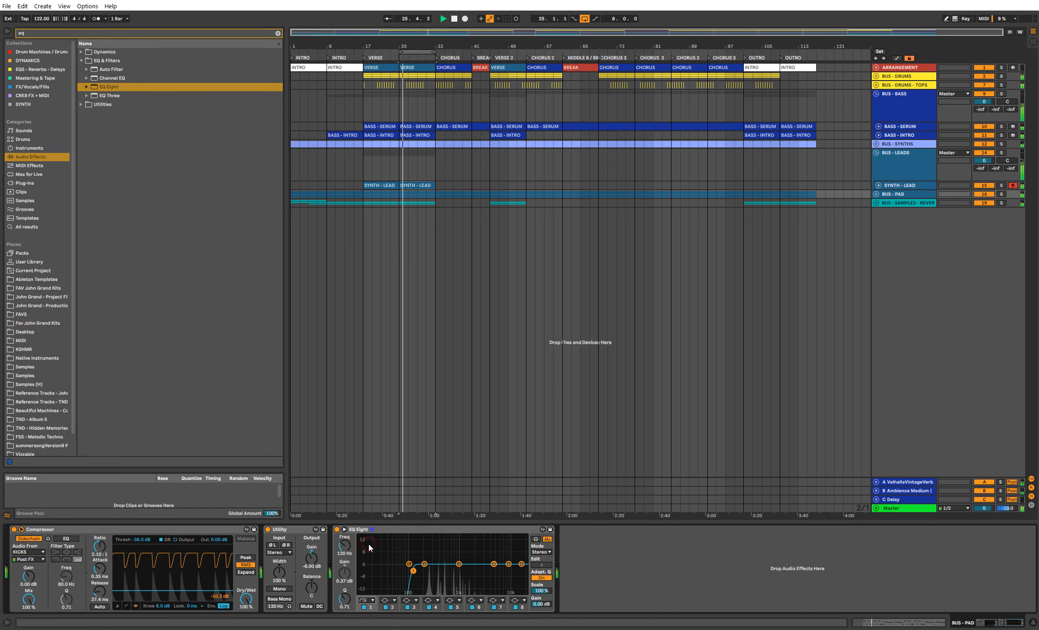
left_click_drag(345, 547, 345, 539)
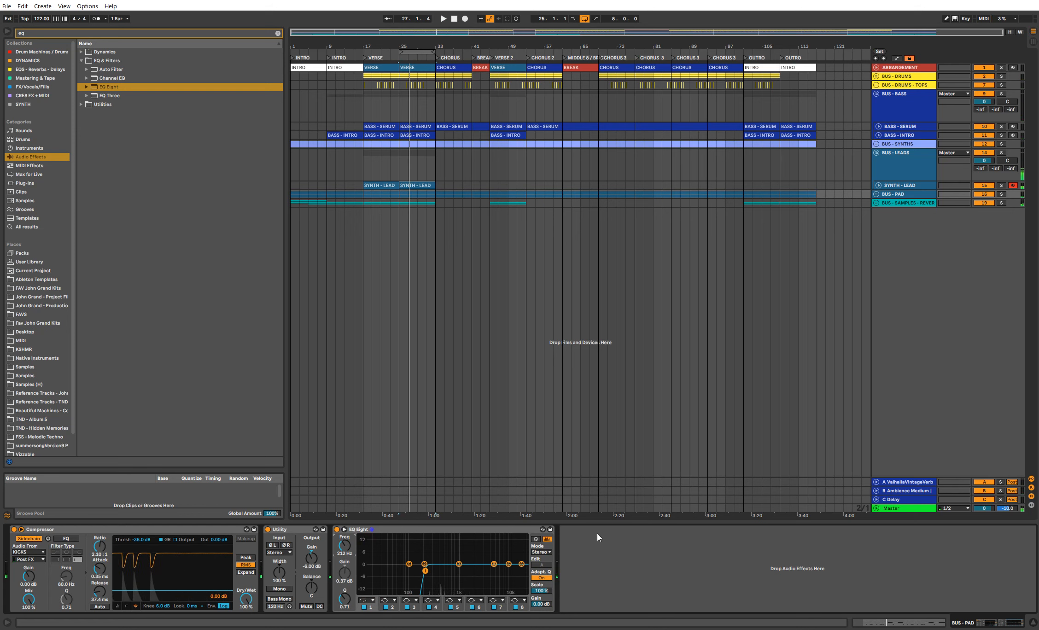
Step: Add an EQ Eight to BUS - SYNTHS and set band 1 to a steep low cut at 120 Hz
left_click(912, 152)
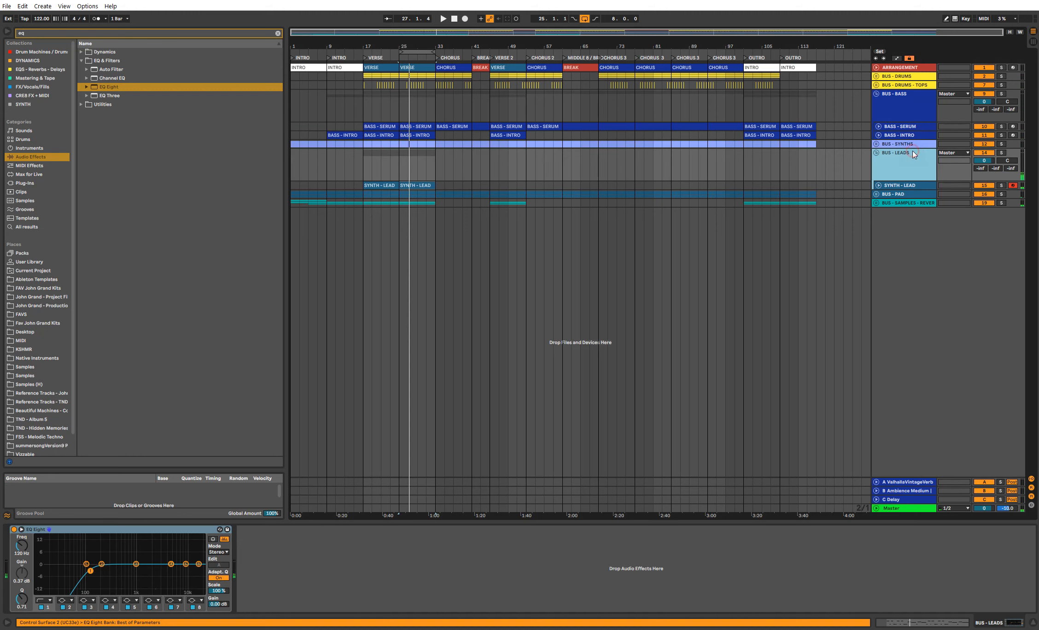
left_click(907, 145)
left_click(906, 163)
left_click(903, 145)
left_click_drag(145, 89, 344, 550)
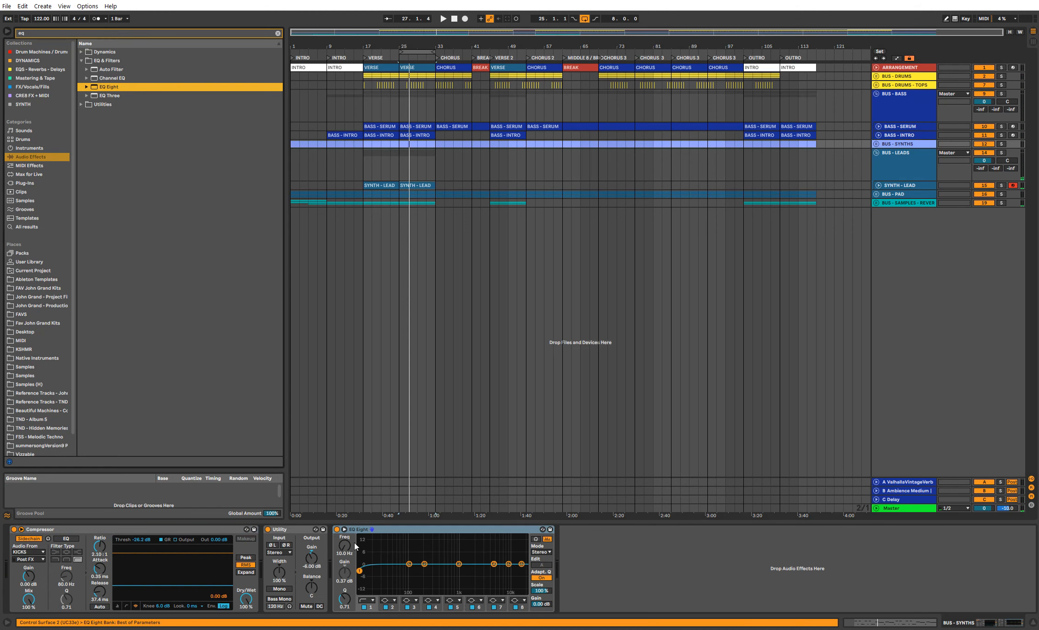
type("120")
key("Return")
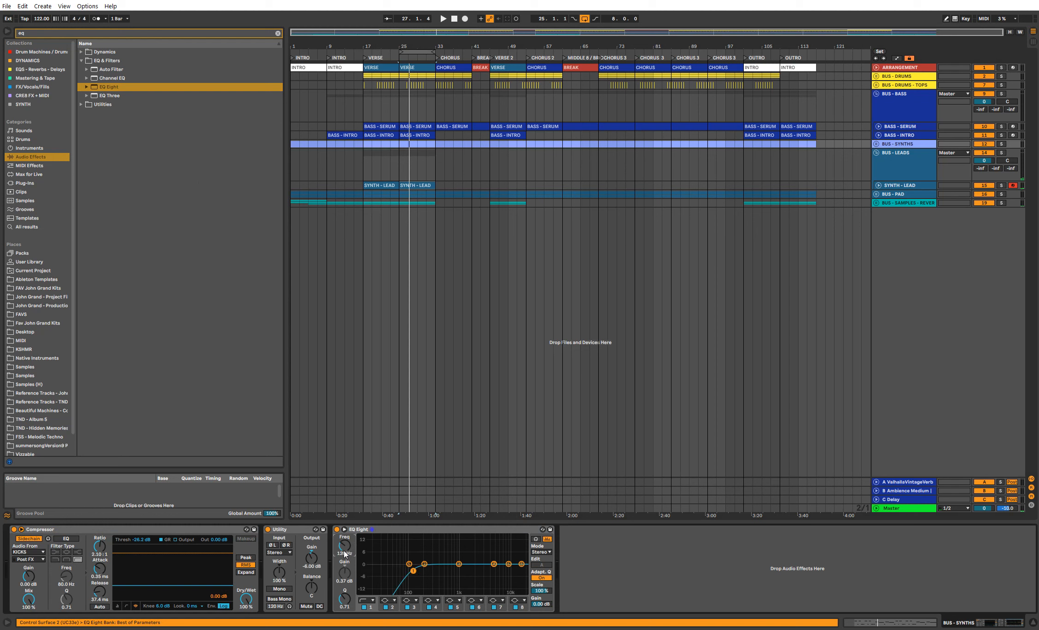
left_click(370, 600)
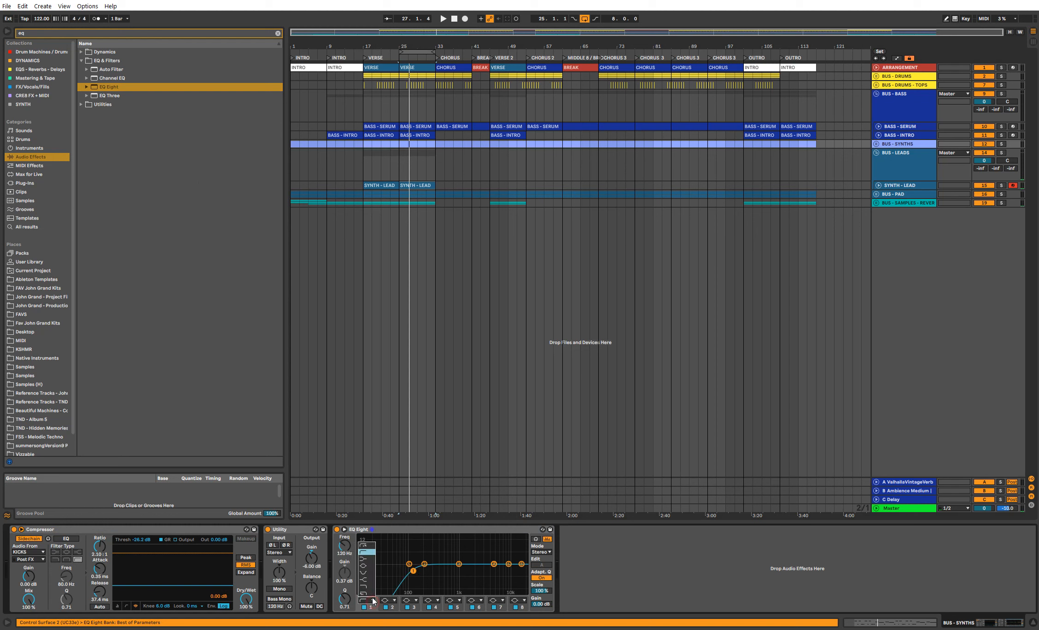
Step: Solo BUS - SYNTHS and raise its EQ Eight band 1 low cut to 177 Hz during playback
left_click(894, 146)
key("s")
key("space")
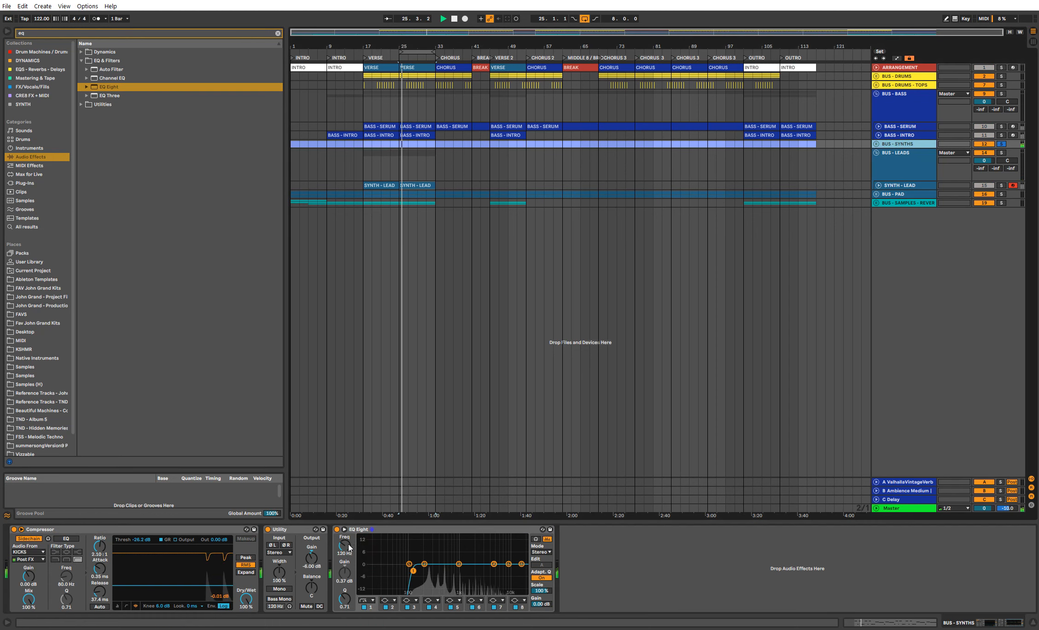
left_click_drag(347, 545, 347, 539)
key("space")
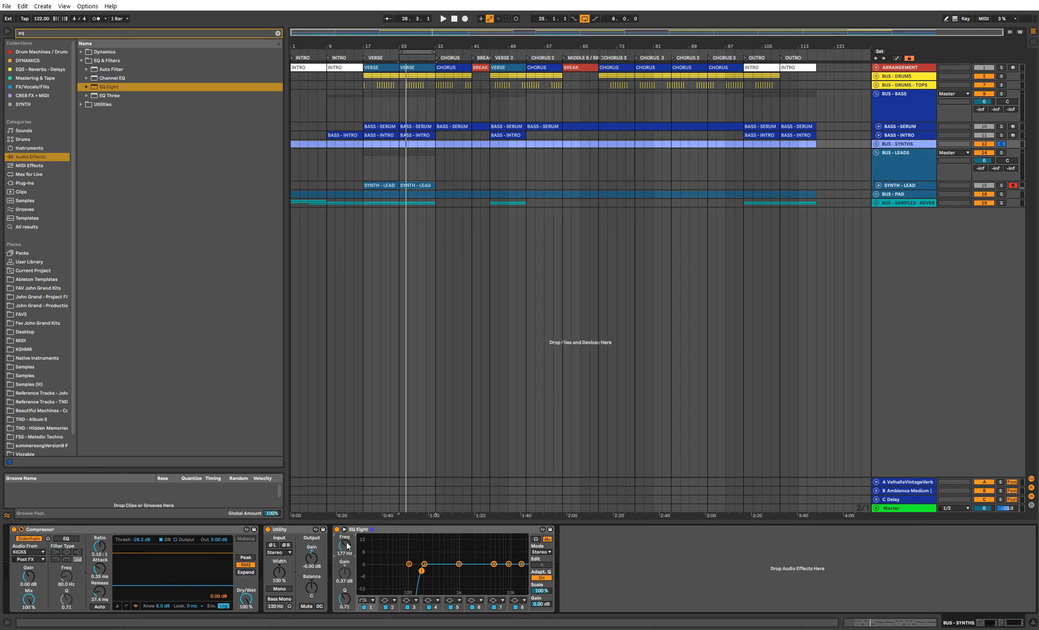
Step: Enlarge the BUS - SYNTHS EQ Eight display and sweep the band 1 low cut down to 10 Hz while playing
left_click(344, 529)
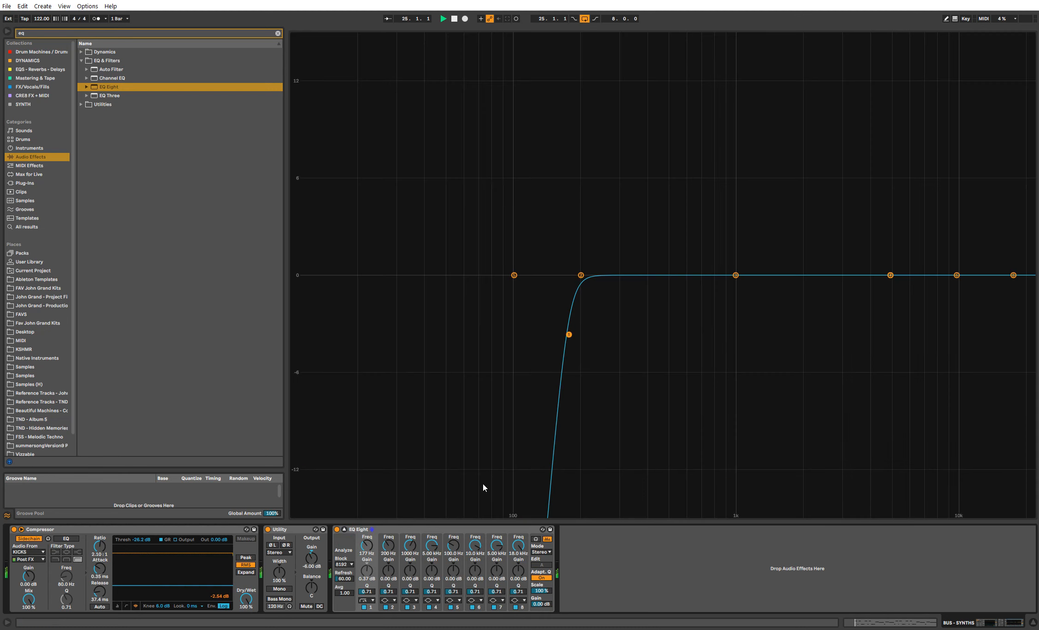
key("space")
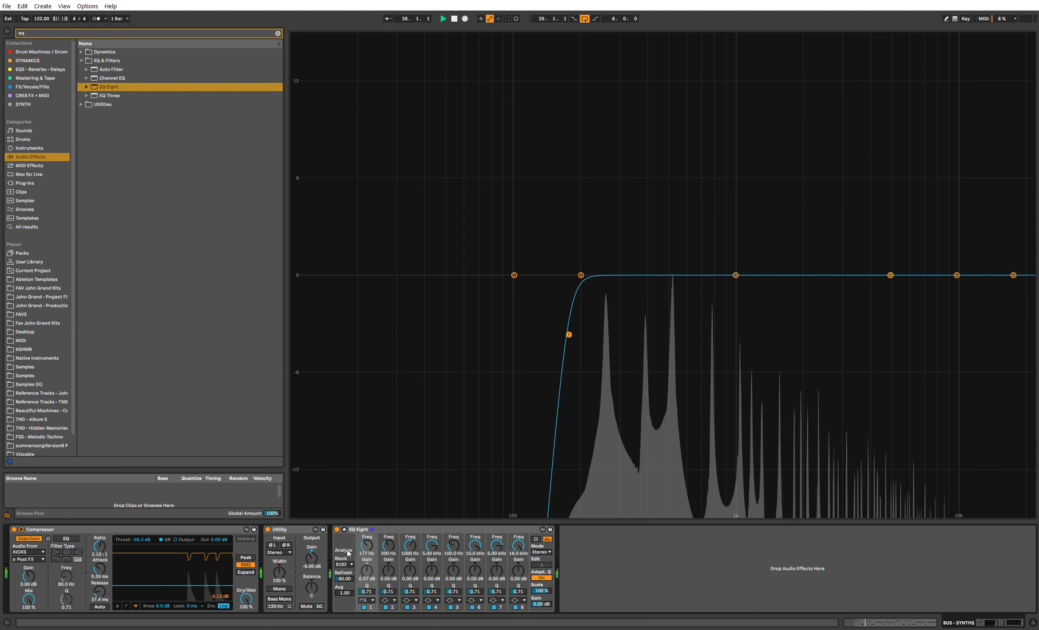
left_click_drag(566, 336, 292, 334)
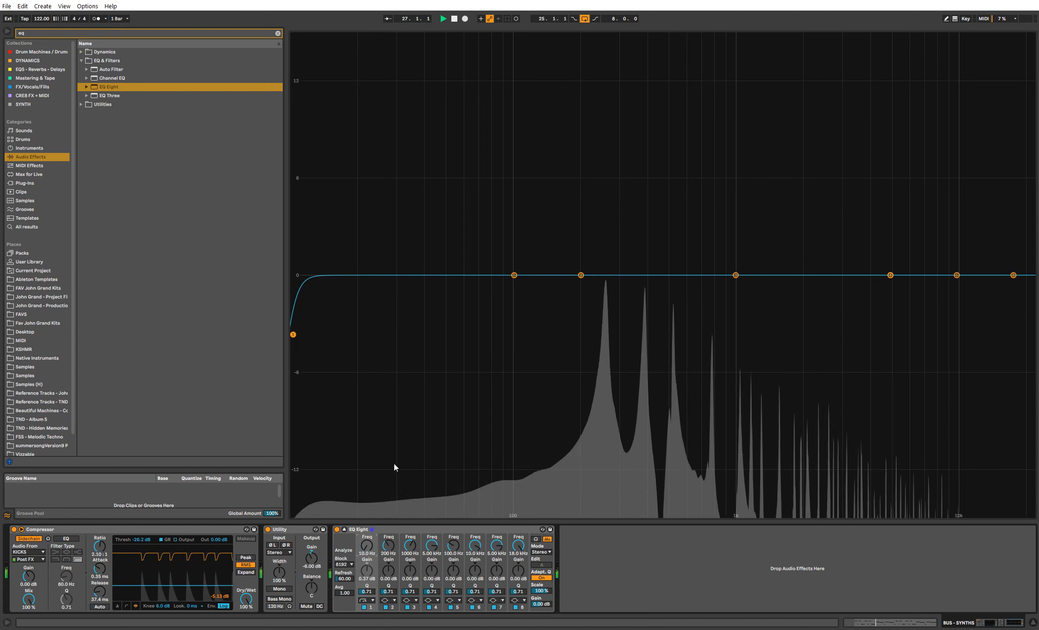
key("space")
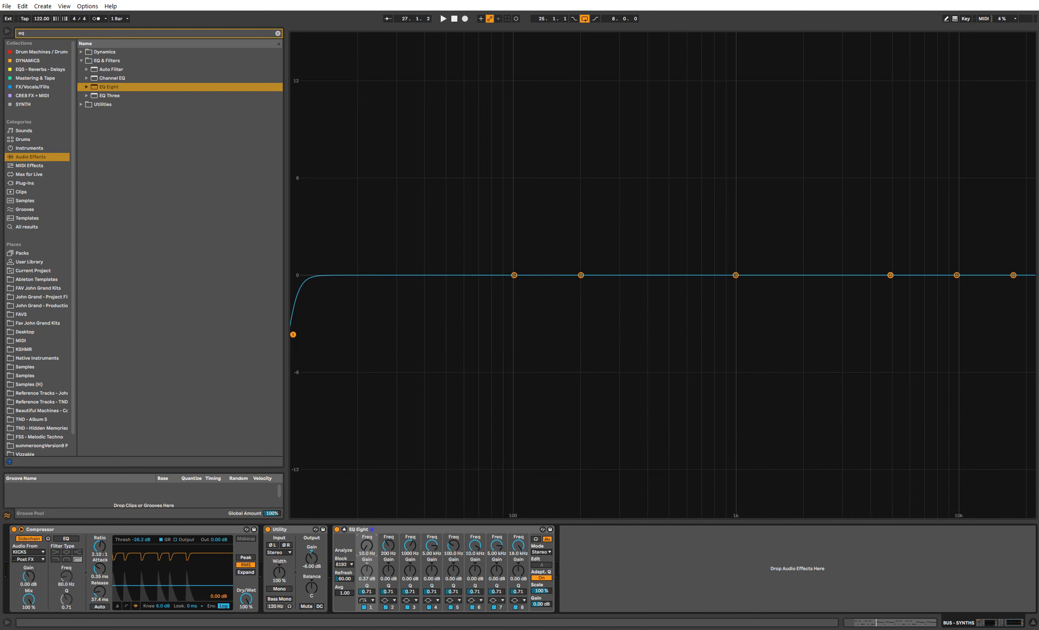
Step: Set the BUS - SYNTHS EQ Eight band 1 low cut to 115 Hz during playback and hide the device view
key("space")
key("space")
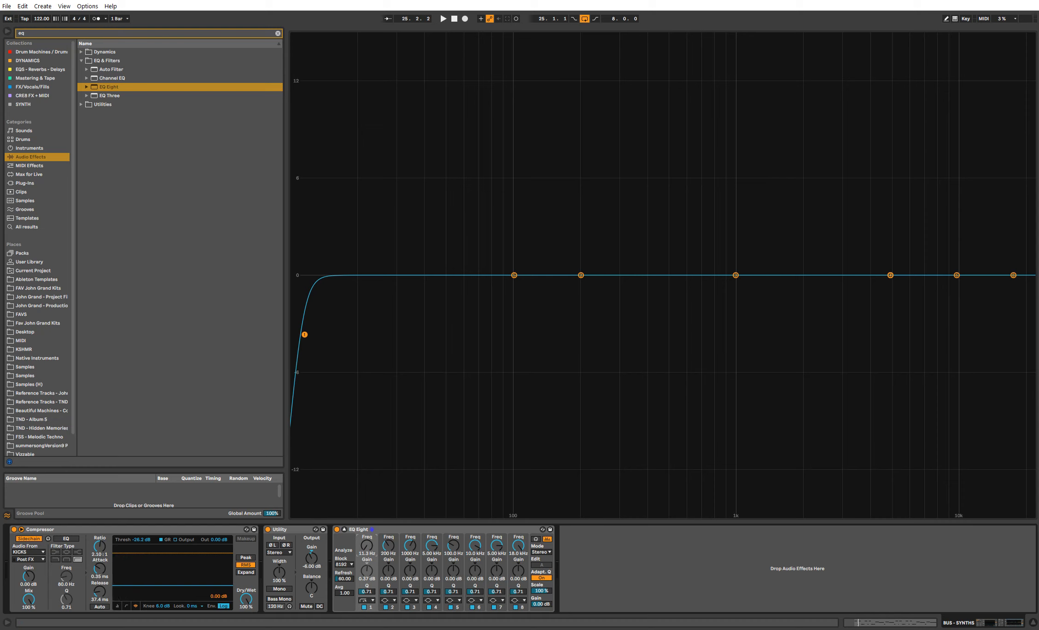
key("space")
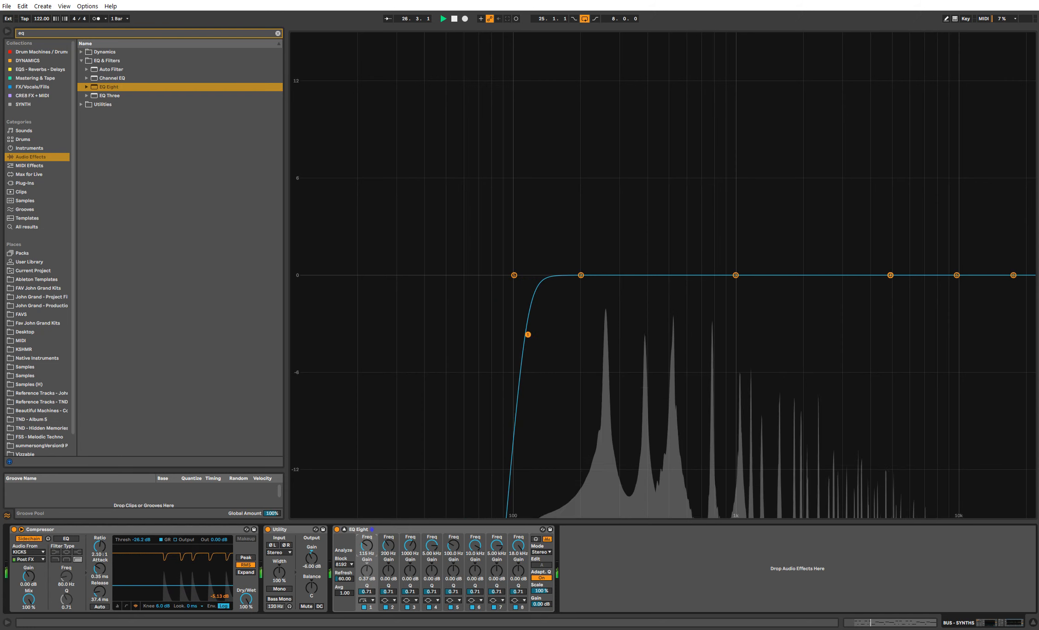
left_click_drag(367, 545, 367, 549)
key("space")
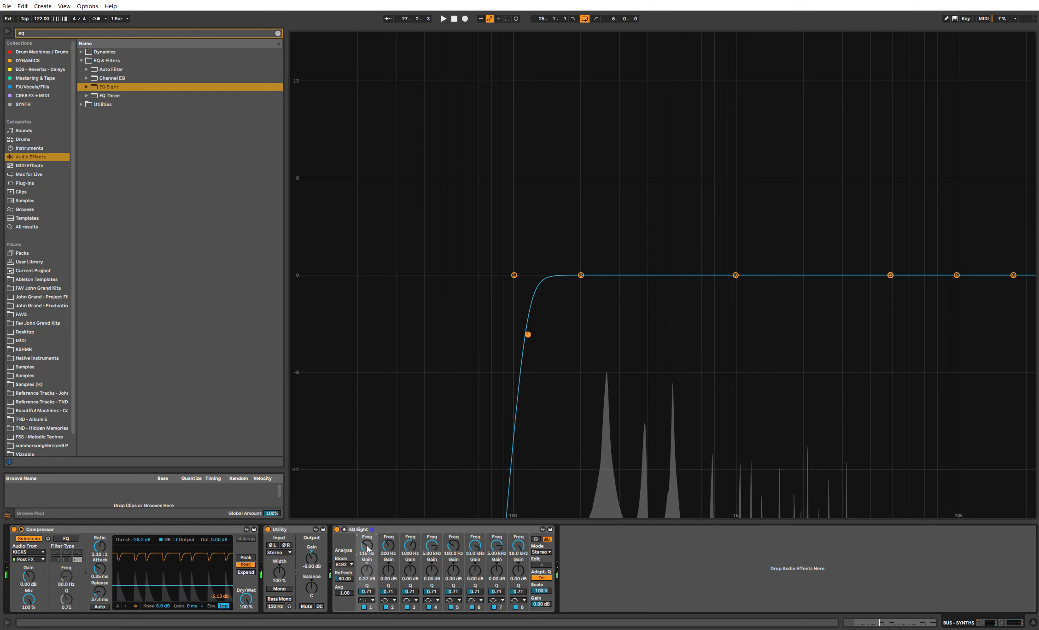
key("shift+Tab")
left_click(455, 289)
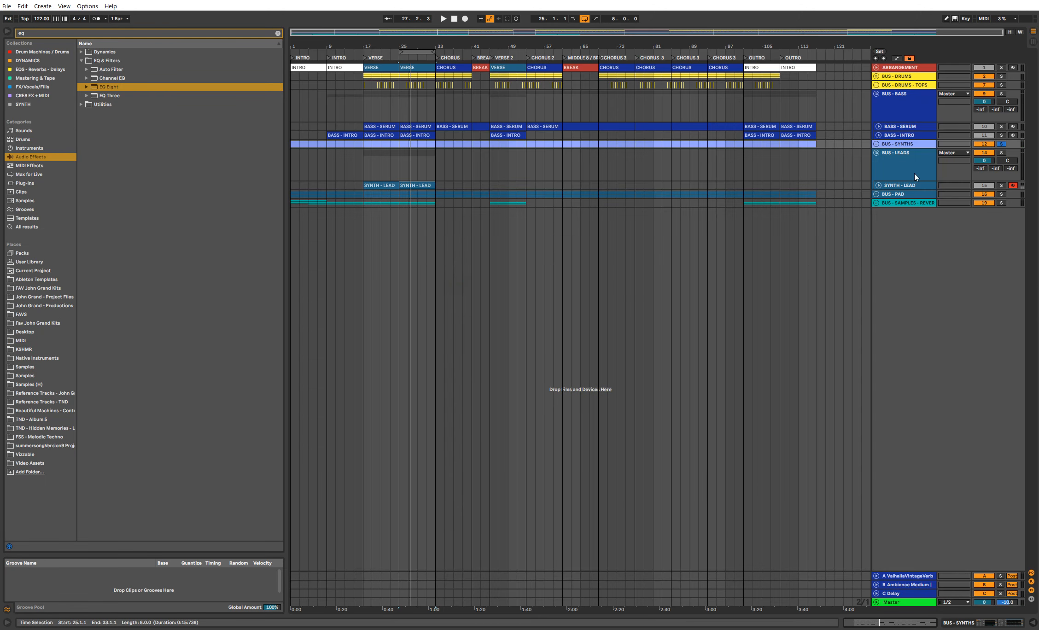
Step: Unfold BUS - SYNTHS and its chords track, and copy the second SYNTH - LEAD clip to the VERSE 2 section at bar 45
left_click(894, 185)
left_click(877, 145)
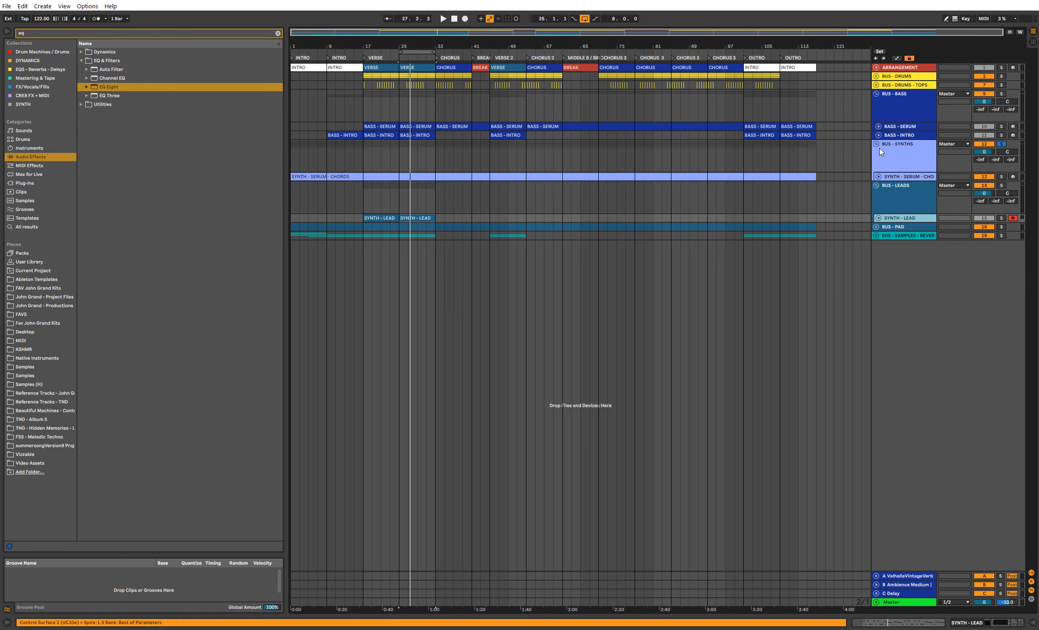
key("Down")
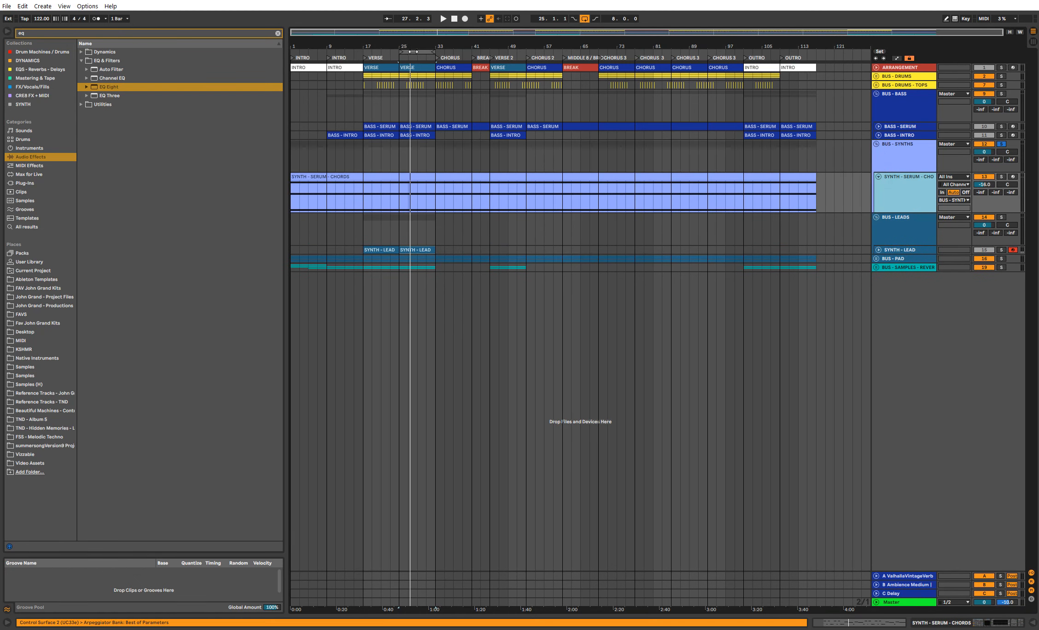
left_click(413, 51)
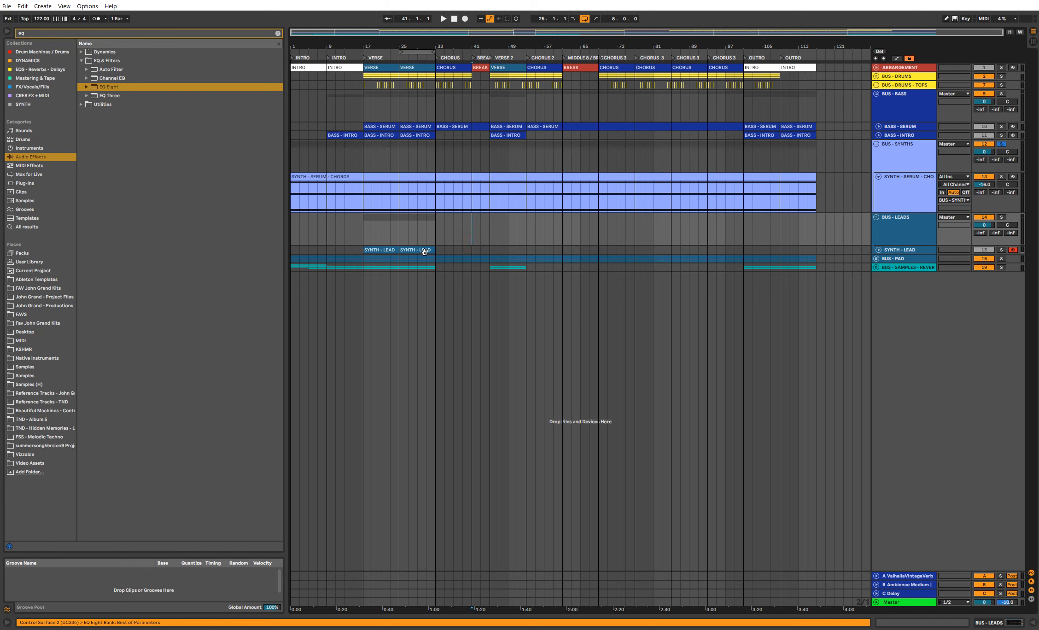
left_click_drag(411, 249, 502, 252)
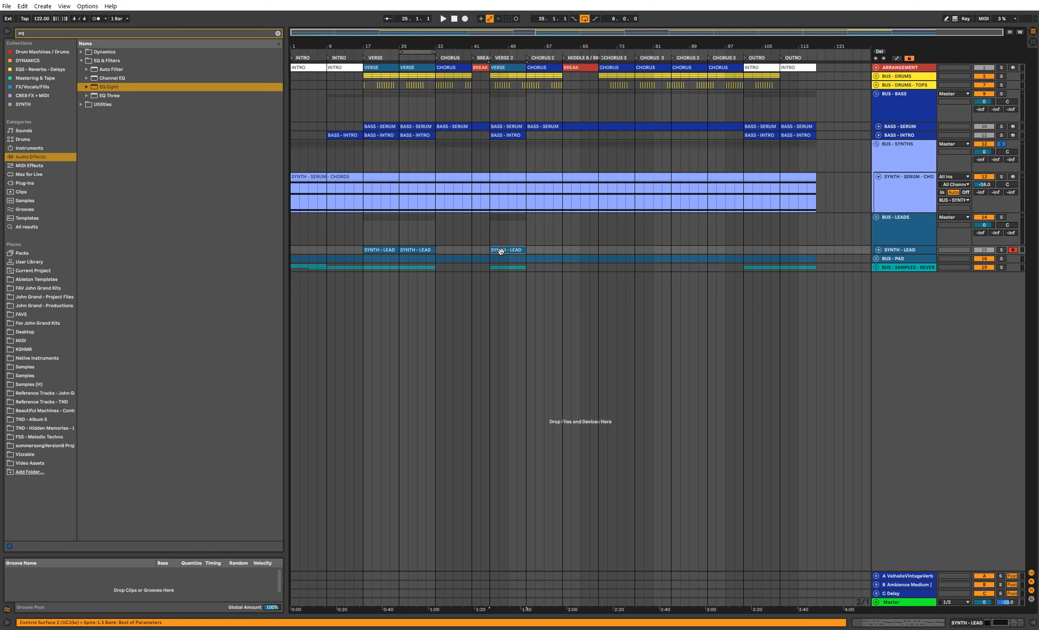
Step: Turn off the solo on BUS - SYNTHS and collapse the SYNTH - SERUM - CHORDS track
left_click(905, 237)
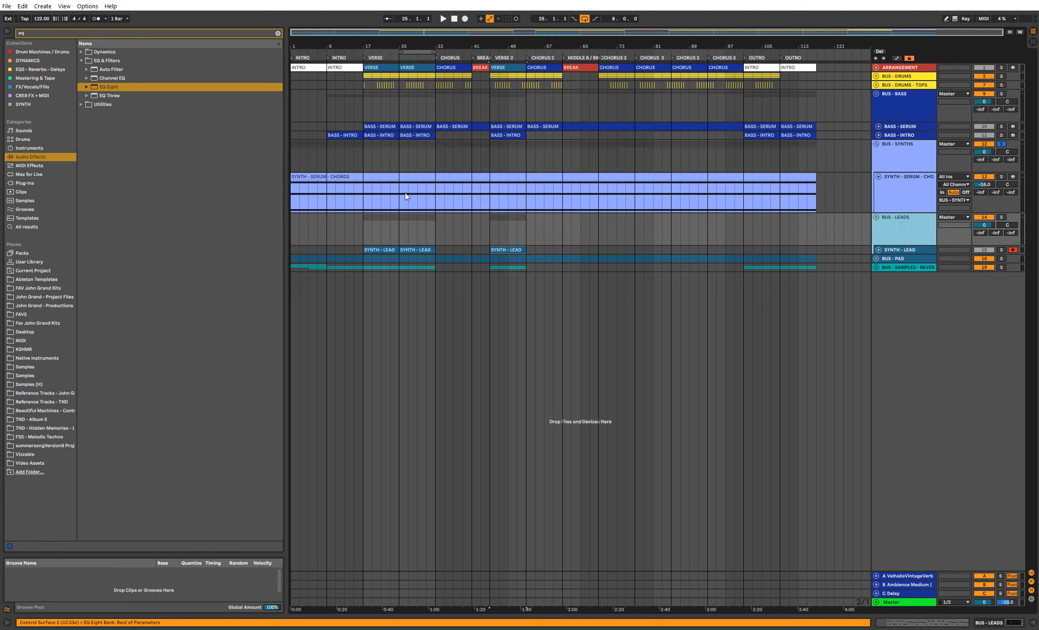
left_click(882, 159)
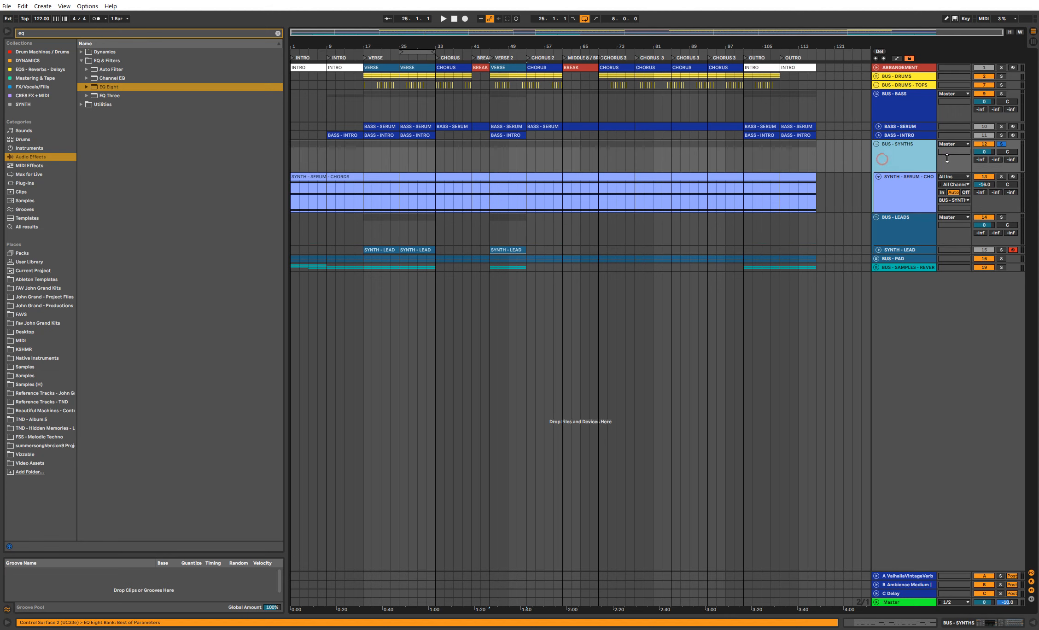
left_click(1002, 145)
left_click(916, 158)
left_click(878, 176)
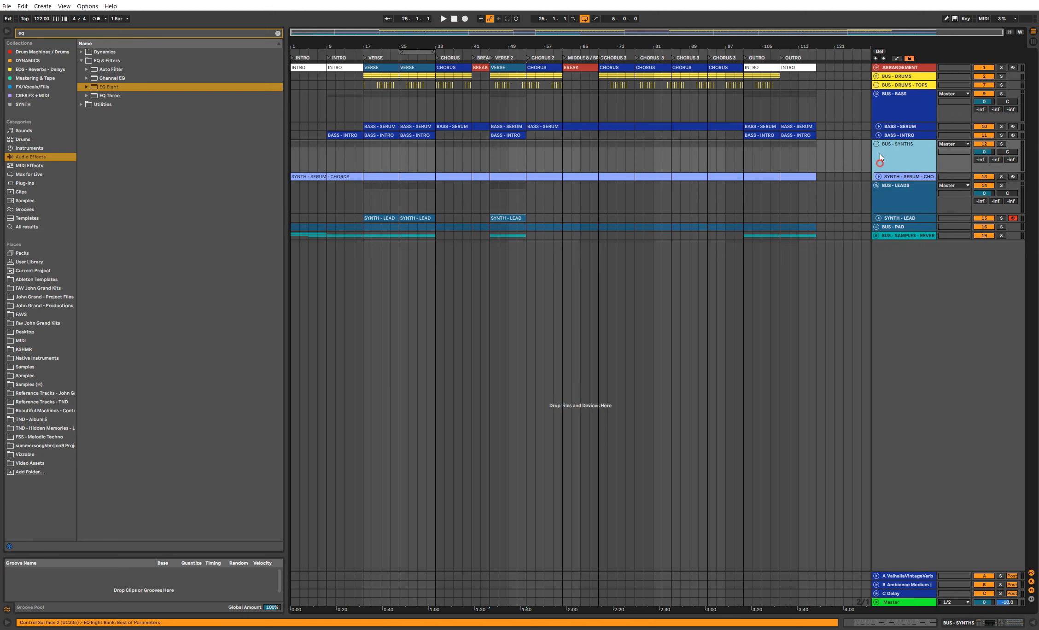
Step: Unfold the samples bus and split the BASS - SERUM clips at bars 41 and 61
left_click(878, 236)
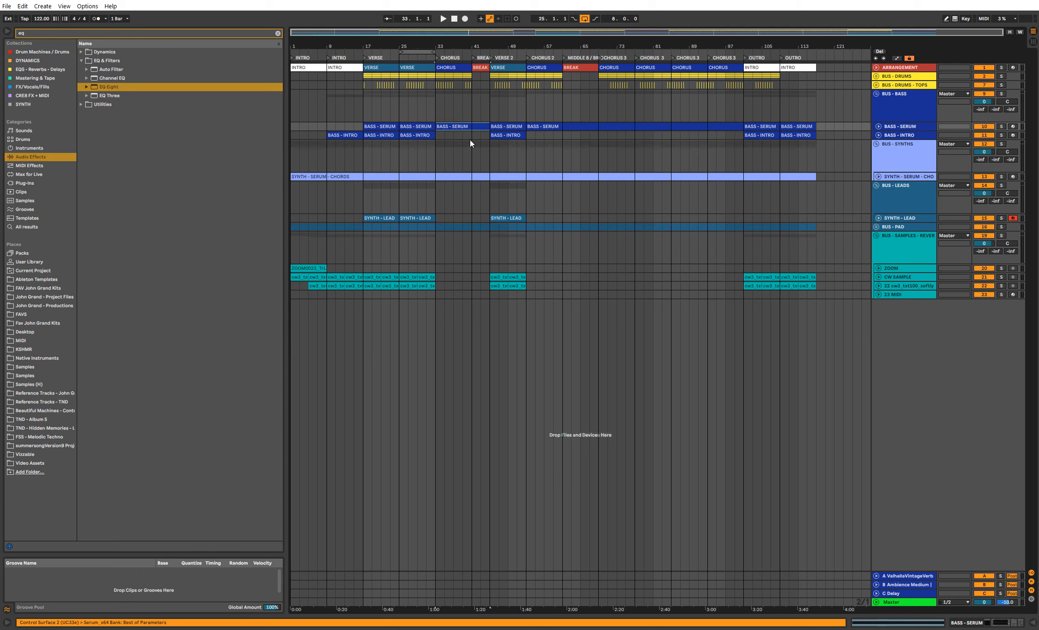
left_click(470, 122)
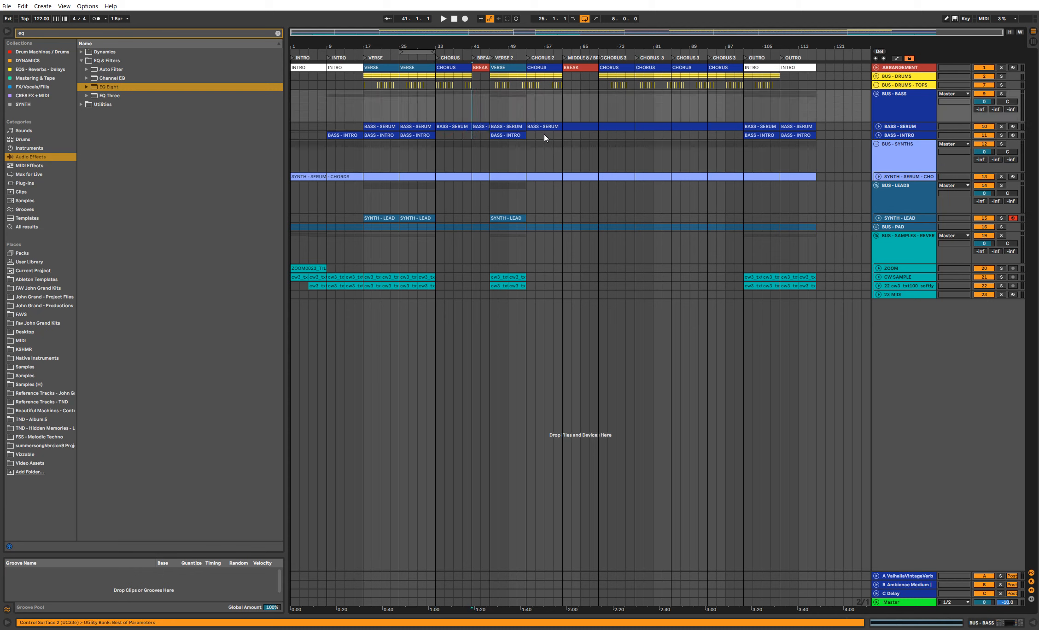
left_click(561, 125)
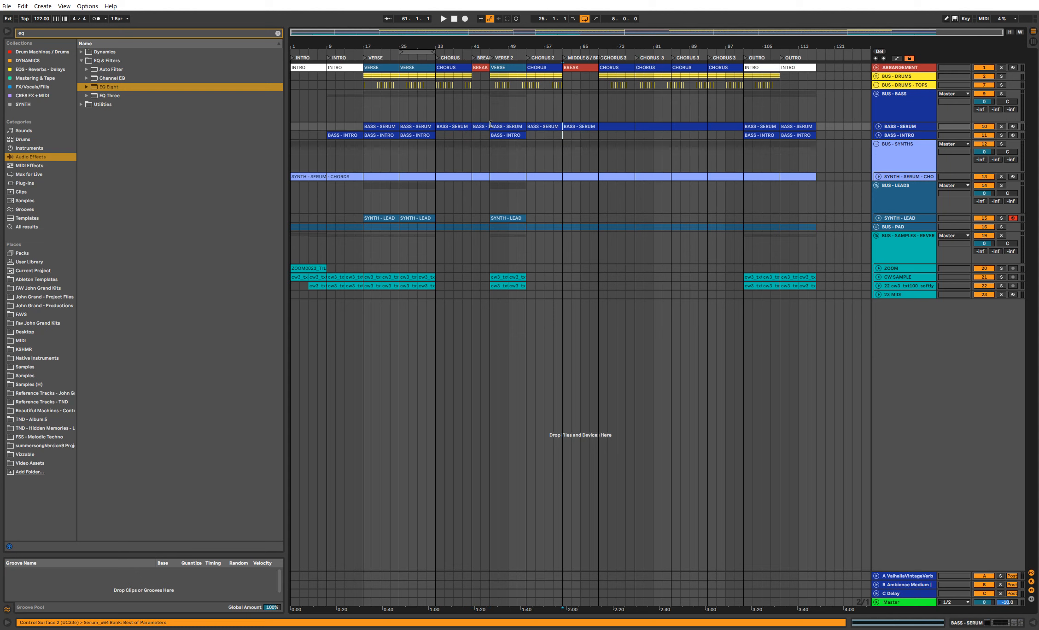
Step: Loop the eight-bar CHORUS at bar 33 during playback and unfold BUS - DRUMS - TOPS
key("ctrl+l")
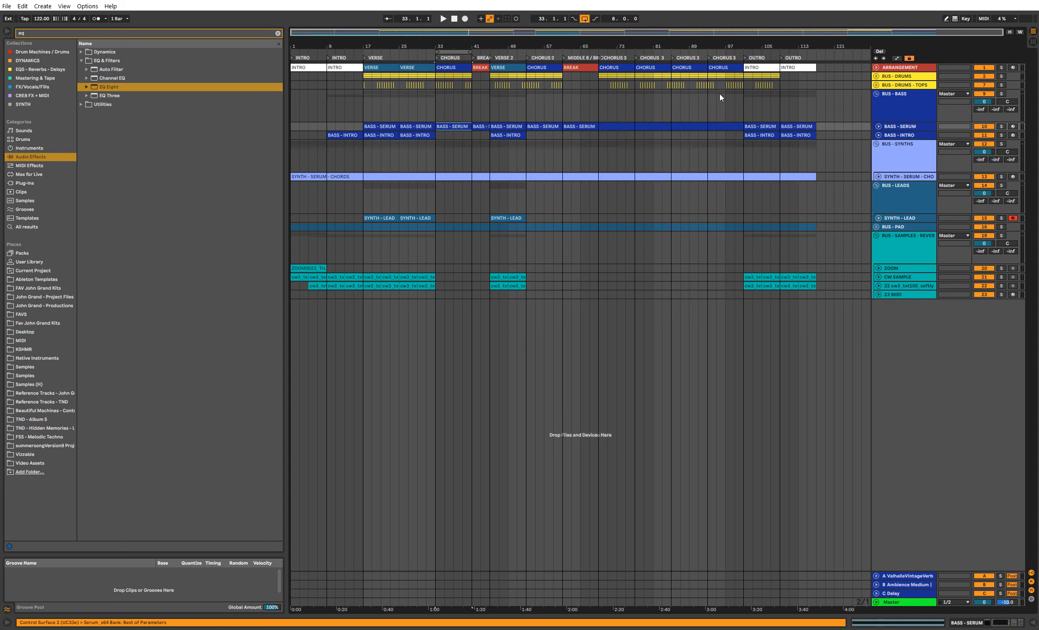
key("space")
left_click(877, 85)
left_click_drag(454, 47, 491, 82)
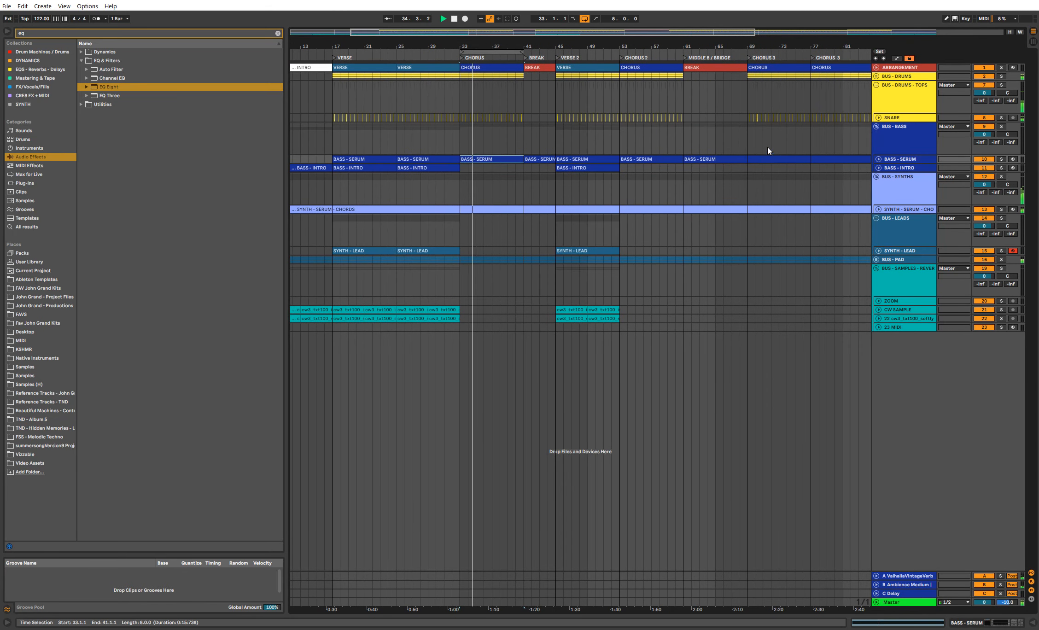
left_click_drag(459, 220, 521, 208)
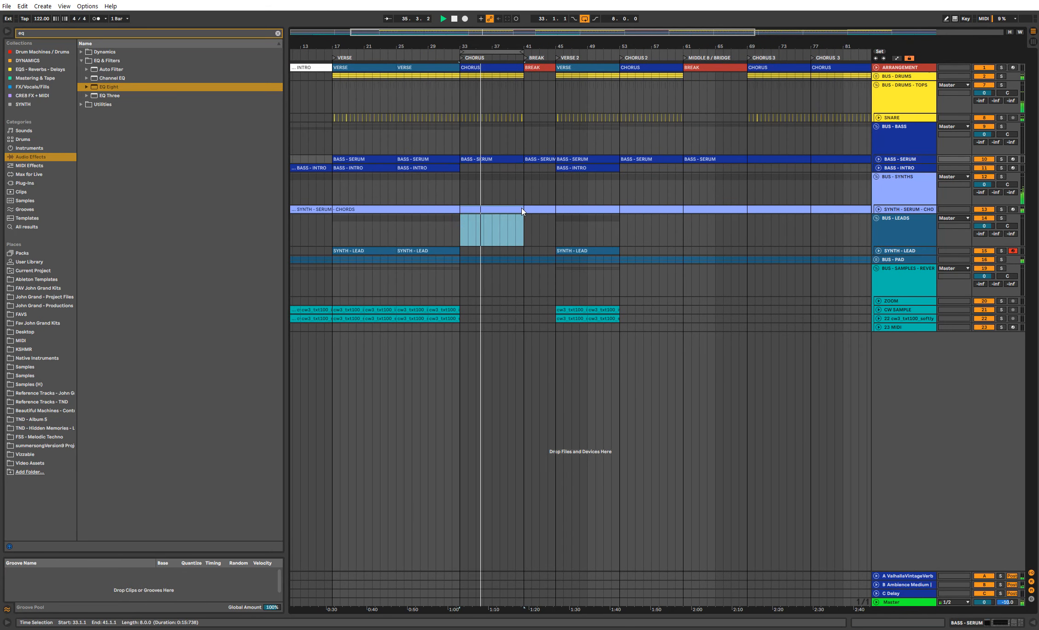
Step: Clear the notes in the BASS - SERUM chorus clip and enter a two-bar F3 at bar 33
left_click(497, 160)
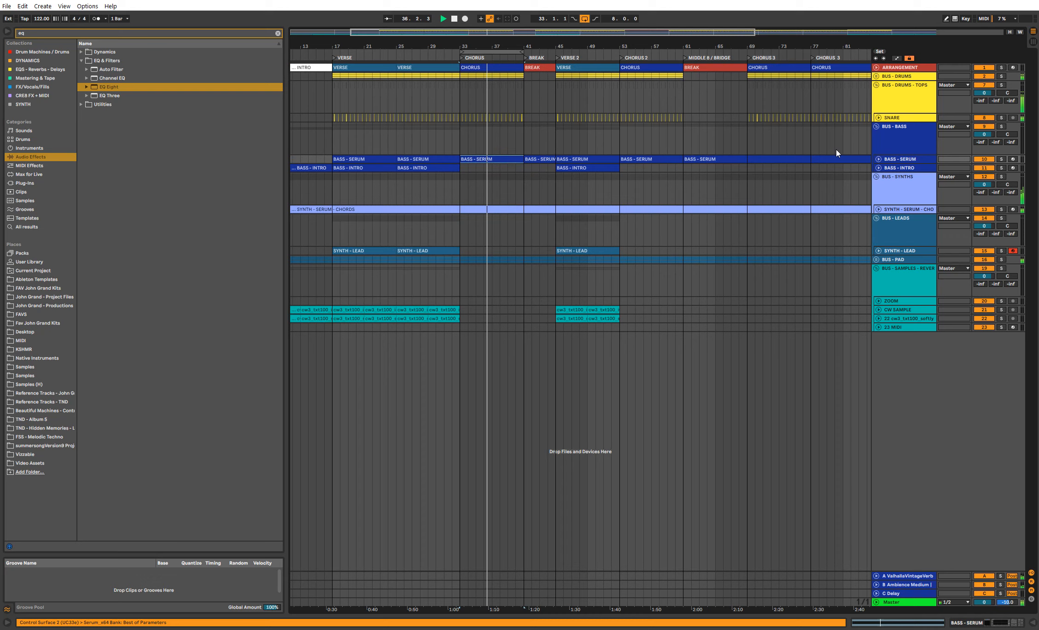
double_click(498, 158)
key("Delete")
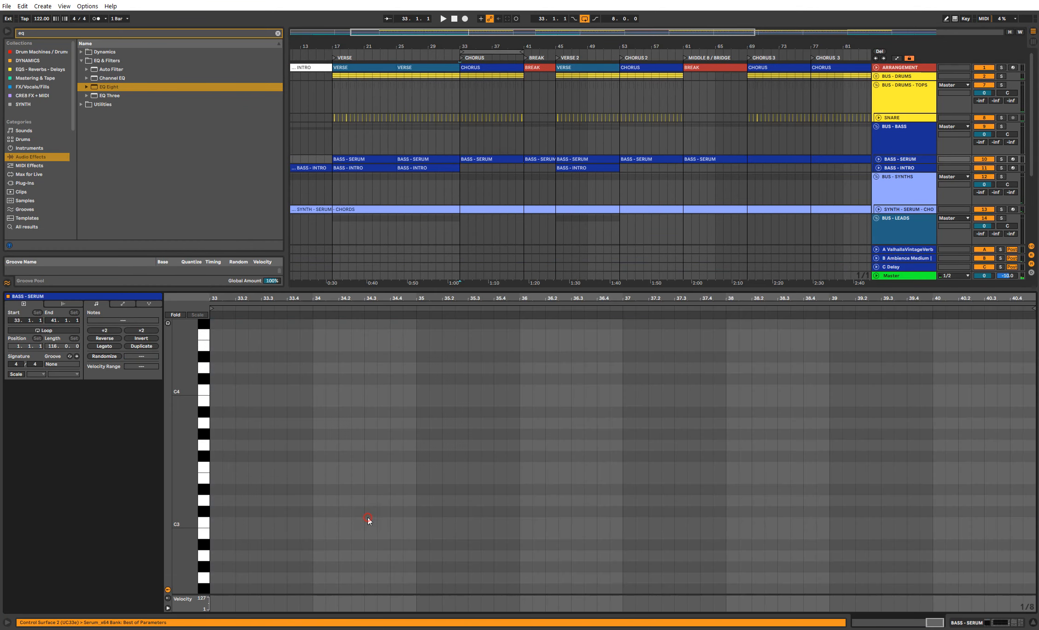
double_click(216, 467)
left_click_drag(221, 466, 422, 423)
key("space")
Step: Add one-bar bass notes in the chorus clip, A3 at bar 35 and D3 at bar 36
key("ctrl+d")
left_click_drag(622, 423, 571, 499)
key("space")
key("ctrl+d")
left_click(548, 511)
Step: Play the chorus, unfold the BASS - SERUM track and set its volume to -13.0 dB
key("space")
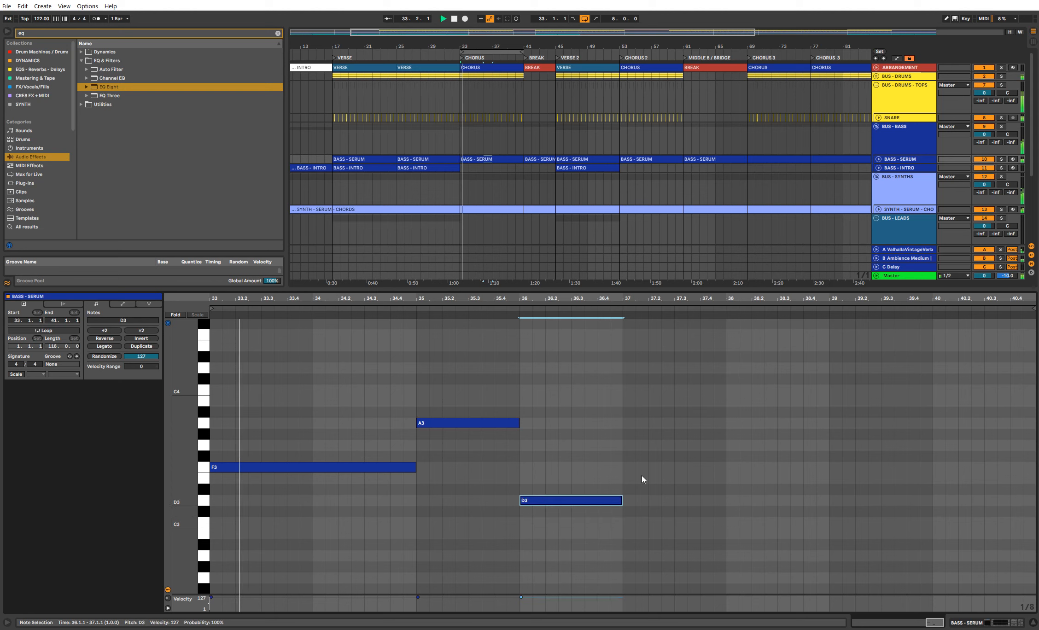
left_click(879, 161)
left_click(879, 159)
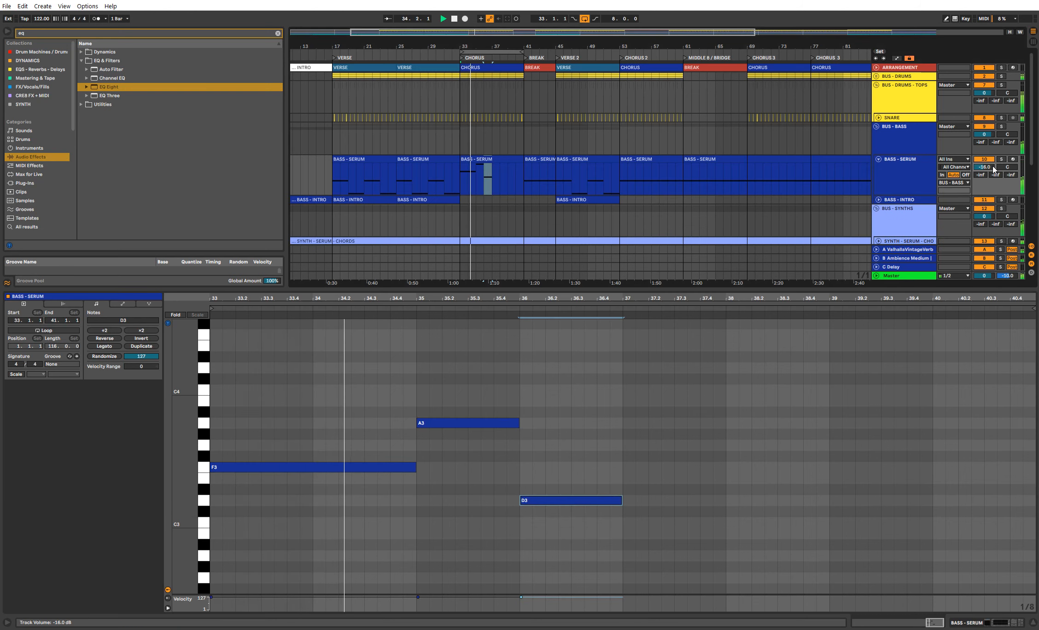
left_click(446, 379)
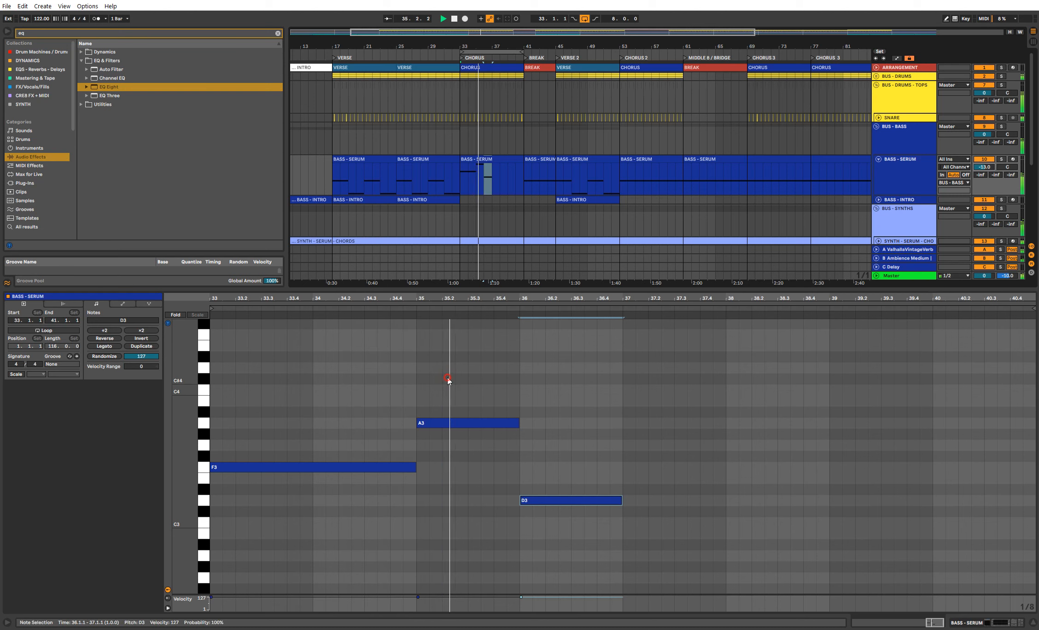
Step: Shorten the D3 to fit a short E3 at the end of bar 36, and duplicate the four-bar phrase to bar 37
left_click(625, 502)
key("space")
left_click_drag(623, 501, 279, 404)
double_click(616, 480)
key("ctrl+d")
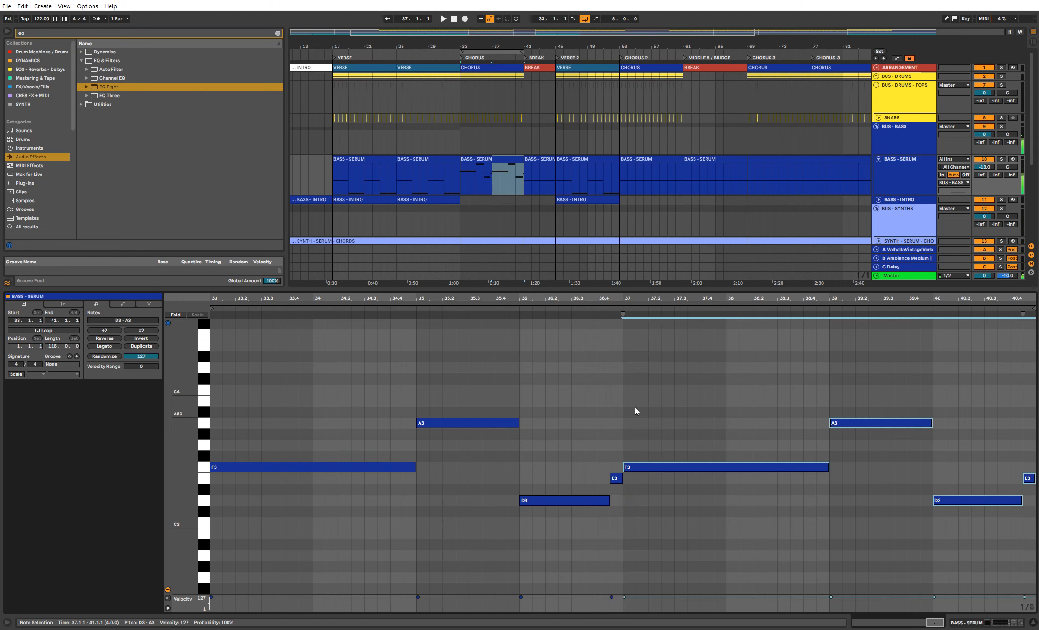
Step: Audition the chorus bass line, shorten the F3 at bar 37 to one bar and add a one-bar C4 at bar 38
left_click(470, 159)
key("space")
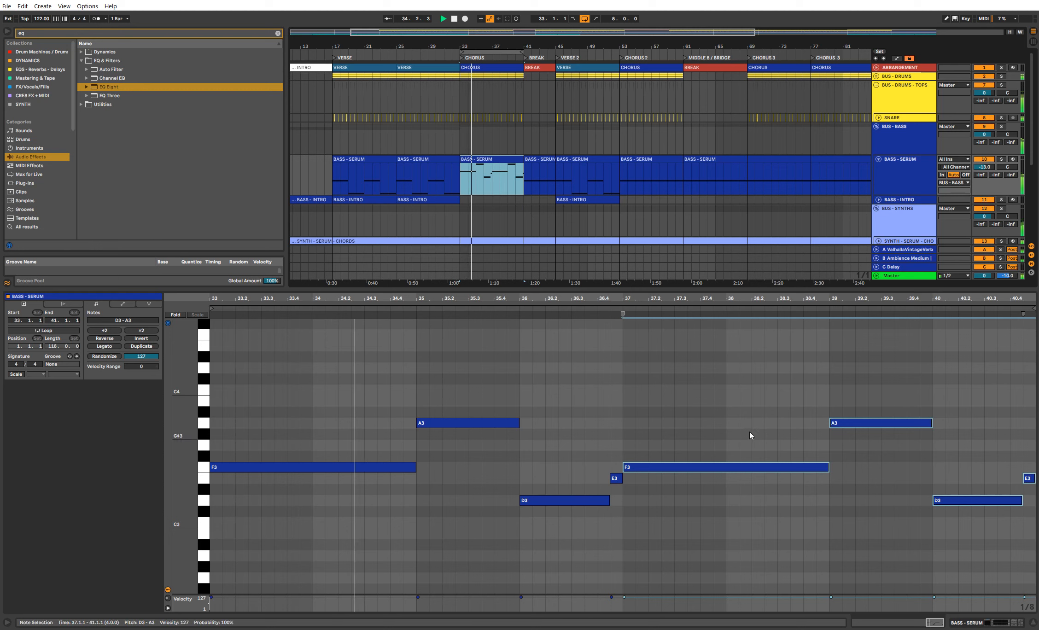
left_click(657, 419)
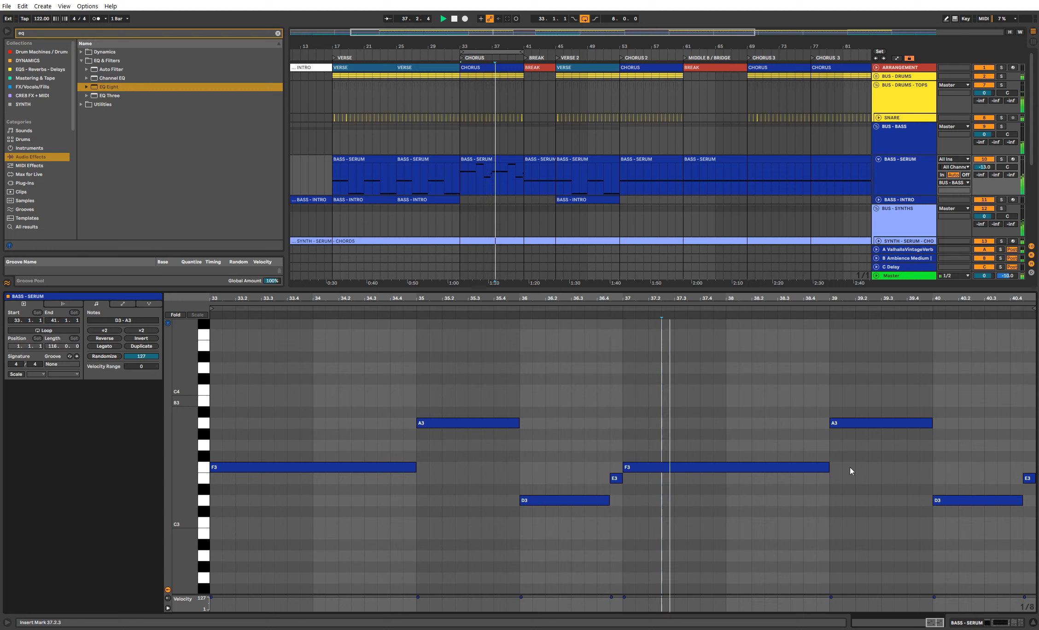
left_click_drag(828, 466, 743, 403)
key("ctrl+d")
key("Up")
left_click(849, 423)
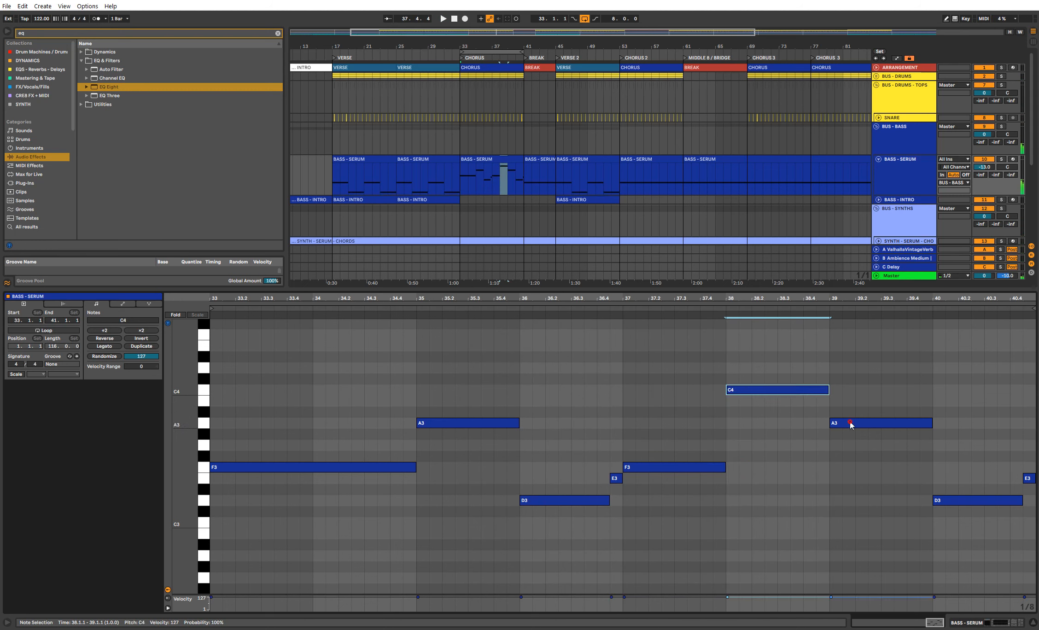
Step: Change the D3 at bar 40 to E3 and the clip's final note to G3, and play back the chorus
left_click_drag(947, 502, 944, 480)
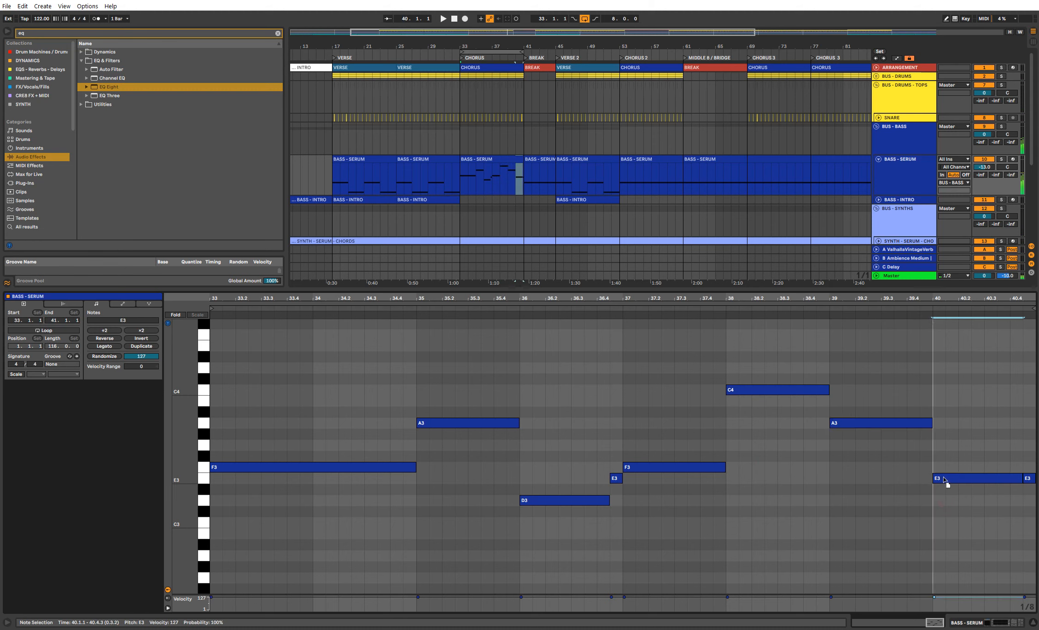
double_click(1028, 445)
left_click(497, 160)
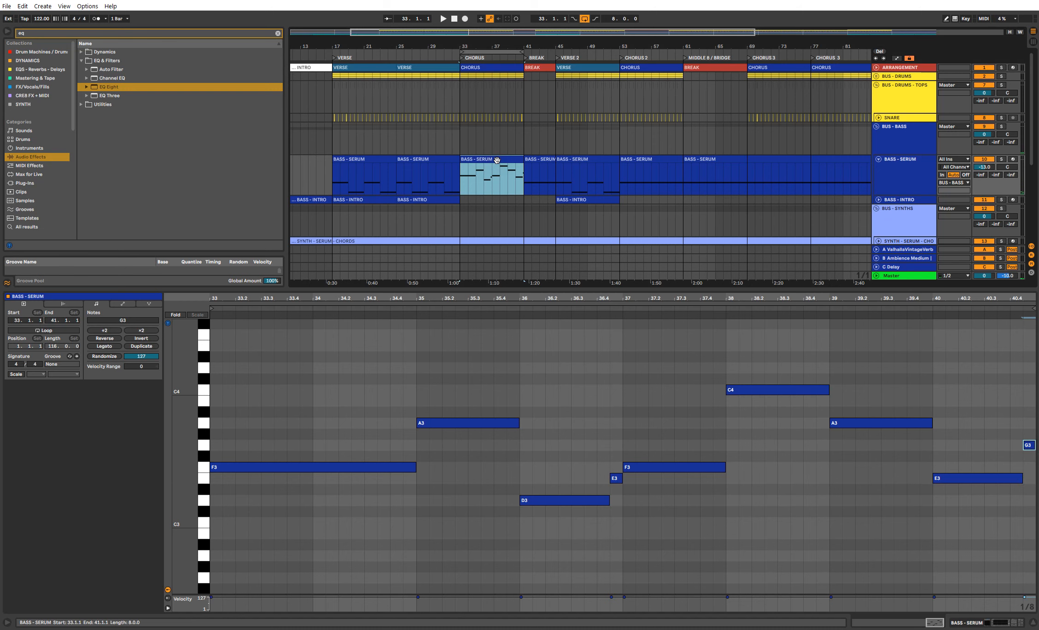
key("space")
key("shift+Tab")
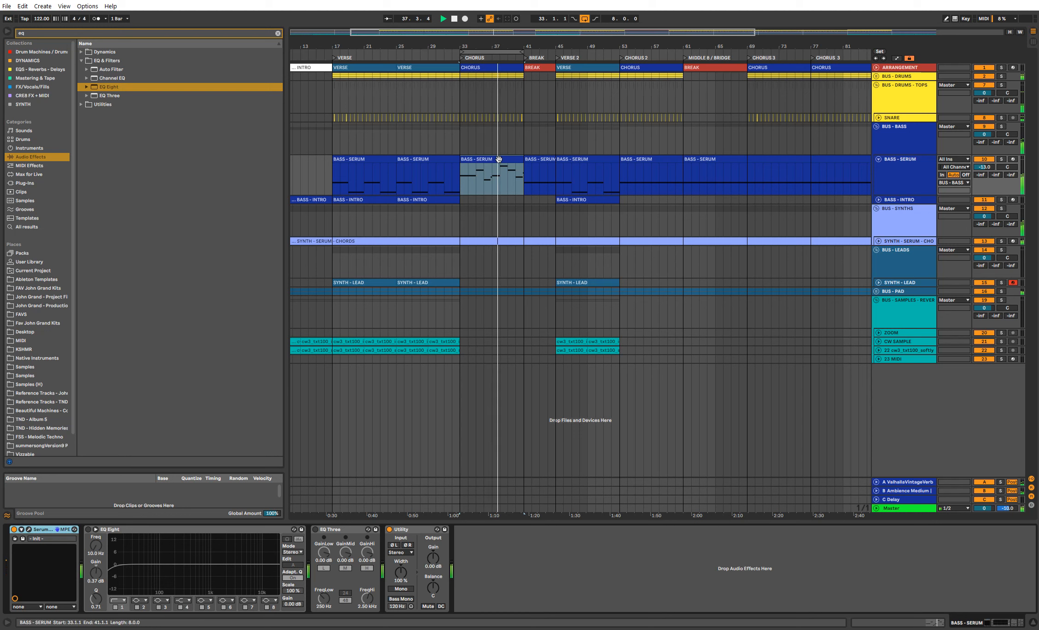
Step: Copy the BASS - SERUM chorus clip onto the BASS - INTRO track at bar 33 and transpose its notes down
left_click_drag(498, 159, 501, 198)
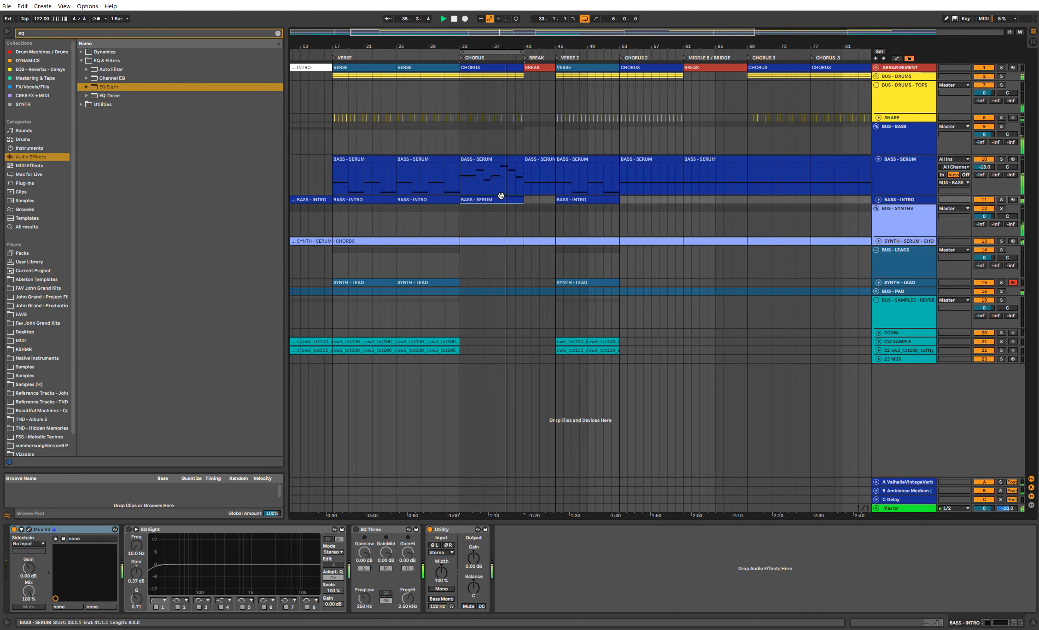
double_click(496, 201)
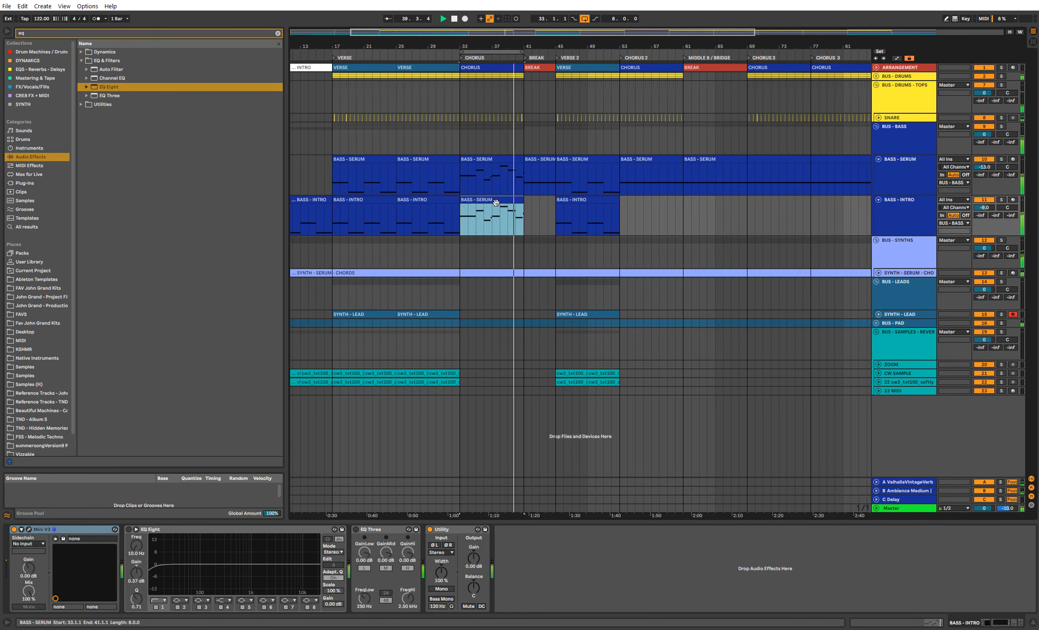
key("shift+Tab")
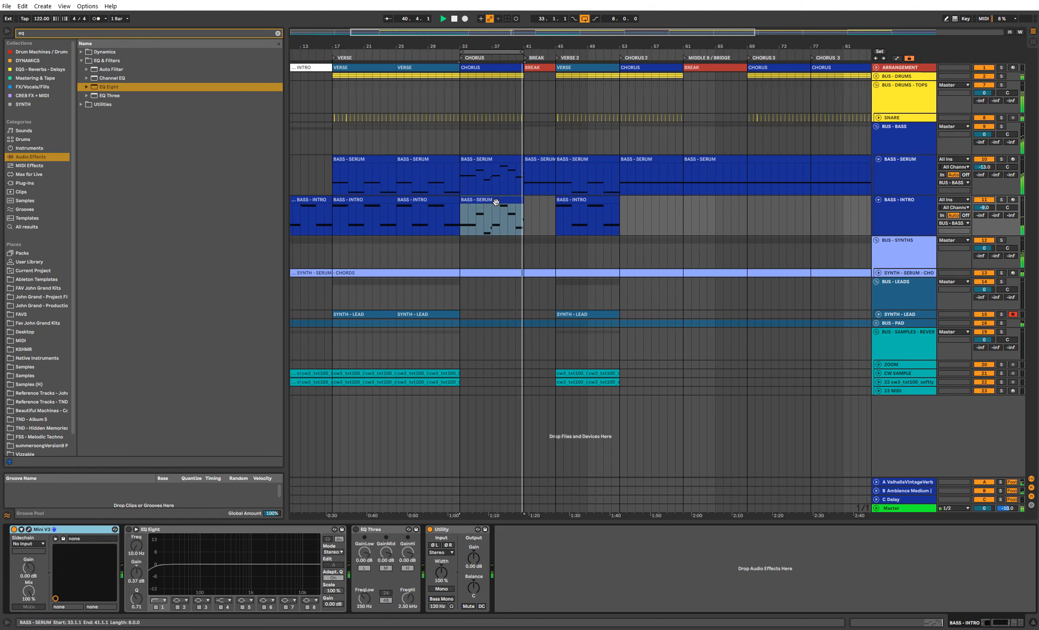
Step: Fold the two bass tracks and check the BUS - SYNTHS EQ Eight spectrum during playback
left_click(878, 158)
left_click(890, 146)
left_click(895, 181)
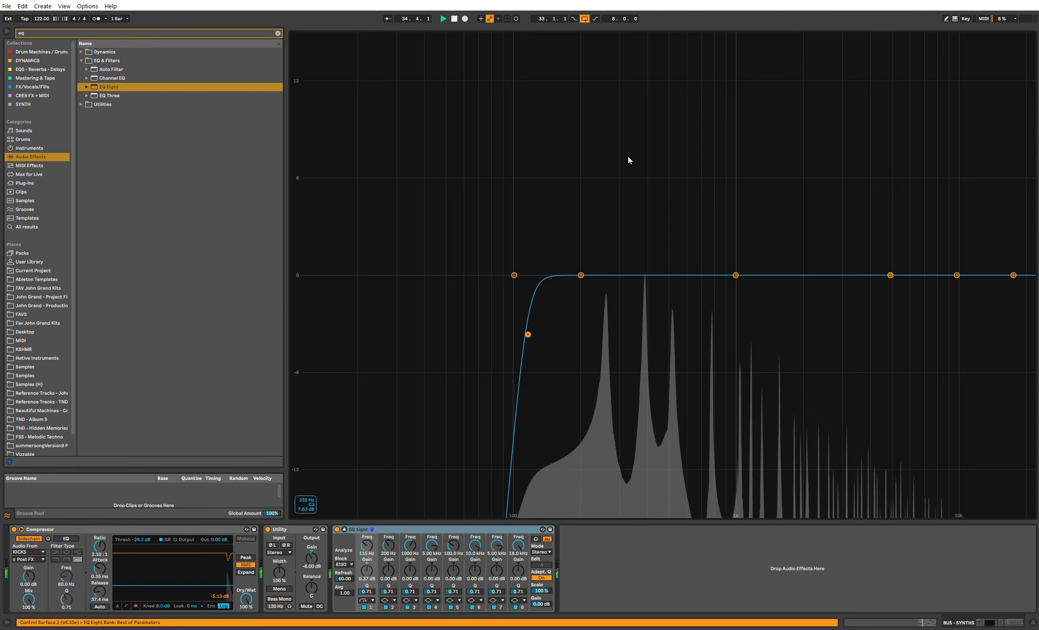
key("shift+Tab")
double_click(566, 293)
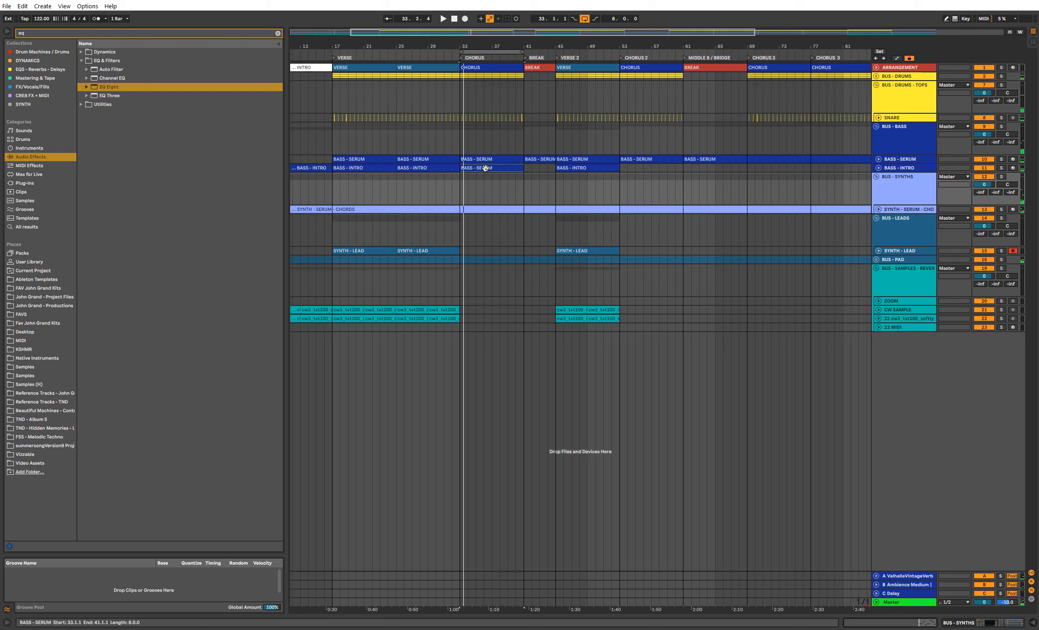
Step: Copy the chorus clips on BASS - SERUM and BASS - INTRO to the CHORUS 2 section at bar 53
left_click(485, 168)
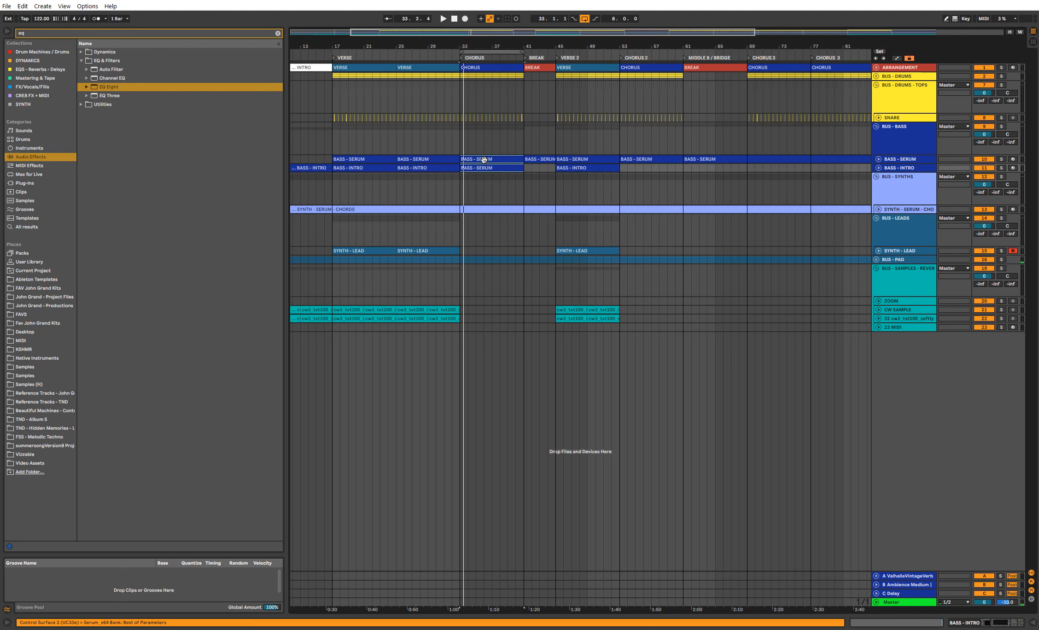
left_click_drag(484, 159, 642, 162)
left_click_drag(661, 46, 550, 44)
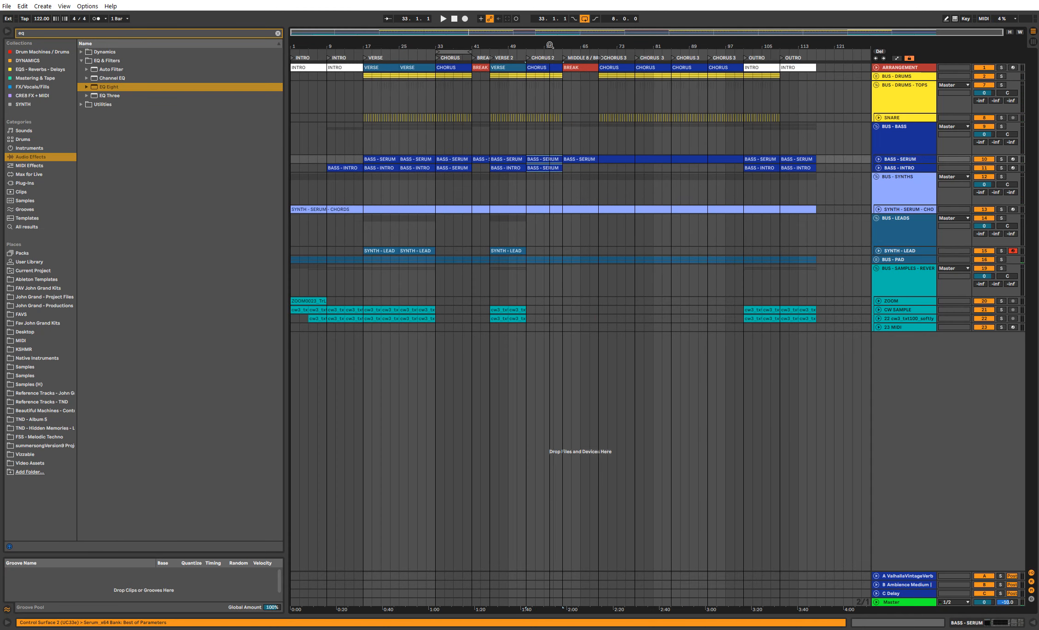
Step: Copy both chorus bass clips to bar 69 and repeat them through the CHORUS 3 sections up to bar 101
left_click_drag(547, 155, 618, 158)
key("ctrl+d")
key("ctrl+d")
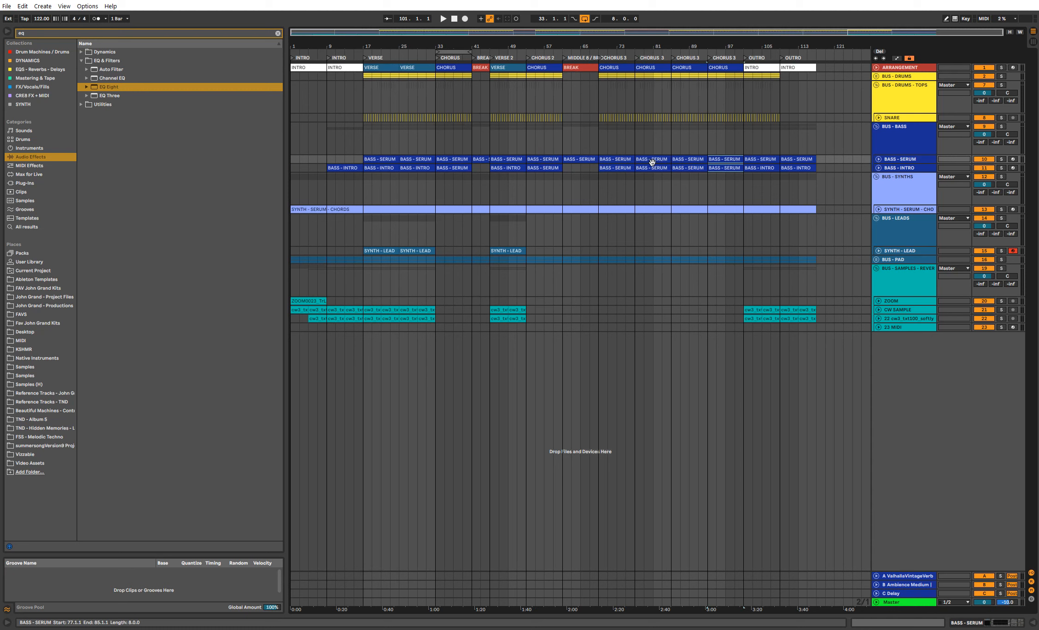
Step: Try to duplicate the eight-bar CHORUS section at bar 33 across all tracks
left_click(445, 169)
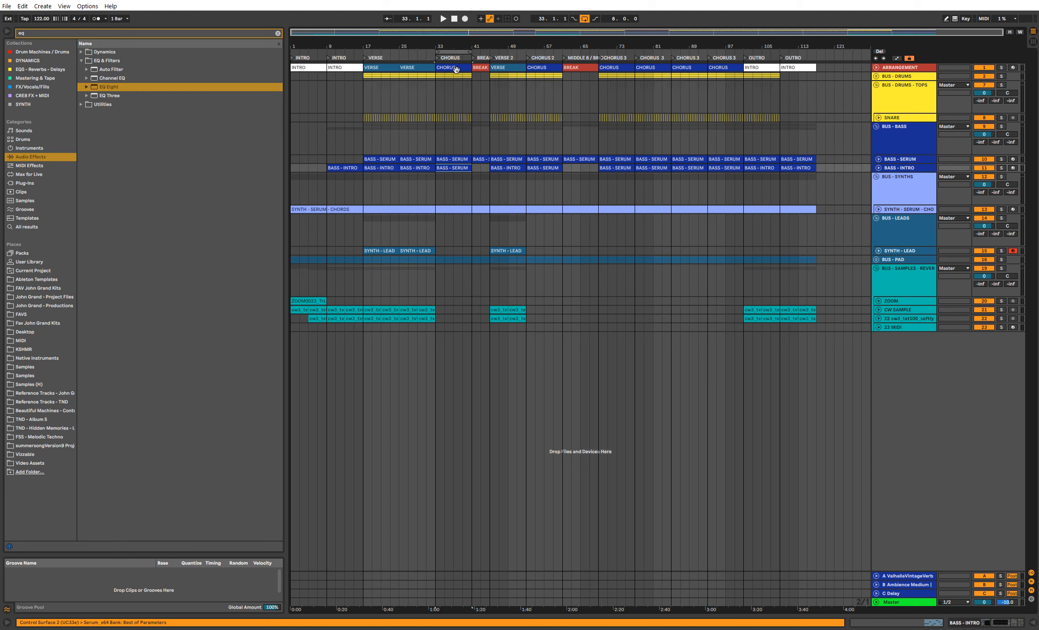
left_click_drag(451, 51, 486, 51)
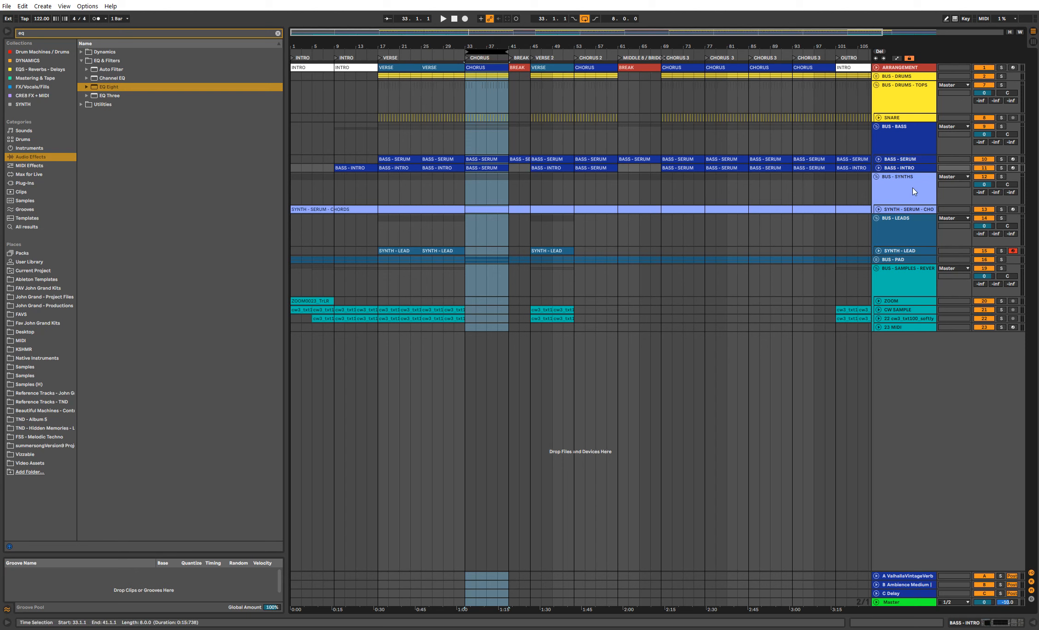
left_click(911, 188)
left_click(488, 54)
key("ctrl+d")
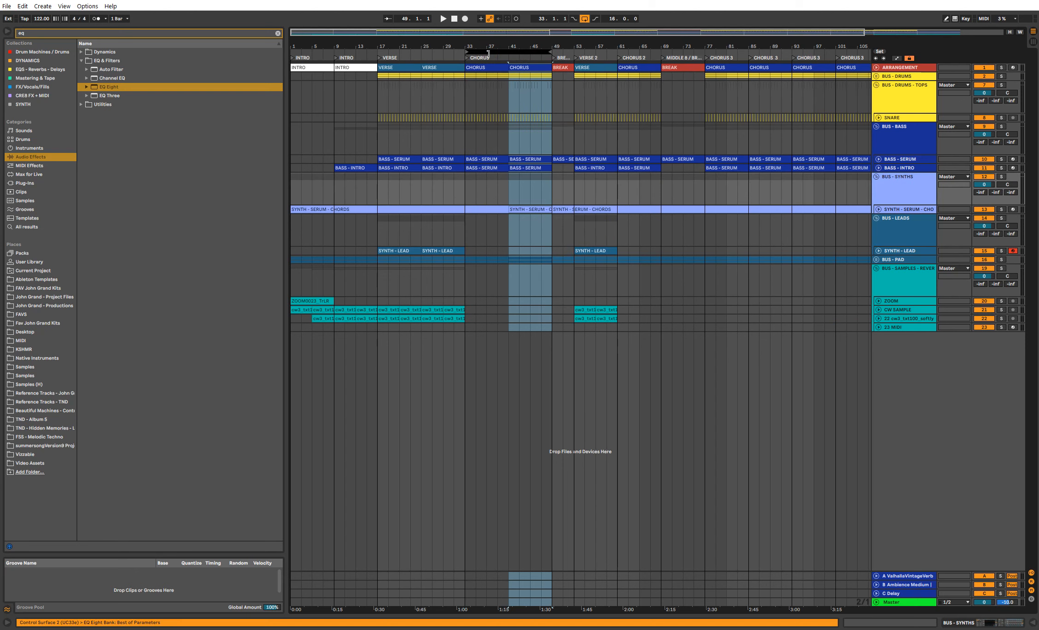
left_click(534, 168)
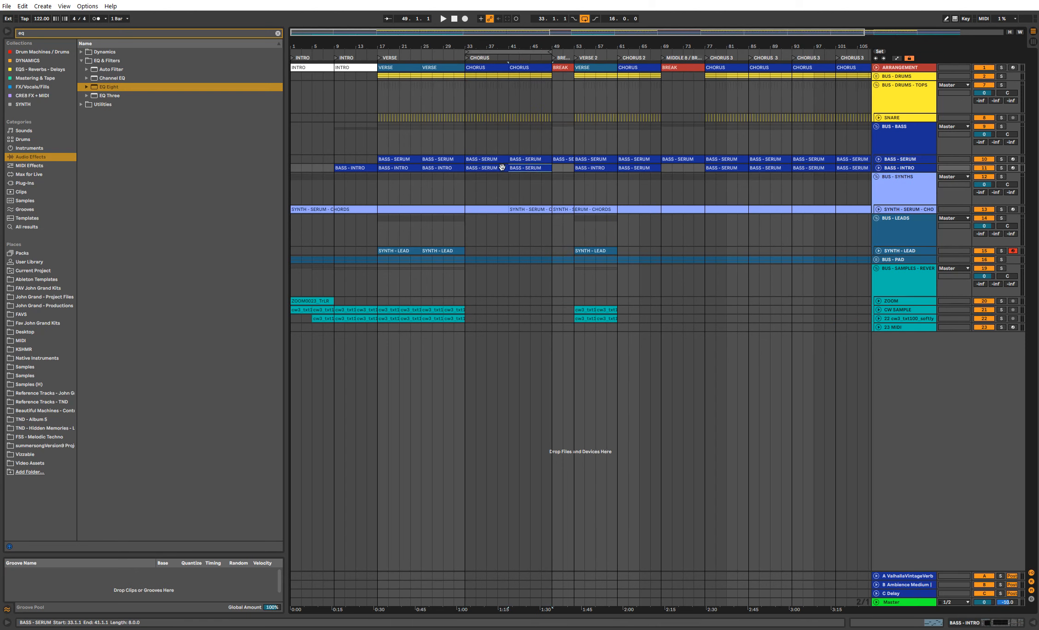
key("ctrl+z")
left_click(483, 140)
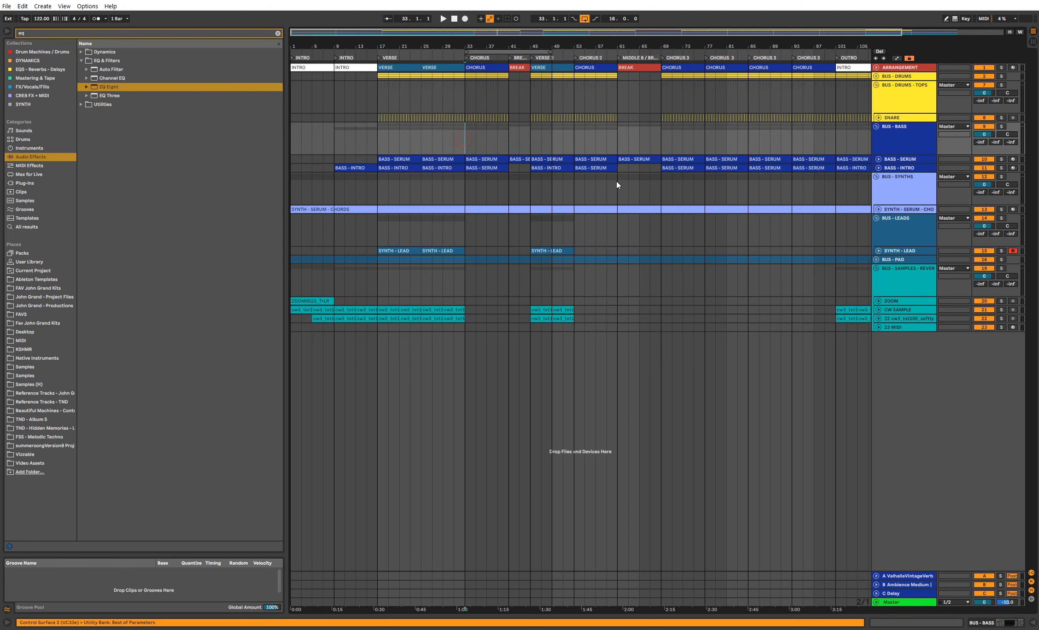
Step: Insert a new MIDI track below SYNTH - SERUM - CHORDS and clear the browser search
left_click(906, 193)
right_click(899, 211)
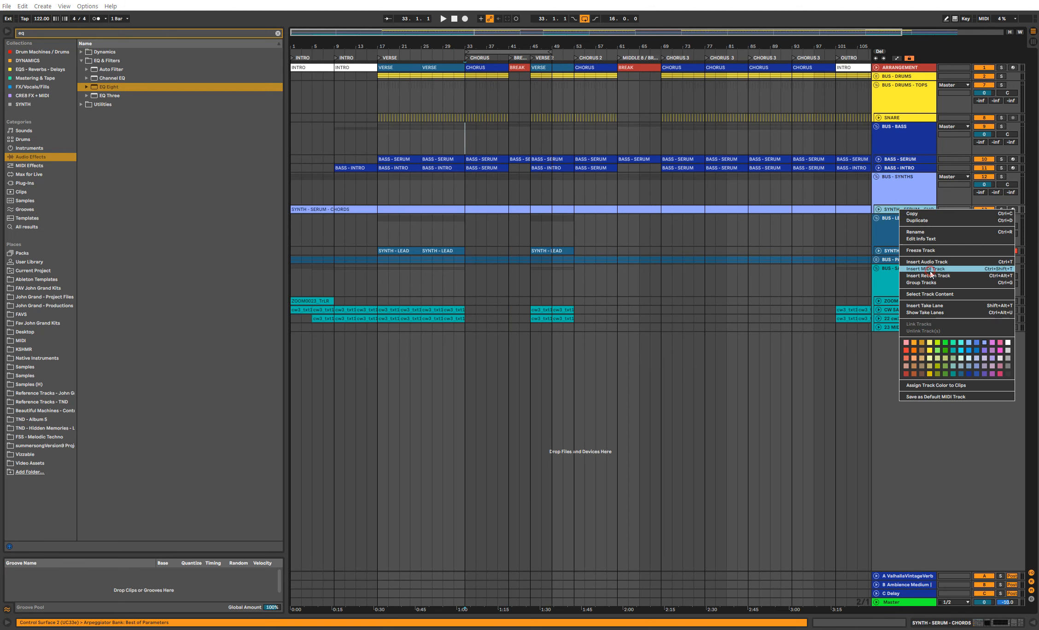
left_click(921, 274)
left_click(278, 33)
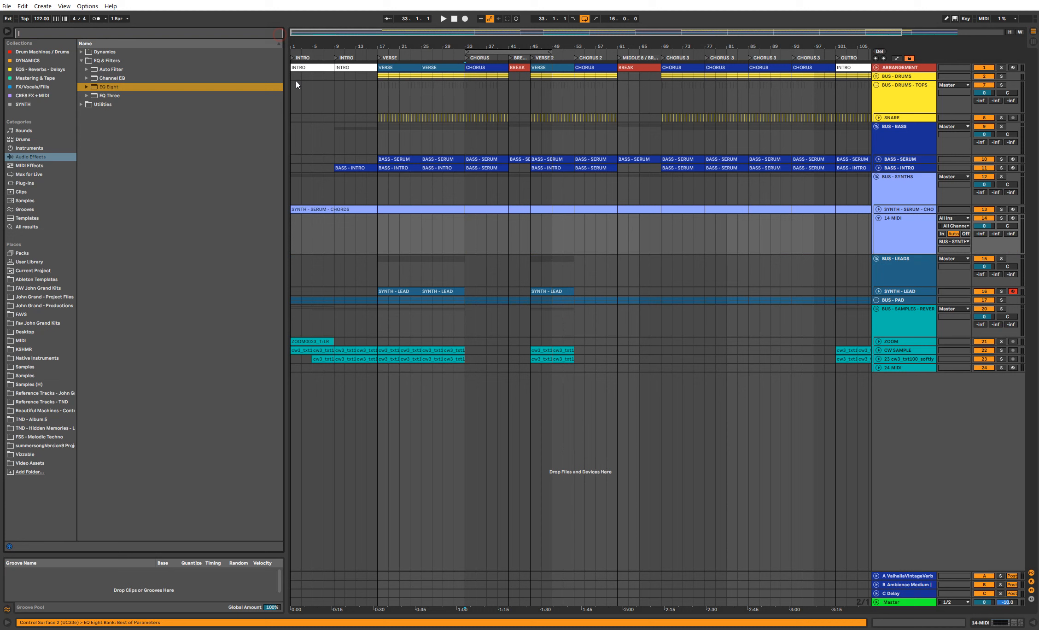
Step: Select bars 33 to 41 on the new MIDI track, arm it and start playback
left_click(455, 196)
left_click_drag(507, 229, 508, 229)
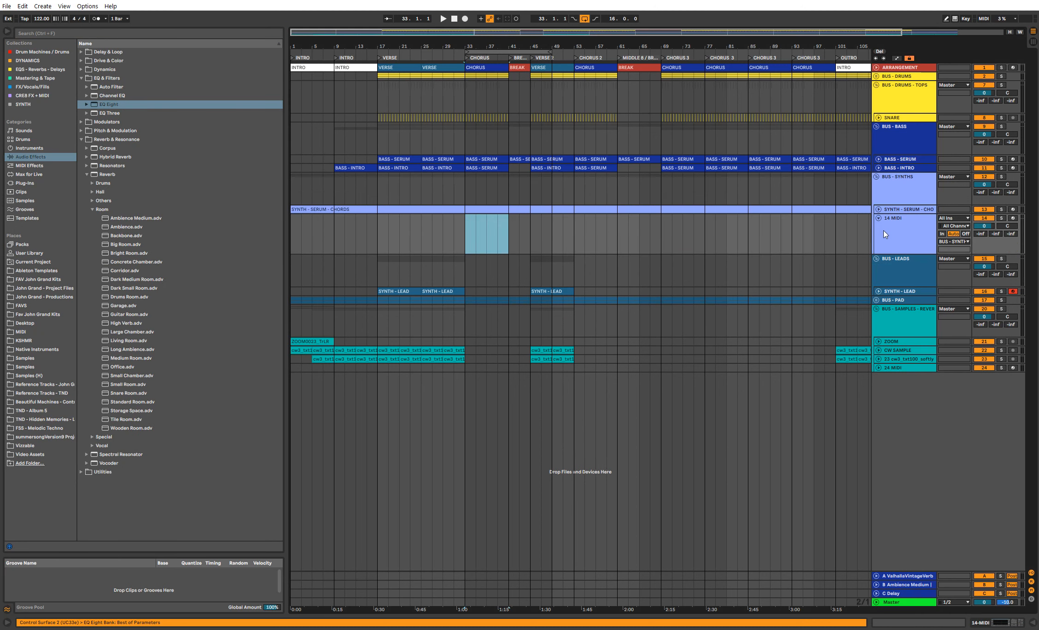
left_click(1013, 218)
key("space")
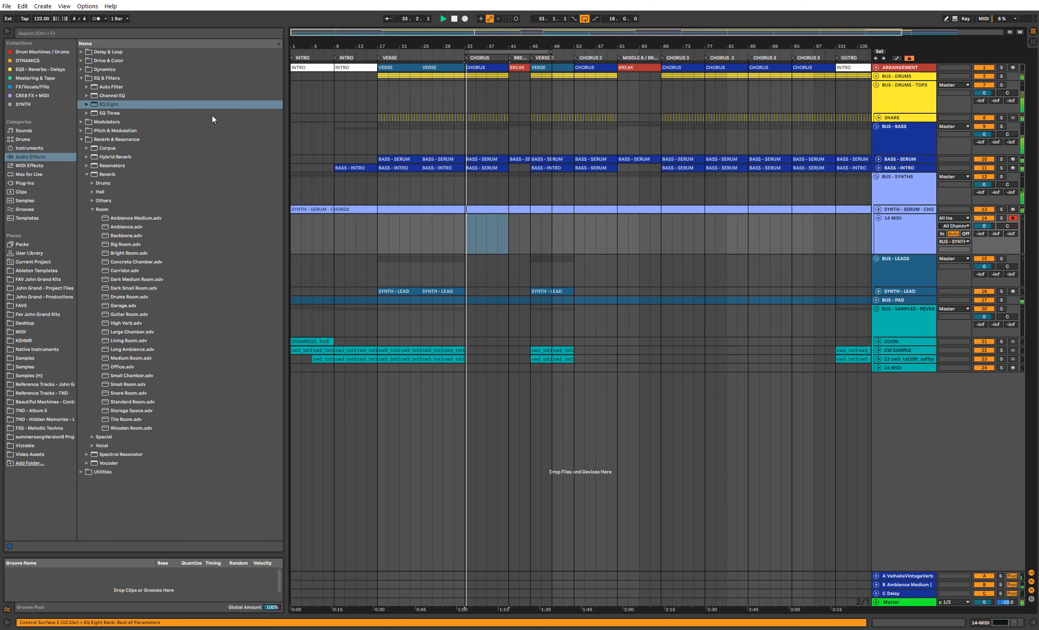
Step: Search the plug-ins for "spire", load Spire-1.5 on the new MIDI track and close its window
left_click(46, 183)
left_click(199, 31)
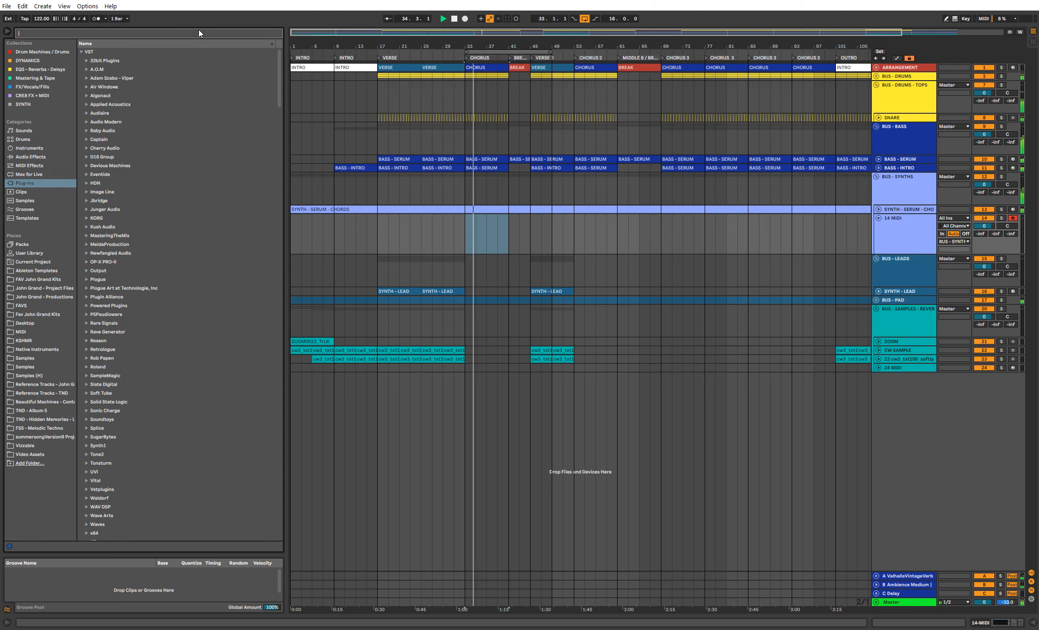
type("spire")
double_click(250, 69)
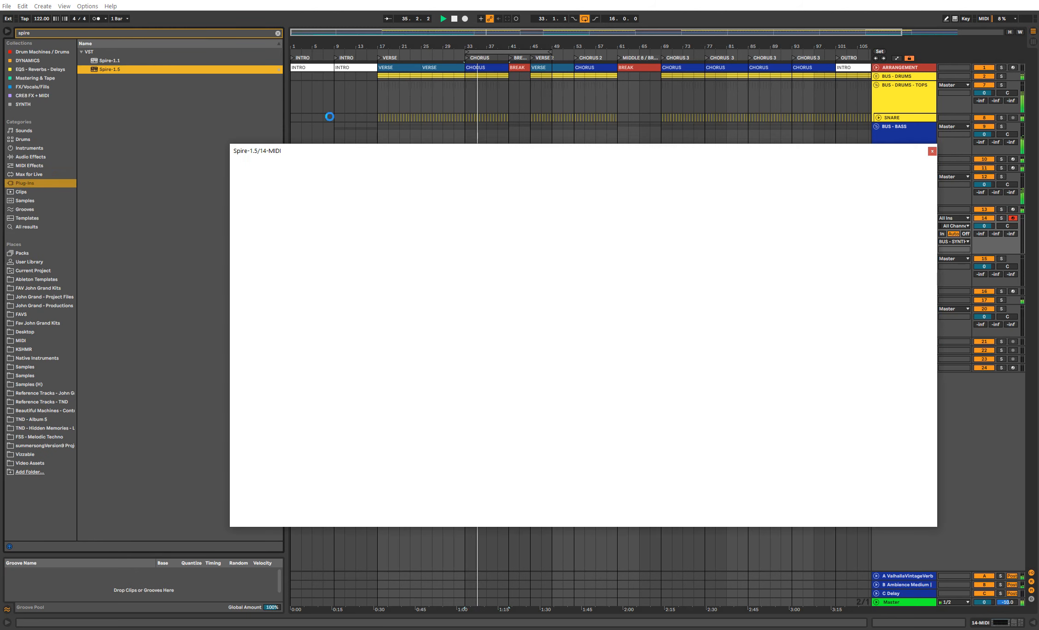
left_click(931, 151)
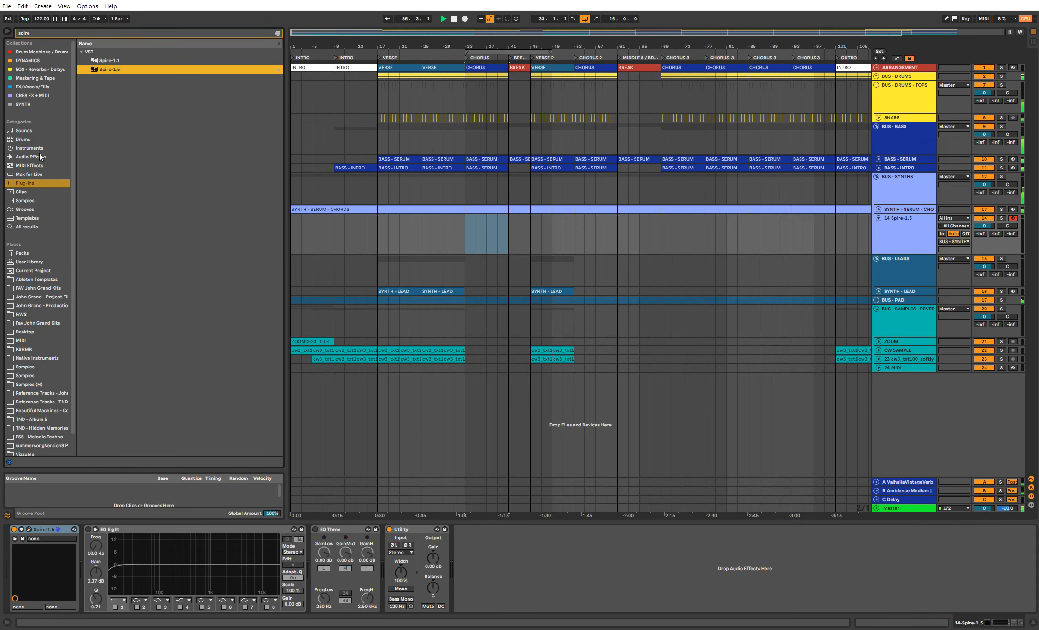
Step: Find the Arpeggiator among the MIDI effects and add it ahead of Spire on the track
left_click(42, 174)
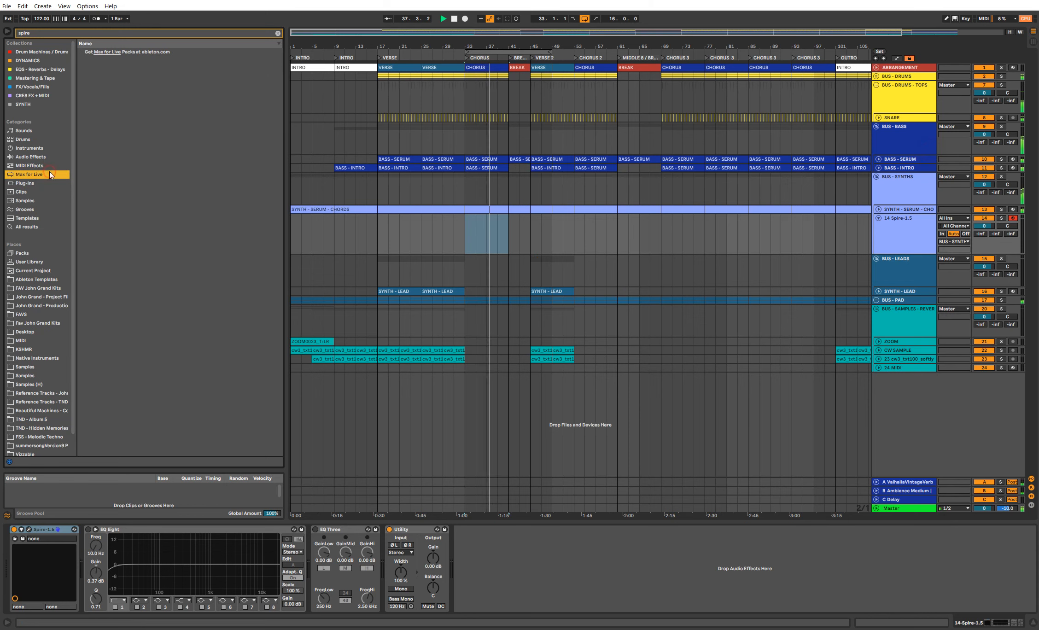
left_click(46, 165)
left_click(276, 33)
type("ar")
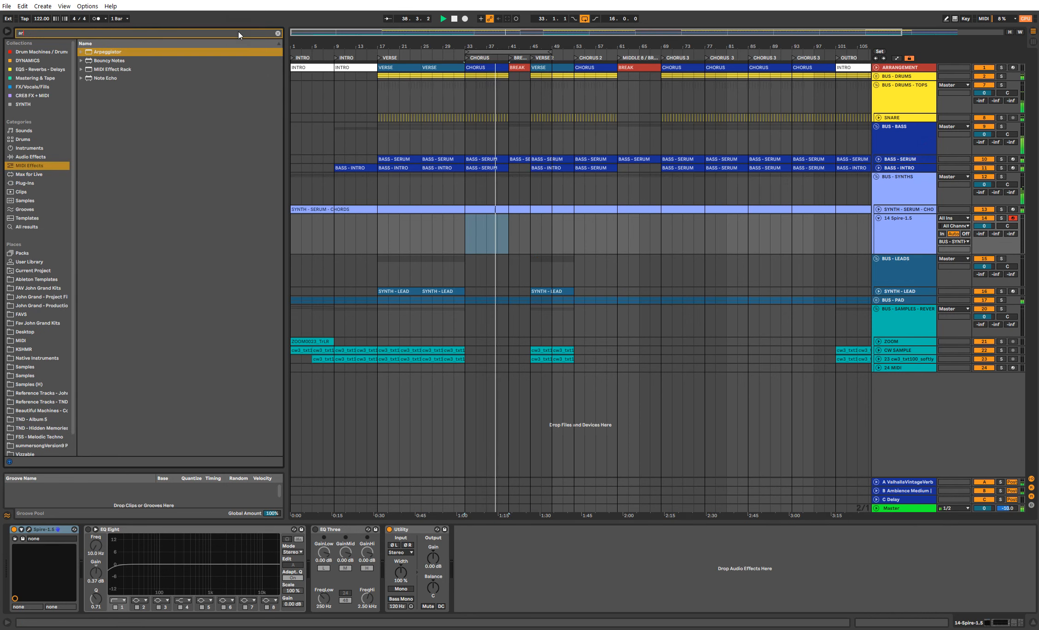
double_click(222, 52)
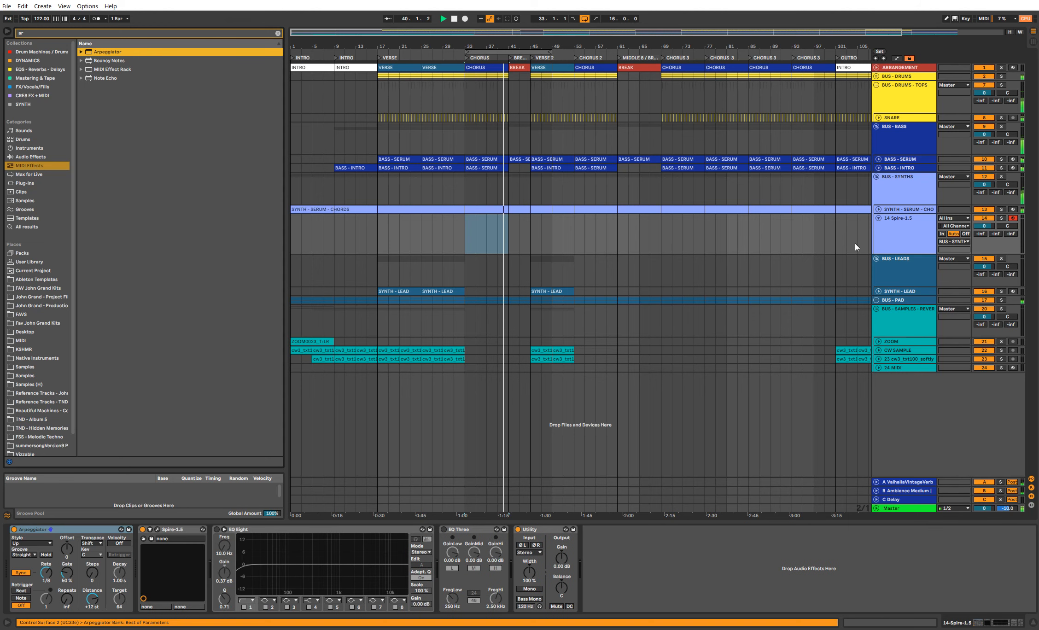
Step: Open the Spire editor and shorten the arrangement loop to eight bars starting at bar 33
left_click(158, 529)
left_click_drag(696, 256, 695, 314)
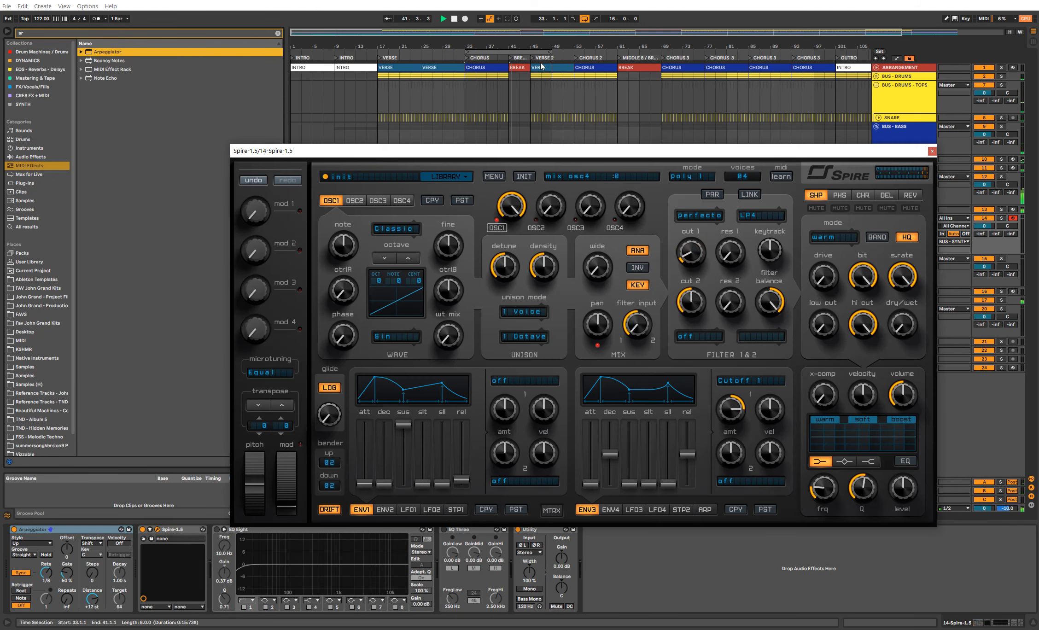
left_click(509, 59)
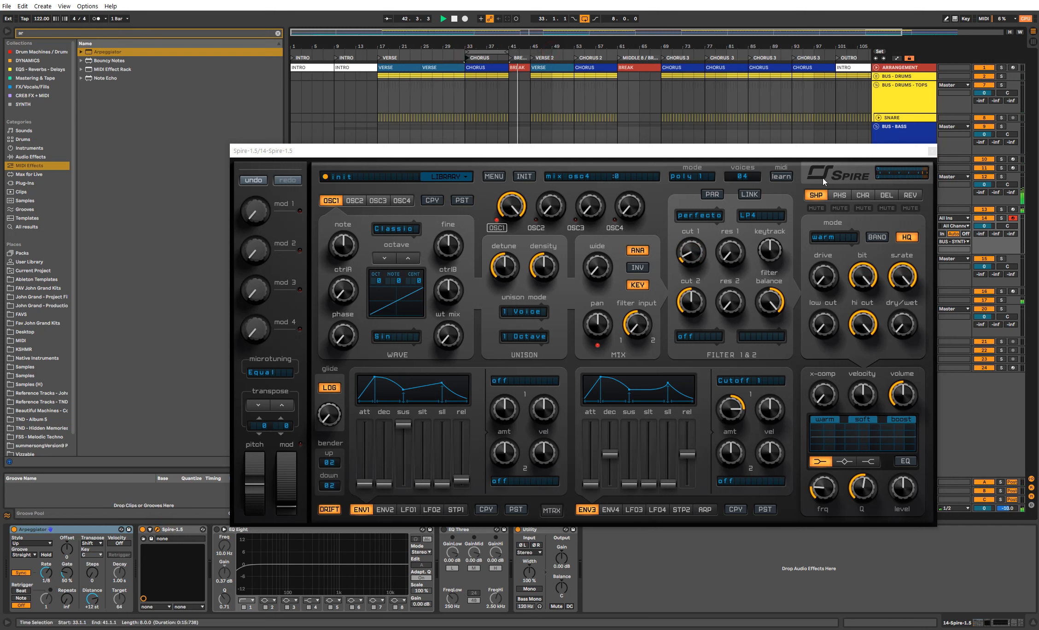
Step: Switch Spire's effects section to the delay and increase the Cutoff 1 modulation amount of ENV3
left_click(891, 210)
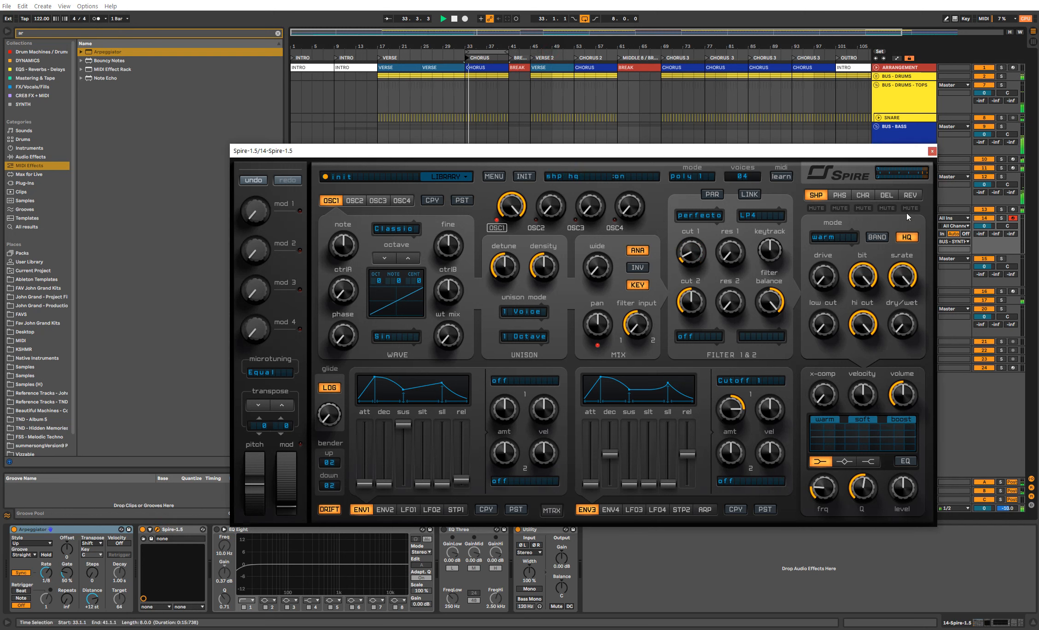
left_click(887, 195)
left_click_drag(912, 147, 813, 192)
left_click(911, 219)
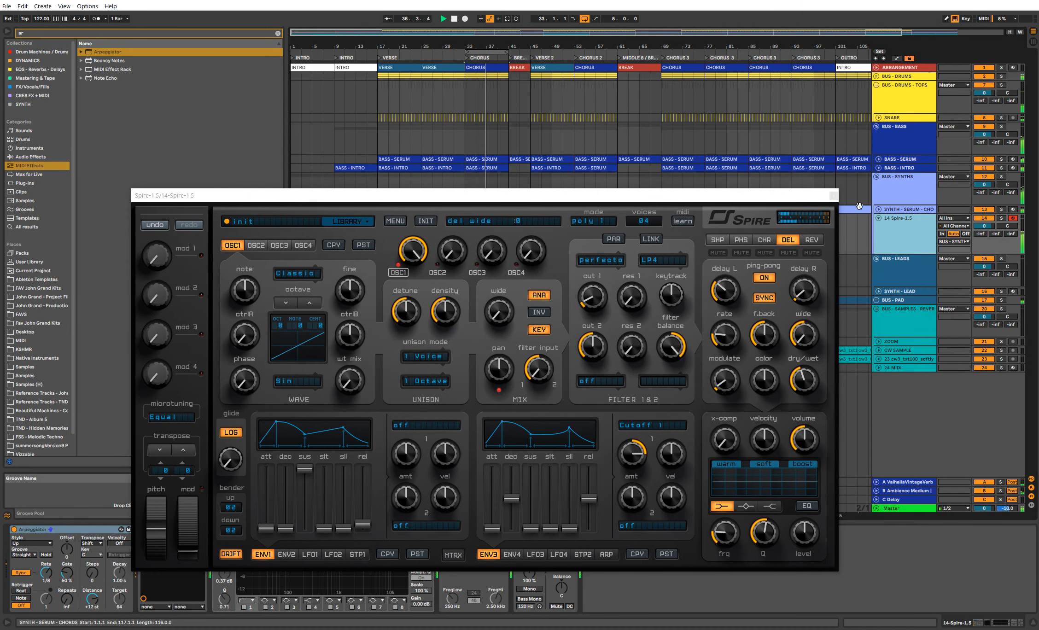
left_click_drag(632, 451, 627, 408)
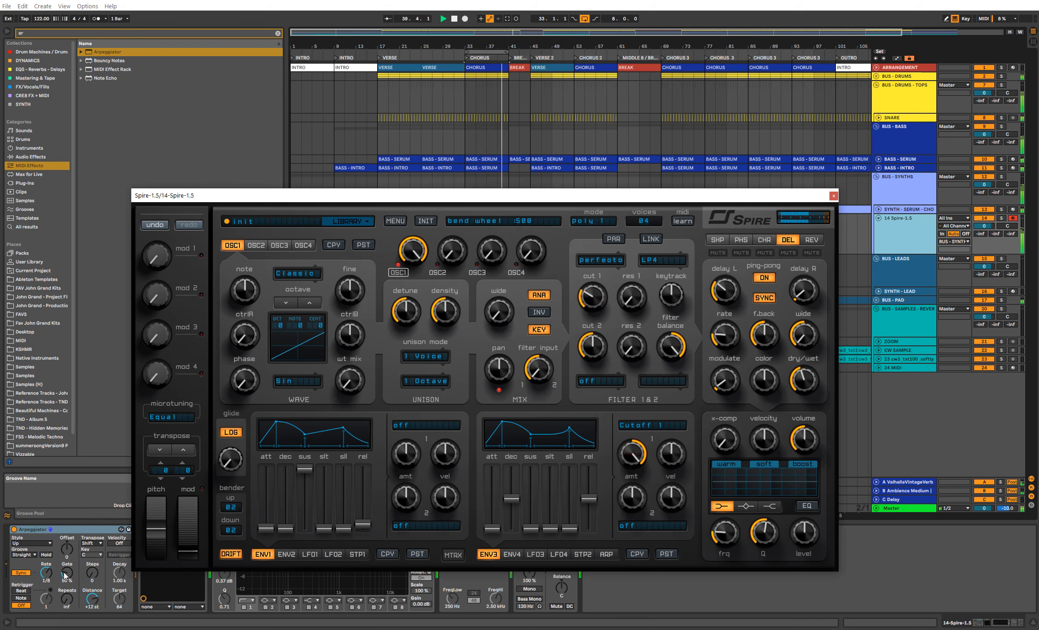
Step: Set the Arpeggiator style to Up & Down with a 1/16 rate and close the Spire editor
left_click(44, 543)
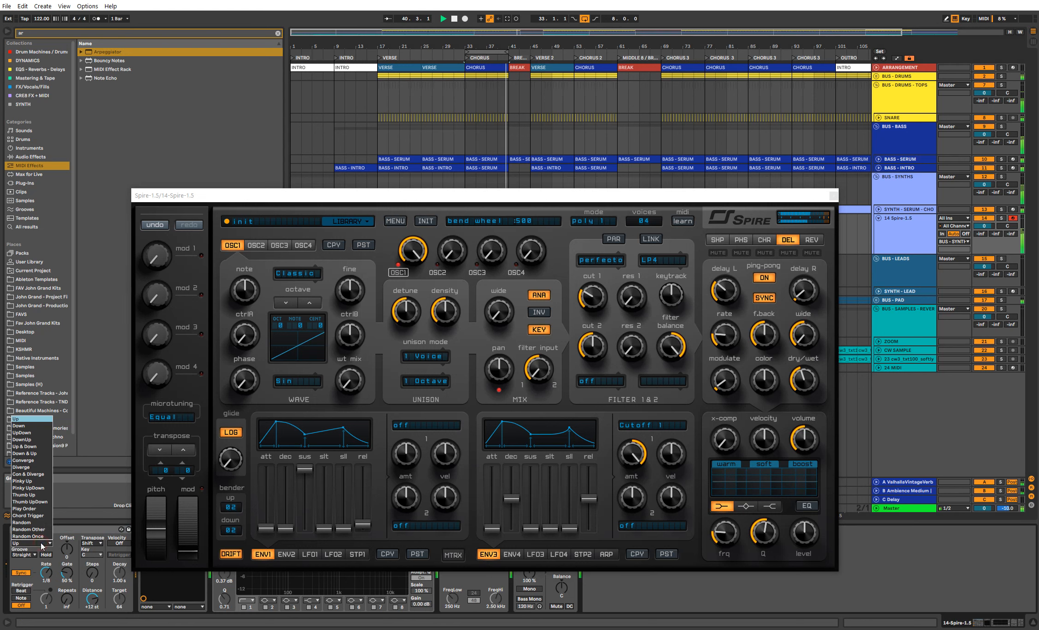
left_click(28, 448)
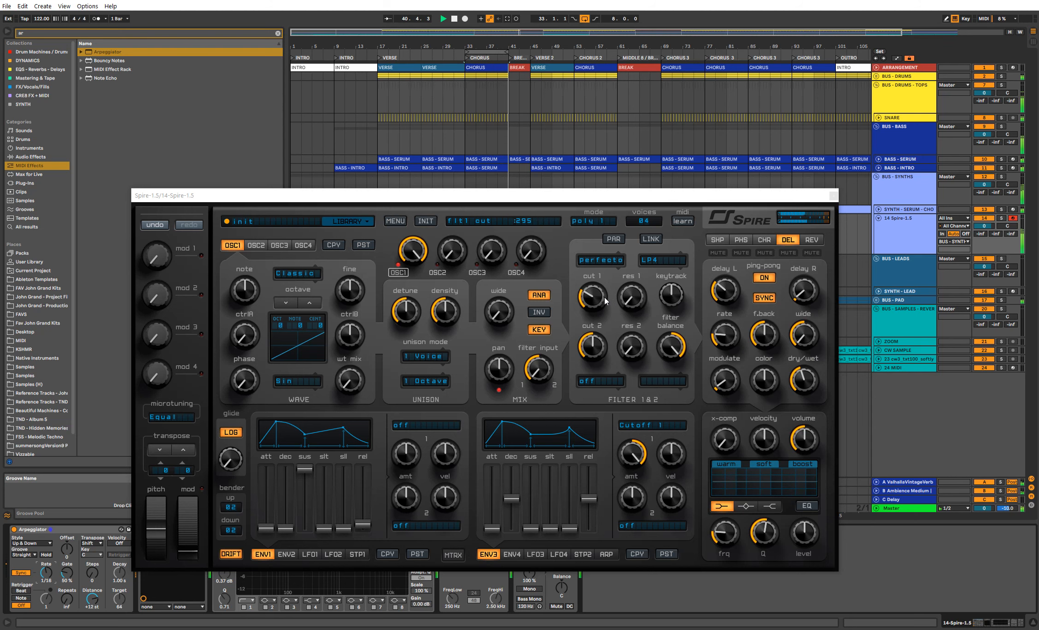
left_click(833, 195)
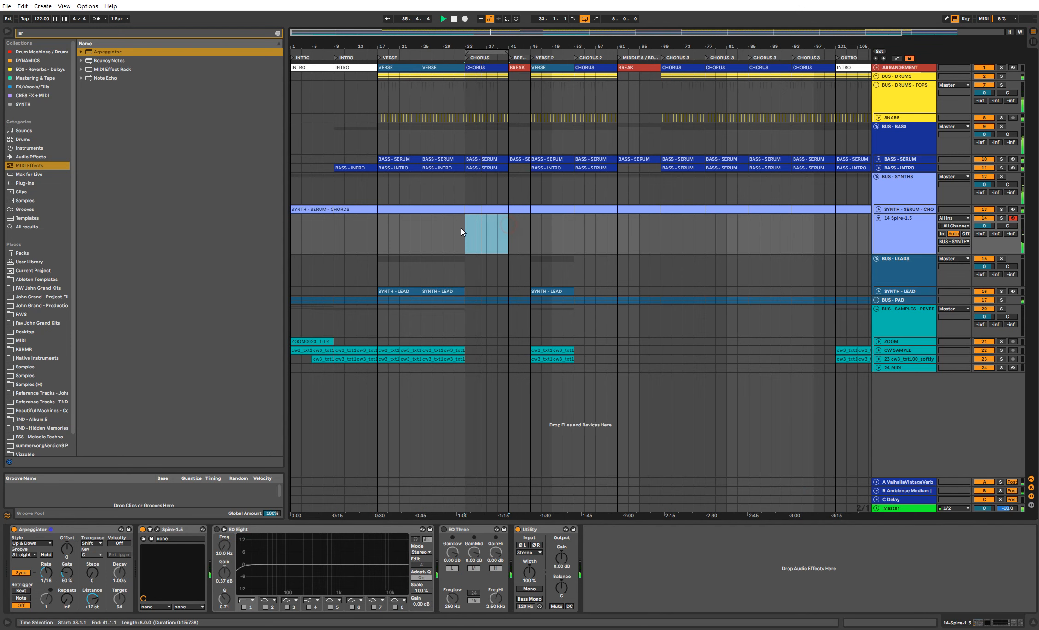
Step: Create an eight-bar MIDI clip in the selected chorus range and add A3 and E4 notes at its start
key("ctrl+shift+m")
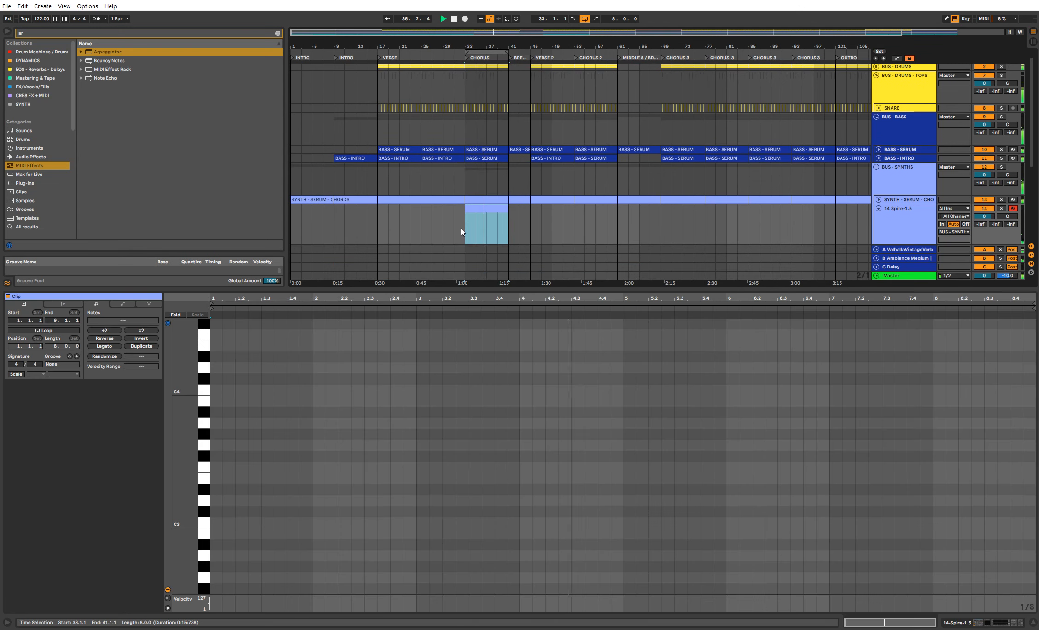
double_click(215, 434)
key("Up")
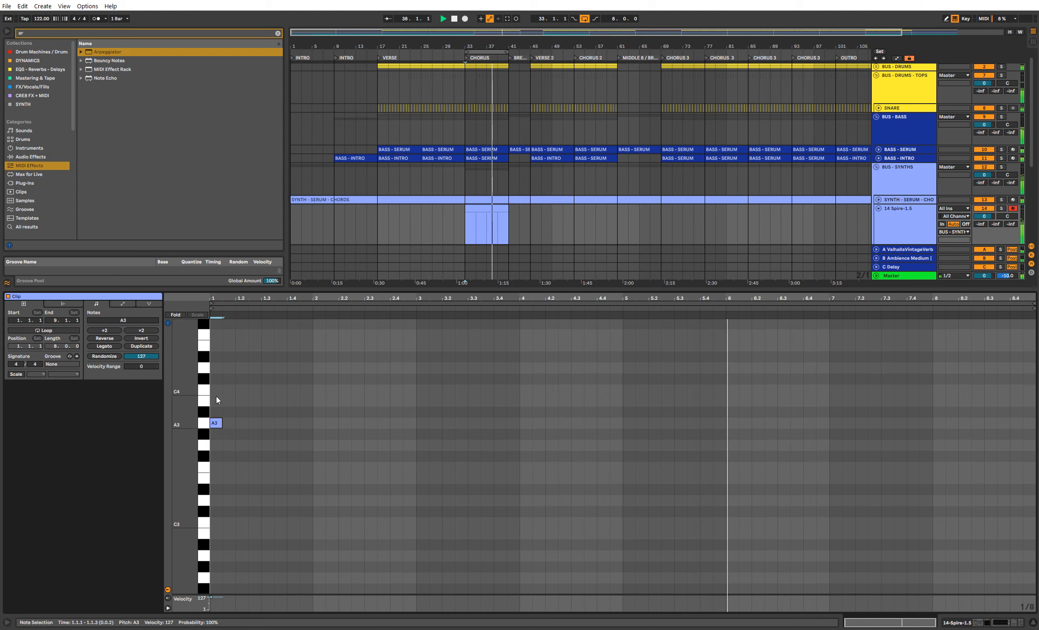
key("space")
double_click(217, 346)
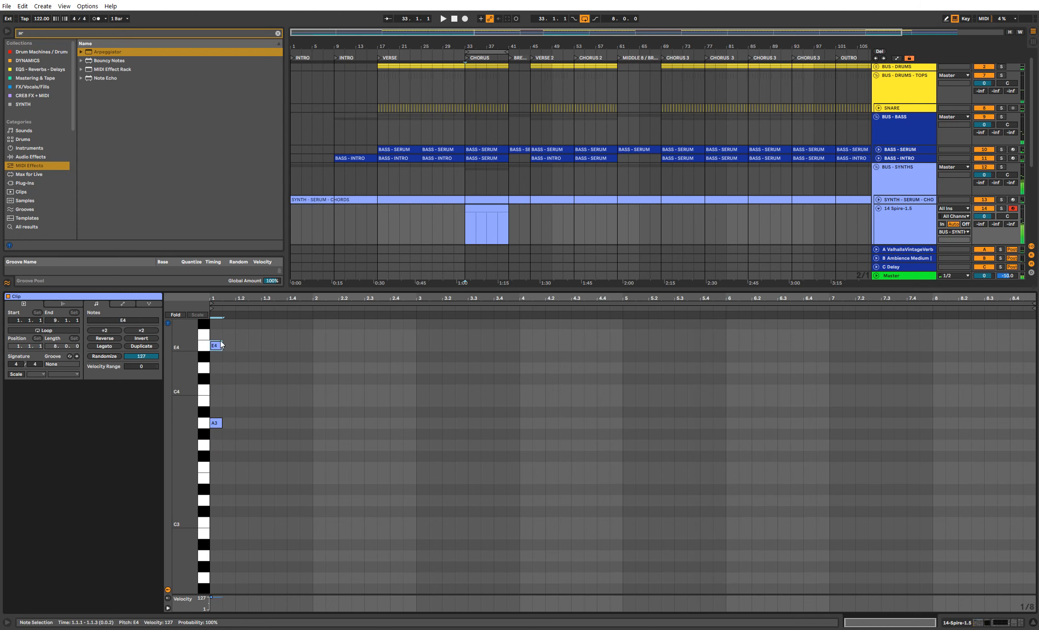
Step: Apply Legato to the A3 and E4 notes so they fill the whole clip, and play it
key("ctrl+a")
left_click(104, 346)
key("space")
scroll(249, 387, "up", 2)
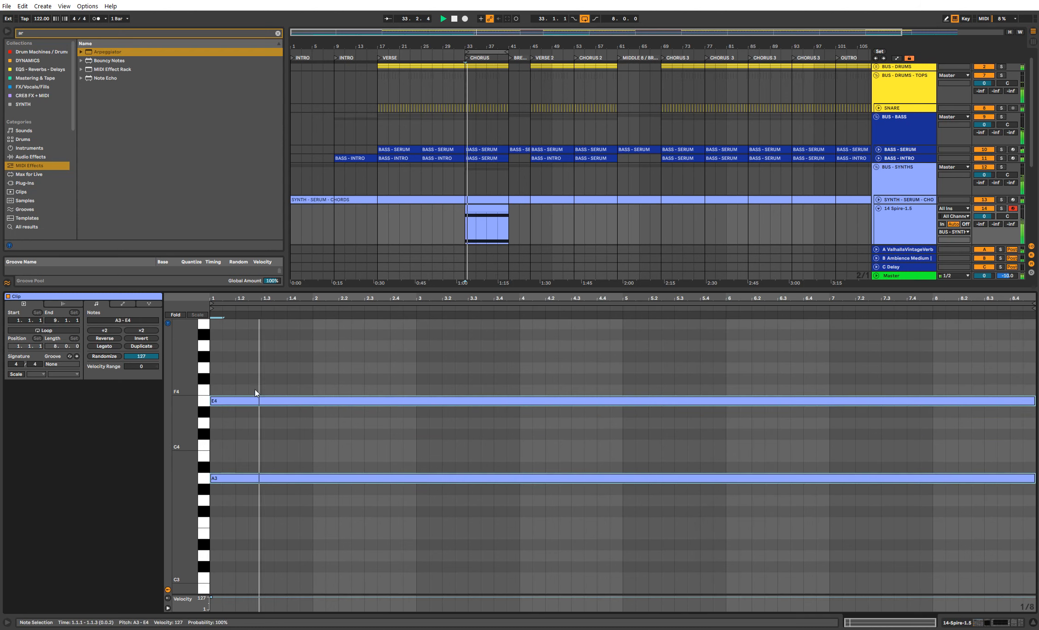
Step: Add a G4 note in bar 2 of the clip and lengthen it to one full bar
key("space")
double_click(318, 368)
key("space")
left_click_drag(324, 369, 416, 369)
left_click(388, 384)
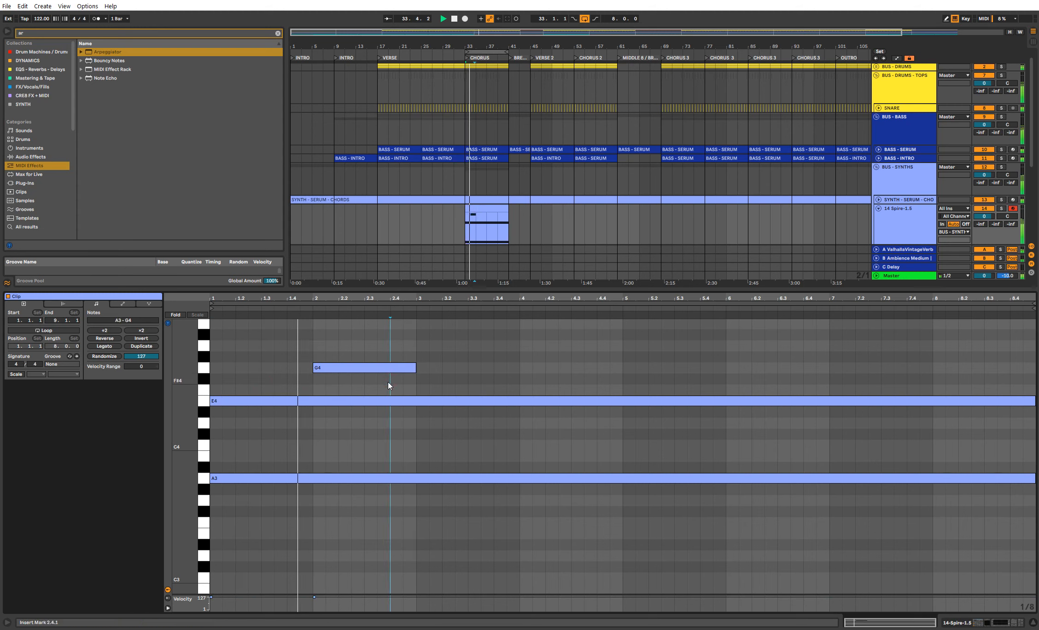
Step: Duplicate the G4 note as A4 in bar 3 and F#4 in bar 4, and repeat the melody in bars 5 to 8
left_click(405, 371)
key("ctrl+d")
left_click_drag(441, 370, 454, 349)
key("ctrl+d")
left_click_drag(528, 345, 530, 381)
left_click_drag(606, 389, 135, 338)
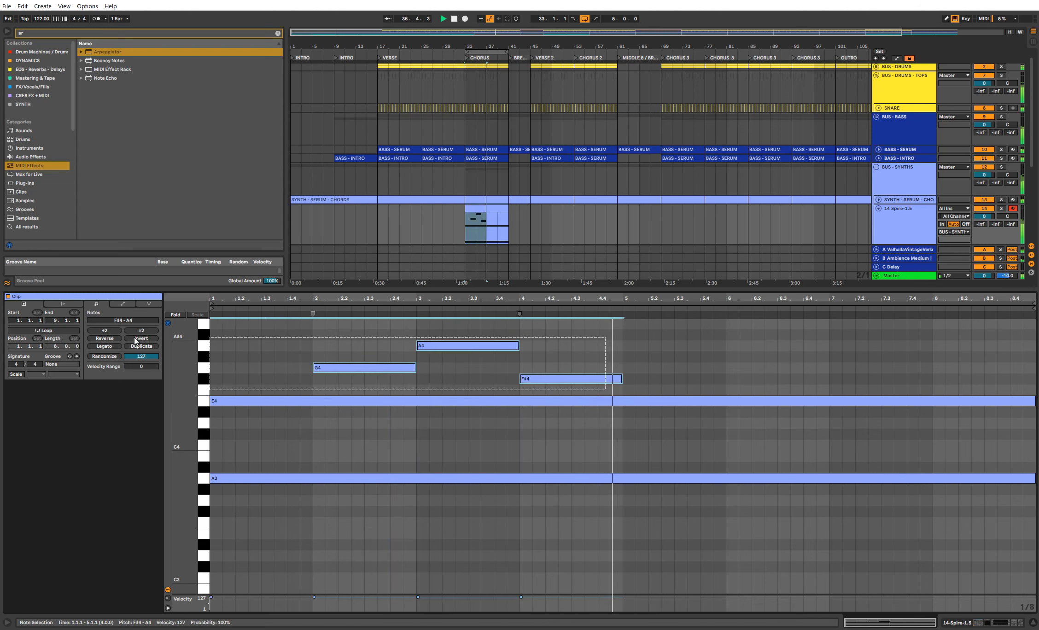
key("ctrl+d")
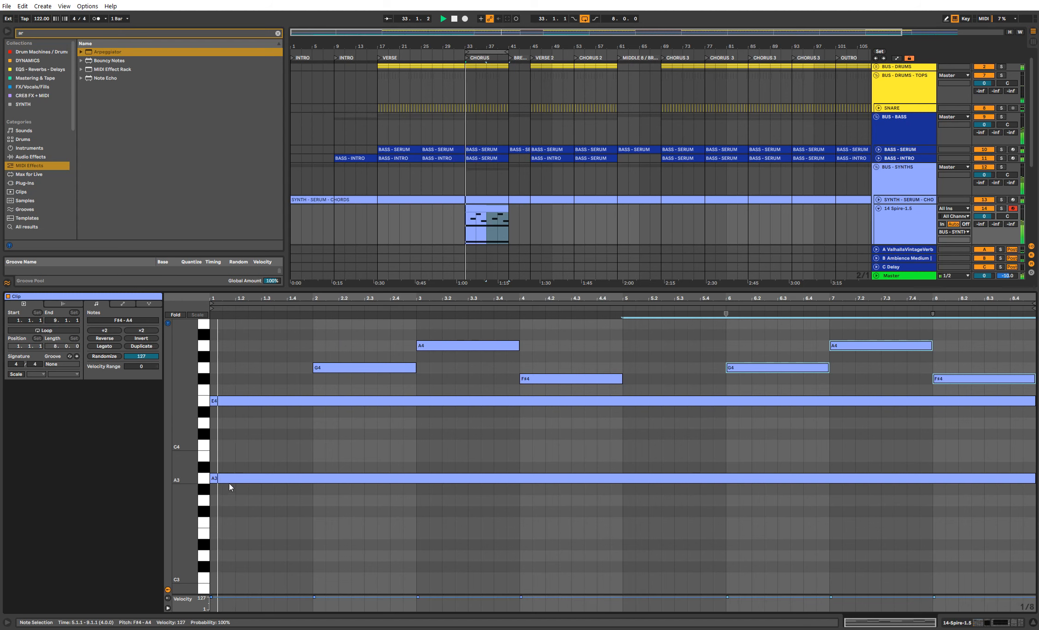
Step: Copy the held A3 note down to G3, shorten it to two bars, and place a C3 duplicate across bars 3 and 4
left_click_drag(238, 480, 238, 500)
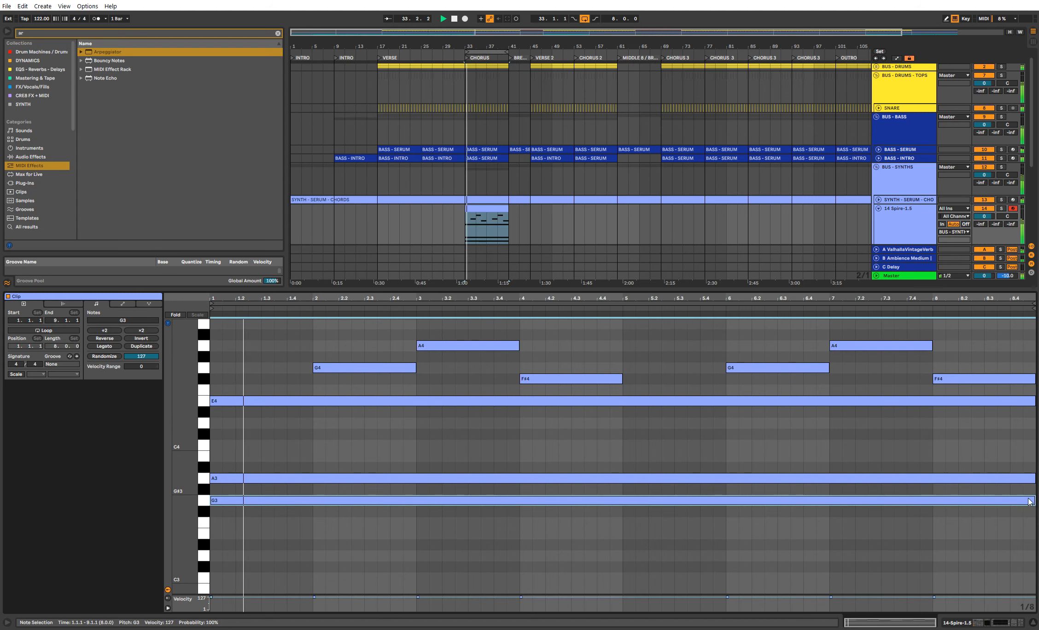
left_click_drag(1030, 501, 430, 579)
key("ctrl+d")
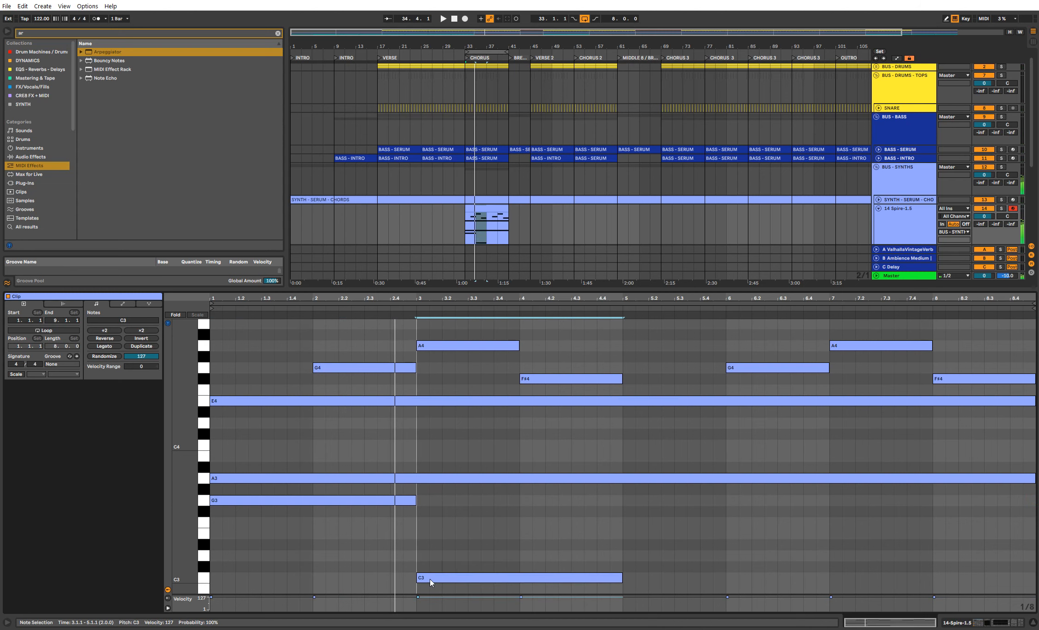
key("space")
Step: Open the chorus clip at bar 33 on the BASS - INTRO track and copy all its notes
left_click(490, 157)
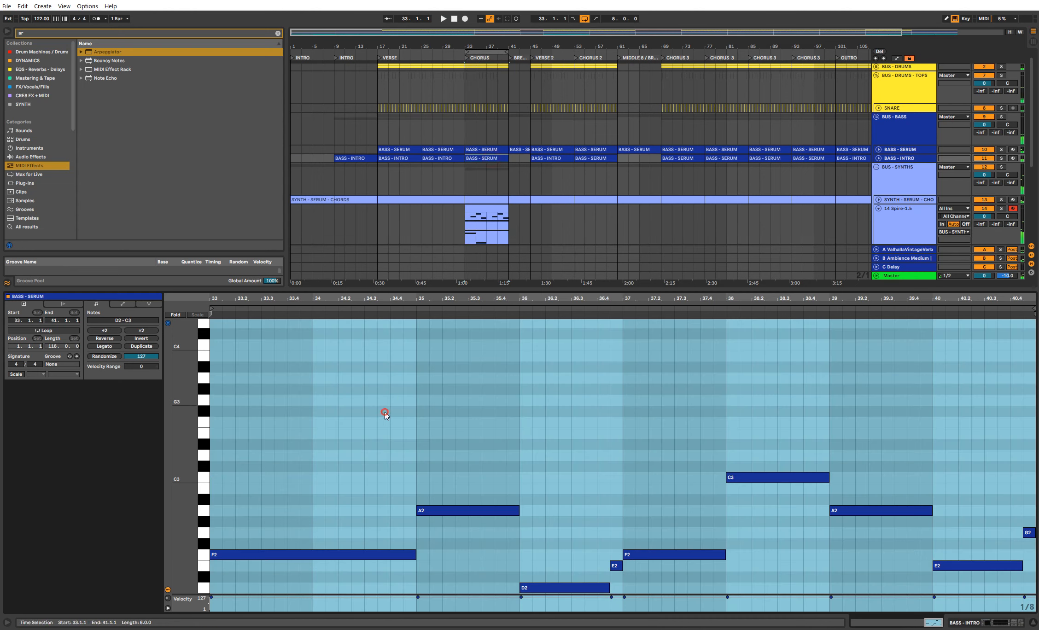
left_click(386, 414)
scroll(384, 411, "down", 2)
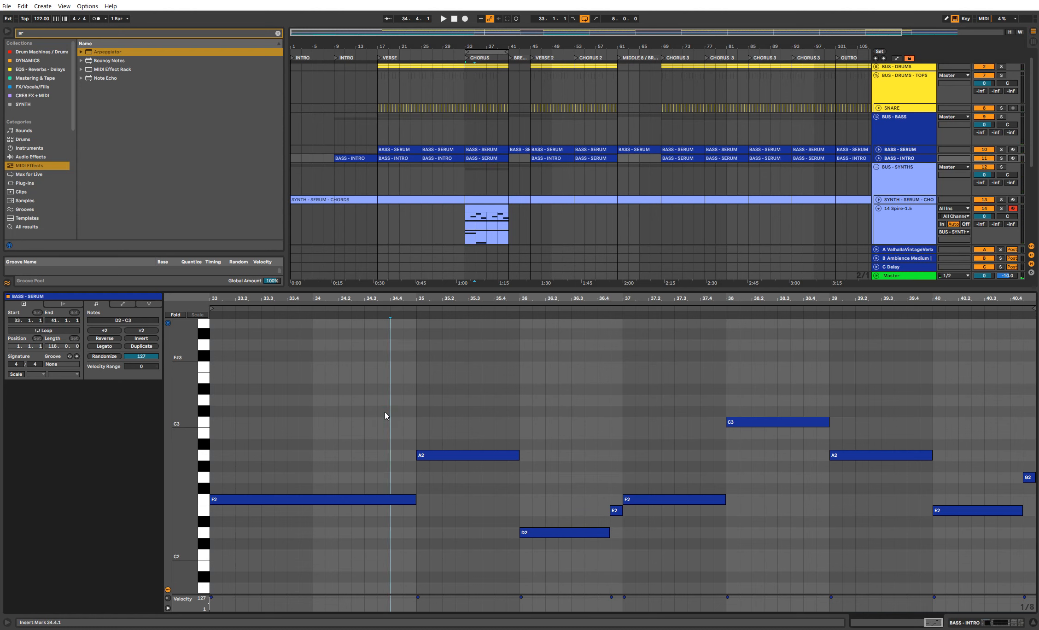
key("ctrl+a")
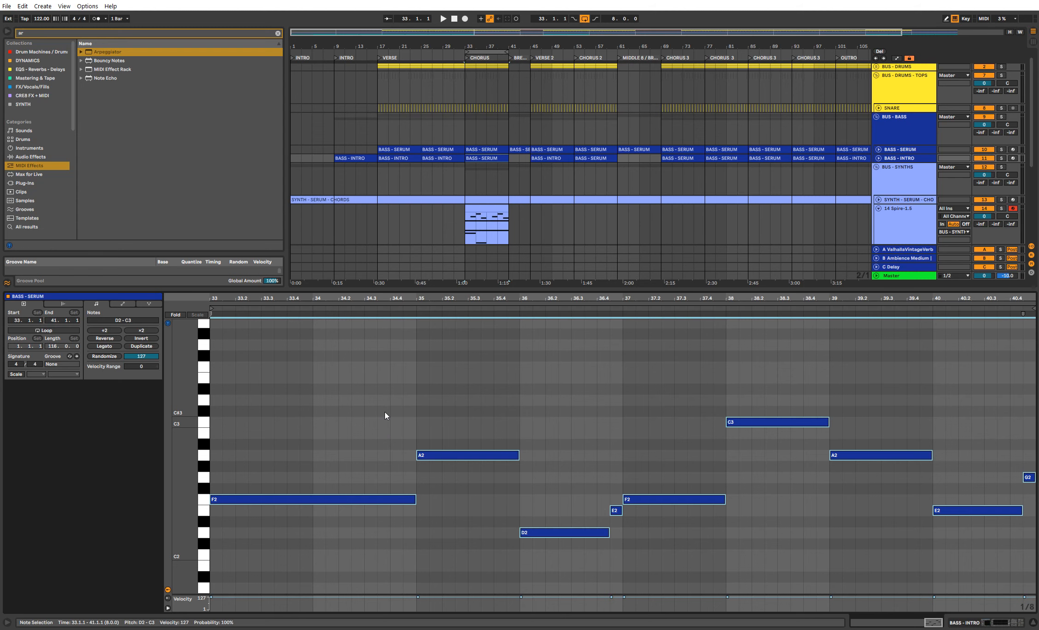
Step: Paste the bass notes at the start of the Spire chorus clip and transpose them up one octave
left_click(482, 206)
left_click(214, 365)
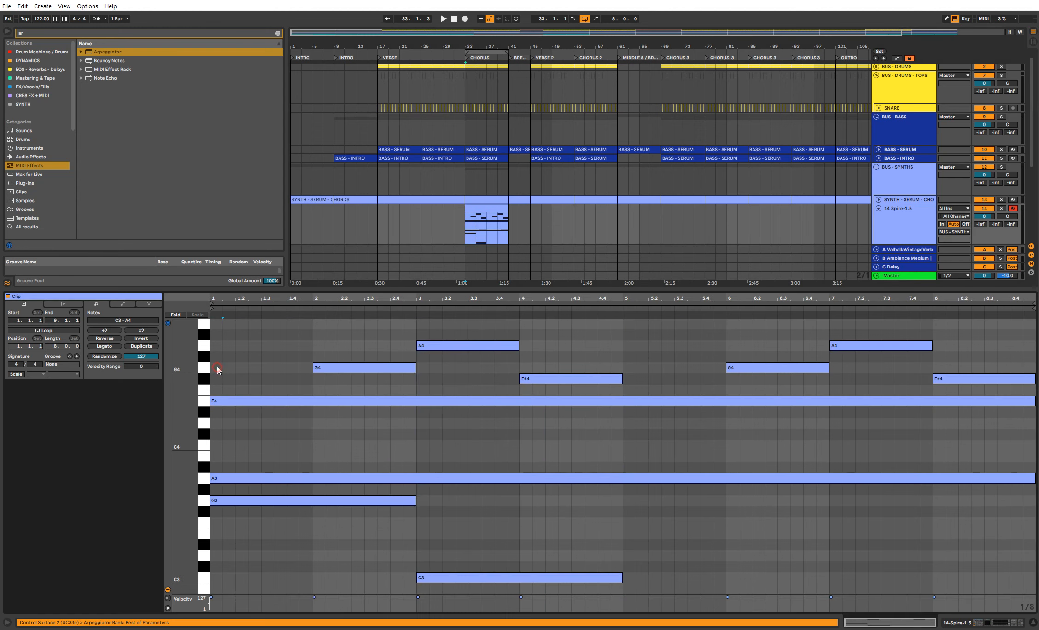
left_click_drag(256, 290, 256, 137)
key("ctrl+v")
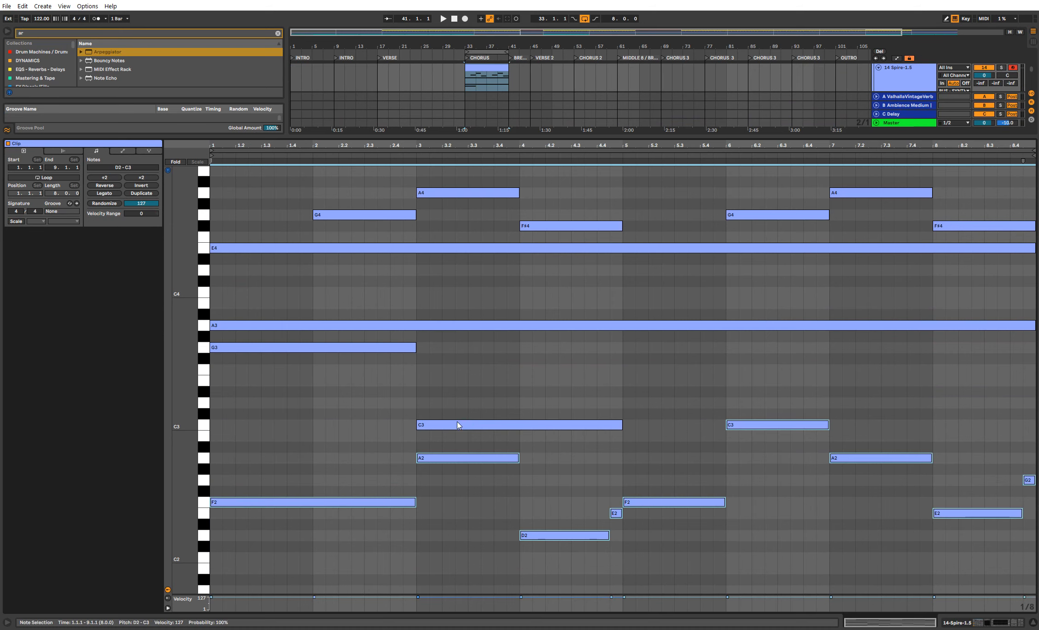
key("shift+Up")
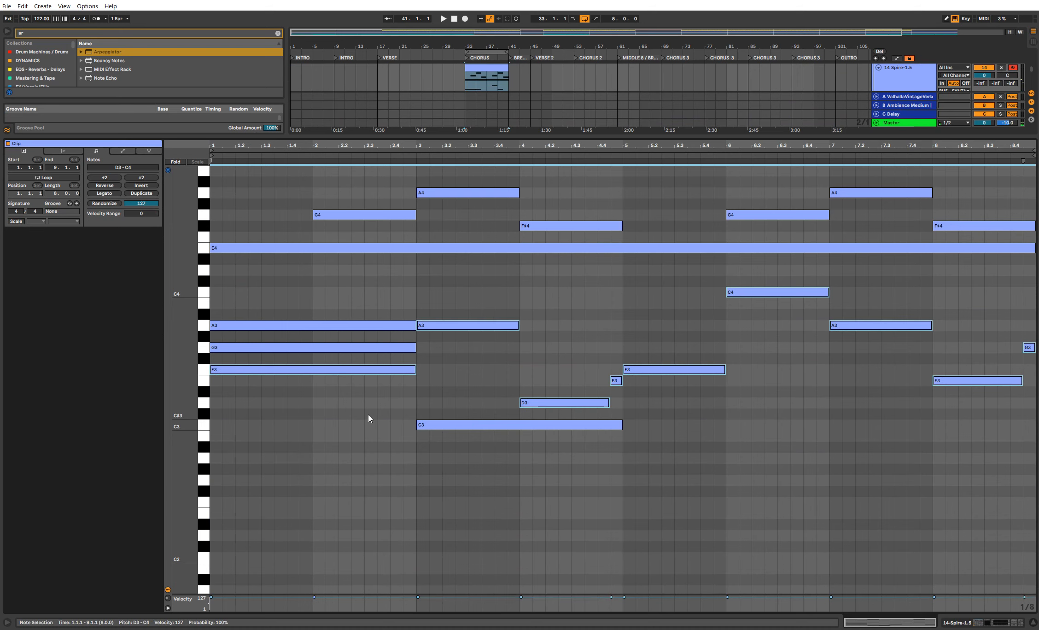
Step: Delete the two-bar C3 note and extend the A3 note starting at bar 3 through the end of bar 4
double_click(444, 426)
key("space")
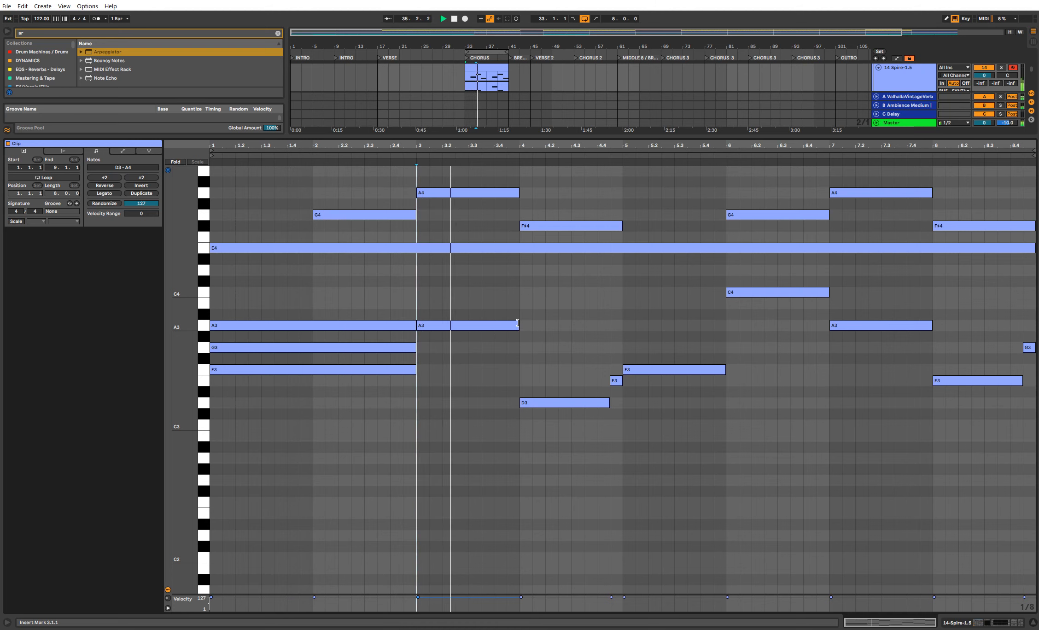
left_click_drag(518, 323, 618, 325)
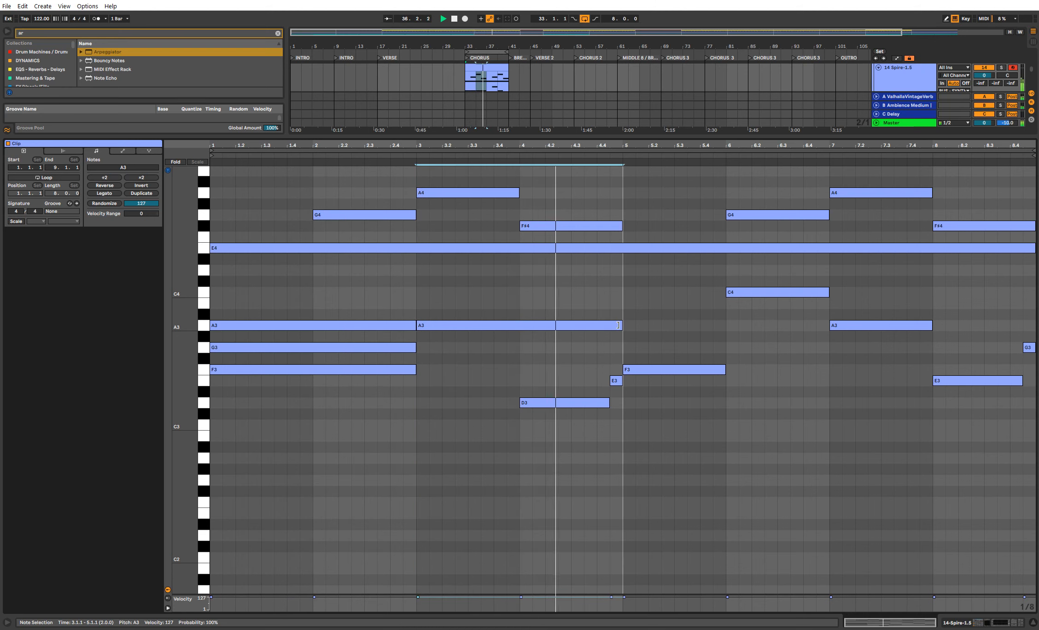
key("space")
Step: Raise the F#4 note in bar 4 to G4 and play the loop
left_click(582, 228)
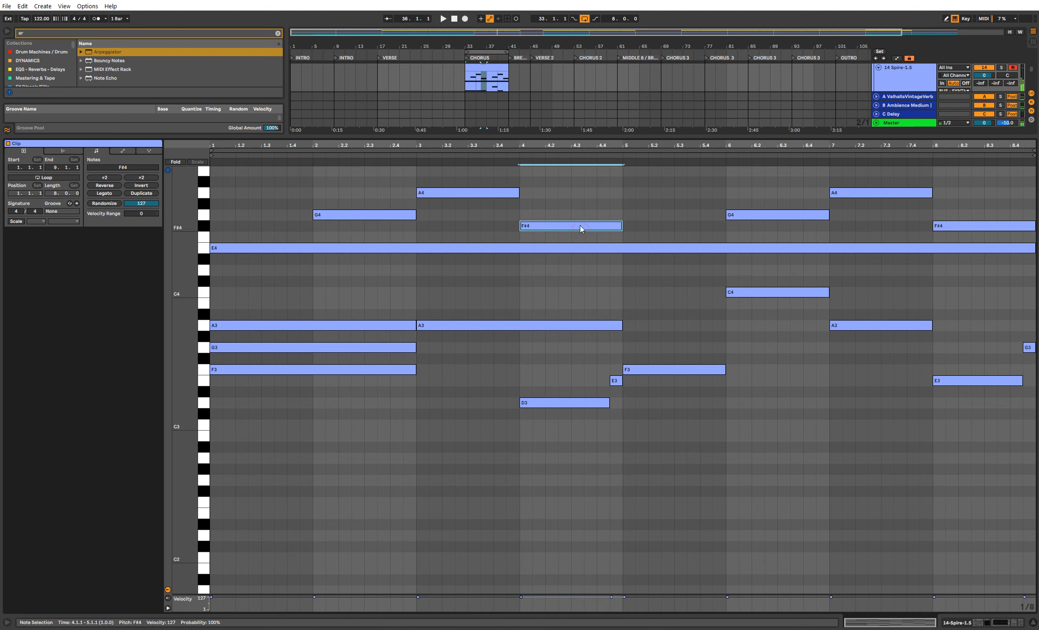
left_click_drag(581, 228, 582, 222)
key("space")
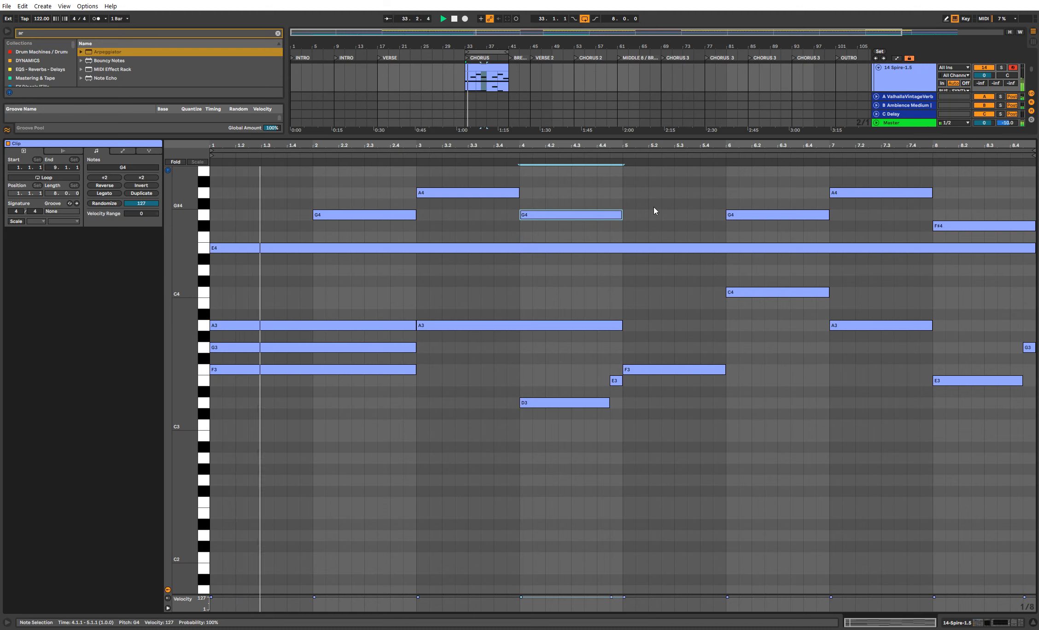
Step: Shorten the held E4 note to four bars and move the two-bar G3 note up to A3
left_click_drag(1033, 248, 623, 250)
key("space")
key("space")
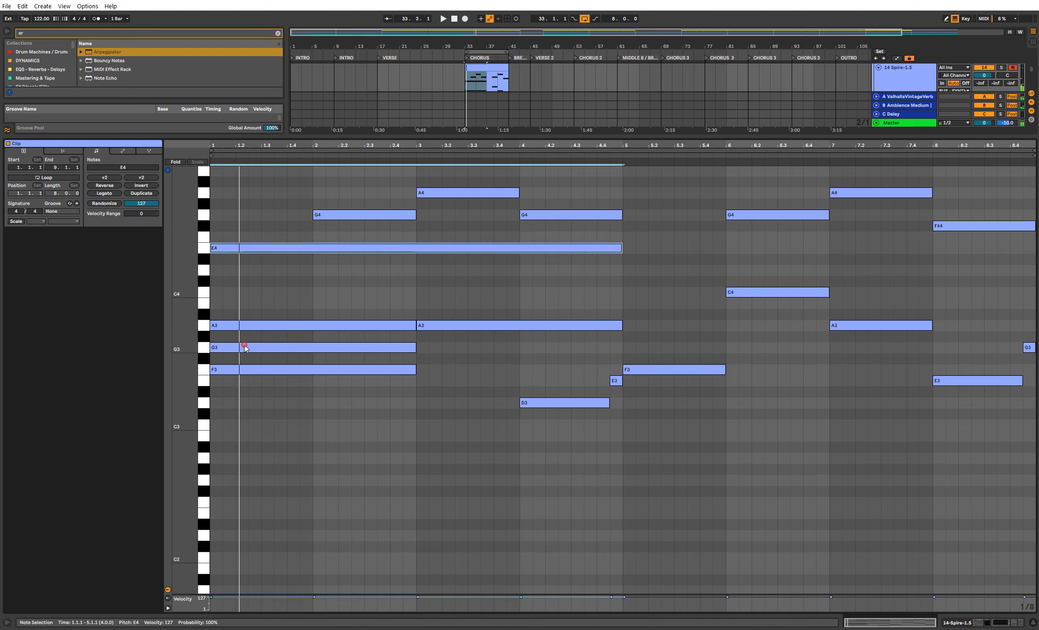
left_click_drag(245, 346, 245, 327)
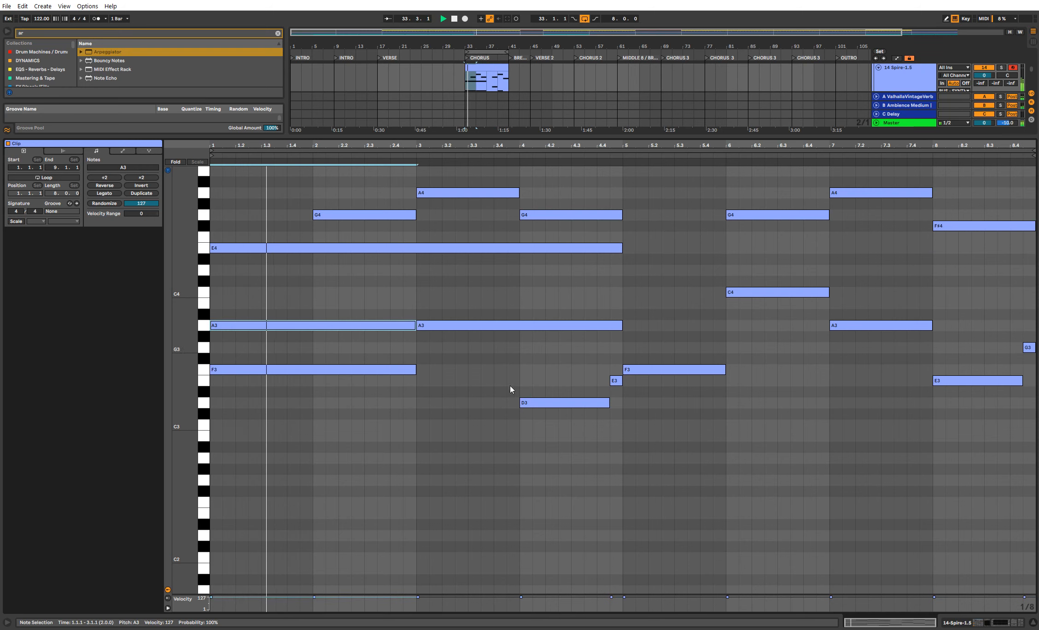
Step: Copy the A3 note of bars 3–4 up to C4, shorten the copy to bar 3, and place a B3 copy in bar 4
left_click_drag(464, 326, 467, 294)
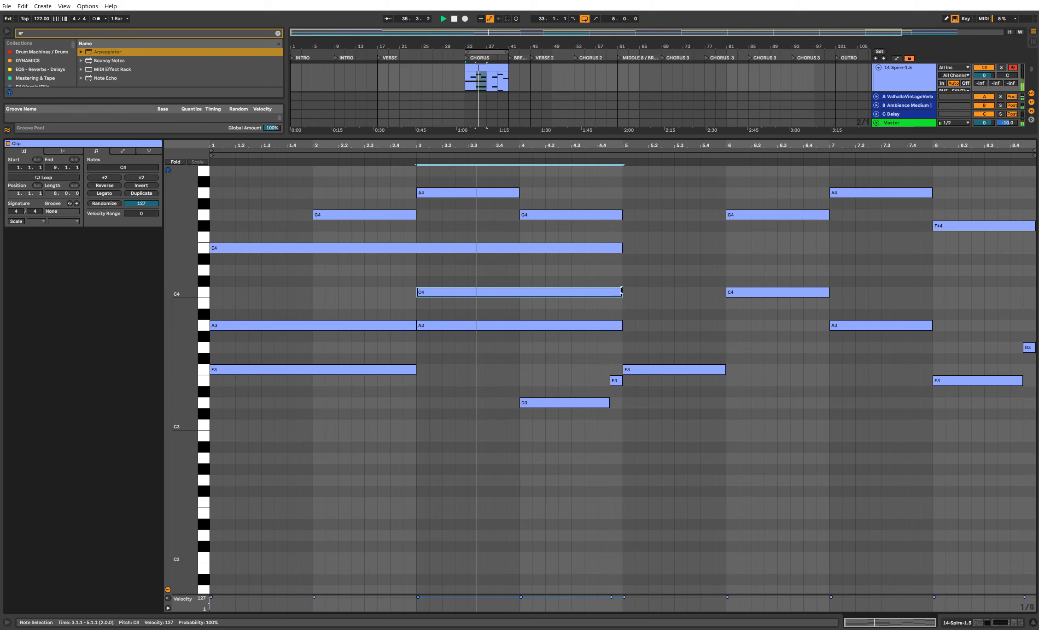
left_click_drag(621, 290, 537, 302)
key("ctrl+d")
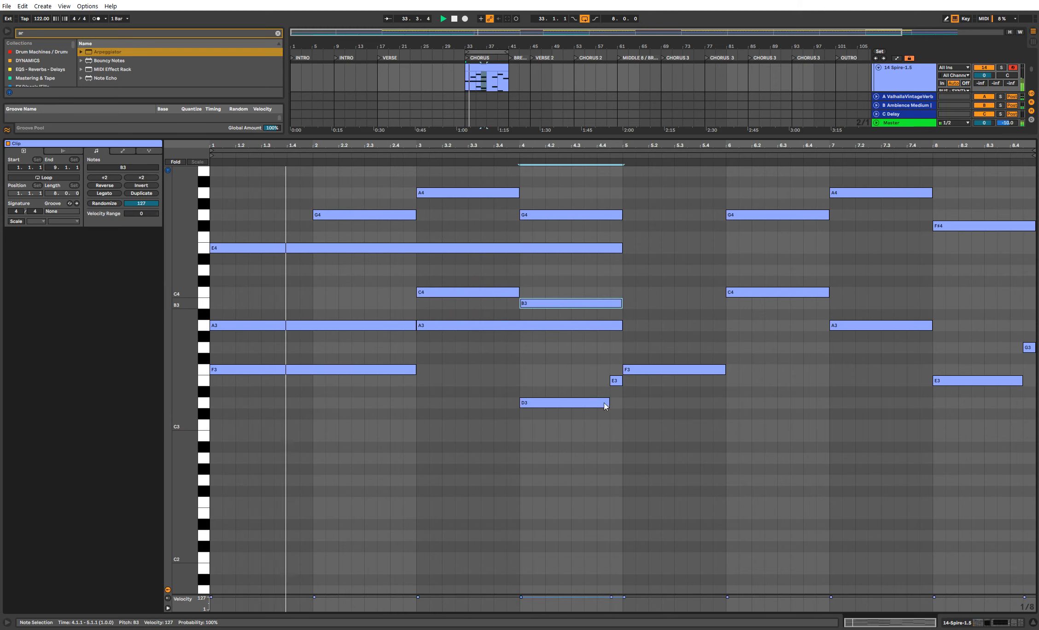
Step: Duplicate all notes of the first four bars into bars 5 to 8 and return to the arrangement
left_click_drag(618, 436, 110, 159)
key("ctrl+d")
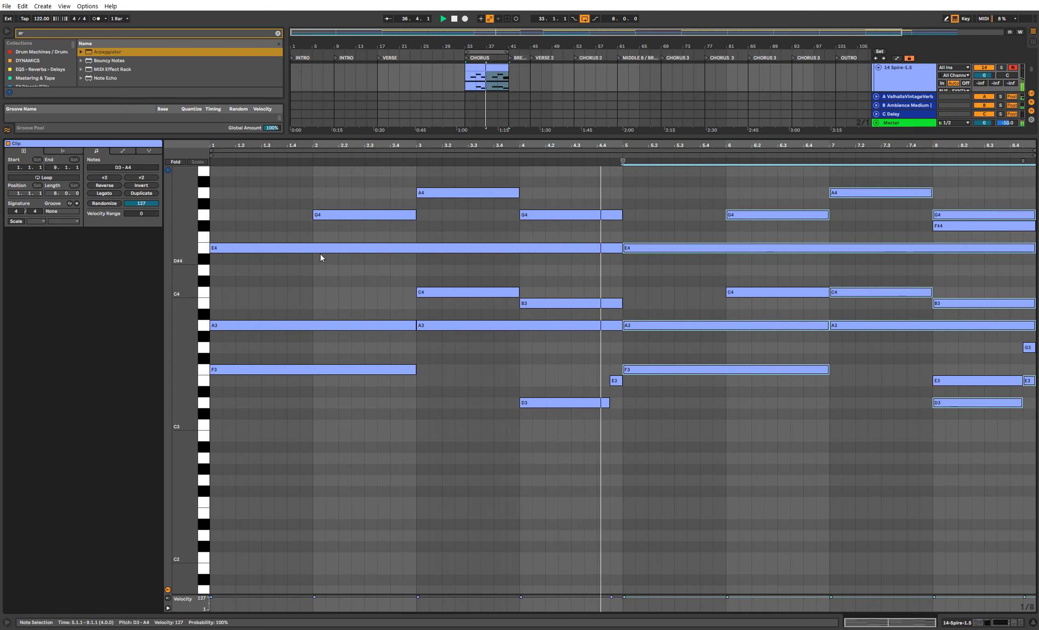
key("shift+Tab")
Step: Rename the Spire track to SYNTH - ARP and open its Spire synth window to check the patch
left_click(893, 236)
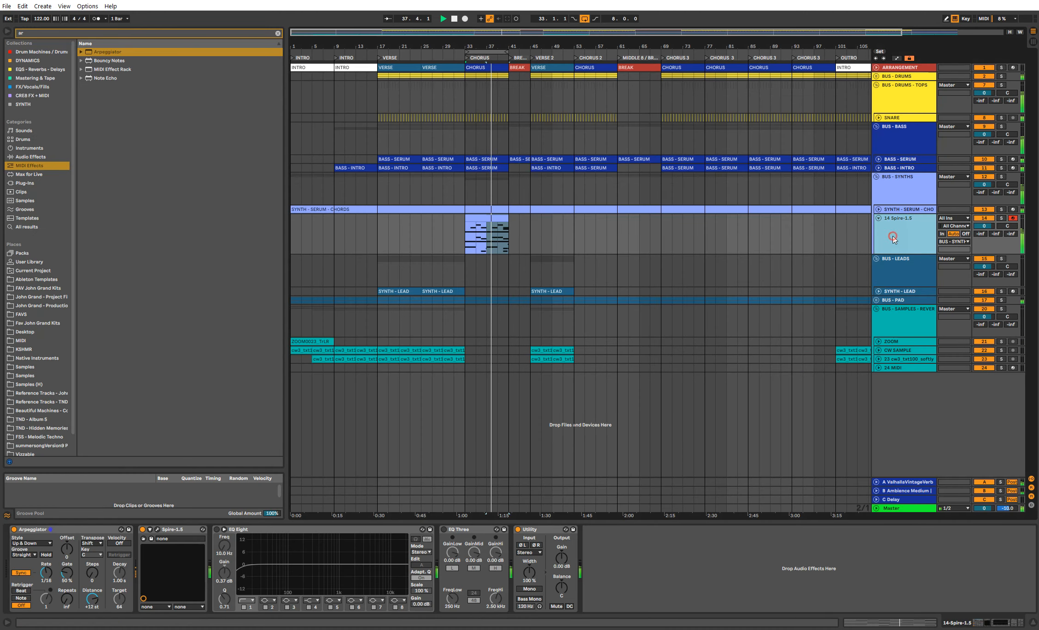
key("ctrl+r")
type("SYN")
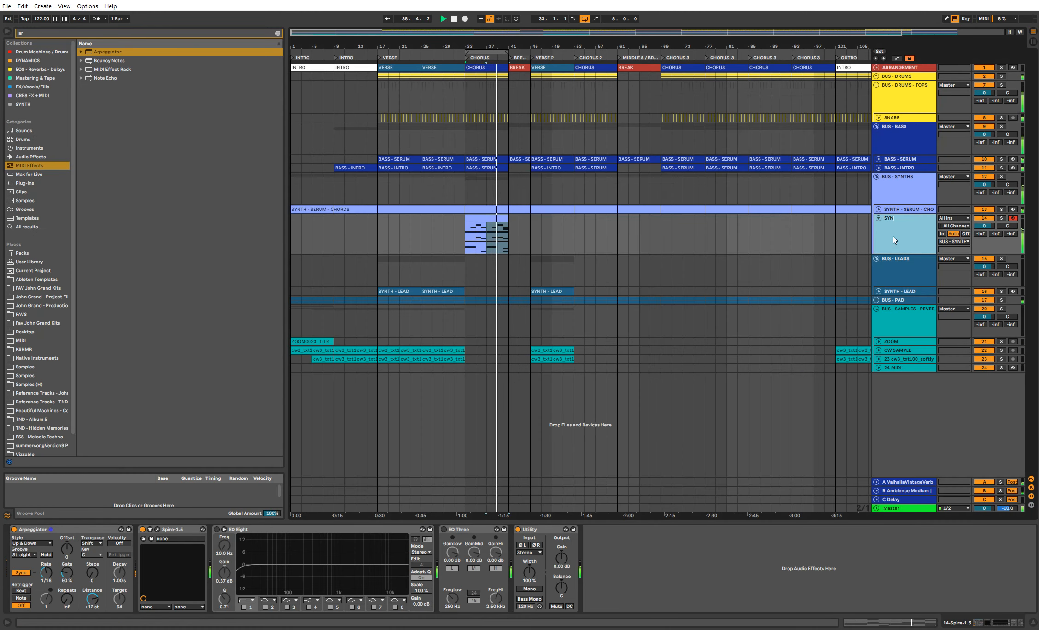
type("TH - ARP")
key("Return")
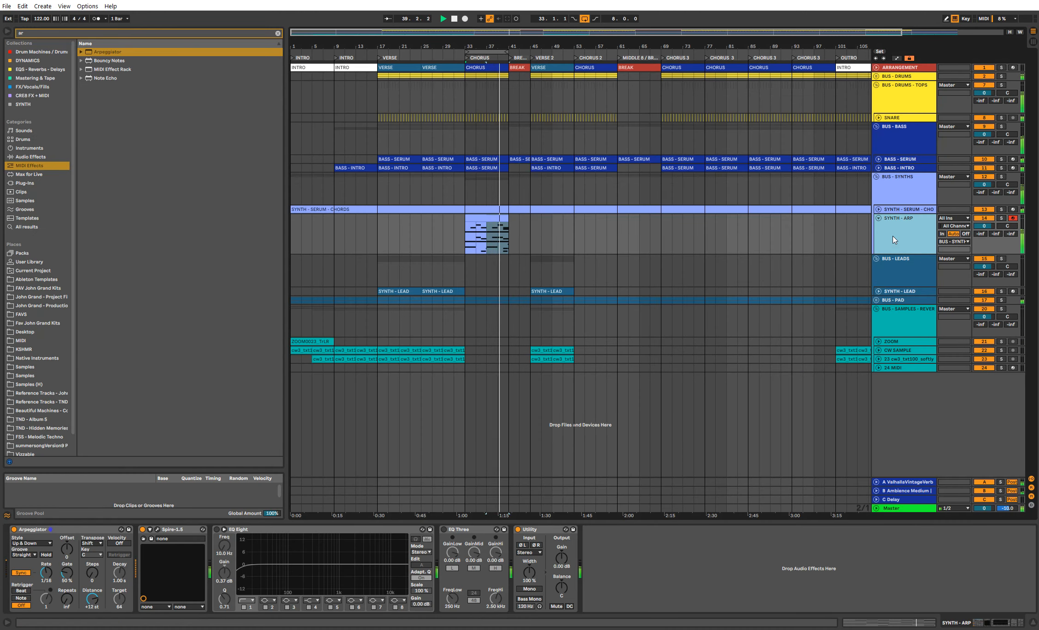
left_click(157, 530)
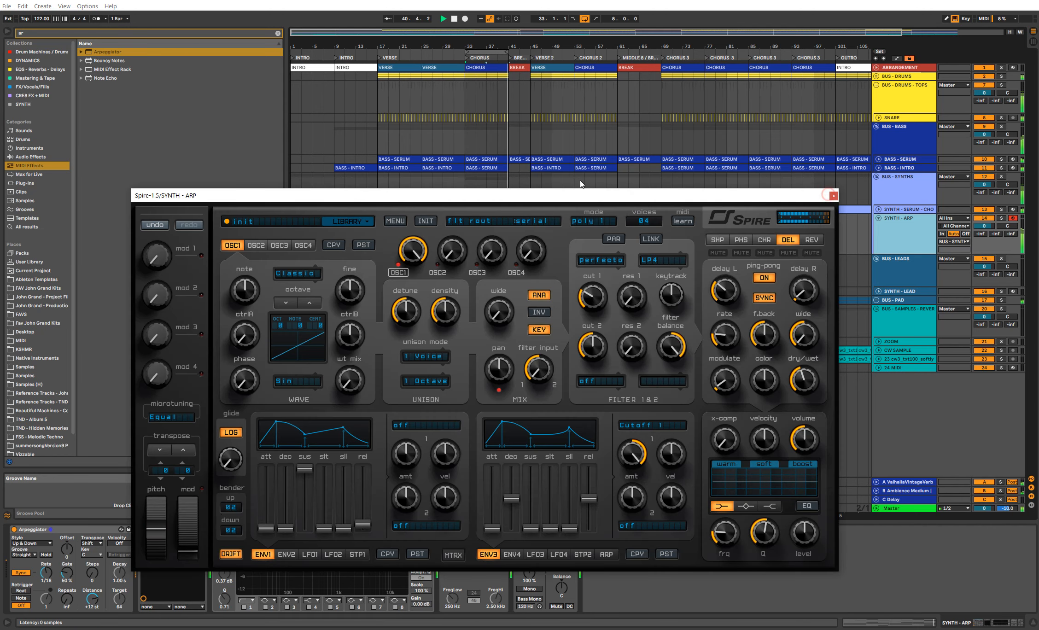
left_click(833, 195)
key("space")
Step: Reopen the Spire chorus clip, add one-bar E4 and G4 notes in bar 5, and play from there
left_click(486, 239)
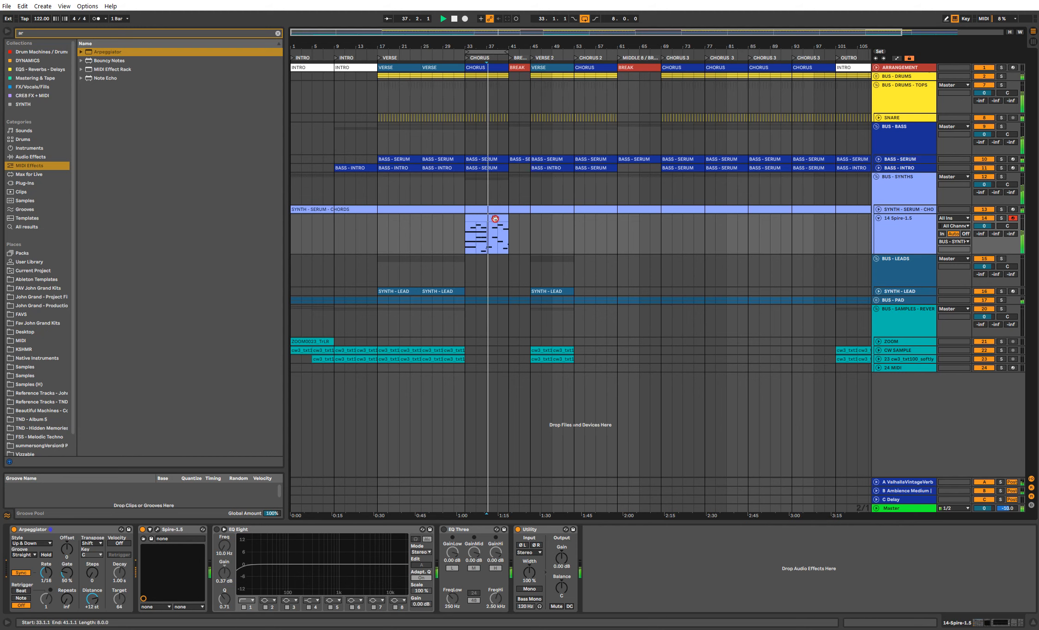
double_click(488, 226)
left_click(739, 368)
scroll(668, 343, "up", 3)
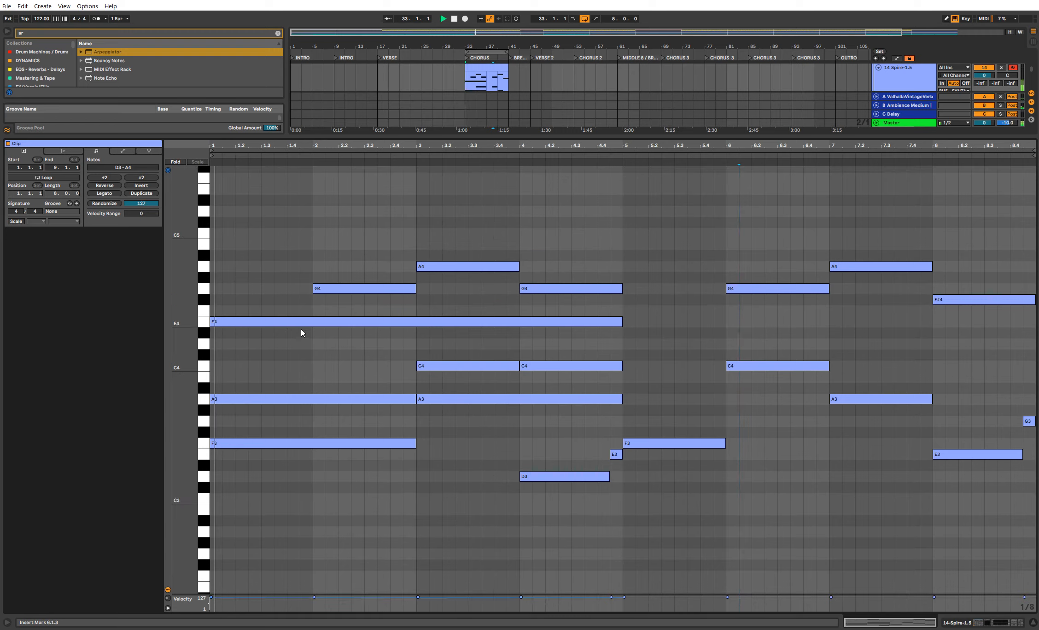
left_click(302, 321)
double_click(630, 322)
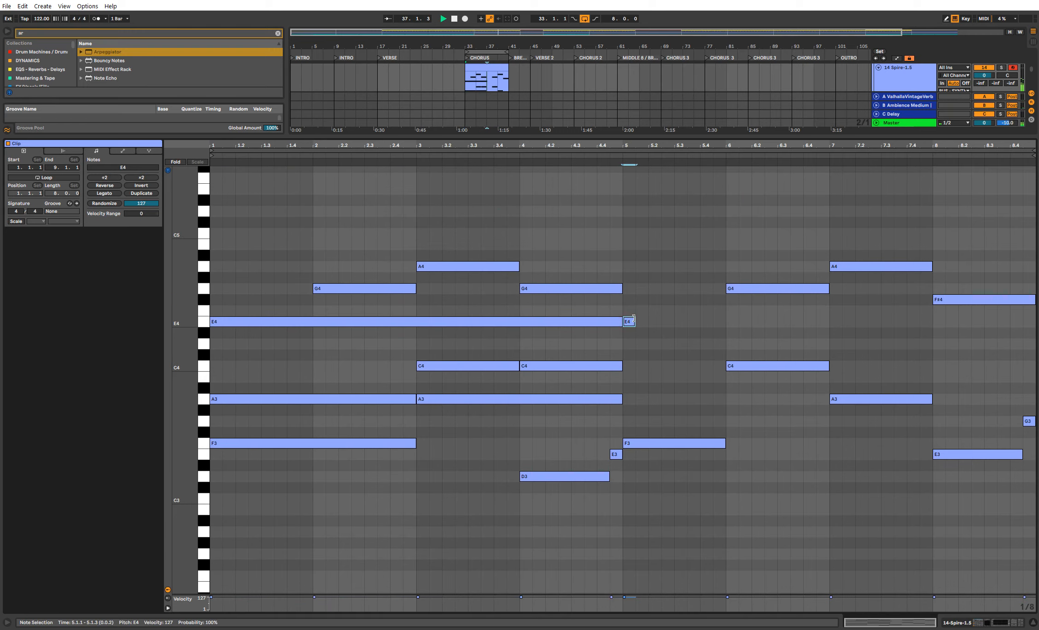
left_click_drag(634, 321, 726, 322)
double_click(688, 289)
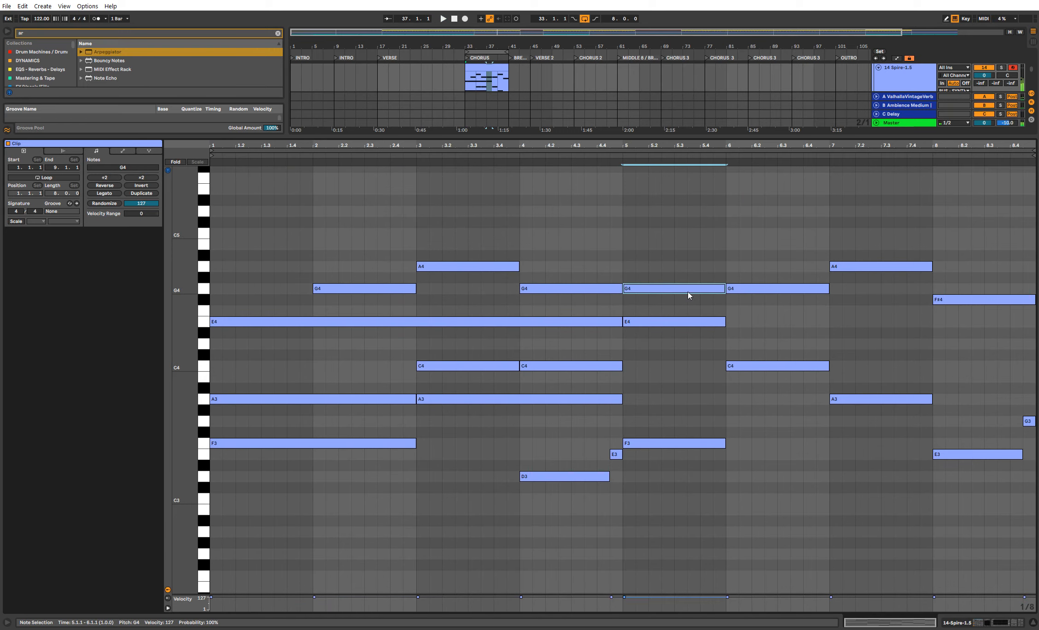
key("space")
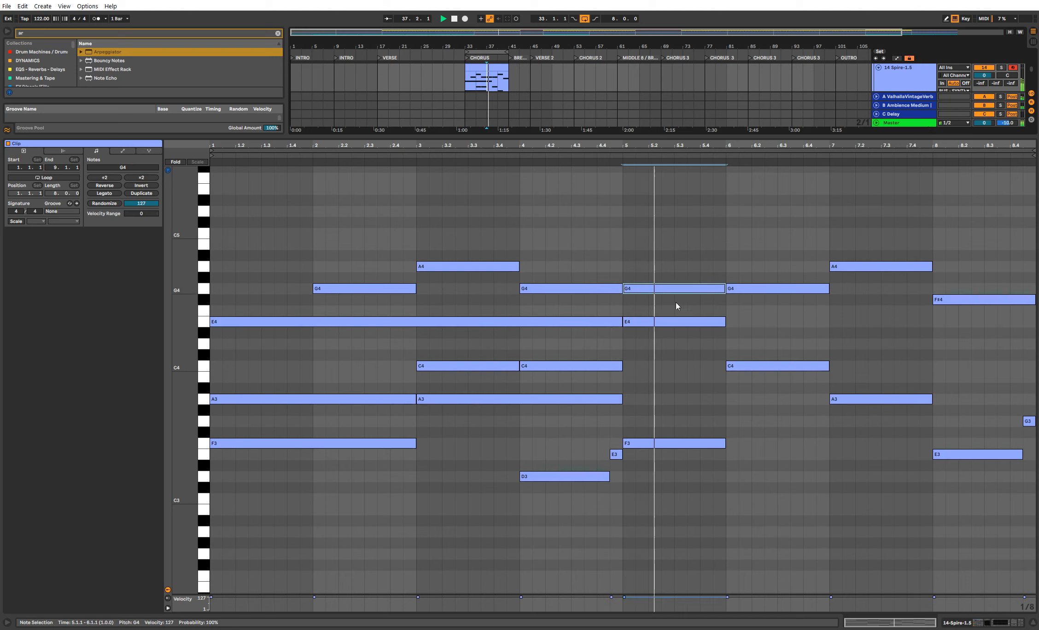
Step: Copy the G4 note in bar 5 up to A4 and play the passage
key("space")
left_click_drag(668, 289, 668, 267)
key("space")
Step: Copy the G4 note in bar 6 down to D4 and duplicate the D4 note into bar 7
left_click_drag(760, 289, 804, 346)
key("space")
left_click(801, 268)
key("space")
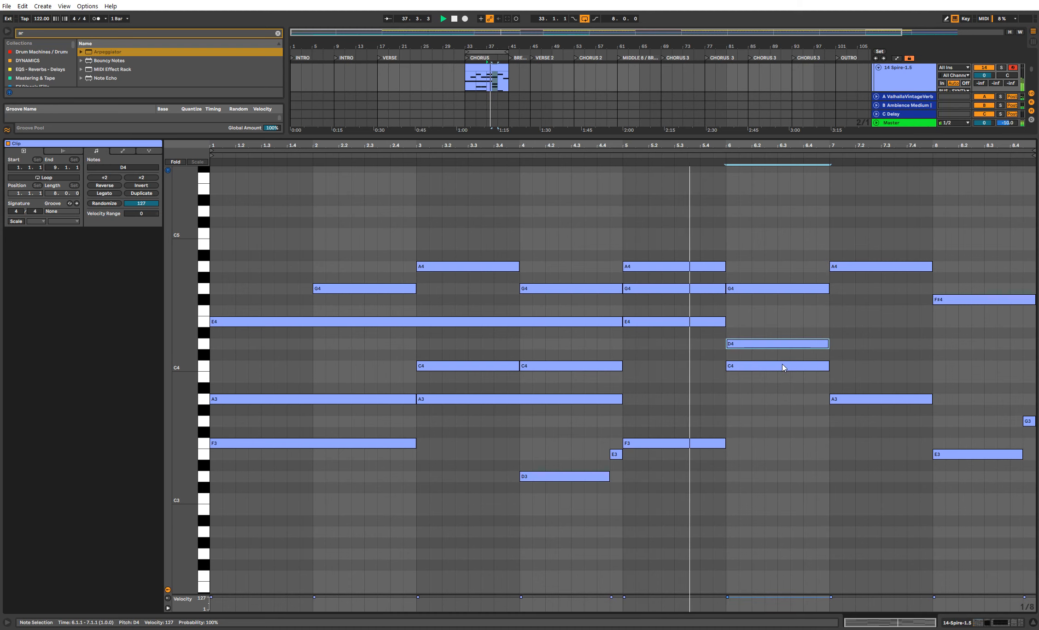
key("ctrl+d")
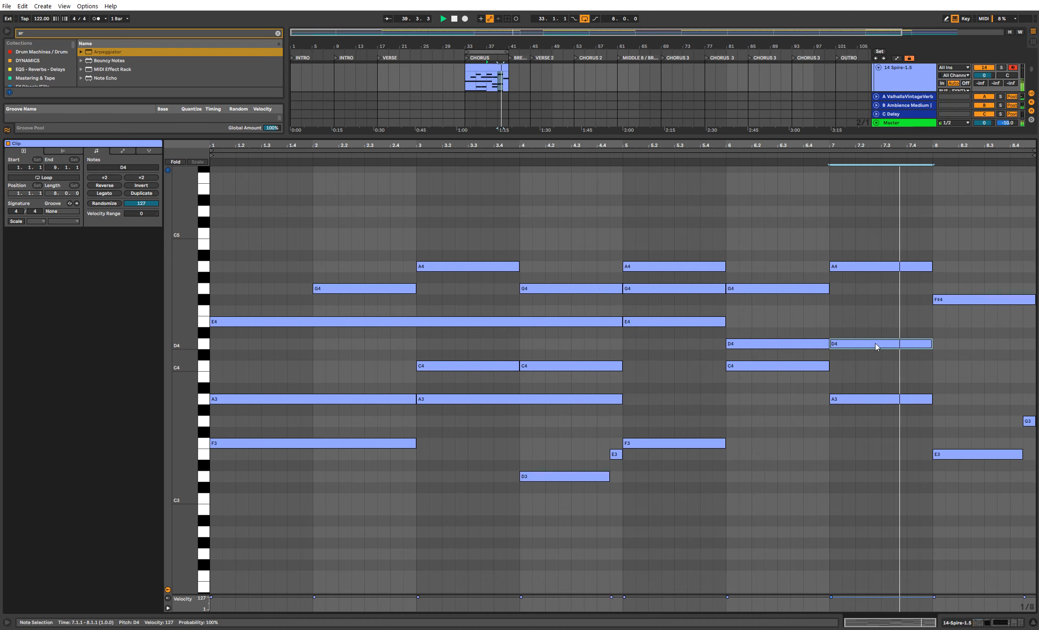
Step: Raise the F#4 note in bar 8 to G4, copy it down to C4, and play the result
key("space")
left_click(949, 299)
key("Up")
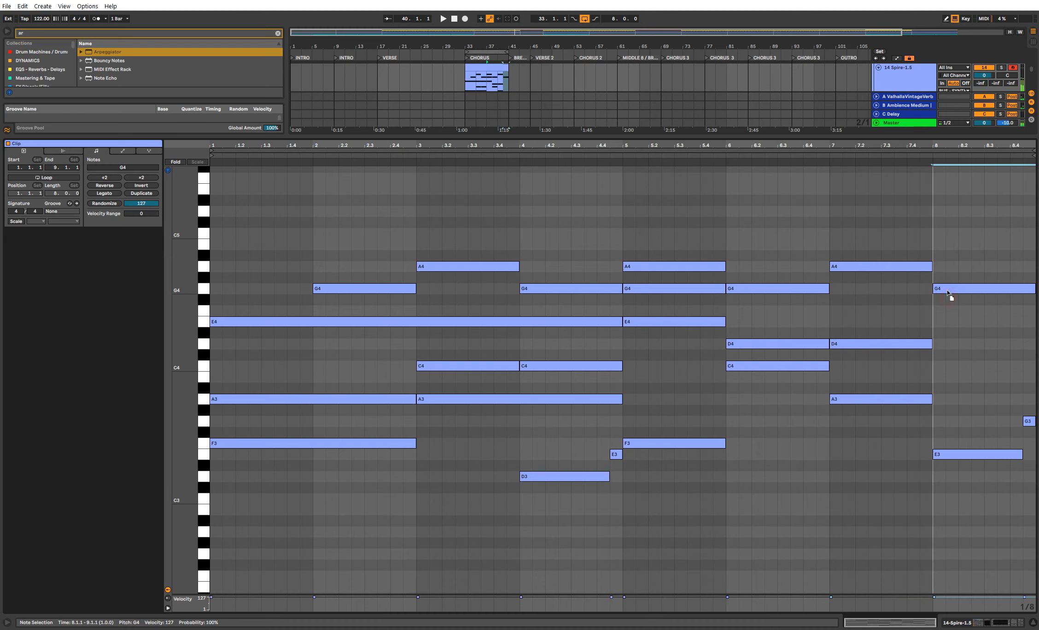
left_click_drag(947, 288, 948, 368)
key("space")
Step: Copy the A4 note in bar 7 down to E4 and duplicate the E4 note into bar 8
left_click(893, 237)
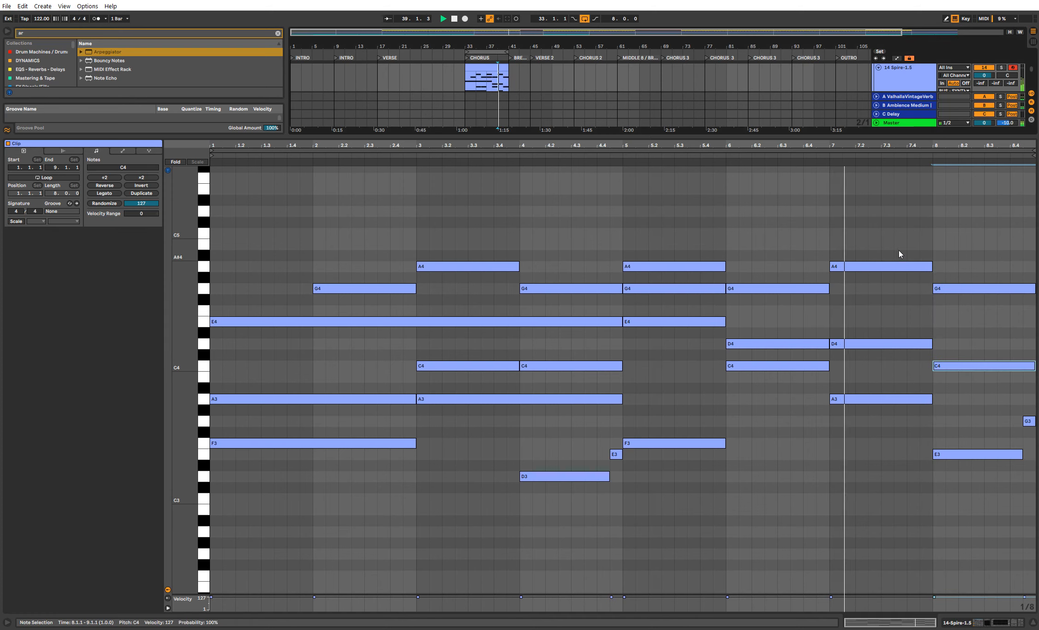
left_click_drag(874, 266, 855, 324)
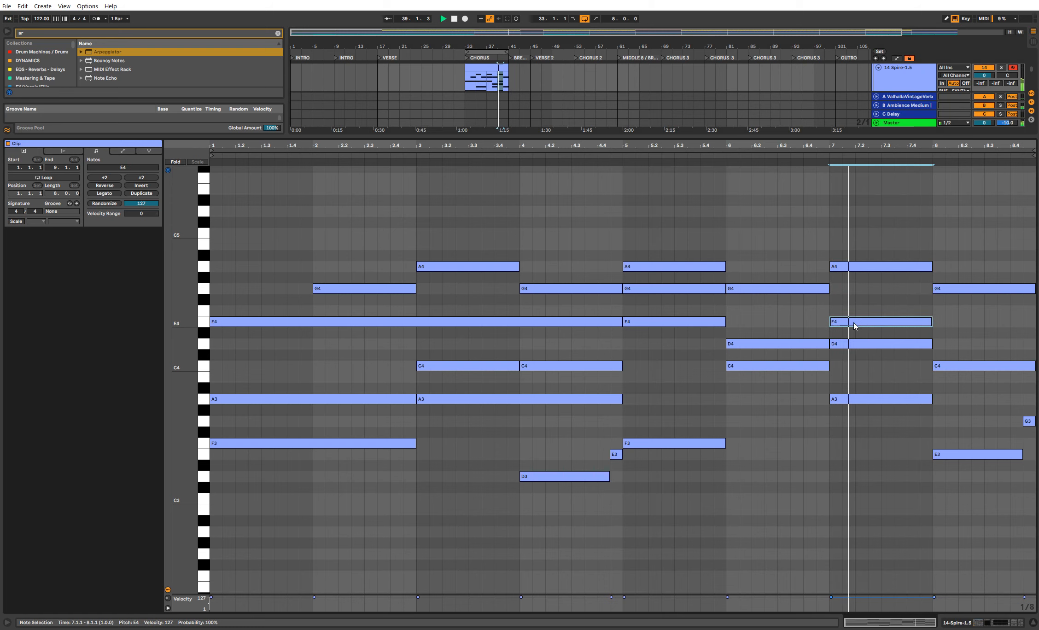
key("ctrl+d")
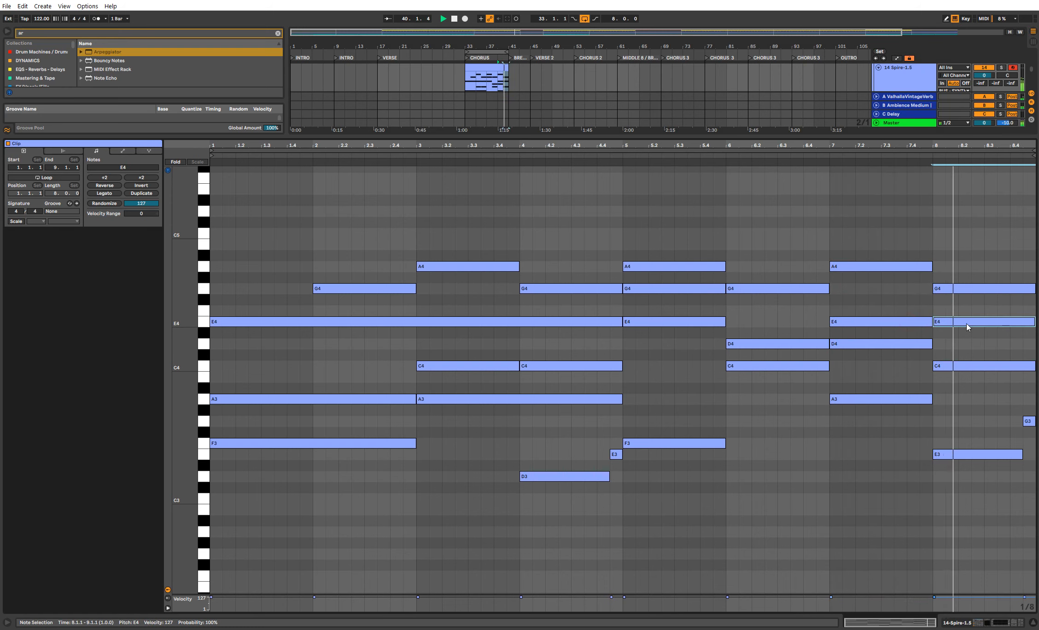
Step: Rename the Spire track to SYNTH - ARP, solo it and play the chorus
key("shift+Tab")
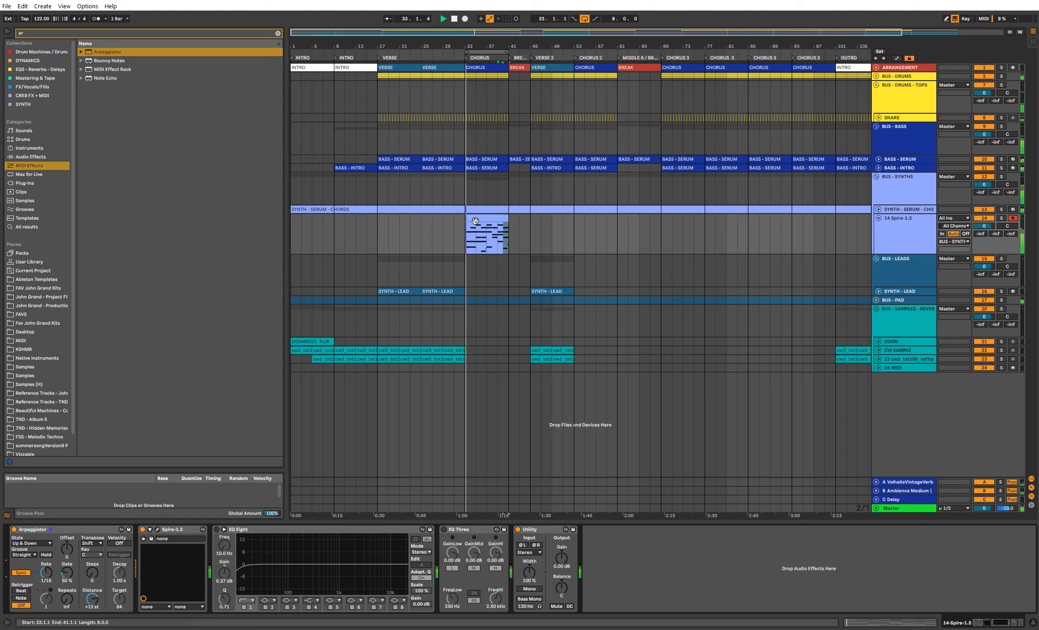
left_click(909, 225)
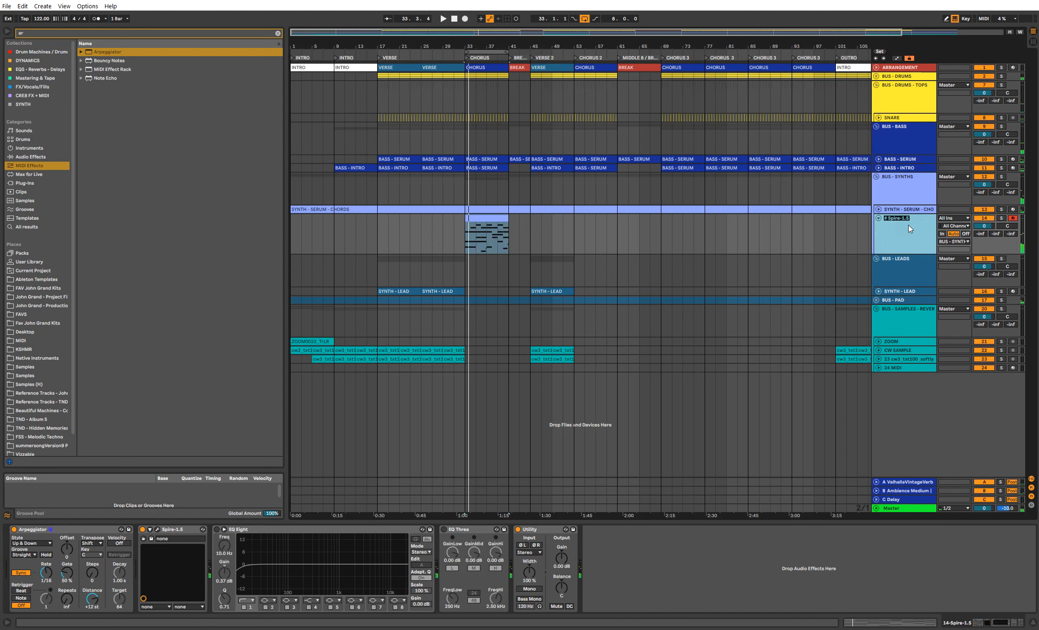
type("SYNTH -")
type("s")
key("space")
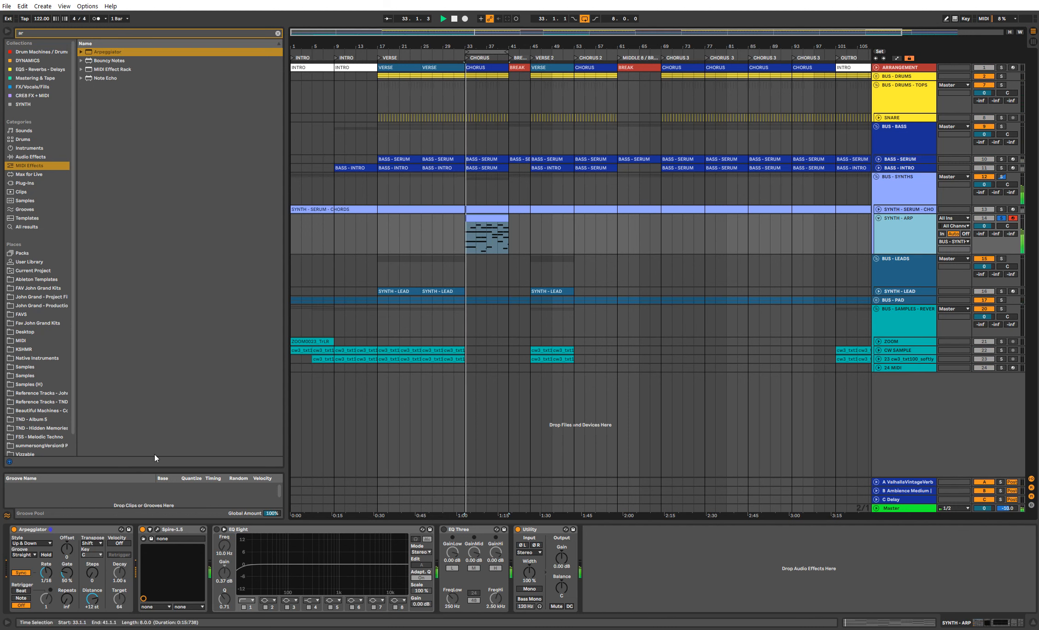
Step: Set the Arpeggiator gate to 187% and Spire's filter 1 cutoff to 255, closing the synth window
left_click(158, 529)
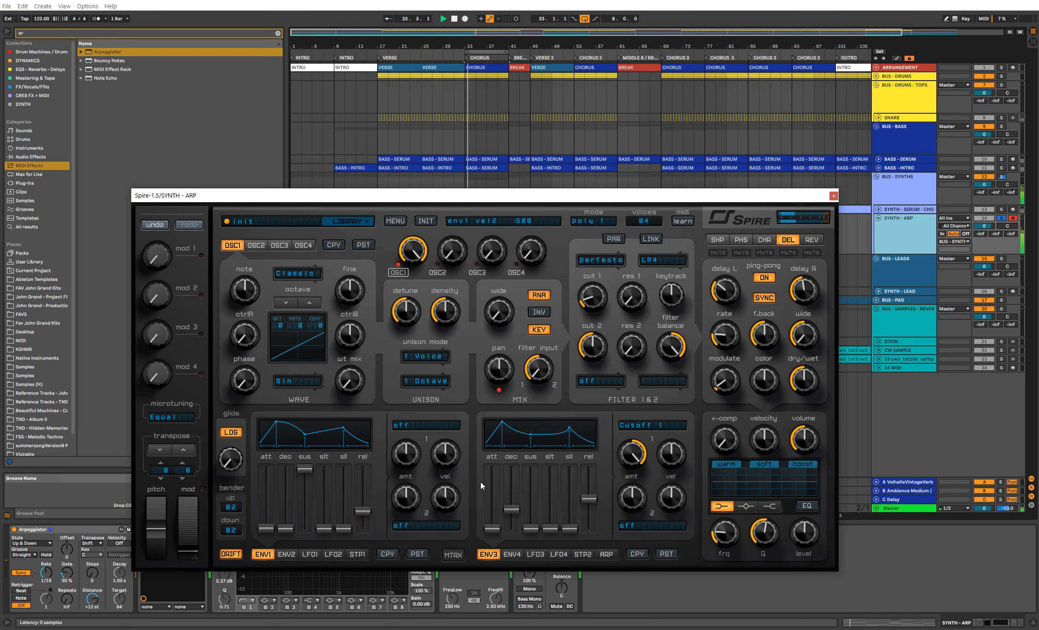
left_click(73, 575)
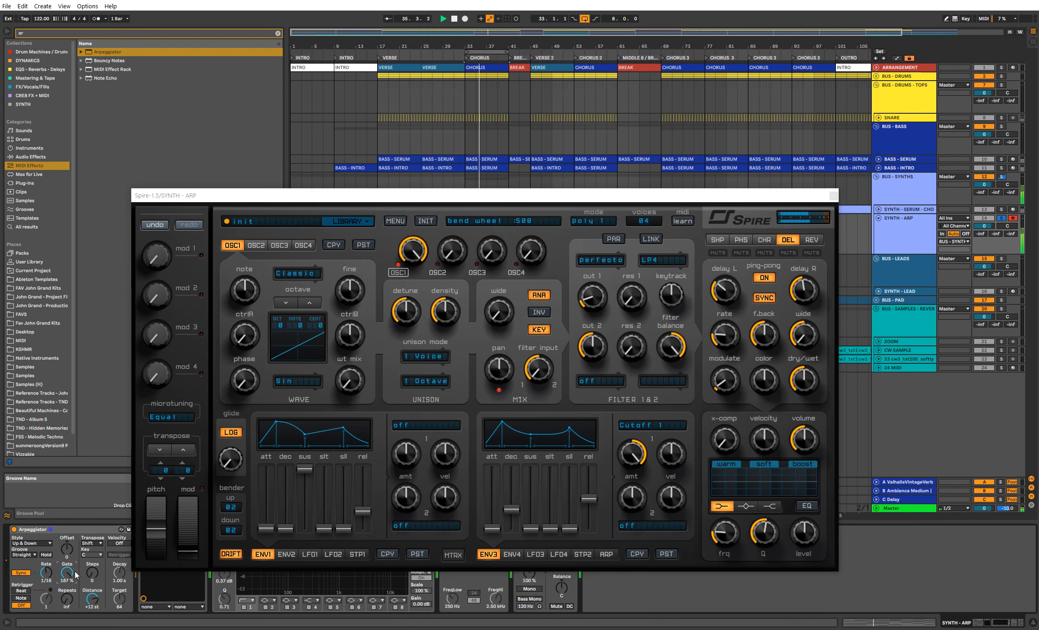
left_click(587, 295)
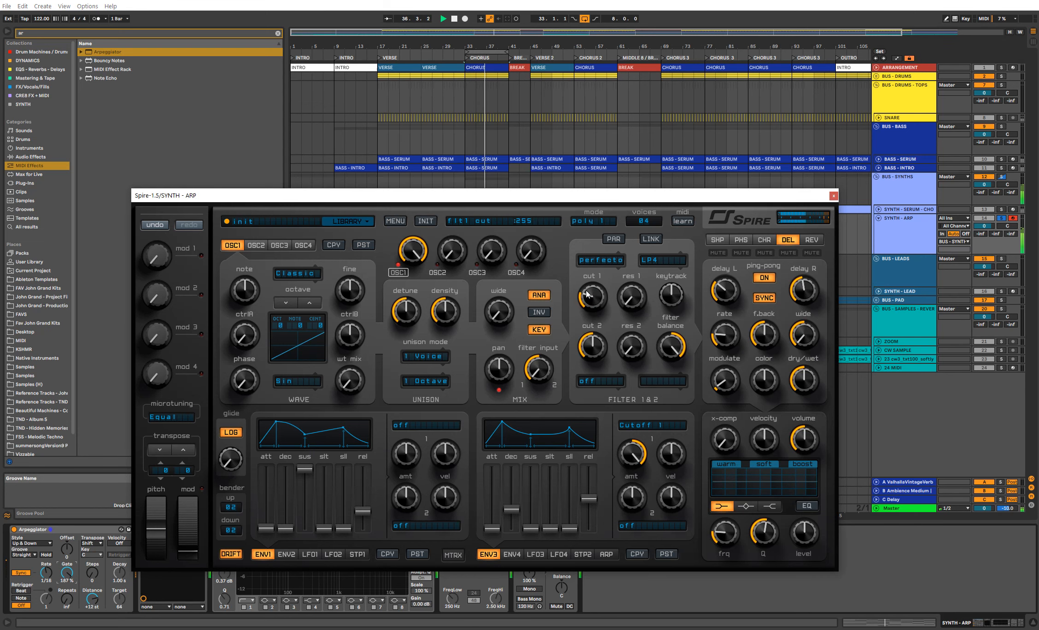
left_click(834, 196)
Step: Unsolo and fold the SYNTH - ARP track, and shrink the enlarged EQ Eight display of BUS - SYNTHS
left_click(910, 229)
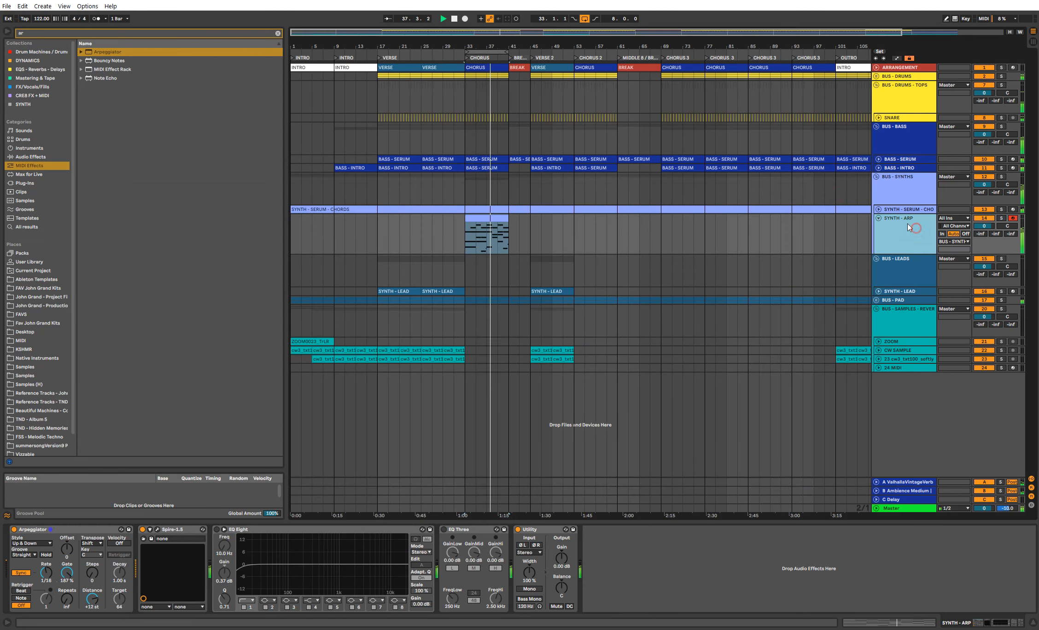
left_click(878, 218)
left_click(901, 191)
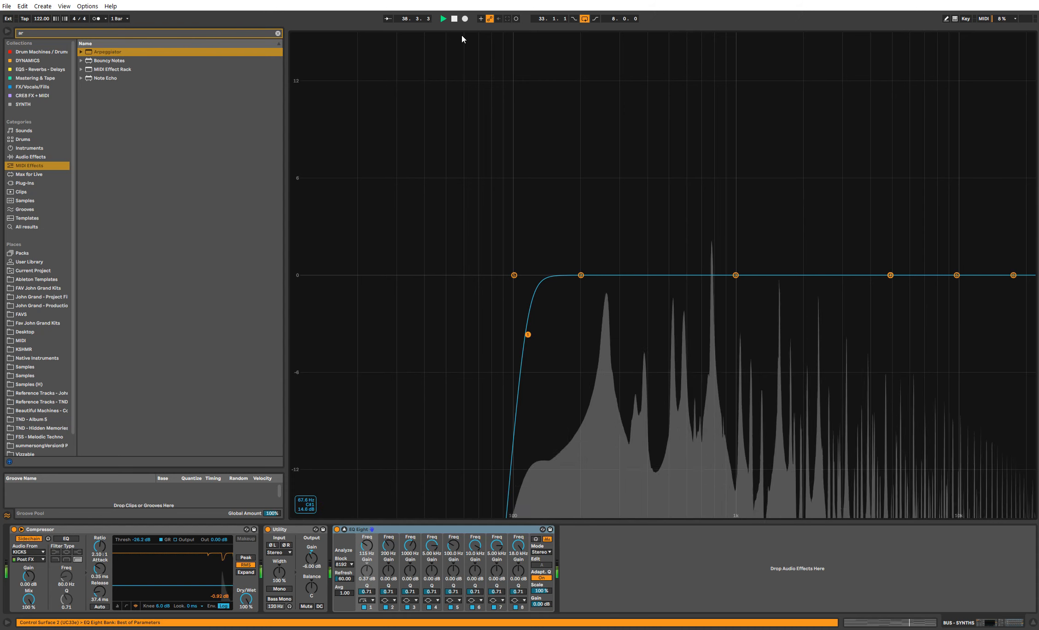
left_click_drag(457, 29, 446, 513)
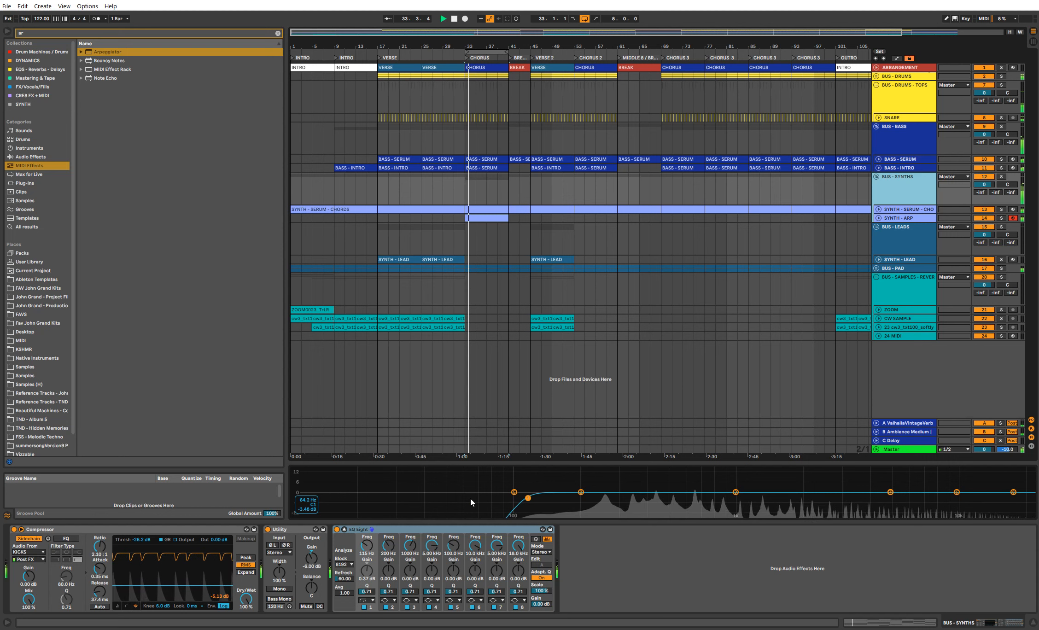
Step: Name the chorus clip on the arp track SYNTH - ARP
left_click(894, 219)
key("ctrl+shift+m")
Step: Search the plug-ins for GHZ and load Ghz Wow Control 3 onto the BUS - SYNTHS track
left_click(895, 190)
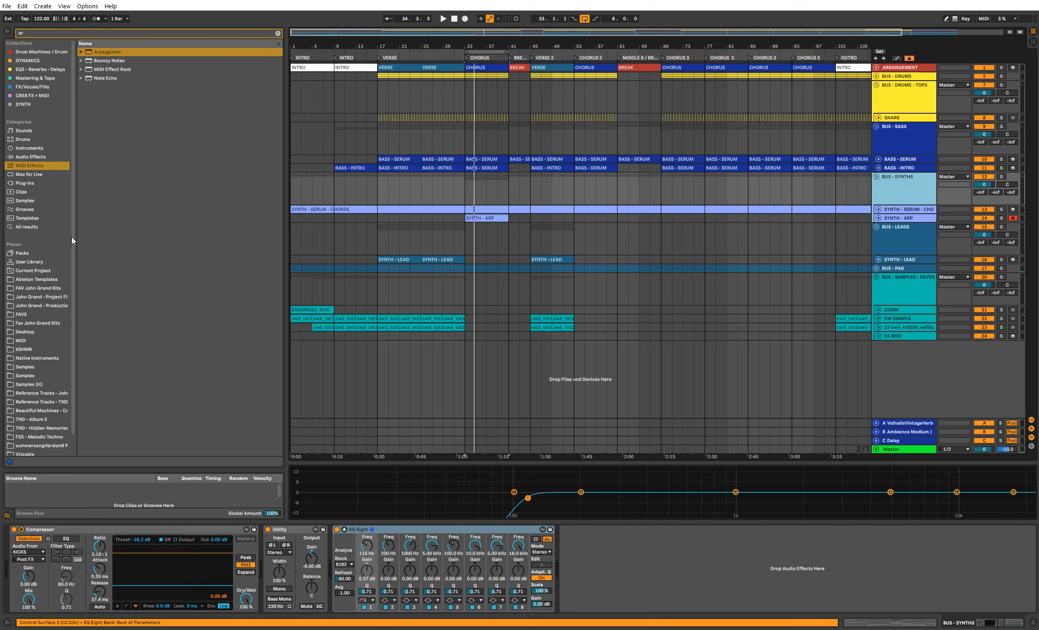
left_click(279, 34)
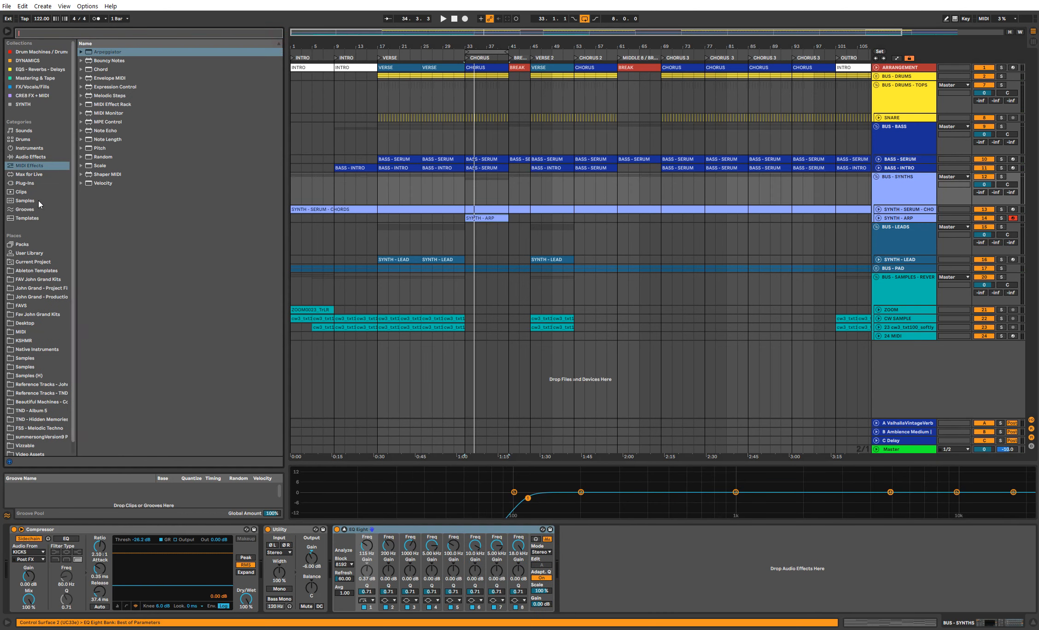
left_click(38, 183)
key("ctrl+f")
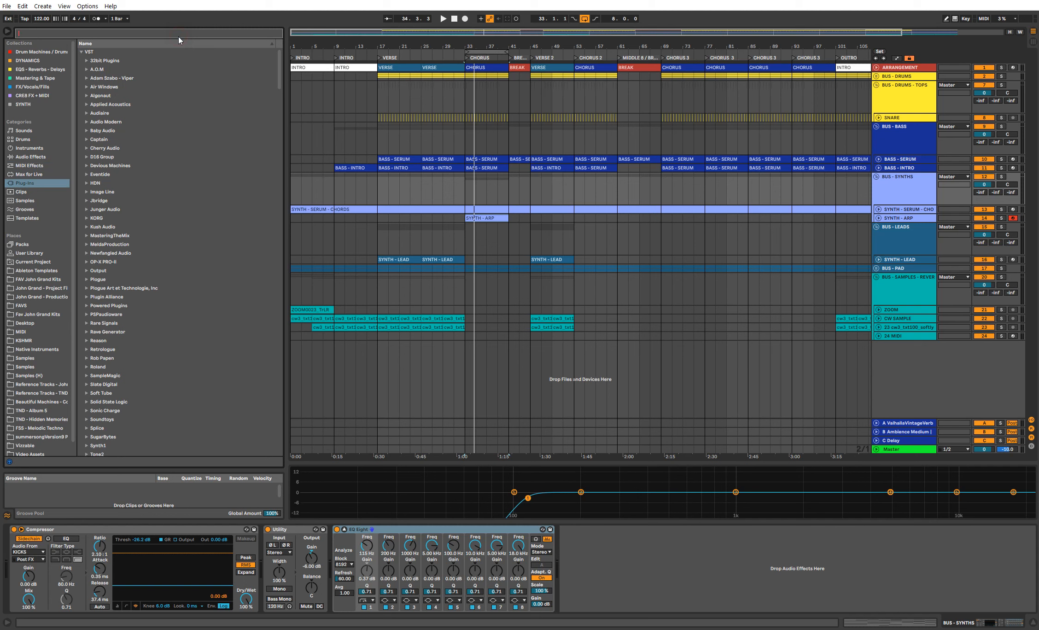
type("GHZ")
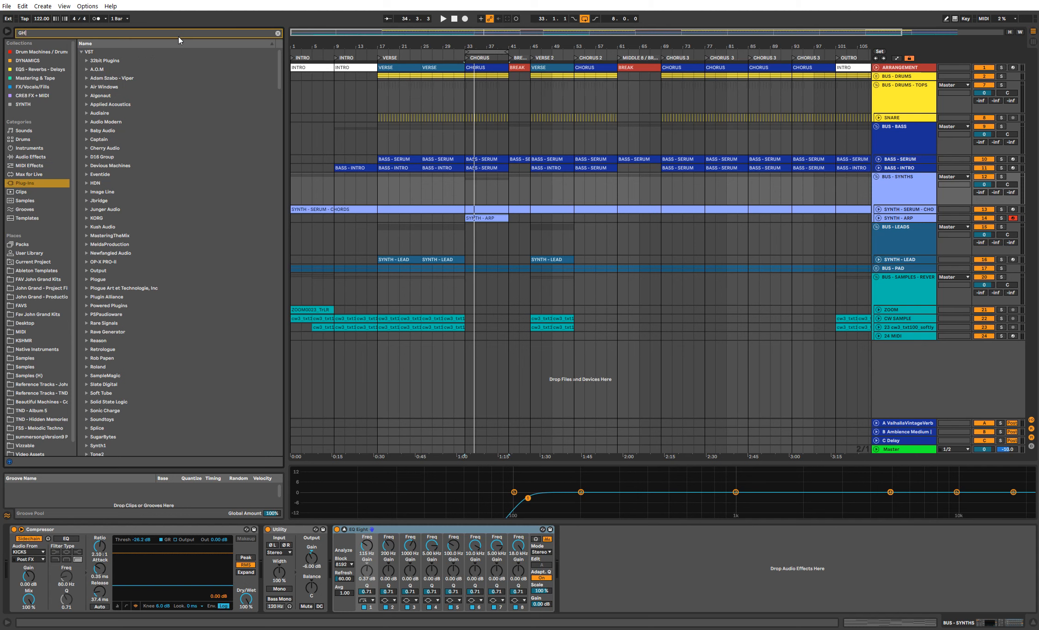
key("Down")
key("Down")
key("Down")
key("Down")
key("Down")
key("Down")
key("Down")
key("Down")
key("Down")
key("Down")
key("Down")
key("Down")
key("Down")
key("Down")
key("Down")
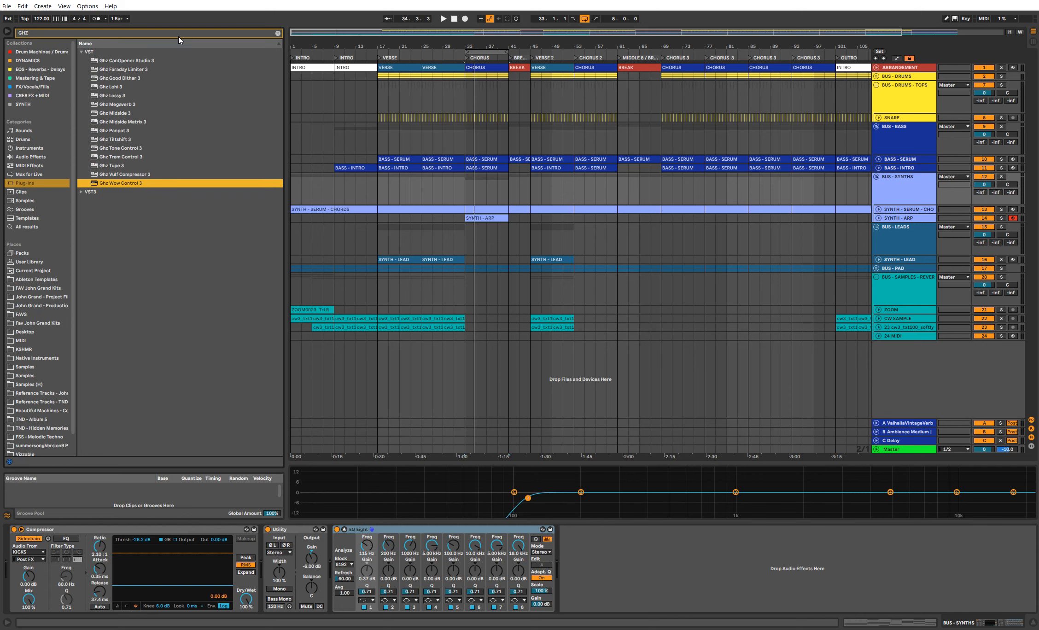
key("Return")
Step: Play the synth bus and raise the Wow Control Amount to 26%
left_click_drag(490, 211, 631, 238)
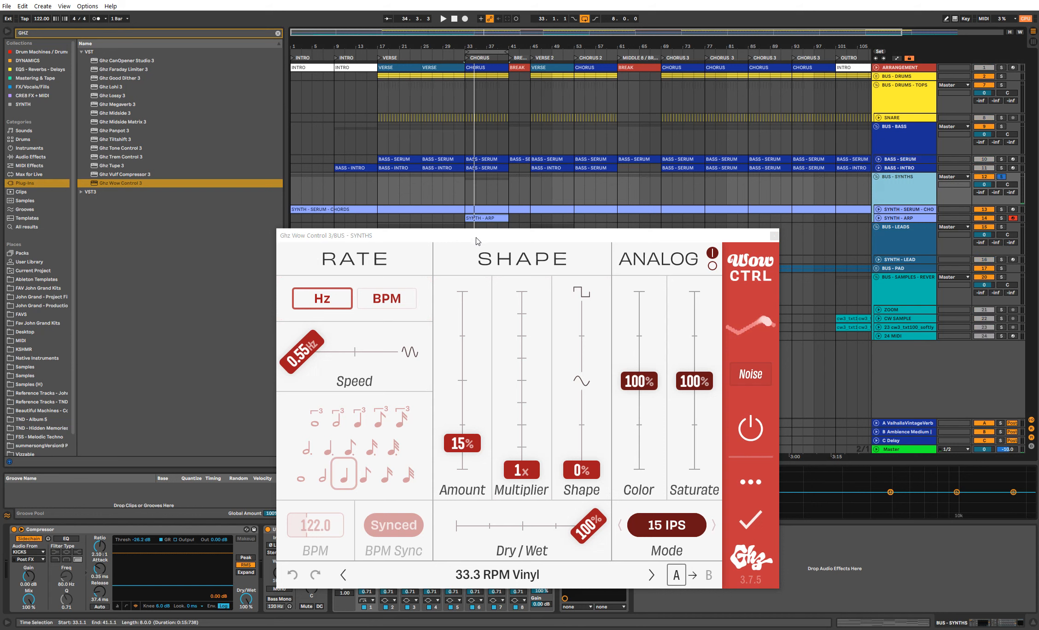
key("space")
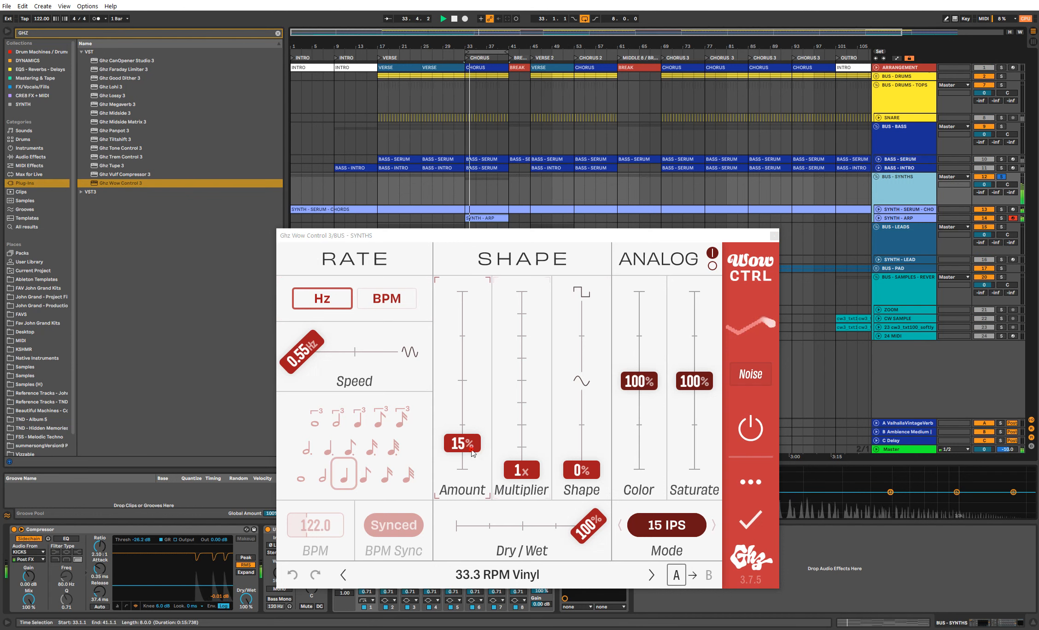
left_click_drag(471, 450, 472, 441)
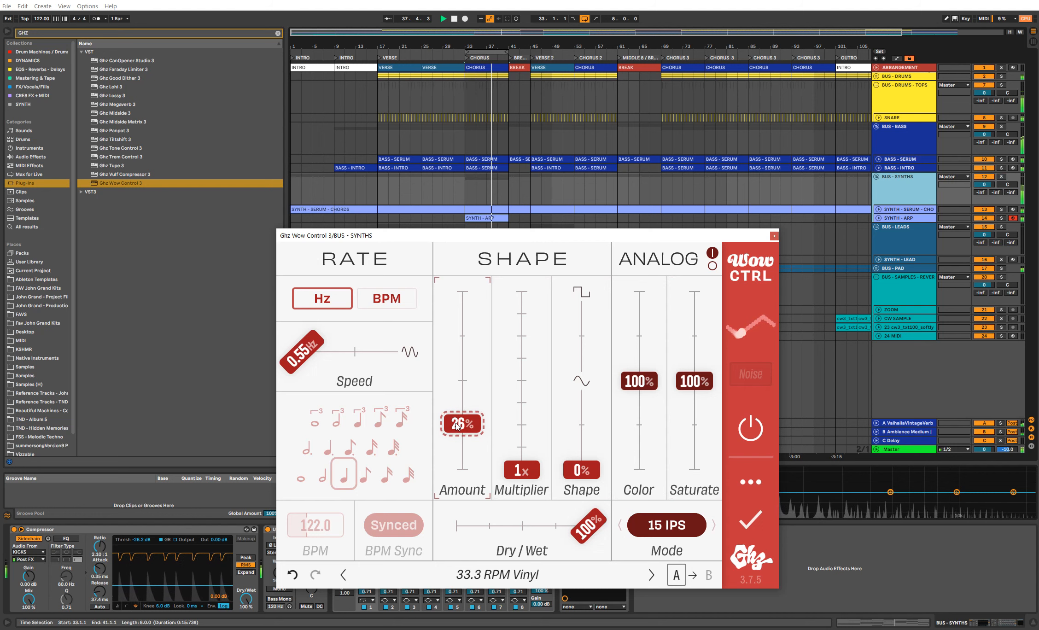
Step: Solo BUS - SYNTHS, stop playback and close the Wow Control 3 window
left_click_drag(470, 425, 479, 421)
left_click(1001, 177)
key("space")
left_click(775, 236)
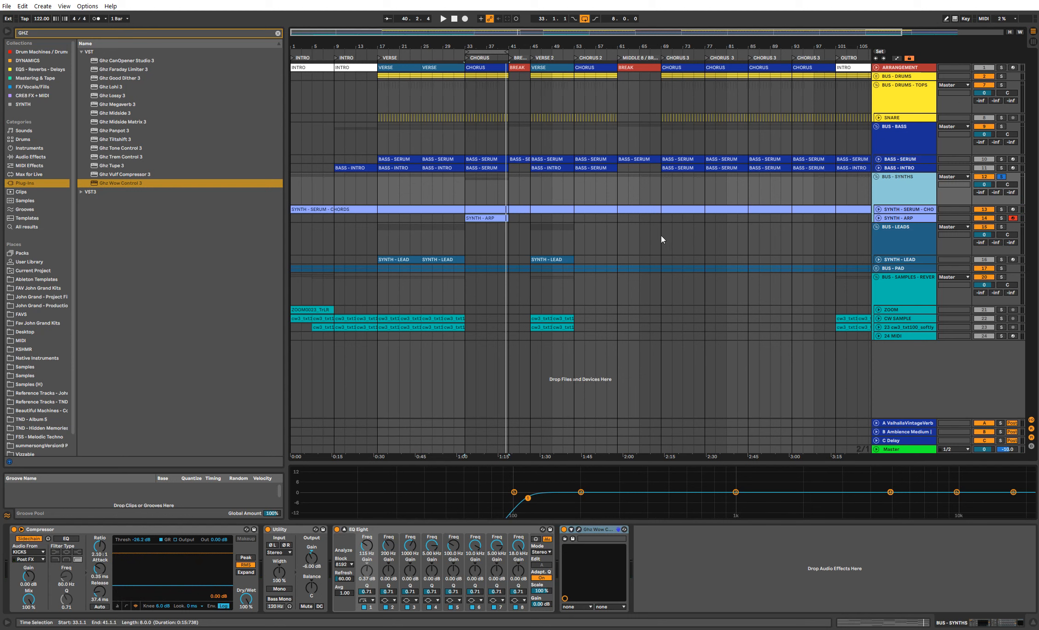
left_click(895, 286)
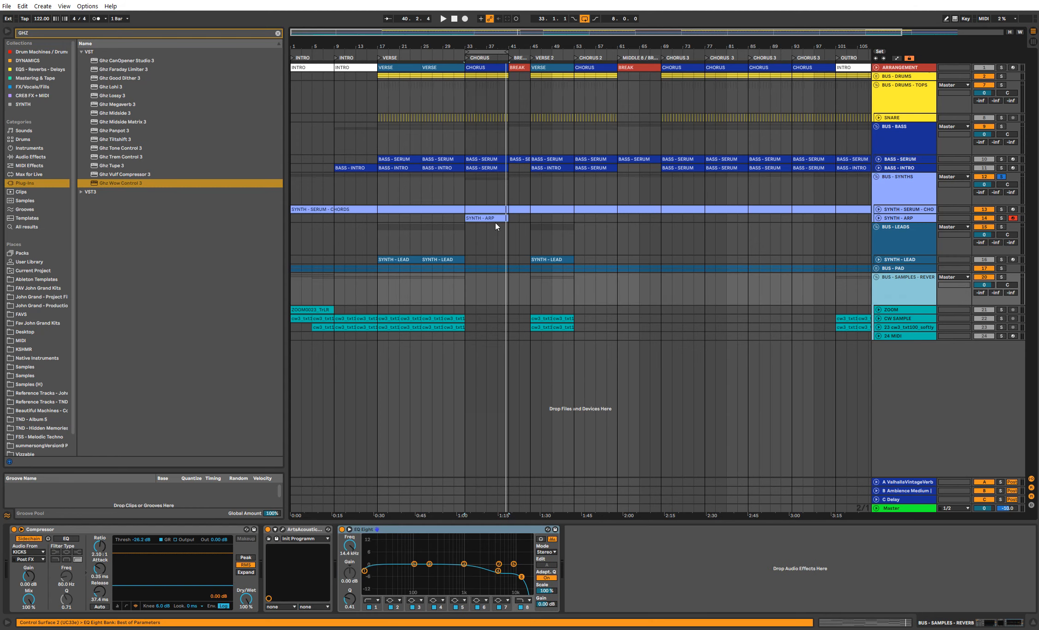
Step: Copy the SYNTH - ARP clip to Chorus 2 and bar 69, and duplicate it repeatedly past the final chorus
left_click(492, 218)
left_click_drag(480, 216, 592, 216)
left_click_drag(659, 45, 658, 33)
left_click_drag(550, 218, 629, 220)
key("ctrl+d")
key("ctrl+d")
key("ctrl+d")
key("ctrl+d")
key("ctrl+d")
key("ctrl+d")
key("ctrl+d")
left_click(814, 226)
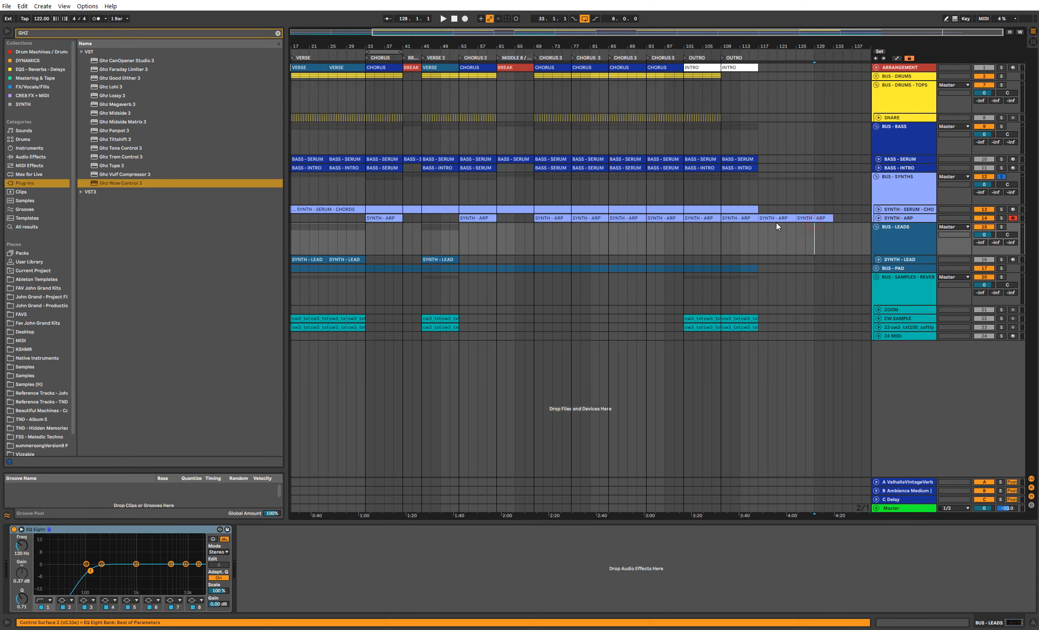
Step: Delete the surplus SYNTH - ARP clips from the first outro onwards
left_click(700, 218)
left_click(815, 219, "shift")
key("Delete")
Step: Set the arrangement loop to 40 bars from 1.1.1, play the song, and fold the BUS - DRUMS - TOPS group
left_click_drag(508, 44, 505, 28)
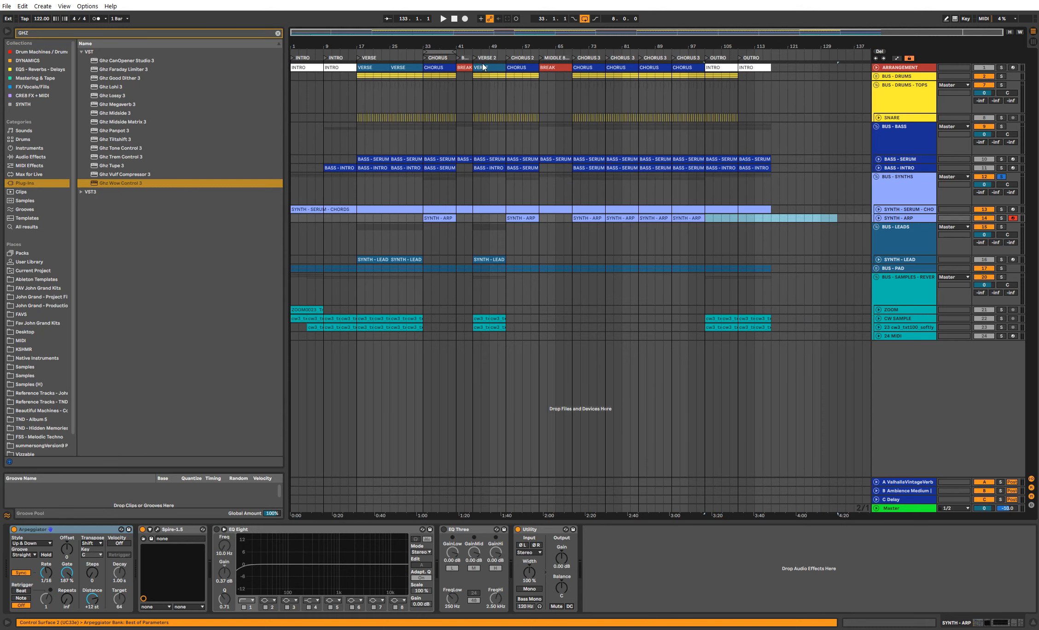
left_click_drag(426, 53, 293, 52)
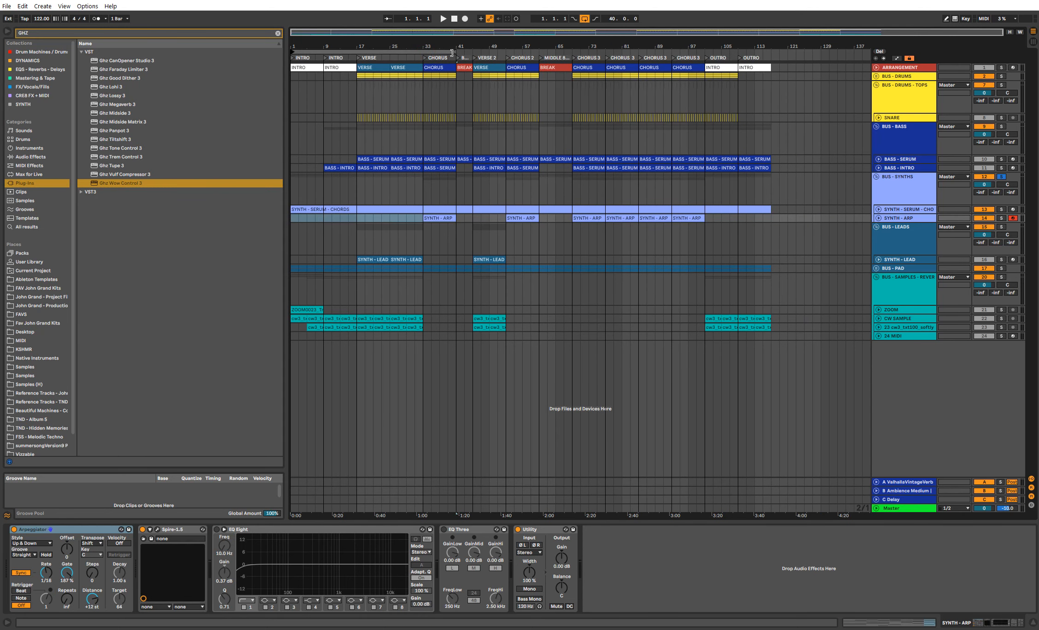
left_click(427, 51)
left_click(498, 131)
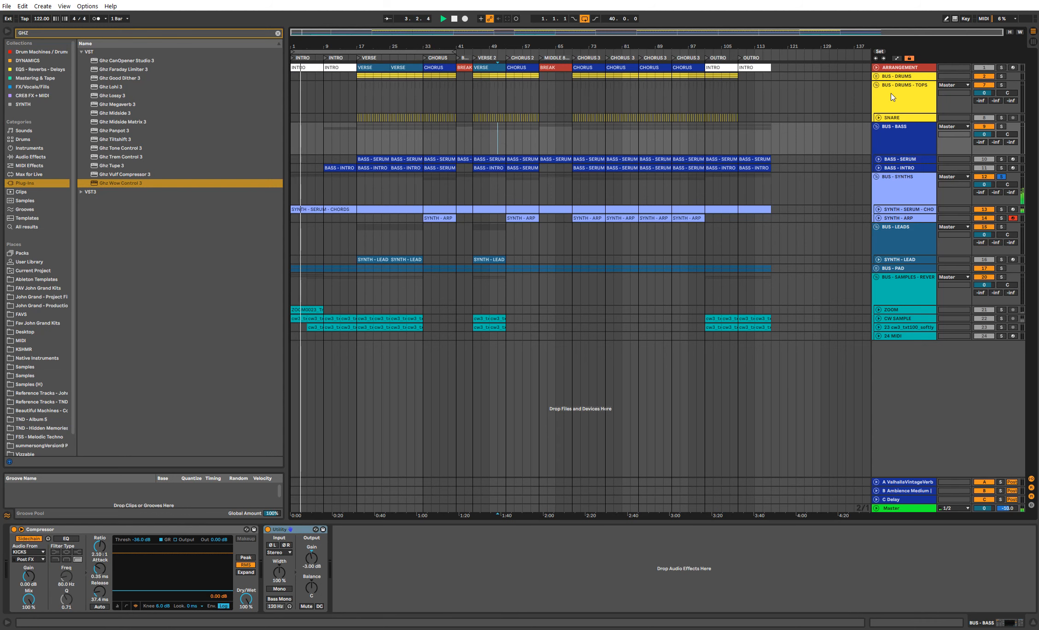
left_click(877, 84)
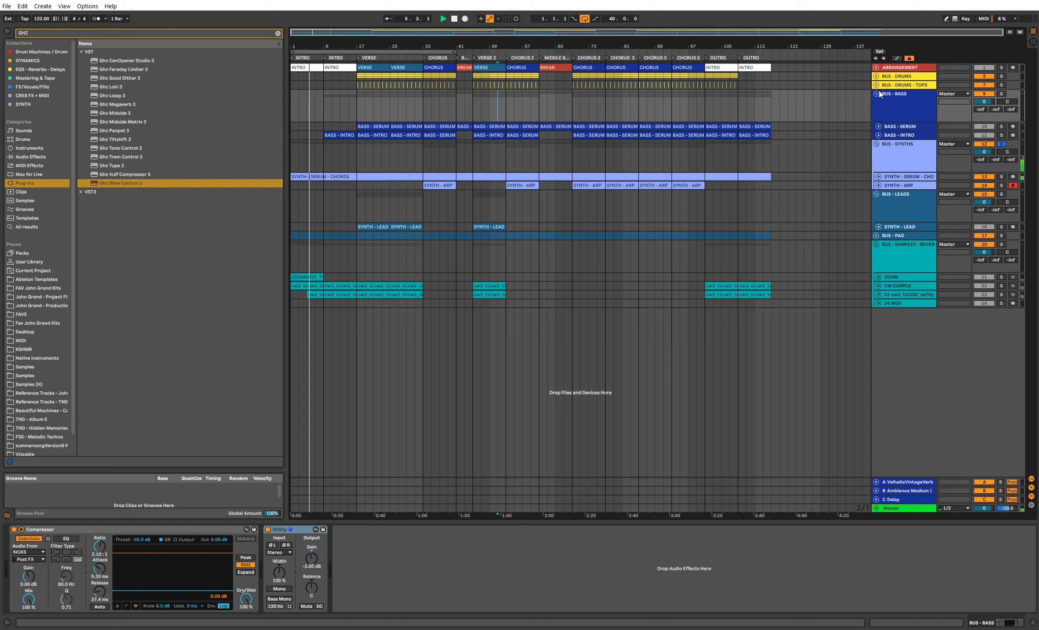
left_click(911, 256)
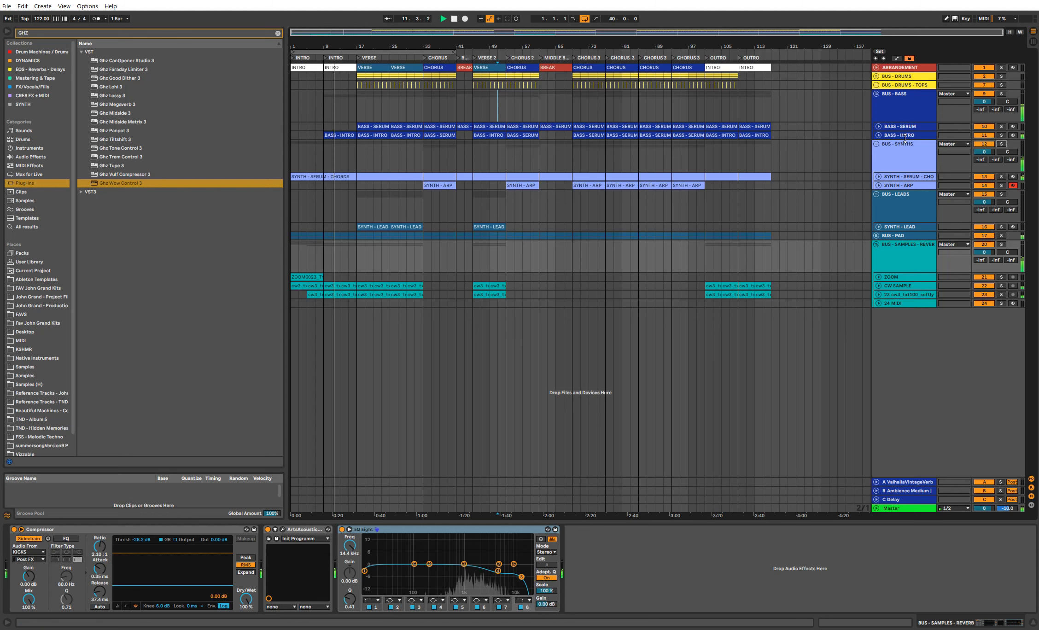
Step: Insert an audio track below ARRANGEMENT, group it and name the group BUS - FX
right_click(892, 70)
left_click(919, 134)
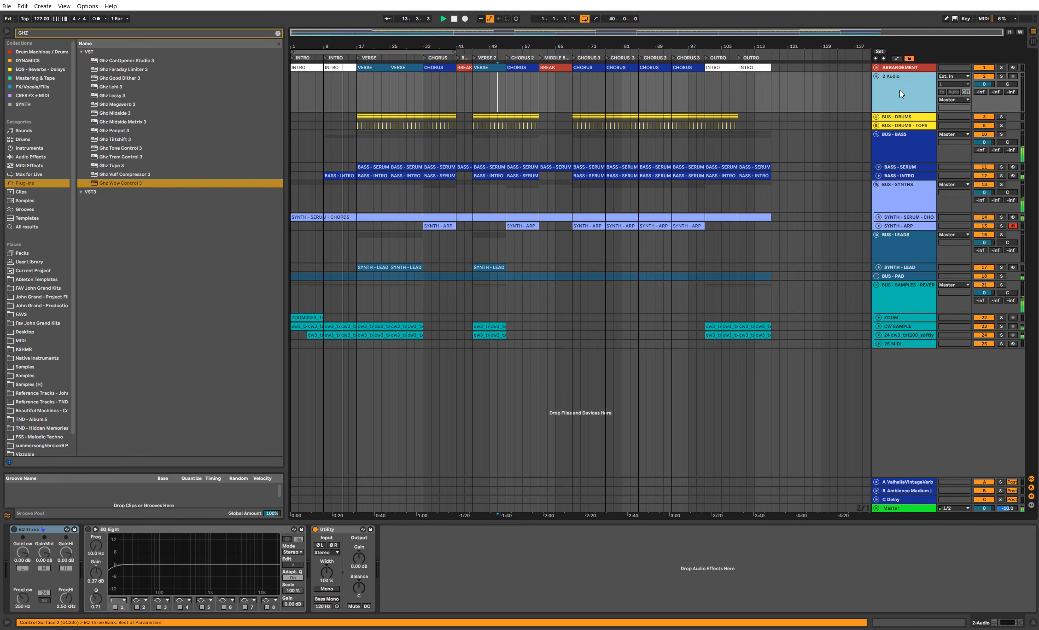
key("ctrl+g")
key("ctrl+r")
type("BUS - FX")
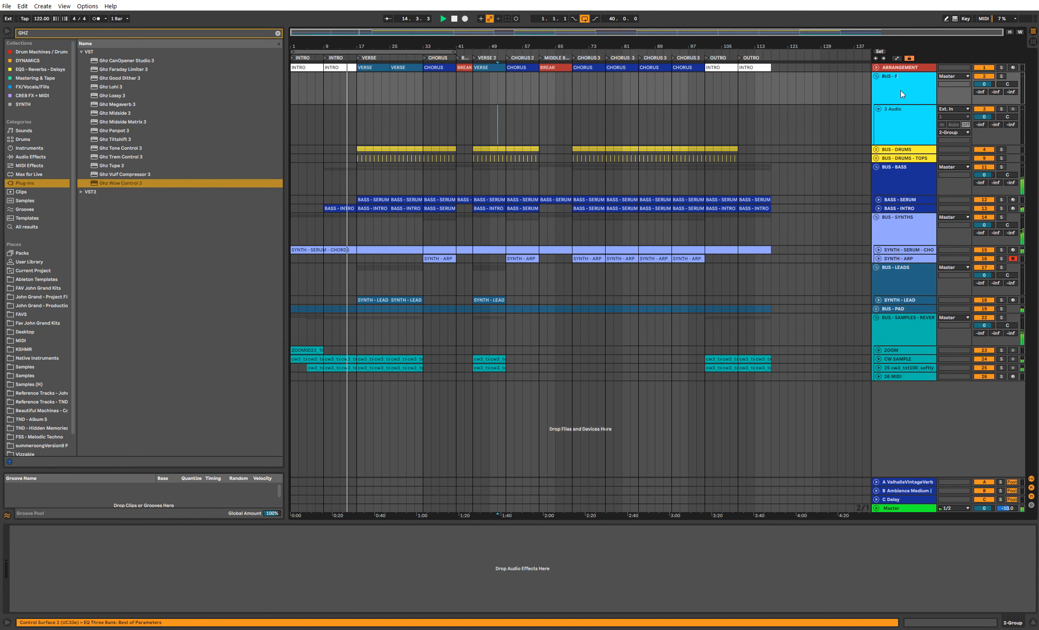
key("Return")
Step: Colour the BUS - FX group red and assign that colour to its grouped tracks and clips
right_click(901, 89)
left_click(908, 245)
right_click(903, 87)
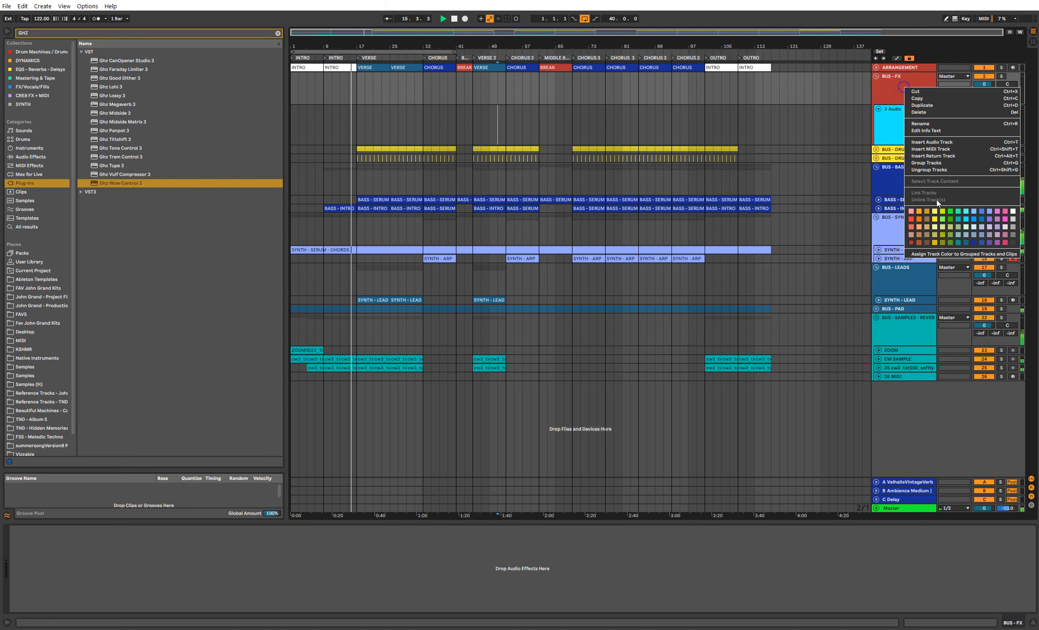
left_click(947, 251)
right_click(908, 90)
left_click(950, 256)
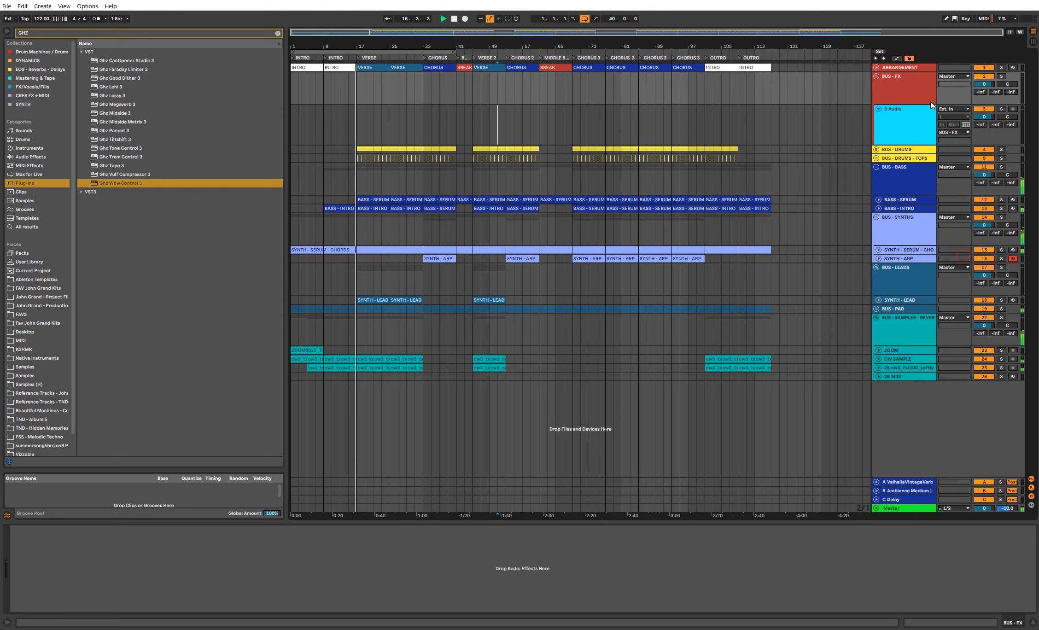
Step: Colour the ARRANGEMENT track white and reselect BUS - FX
right_click(915, 65)
left_click(1025, 211)
left_click(913, 88)
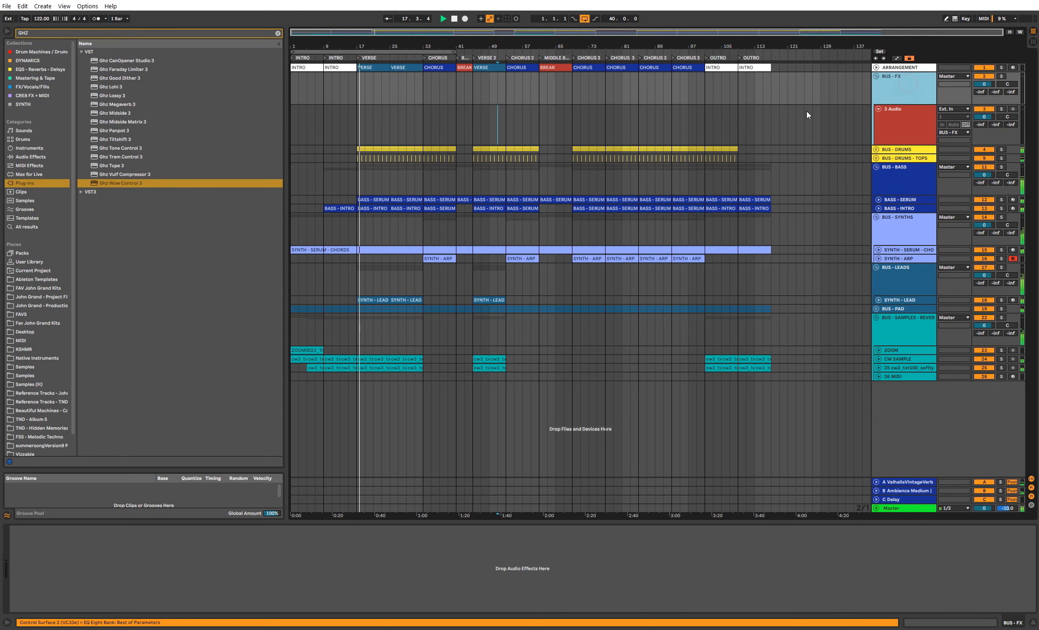
Step: Search the FAVS place for CRASH and open the Oliver folder inside Fav Crashes
left_click(885, 122)
left_click(37, 314)
left_click(176, 34)
type("CRASH")
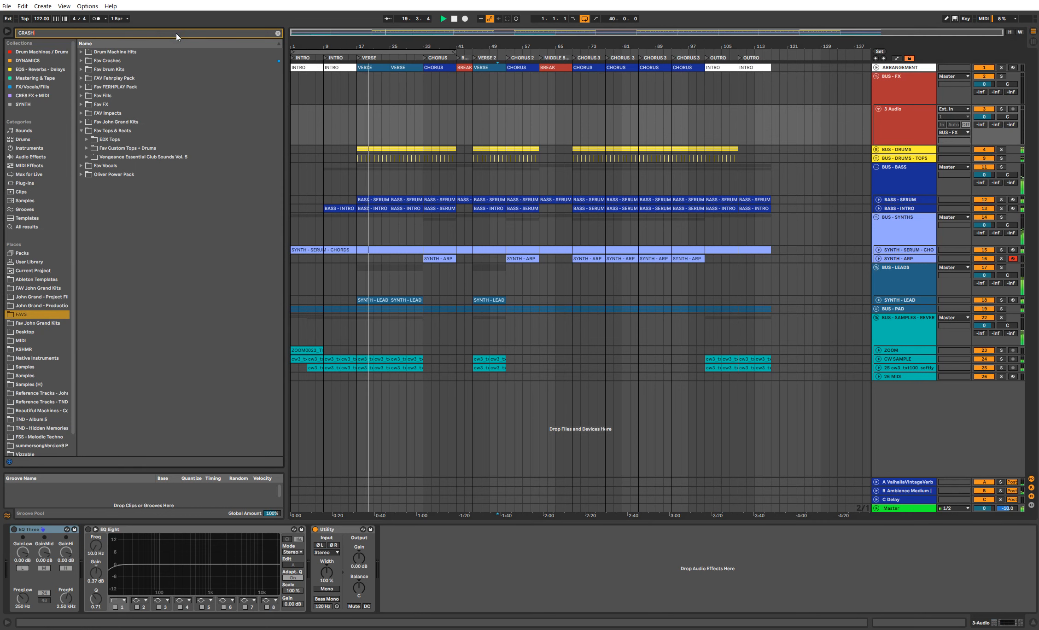
left_click(80, 61)
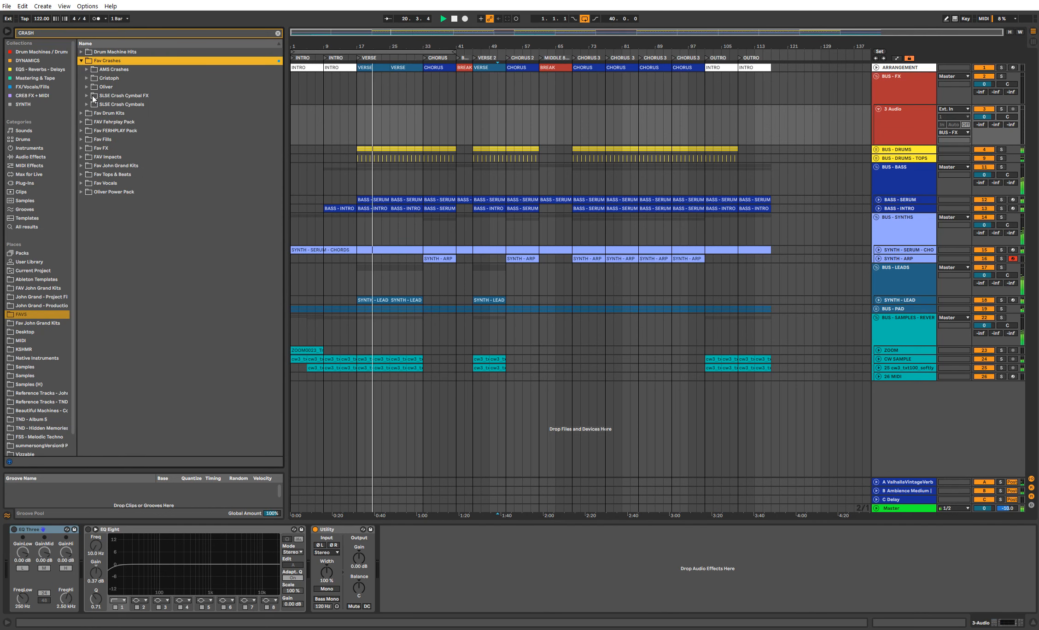
left_click(85, 79)
left_click(86, 87)
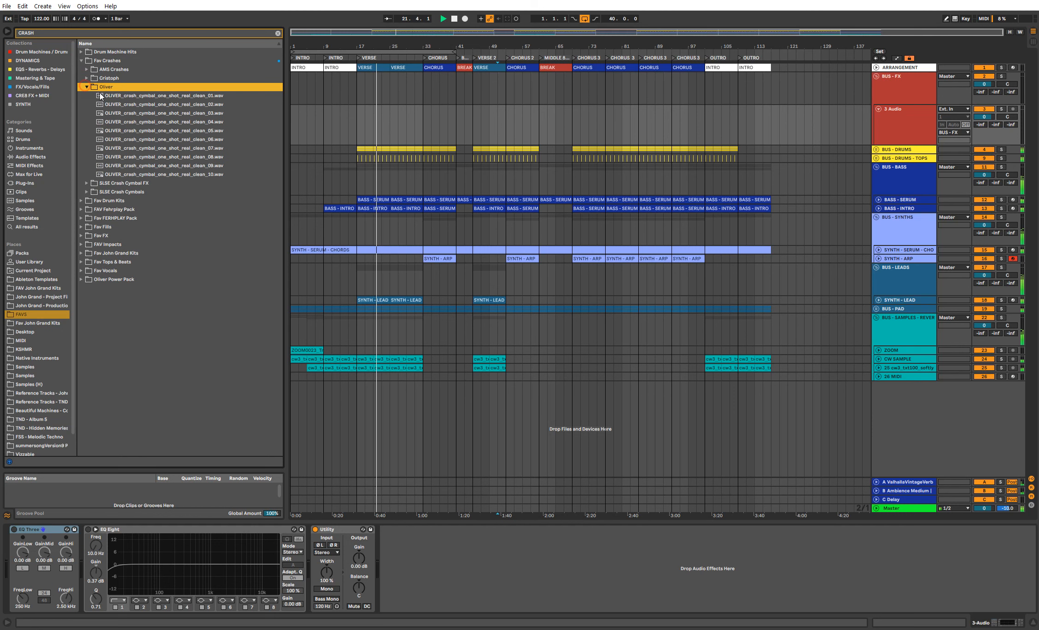
Step: Place OLIVER_crash_cymbal_one_shot_real_clean_01.wav at bar 9 of the new audio track and set the track volume to -16 dB
left_click_drag(105, 95, 326, 120)
left_click(977, 118)
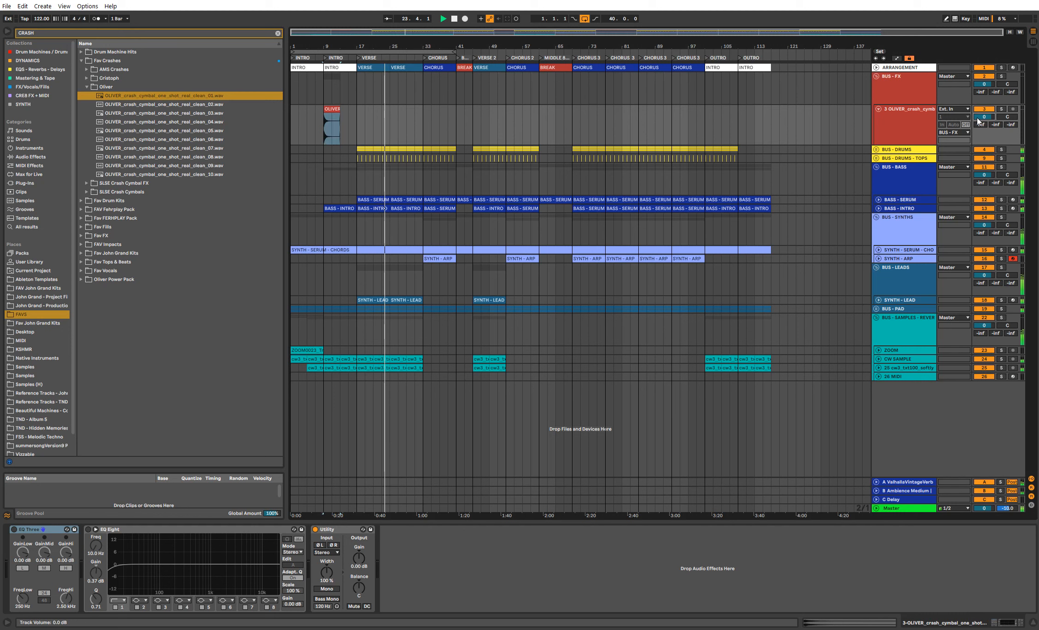
type("-16")
key("Return")
Step: Move the crash to bar 17, copy it to the start of every following section through the last outro, and turn off the loop
left_click_drag(333, 117, 462, 111)
left_click_drag(462, 112, 510, 111)
left_click_drag(511, 110, 643, 111)
left_click_drag(644, 111, 676, 111)
left_click_drag(676, 111, 709, 112)
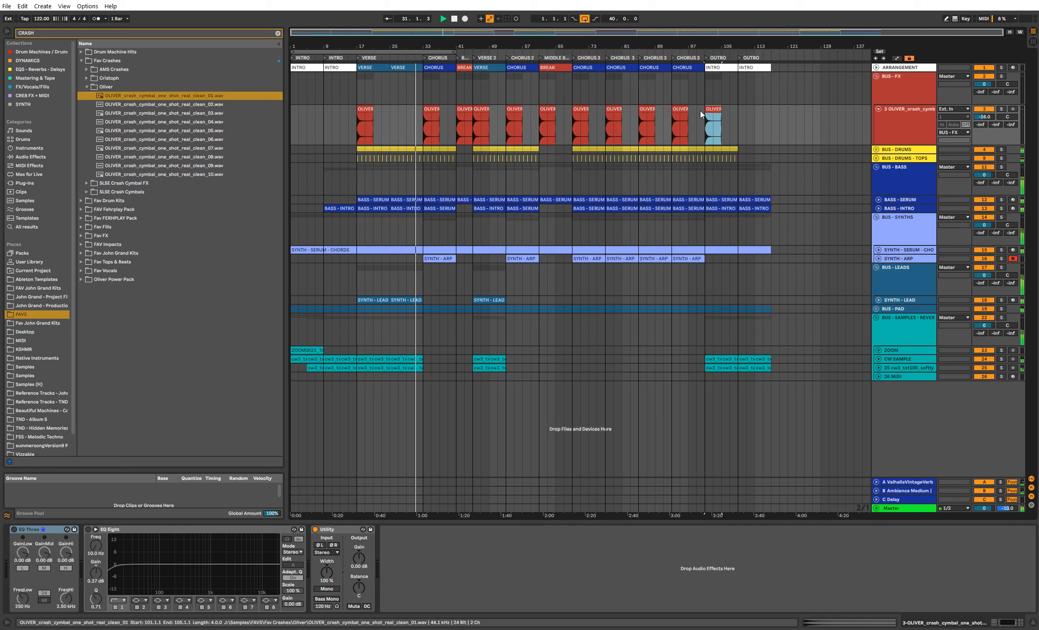
left_click(585, 20)
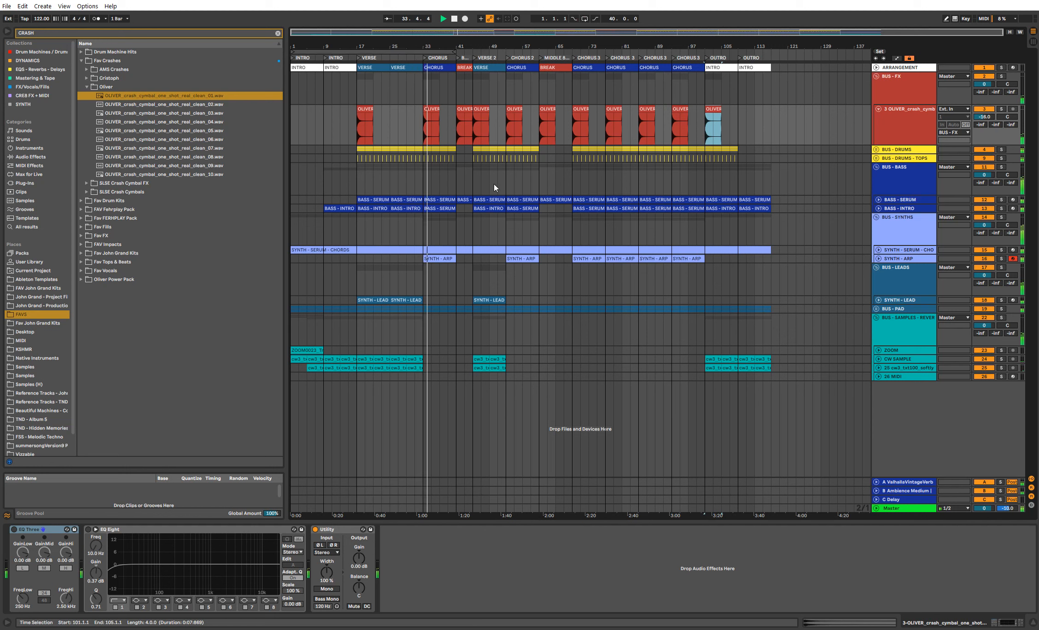
left_click_drag(366, 124, 398, 113)
left_click_drag(714, 120, 748, 111)
Step: Rename the crash cymbal track CRASH
left_click(915, 120)
key("ctrl+r")
type("CRASH")
key("Return")
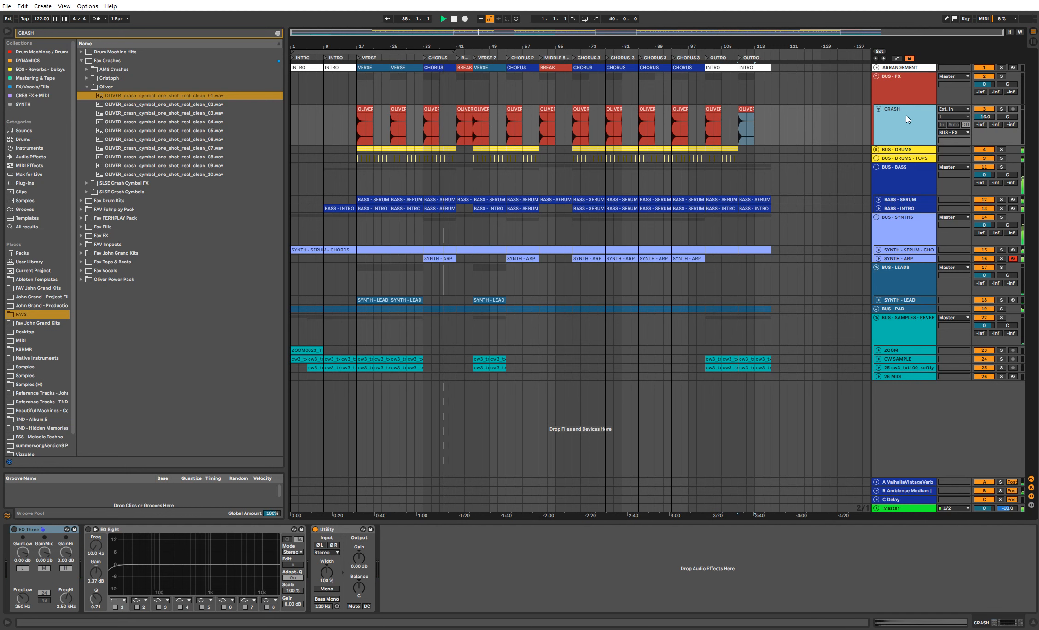
Step: Add an audio track below CRASH, place OLIVER_crash_cymbal_one_shot_real_clean_02.wav at bar 13 and reverse the clip
key("ctrl+t")
left_click(152, 156)
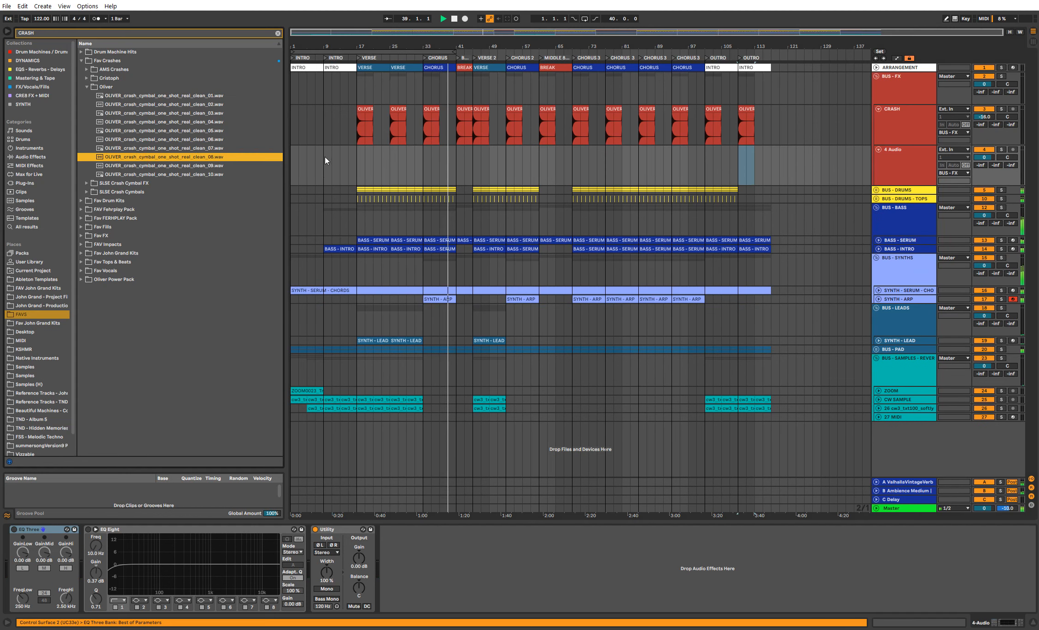
left_click_drag(299, 147, 342, 152)
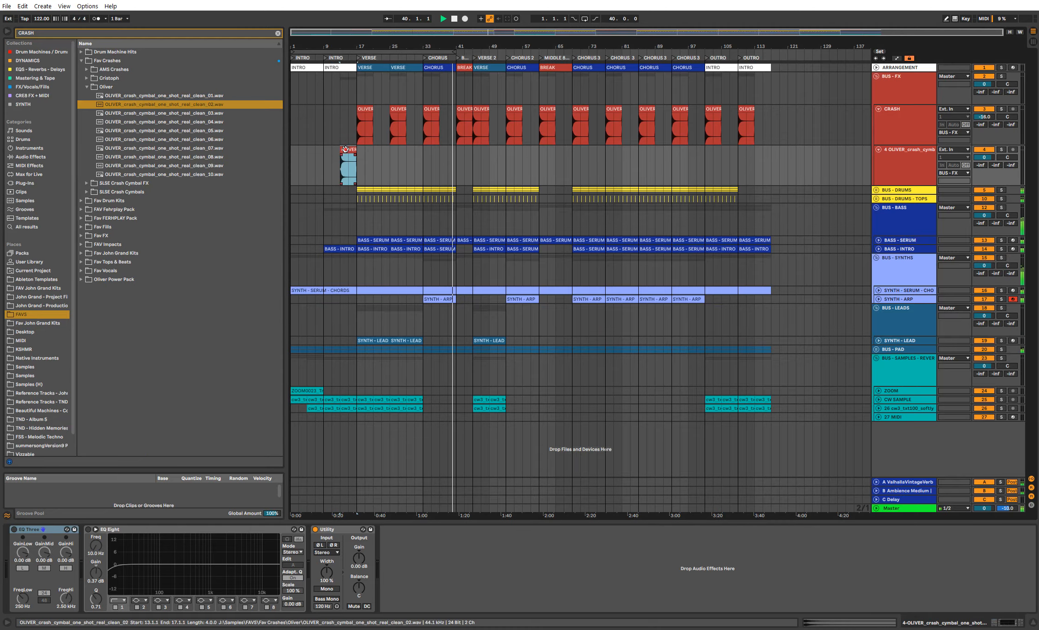
double_click(342, 150)
left_click(140, 222)
key("shift+Tab")
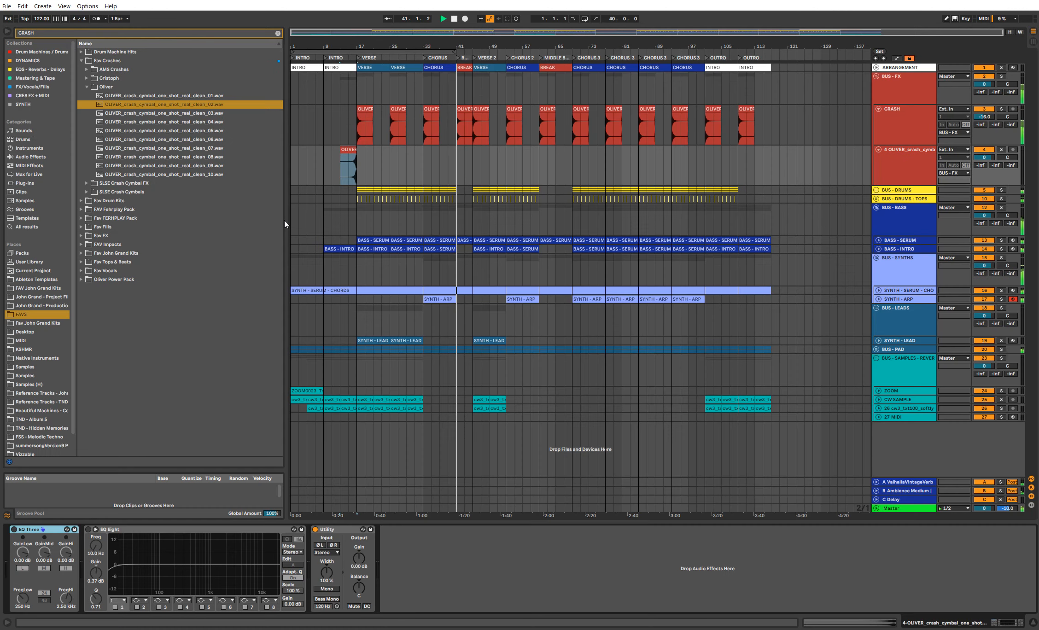
Step: Rename the reversed crash track REV and set its volume to -16 dB
left_click(365, 168)
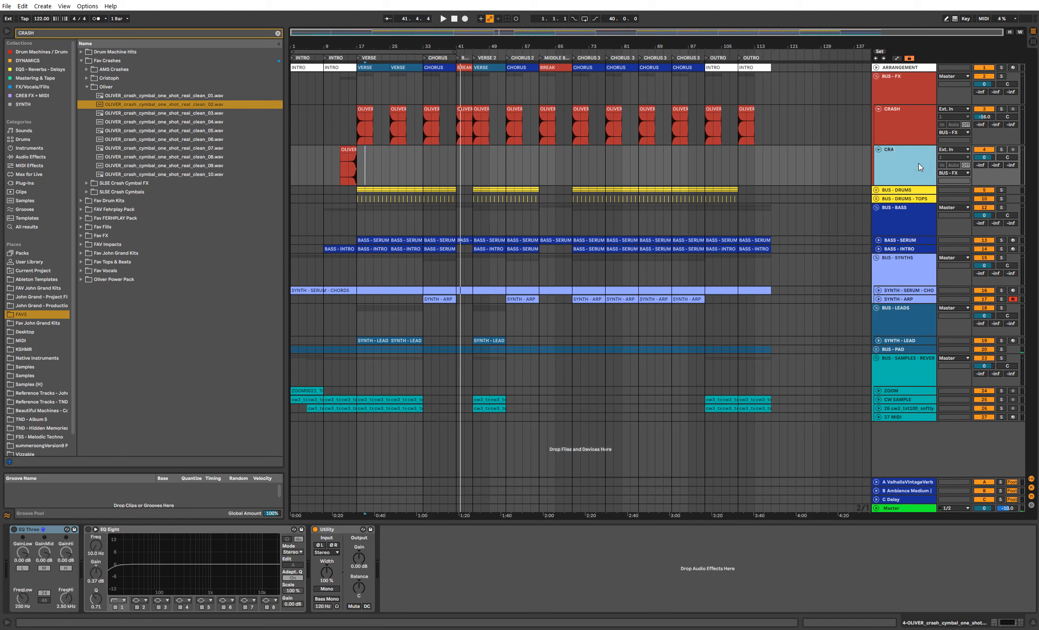
key("Return")
left_click_drag(358, 46, 391, 140)
left_click_drag(378, 36, 395, 150)
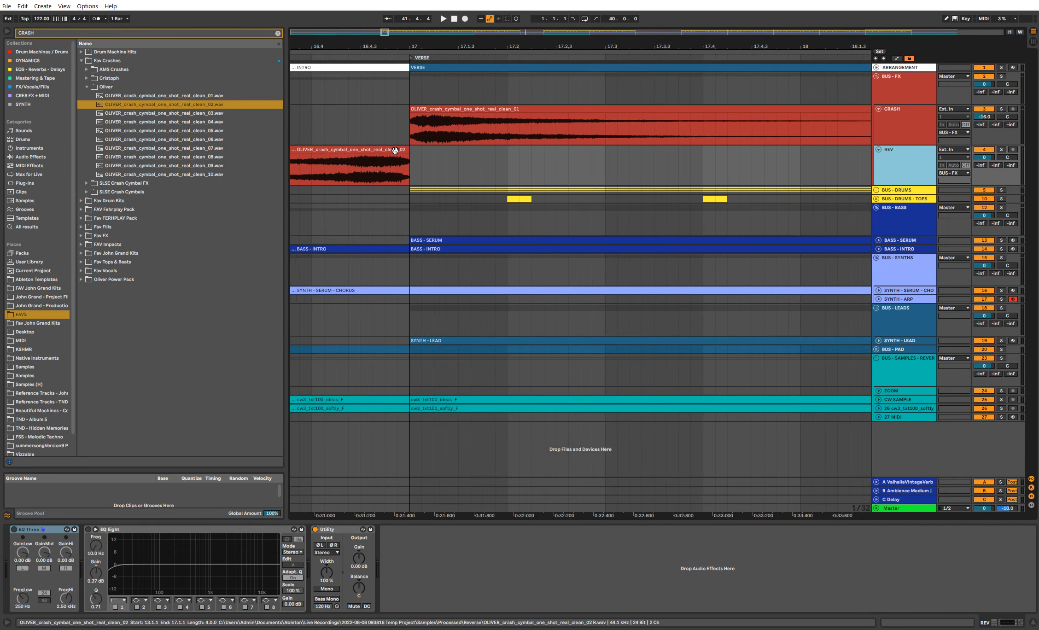
left_click(985, 158)
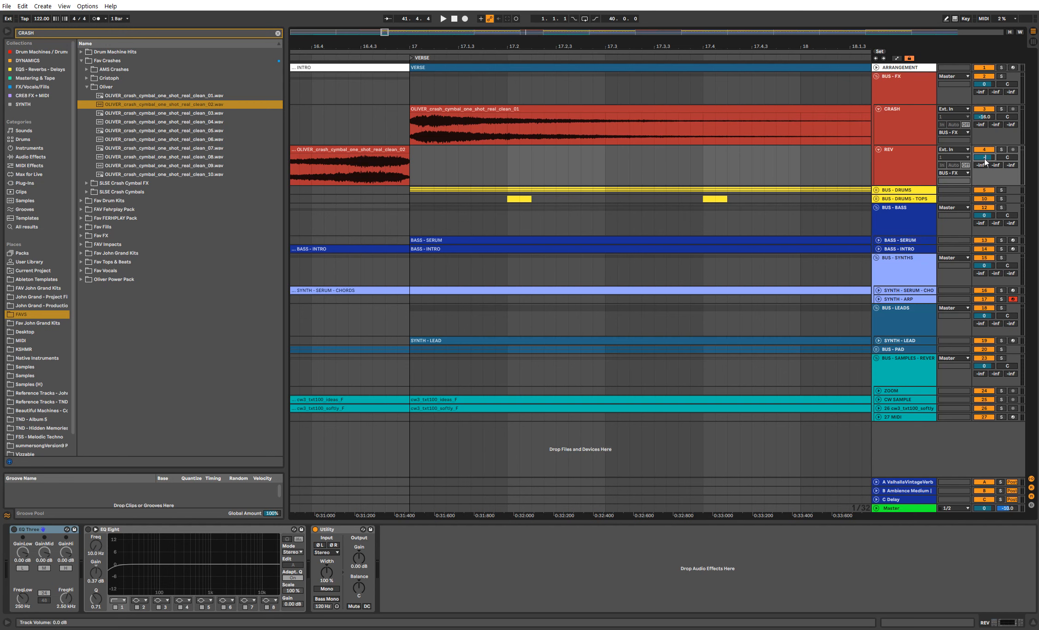
left_click_drag(443, 46, 441, 23)
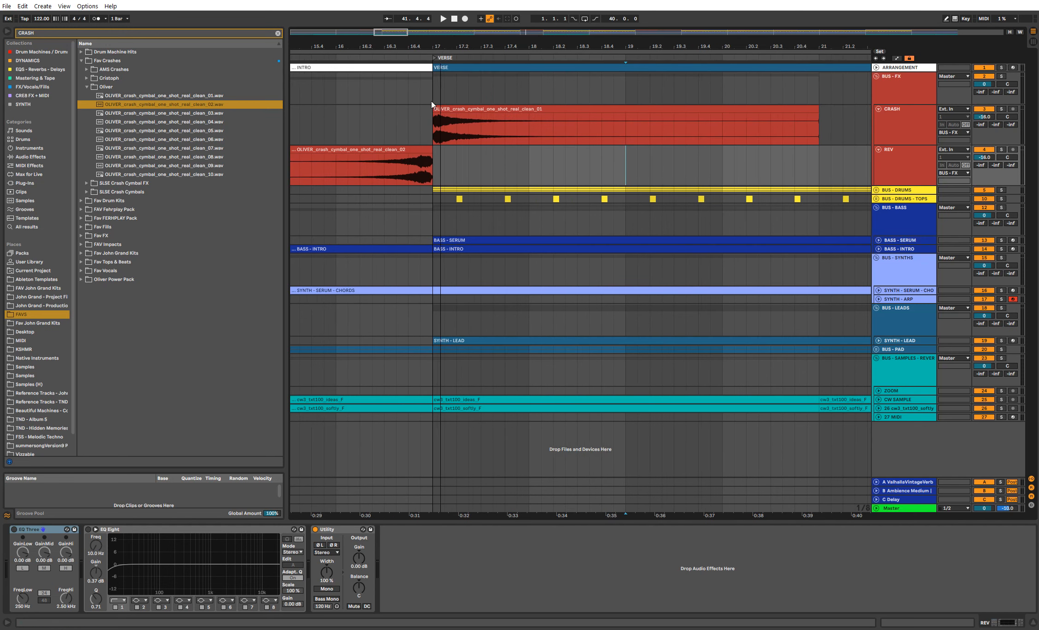
Step: Play the transition into the verse, shorten the reversed crash clip and move it so it ends exactly at bar 17
left_click(392, 165)
key("space")
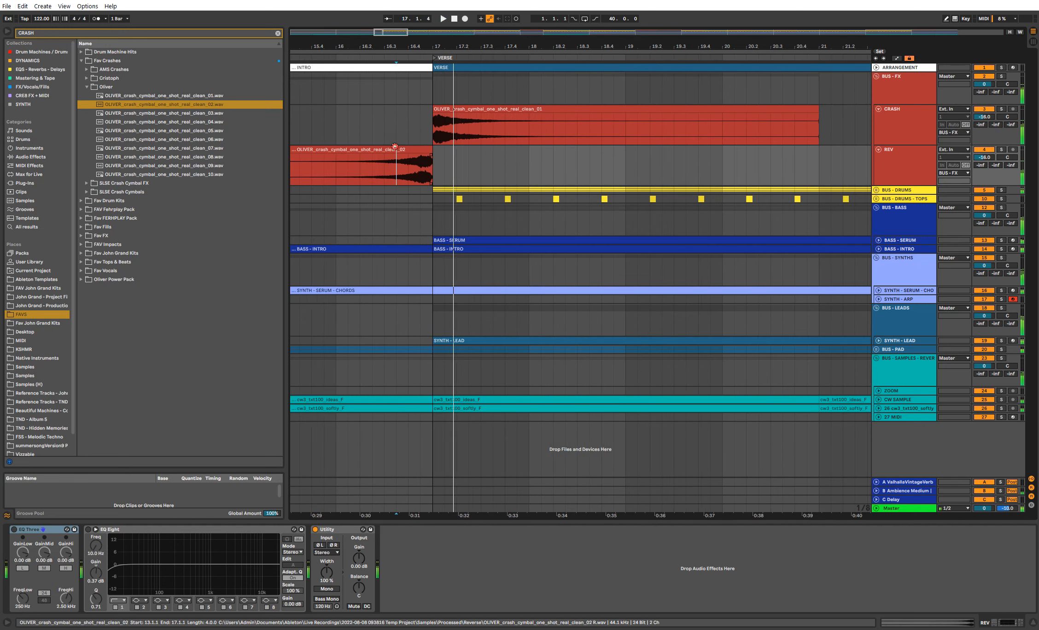
double_click(391, 165)
left_click(97, 160)
key("shift+Tab")
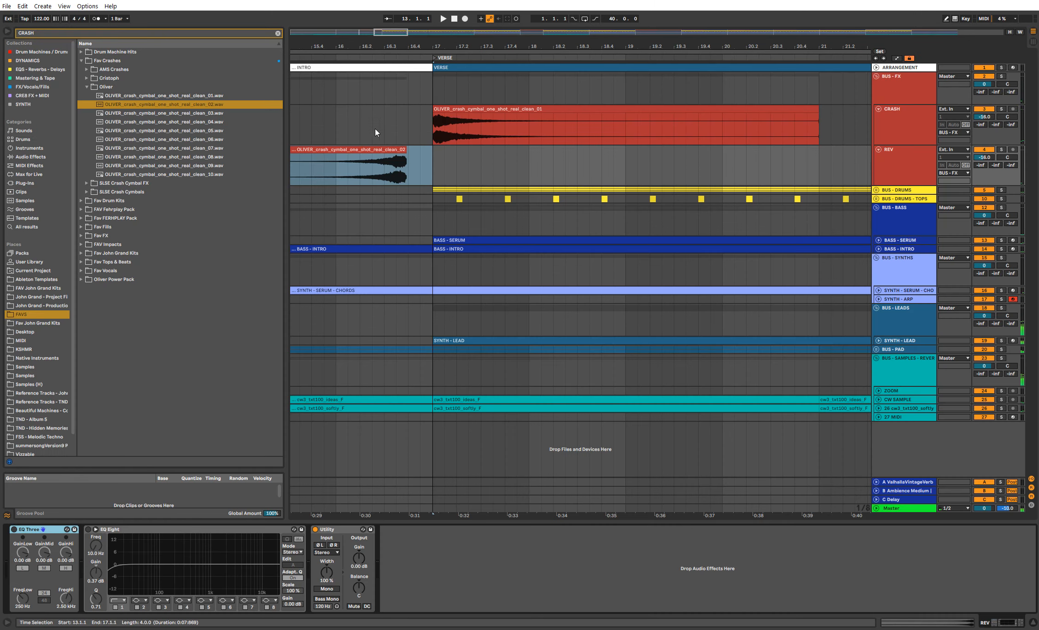
left_click_drag(370, 150, 400, 149)
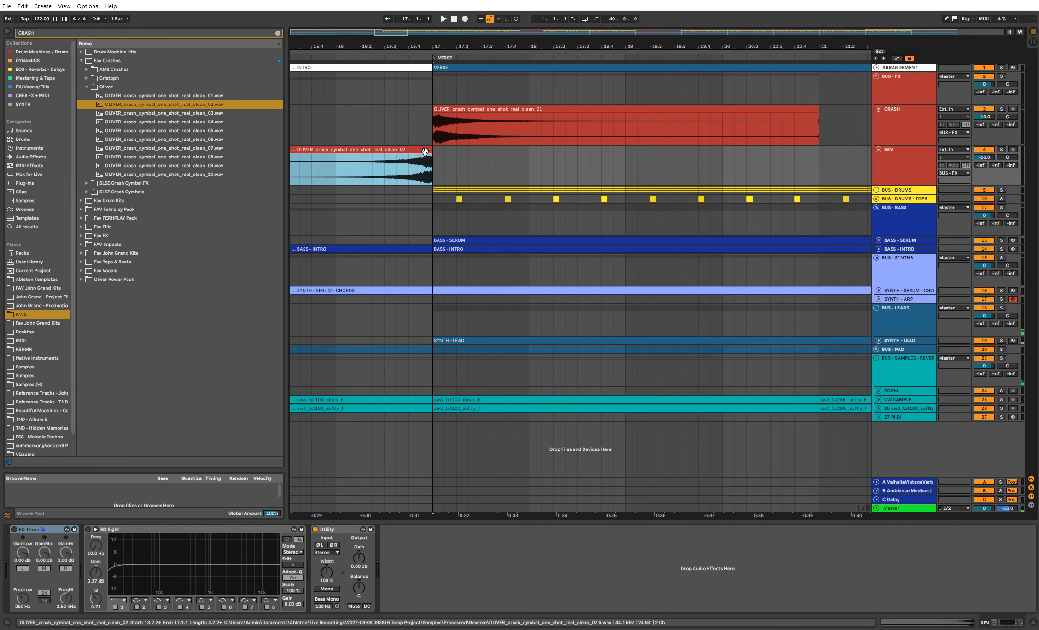
Step: Audition the REV track, and copy the reversed crash so copies end at bars 33, 41, 53, 61, 69, 77, 93 and 101
left_click(379, 173)
key("space")
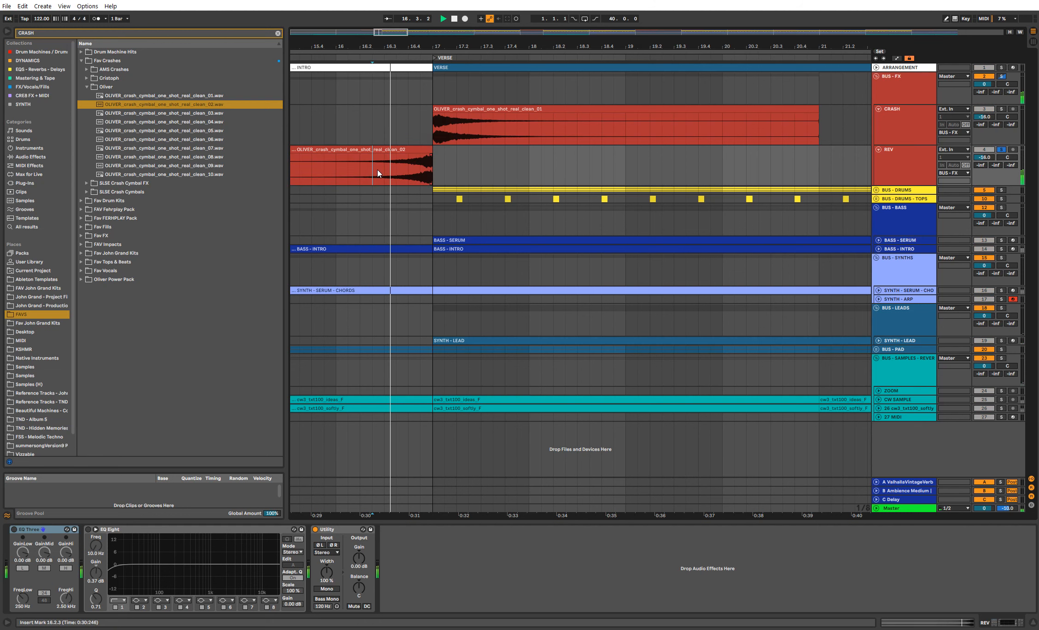
left_click_drag(481, 46, 482, 5)
left_click_drag(361, 158, 606, 156)
left_click_drag(606, 156, 758, 157)
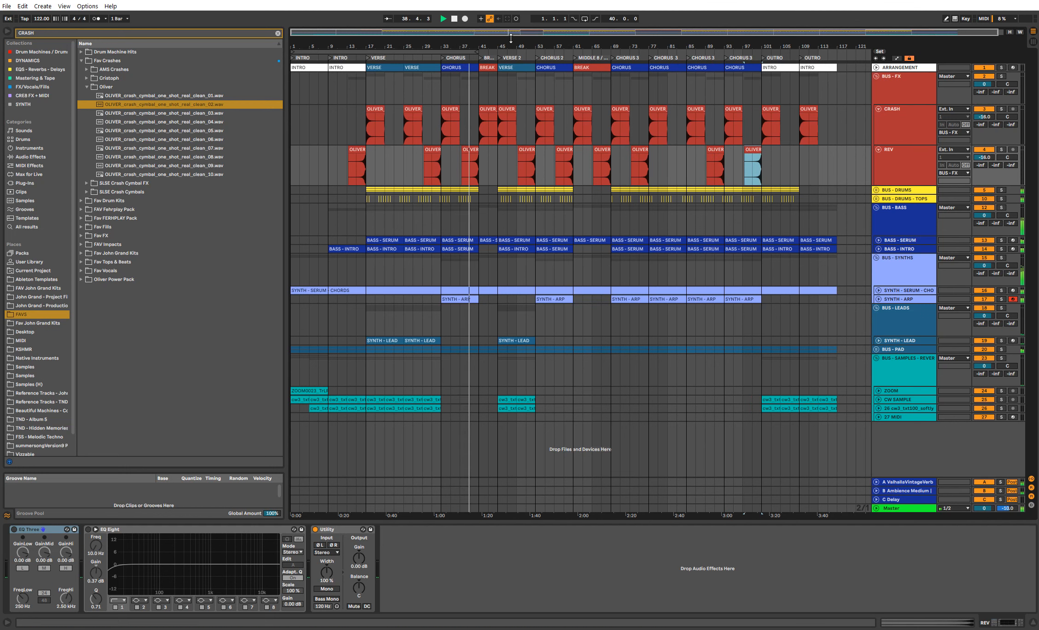
left_click_drag(498, 41, 496, 41)
Step: Insert a new return track after B Ambience Medium and colour it dark blue
left_click(889, 156)
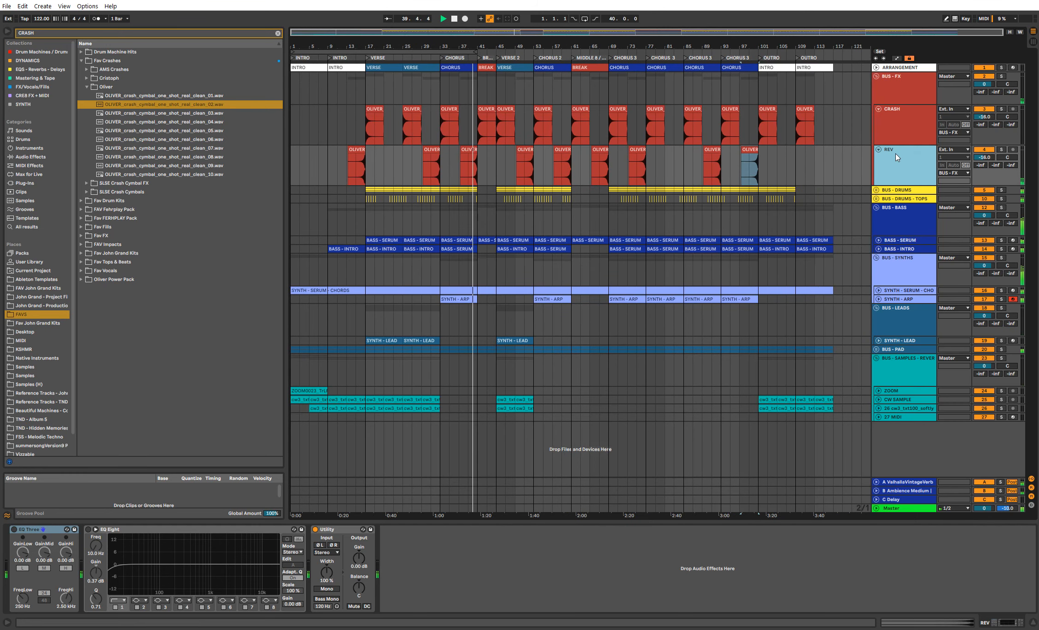
left_click(915, 134)
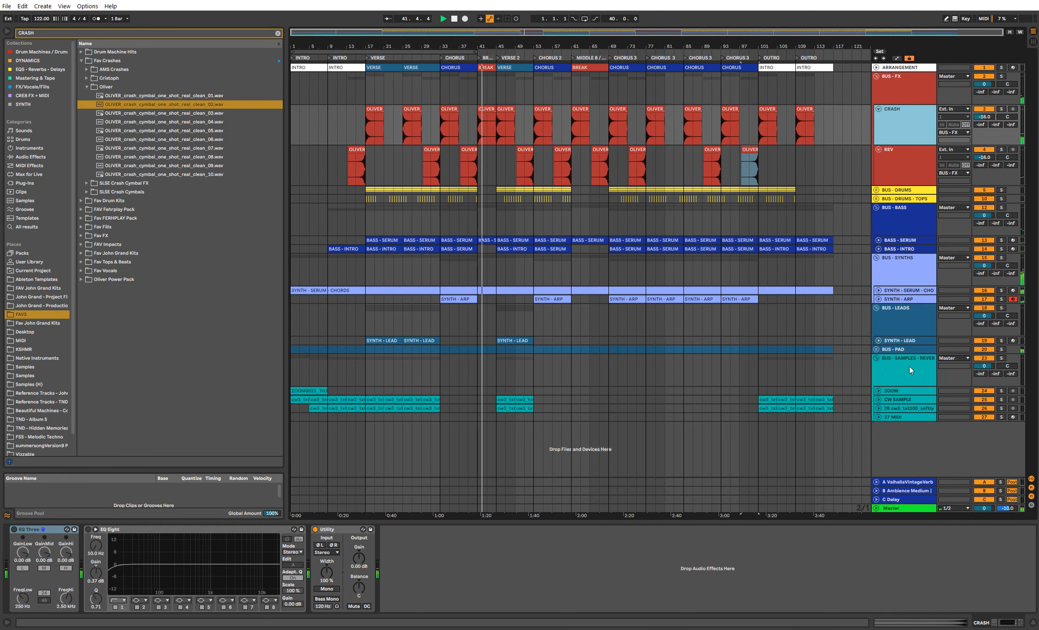
left_click(902, 491)
right_click(902, 491)
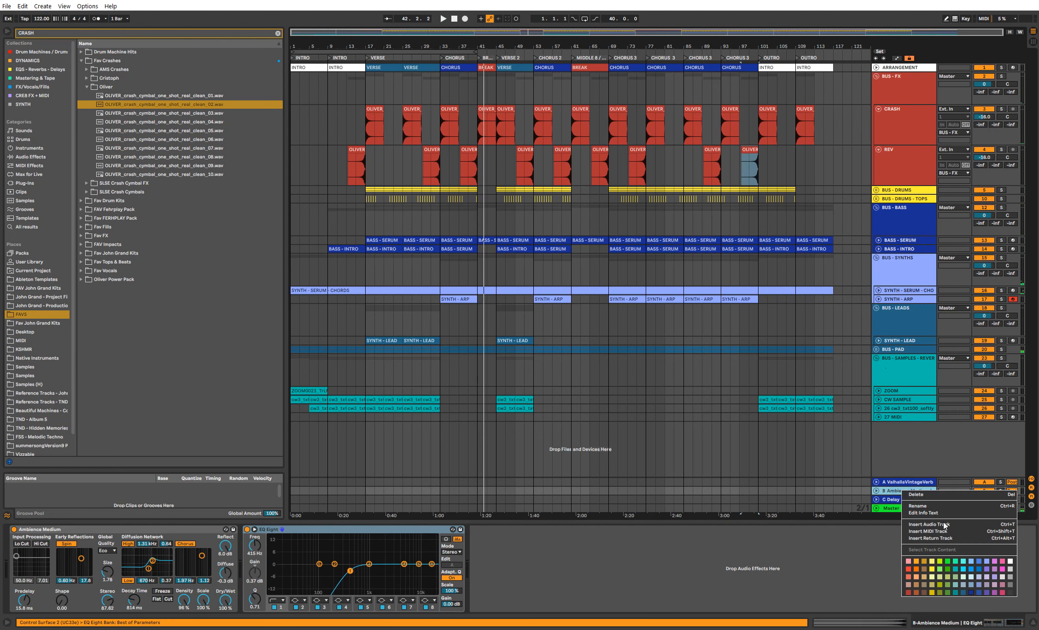
left_click(940, 538)
right_click(917, 494)
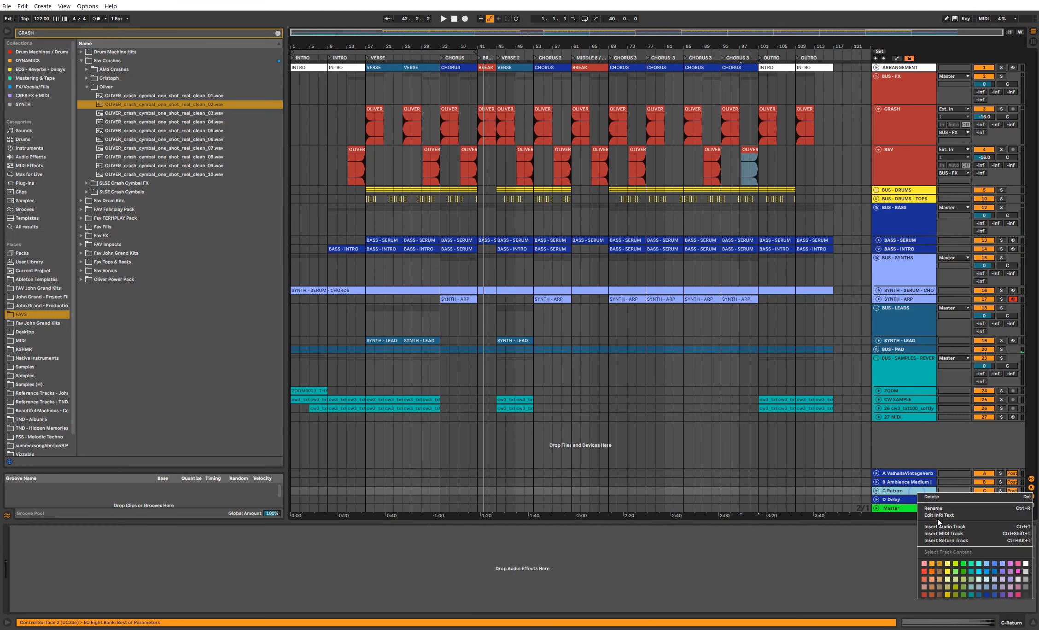
left_click(984, 595)
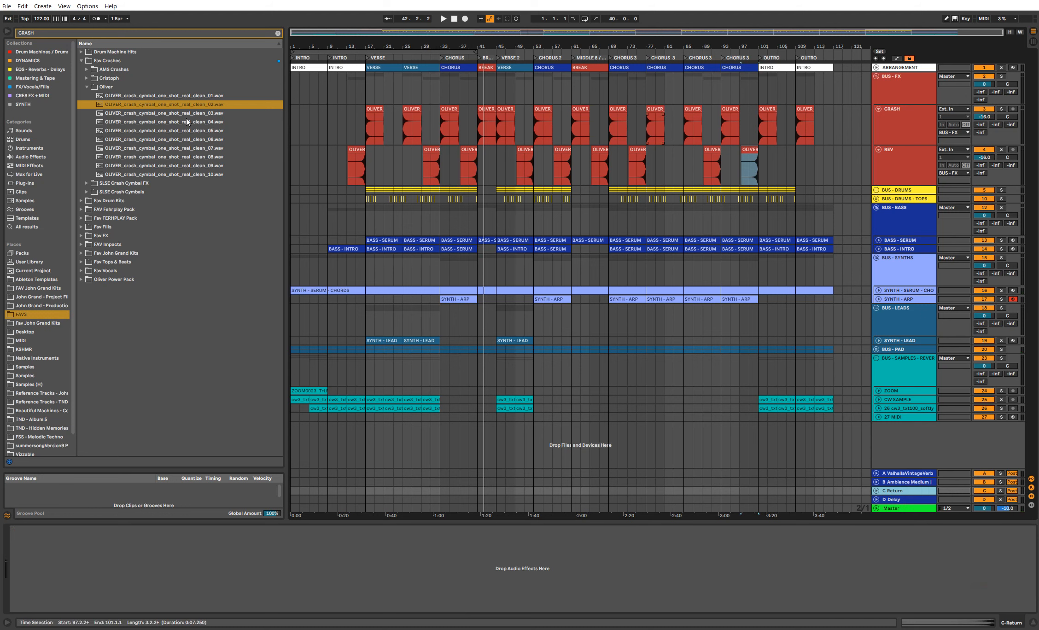
Step: Search the plug-ins for ARTS and load ArtsAcousticReverb onto return track C
left_click(38, 182)
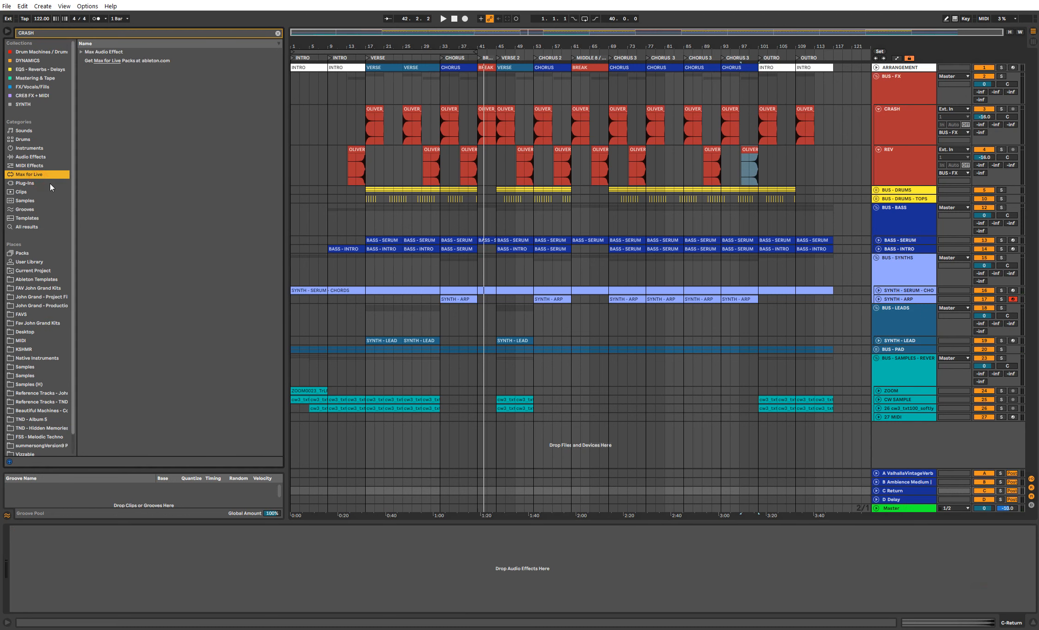
left_click(278, 33)
type("ATR")
key("ctrl+a")
key("BackSpace")
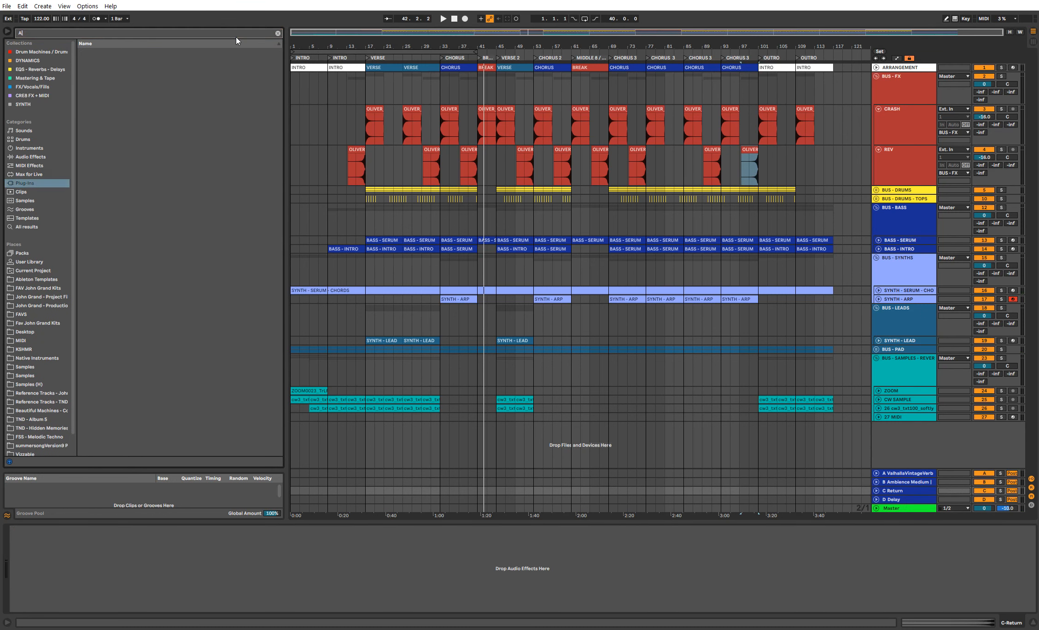
type("ARTS")
double_click(137, 70)
Step: Load the Temple Big Reverb preset in ArtsAcousticReverb and close the plug-in window
left_click(509, 262)
left_click(526, 309)
left_click(627, 371)
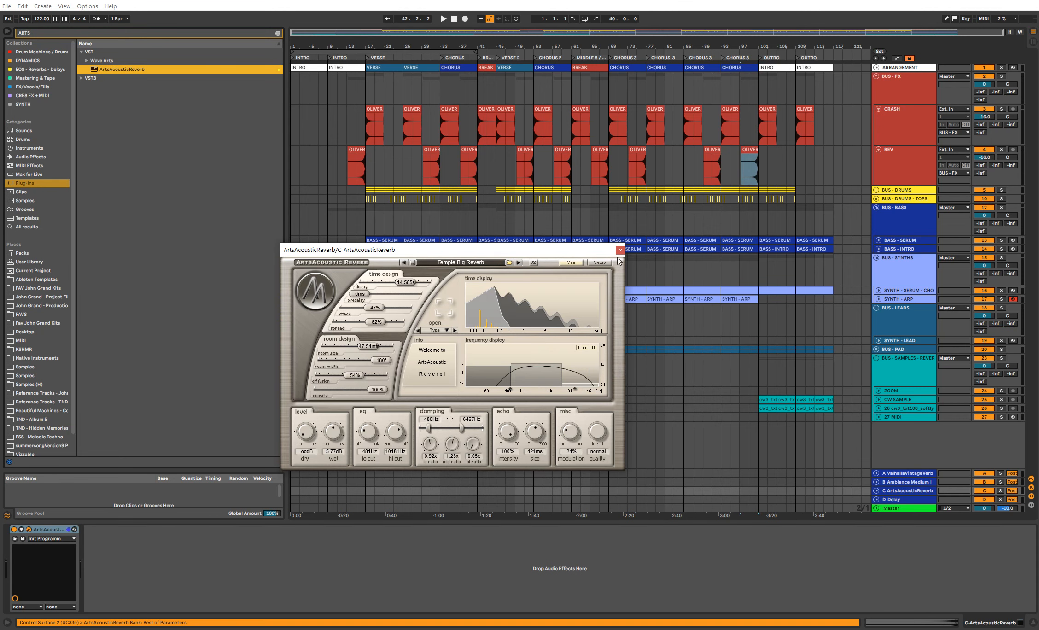
left_click(621, 252)
Step: Solo the REV track, play it from bar 15 and raise its send to the ArtsAcousticReverb return to 0 dB
left_click(356, 161)
left_click(1002, 150)
key("space")
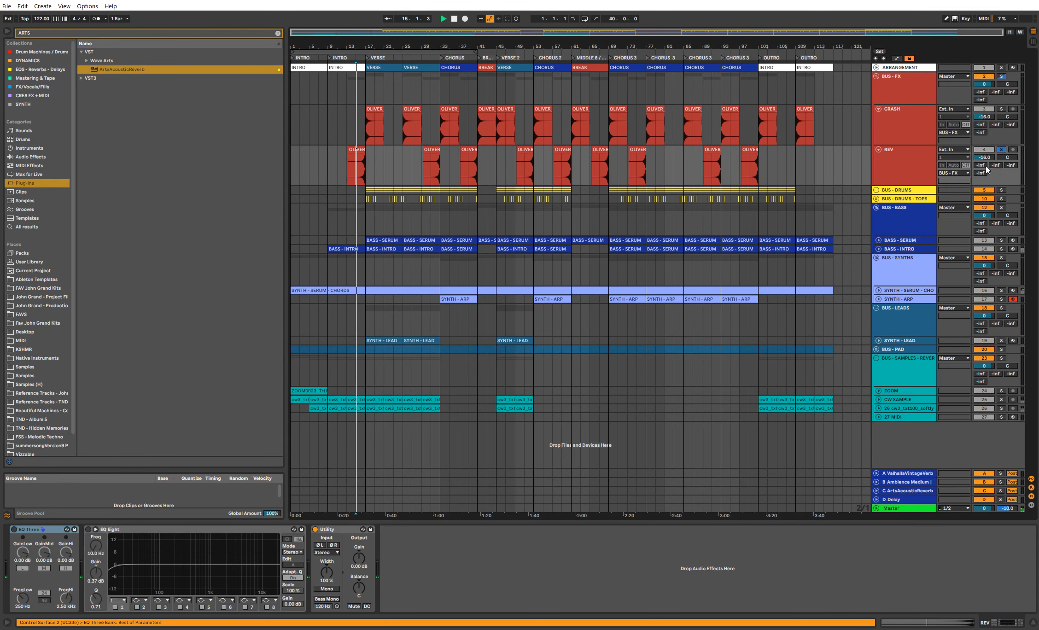
left_click_drag(1010, 170, 1008, 162)
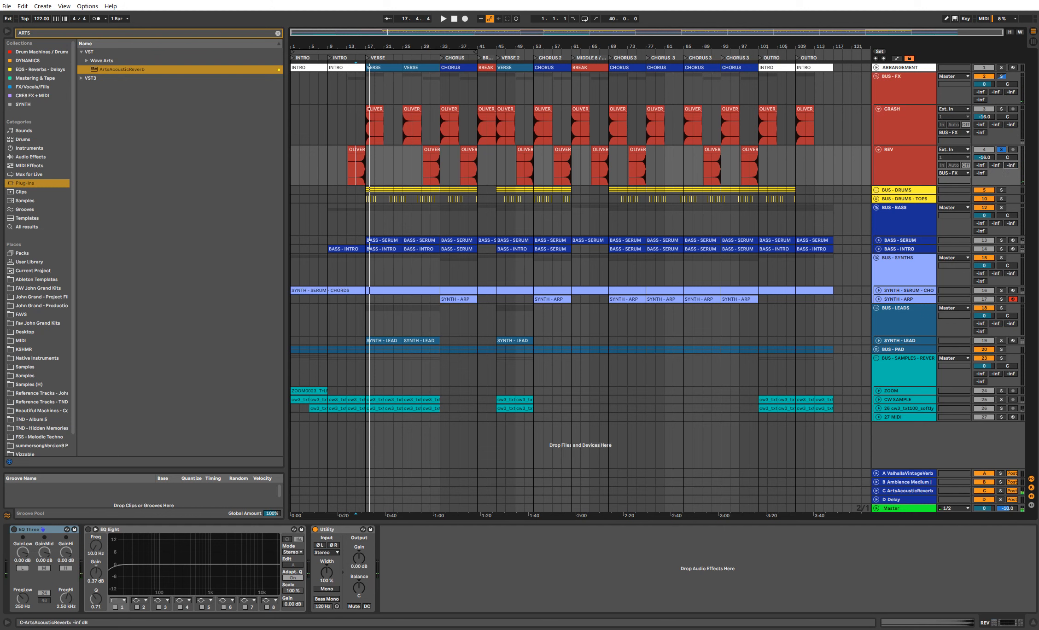
Step: Enable EQ Eight with a low cut at 271 Hz on REV and 348 Hz on CRASH, and set CRASH's ArtsAcousticReverb send to 0 dB
left_click(903, 159)
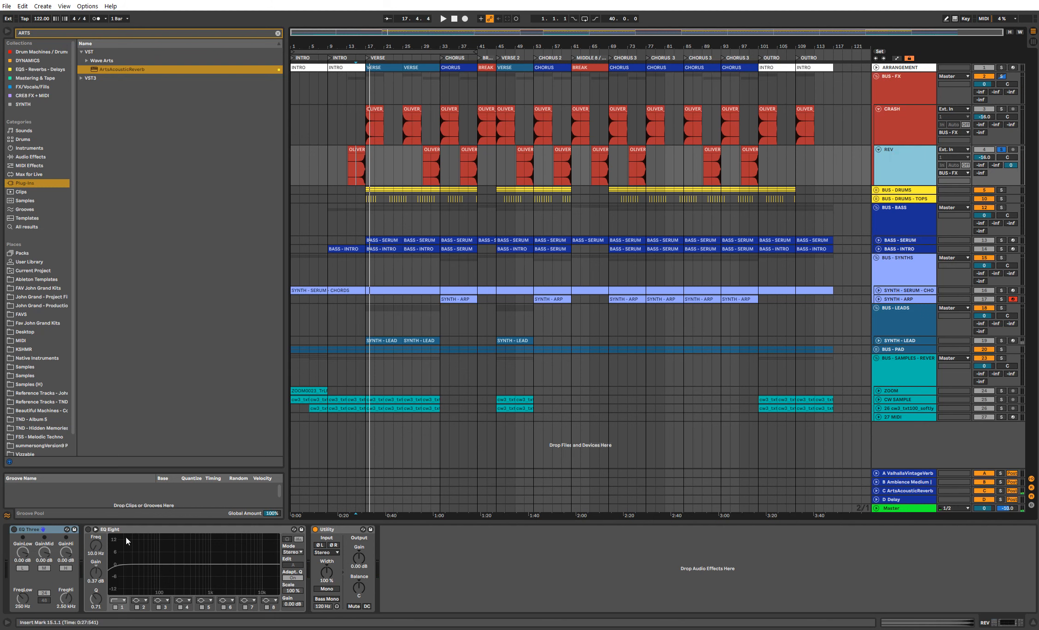
left_click(88, 531)
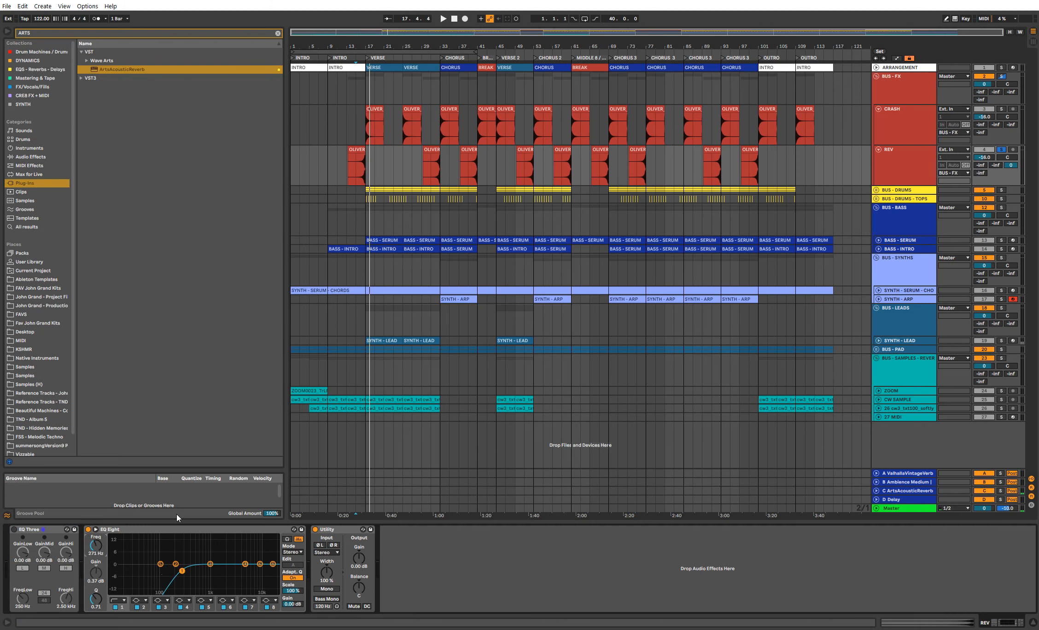
left_click(877, 125)
left_click(90, 530)
key("space")
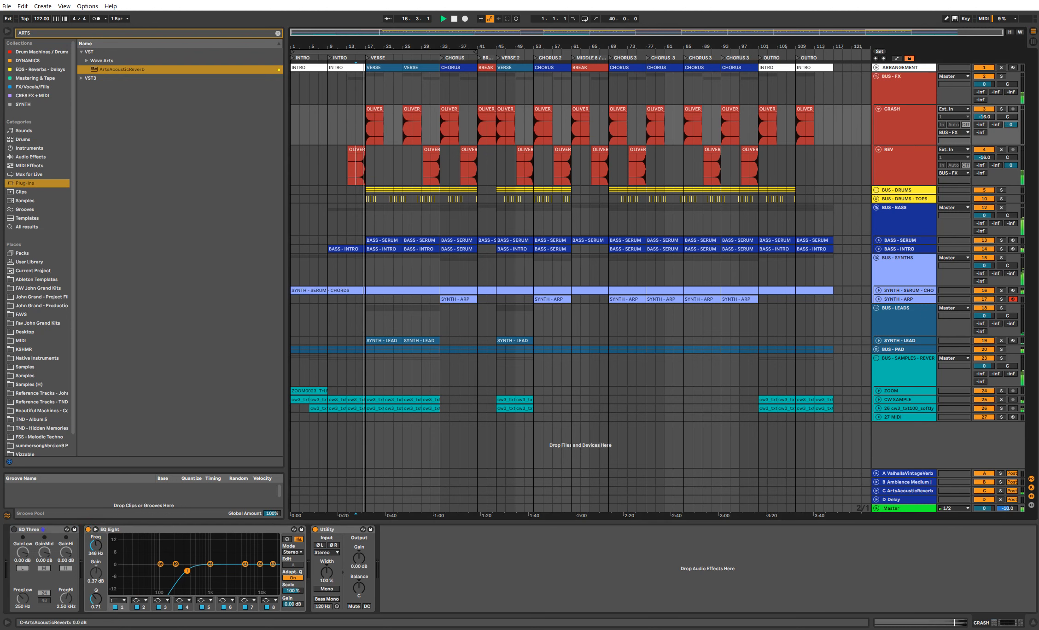
Step: Lower the volume of the CRASH and REV tracks together to -18.0 dB
left_click(907, 122)
left_click(912, 163, "shift")
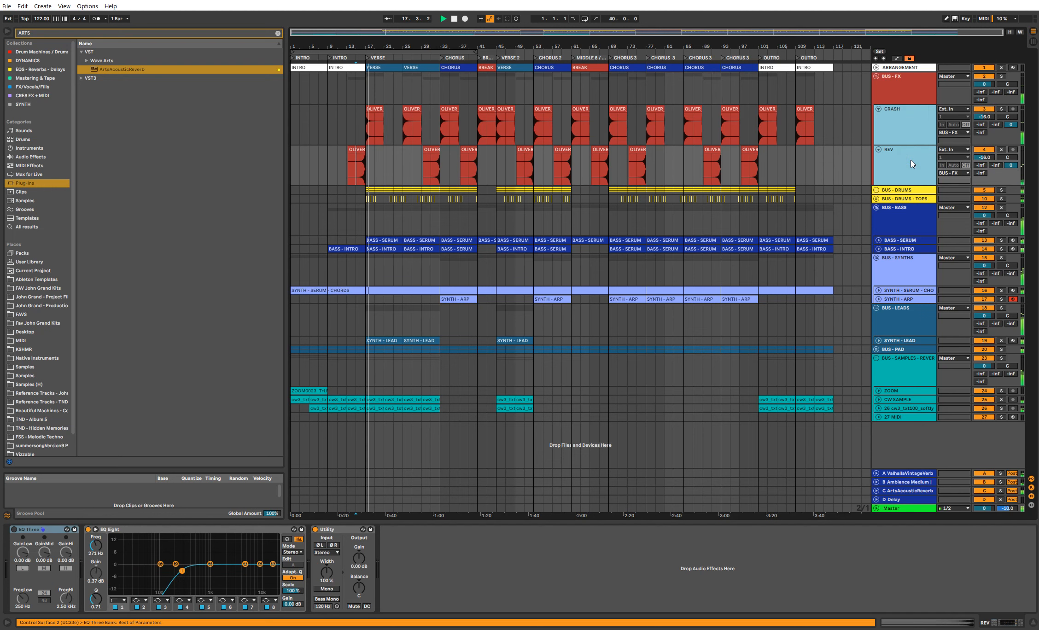
left_click(981, 117)
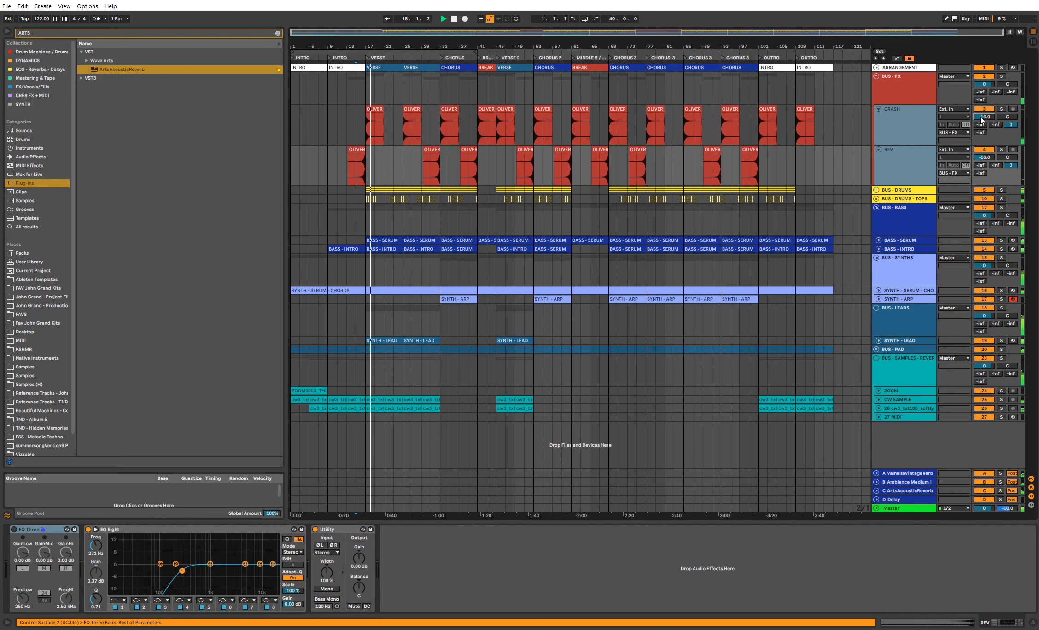
Step: Solo and unfold the SYNTH - LEAD track, stop playback, and mute the reverb in its Spire synth
left_click(900, 342)
key("s")
left_click(878, 341)
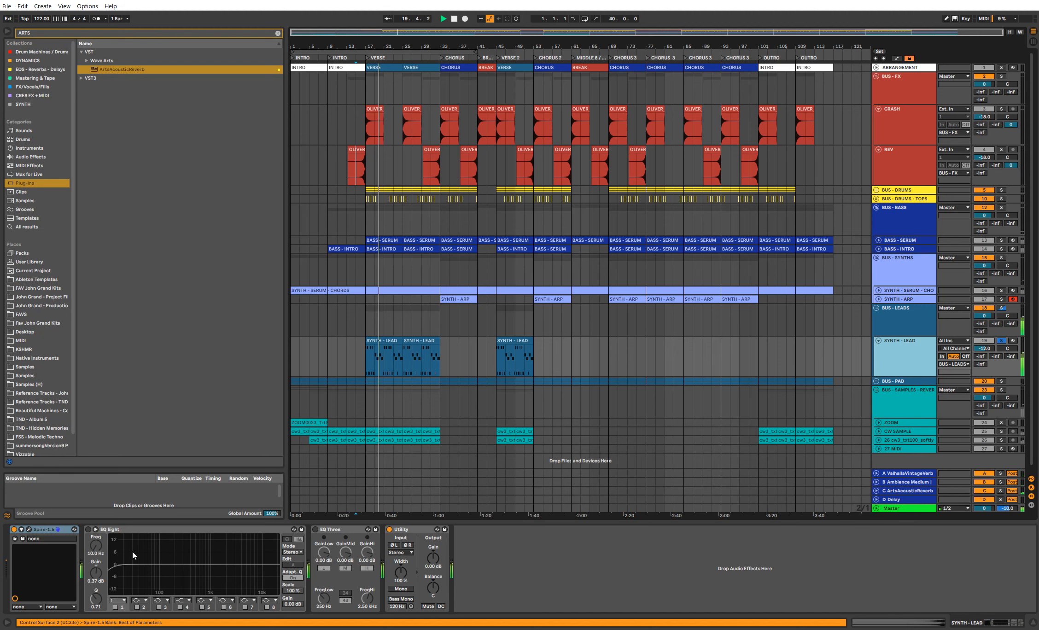
key("space")
left_click(29, 529)
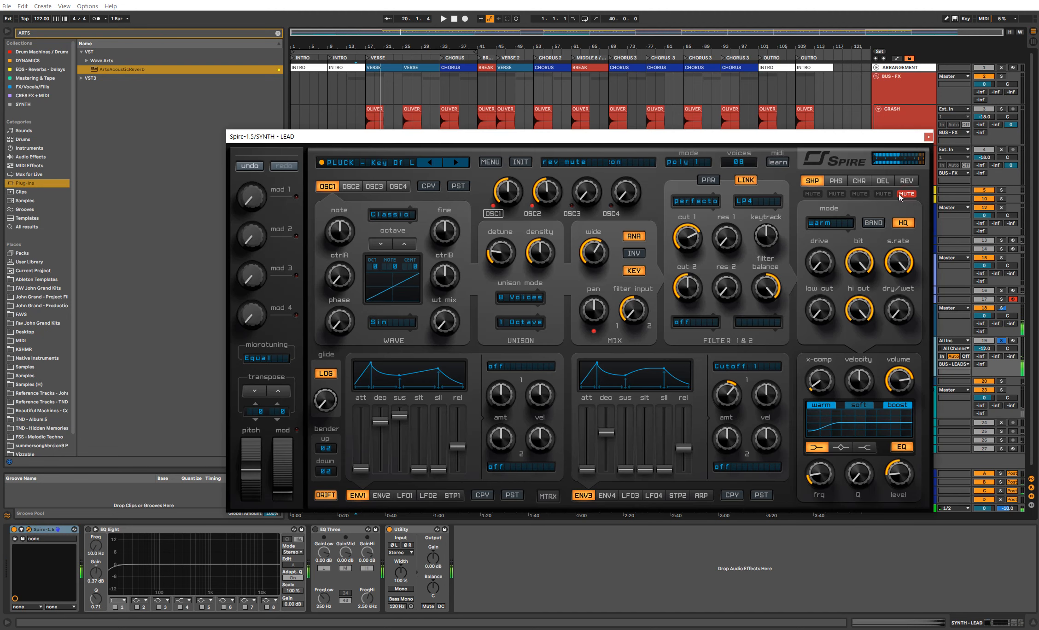
left_click(928, 137)
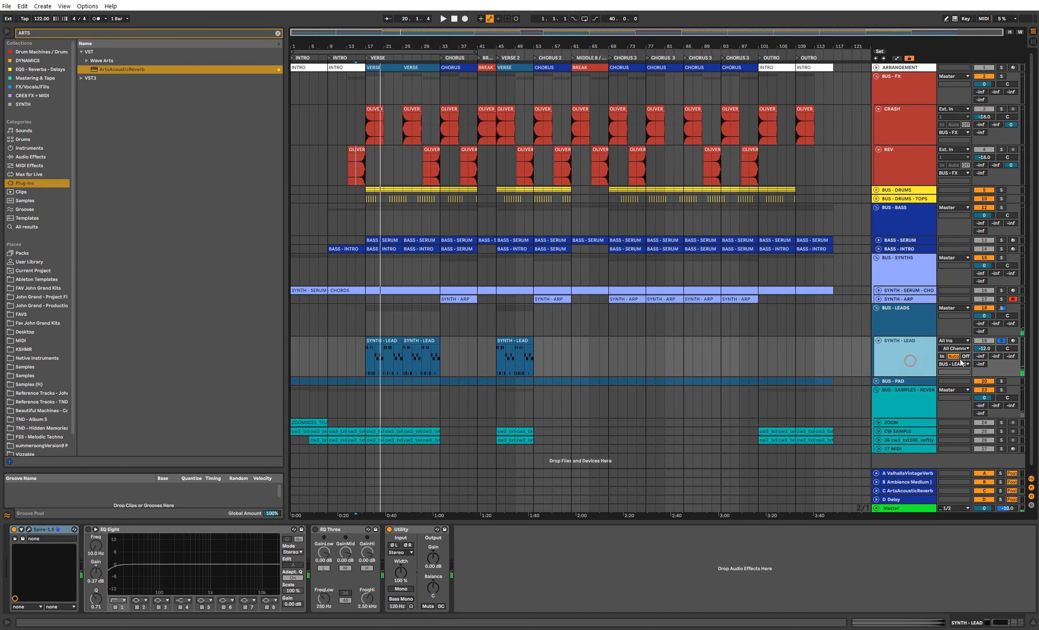
Step: Set the SYNTH - LEAD send to the ArtsAcousticReverb return to -5.0 dB during playback from bar 17, and enable the track's EQ Eight
left_click(1011, 357)
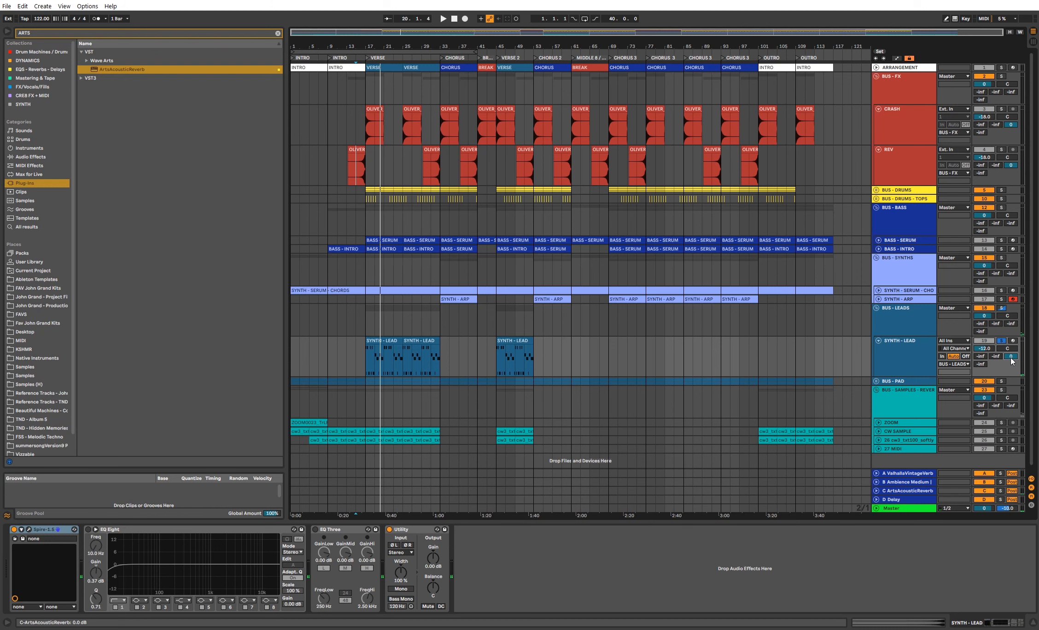
left_click(382, 359)
key("space")
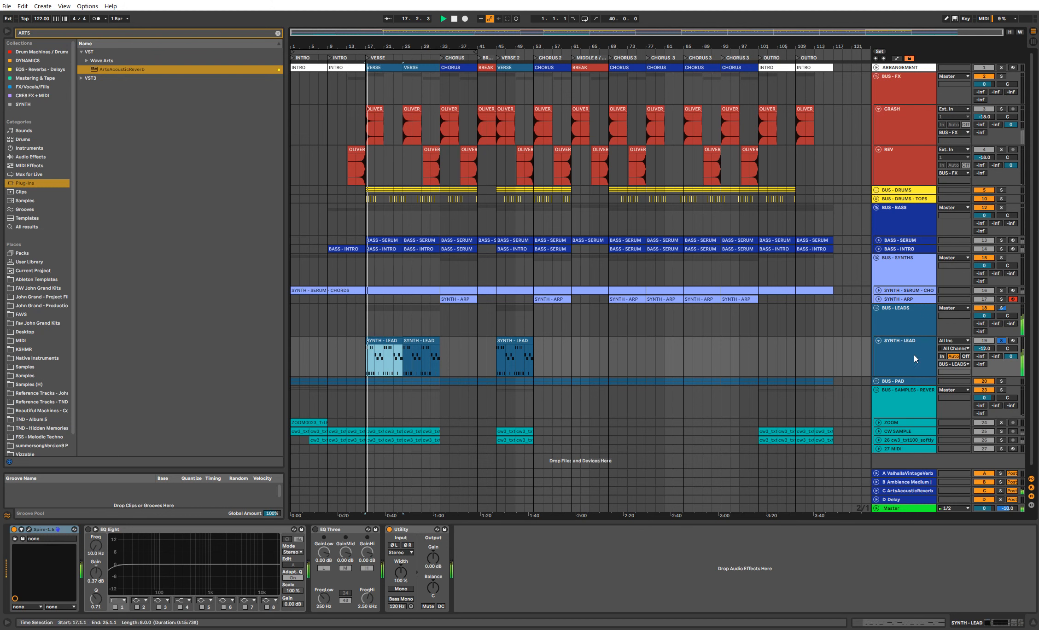
left_click_drag(1006, 356, 1006, 364)
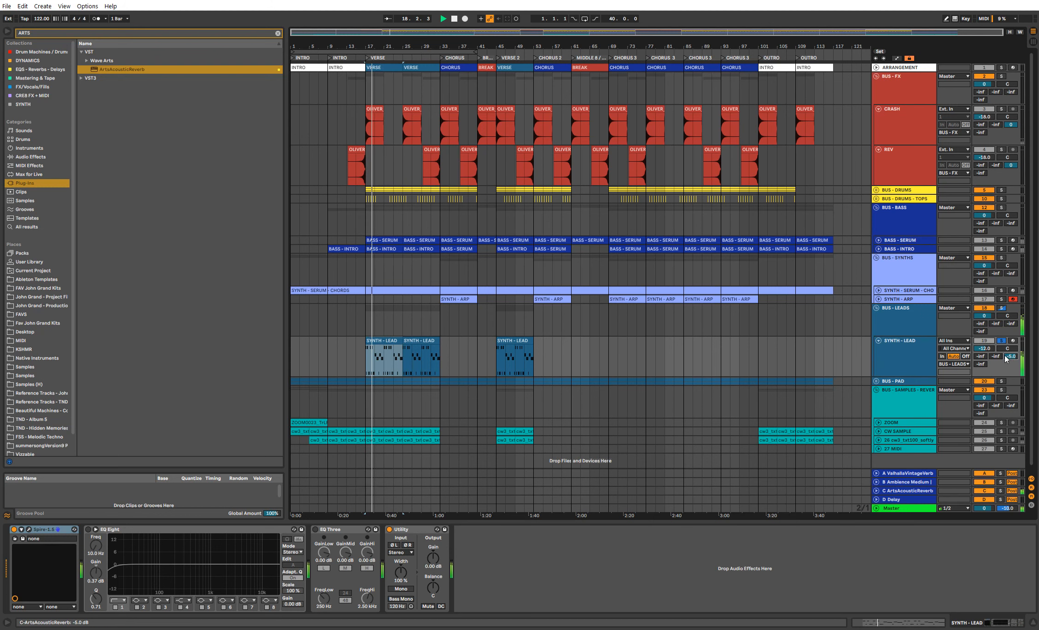
left_click(95, 545)
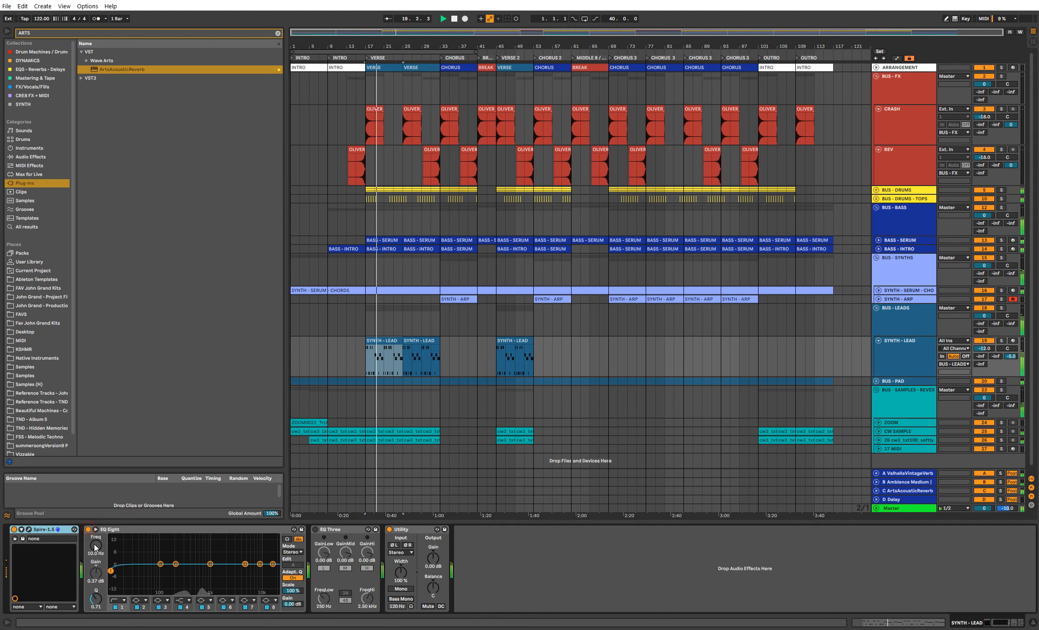
Step: Insert a MIDI track below the BUS - BASS group and group it as BUS - SUB
left_click(892, 223)
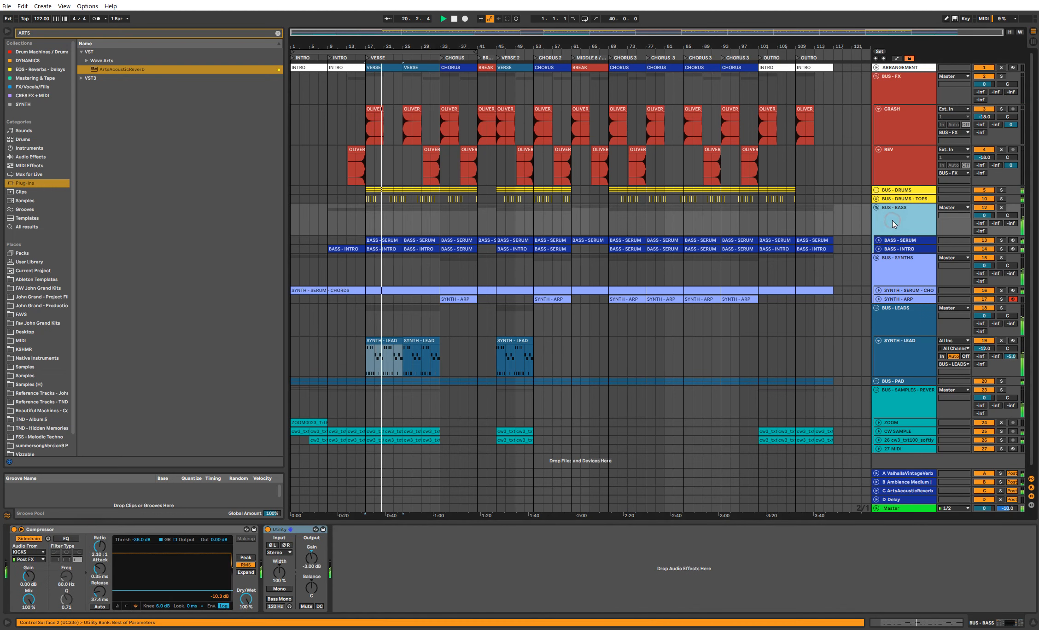
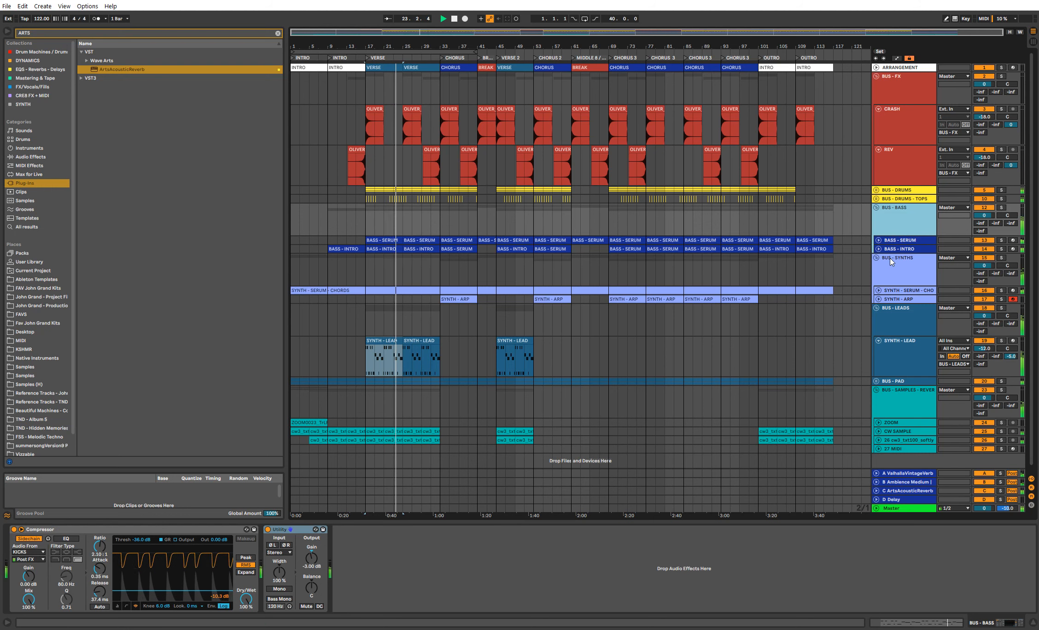
right_click(900, 226)
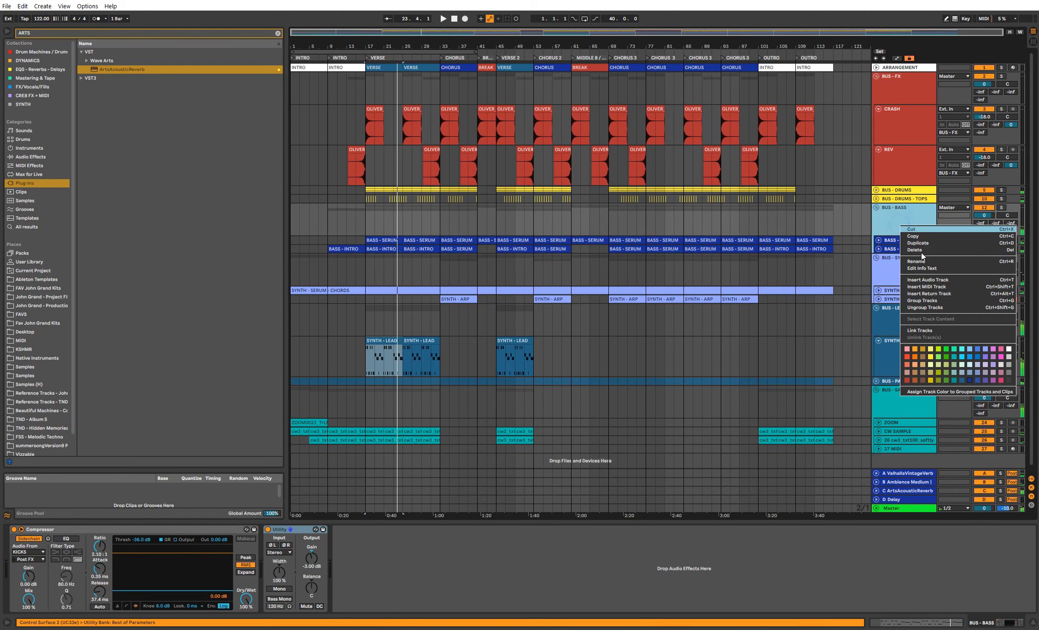
left_click(925, 286)
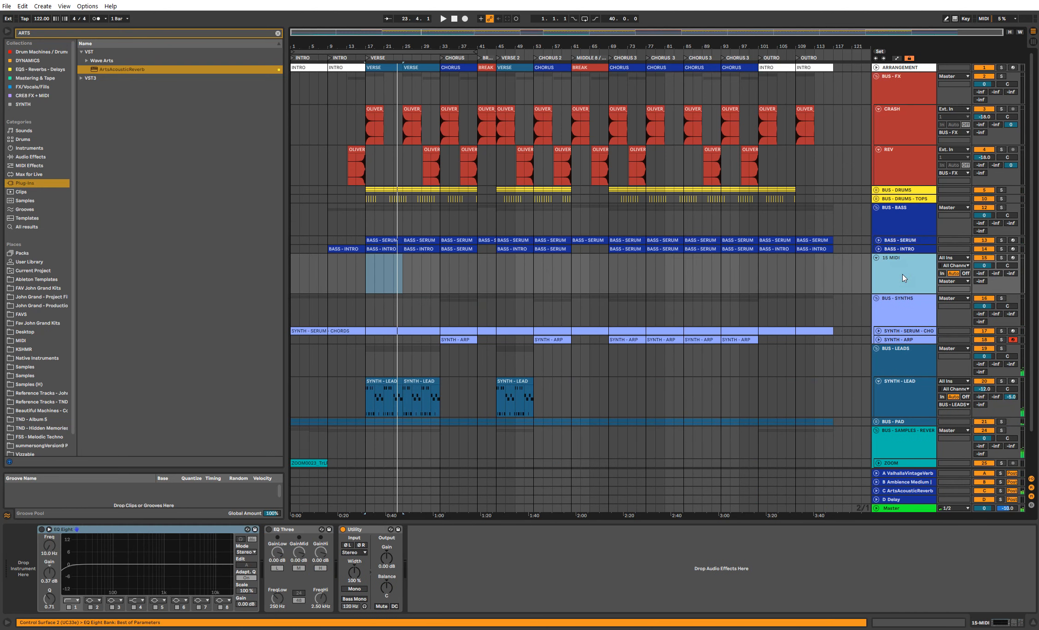
key("ctrl+g")
type("BUS - ")
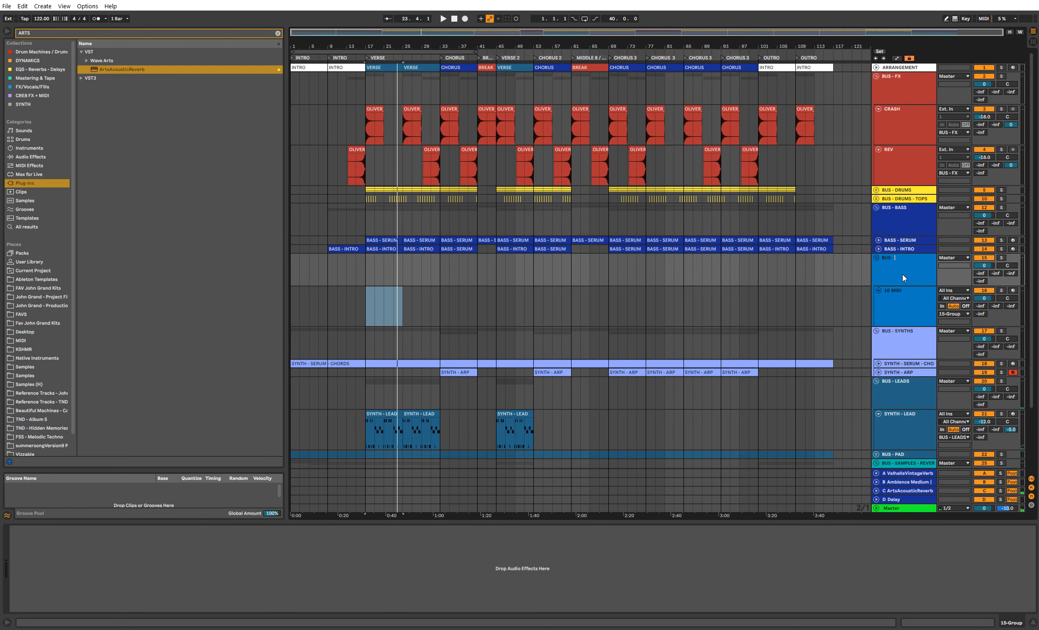
type("SUB")
key("Return")
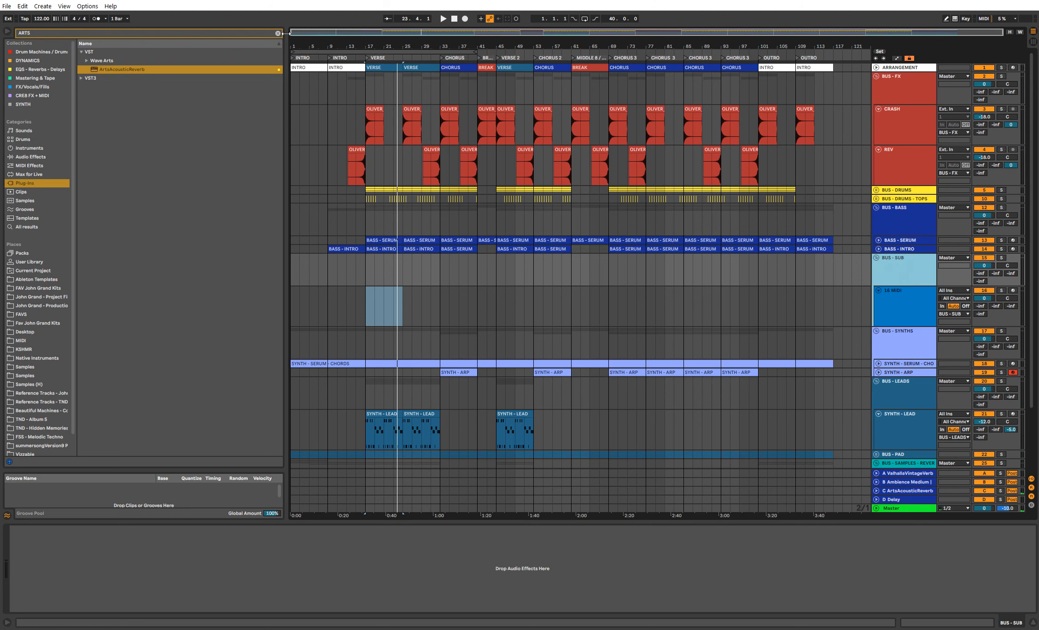
Step: Search the instruments for SINE, look through the Instrument Rack presets, and replace the search with SUB
left_click(278, 33)
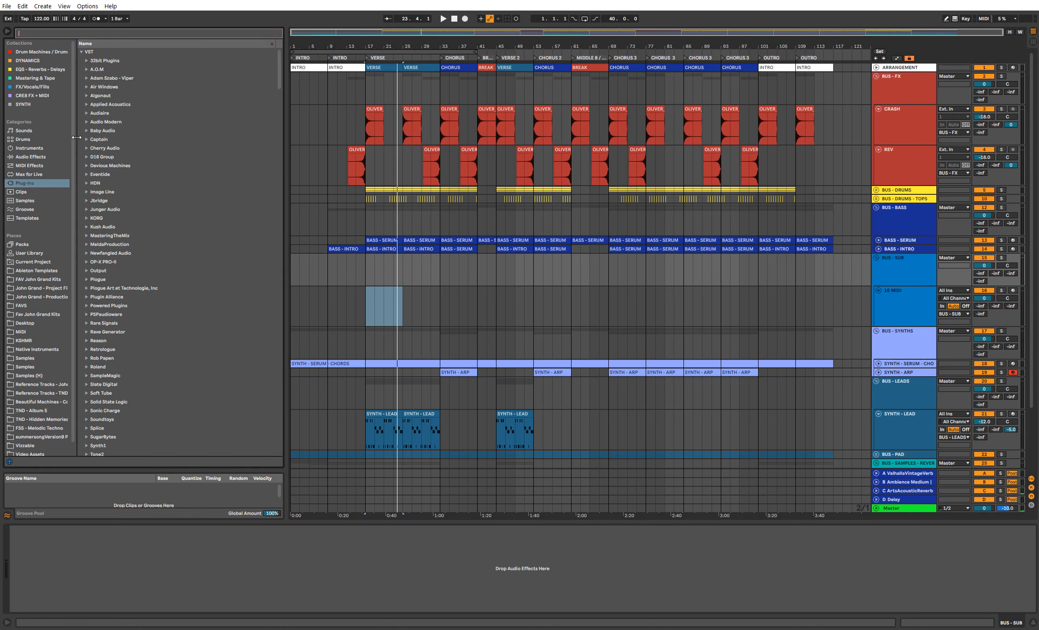
left_click(60, 147)
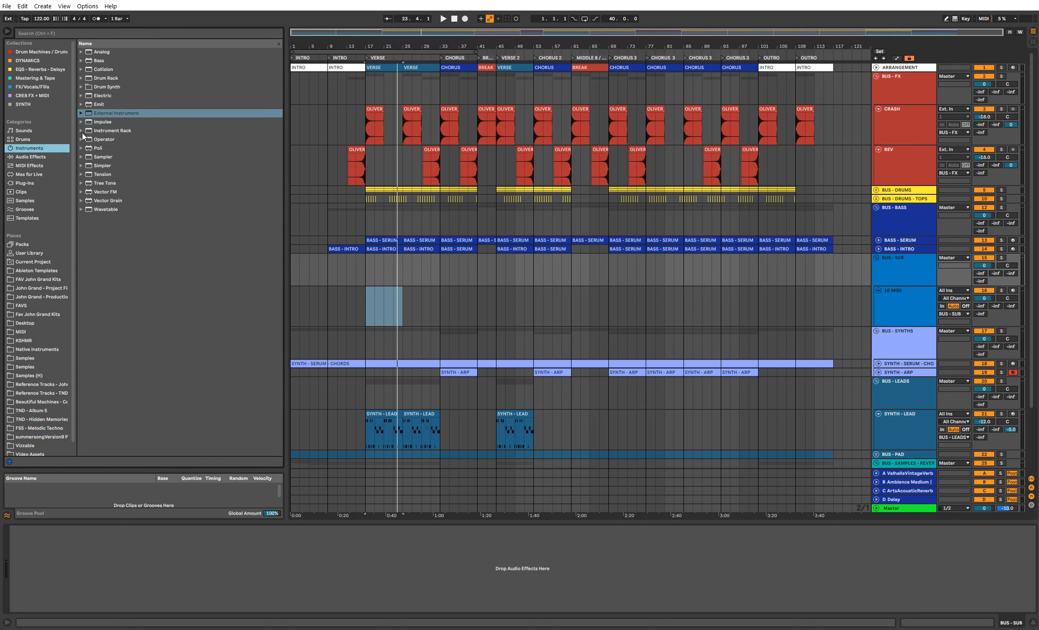
left_click(116, 33)
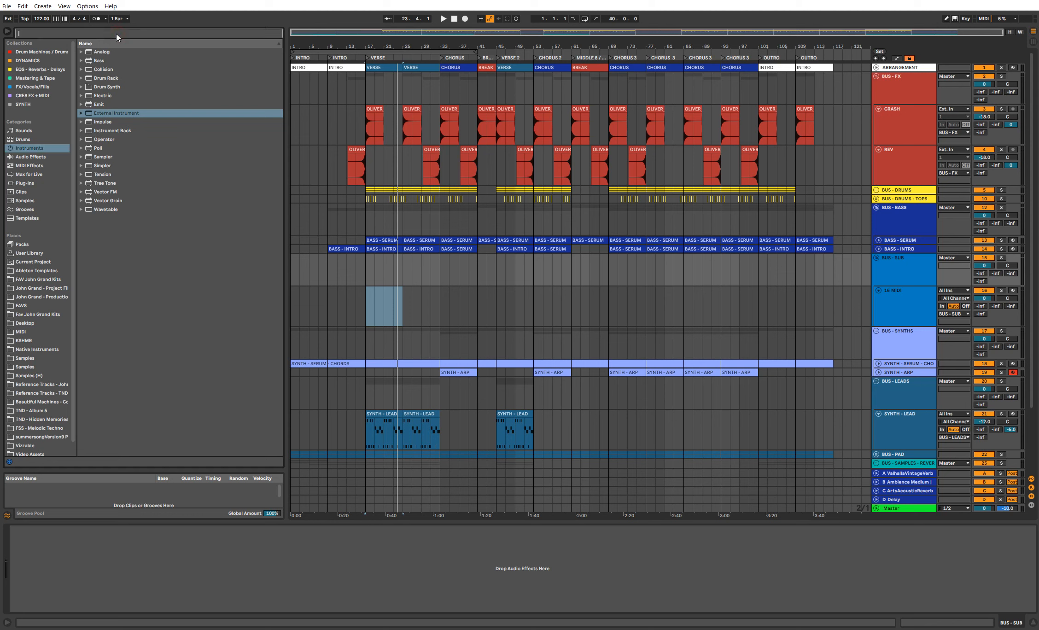
type("SINE")
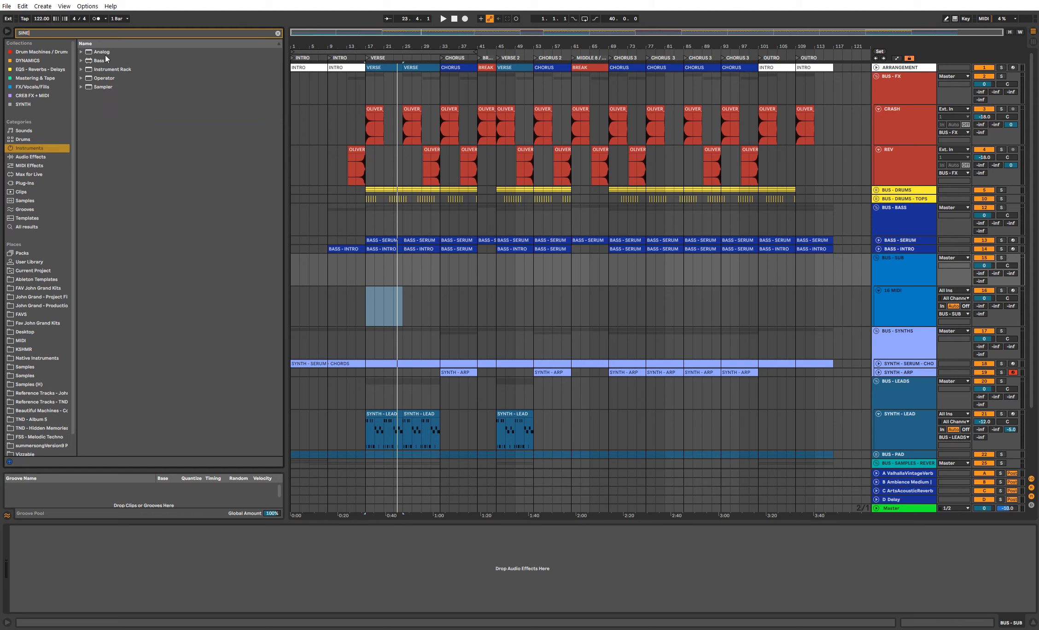
left_click(915, 300)
left_click(81, 70)
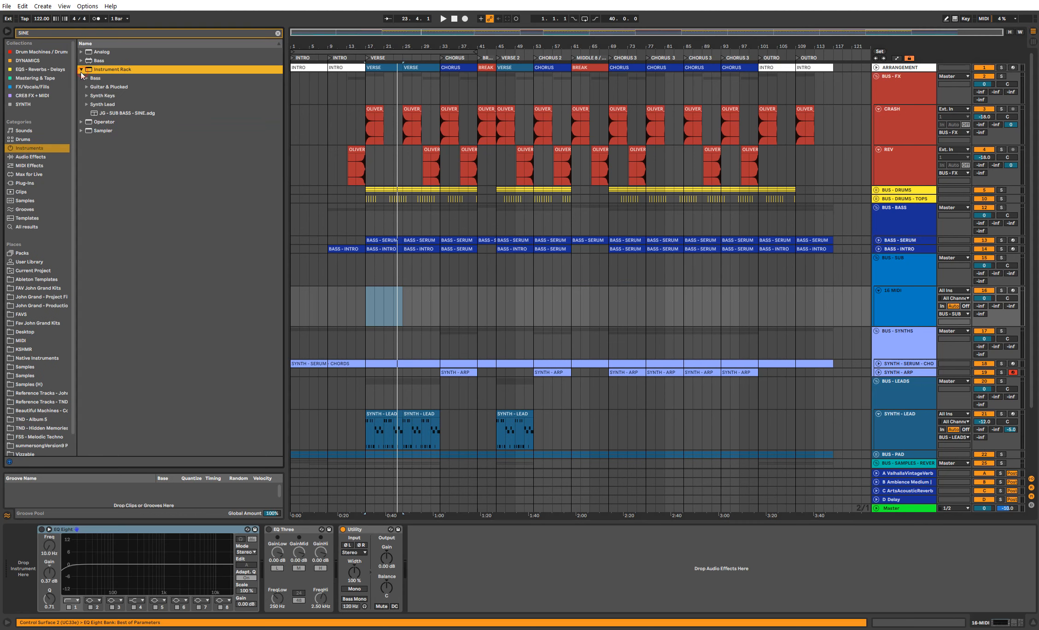
left_click(278, 34)
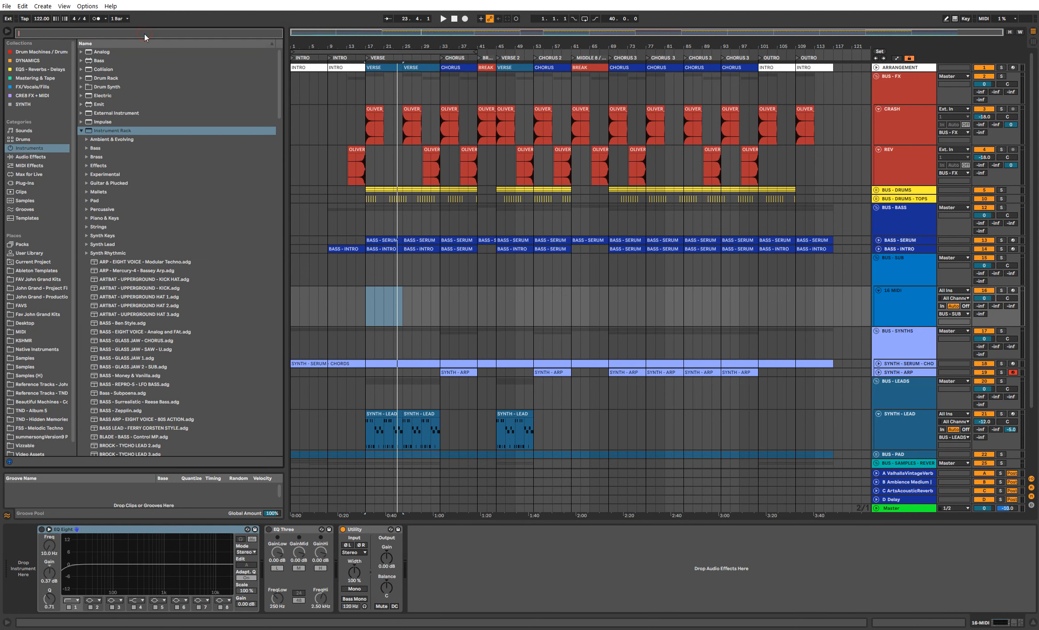
type("SUB")
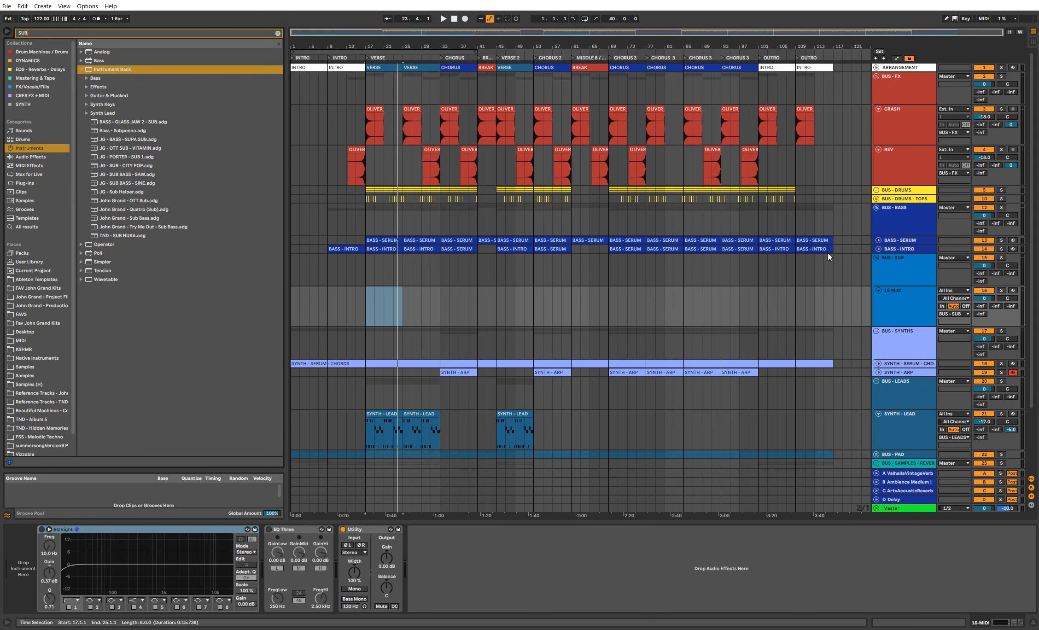
Step: Load the JG - SUB BASS - SAW preset onto the MIDI track in BUS - SUB and hide the plug-in windows
left_click(895, 276)
left_click(904, 299)
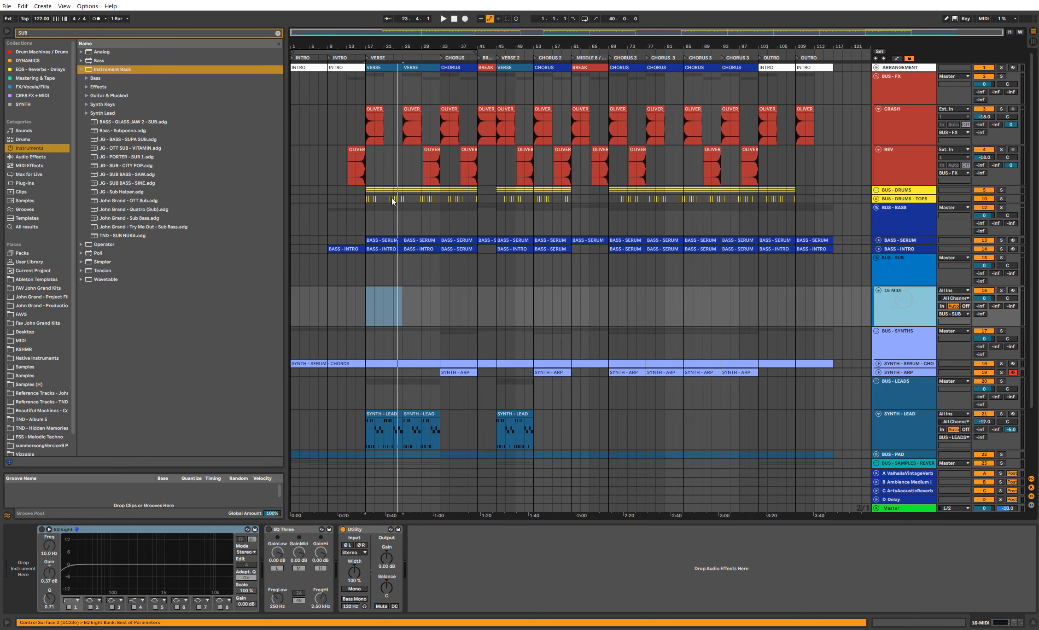
left_click(164, 175)
double_click(164, 175)
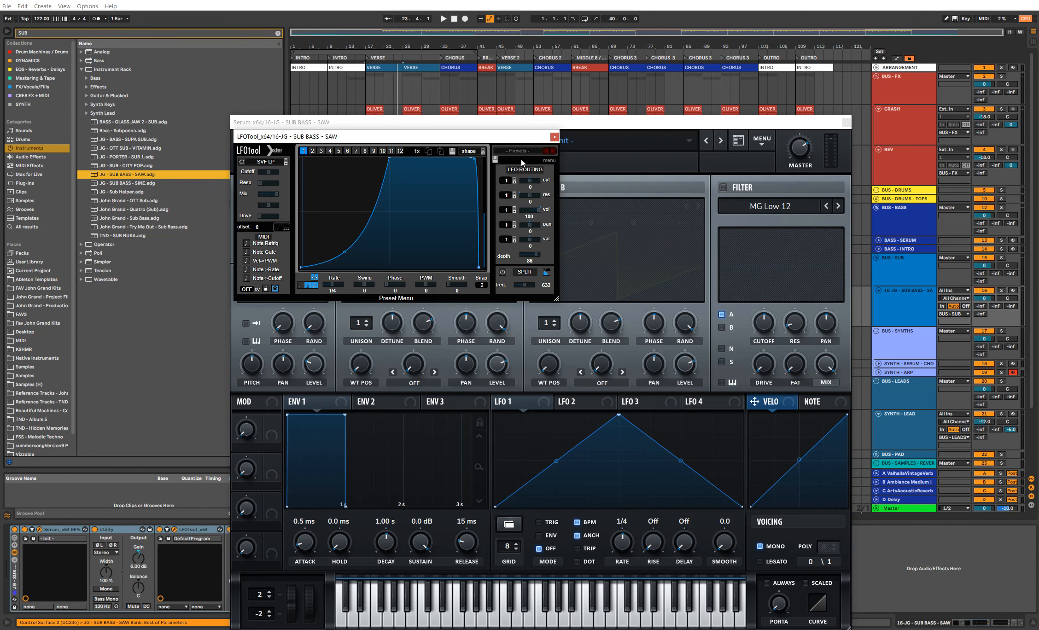
key("ctrl+alt+p")
Step: Insert a second MIDI track in BUS - SUB and load the JG - SUB BASS - SINE preset onto it
right_click(901, 298)
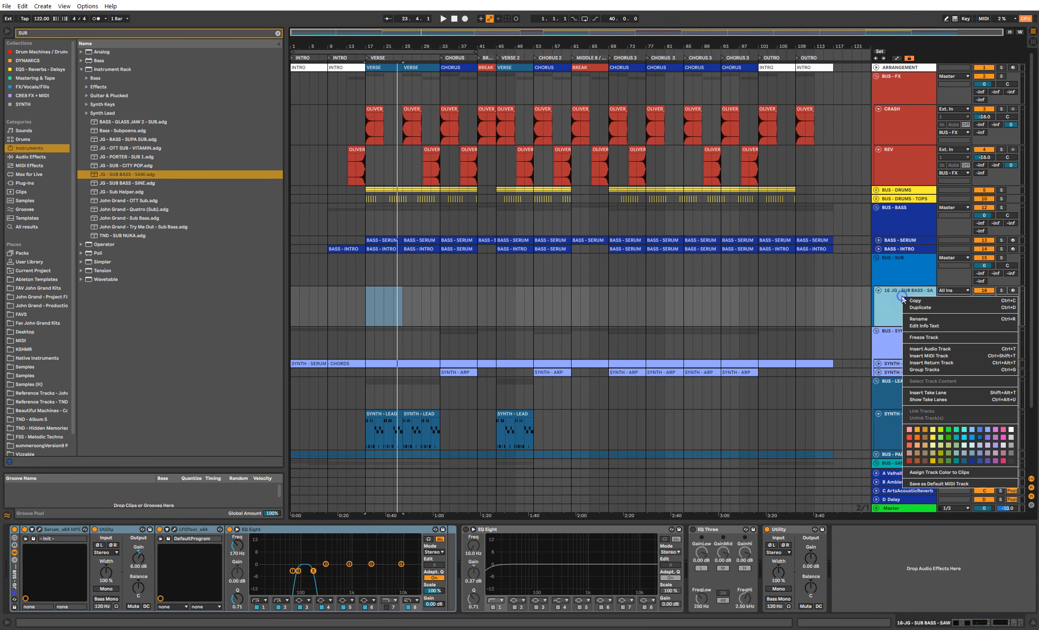
left_click(915, 359)
left_click(159, 183)
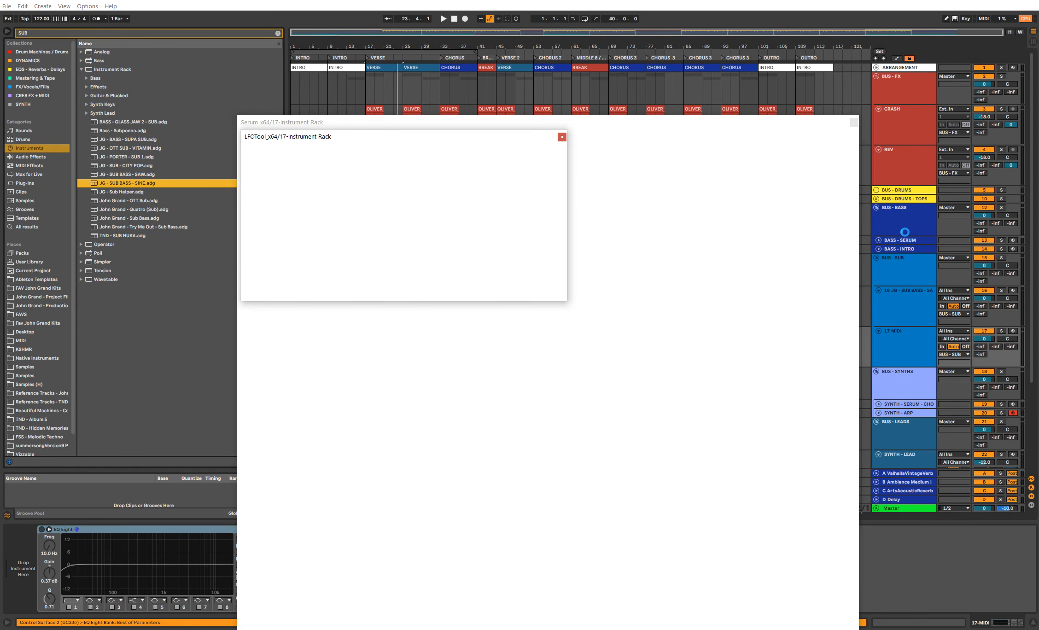
Step: Rename the bass group BUS - BASS - MID and the sub group BUS - SUB - LOW
left_click(901, 234)
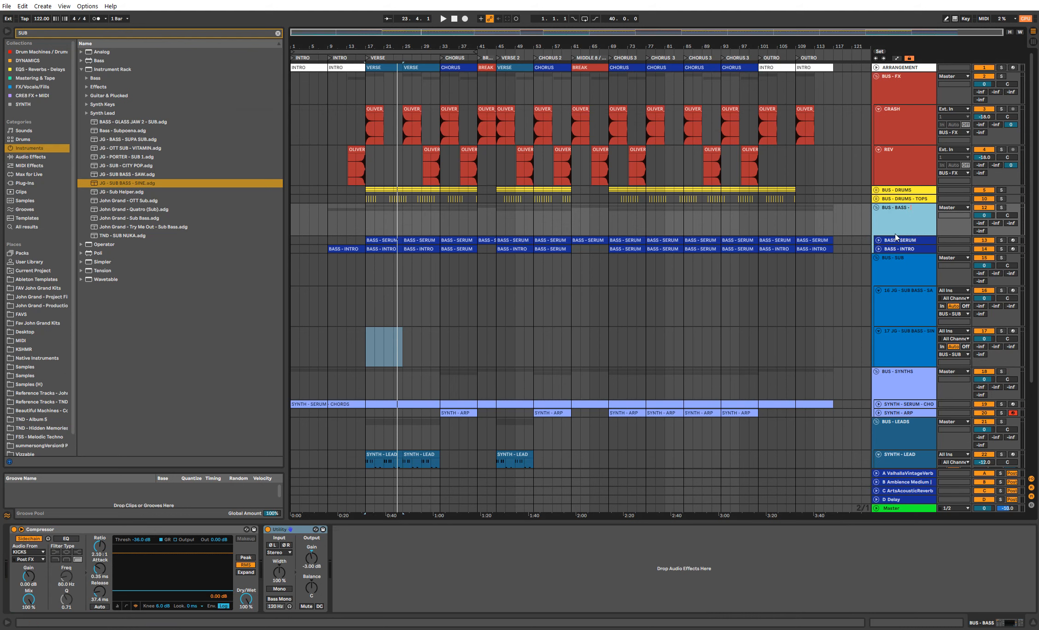
left_click(894, 262)
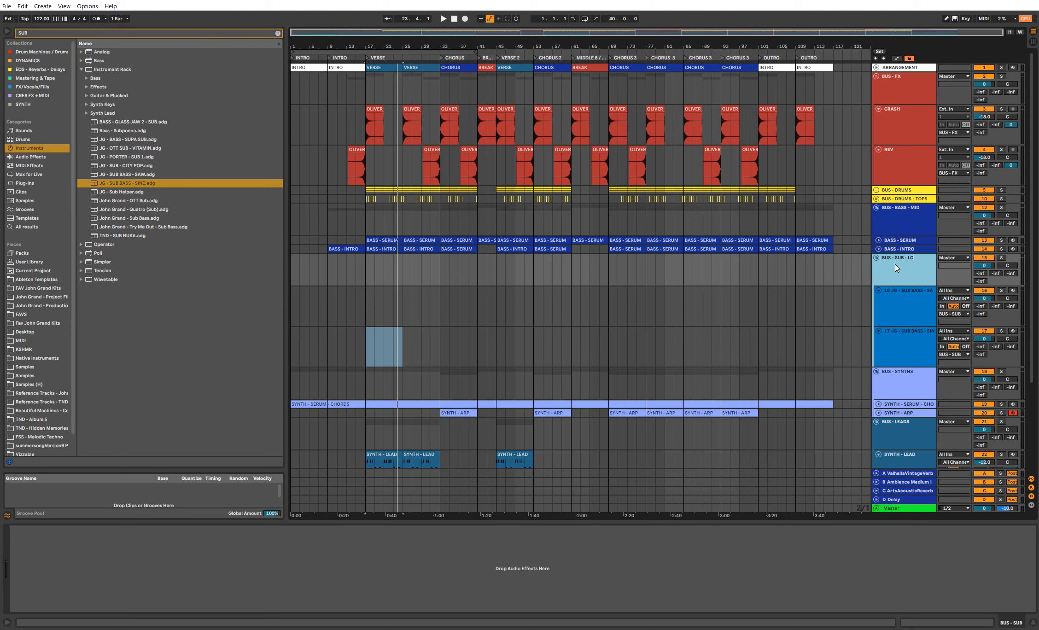
Step: Delete LFOTool from the SUB BASS - SAW track and check its Serum patch and EQ Eight filter bands
left_click(325, 316)
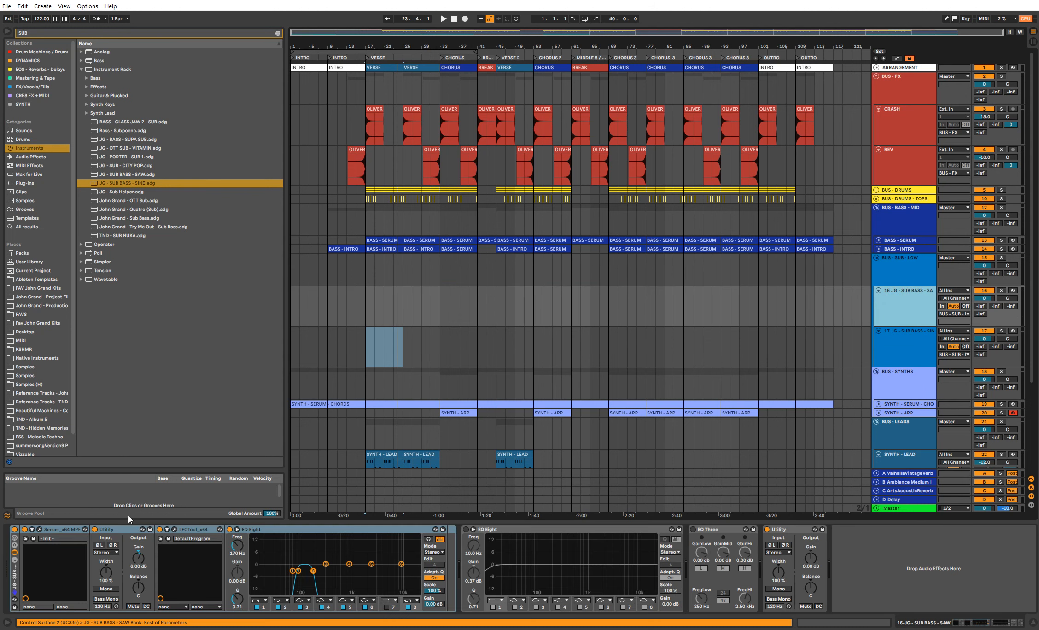
left_click(194, 530)
key("Delete")
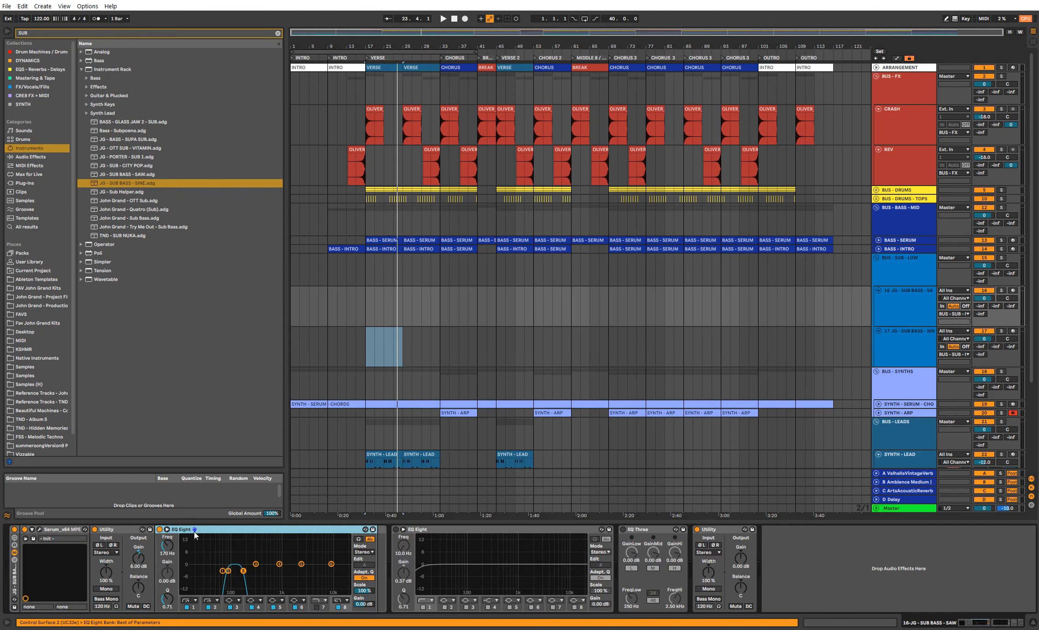
left_click(46, 531)
left_click(40, 530)
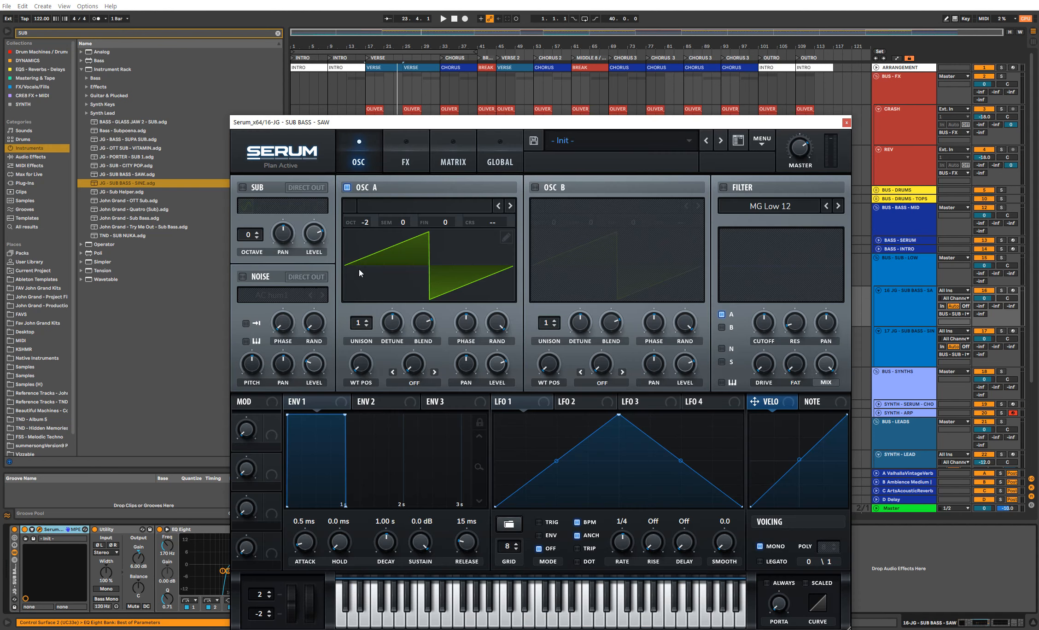
left_click(847, 124)
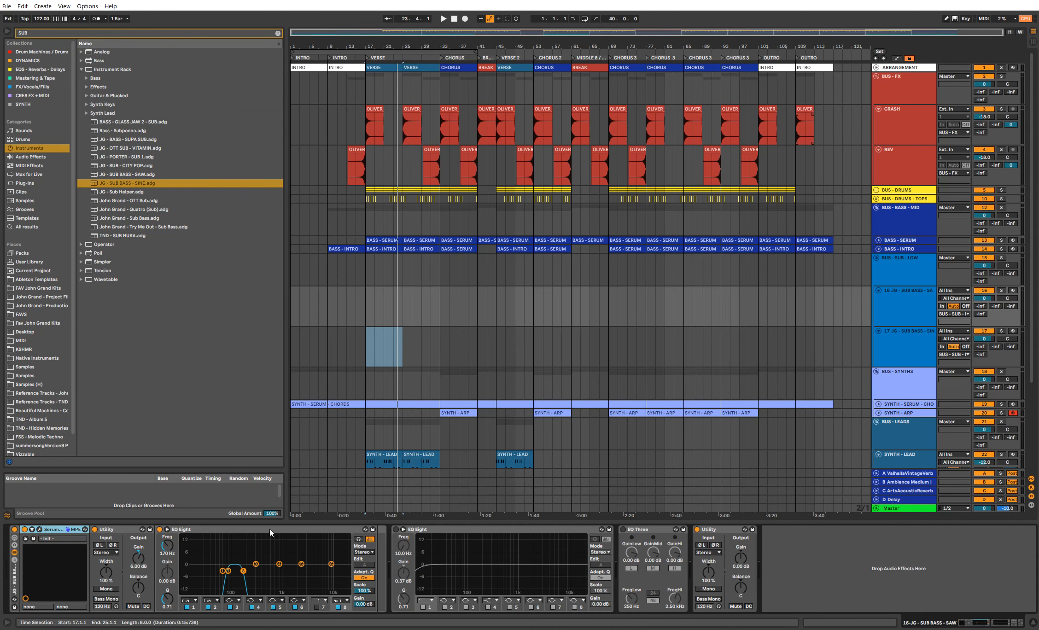
left_click(169, 548)
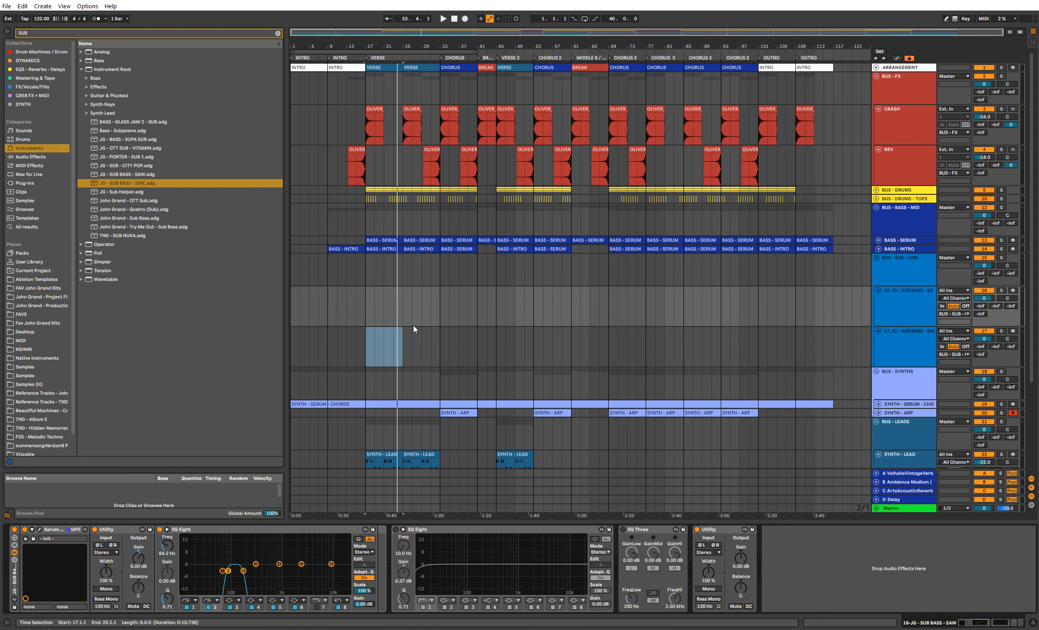
Step: Copy the BASS - SERUM clips from bar 17 to bar 113 onto the SUB BASS - SAW track
left_click(695, 239)
left_click(814, 239)
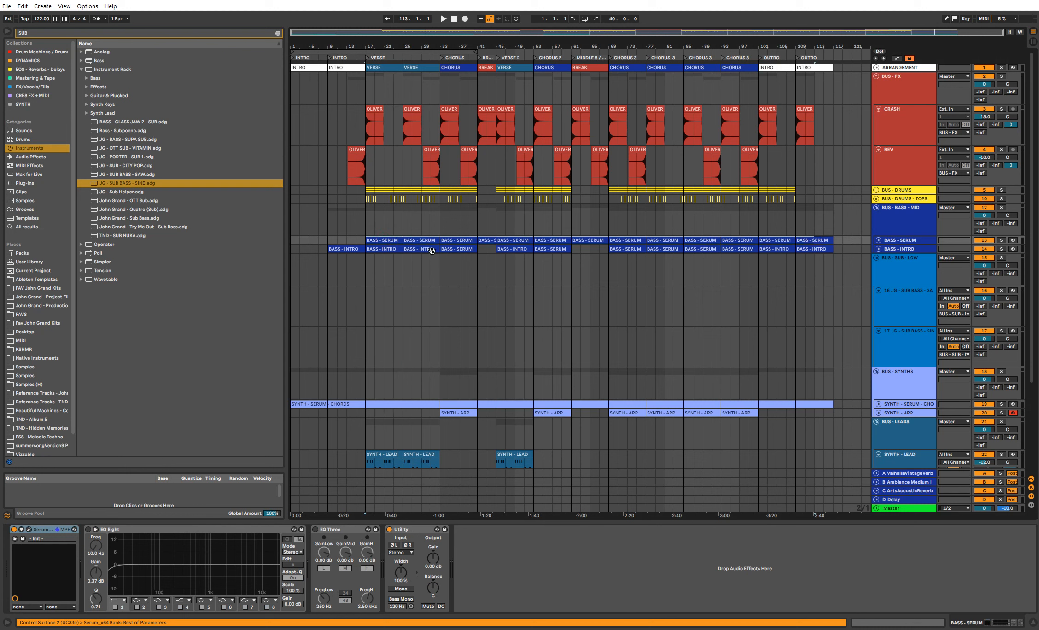
left_click_drag(394, 240, 397, 289)
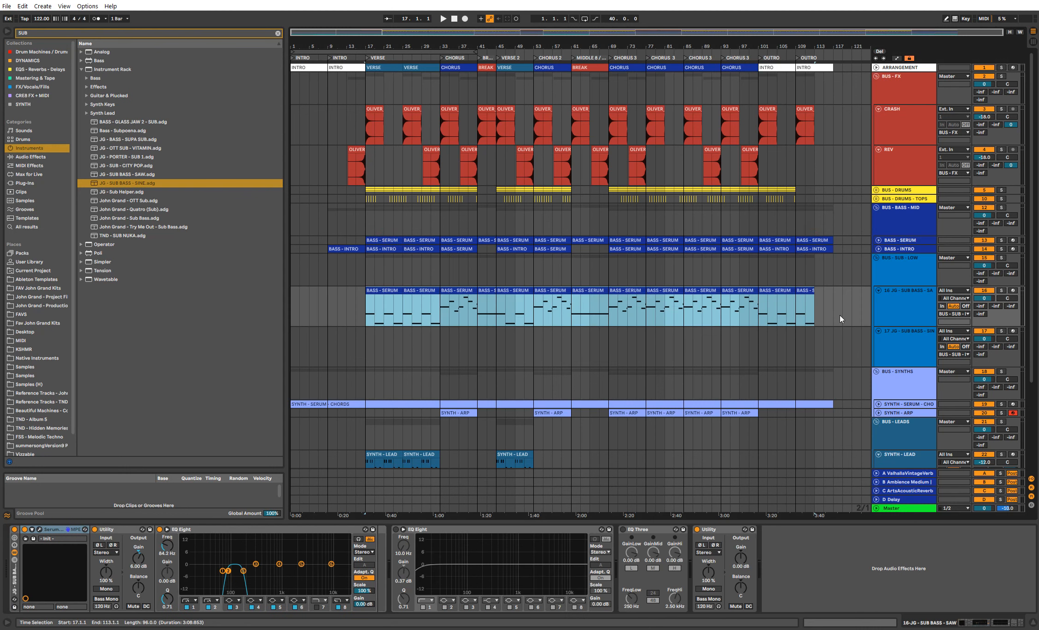
Step: Play the soloed SUB BASS - SAW track from bar 17 and examine its signal in an enlarged EQ Eight spectrum
key("space")
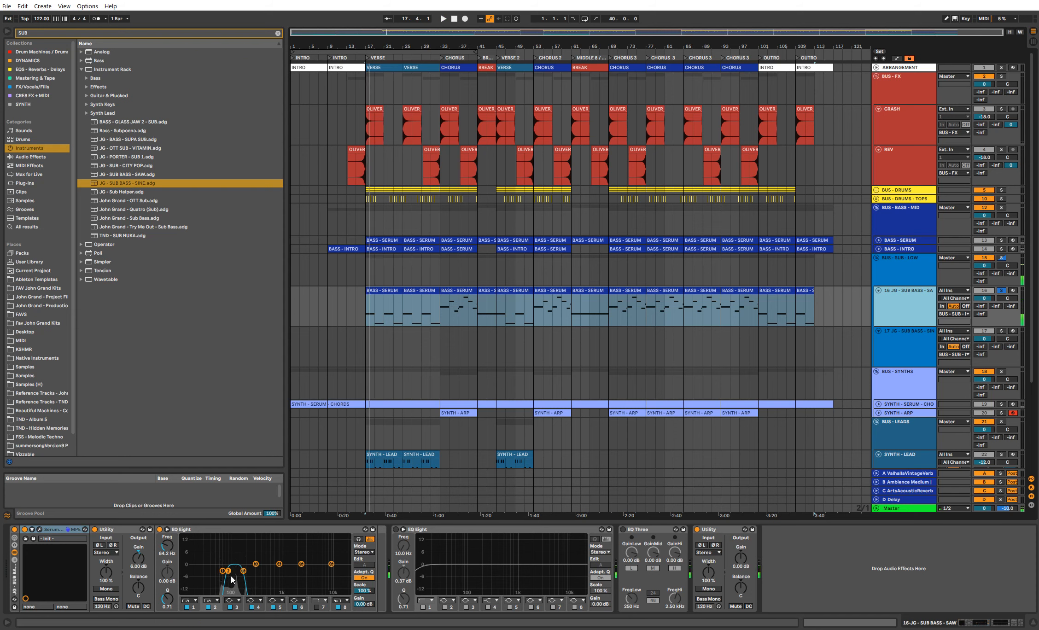
key("space")
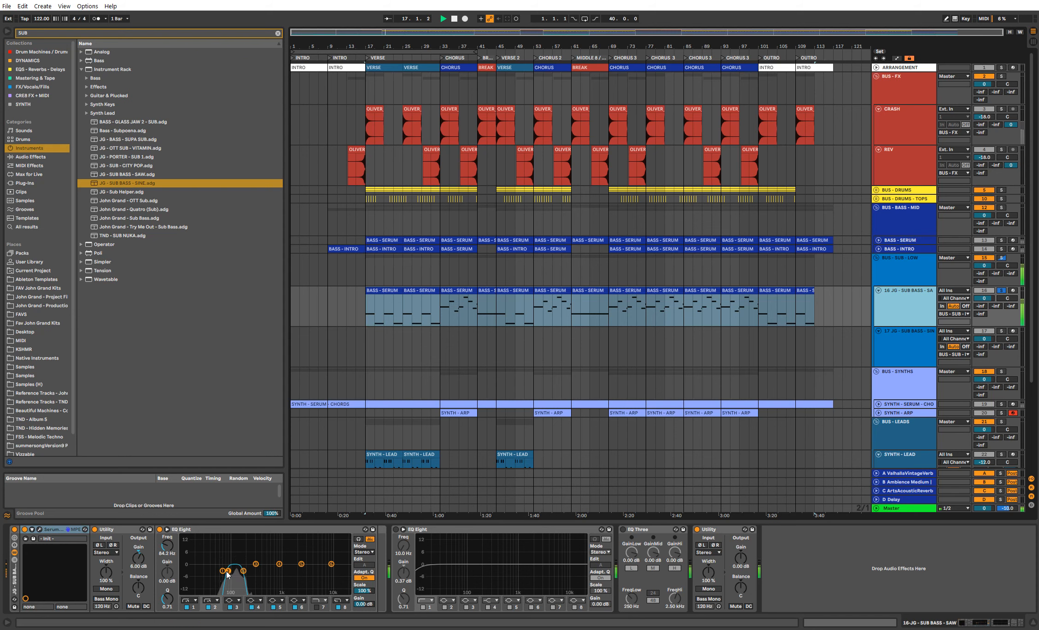
left_click(358, 538)
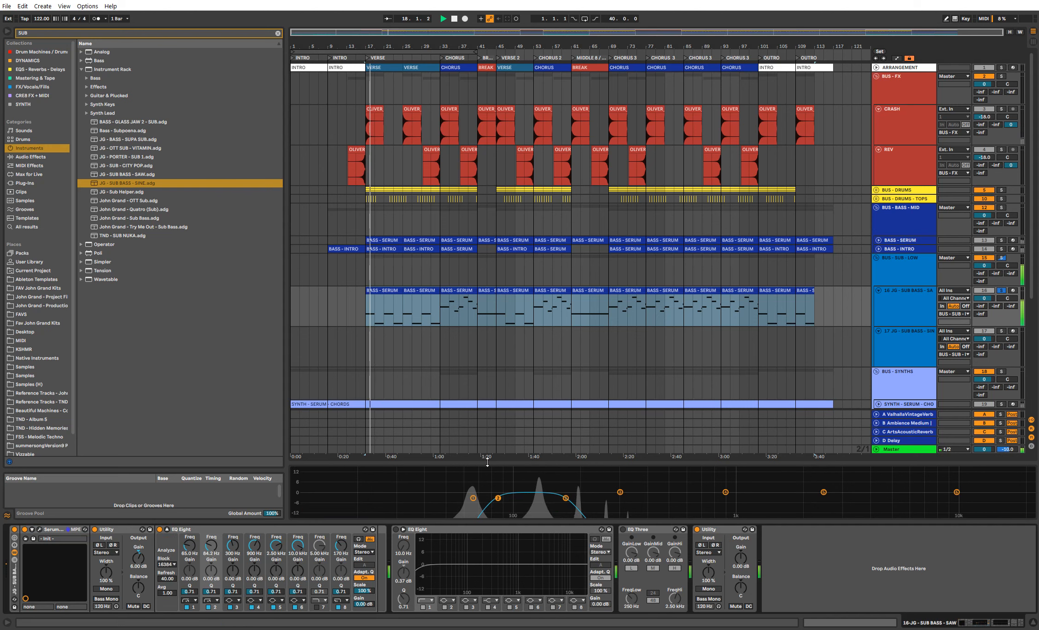
left_click_drag(481, 464, 484, 380)
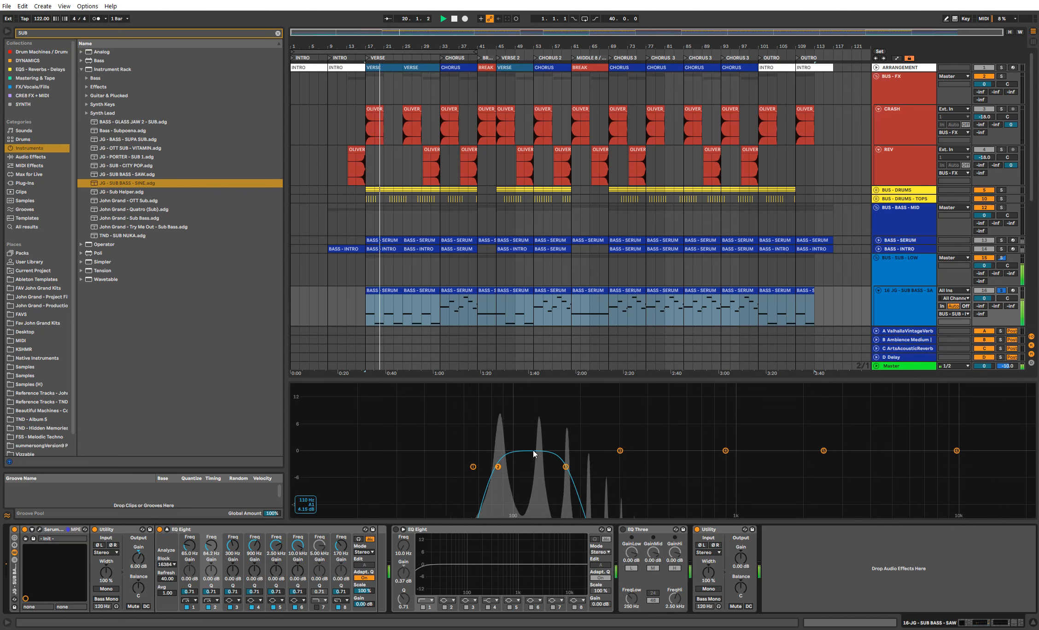
key("space")
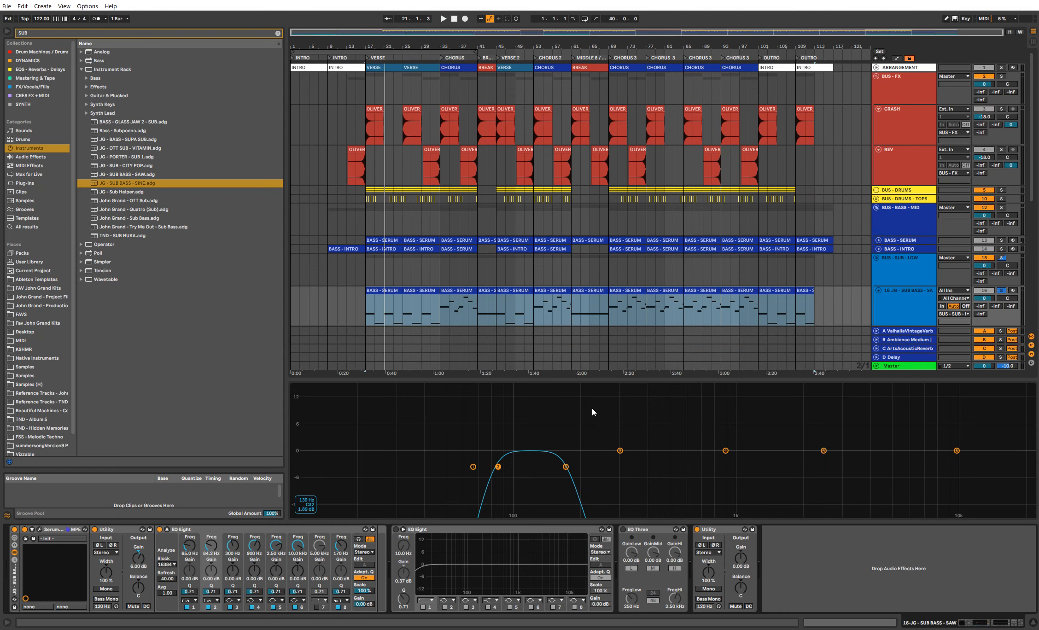
left_click_drag(626, 380, 636, 534)
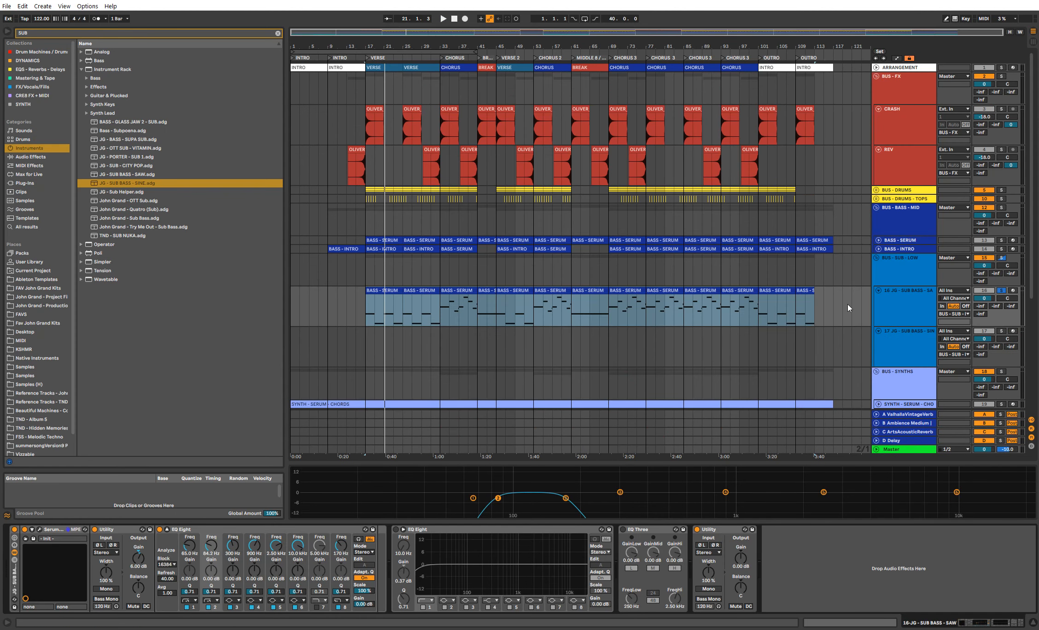
Step: Copy all BASS - SERUM clips from the SUB BASS - SAW track onto the SUB BASS - SINE track at the same positions
left_click(372, 291)
left_click(804, 291, "shift")
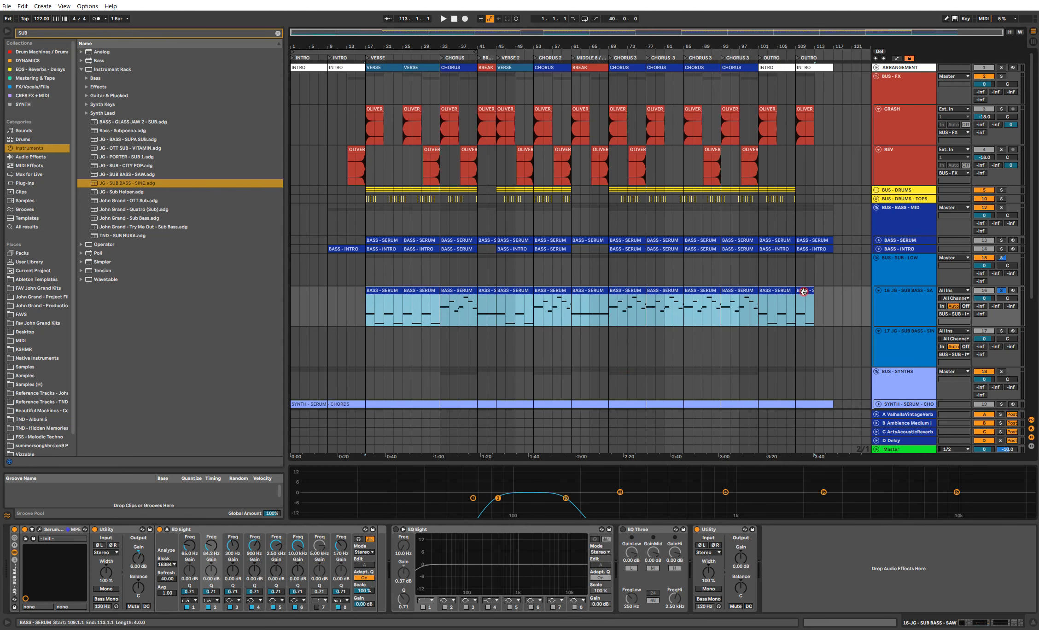
left_click_drag(390, 290, 391, 332)
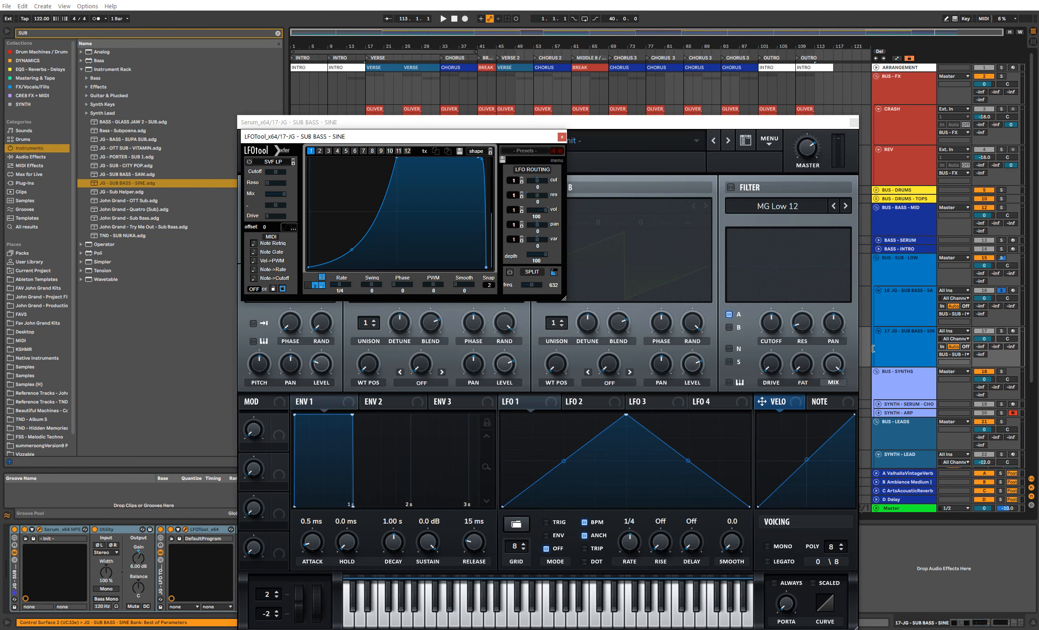
Step: Delete the LFOTool sidechain rack from the SUB BASS - SINE track and hide the open plug-in windows
left_click(899, 345)
left_click(163, 569)
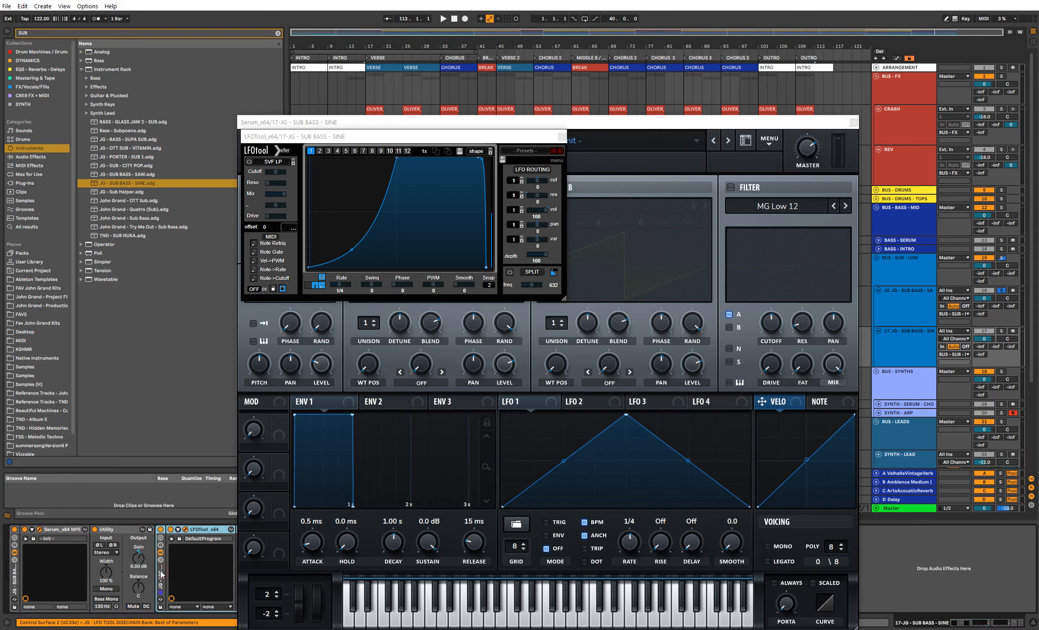
key("Delete")
key("ctrl+alt+p")
Step: Solo the SUB BASS - SINE track and set its volume to -12 dB during playback from bar 17
left_click(920, 357)
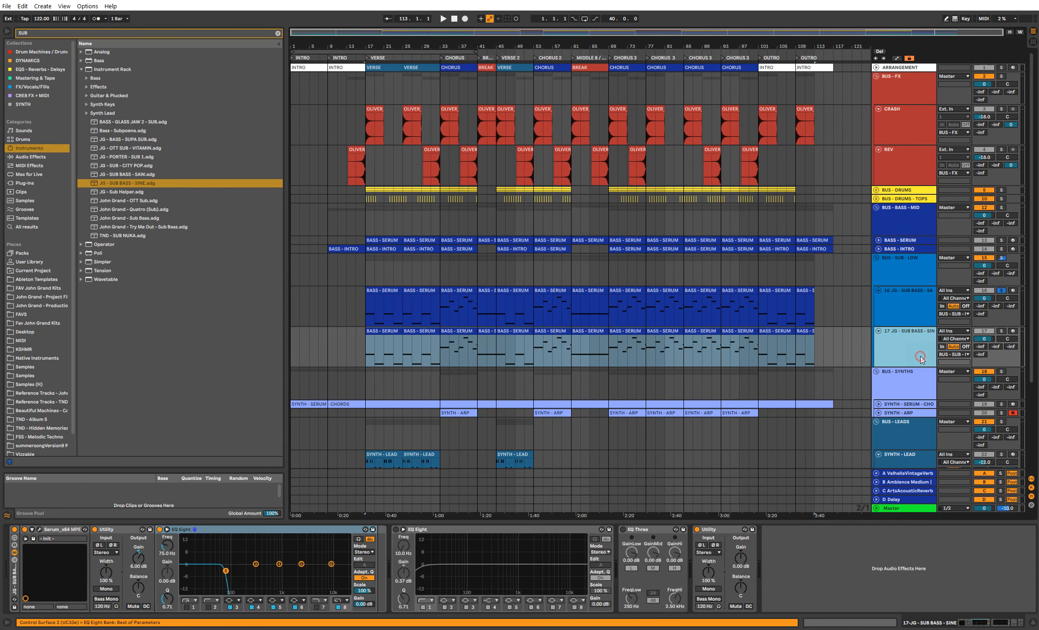
key("s")
key("space")
key("space")
left_click(988, 340)
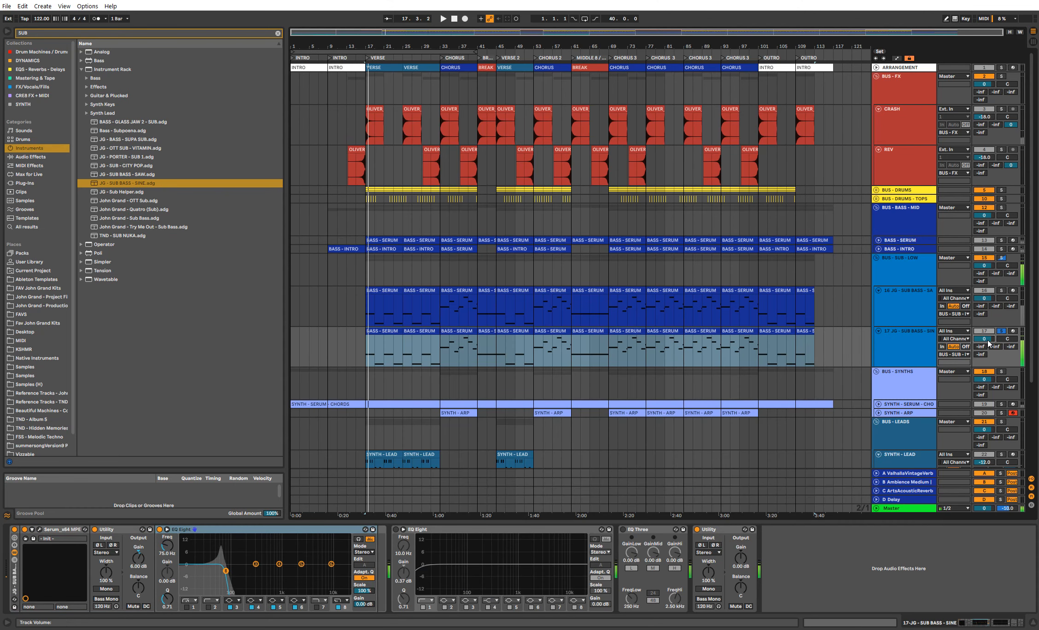
key("space")
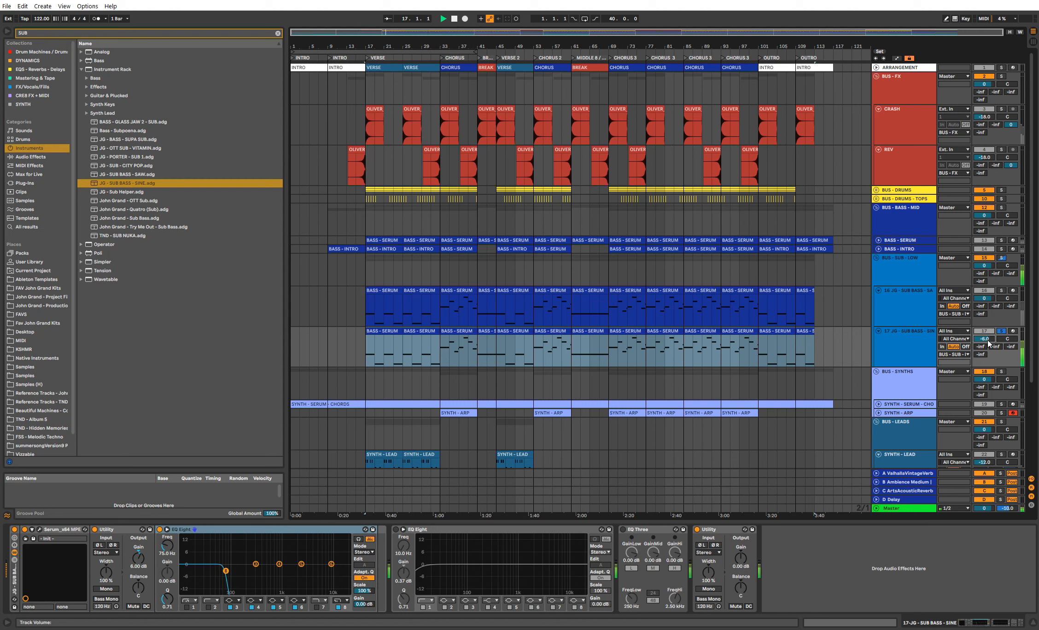
type("-12")
key("Return")
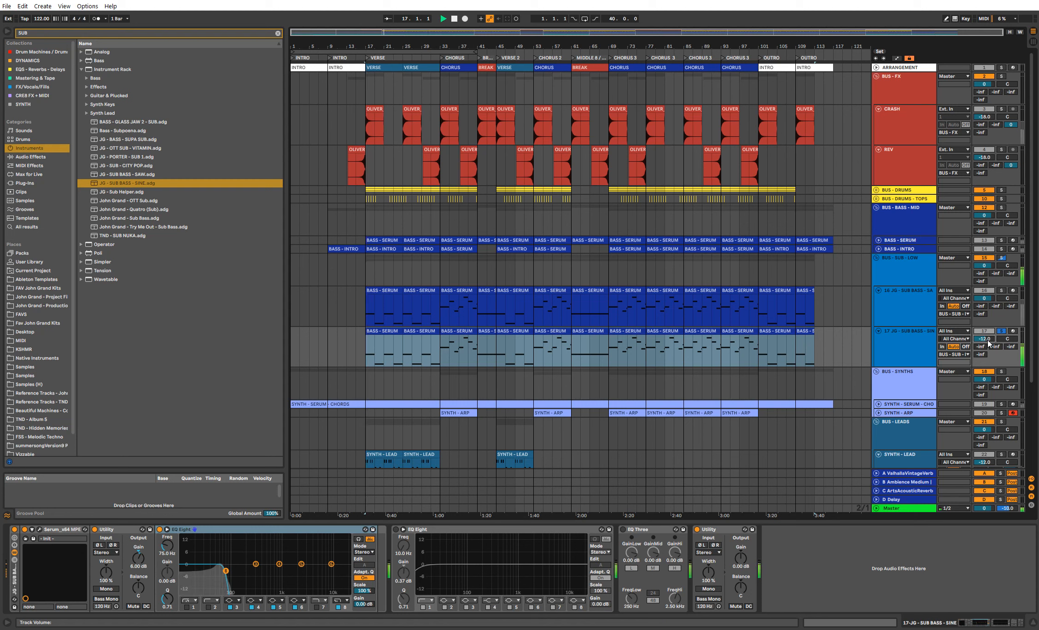
Step: Solo both sub-bass layers and set the high-cut frequency of the SINE track's first EQ Eight to 81.6 Hz while auditioning
left_click(1001, 291)
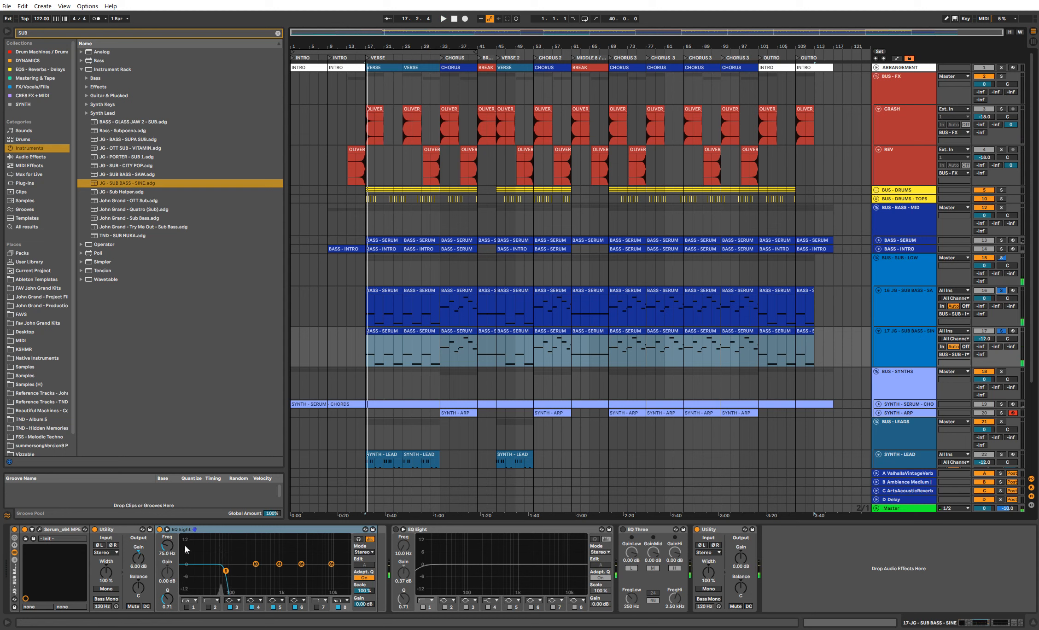
key("space")
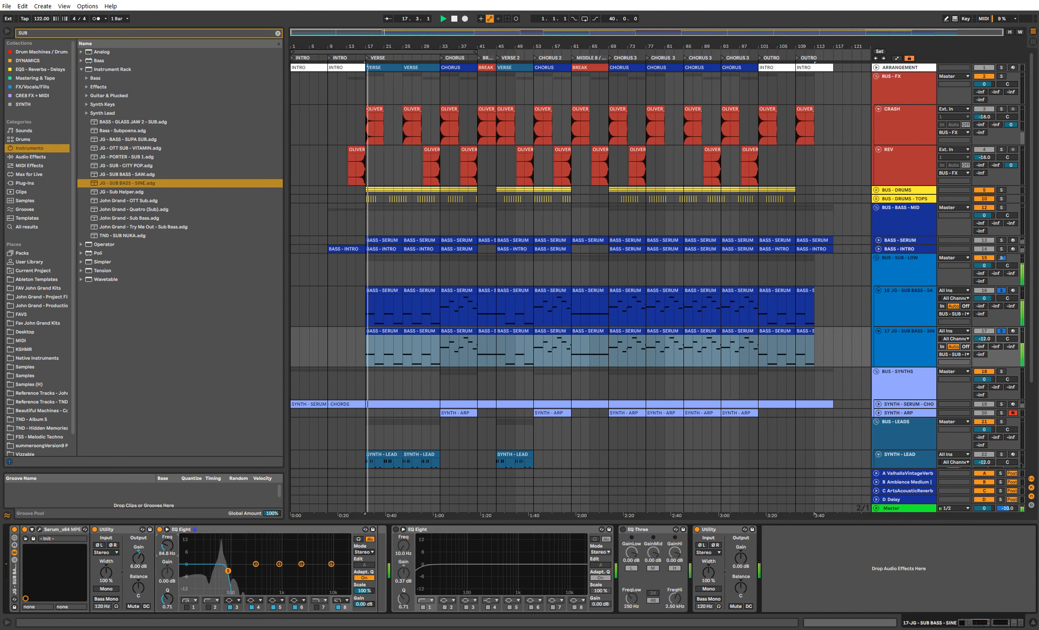
key("space")
left_click(167, 529)
left_click_drag(505, 497, 495, 498)
key("space")
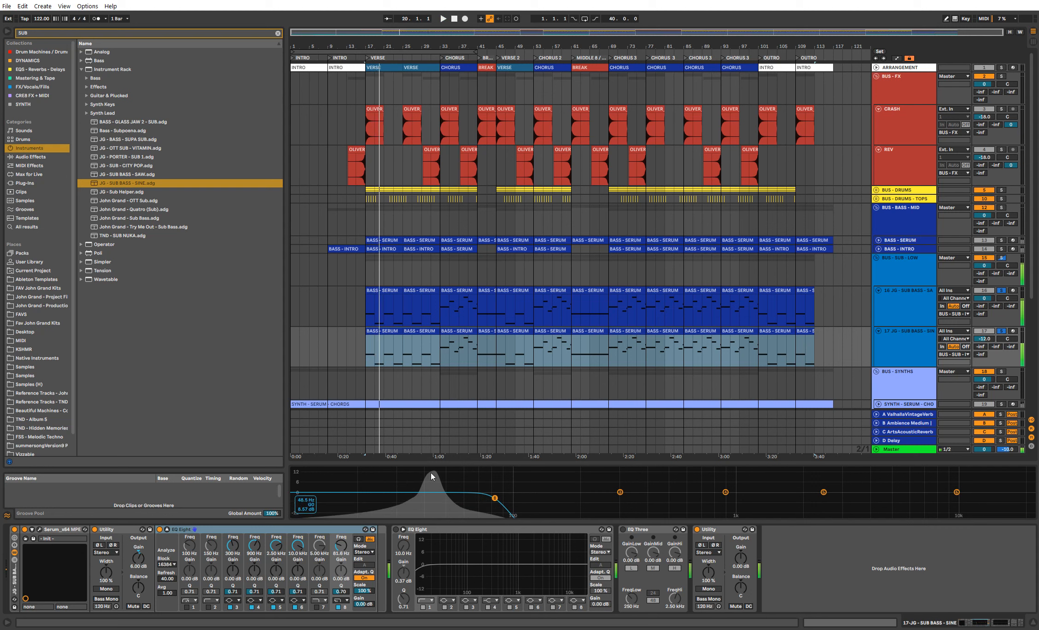
key("space")
key("space")
key("space")
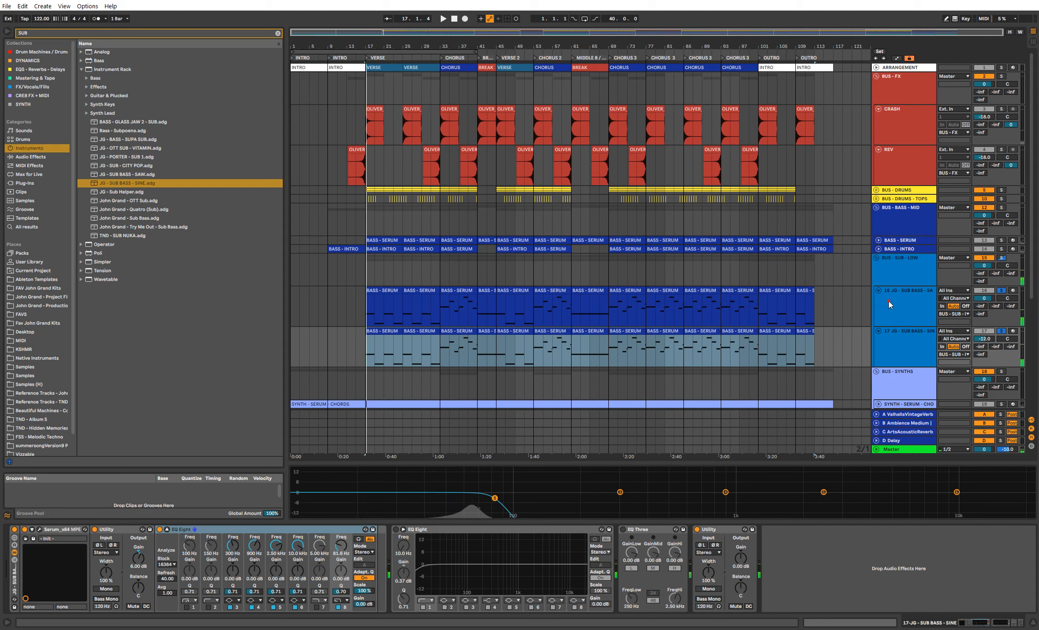
Step: Unsolo the sub group and copy the kick-sidechained Compressor from BUS - BASS - MID onto BUS - SUB - LOW
left_click(923, 266)
left_click(1001, 258)
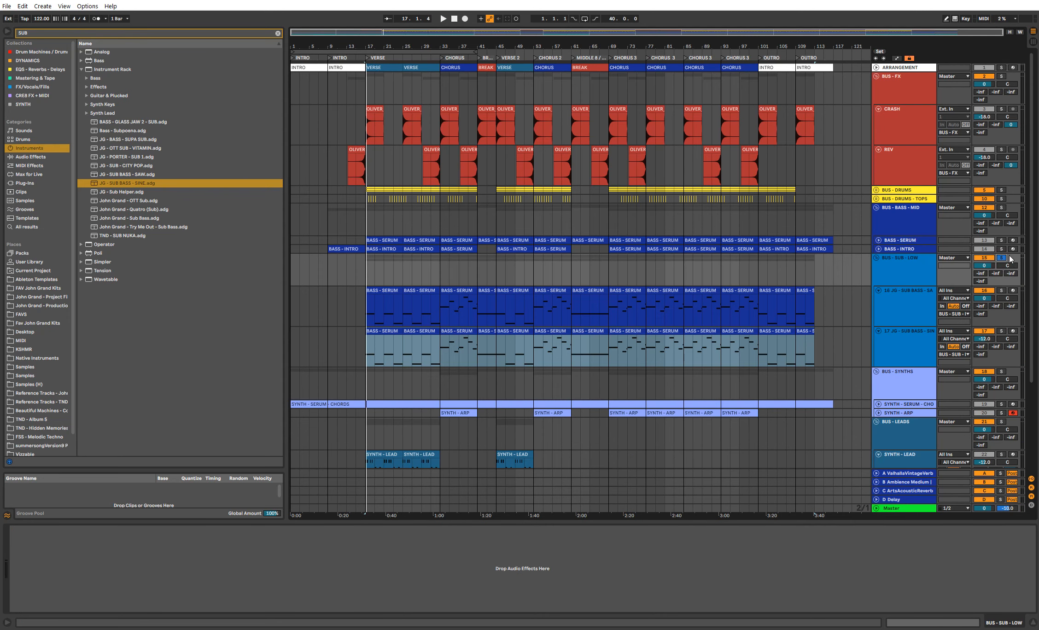
left_click(902, 220)
left_click(129, 531)
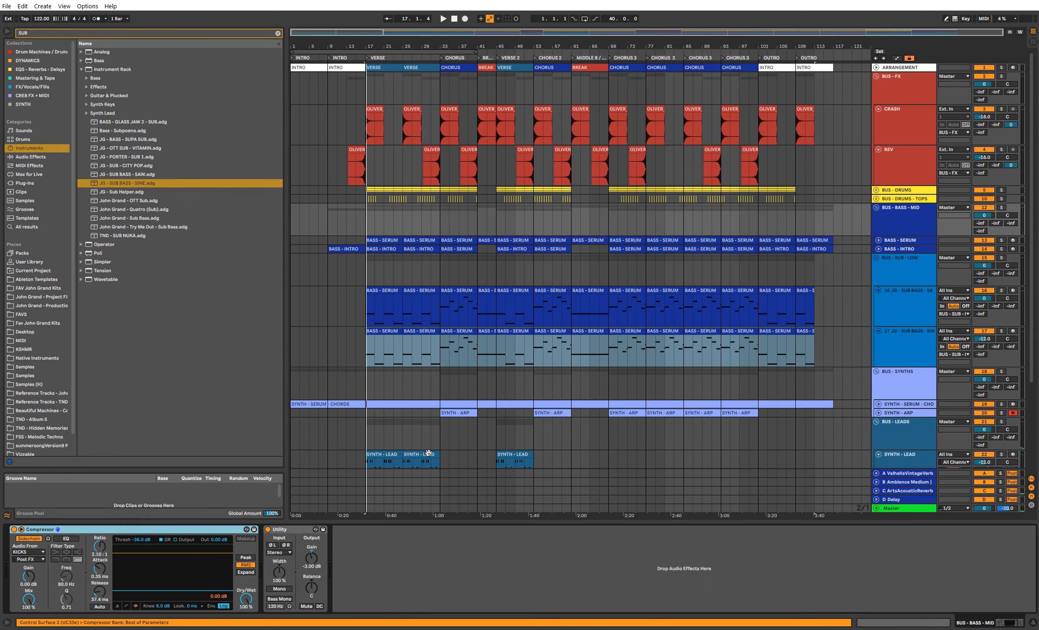
left_click(903, 270)
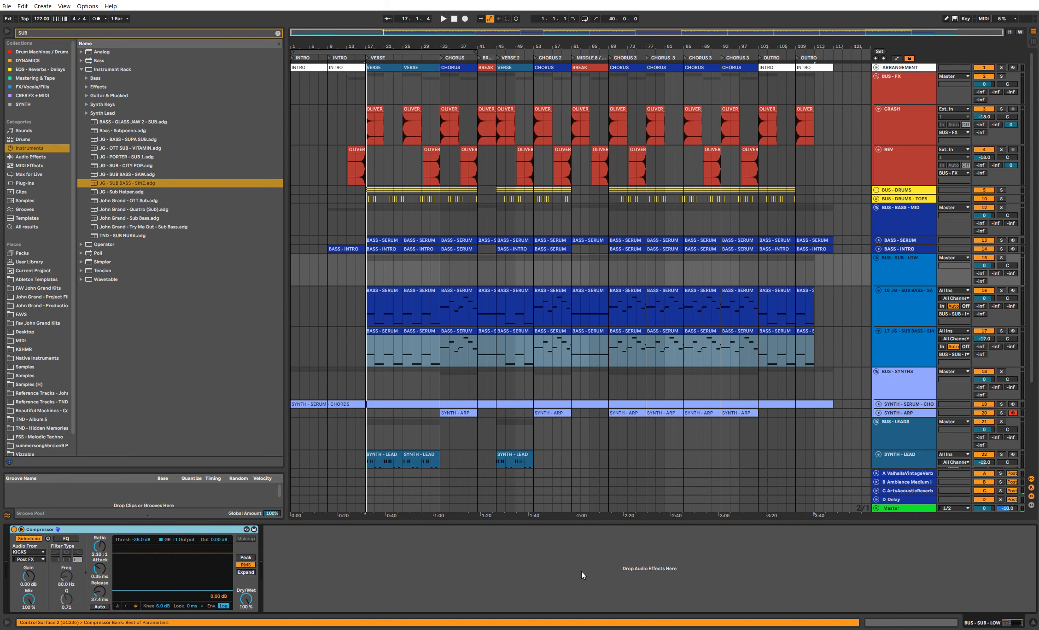
Step: Lower the SAW and SINE sub tracks together to -7 dB and -19 dB while the full mix plays
key("space")
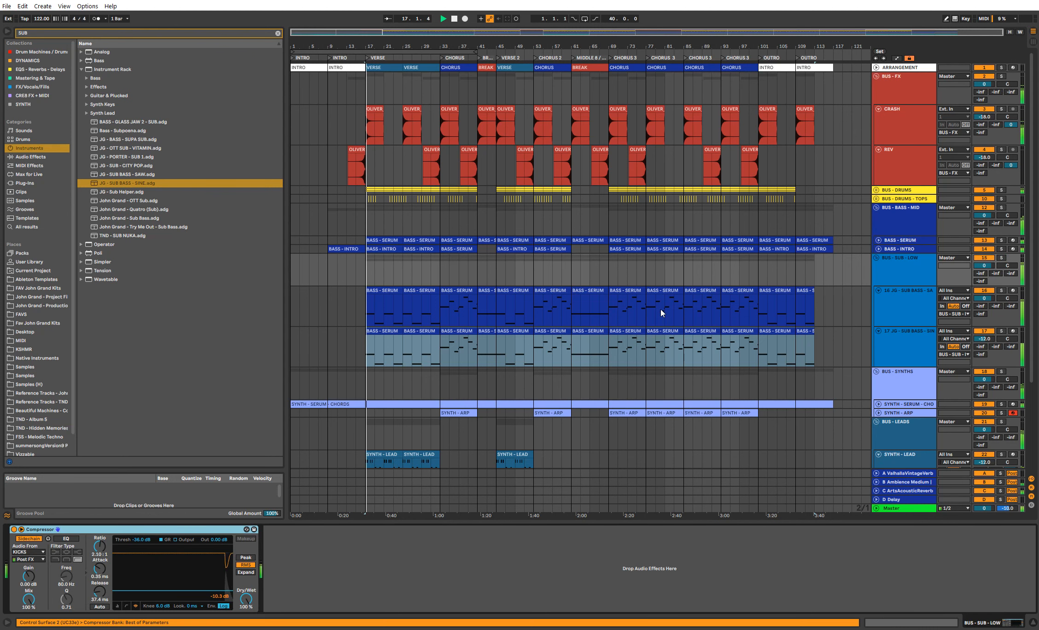
left_click(893, 312)
left_click(915, 345, "shift")
left_click_drag(977, 338, 978, 342)
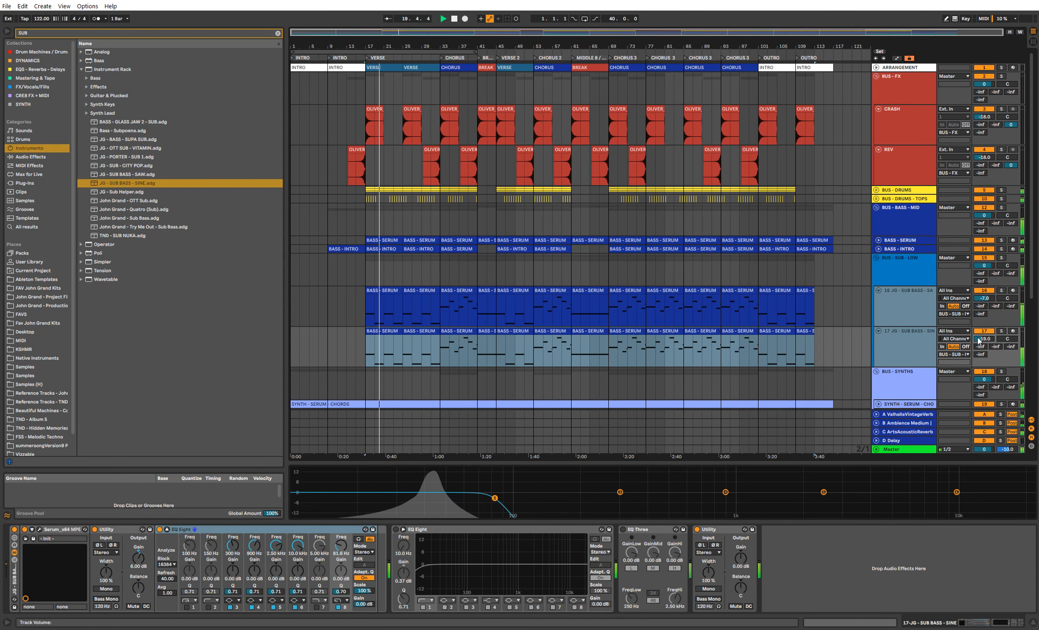
Step: Solo BUS - BASS - MID and add an EQ Eight after its Utility
left_click(888, 212)
key("space")
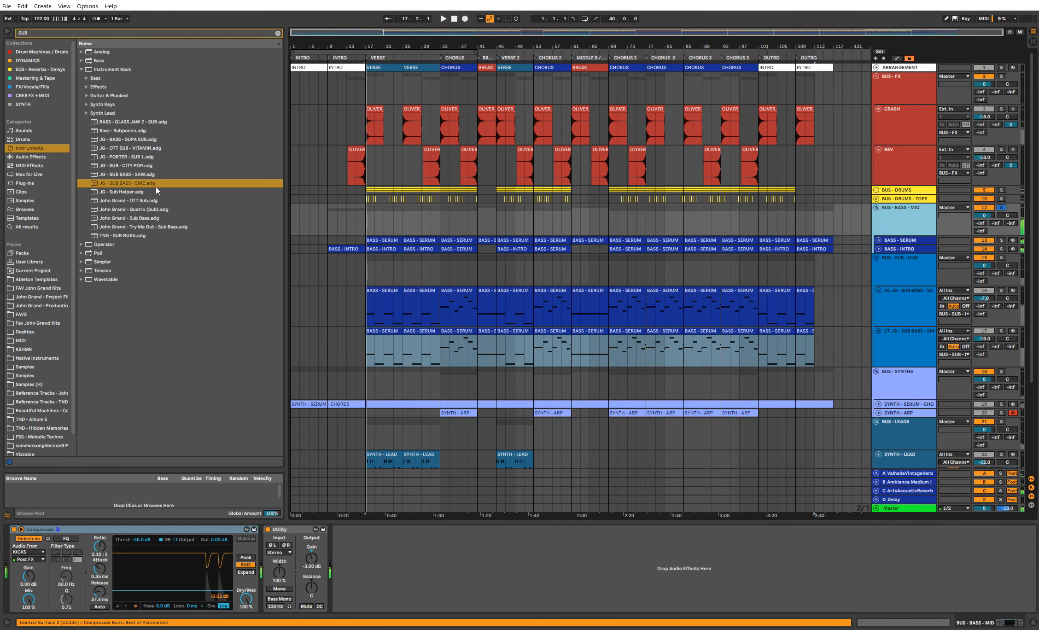
left_click(46, 157)
left_click(278, 33)
left_click(242, 33)
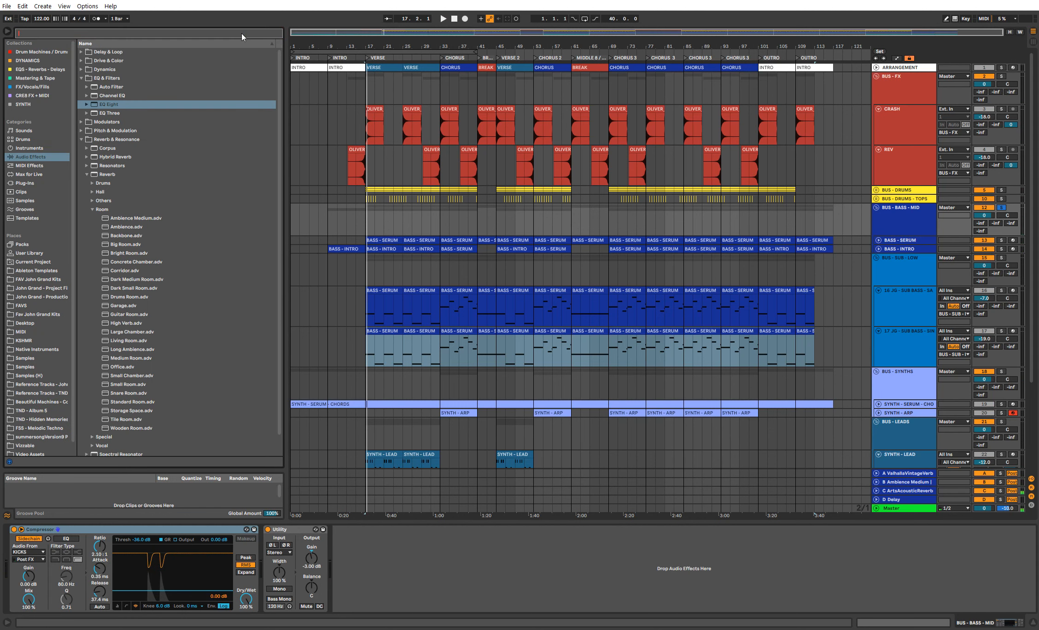
type("EQ")
double_click(120, 87)
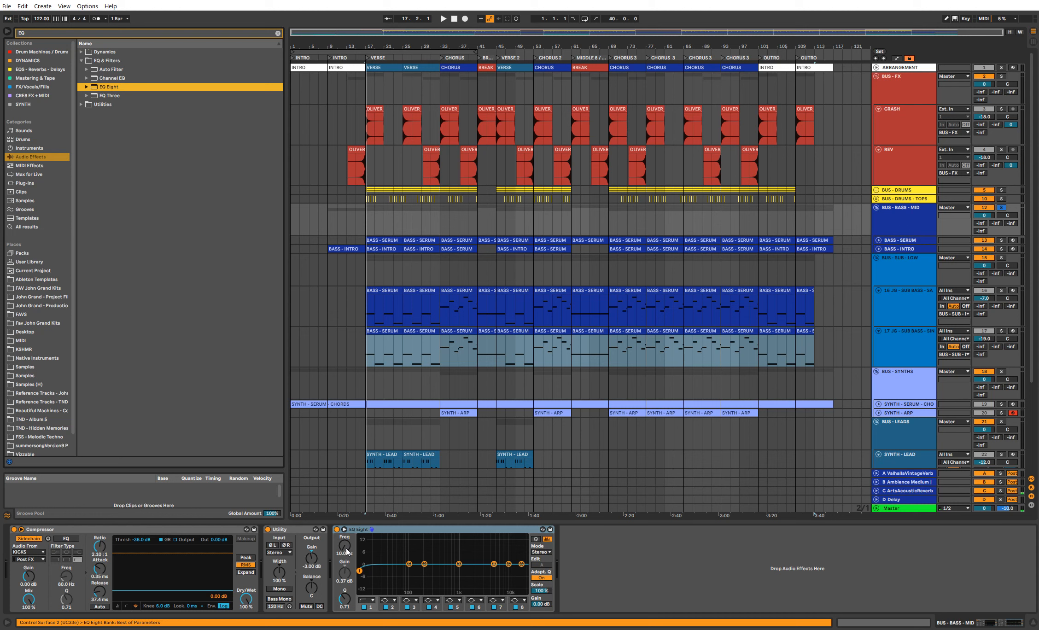
Step: Set the first band of the BUS - BASS - MID EQ Eight to a steeper low cut at 115 Hz while auditioning
left_click(918, 224)
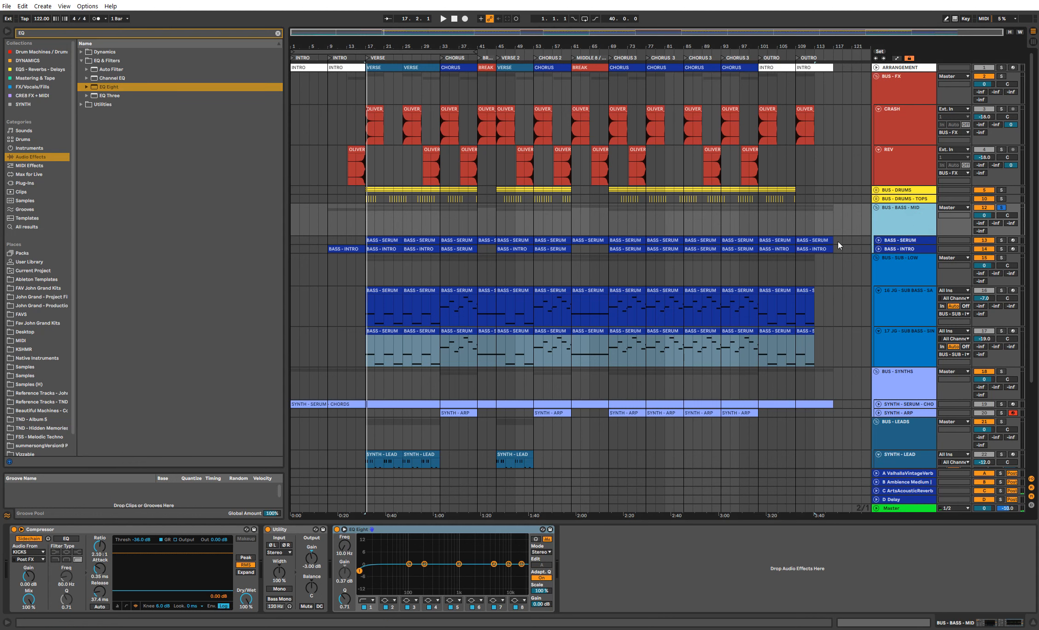
key("space")
left_click(344, 529)
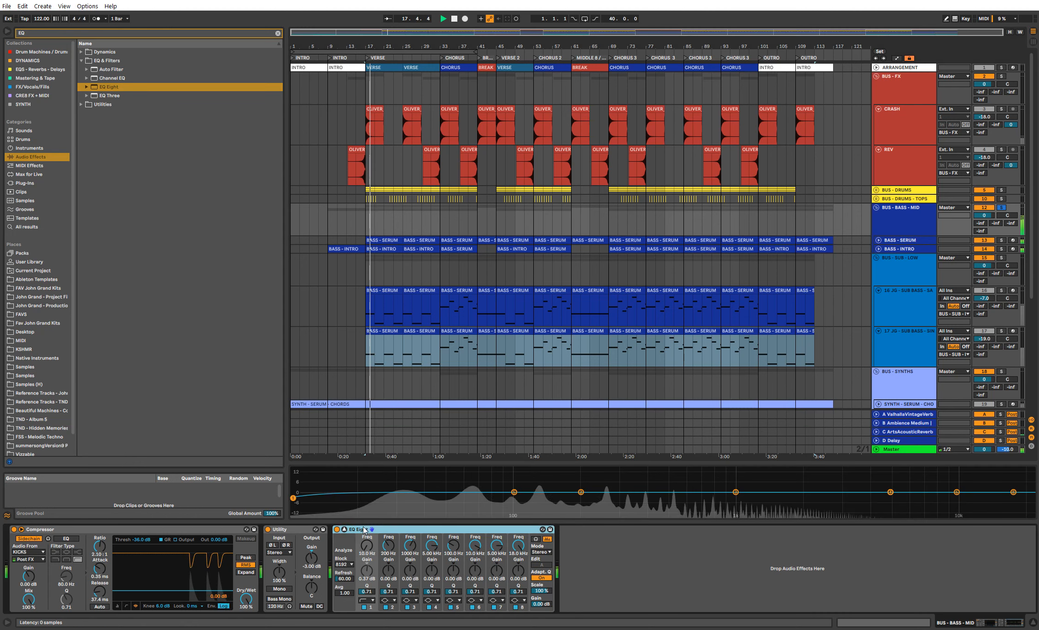
left_click_drag(366, 546, 367, 532)
left_click(367, 600)
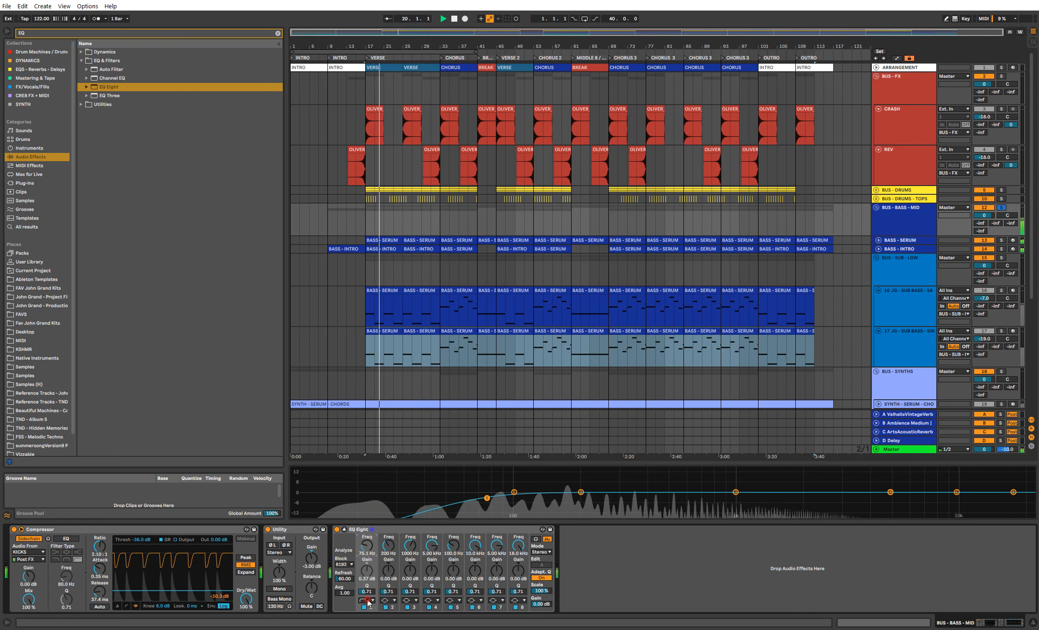
left_click(364, 547)
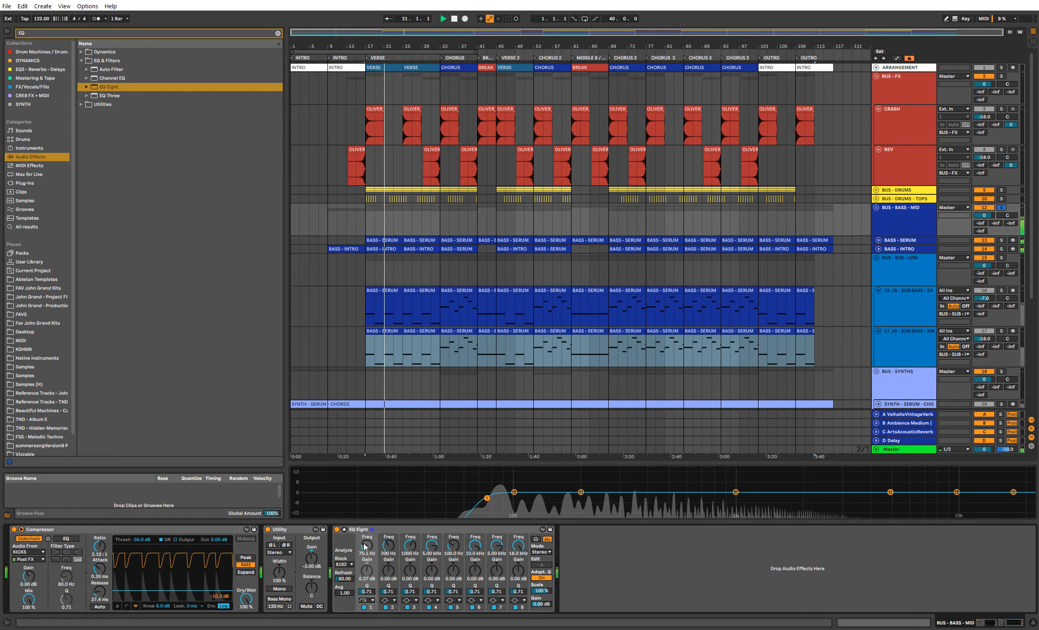
key("space")
key("space")
left_click_drag(364, 546, 364, 540)
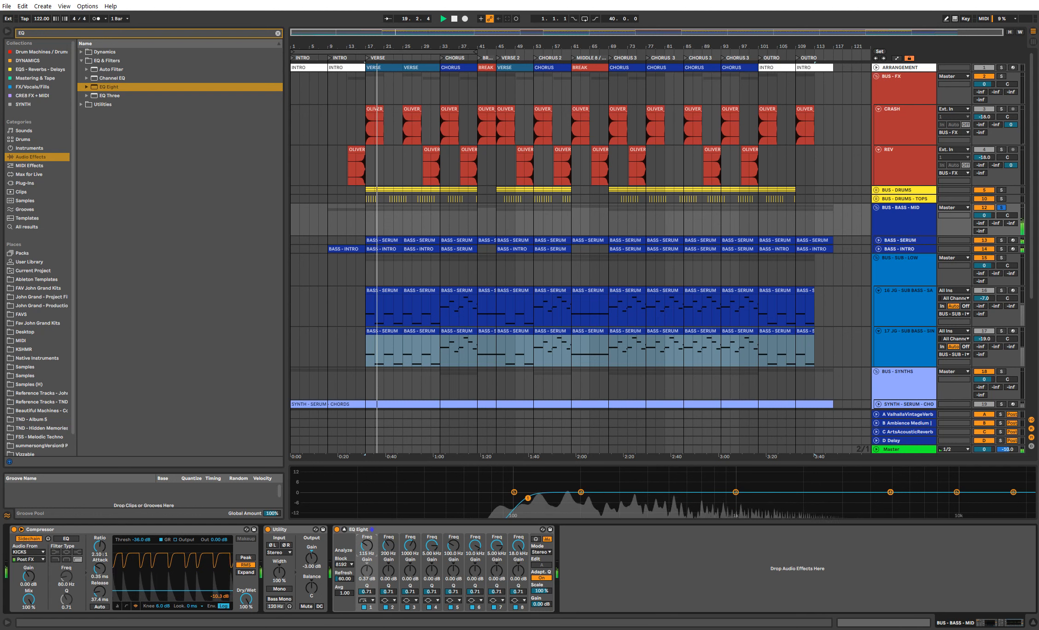
key("space")
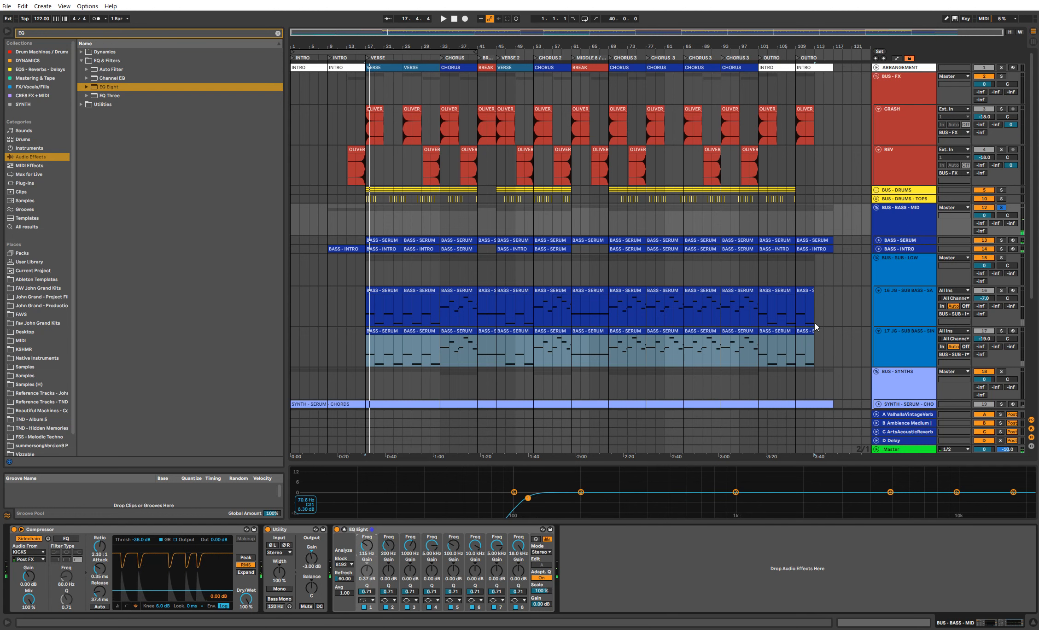
Step: Solo BUS - SUB - LOW alongside BUS - BASS - MID and play both from bar 17 to check how they blend
left_click(913, 275)
left_click(1002, 258)
key("space")
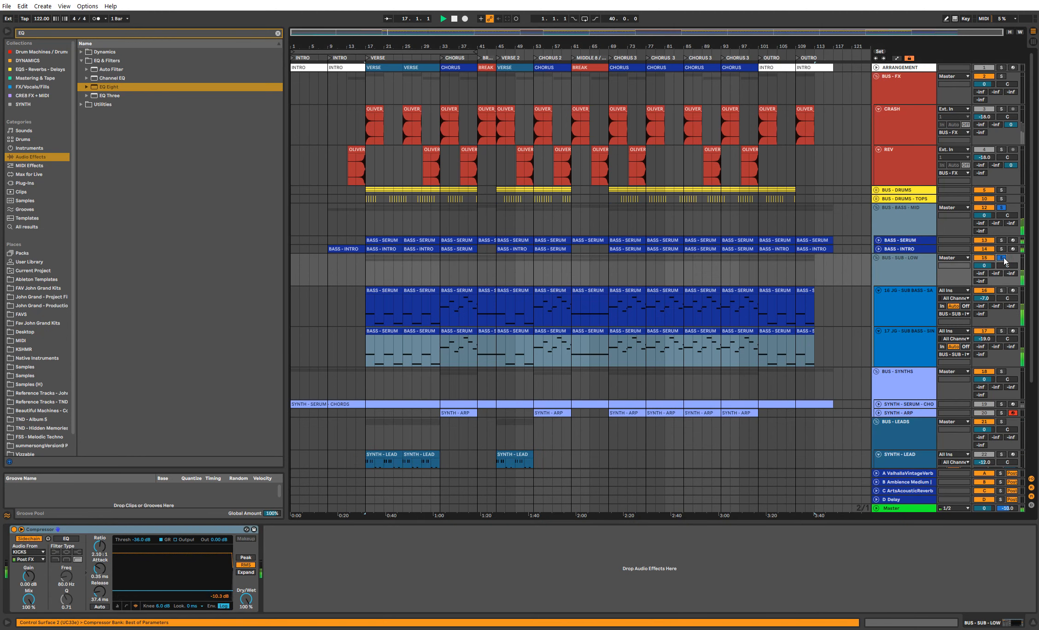
left_click(910, 276)
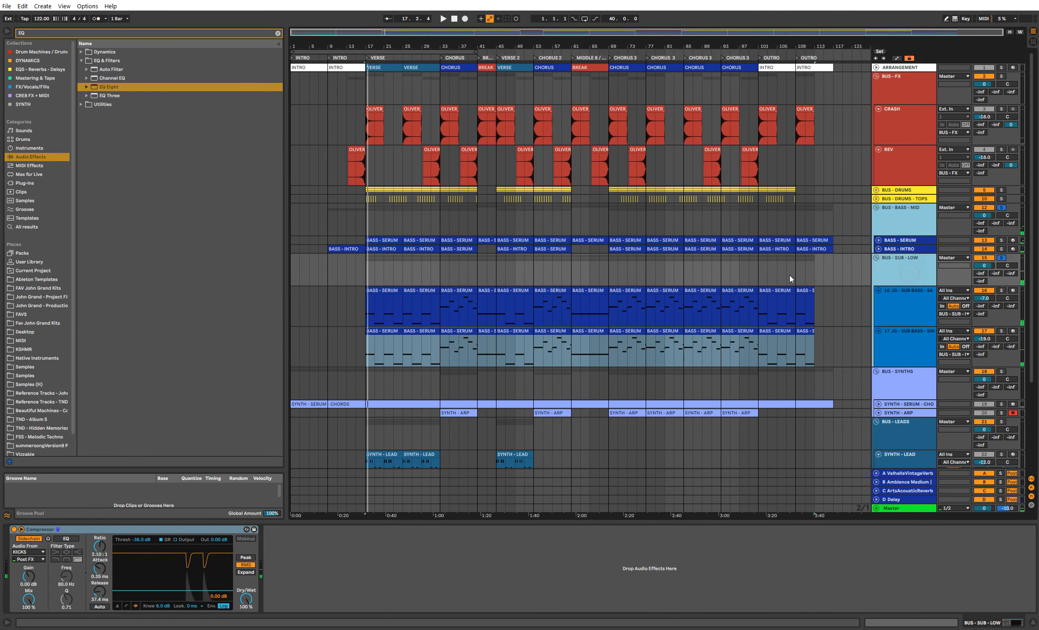
left_click(908, 301)
left_click(908, 275)
left_click(905, 223)
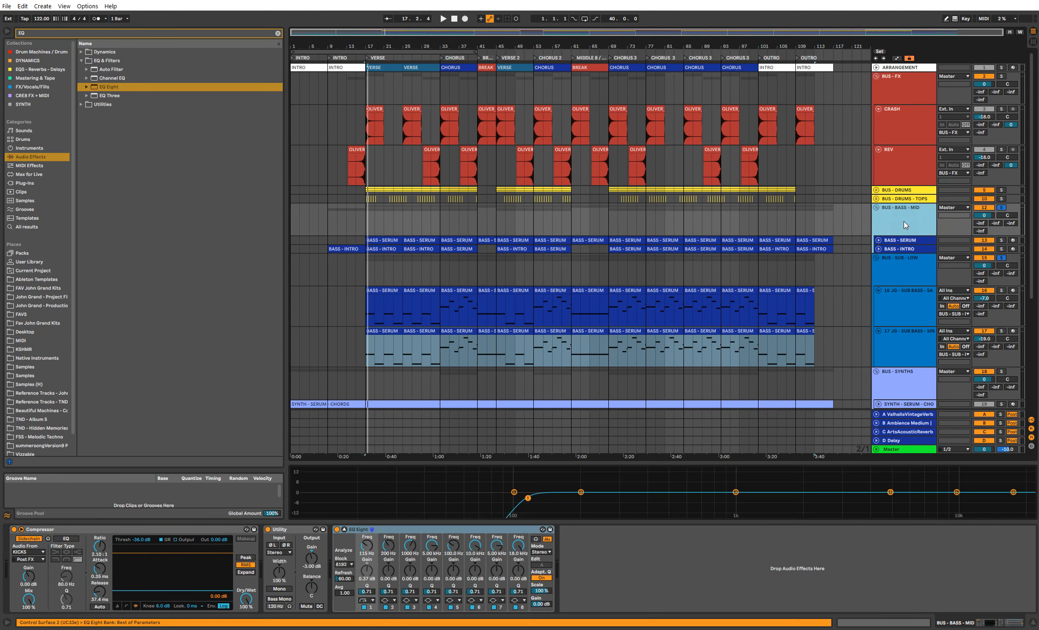
key("space")
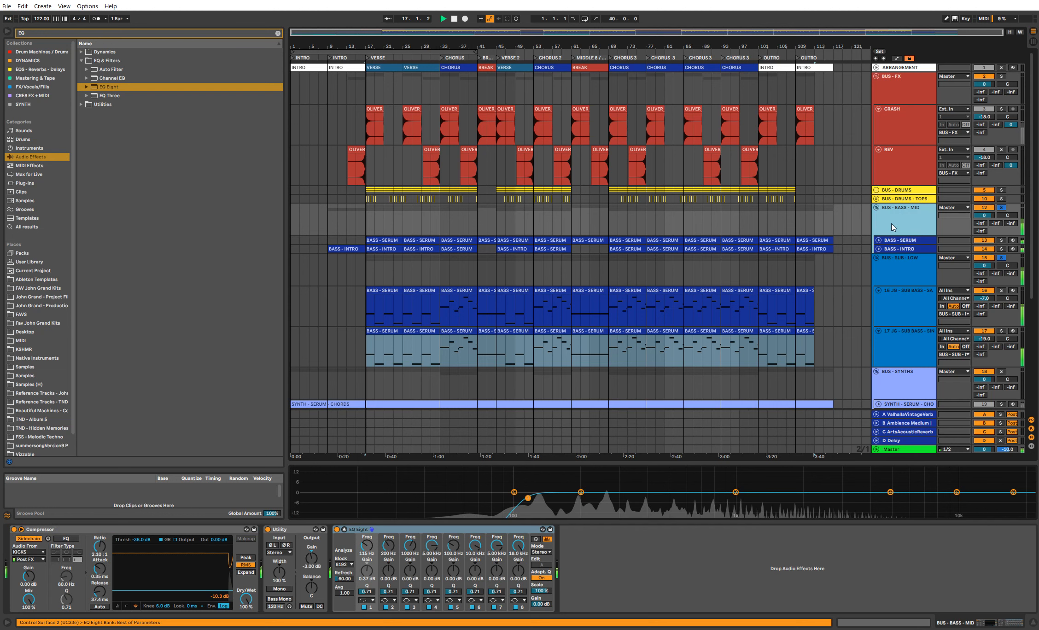
Step: Turn off solo on the BUS - BASS - MID and BUS - SUB - LOW groups and return the stopped playback to bar 1
left_click(914, 273)
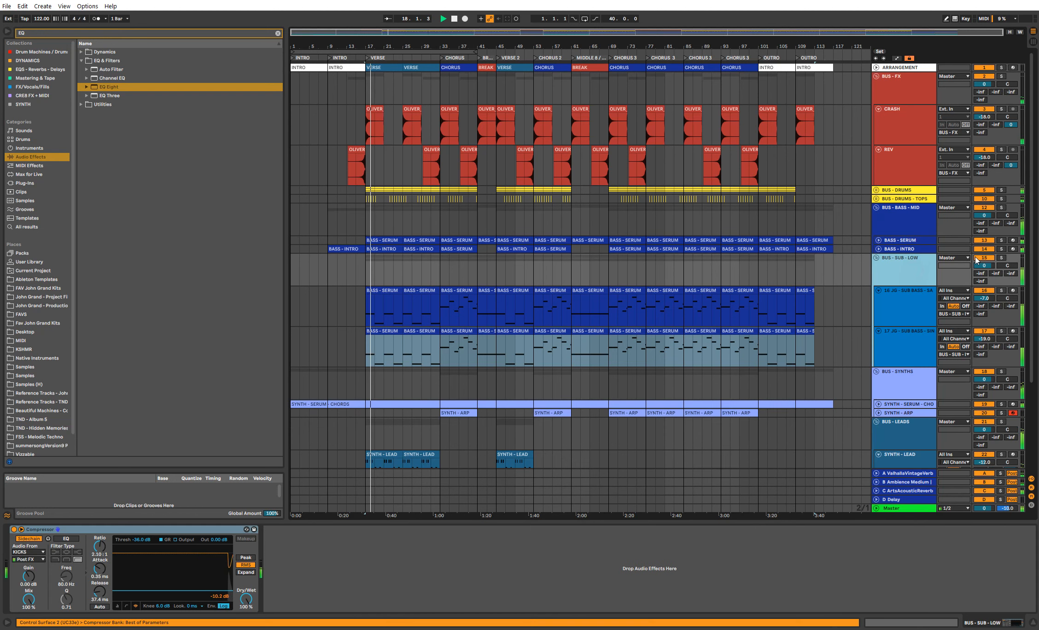
key("space")
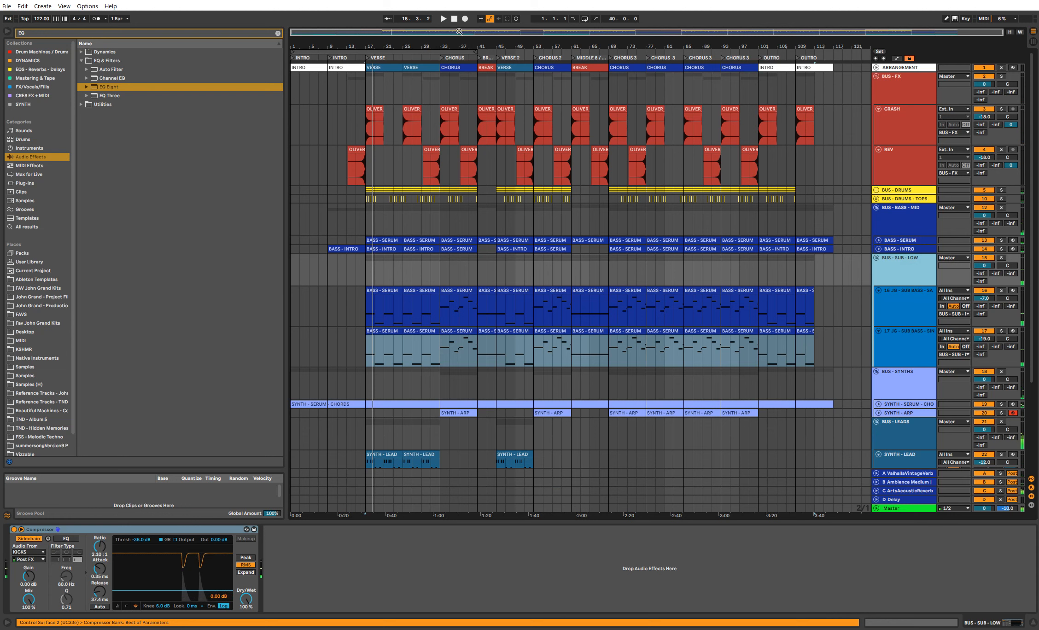
key("space")
key("Home")
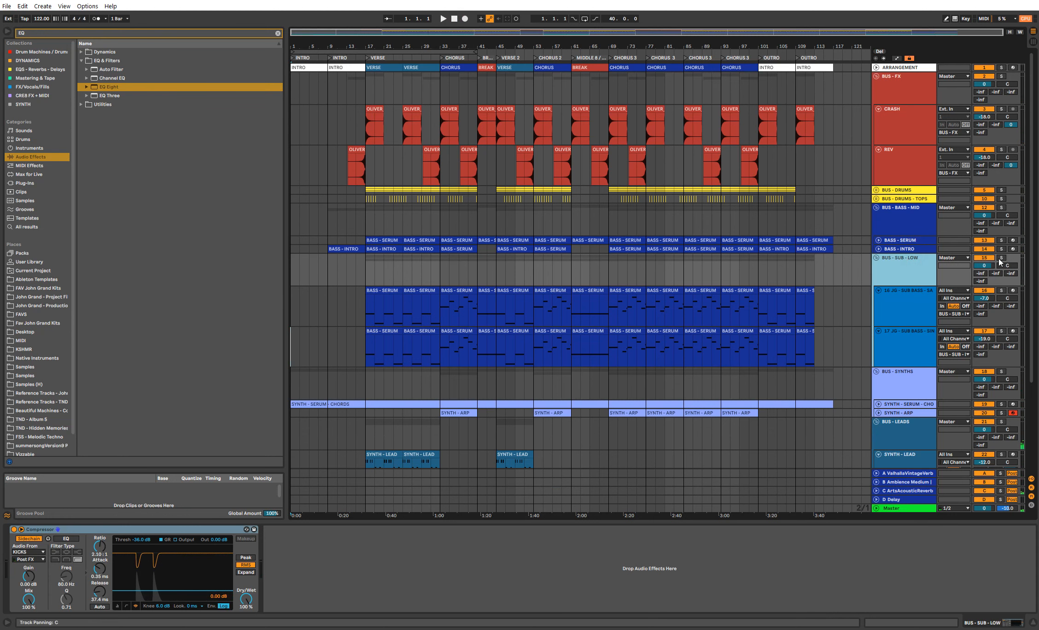
Step: Fold the SAW and SINE sub-bass tracks and collapse every track group in the arrangement
left_click(908, 295)
key("shift+Down")
key("u")
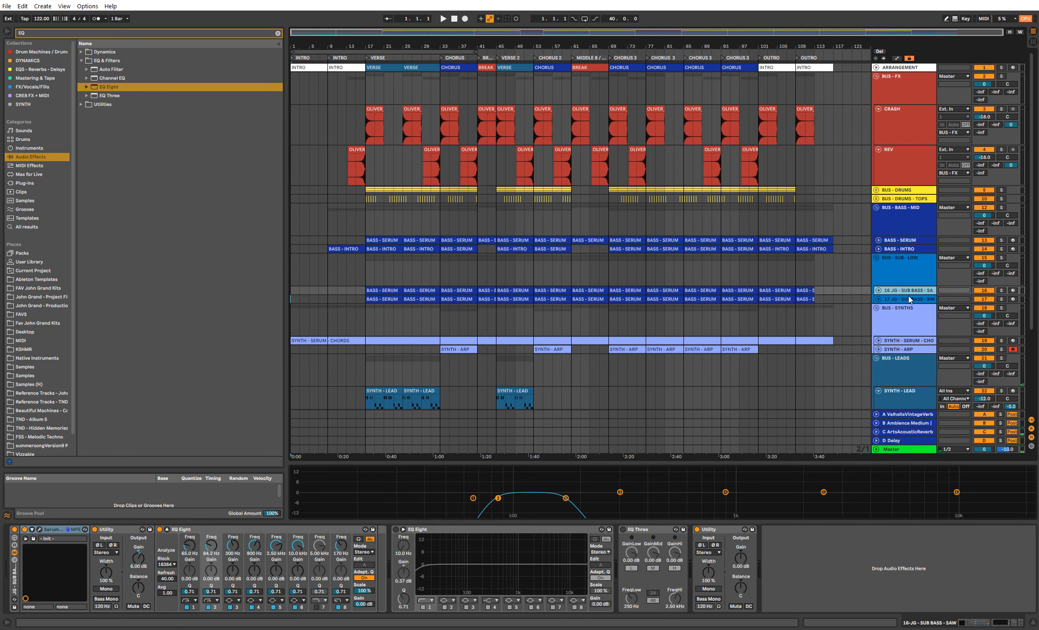
key("Up")
key("ctrl+a")
key("u")
Step: Play the verse from bar 17 with BUS - SUB - LOW muted and unmuted to compare the low end
left_click(896, 103)
left_click(897, 112)
left_click(1001, 111)
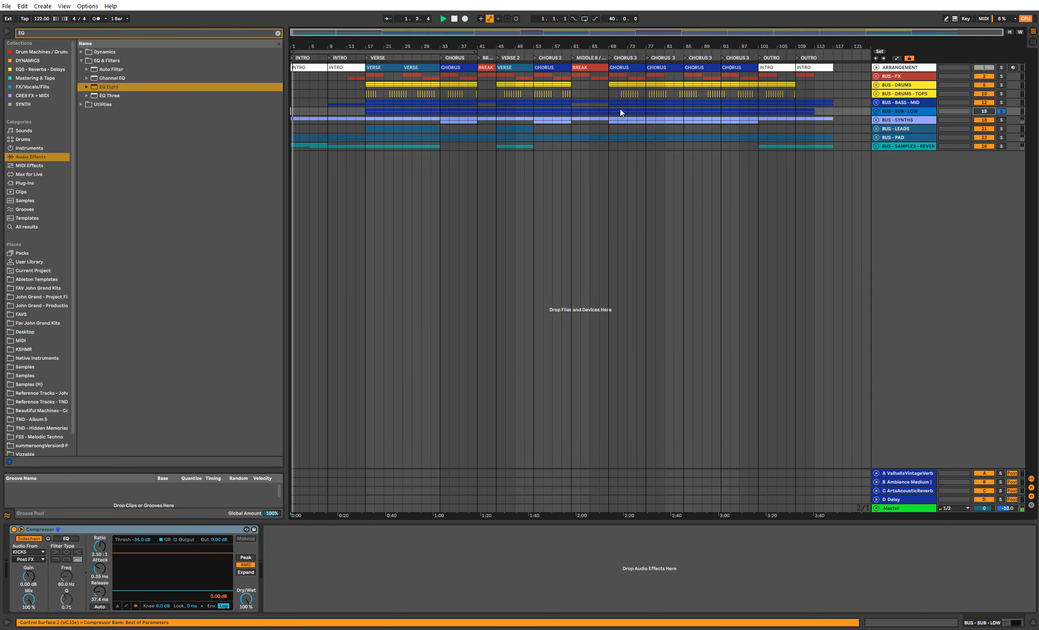
left_click(1001, 111)
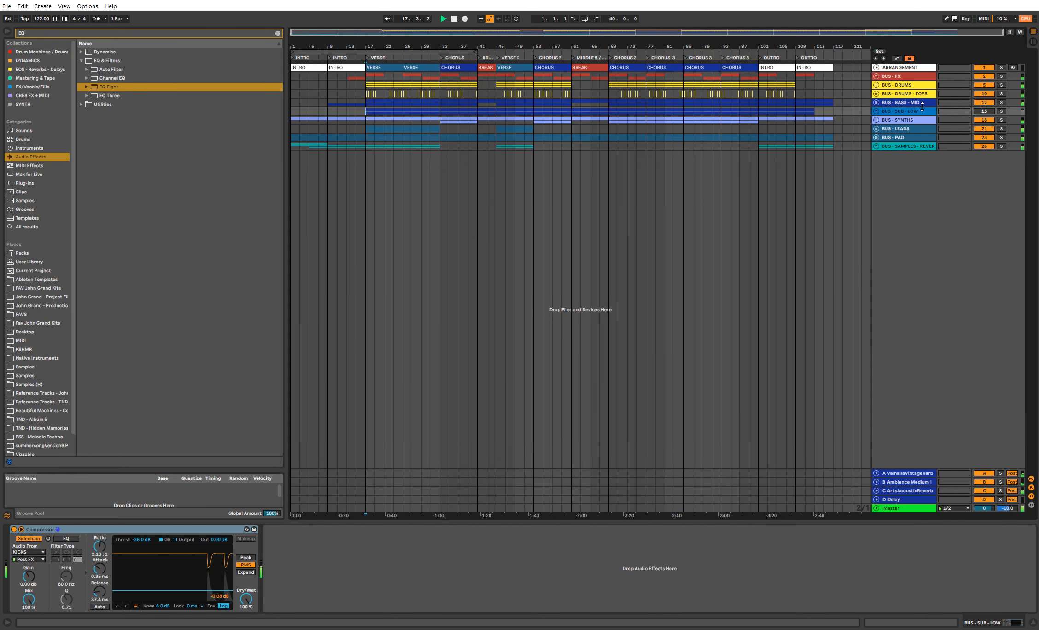
left_click(919, 112)
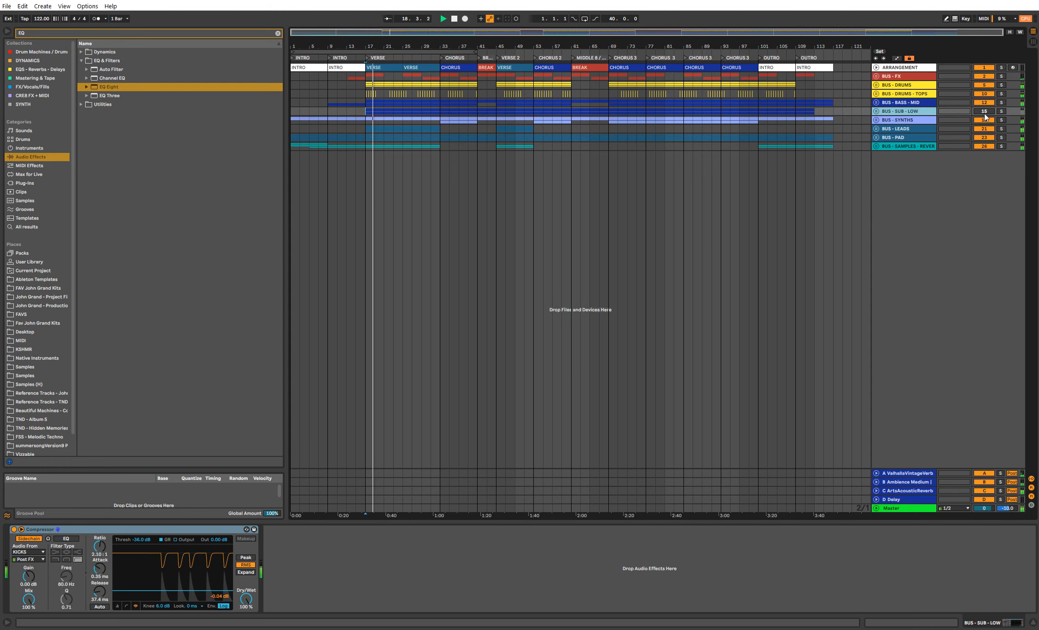
left_click(985, 114)
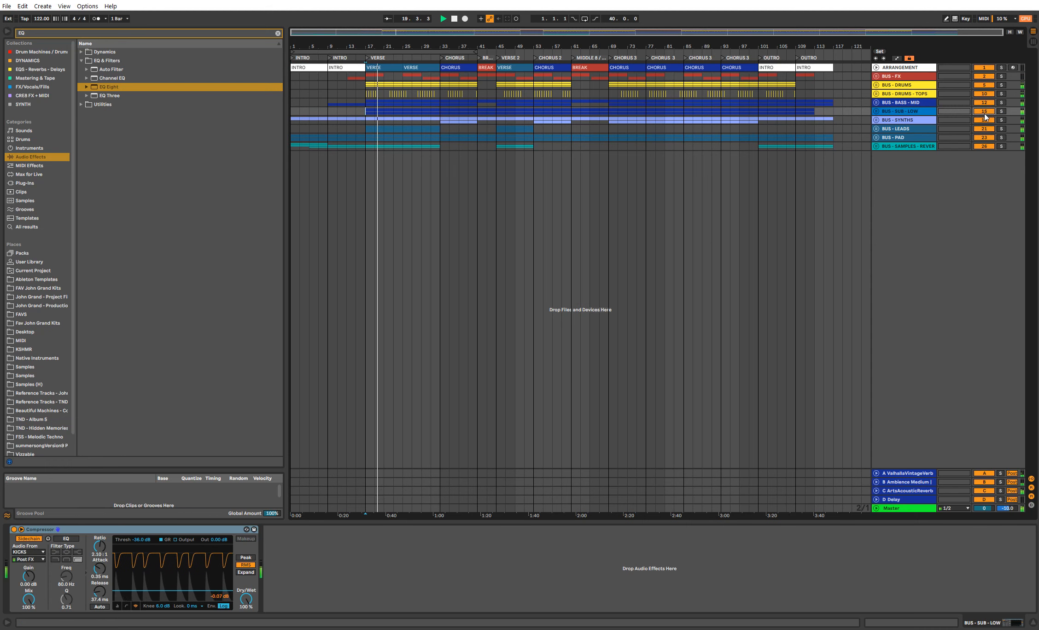
Step: Recolour BUS - SUB - LOW dark blue, assign that colour to its grouped tracks and clips, and stop playback
right_click(915, 110)
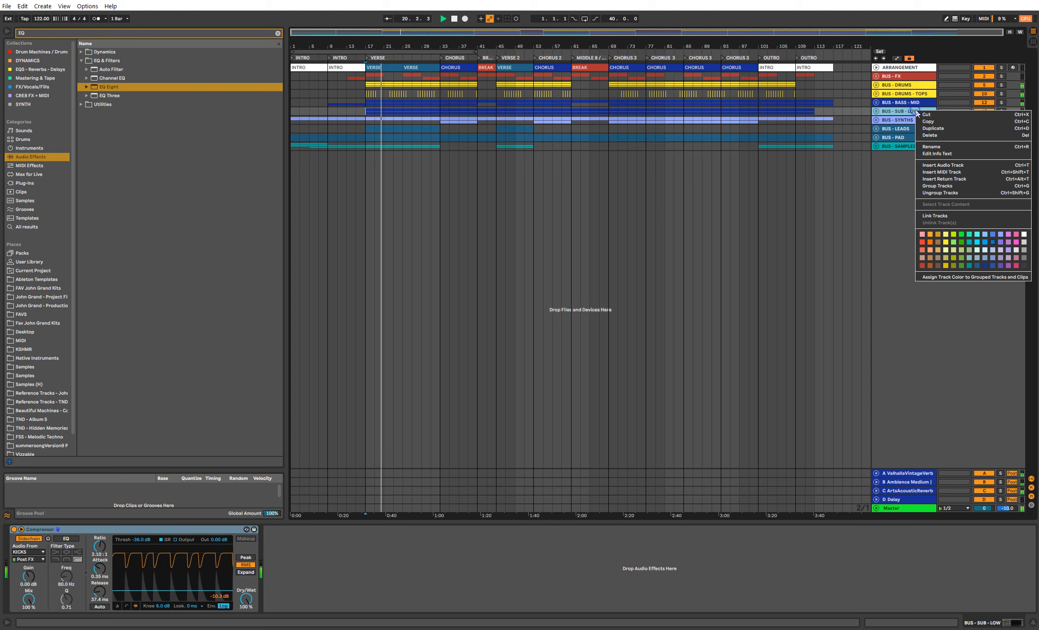
left_click(984, 265)
left_click(927, 112)
right_click(927, 112)
left_click(990, 280)
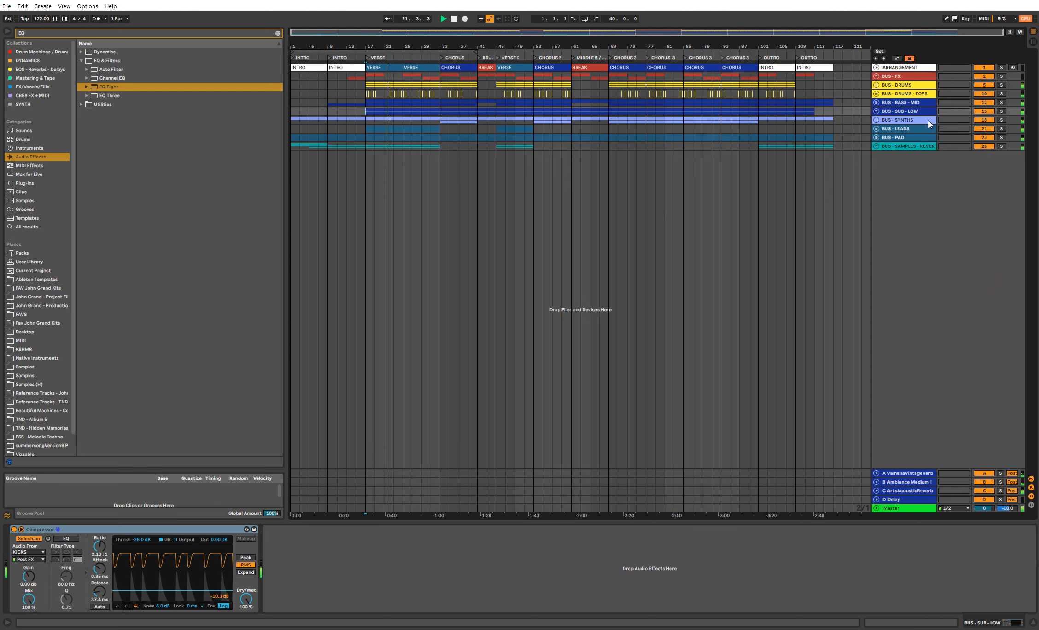
left_click(984, 112)
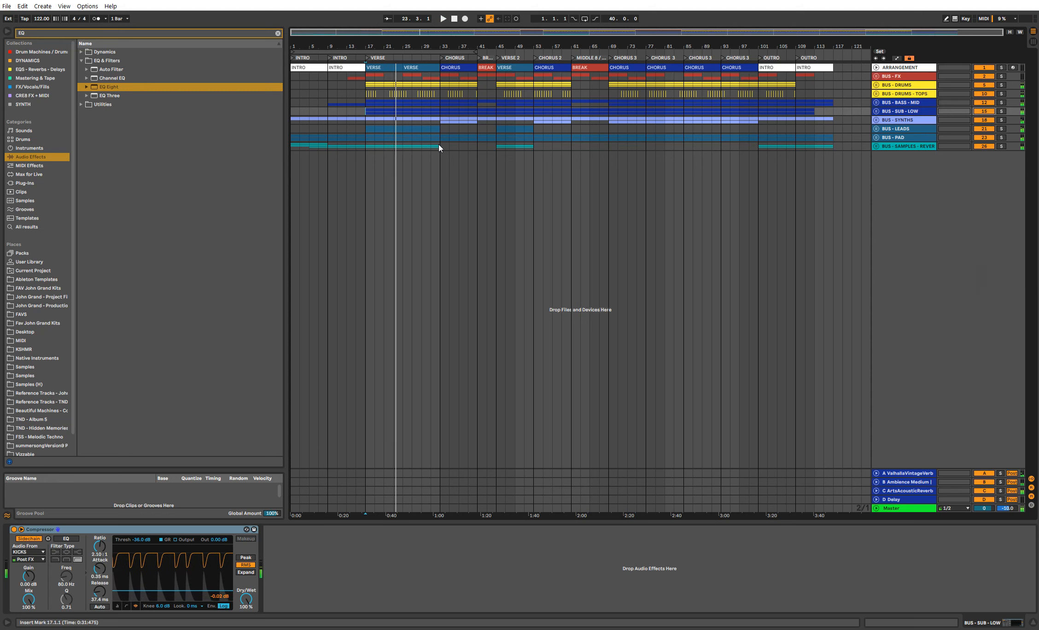
left_click(454, 19)
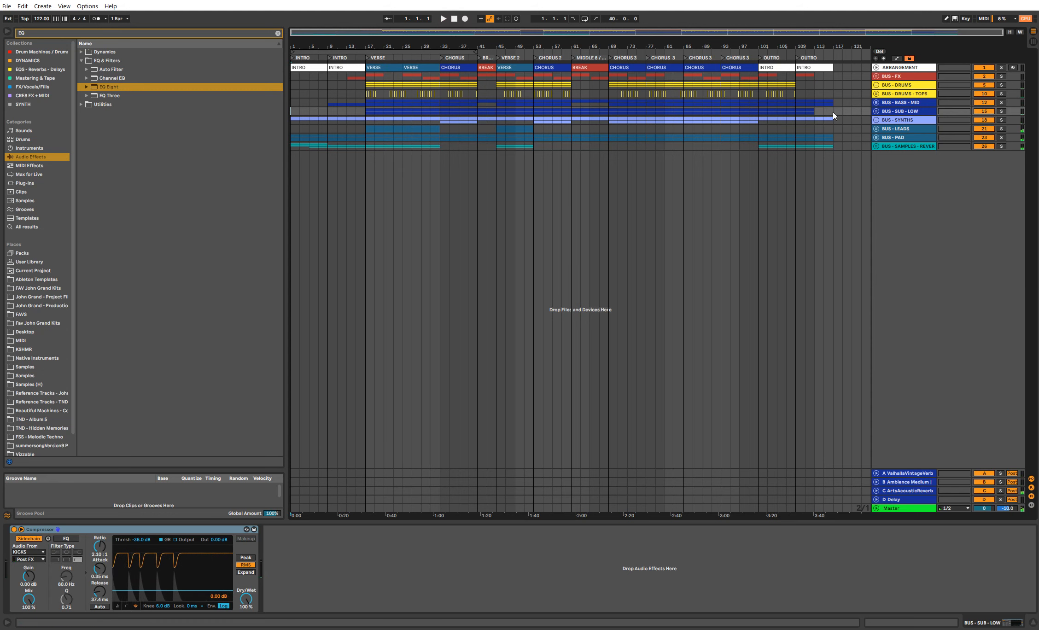
left_click(901, 121)
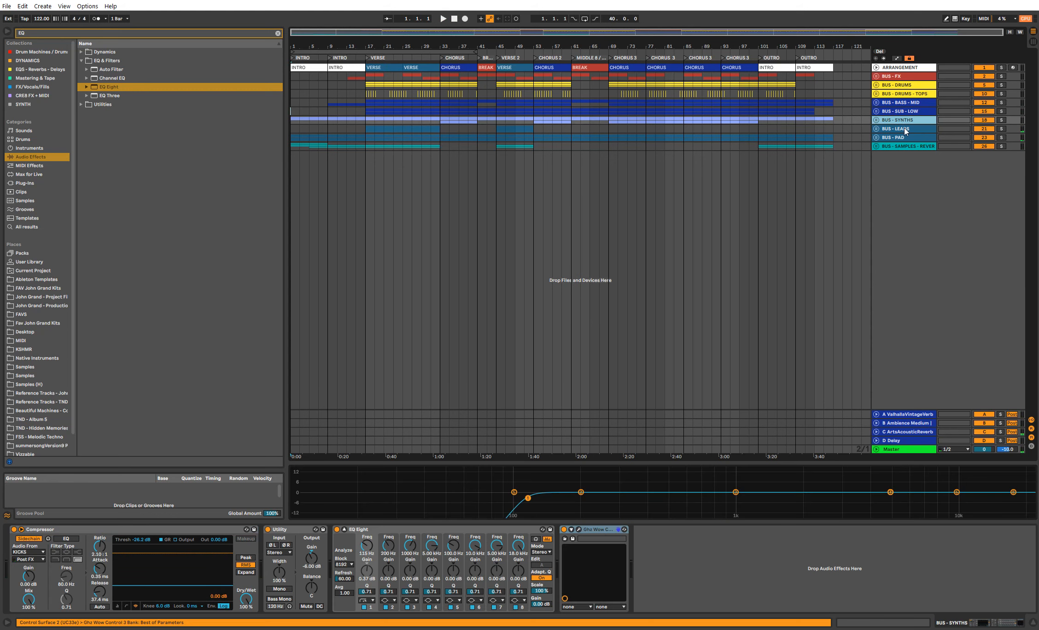
left_click(903, 136)
left_click(903, 113)
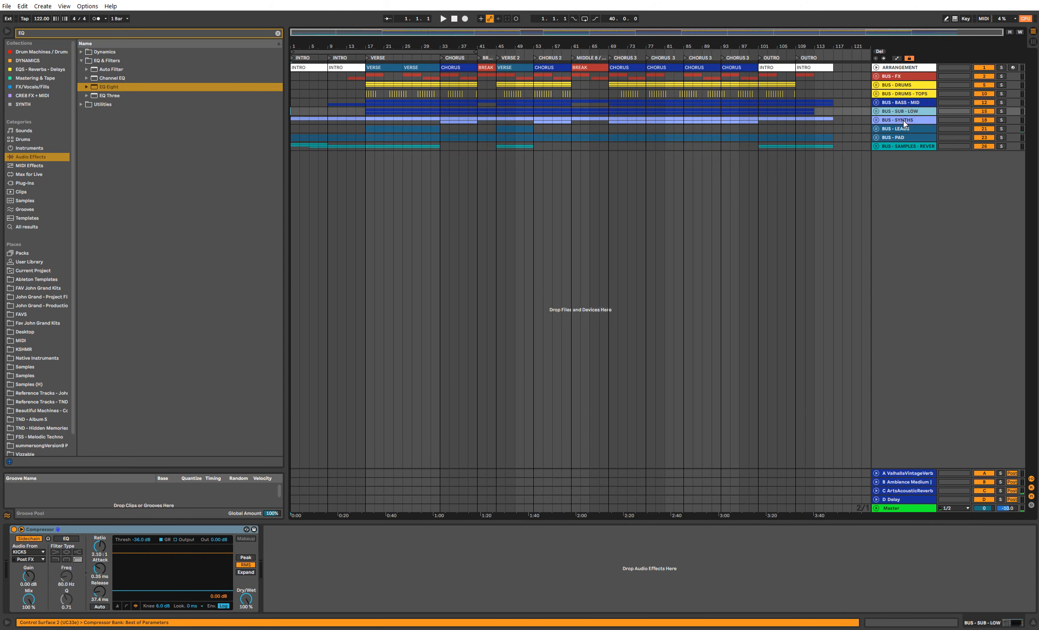
left_click(903, 121)
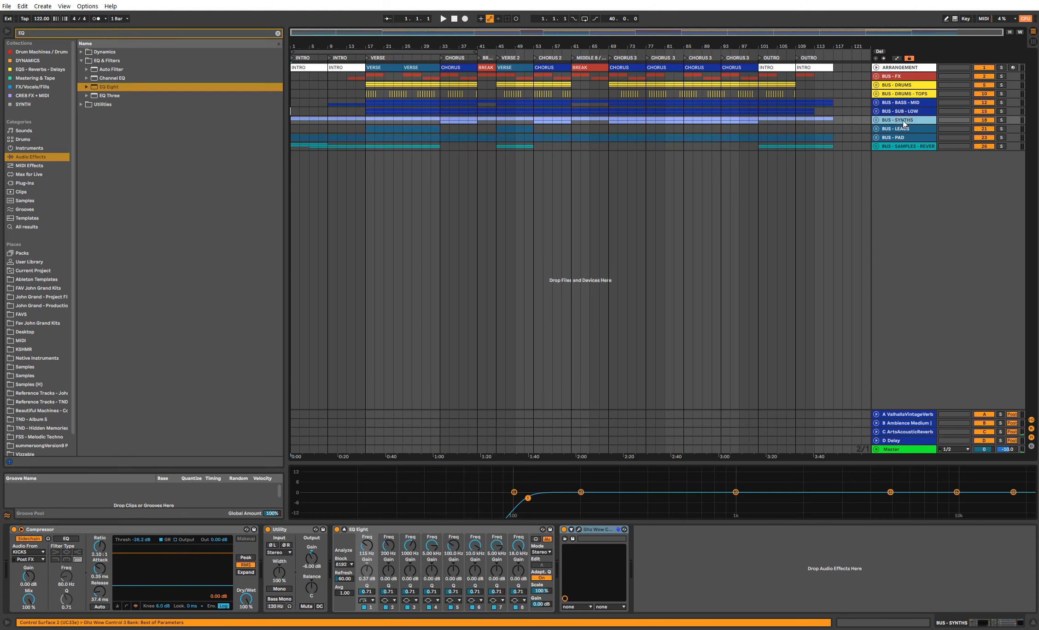
Step: Search the plug-ins for INVI and add Invisible_Limiter after the Spectrum on the Master track
left_click(907, 450)
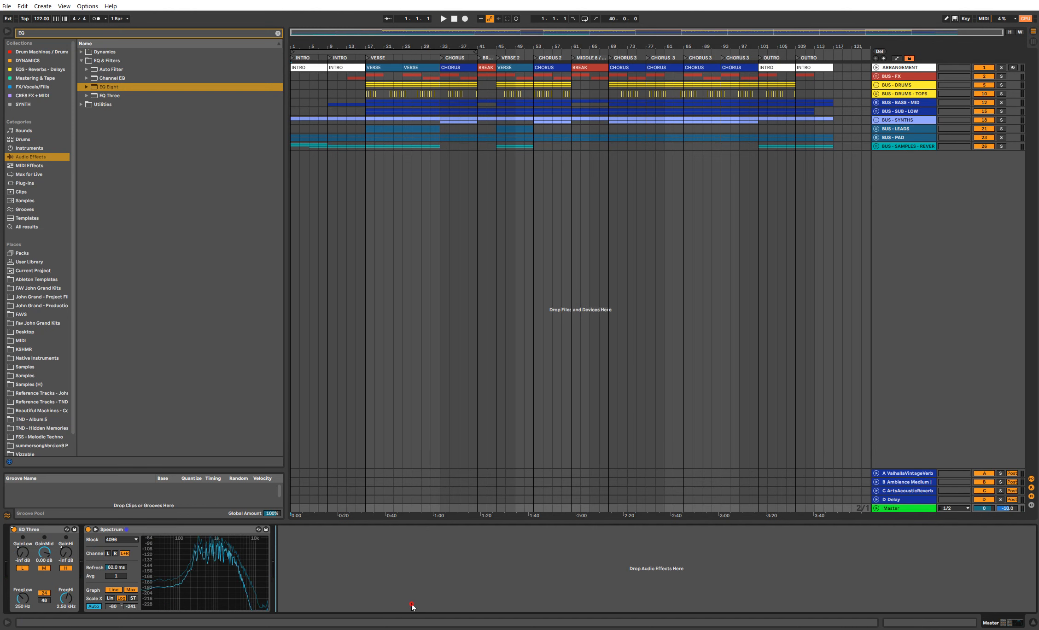
left_click(42, 183)
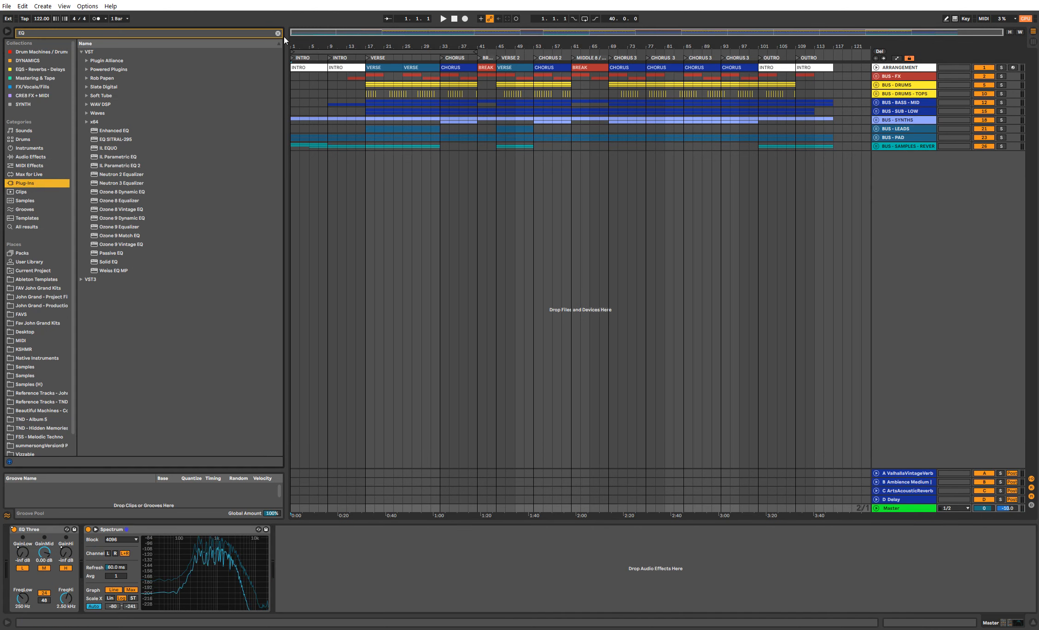
left_click(248, 33)
type("INVI")
key("Down")
key("Down")
key("Right")
key("Down")
key("Return")
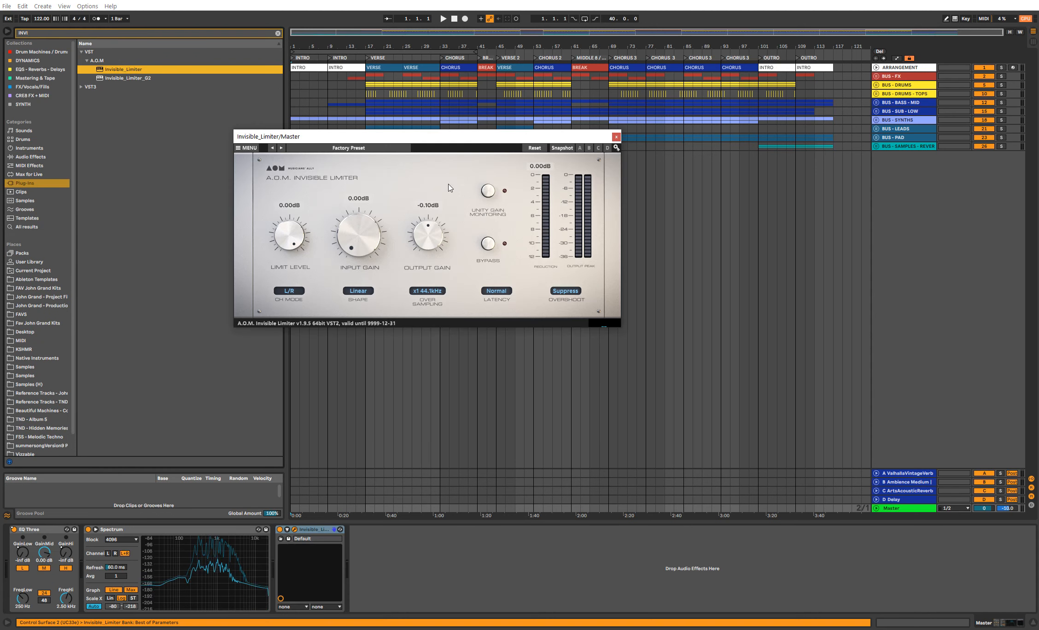
Step: Play the verse from bar 17, check the Master limiter's reduction and output meters, and close its window
left_click(368, 105)
left_click(892, 445)
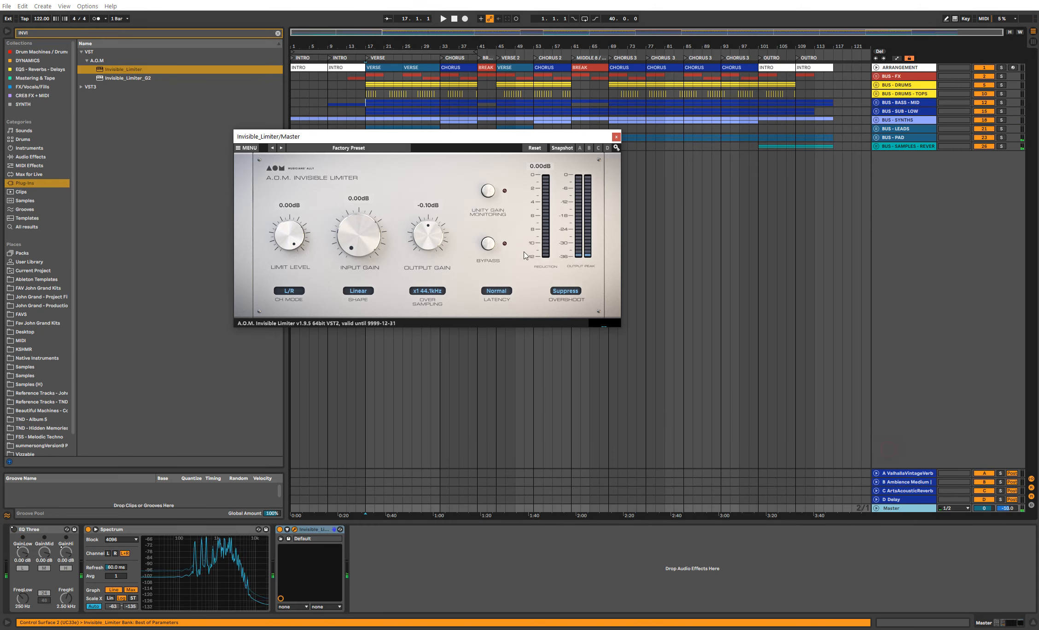
left_click_drag(476, 138, 504, 259)
left_click(367, 112)
key("space")
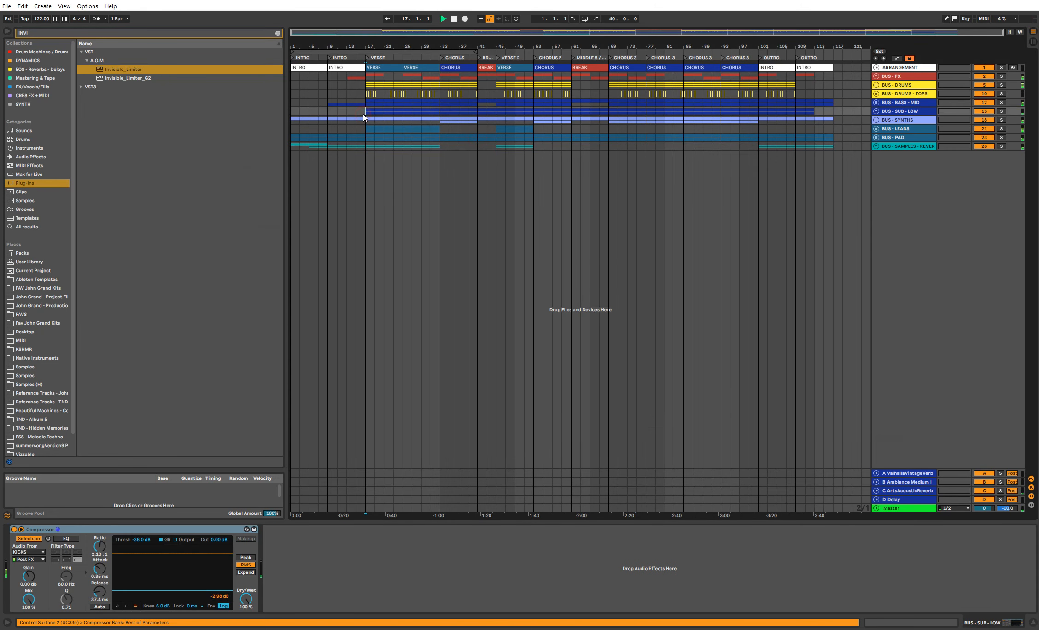
left_click(896, 508)
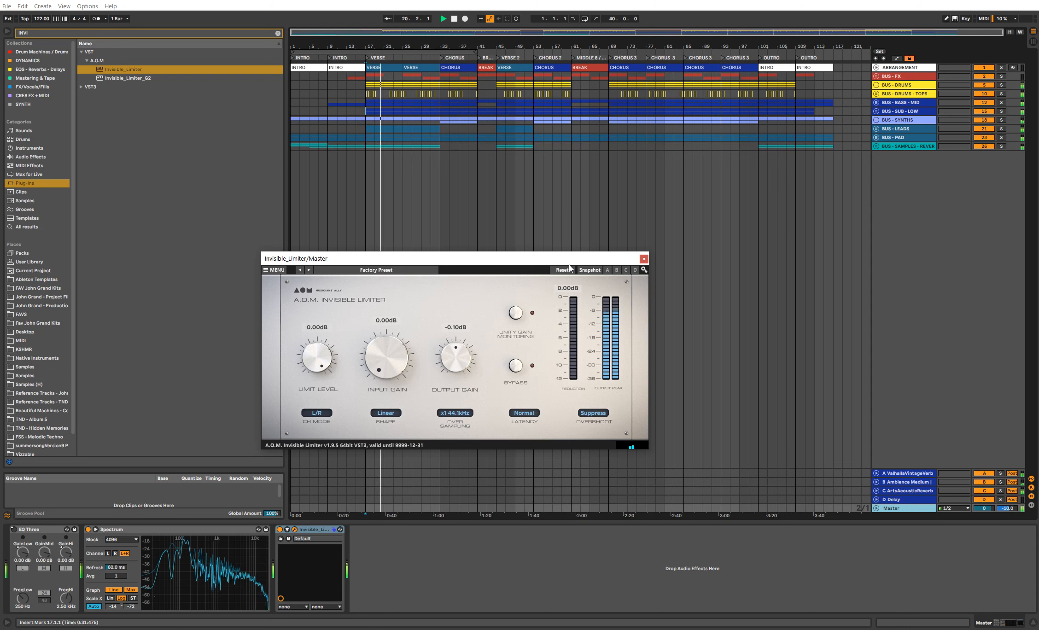
left_click(644, 259)
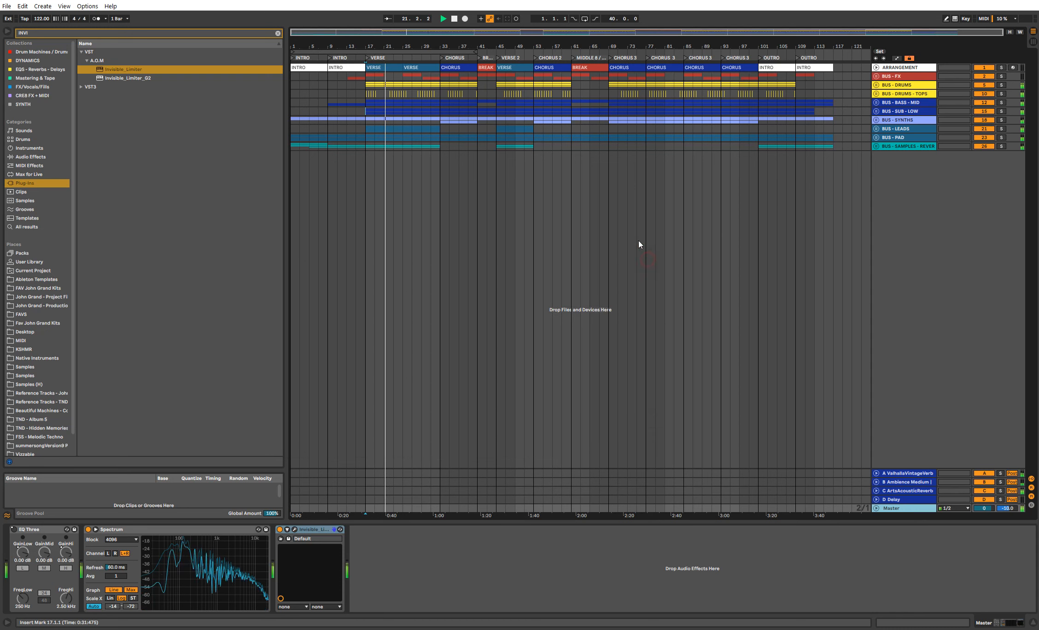
Step: Play the full mix from the first chorus at bar 33 to check the sub-bass there
left_click(405, 94)
key("space")
left_click(440, 91)
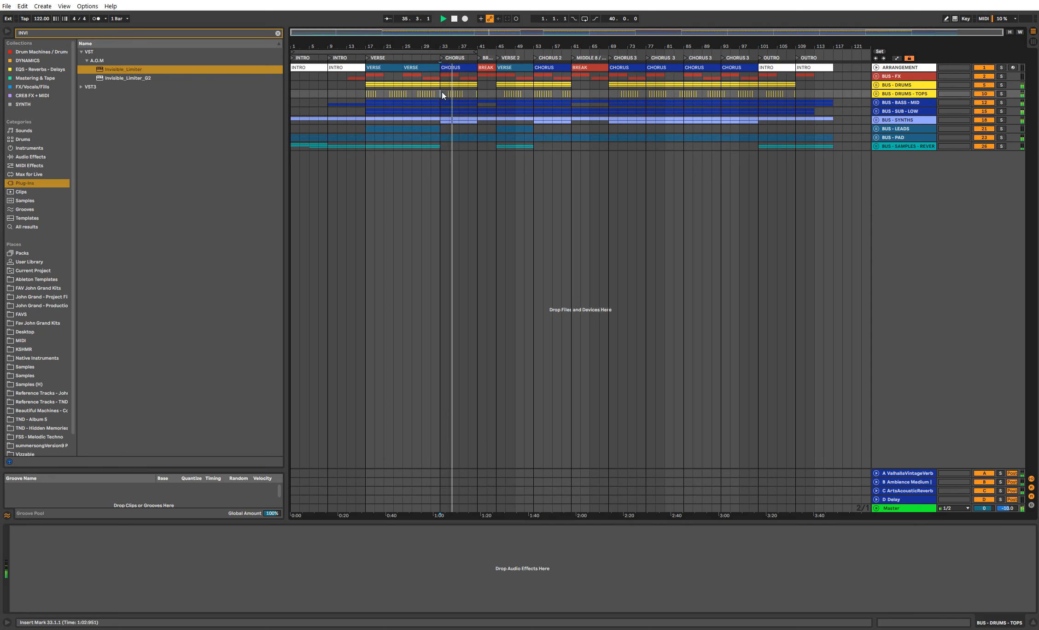
Step: Expand the BUS - SUB - LOW group and unfold its SAW and SINE tracks
left_click(882, 103)
left_click(876, 111)
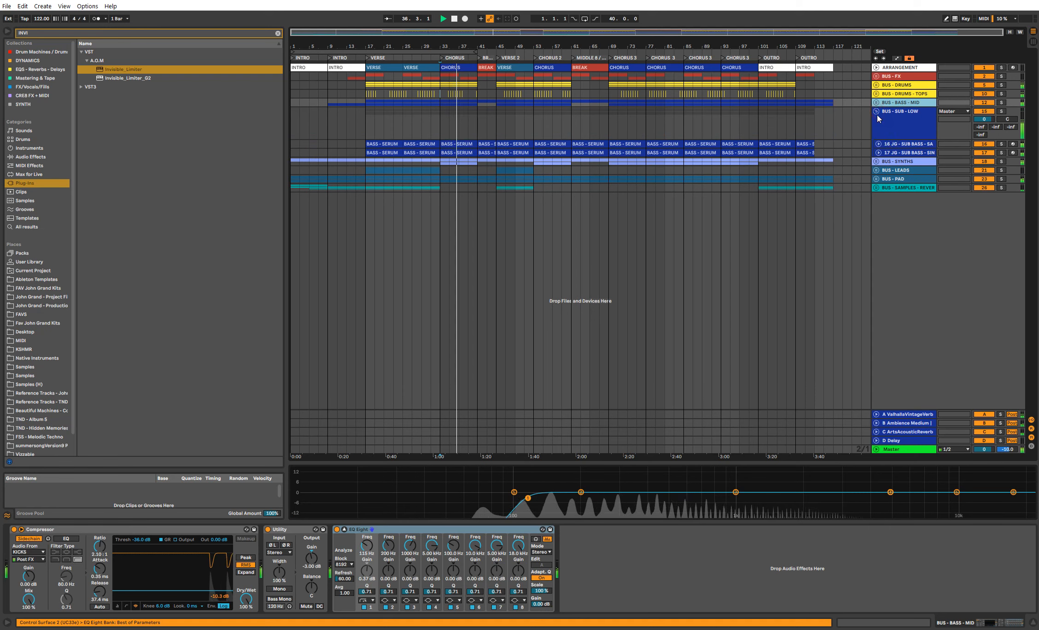
left_click(878, 145)
left_click(878, 144)
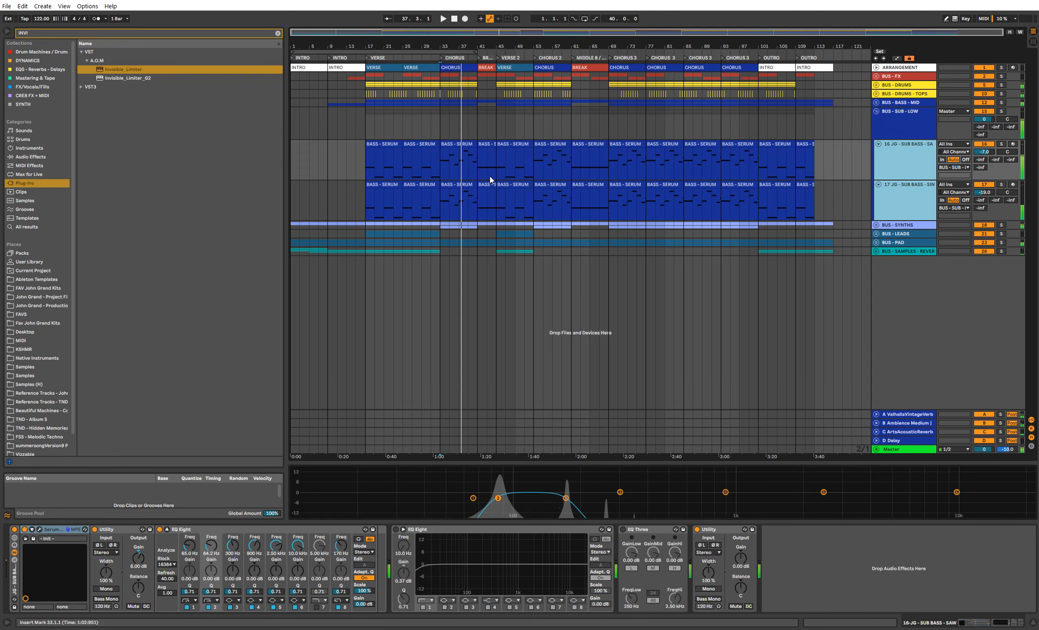
Step: Examine the notes of the SINE track's second verse and first chorus clips together, and solo the SINE track
left_click(429, 186)
double_click(453, 187, "shift")
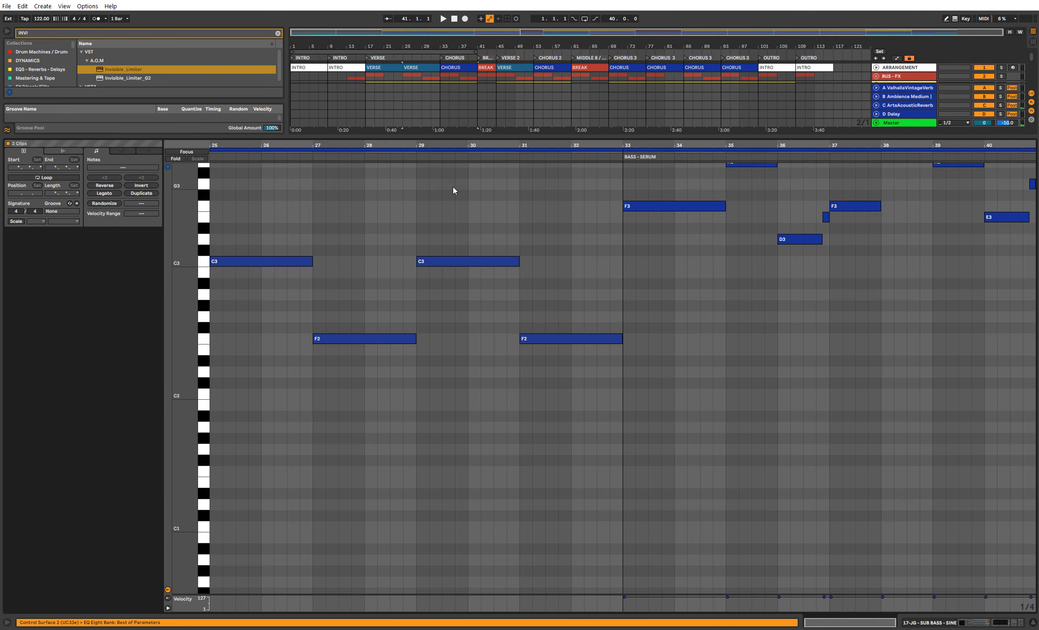
scroll(517, 221, "up", 5)
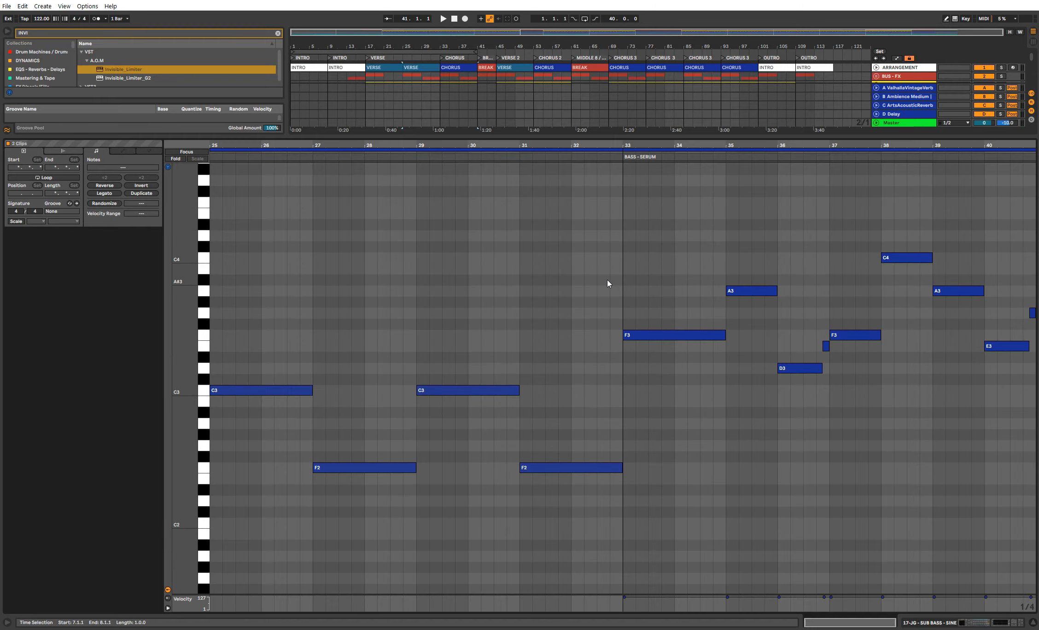
key("shift+Tab")
left_click(457, 186)
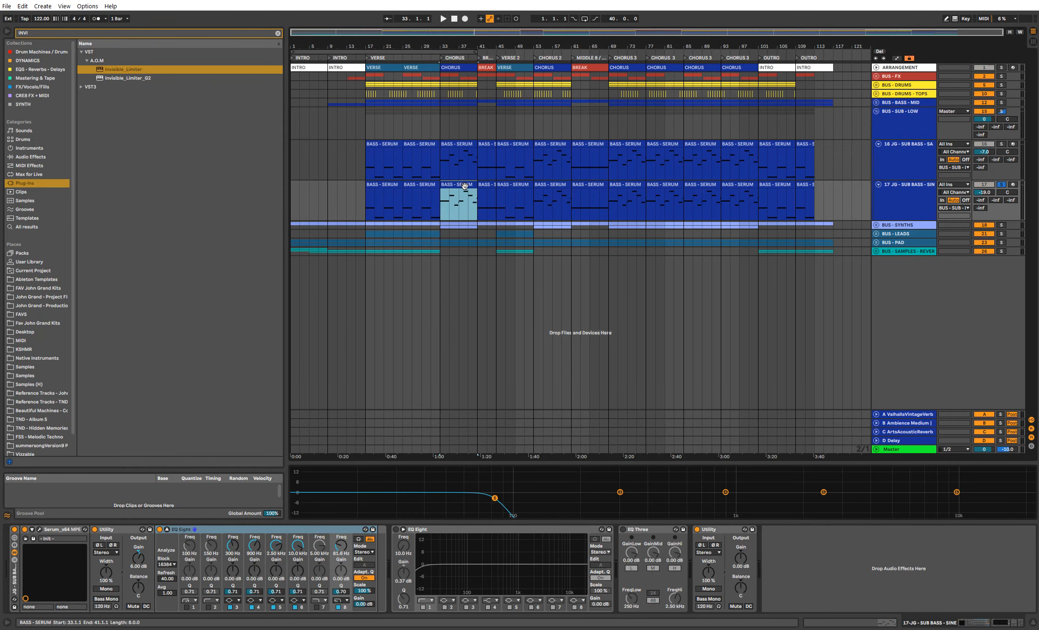
Step: Transpose all notes in the SINE track's first chorus clip down one octave and play the result
double_click(458, 187)
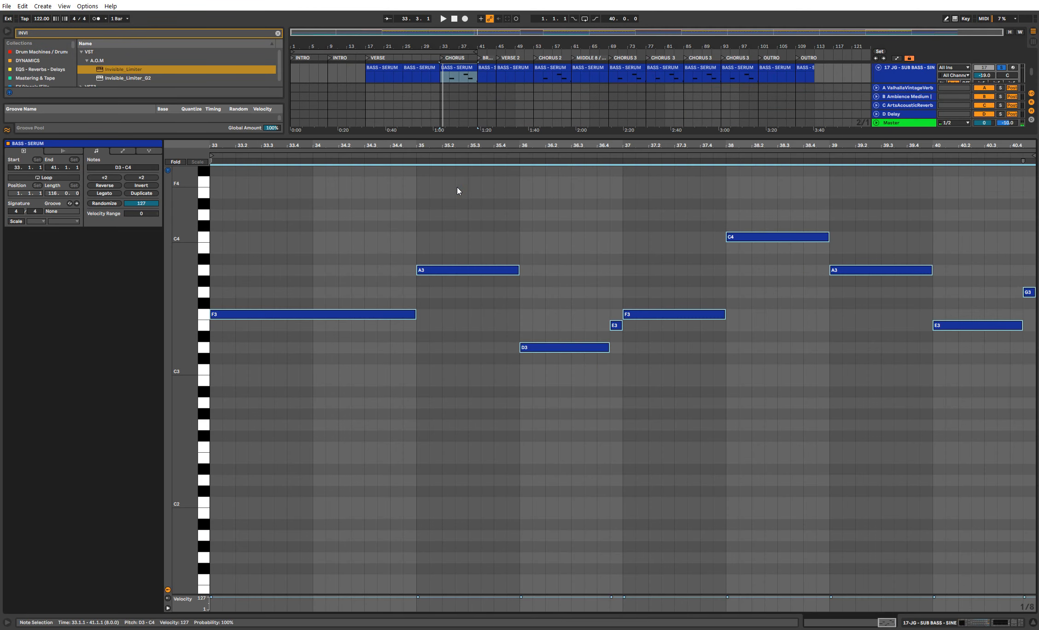
key("shift+Down")
key("space")
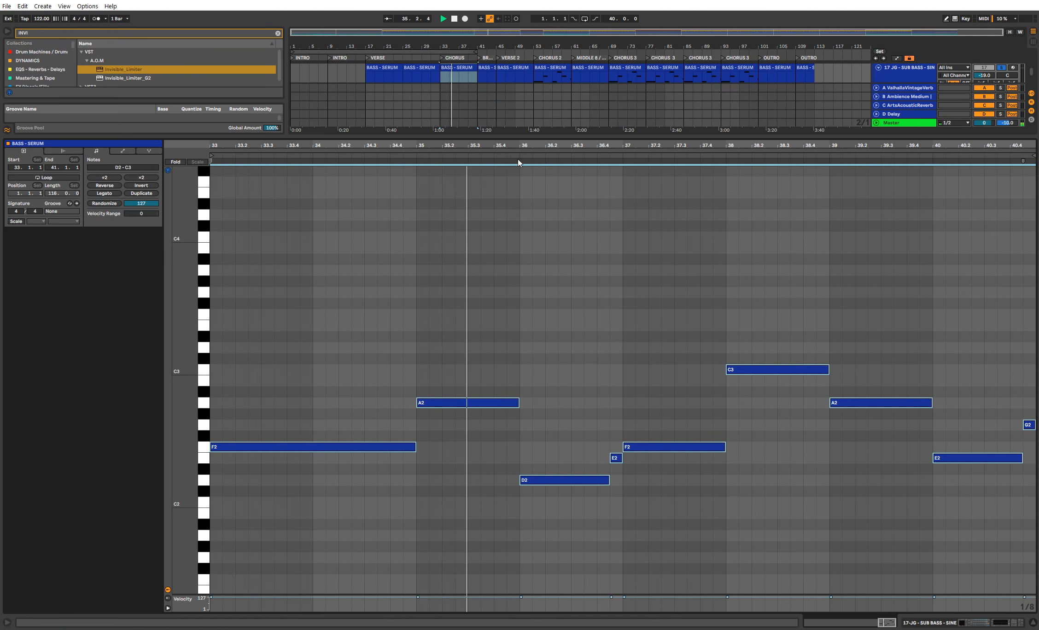
key("shift+Tab")
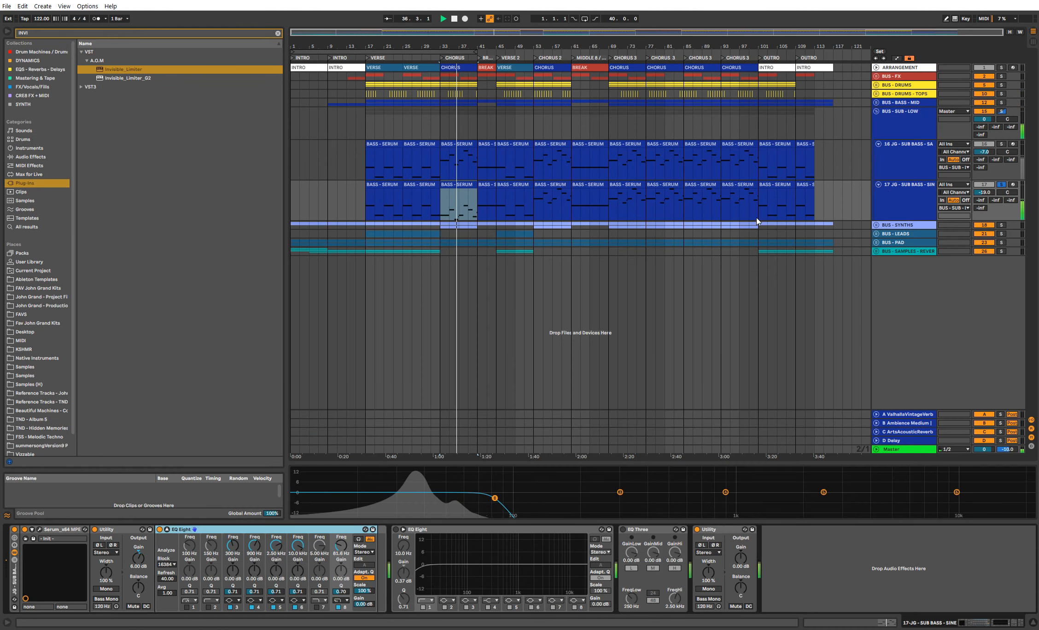
Step: Search the plug-ins for PRO-Q and add FabFilter Pro-Q 3 at the end of the SINE track's device chain
left_click(794, 553)
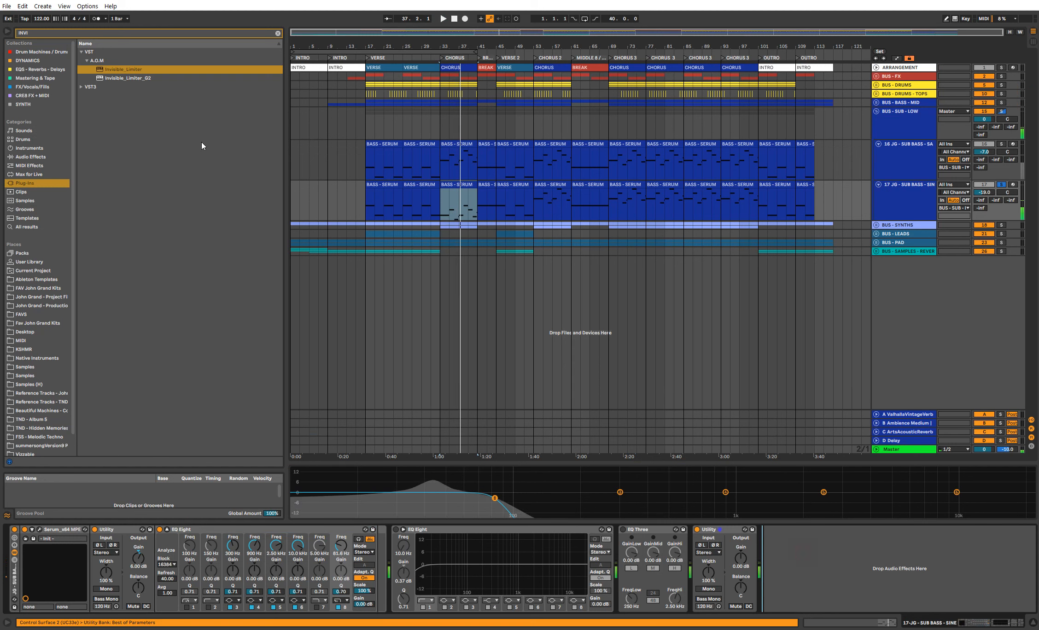
left_click(278, 33)
type("PR")
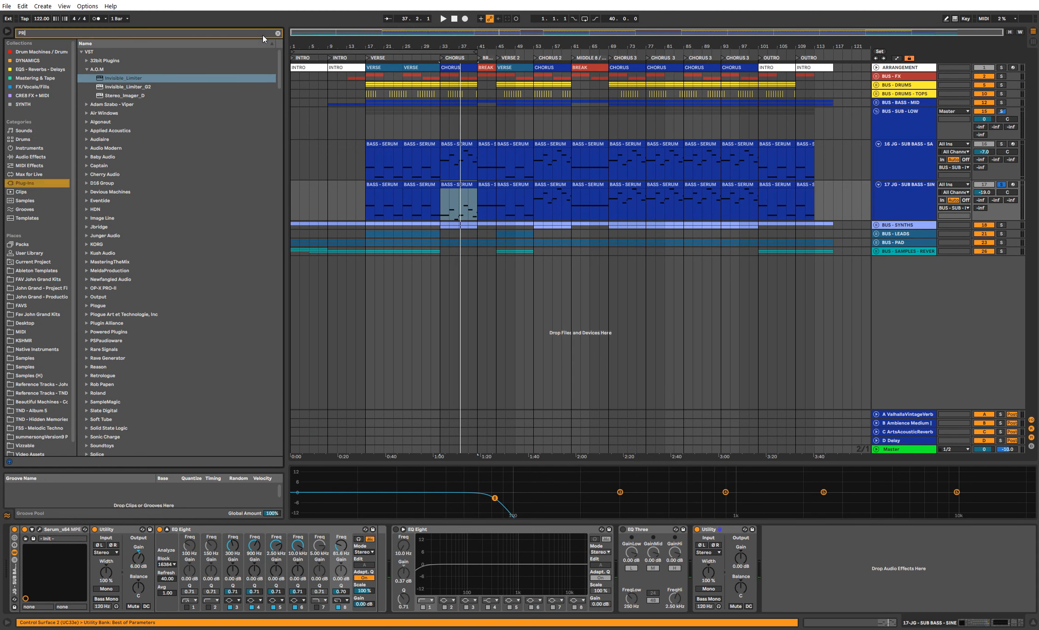
type("O-Q")
key("Down")
key("Down")
key("Return")
Step: Play the first chorus to examine the SINE track's frequencies in Pro-Q 3, returning its clip's notes to their original octave
key("space")
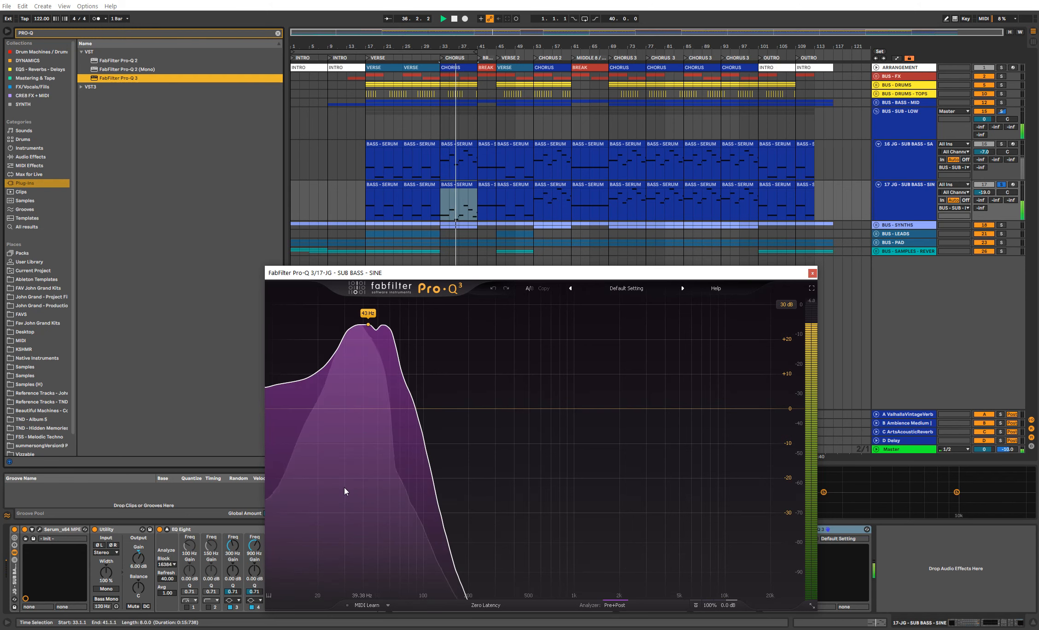
double_click(463, 187)
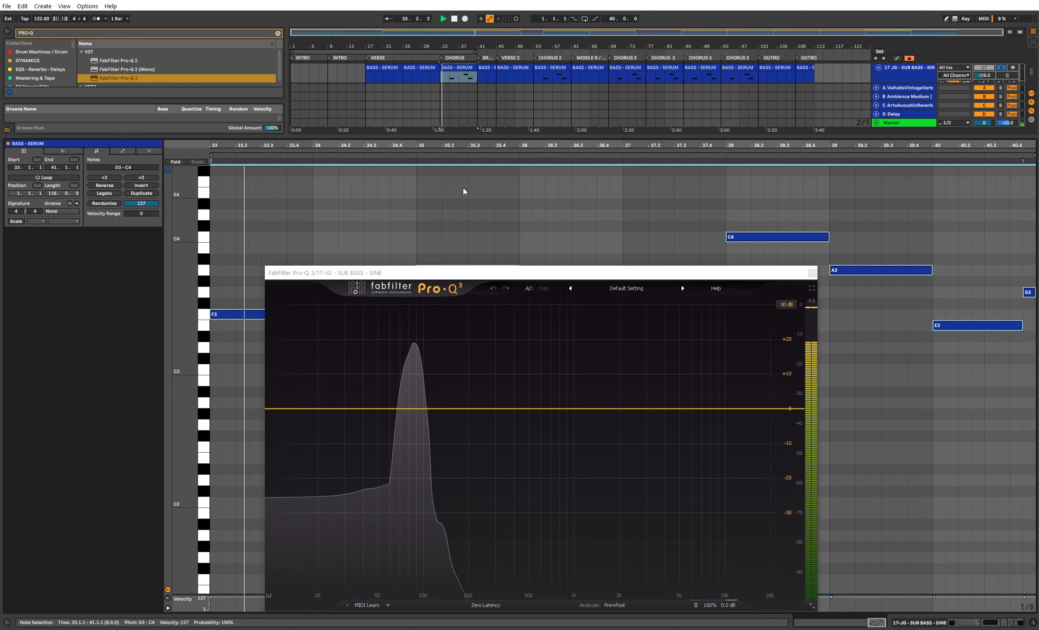
Step: Open the SAW and SINE tracks' first chorus clips together, close Pro-Q 3, and transpose all their A3 notes down one octave
key("shift+Tab")
left_click(462, 178)
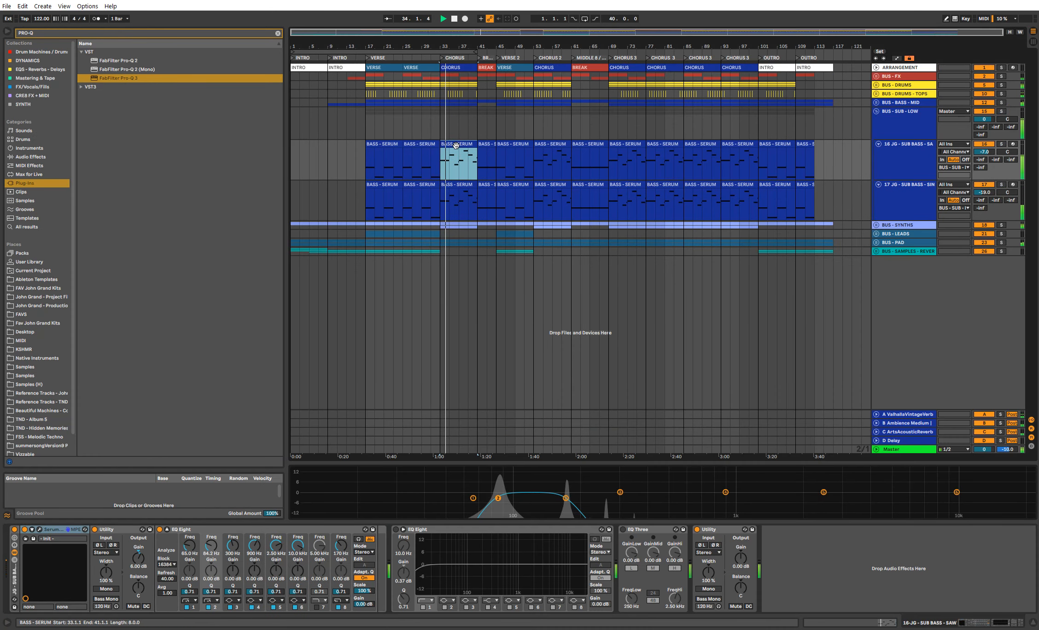
double_click(458, 185, "shift")
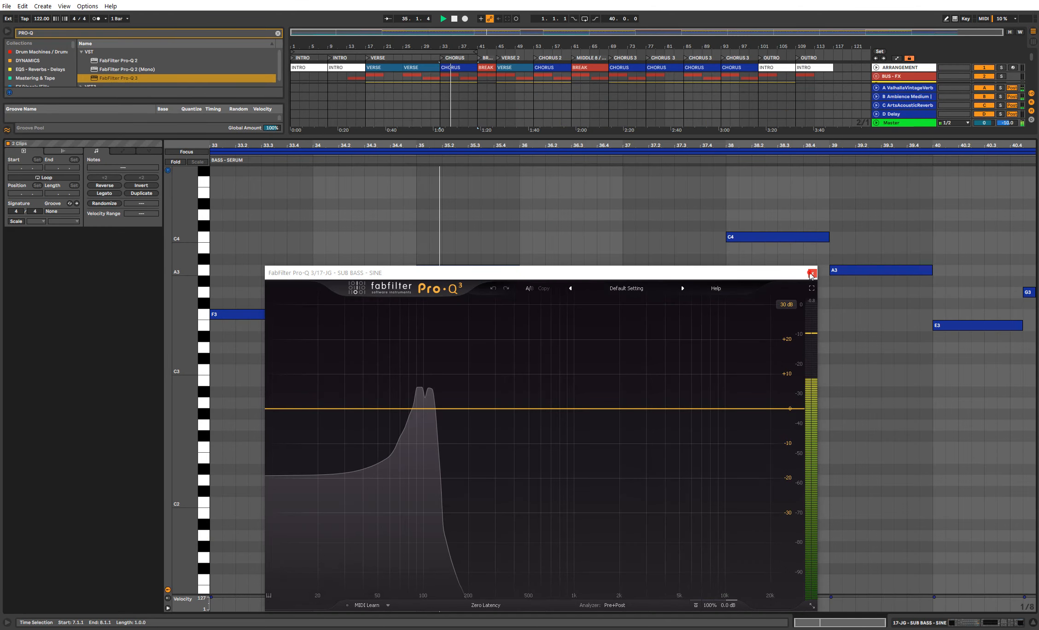
left_click(812, 273)
key("space")
left_click(201, 271)
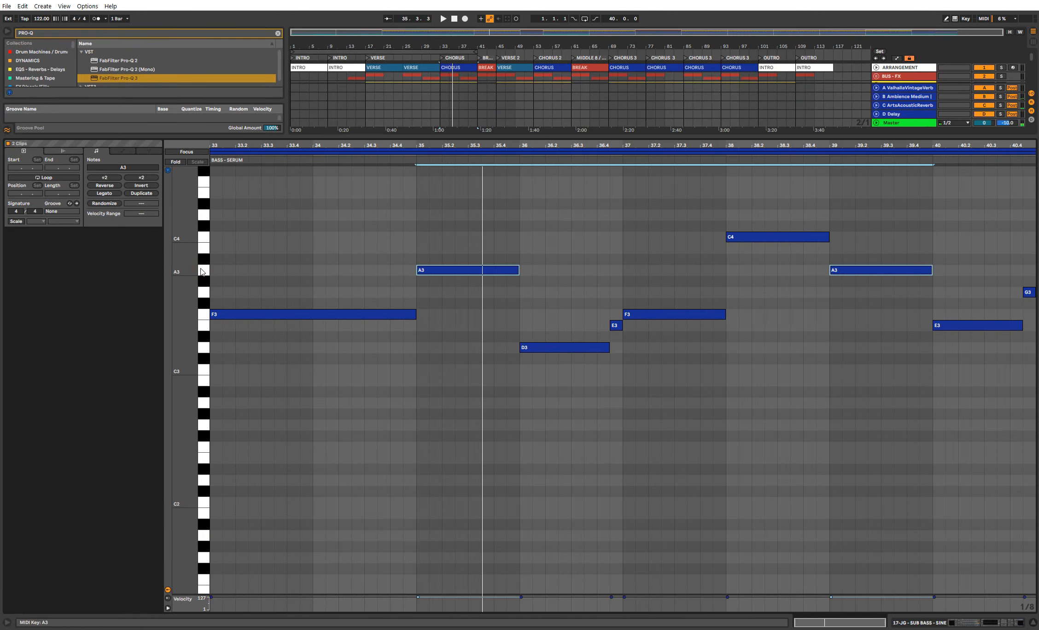
key("shift+Down")
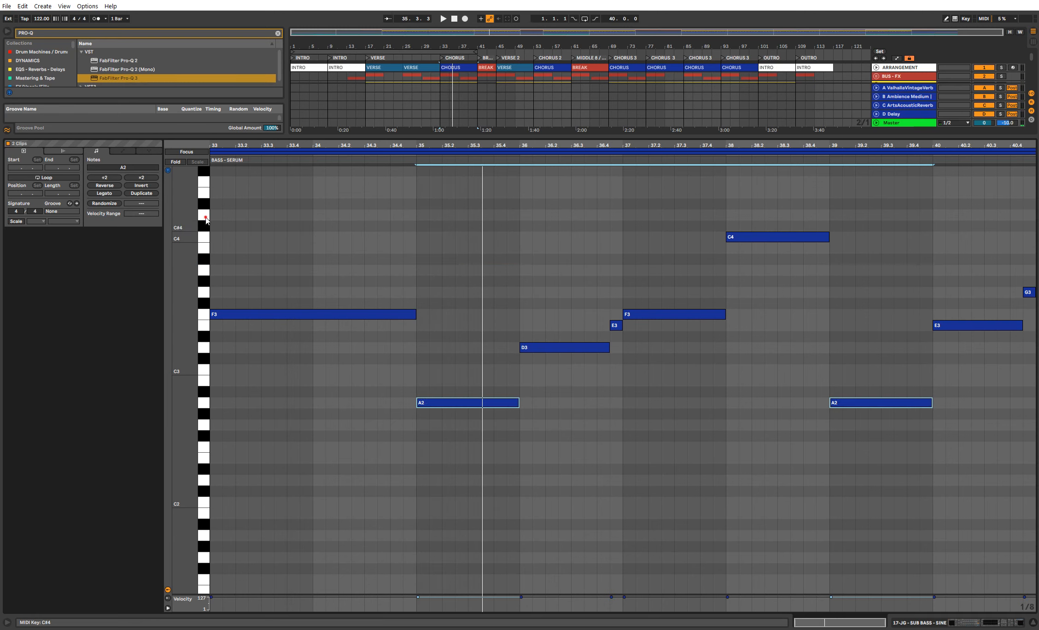
key("Escape")
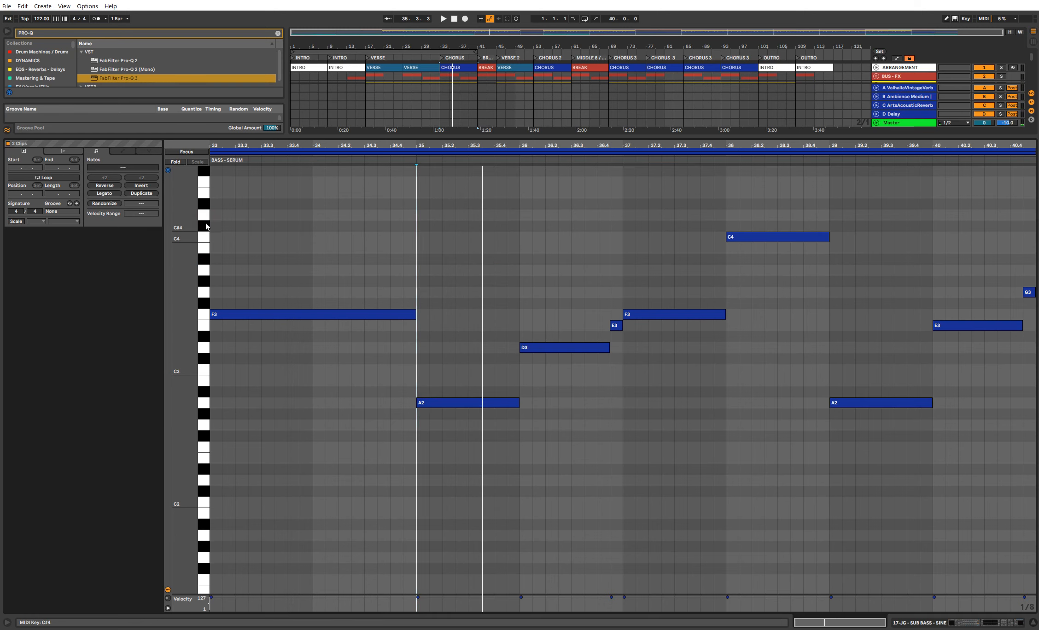
Step: Transpose the C4 notes in the first chorus clips down one octave and play the result
left_click(206, 237)
key("shift+Down")
key("space")
Step: Copy both sub tracks' first chorus clips to bar 69 and duplicate them three times through the Chorus 3 sections
key("shift+Tab")
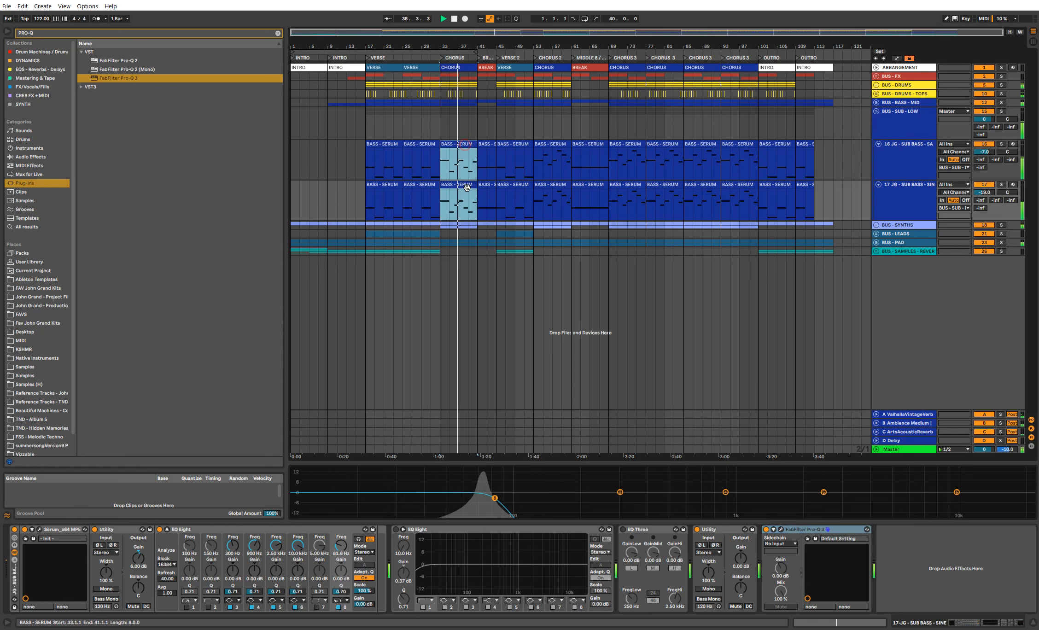
left_click(468, 144)
left_click(466, 185, "shift")
left_click_drag(458, 143, 620, 147)
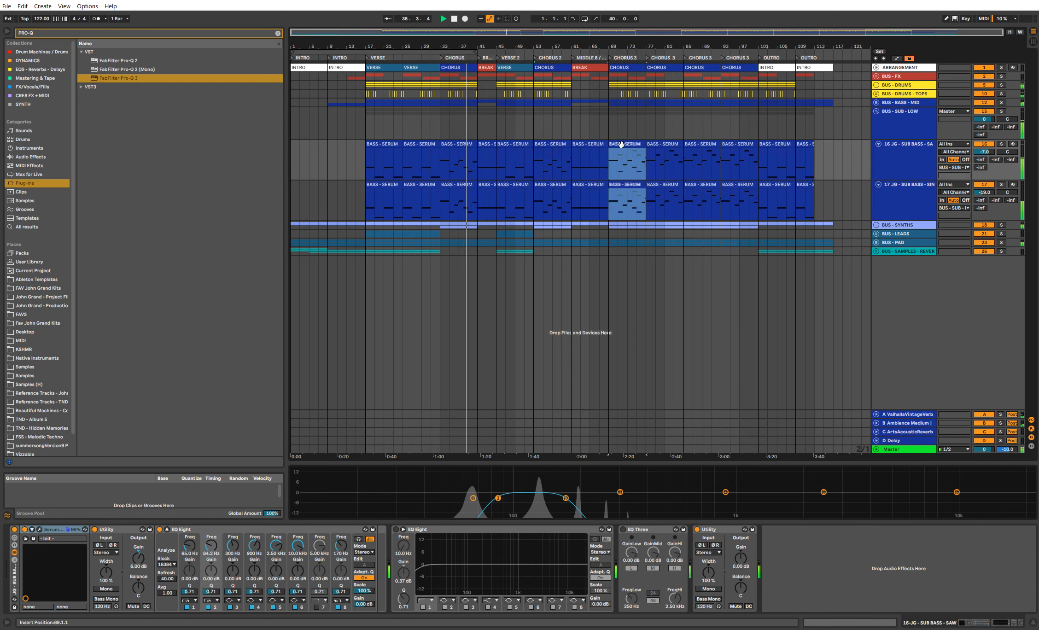
key("ctrl+d")
key("ctrl+d")
key("ctrl+d")
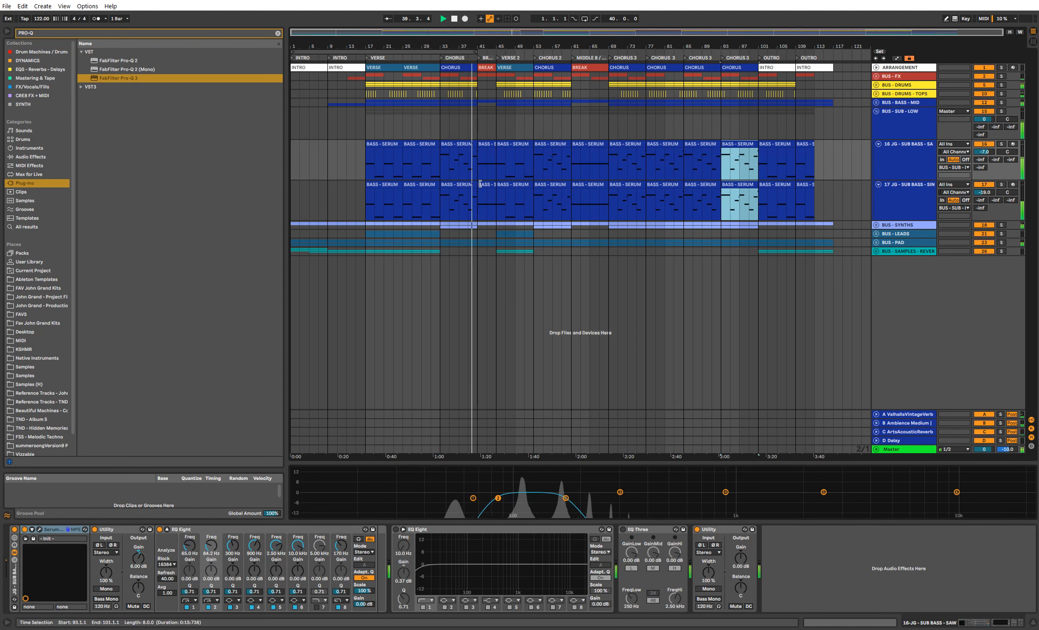
Step: Collapse the two sub-bass tracks and rename them BASS - SAW SUB and BASS - SINE SUB
left_click(888, 146)
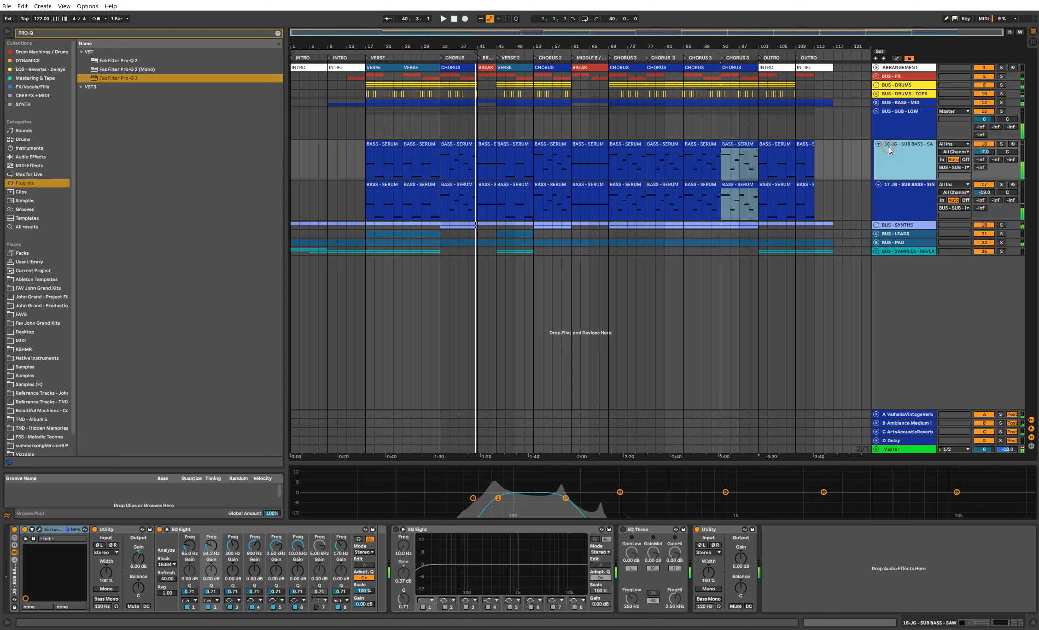
left_click(881, 144)
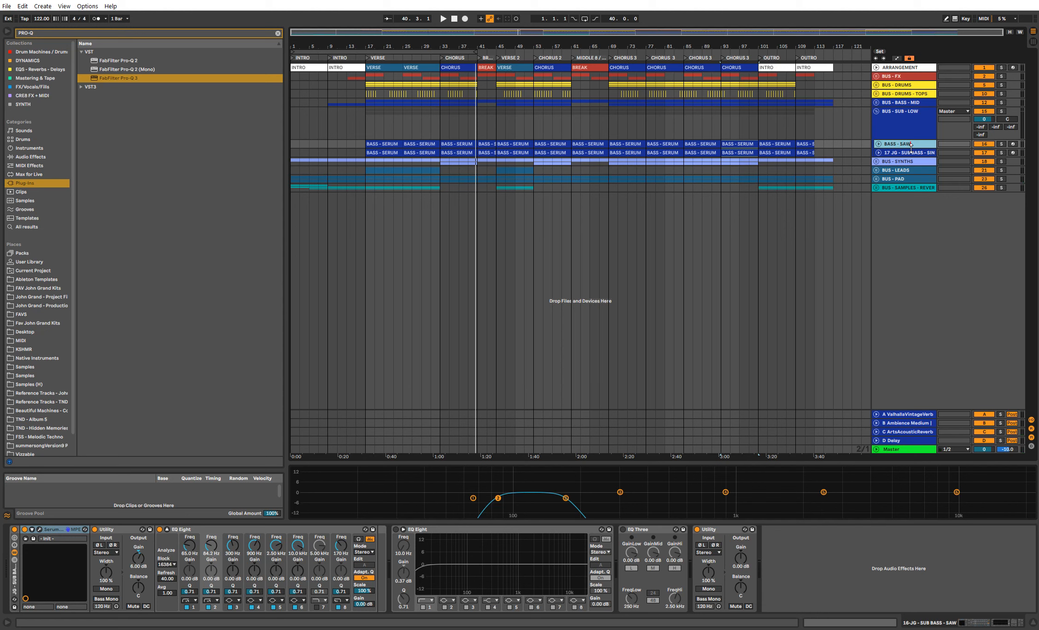
key("Down")
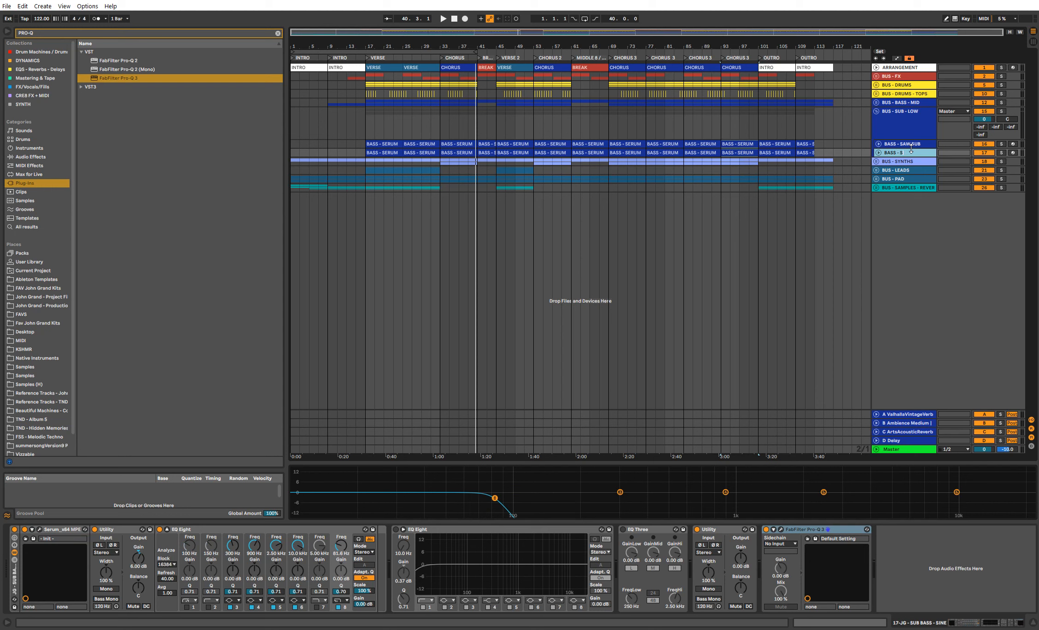
Step: Rename all clips on both sub-bass tracks BASS - SUBS and fold the BUS - SUB-LOW group
left_click(810, 153)
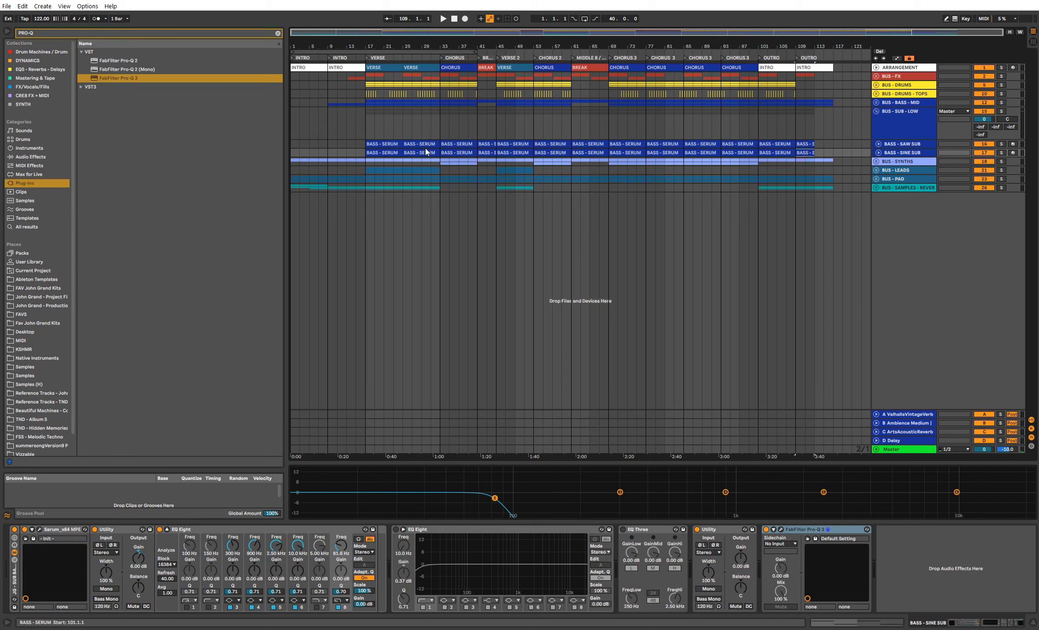
left_click(392, 145, "shift")
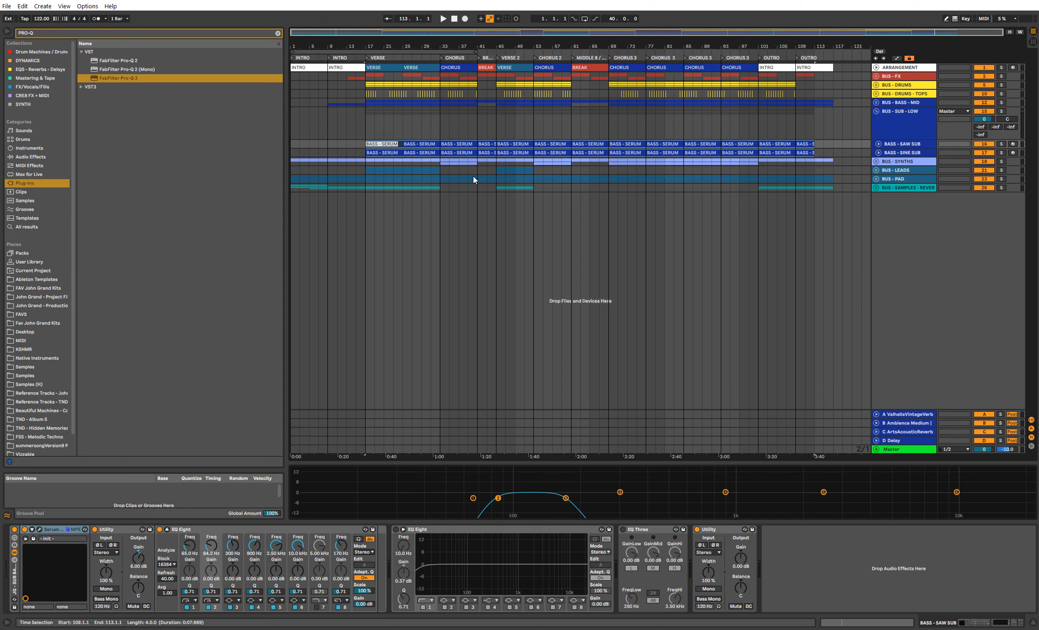
type("BASS - SU")
left_click(730, 121)
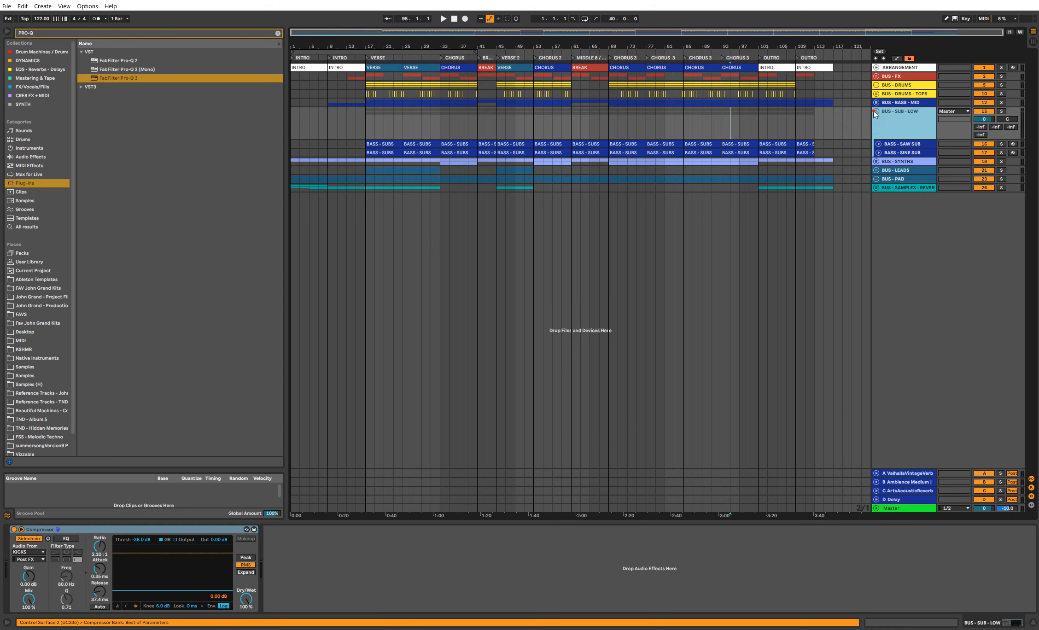
left_click(876, 111)
Step: Extend the arrangement loop to 76 bars and play from the first chorus at bar 33
left_click(895, 121)
left_click(894, 129)
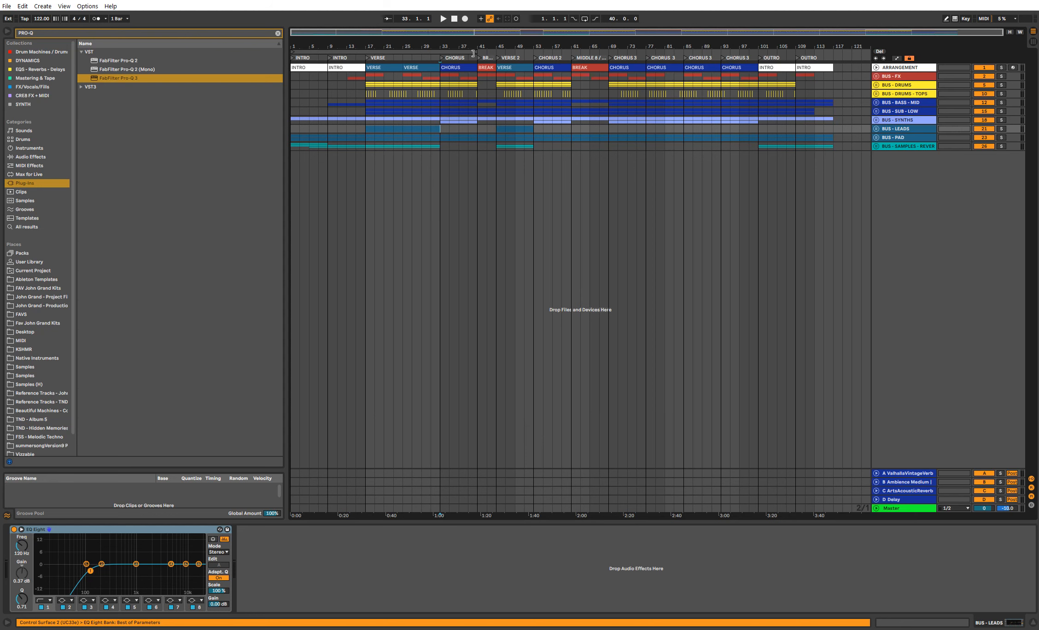
left_click_drag(473, 53, 642, 53)
left_click(443, 120)
key("space")
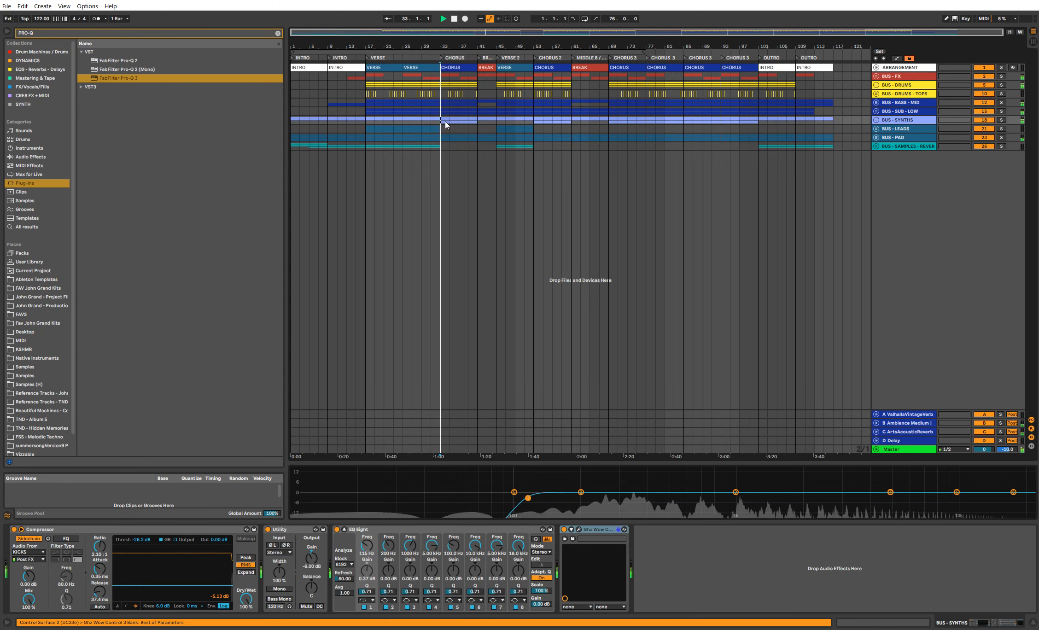
Step: Copy the intro content of the BUS - SAMPLES group into the break at bar 41 and play the transition from bar 39
left_click(474, 118)
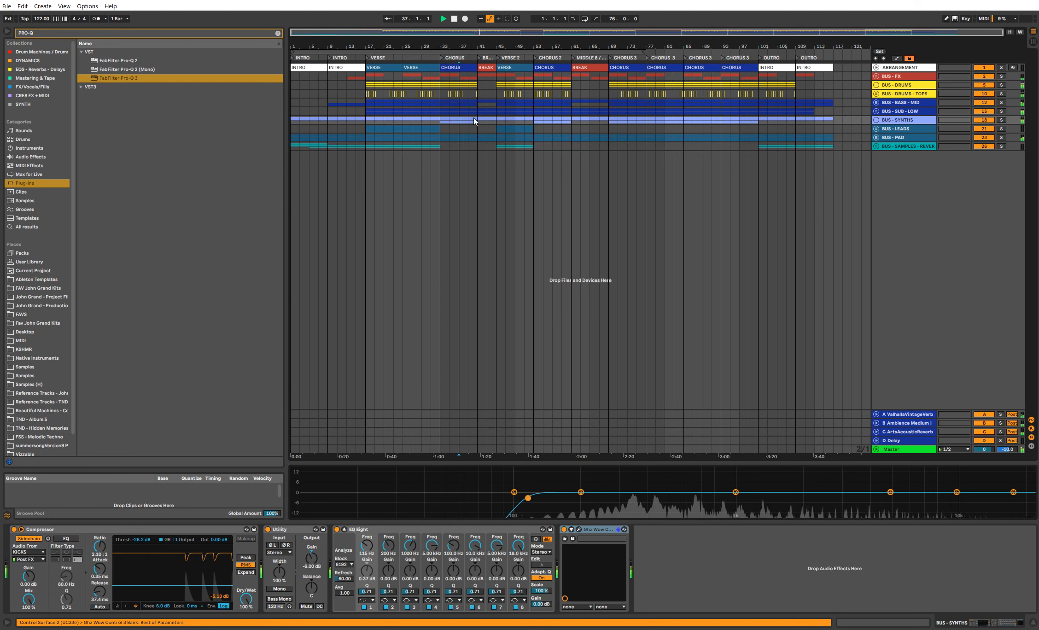
left_click(478, 124)
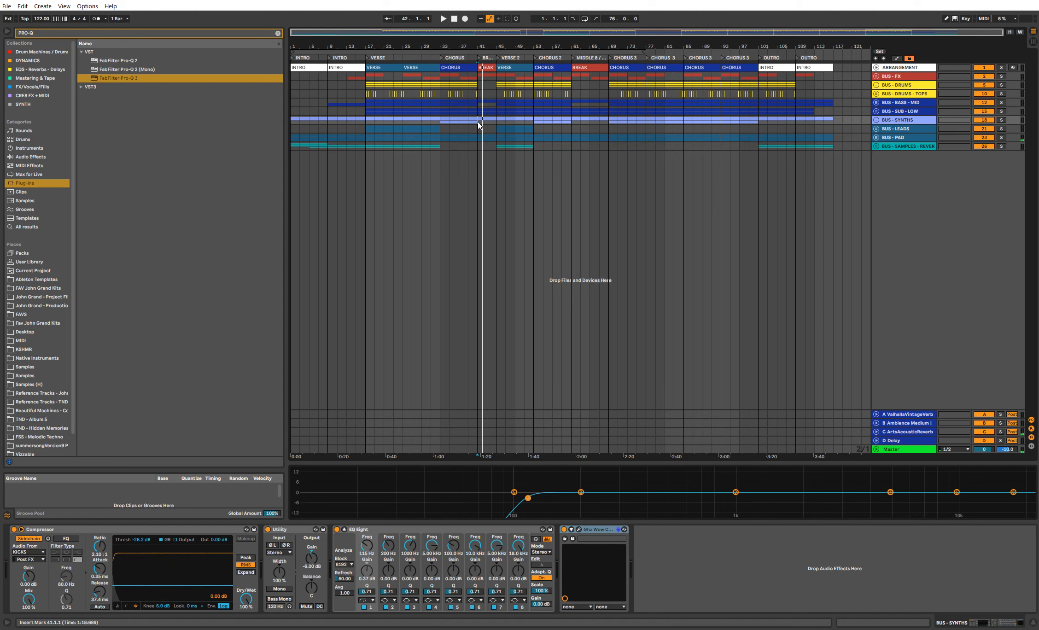
left_click(310, 146)
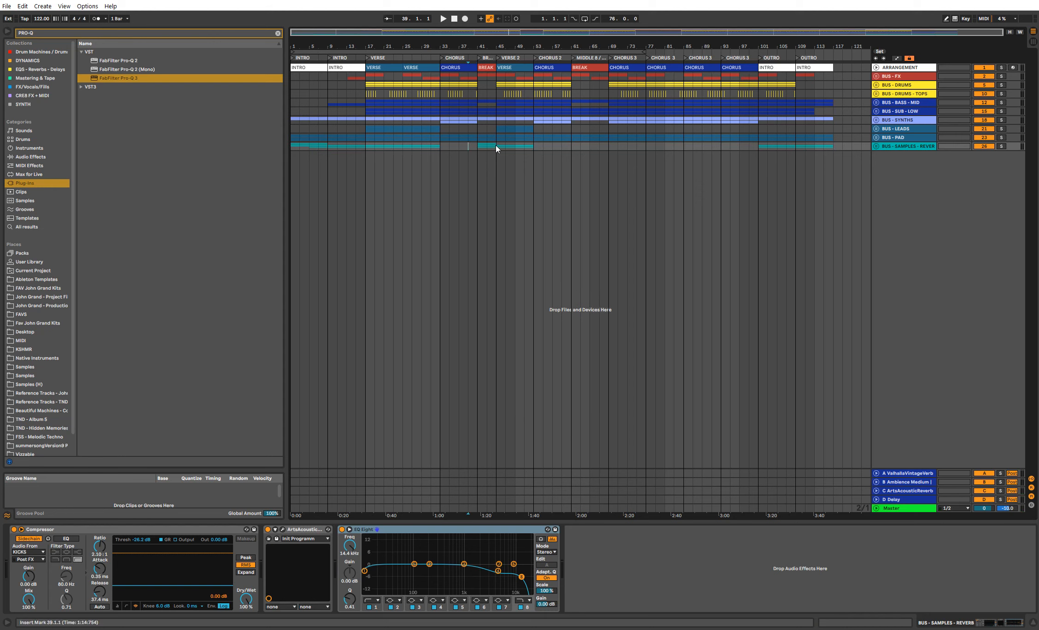
key("space")
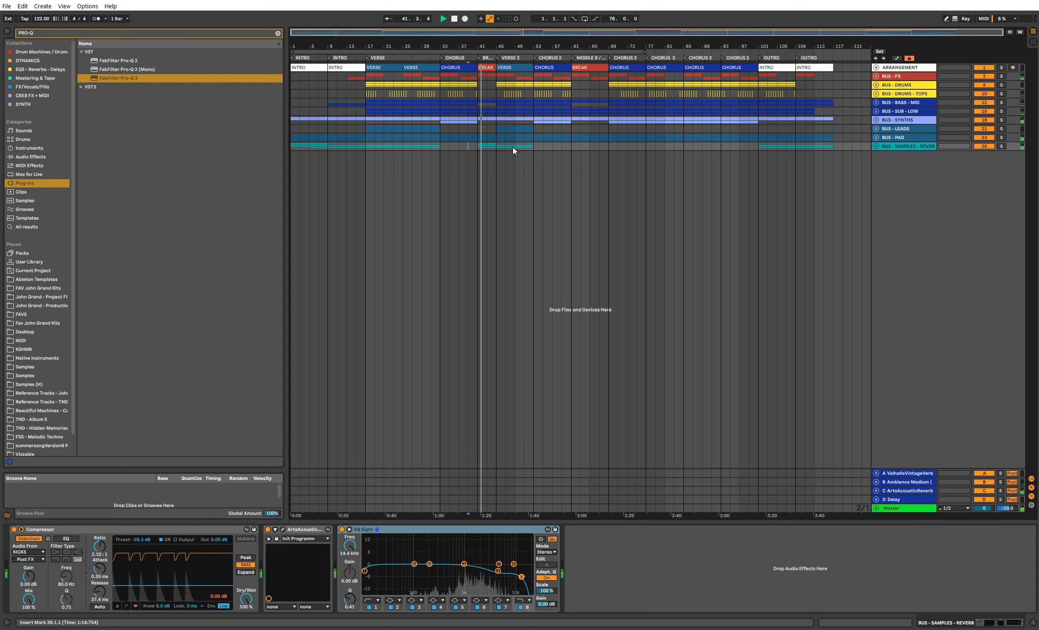
Step: Insert a new audio track below SNARE in the BUS - DRUMS - TOPS group and clear the browser search
left_click(882, 95)
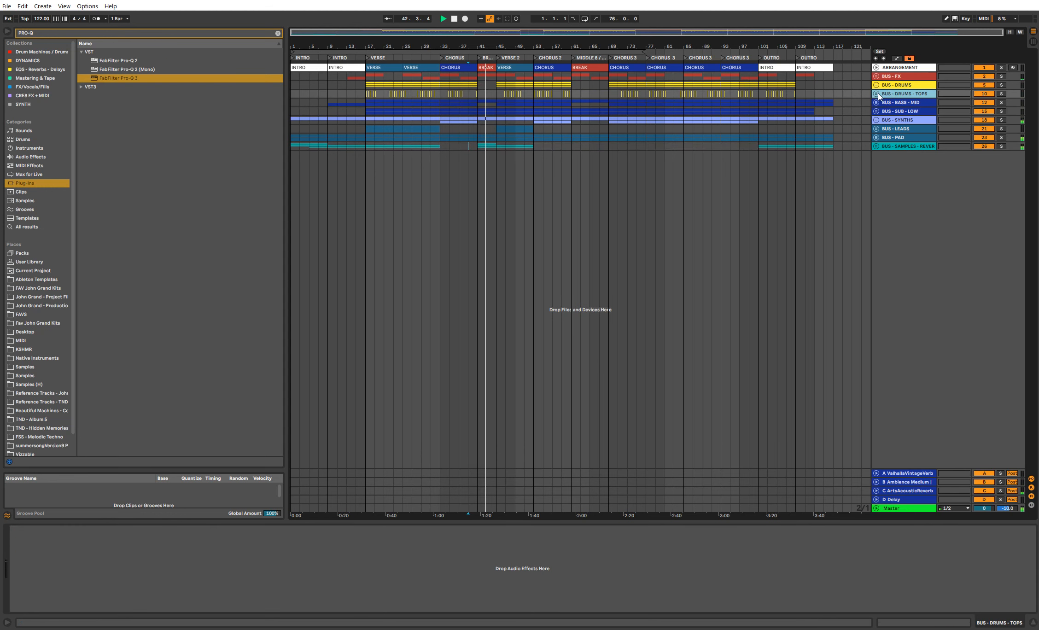
left_click(876, 94)
right_click(897, 125)
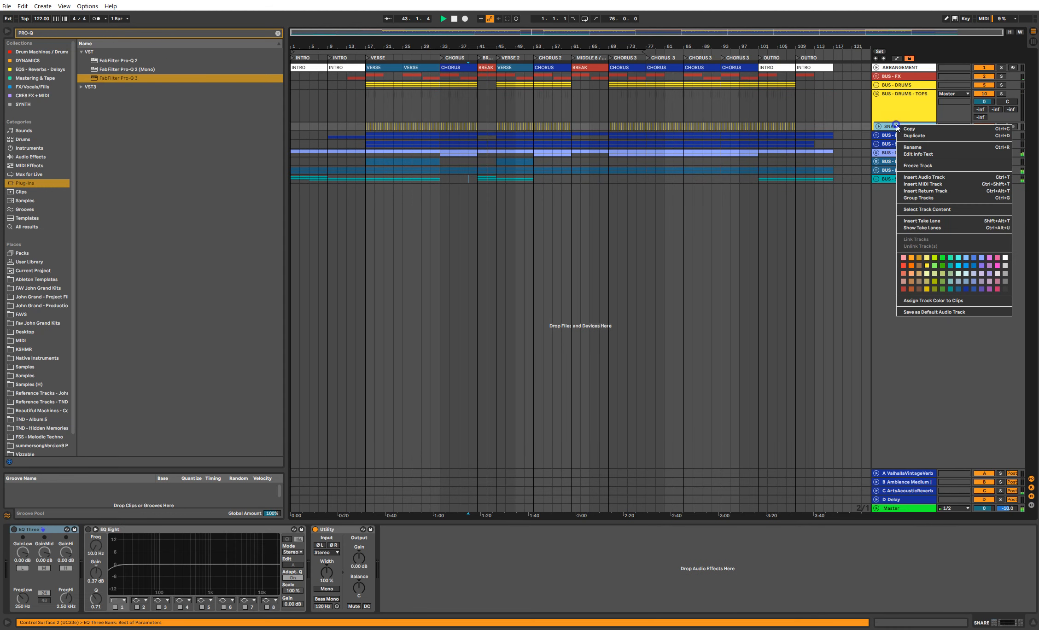
left_click(944, 178)
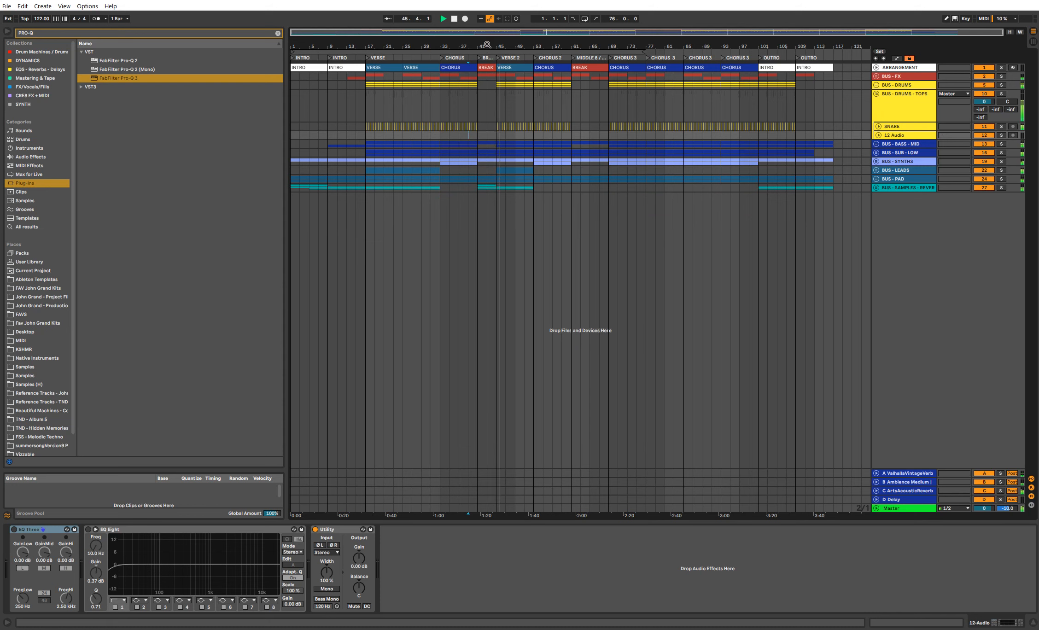
left_click(278, 33)
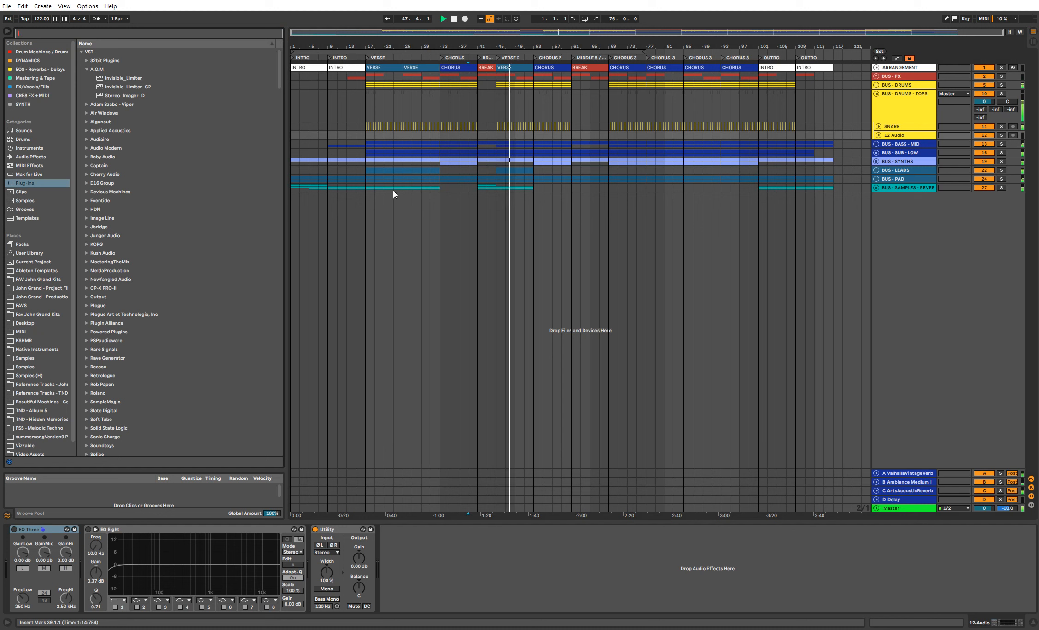
Step: Duplicate the eight-bar second verse across all tracks, inserting the extra time before Chorus 2
left_click(519, 68)
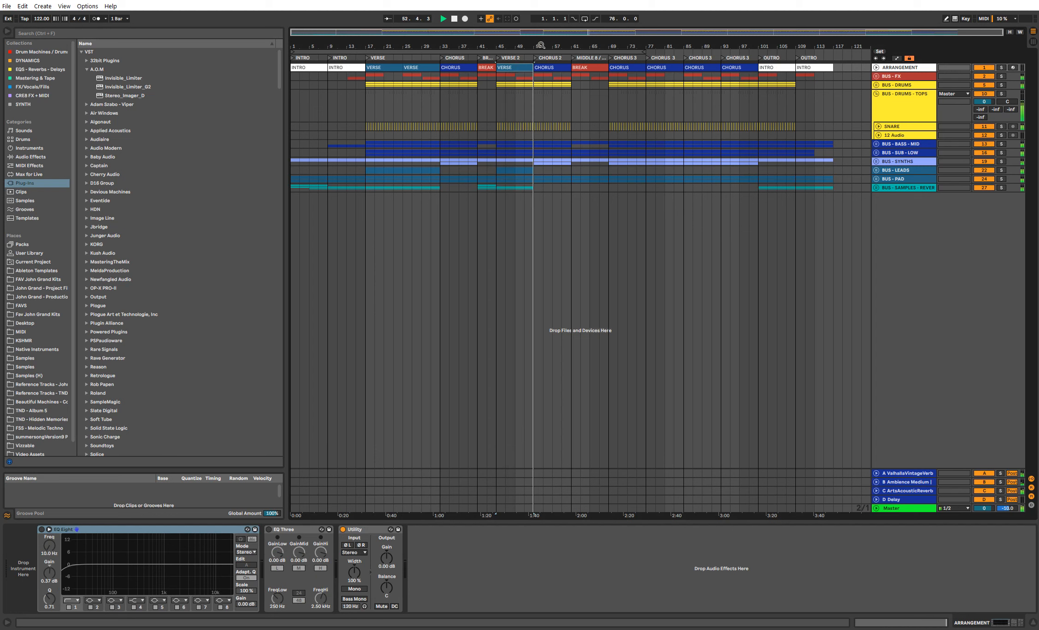
left_click(518, 68)
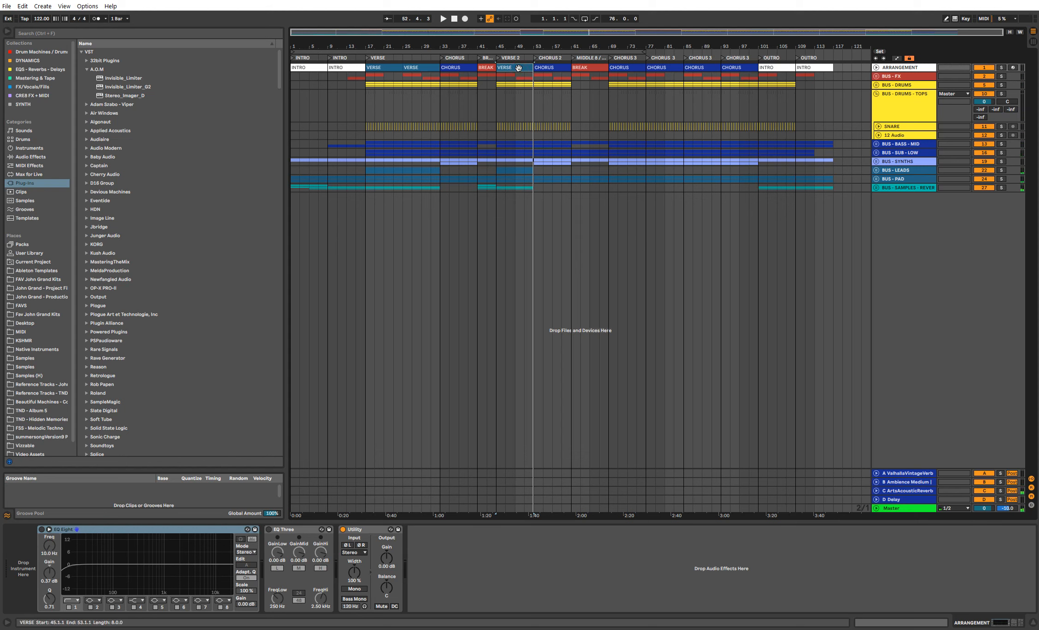
key("ctrl+d")
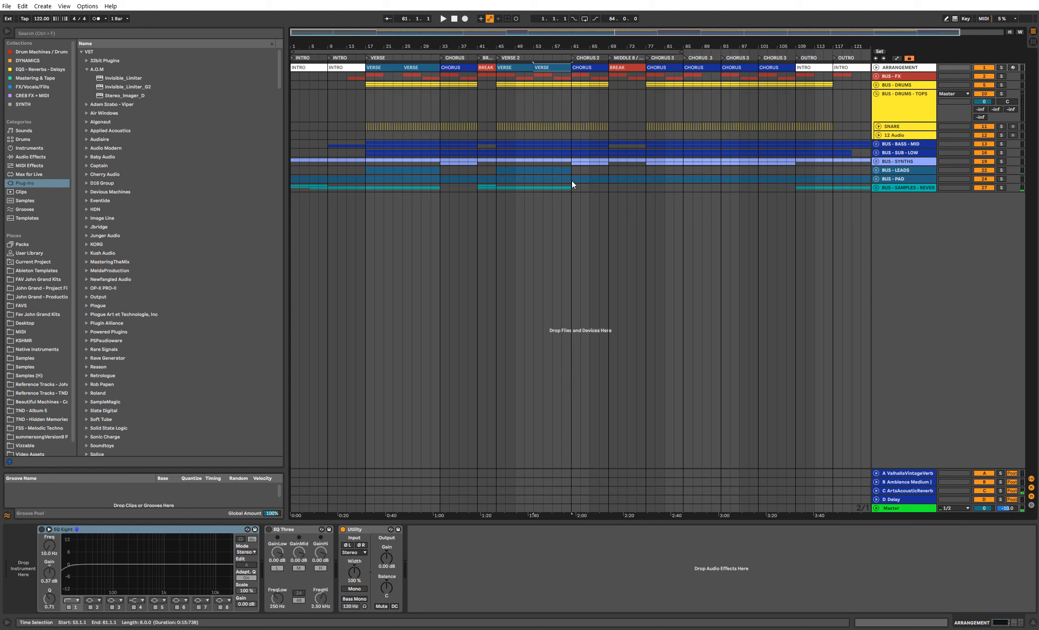
Step: Remove the BUS - LEADS content from the second half of both verses, at bars 25–33 and 53–61
mouse_move(568, 189)
left_mouse_down()
mouse_move(536, 174)
mouse_move(572, 172)
left_mouse_up()
left_click(535, 171)
left_click_drag(440, 169, 405, 172)
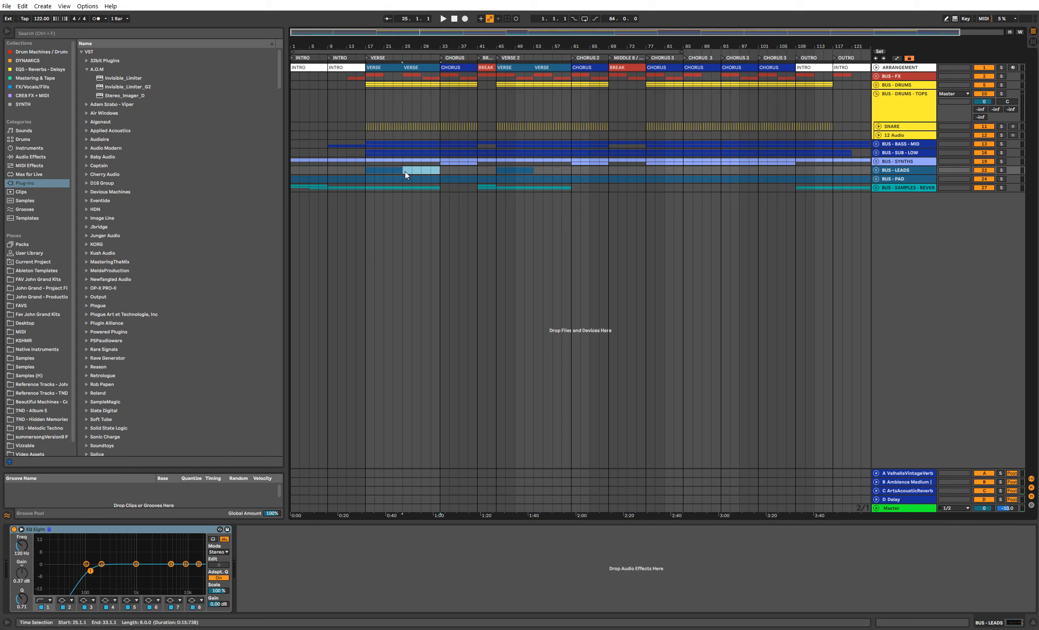
left_click(367, 170)
left_click_drag(535, 173, 570, 171)
Step: Rename the new audio track below SNARE as PERCUSSION
left_click_drag(574, 42, 574, 28)
left_click(471, 101)
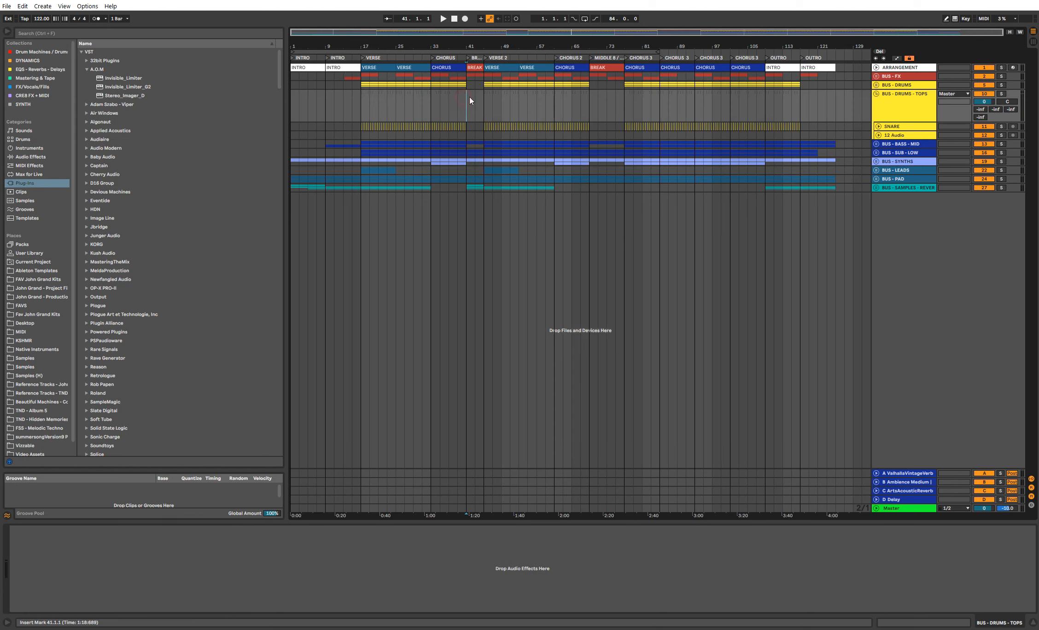
left_click(898, 125)
left_click(894, 133)
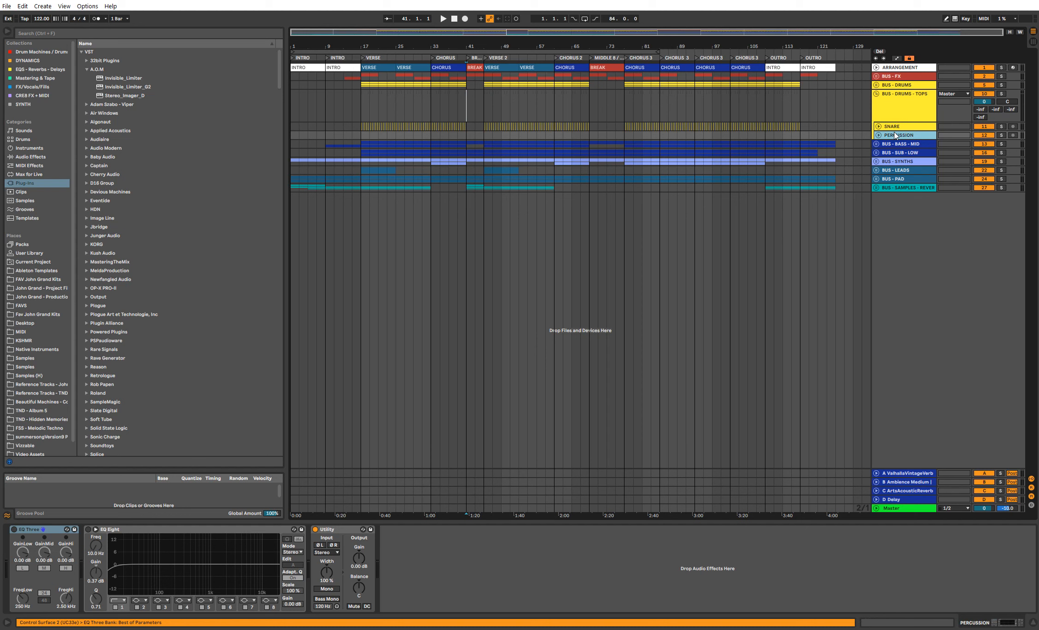
Step: Search the FAVS folder for OLIVER and preview OLIVER_75_drum_loop_future_bending_steel_funk.wav from Fav Tops & Beats
left_click(19, 306)
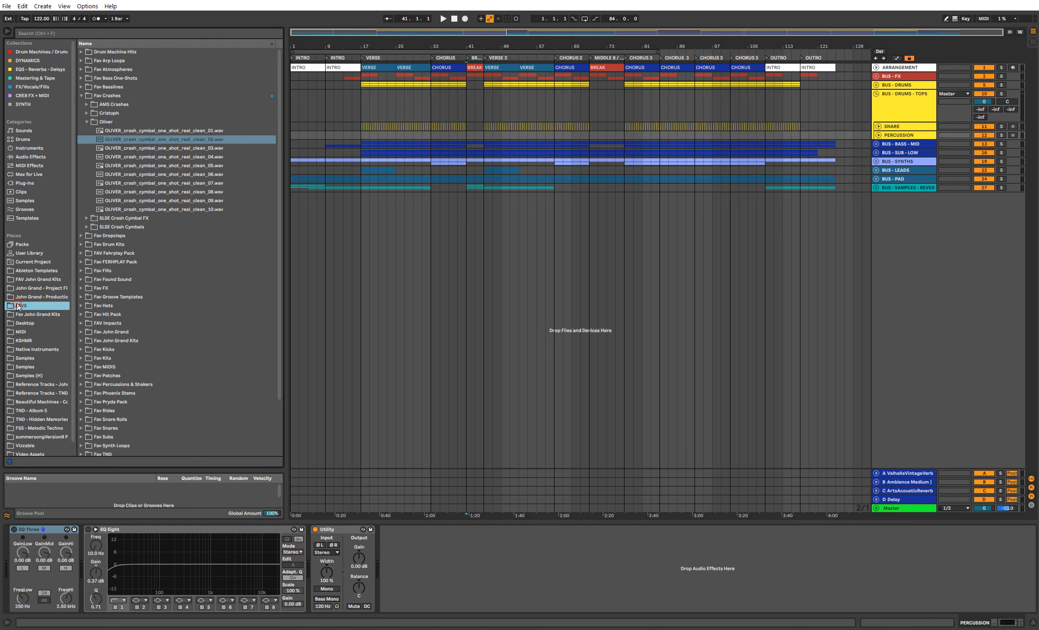
left_click(177, 33)
type("OLIVER")
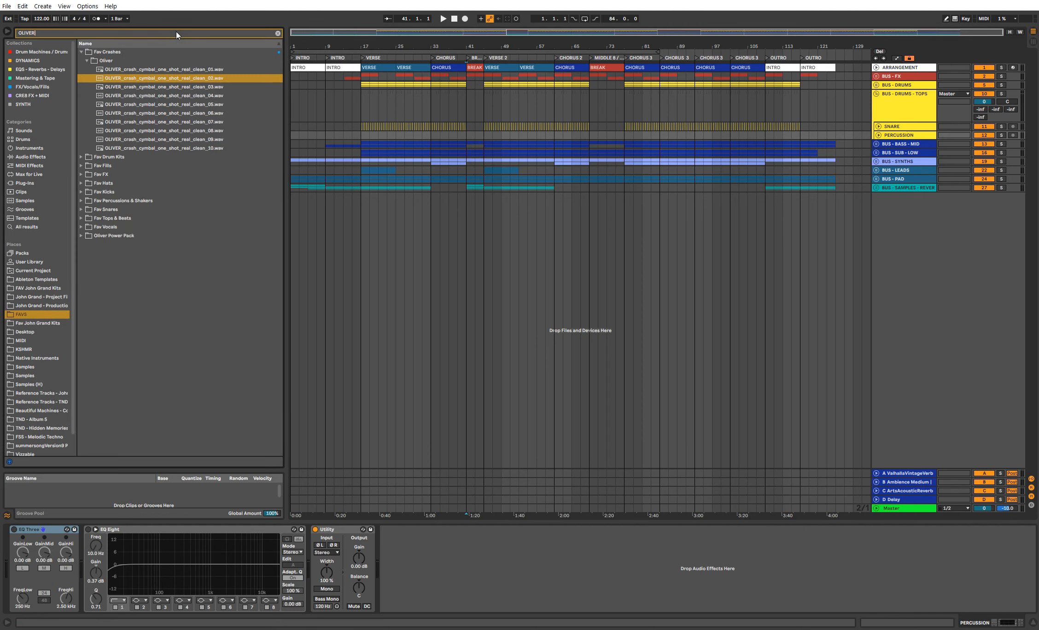
left_click(83, 219)
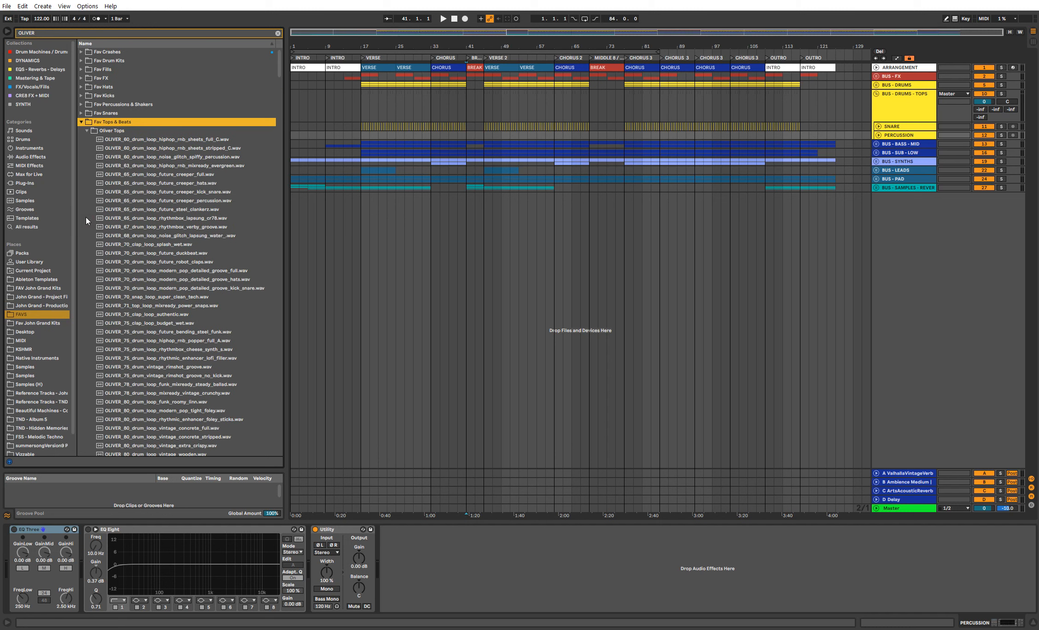
scroll(252, 213, "down", 10)
left_click(253, 219)
Step: Play from the break and loop bars 41 to 45
left_click(466, 95)
key("space")
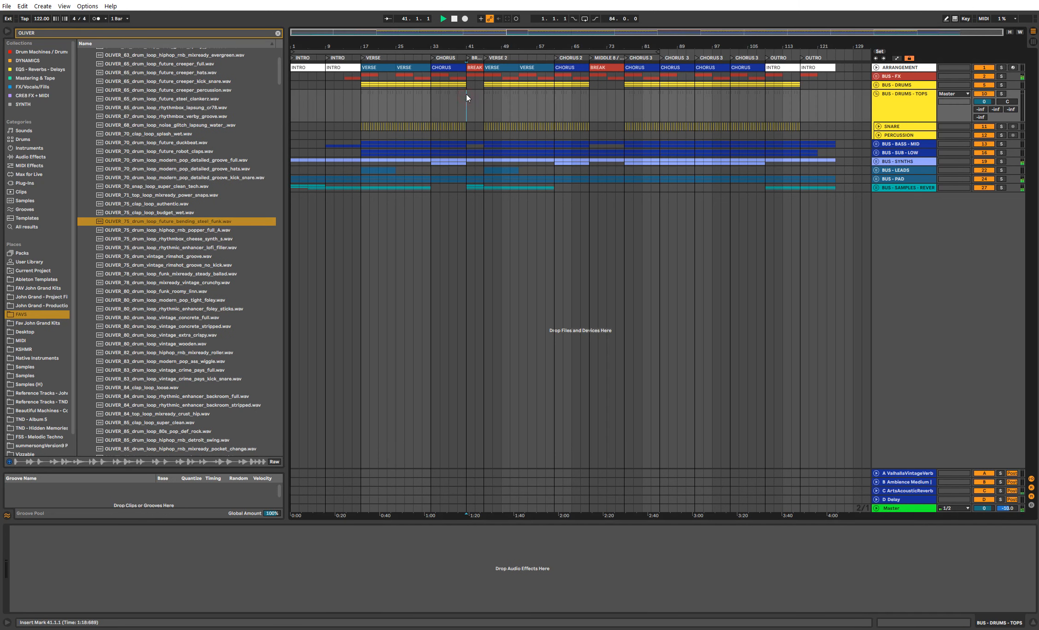
left_click_drag(468, 98, 485, 103)
key("ctrl+l")
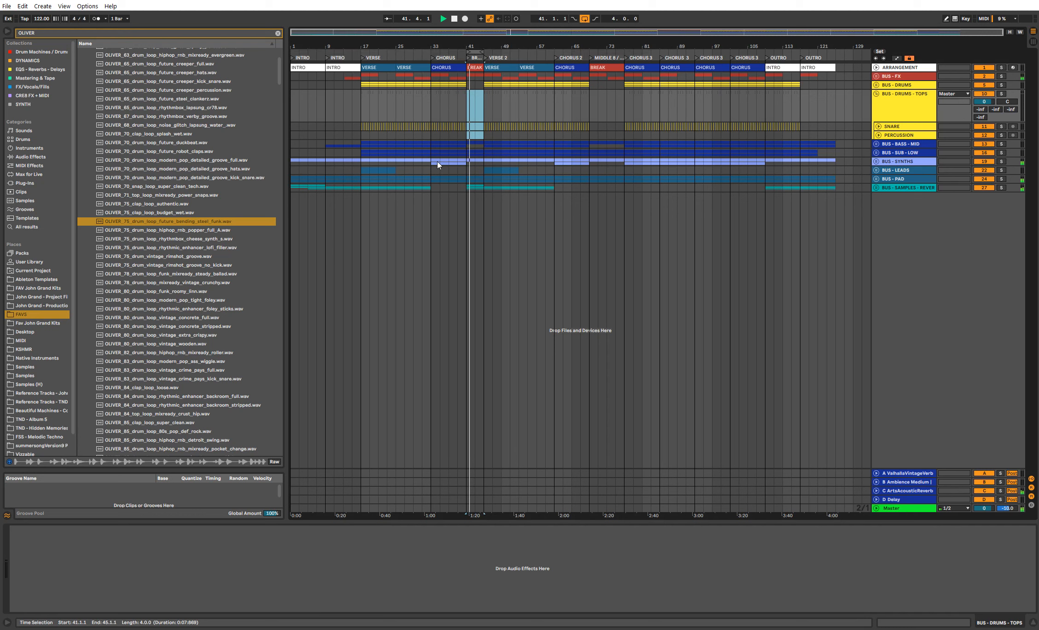
Step: Preview further OLIVER drum loops, including OLIVER_90_drum_loop_hiphop_rnb_laidback_loose_full.wav and OLIVER_90_drum_loop_noise_glitch_digital_footsteps.wav
left_click(207, 309)
scroll(207, 308, "down", 6)
left_click(206, 309)
scroll(206, 308, "down", 3)
left_click(206, 307)
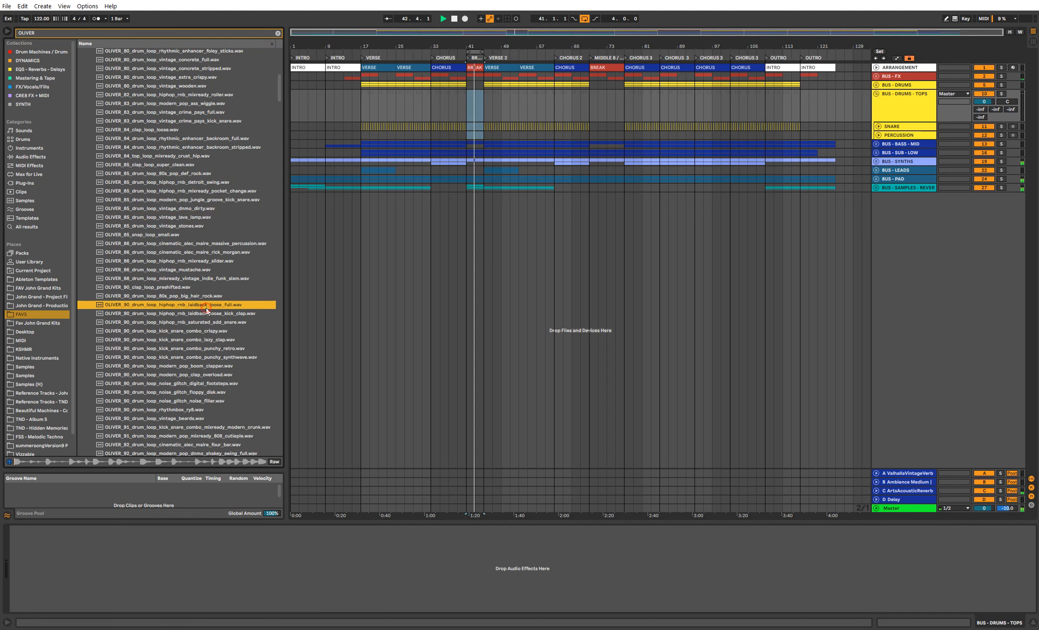
scroll(203, 313, "down", 3)
left_click(204, 314)
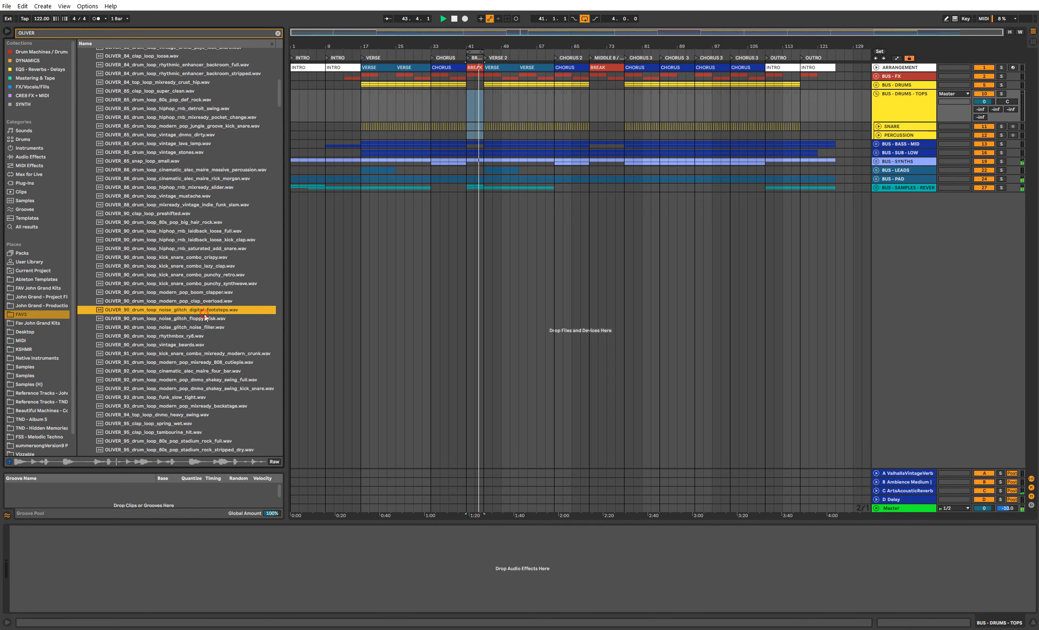
scroll(204, 313, "down", 6)
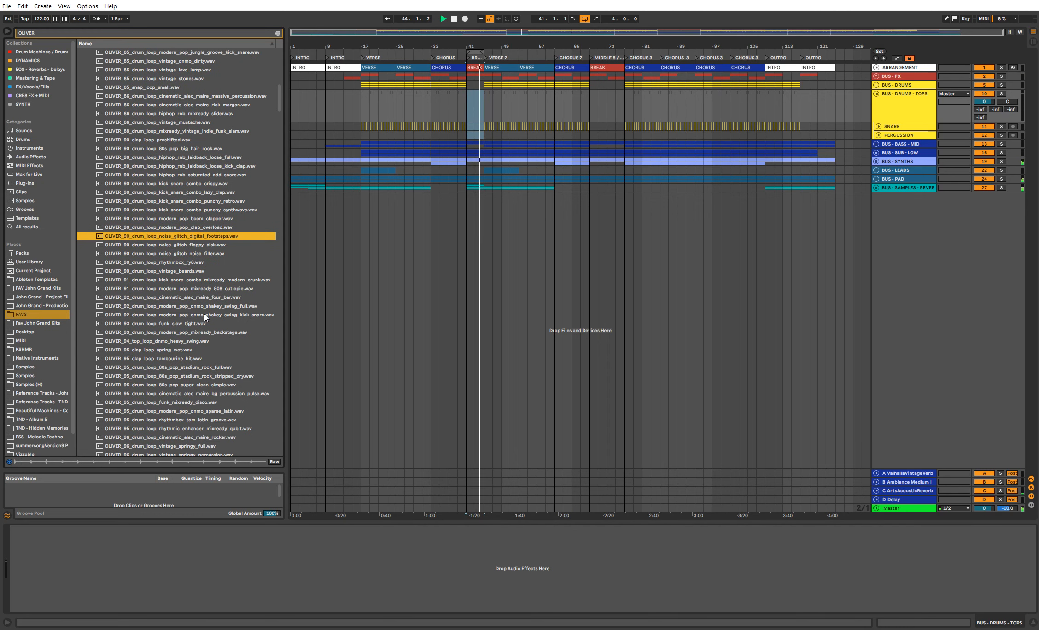
Step: Place the digital footsteps loop on the PERCUSSION track across bars 41–45 and set the track volume to -16 dB
left_click(879, 135)
key("space")
left_click_drag(471, 47, 467, 92)
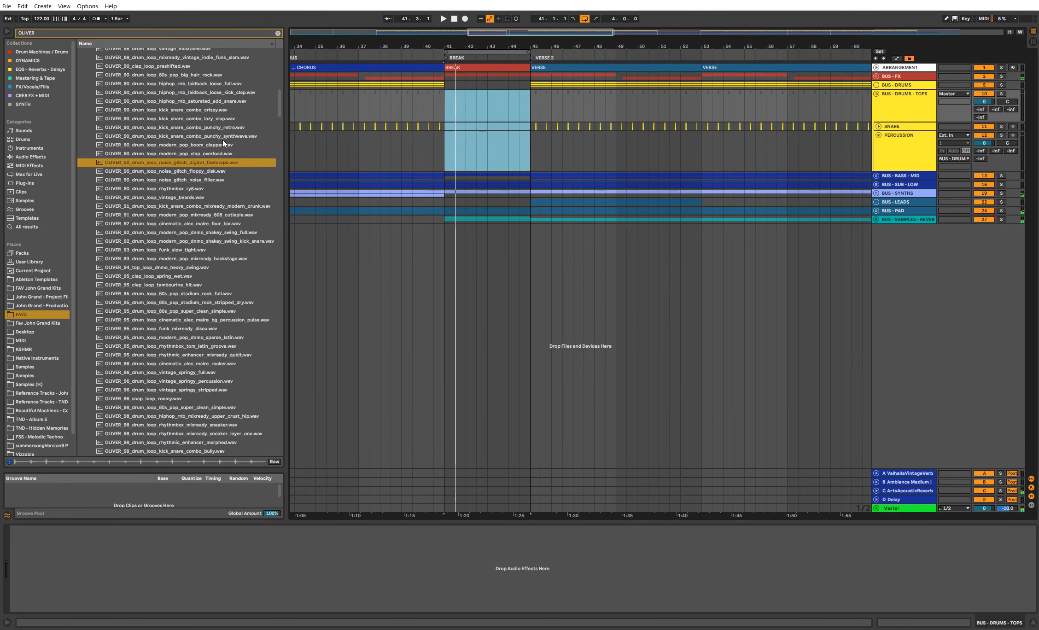
left_click_drag(195, 166, 487, 138)
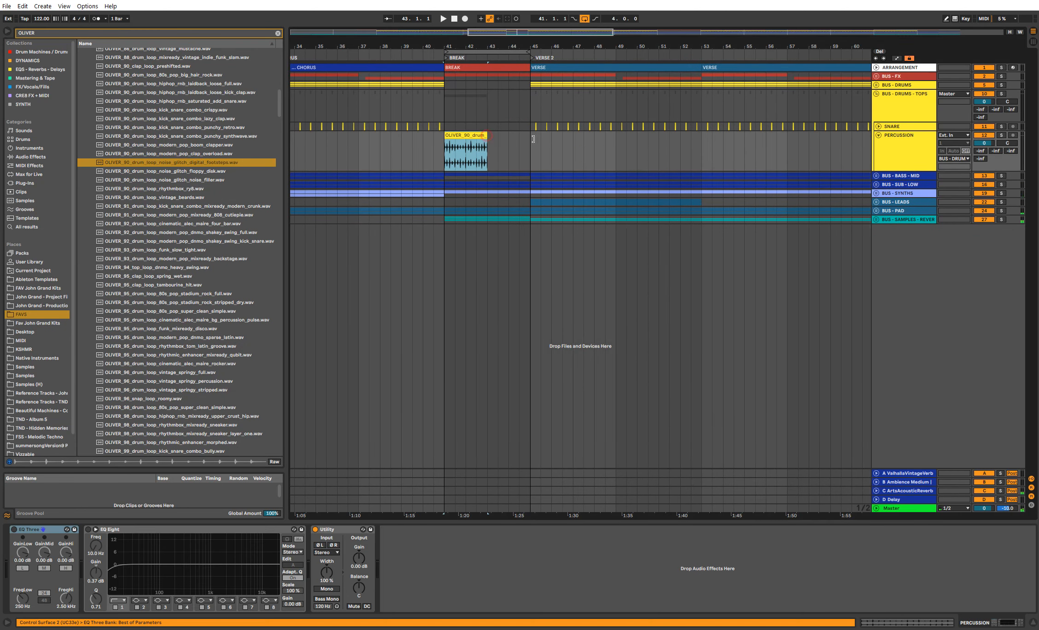
left_click(893, 154)
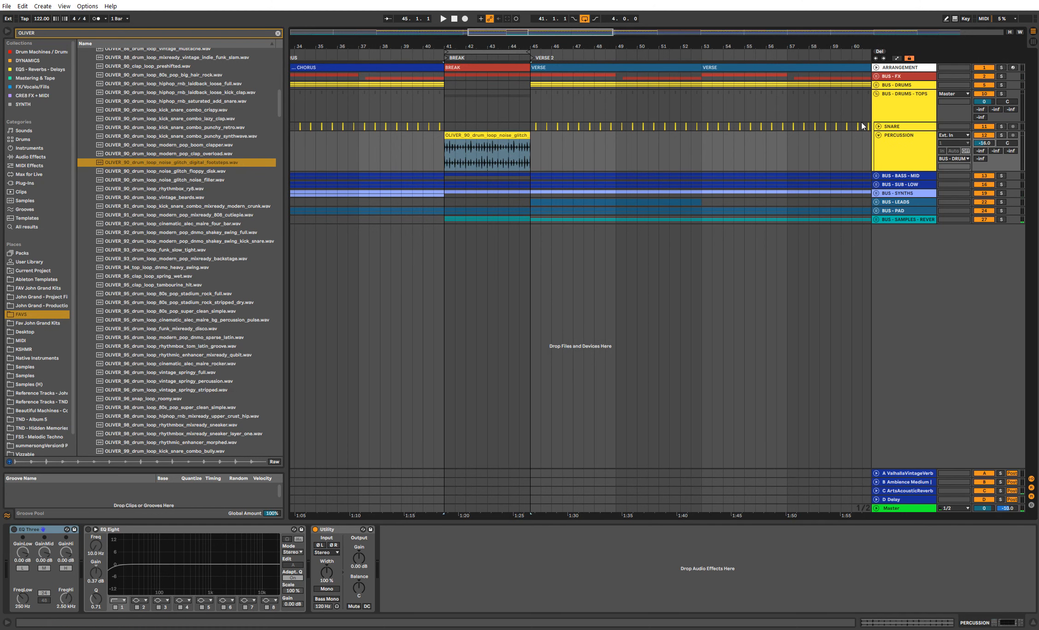
Step: Play the break at bars 41–45 with the new percussion loop
scroll(862, 126, "right", 4)
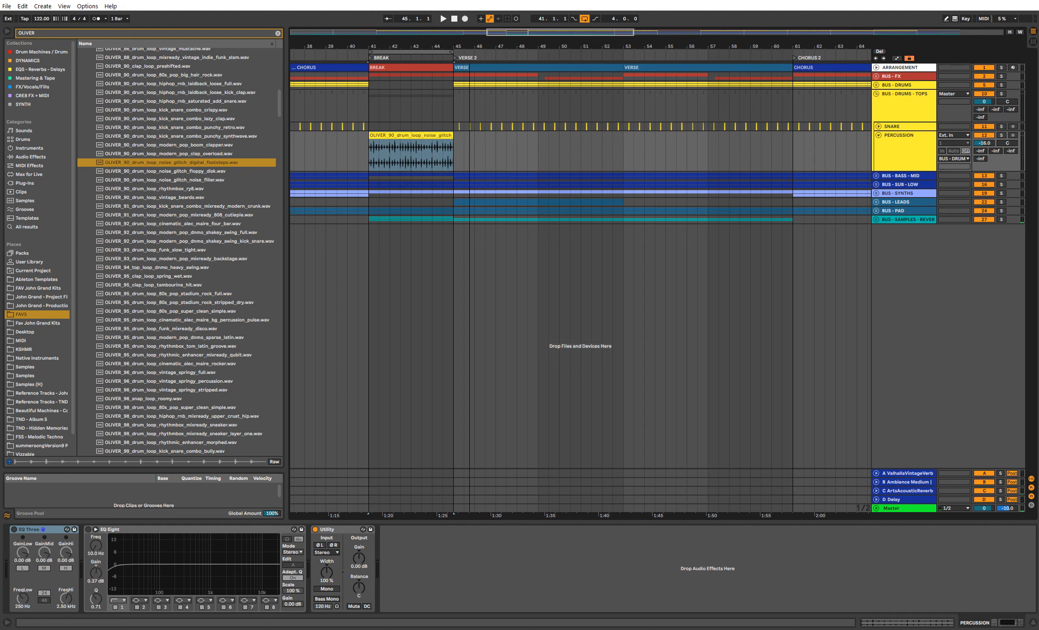
left_click_drag(470, 47, 462, 36)
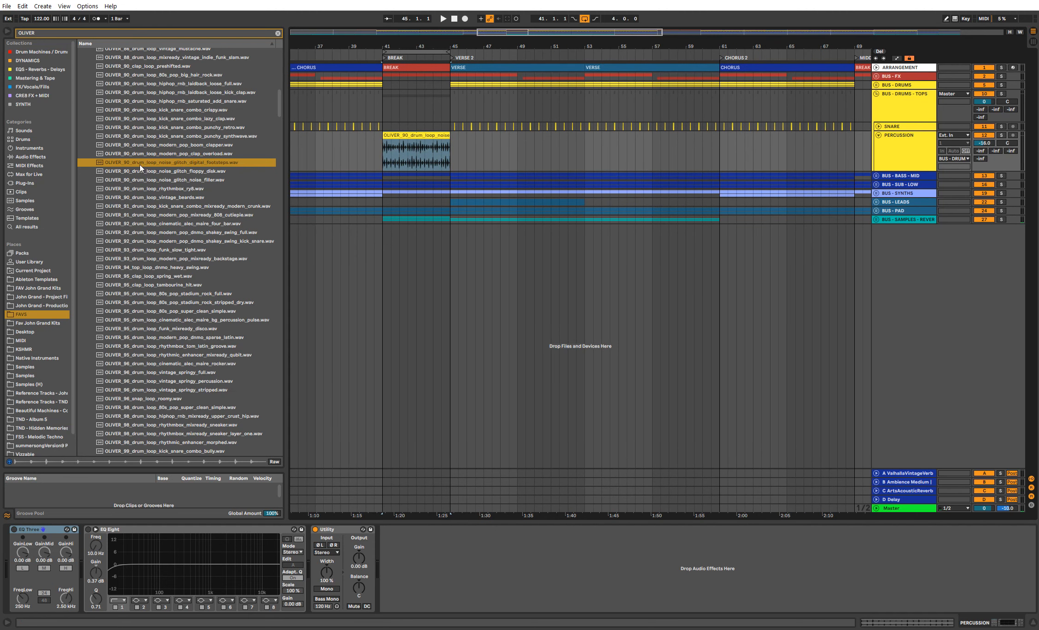
left_click(428, 135)
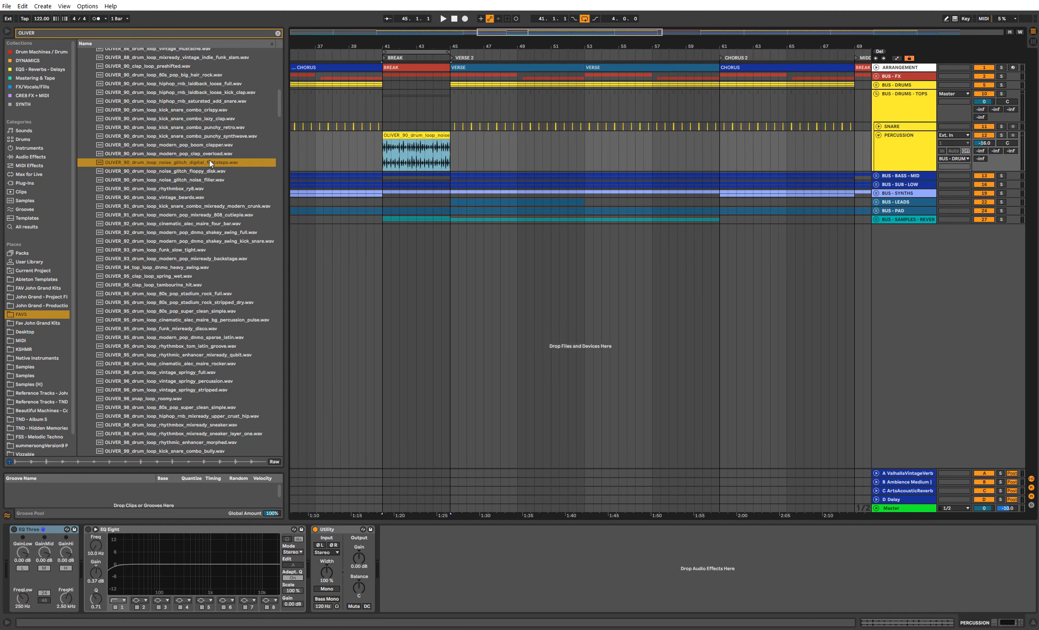
key("space")
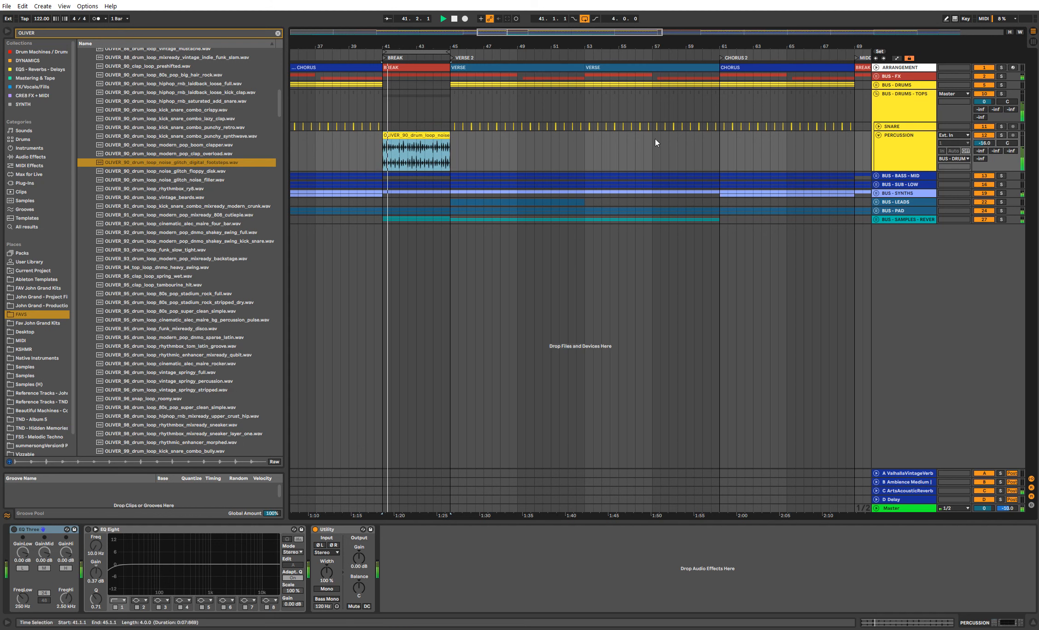
Step: Search the audio effects for DELAY and add Echo to the PERCUSSION track
left_click(910, 152)
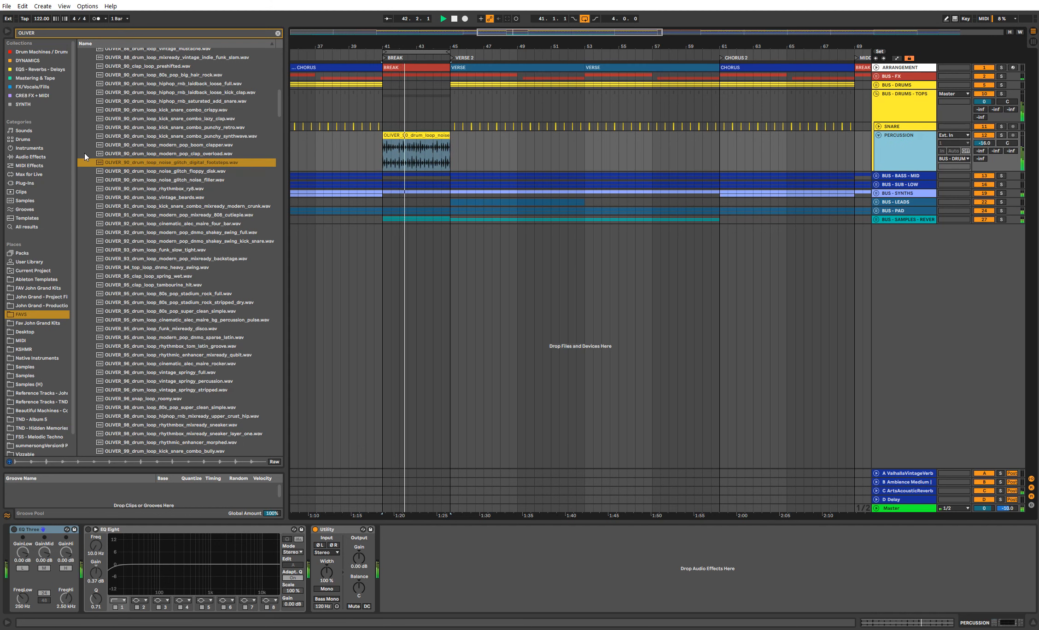
left_click(46, 157)
left_click(276, 34)
type("DE")
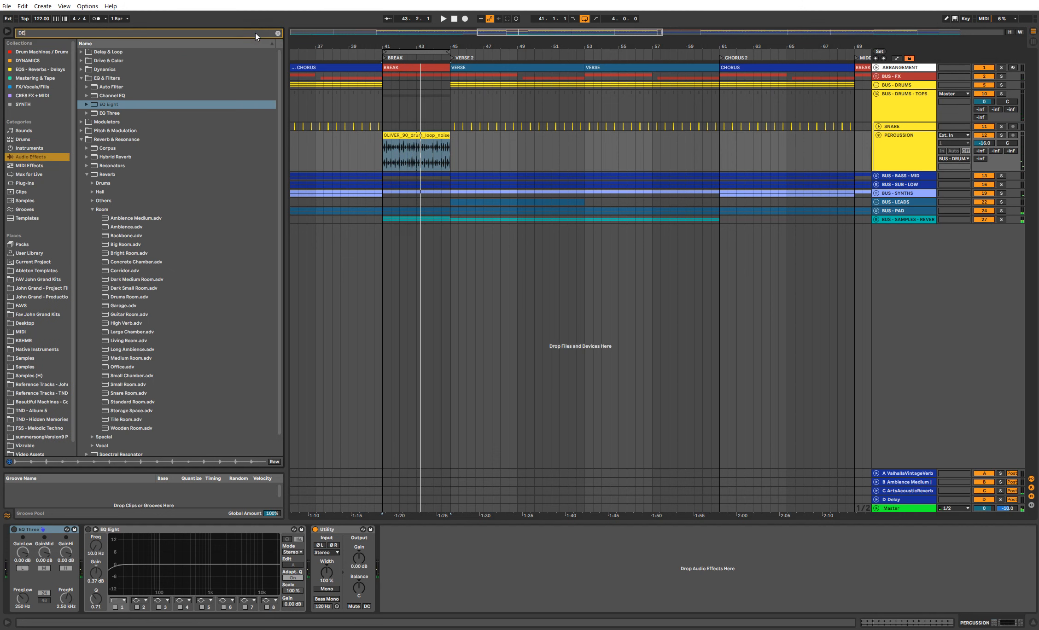
type("LAY")
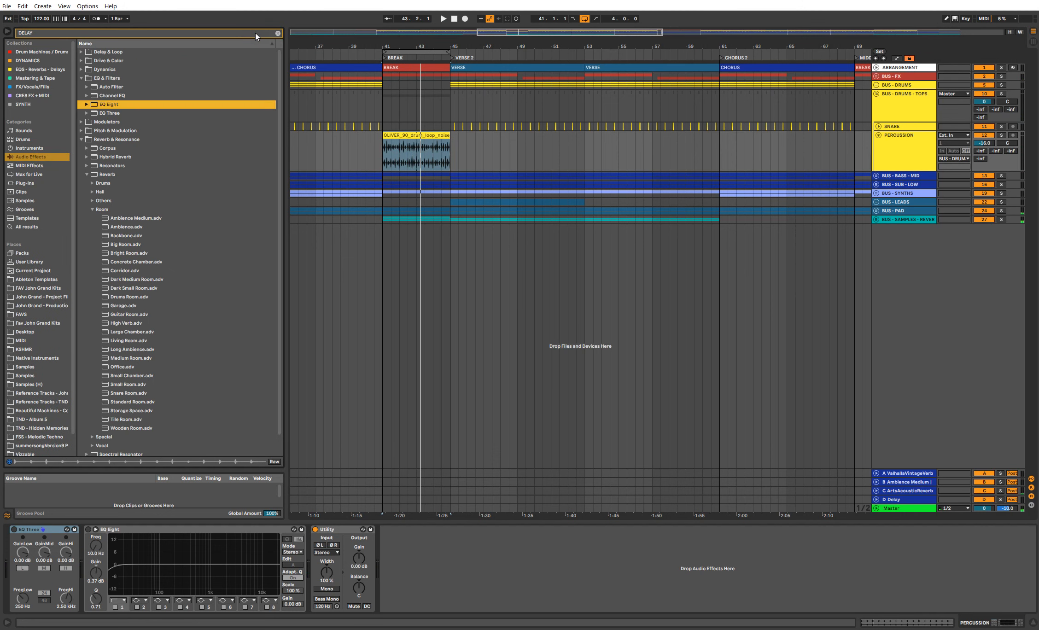
key("Down")
key("Down")
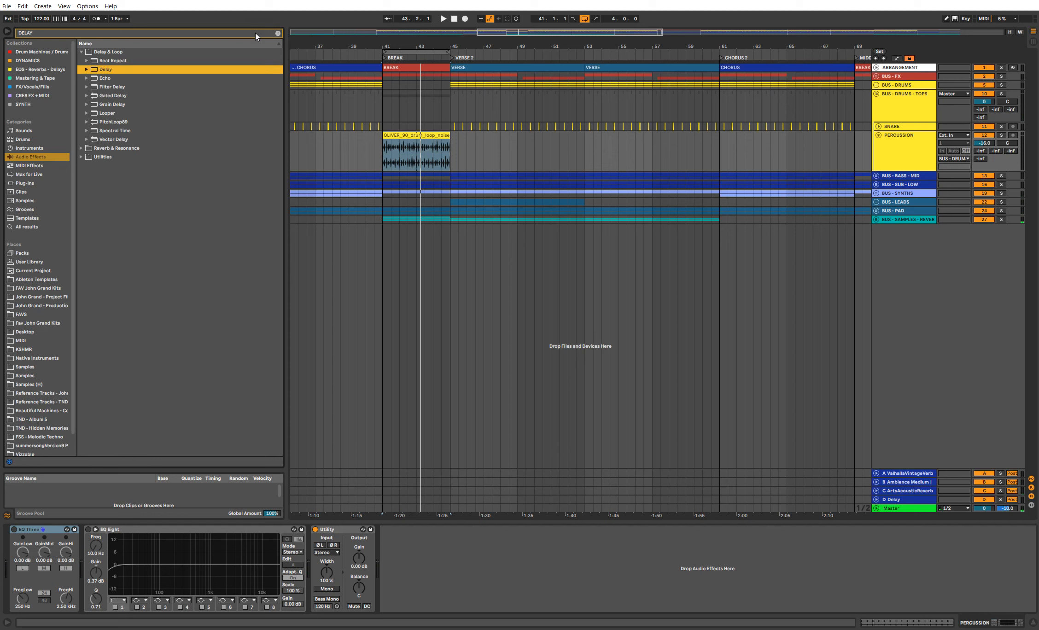
key("Return")
Step: Set Echo to Ping Pong during playback and move EQ Eight after it with a low cut at about 122 Hz
key("space")
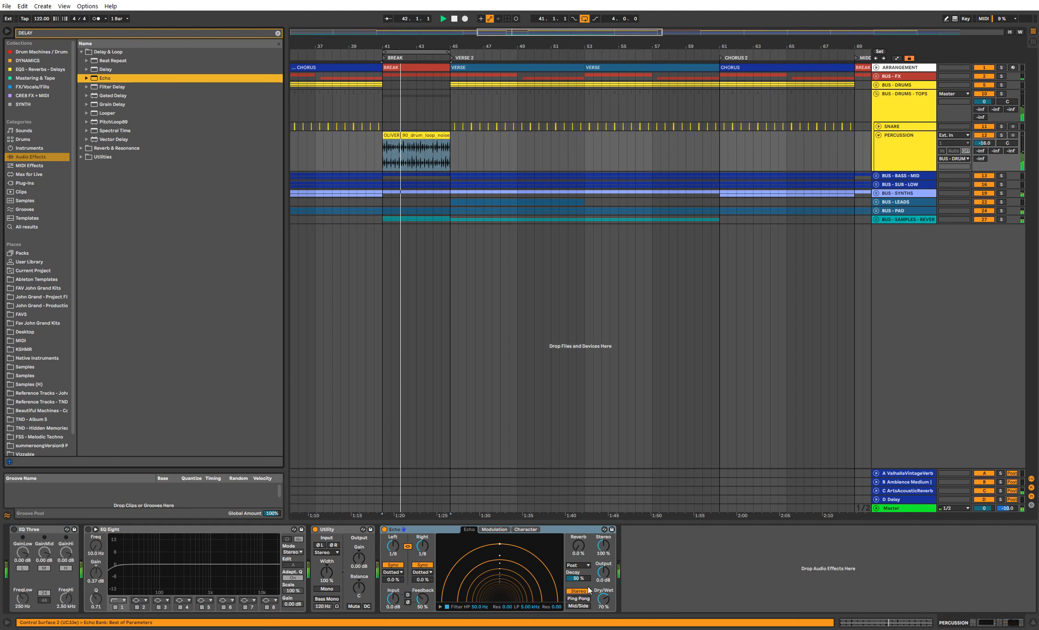
left_click(581, 598)
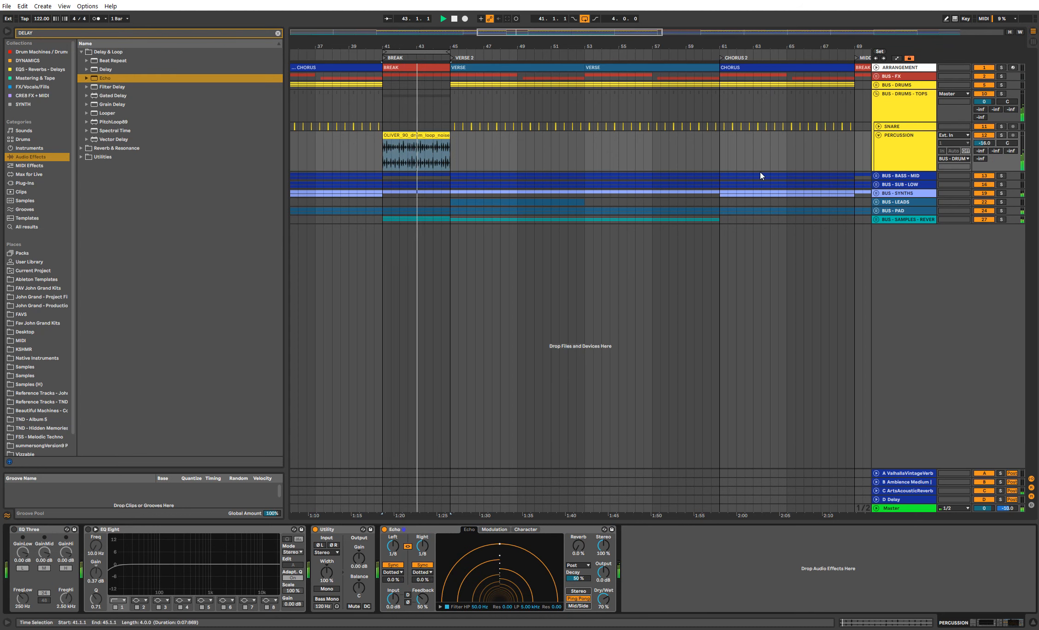
left_click_drag(220, 530, 636, 535)
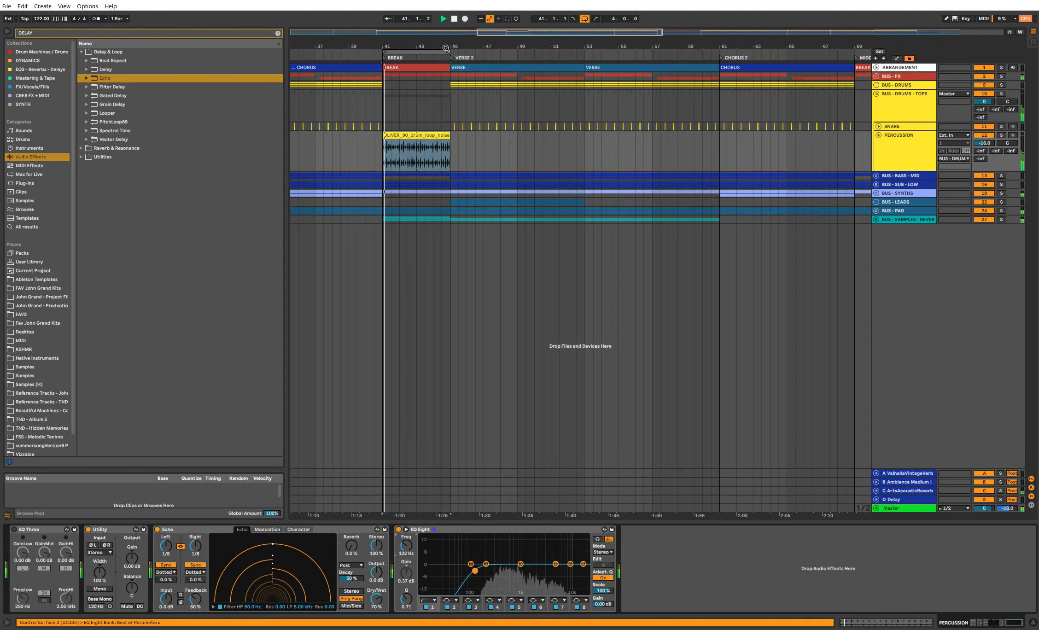
Step: Unfold the BUS - FX group and collapse the CRASH, REV and PERCUSSION tracks
left_click(878, 78)
left_click(876, 77)
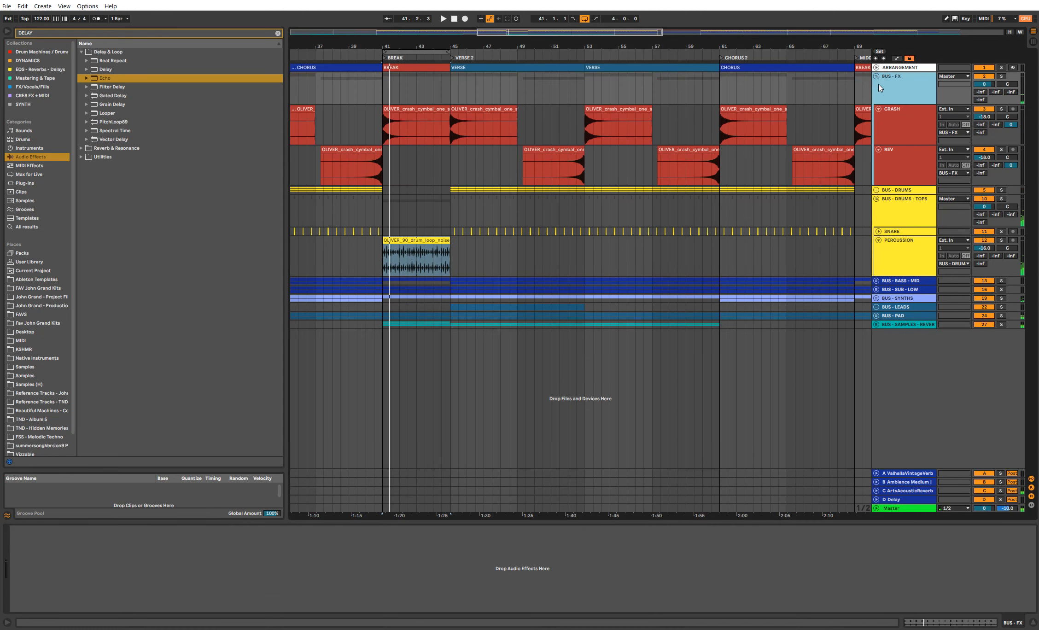
left_click(892, 121)
left_click(890, 155, "shift")
left_click(879, 150)
left_click(887, 184)
left_click(879, 177)
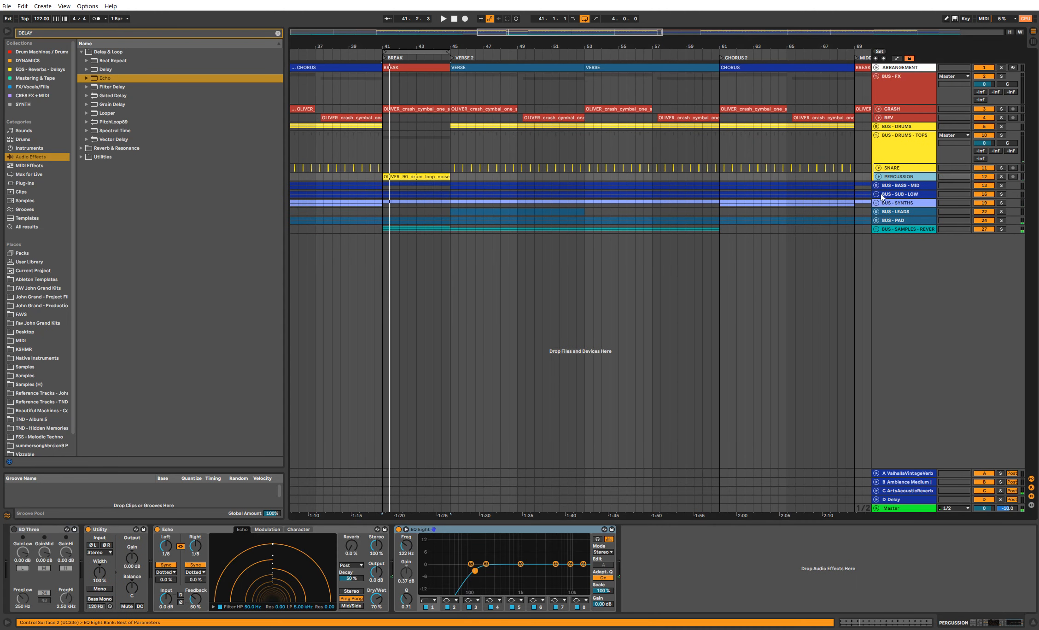
Step: Insert a MIDI track below REV and load the Serum_x64 plug-in on it, closing its window
right_click(898, 120)
left_click(933, 189)
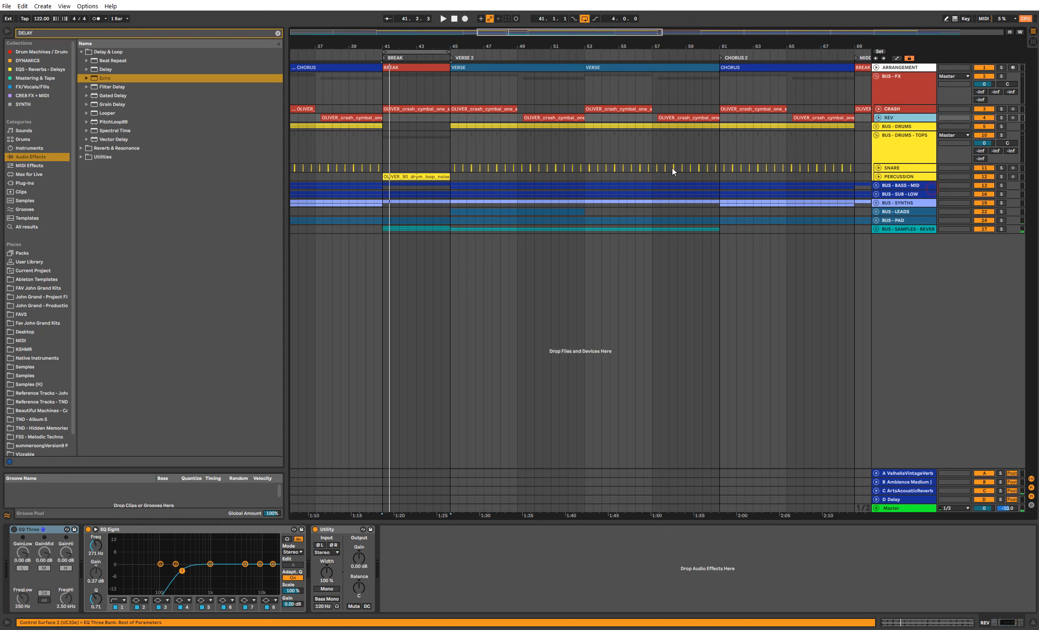
left_click(46, 183)
left_click(278, 33)
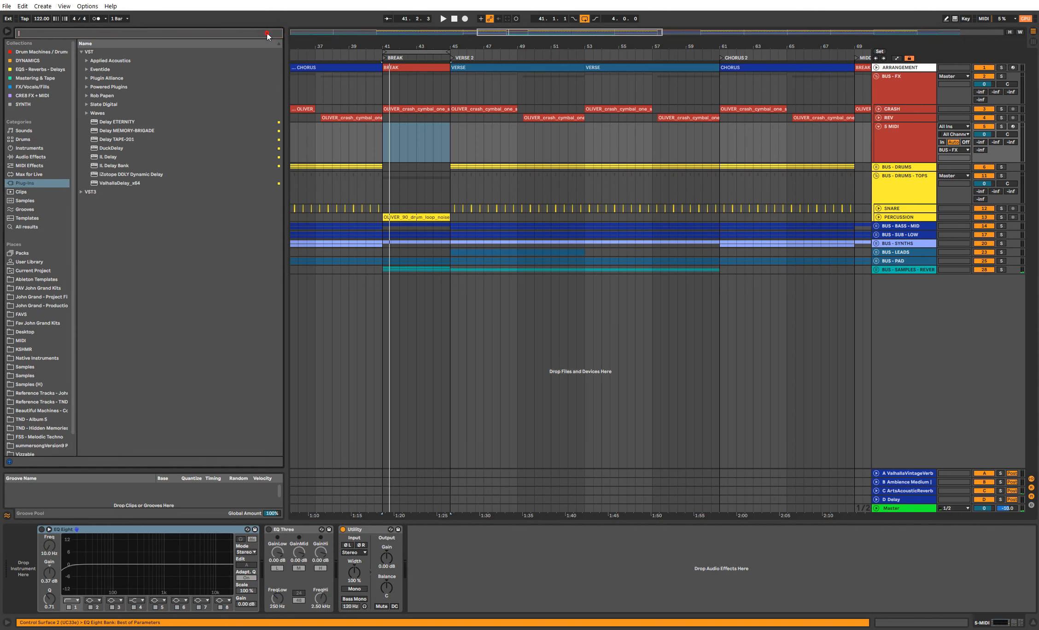
type("SERUM")
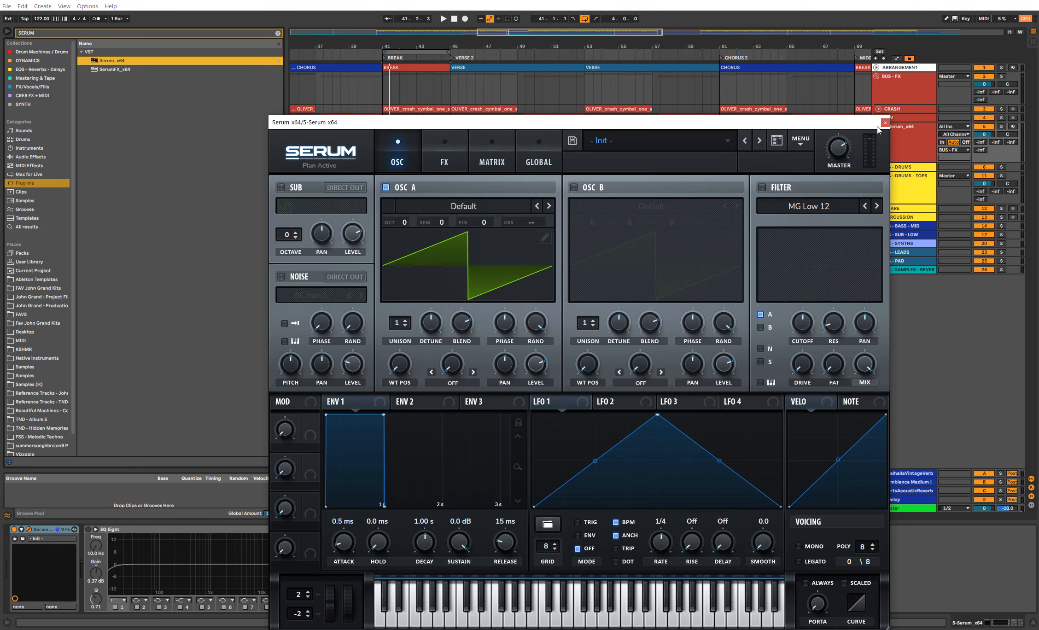
left_click(884, 122)
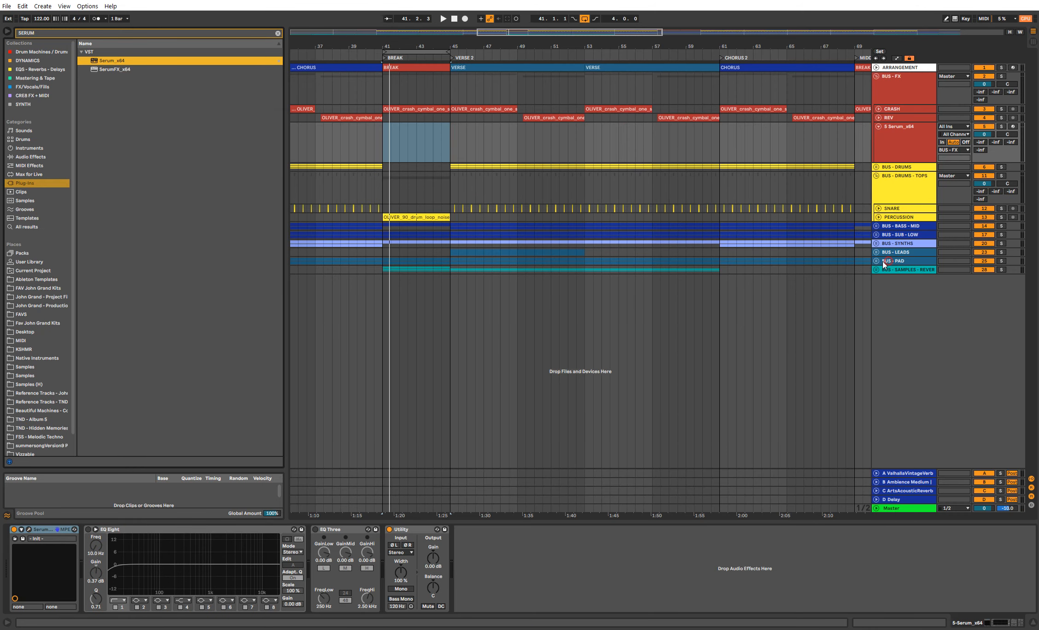
Step: Copy bars 41–45 of the SYNTH PAD - CS80 clip onto the Serum track at bar 41
left_click(885, 264)
left_click(876, 260)
left_click(760, 302)
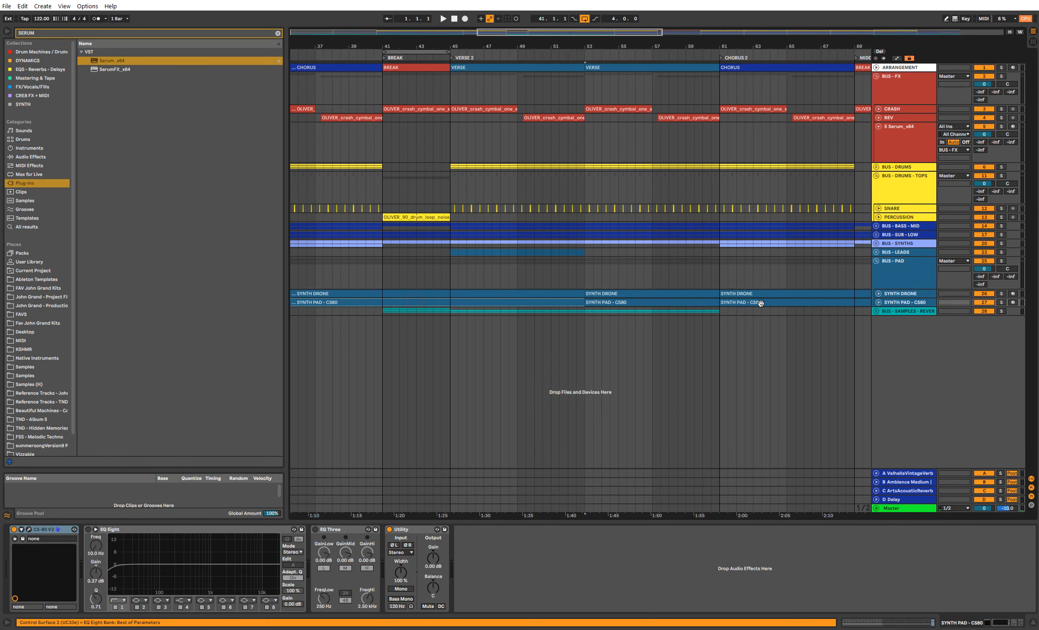
left_click(879, 303)
left_click_drag(447, 314, 396, 321)
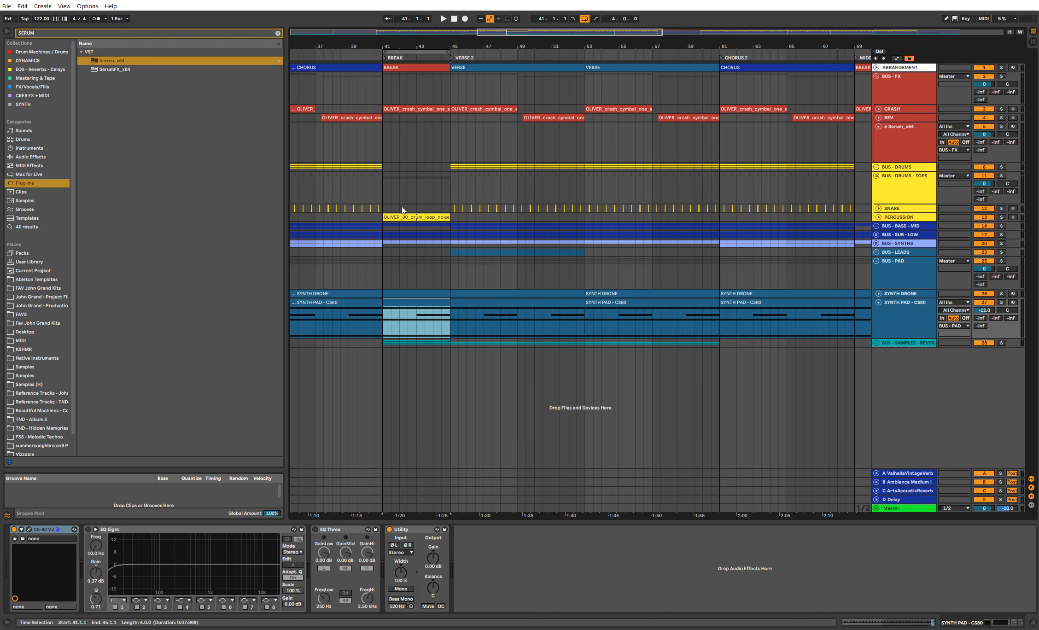
left_click(384, 134)
key("ctrl+v")
Step: Trim the pasted pad clip's notes so that only the four-bar chord from bar 1 to bar 5 remains
double_click(409, 126)
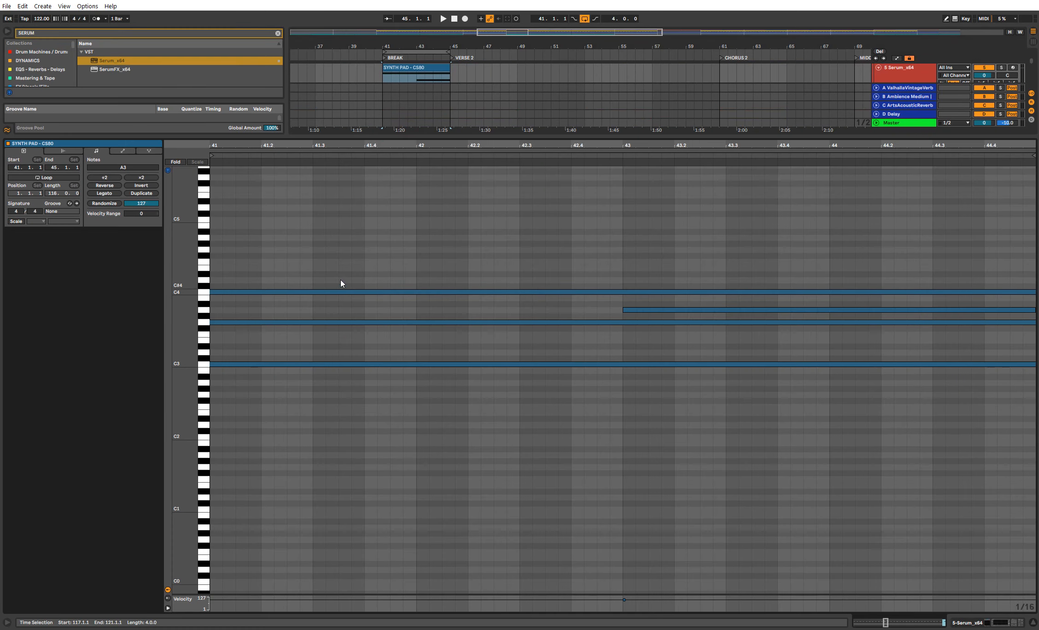
left_click_drag(360, 148, 361, 41)
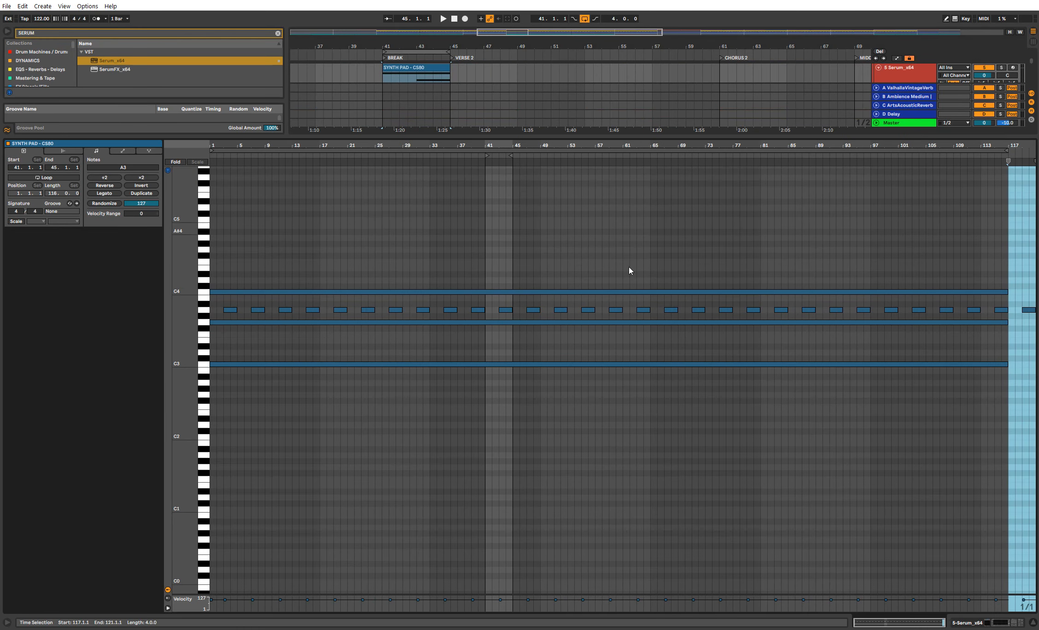
key("Delete")
left_click(1024, 272)
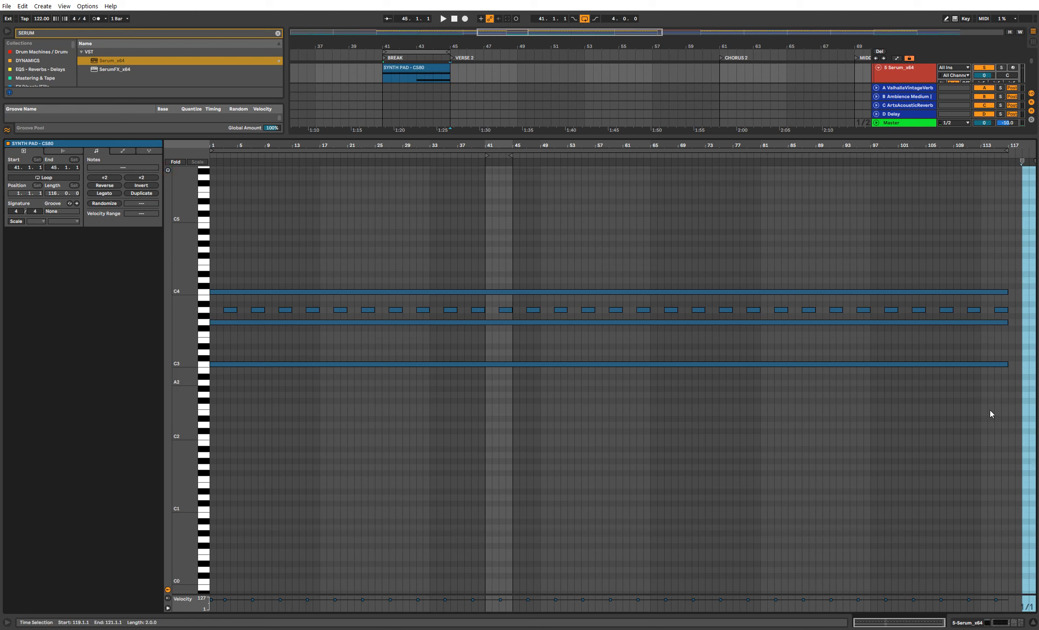
left_click_drag(996, 400, 1005, 289)
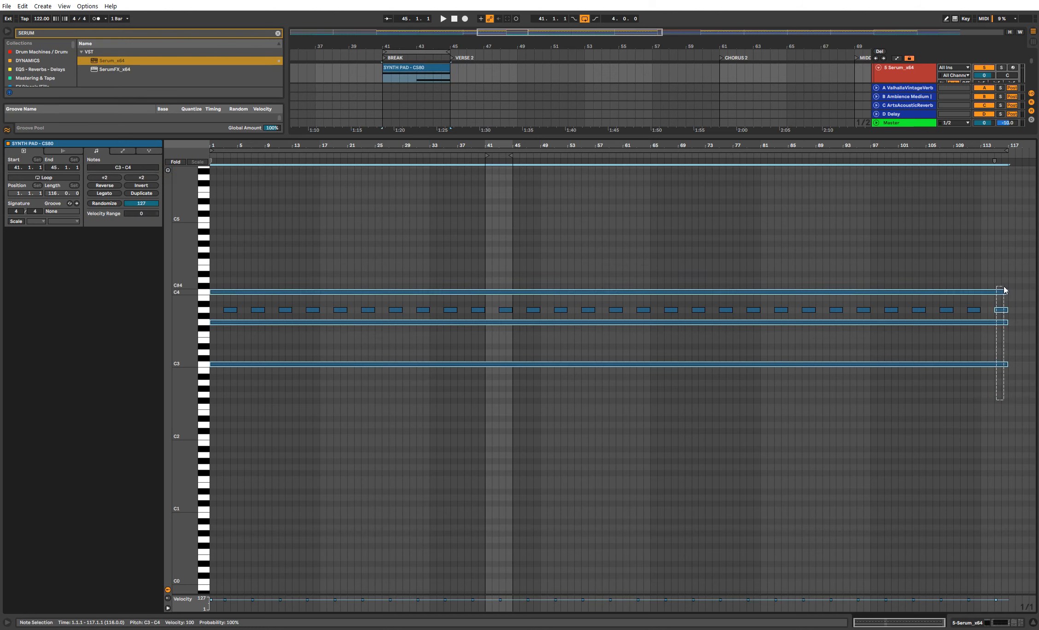
left_click_drag(1014, 399, 251, 316)
key("Delete")
left_click_drag(982, 412, 237, 302)
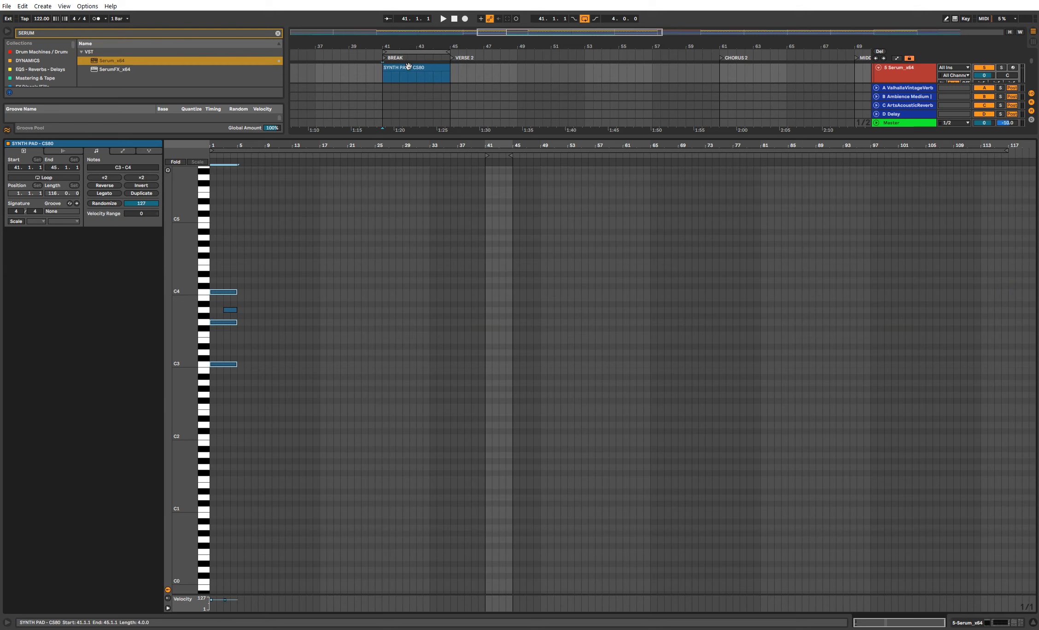
Step: Set the pasted clip's start to bar 1 and its end to bar 5, and play it back
left_click_drag(489, 155, 211, 155)
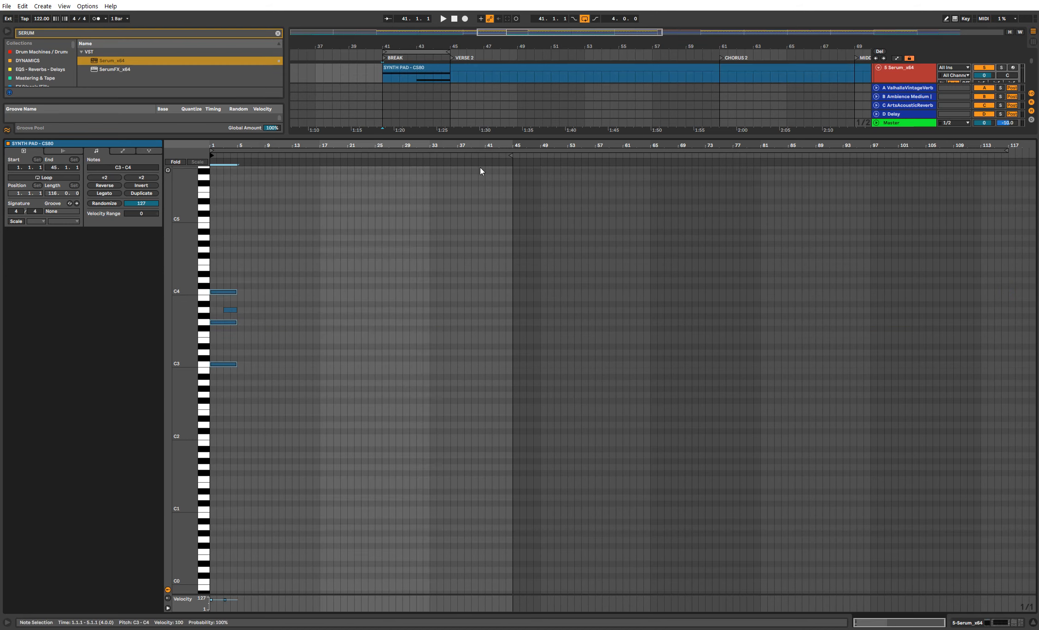
left_click_drag(510, 156, 237, 158)
key("space")
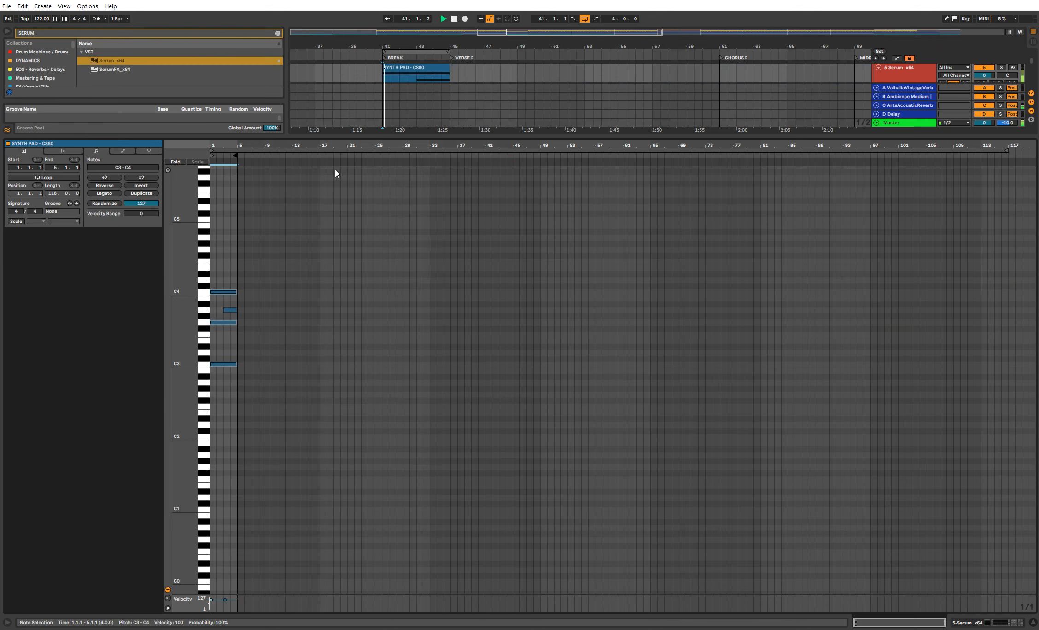
Step: Return to the device view and lower the Serum track's volume to -11.8 dB
key("shift+Tab")
left_click(912, 139)
left_click_drag(984, 135, 788, 246)
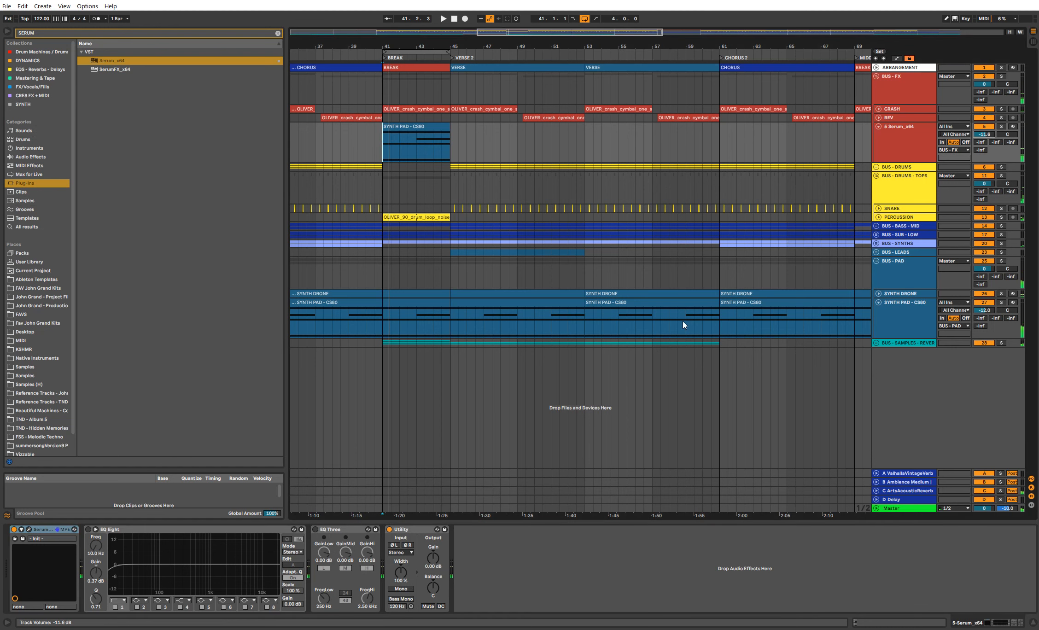
Step: Automate the Utility gain on the Serum track to ramp up across the break, reaching 0 dB at bar 45
right_click(430, 566)
left_click(456, 578)
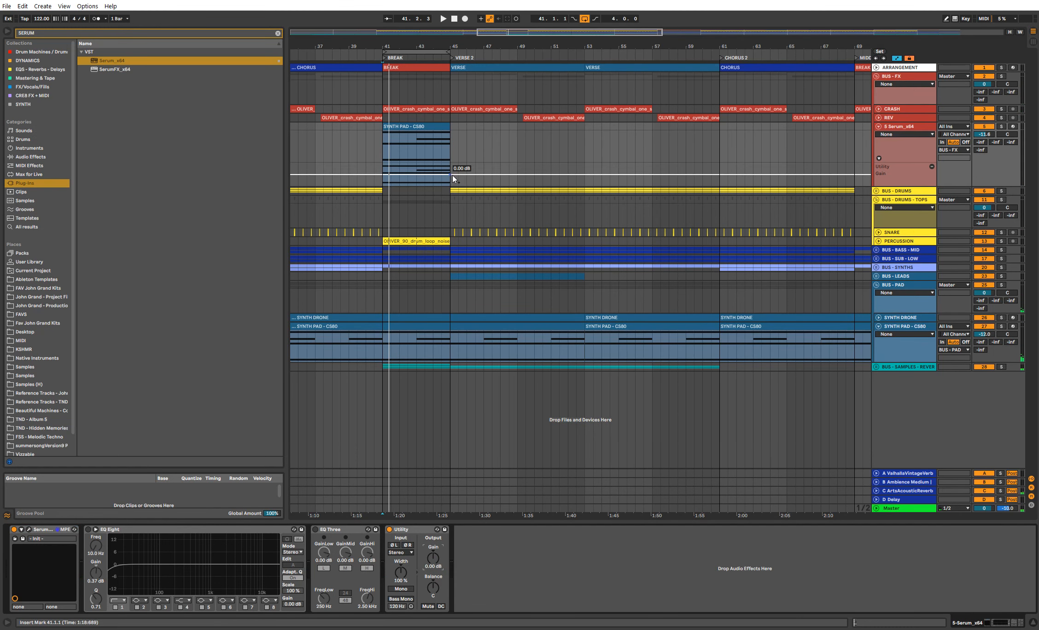
left_click_drag(389, 181, 383, 185)
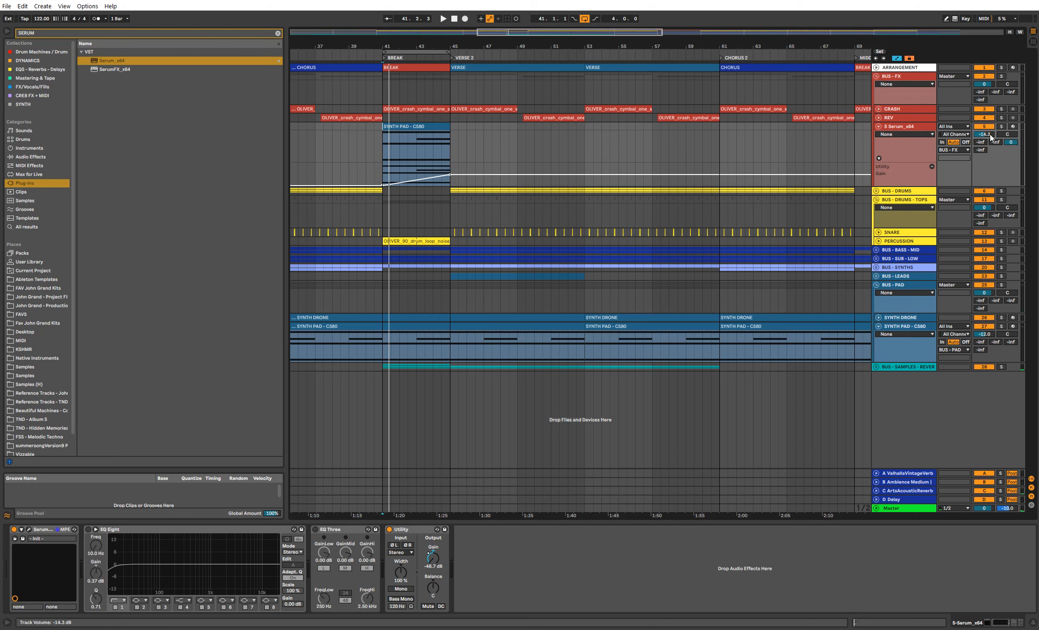
Step: Play back the break with looping turned off and lower the Serum track's volume to -16.1 dB
key("space")
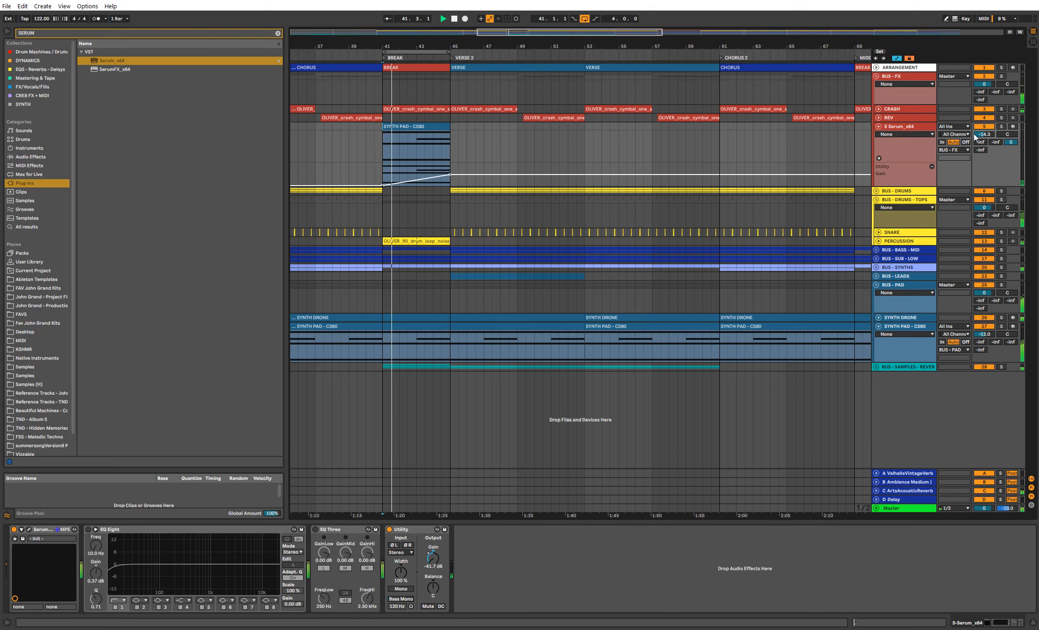
left_click(585, 19)
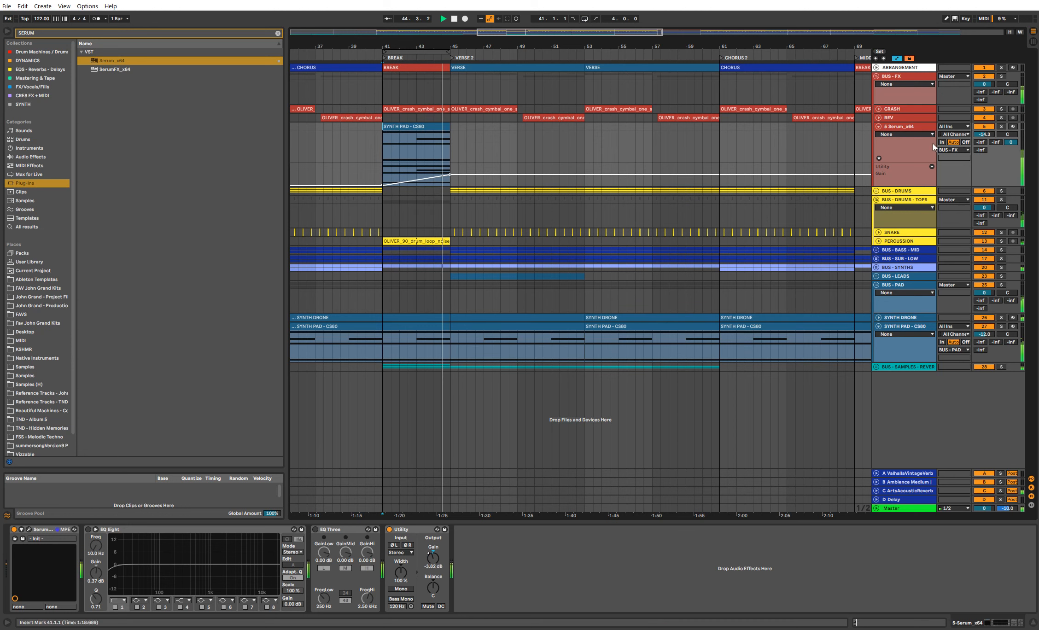
left_click_drag(984, 134, 984, 140)
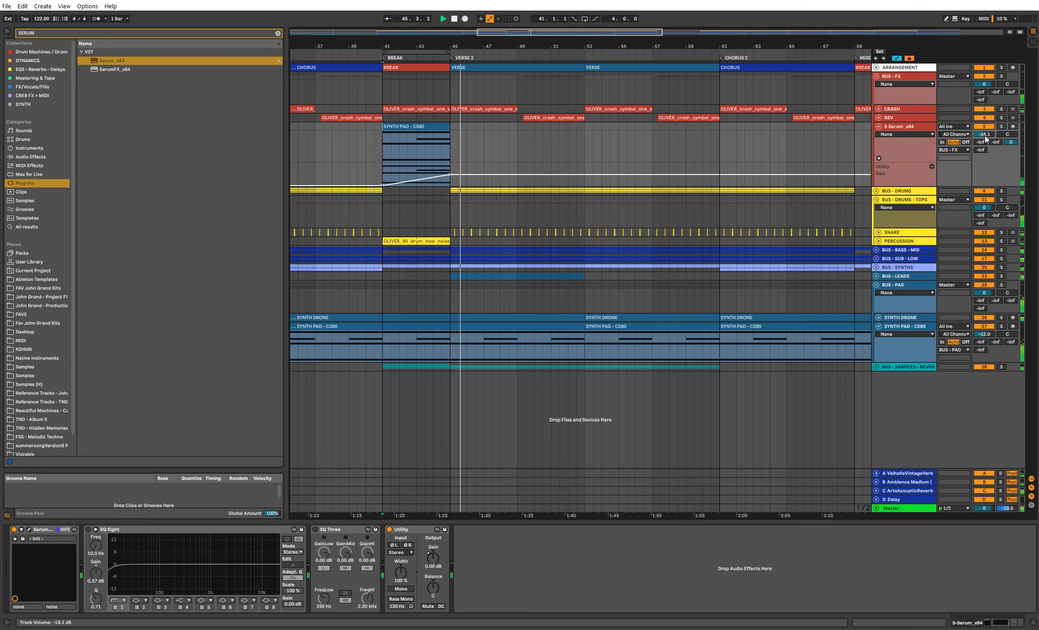
Step: Hide the automation lanes and assign the BUS - FX track colour to its grouped tracks and clips
key("a")
right_click(894, 77)
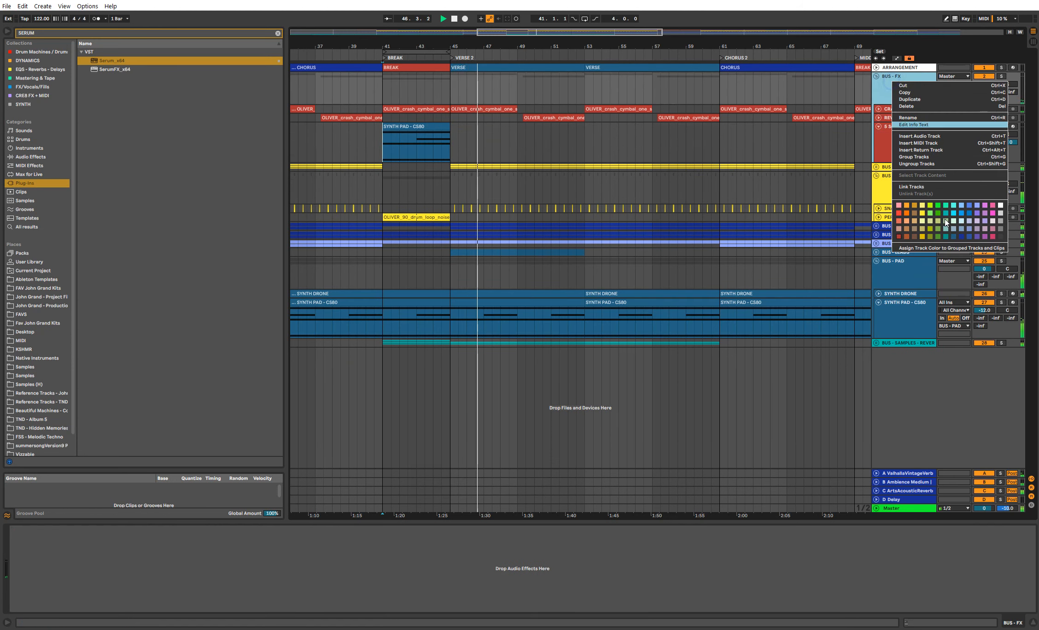
left_click(943, 249)
Step: Rename the Serum track in the BUS - FX group as SYNTH - RISING SYNTH
left_click(914, 167)
left_click(914, 157)
key("ctrl+r")
type("SYNTH - RI")
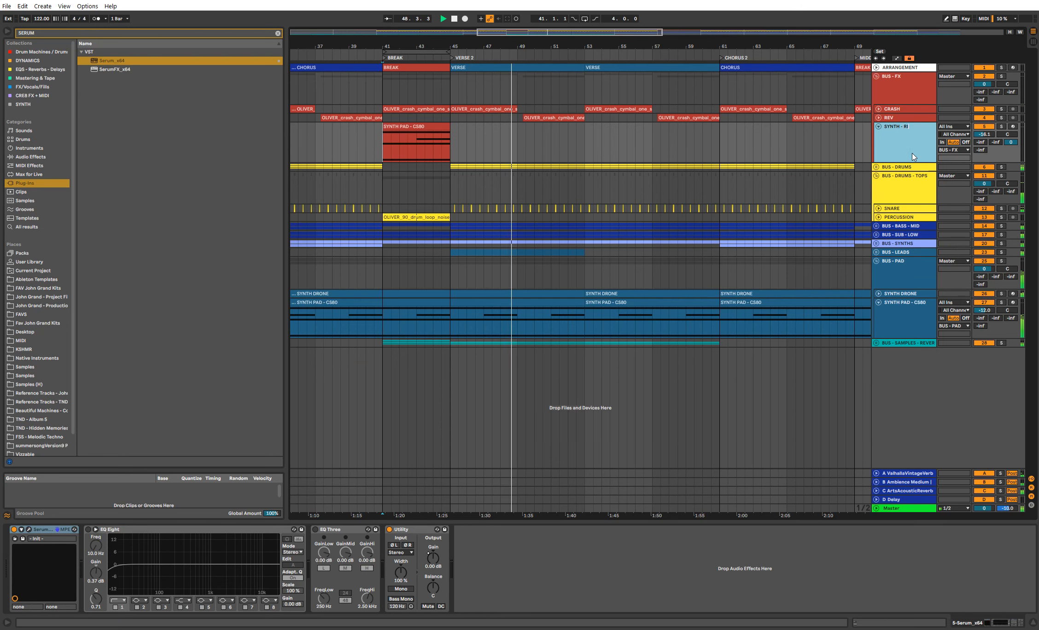
type("SING SYNTH")
key("Return")
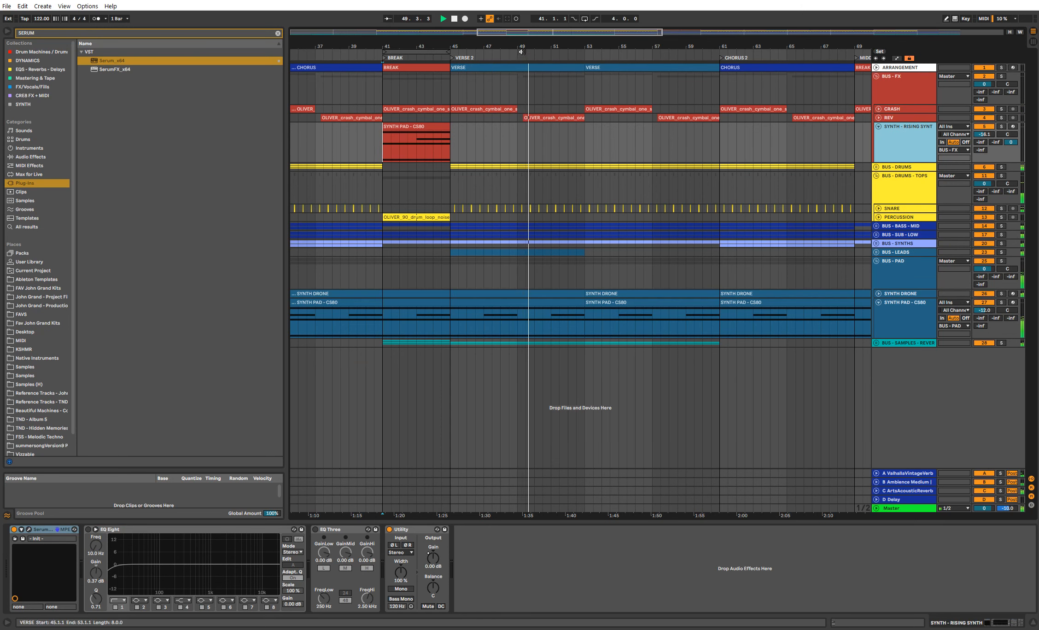
Step: Reapply the BUS - FX track colour to all of the group's tracks and clips
key("w")
right_click(881, 91)
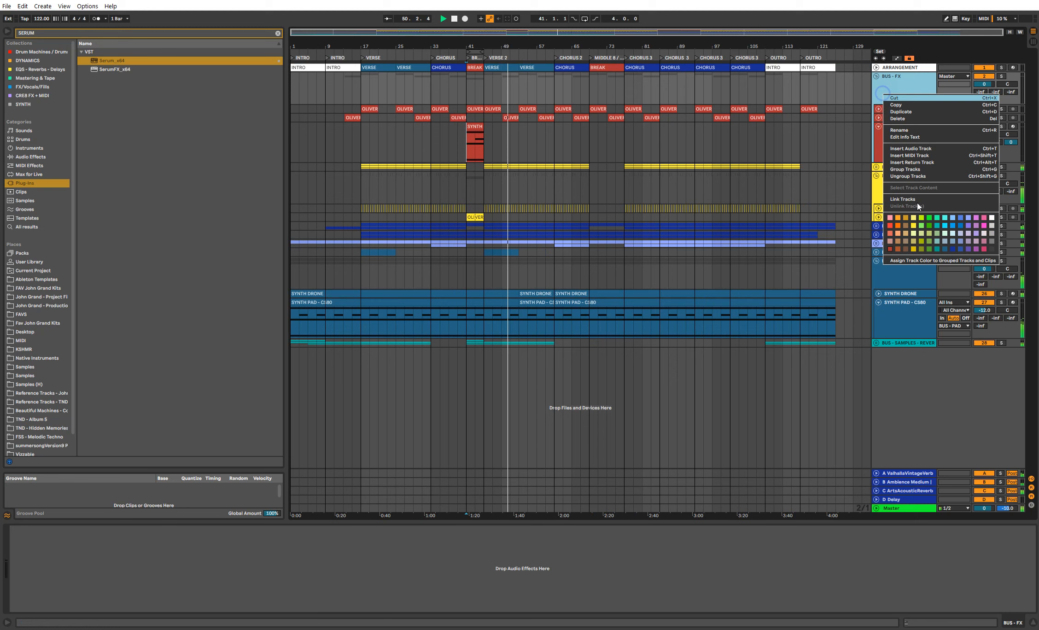
left_click(929, 262)
Step: Stop playback, unlock the automation envelopes, and copy the rising synth clip from the break to bar 49 in verse 2
left_click(559, 103)
double_click(475, 128)
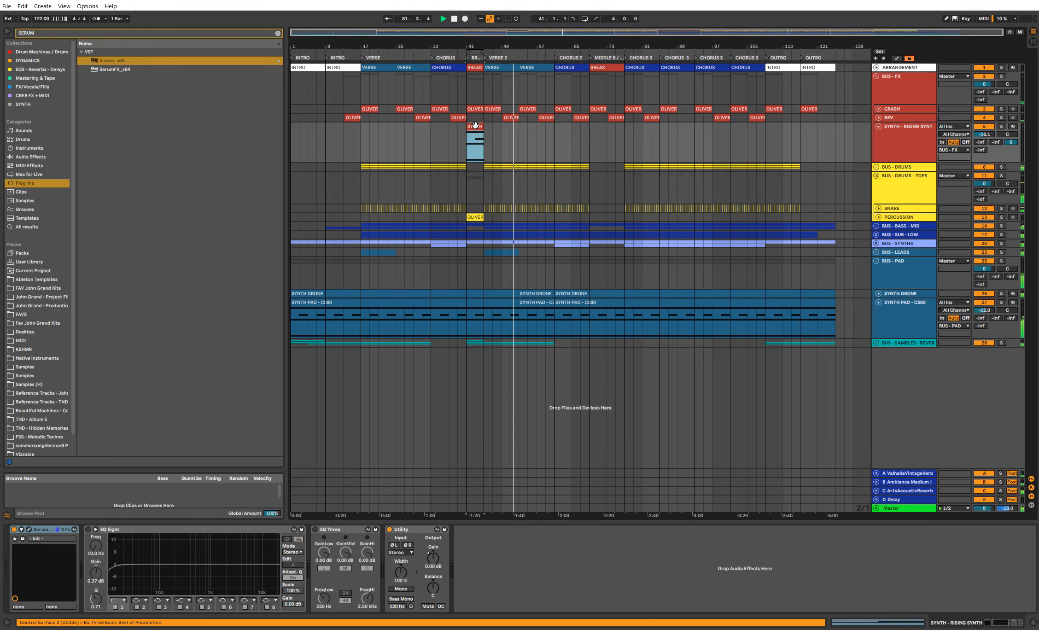
key("shift+Tab")
key("space")
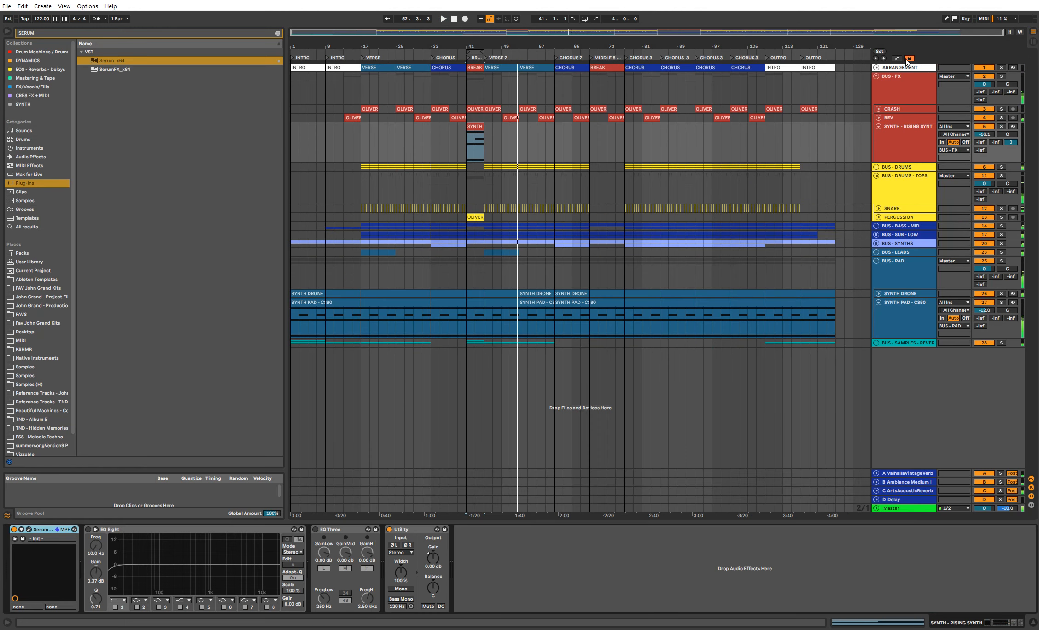
left_click(907, 59)
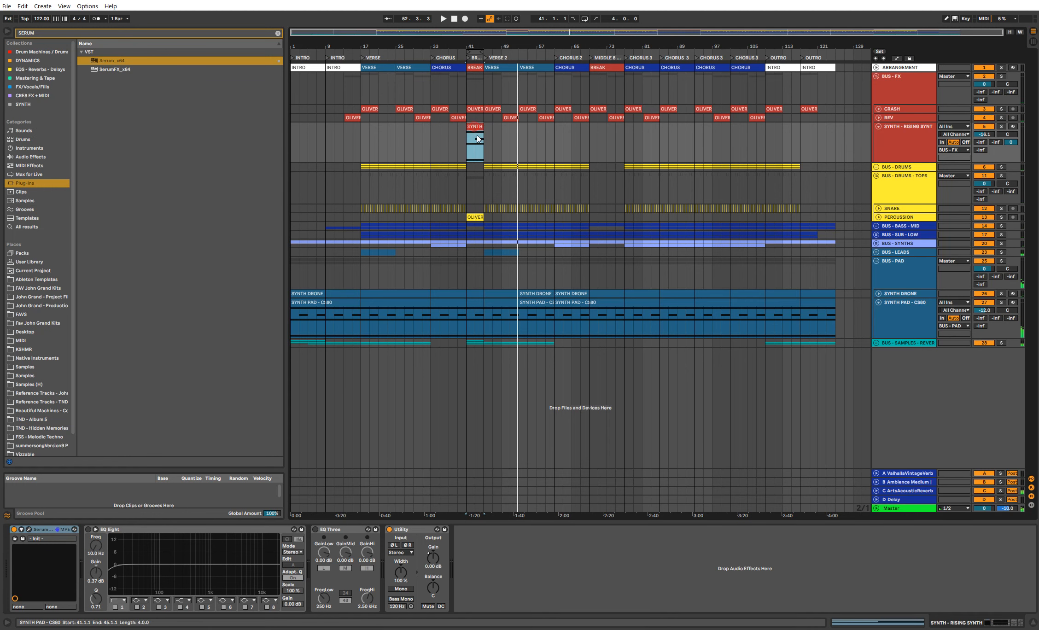
left_click_drag(475, 129, 515, 136)
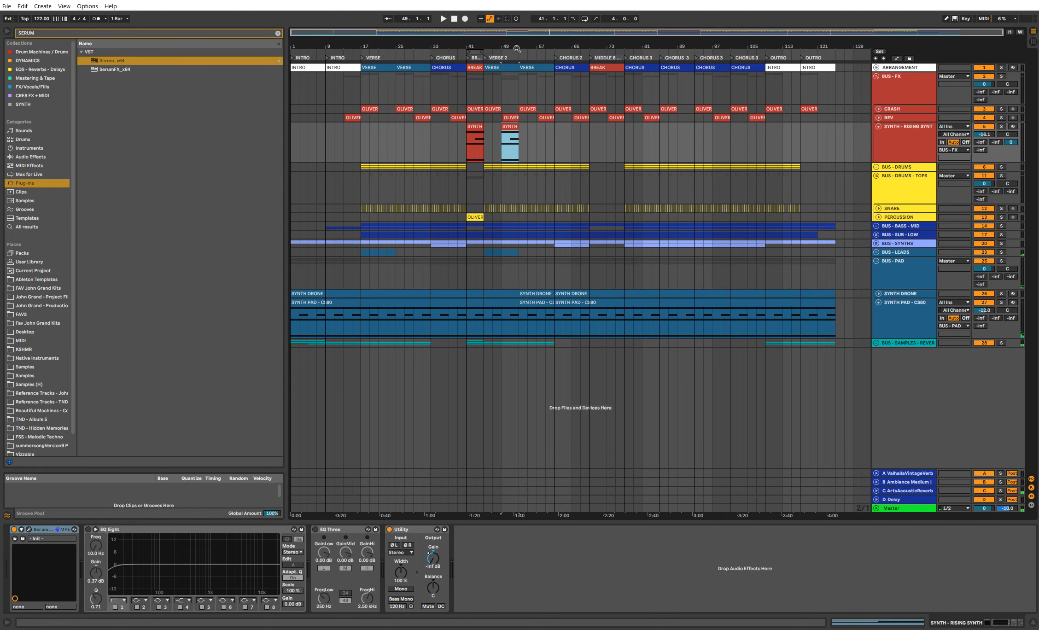
Step: Check the copied gain ramp by playing from bar 49, and enable the rising synth track's EQ Eight with a 199 Hz low cut
scroll(517, 140, "up", 5)
key("a")
left_click(475, 175)
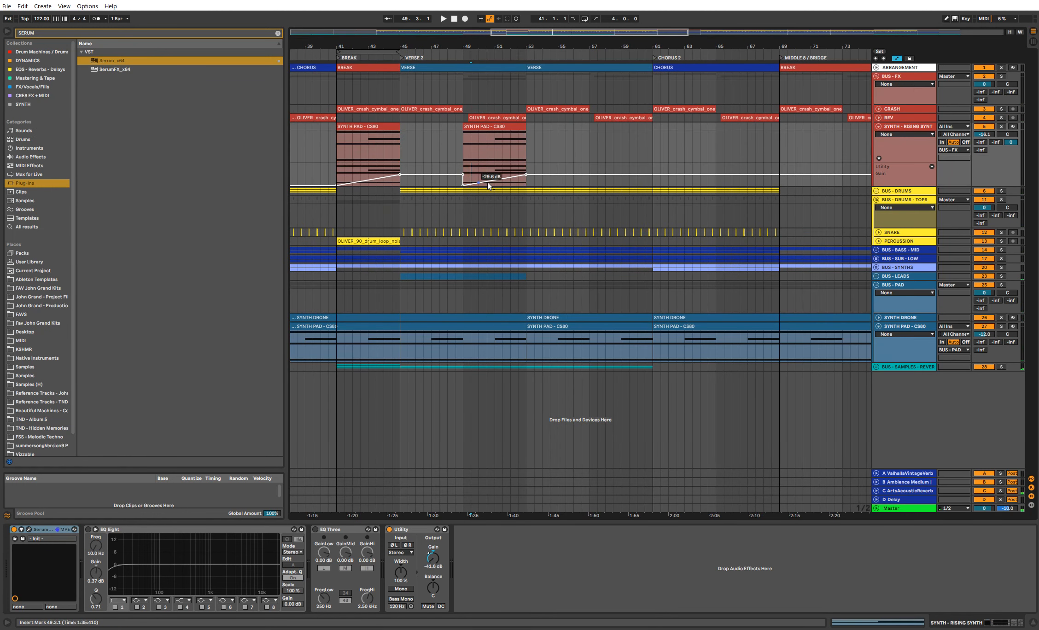
left_click(457, 154)
key("space")
key("a")
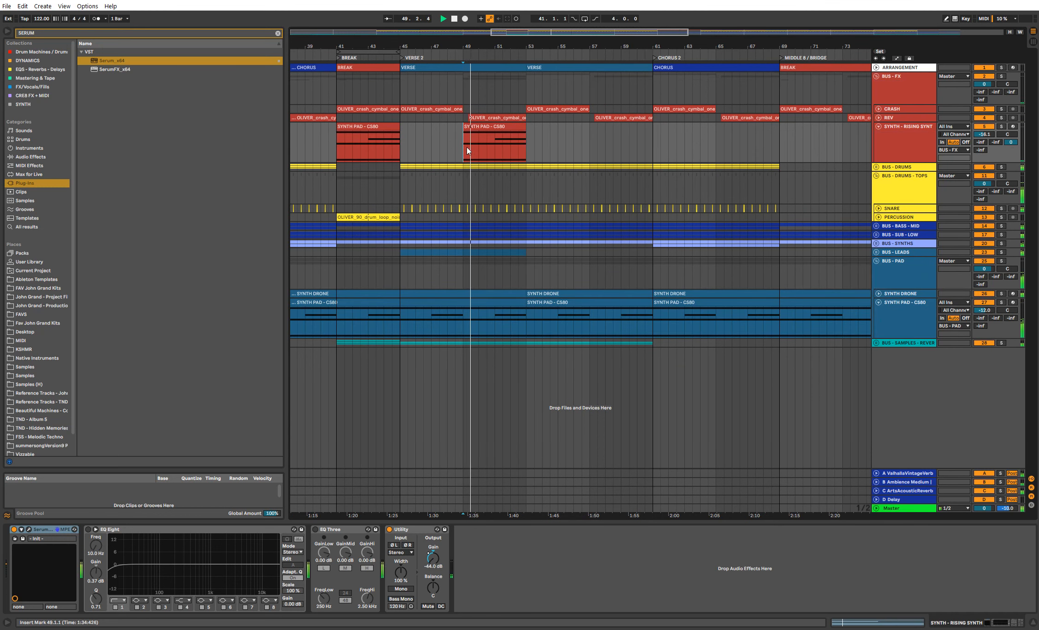
left_click(88, 530)
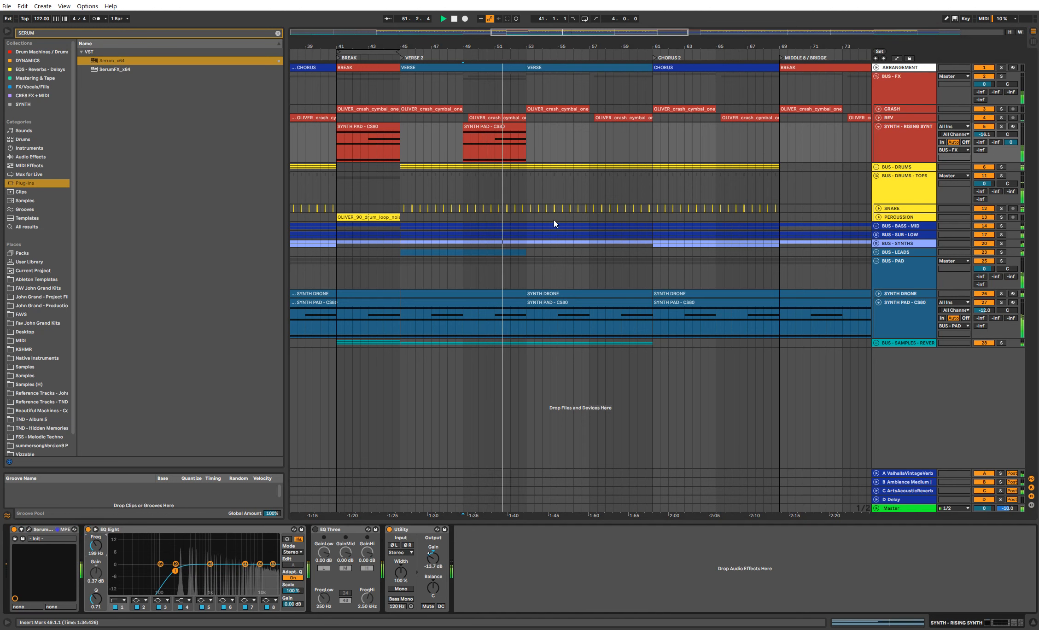
Step: Rename the two rising synth clips, in the break and in verse 2, as SYNTH - RISING
left_click(501, 126)
left_click(385, 126, "shift")
key("ctrl+r")
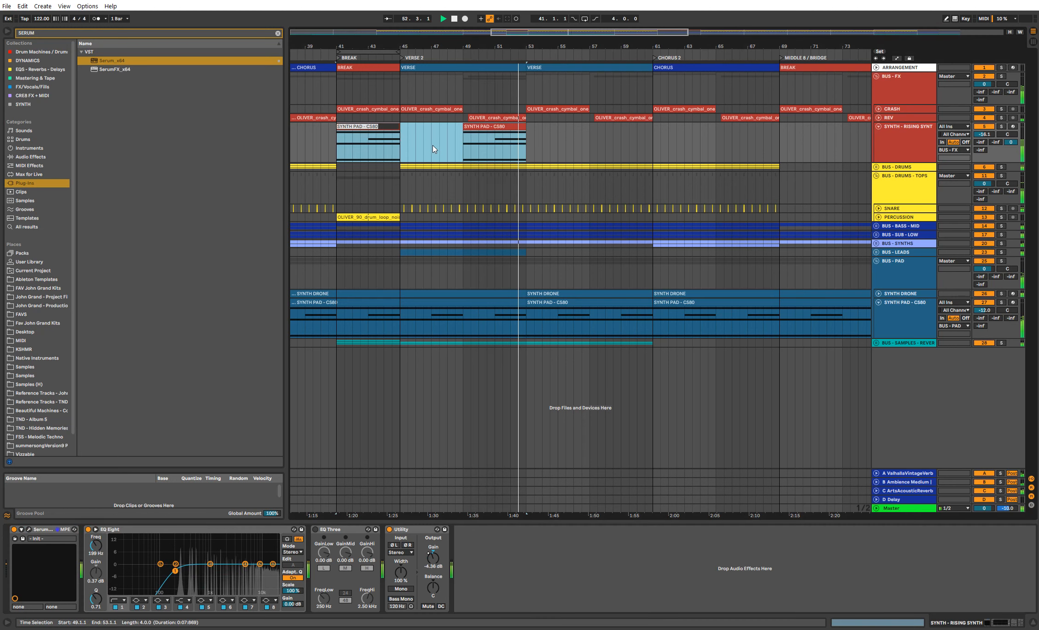
type("rising")
key("Return")
key("ctrl+r")
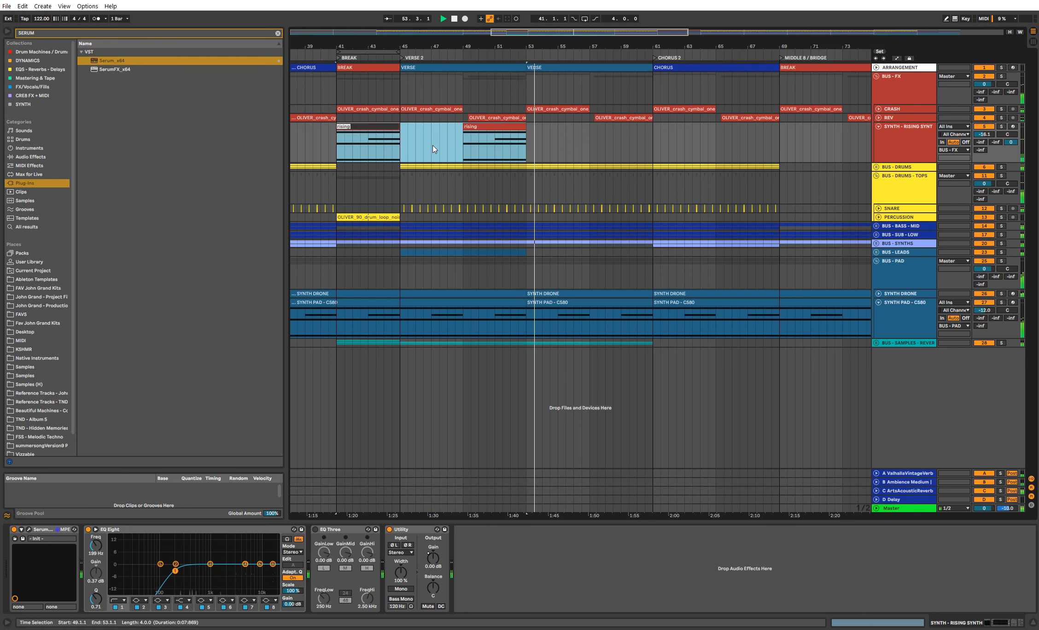
type("synt")
key("BackSpace")
key("BackSpace")
key("BackSpace")
key("BackSpace")
type("SYNTH")
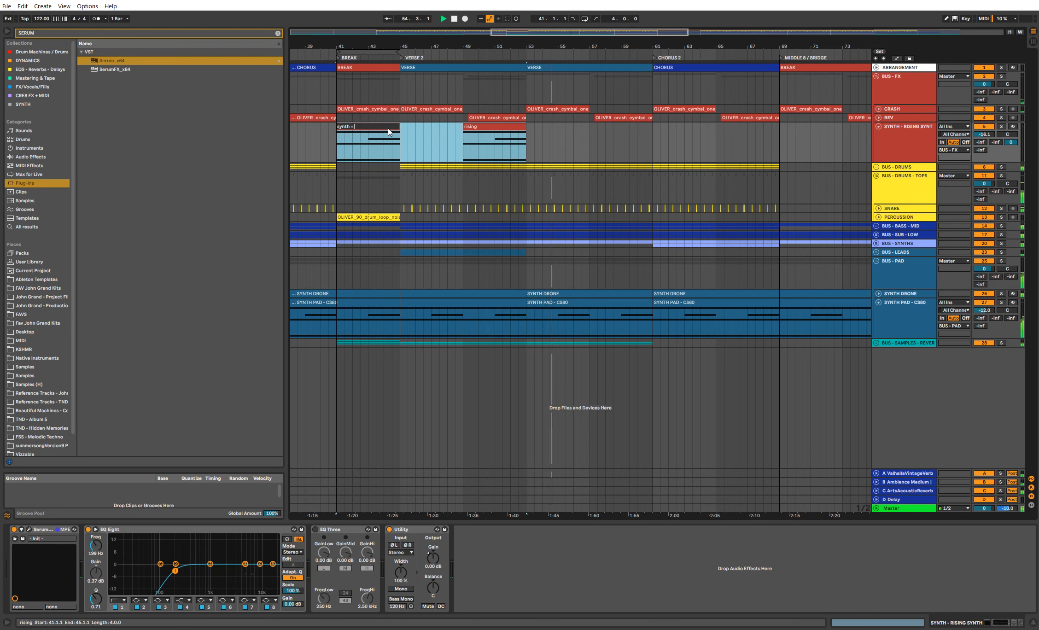
type(" - RISING")
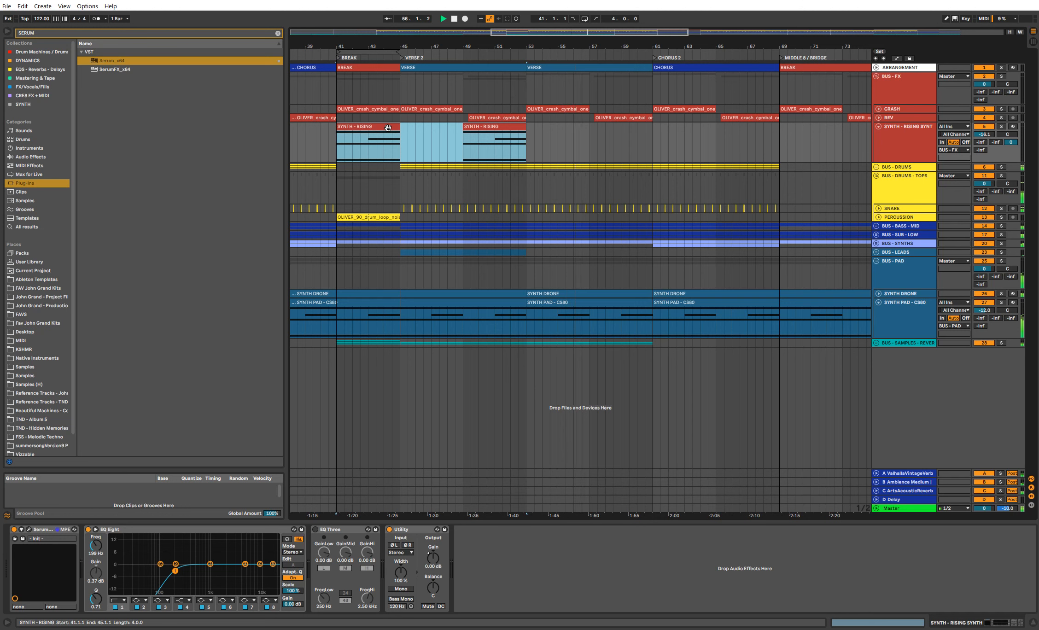
key("Return")
Step: Fold the rising synth track and copy the SYNTH - RISING clip to bars 73, 89 and 105
key("w")
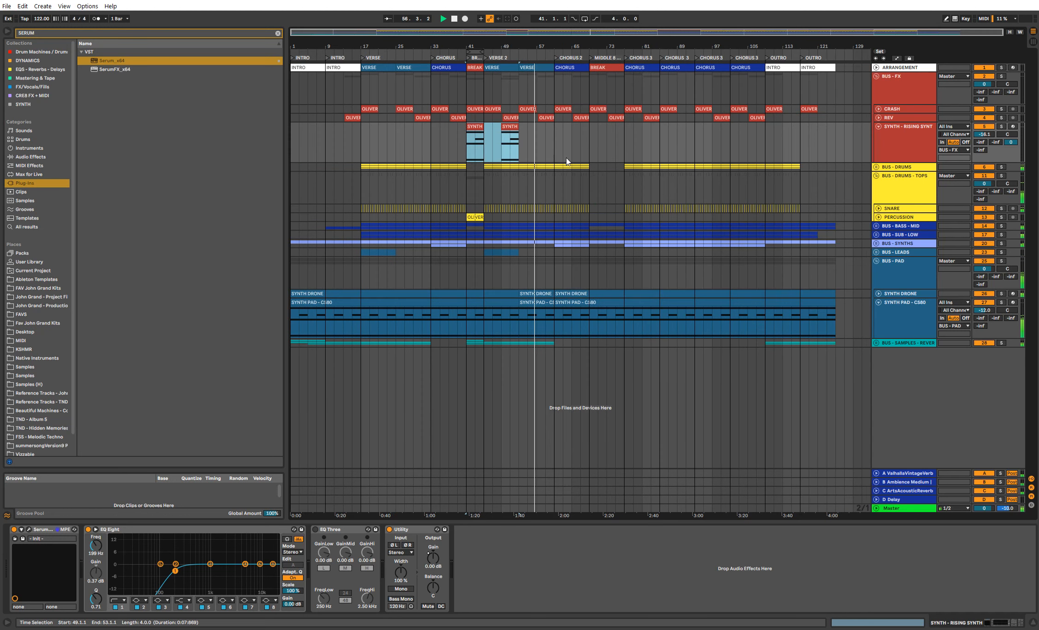
left_click(875, 148)
left_click(879, 126)
left_click(551, 129)
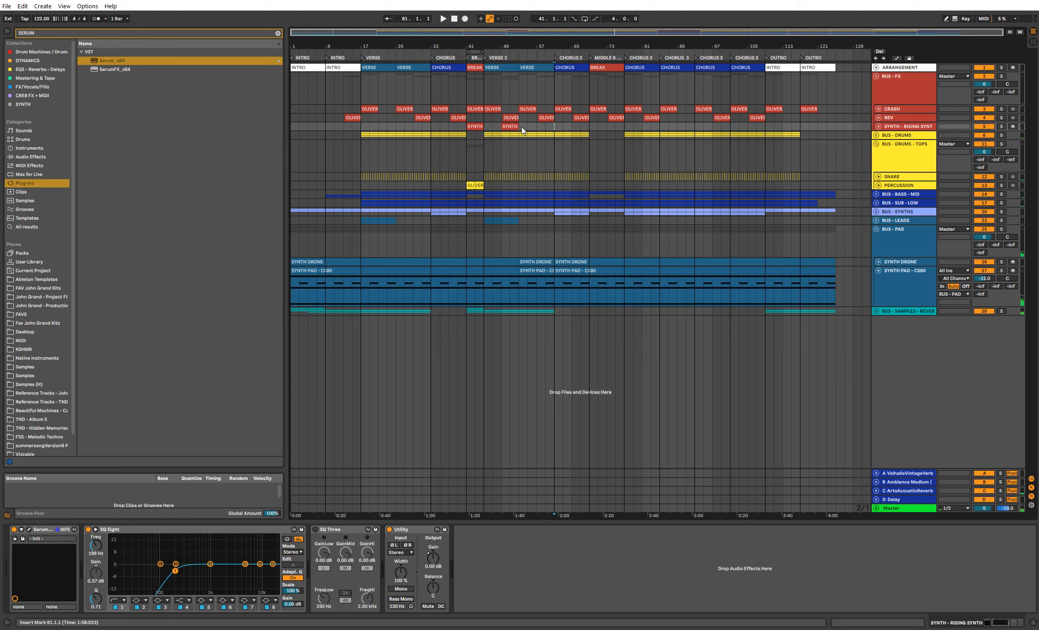
left_click_drag(509, 127, 756, 123)
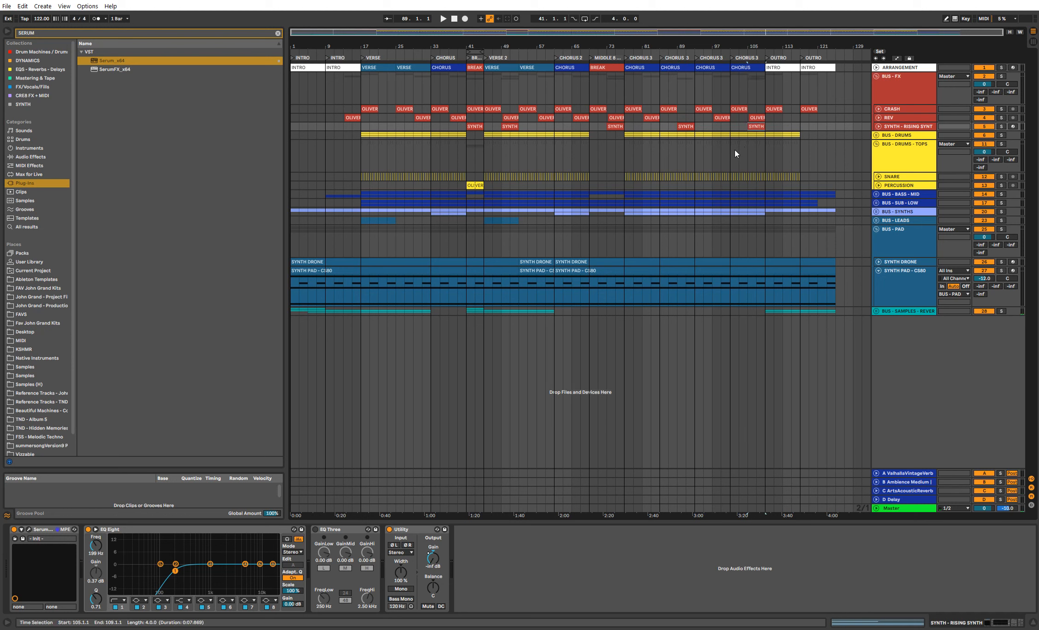
Step: Review the BUS - FX content in the middle 8, last choruses and outro, and play the transition into the middle 8 from bar 65
left_click_drag(590, 90, 626, 82)
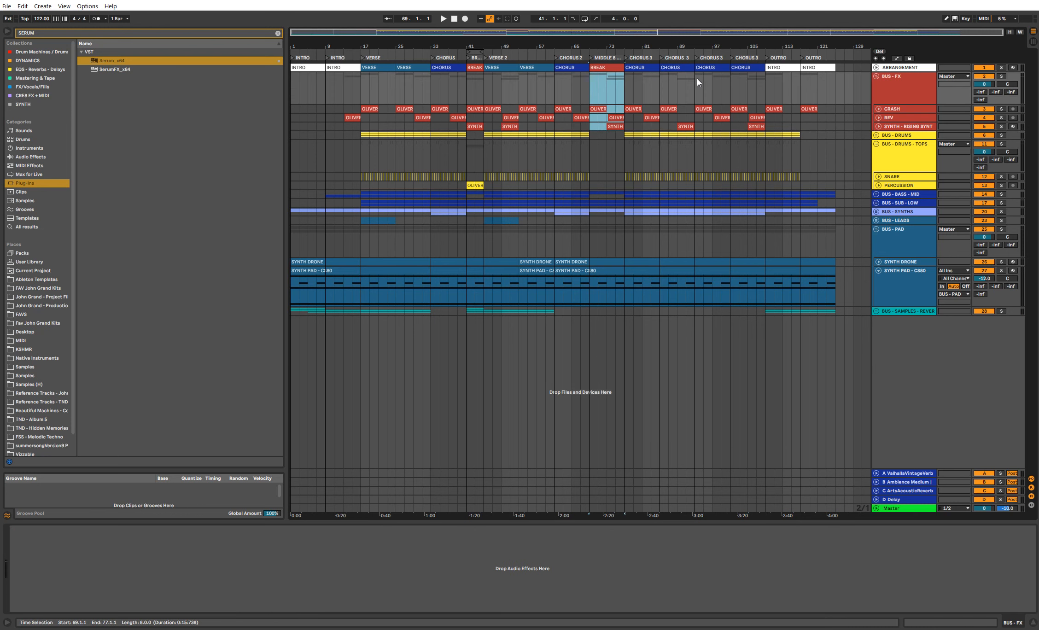
left_click_drag(696, 78, 760, 86)
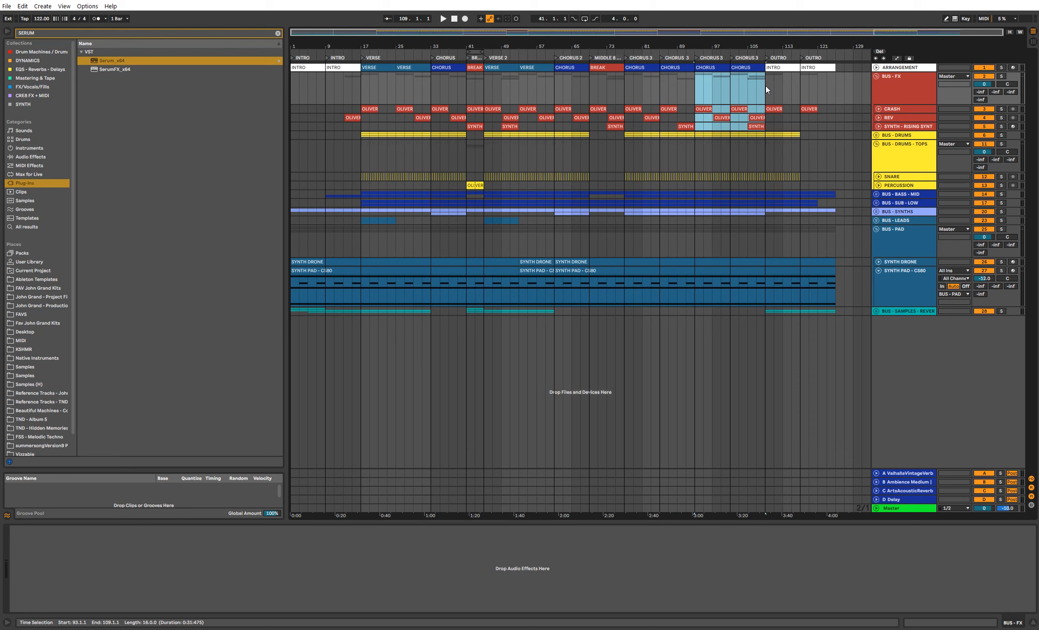
left_click_drag(765, 86, 832, 89)
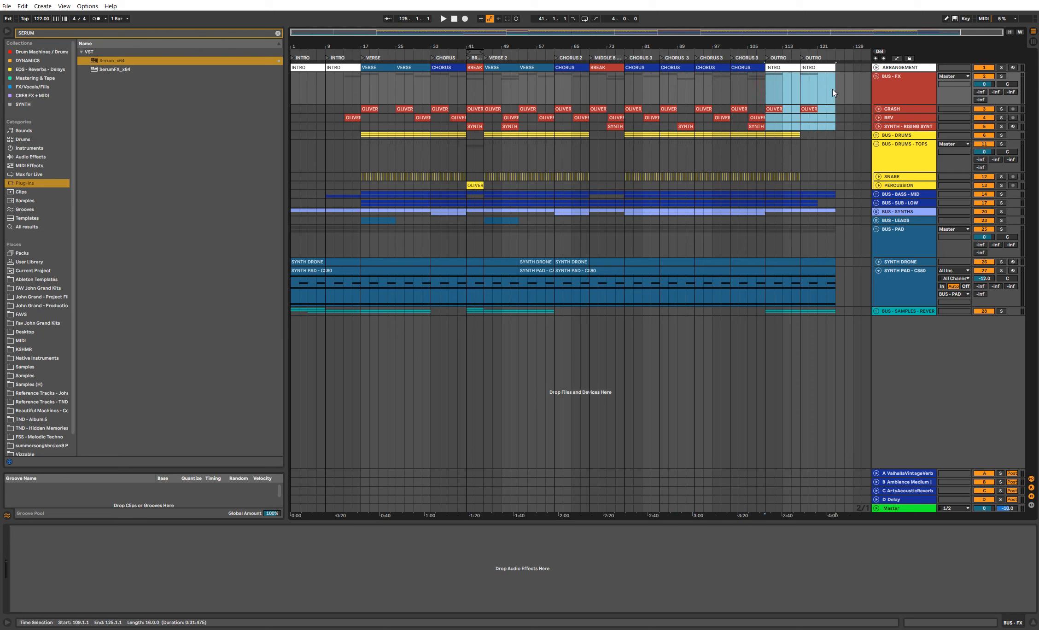
left_click_drag(296, 105, 622, 82)
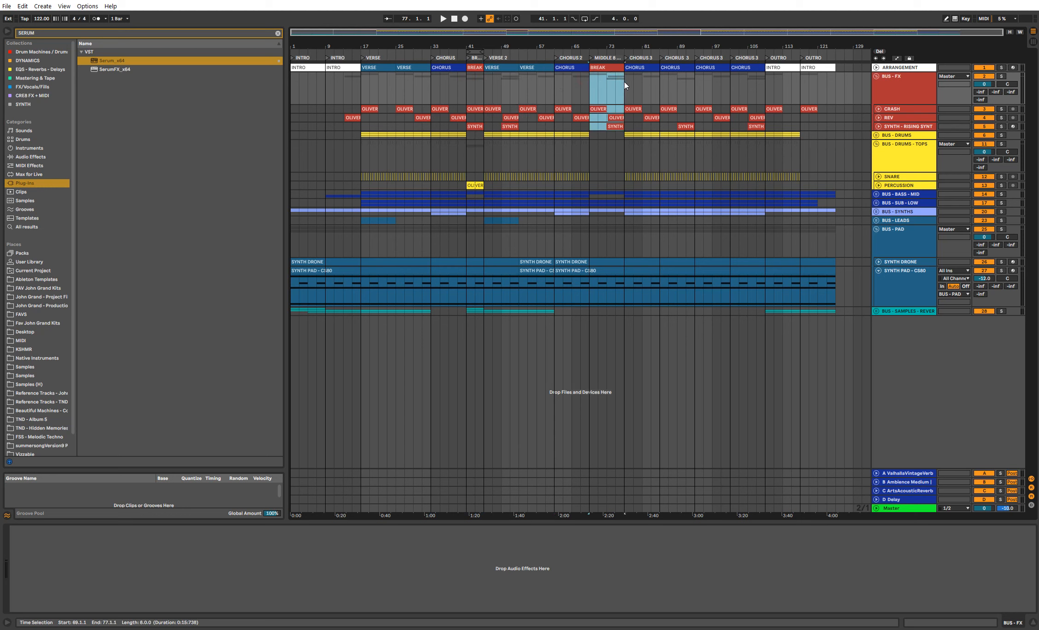
left_click(915, 85)
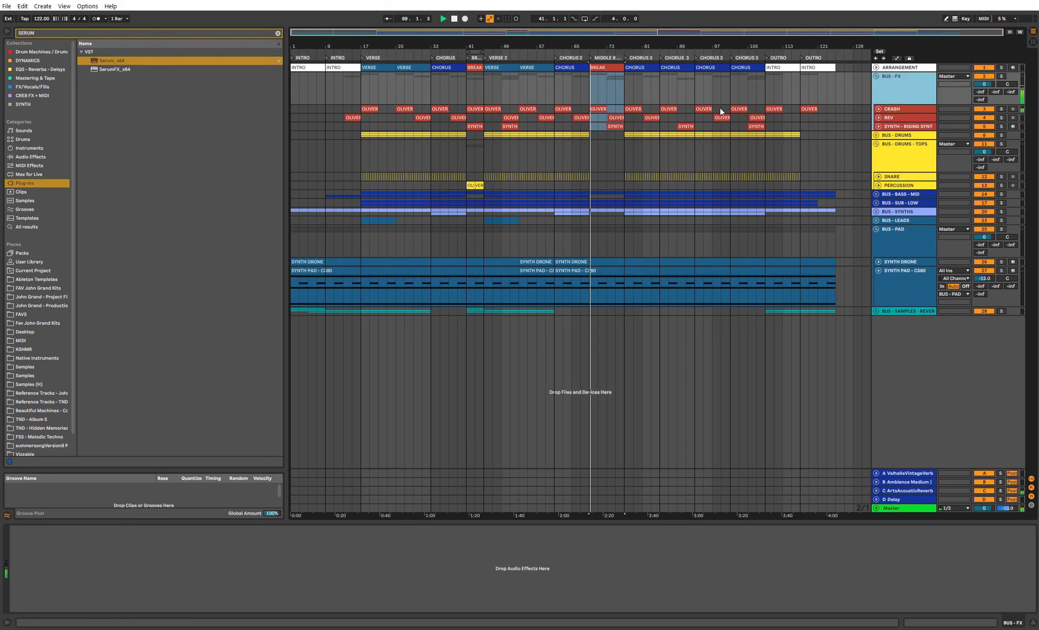
left_click(573, 127)
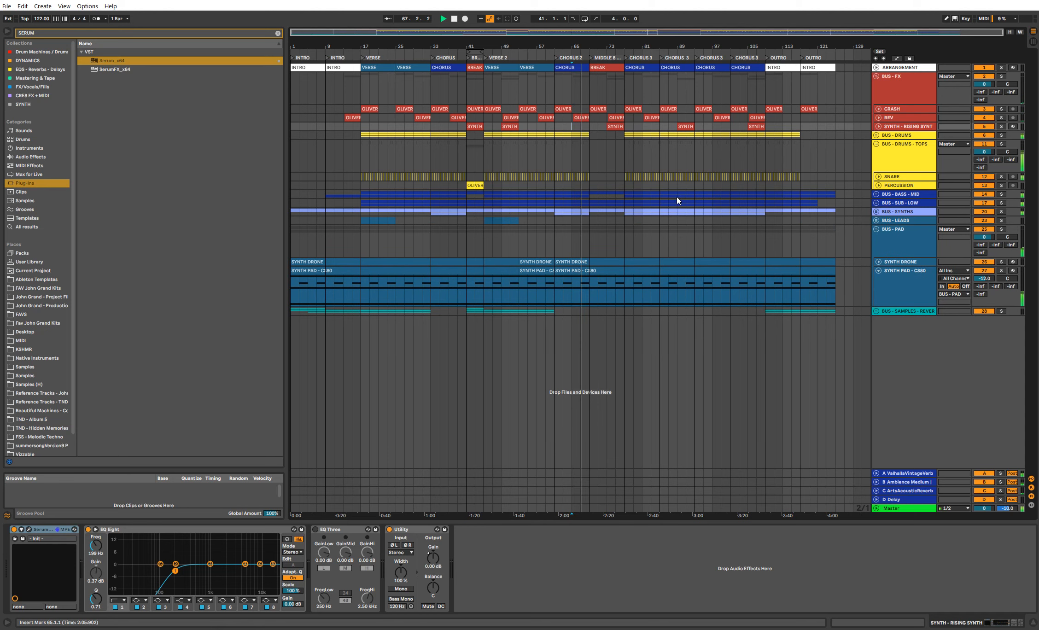
Step: Copy the intro's BUS - SAMPLES - REVERB clips into the middle 8, filling bars 69 to 77
left_click(307, 310)
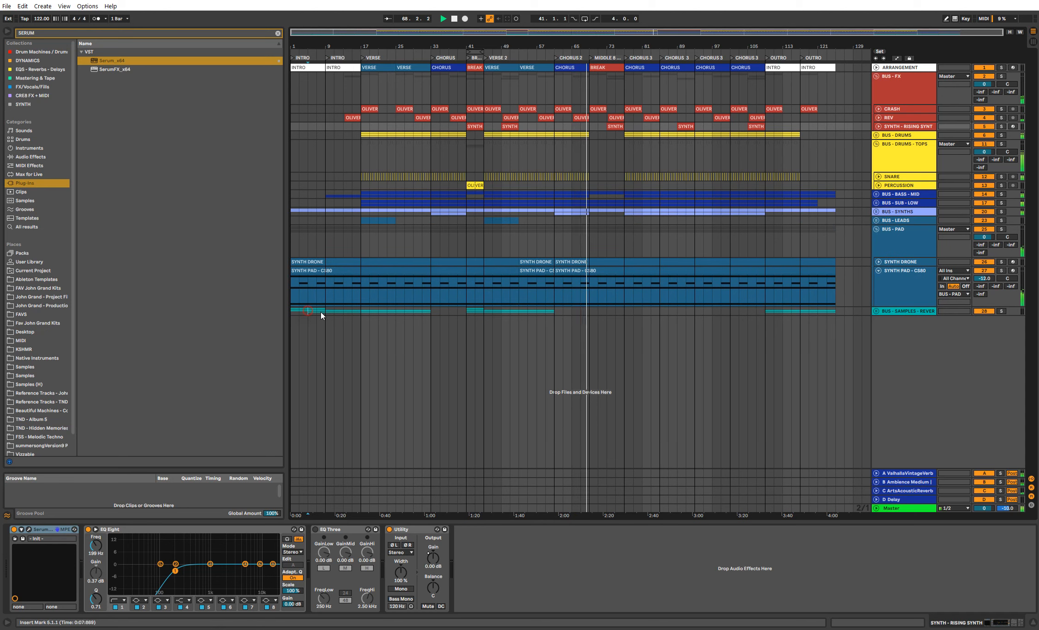
left_click(590, 311)
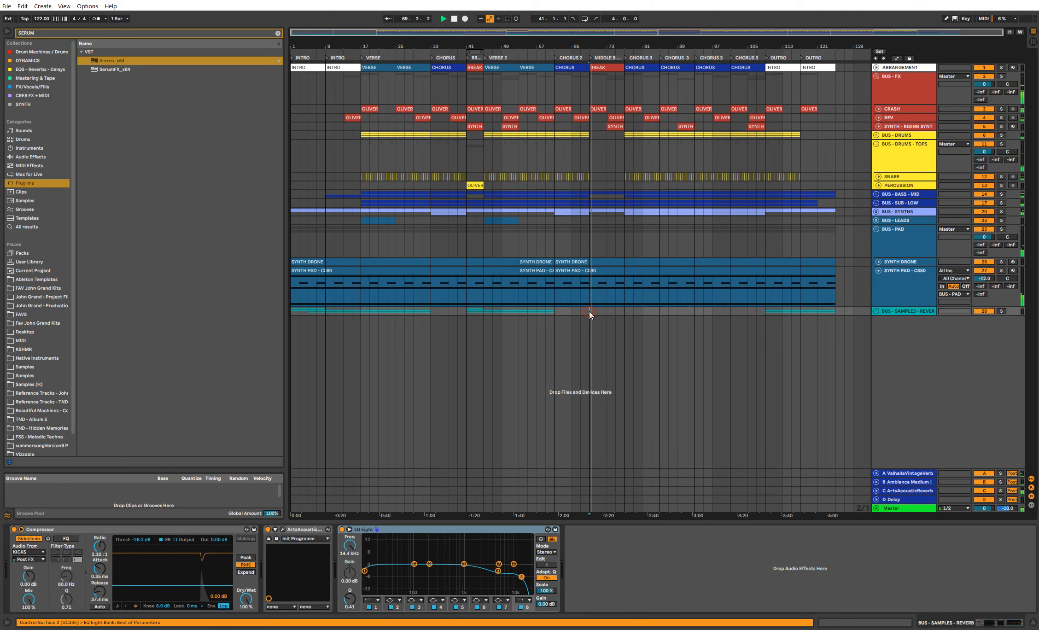
left_click(616, 313)
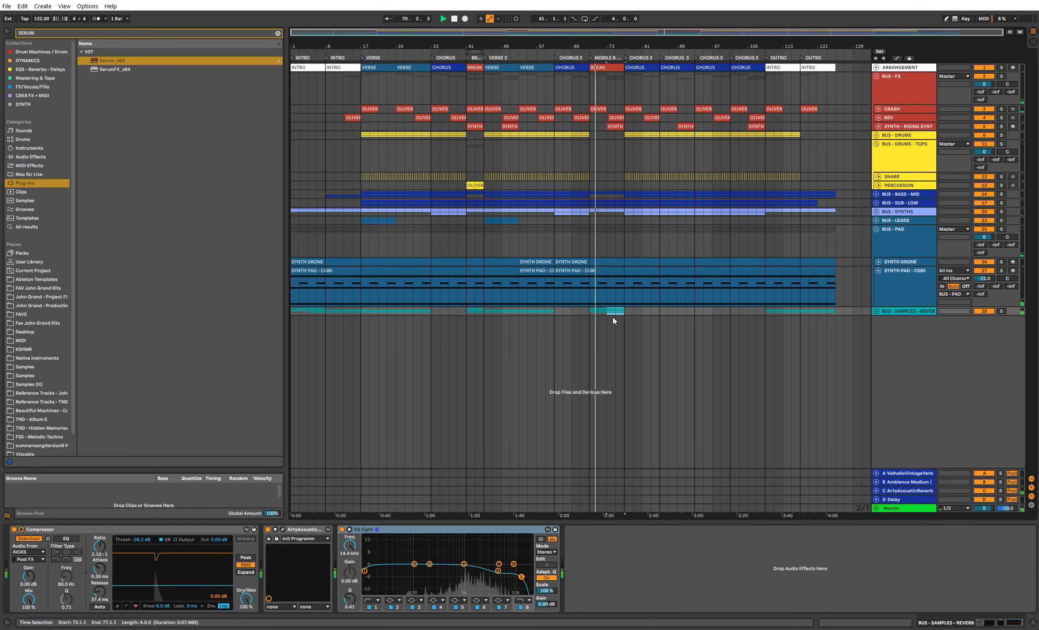
left_click(311, 313)
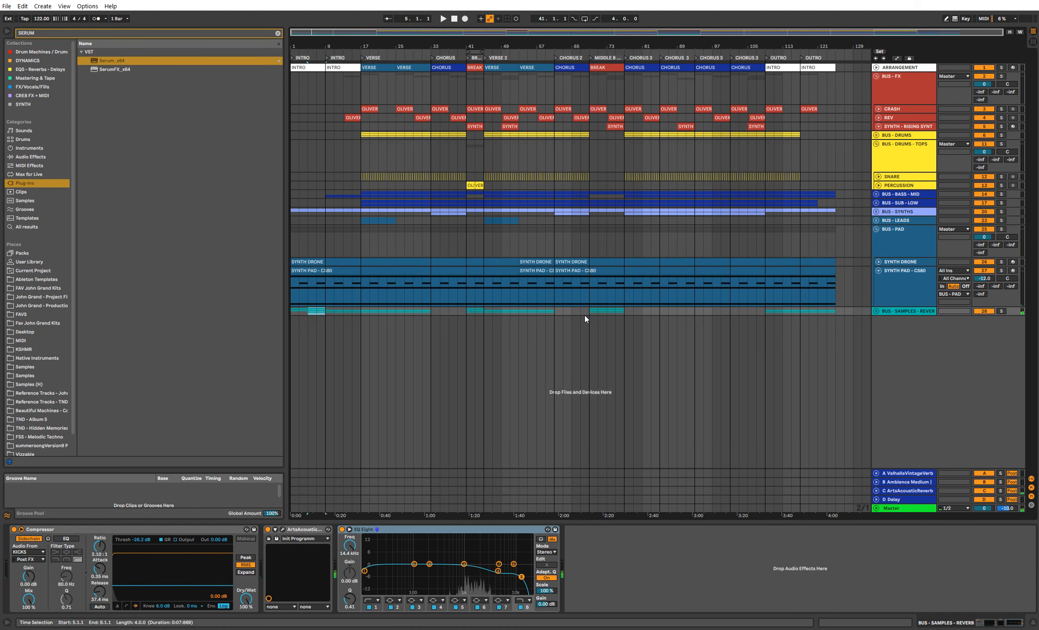
Step: Unfold the BUS - BASS - MID group and delete the mid bass and sub-low clips from bar 69 to bar 77
left_click(886, 195)
left_click(876, 195)
left_click(616, 227)
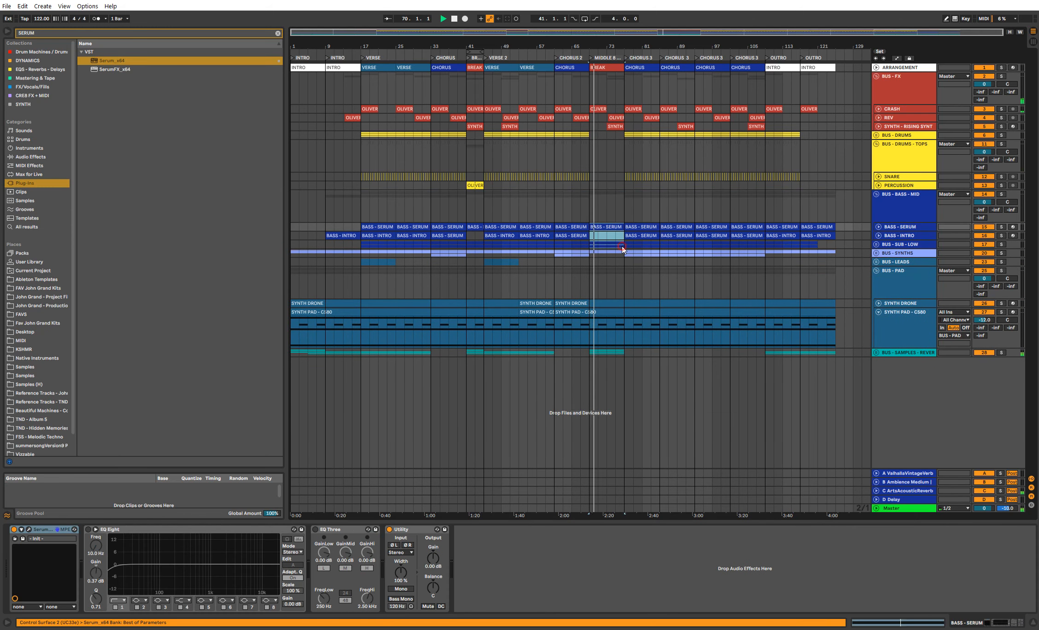
key("Delete")
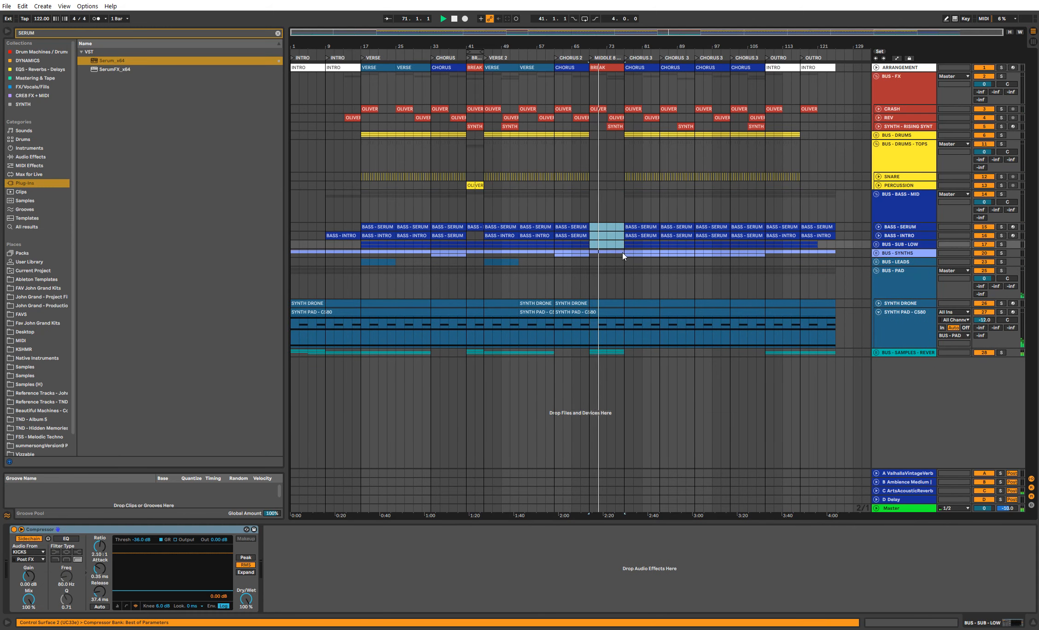
Step: Delete the BUS - SYNTHS clips from bar 69 to bar 77 and play the arrangement from bar 61
left_click(593, 254)
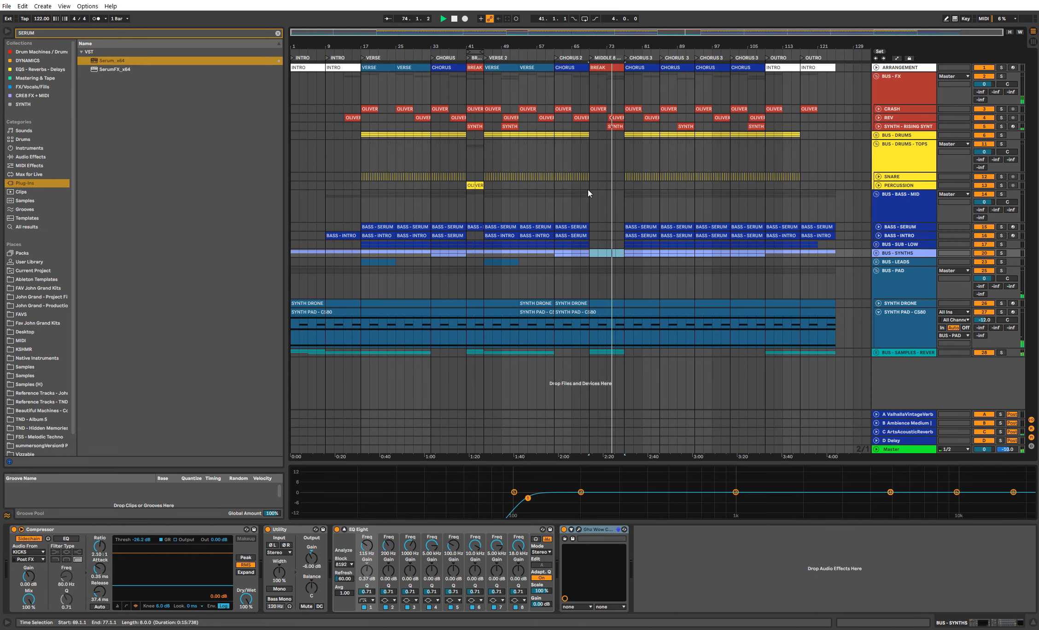
left_click(557, 204)
Step: Fold all track groups, then unfold only BUS - BASS - MID to show its bass tracks
left_click(892, 216)
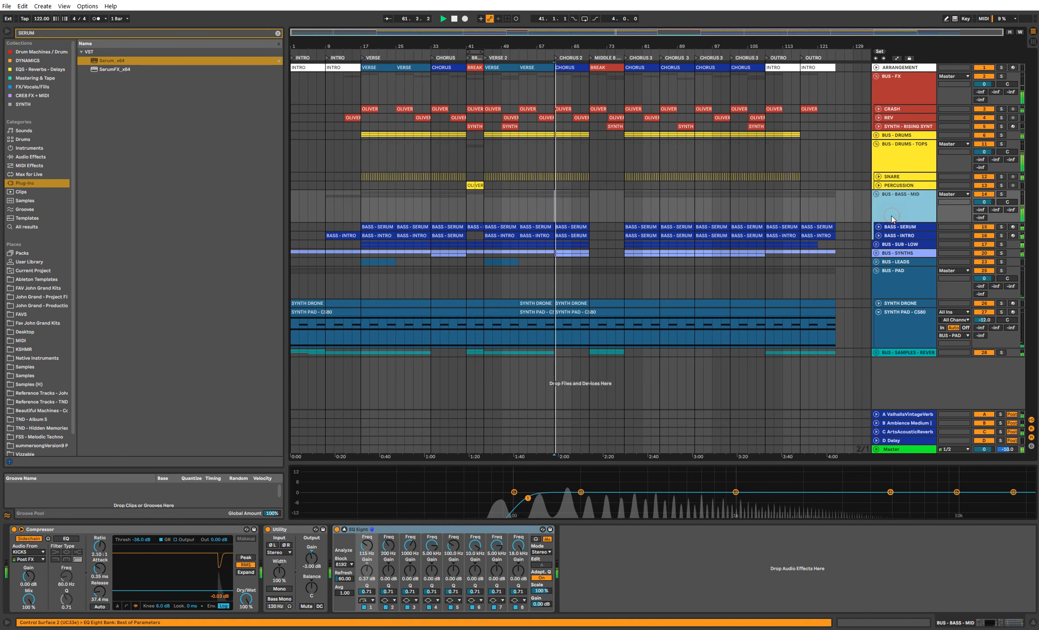
left_click(903, 283)
key("ctrl+a")
key("u")
left_click(902, 102)
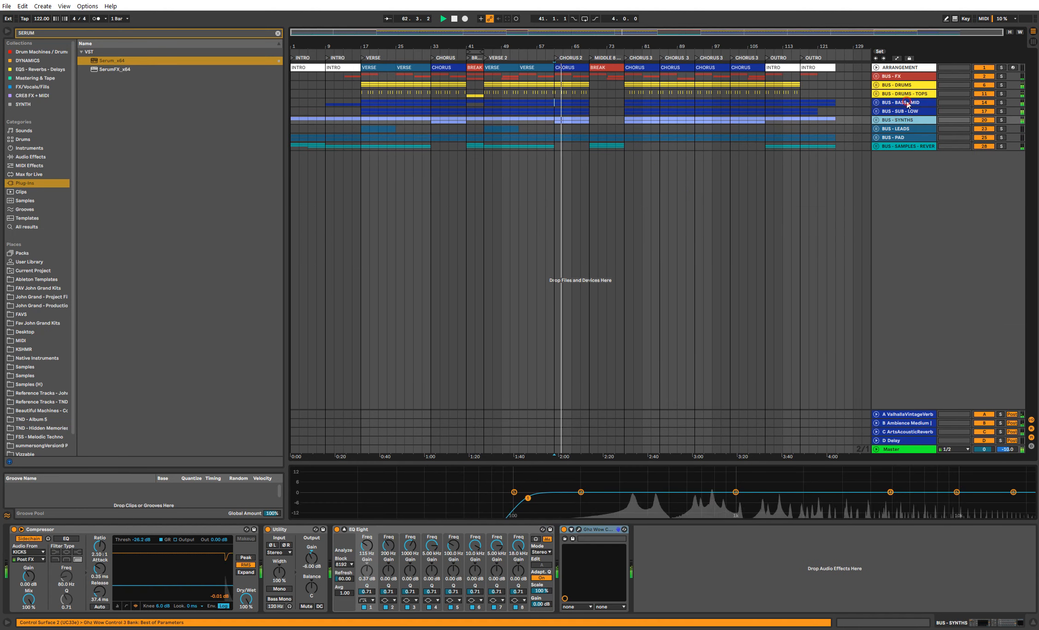
key("u")
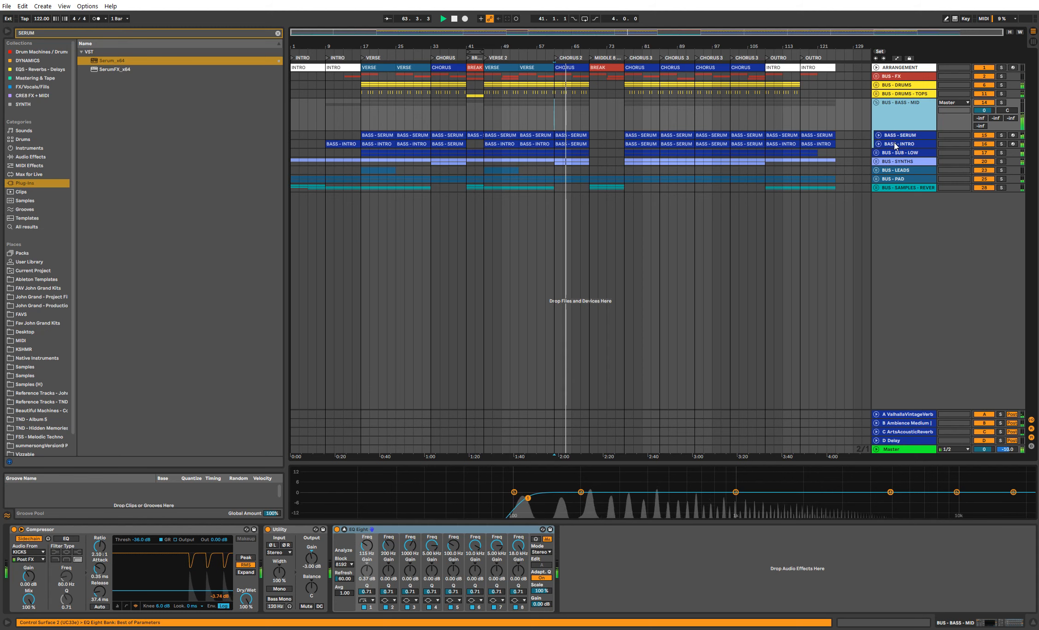
Step: Insert a new MIDI track directly below BASS - INTRO inside the mid bass group
left_click(895, 144)
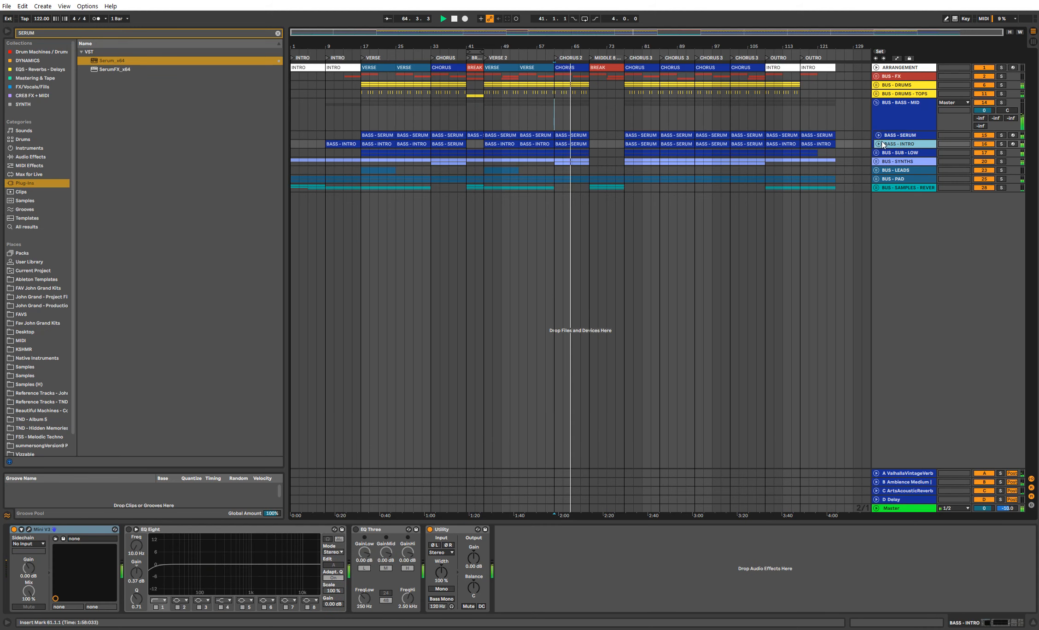
right_click(904, 146)
left_click(452, 143)
key("ctrl+shift+t")
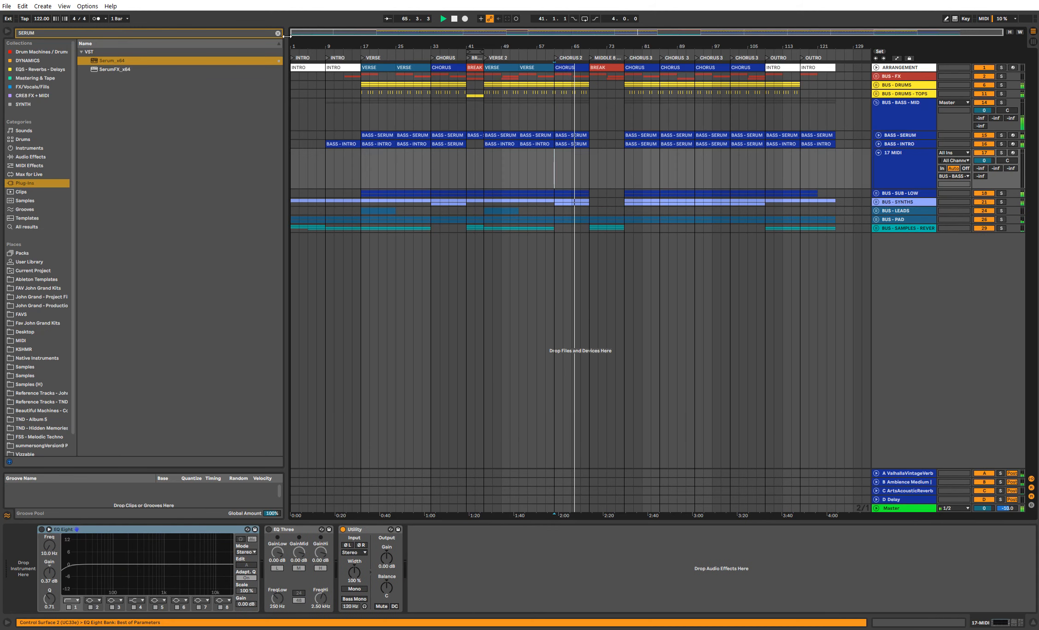
Step: Clear the browser search and place a copy of the chorus 2 bass clip at bar 69 on the BASS - INTRO track
left_click(278, 33)
left_click_drag(568, 144, 607, 154)
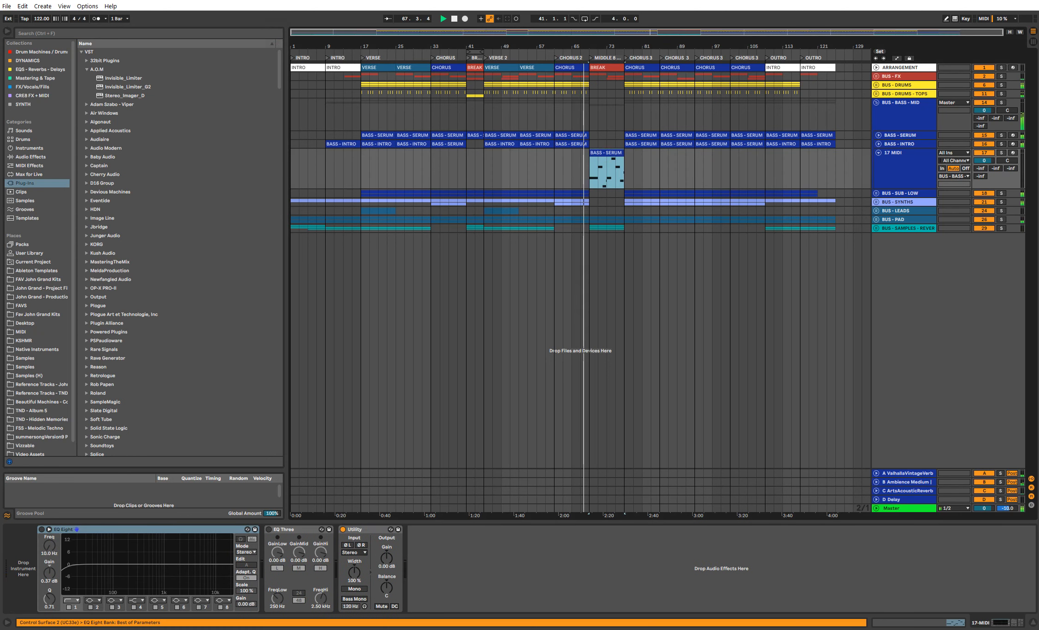
key("plus")
key("plus")
double_click(585, 152)
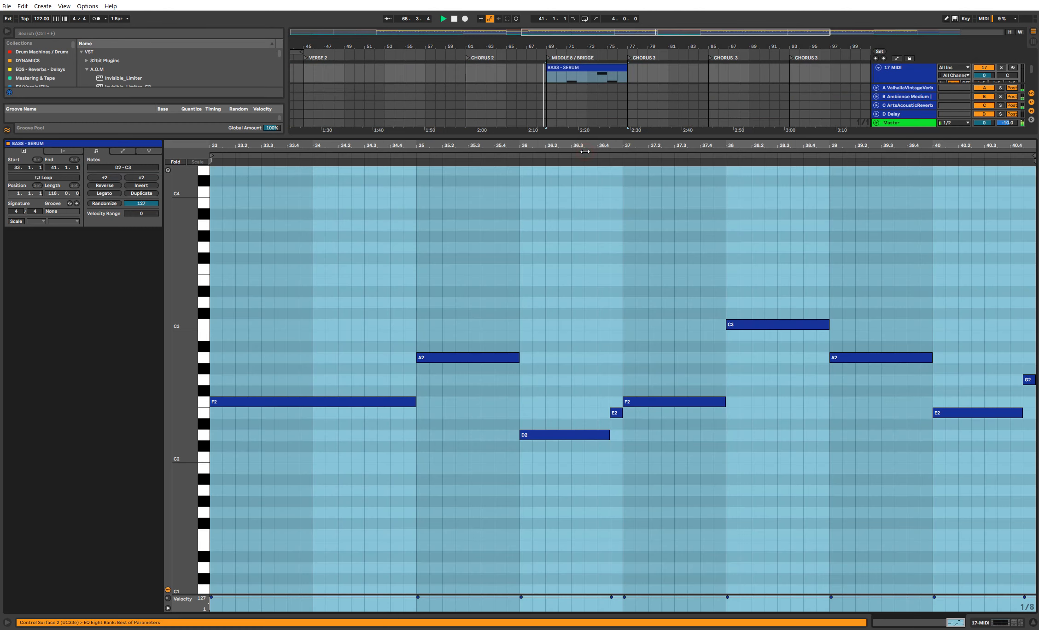
key("shift+Tab")
left_click_drag(584, 151, 581, 142)
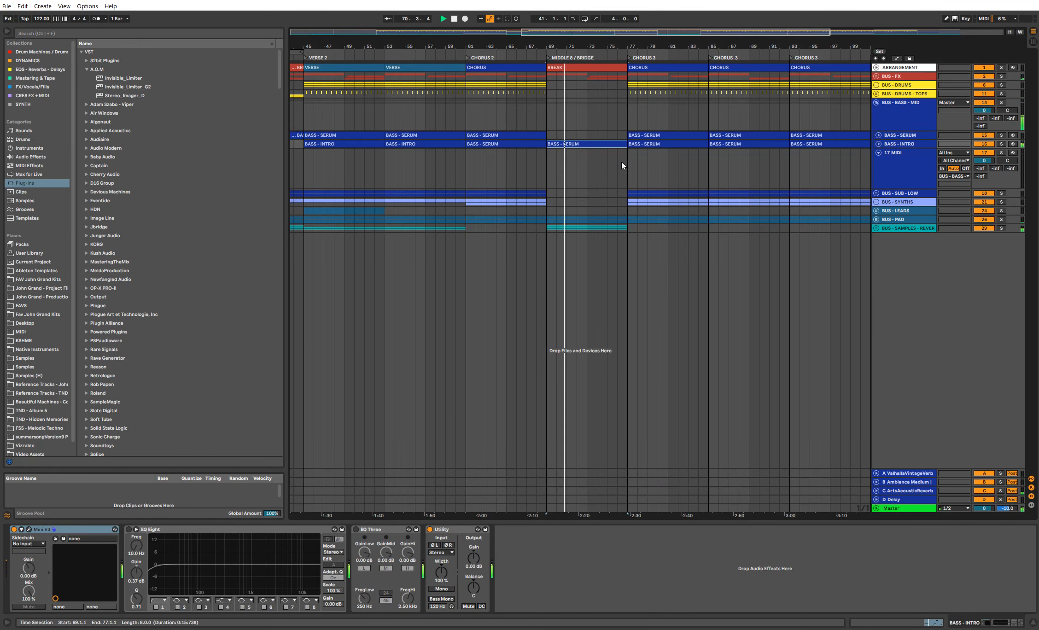
Step: In the middle 8 bass clip, move the long bar 36 note to C3 and the bar 38 note to E2
double_click(612, 144)
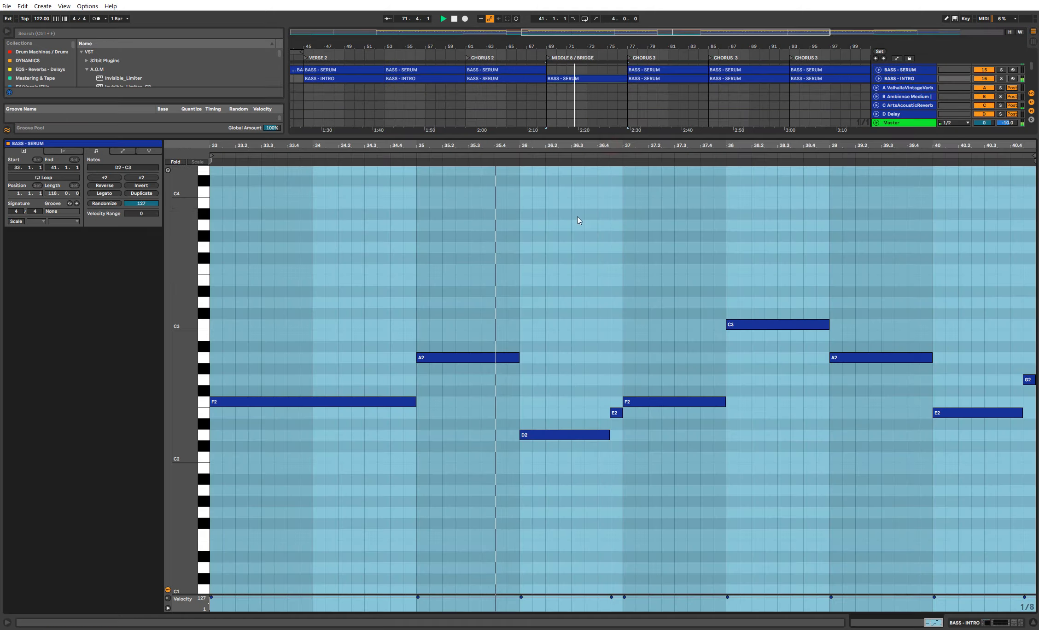
left_click_drag(562, 435, 559, 327)
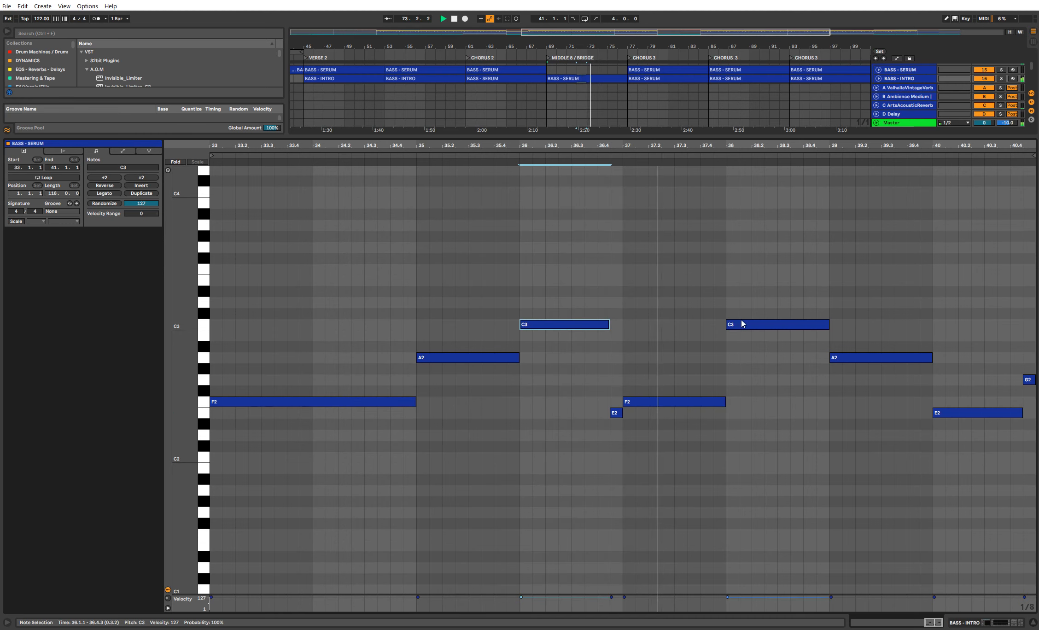
left_click_drag(743, 325, 725, 412)
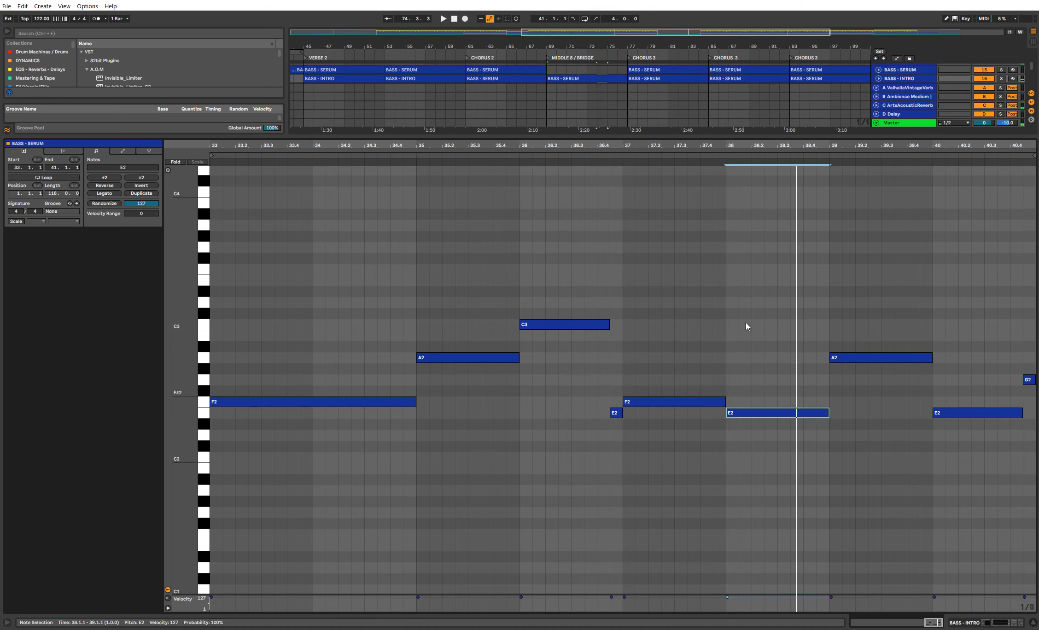
Step: Unfold BASS - INTRO, play the end of the middle 8 clip, and lower its bar 39 note to G2
left_click(886, 79)
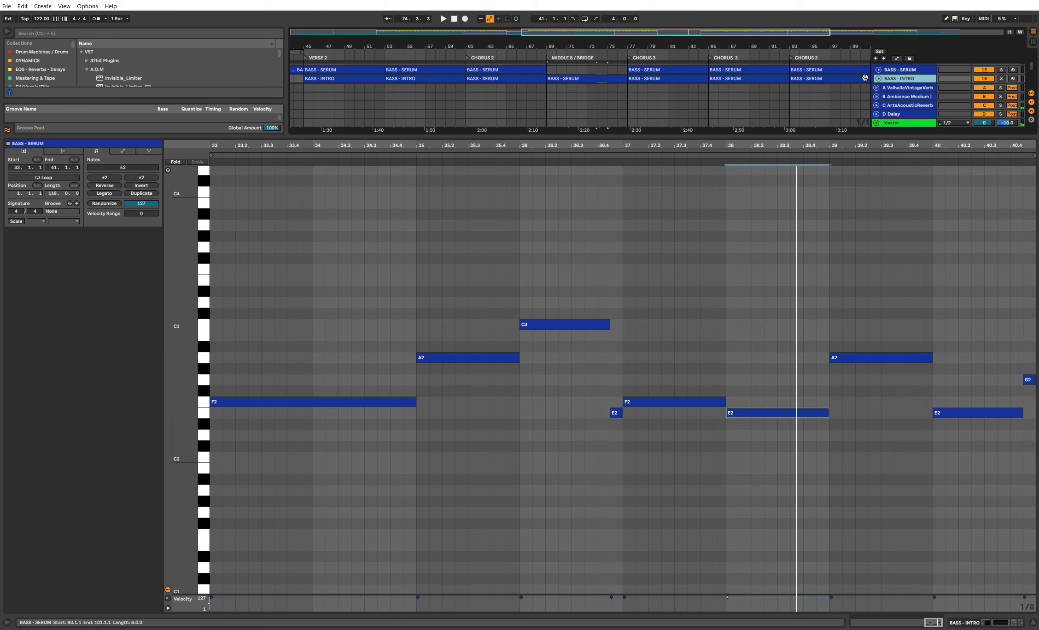
left_click(879, 79)
left_click_drag(630, 135, 621, 203)
left_click(585, 86)
key("space")
left_click(777, 353)
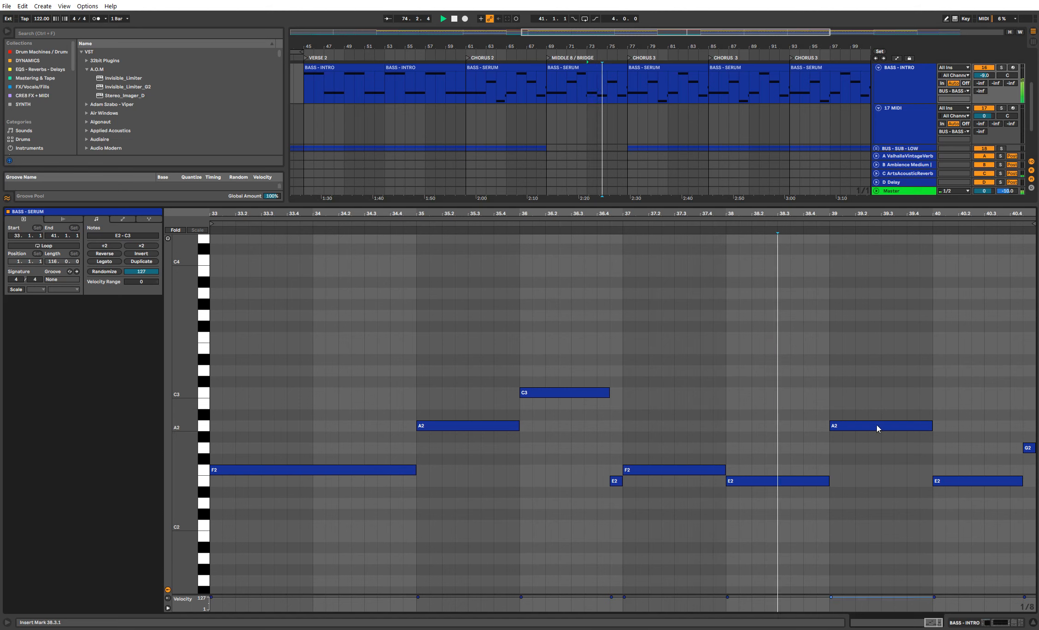
left_click_drag(876, 424, 878, 447)
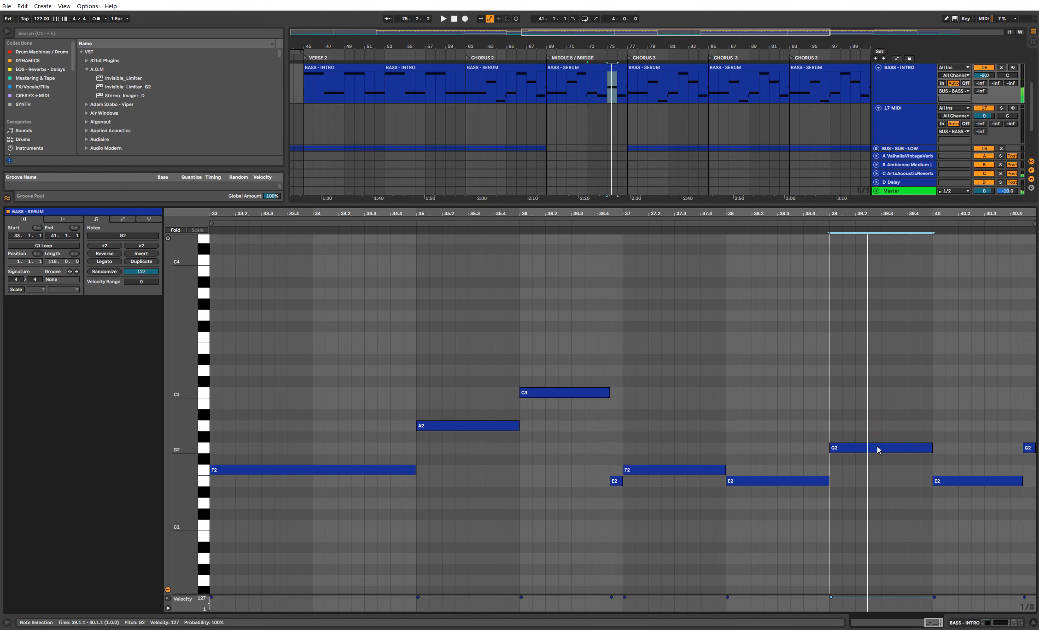
left_click(970, 480)
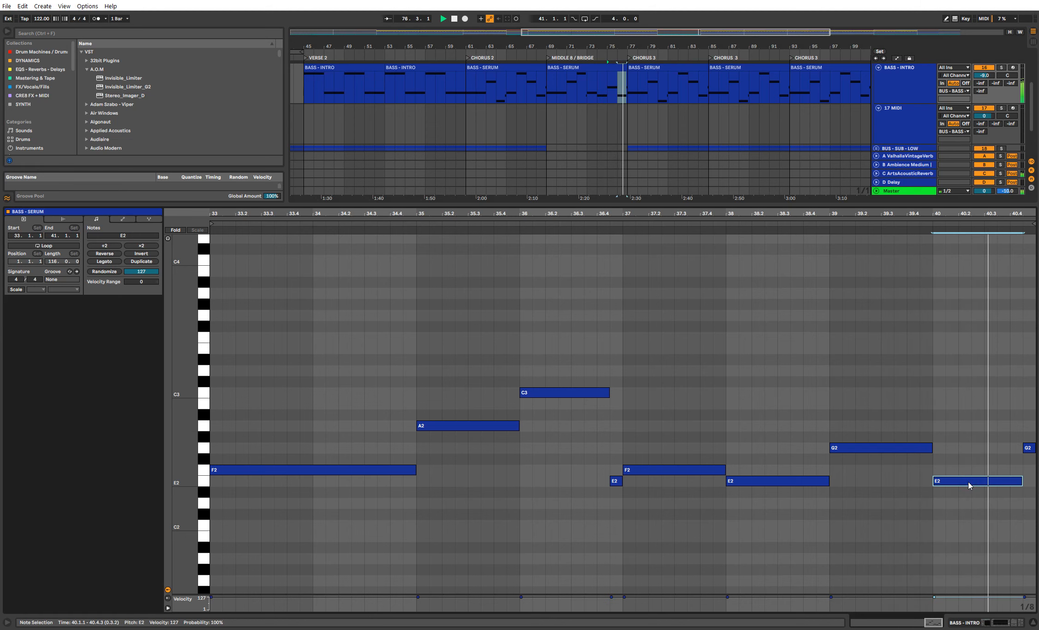
Step: Play the edited middle 8 bass line from bar 69 with the arrangement area enlarged
left_click(550, 87)
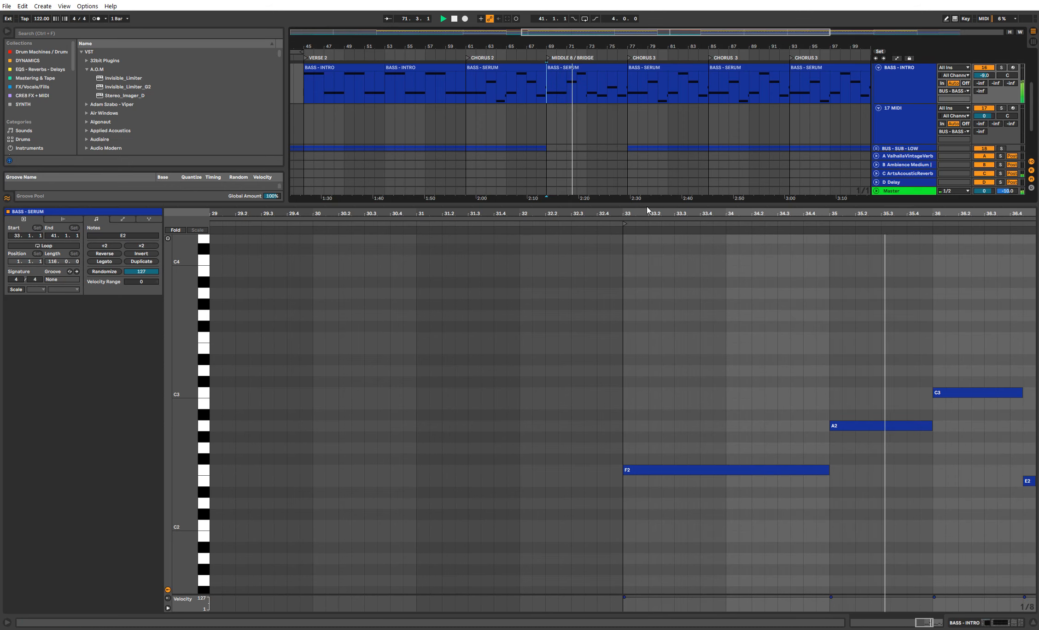
left_click_drag(647, 210, 649, 294)
scroll(622, 202, "up", 3)
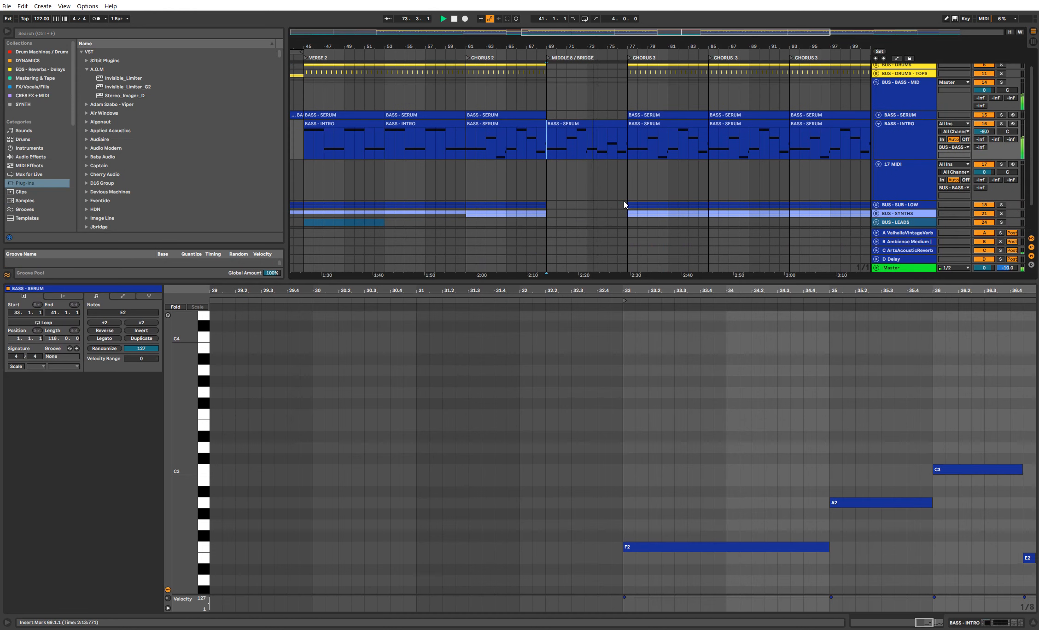
Step: Stop playback and copy the edited middle 8 bass clip onto the BASS - SERUM track at bar 69
left_click(617, 136)
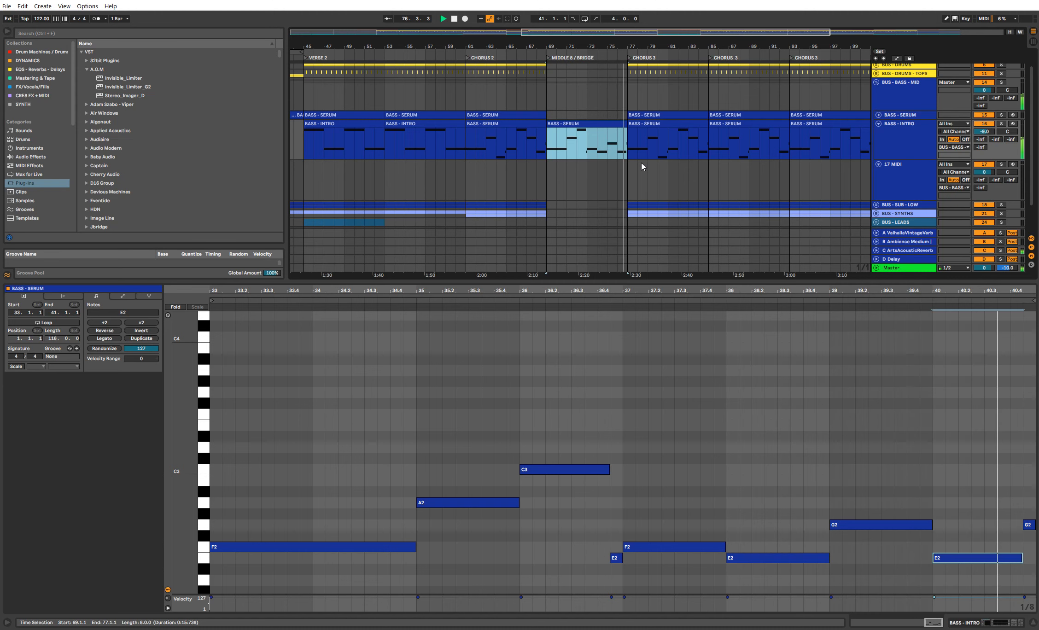
left_click(971, 623)
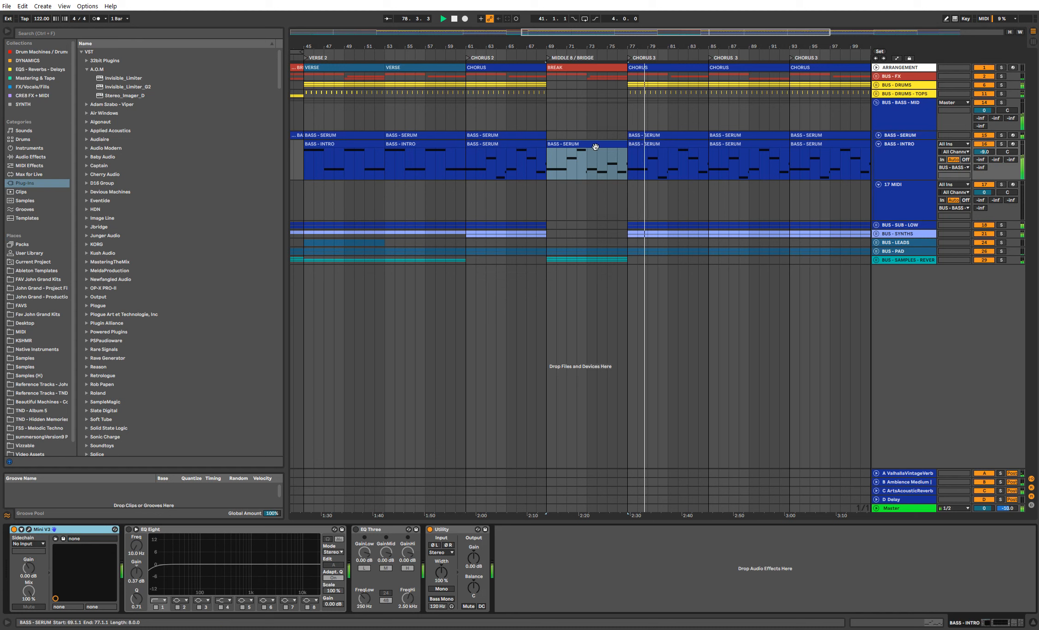
key("space")
left_click_drag(595, 146, 596, 136)
Step: Fold the BASS - INTRO track and delete the empty 17 MIDI track below it
left_click(893, 155)
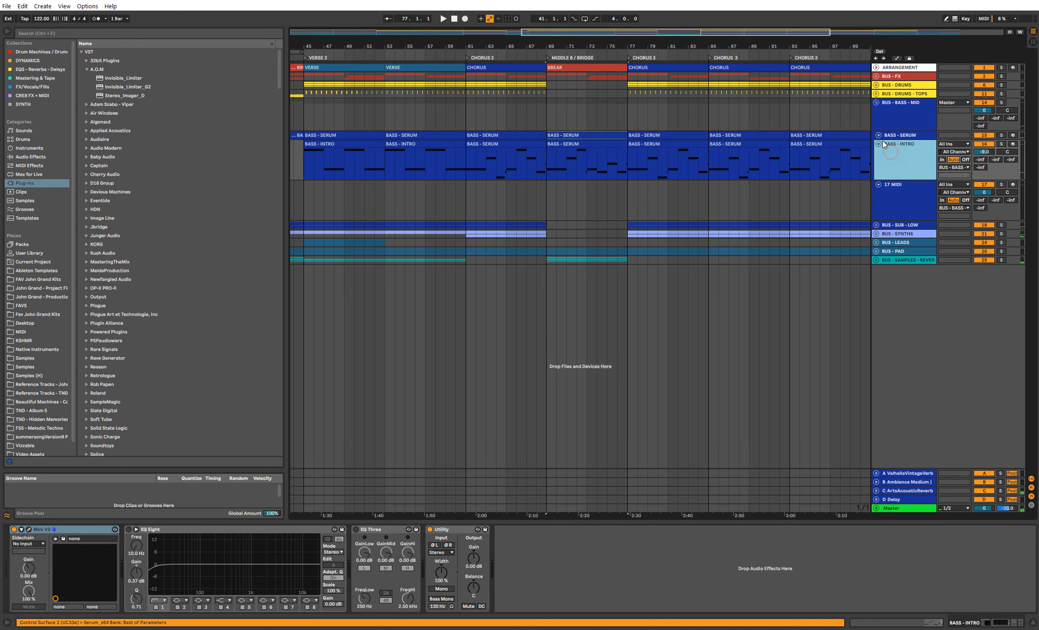
left_click(879, 143)
left_click(887, 165)
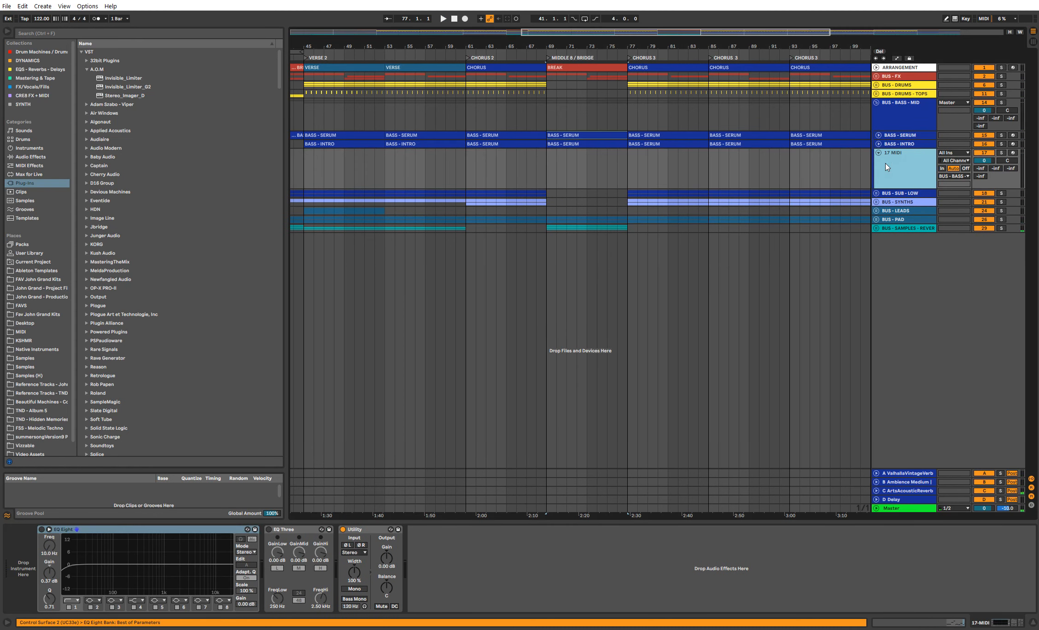
key("Delete")
Step: Unfold BUS - SAMPLES - REVERB and insert an audio track below the last MIDI track in the group
left_click_drag(547, 122, 635, 121)
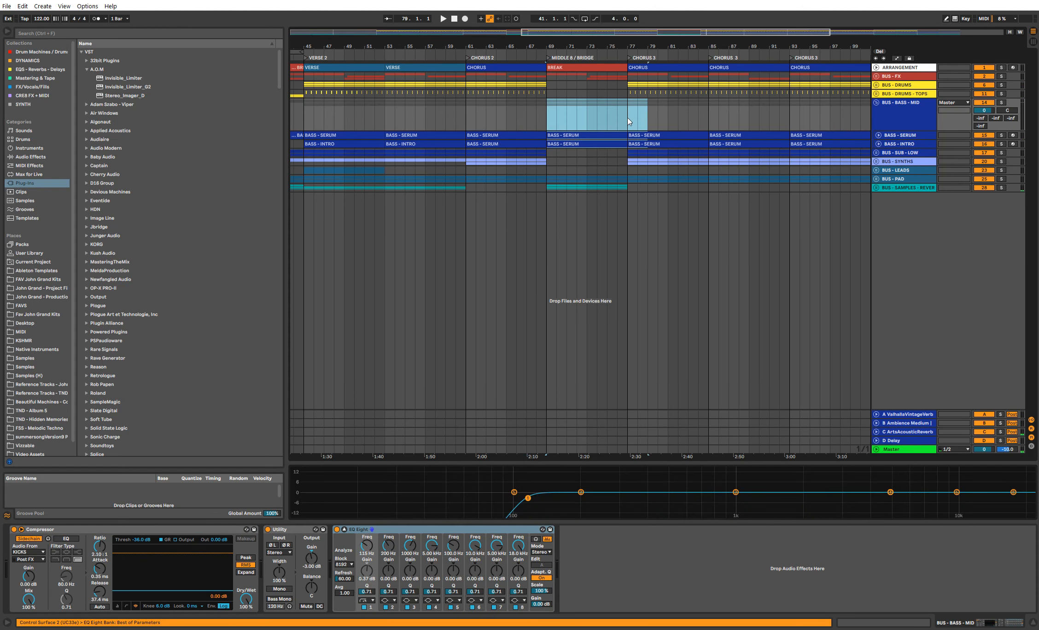
left_click(902, 192)
left_click(876, 187)
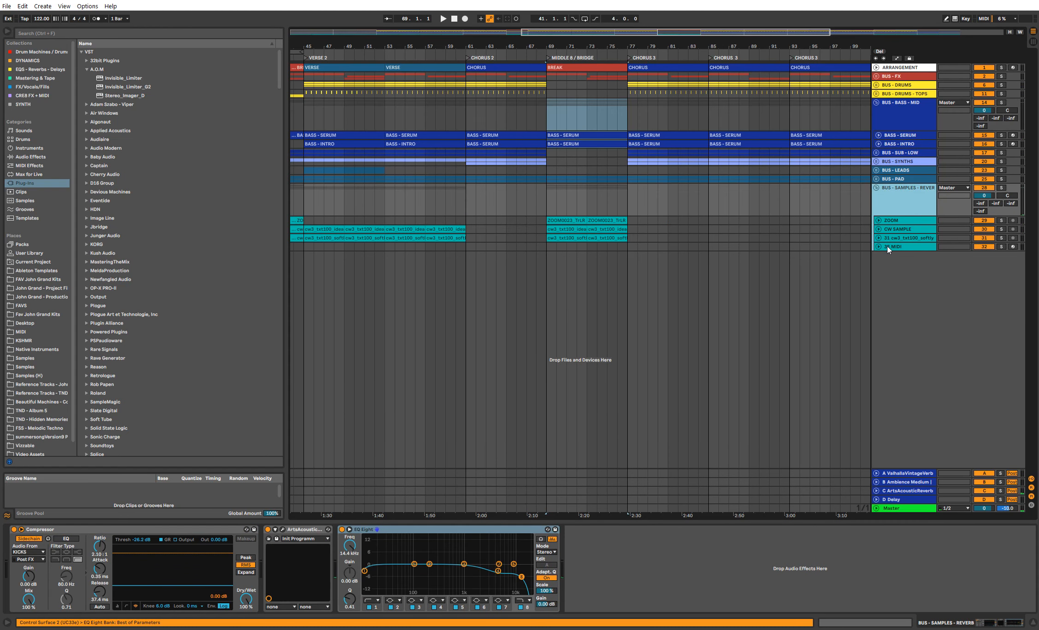
right_click(890, 247)
left_click(928, 313)
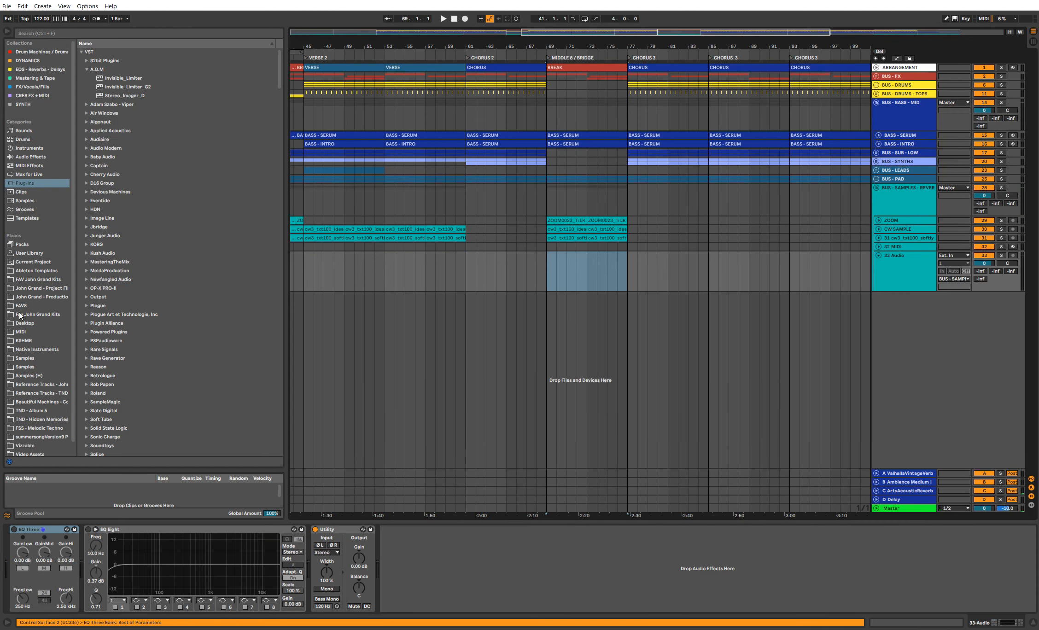
Step: Browse the Samples library and open the 100 subfolder of the vocal loops
left_click(42, 359)
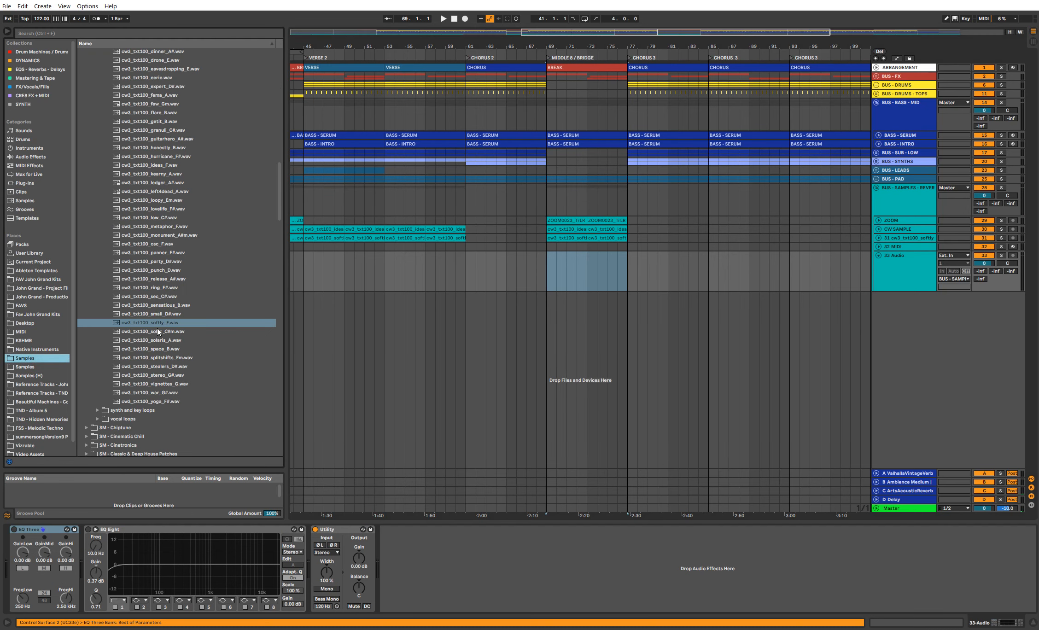
scroll(100, 333, "down", 4)
left_click(98, 328)
left_click(104, 69)
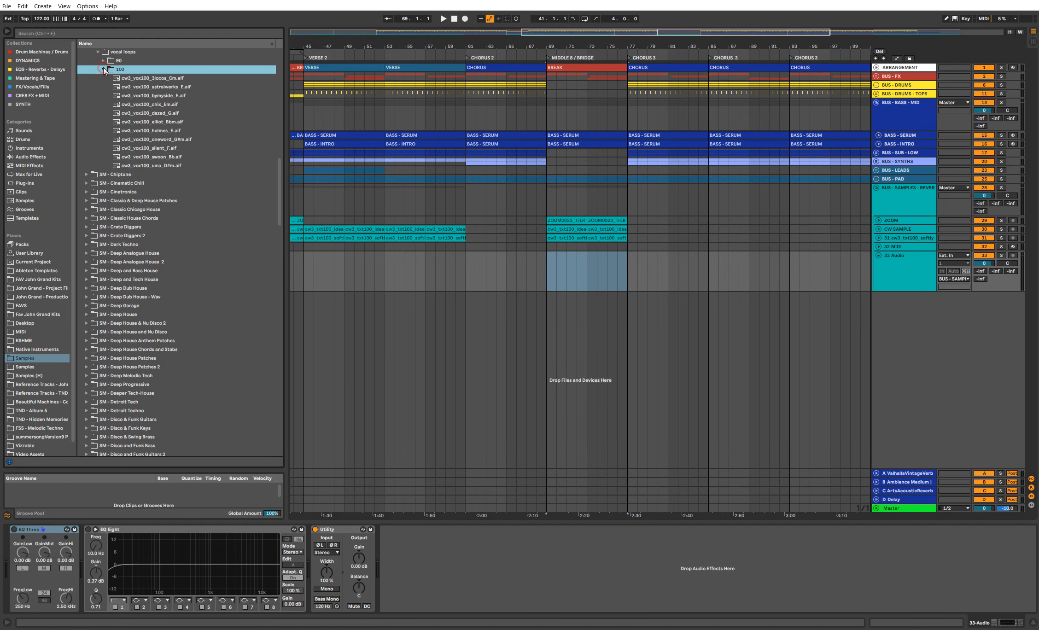
Step: Audition the cw3_vox100 vocal loops from 3locos_Cm to elliot_Bbm against the middle 8 playing from bar 69
left_click(131, 78)
left_click(158, 87)
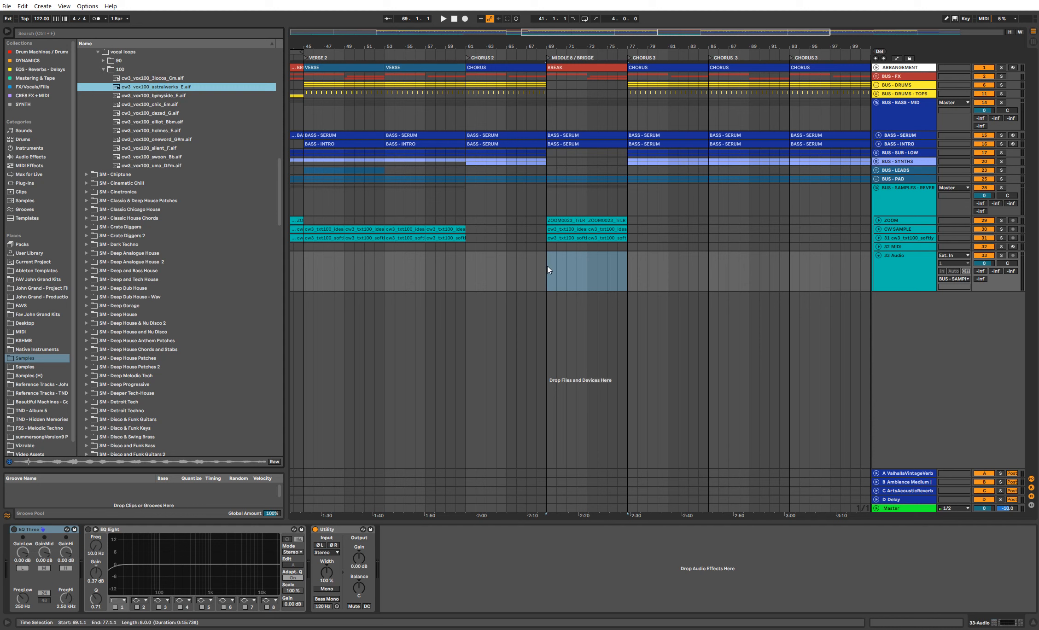
key("space")
left_click(202, 104)
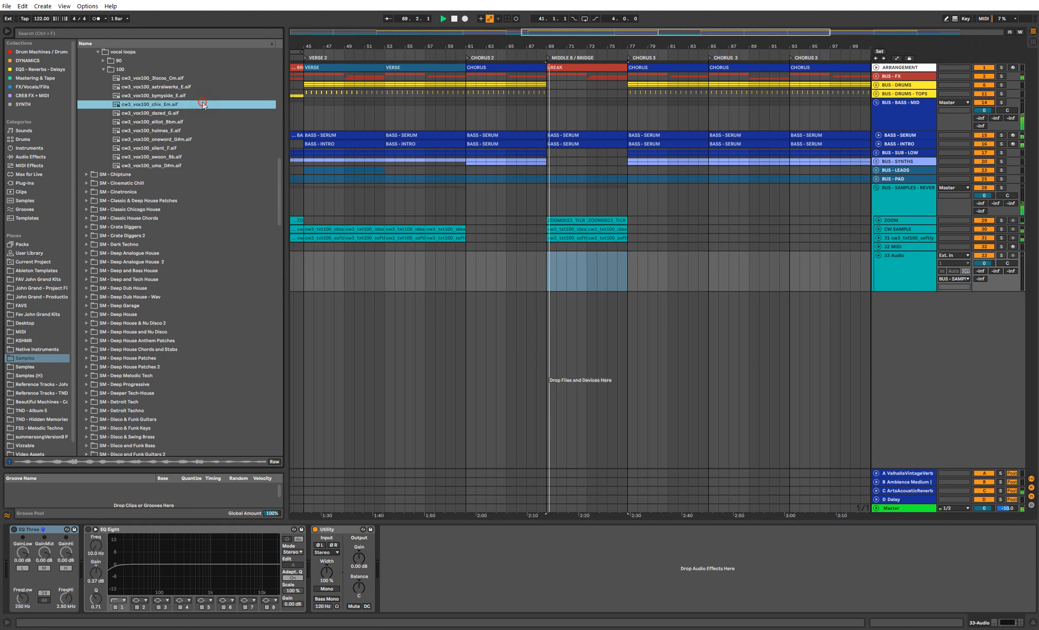
left_click(183, 113)
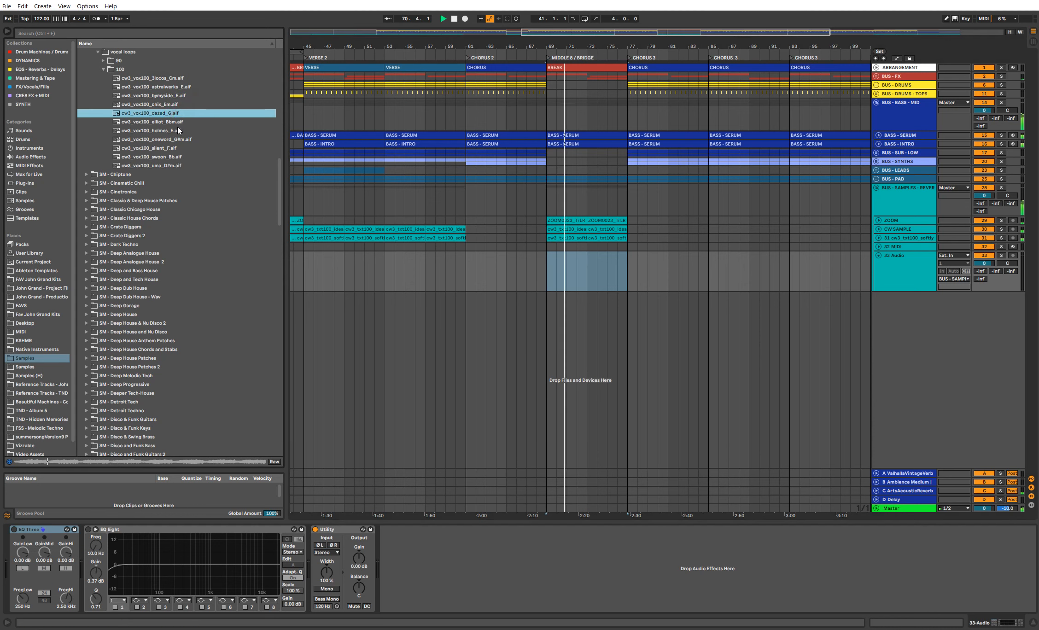
left_click(178, 123)
Step: Loop bars 69 to 77, audition further cw3_vox100 vocal loops including uma_D#m, and stop playback
left_click_drag(556, 258, 627, 261)
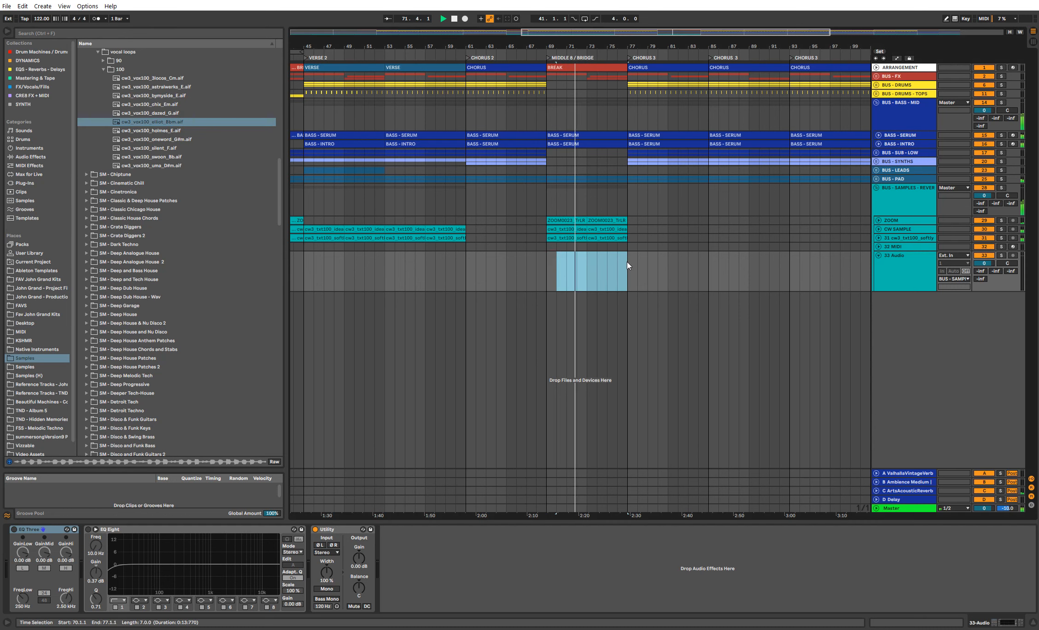
left_click(545, 262, "shift")
key("ctrl+l")
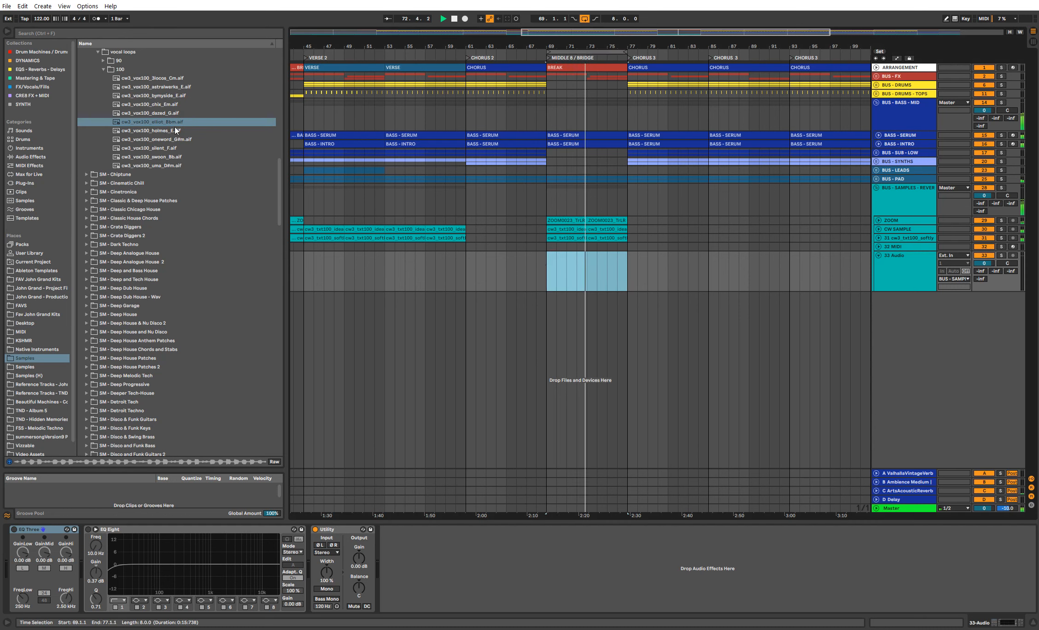
left_click(165, 150)
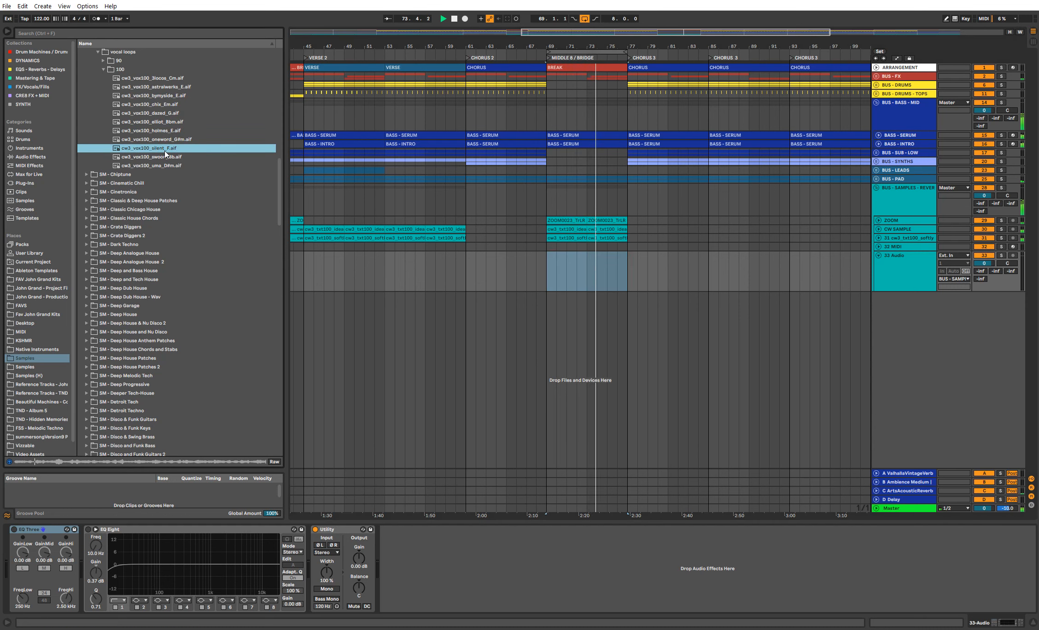
left_click(171, 164)
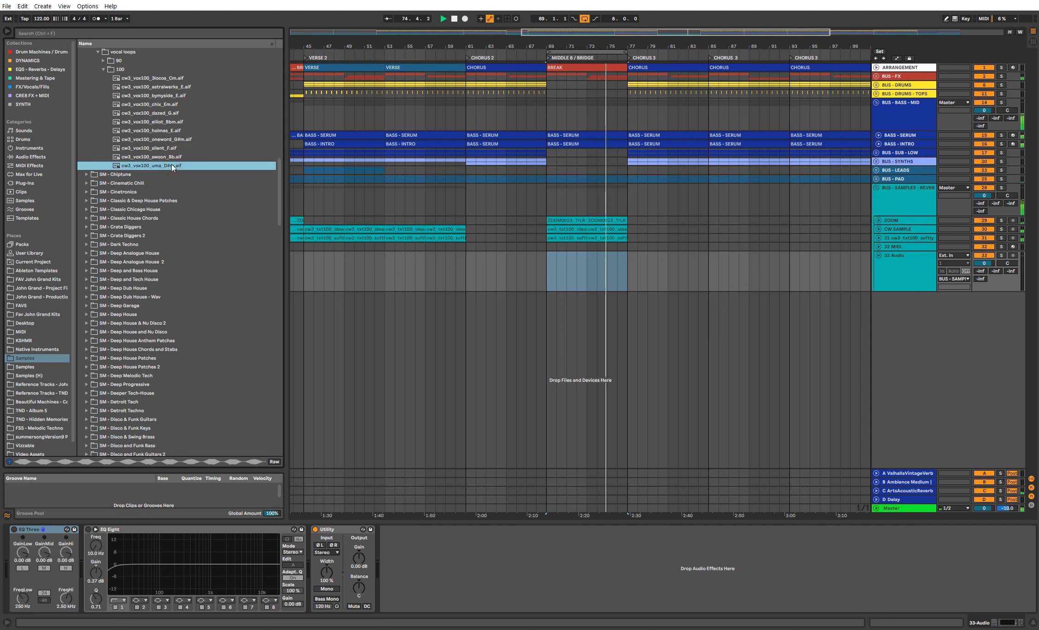
scroll(380, 89, "down", 3)
key("space")
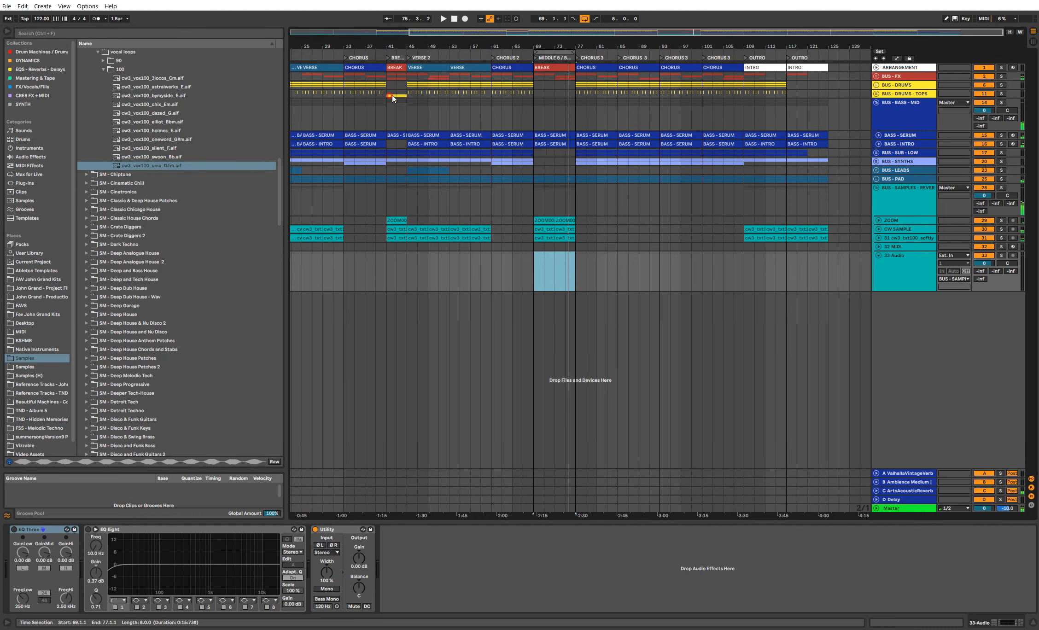
Step: Duplicate the BUS - DRUMS - TOPS percussion clip from the bar 41 break to fill the middle 8, and play from bar 69
left_click_drag(392, 98, 540, 95)
key("ctrl+f")
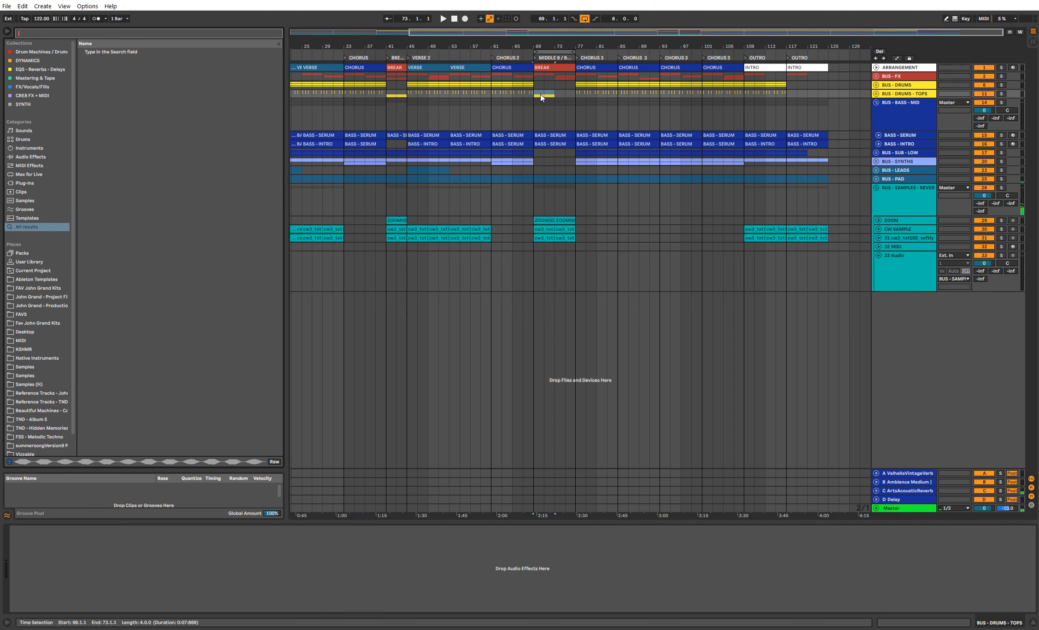
left_click(535, 96)
key("space")
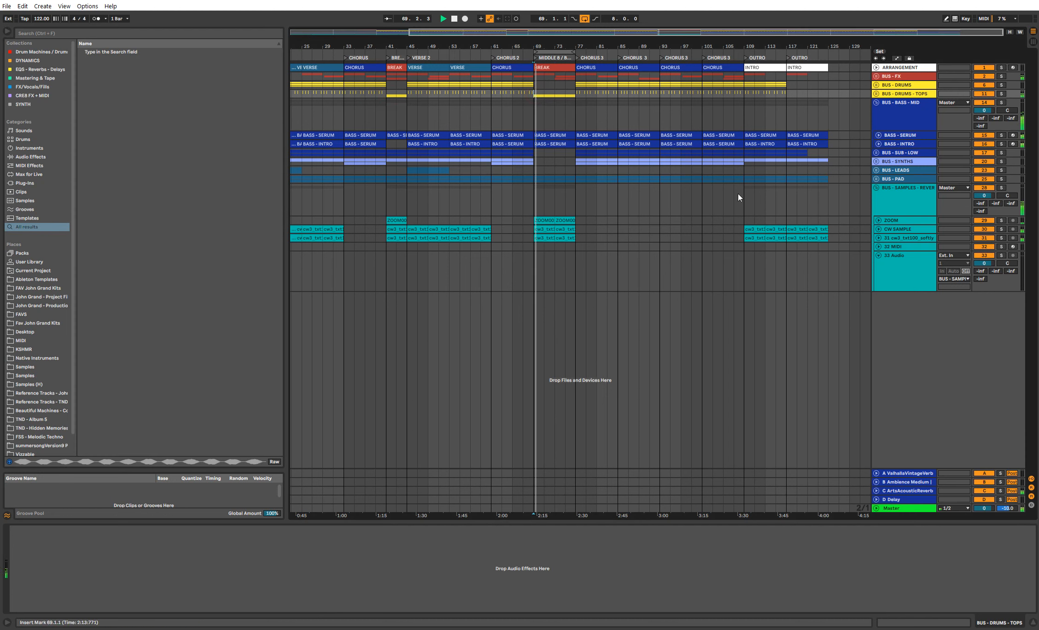
Step: Browse the Samples library's vocal loops 90 subfolder and audition the cw3_vox90 loops from eclipse_A to xl_B against the middle 8
left_click(25, 367)
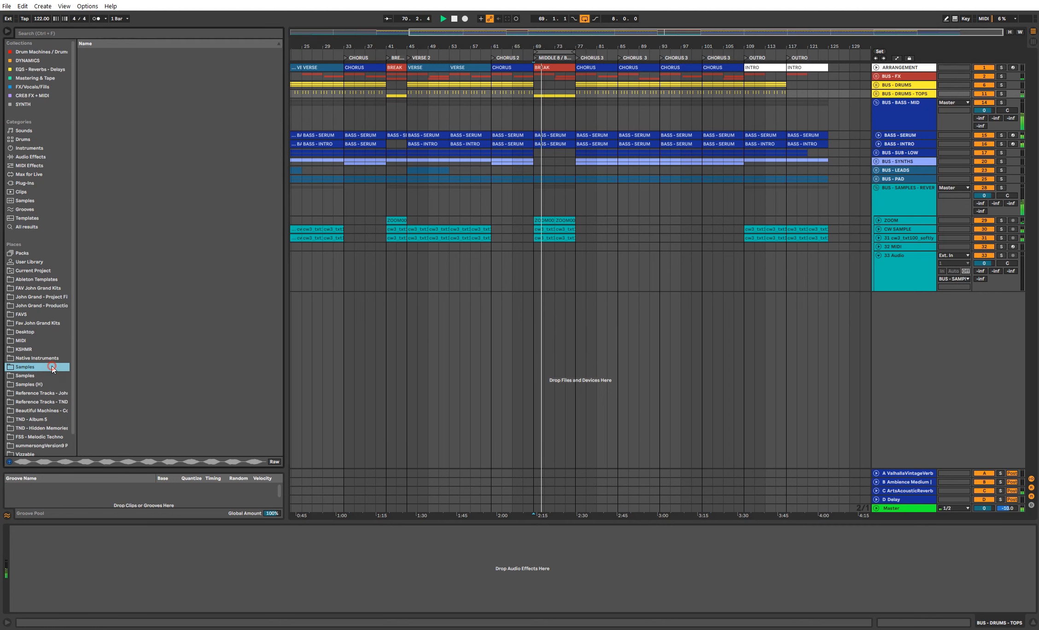
left_click(149, 134)
scroll(150, 137, "up", 2)
left_click(104, 98)
left_click(157, 150)
left_click(173, 132)
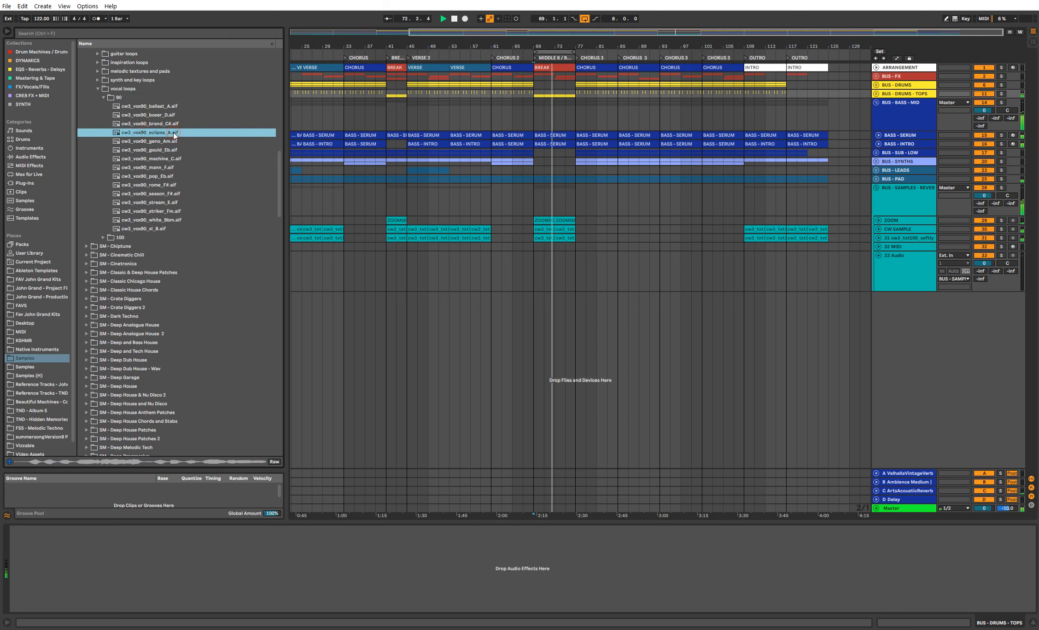
left_click(180, 177)
left_click(178, 167)
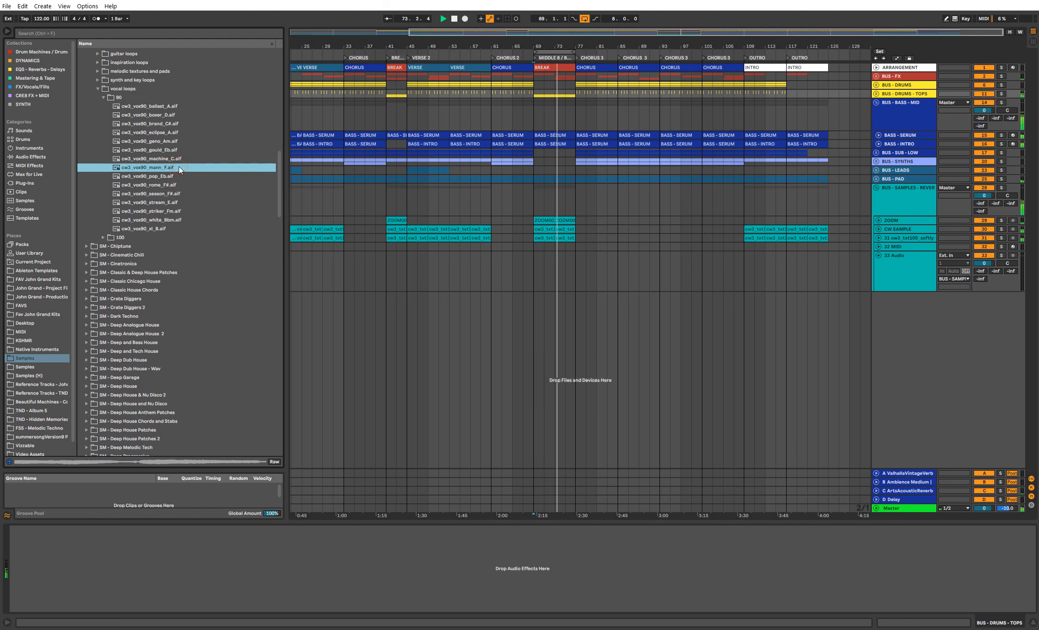
left_click(178, 192)
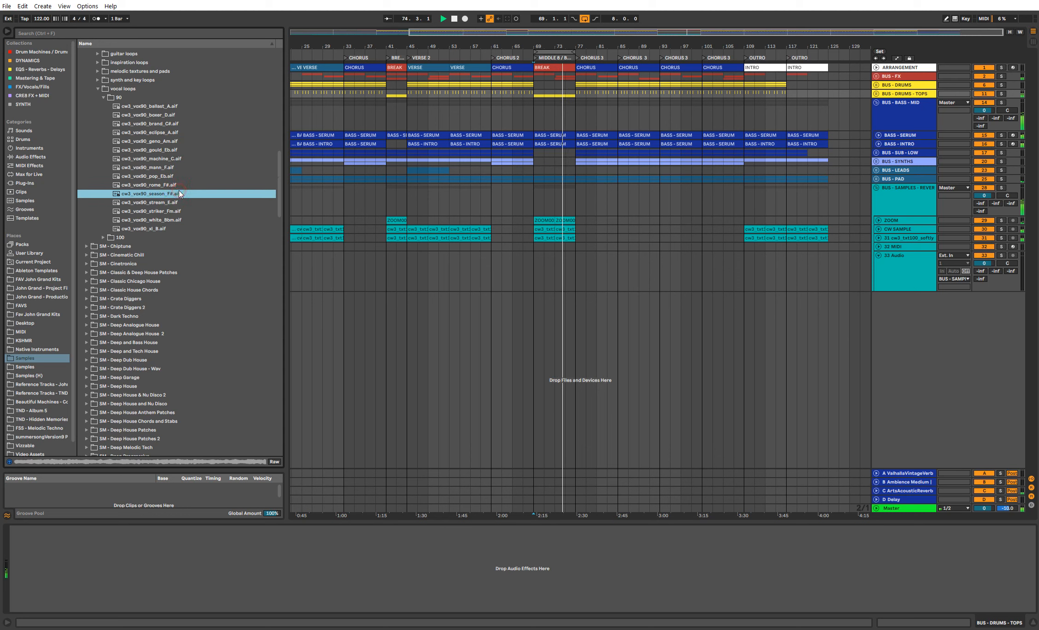
left_click(166, 228)
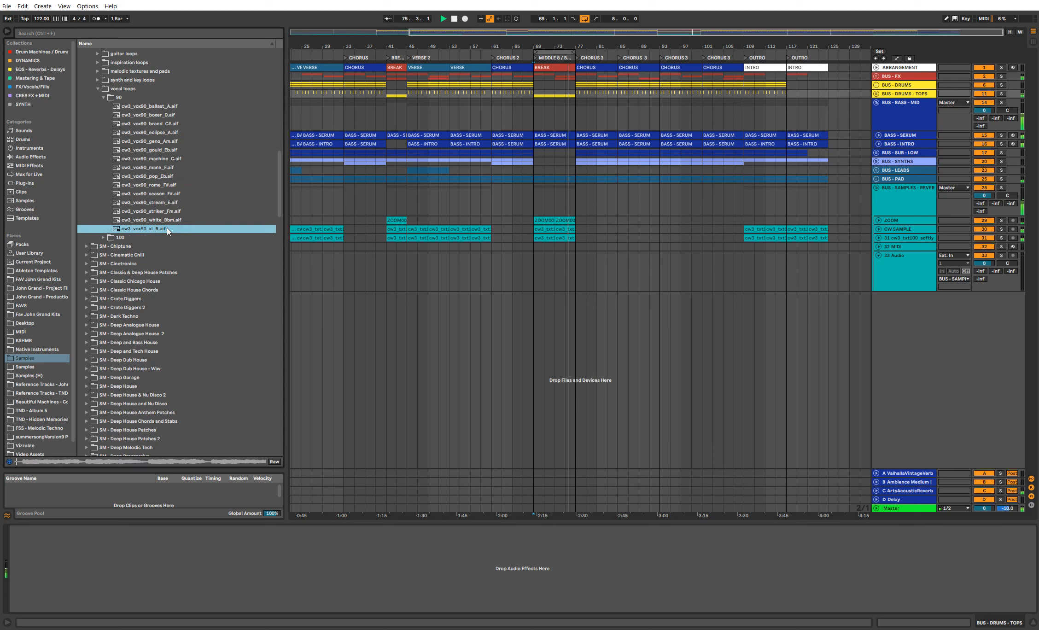
left_click(161, 220)
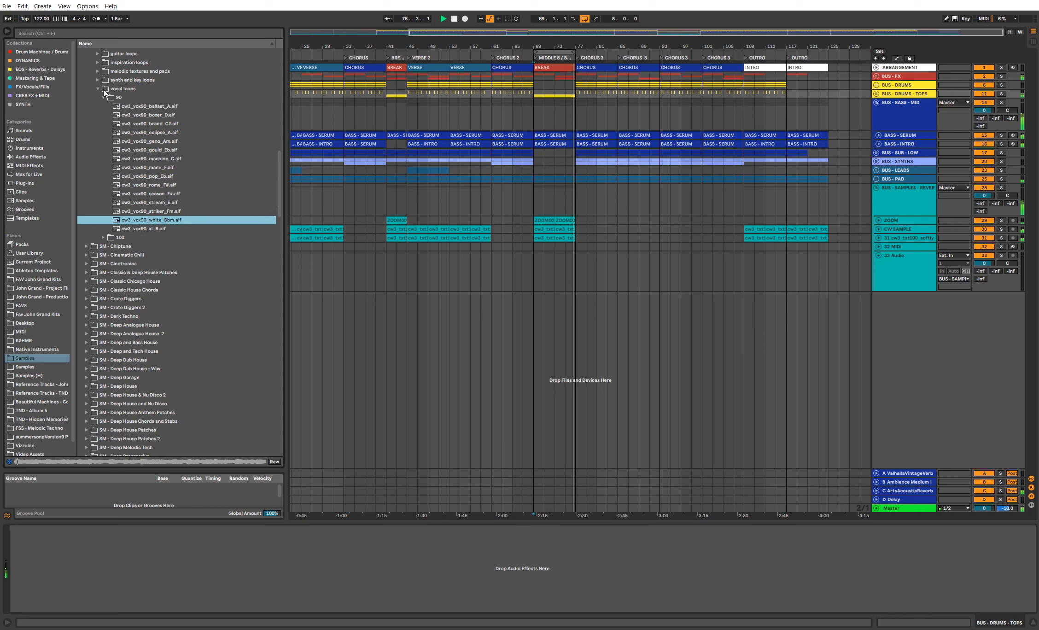
Step: Open the 90 subfolder of the synth and key loops and audition the first cw3_syn90 loops up to benji_C
left_click(101, 80)
left_click(110, 90)
left_click(137, 107)
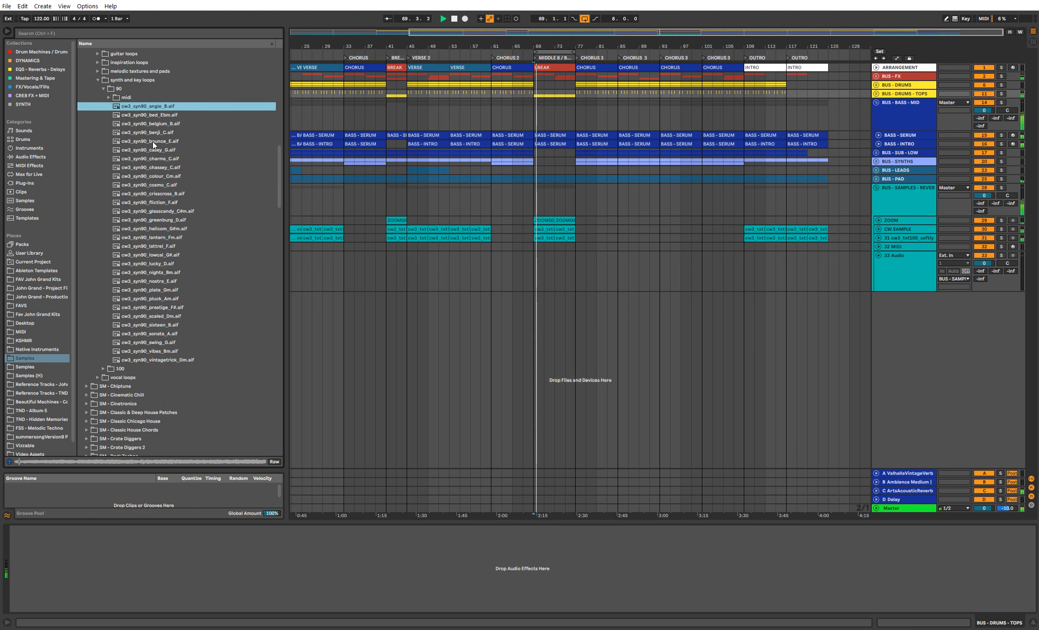
left_click(178, 134)
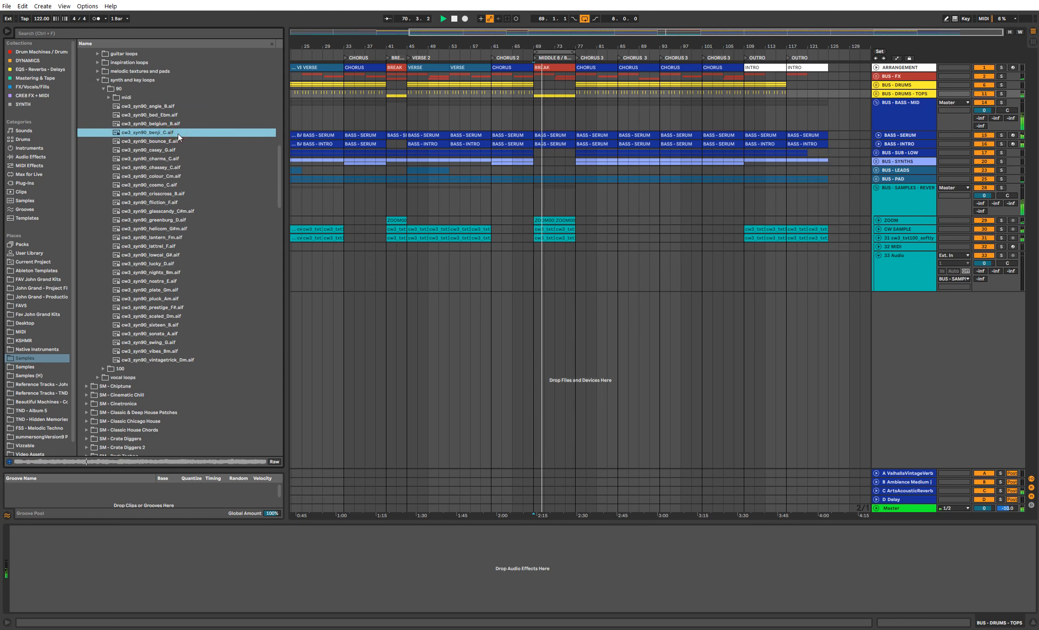
Step: Place cw3_syn90_benji_C.aif on the empty samples audio track at bar 69 and lower that track's volume to -20.4 dB during playback
left_click(172, 133)
left_click_drag(173, 132, 543, 254)
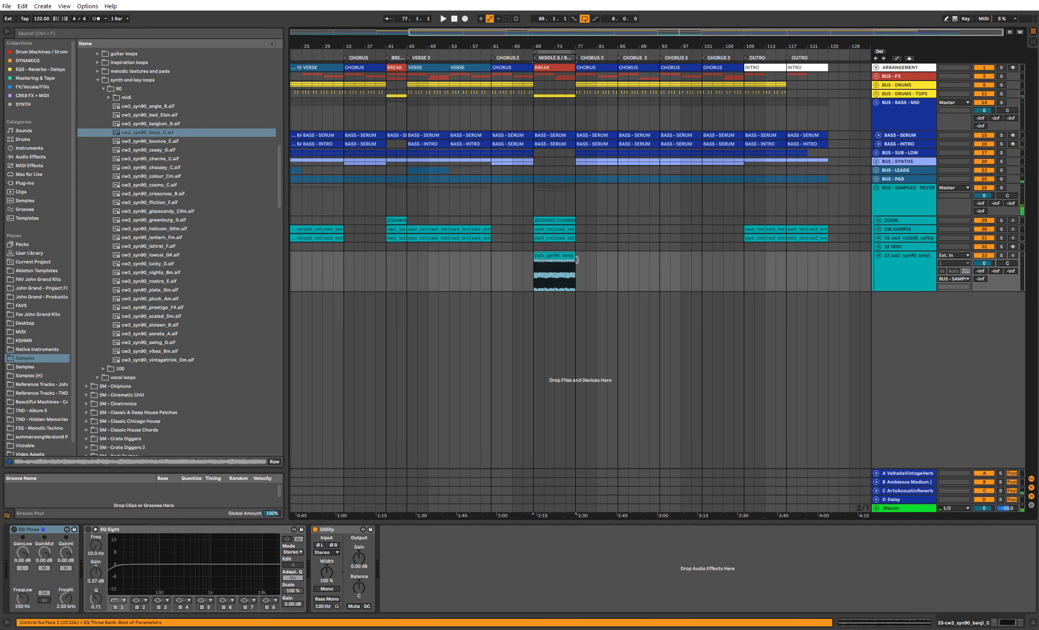
key("space")
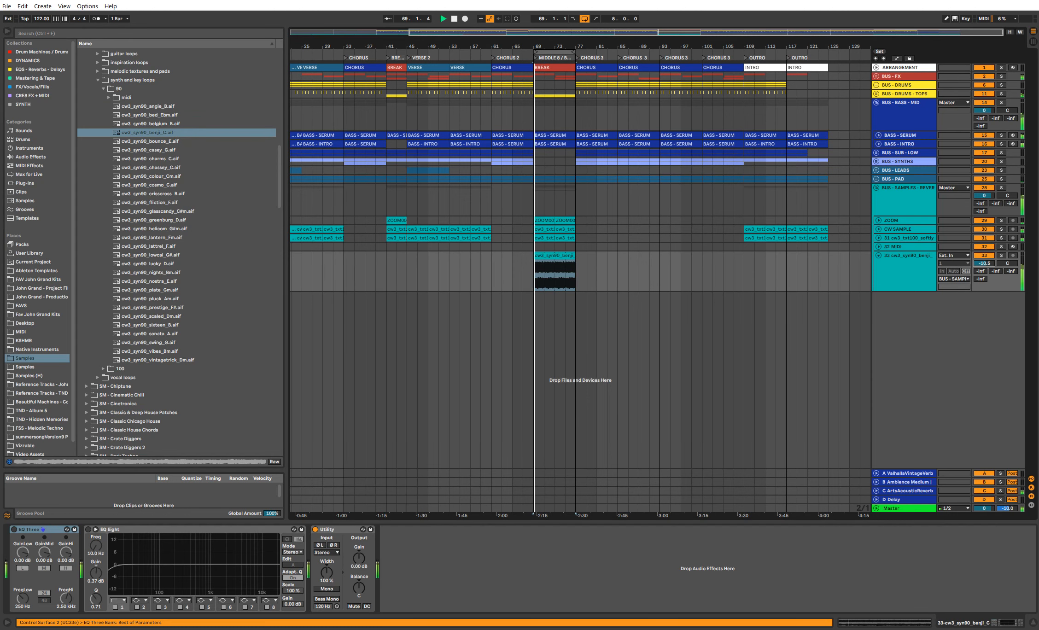
left_click_drag(984, 263, 984, 274)
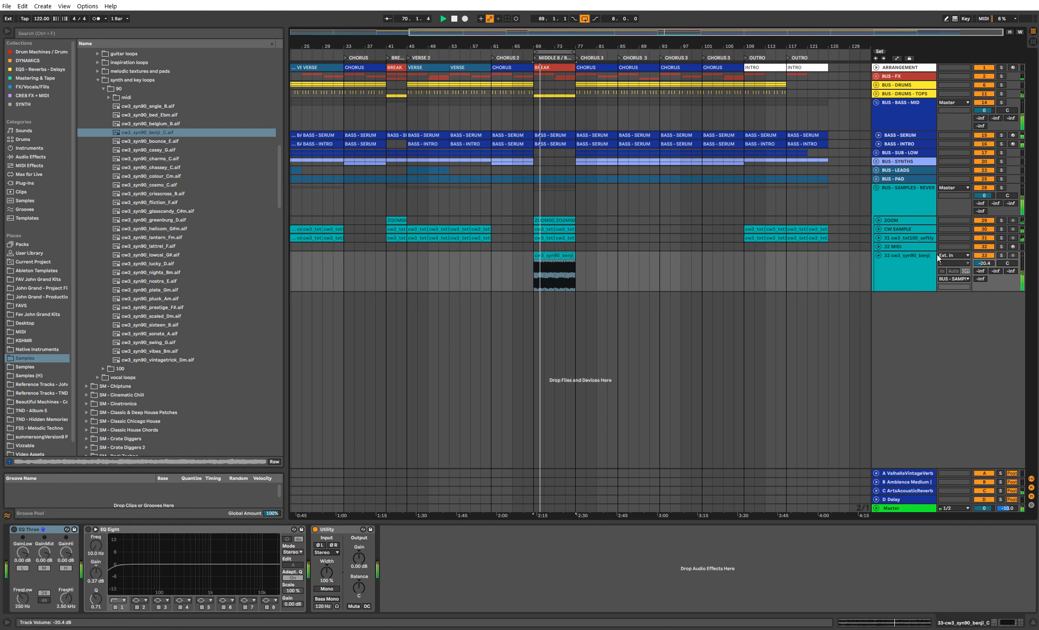
Step: Insert an audio track below the benji track and put it in a new group named BUS - SAMPLES 2
right_click(919, 196)
left_click(951, 249)
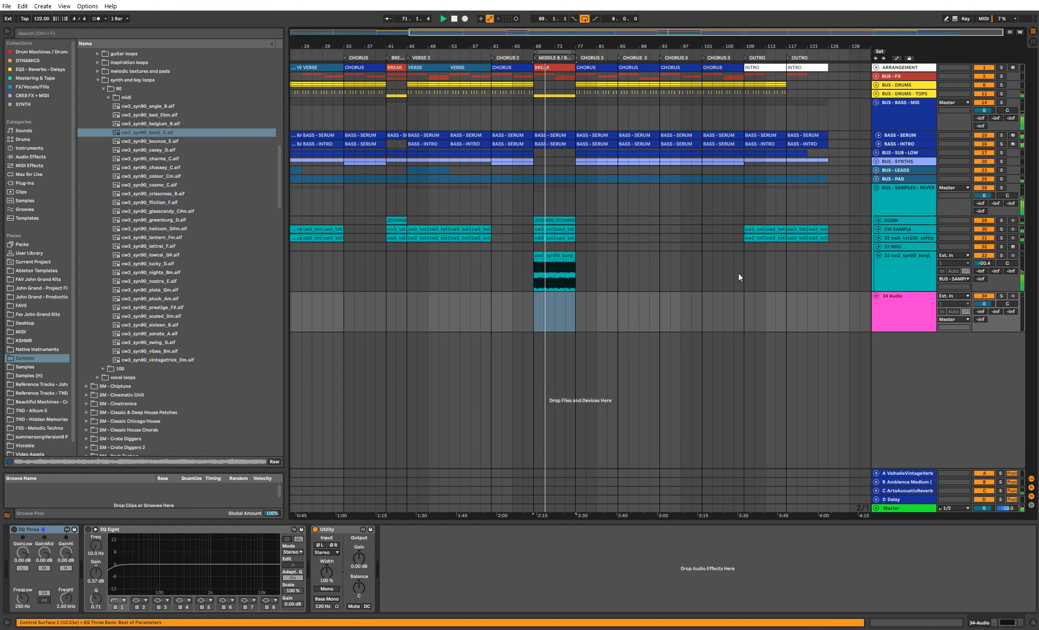
key("ctrl+g")
type("B")
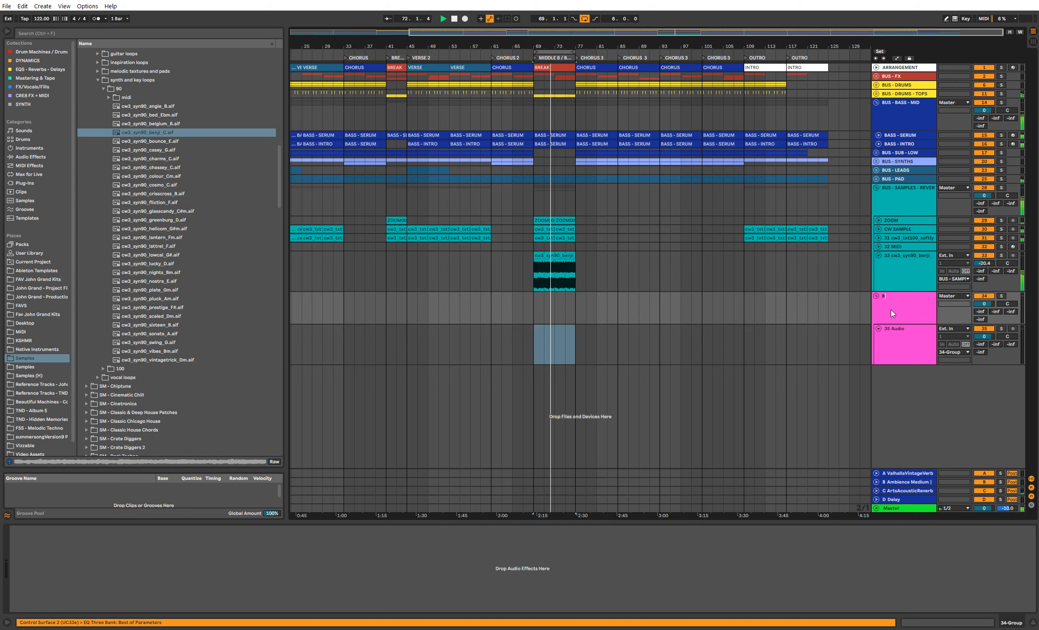
type("US - SAM")
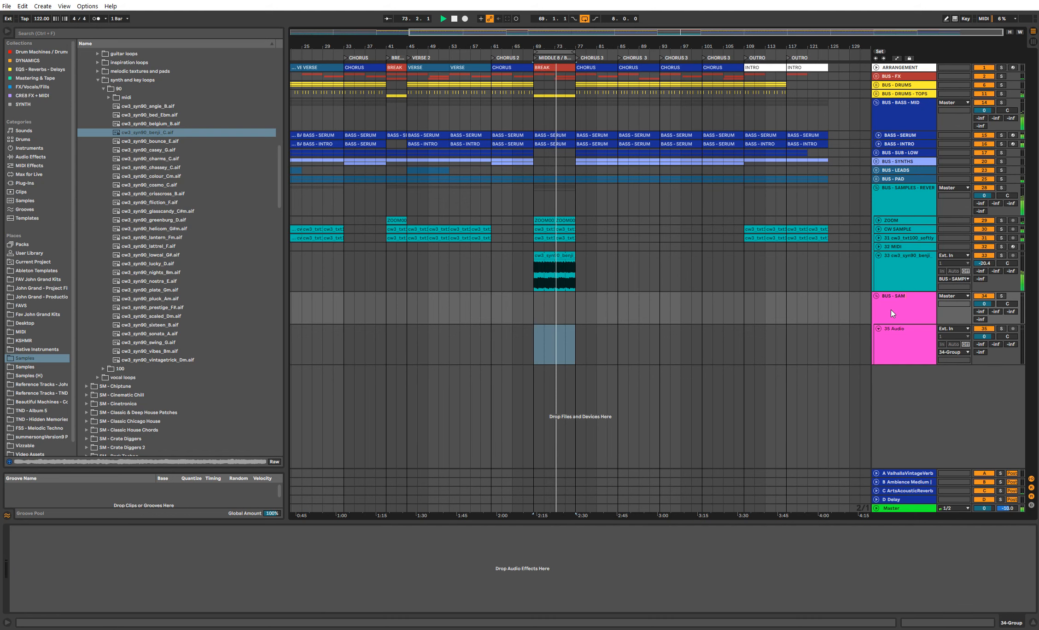
type("LESPLES 2")
key("Return")
left_click_drag(593, 47, 593, 67)
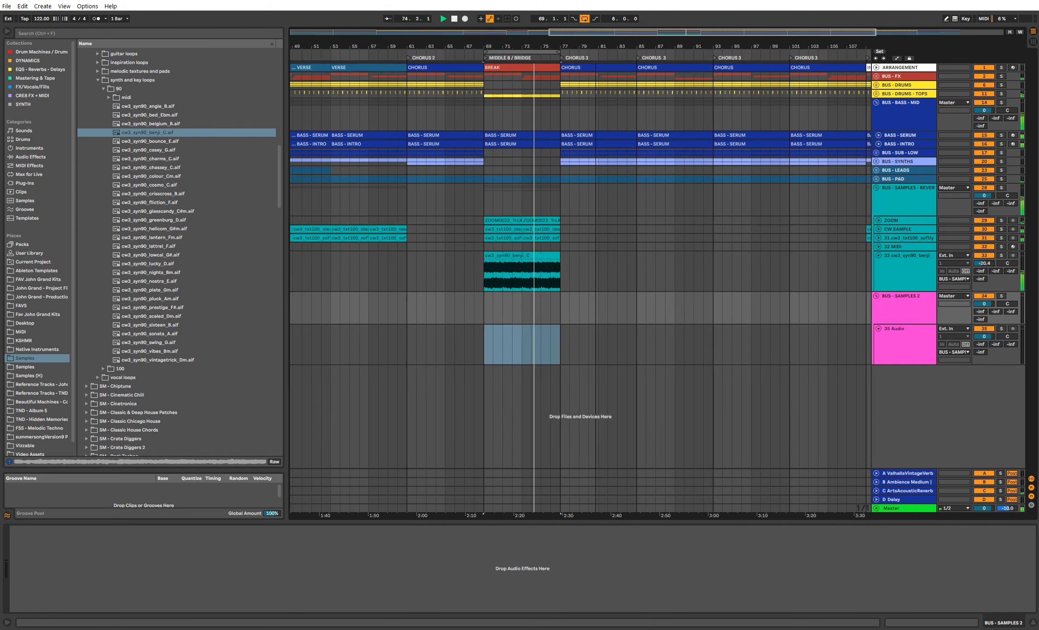
left_click(550, 262)
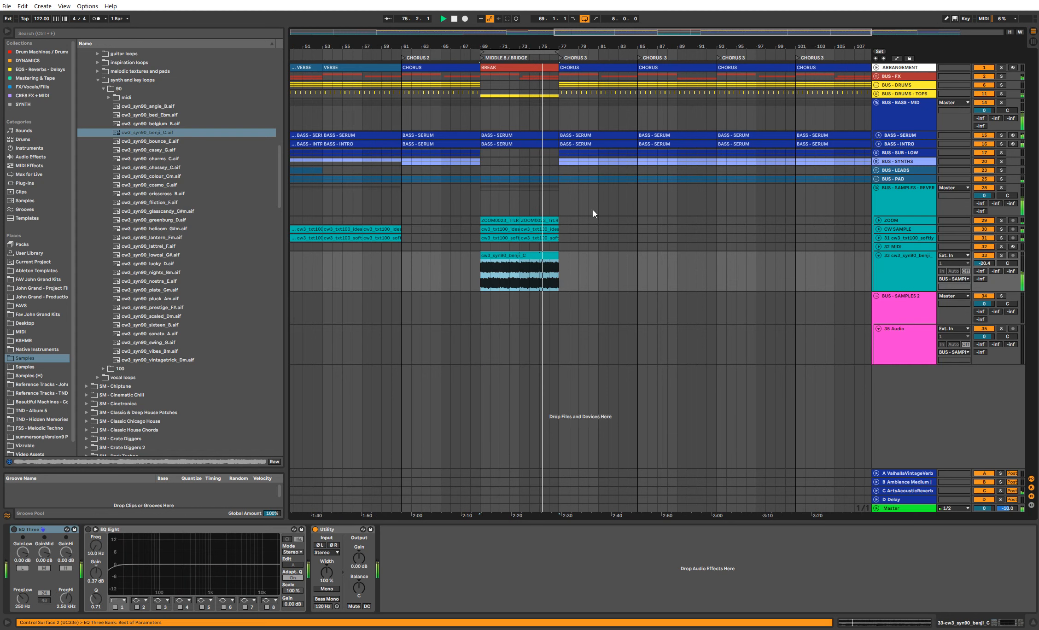
Step: Unfold BUS - DRUMS - TOPS and insert an audio track below the PERCUSSION track
left_click(891, 94)
left_click(877, 94)
left_click(892, 135)
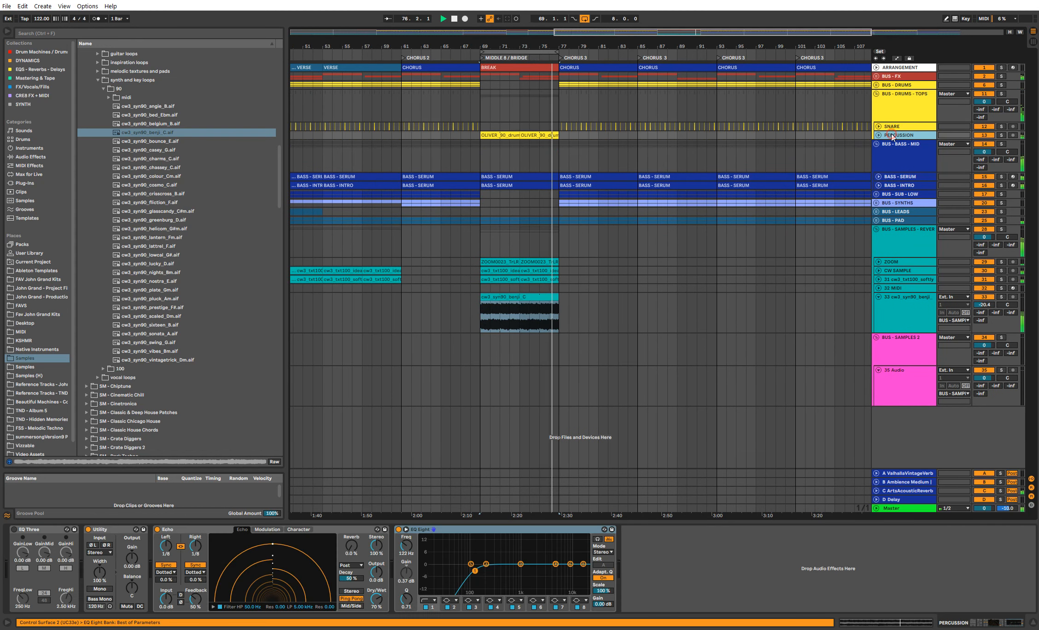
right_click(892, 135)
left_click(921, 201)
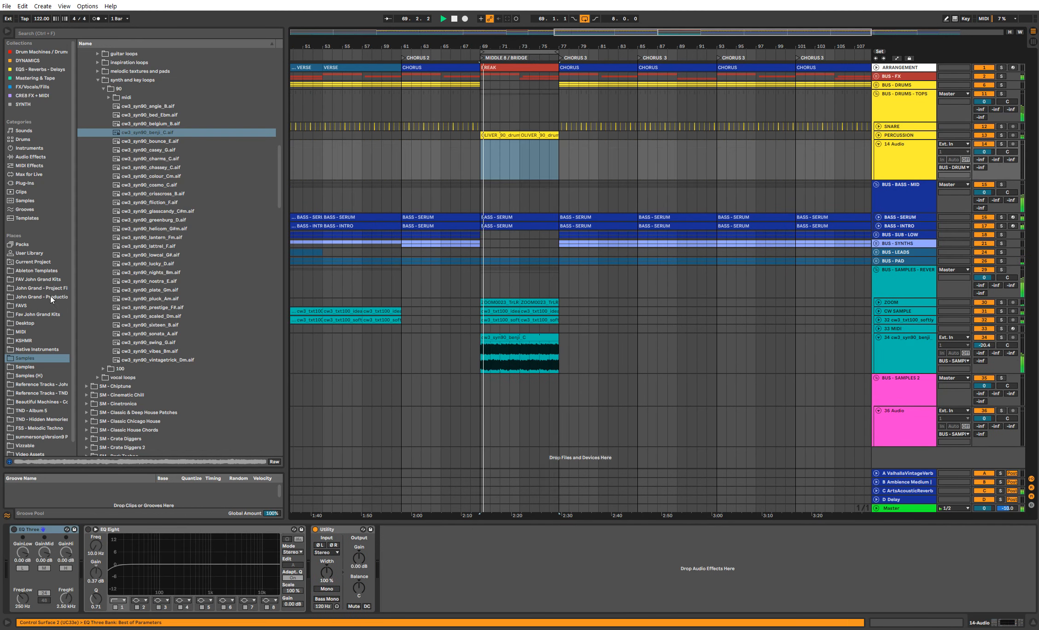
Step: Browse the Oliver Tops in the FAVS folder and audition 90 to 92 BPM drum loops against the middle 8
left_click(28, 306)
scroll(185, 278, "down", 15)
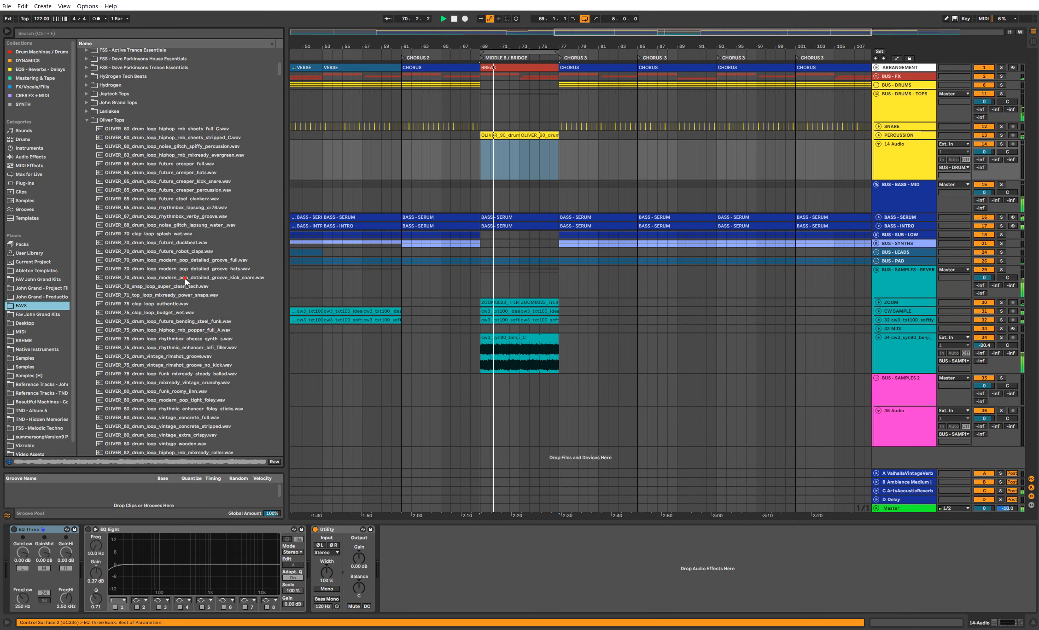
scroll(185, 279, "down", 10)
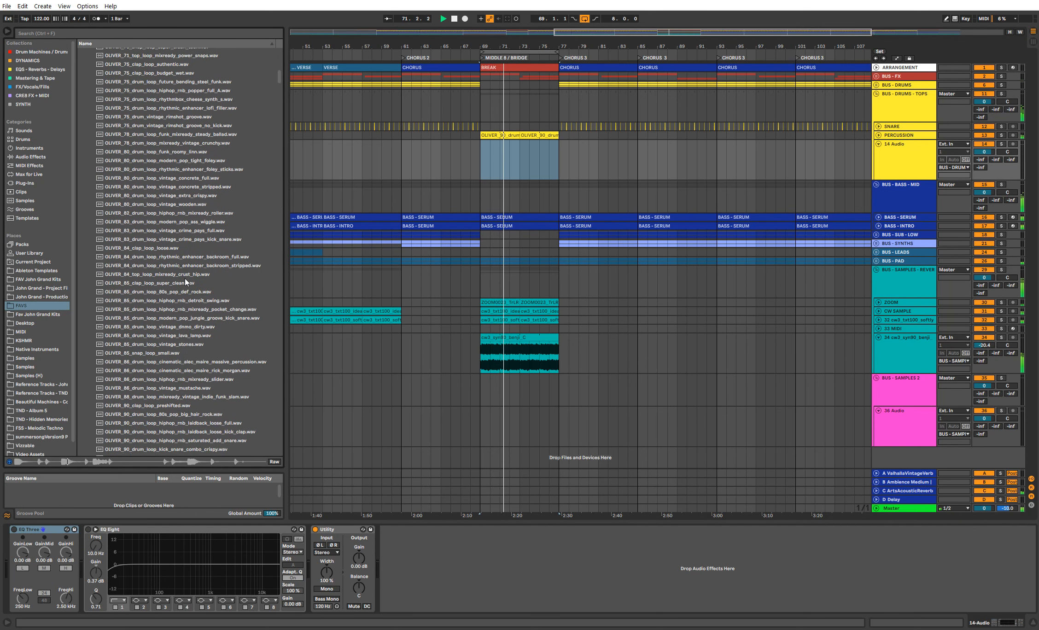
left_click(185, 276)
scroll(185, 279, "down", 3)
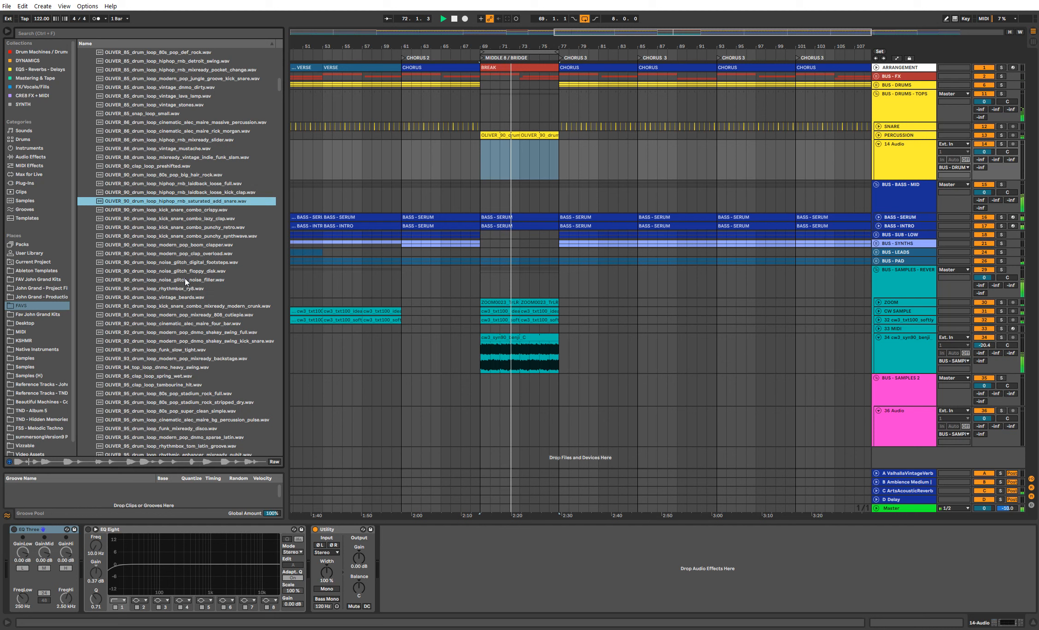
left_click(188, 235)
scroll(187, 236, "down", 4)
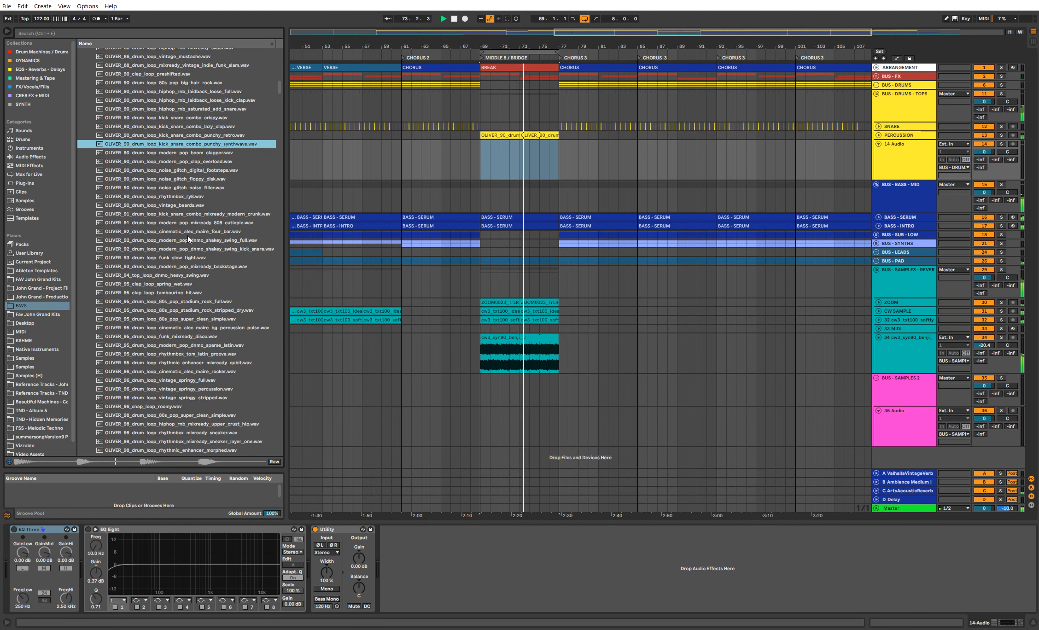
left_click(186, 206)
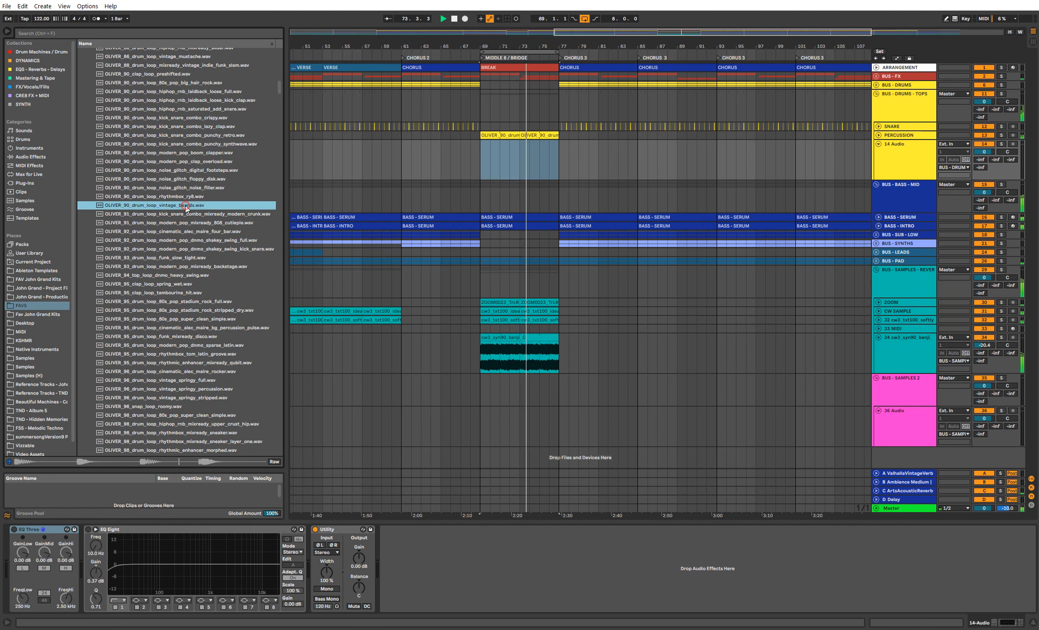
left_click(189, 248)
scroll(189, 248, "down", 3)
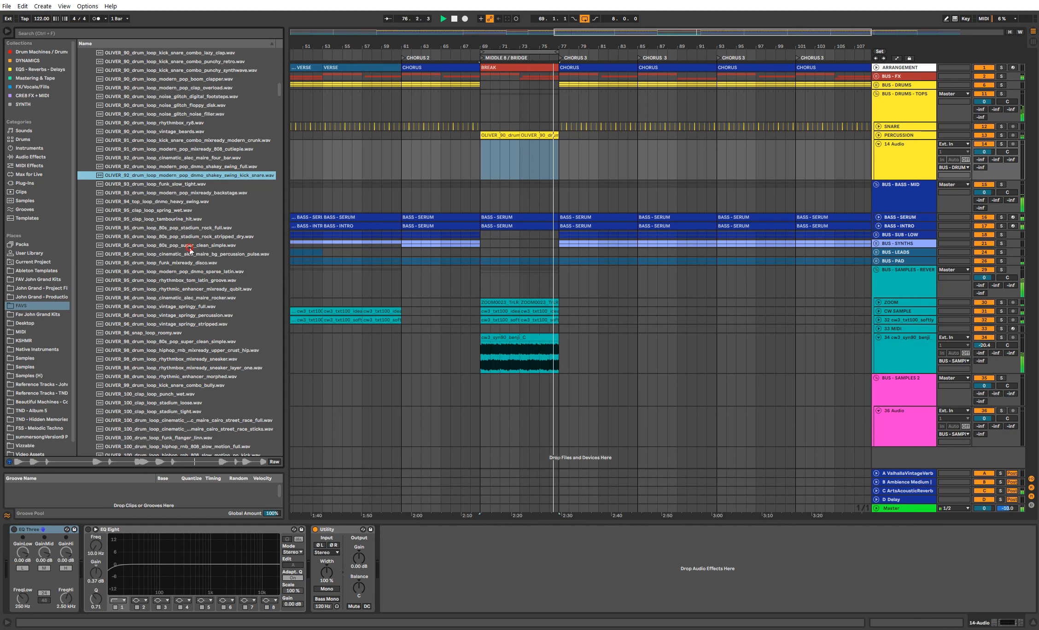
Step: Audition more Oliver loops, from OLIVER_95_drum_loop_80s_pop_super_clean_simple to OLIVER_100_clap_loop_punch_wet
left_click(190, 245)
scroll(189, 248, "down", 5)
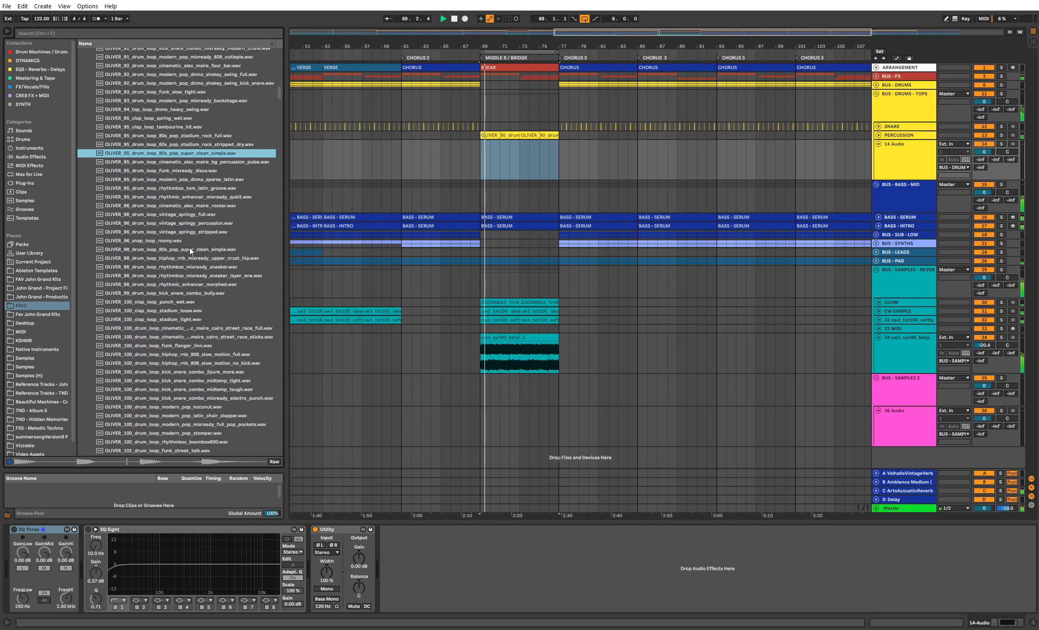
left_click(189, 248)
scroll(189, 248, "down", 3)
left_click(189, 248)
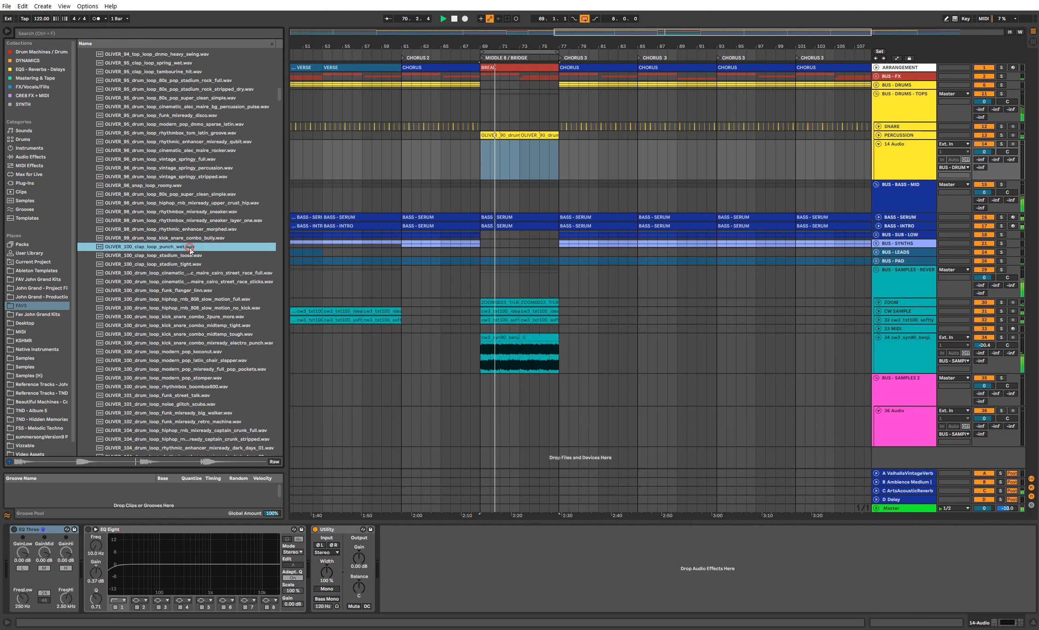
scroll(189, 247, "down", 3)
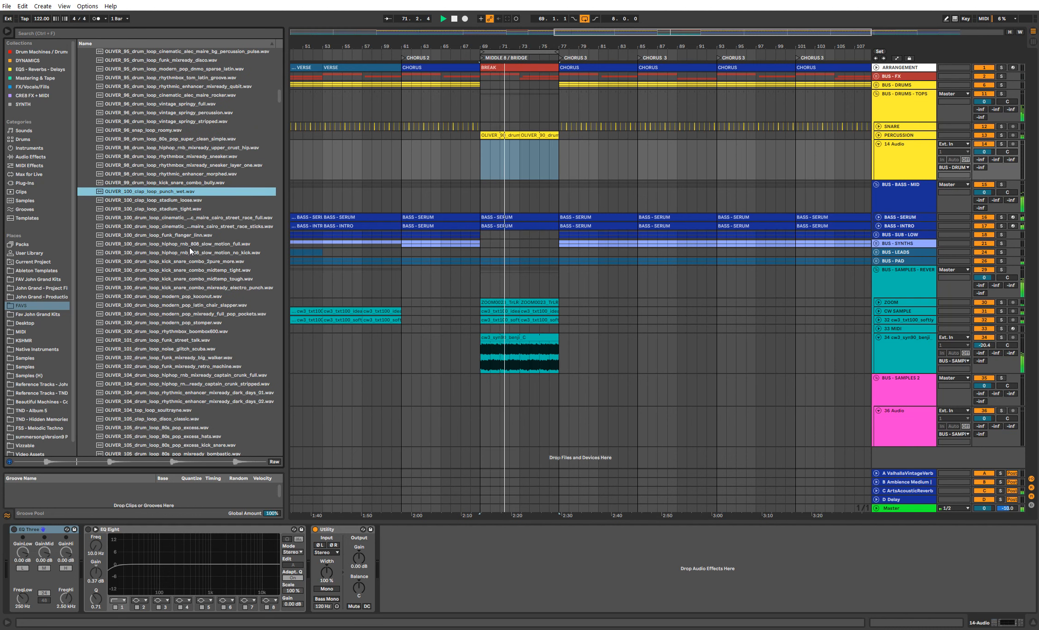
Step: Audition the hiphop_rnb_808_slow_motion loops, and place the no_kick version on the new drum-tops track at bar 69 with volume -13.9 dB
left_click(189, 248)
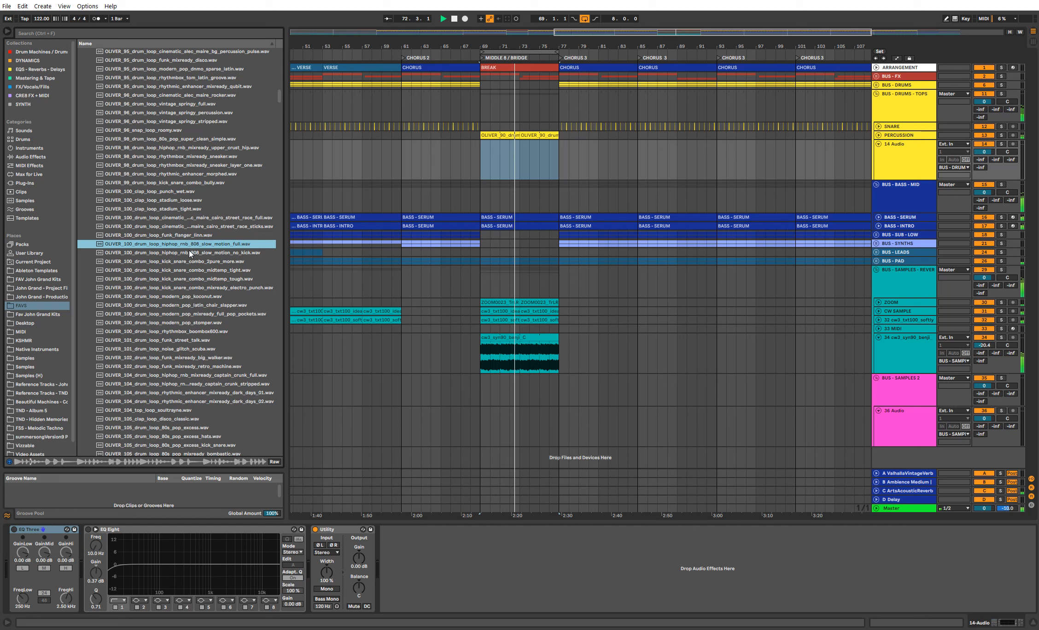
left_click(189, 252)
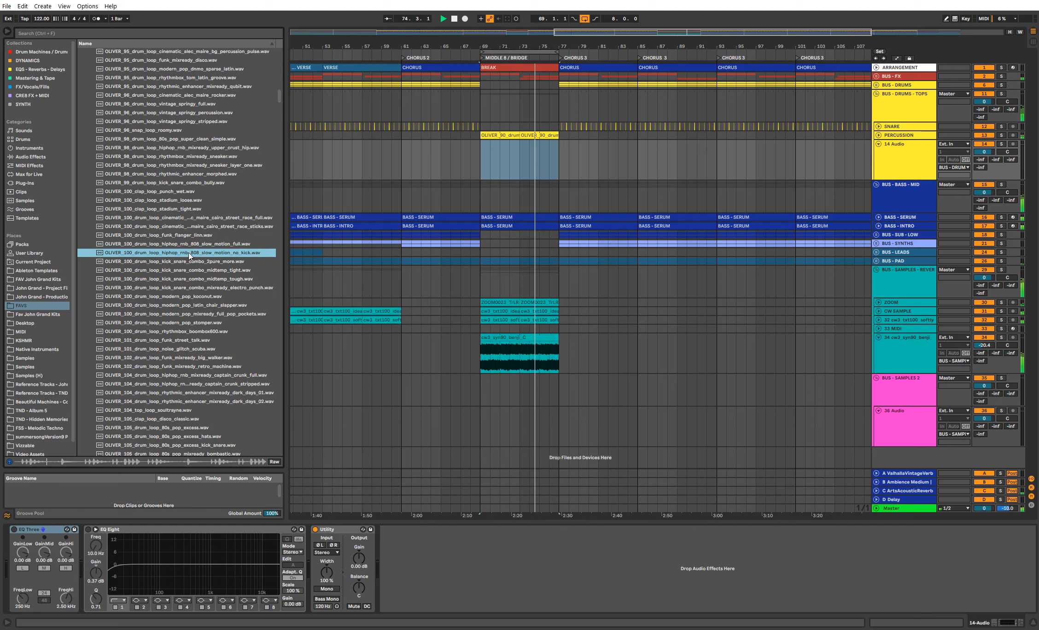
left_click_drag(189, 253, 493, 159)
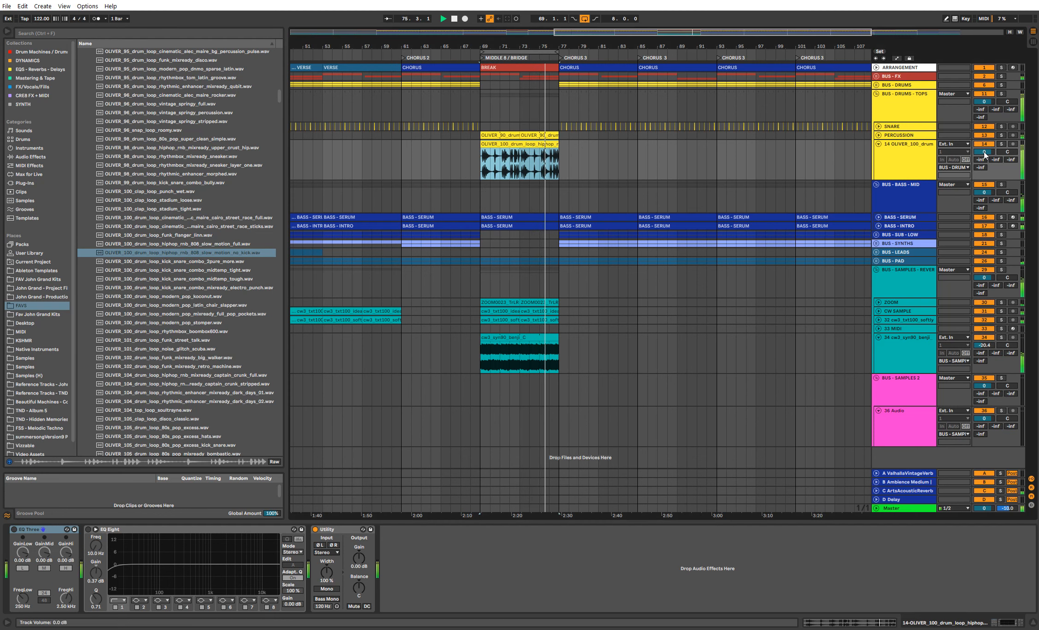
Step: Add an Echo effect to the OLIVER_100 drum loop track and set it to Ping Pong mode
left_click(42, 158)
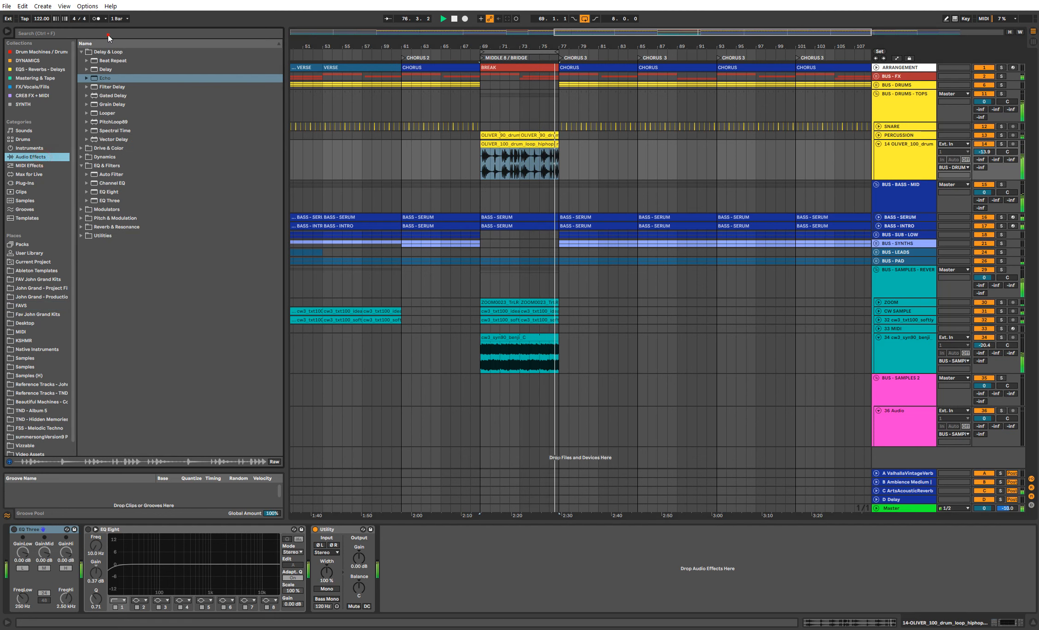
left_click_drag(105, 78, 469, 538)
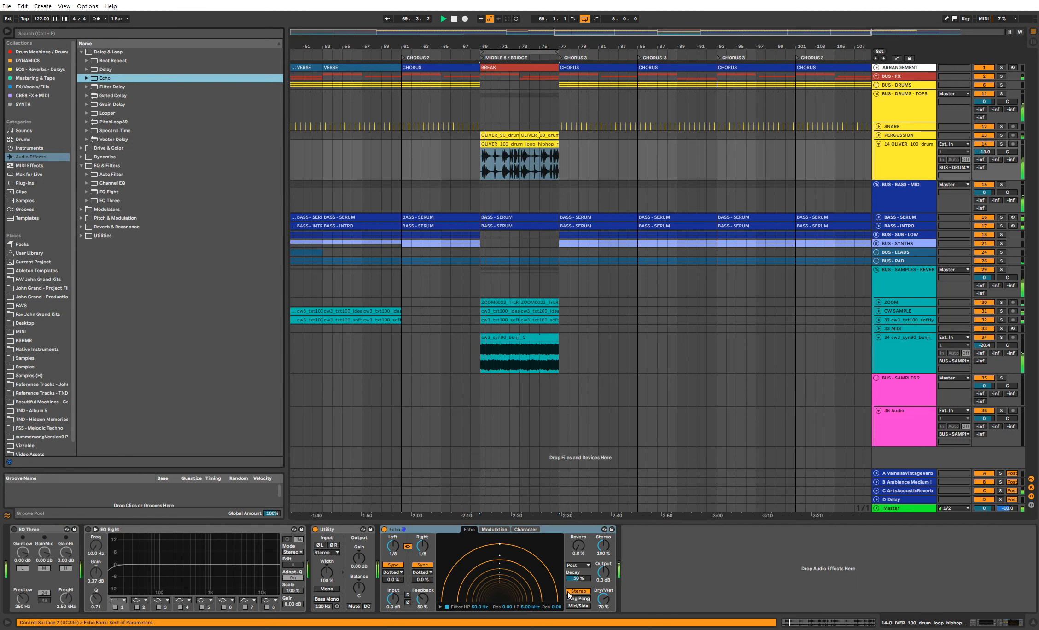
left_click(578, 599)
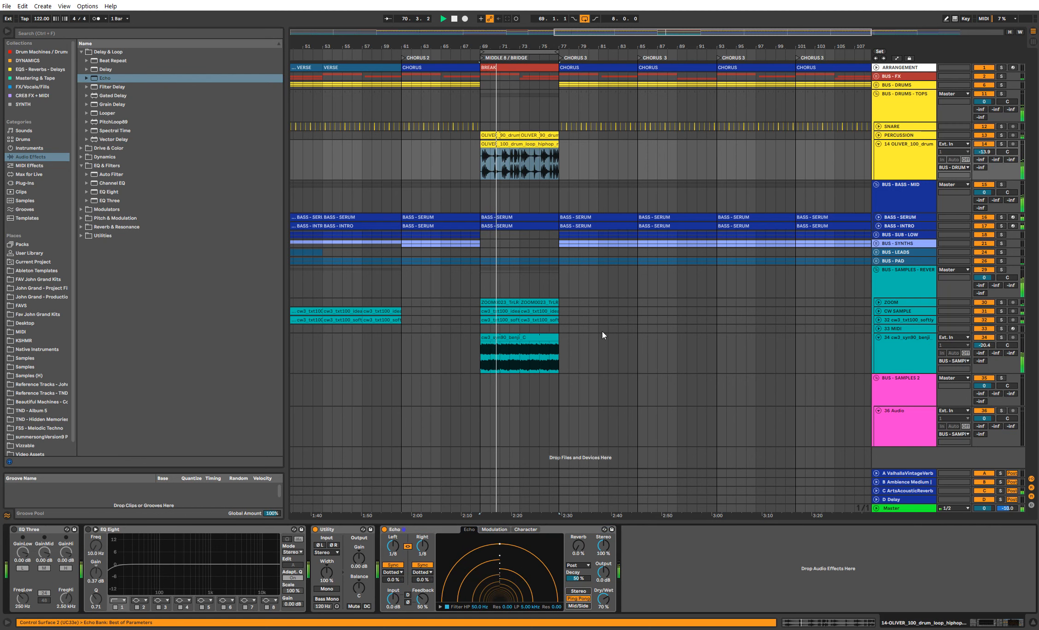
Step: Set the OLIVER_100 drum loop track's volume to -15.0 dB and fold the track
left_click_drag(980, 151, 979, 157)
left_click(905, 153)
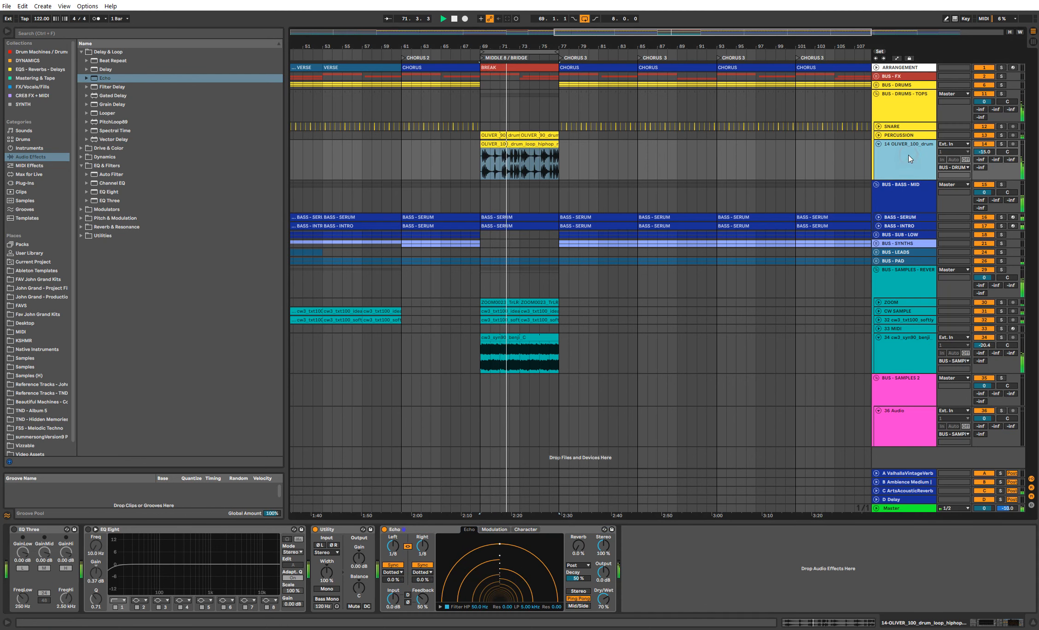
left_click(879, 144)
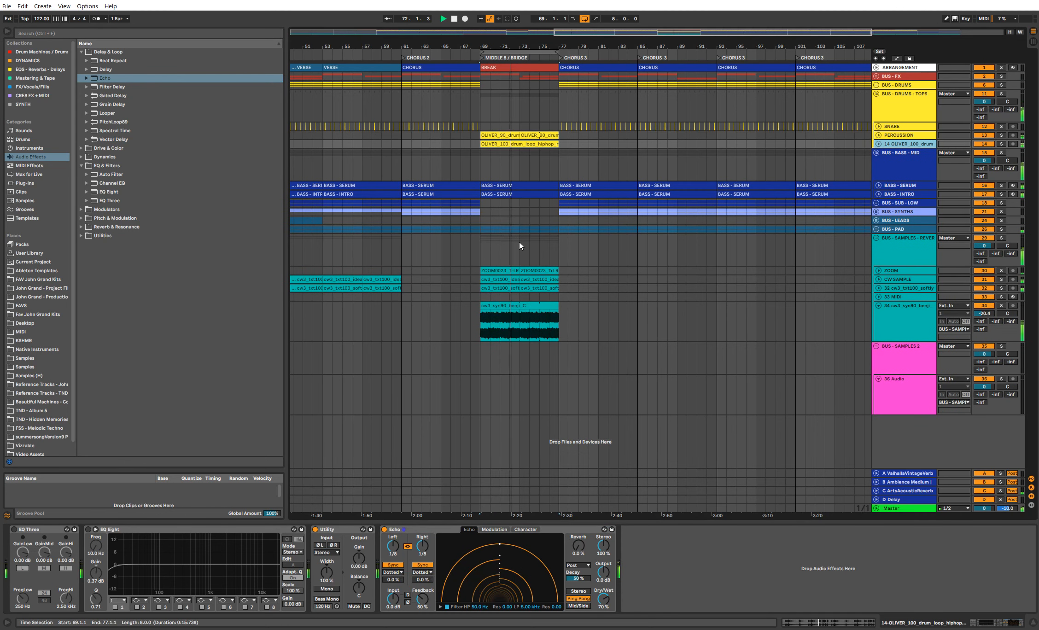
Step: Fold the cw3_syn90 sample track, expand the BUS - SYNTHS group and select its SYNTH - ARP track
left_click(899, 320)
left_click(879, 305)
left_click(903, 251)
left_click(877, 210)
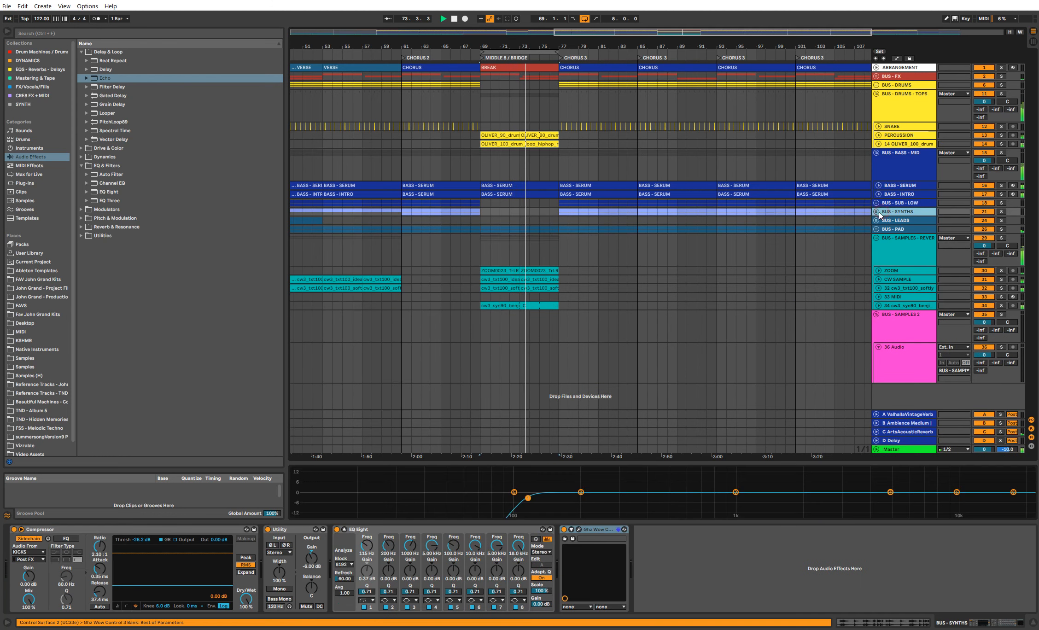
left_click(893, 253)
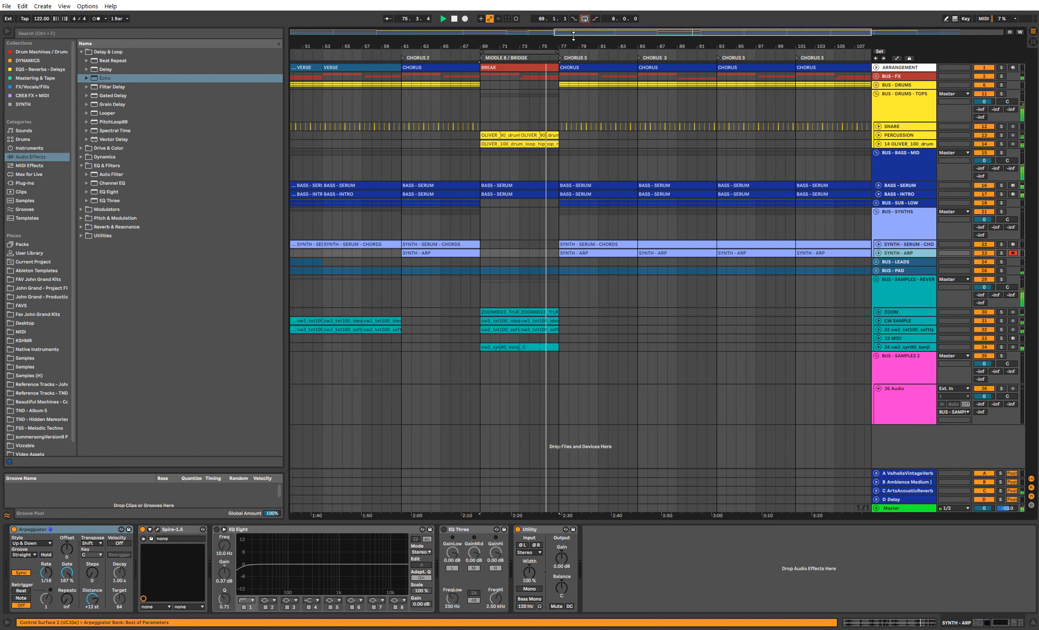
Step: Copy the middle 8's reverb sample clips, ZOOM through cw3_syn90, to bar 85 and duplicate them through the remaining choruses to bar 109
key("w")
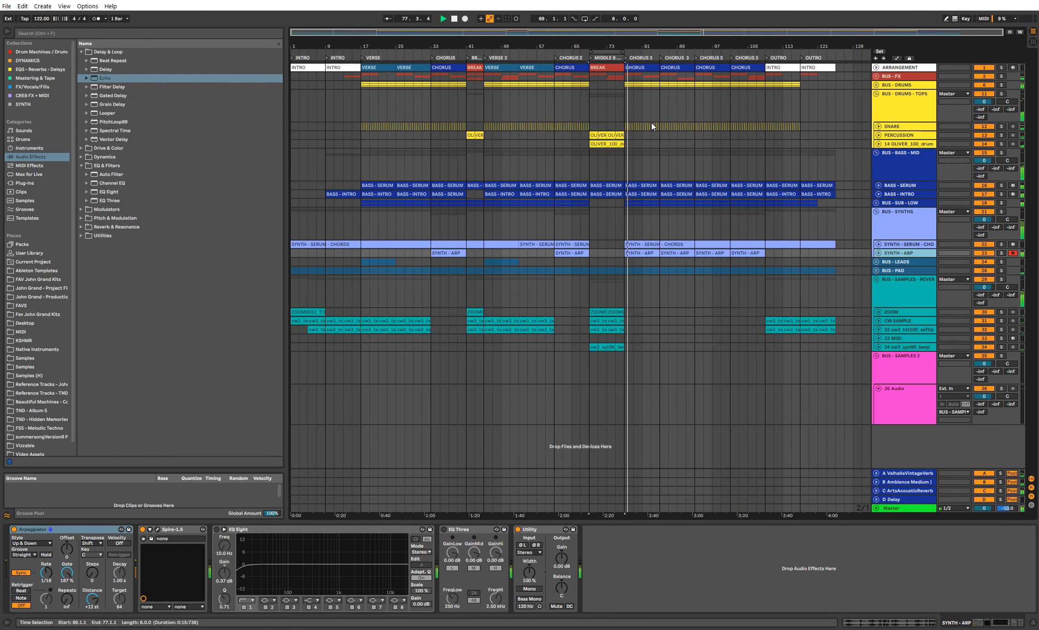
left_click(597, 313)
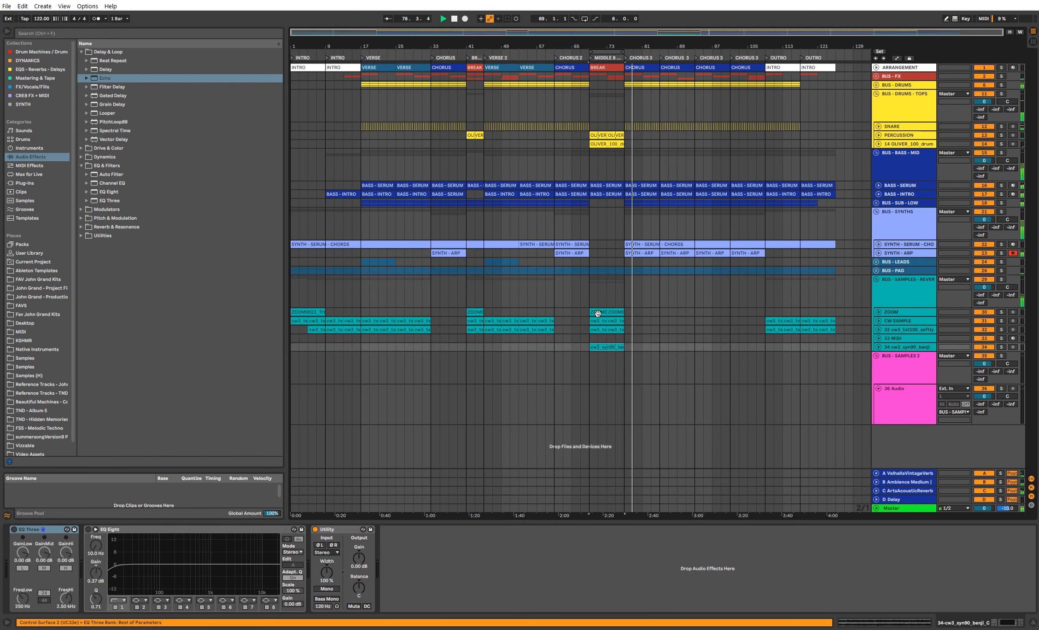
left_click_drag(643, 317, 670, 313)
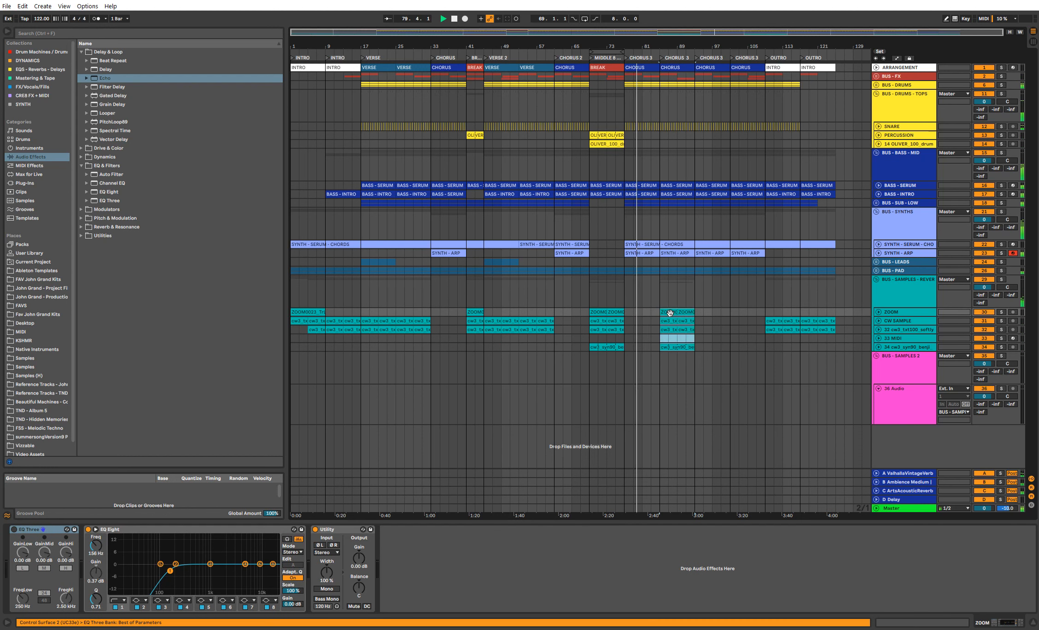
key("ctrl+d")
key("ctrl+d")
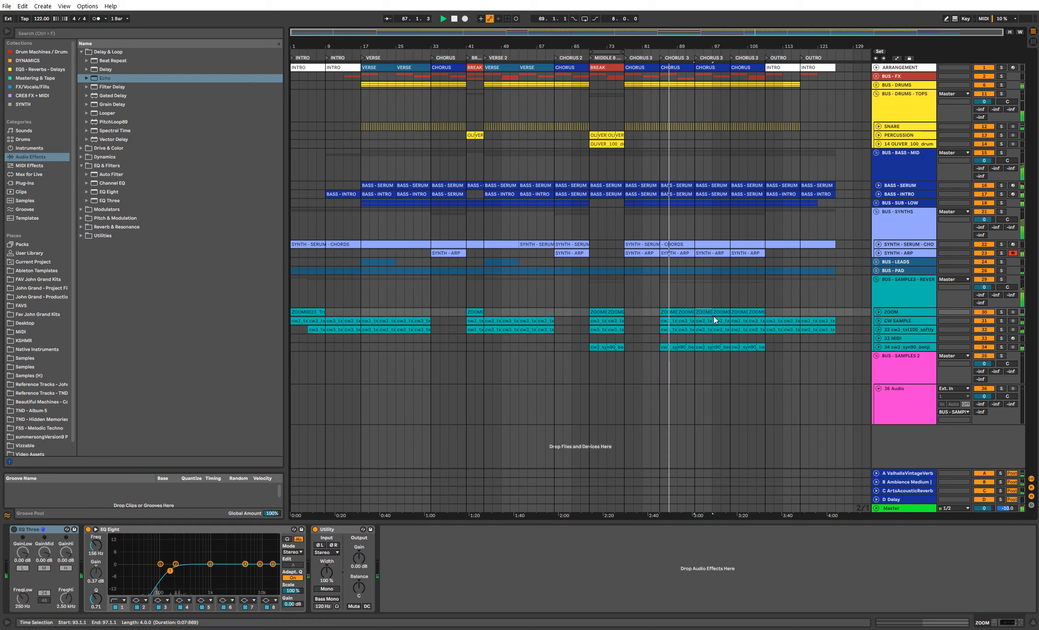
Step: Copy the OLIVER_90 percussion loop from the middle 8 to bar 93 and duplicate it at bar 101
left_click(611, 134)
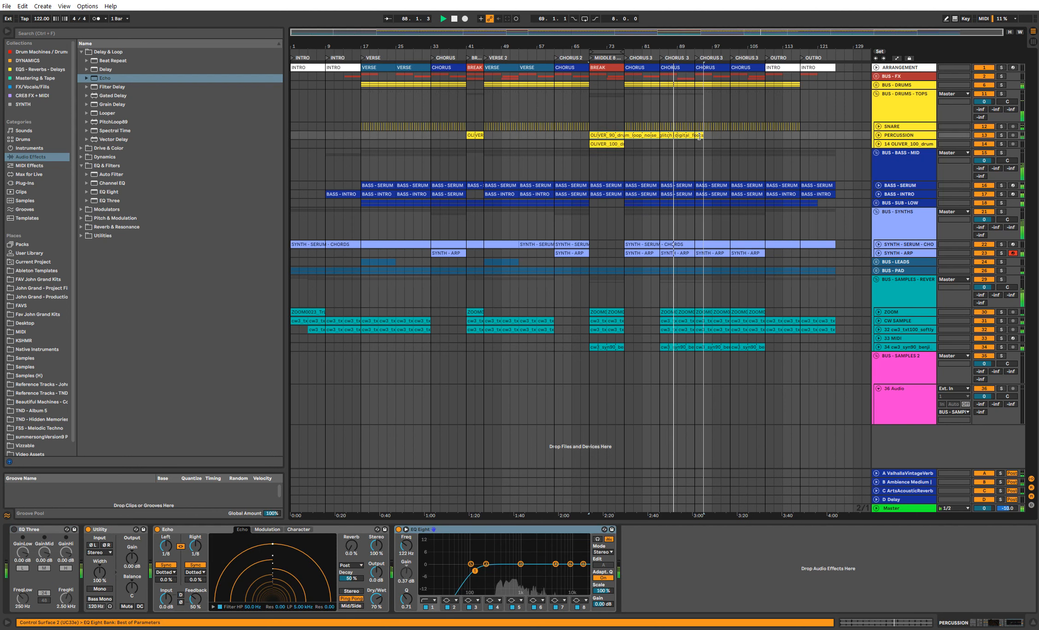
left_click_drag(612, 134, 702, 135)
key("ctrl+d")
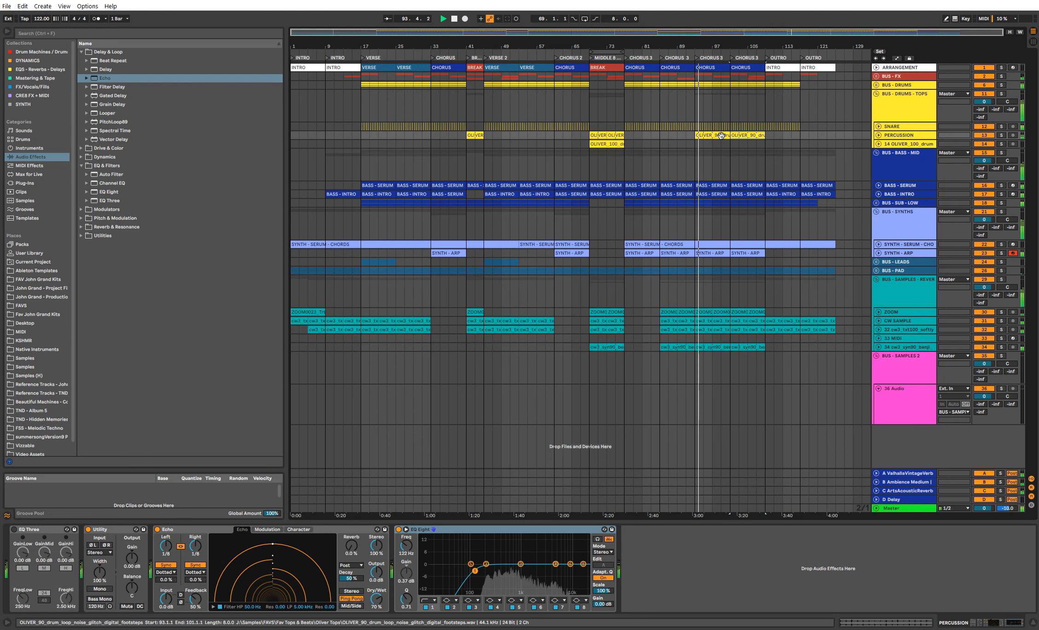
Step: Copy the OLIVER_100 drum loop to bars 93 and 101, and enable its track's EQ Eight with a low cut at 188 Hz
left_click(603, 145)
left_click_drag(603, 145, 708, 145)
key("ctrl+d")
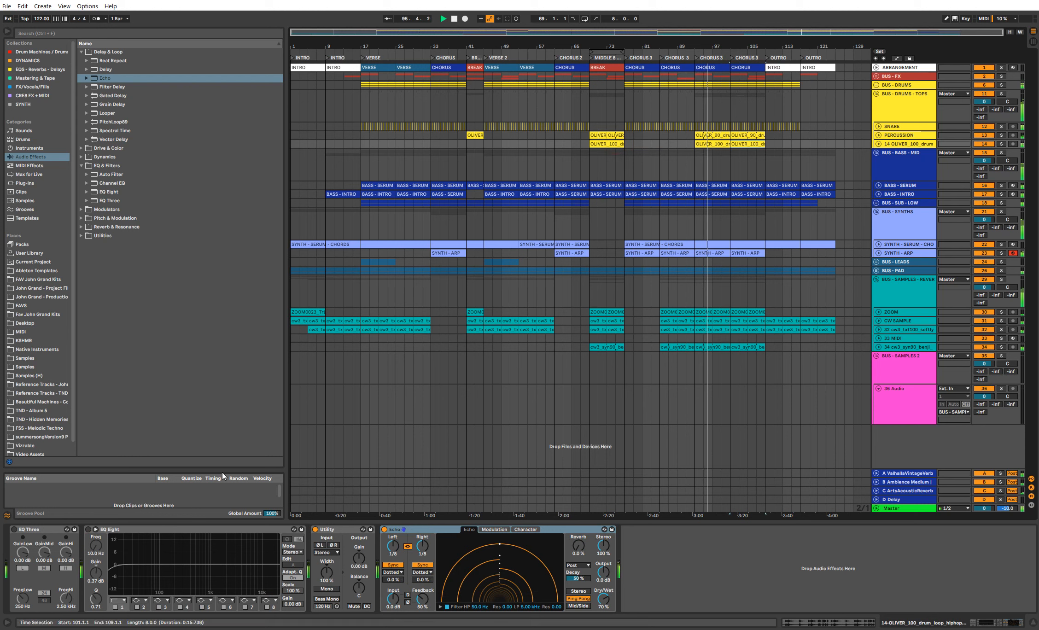
left_click(88, 529)
left_click_drag(91, 543, 91, 524)
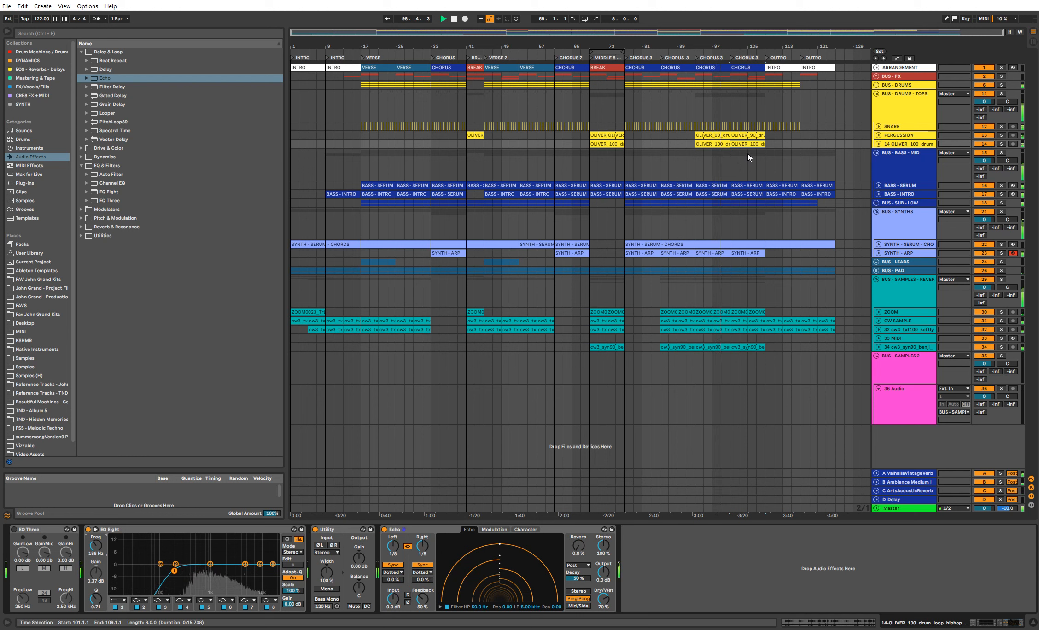
Step: Add an EQ Eight to the BUS - DRUMS - TOPS group and set its low cut to 87.1 Hz
left_click(895, 85)
left_click(895, 99)
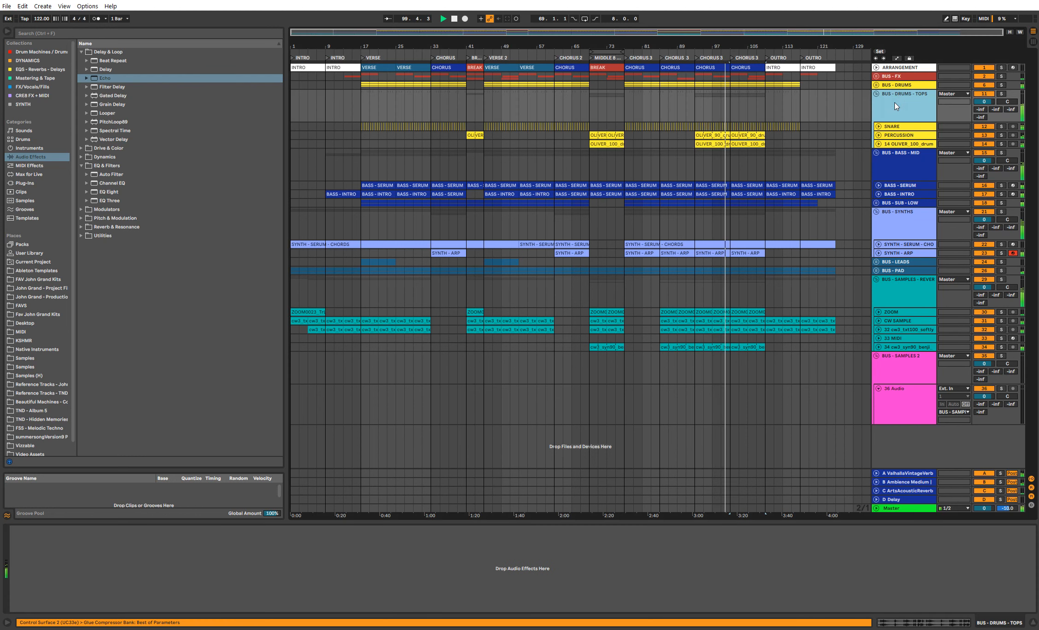
key("ctrl+f")
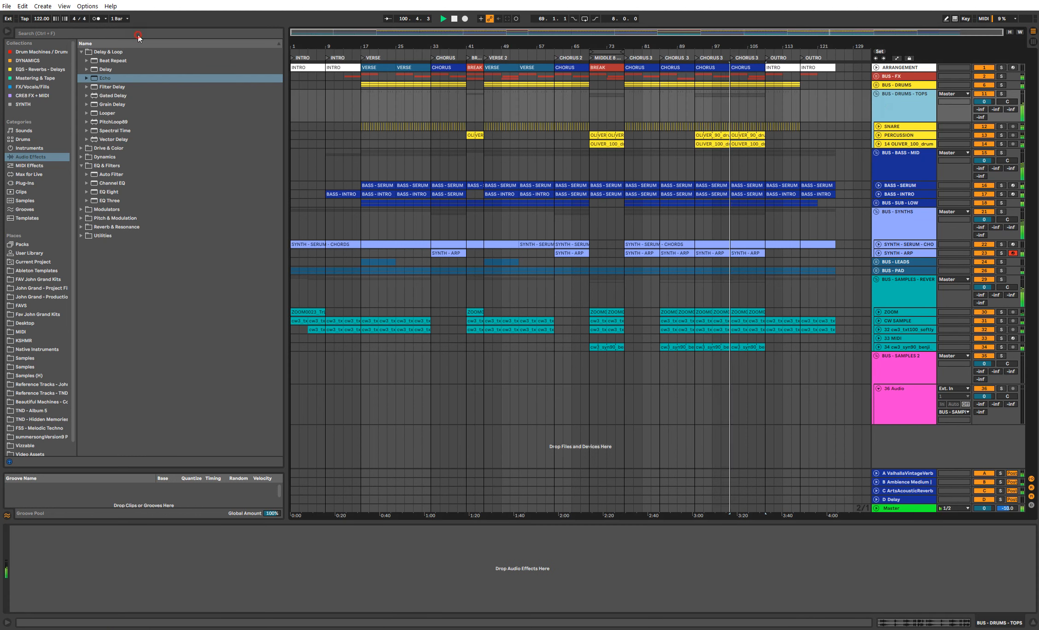
type("EQ")
left_click_drag(136, 90, 139, 567)
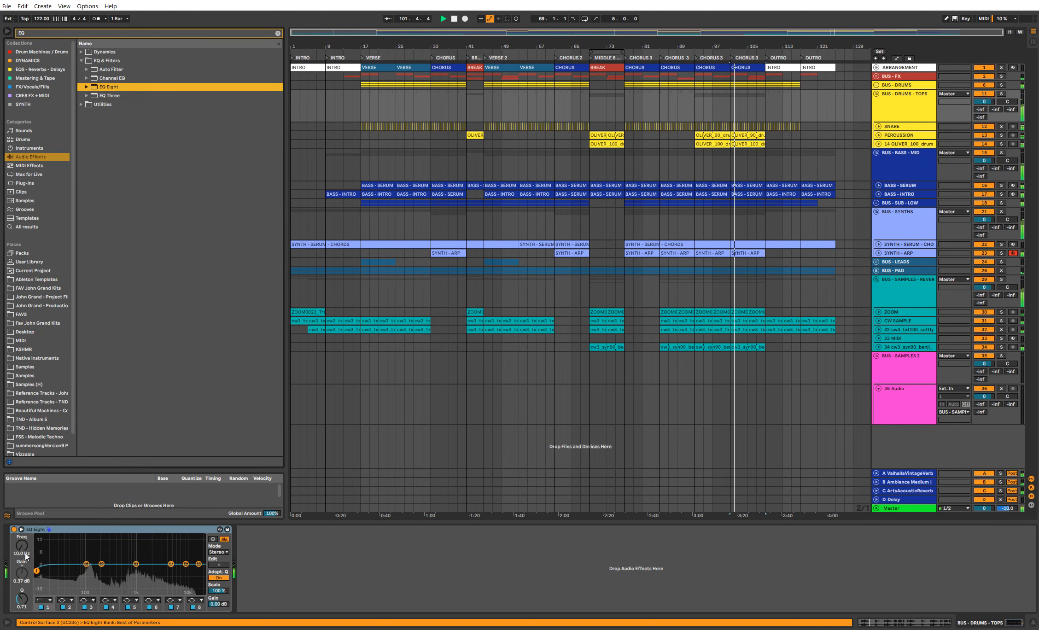
left_click_drag(22, 545, 21, 540)
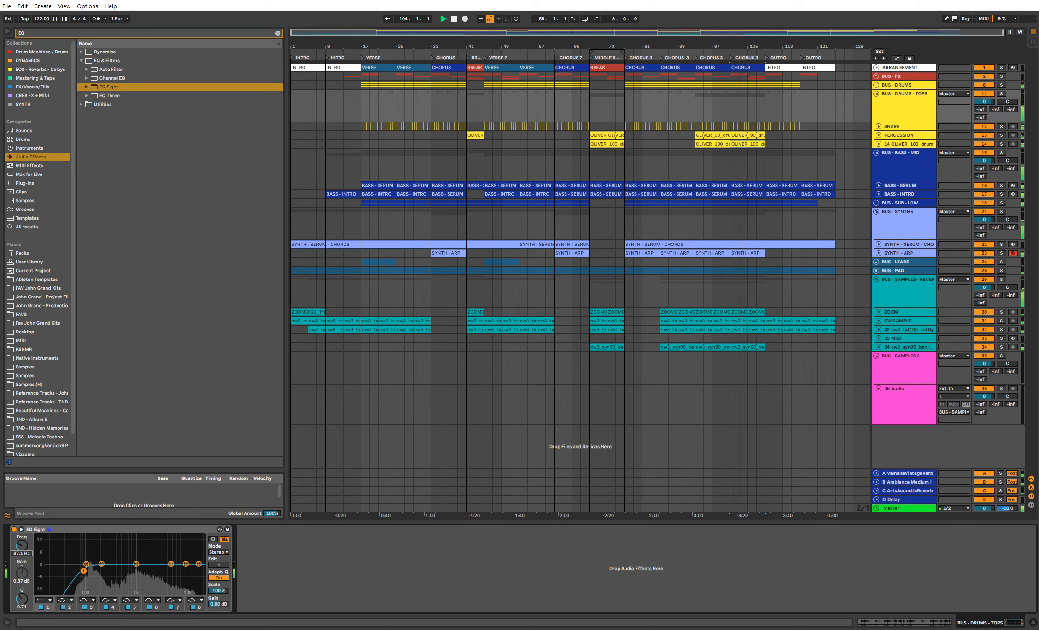
Step: Duplicate the cw3_syn90 sample clip across both outro sections from bar 109 to bar 125
left_click(891, 158)
left_click(691, 261)
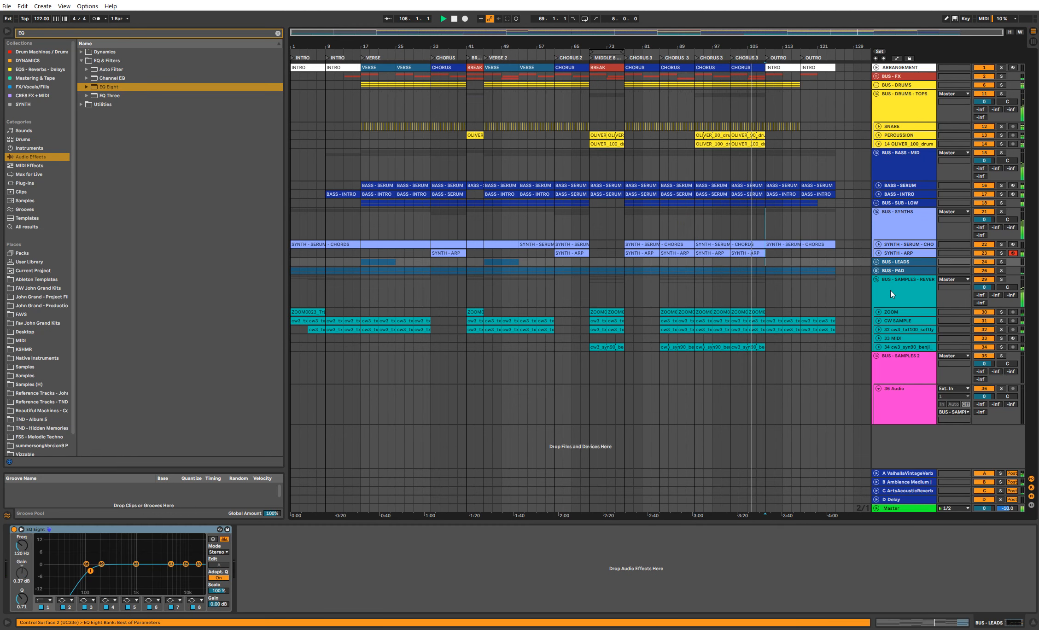
left_click(910, 293)
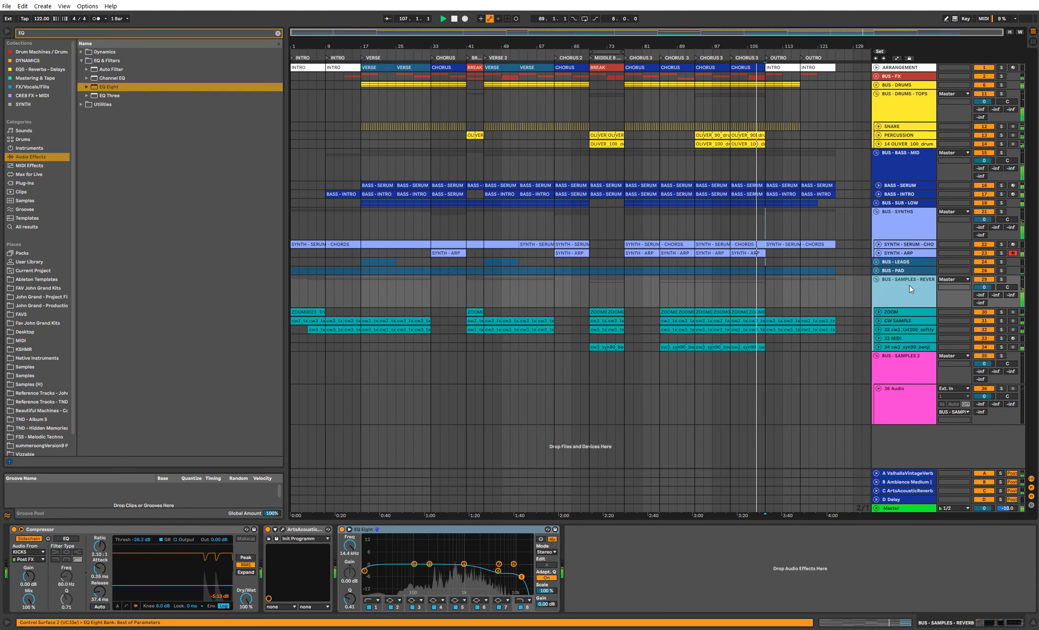
left_click(757, 346)
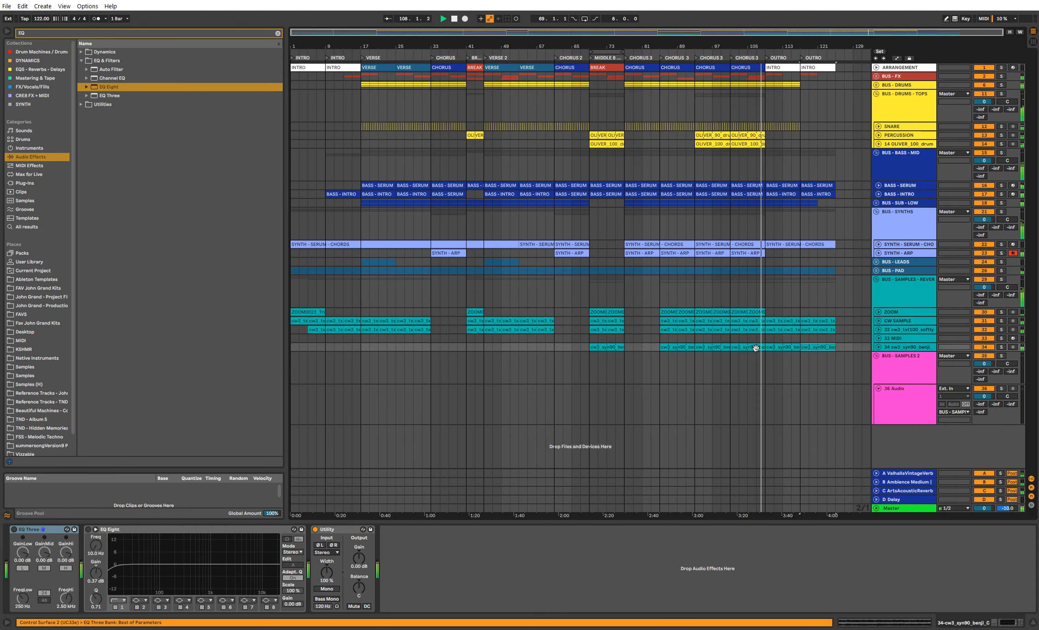
left_click_drag(643, 42, 657, 42)
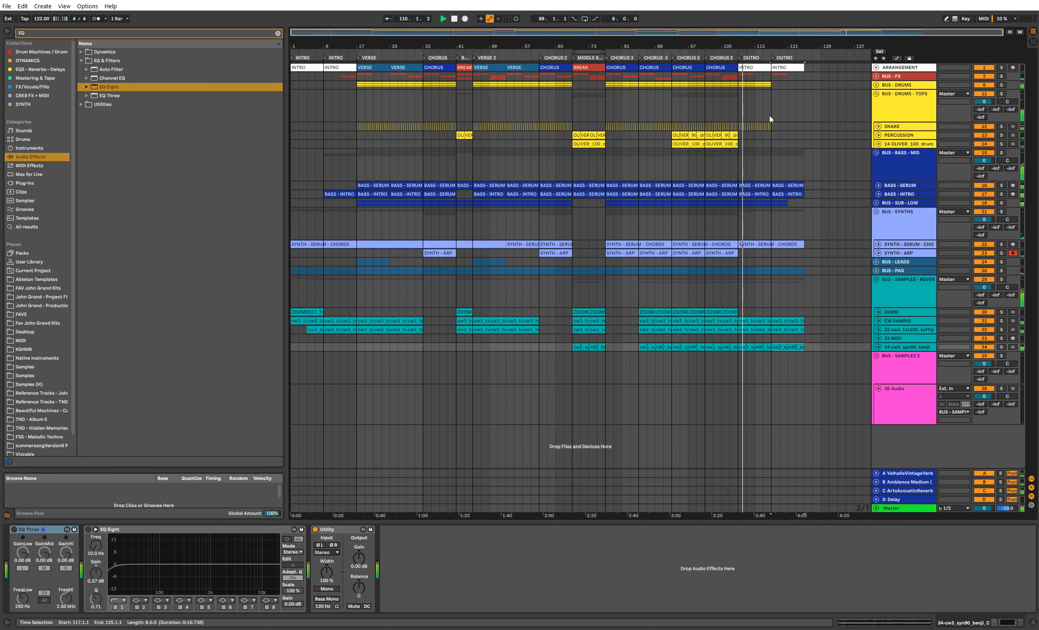
Step: Examine the outro's drum and bass clips, the device chains on the drum-tops and mid-bass buses, and the master track's EQ Three automation
left_click_drag(773, 86, 741, 88)
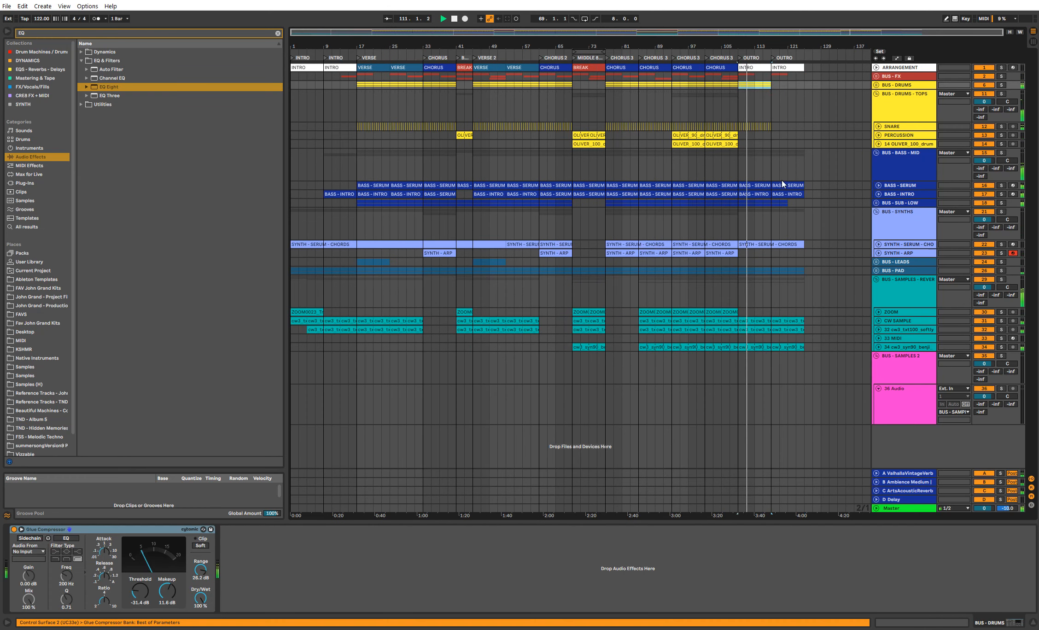
left_click(760, 186)
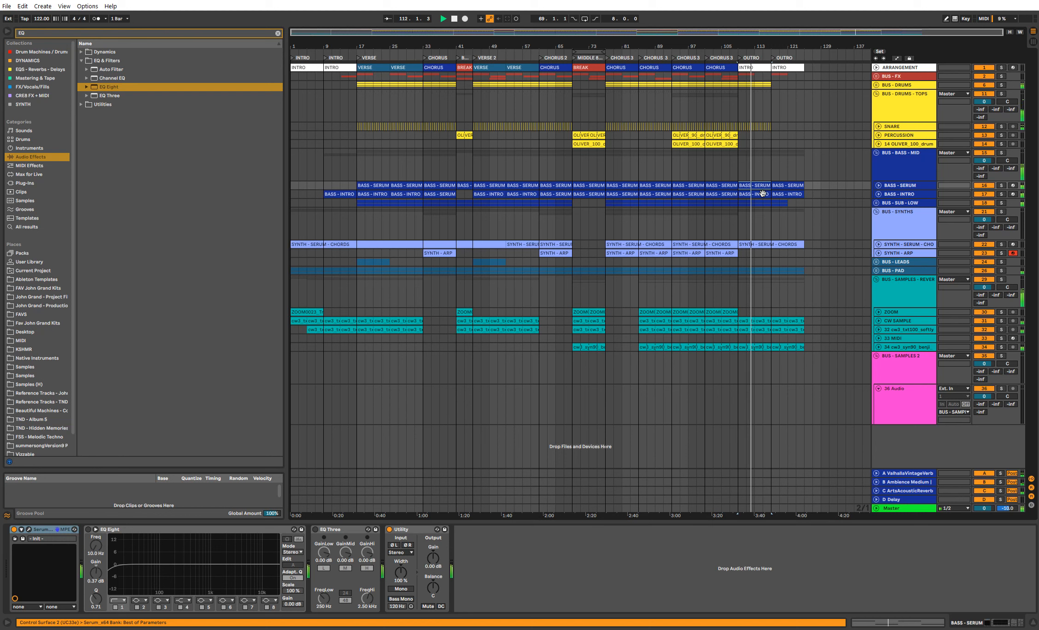
left_click(883, 102)
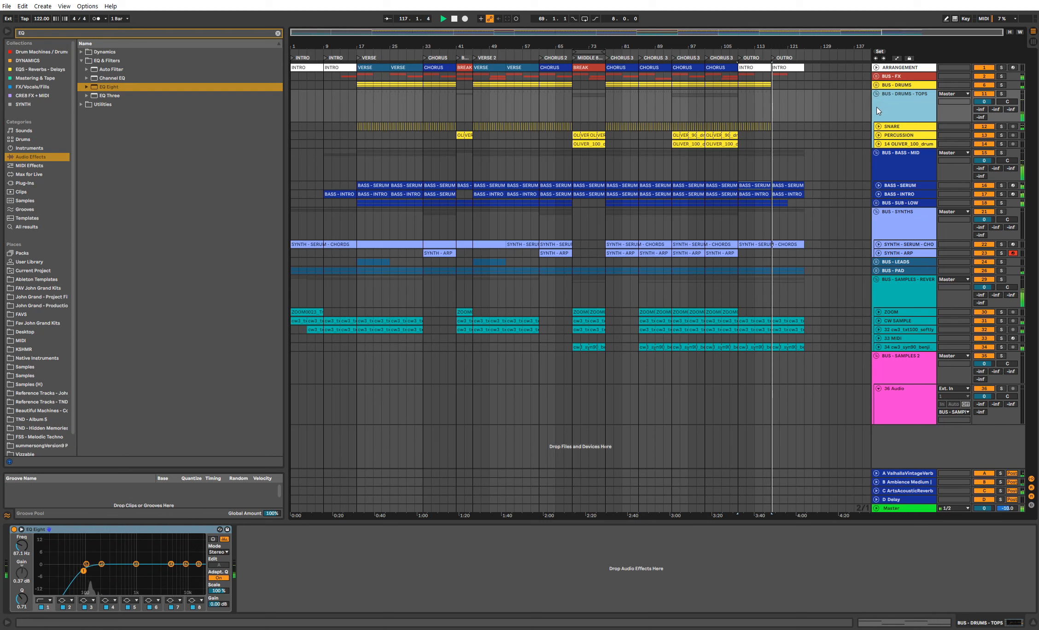
left_click(913, 152)
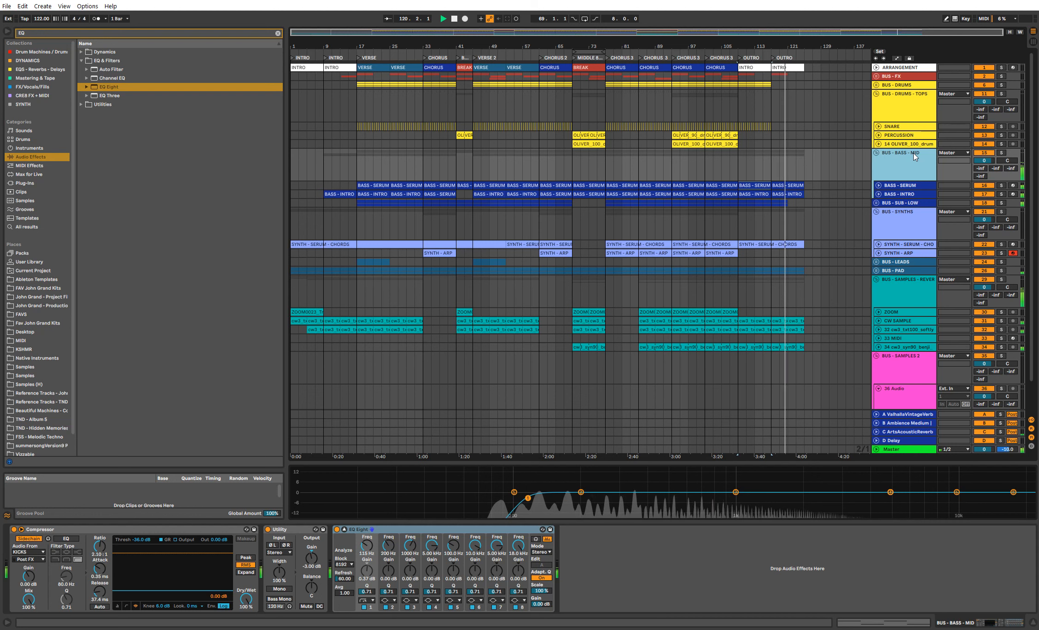
left_click(898, 454)
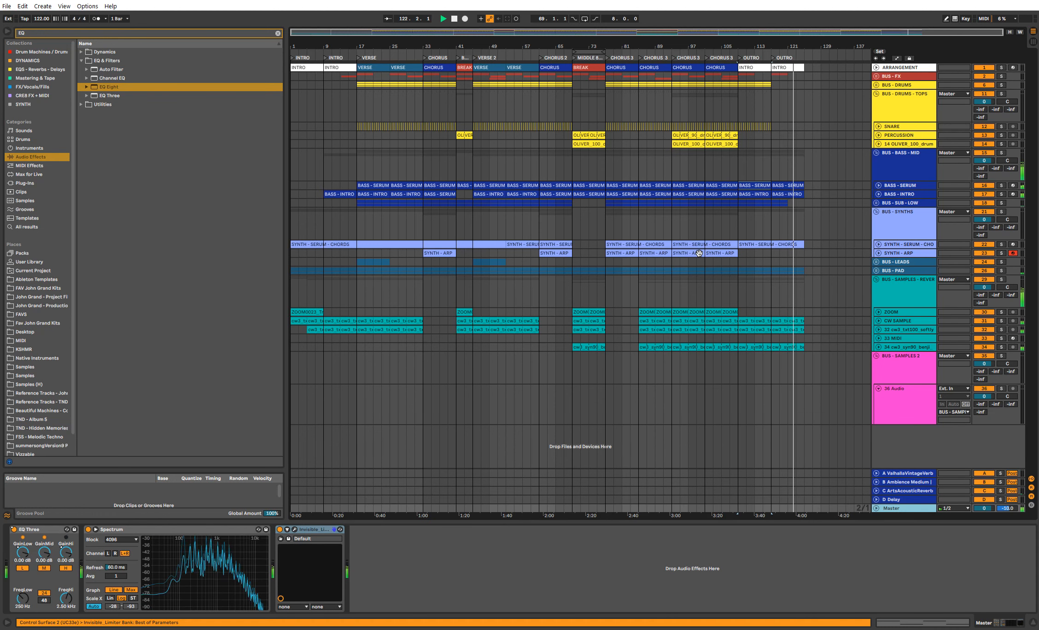
key("a")
left_click(877, 508)
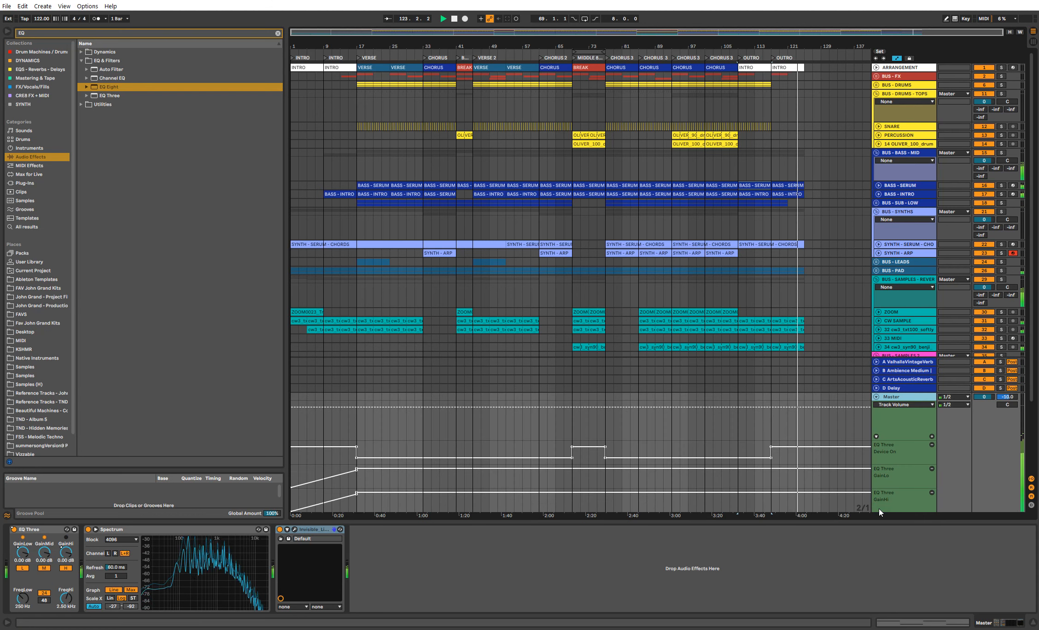
left_click(876, 396)
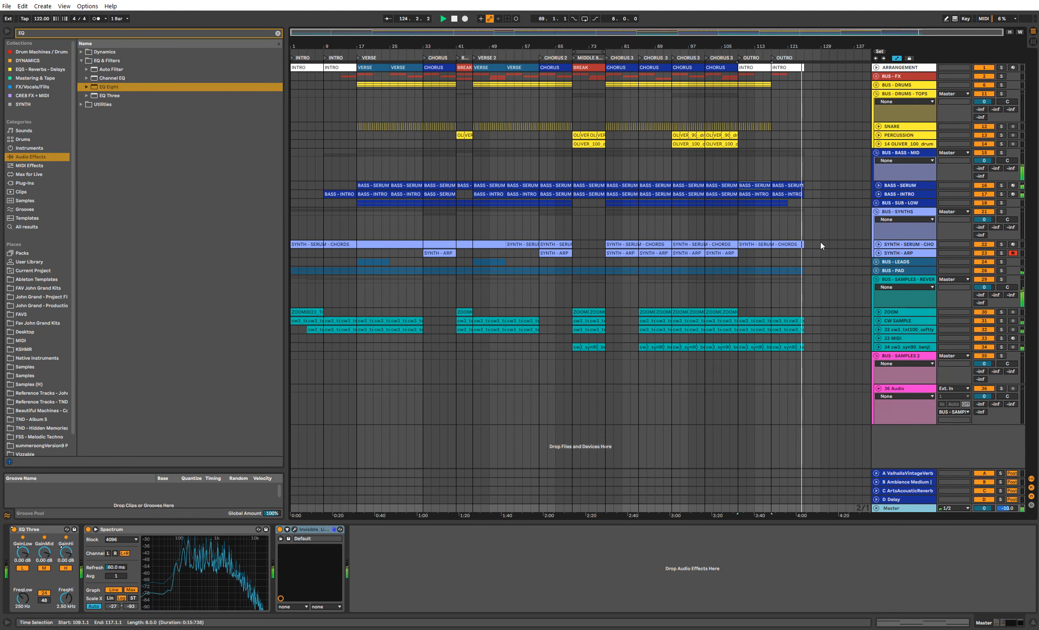
key("a")
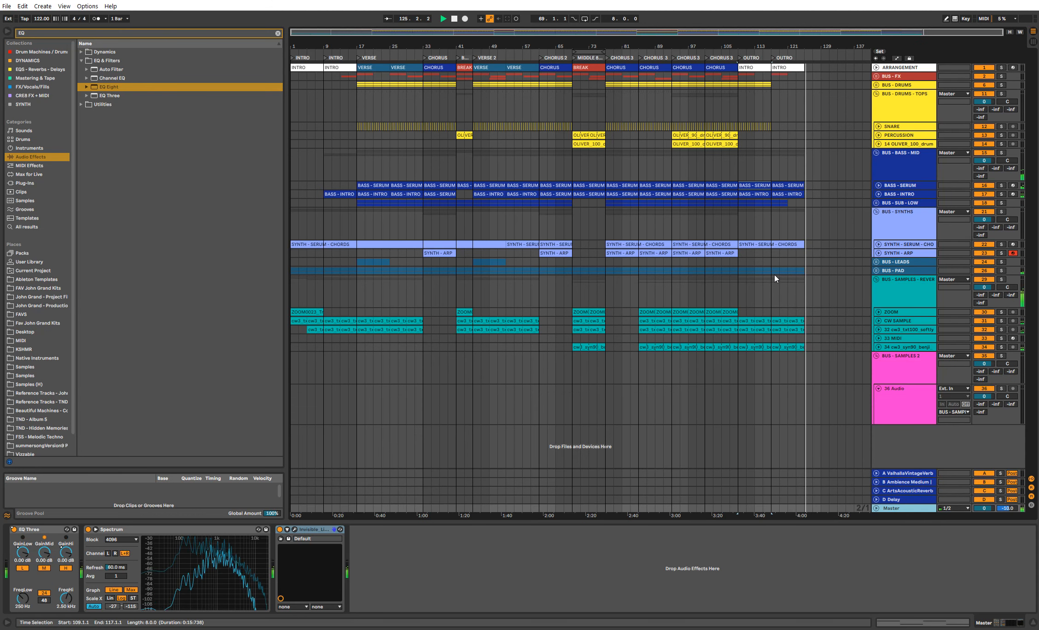
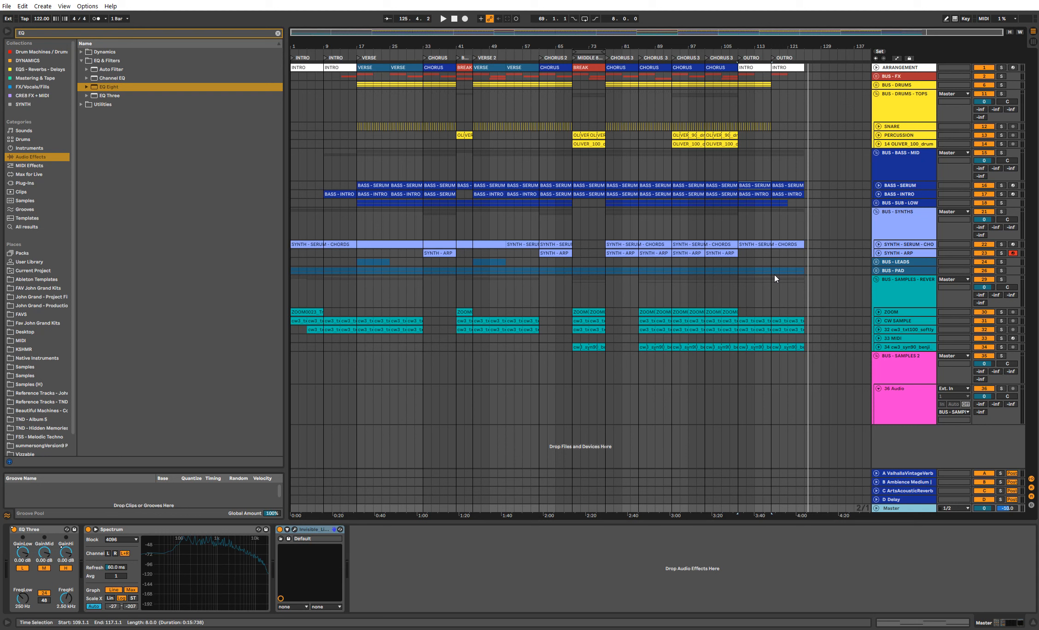
Step: Collapse the BUS - SYNTHS, BASS - MID, SAMPLES - REVERB, DRUMS - TOPS and SAMPLES 2 groups for a compact overview
left_click(877, 103)
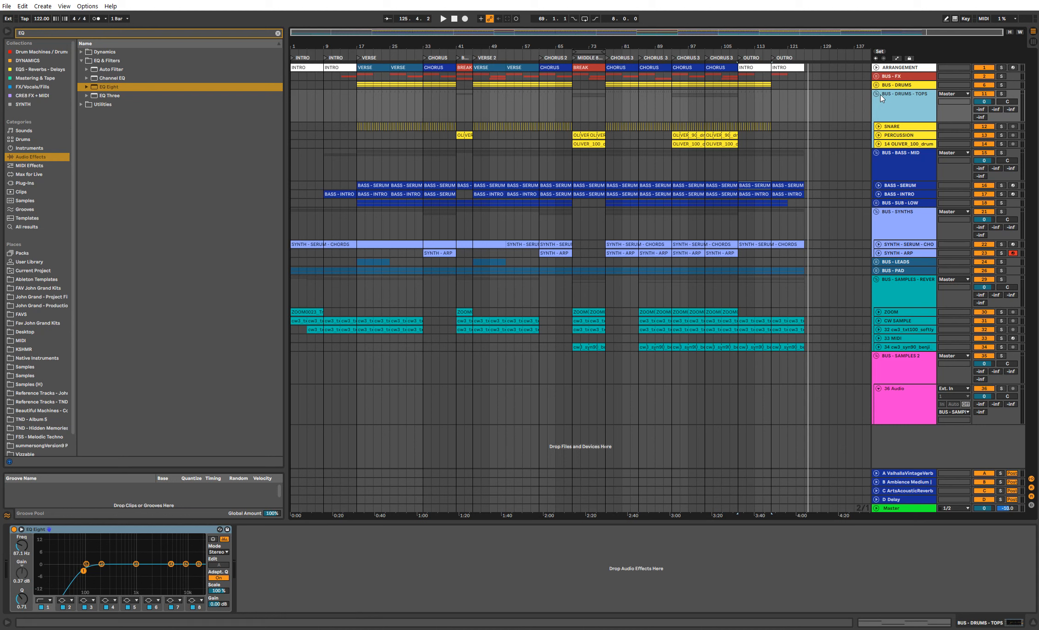
left_click(886, 159)
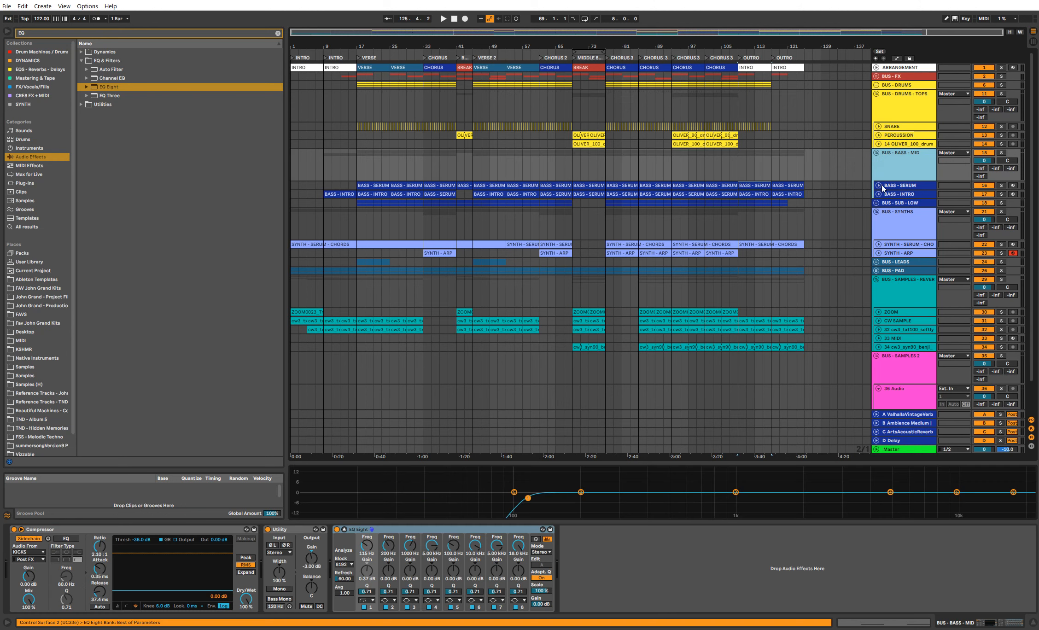
left_click(877, 213)
left_click(877, 153)
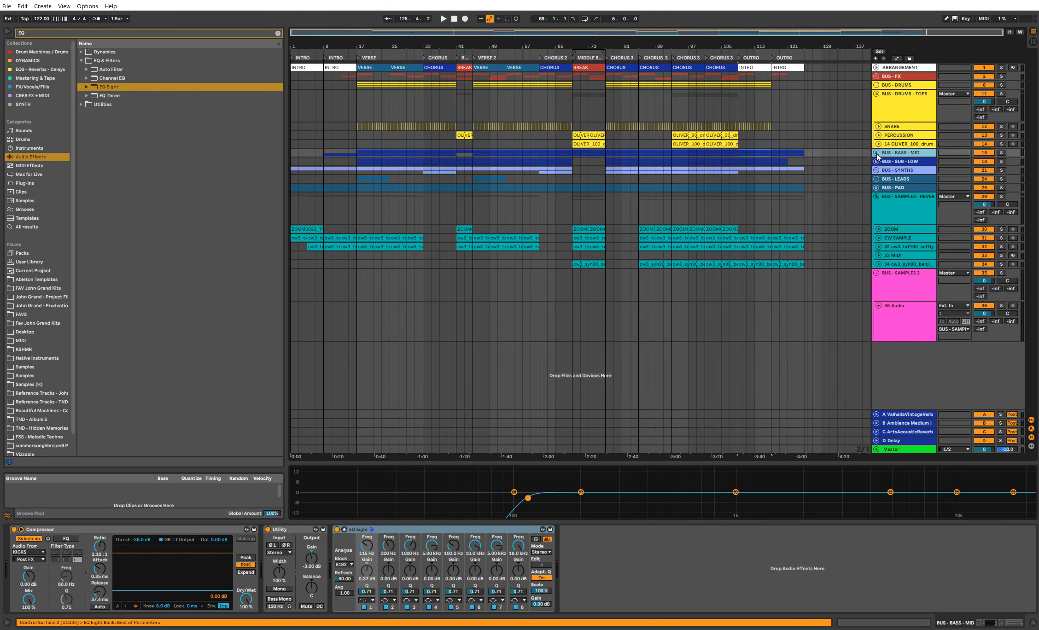
left_click(876, 197)
left_click(877, 93)
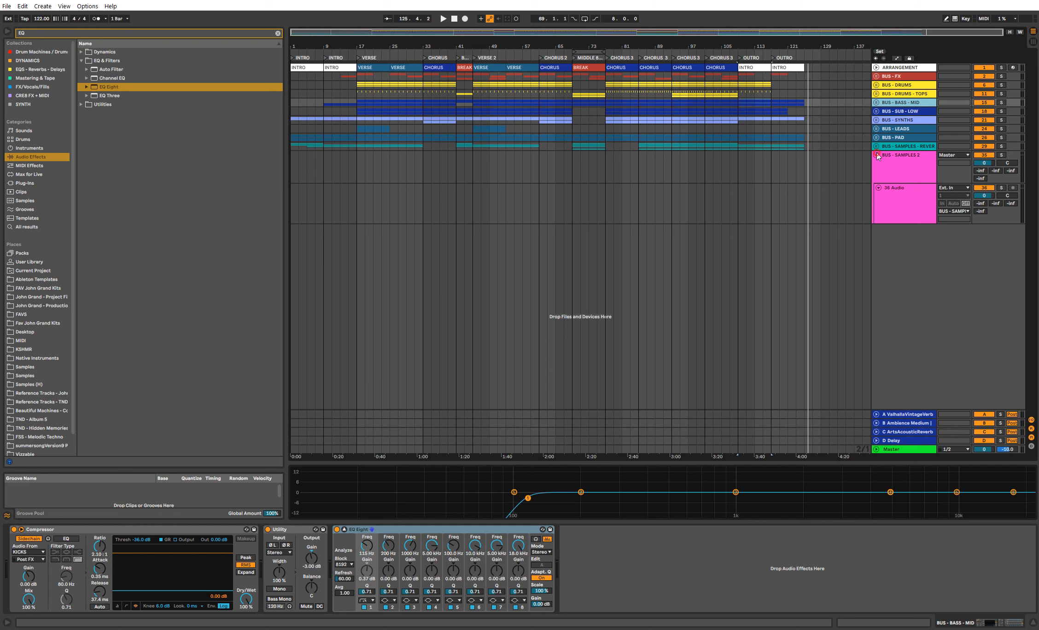
left_click(877, 155)
Step: Select the full arrangement across all tracks, from ARRANGEMENT to BUS - SAMPLES 2, between bars 1 and 129
left_click_drag(809, 154, 284, 146)
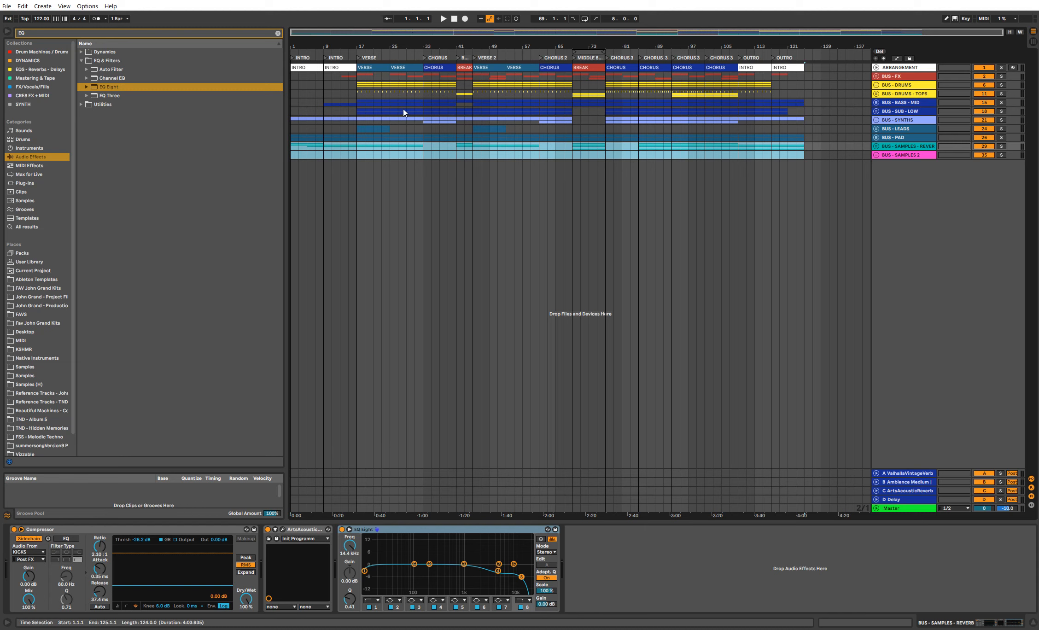
left_click_drag(321, 93, 805, 148)
left_click_drag(509, 128, 287, 69)
left_click_drag(290, 158, 823, 69)
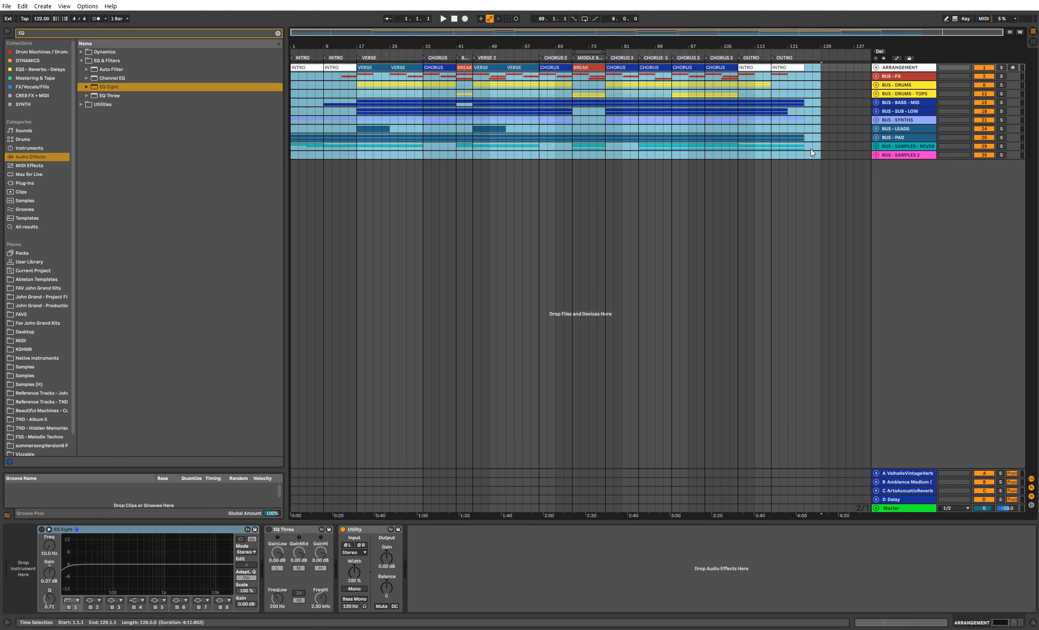
Step: Select all tracks between bars 1 and 125, and show the BUS - SUB-LOW track's device chain with the insert marker at bar 17
left_click_drag(805, 156, 217, 67)
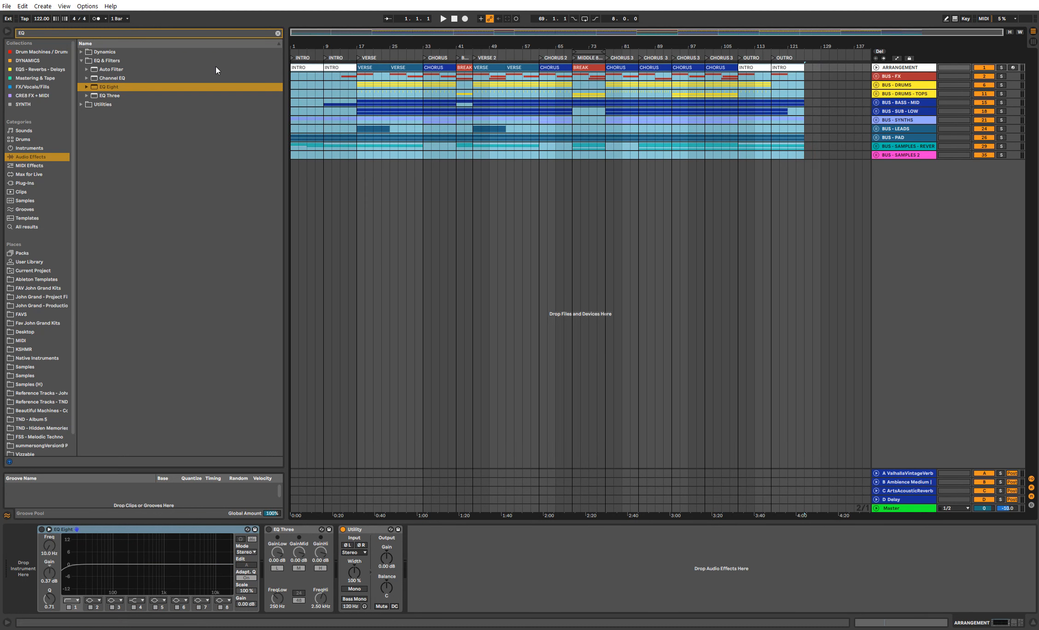
left_click(355, 112)
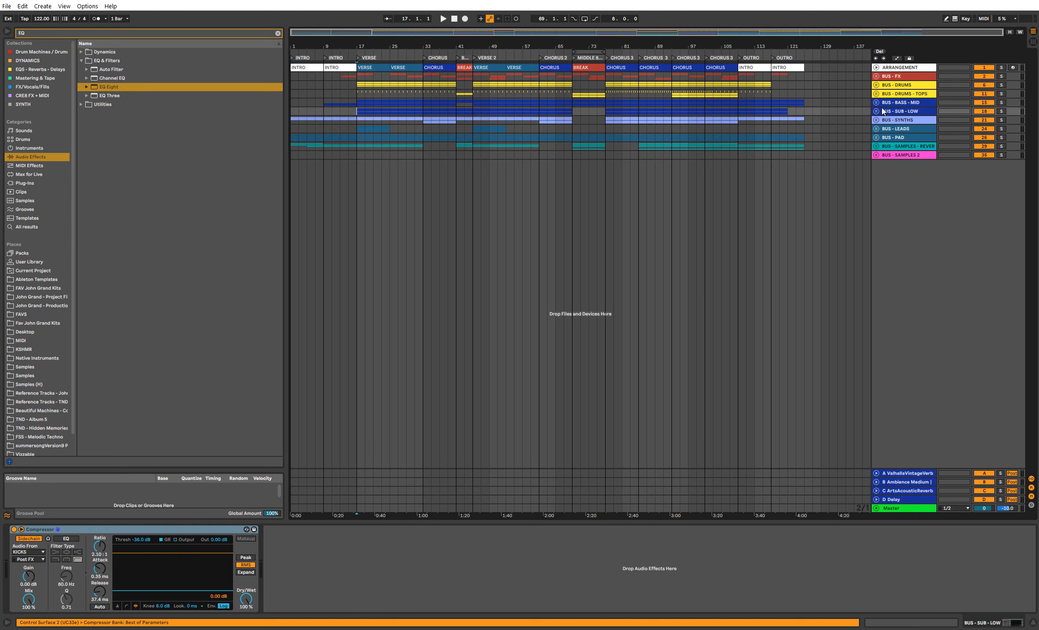
left_click(896, 112)
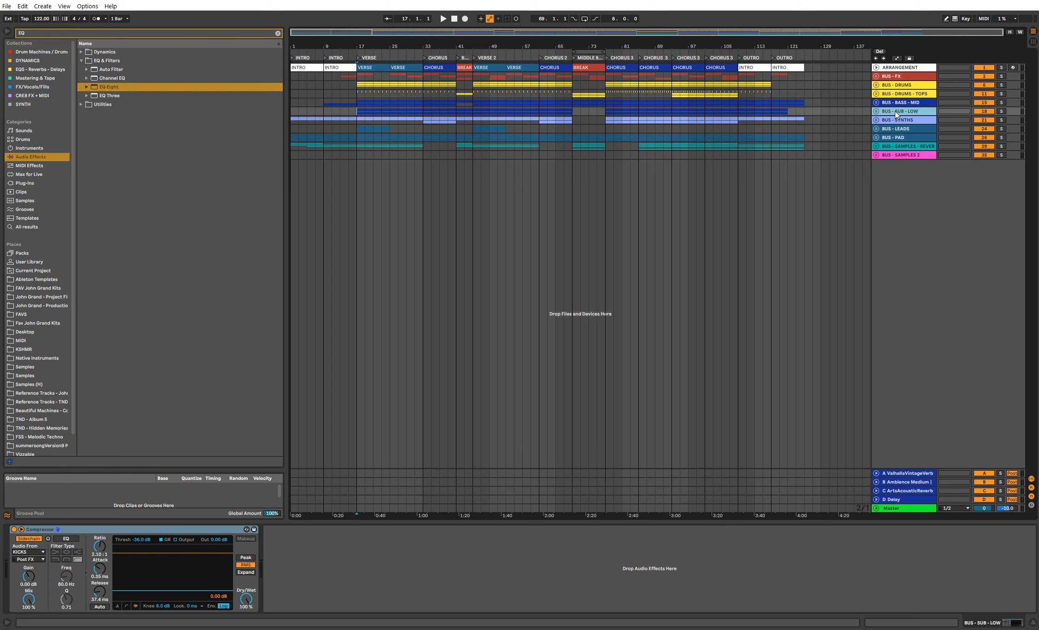
Step: Examine the master track's EQ Three, Spectrum and Invisible Limiter devices, opening the limiter's plug-in window and closing it again
left_click(911, 509)
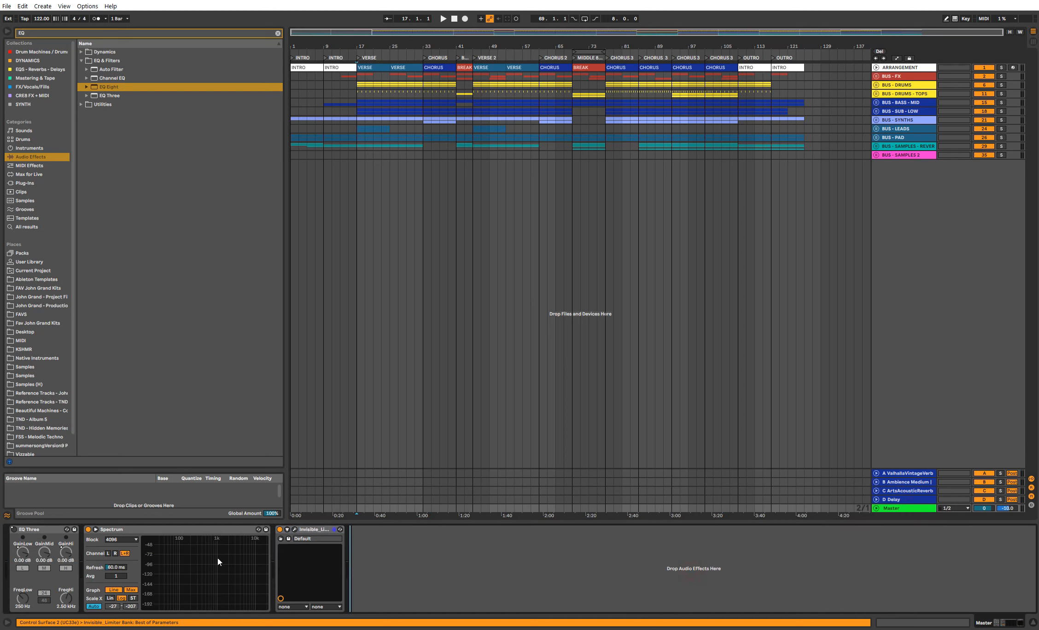
left_click(168, 533)
left_click(295, 530)
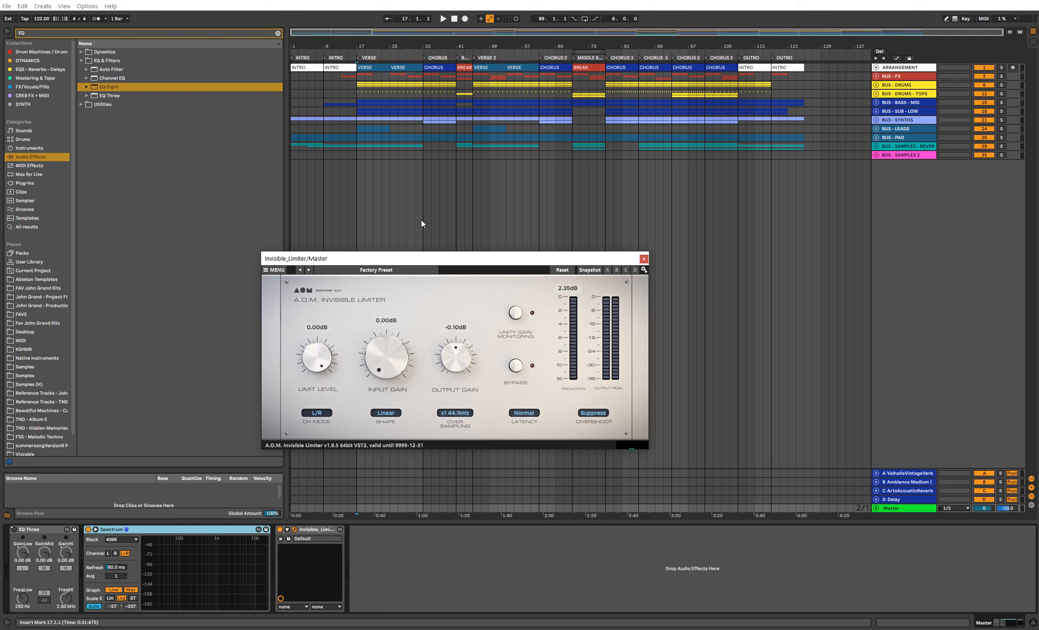
left_click(221, 530)
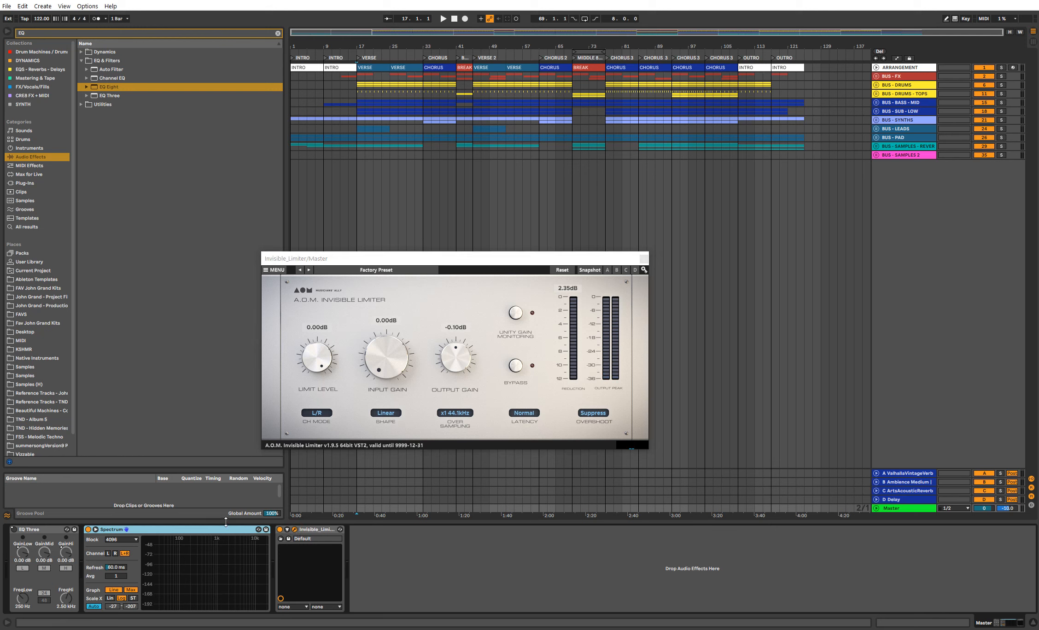
left_click(305, 529)
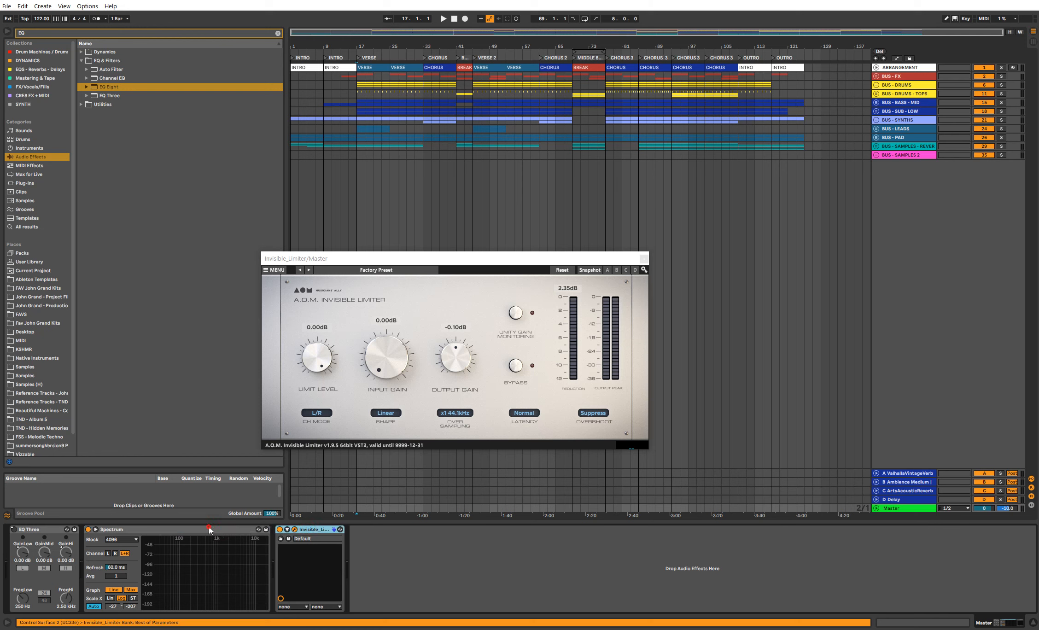
left_click(210, 532)
left_click(39, 531)
left_click(132, 533)
left_click(315, 530)
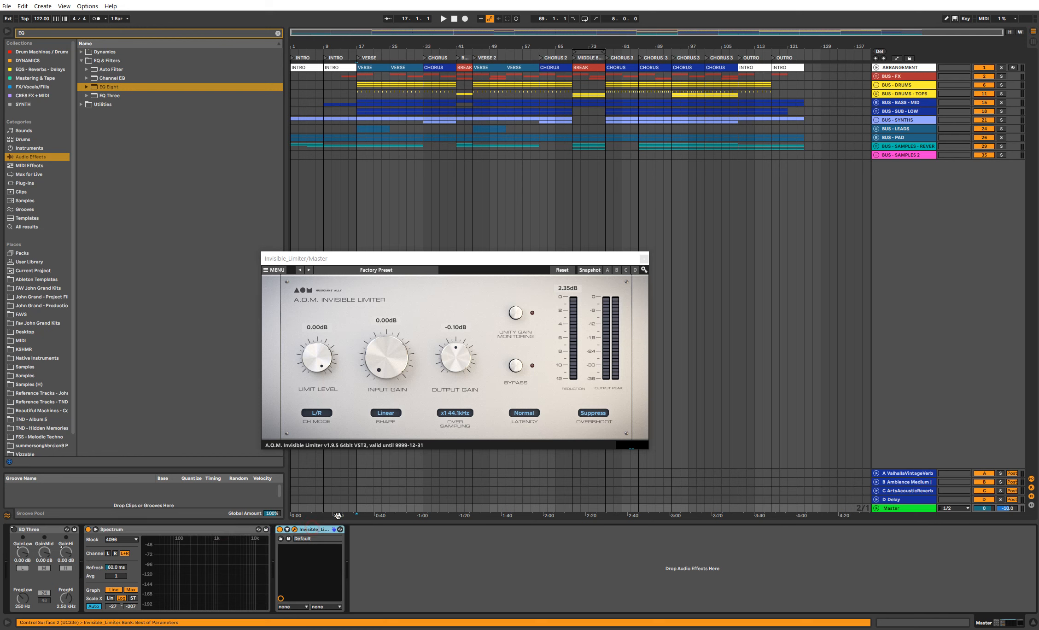
left_click(643, 260)
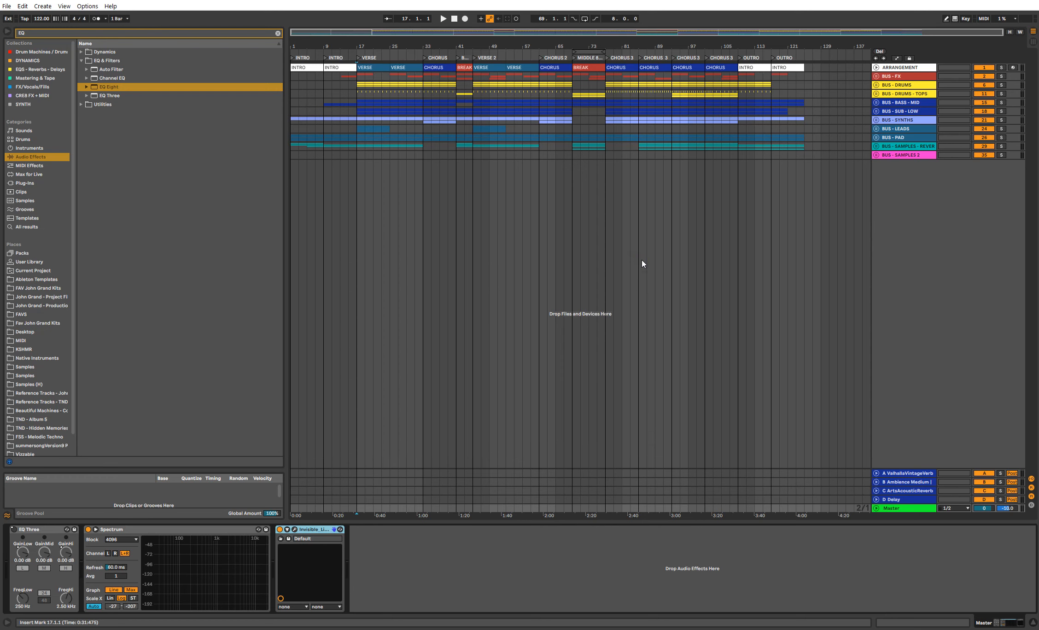